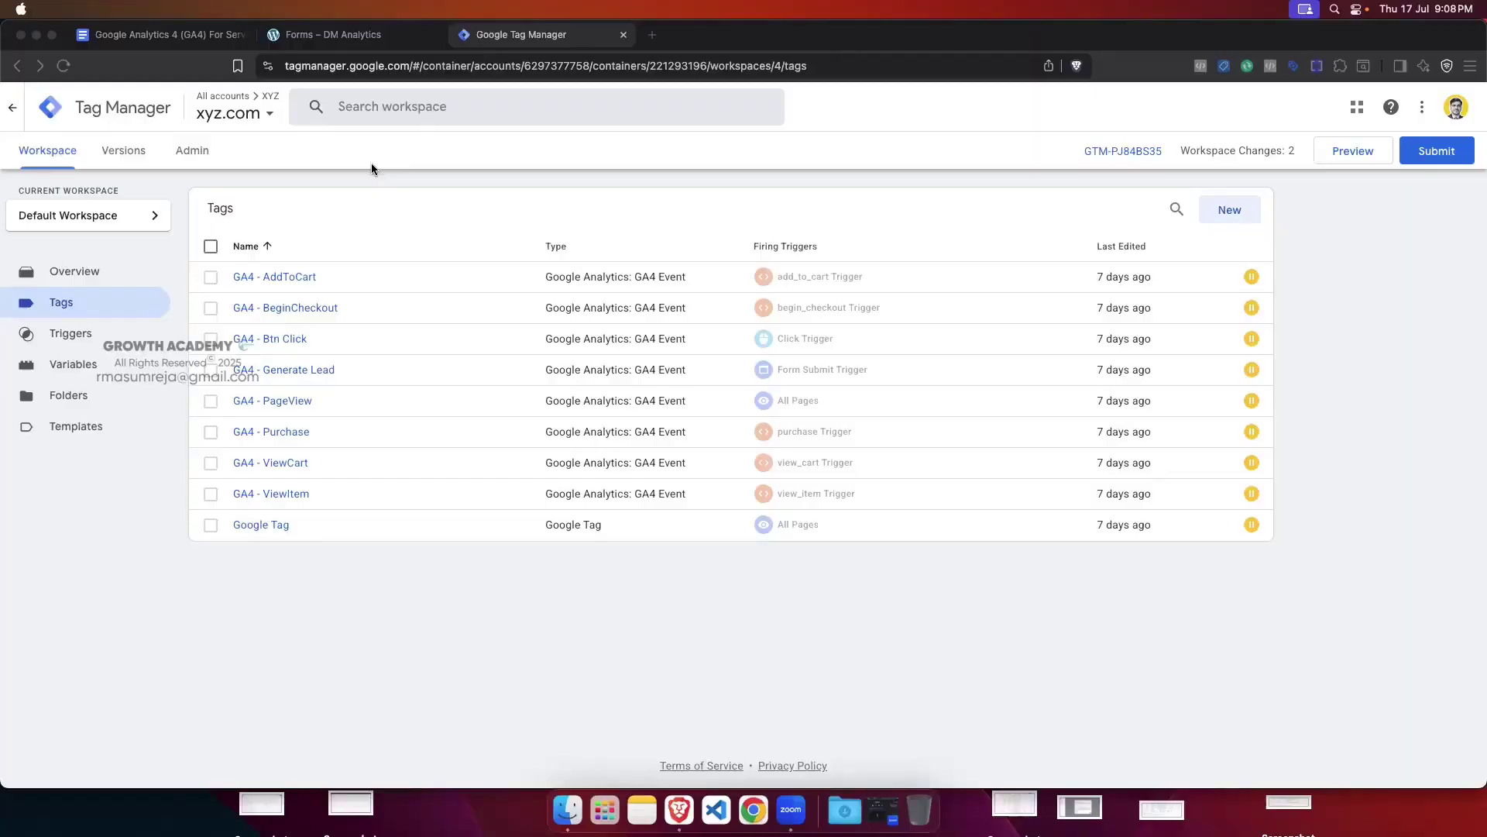
Step: Leave Tag Manager for the 'Forms – DM Analytics' tab showing Greenstore's WP Form
{"action": "left_click", "coordinate": [845, 102]}
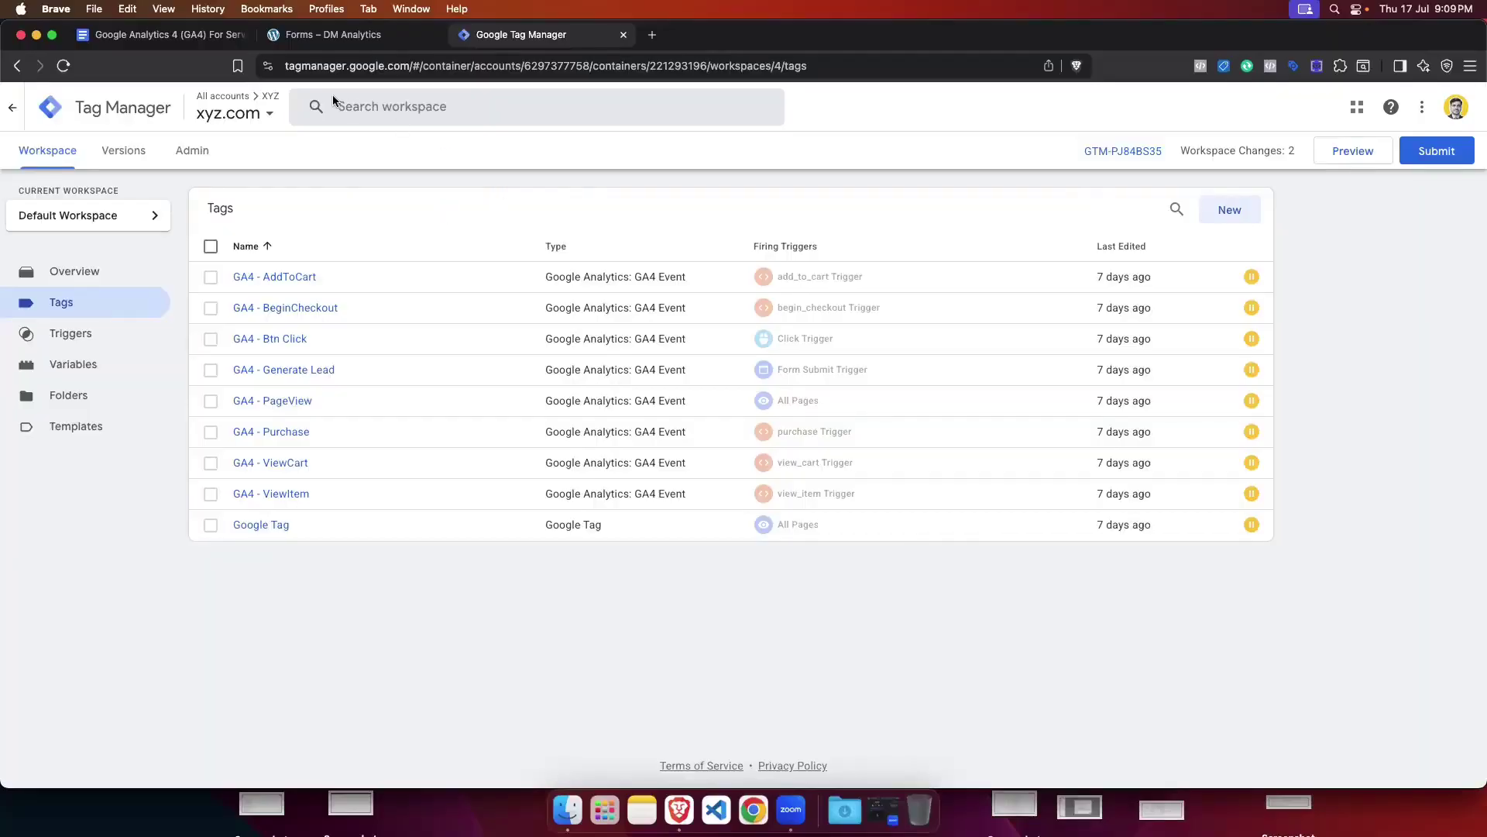
{"action": "left_click", "coordinate": [312, 36]}
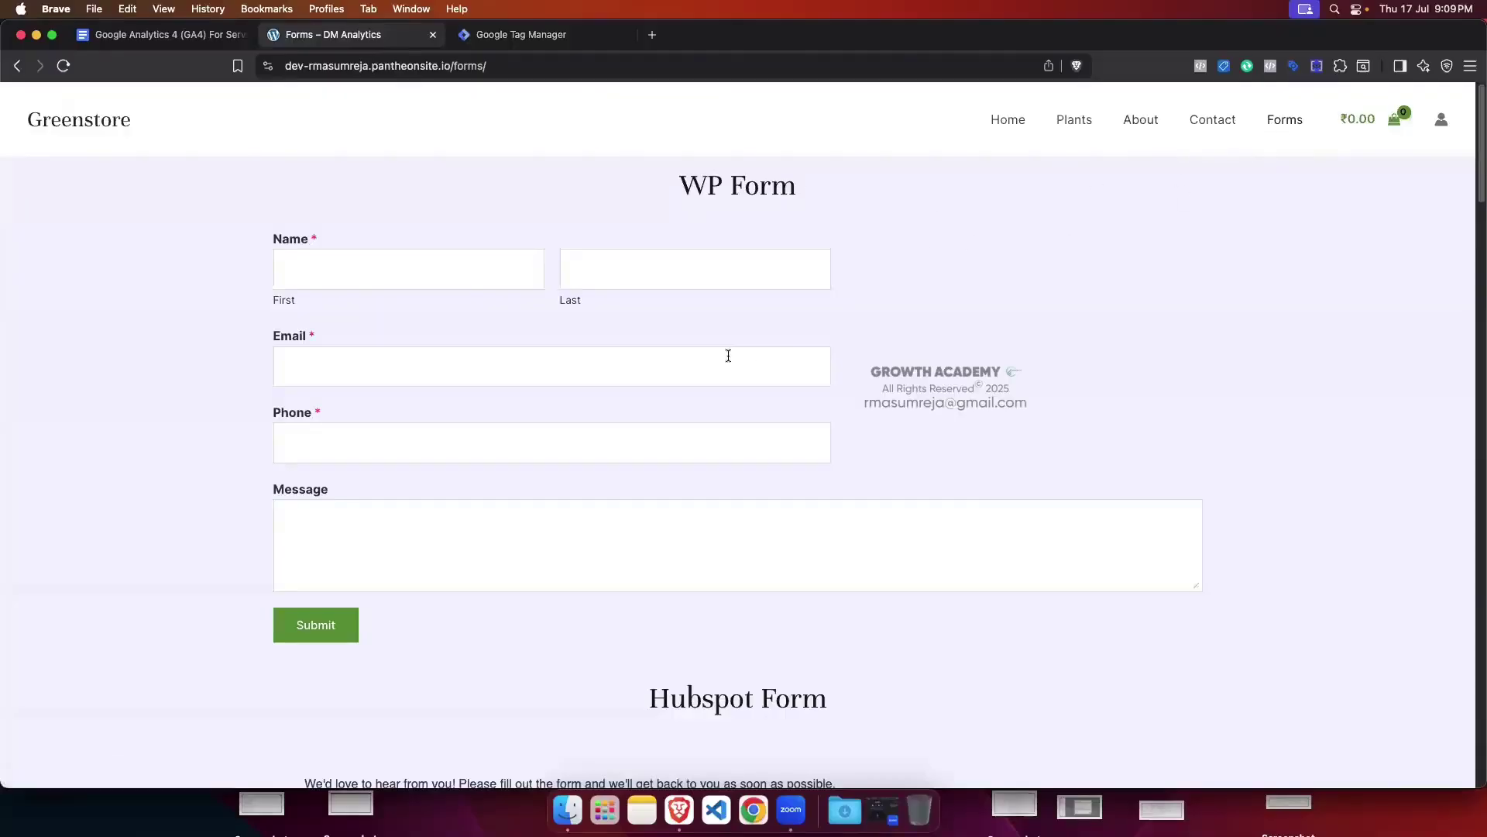
{"action": "scroll", "coordinate": [728, 356], "scroll_direction": "down", "scroll_amount": 5}
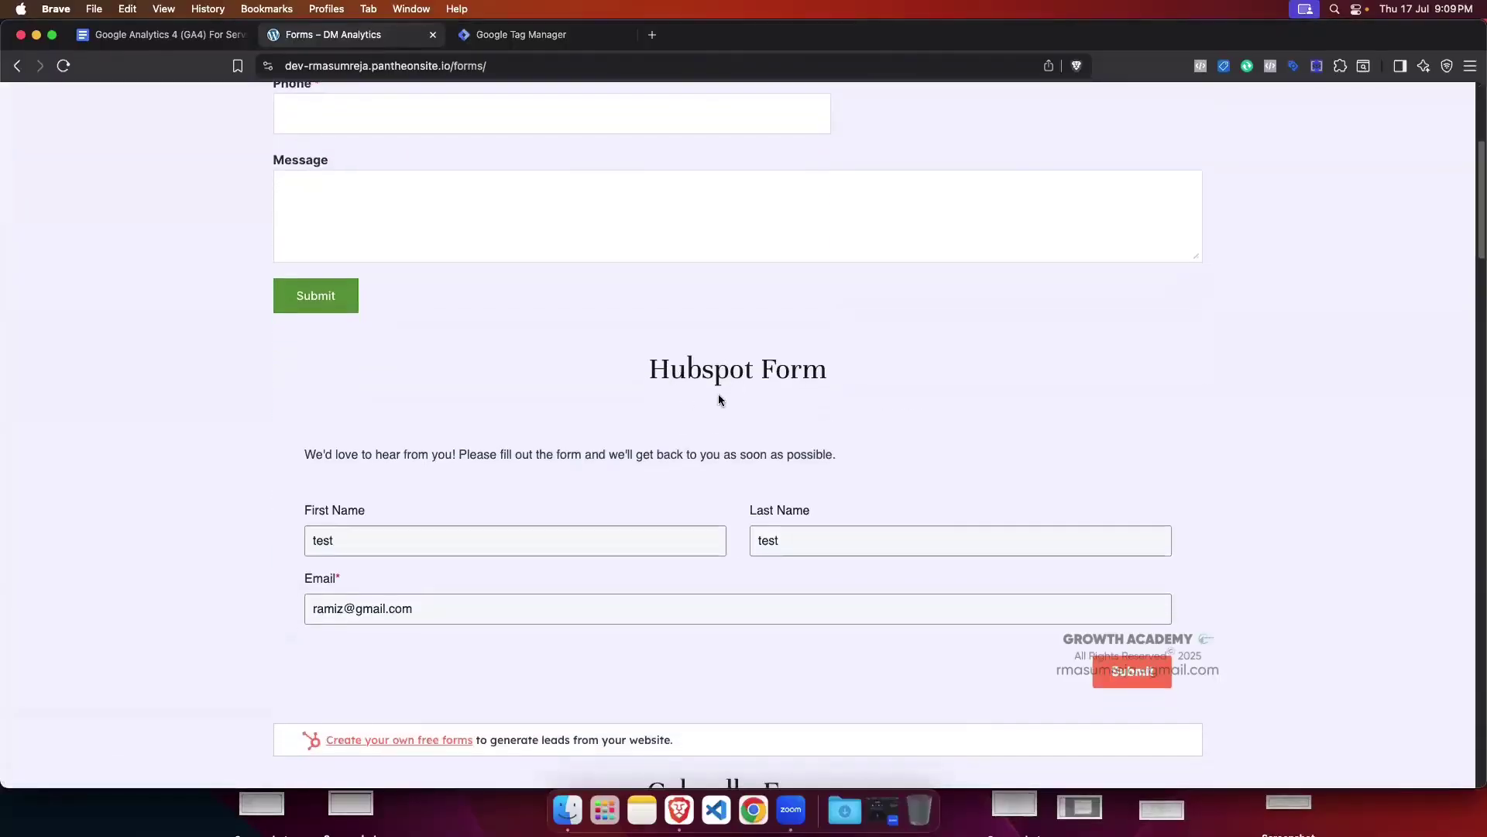
{"action": "scroll", "coordinate": [718, 397], "scroll_direction": "down", "scroll_amount": 15}
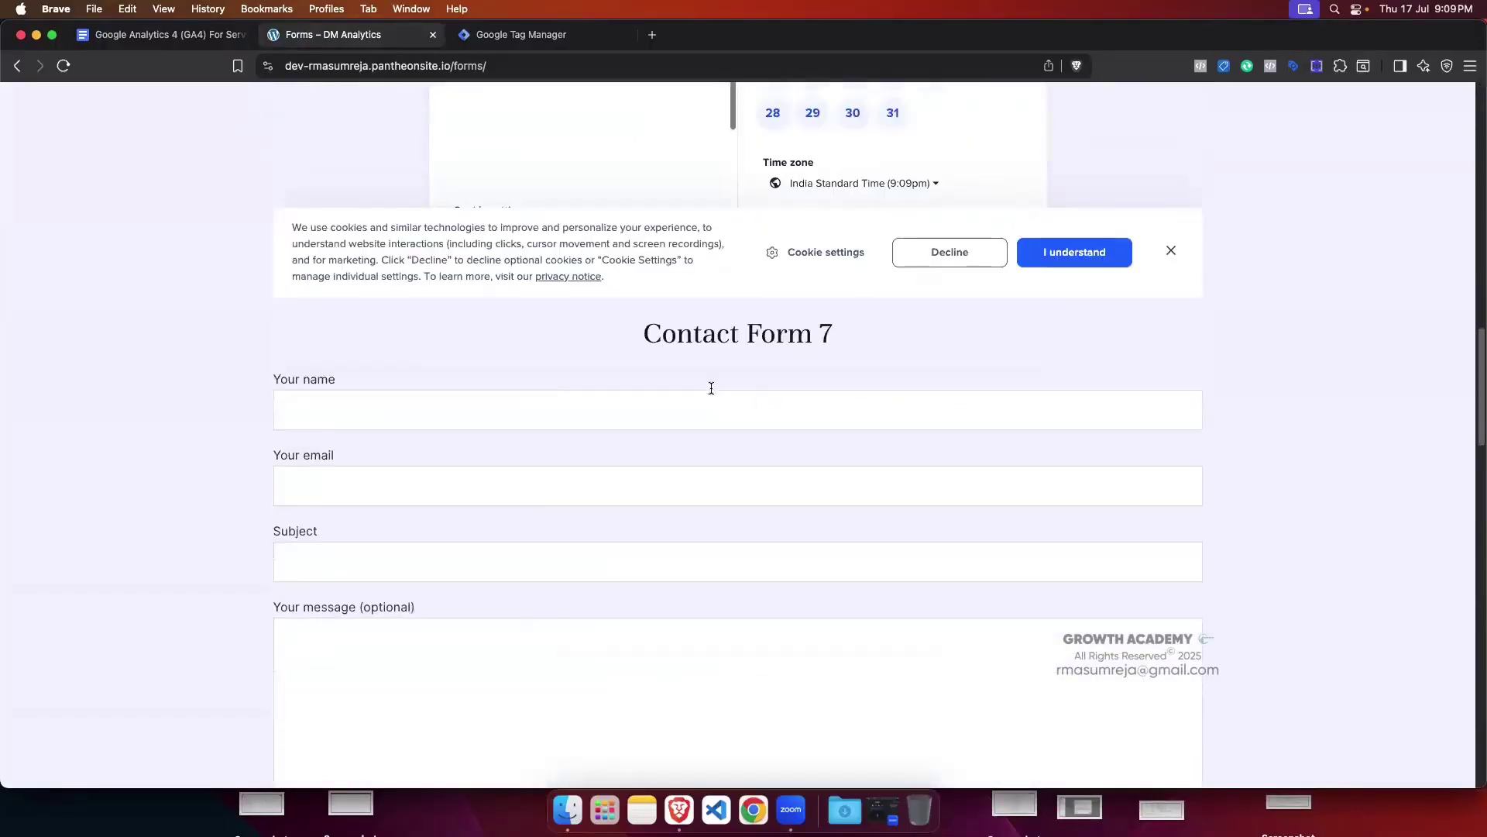
{"action": "scroll", "coordinate": [711, 387], "scroll_direction": "up", "scroll_amount": 5}
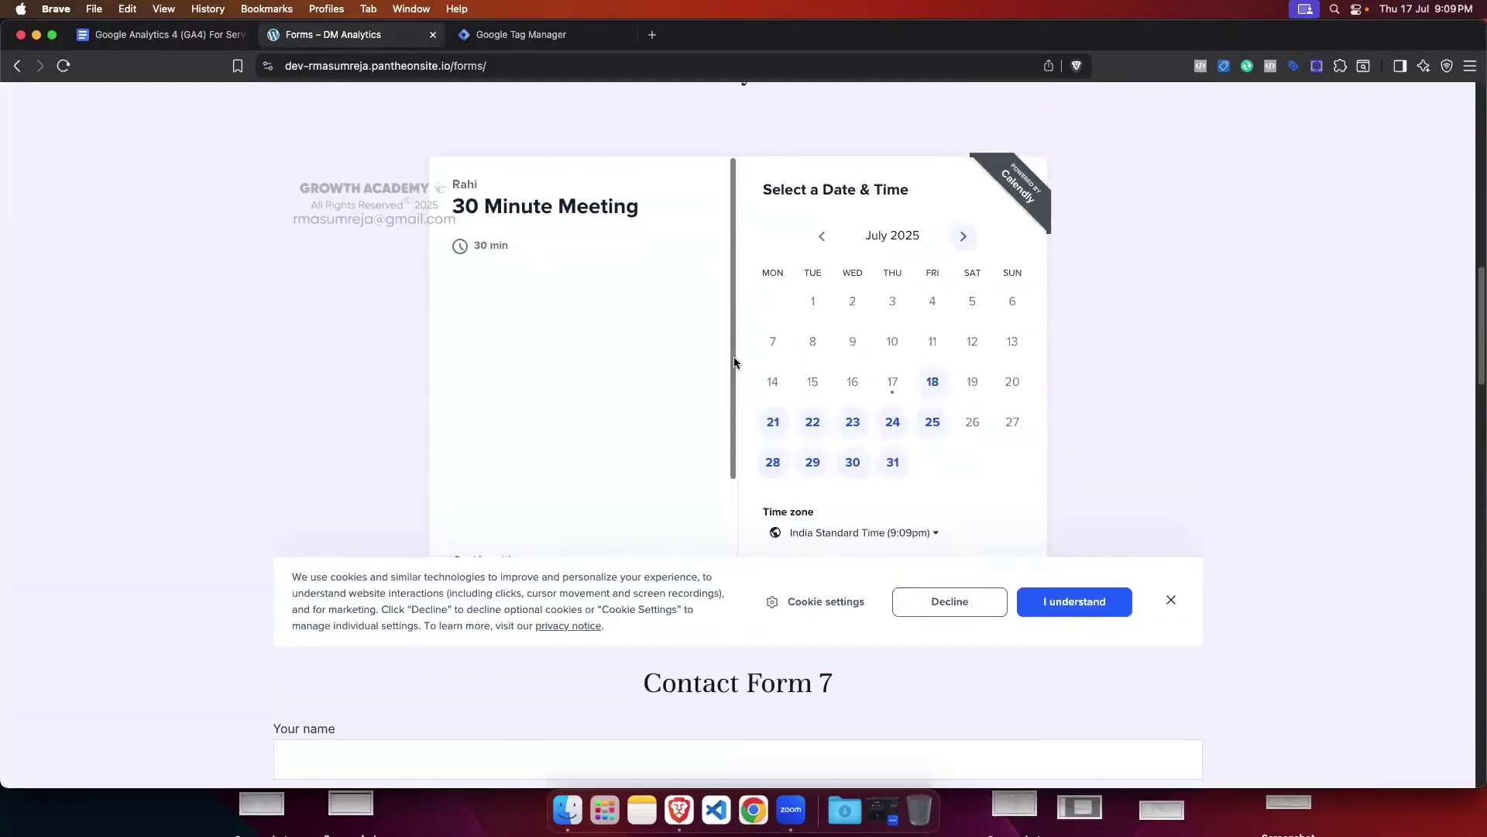
{"action": "scroll", "coordinate": [606, 392], "scroll_direction": "up", "scroll_amount": 8}
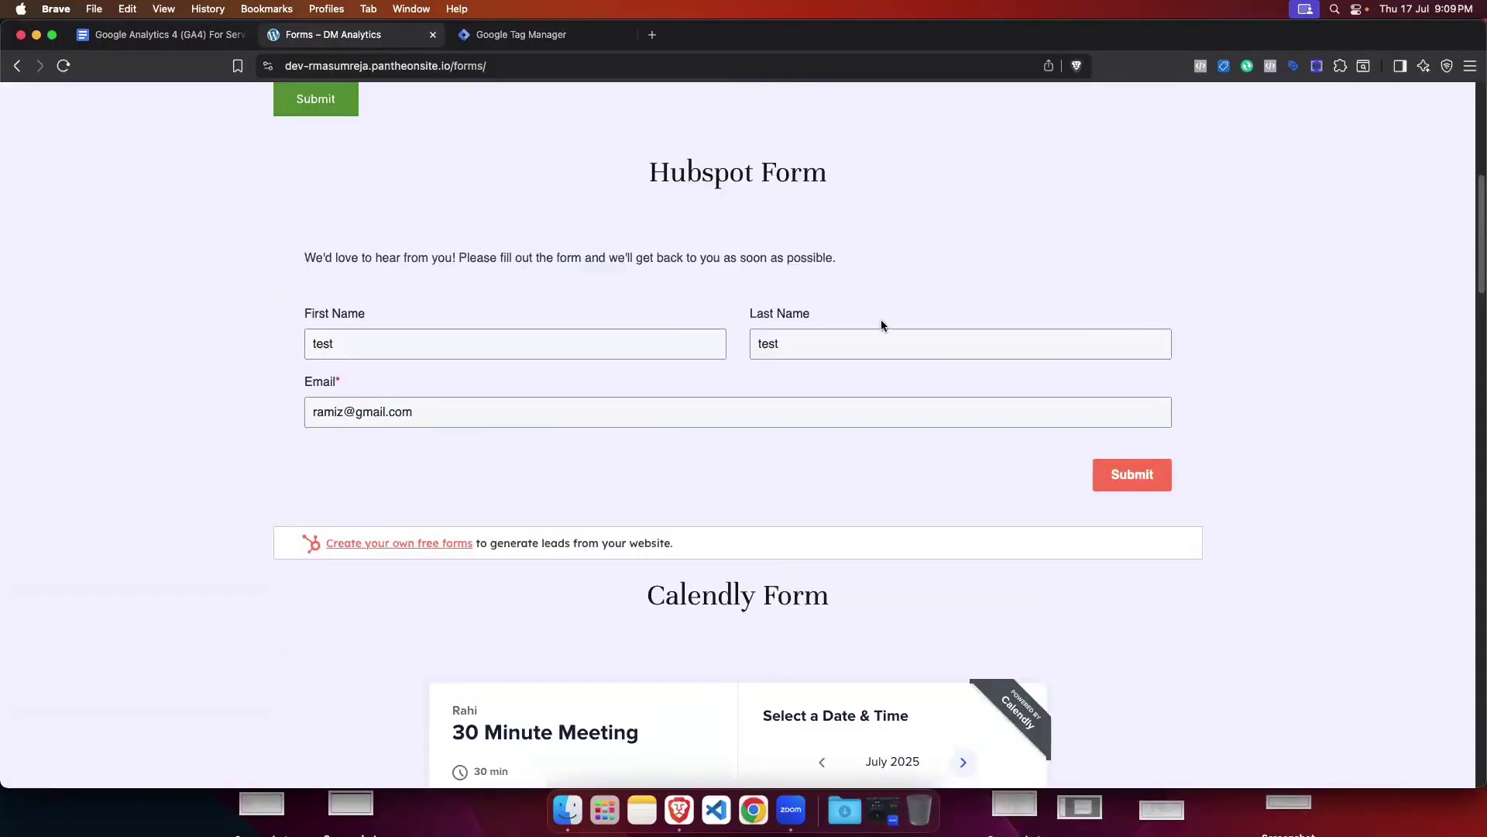
{"action": "scroll", "coordinate": [752, 337], "scroll_direction": "down", "scroll_amount": 18}
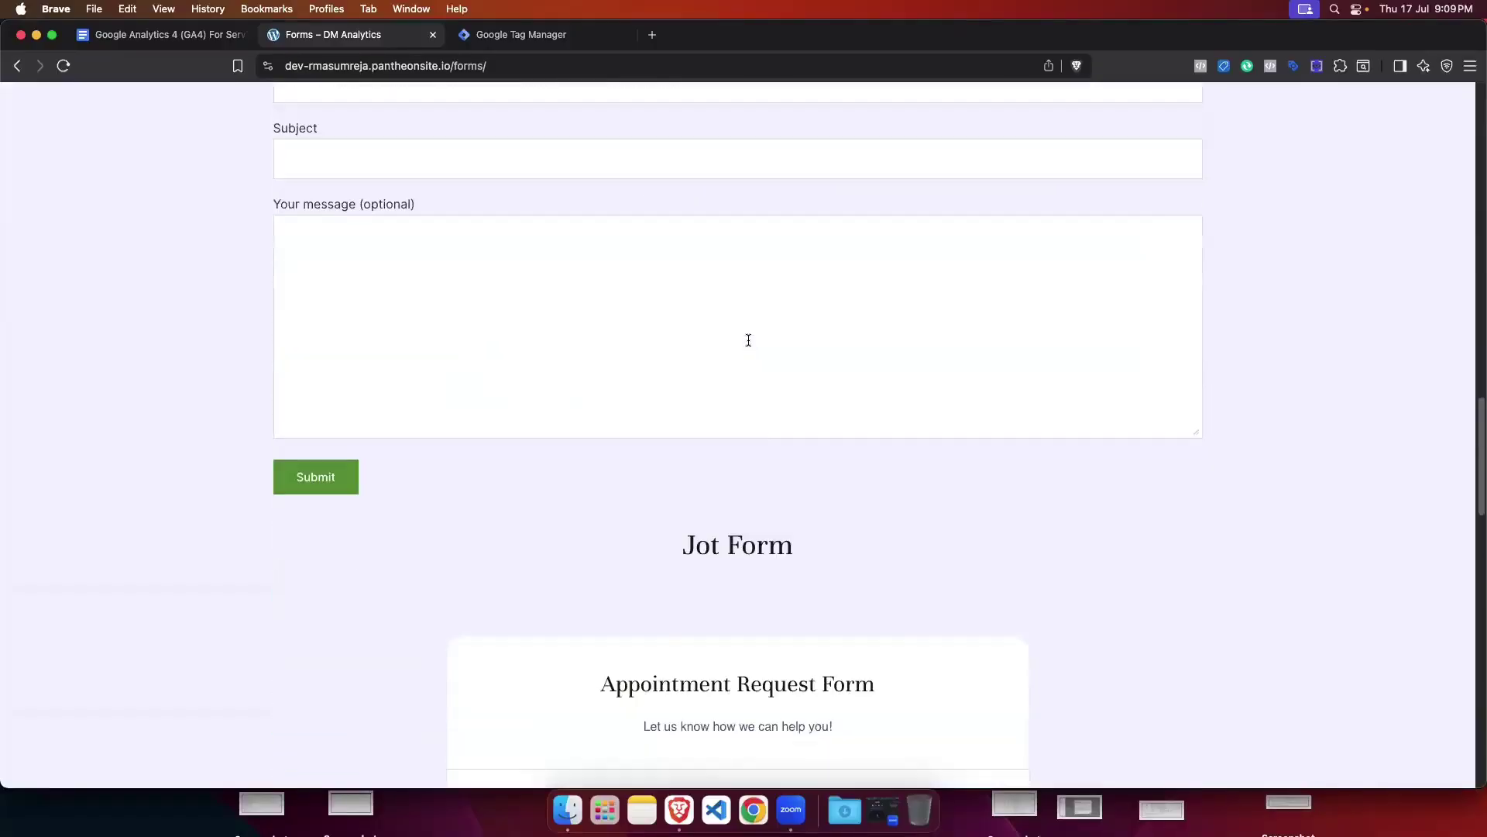
{"action": "scroll", "coordinate": [748, 340], "scroll_direction": "down", "scroll_amount": 20}
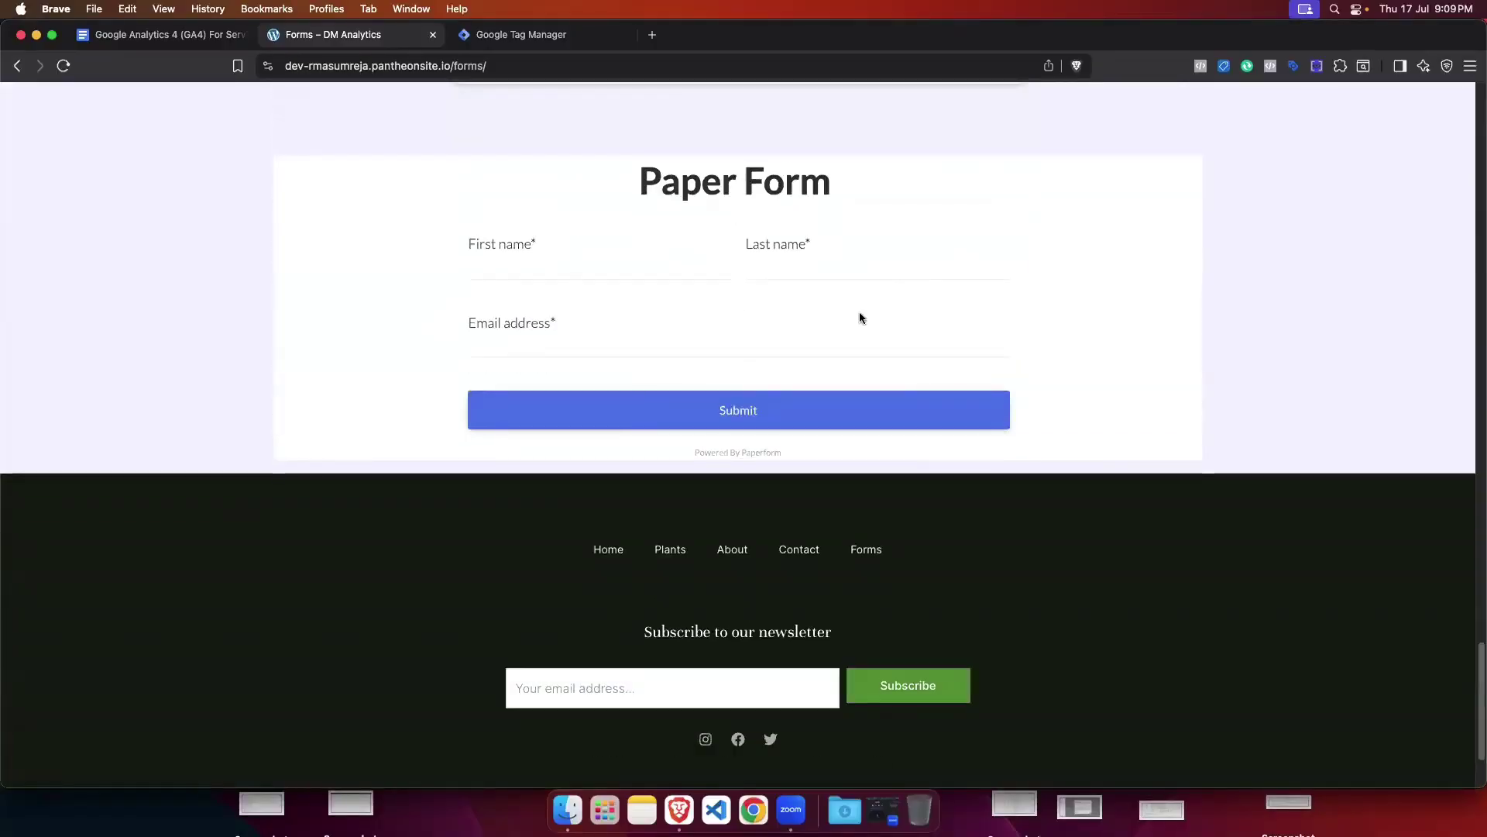
{"action": "scroll", "coordinate": [664, 314], "scroll_direction": "up", "scroll_amount": 20}
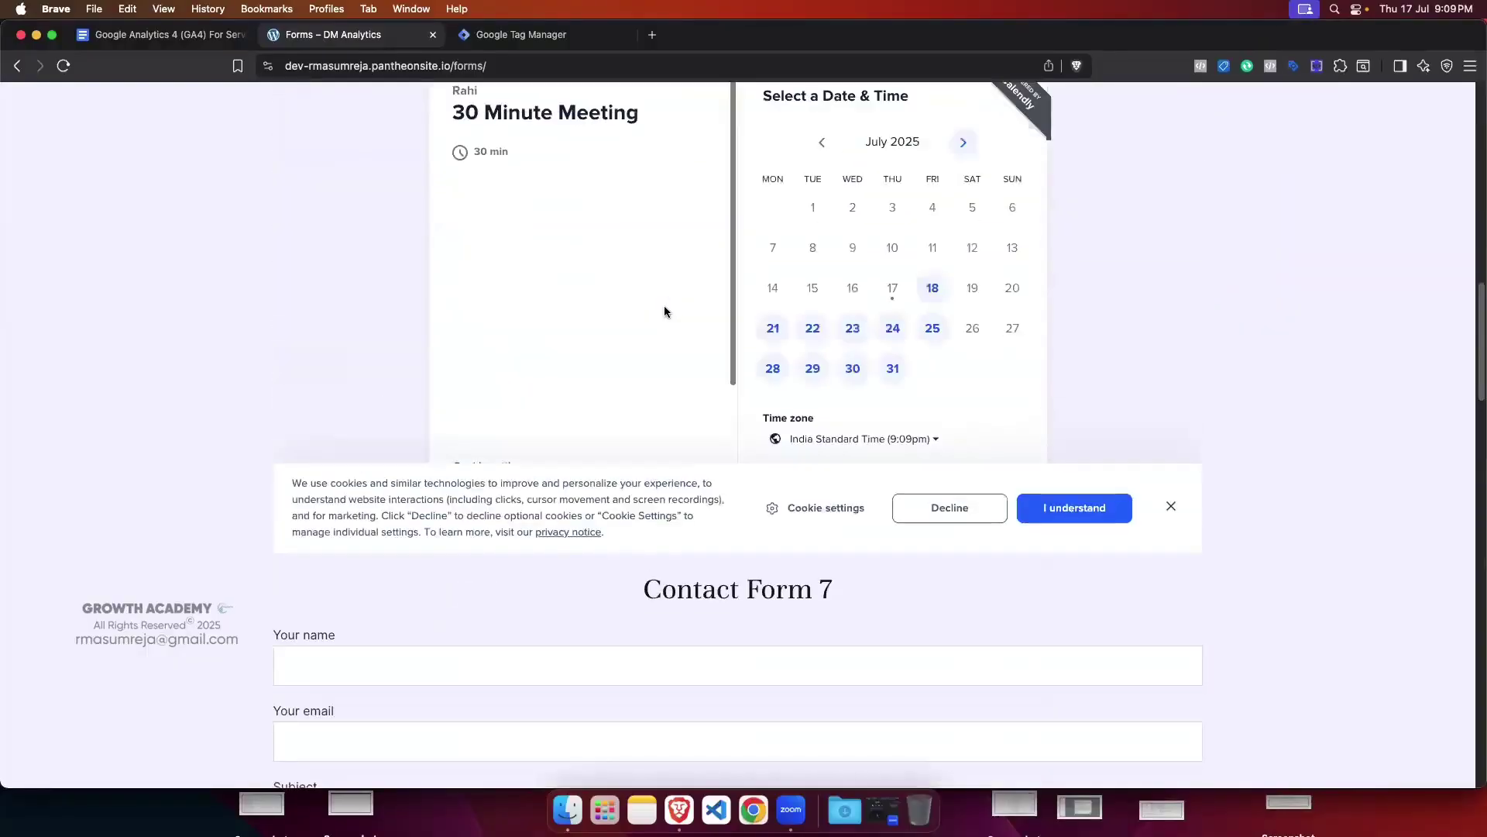
{"action": "scroll", "coordinate": [664, 311], "scroll_direction": "up", "scroll_amount": 10}
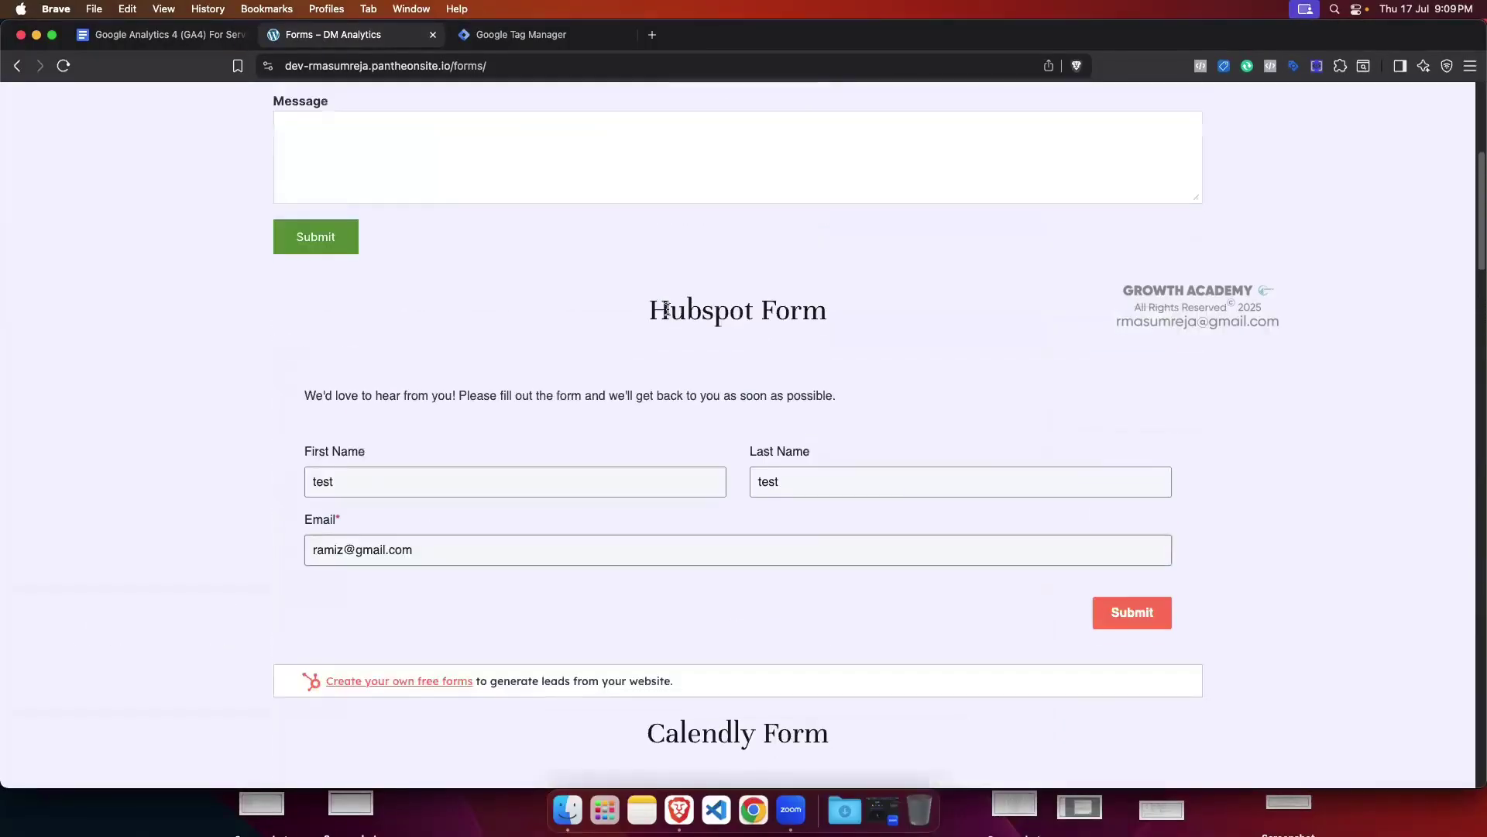
{"action": "scroll", "coordinate": [667, 308], "scroll_direction": "up", "scroll_amount": 1}
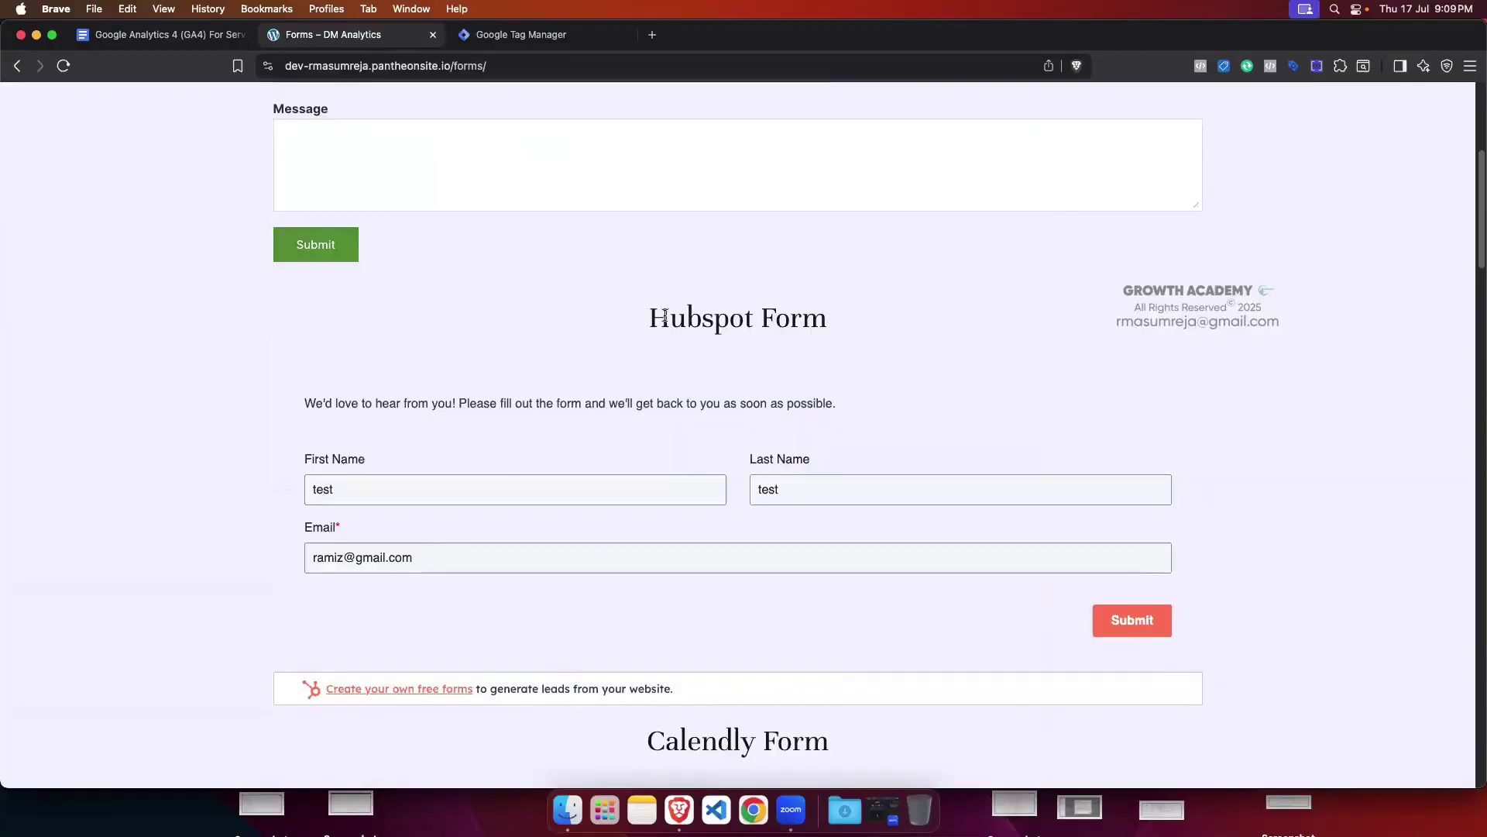
{"action": "scroll", "coordinate": [661, 325], "scroll_direction": "down", "scroll_amount": 5}
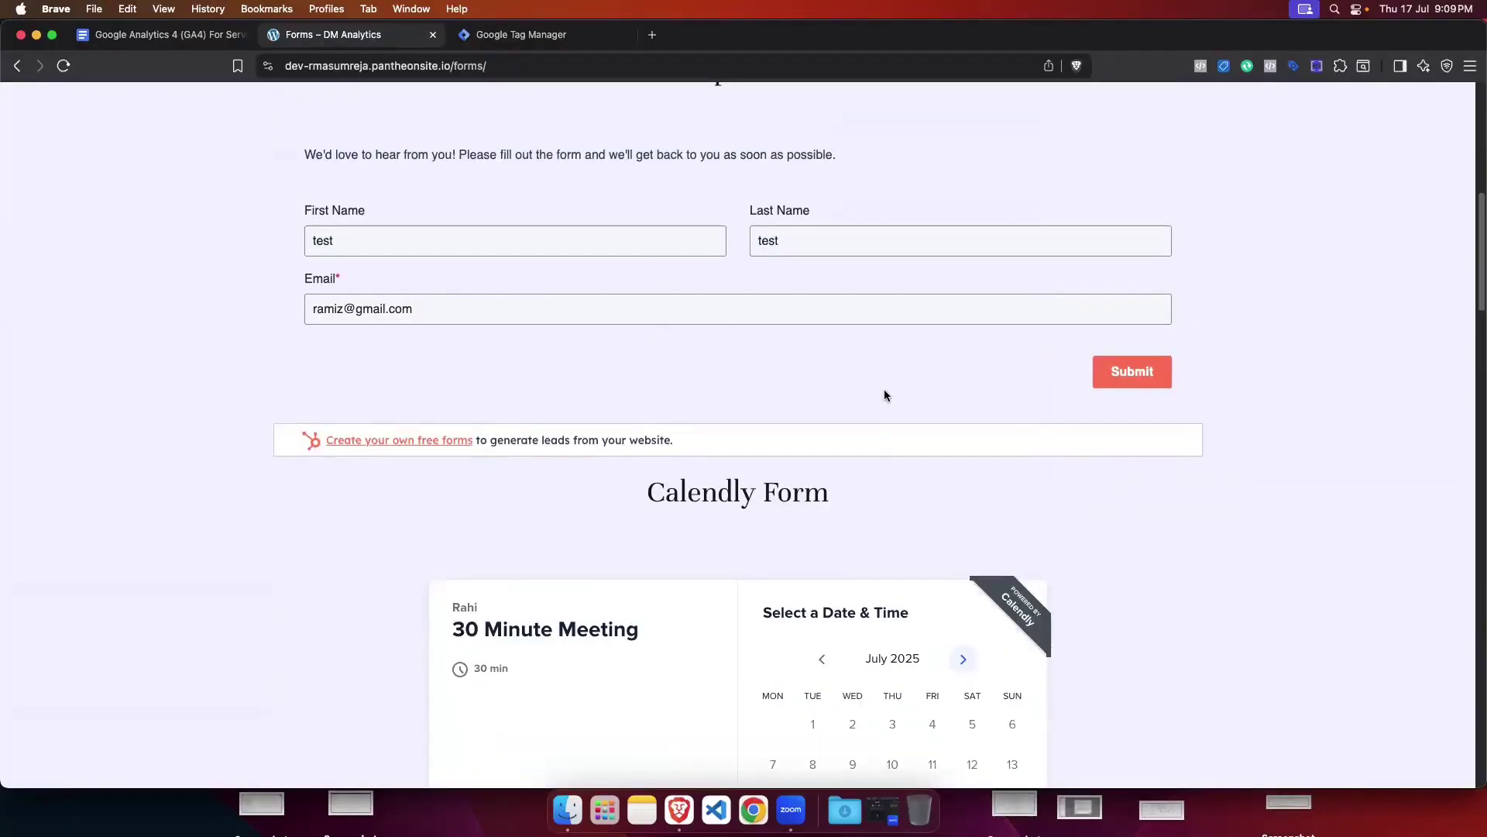
{"action": "scroll", "coordinate": [879, 402], "scroll_direction": "down", "scroll_amount": 1}
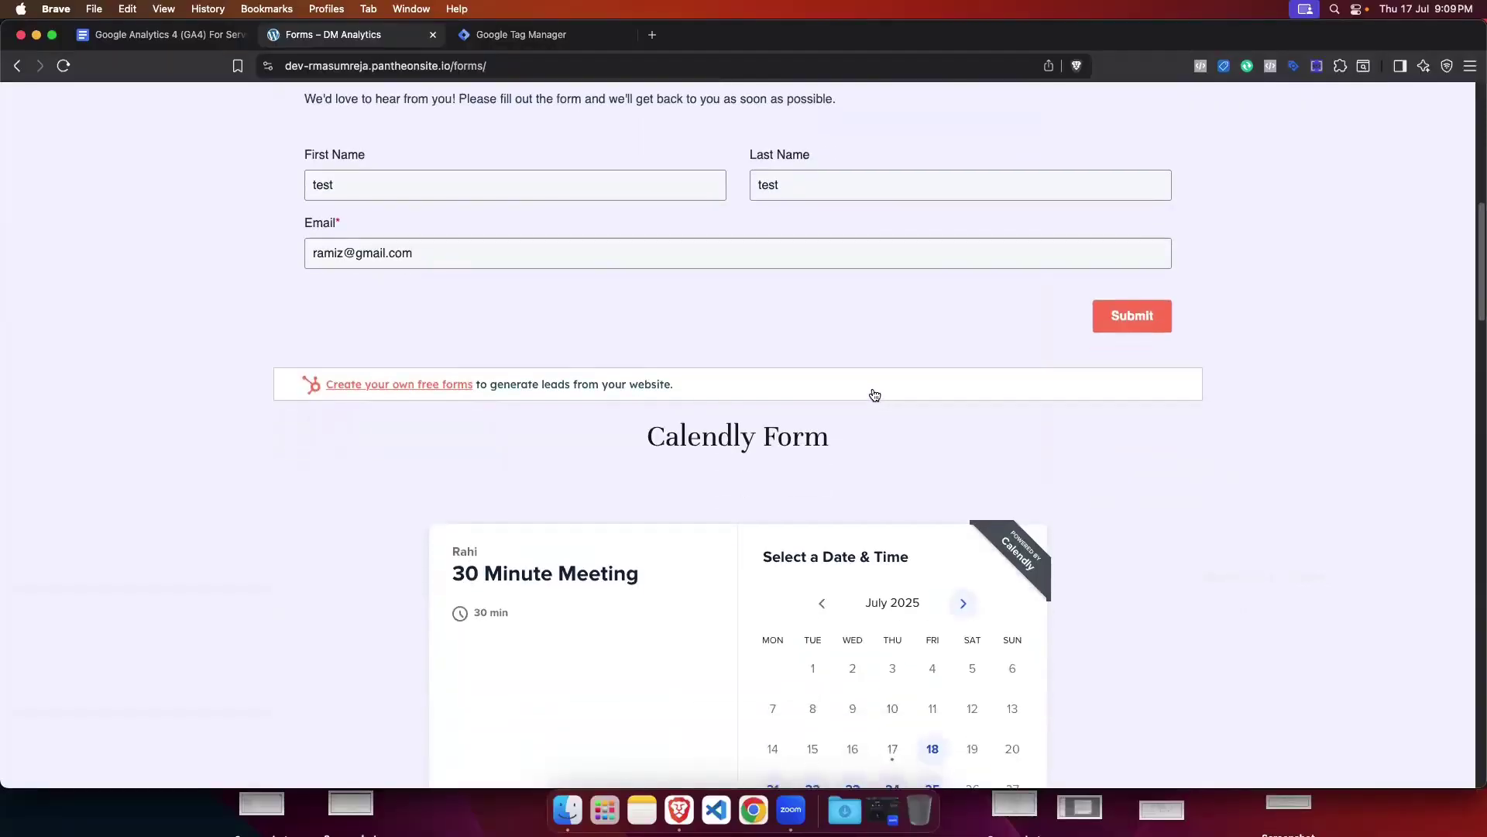
{"action": "scroll", "coordinate": [875, 395], "scroll_direction": "down", "scroll_amount": 1}
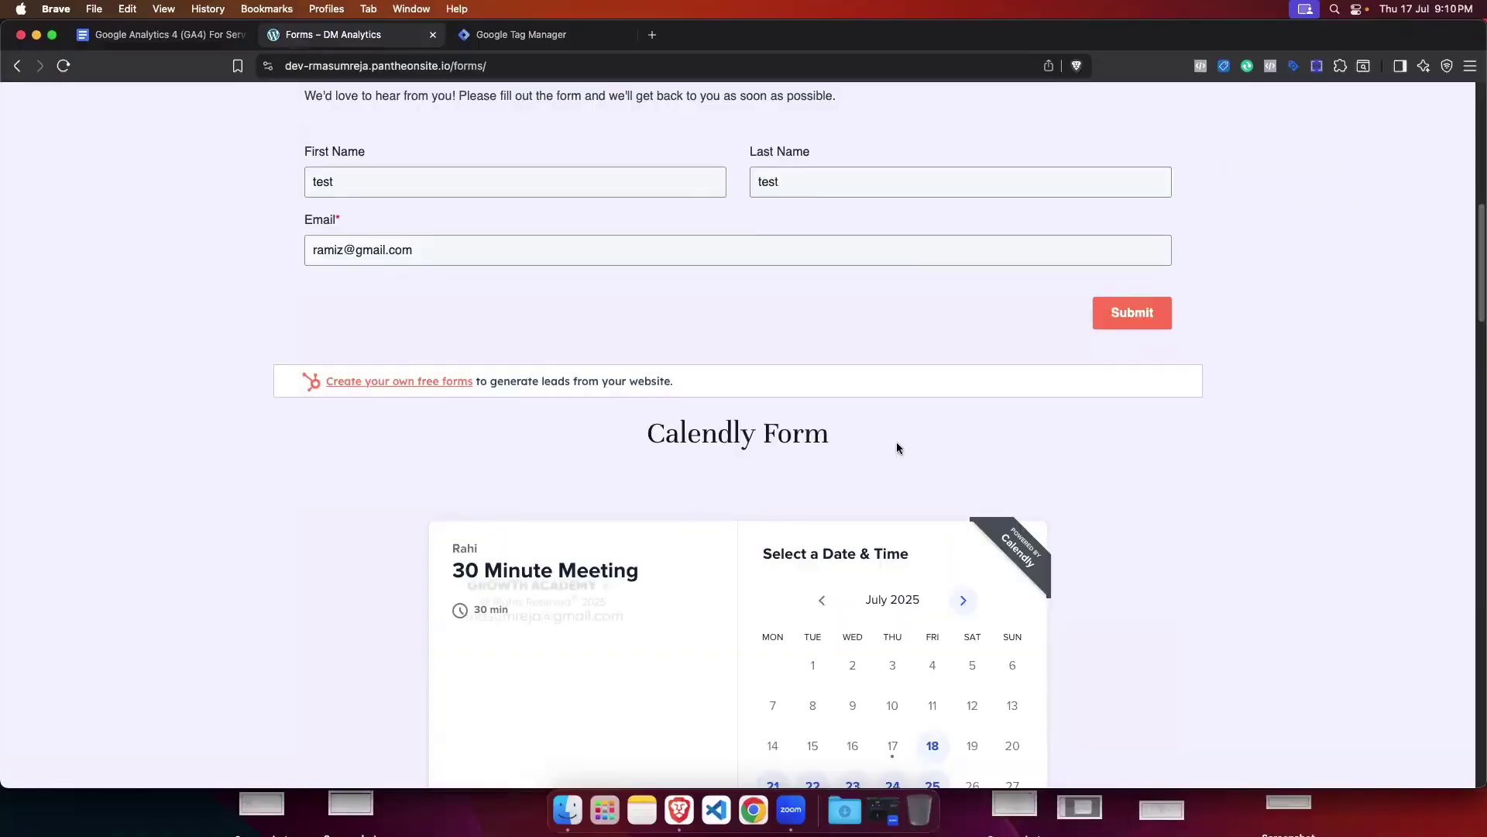
{"action": "scroll", "coordinate": [891, 449], "scroll_direction": "down", "scroll_amount": 5}
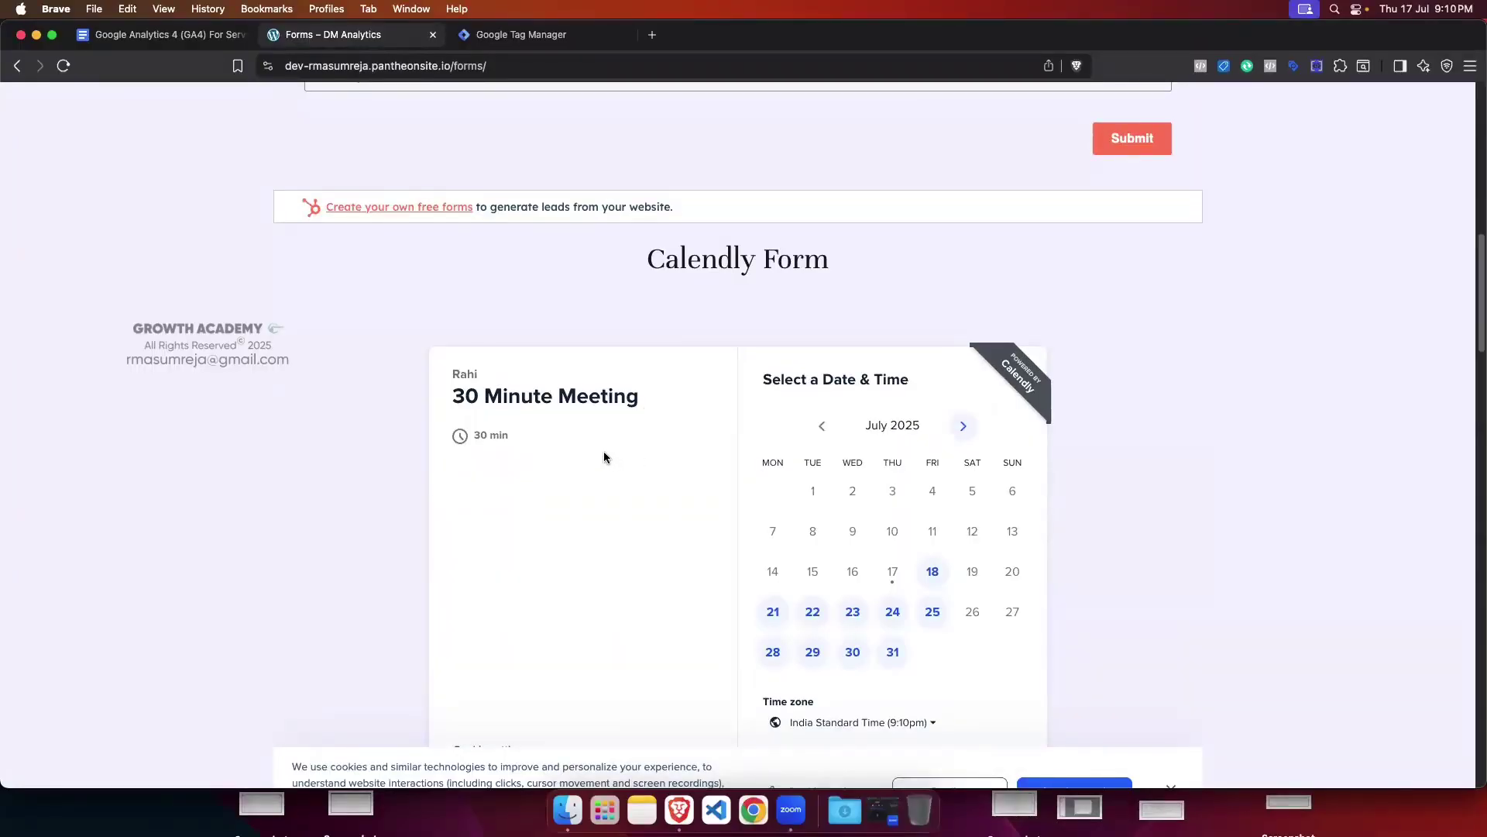
{"action": "scroll", "coordinate": [603, 449], "scroll_direction": "down", "scroll_amount": 2}
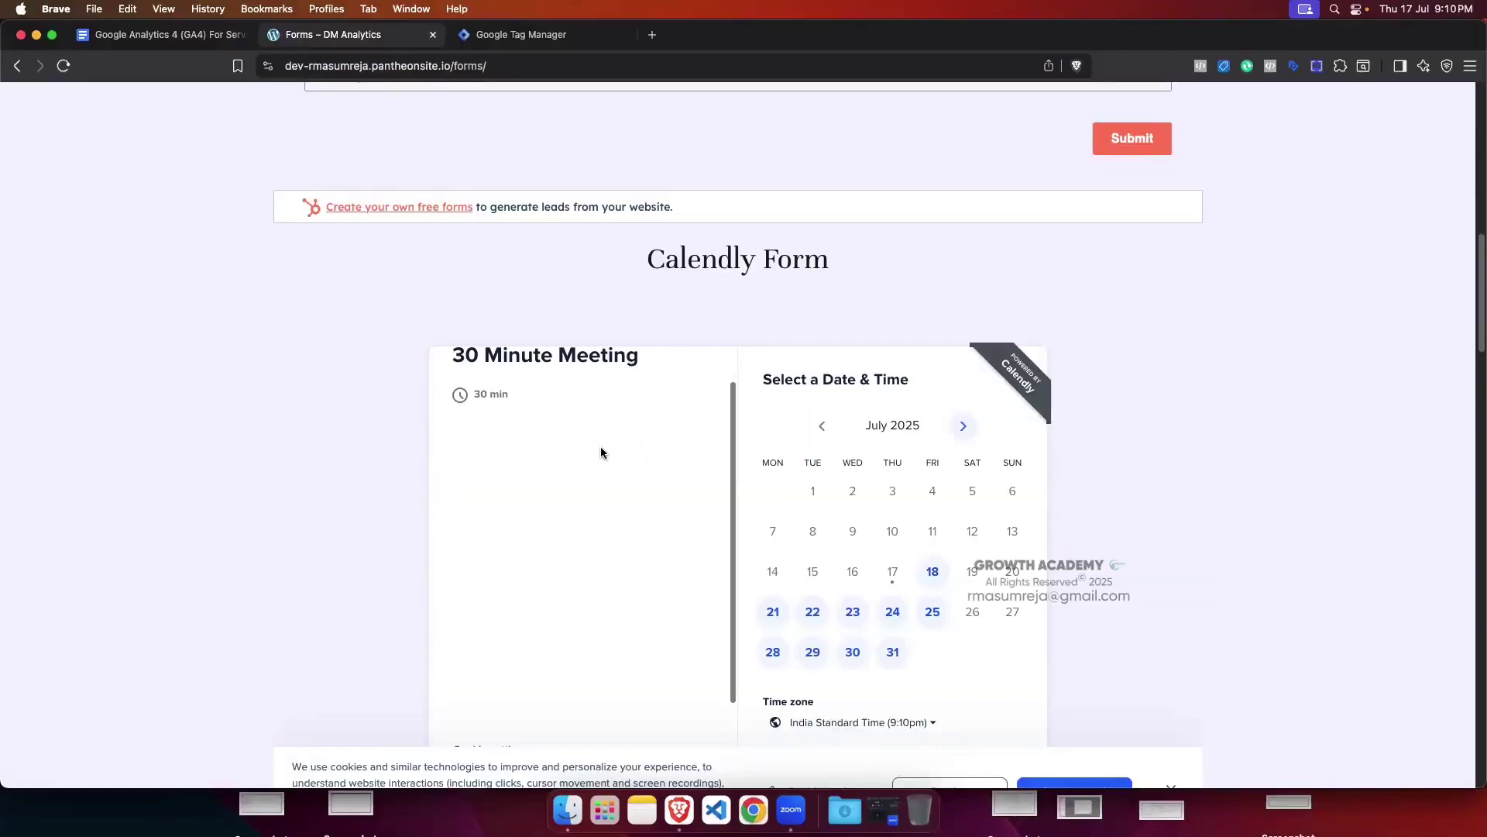
{"action": "scroll", "coordinate": [651, 451], "scroll_direction": "up", "scroll_amount": 2}
{"action": "scroll", "coordinate": [783, 430], "scroll_direction": "down", "scroll_amount": 1}
{"action": "scroll", "coordinate": [783, 433], "scroll_direction": "down", "scroll_amount": 3}
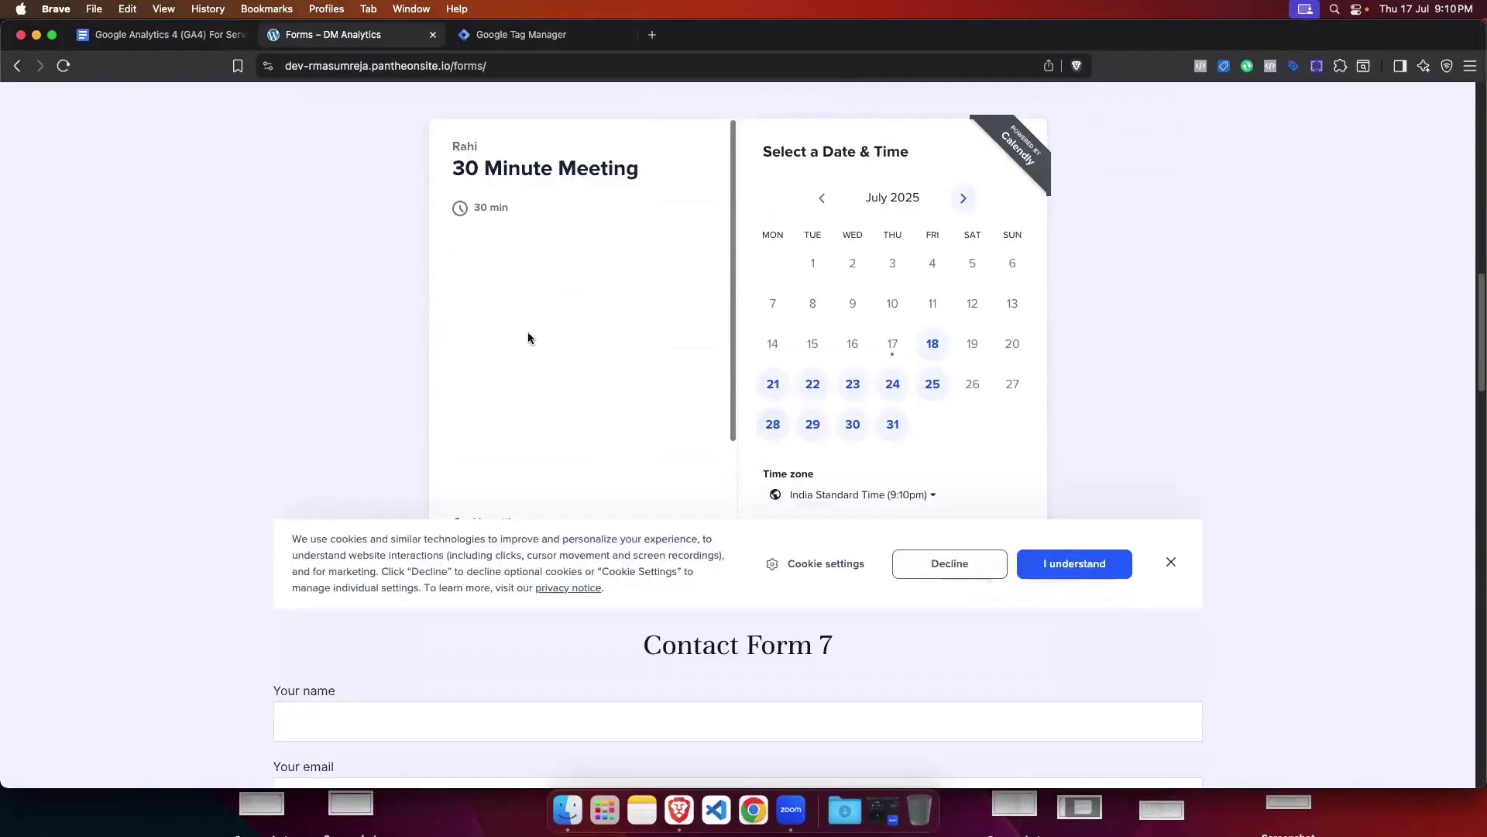
{"action": "scroll", "coordinate": [638, 372], "scroll_direction": "up", "scroll_amount": 1}
Step: Inspect the Calendly embed's iframe code in enlarged DevTools, then close them and dismiss the cookie notice
{"action": "right_click", "coordinate": [631, 355]}
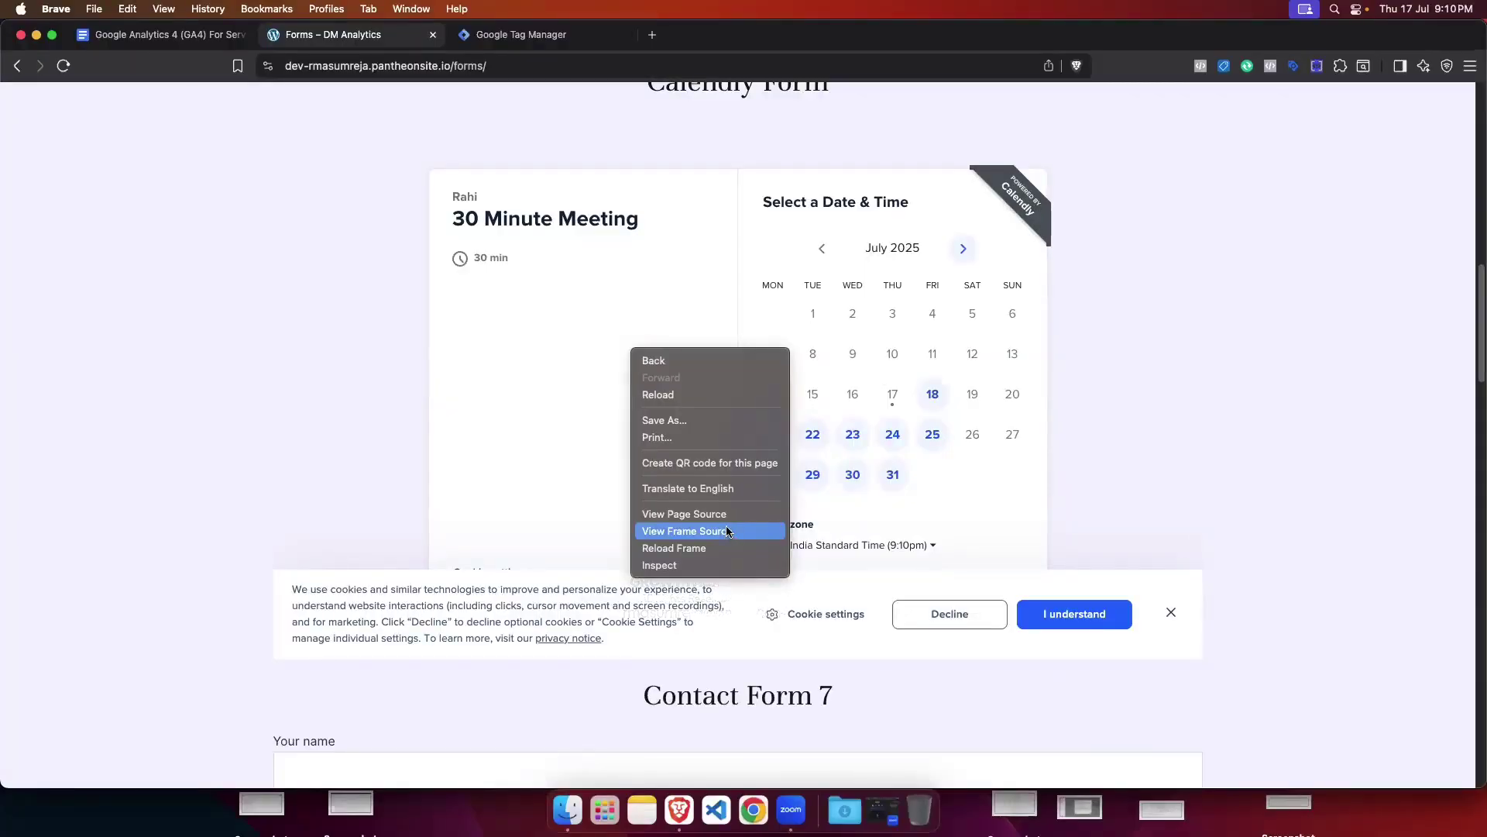
{"action": "right_click", "coordinate": [570, 379]}
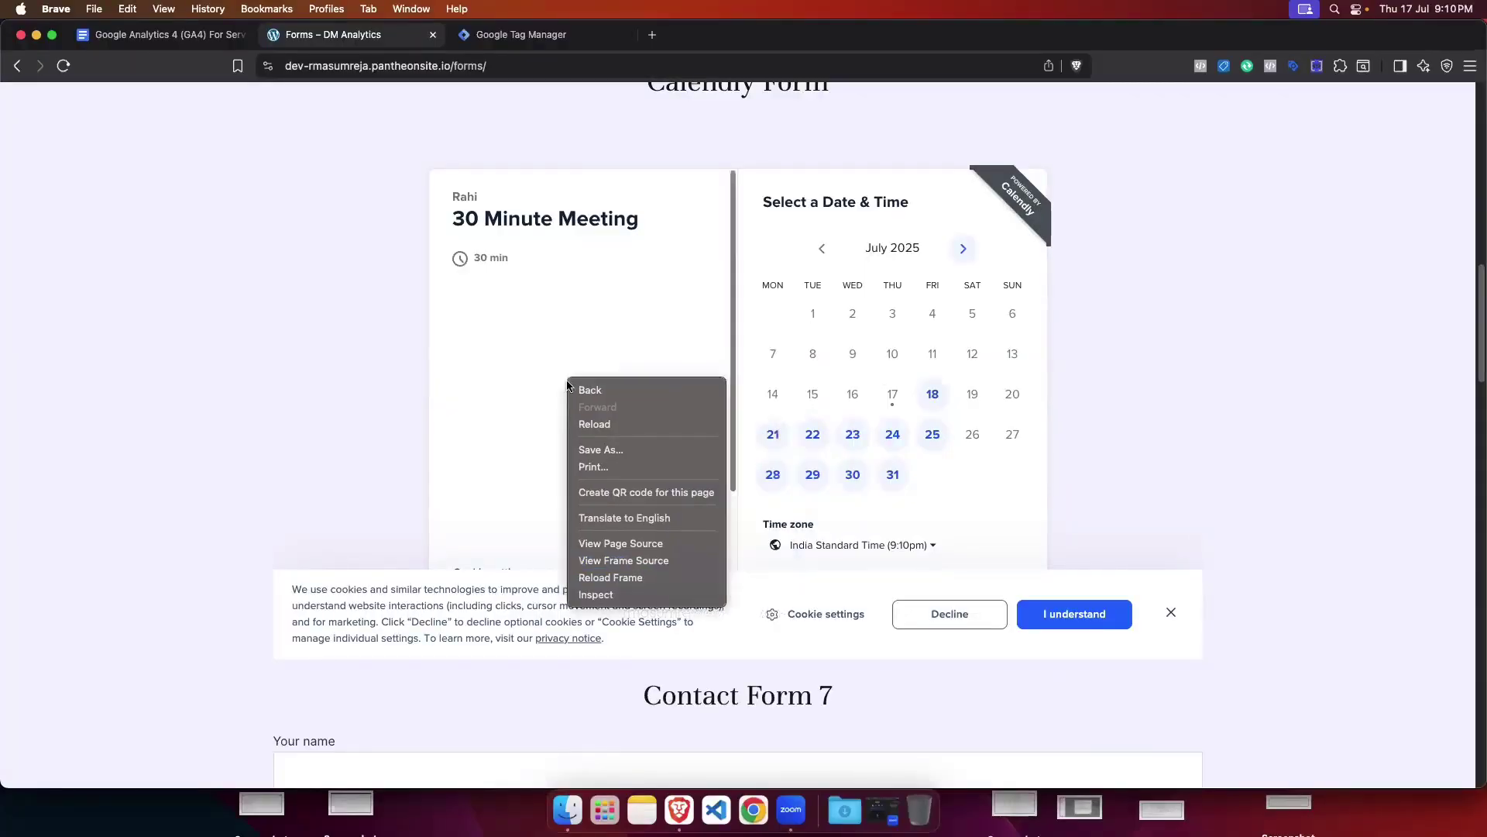
{"action": "left_click", "coordinate": [608, 594]}
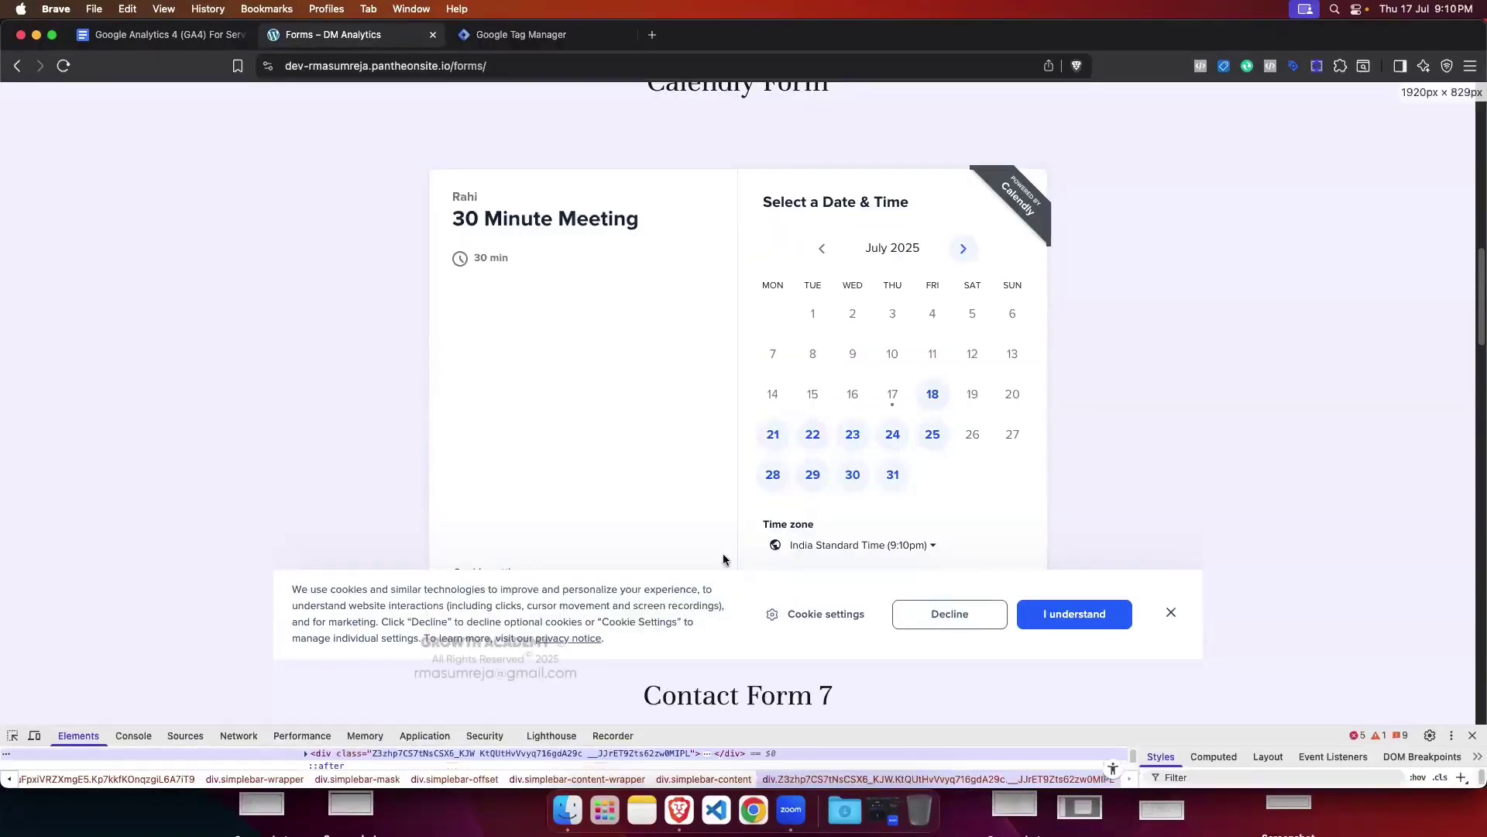
{"action": "left_click_drag", "start_coordinate": [758, 736], "coordinate": [686, 375]}
{"action": "scroll", "coordinate": [408, 550], "scroll_direction": "up", "scroll_amount": 5}
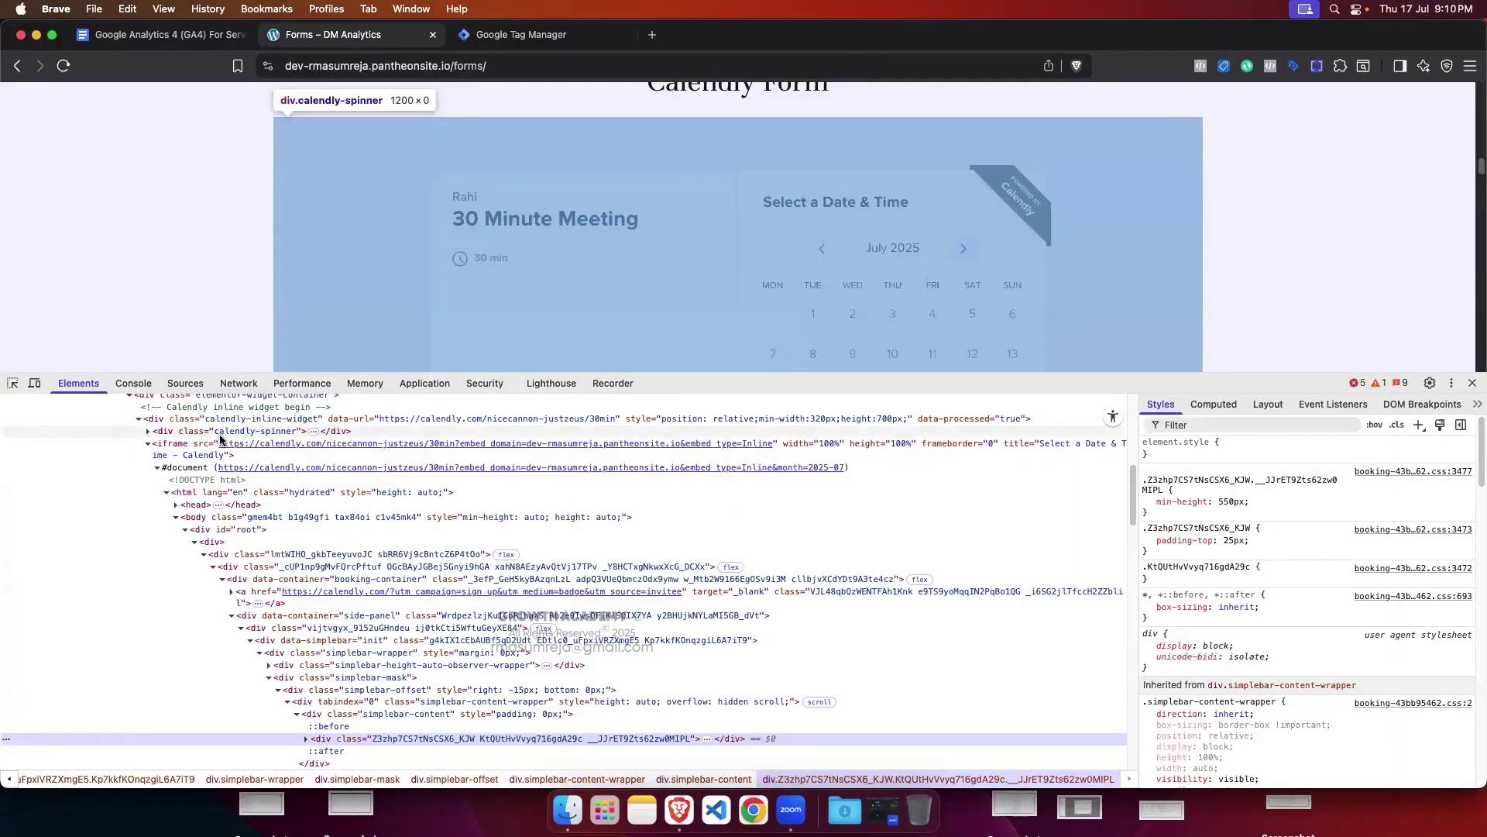
{"action": "left_click", "coordinate": [1474, 383]}
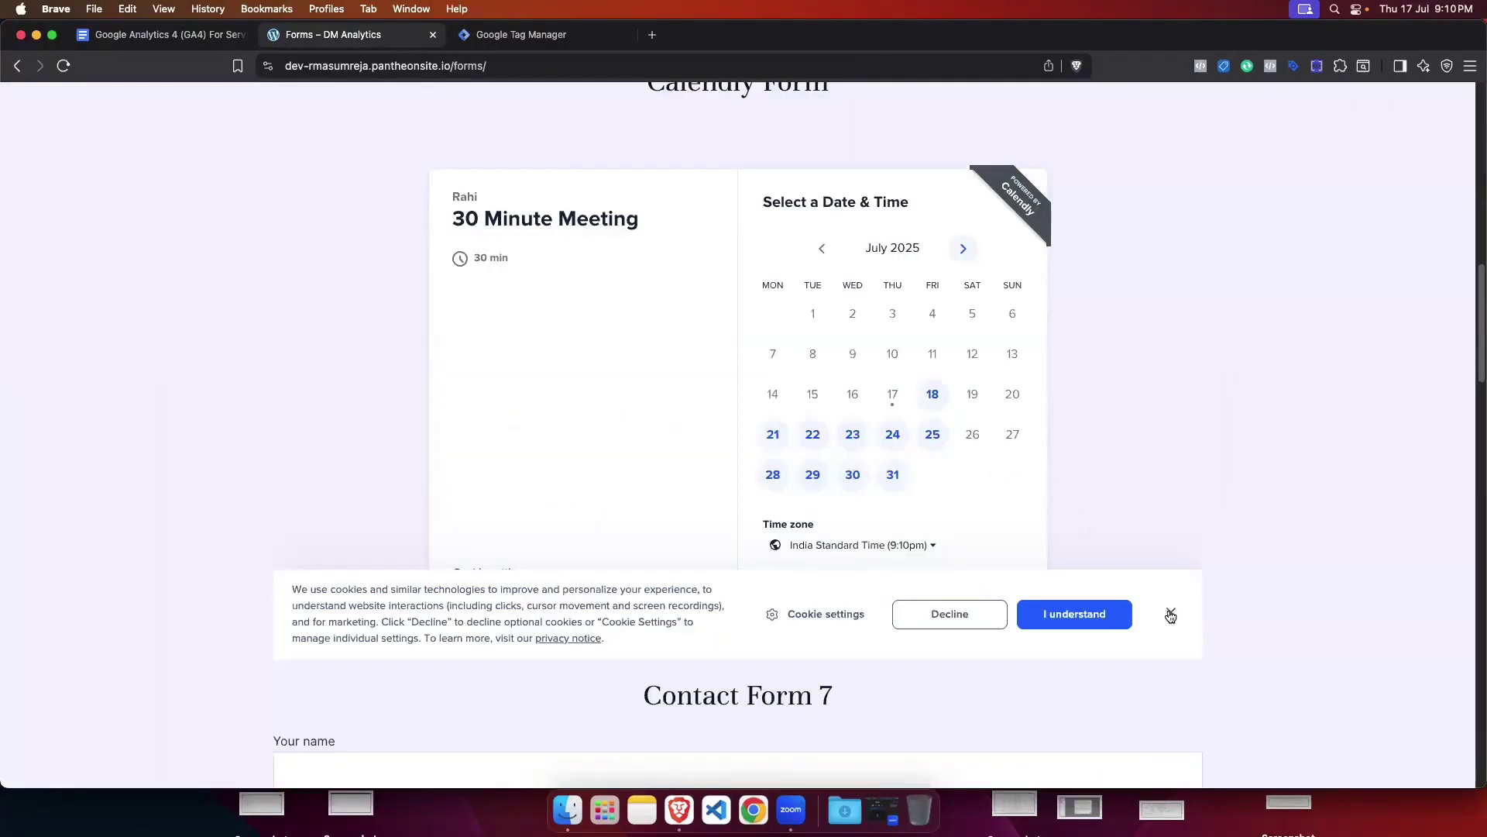
{"action": "left_click", "coordinate": [1074, 614]}
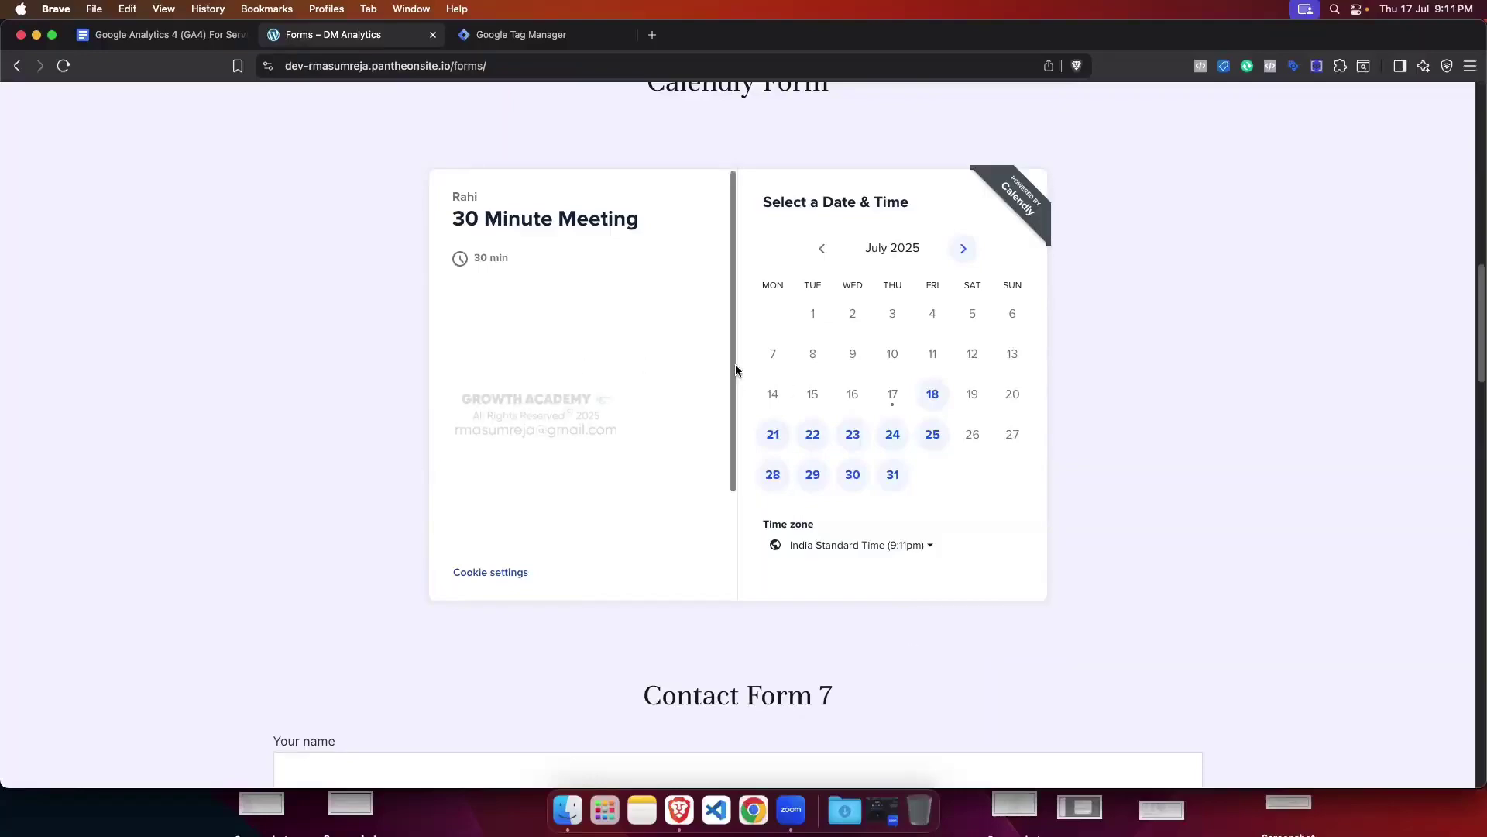
Step: Scroll up to the Calendly calendar and pick Friday, July 18 as the meeting date
{"action": "scroll", "coordinate": [738, 370], "scroll_direction": "up", "scroll_amount": 1}
{"action": "scroll", "coordinate": [739, 372], "scroll_direction": "up", "scroll_amount": 1}
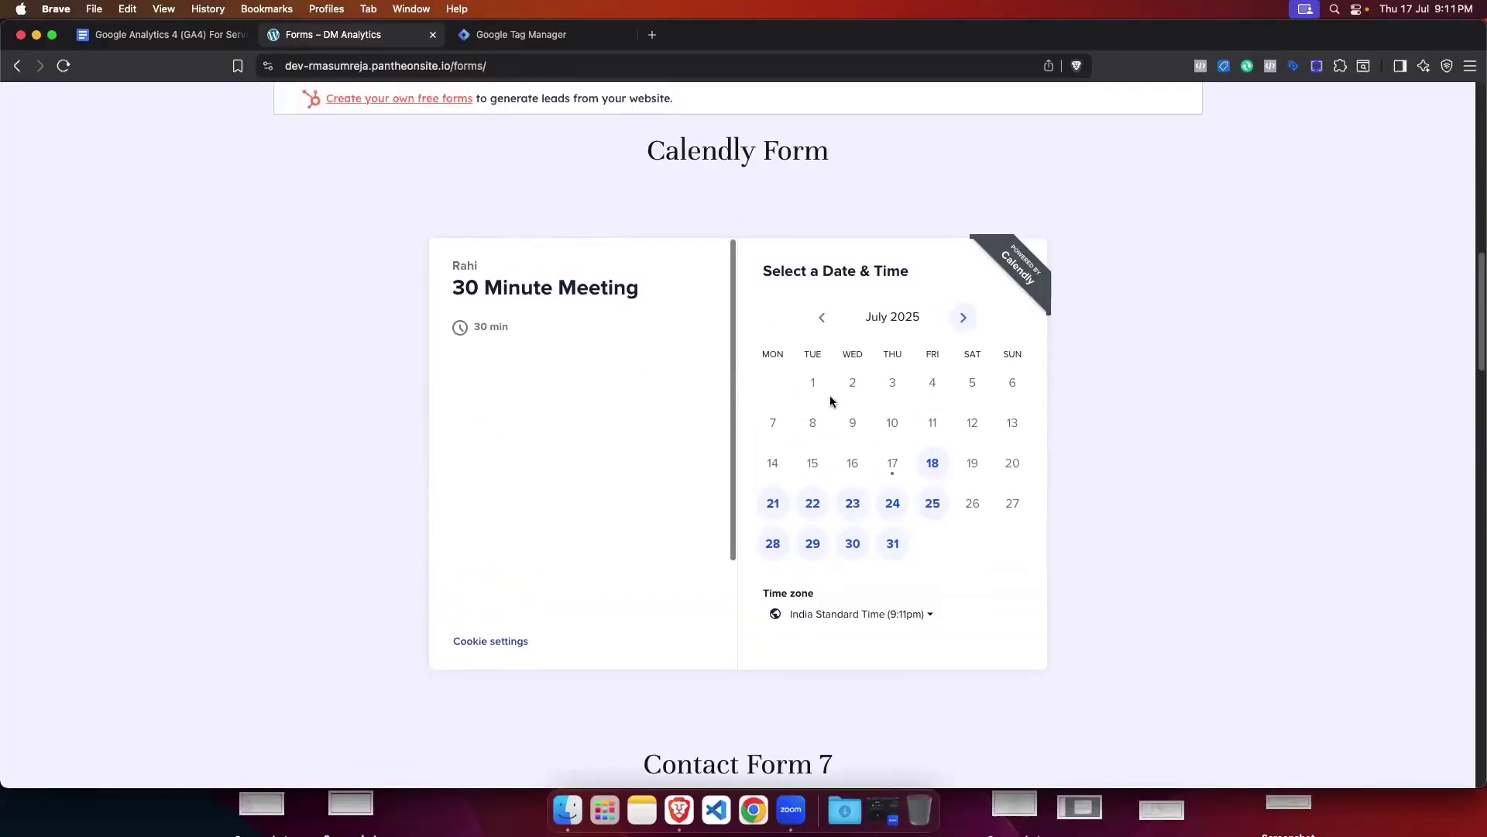
{"action": "left_click", "coordinate": [929, 468]}
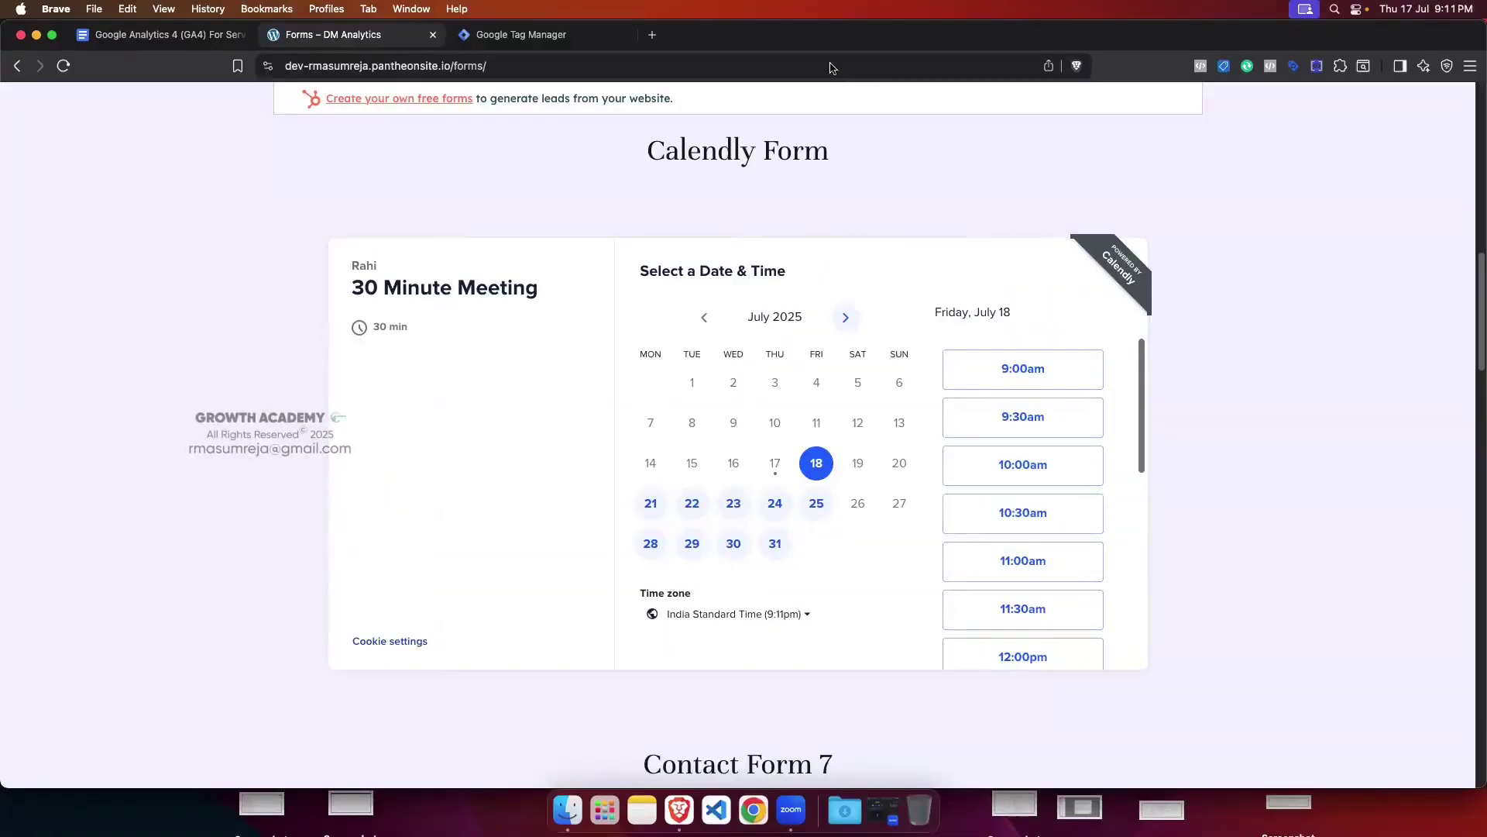
Step: Choose the 9:00am slot and fill in the invitee's name and email from saved entries
{"action": "left_click", "coordinate": [1012, 365]}
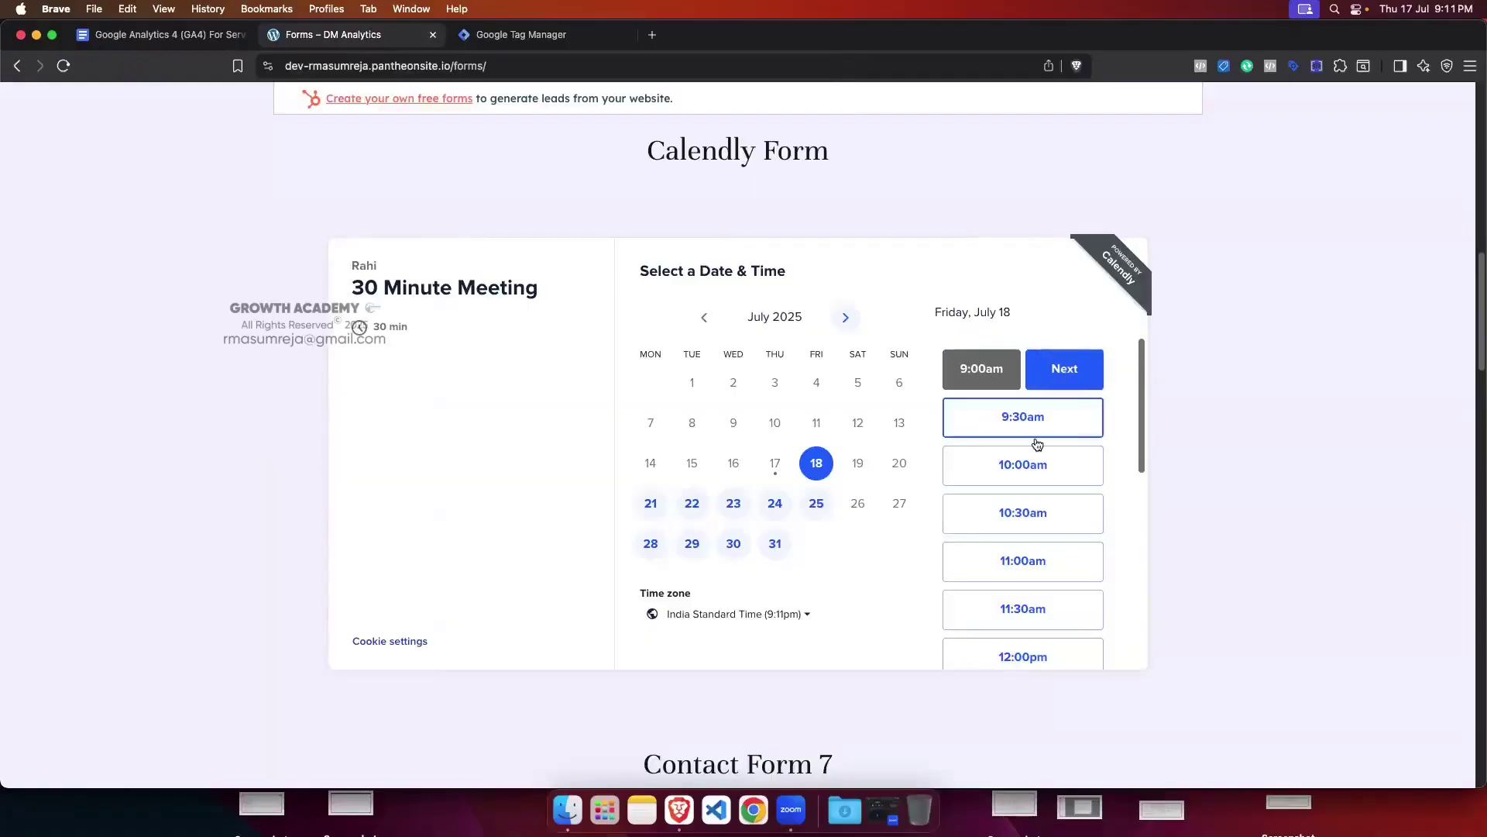
{"action": "left_click", "coordinate": [1072, 382]}
{"action": "left_click", "coordinate": [687, 322]}
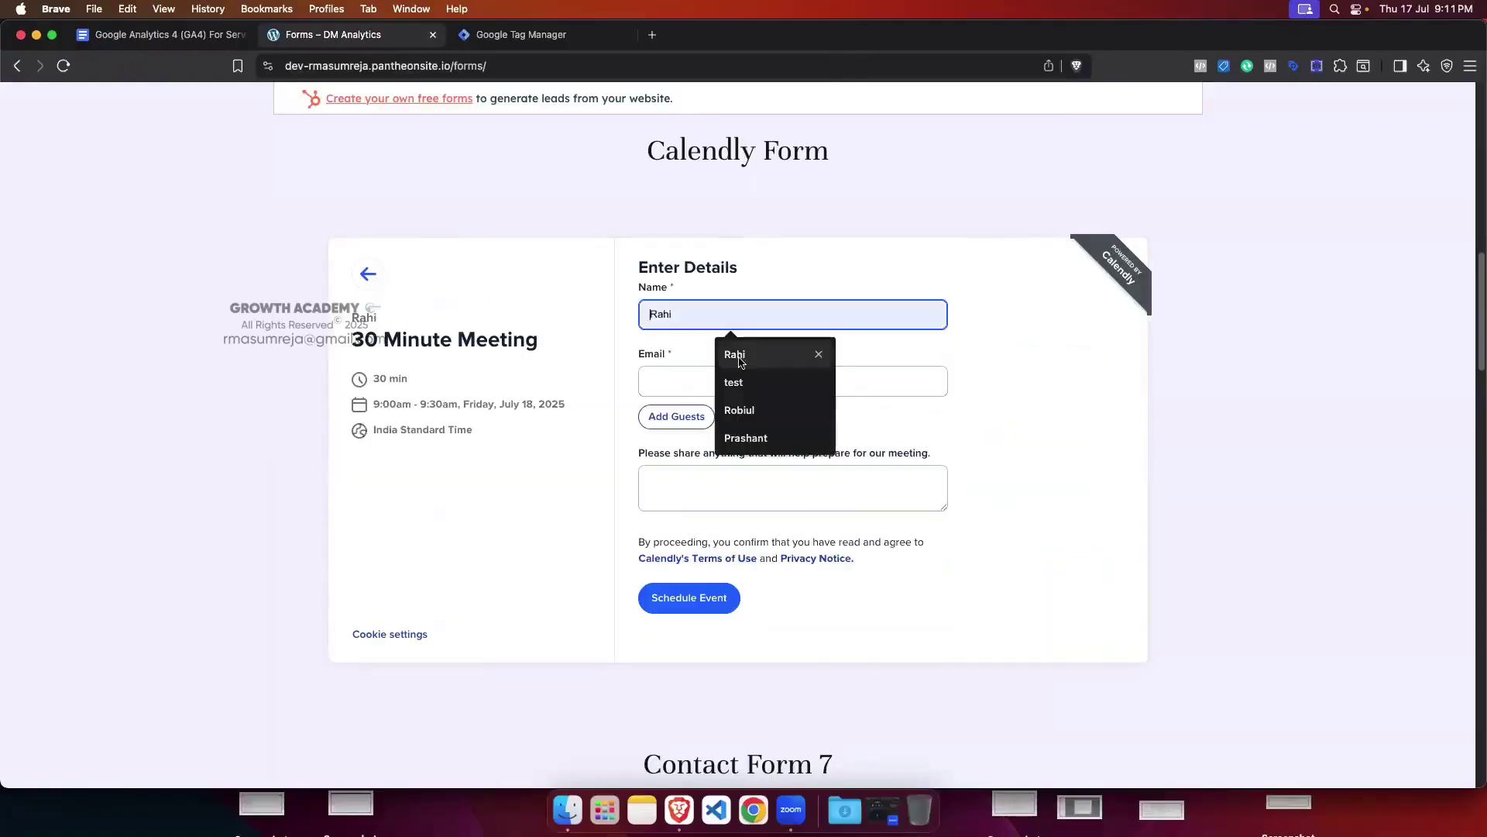
{"action": "left_click", "coordinate": [775, 341]}
{"action": "left_click", "coordinate": [697, 378]}
{"action": "left_click", "coordinate": [759, 411]}
Step: Add the meeting note 'test' and schedule the 30 Minute Meeting
{"action": "scroll", "coordinate": [728, 349], "scroll_direction": "down", "scroll_amount": 5}
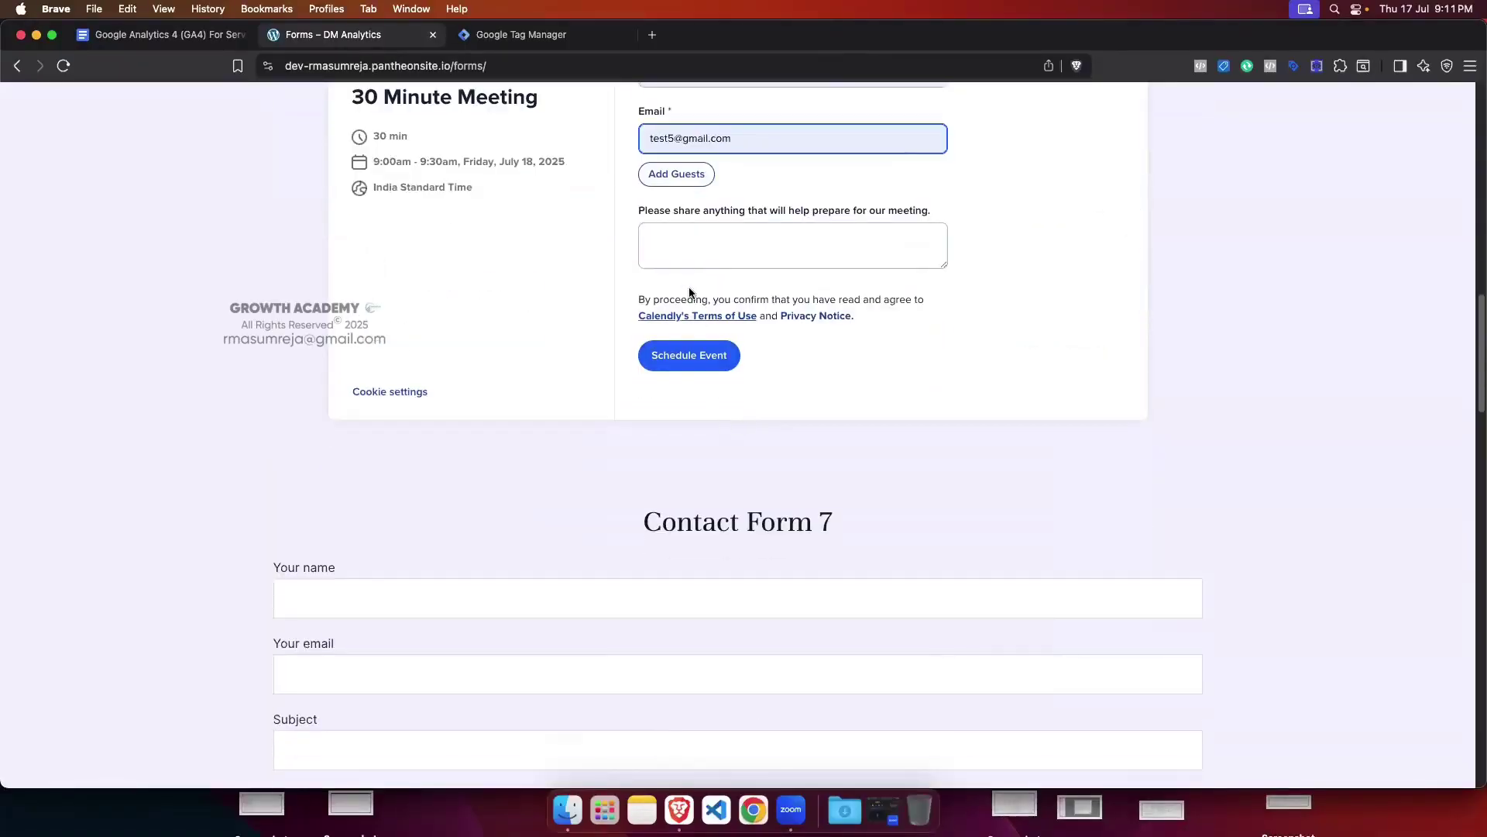
{"action": "left_click", "coordinate": [689, 261]}
{"action": "type", "text": "test"}
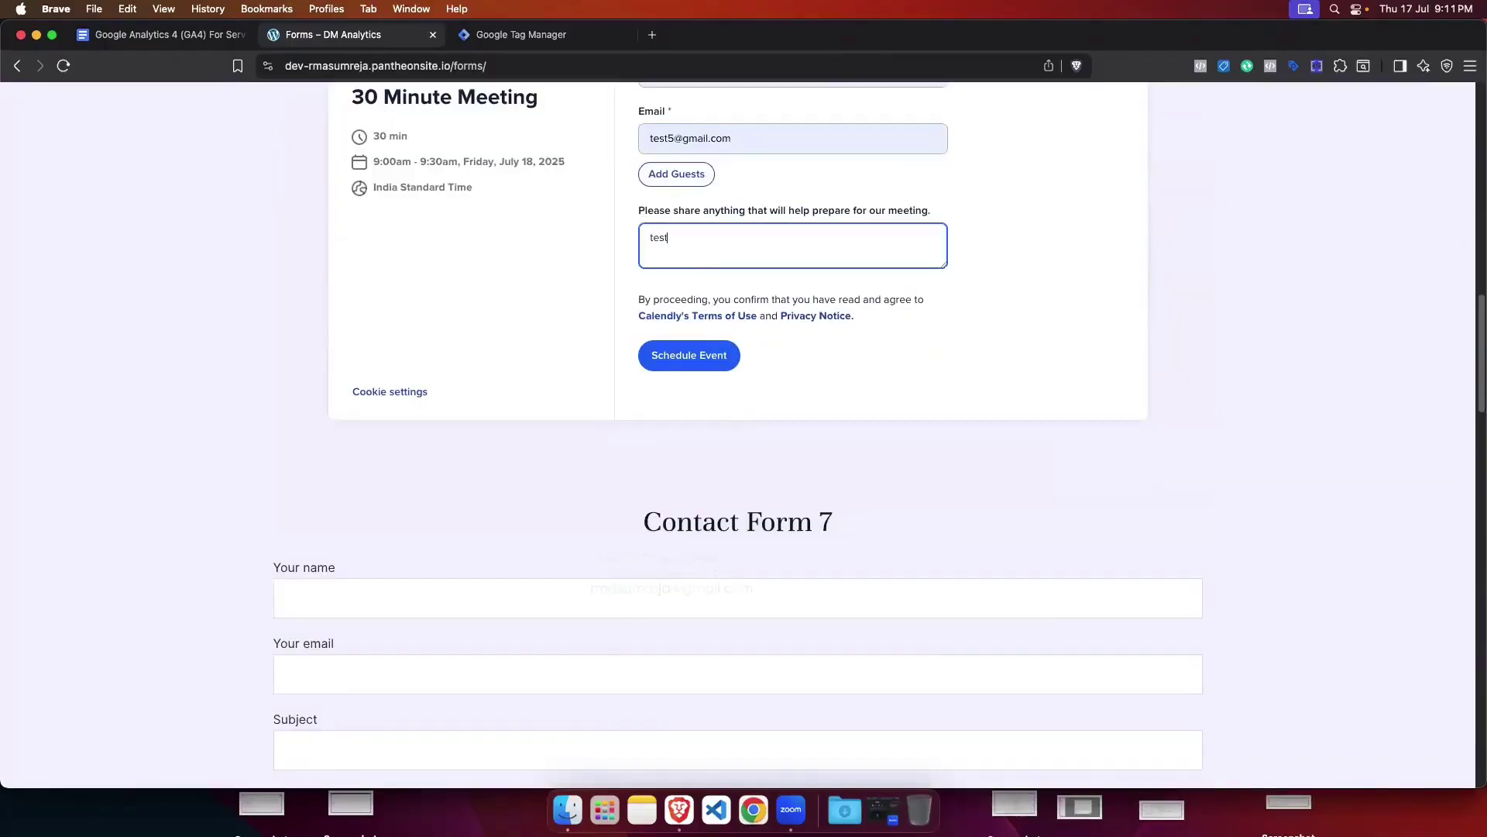
{"action": "left_click", "coordinate": [709, 356]}
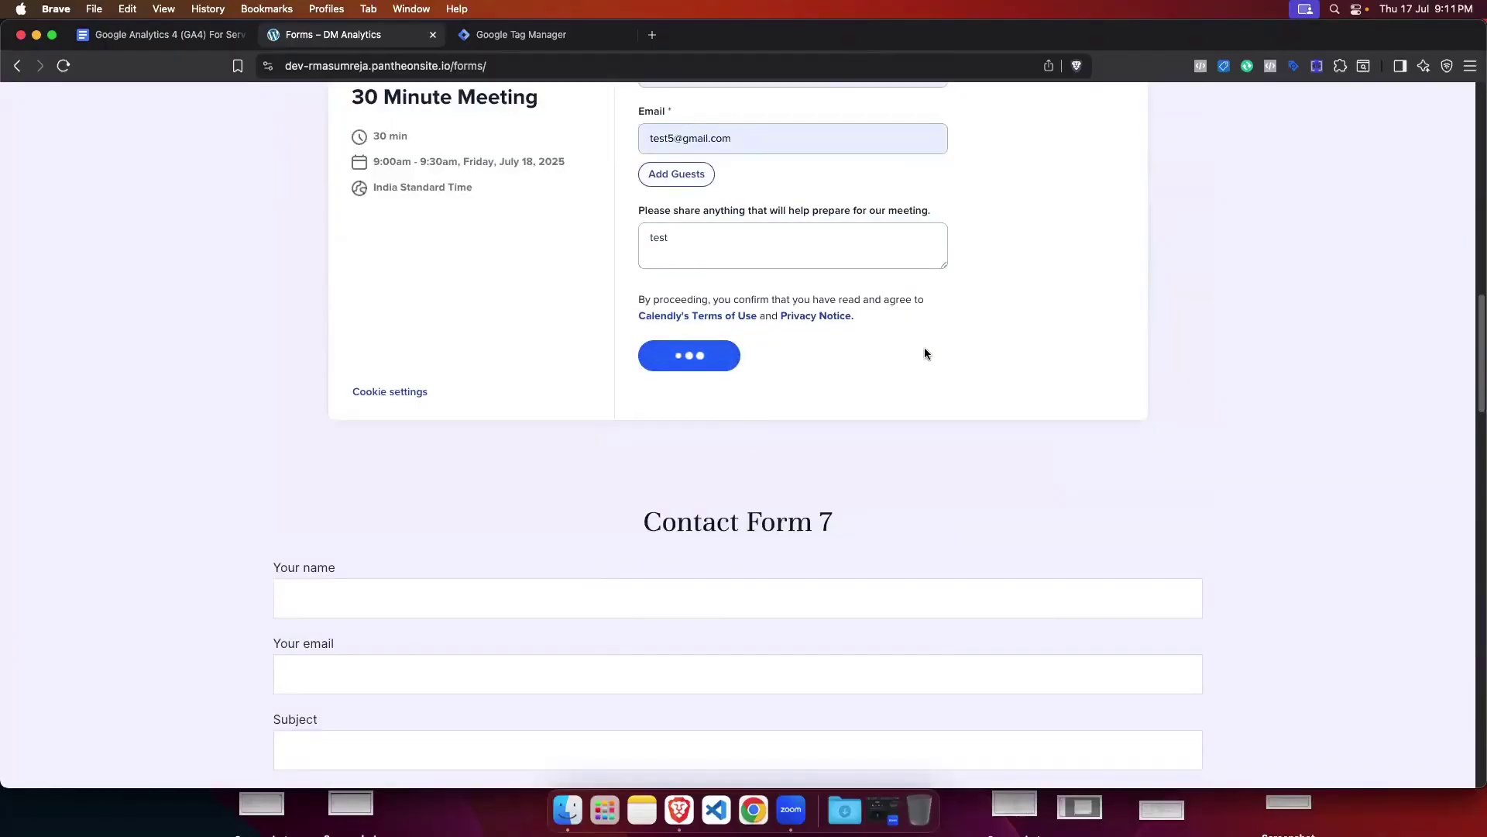
{"action": "scroll", "coordinate": [824, 381], "scroll_direction": "up", "scroll_amount": 5}
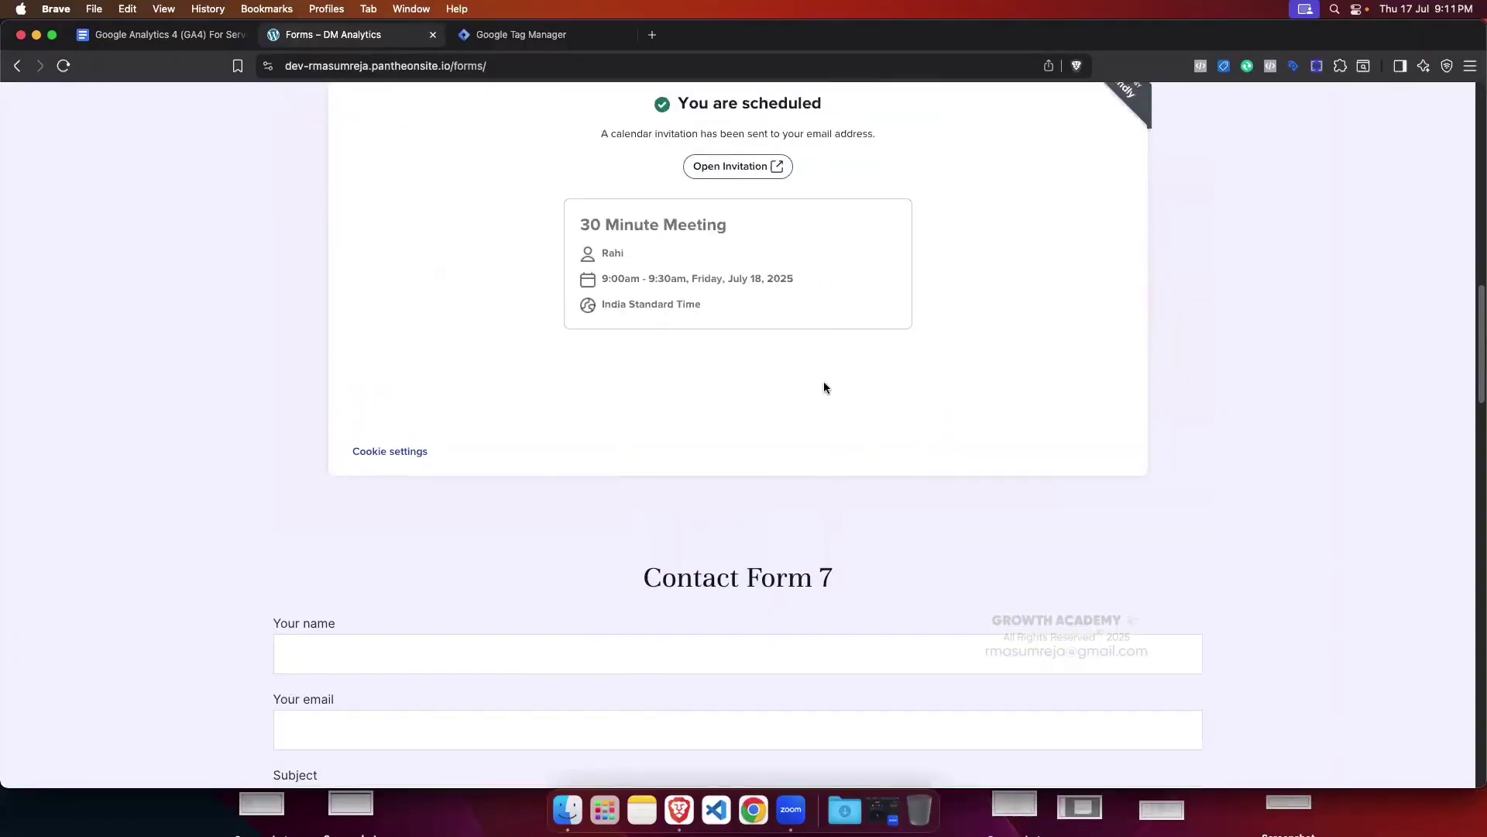
{"action": "left_click_drag", "start_coordinate": [674, 401], "coordinate": [879, 404]}
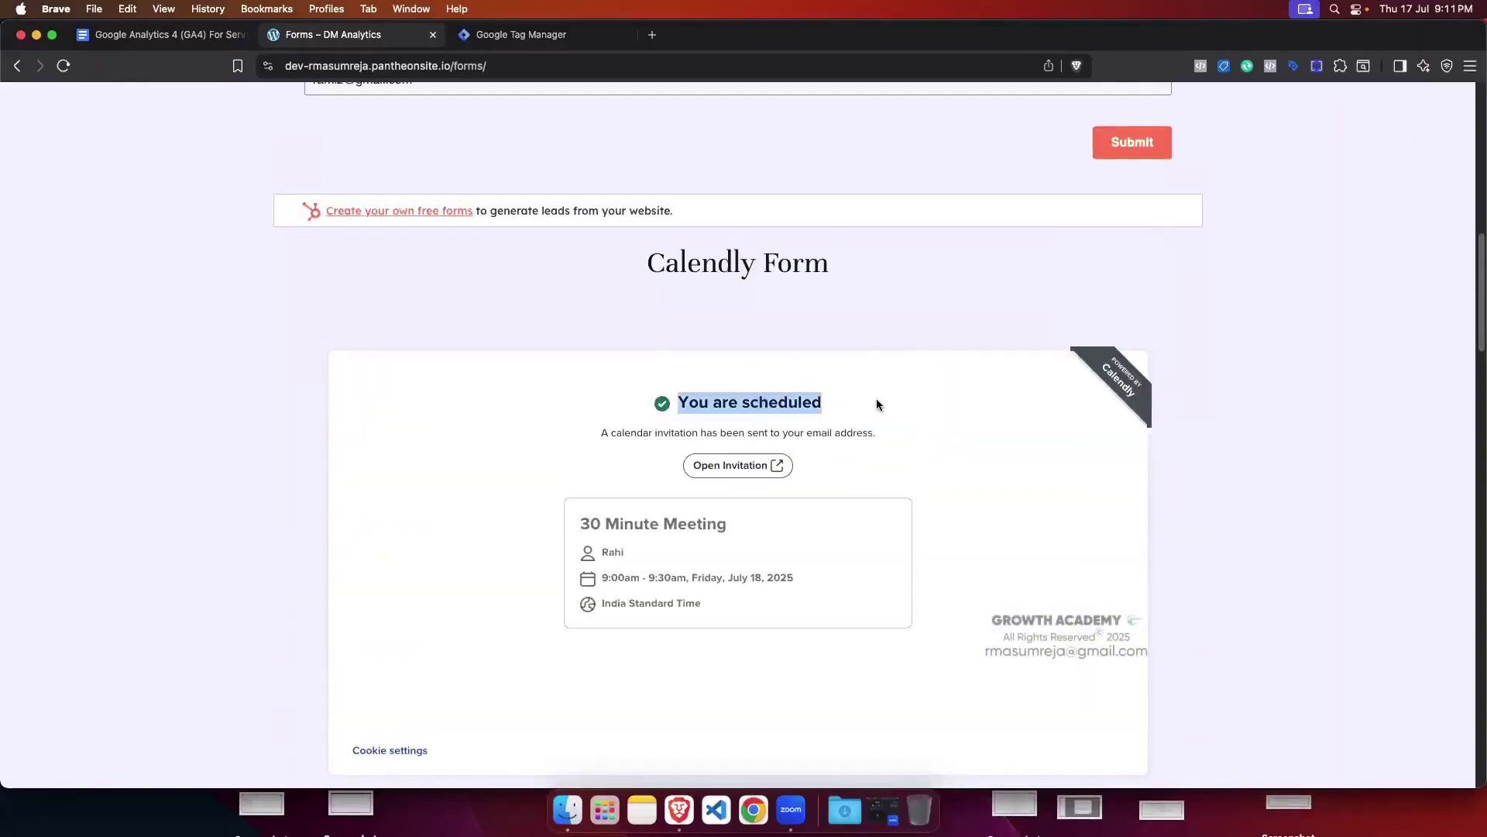
{"action": "scroll", "coordinate": [949, 365], "scroll_direction": "up", "scroll_amount": 4}
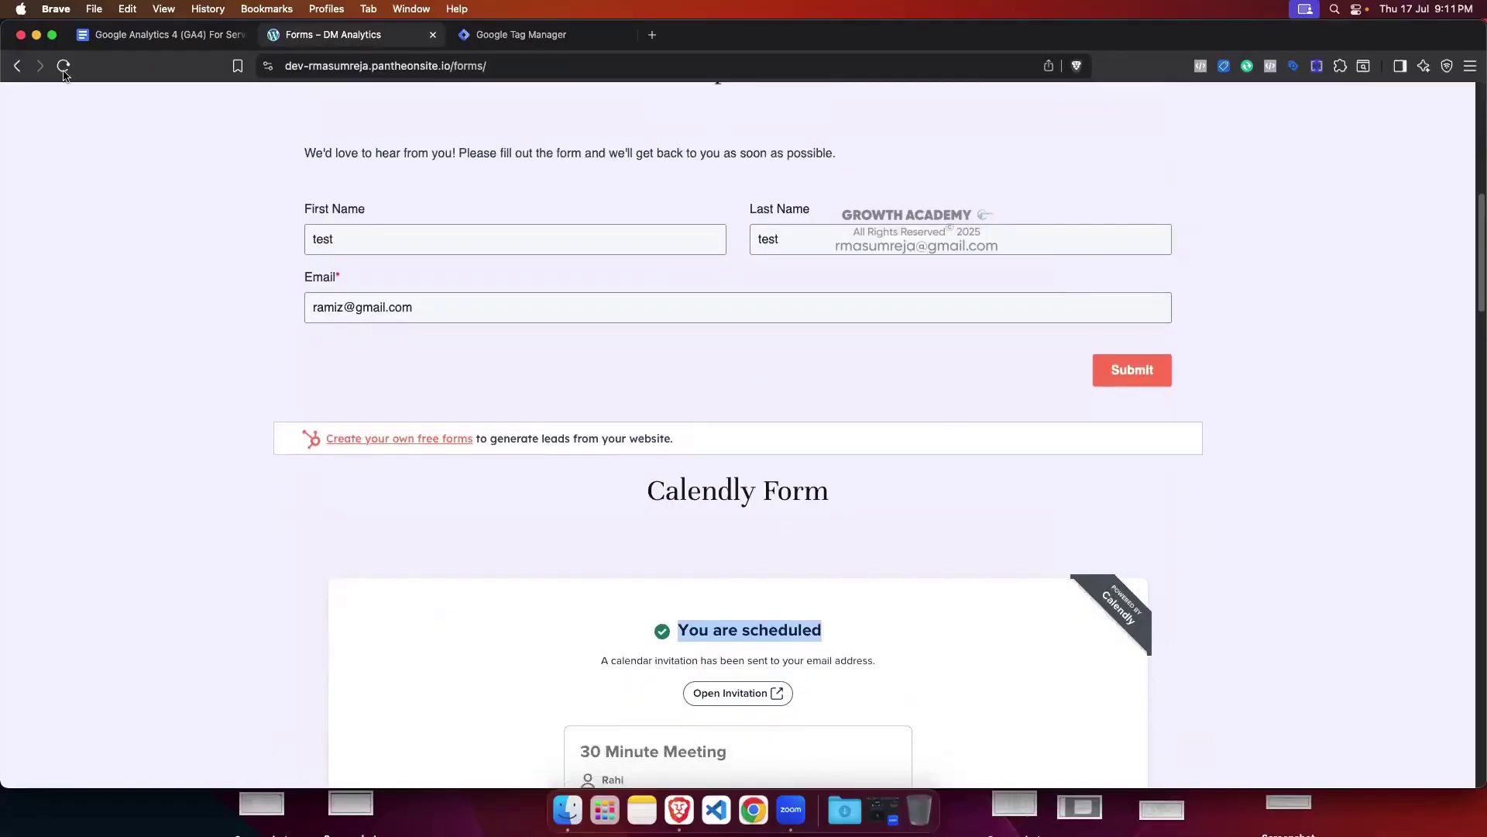
{"action": "scroll", "coordinate": [202, 259], "scroll_direction": "down", "scroll_amount": 1}
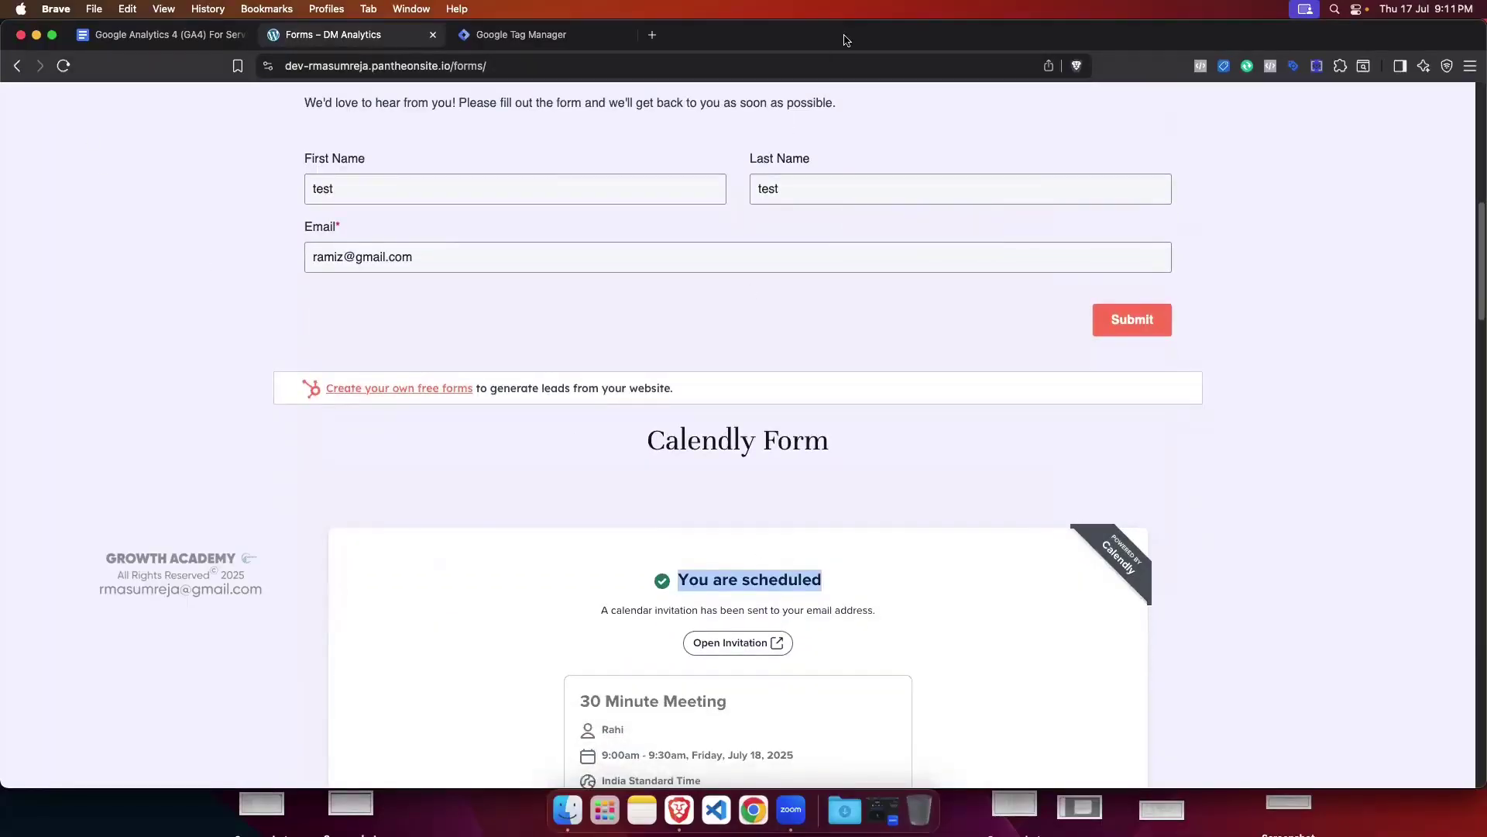
{"action": "scroll", "coordinate": [853, 510], "scroll_direction": "down", "scroll_amount": 5}
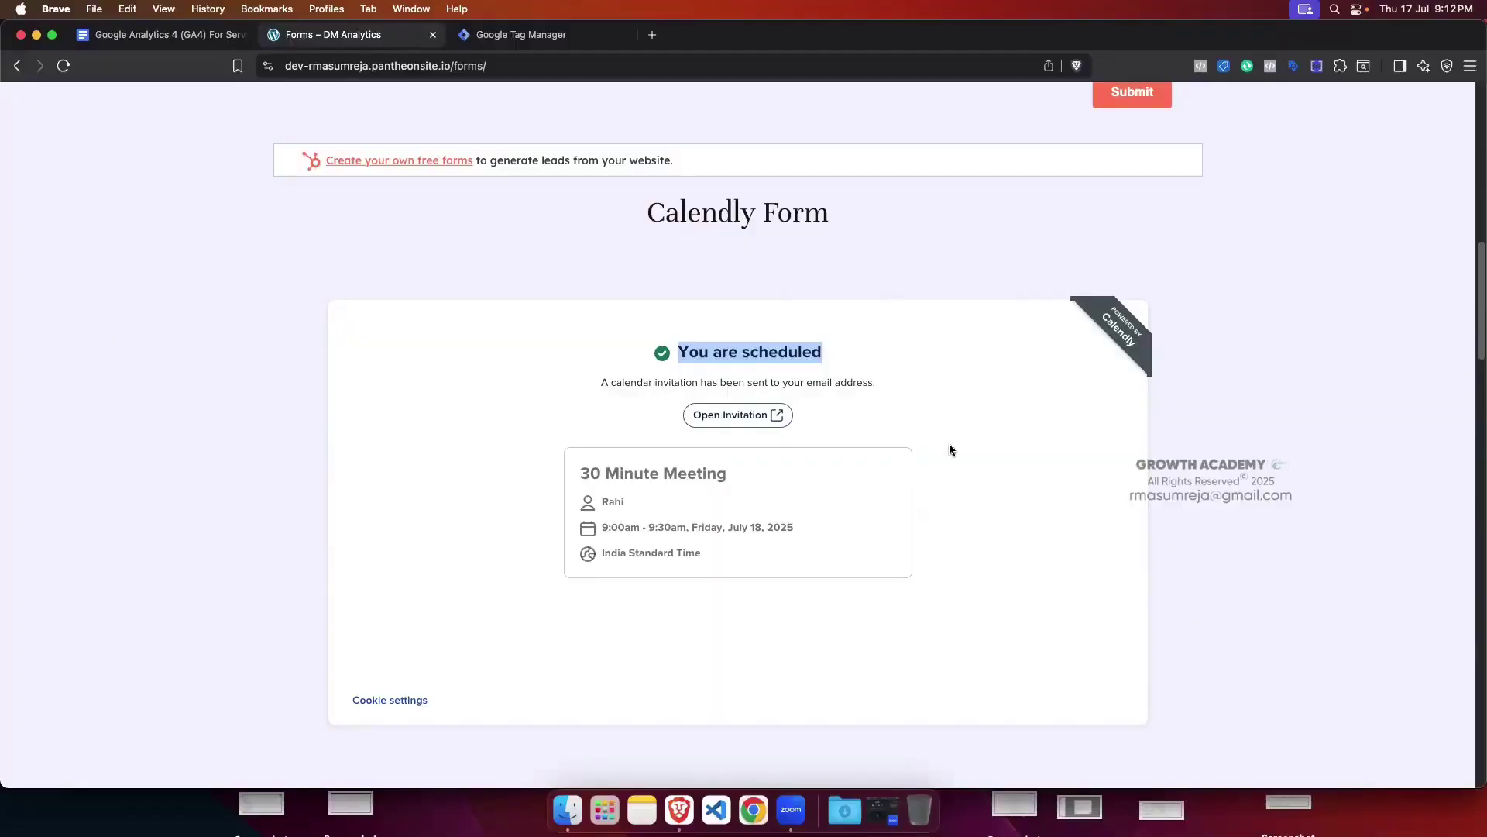
{"action": "scroll", "coordinate": [356, 334], "scroll_direction": "down", "scroll_amount": 1}
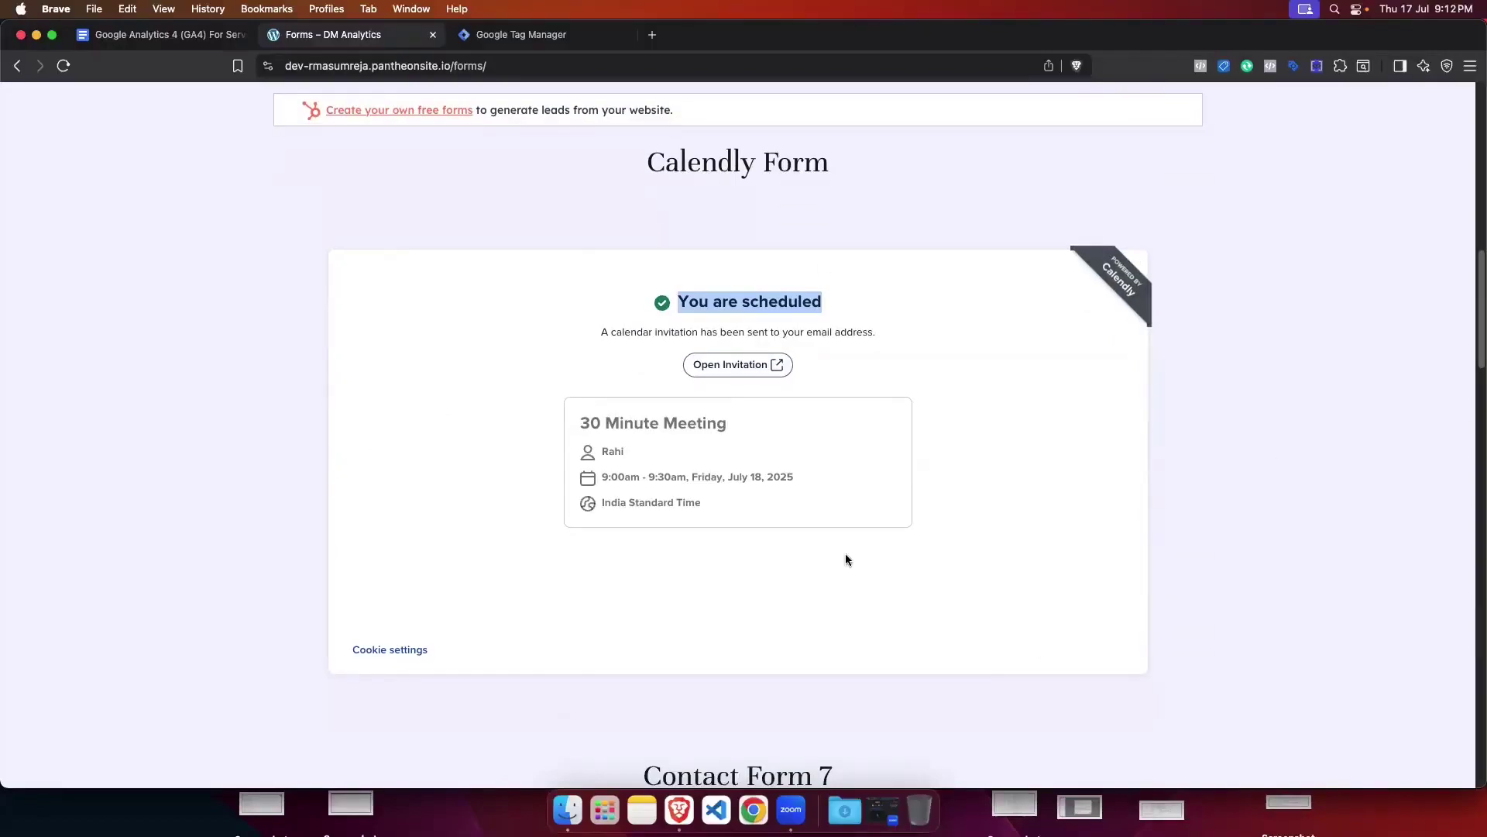
{"action": "scroll", "coordinate": [577, 504], "scroll_direction": "up", "scroll_amount": 5}
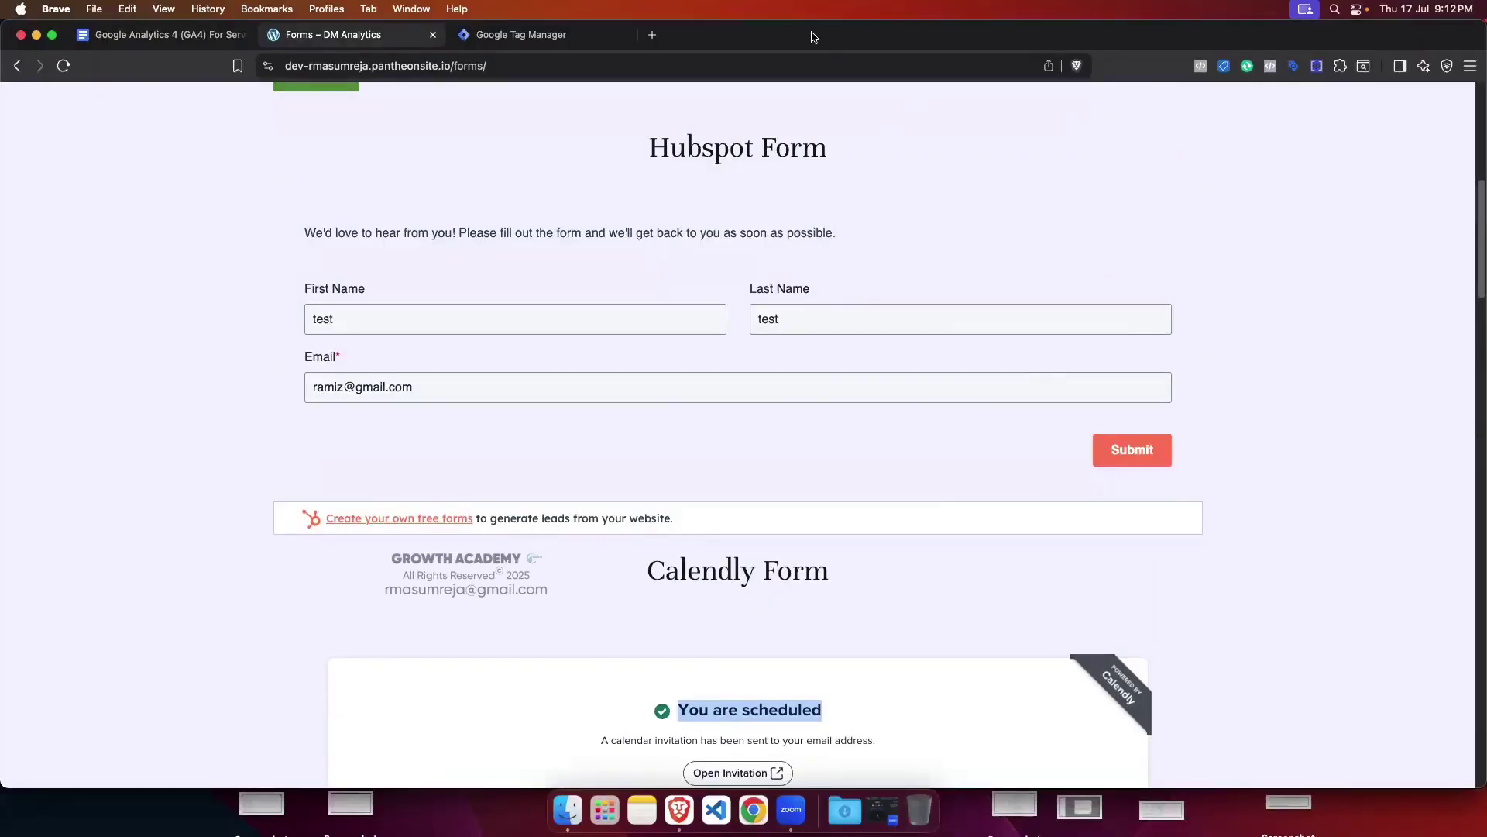
{"action": "scroll", "coordinate": [843, 432], "scroll_direction": "down", "scroll_amount": 2}
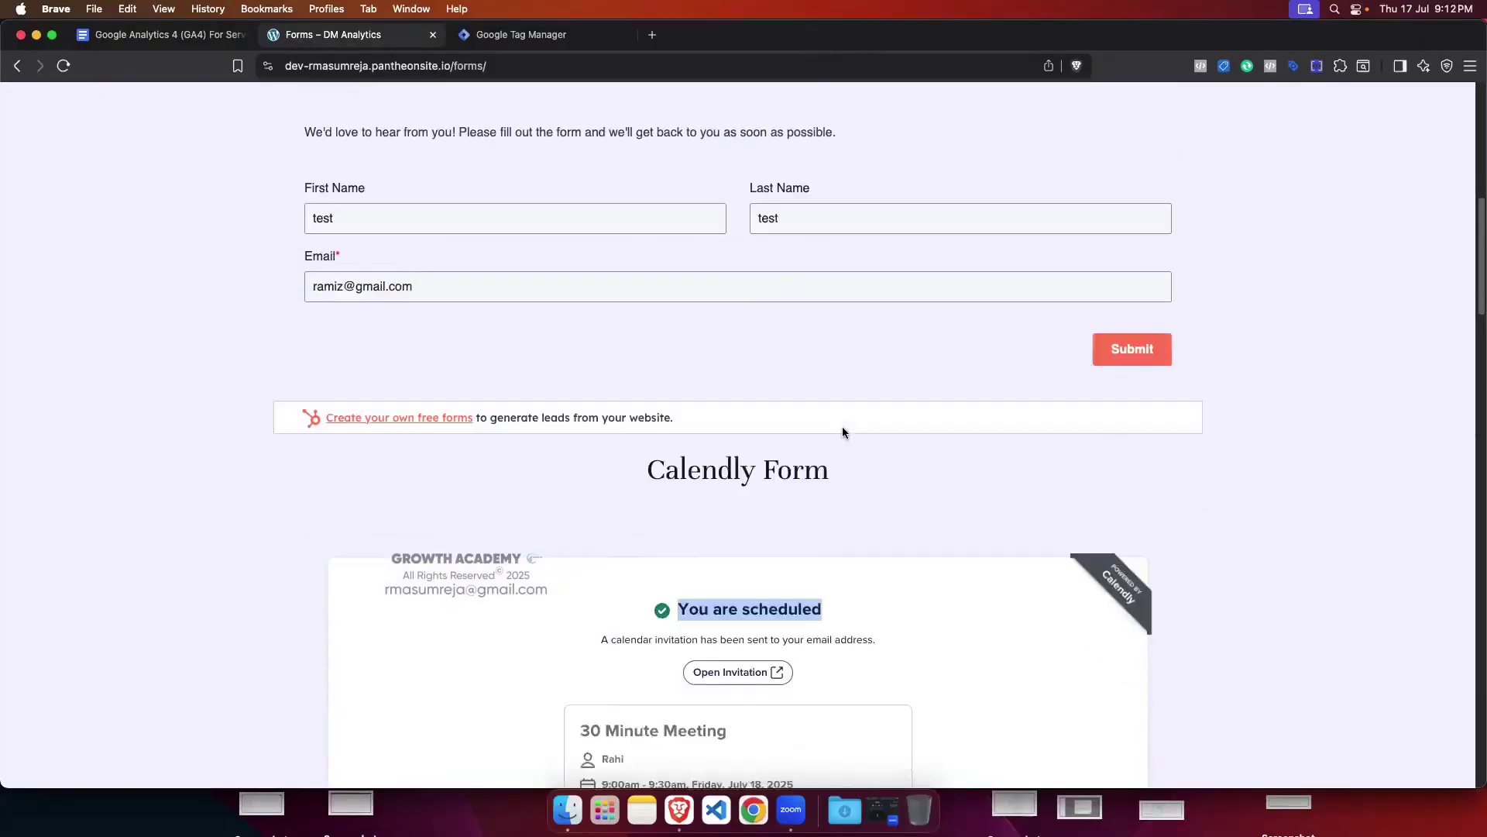
{"action": "scroll", "coordinate": [843, 432], "scroll_direction": "down", "scroll_amount": 3}
{"action": "scroll", "coordinate": [791, 426], "scroll_direction": "down", "scroll_amount": 1}
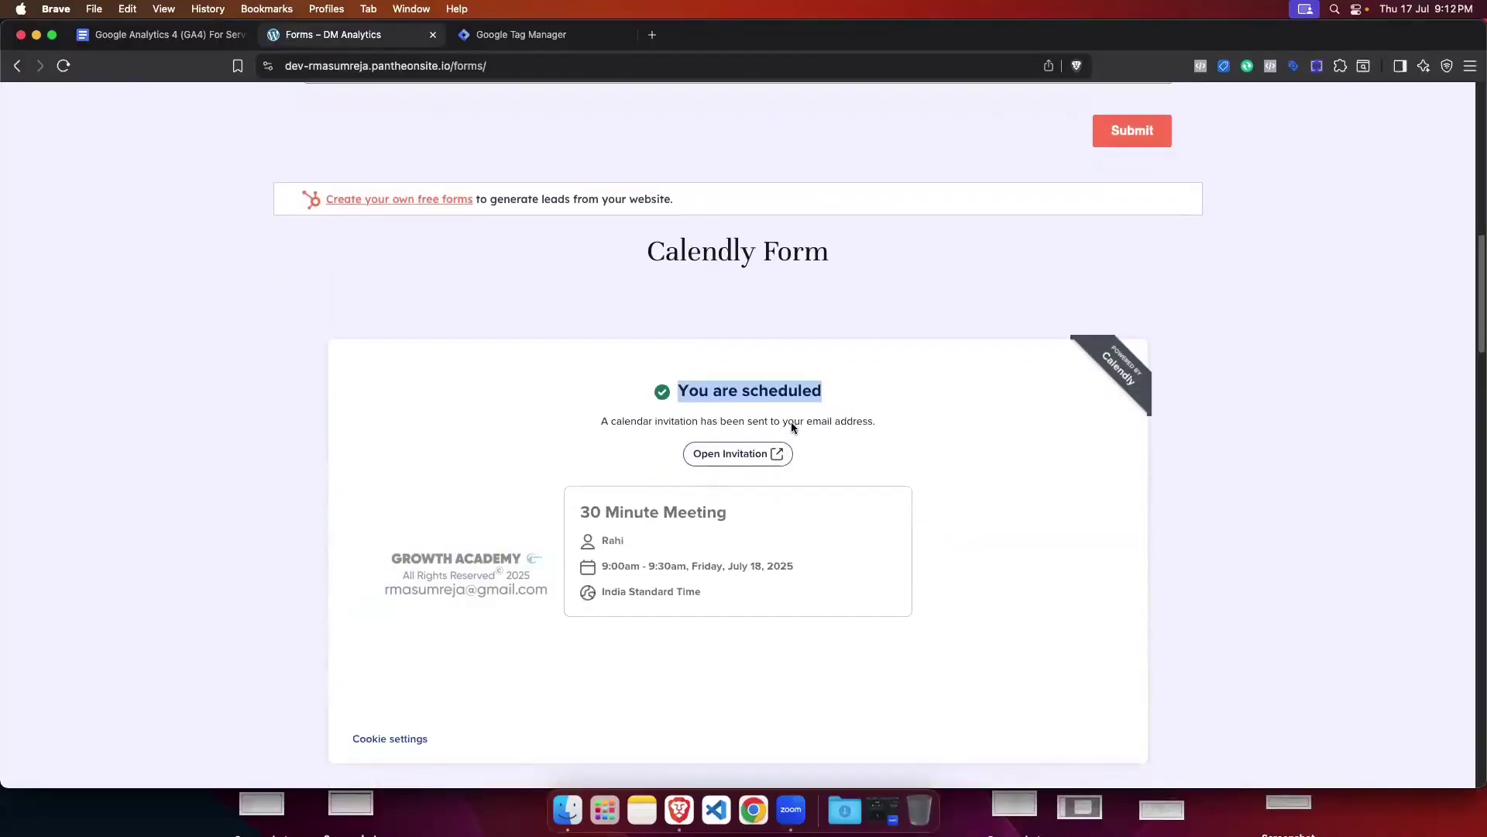
{"action": "scroll", "coordinate": [773, 554], "scroll_direction": "down", "scroll_amount": 1}
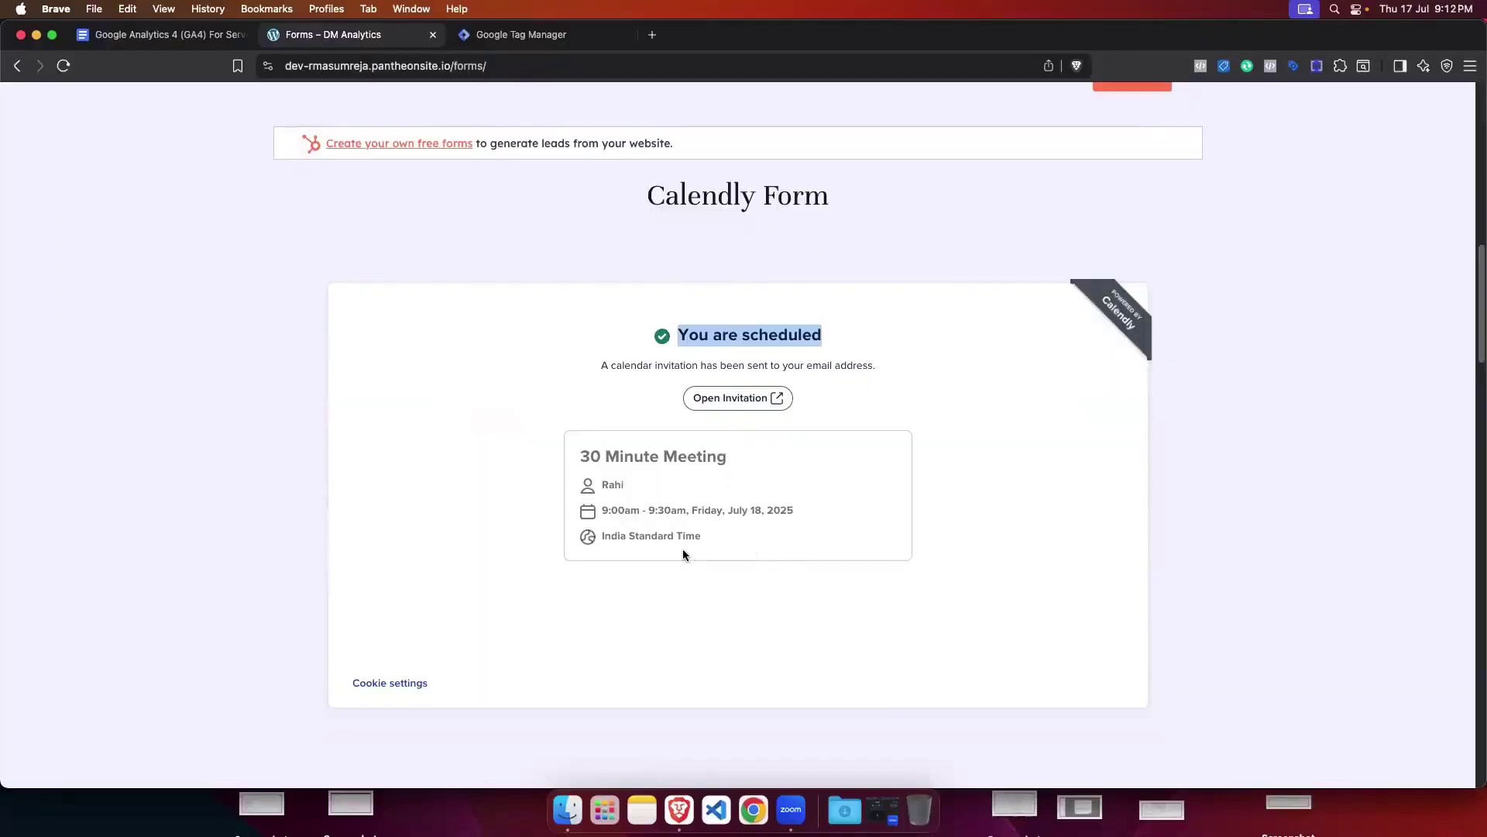
{"action": "scroll", "coordinate": [688, 559], "scroll_direction": "up", "scroll_amount": 10}
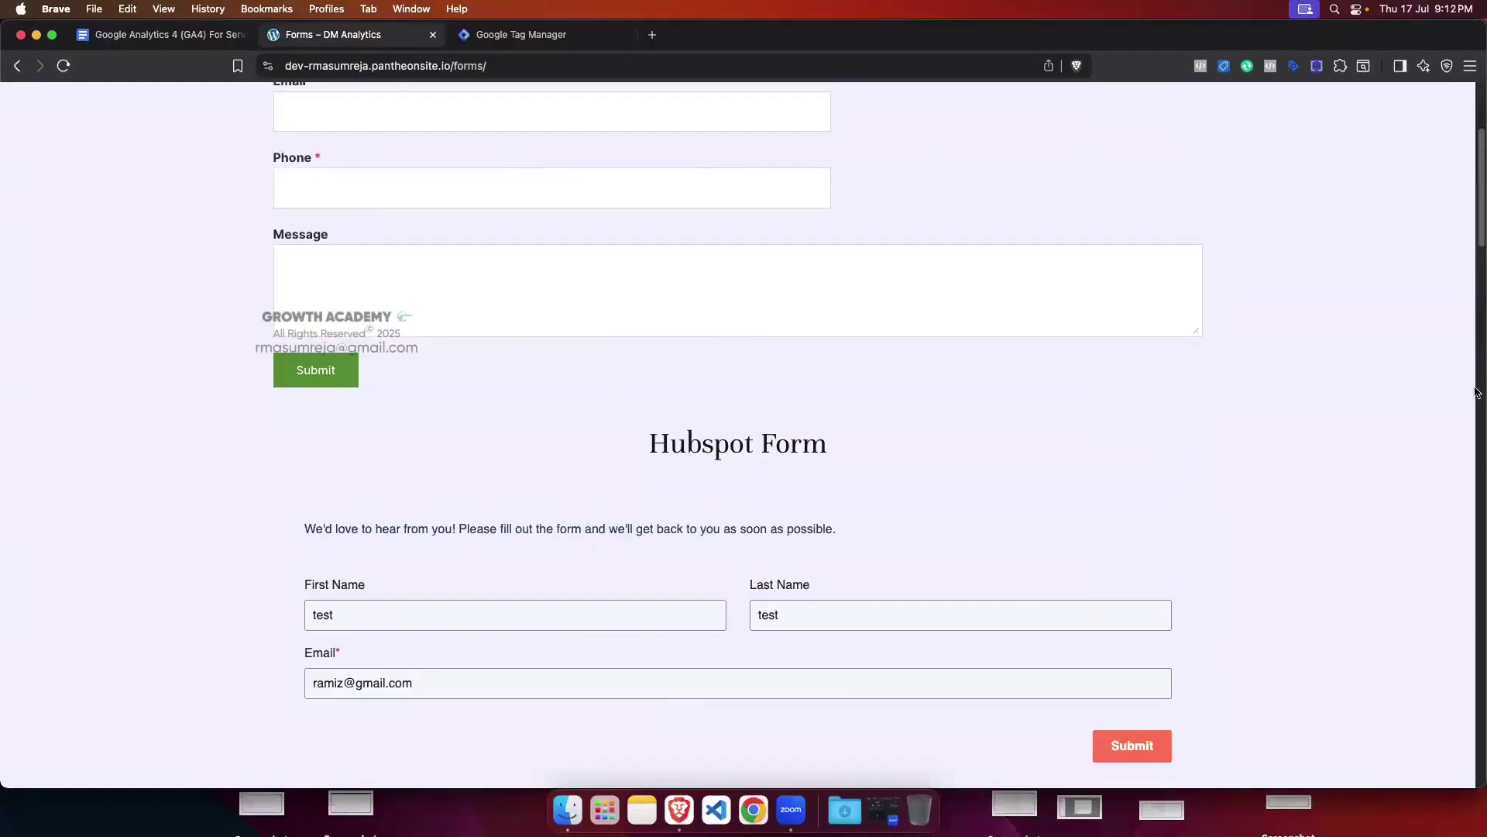
{"action": "scroll", "coordinate": [897, 492], "scroll_direction": "up", "scroll_amount": 4}
{"action": "scroll", "coordinate": [895, 488], "scroll_direction": "down", "scroll_amount": 10}
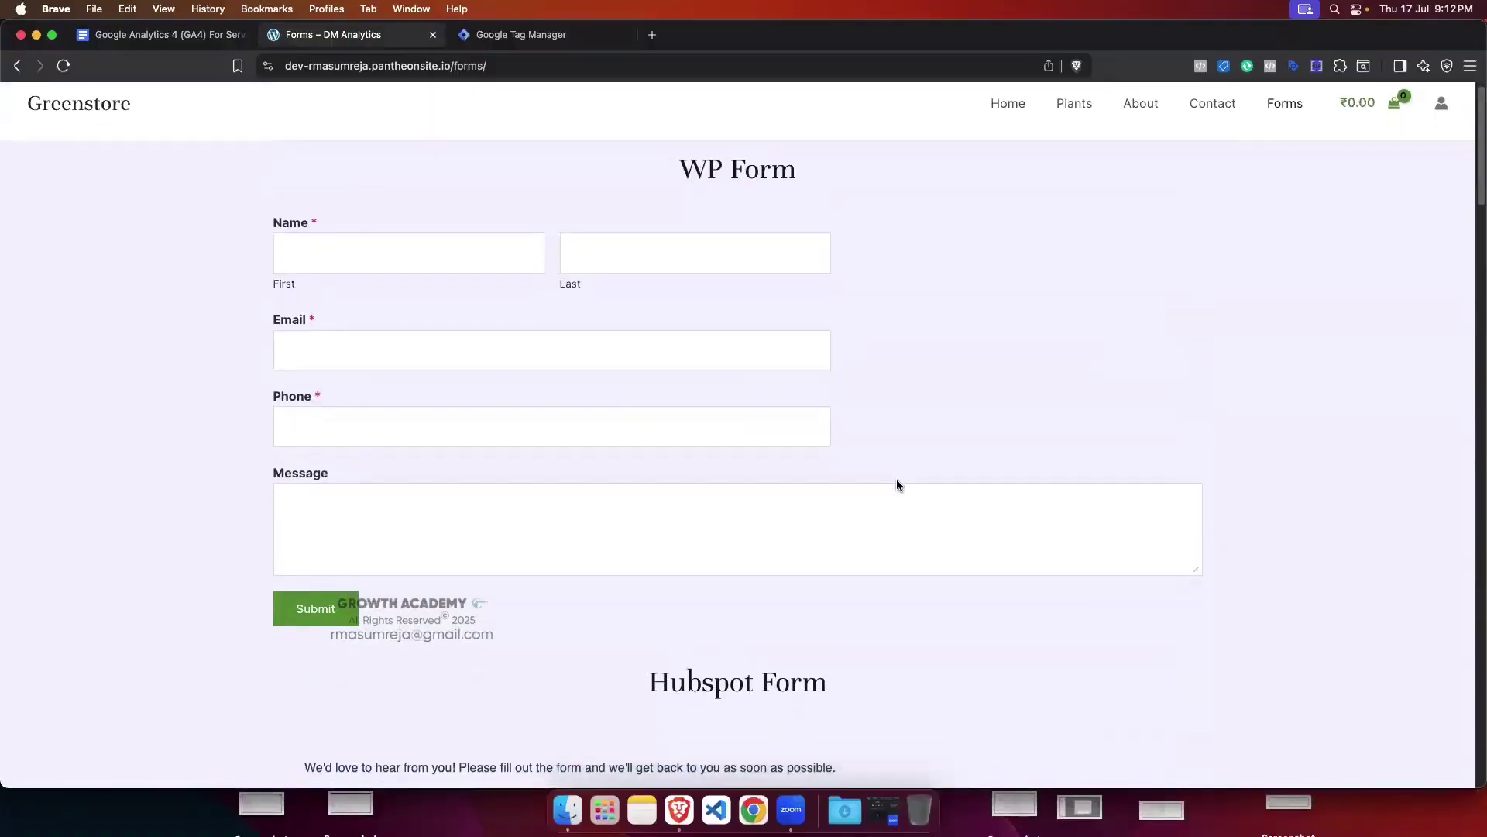
{"action": "scroll", "coordinate": [898, 484], "scroll_direction": "down", "scroll_amount": 5}
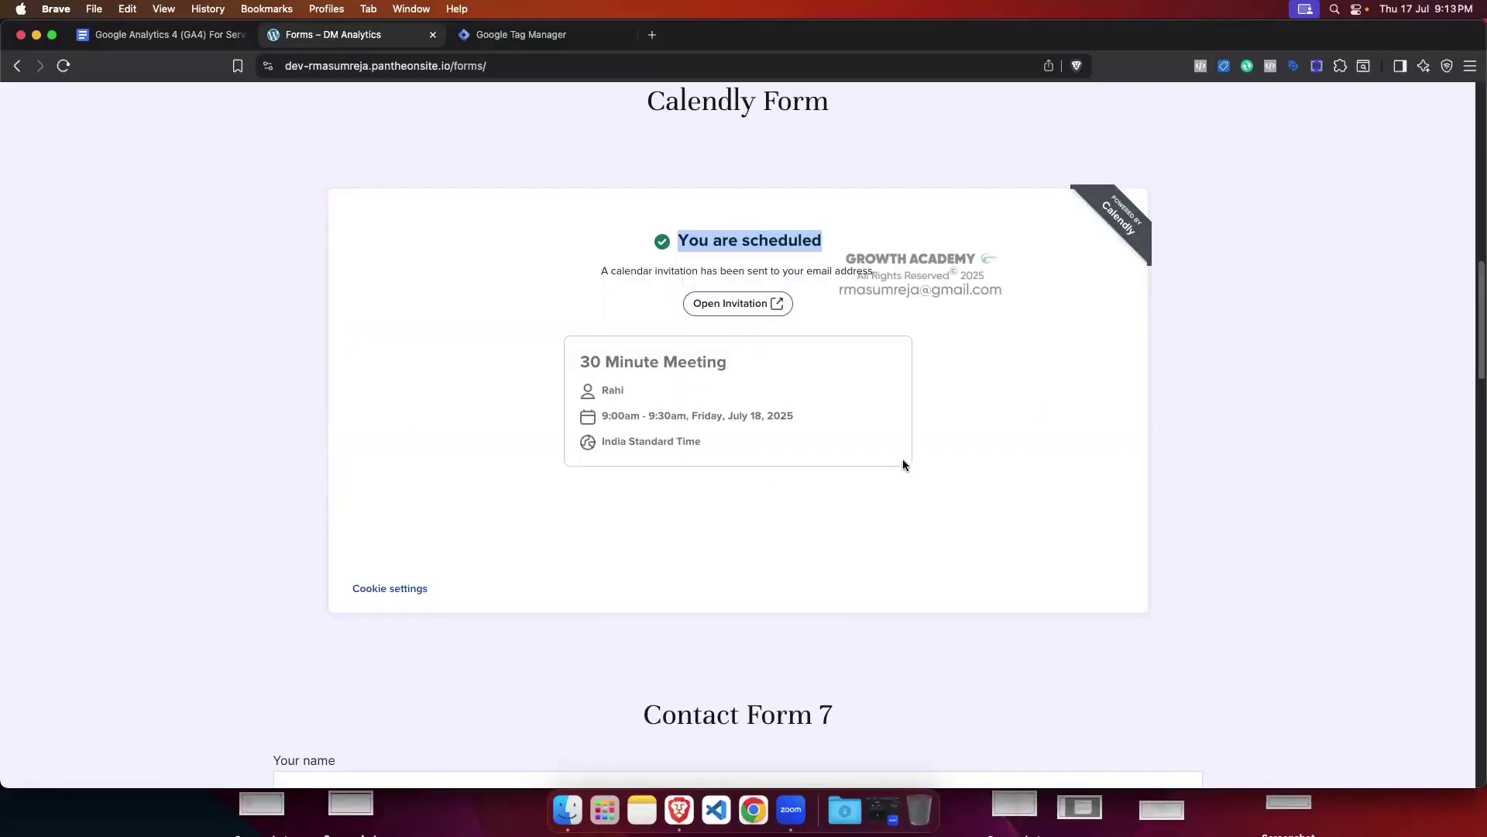
Step: Reselect the 'You are scheduled' heading, then reload the Greenstore forms page
{"action": "left_click", "coordinate": [686, 249]}
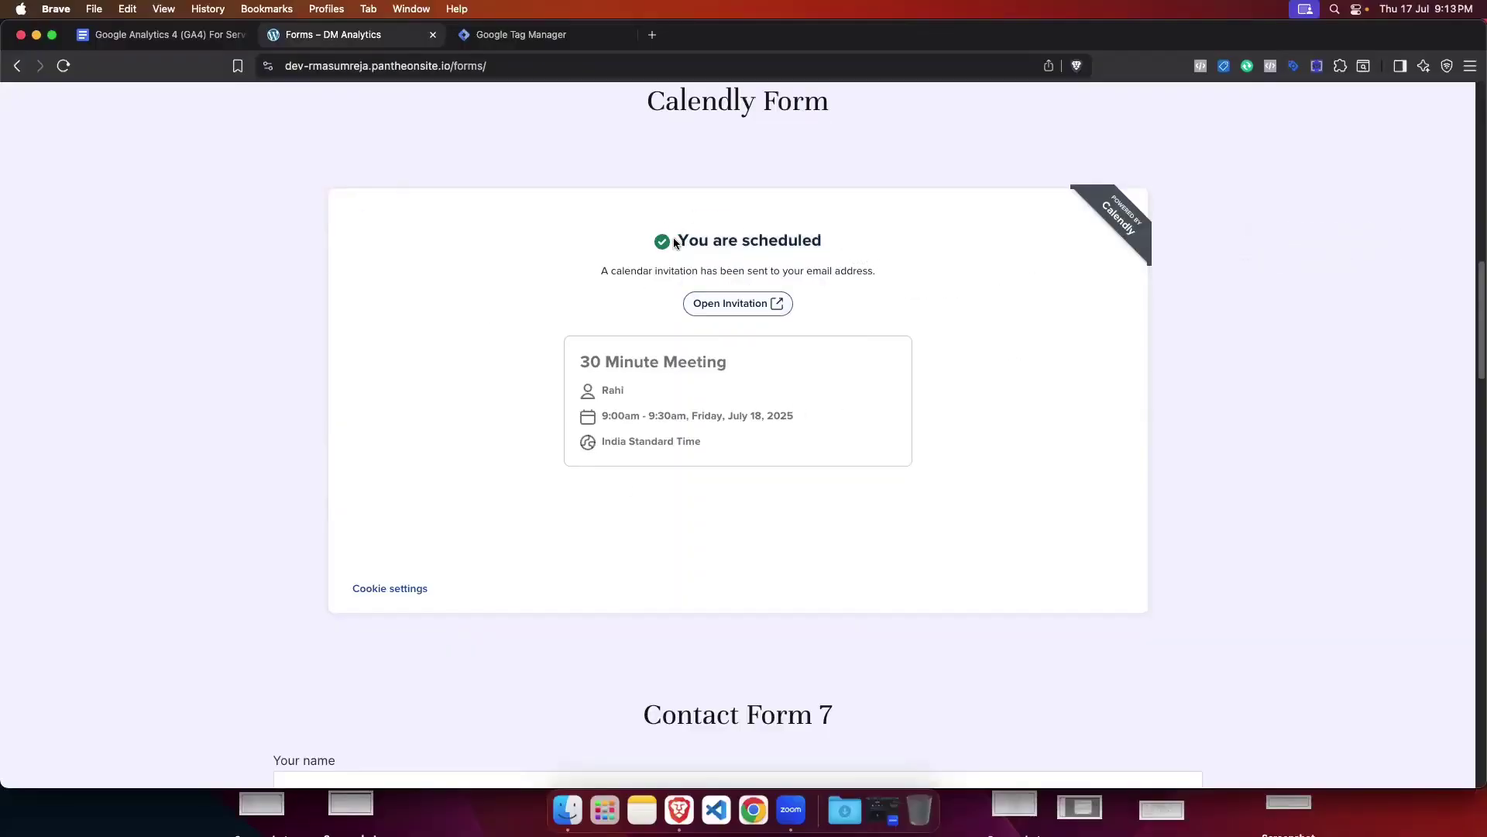
{"action": "left_click_drag", "start_coordinate": [675, 241], "coordinate": [822, 241]}
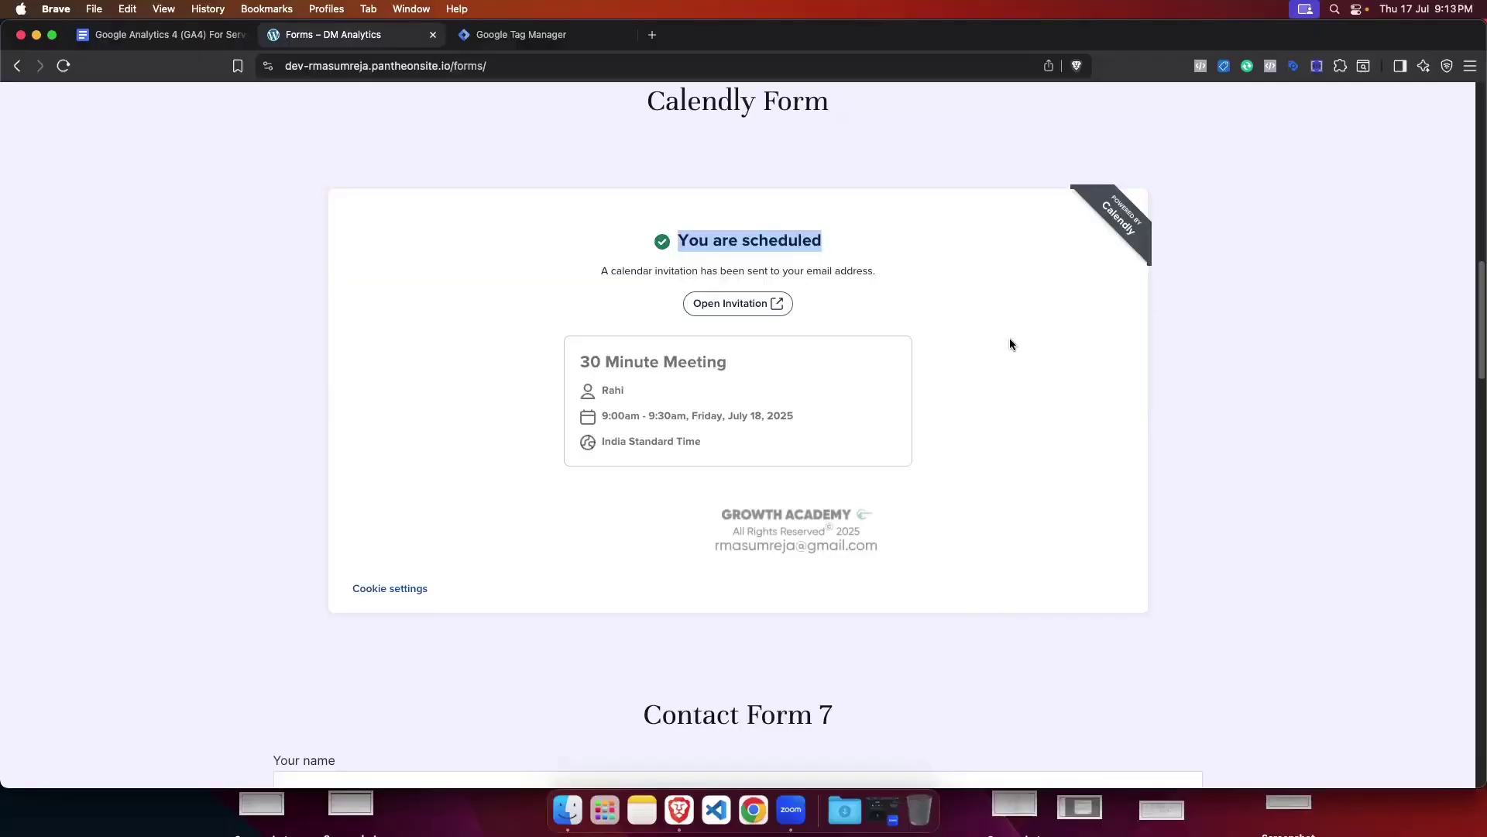
{"action": "left_click", "coordinate": [63, 66]}
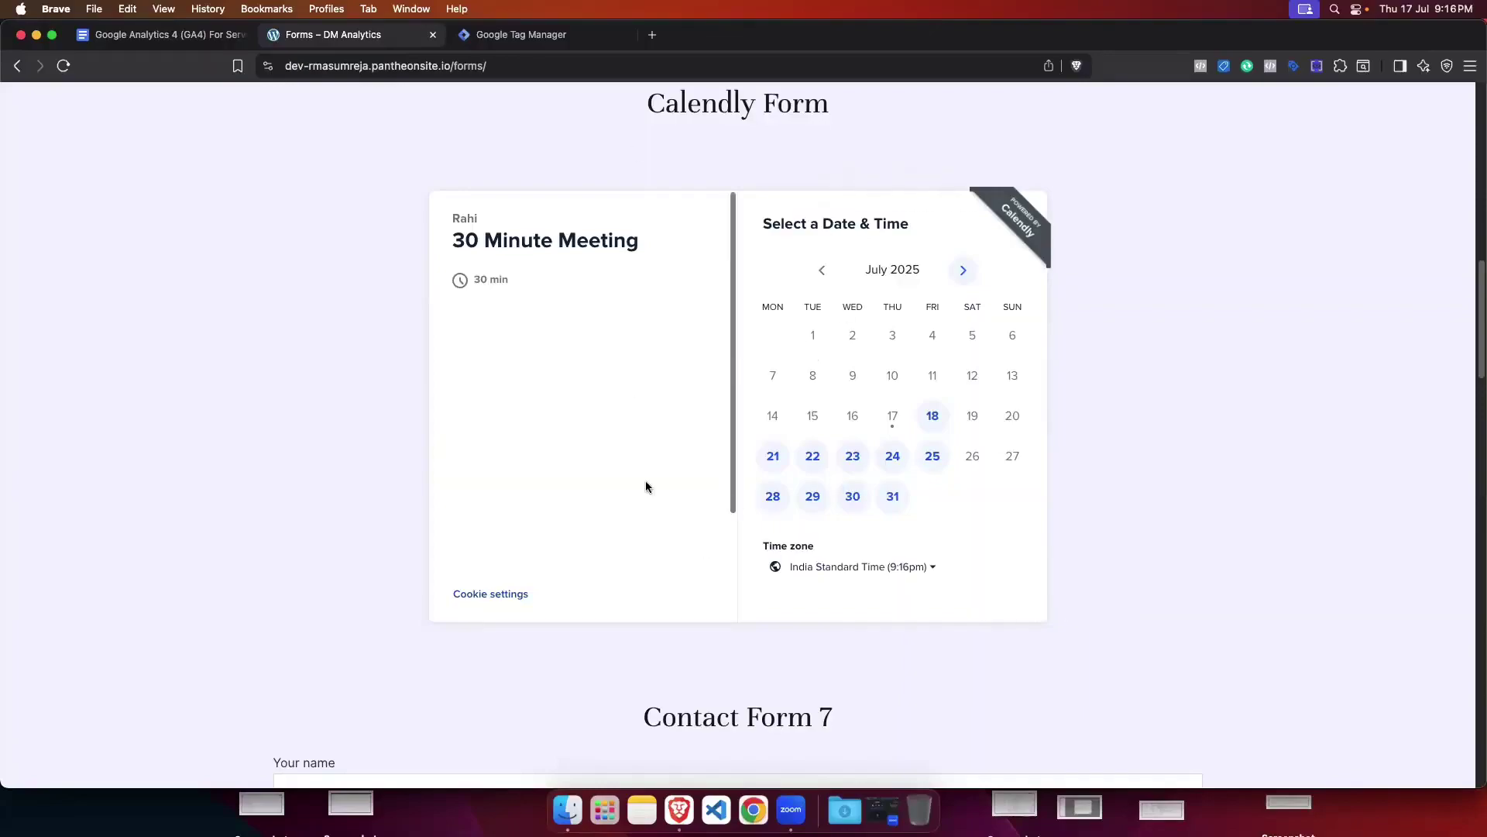
Step: Scroll up to bring the reloaded Calendly July 2025 date picker into view
{"action": "scroll", "coordinate": [646, 482], "scroll_direction": "up", "scroll_amount": 1}
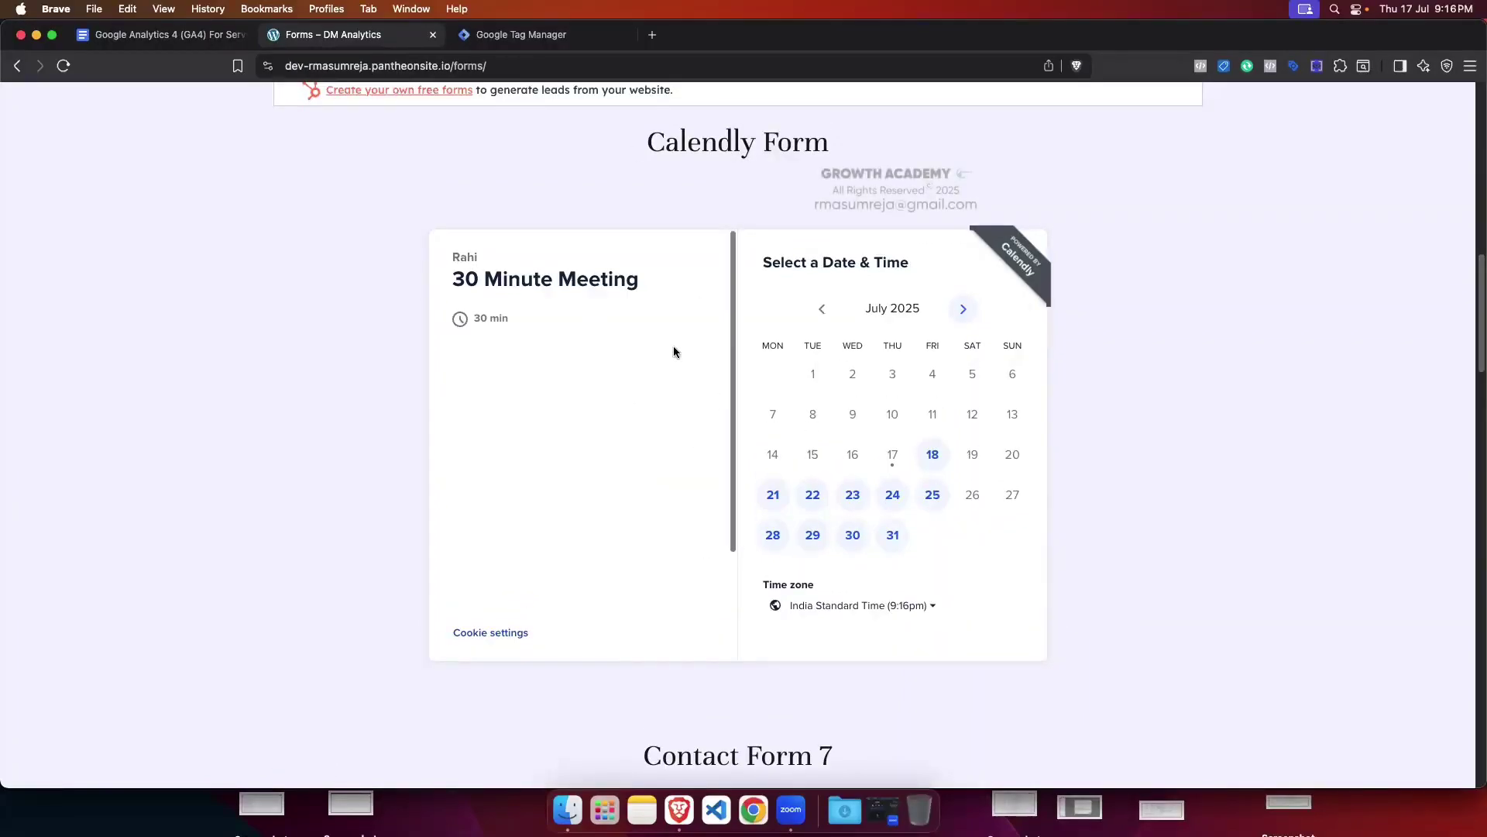
Step: Search for 'calendly' in a new tab, then return to the Greenstore Forms tab
{"action": "left_click", "coordinate": [652, 34]}
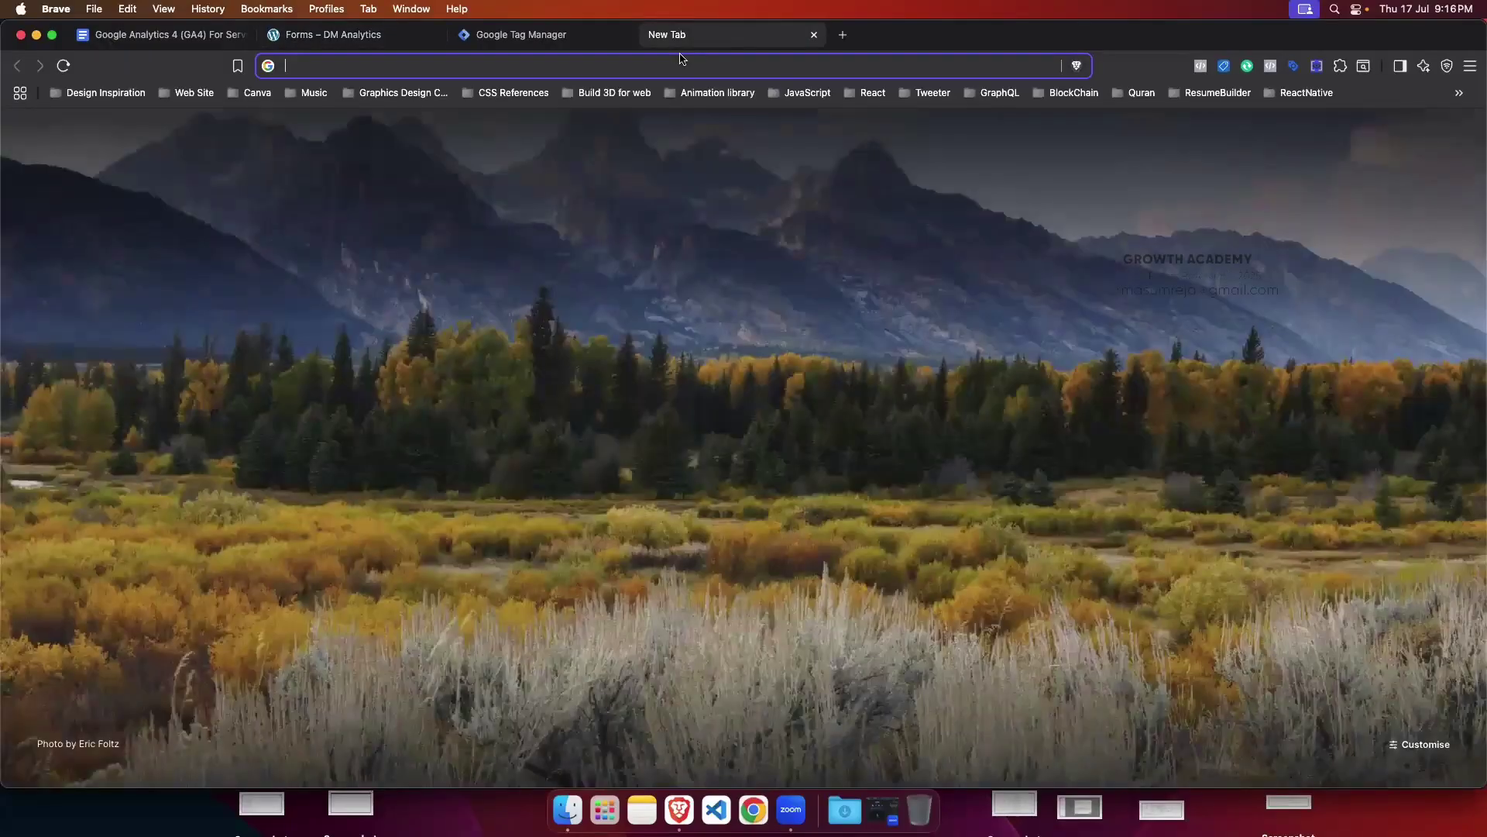
{"action": "type", "text": "cle"}
{"action": "key", "text": "BackSpace"}
{"action": "key", "text": "BackSpace"}
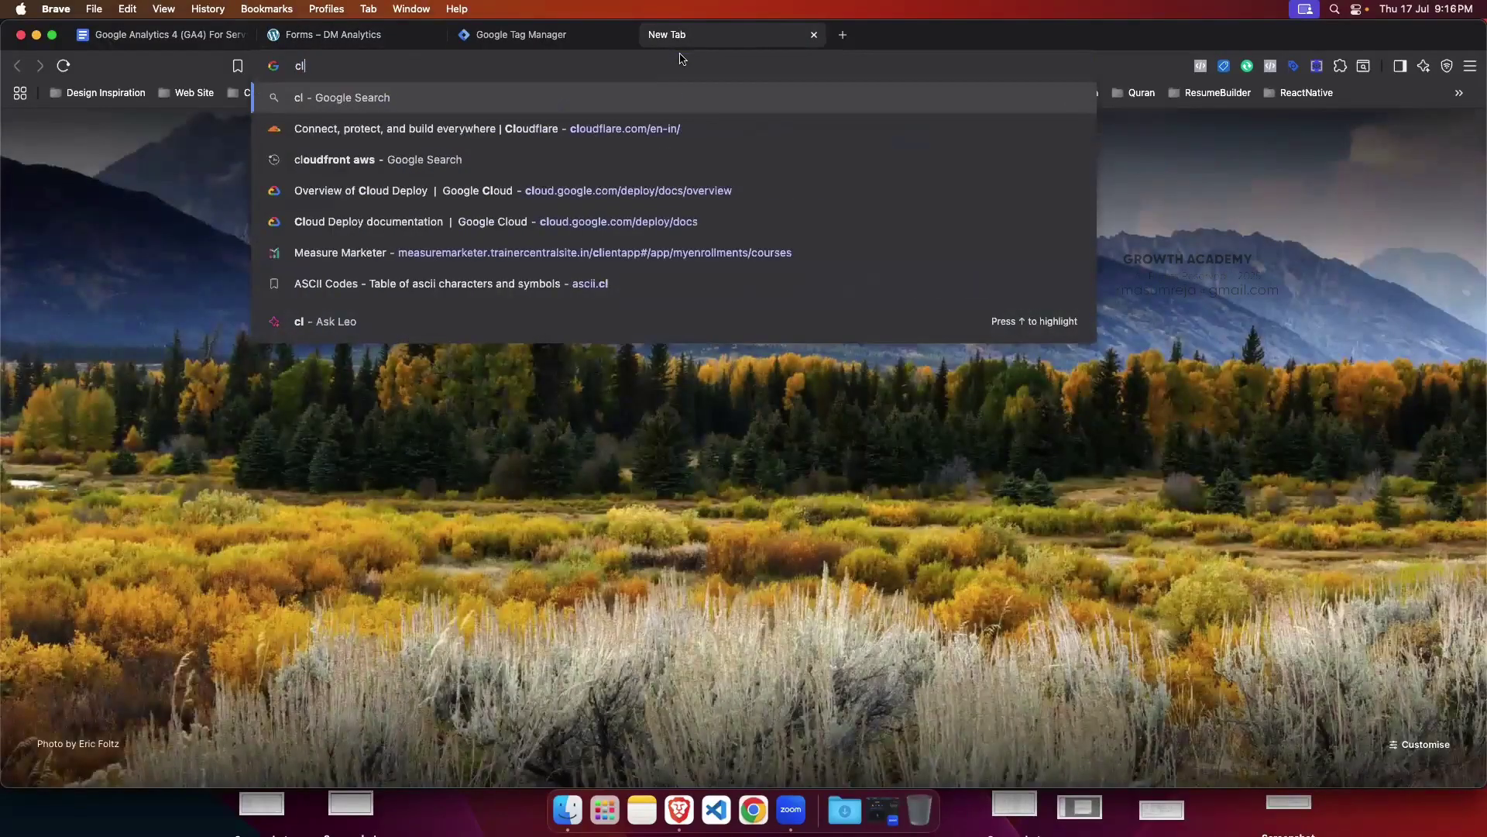
{"action": "type", "text": "alendly"}
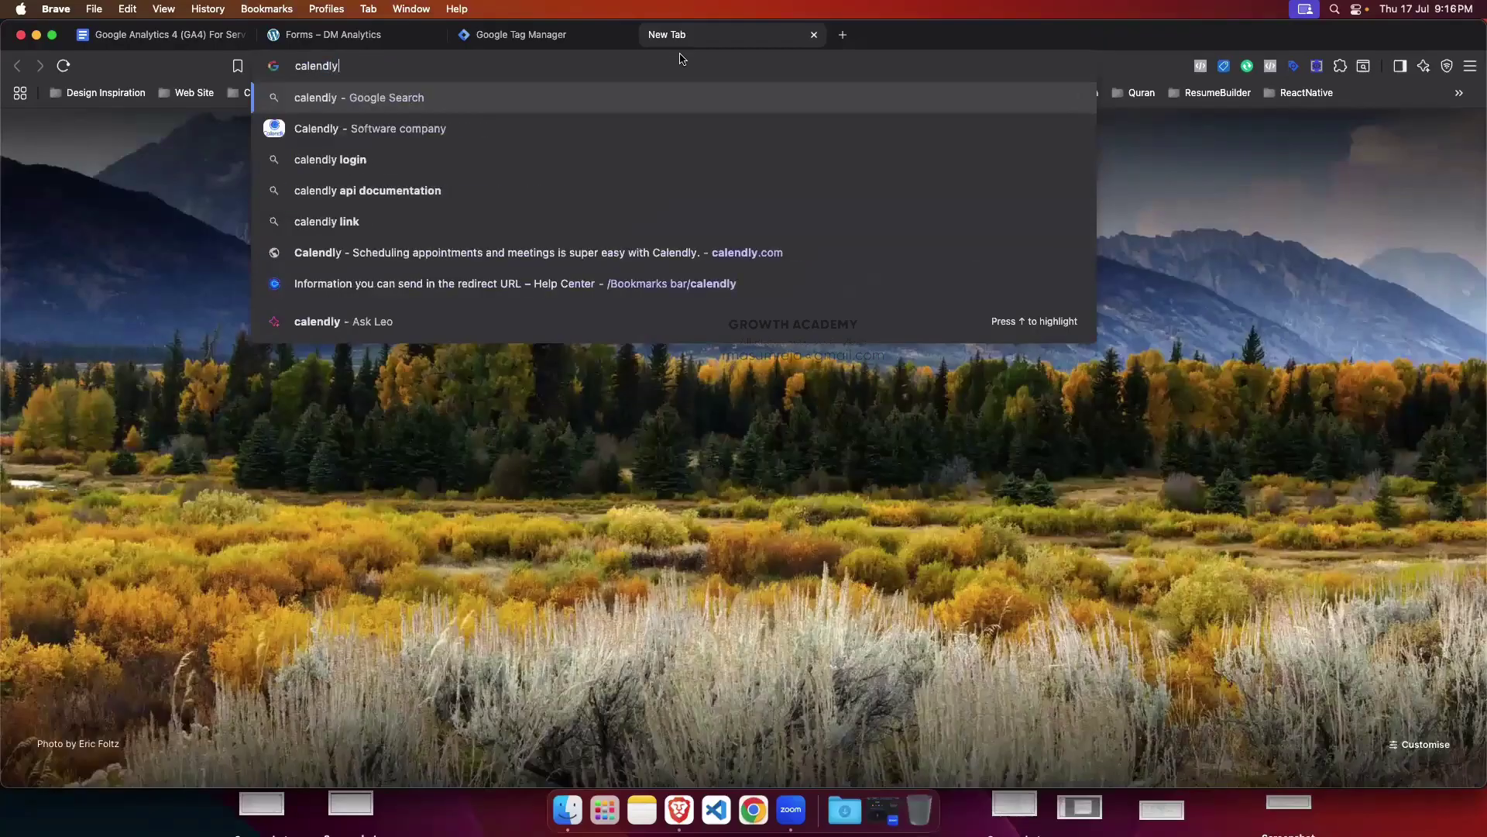
{"action": "key", "text": "Return"}
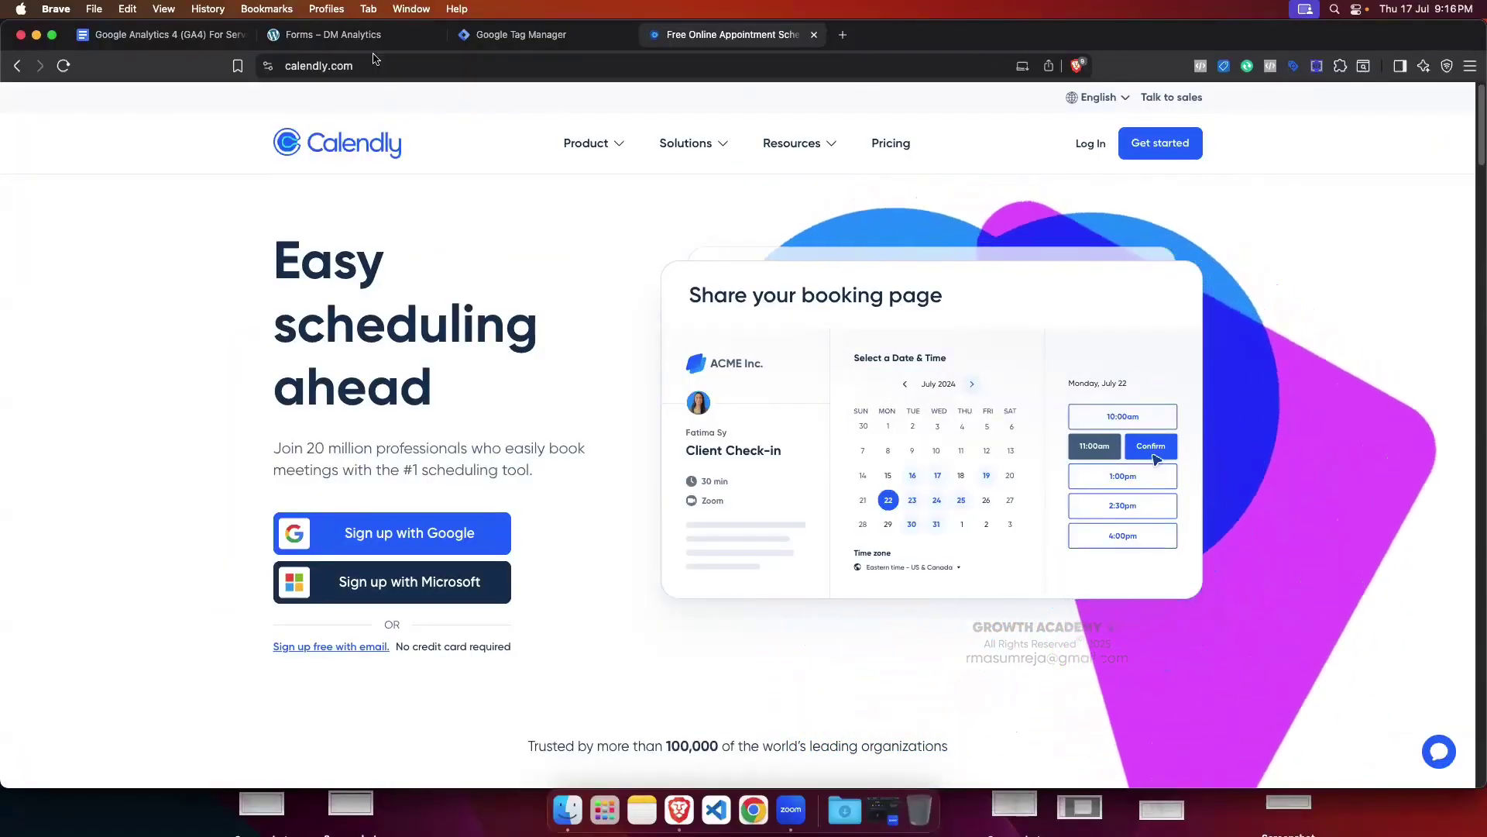
{"action": "left_click", "coordinate": [355, 35]}
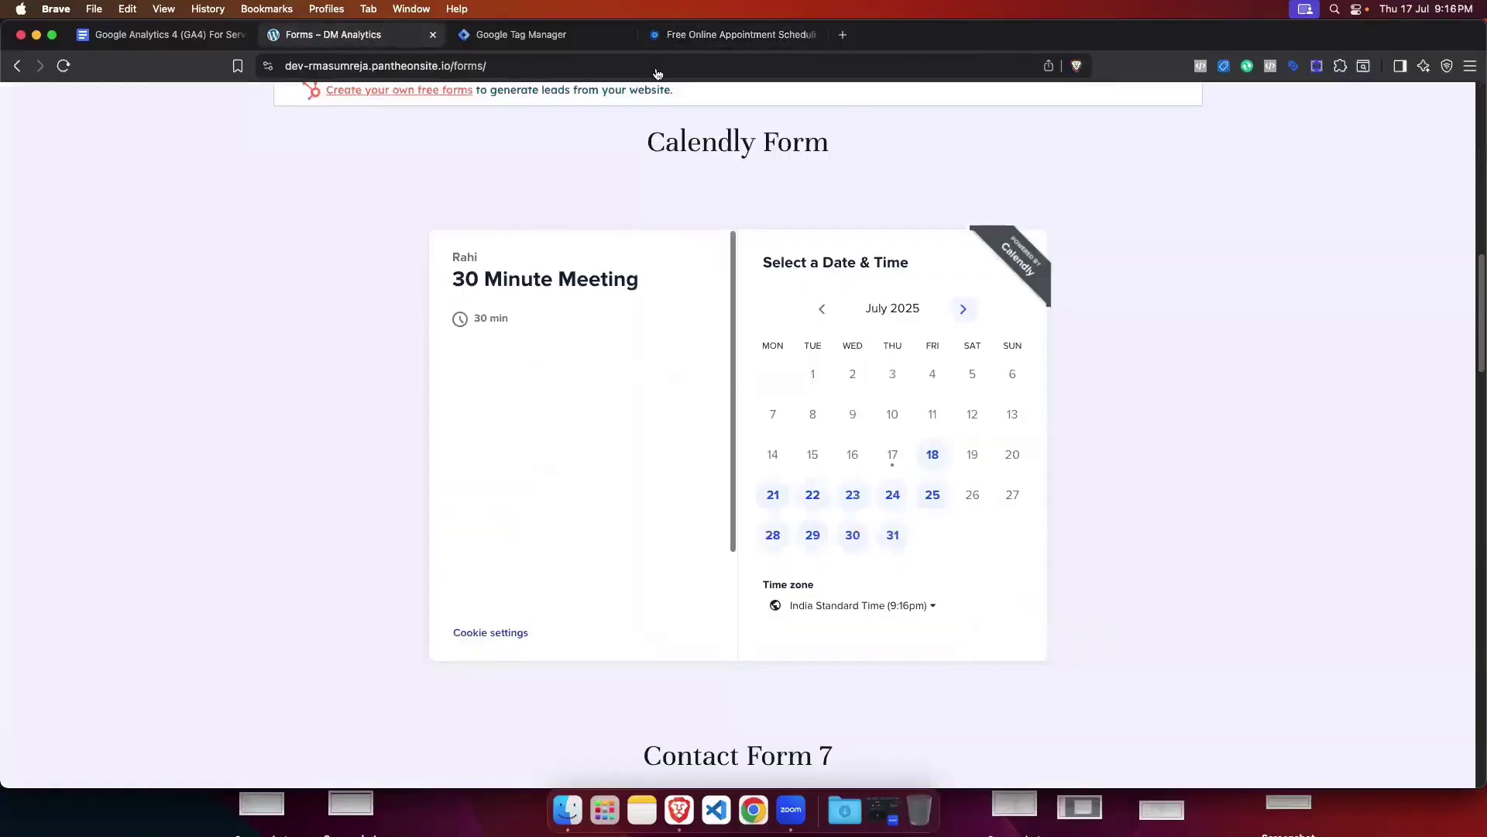
Step: Switch to the Calendly 'Free Online Appointment Scheduling' homepage tab
{"action": "left_click", "coordinate": [682, 34]}
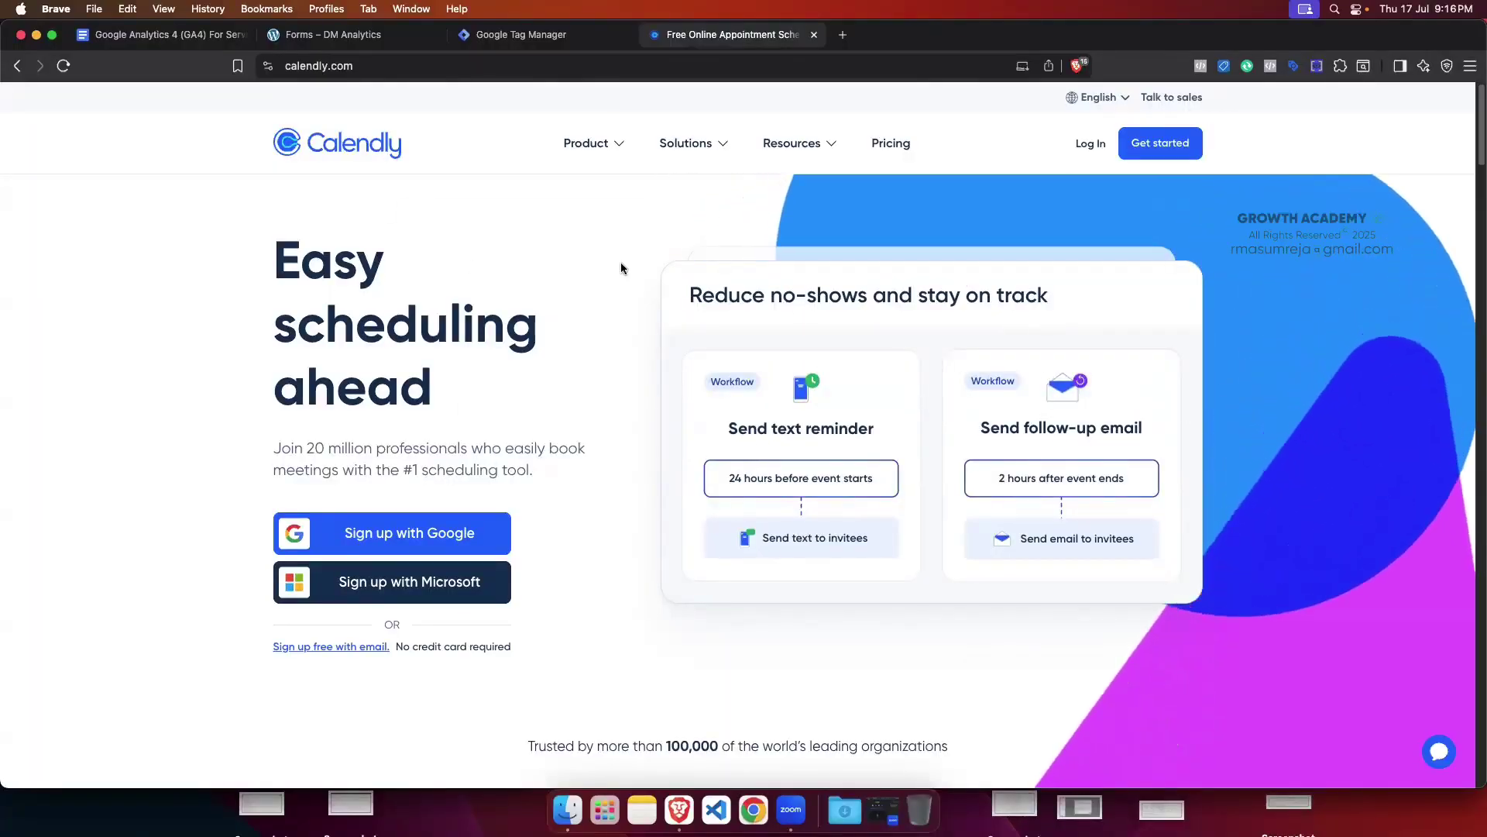
Step: Compare the Calendly homepage with the Forms page, ending on the embedded 30 Minute Meeting picker
{"action": "left_click", "coordinate": [351, 40]}
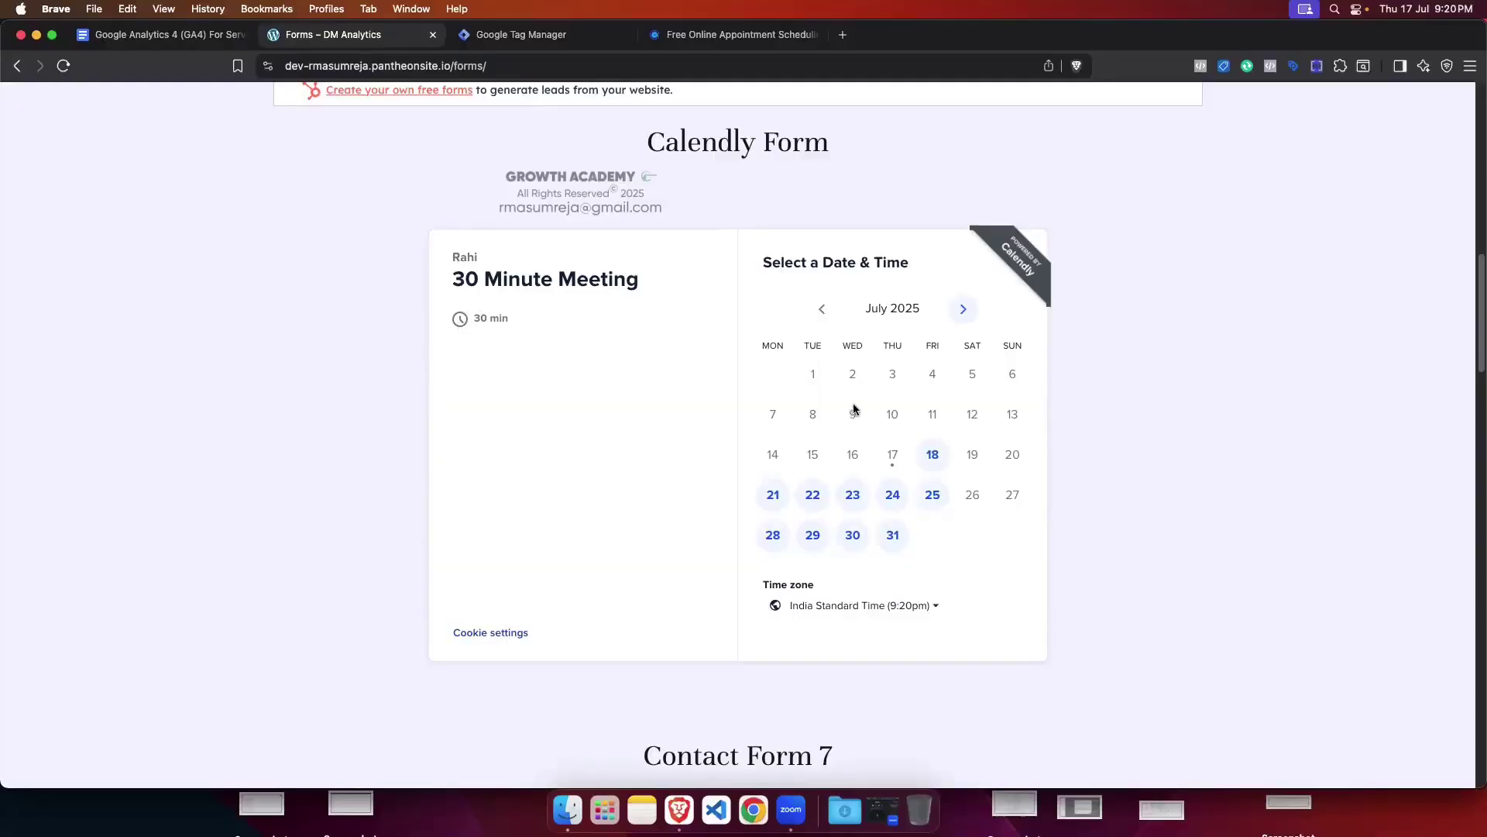
{"action": "left_click", "coordinate": [698, 34]}
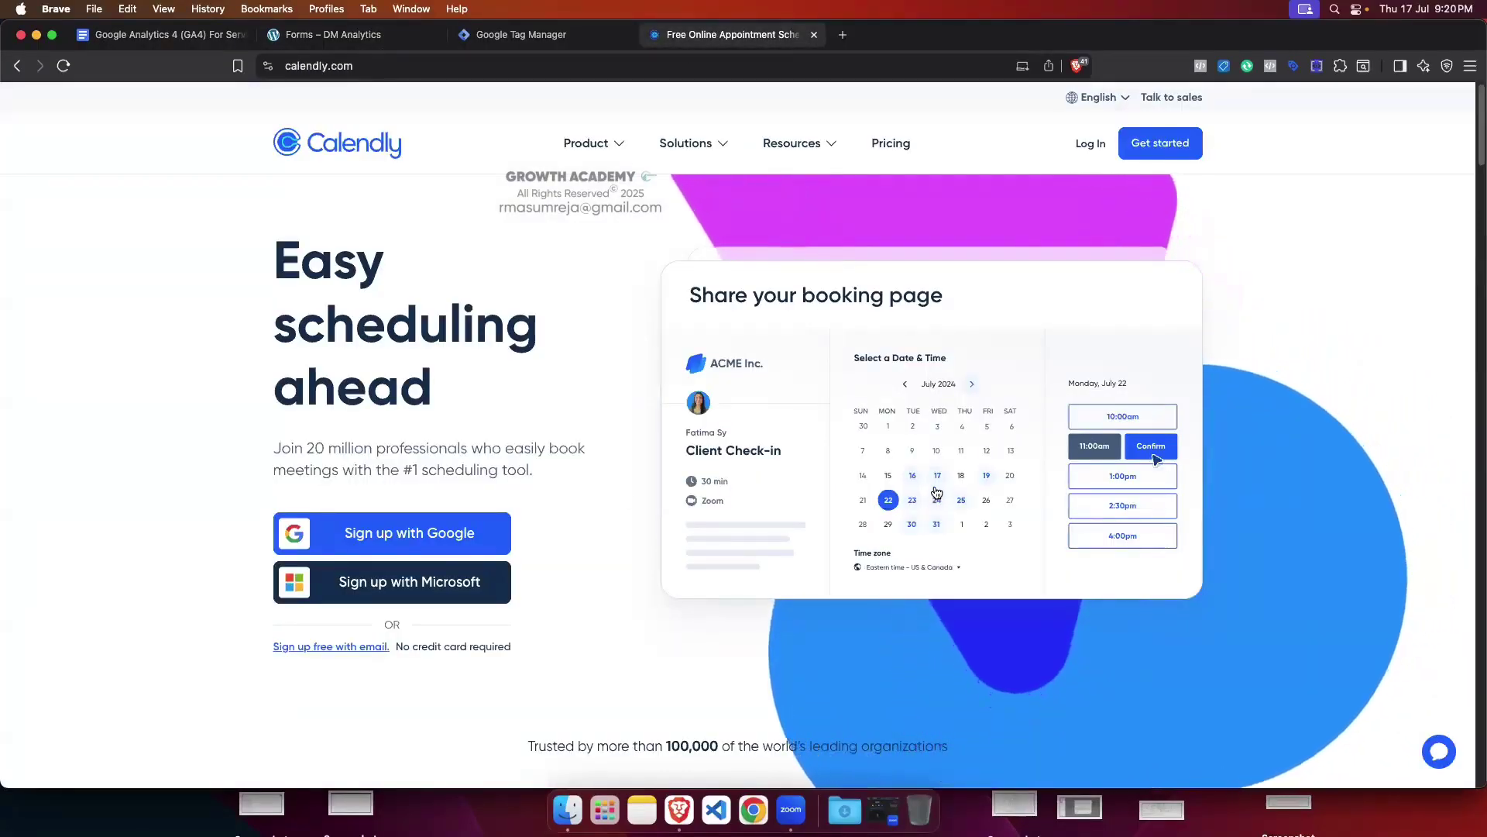
{"action": "left_click", "coordinate": [333, 34]}
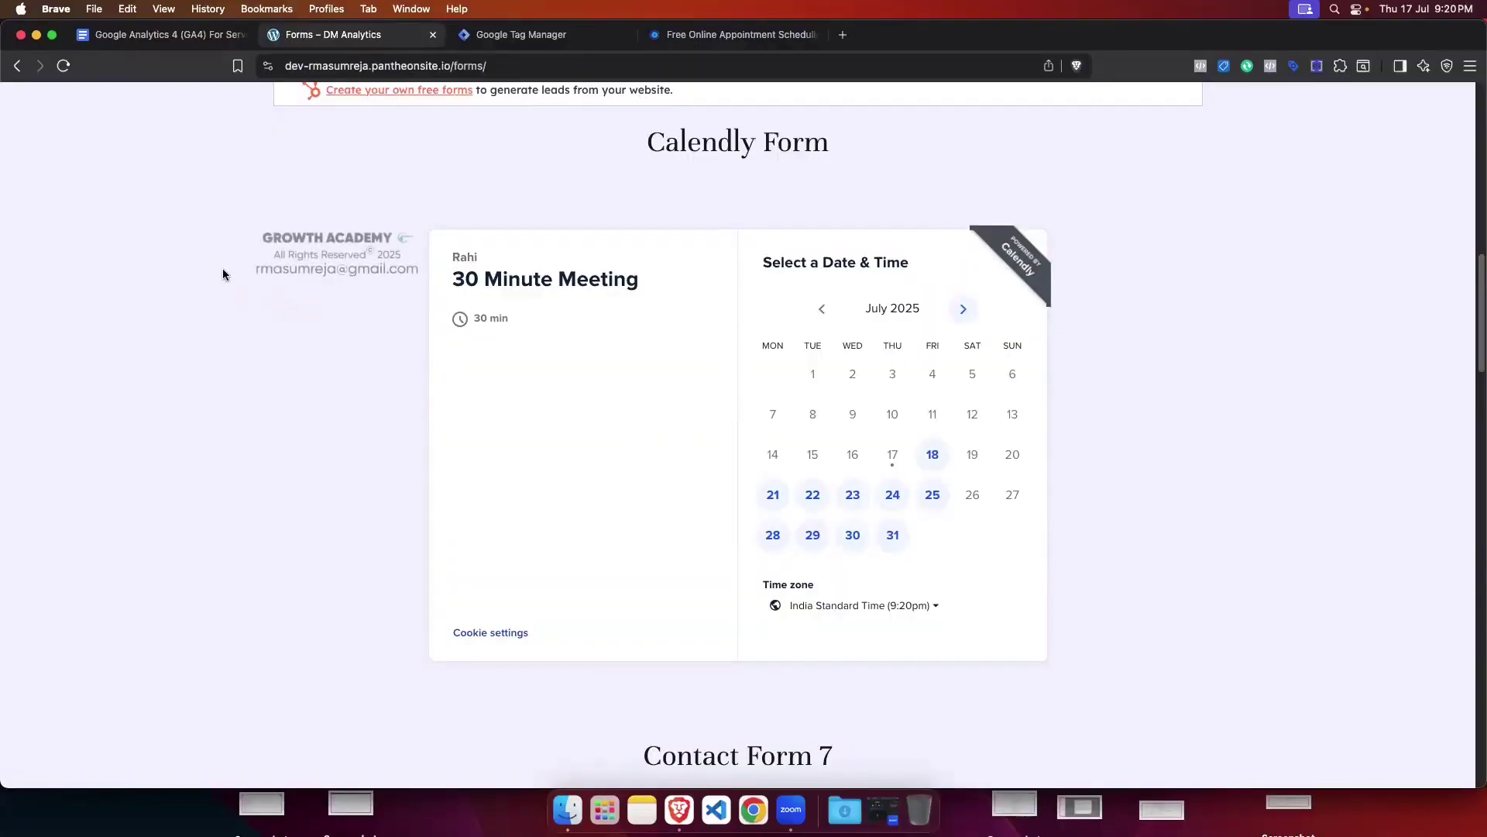
Step: Review the GA4 guide's iFrame tracking sections against the Forms page's Calendly embed
{"action": "left_click", "coordinate": [163, 34]}
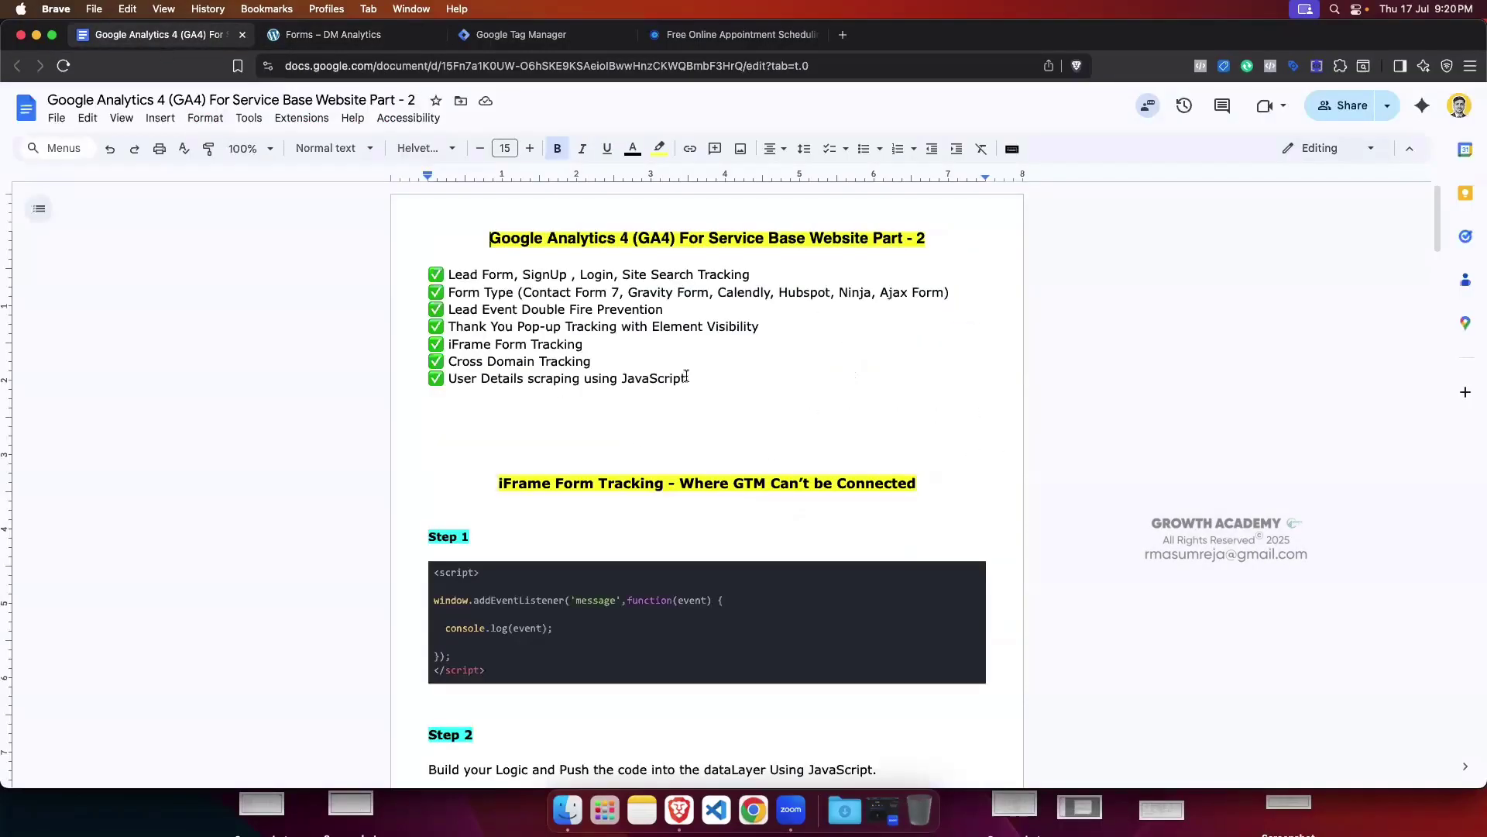
{"action": "scroll", "coordinate": [678, 373], "scroll_direction": "down", "scroll_amount": 3}
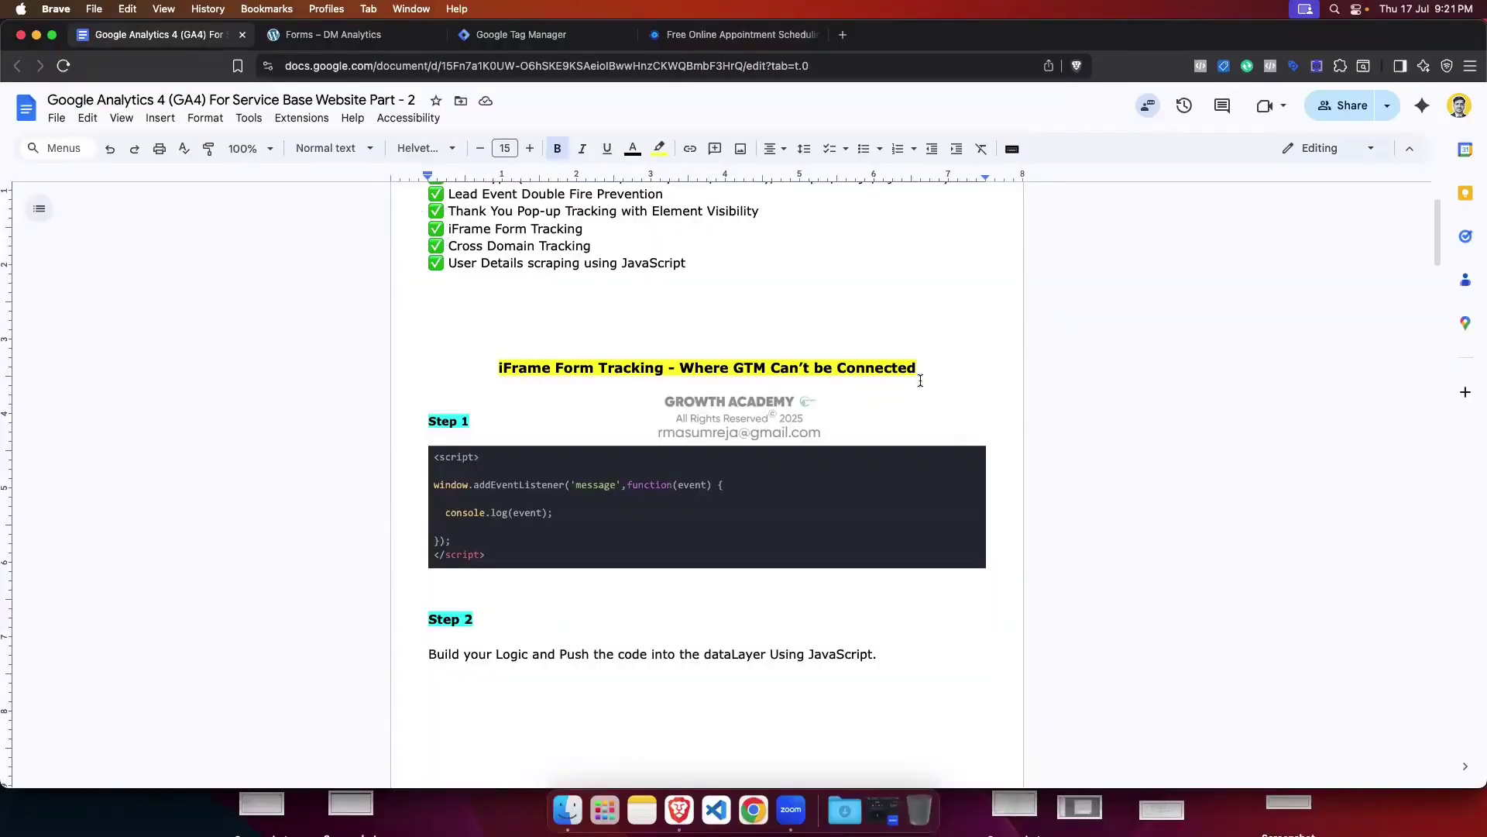
{"action": "scroll", "coordinate": [852, 379], "scroll_direction": "down", "scroll_amount": 10}
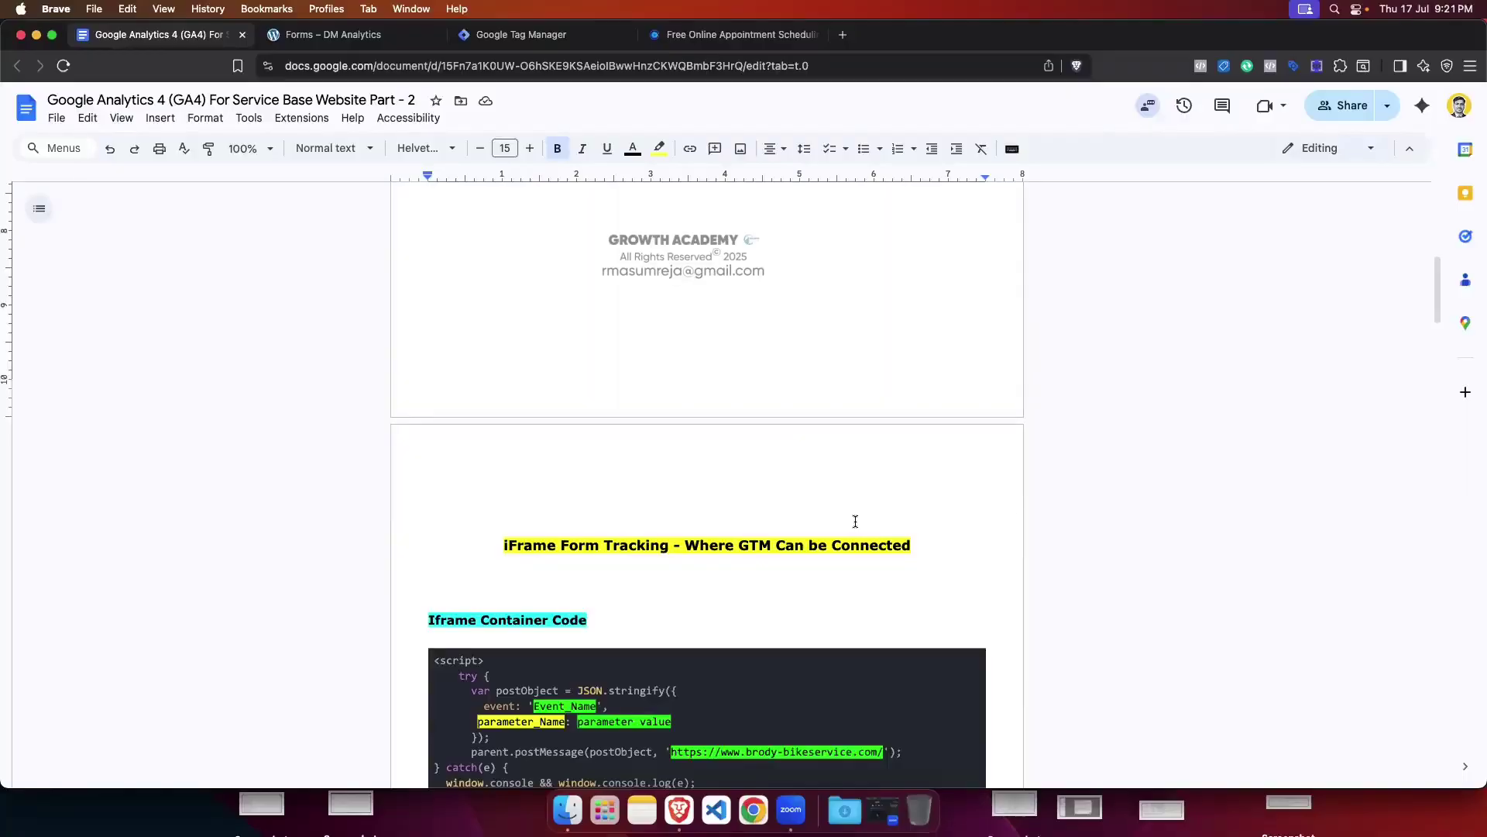
{"action": "left_click", "coordinate": [323, 34]}
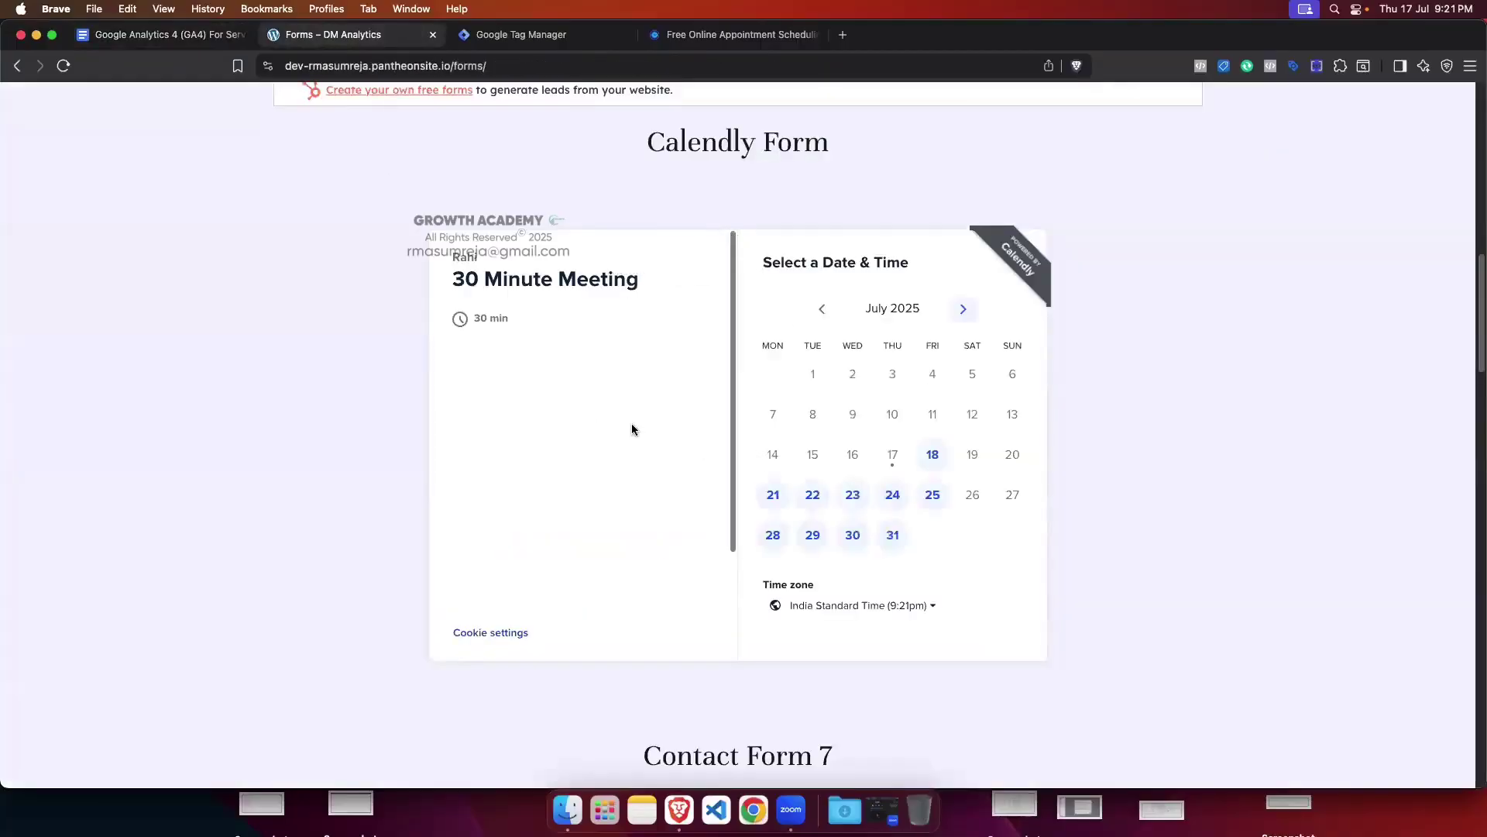
{"action": "left_click", "coordinate": [142, 35]}
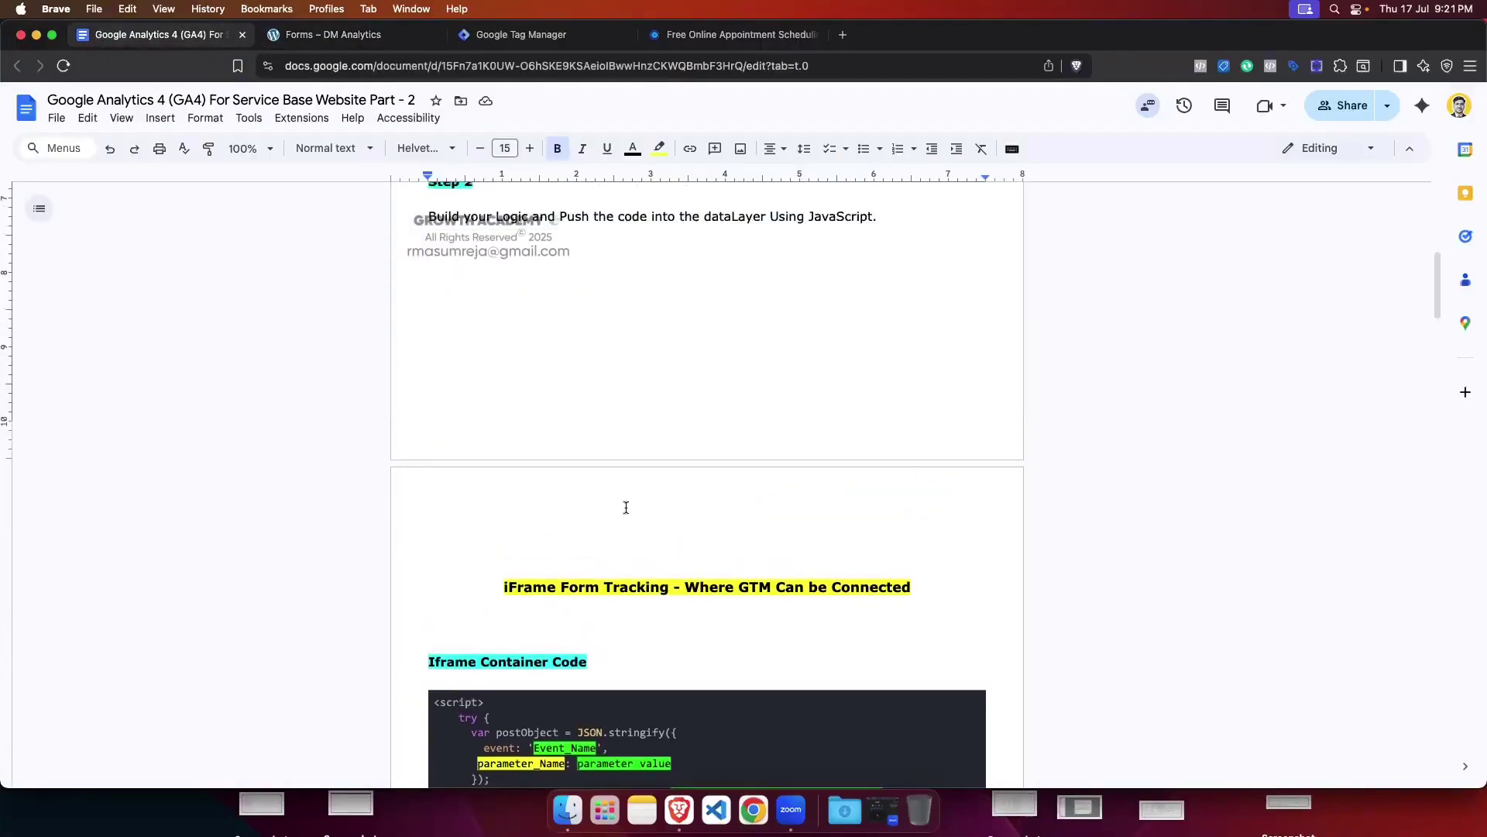
{"action": "scroll", "coordinate": [626, 508], "scroll_direction": "up", "scroll_amount": 1}
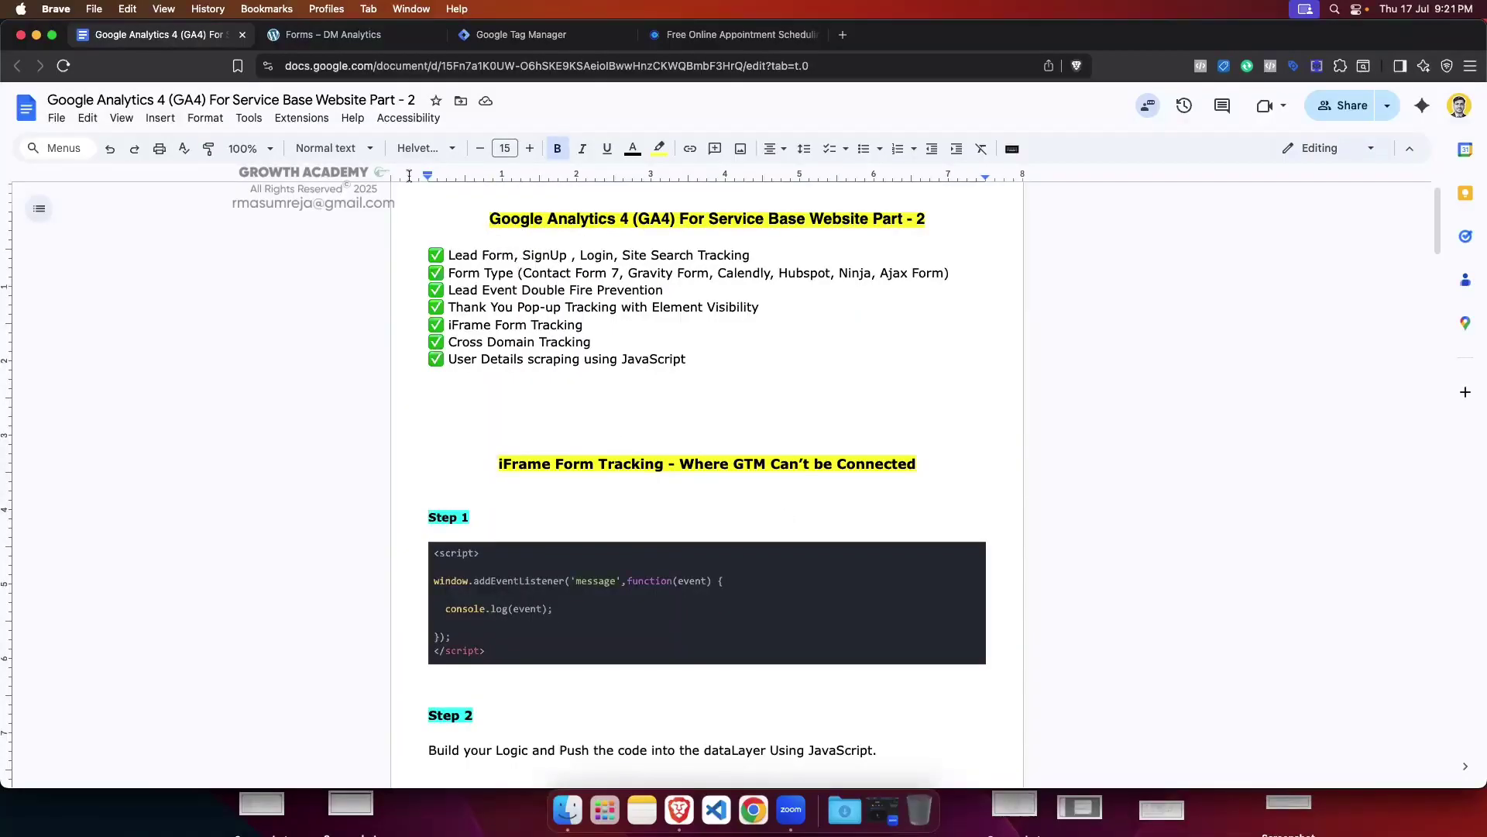
{"action": "left_click", "coordinate": [341, 35]}
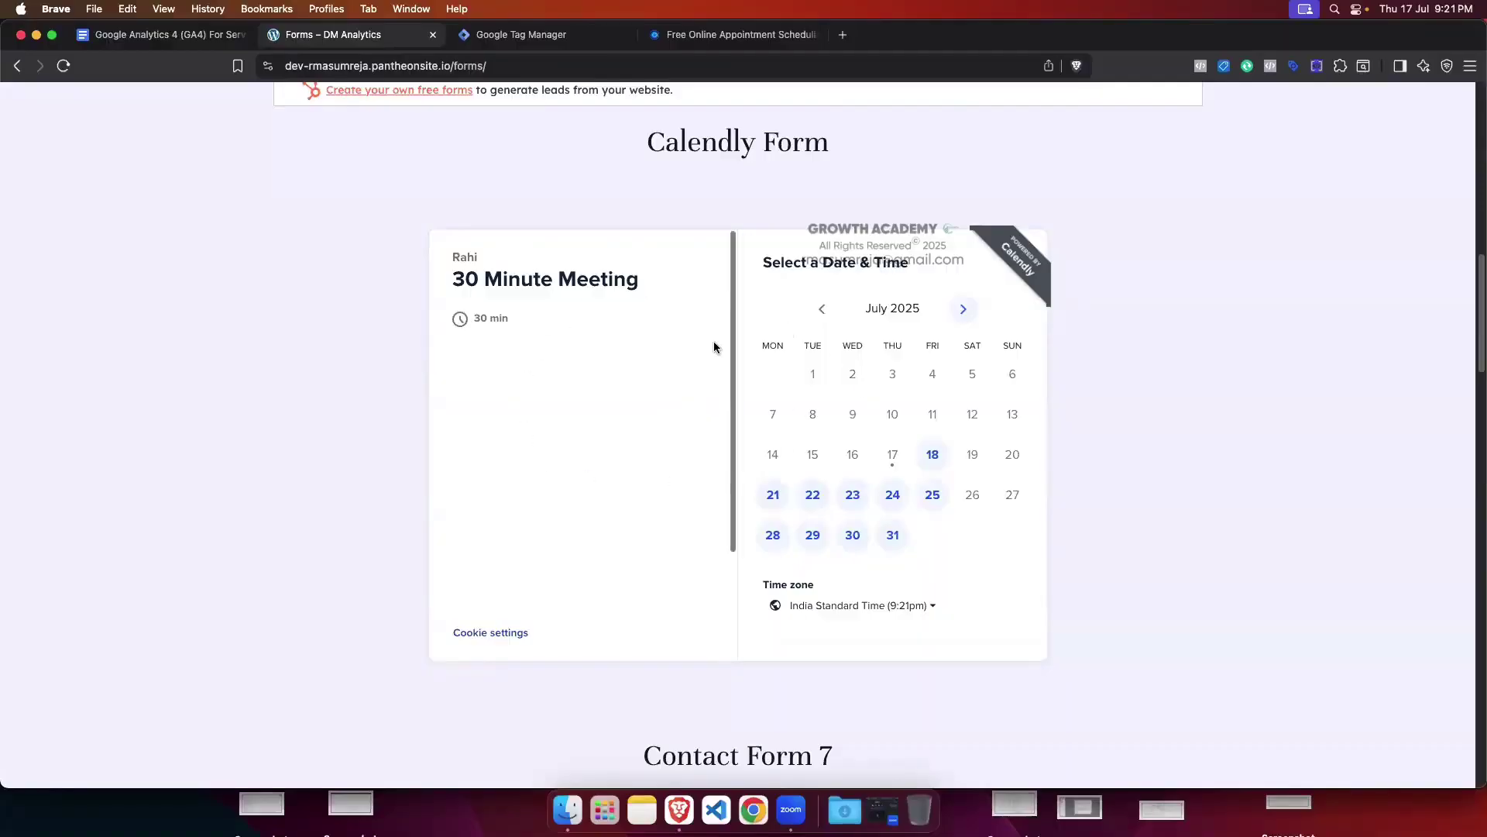
Step: Pick Friday, July 18 and the 9:30am slot in the Calendly calendar
{"action": "left_click", "coordinate": [932, 458]}
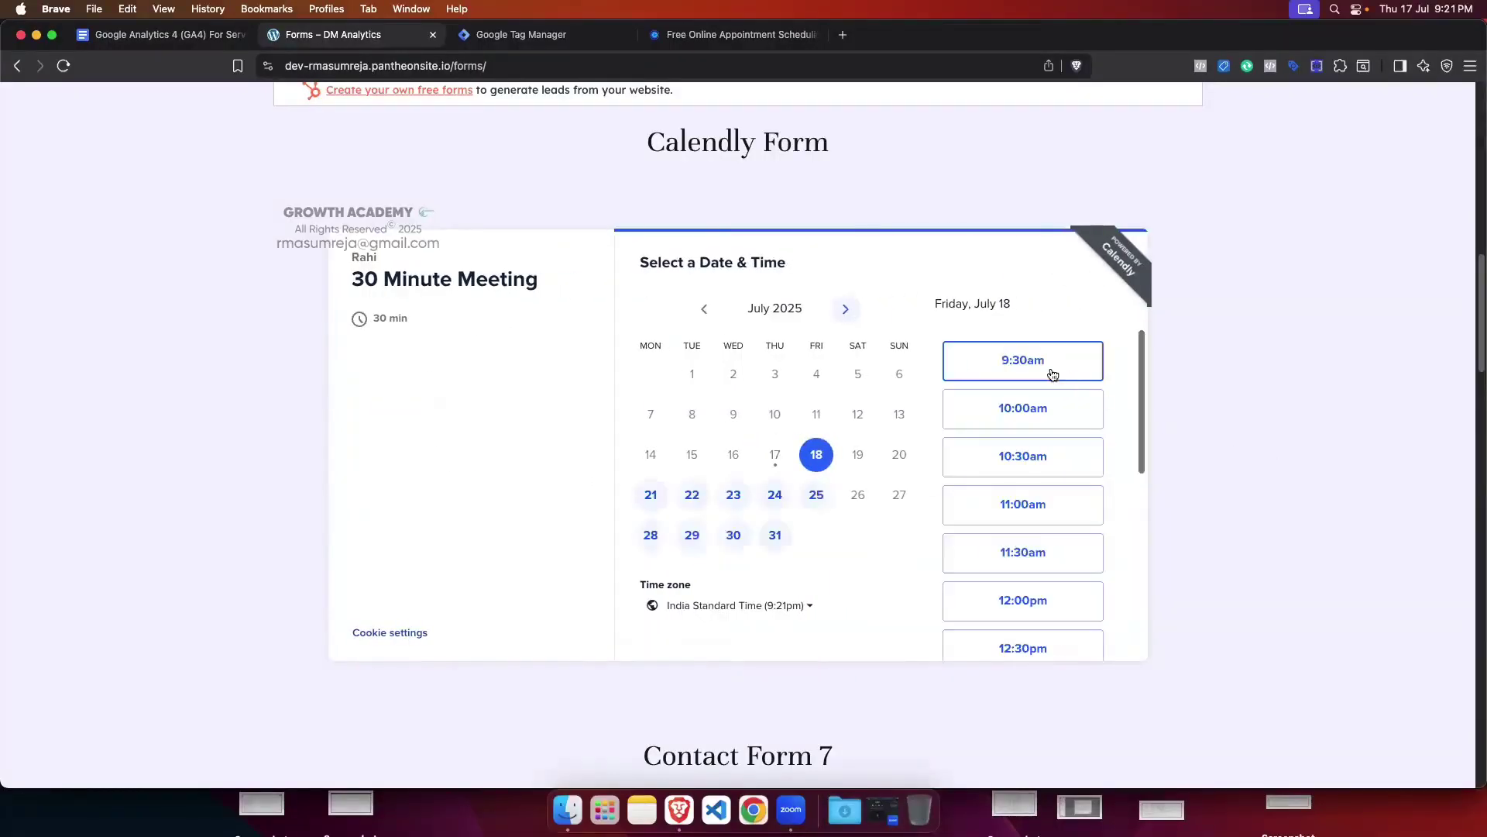
{"action": "left_click", "coordinate": [1032, 364]}
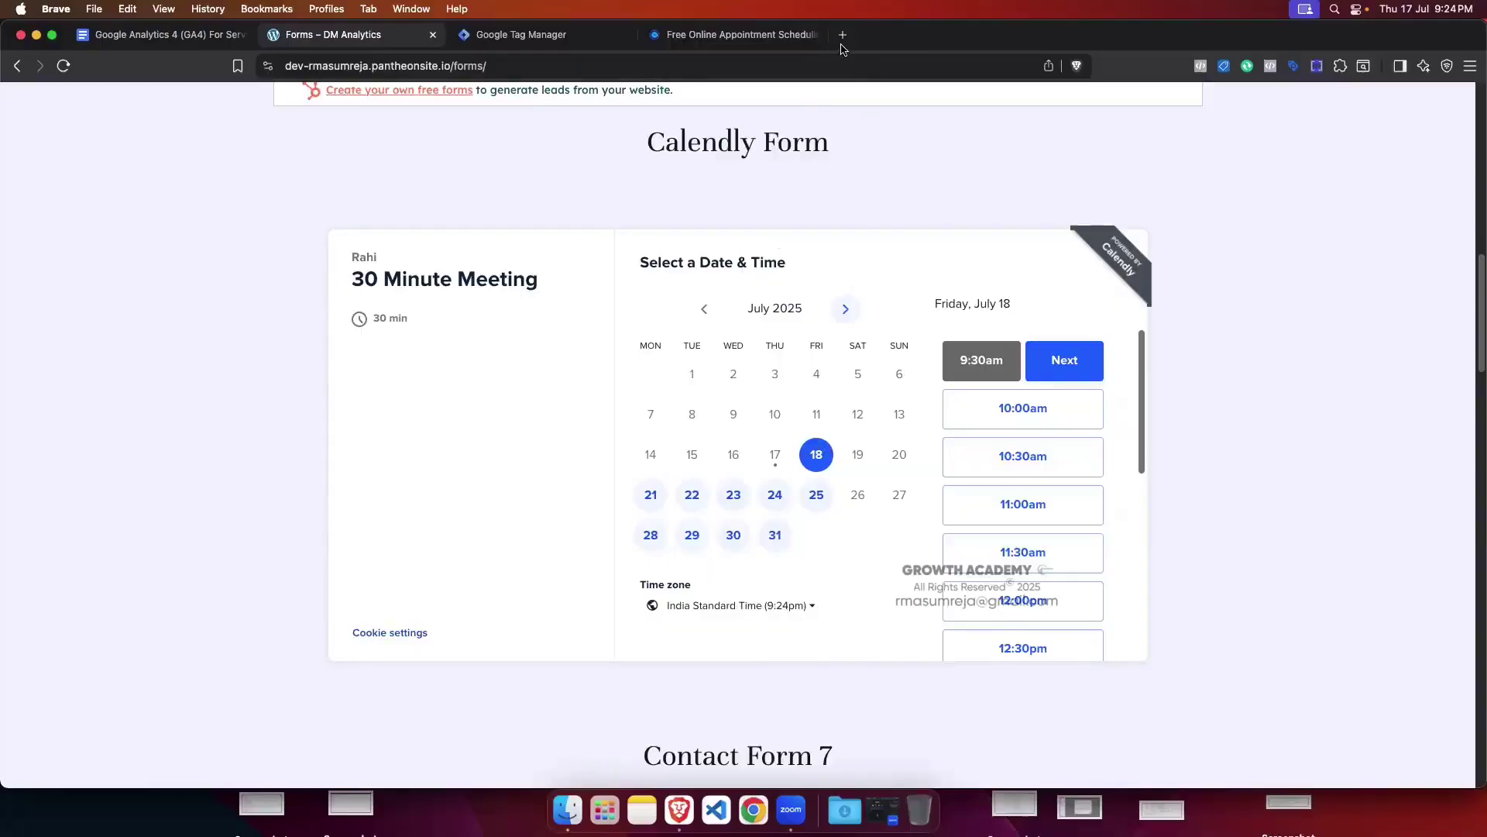
Step: Reload the Forms page so the Calendly calendar resets to the July 2025 picker
{"action": "left_click", "coordinate": [163, 34]}
{"action": "scroll", "coordinate": [750, 497], "scroll_direction": "down", "scroll_amount": 1}
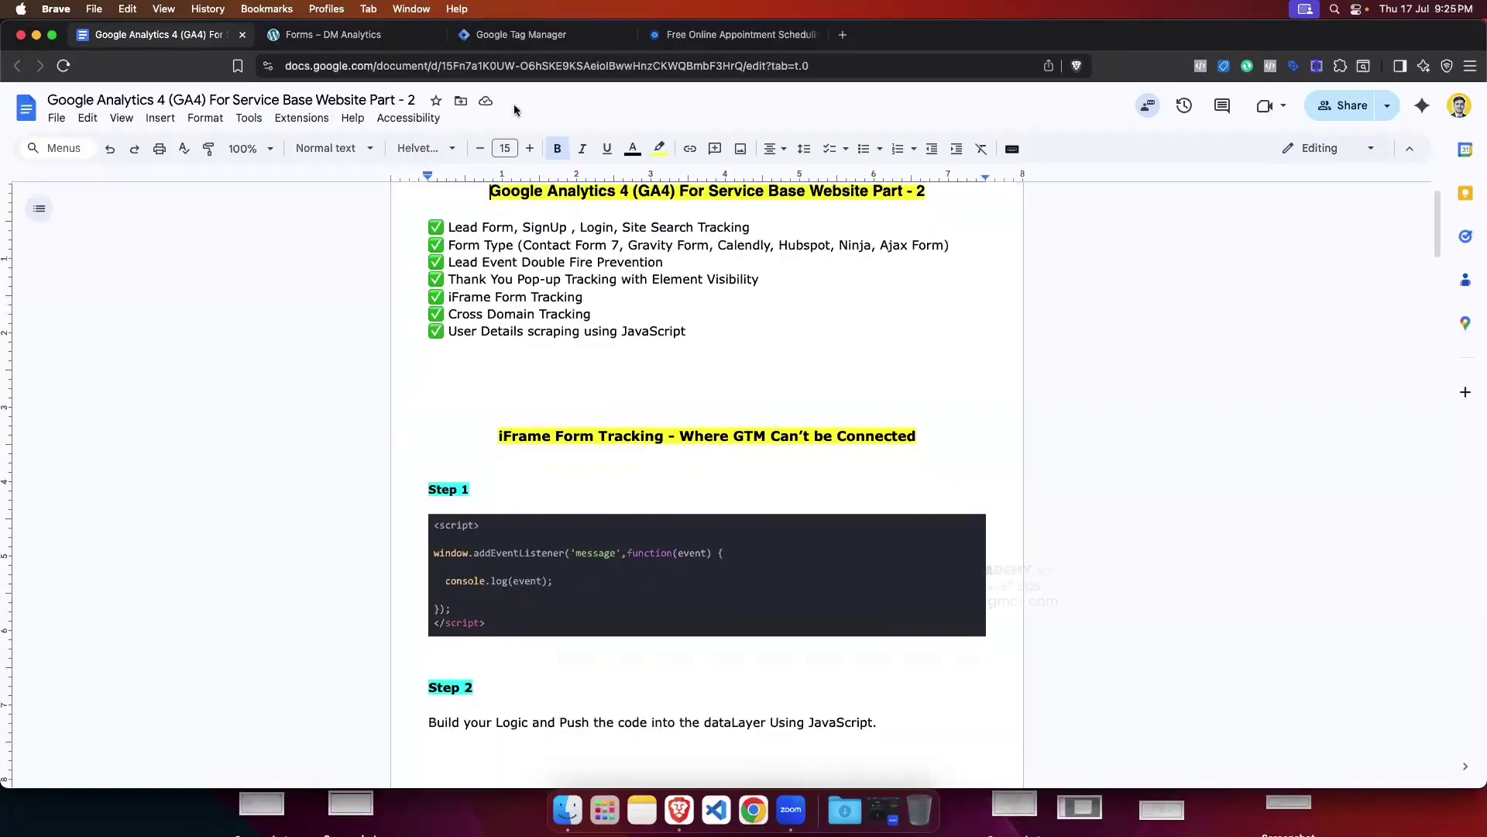
{"action": "left_click", "coordinate": [359, 31]}
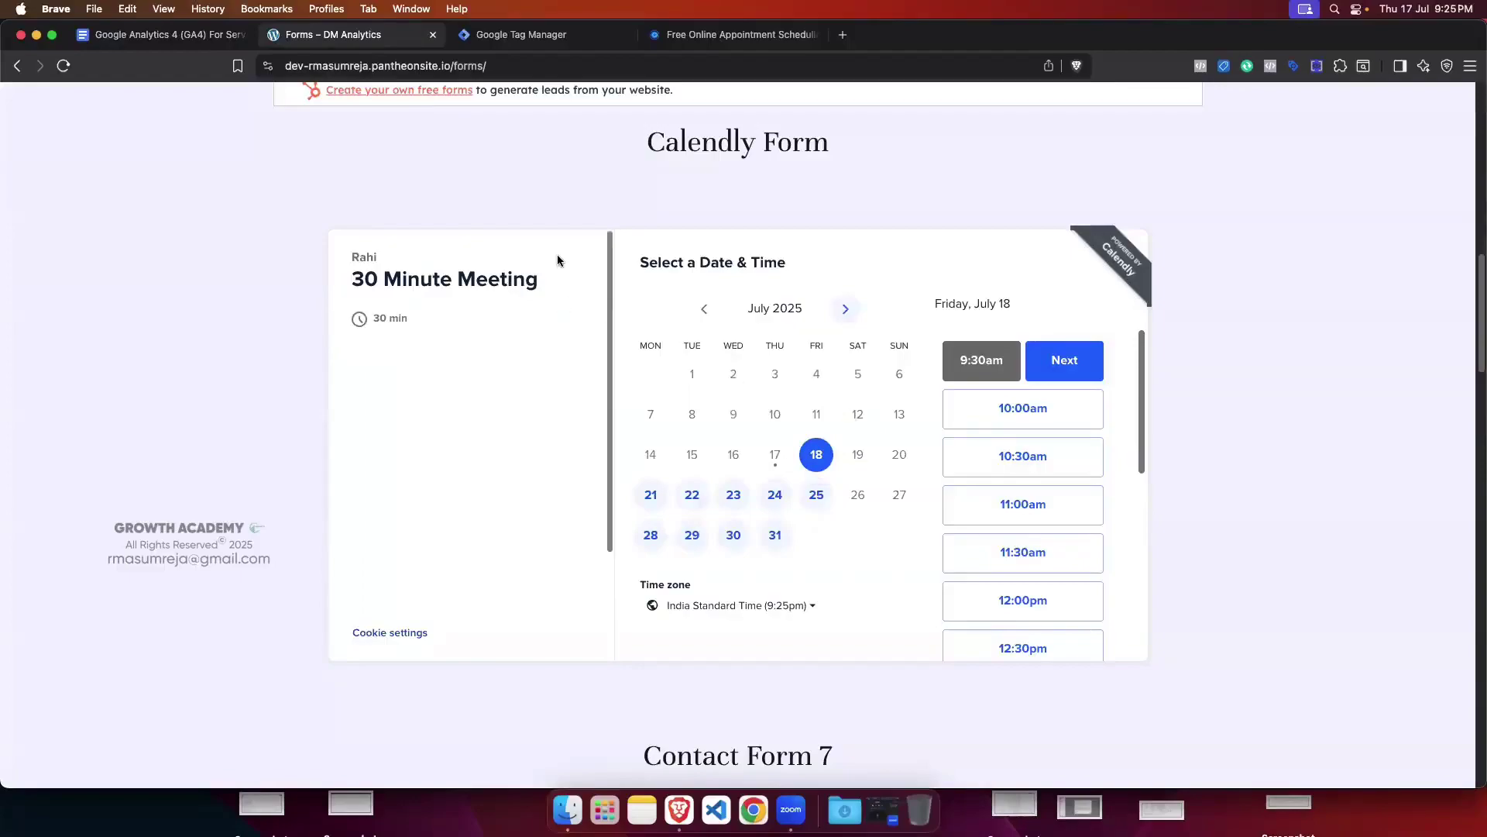
{"action": "left_click", "coordinate": [65, 68]}
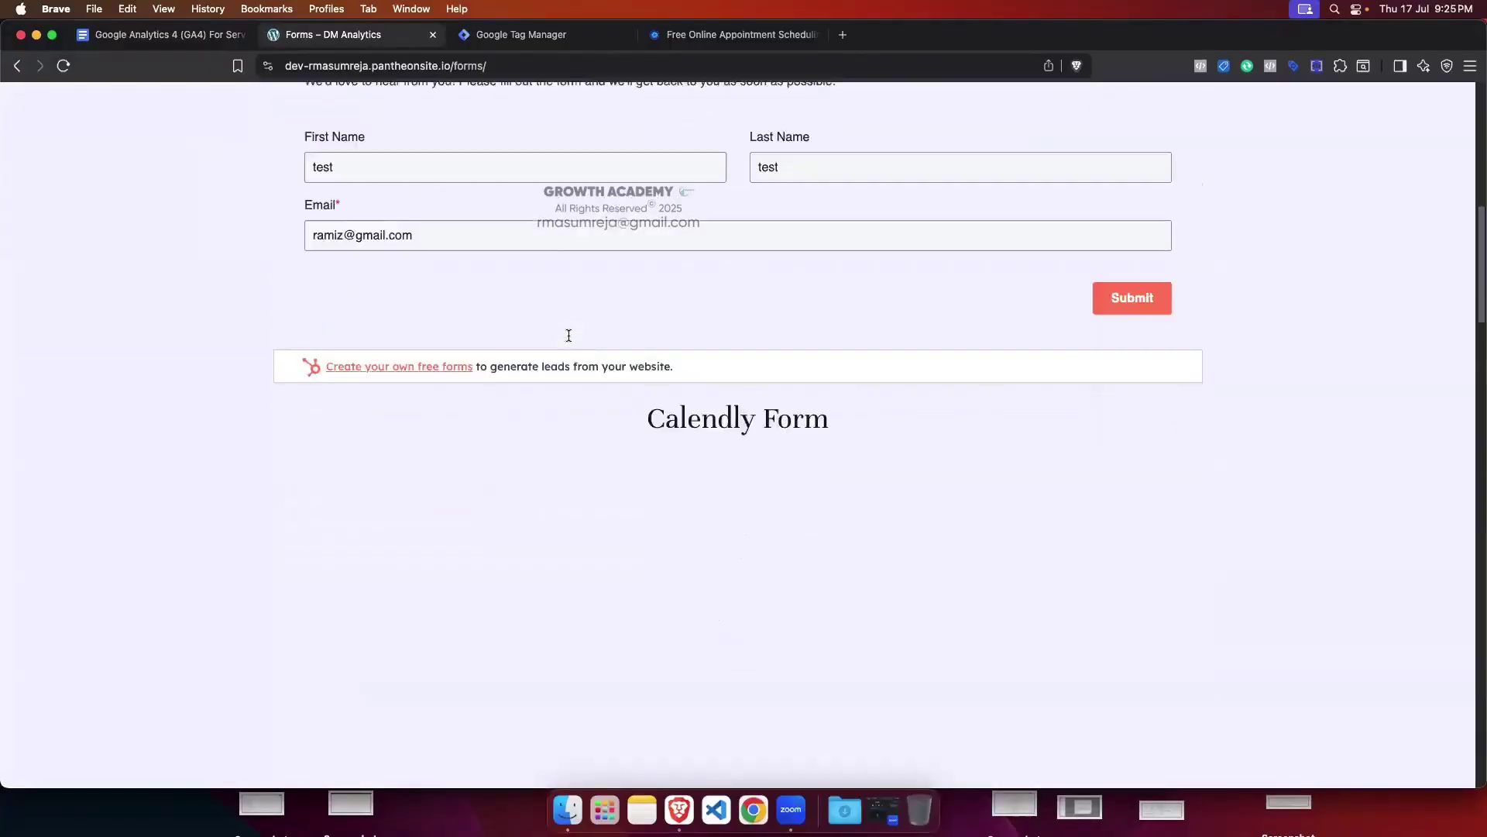
Step: Open DevTools on the Console, clear it, and shrink the panel to show more page
{"action": "key", "text": "super+alt+i"}
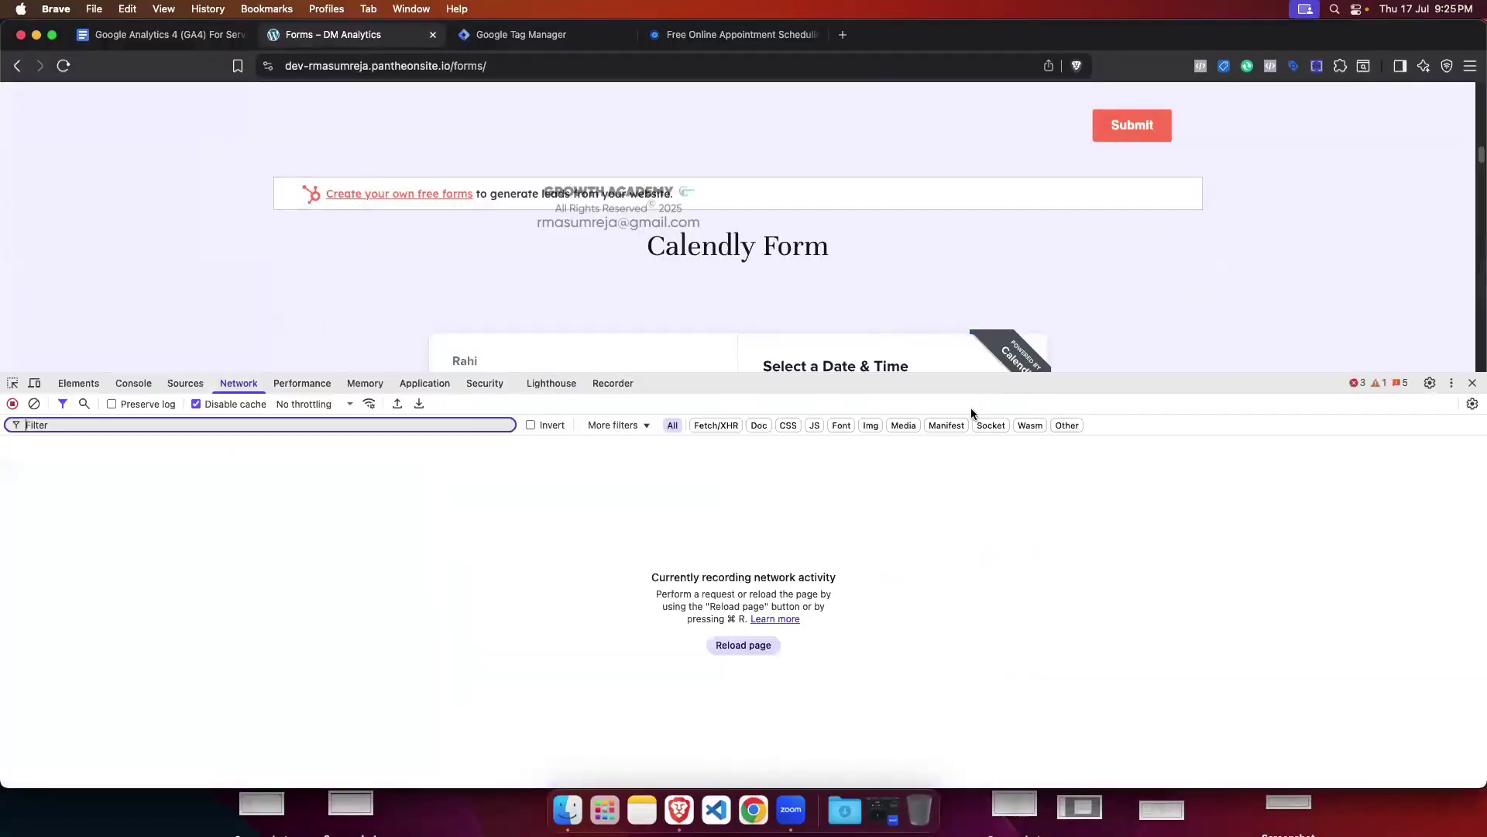
{"action": "left_click_drag", "start_coordinate": [1049, 390], "coordinate": [1049, 369]}
{"action": "scroll", "coordinate": [973, 278], "scroll_direction": "down", "scroll_amount": 4}
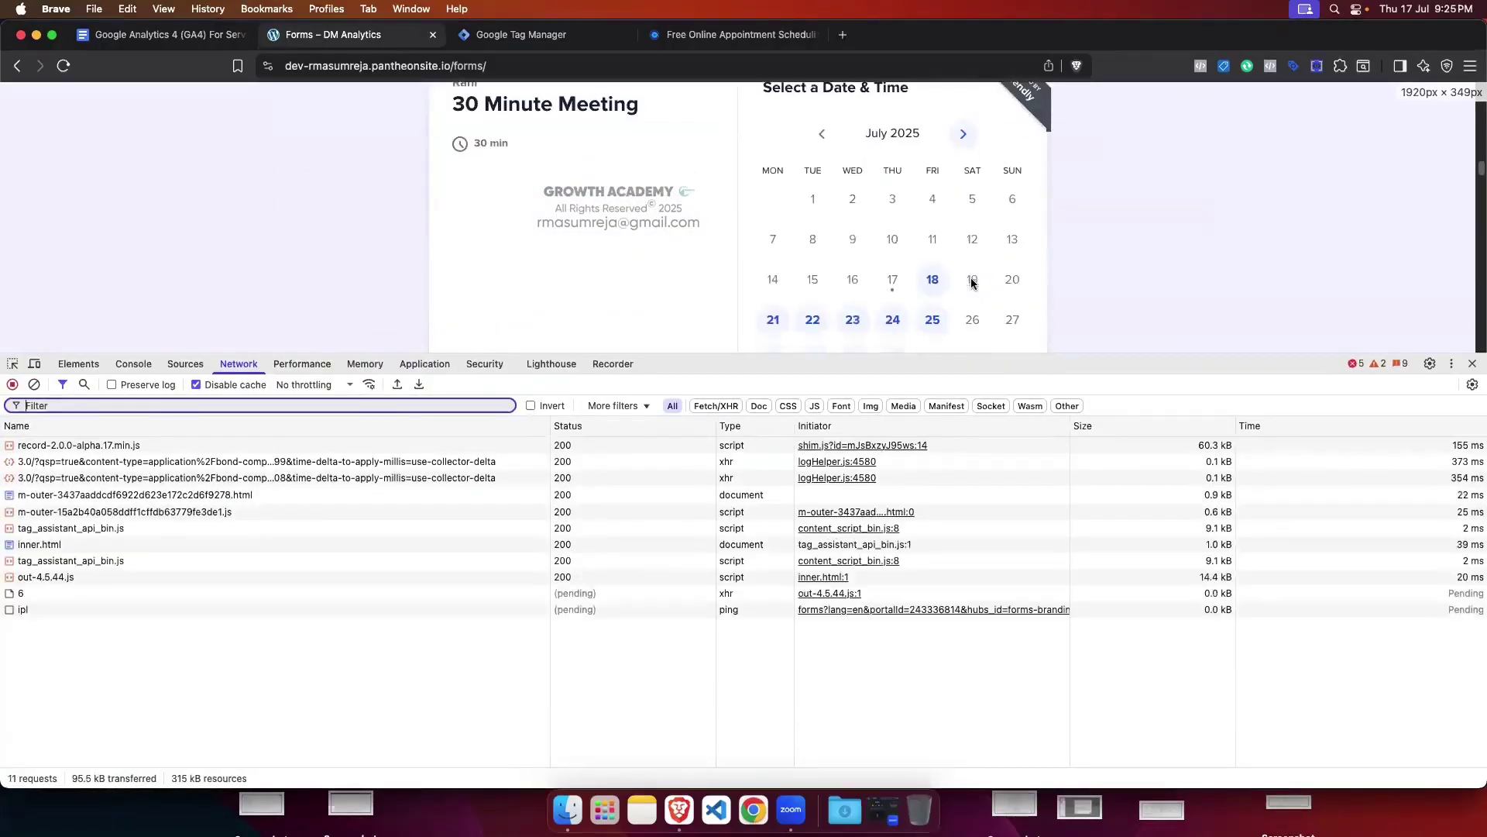
{"action": "left_click", "coordinate": [133, 363]}
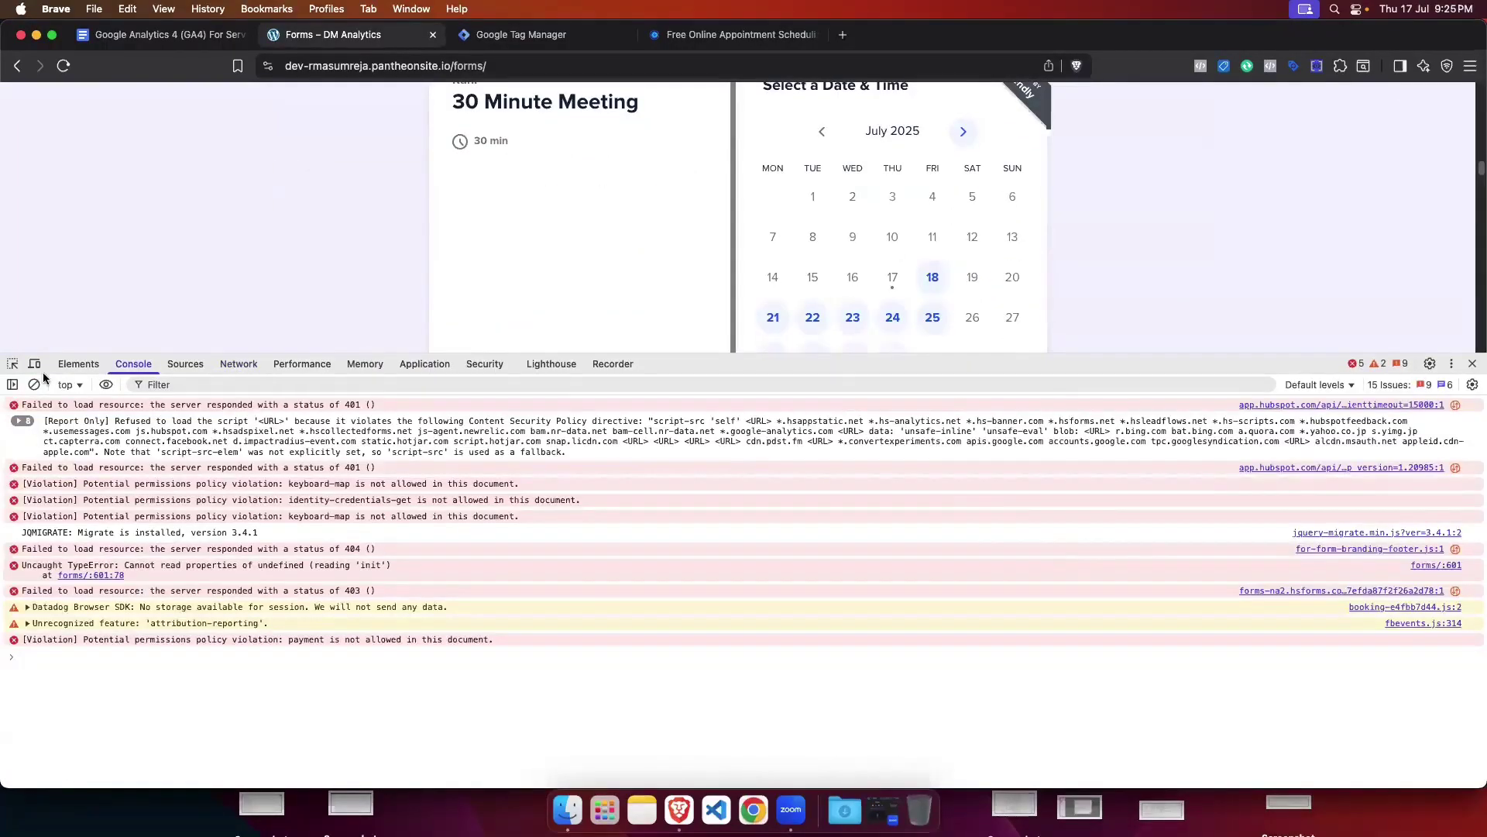
{"action": "left_click", "coordinate": [35, 384]}
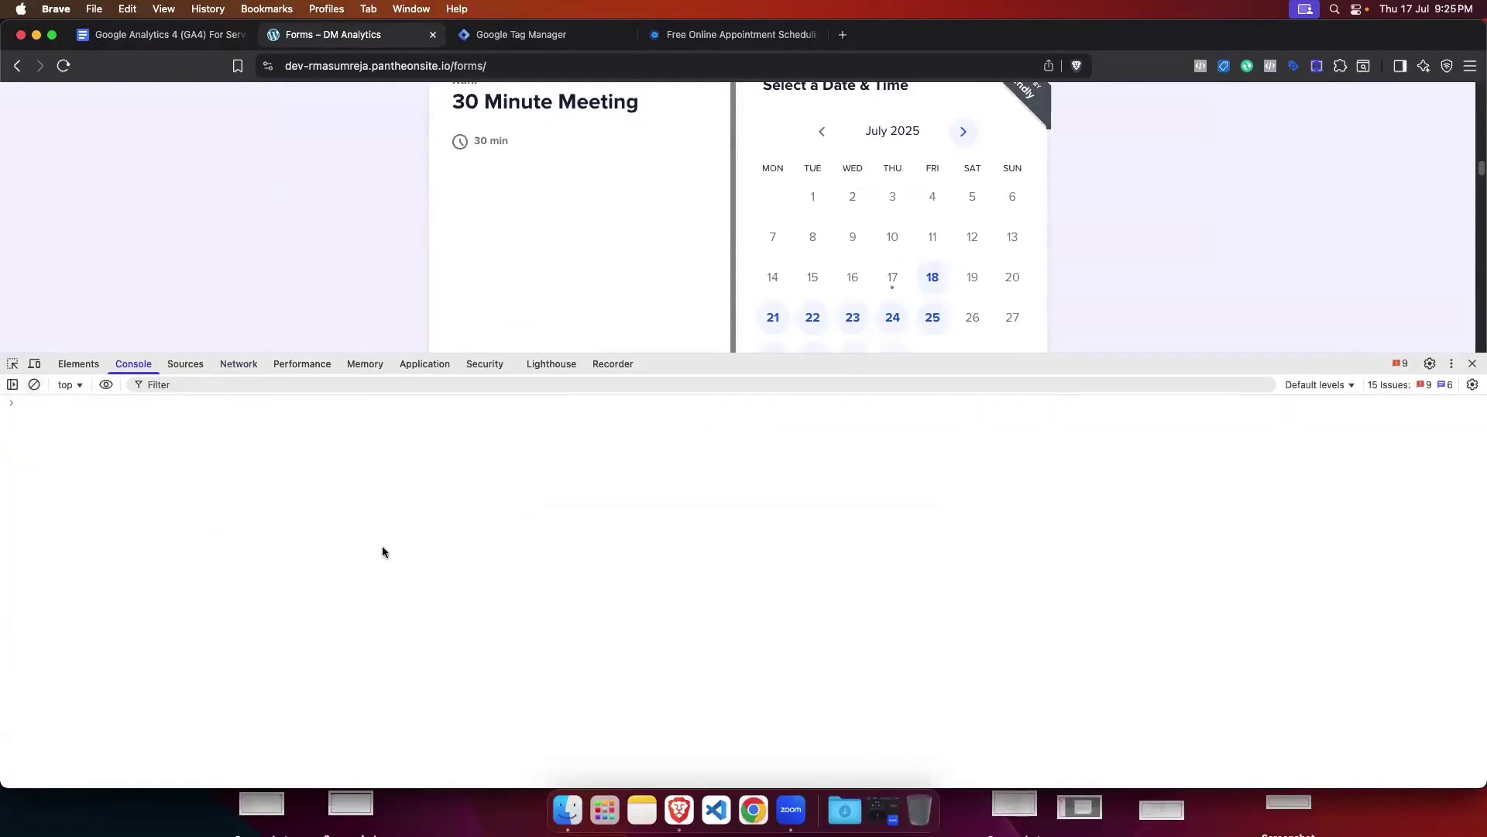
{"action": "left_click_drag", "start_coordinate": [1094, 354], "coordinate": [1123, 564]}
{"action": "scroll", "coordinate": [890, 489], "scroll_direction": "up", "scroll_amount": 3}
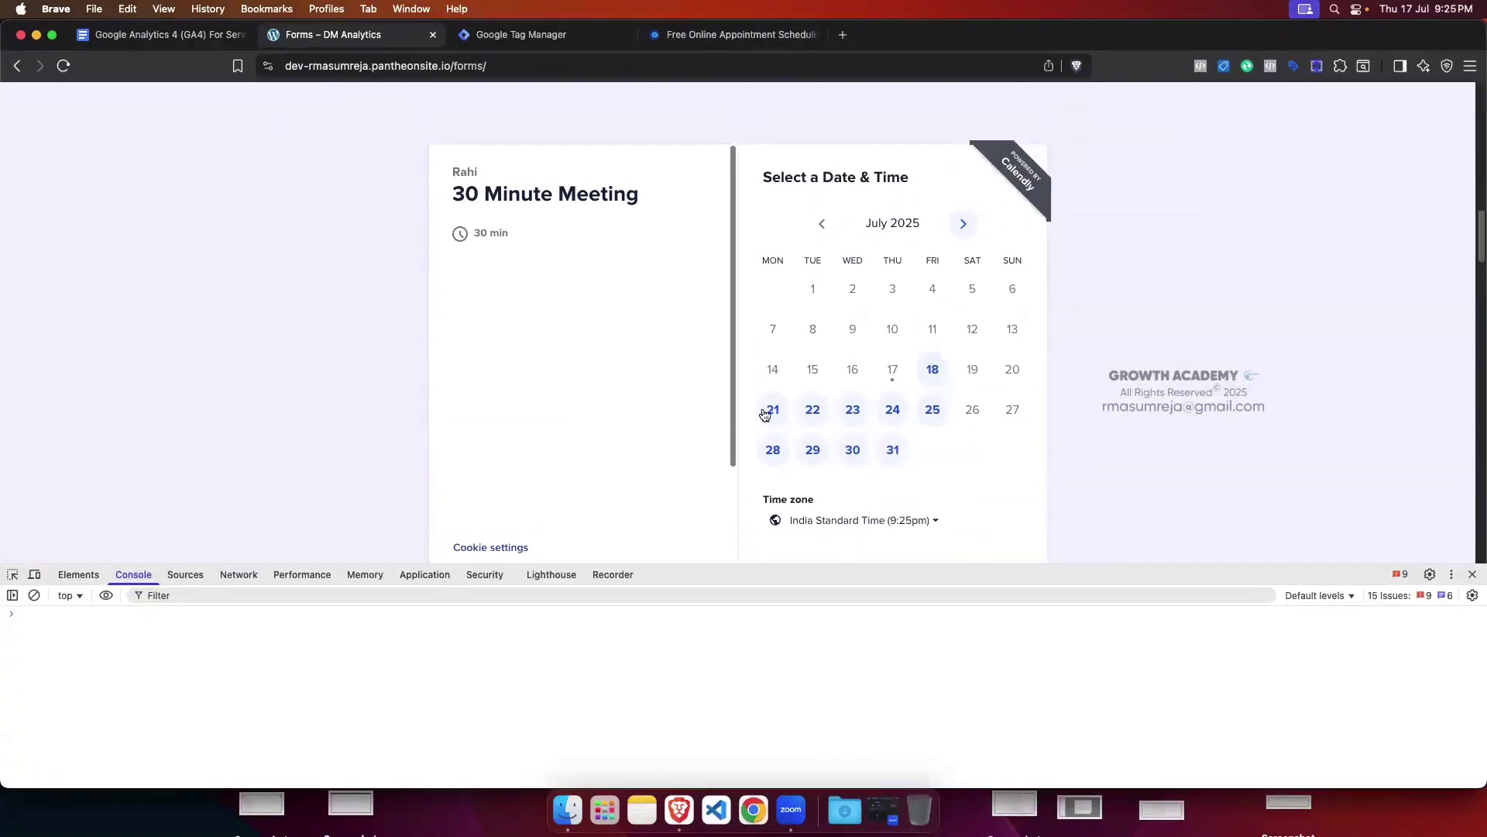
Step: Copy the Step 1 message-listener code from the tracking guide and return to the Forms page
{"action": "left_click", "coordinate": [165, 38]}
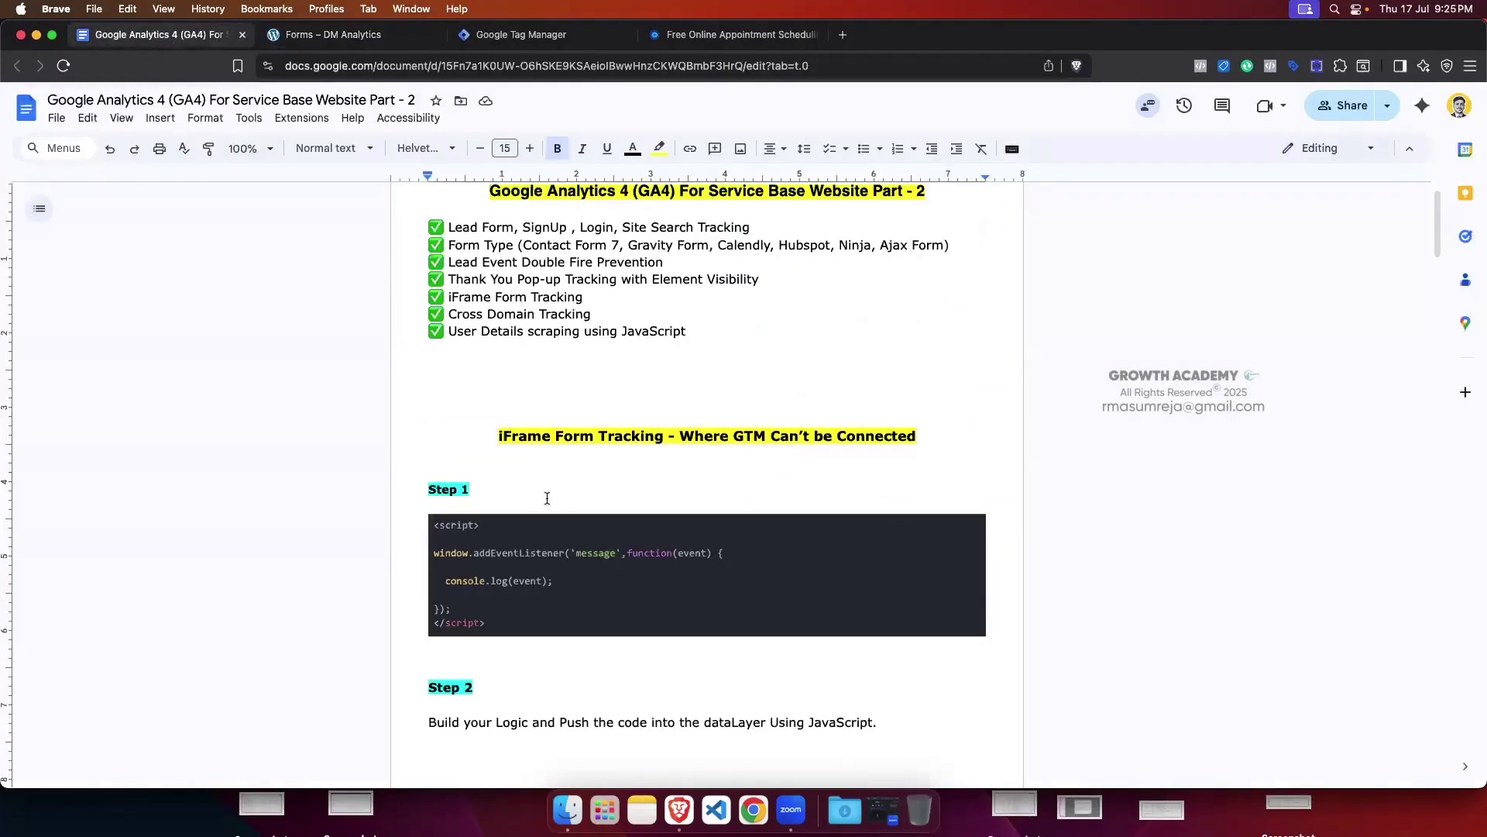
{"action": "scroll", "coordinate": [530, 485], "scroll_direction": "down", "scroll_amount": 1}
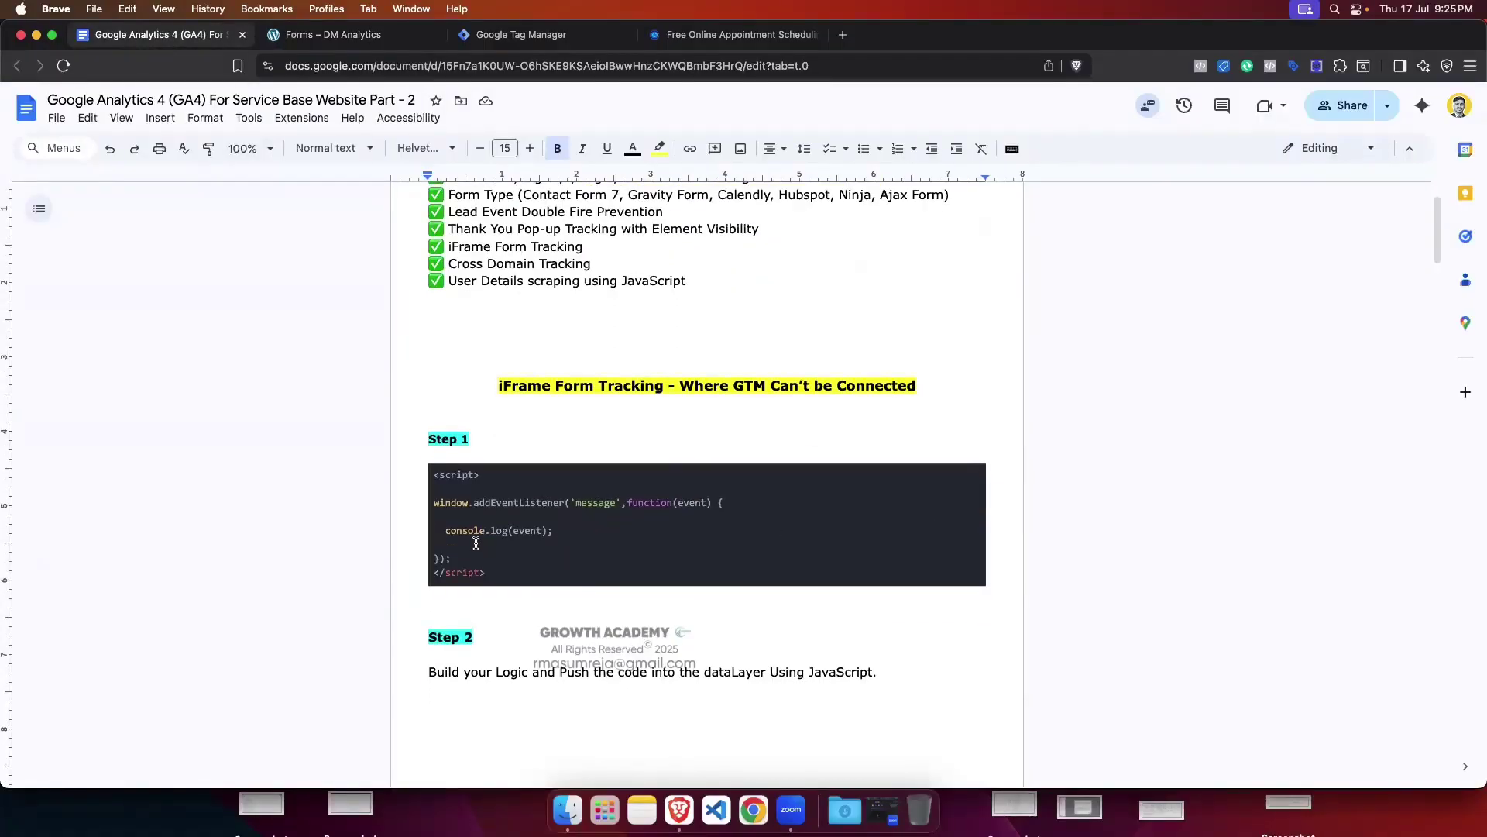
{"action": "left_click_drag", "start_coordinate": [450, 558], "coordinate": [553, 533]}
{"action": "key", "text": "super+c"}
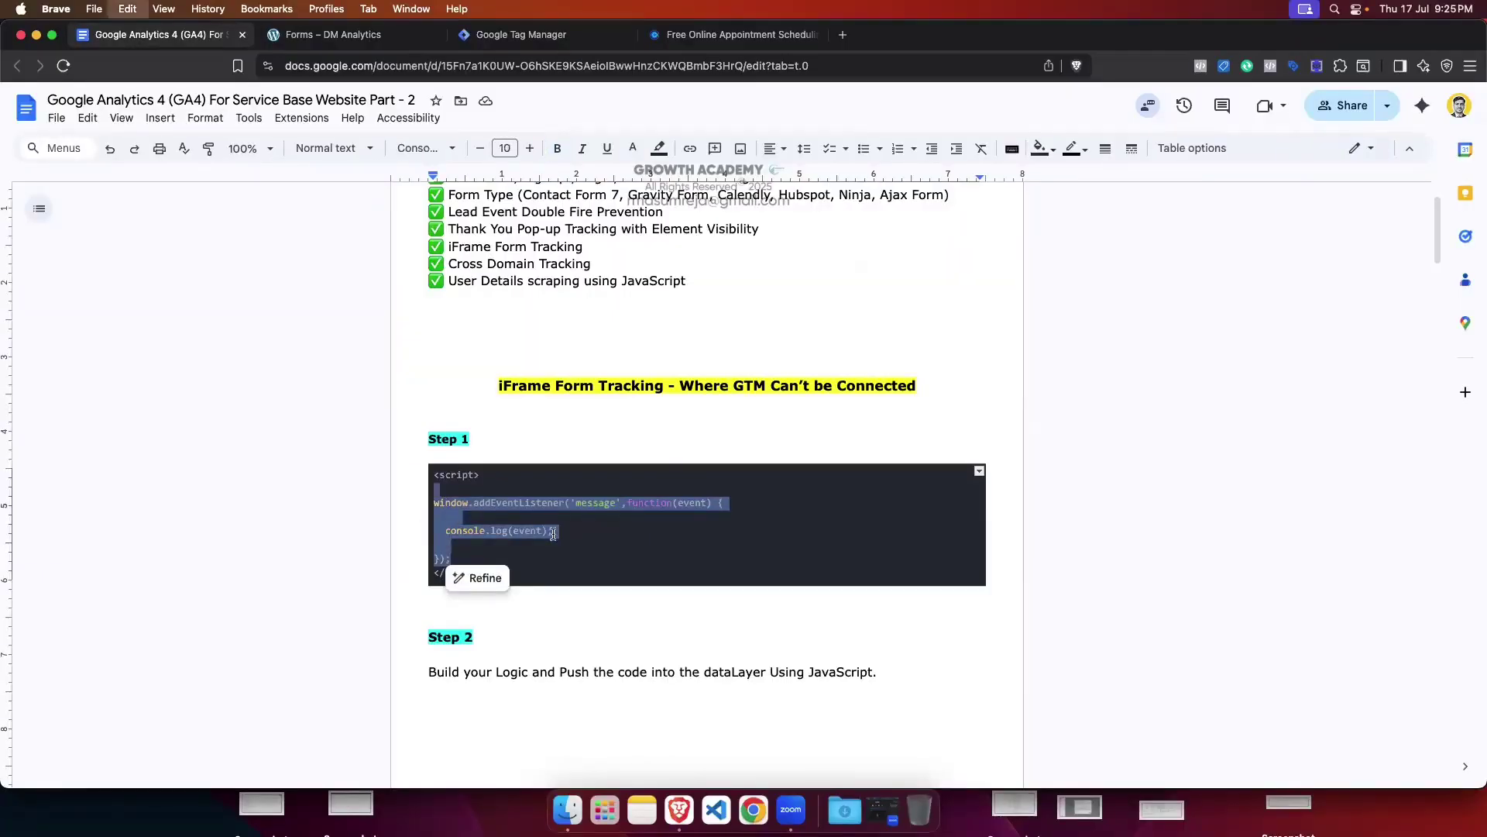
{"action": "left_click", "coordinate": [551, 43]}
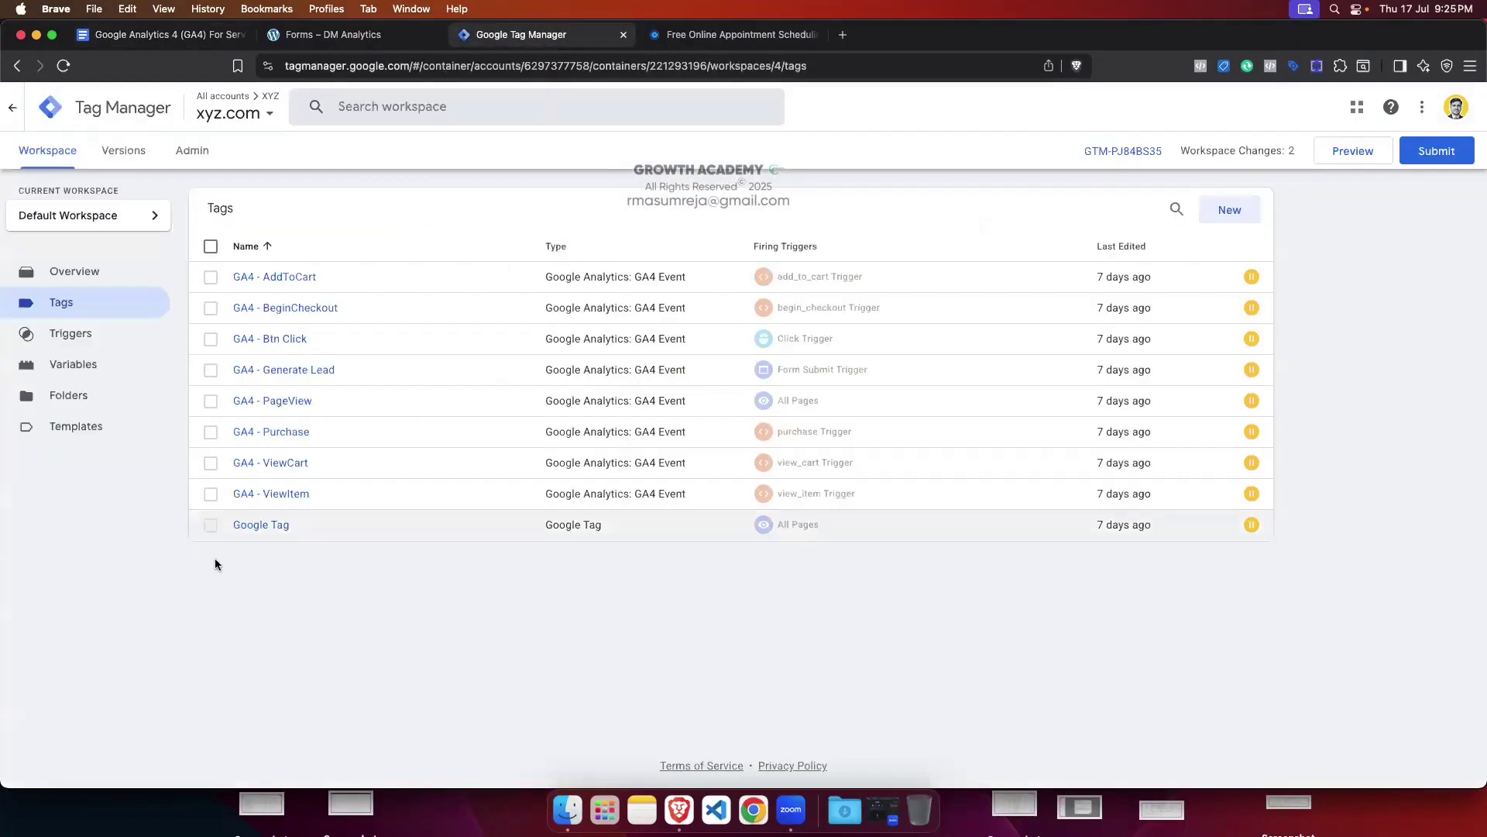
{"action": "left_click", "coordinate": [348, 34]}
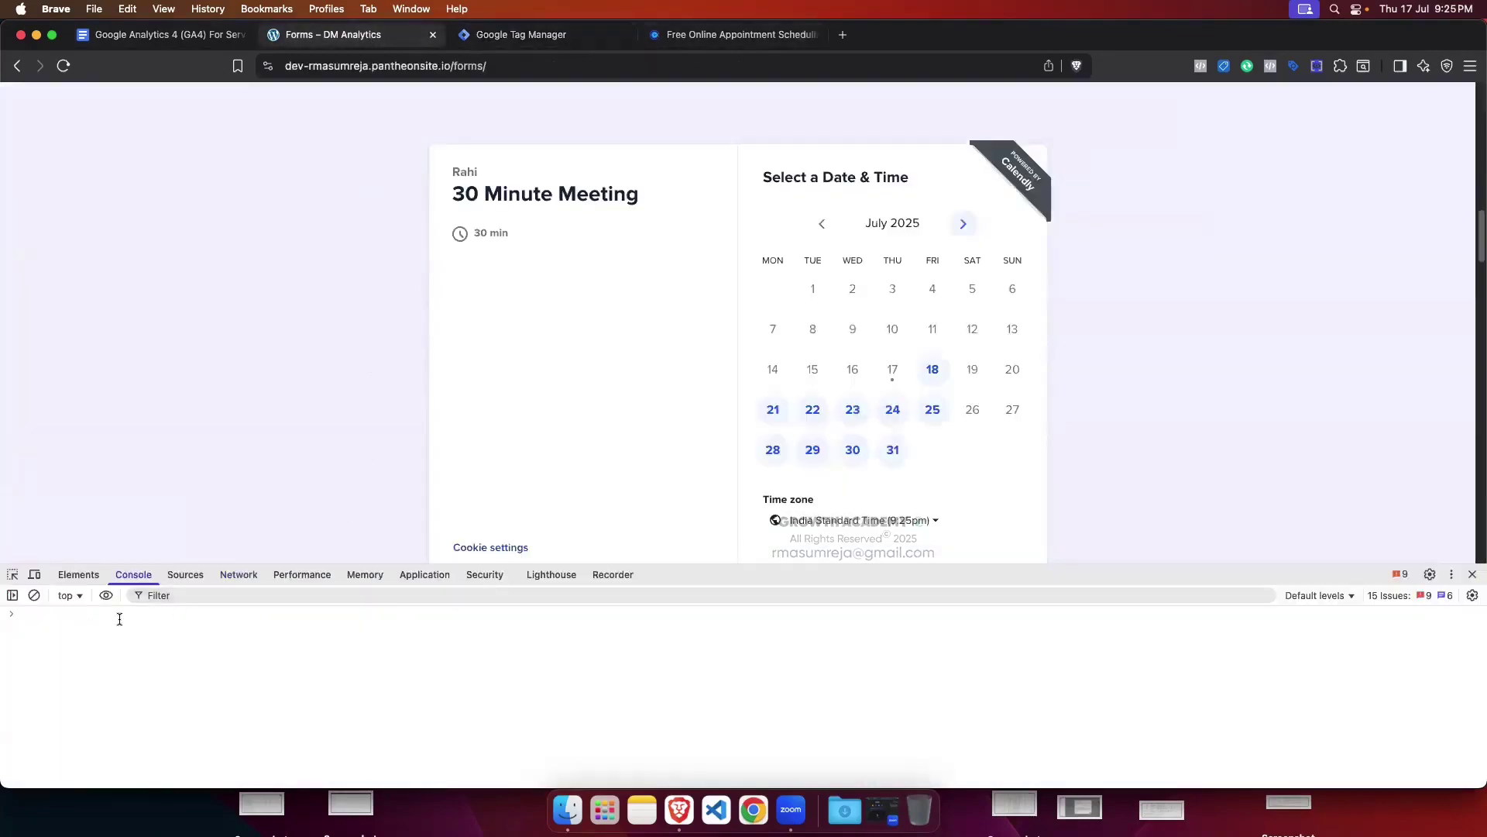
Step: Paste the window.addEventListener('message') snippet with console.log(event) into the console and run it
{"action": "left_click", "coordinate": [65, 615]}
{"action": "key", "text": "super+v"}
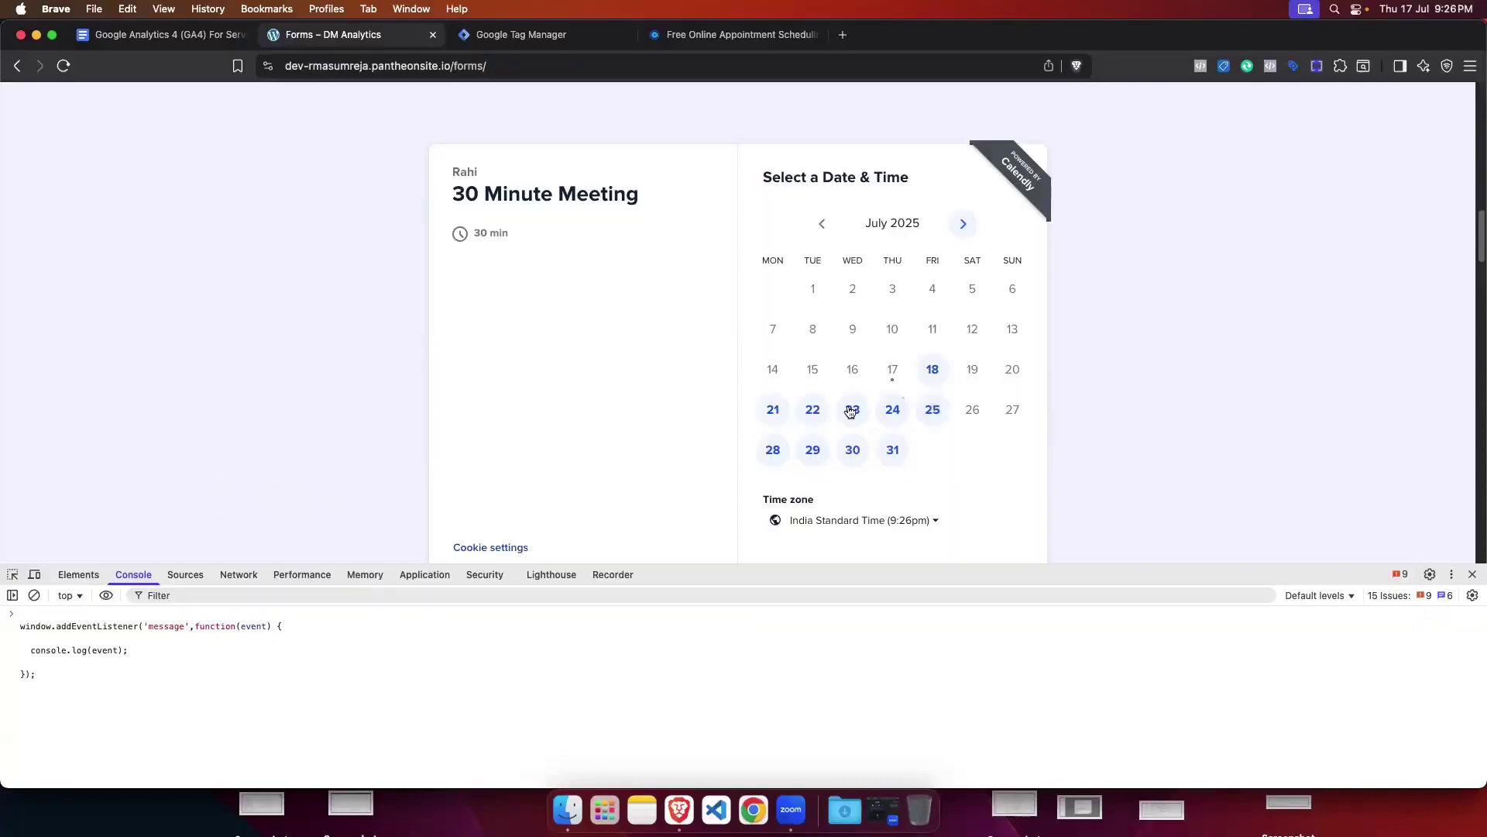
{"action": "triple_click", "coordinate": [35, 649]}
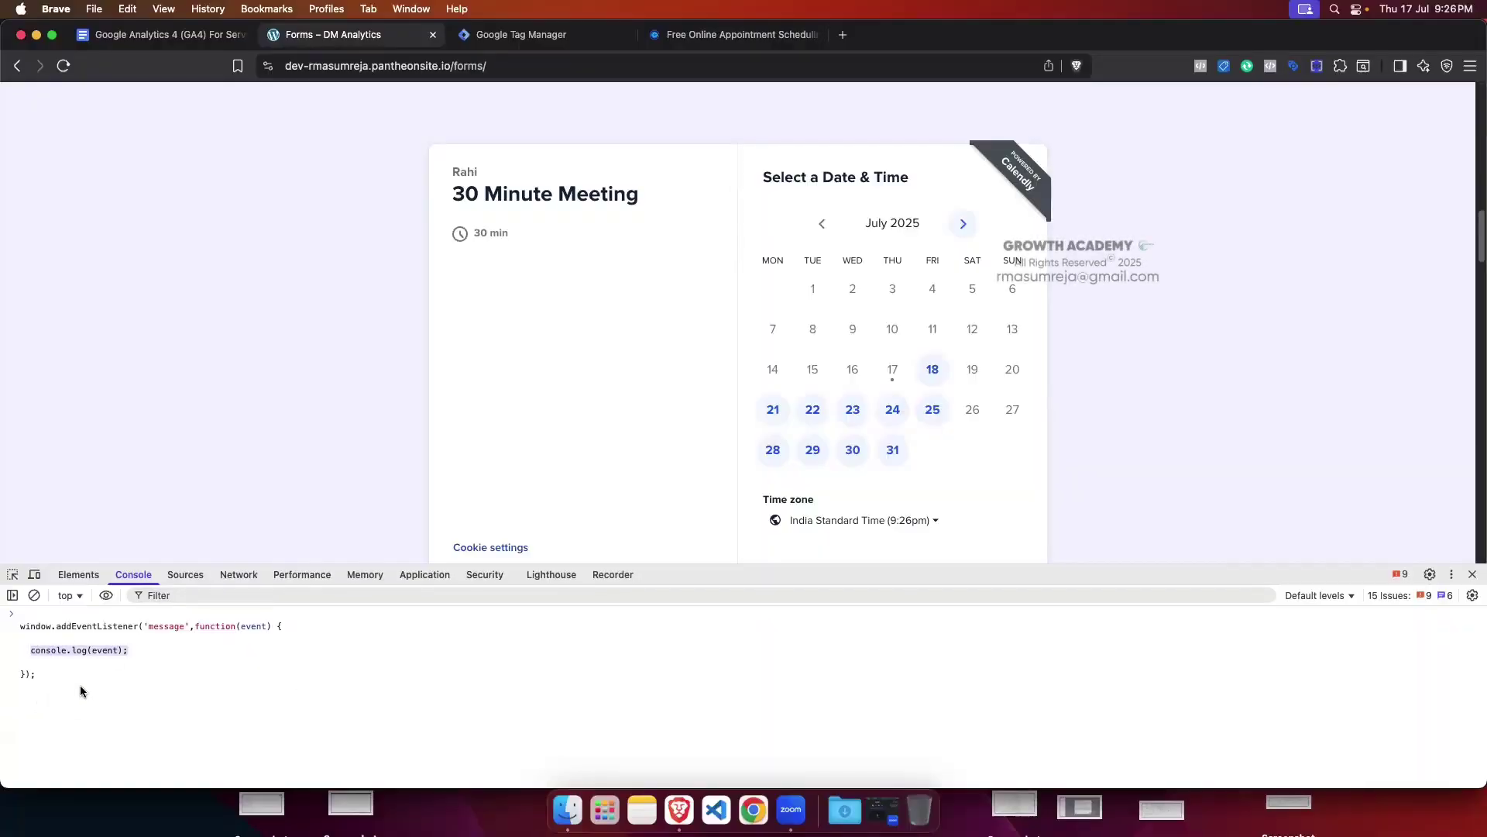
{"action": "left_click", "coordinate": [144, 664]}
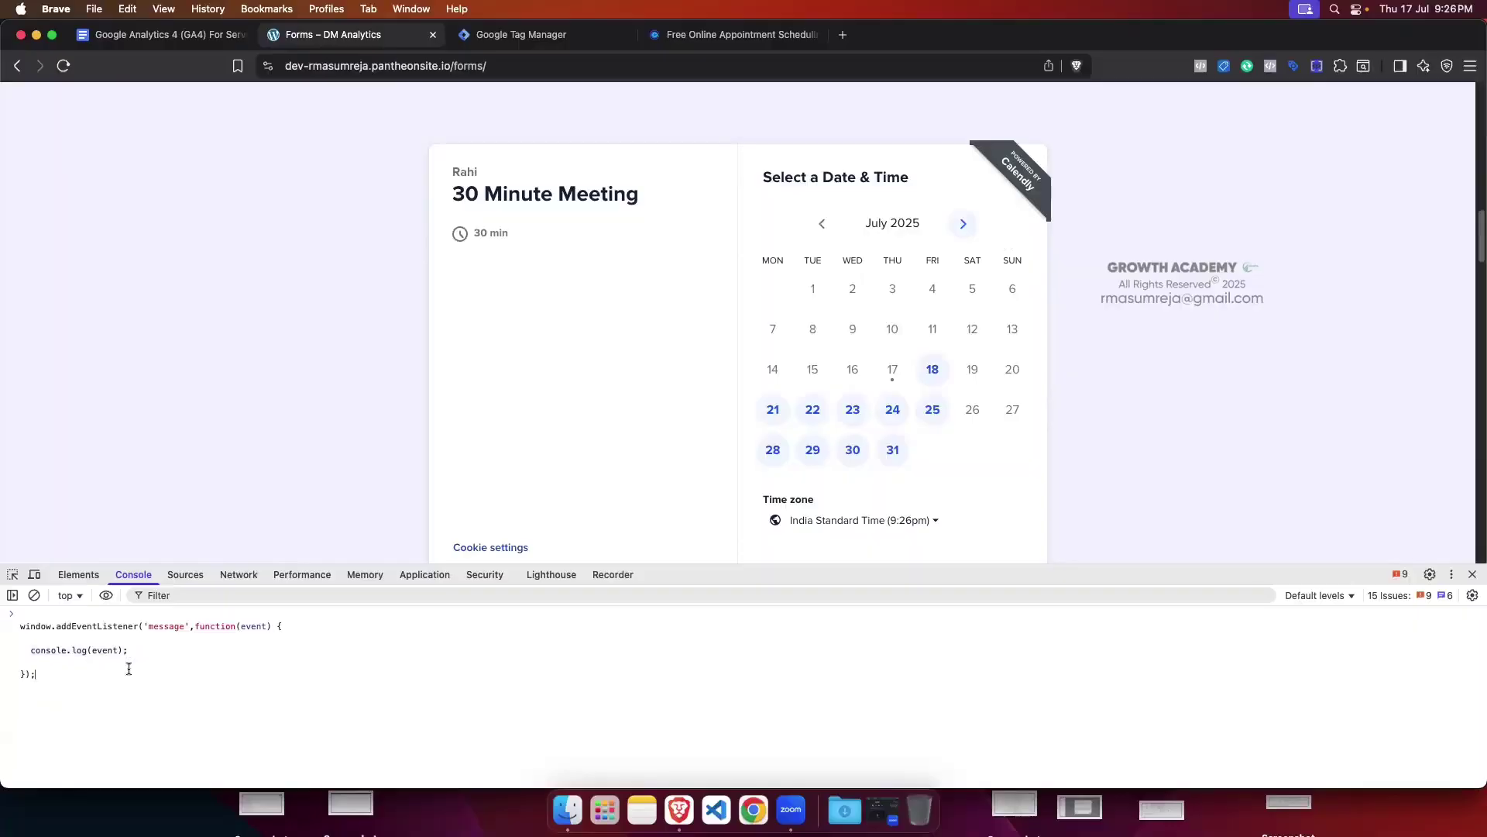
{"action": "key", "text": "Return"}
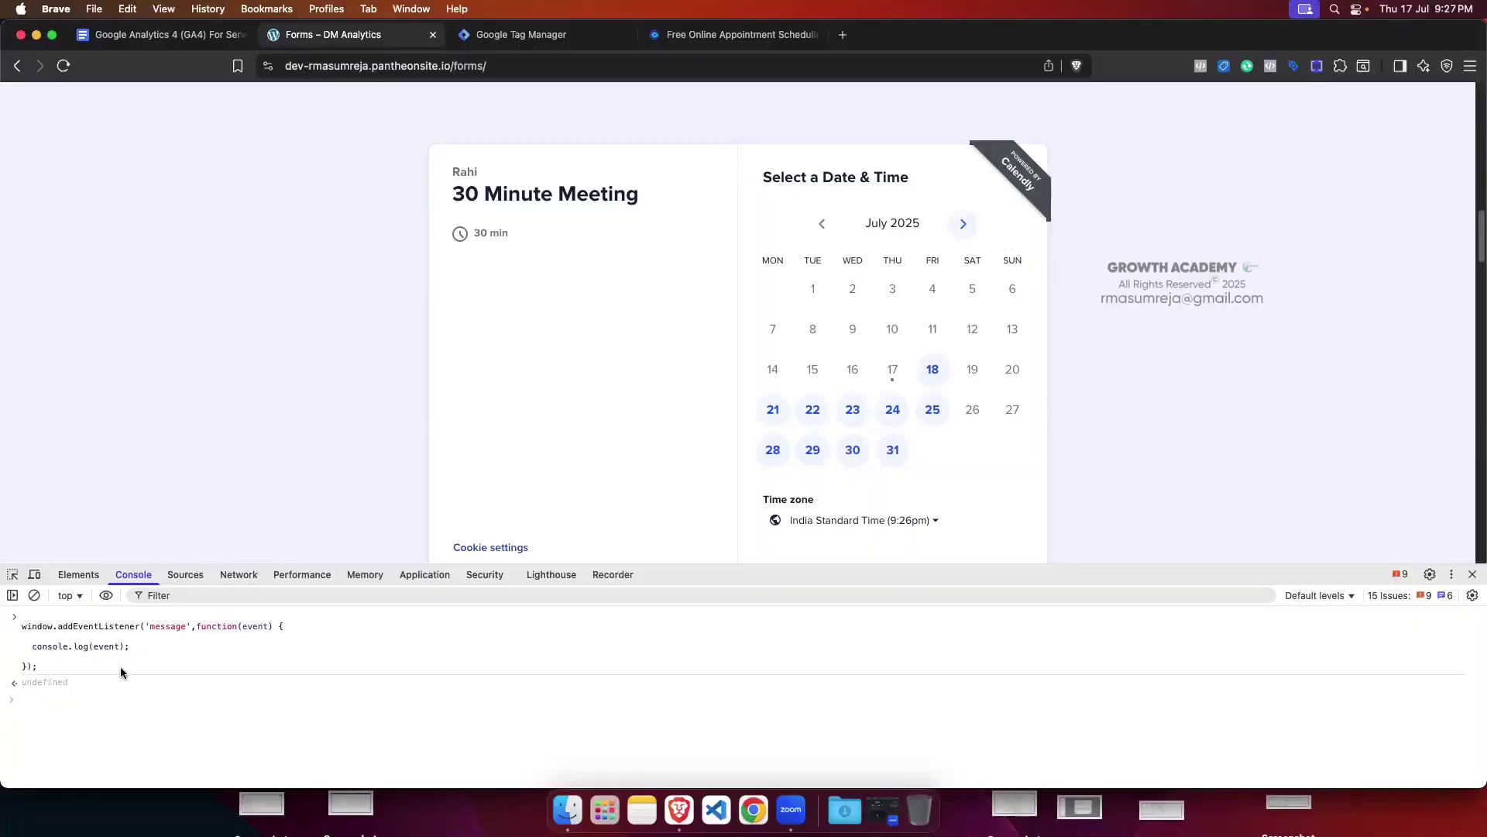
Step: Choose July 18 at 9:30am in the Calendly embed, continue to details, and enlarge the console
{"action": "scroll", "coordinate": [698, 408], "scroll_direction": "up", "scroll_amount": 1}
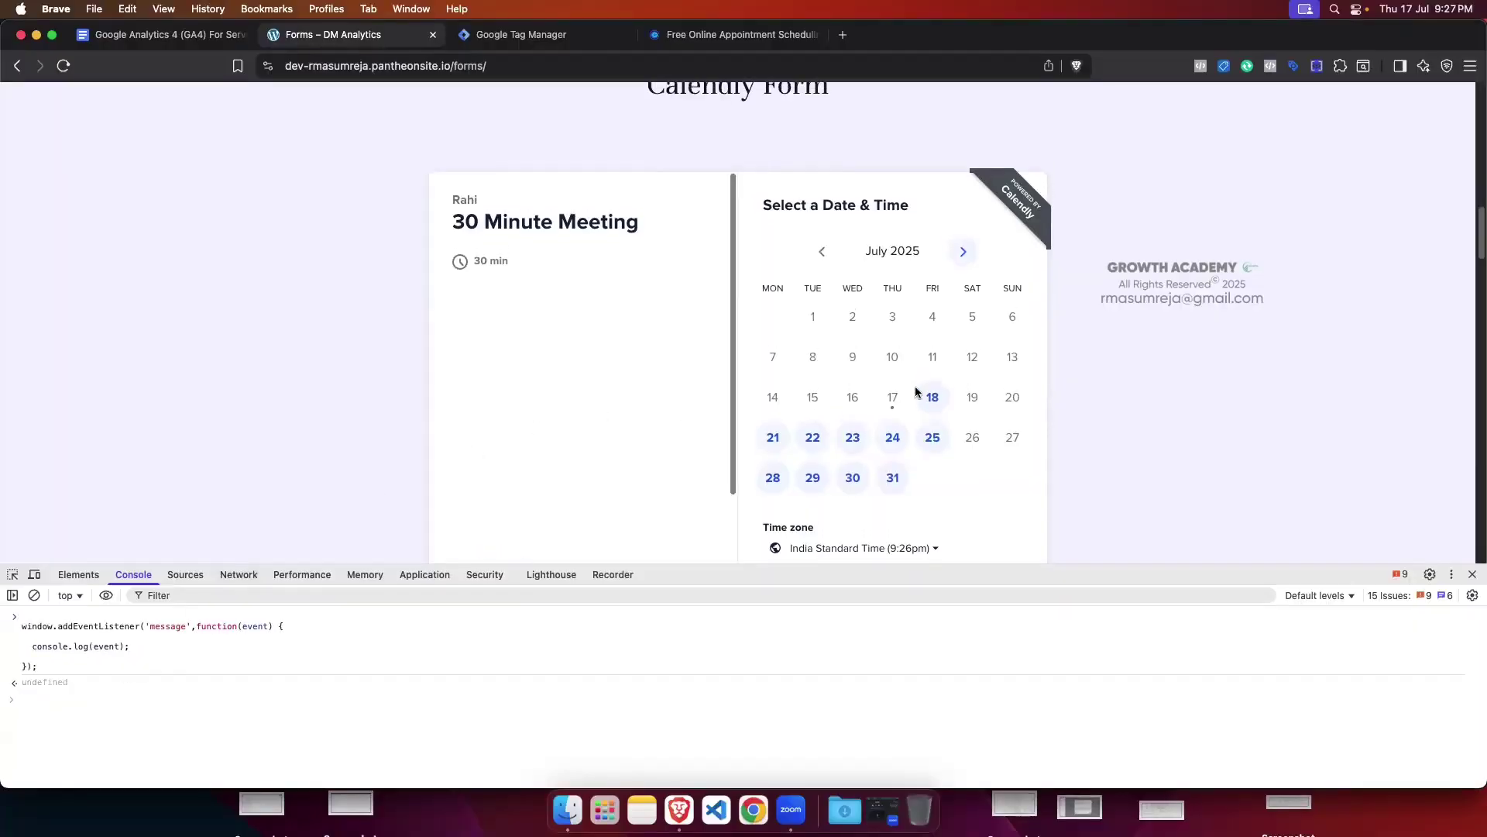
{"action": "scroll", "coordinate": [918, 392], "scroll_direction": "down", "scroll_amount": 1}
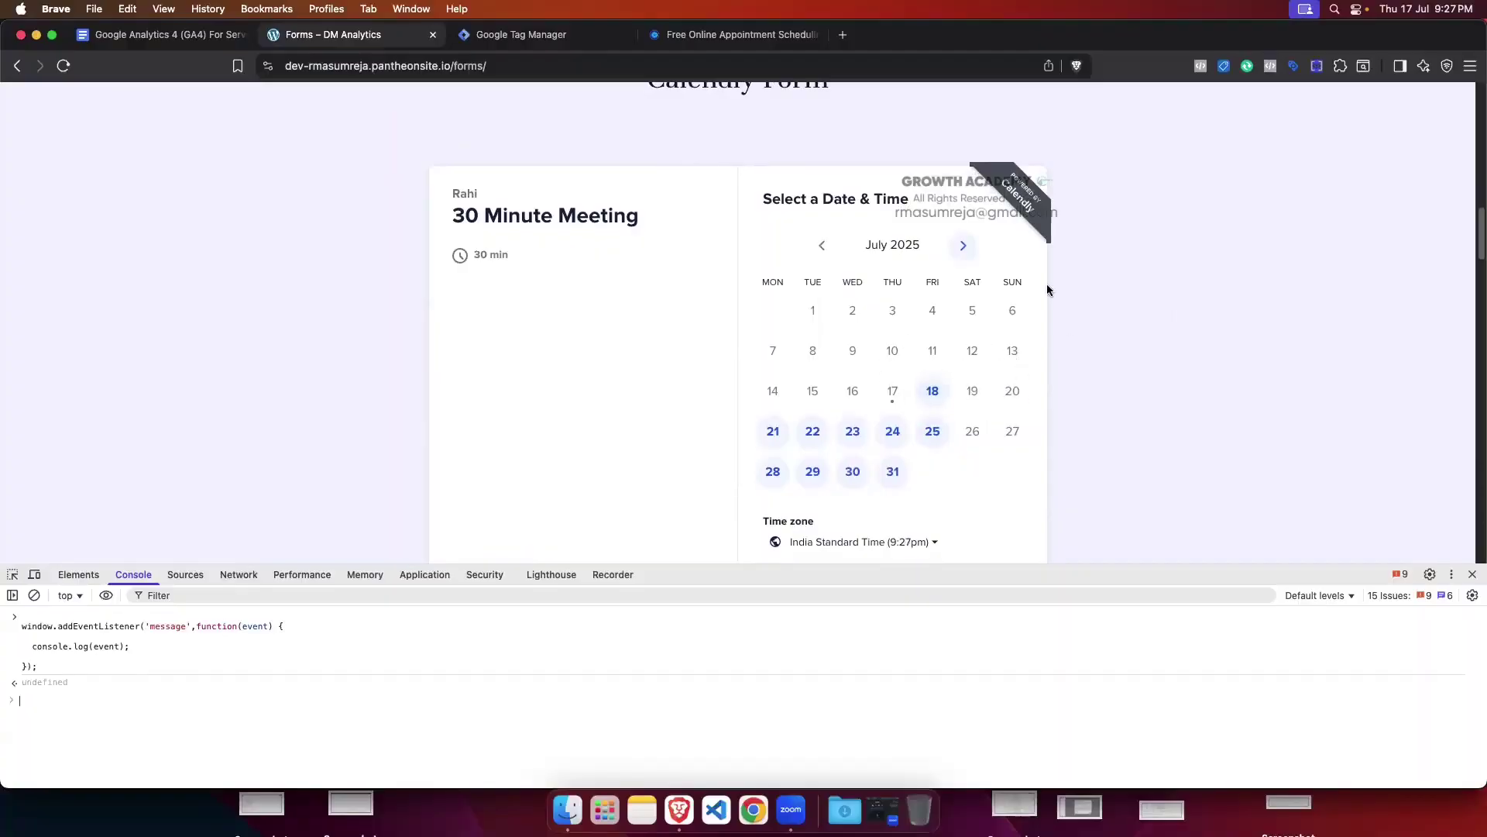
{"action": "scroll", "coordinate": [1034, 411], "scroll_direction": "down", "scroll_amount": 3}
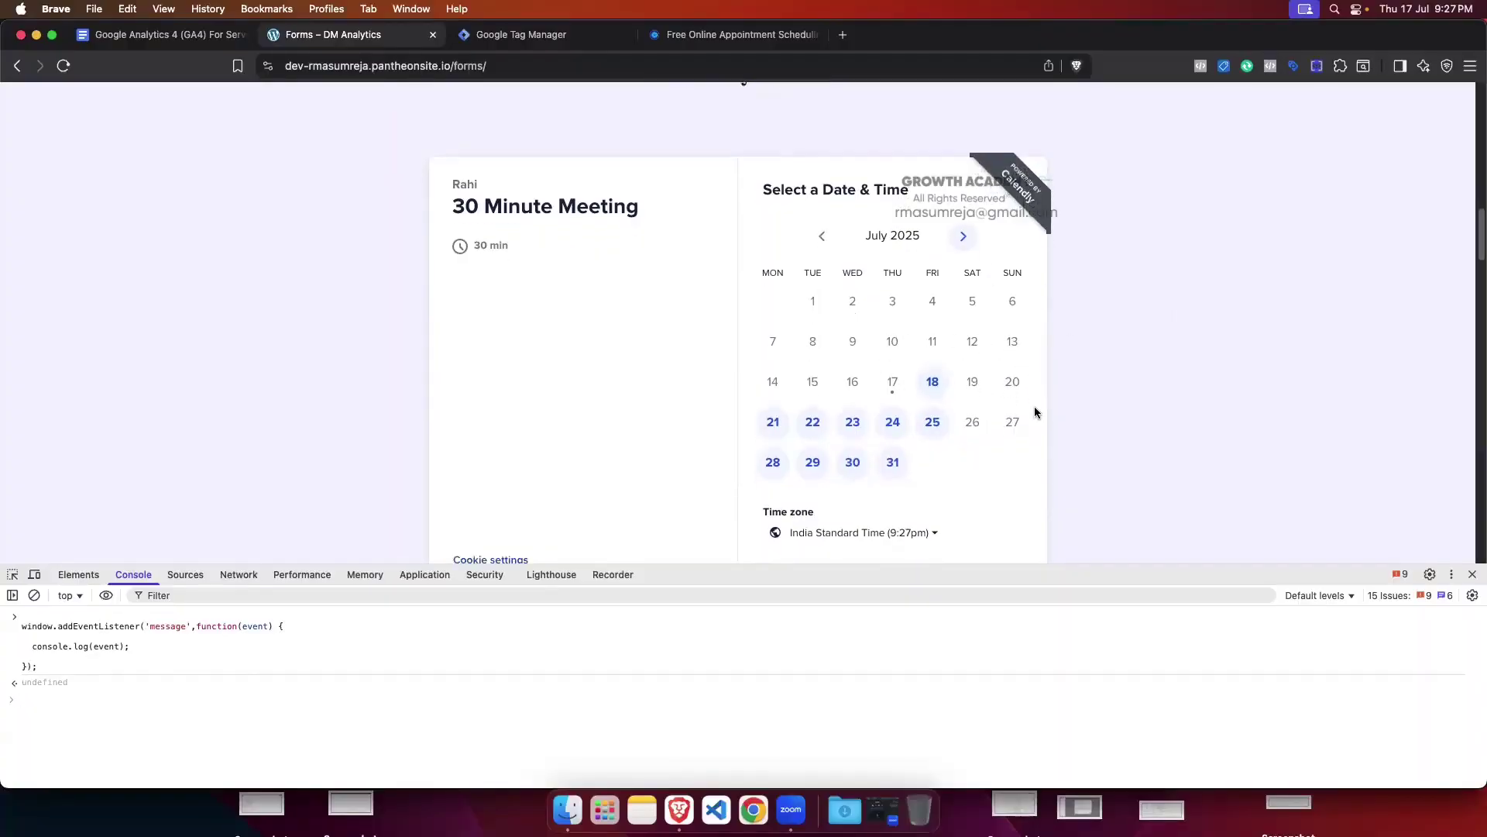
{"action": "scroll", "coordinate": [1034, 410], "scroll_direction": "up", "scroll_amount": 5}
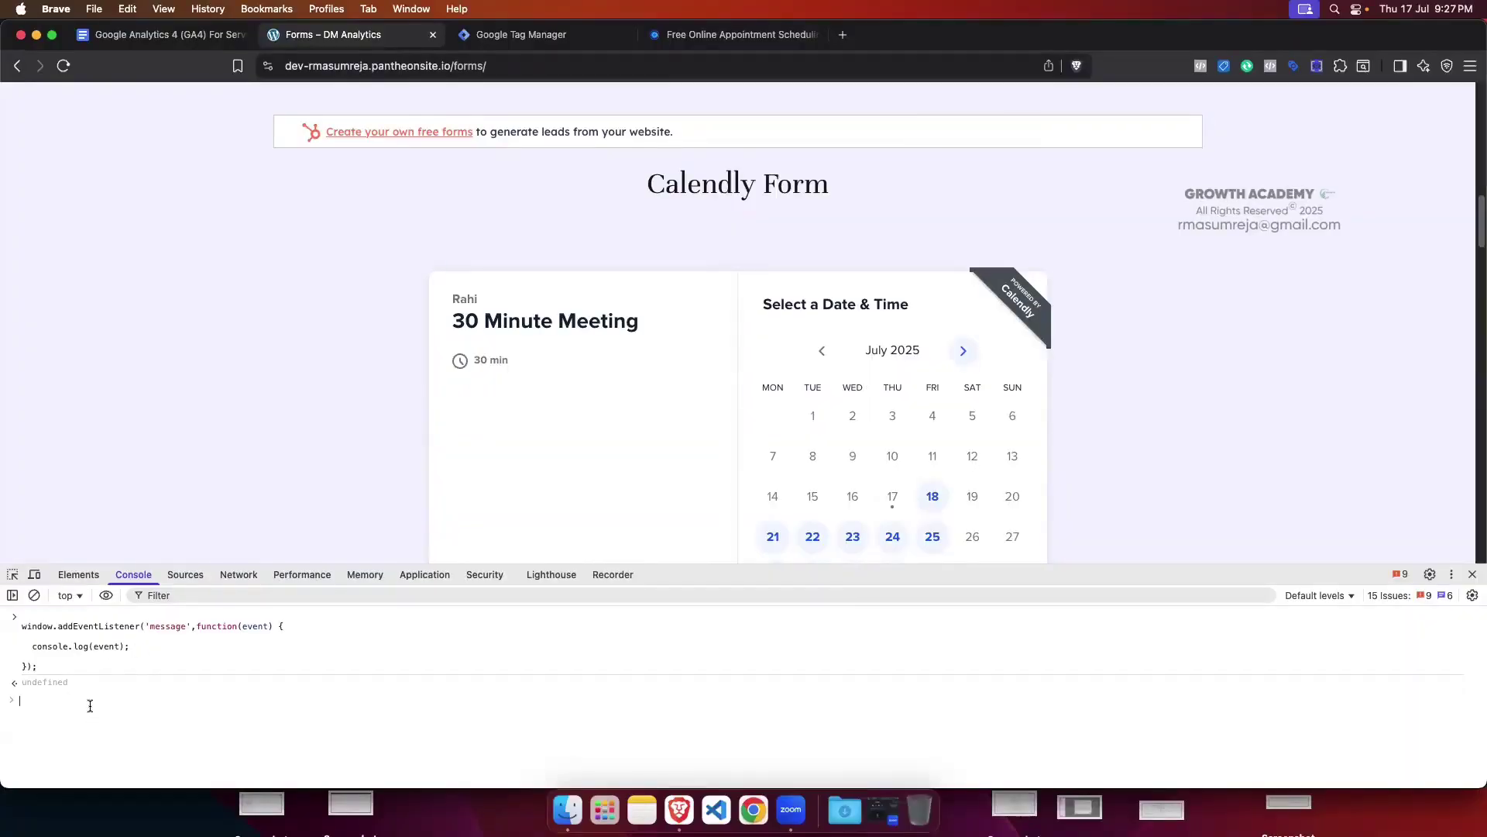
{"action": "scroll", "coordinate": [866, 396], "scroll_direction": "down", "scroll_amount": 2}
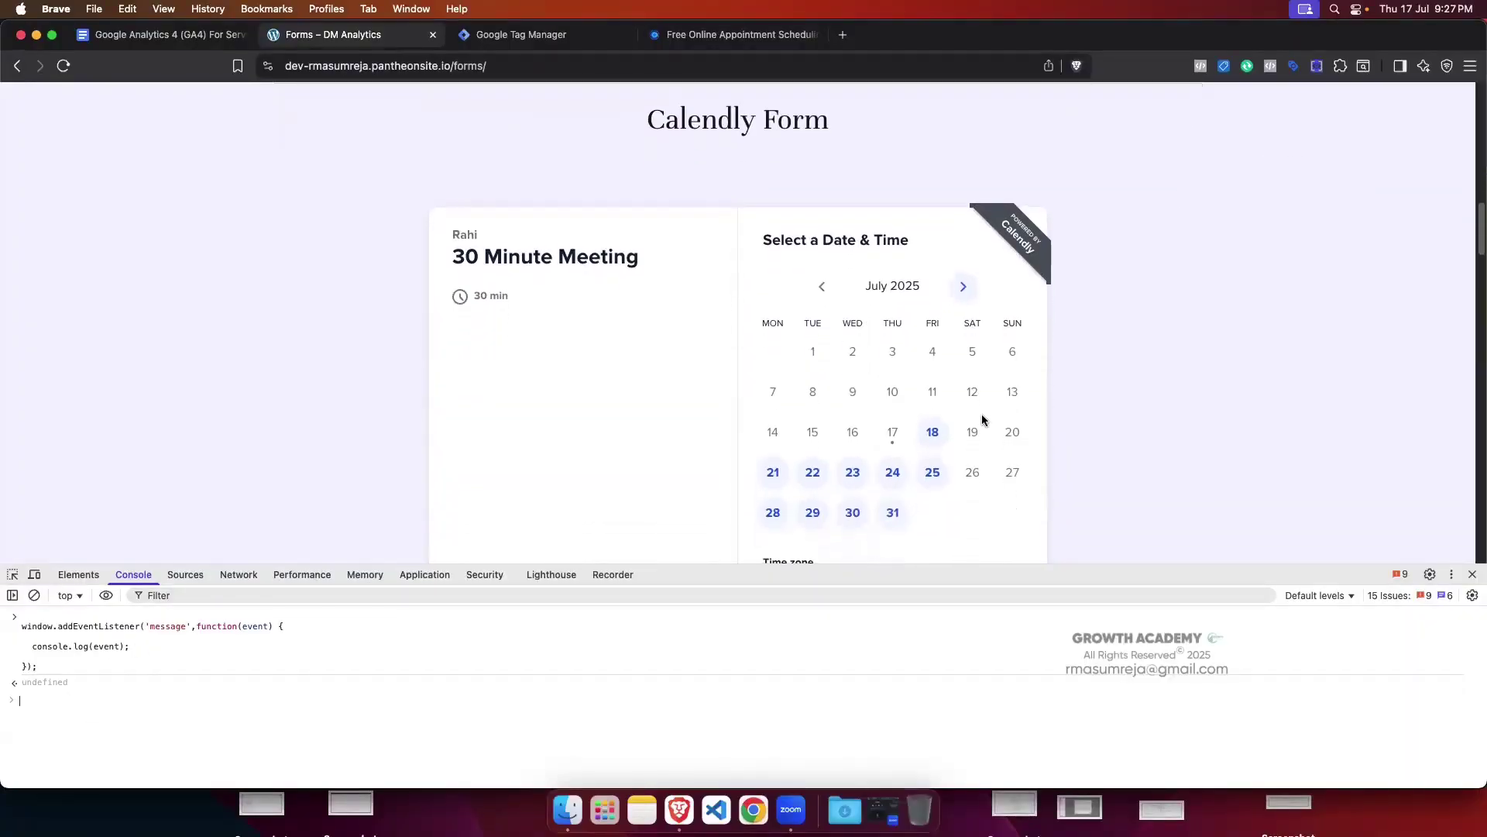
{"action": "left_click", "coordinate": [934, 446]}
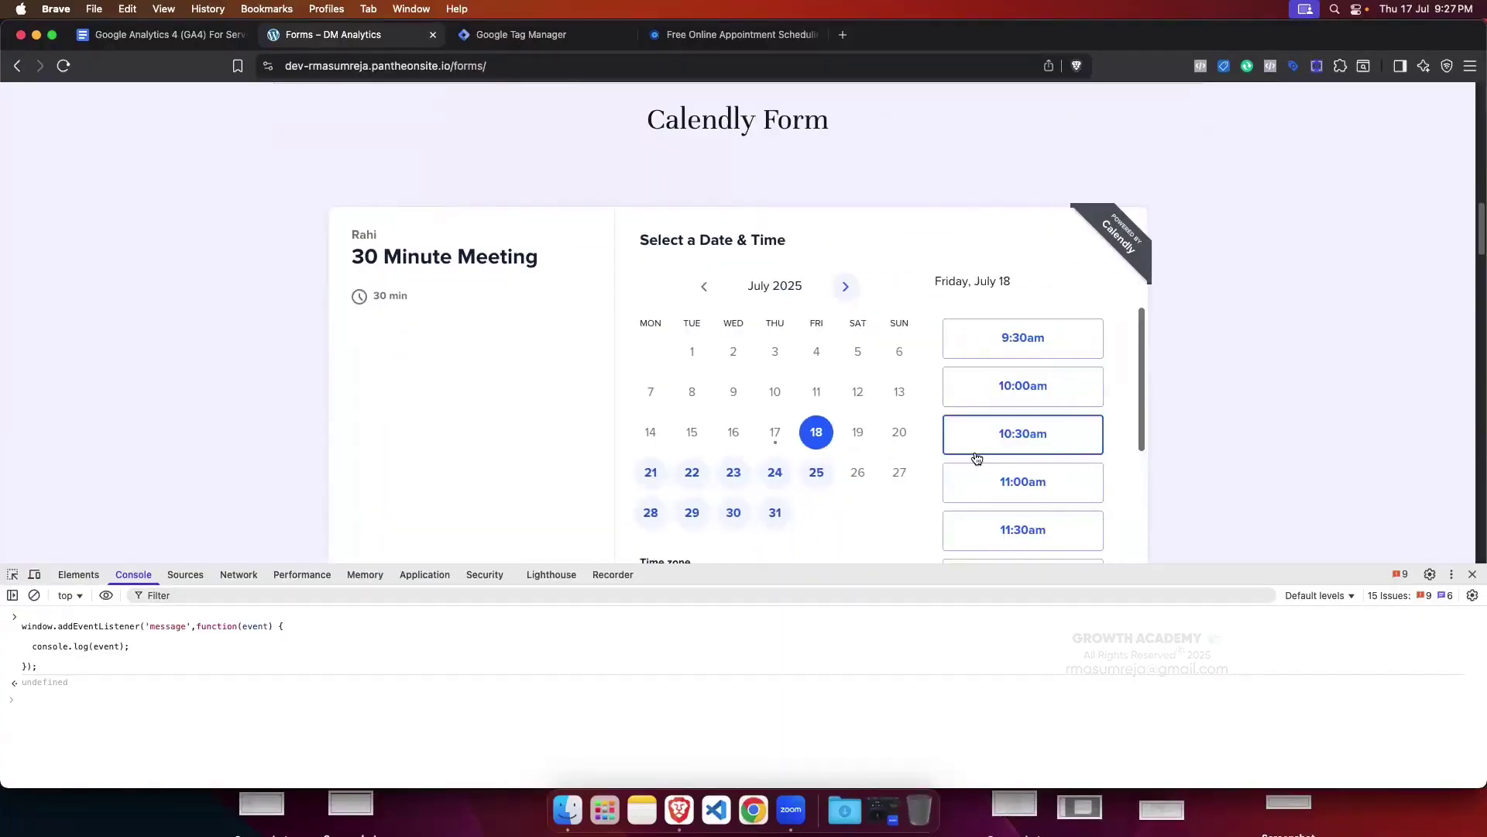
{"action": "left_click", "coordinate": [1036, 338]}
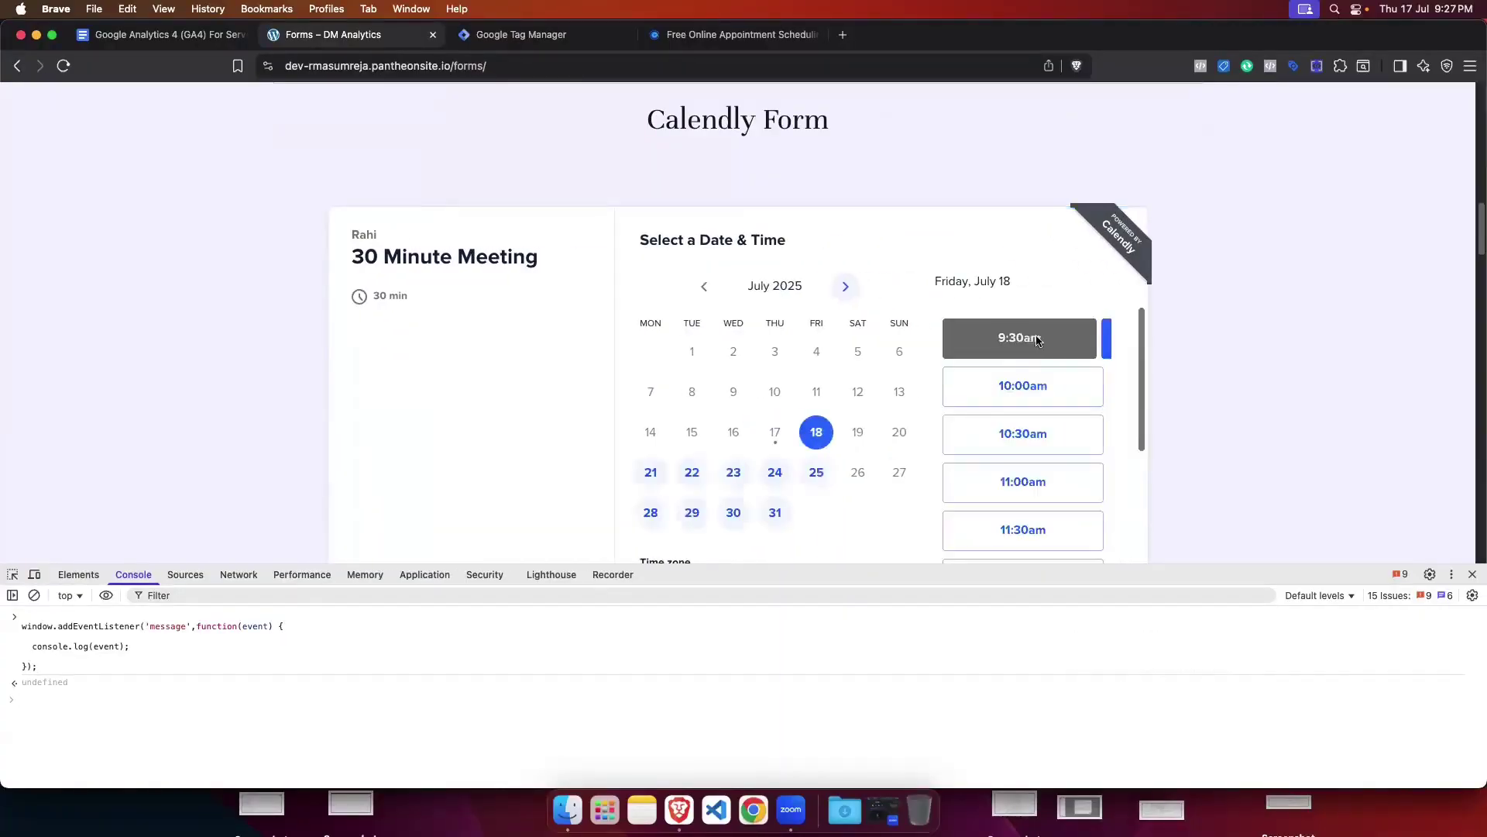
{"action": "left_click", "coordinate": [1063, 339]}
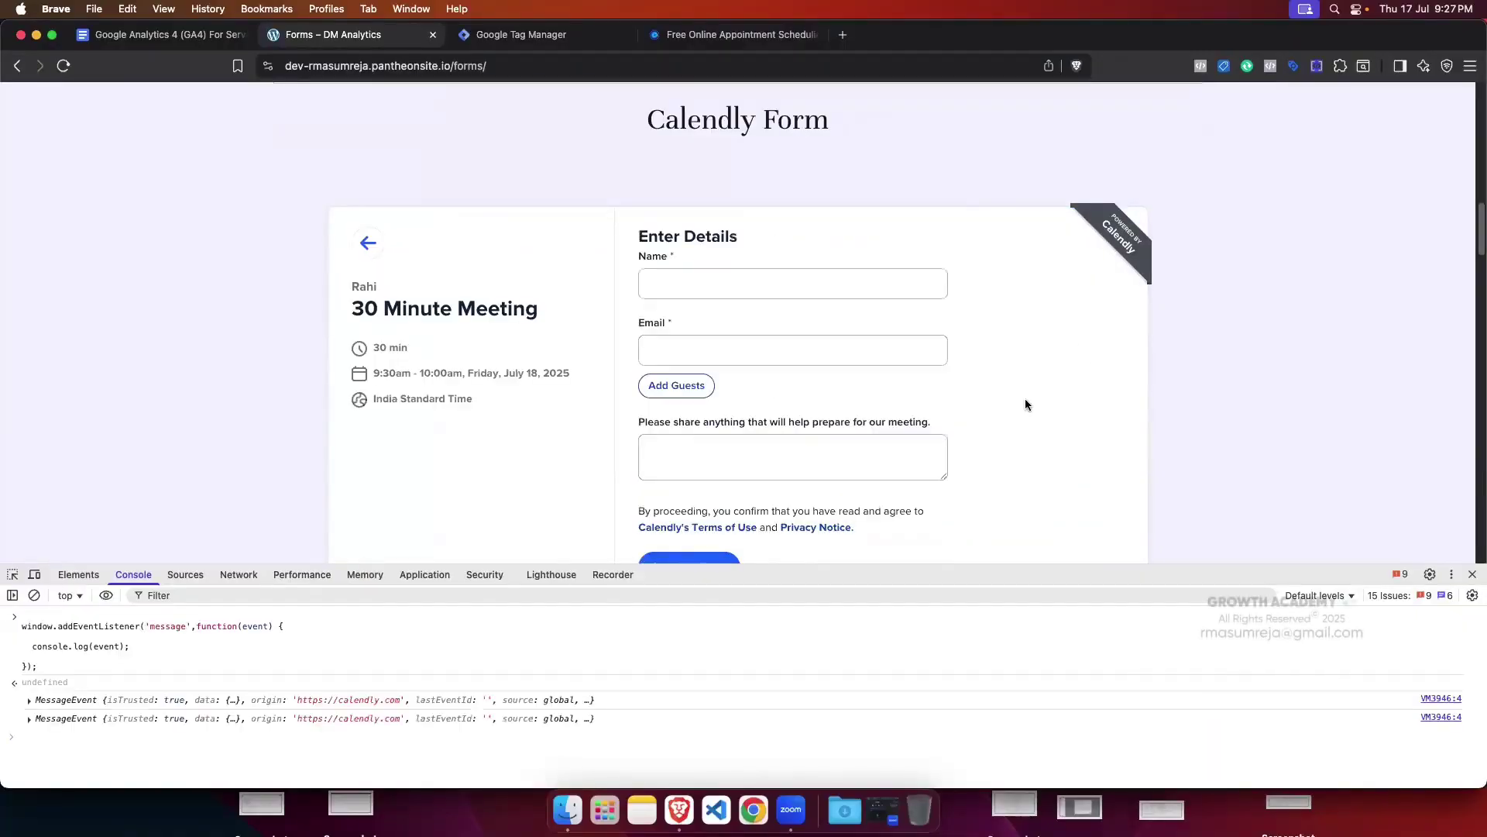
{"action": "left_click_drag", "start_coordinate": [914, 565], "coordinate": [920, 418]}
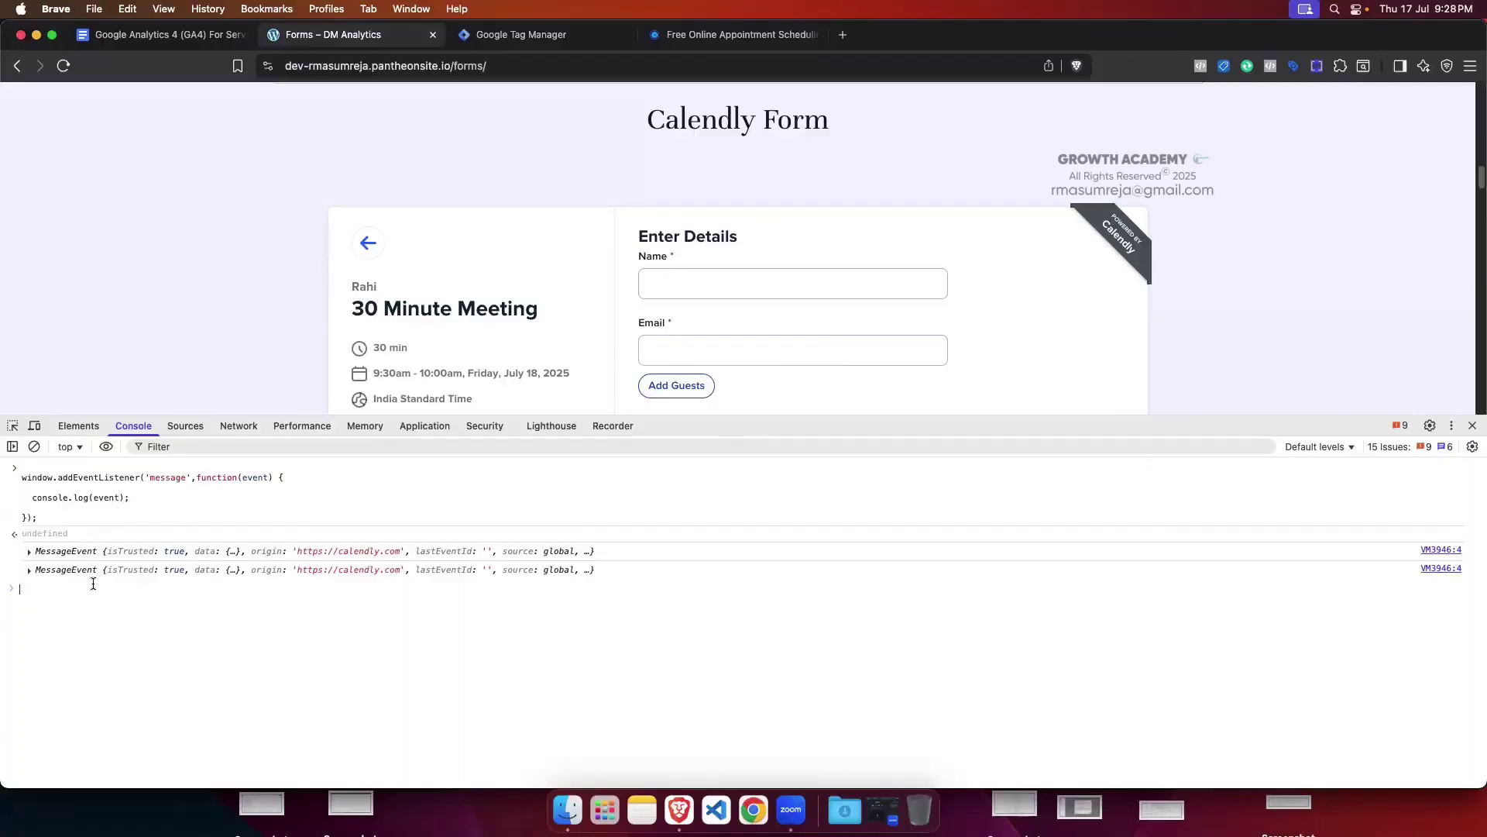
Step: Expand the first MessageEvent's data, revealing calendly.date_and_time_selected with an empty payload
{"action": "left_click", "coordinate": [30, 553]}
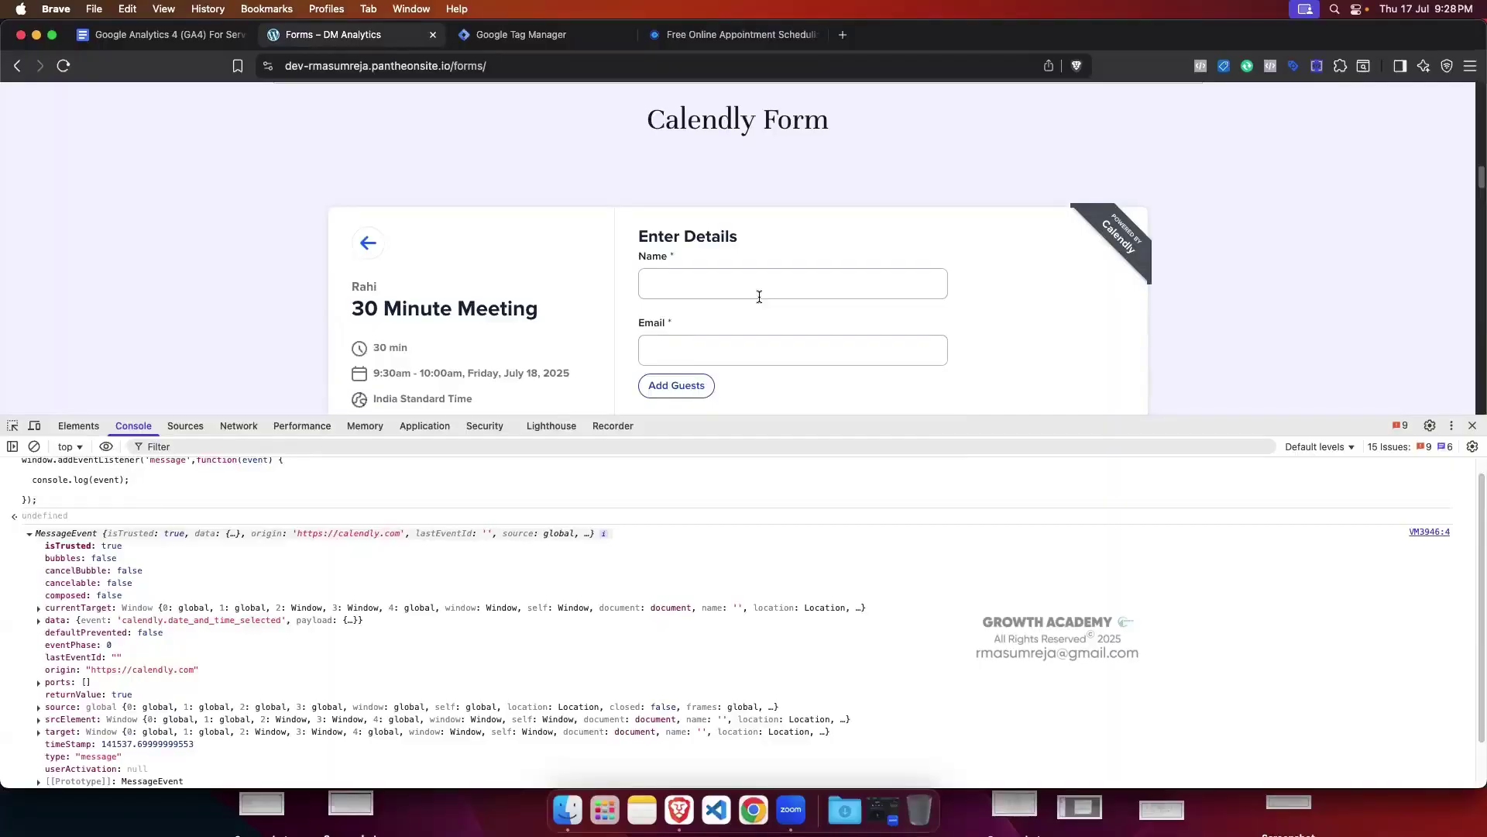
{"action": "left_click_drag", "start_coordinate": [781, 416], "coordinate": [784, 389]}
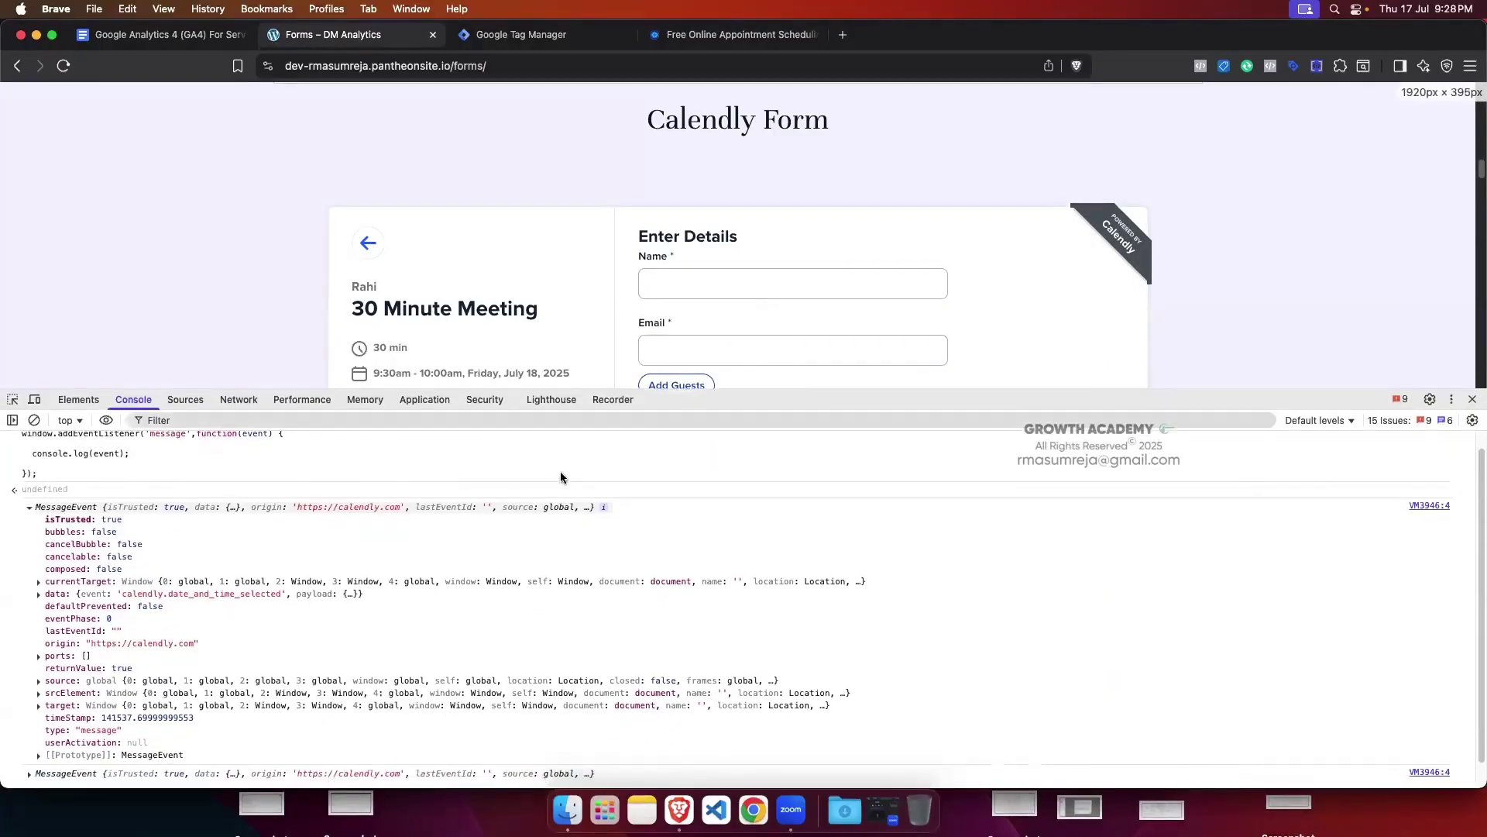
{"action": "left_click", "coordinate": [38, 595]}
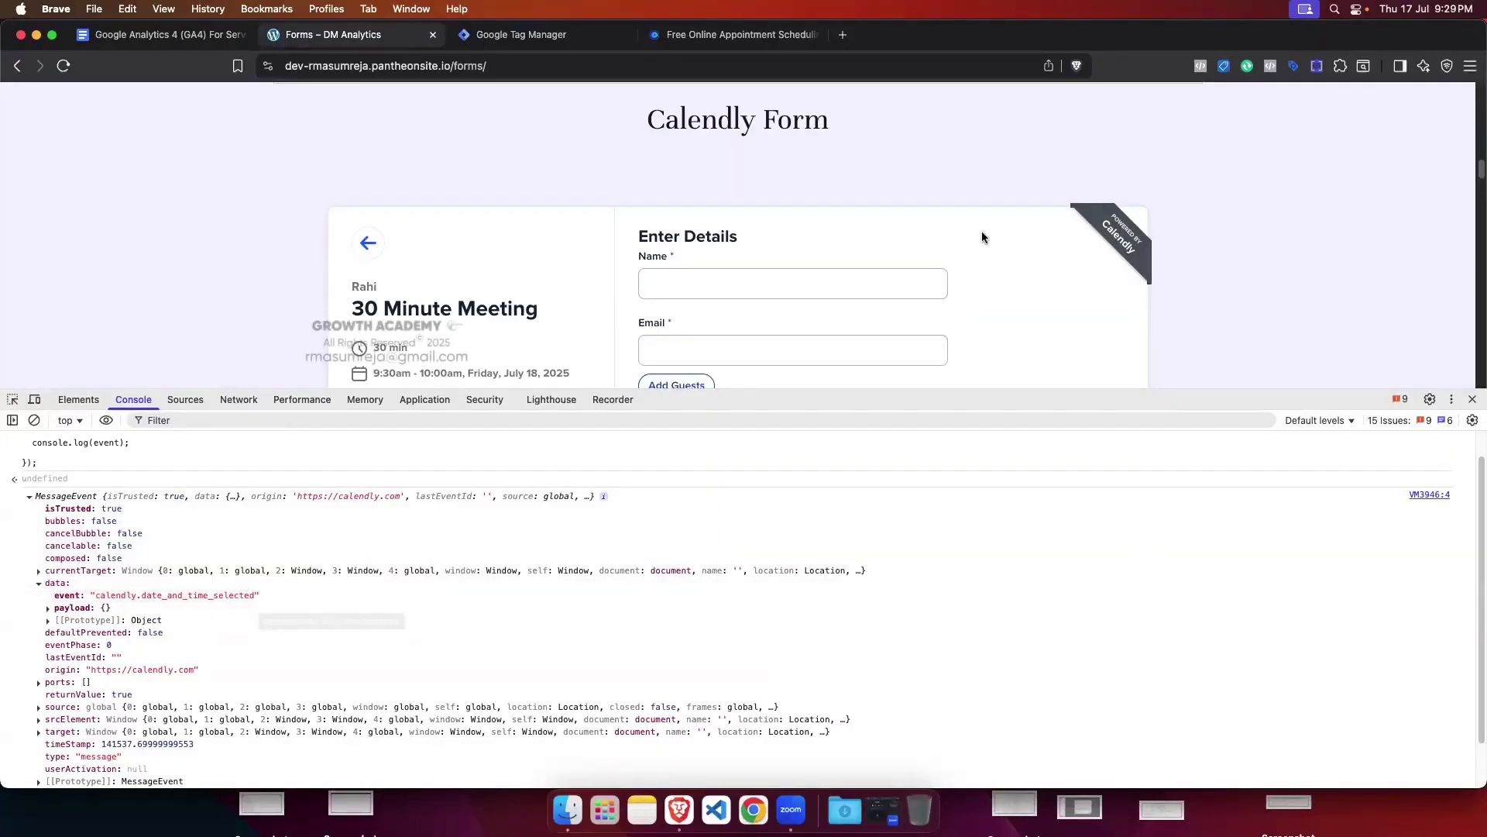
{"action": "scroll", "coordinate": [930, 217], "scroll_direction": "down", "scroll_amount": 1}
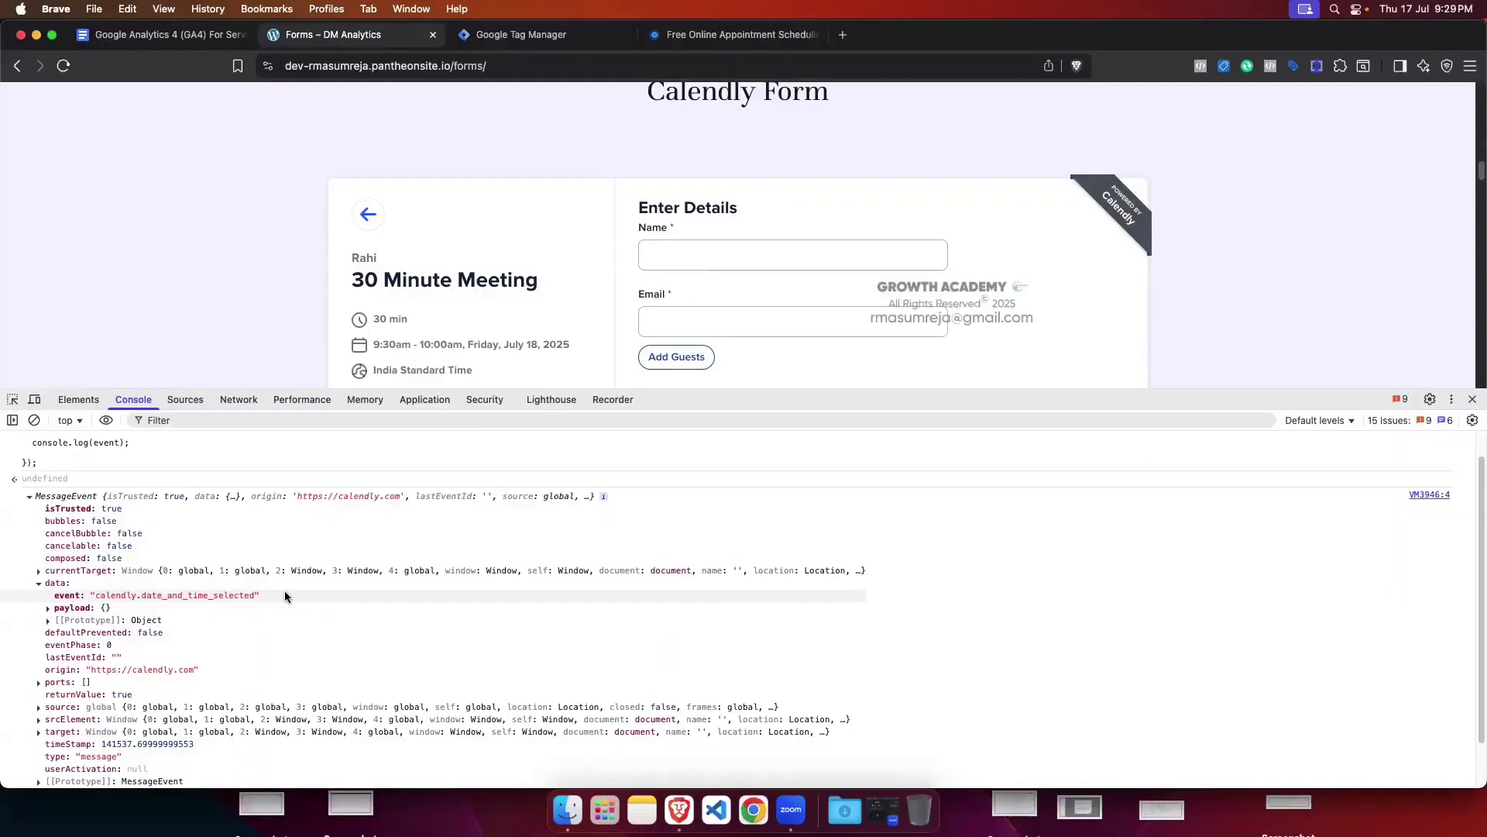
Step: Check the first event's empty payload, then collapse the first MessageEvent
{"action": "left_click", "coordinate": [49, 608]}
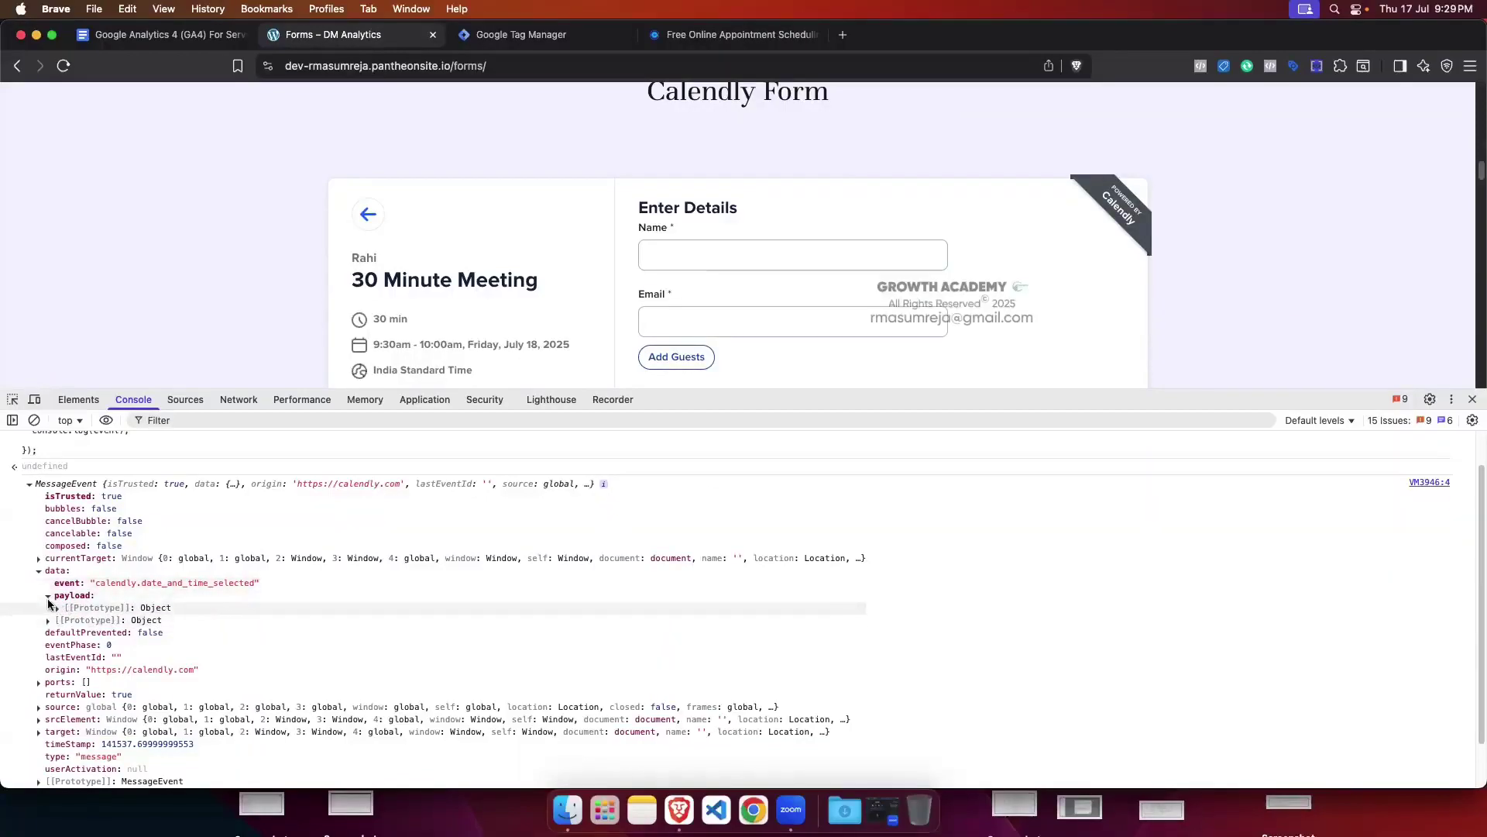
{"action": "left_click", "coordinate": [47, 595]}
{"action": "left_click", "coordinate": [39, 570]}
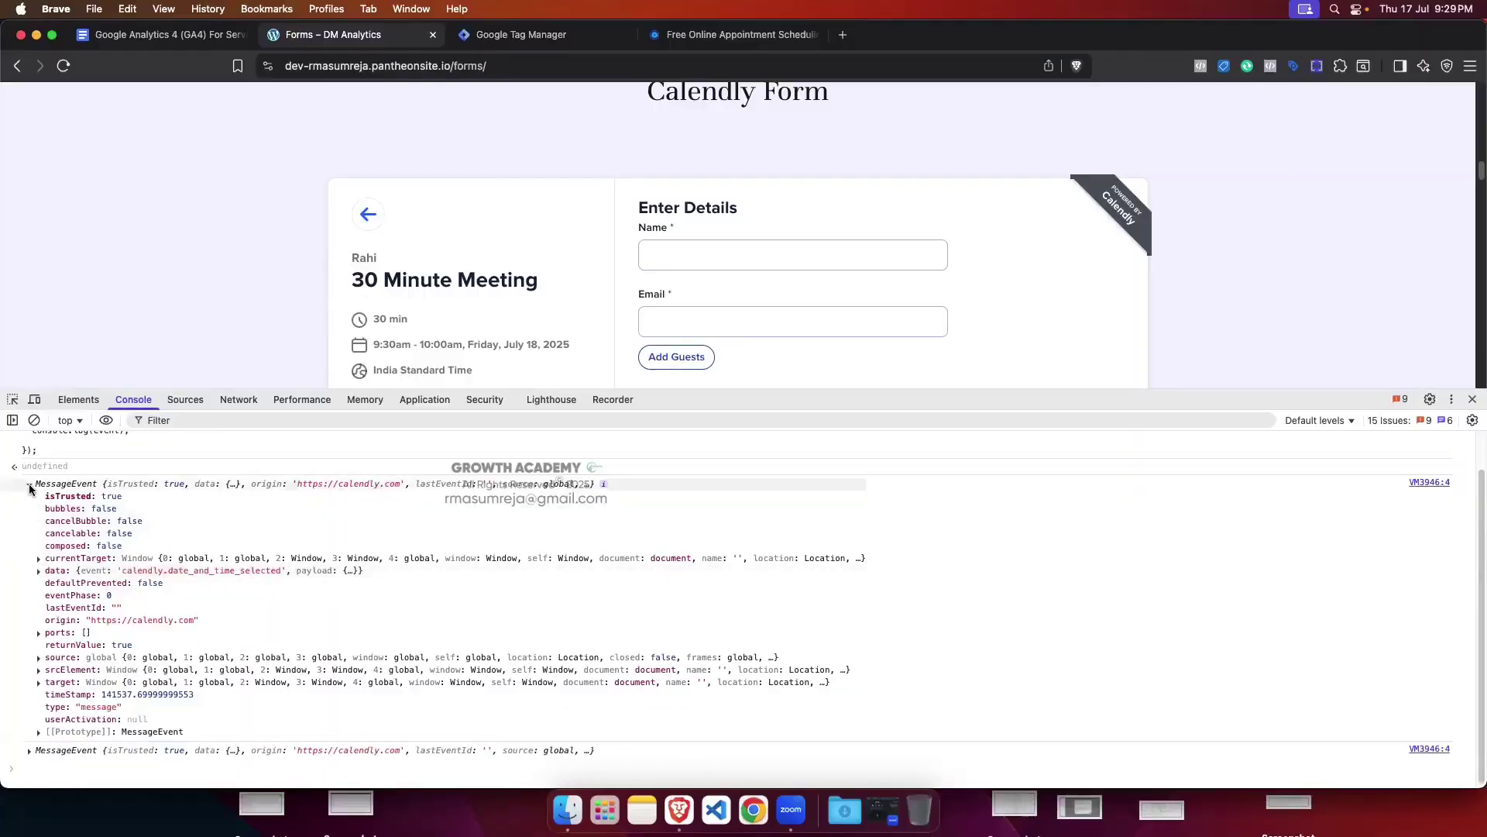
{"action": "left_click", "coordinate": [29, 484]}
Step: Inspect the second MessageEvent's data as calendly.page_height with 648px height, then collapse both events
{"action": "left_click", "coordinate": [28, 543]}
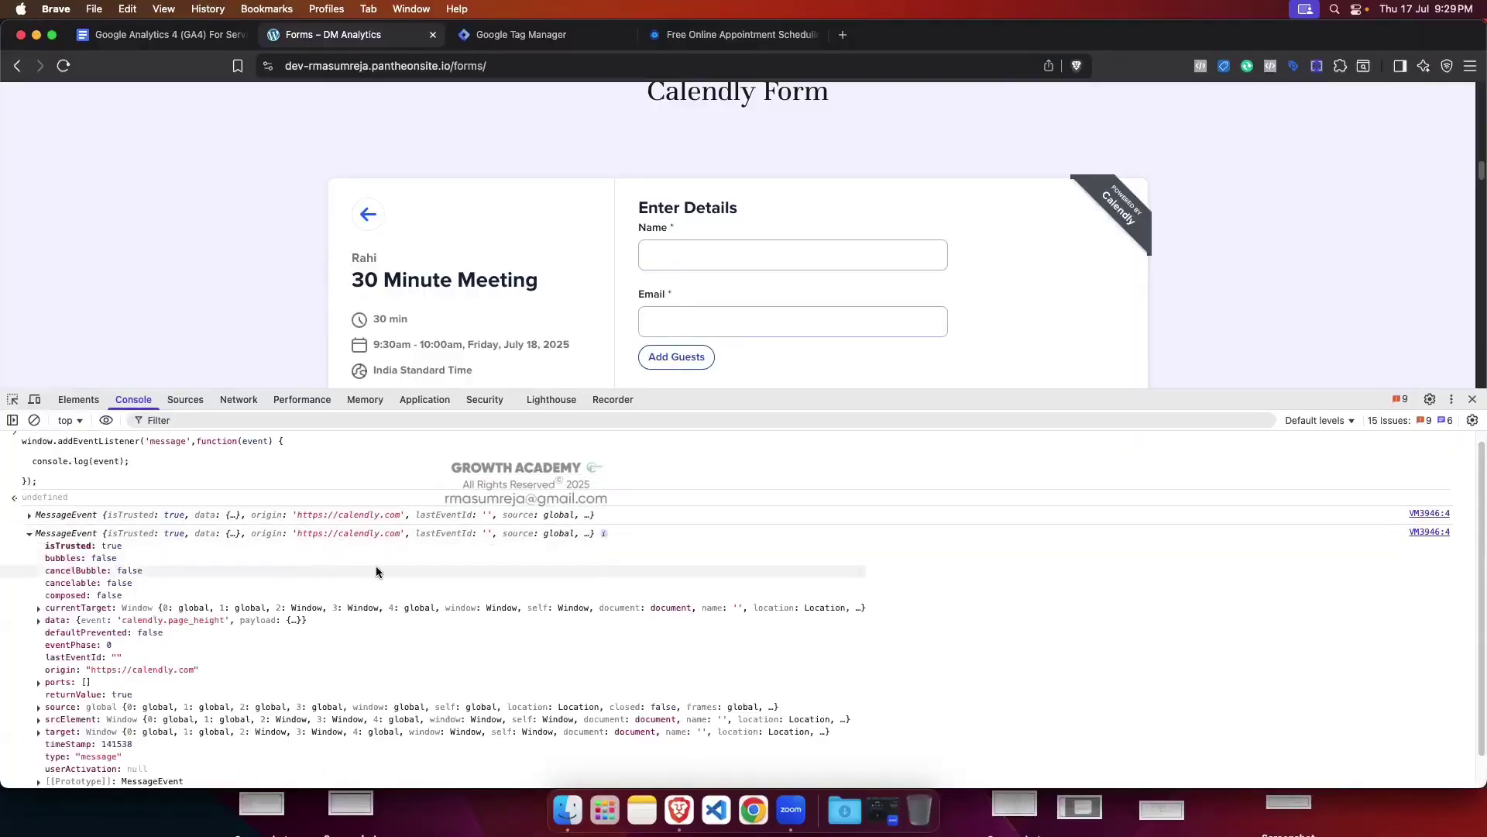
{"action": "scroll", "coordinate": [378, 570], "scroll_direction": "down", "scroll_amount": 1}
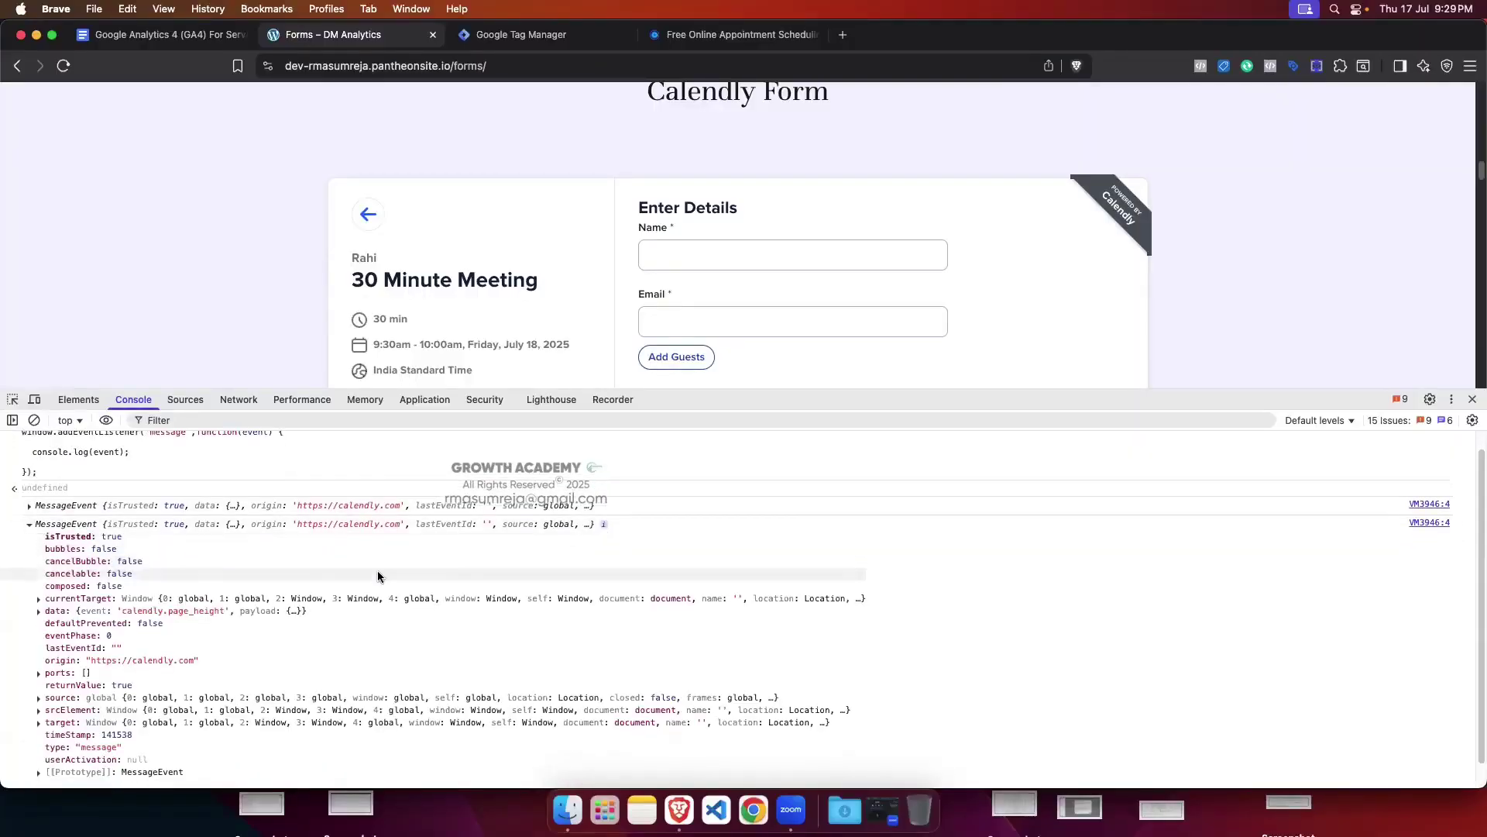
{"action": "left_click", "coordinate": [38, 610]}
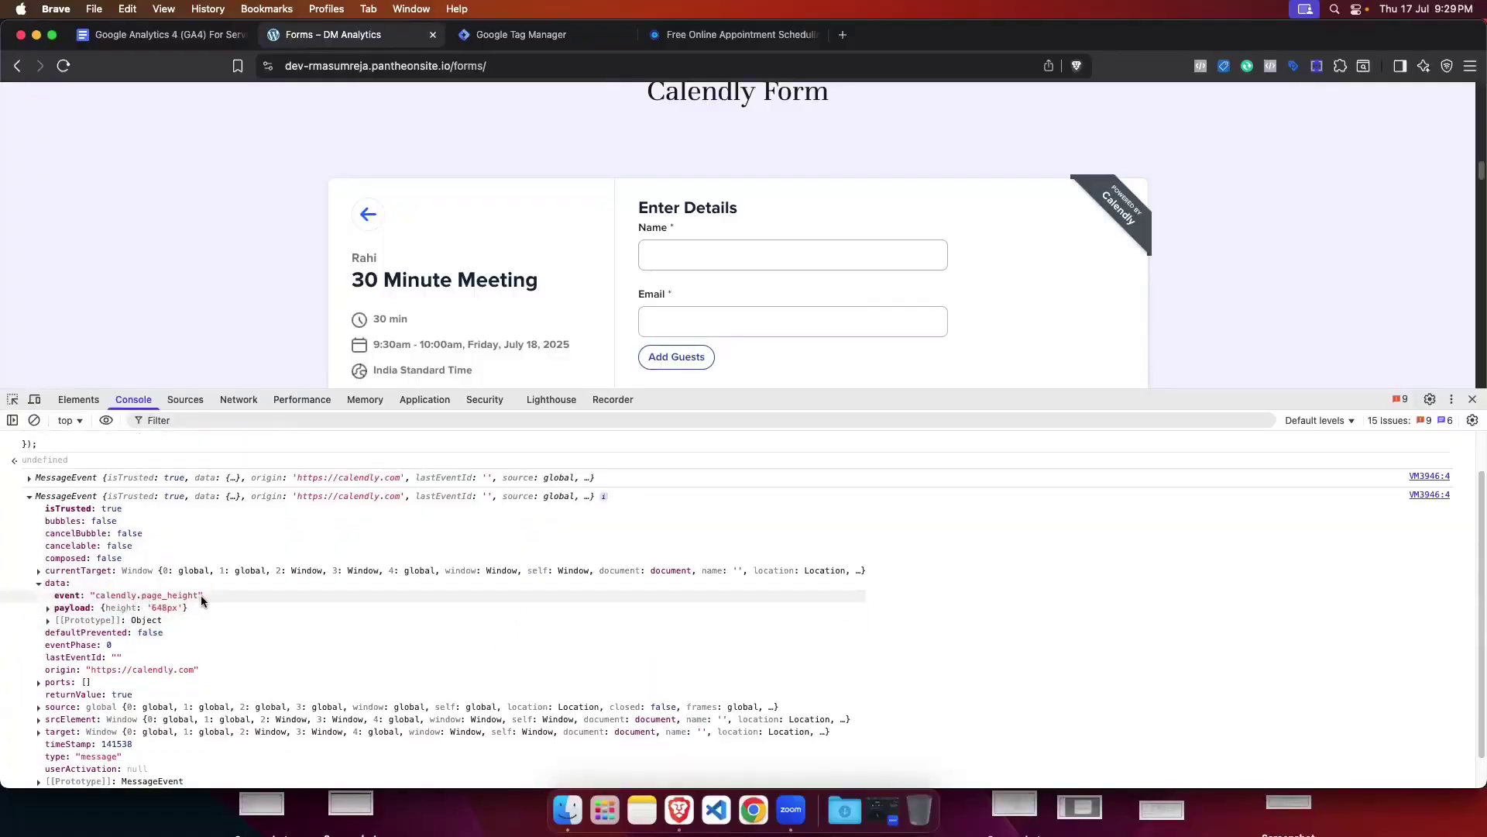
{"action": "left_click_drag", "start_coordinate": [864, 398], "coordinate": [861, 432]}
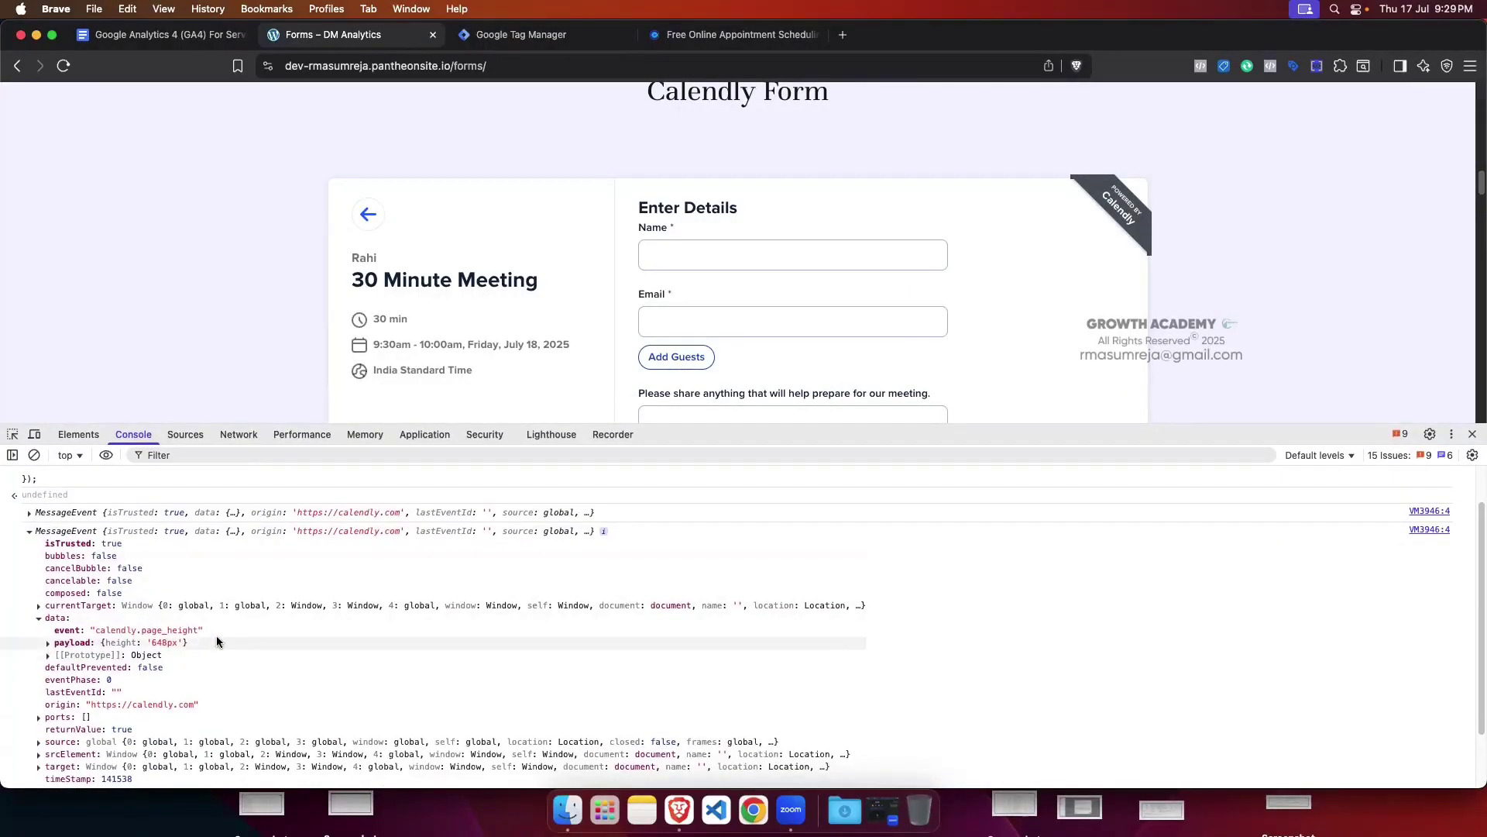
{"action": "left_click", "coordinate": [30, 533]}
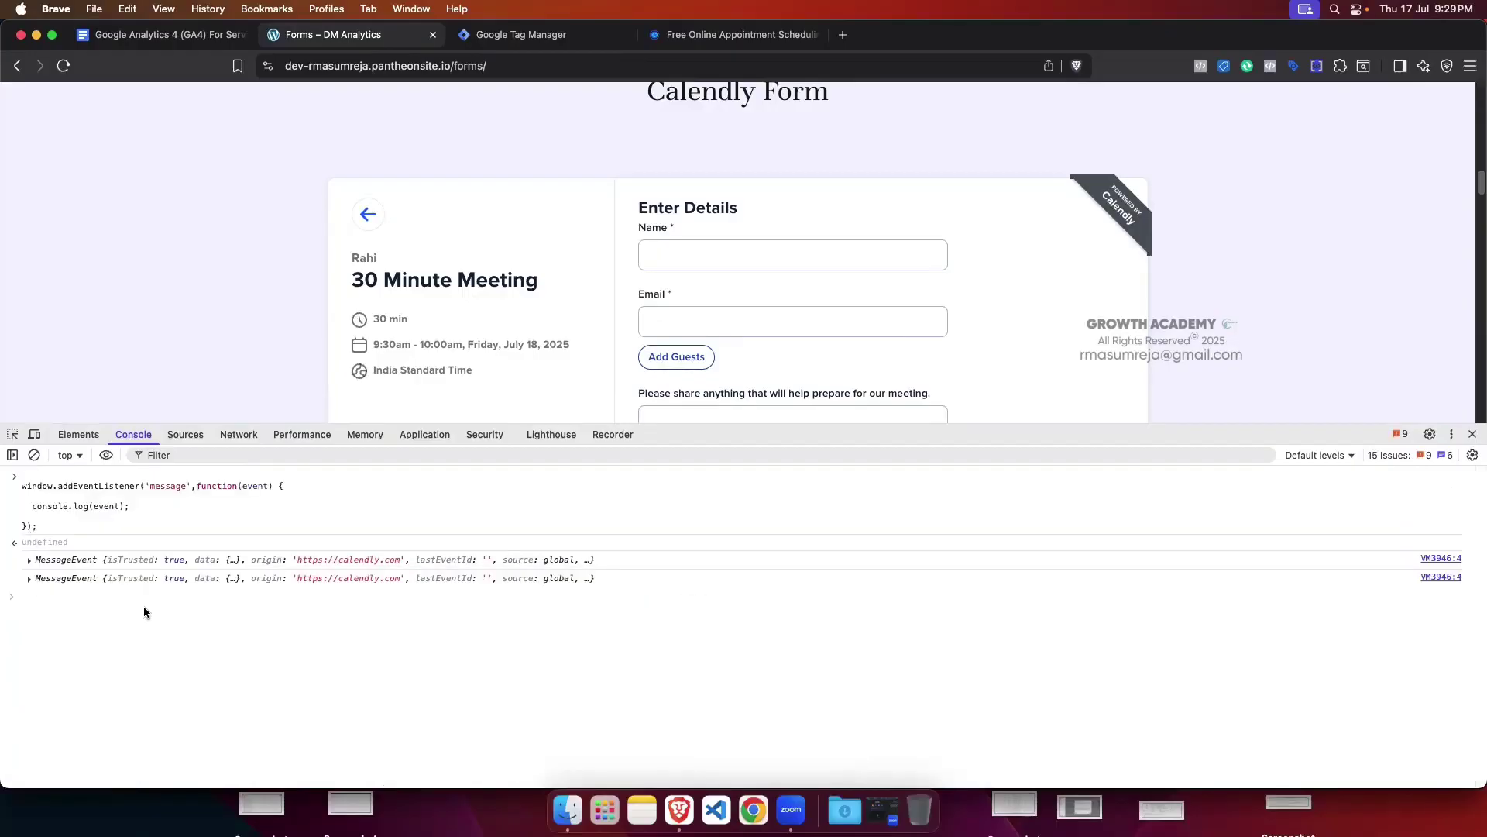
{"action": "left_click", "coordinate": [29, 561]}
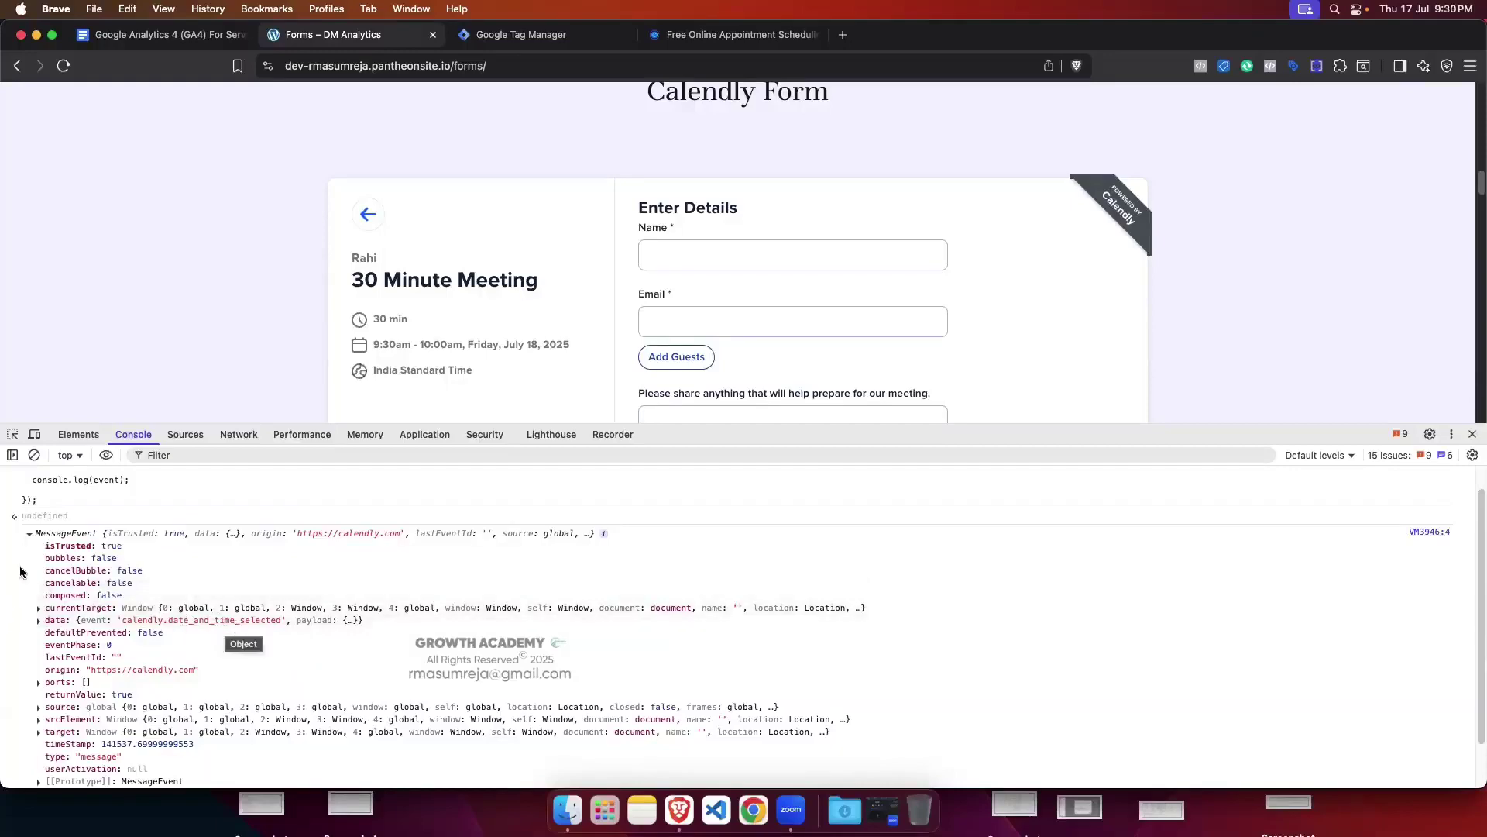
{"action": "left_click", "coordinate": [29, 534]}
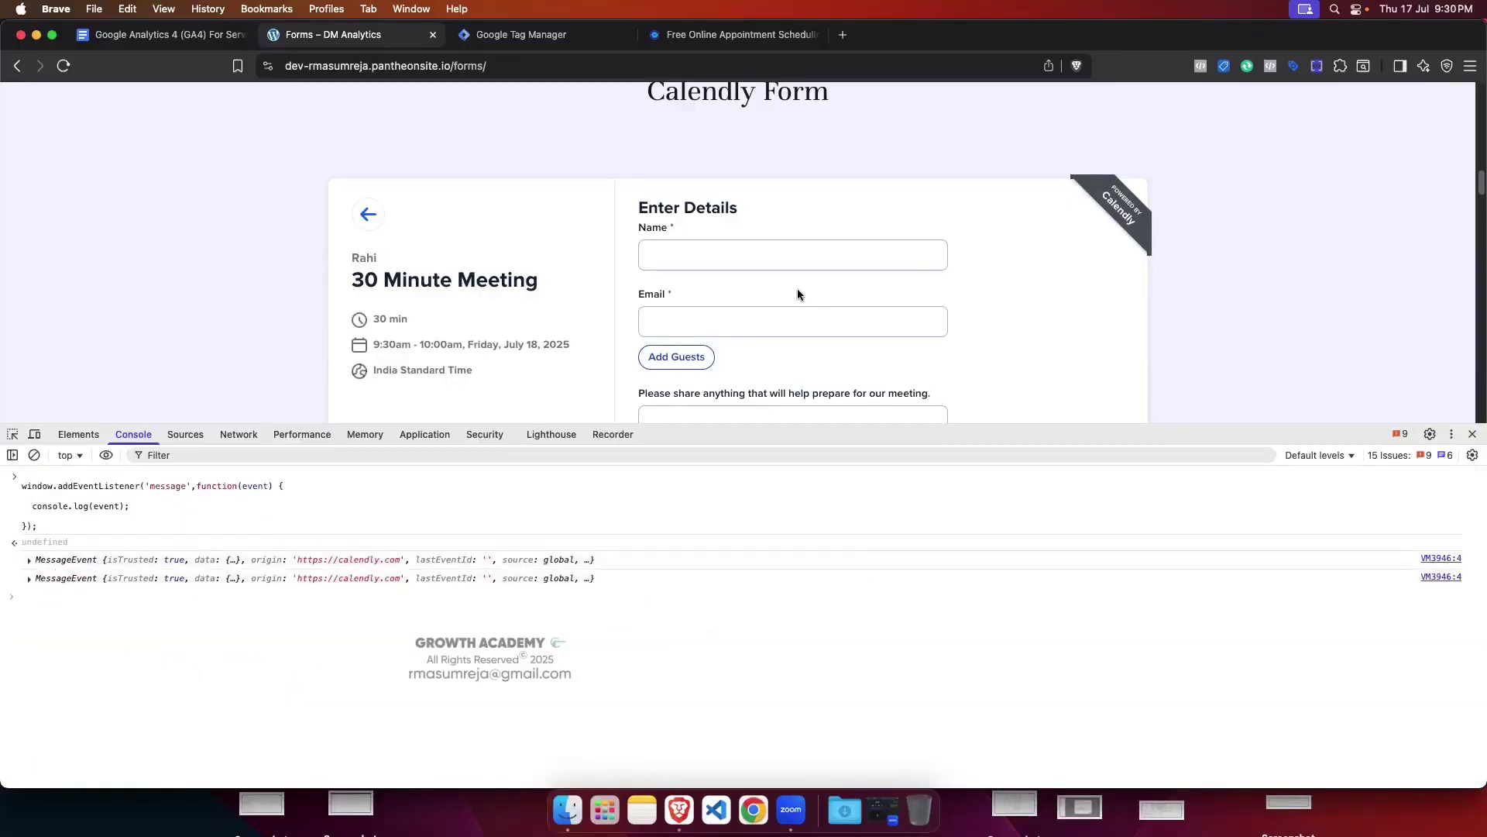
{"action": "left_click", "coordinate": [731, 255]}
Step: Autofill the invitee's name and e-mail and enter the meeting note 'test'
{"action": "left_click", "coordinate": [728, 299]}
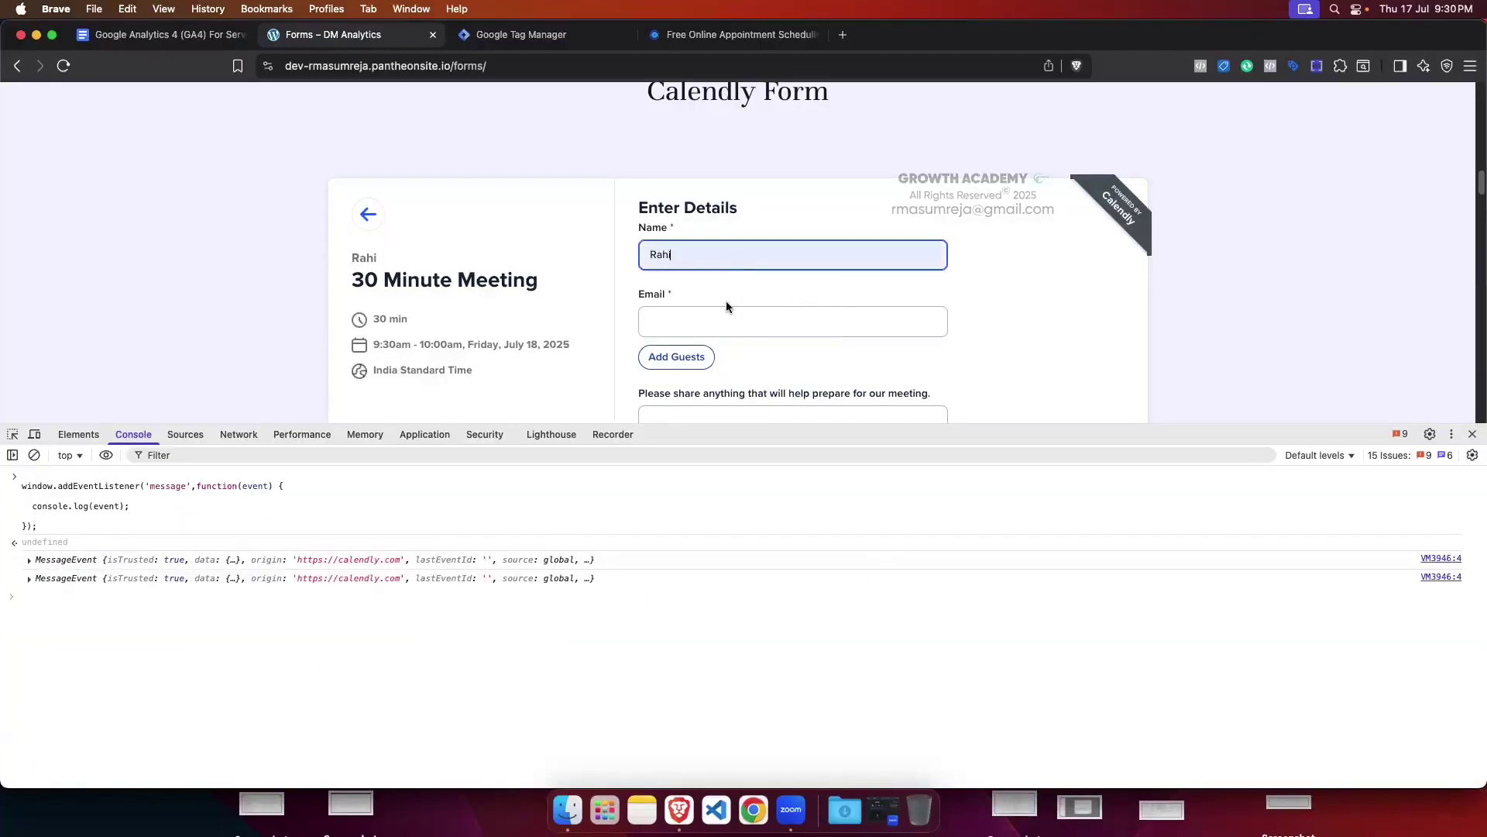
{"action": "left_click", "coordinate": [726, 313]}
{"action": "left_click", "coordinate": [783, 143]}
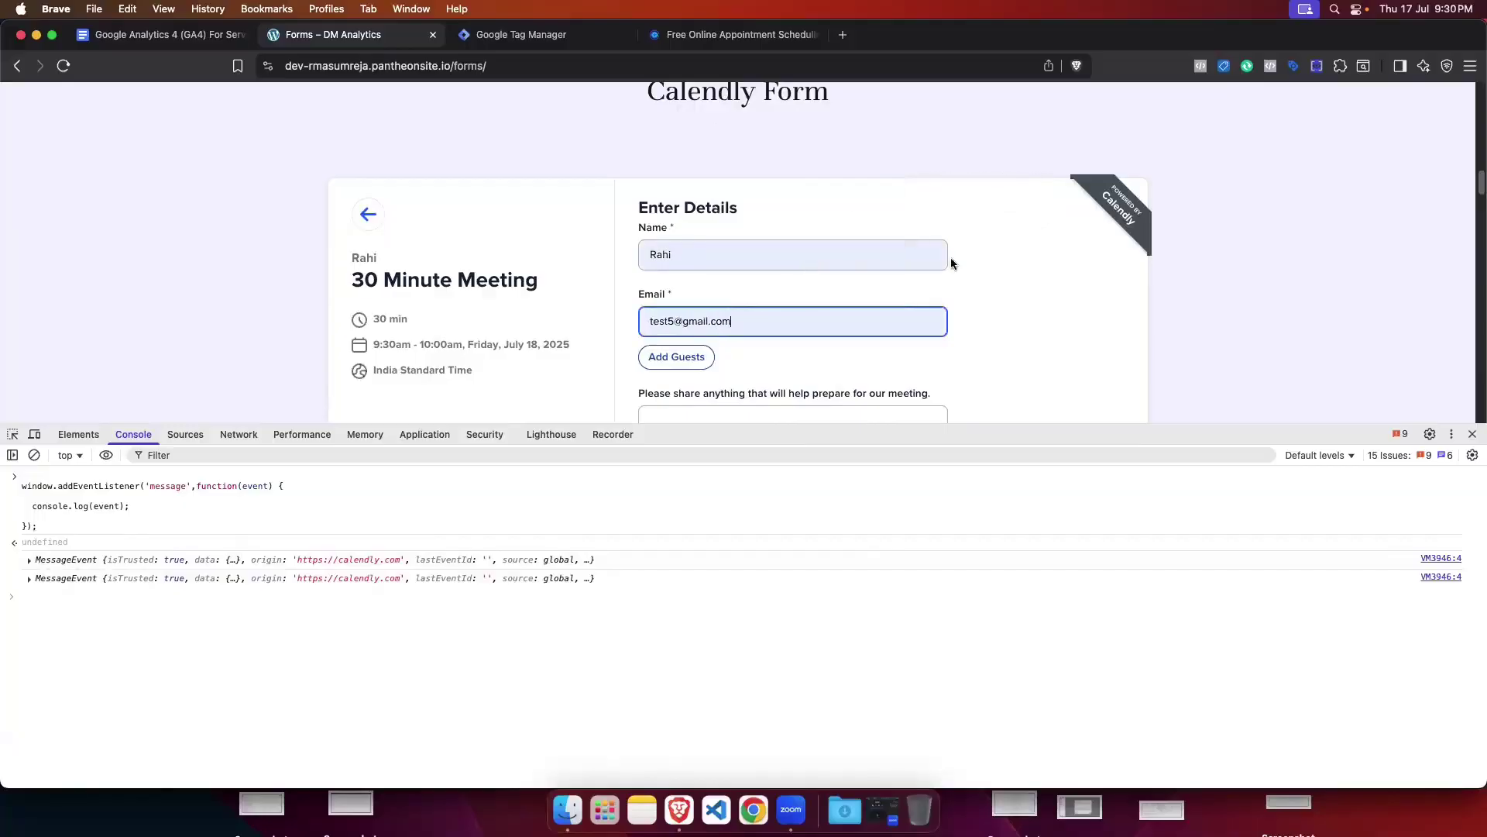
{"action": "scroll", "coordinate": [951, 270], "scroll_direction": "down", "scroll_amount": 3}
{"action": "left_click", "coordinate": [719, 338]}
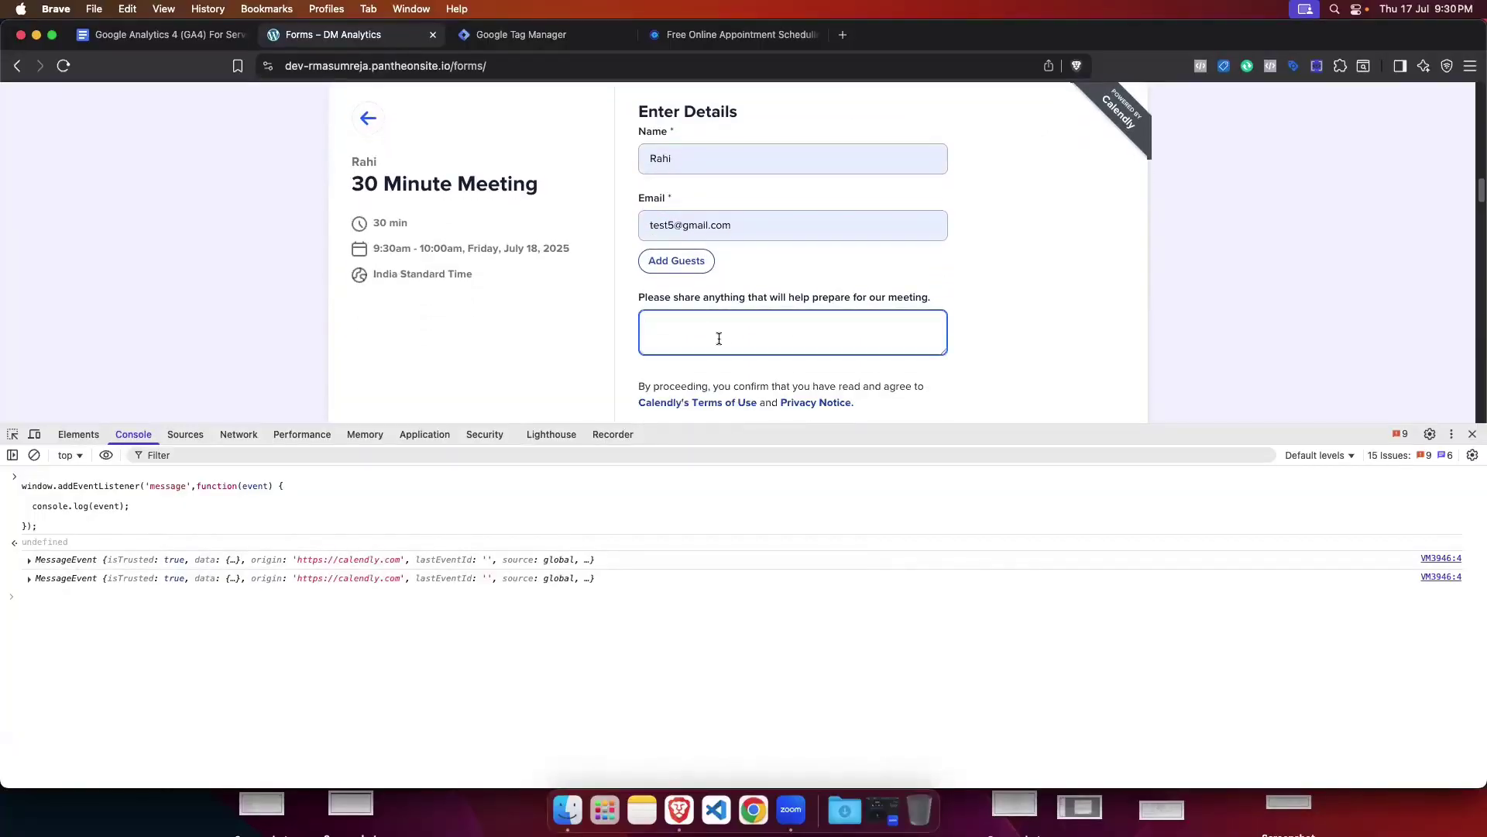
{"action": "type", "text": "test"}
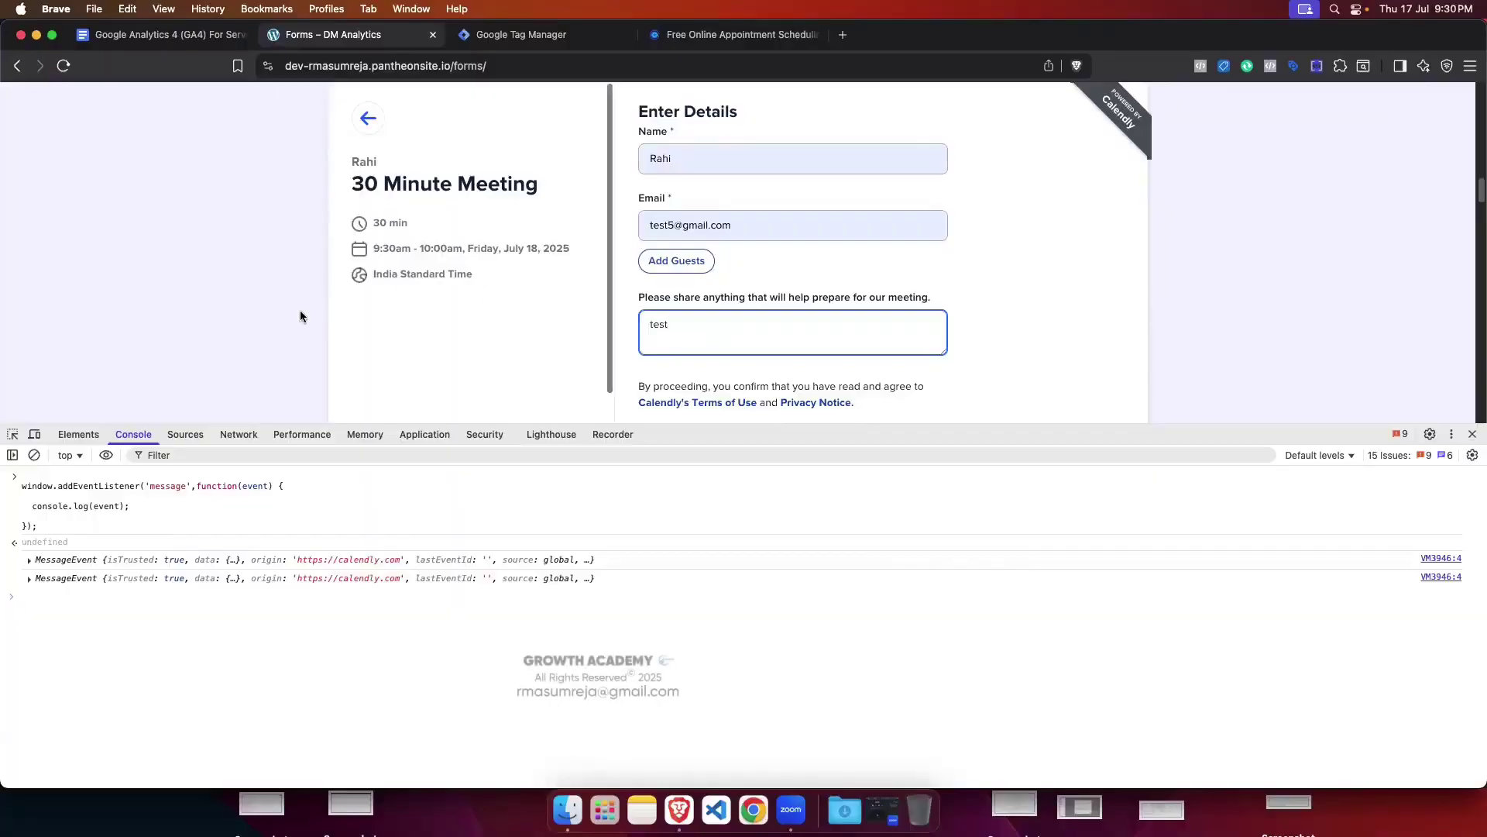
Step: Schedule the 30 Minute Meeting for 9:30am on Friday, July 18
{"action": "scroll", "coordinate": [1078, 317], "scroll_direction": "down", "scroll_amount": 1}
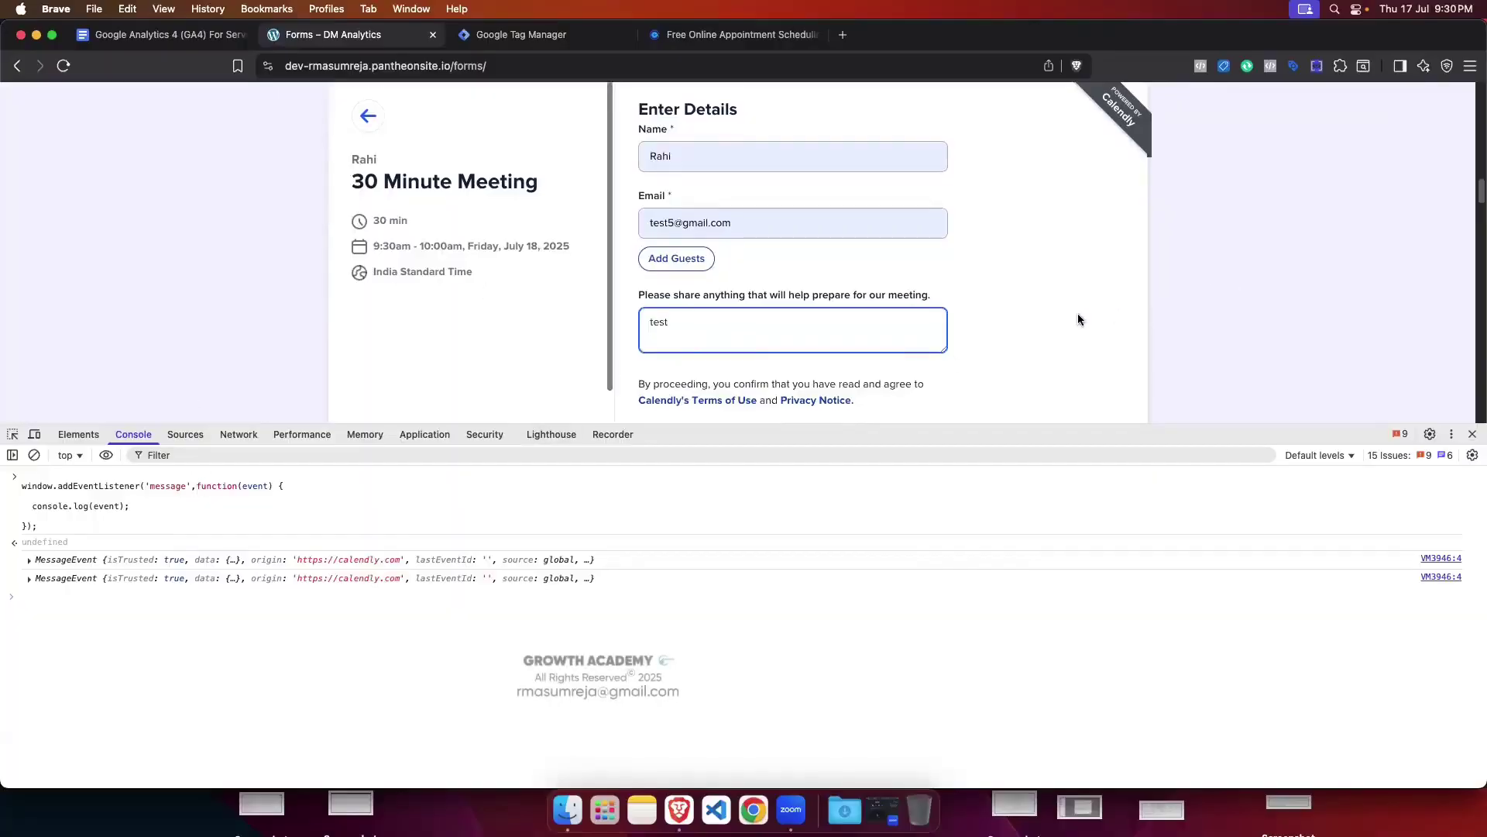
{"action": "scroll", "coordinate": [1077, 311], "scroll_direction": "down", "scroll_amount": 5}
{"action": "scroll", "coordinate": [917, 333], "scroll_direction": "up", "scroll_amount": 6}
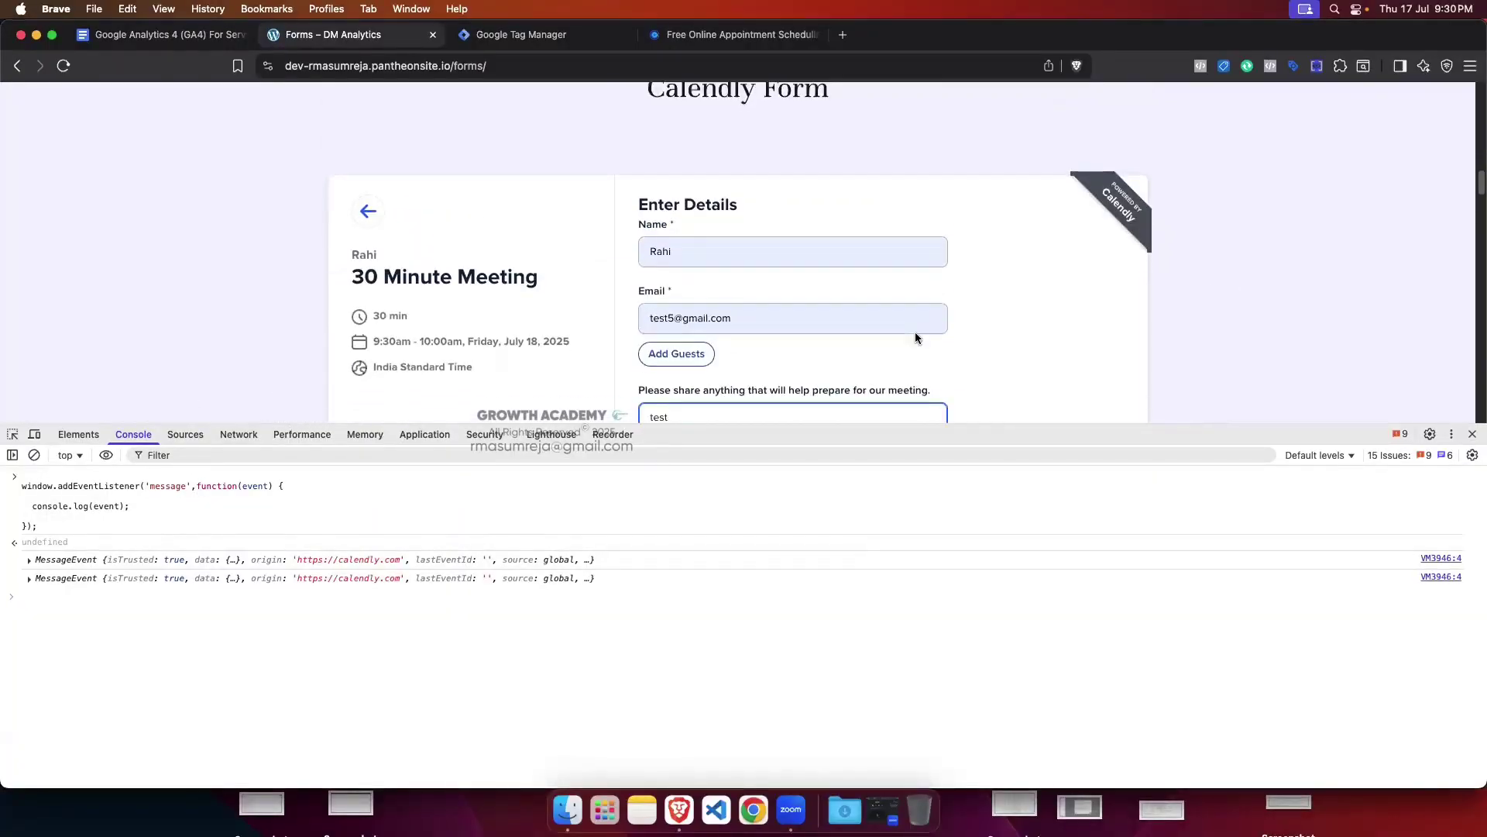
{"action": "scroll", "coordinate": [914, 332], "scroll_direction": "down", "scroll_amount": 6}
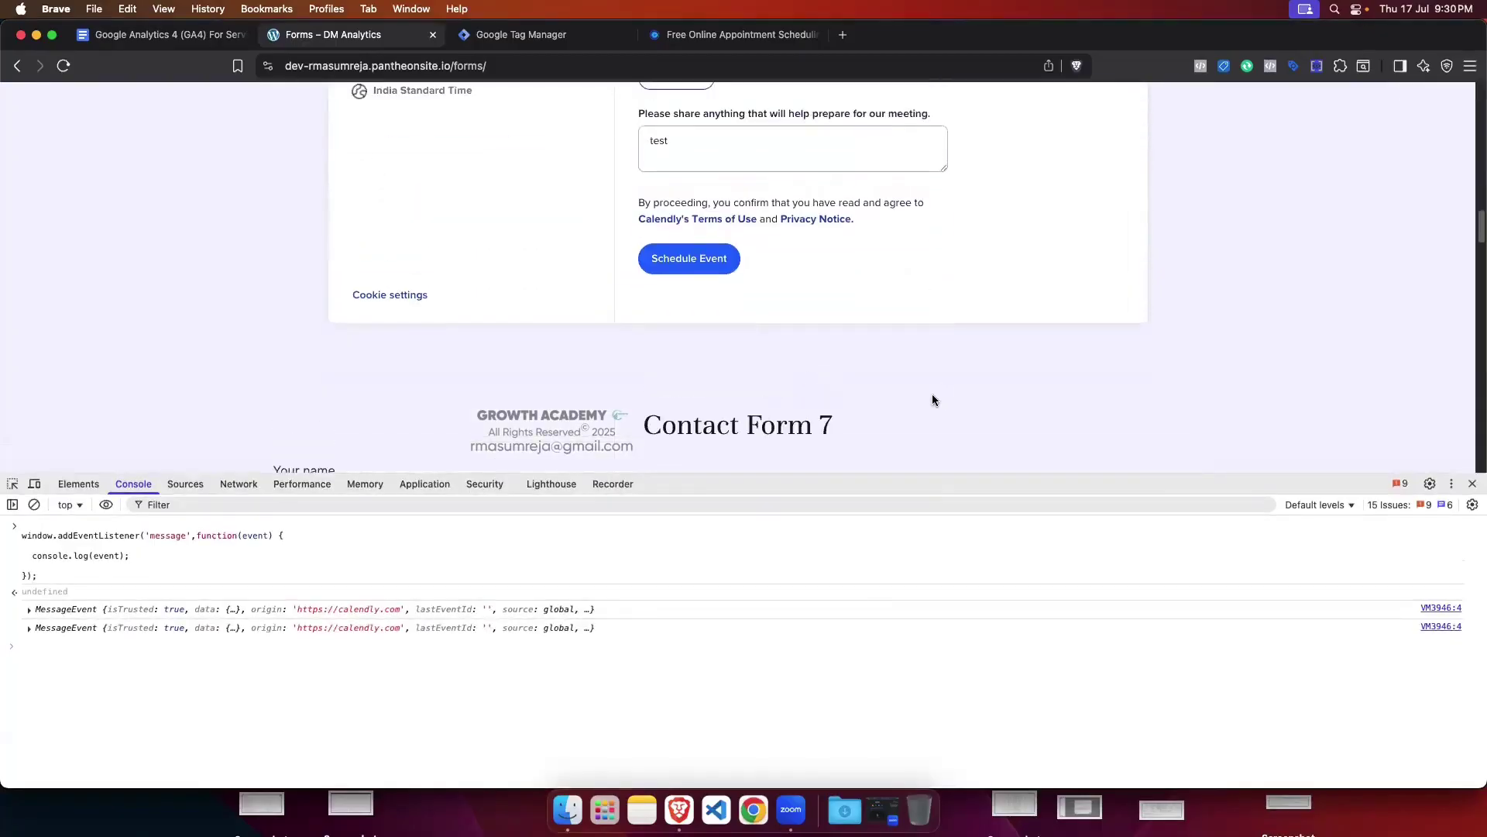
{"action": "scroll", "coordinate": [932, 400], "scroll_direction": "up", "scroll_amount": 3}
{"action": "left_click", "coordinate": [734, 463]}
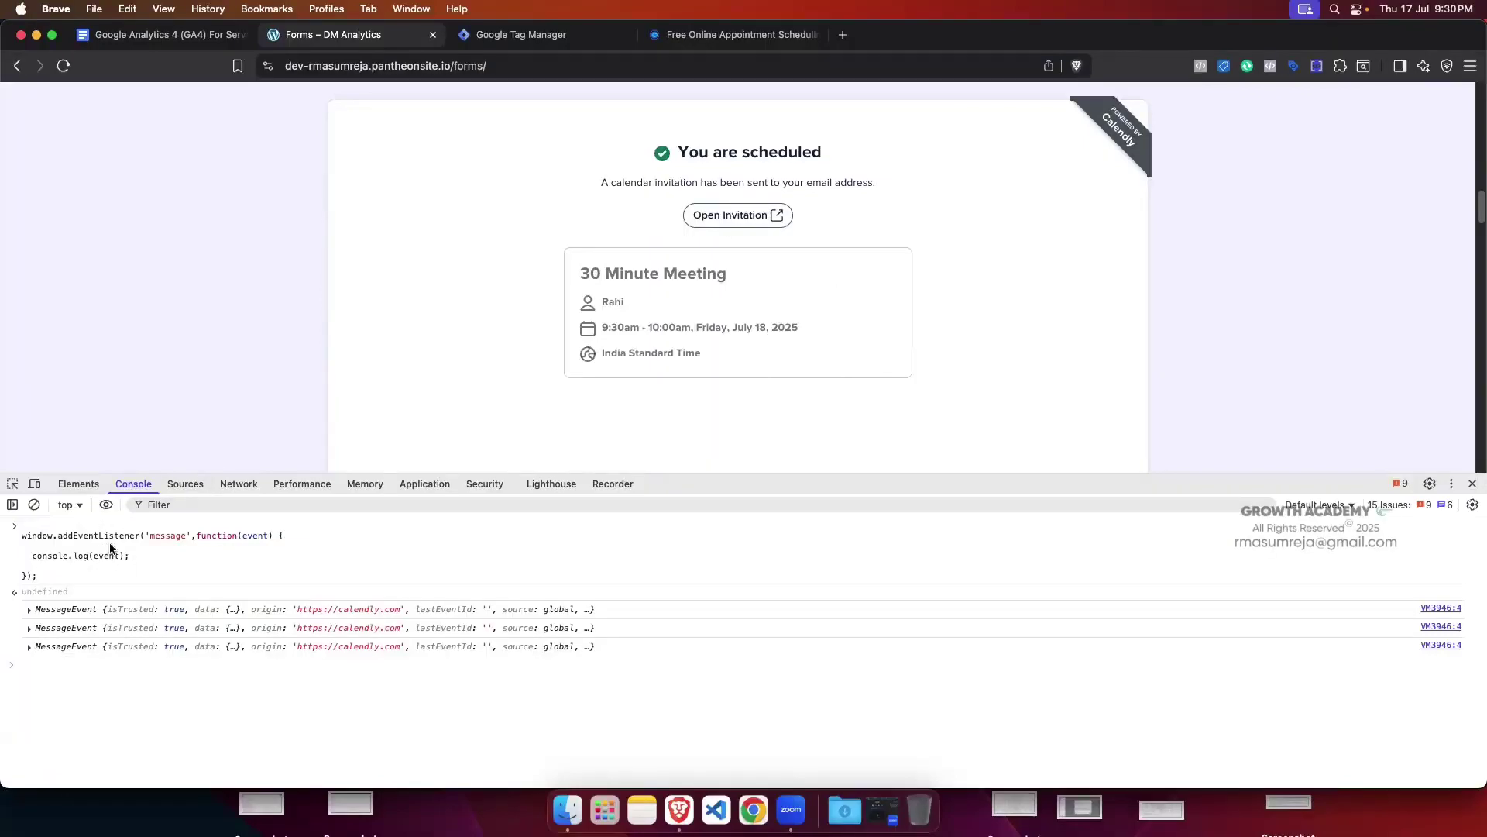
Step: Expand the third MessageEvent down to its payload, showing calendly.event_scheduled
{"action": "left_click", "coordinate": [29, 647]}
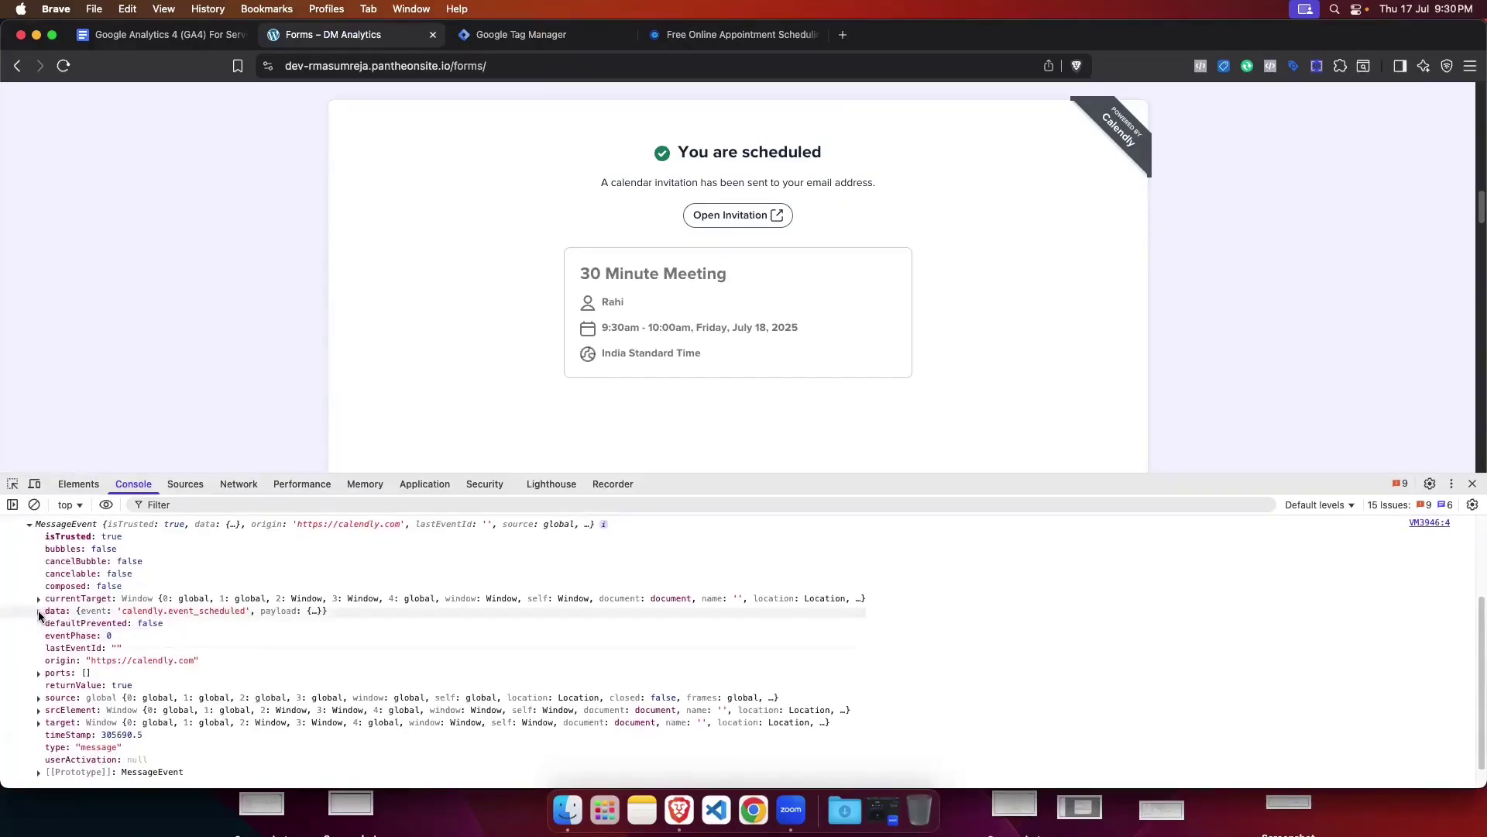
{"action": "left_click", "coordinate": [38, 614]}
{"action": "scroll", "coordinate": [155, 623], "scroll_direction": "down", "scroll_amount": 1}
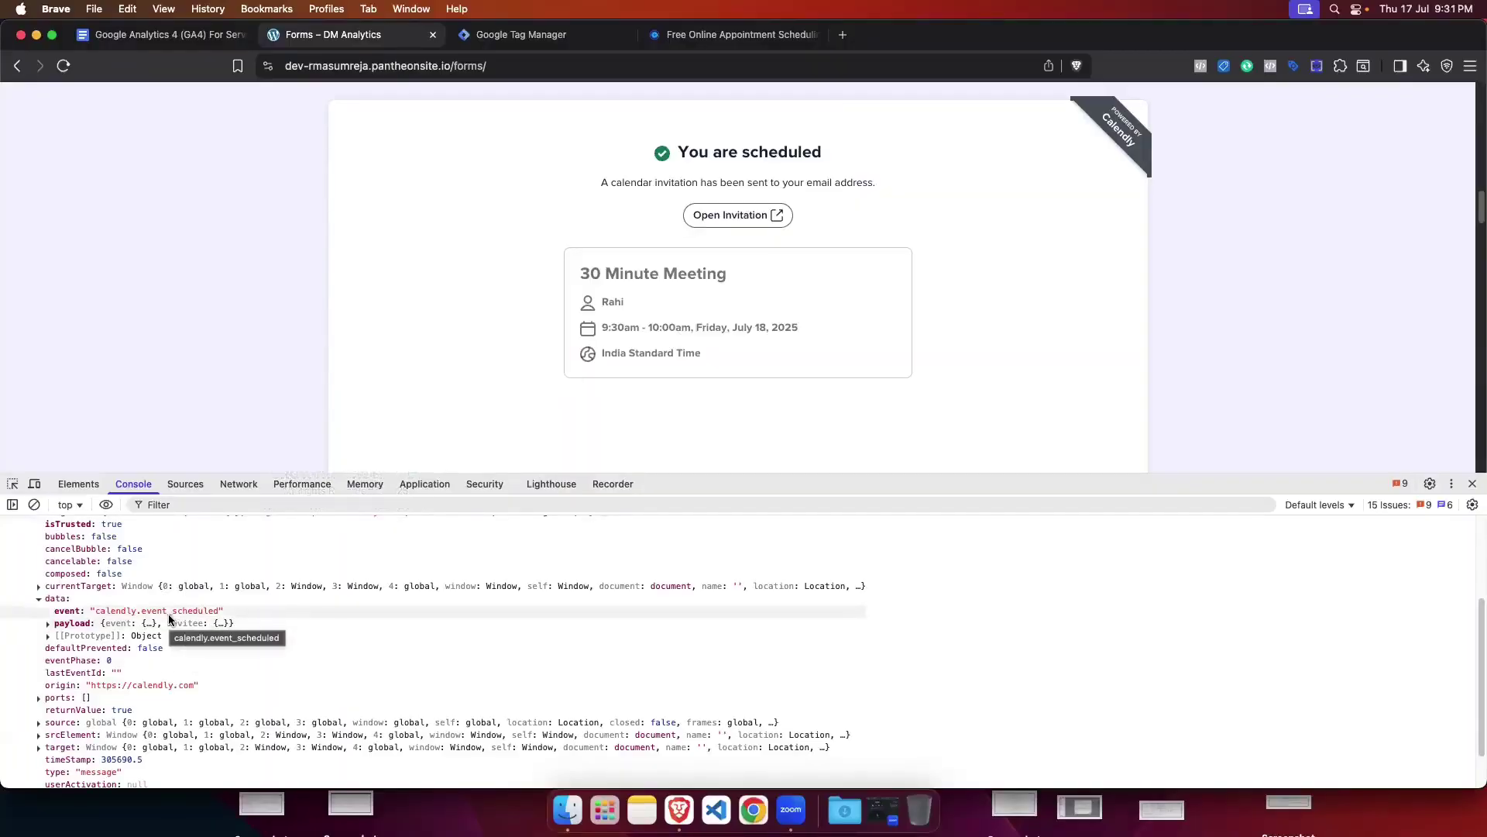
{"action": "left_click", "coordinate": [47, 622]}
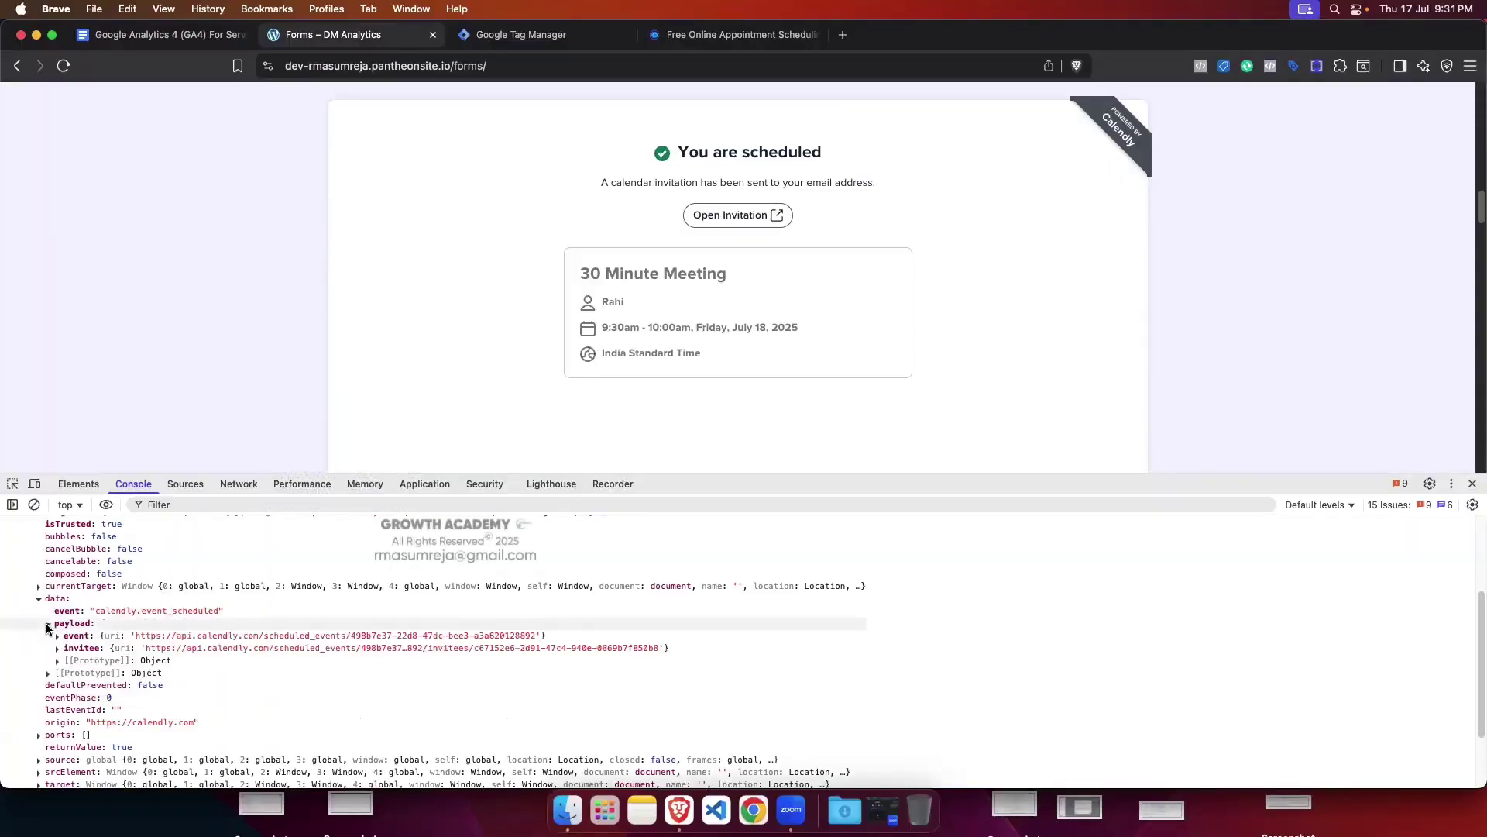
{"action": "scroll", "coordinate": [320, 626], "scroll_direction": "down", "scroll_amount": 1}
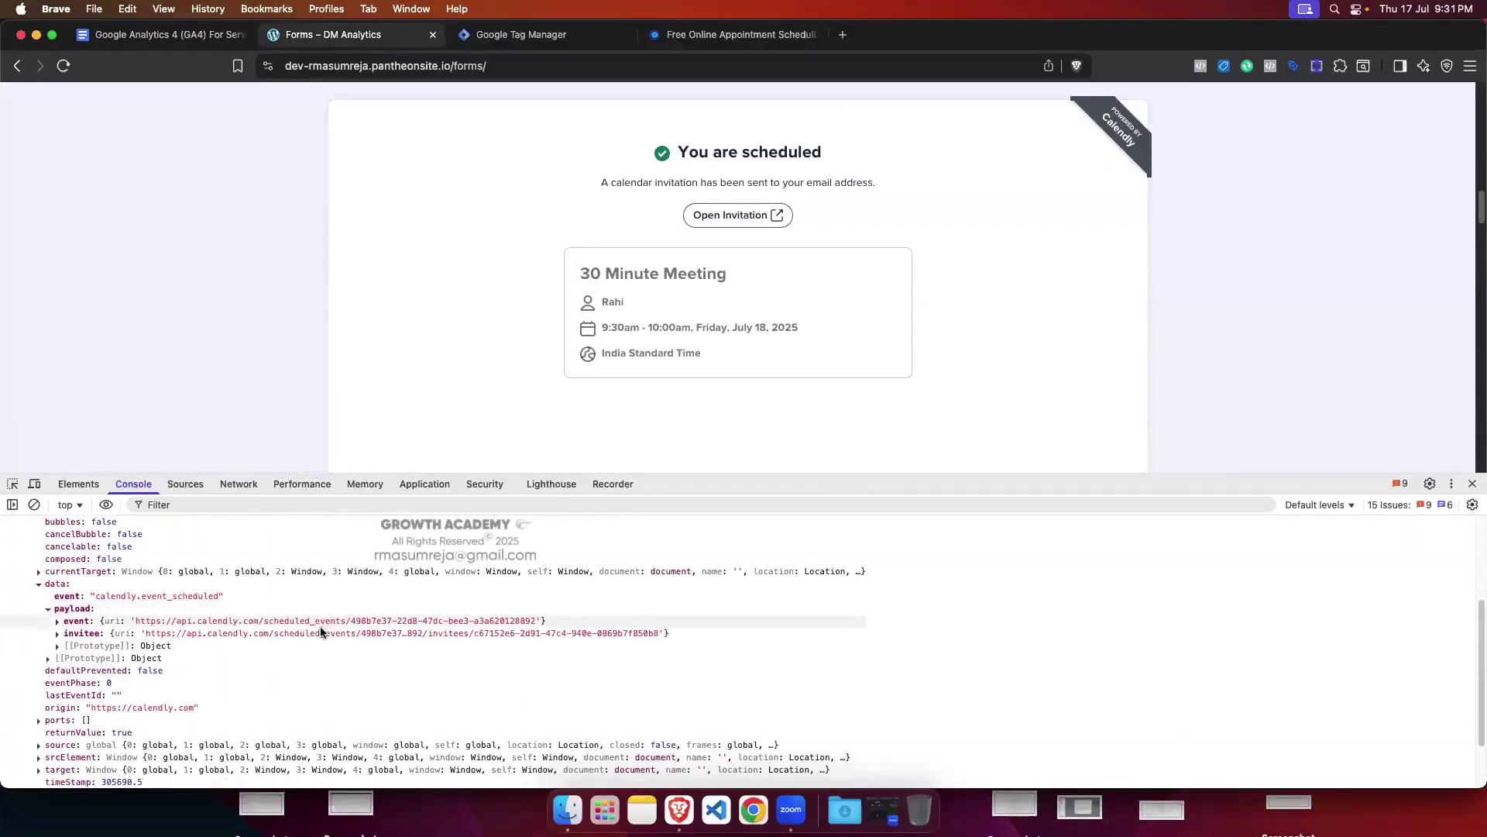
Step: Open and close the payload's event and invitee objects to read their uri values
{"action": "left_click", "coordinate": [56, 620]}
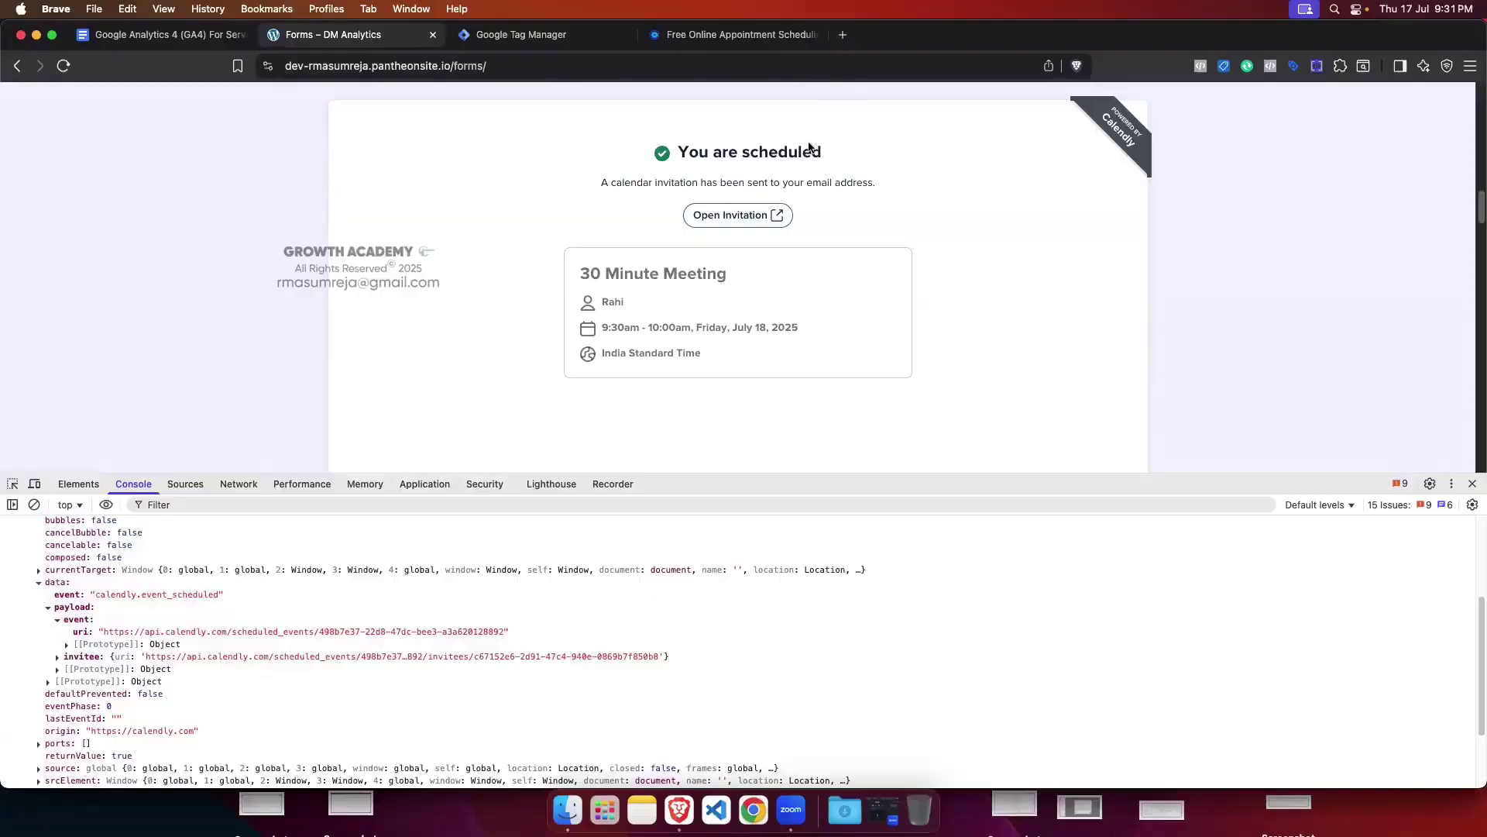
{"action": "scroll", "coordinate": [610, 266], "scroll_direction": "up", "scroll_amount": 1}
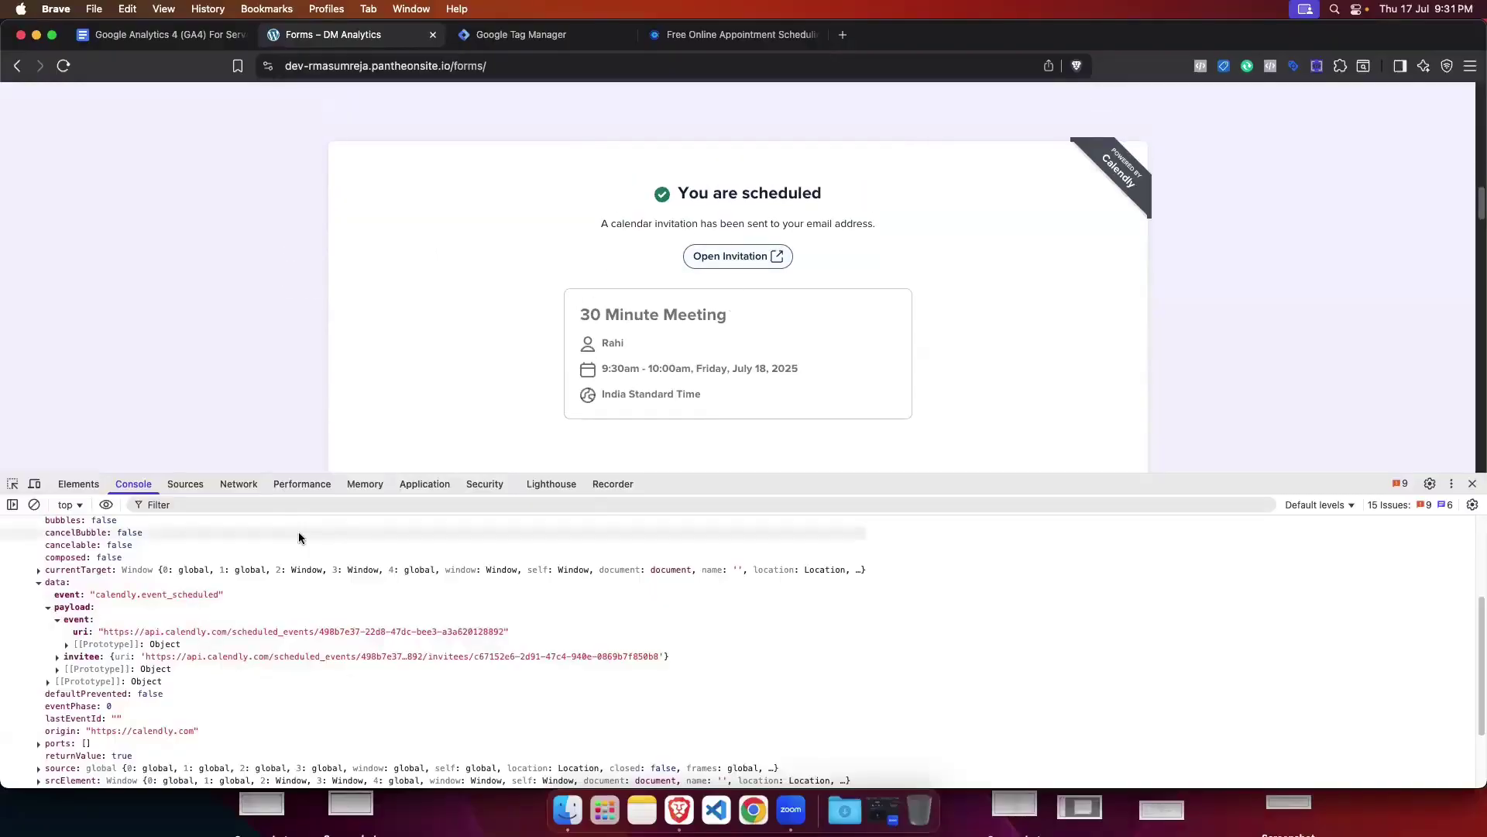
{"action": "left_click", "coordinate": [57, 619]}
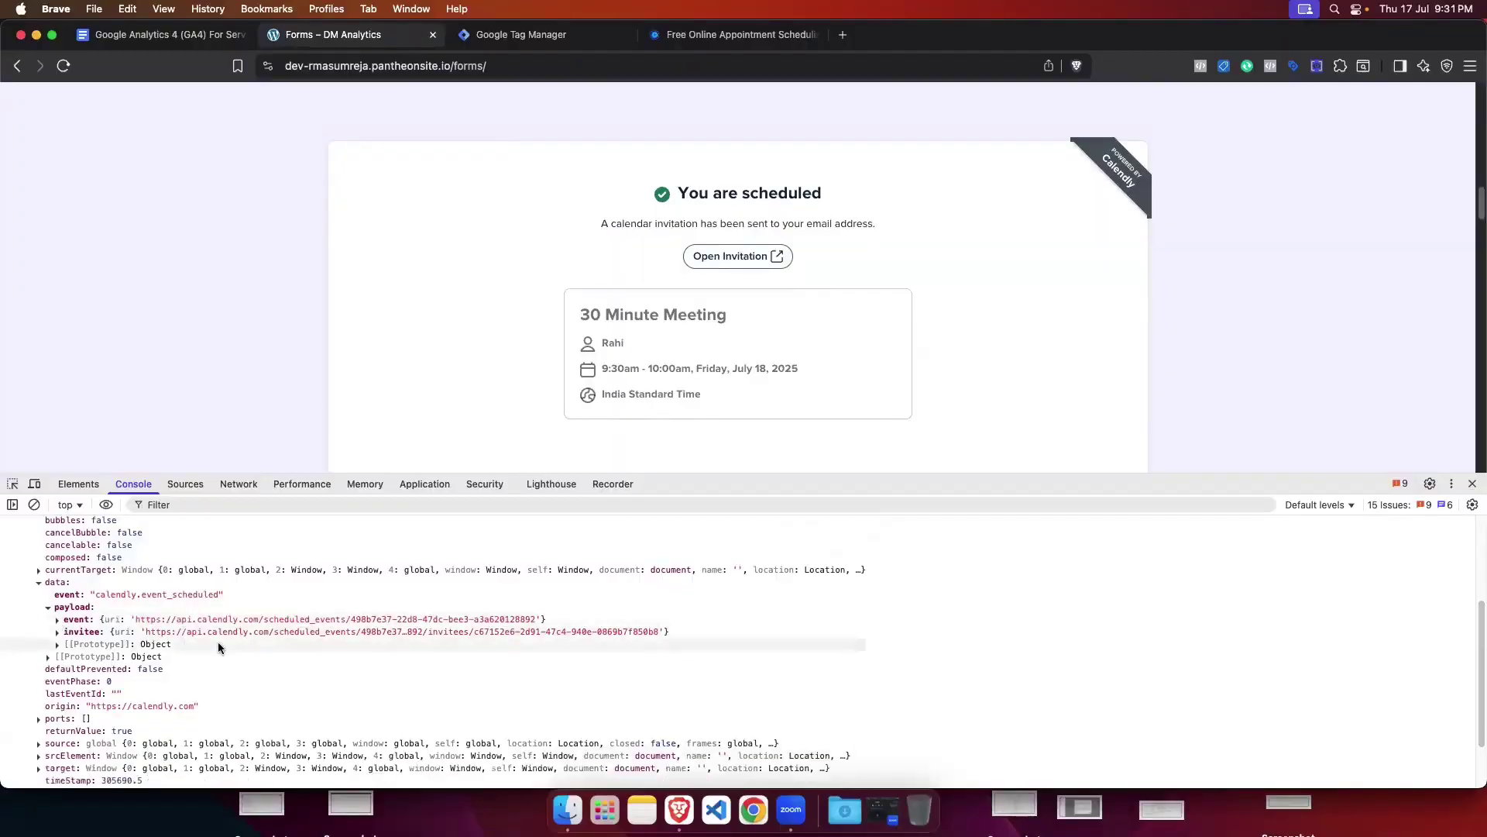
{"action": "left_click", "coordinate": [57, 631]}
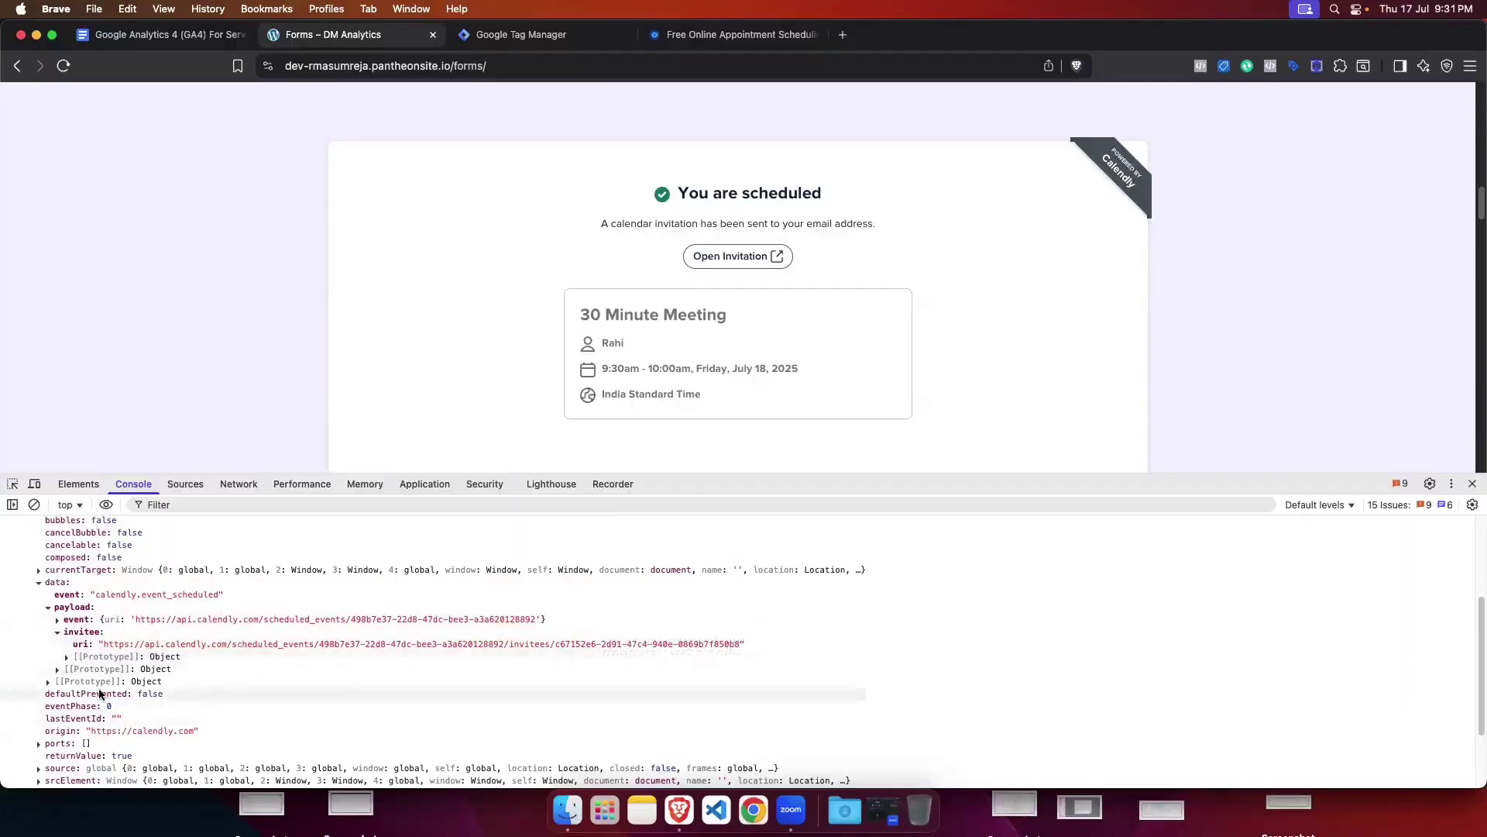
{"action": "left_click", "coordinate": [57, 632]}
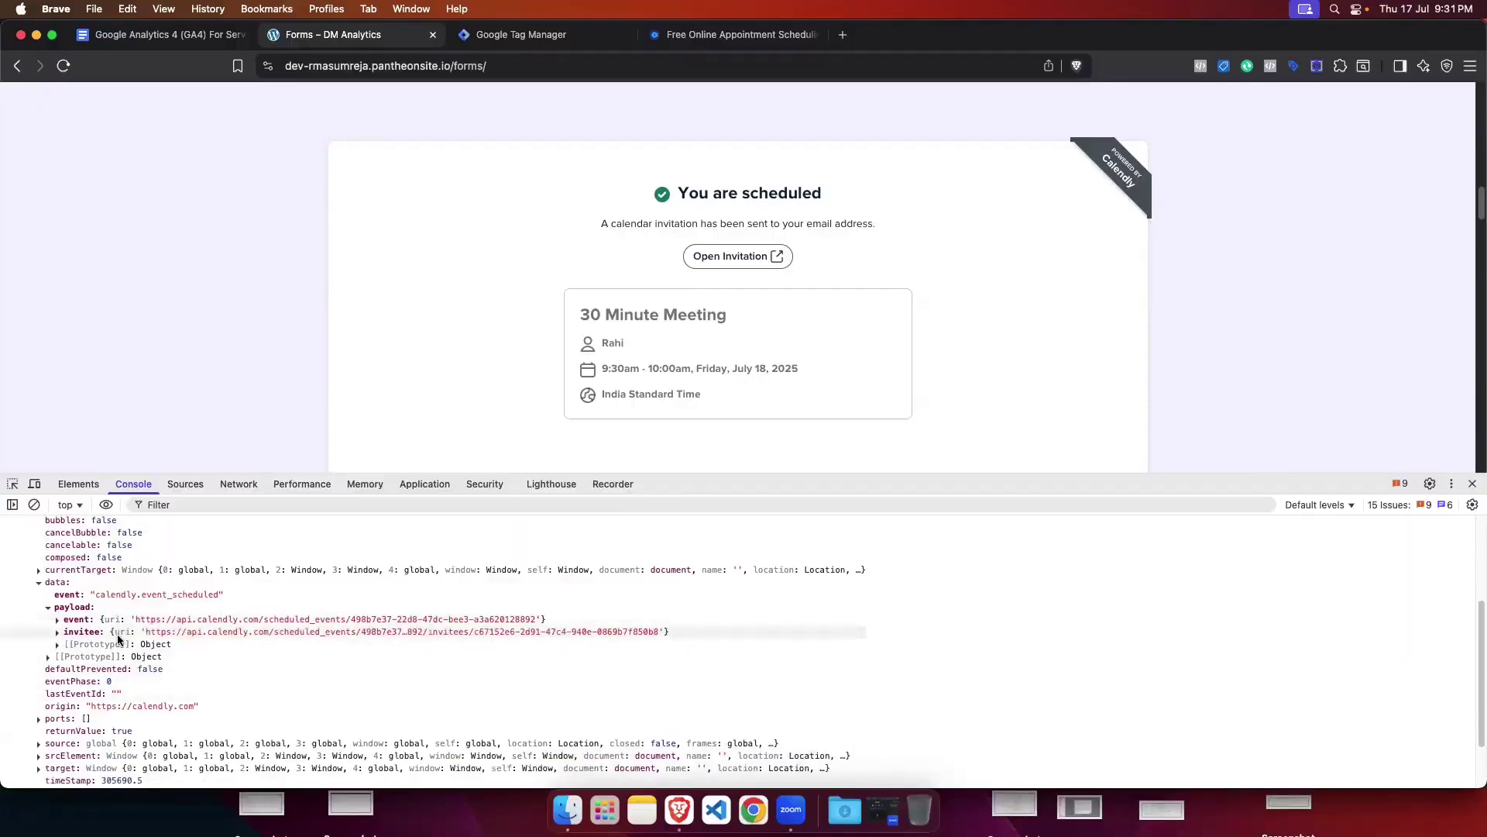
Step: Collapse the payload and data objects and scroll up to the listener code and three MessageEvents
{"action": "left_click", "coordinate": [49, 608]}
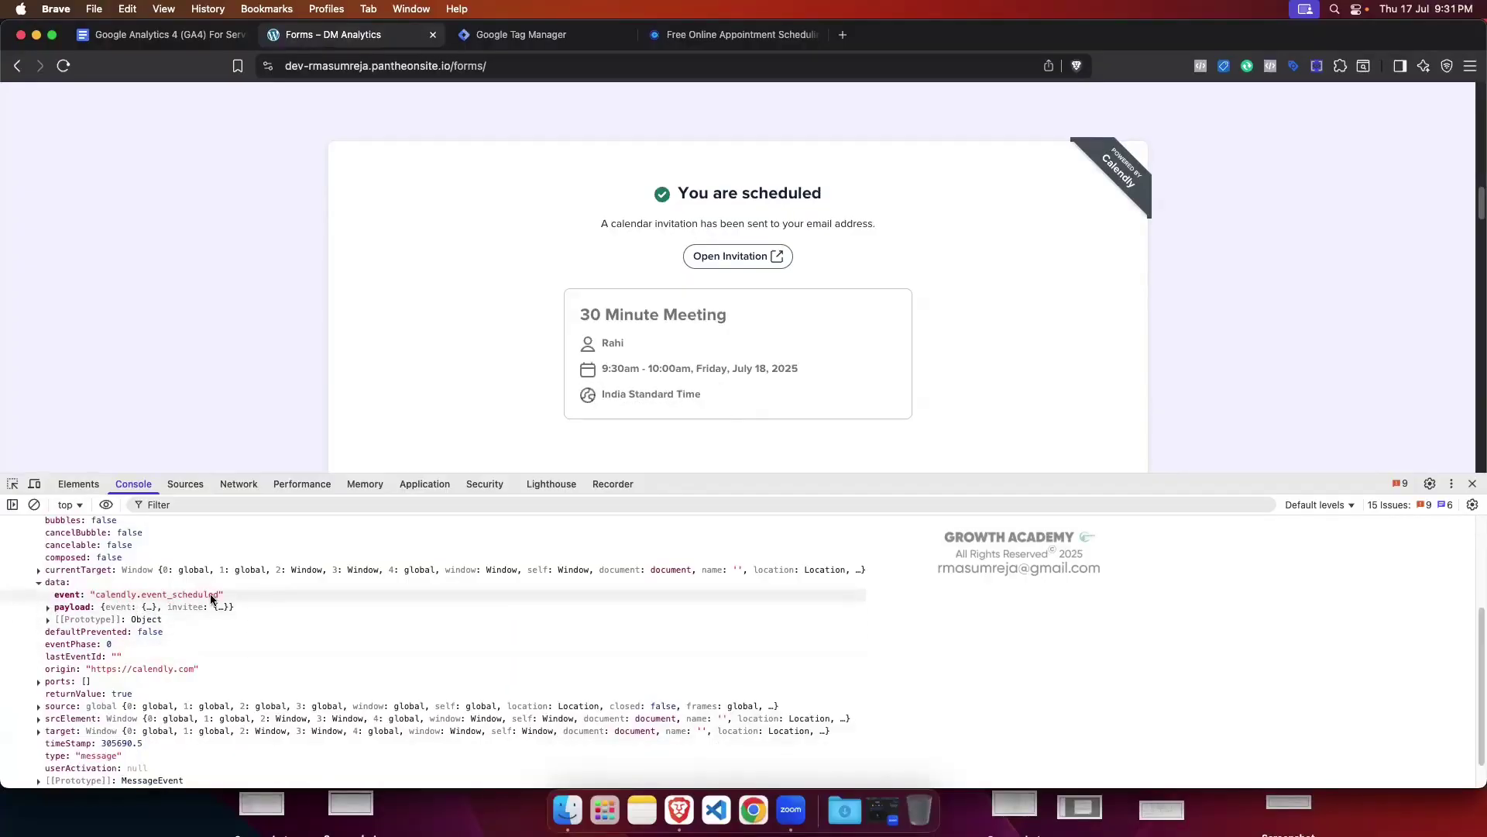
{"action": "left_click", "coordinate": [48, 607]}
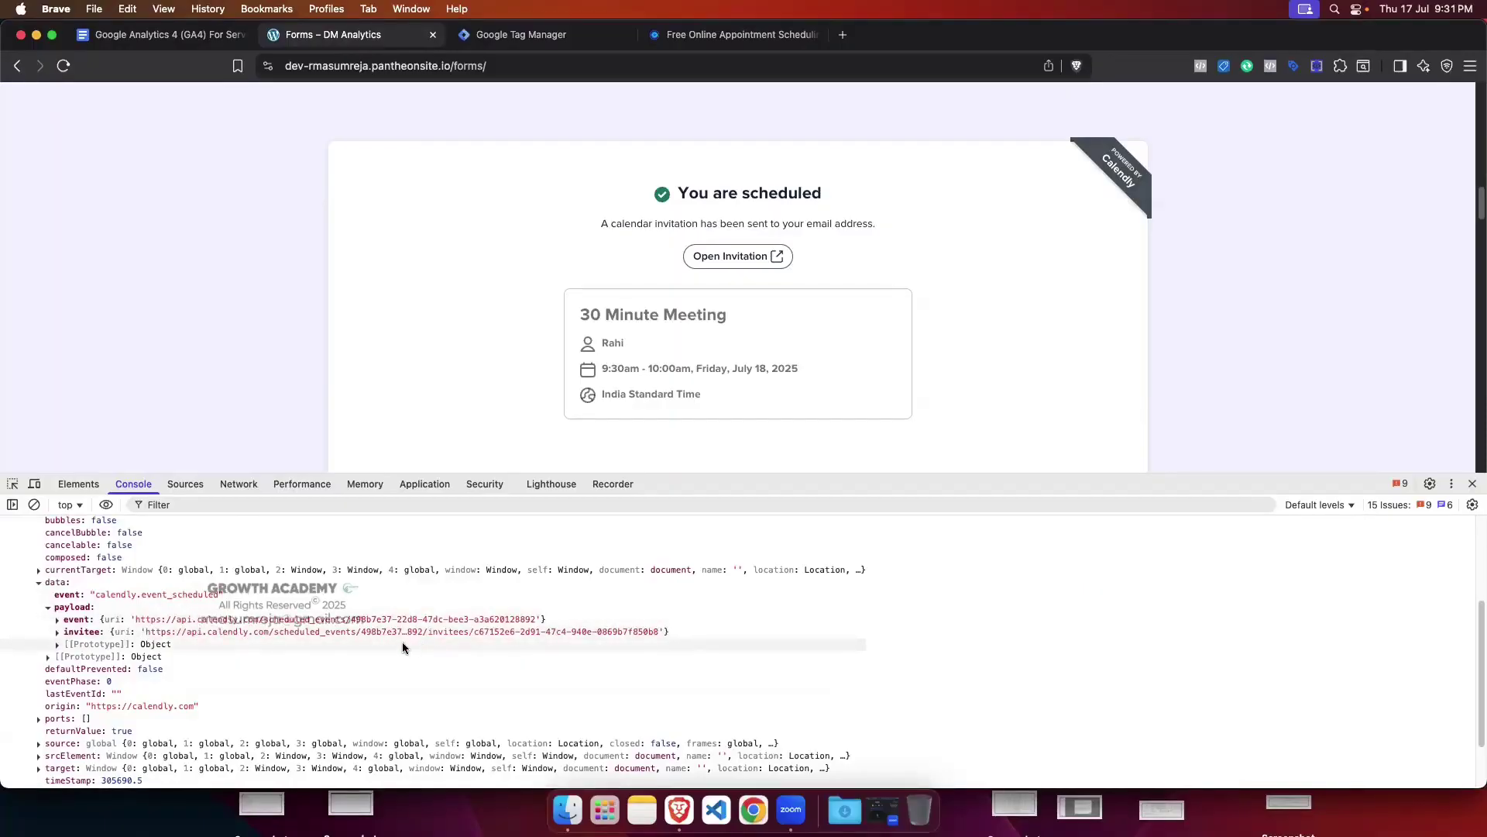
{"action": "left_click", "coordinate": [48, 608]}
{"action": "scroll", "coordinate": [217, 639], "scroll_direction": "up", "scroll_amount": 4}
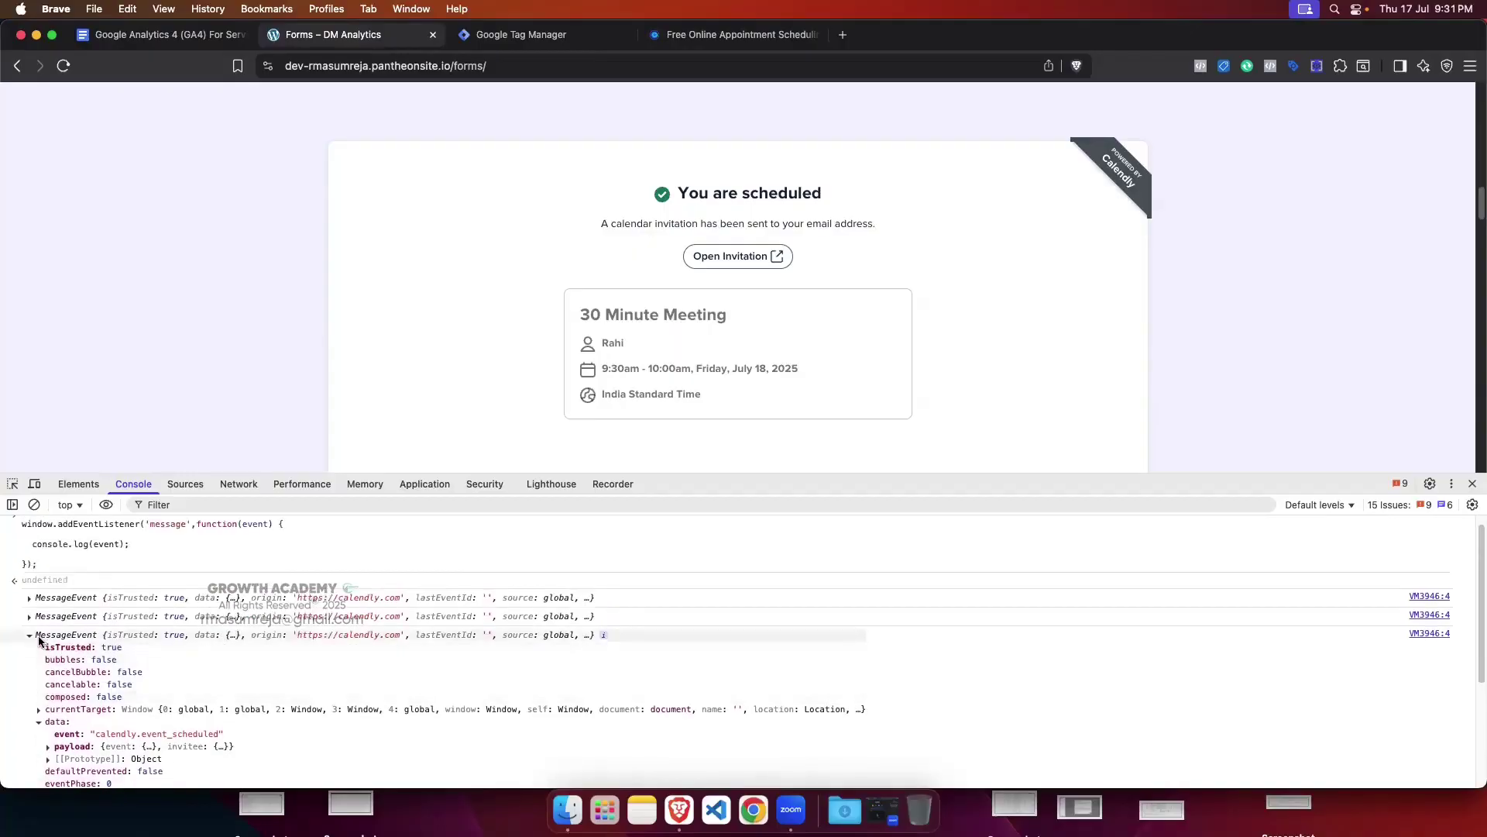
{"action": "left_click", "coordinate": [39, 721]}
{"action": "scroll", "coordinate": [79, 713], "scroll_direction": "down", "scroll_amount": 3}
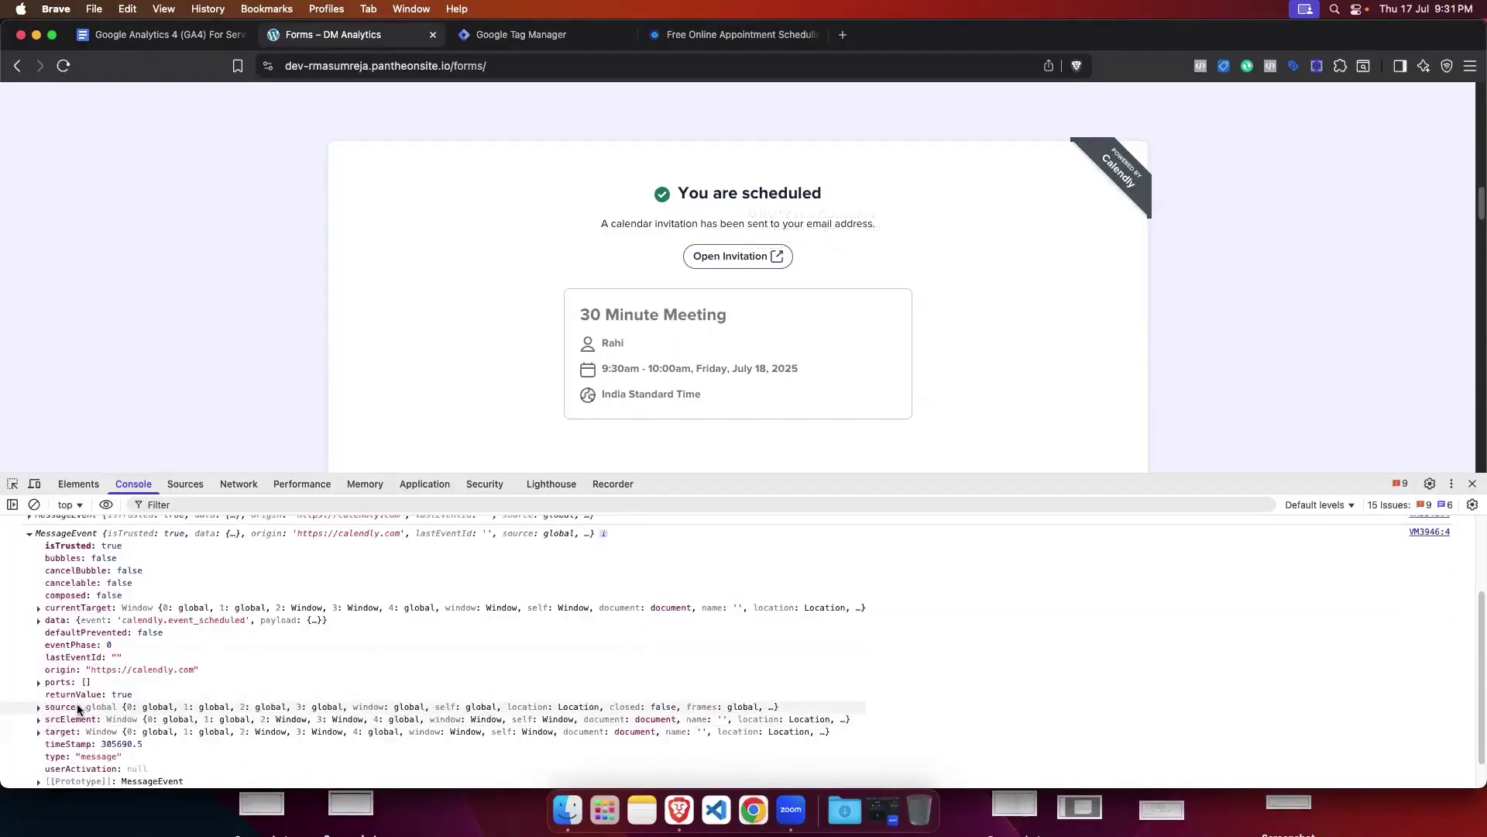
{"action": "scroll", "coordinate": [78, 705], "scroll_direction": "up", "scroll_amount": 2}
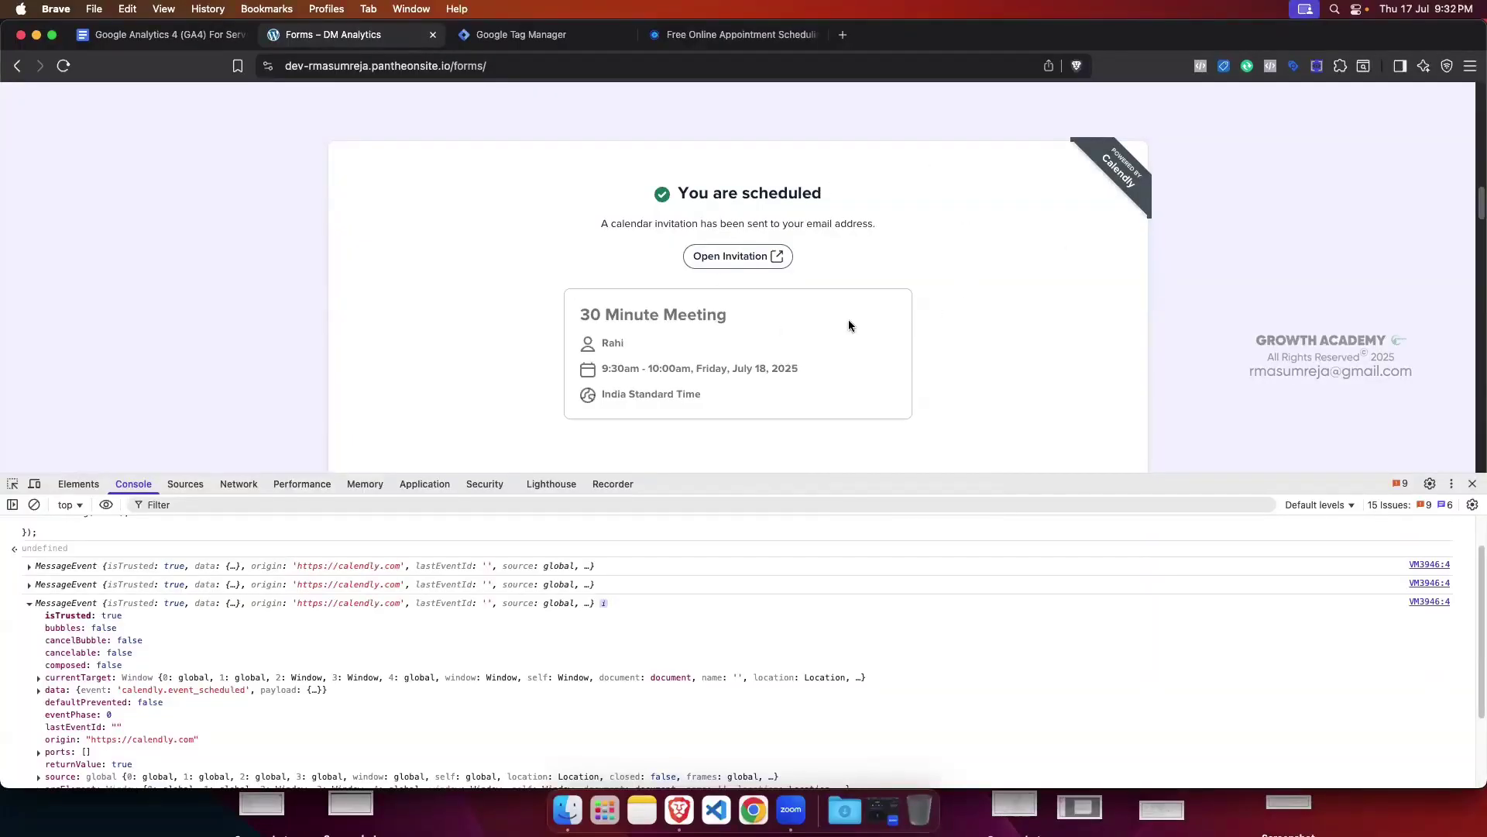
{"action": "scroll", "coordinate": [891, 256], "scroll_direction": "up", "scroll_amount": 1}
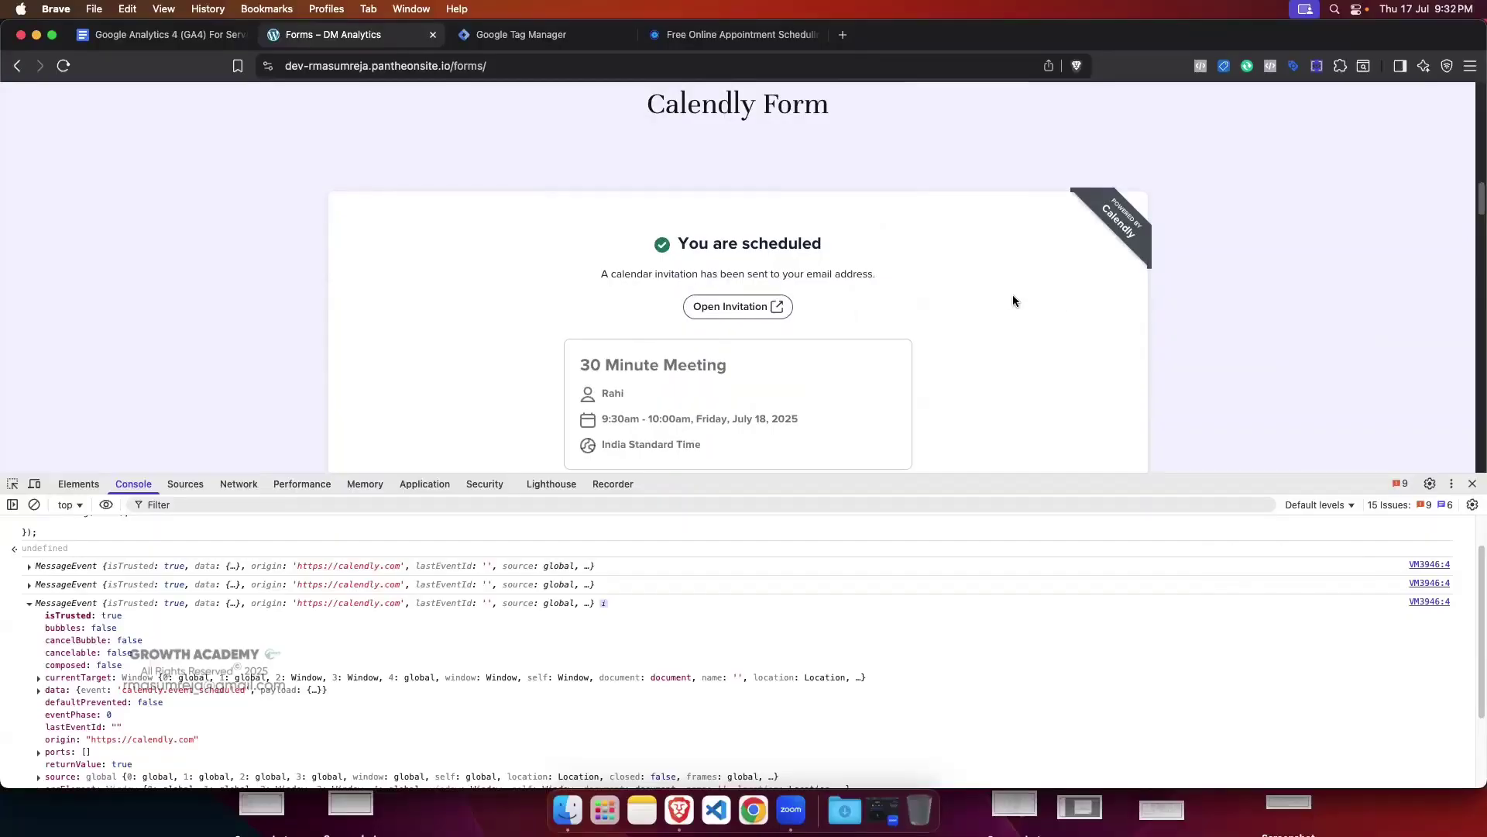
{"action": "scroll", "coordinate": [224, 568], "scroll_direction": "up", "scroll_amount": 1}
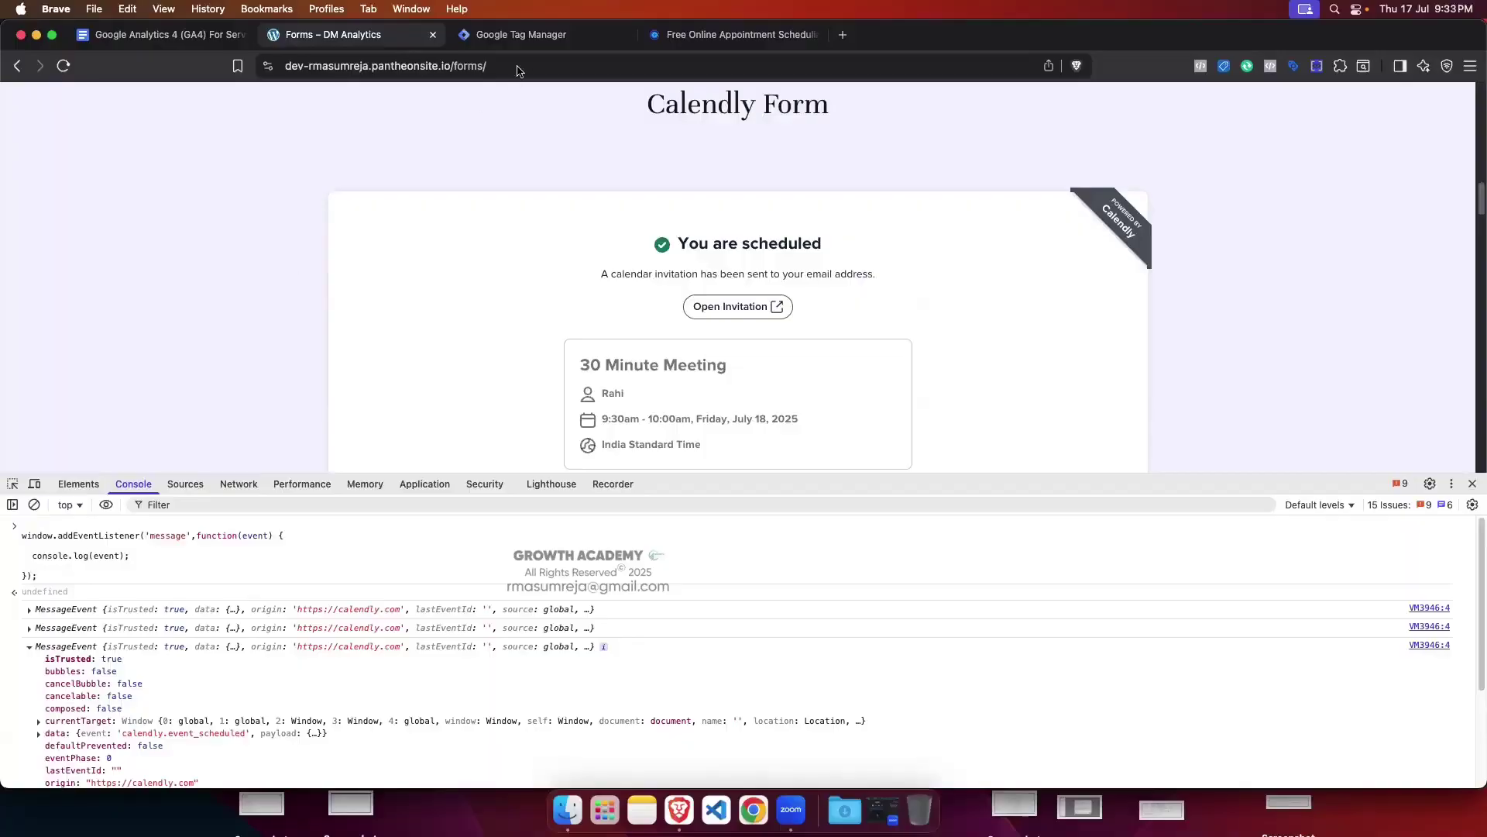
Step: From the GTM tags list, start a new tag and make it a Custom HTML tag
{"action": "left_click", "coordinate": [521, 34]}
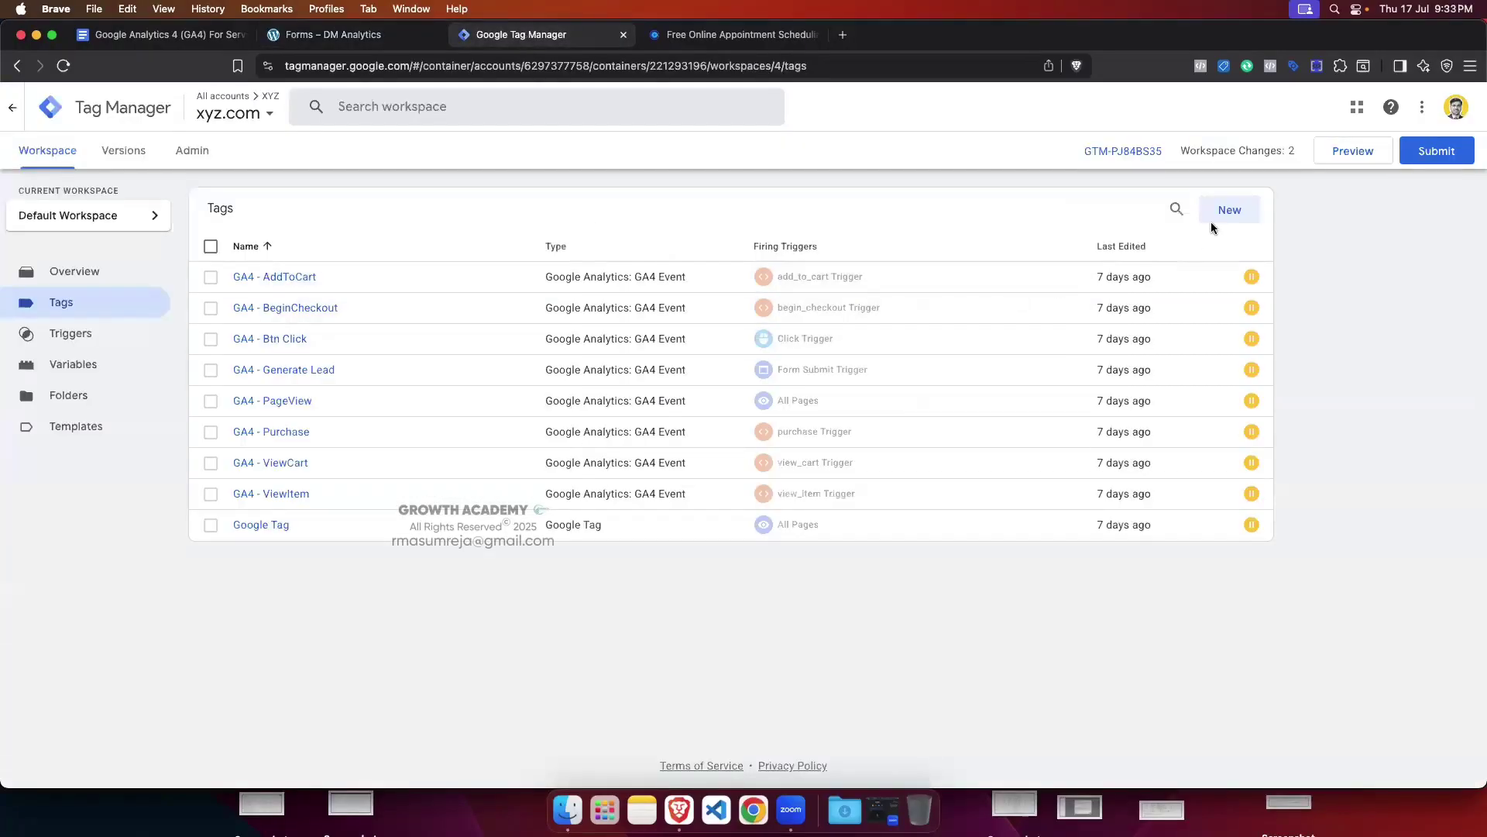
{"action": "left_click", "coordinate": [1228, 215]}
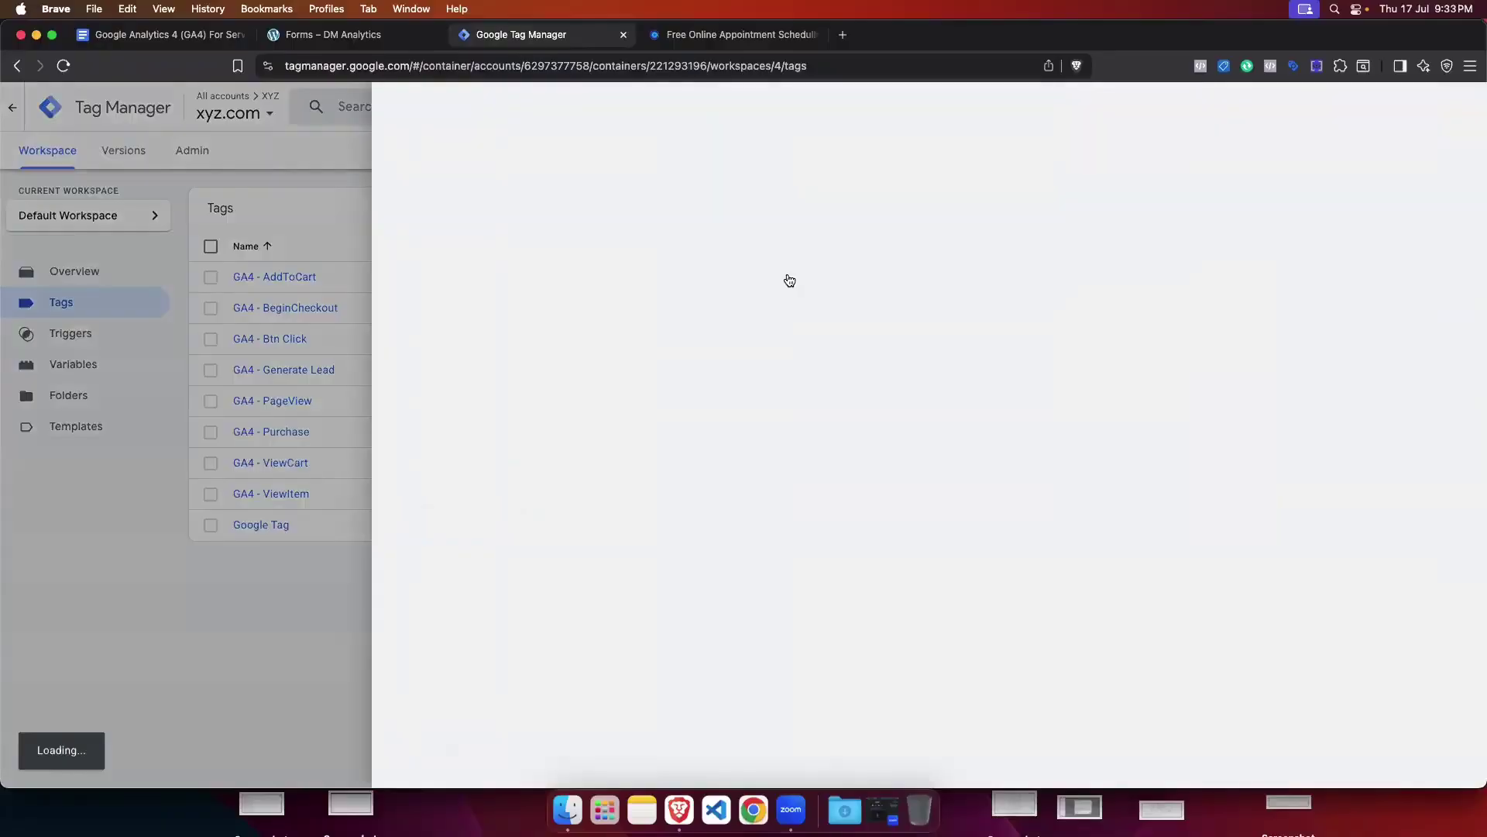
{"action": "left_click", "coordinate": [895, 277]}
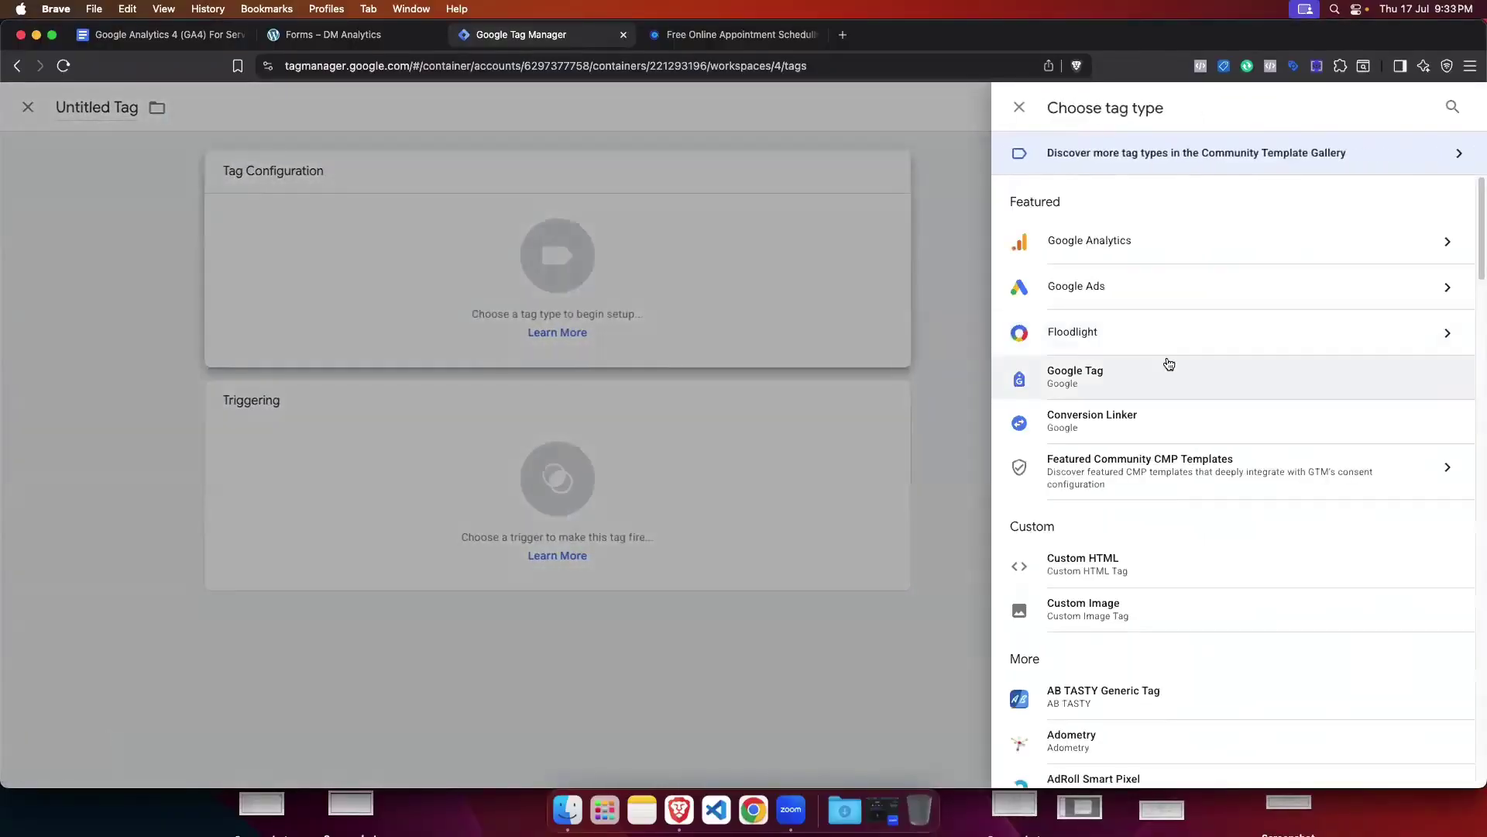
{"action": "scroll", "coordinate": [1162, 433], "scroll_direction": "down", "scroll_amount": 1}
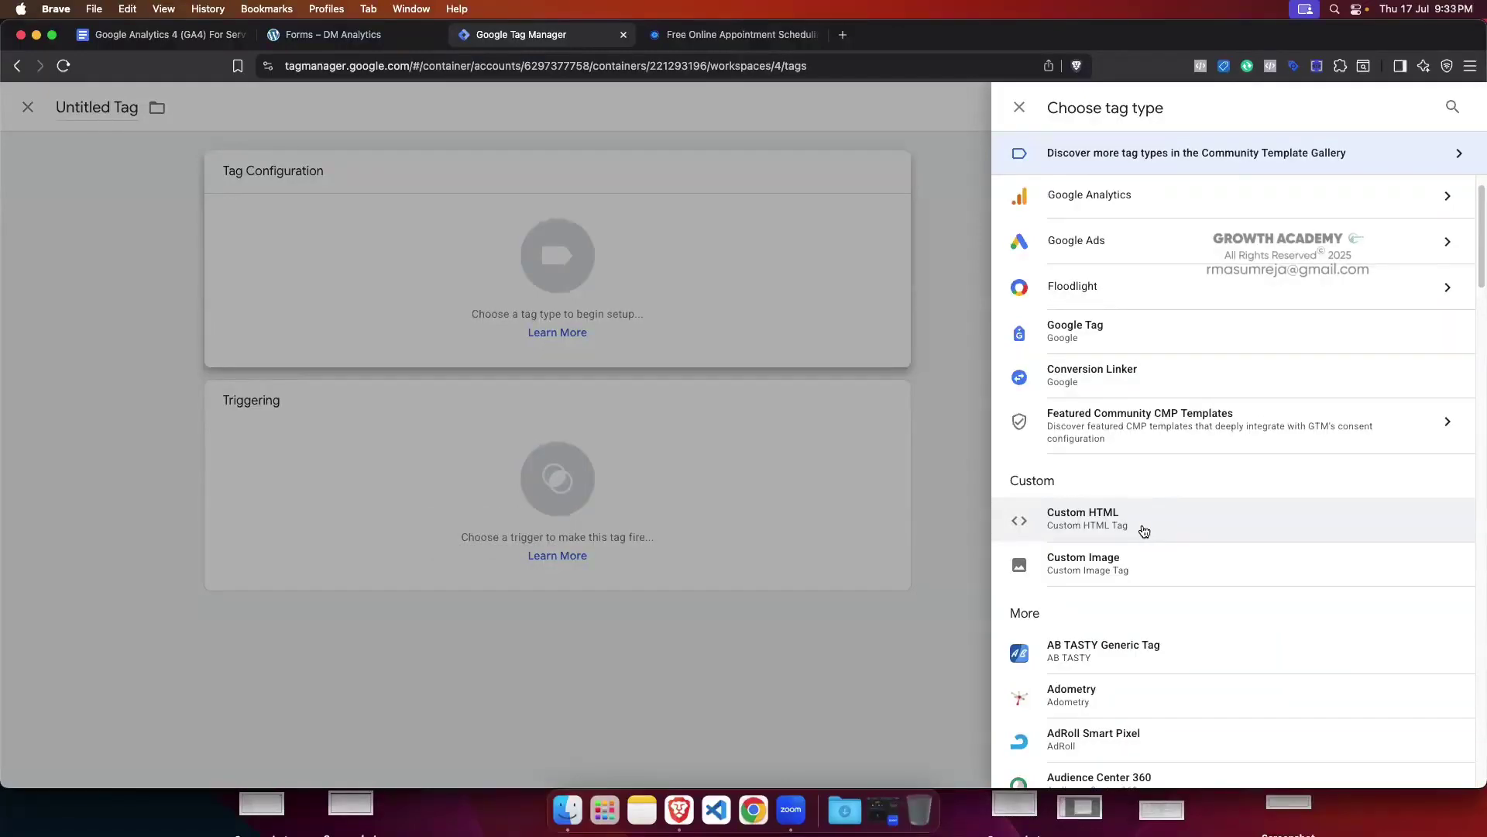
{"action": "left_click", "coordinate": [1145, 531]}
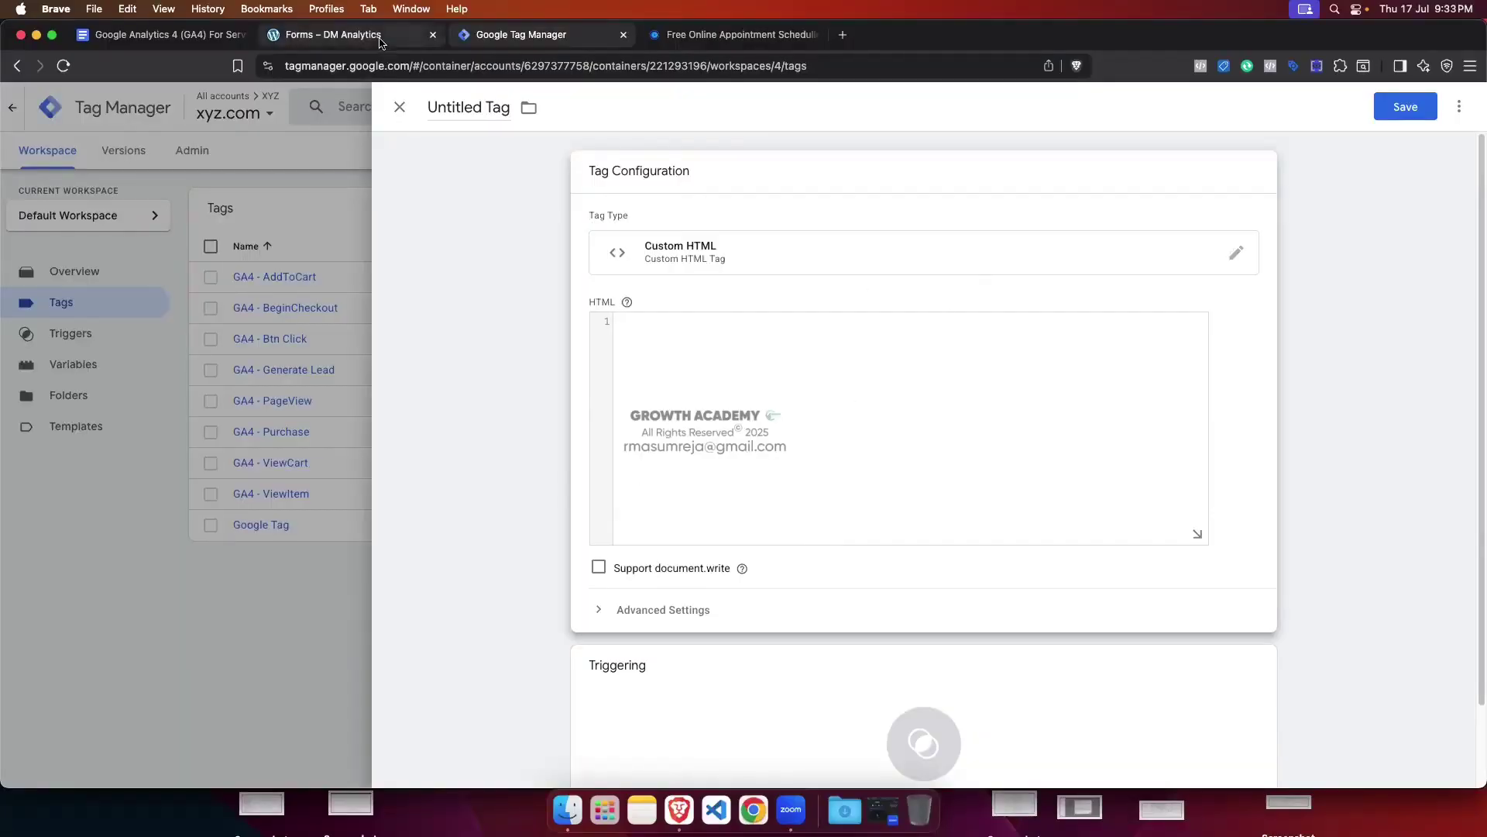
Step: Write an empty <script></script> block in the HTML box with blank lines inside
{"action": "left_click", "coordinate": [334, 34]}
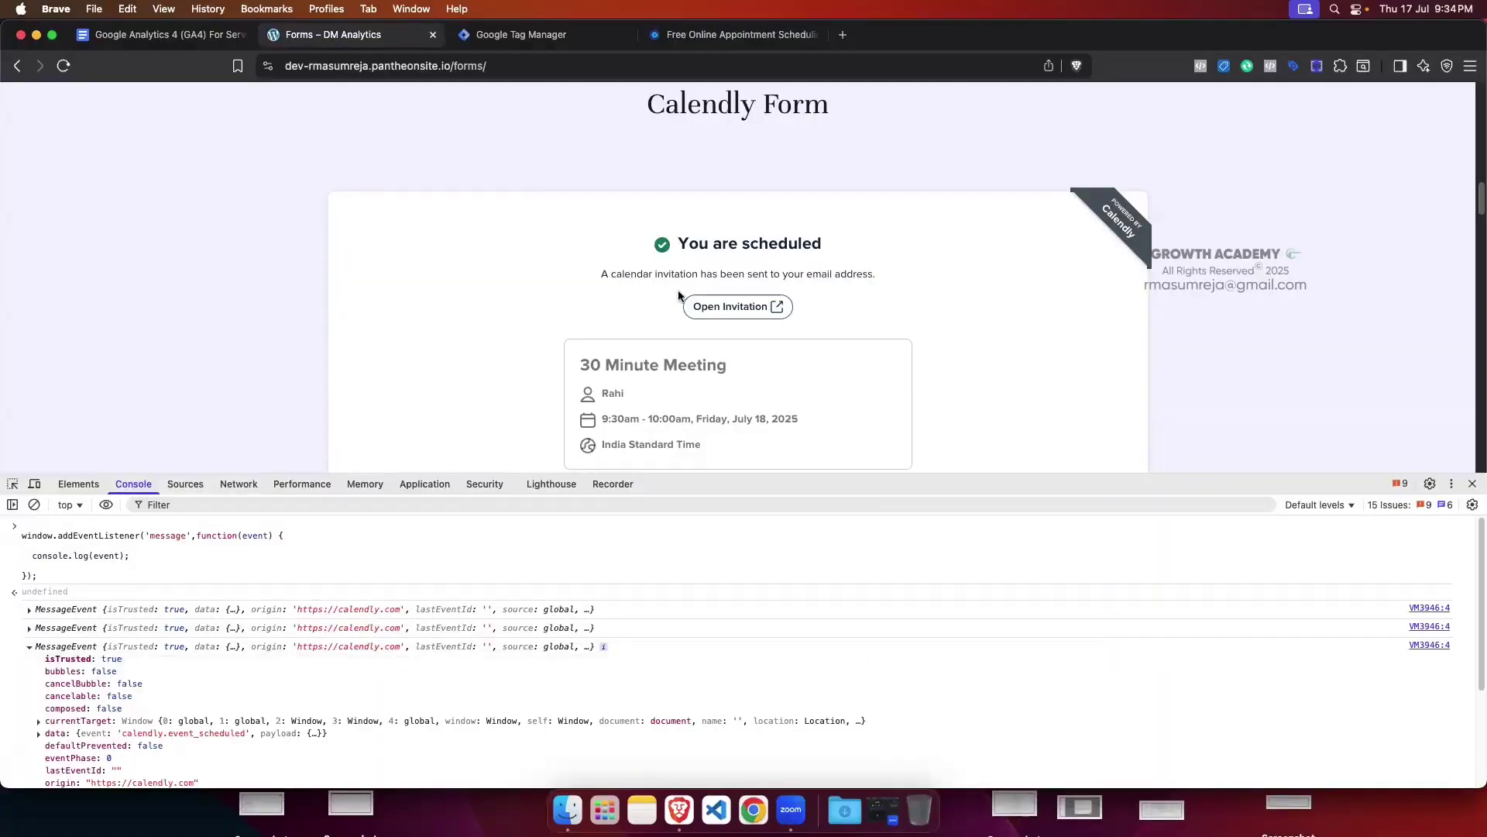
{"action": "left_click", "coordinate": [521, 35]}
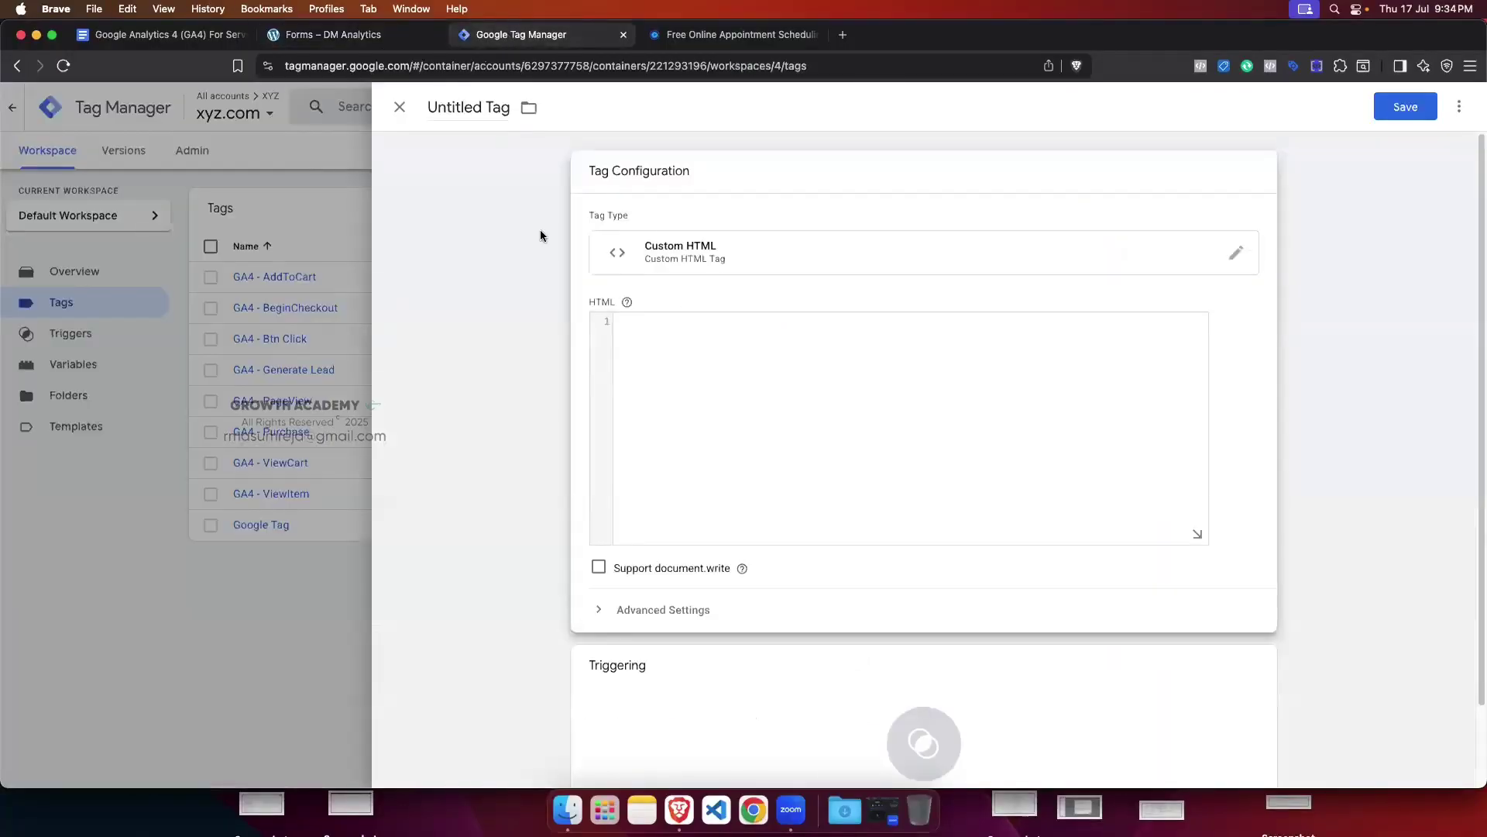
{"action": "left_click", "coordinate": [651, 322]}
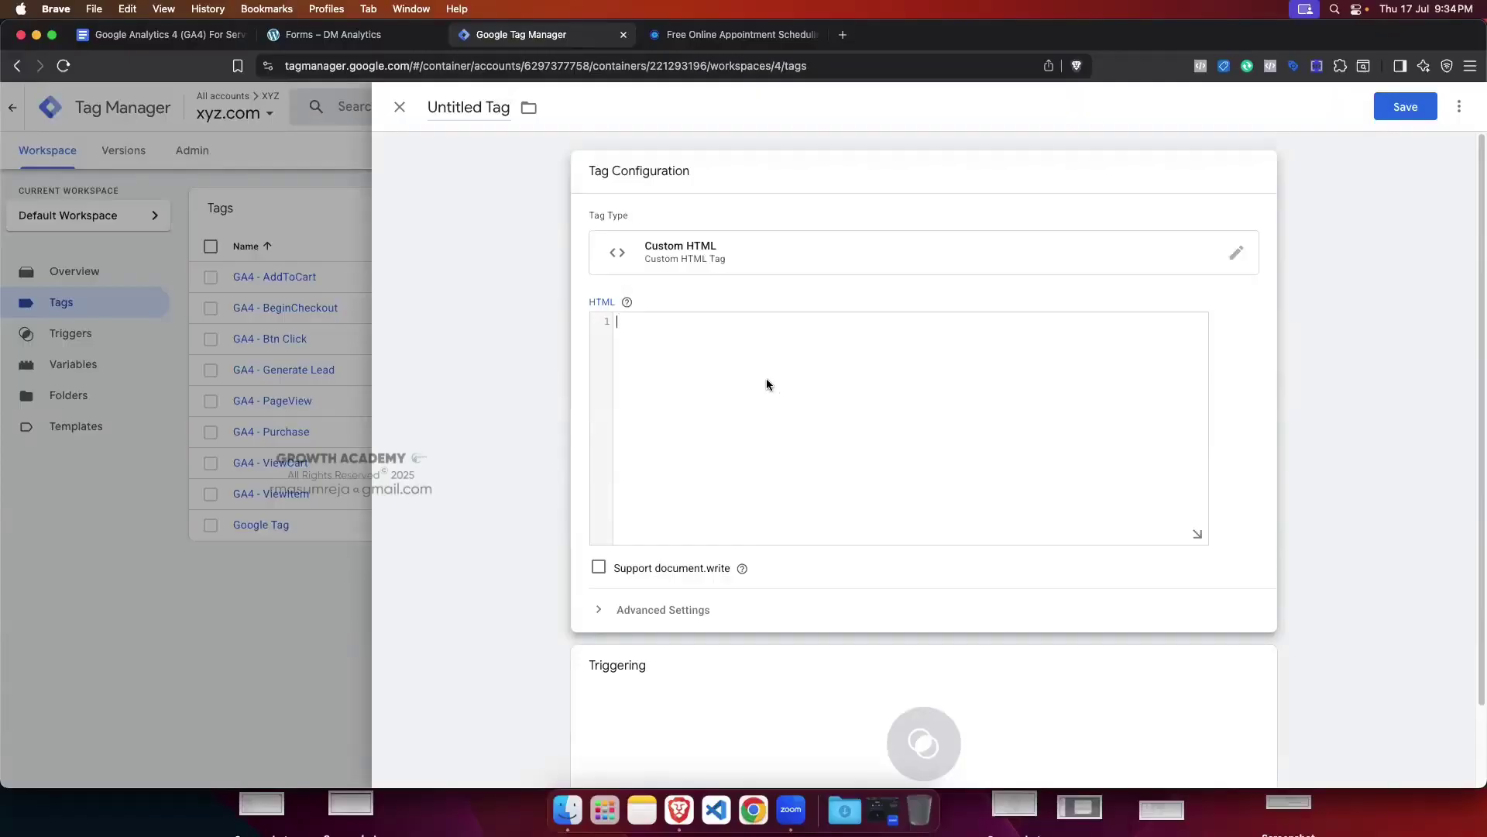
{"action": "type", "text": "<"}
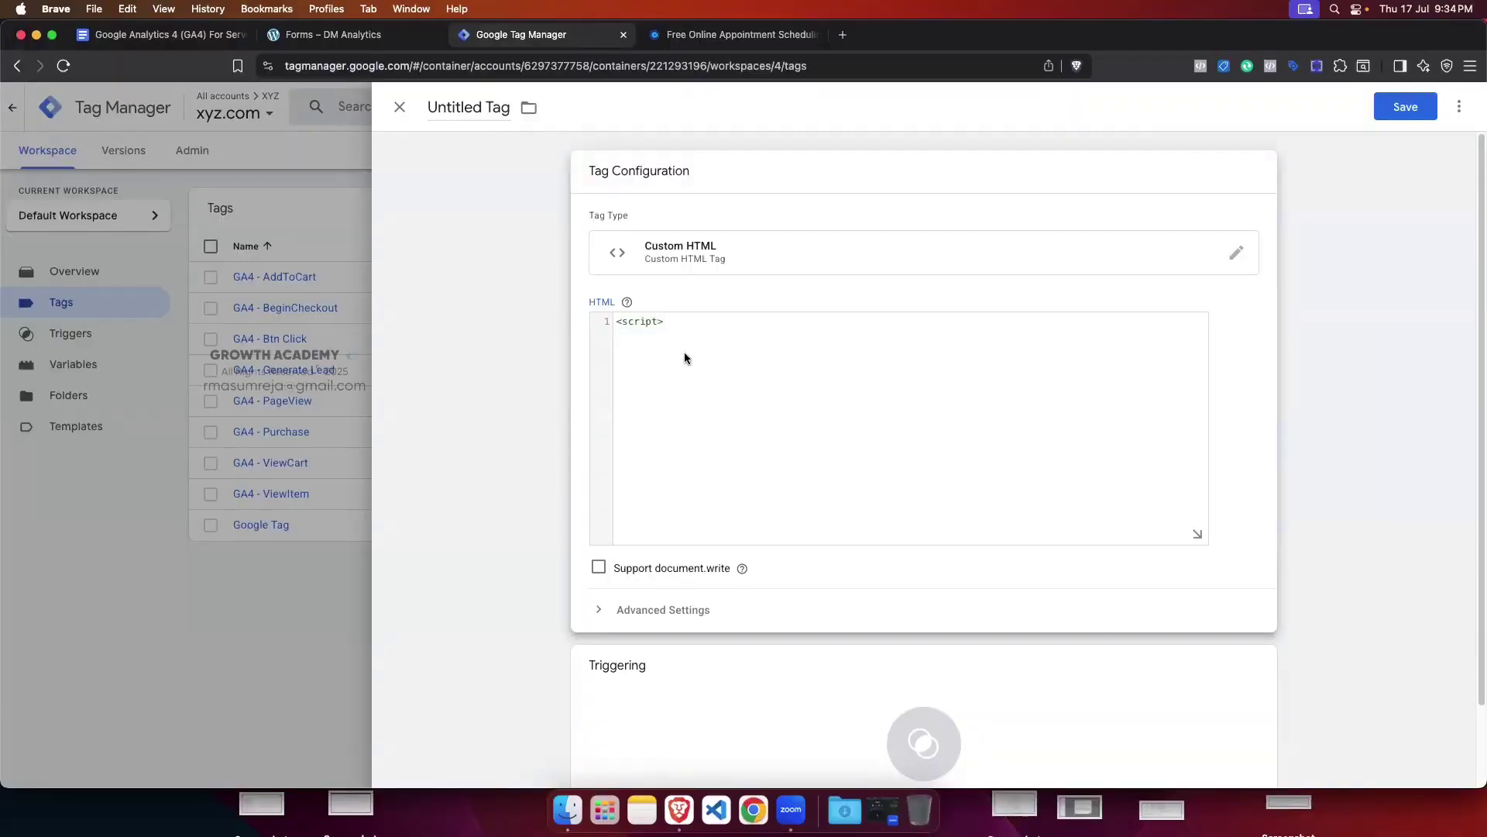
{"action": "type", "text": "script>"}
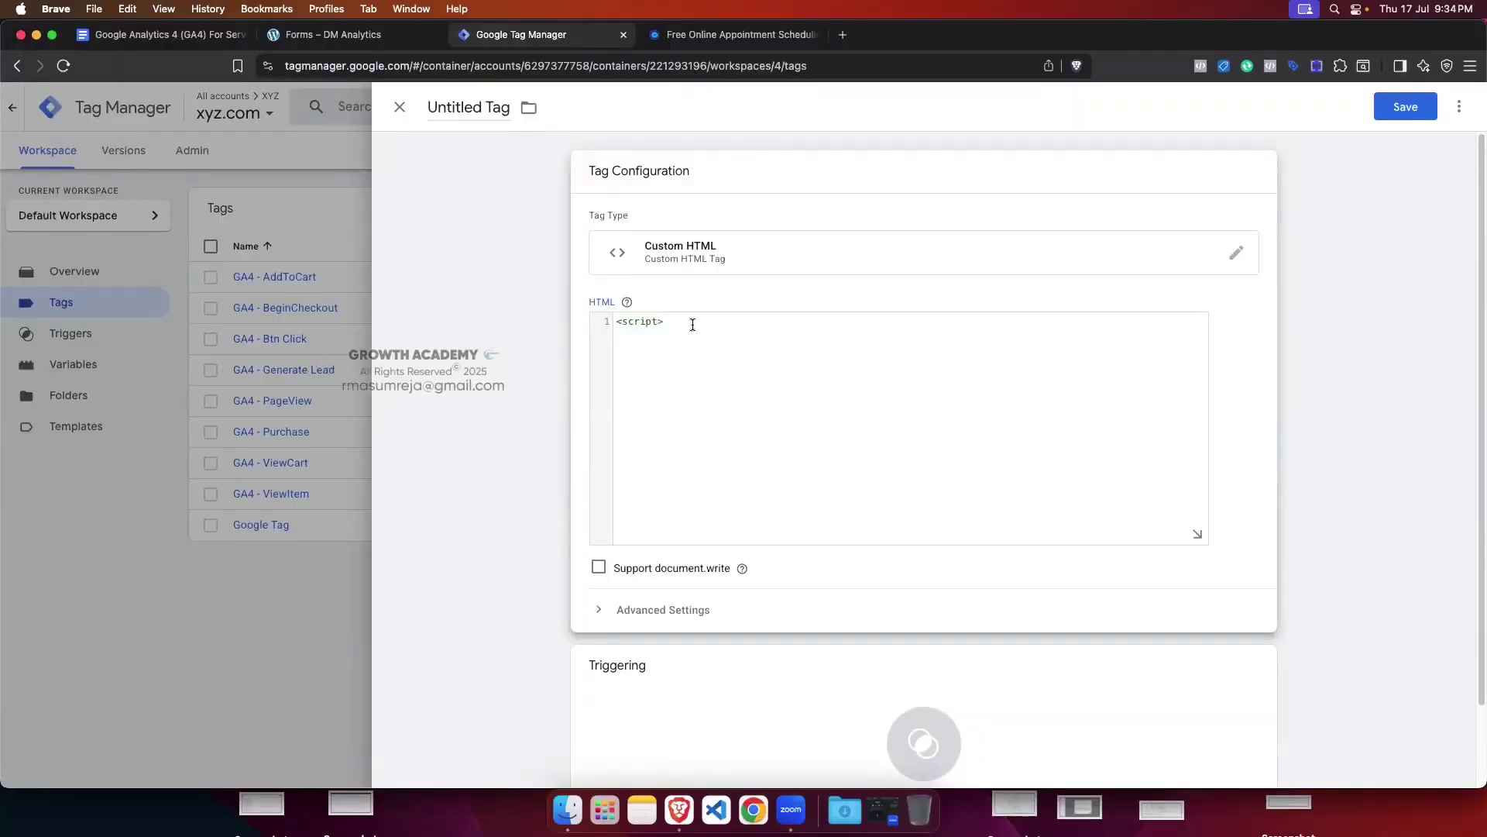
{"action": "type", "text": "</script>"}
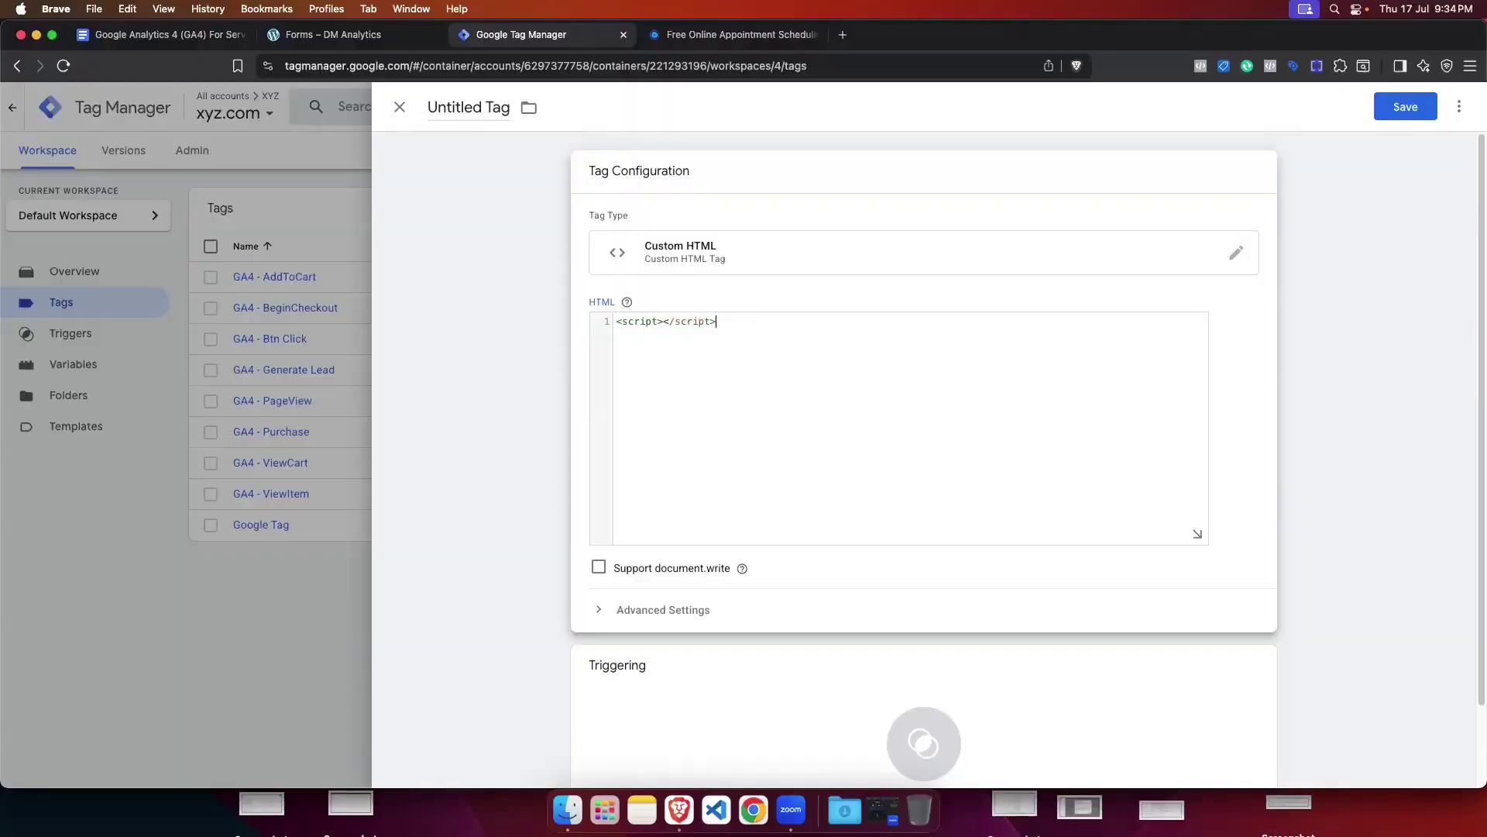
{"action": "left_click", "coordinate": [665, 321]}
{"action": "key", "text": "Return"}
{"action": "key", "text": "Return"}
{"action": "key", "text": "Return"}
{"action": "key", "text": "Return"}
{"action": "key", "text": "Return"}
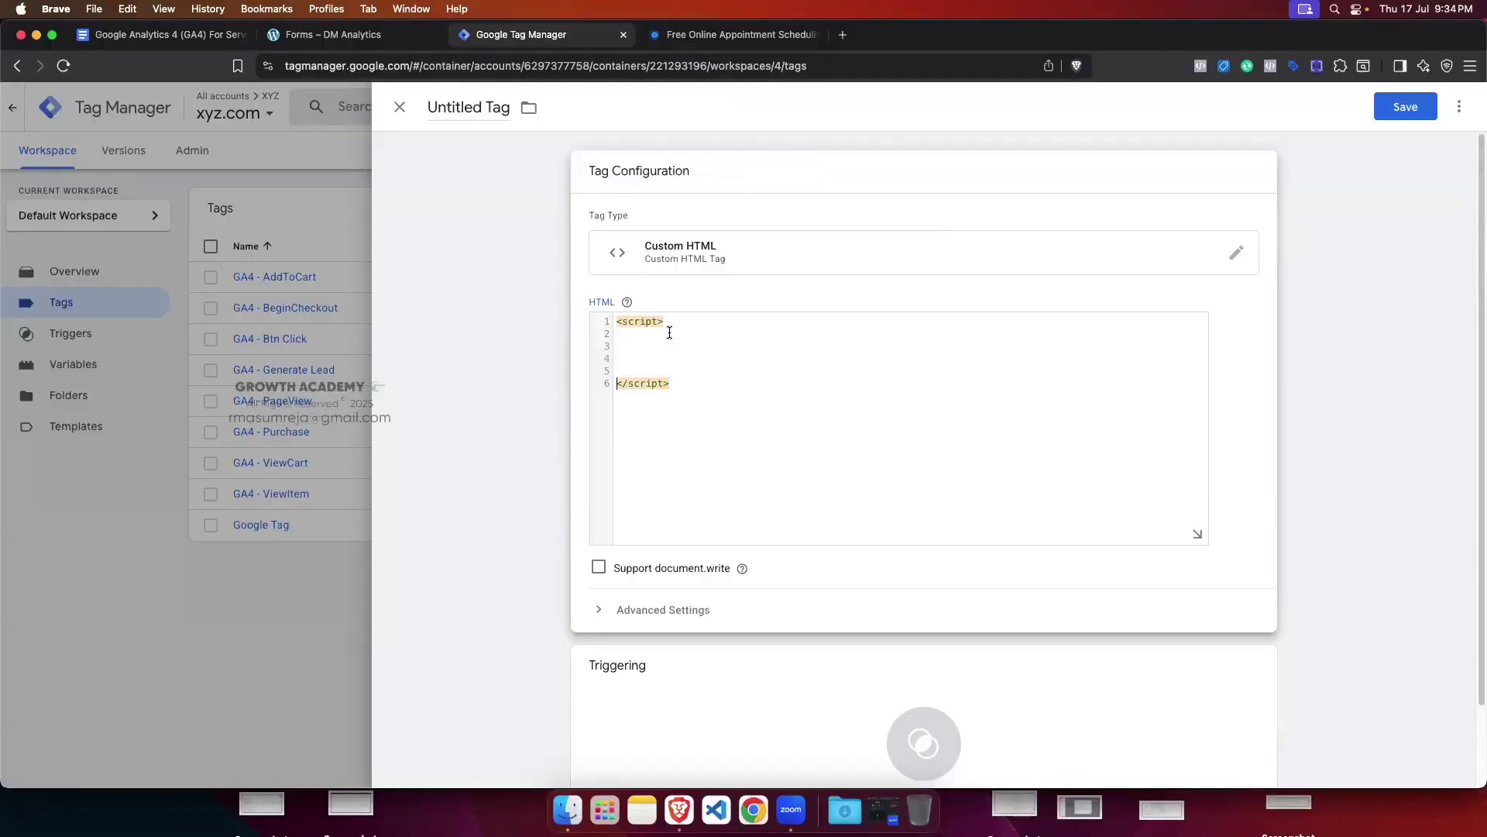
Step: Select the opening <script> and closing </script> tags in the HTML box
{"action": "left_click", "coordinate": [629, 336]}
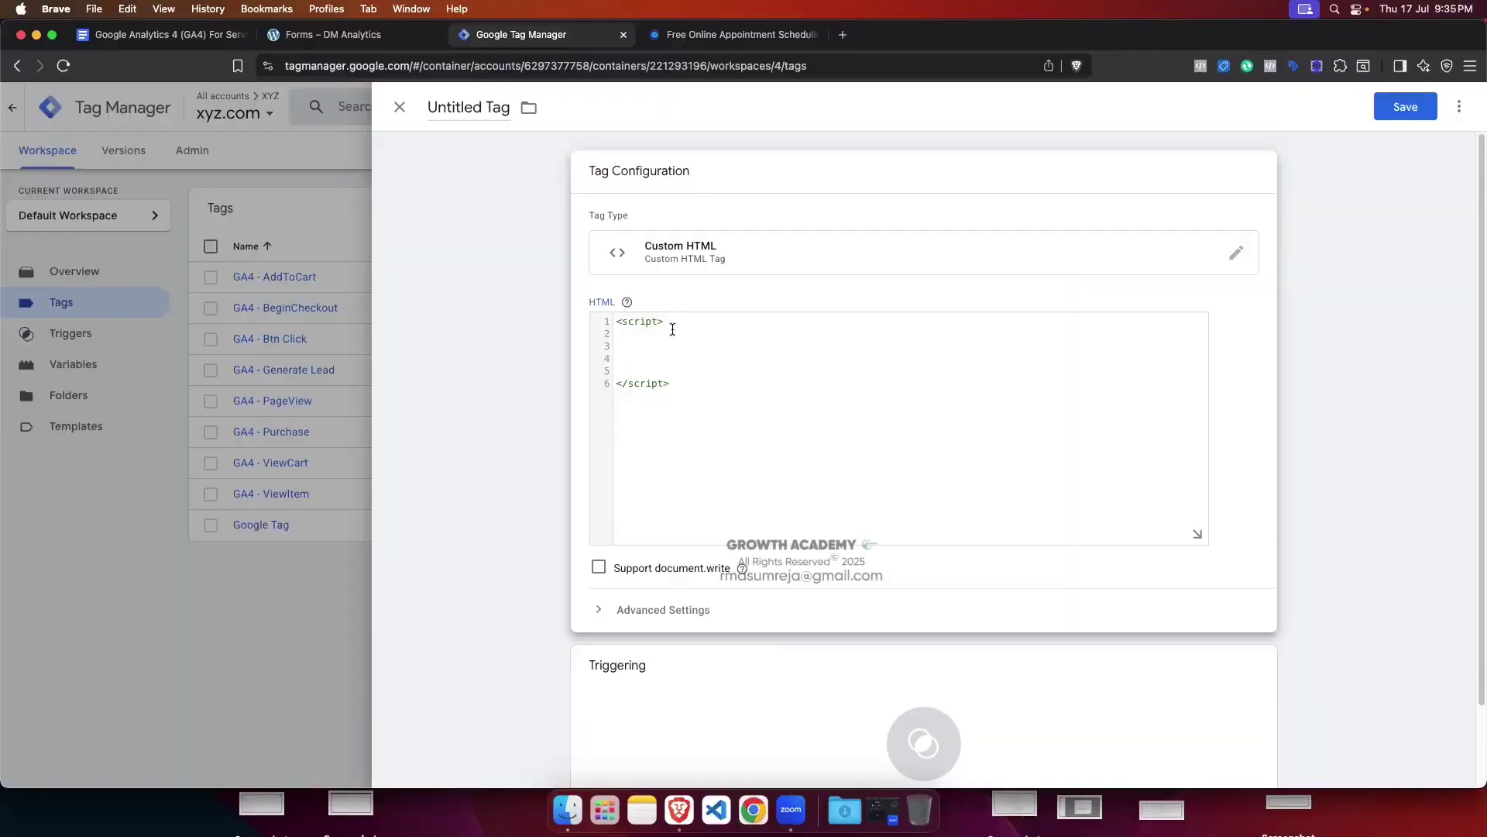
{"action": "left_click_drag", "start_coordinate": [670, 321], "coordinate": [618, 322]}
{"action": "left_click", "coordinate": [680, 382]}
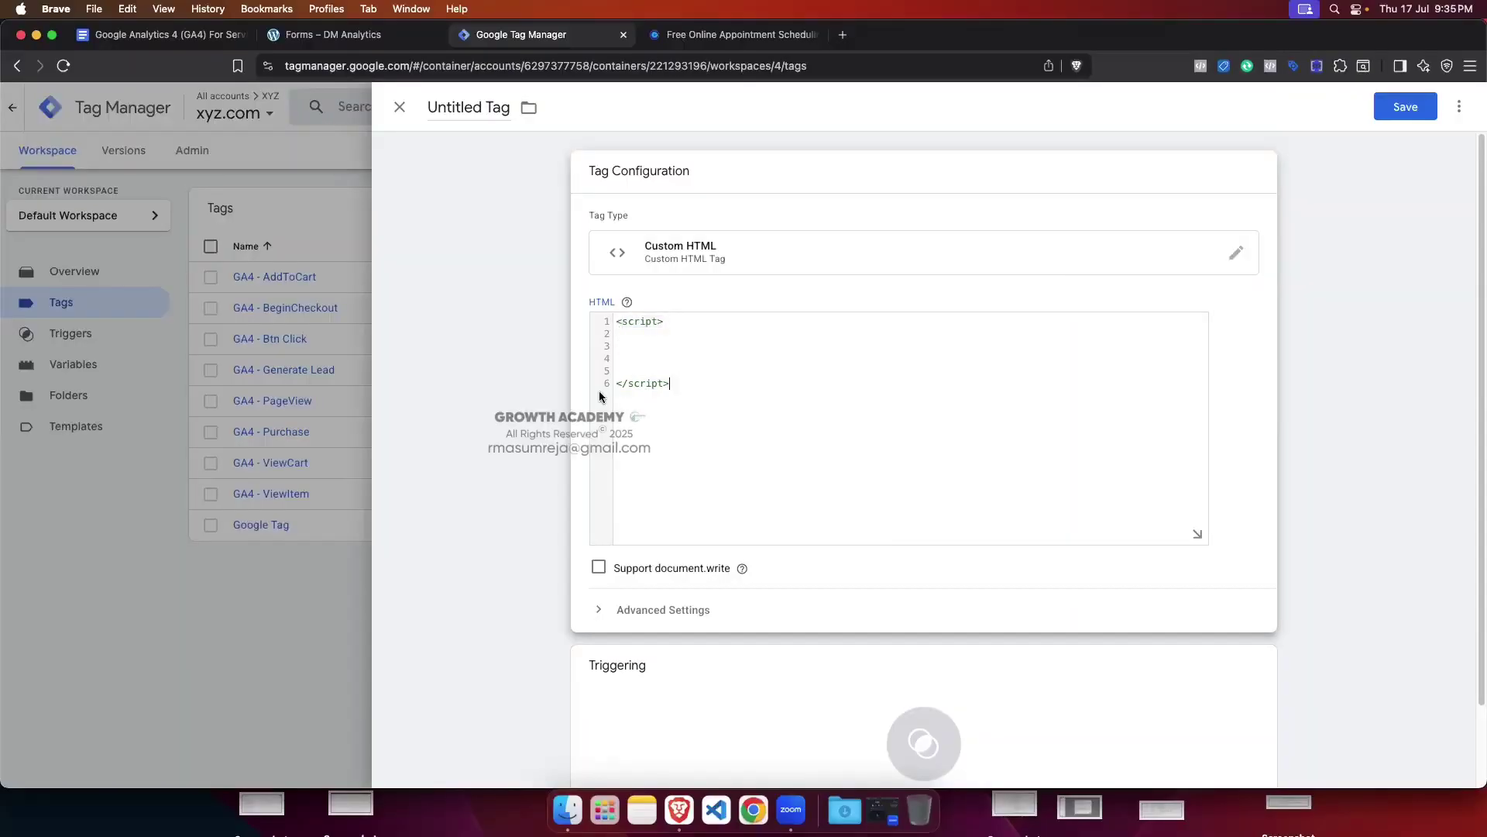
{"action": "left_click", "coordinate": [657, 354]}
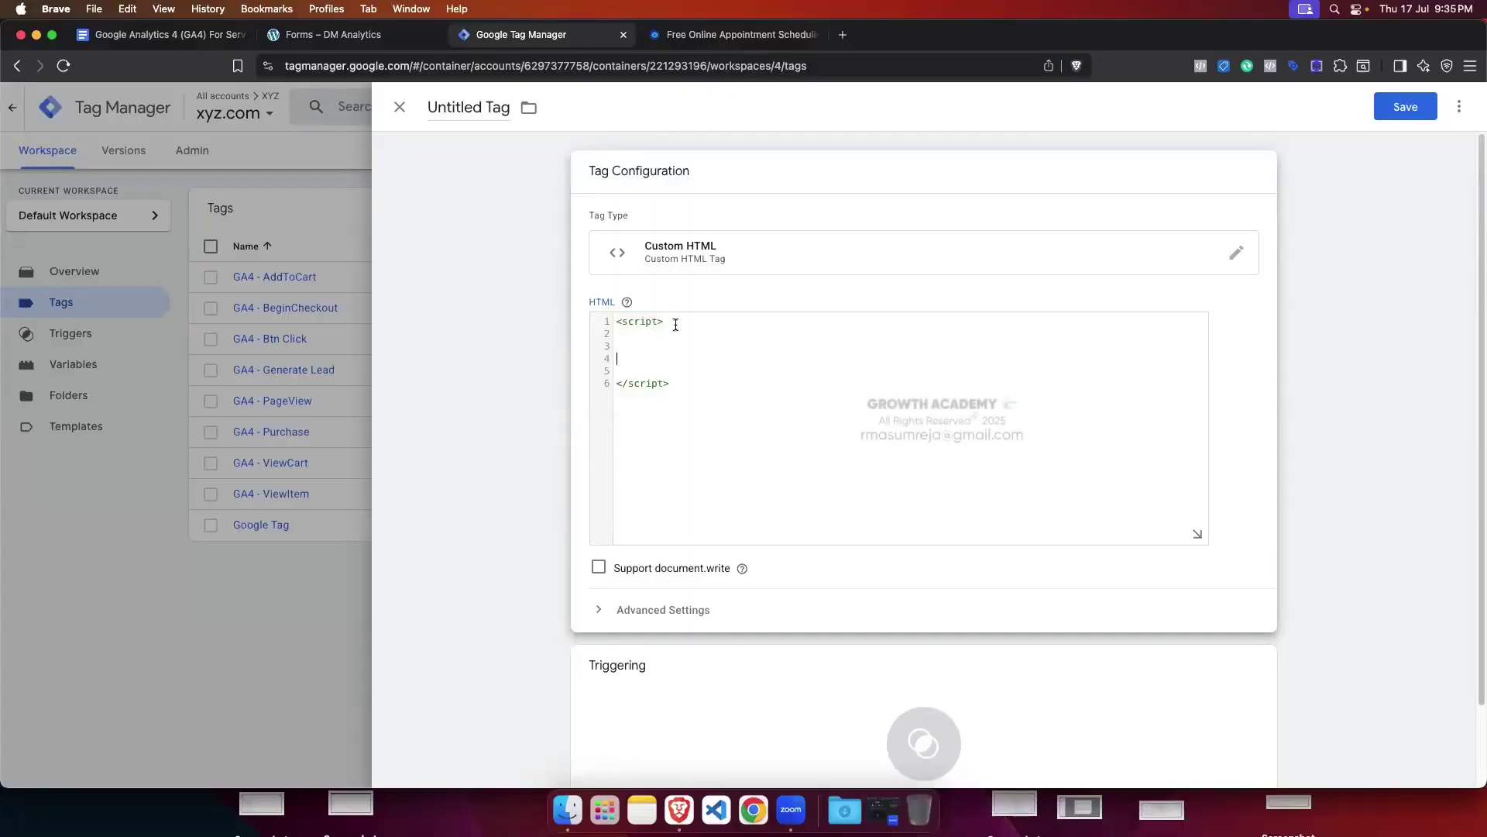
{"action": "left_click_drag", "start_coordinate": [673, 323], "coordinate": [609, 326]}
{"action": "left_click_drag", "start_coordinate": [671, 383], "coordinate": [617, 384]}
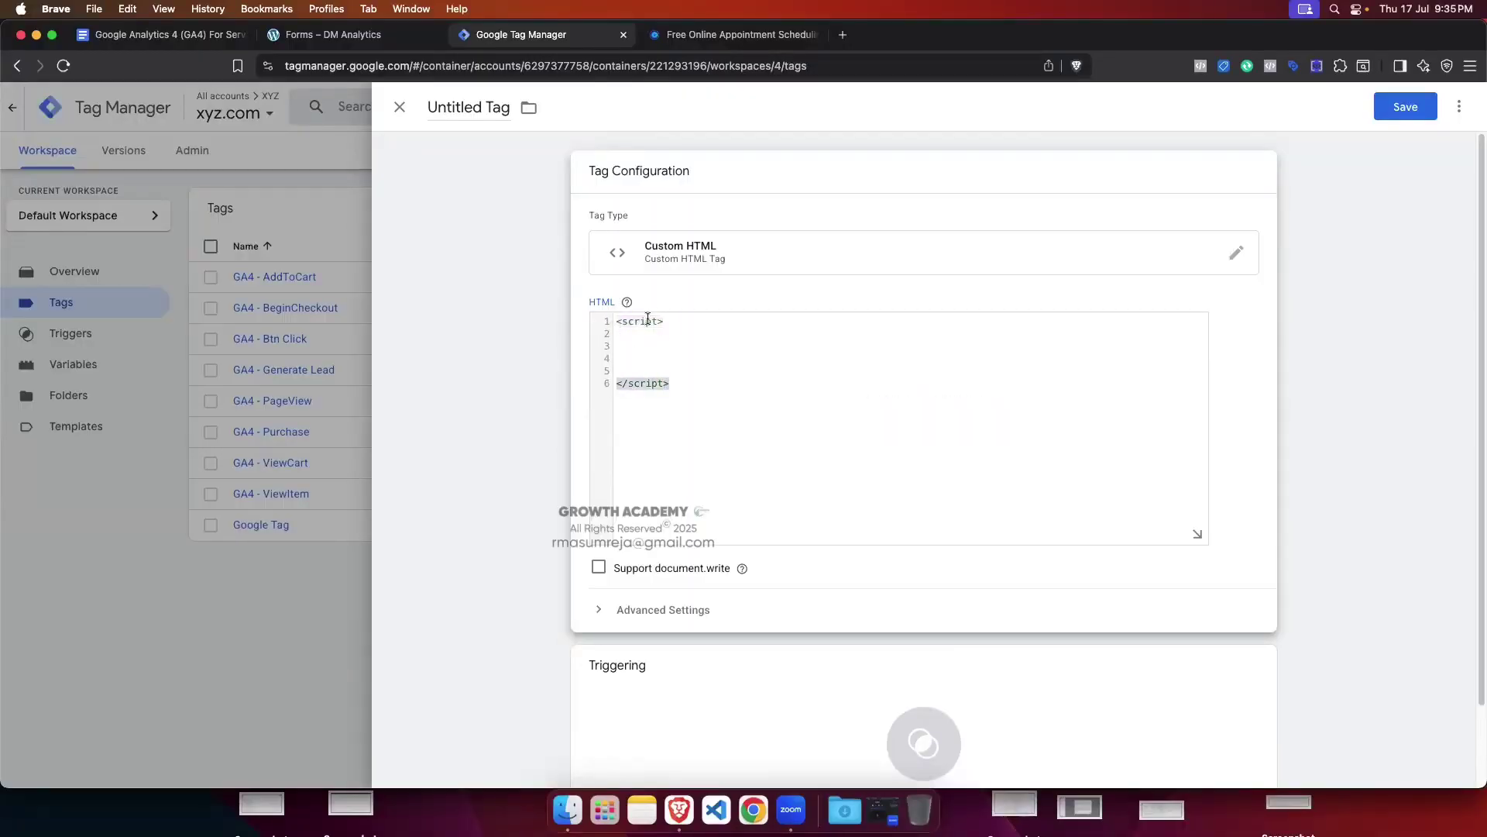
{"action": "left_click_drag", "start_coordinate": [664, 322], "coordinate": [615, 322]}
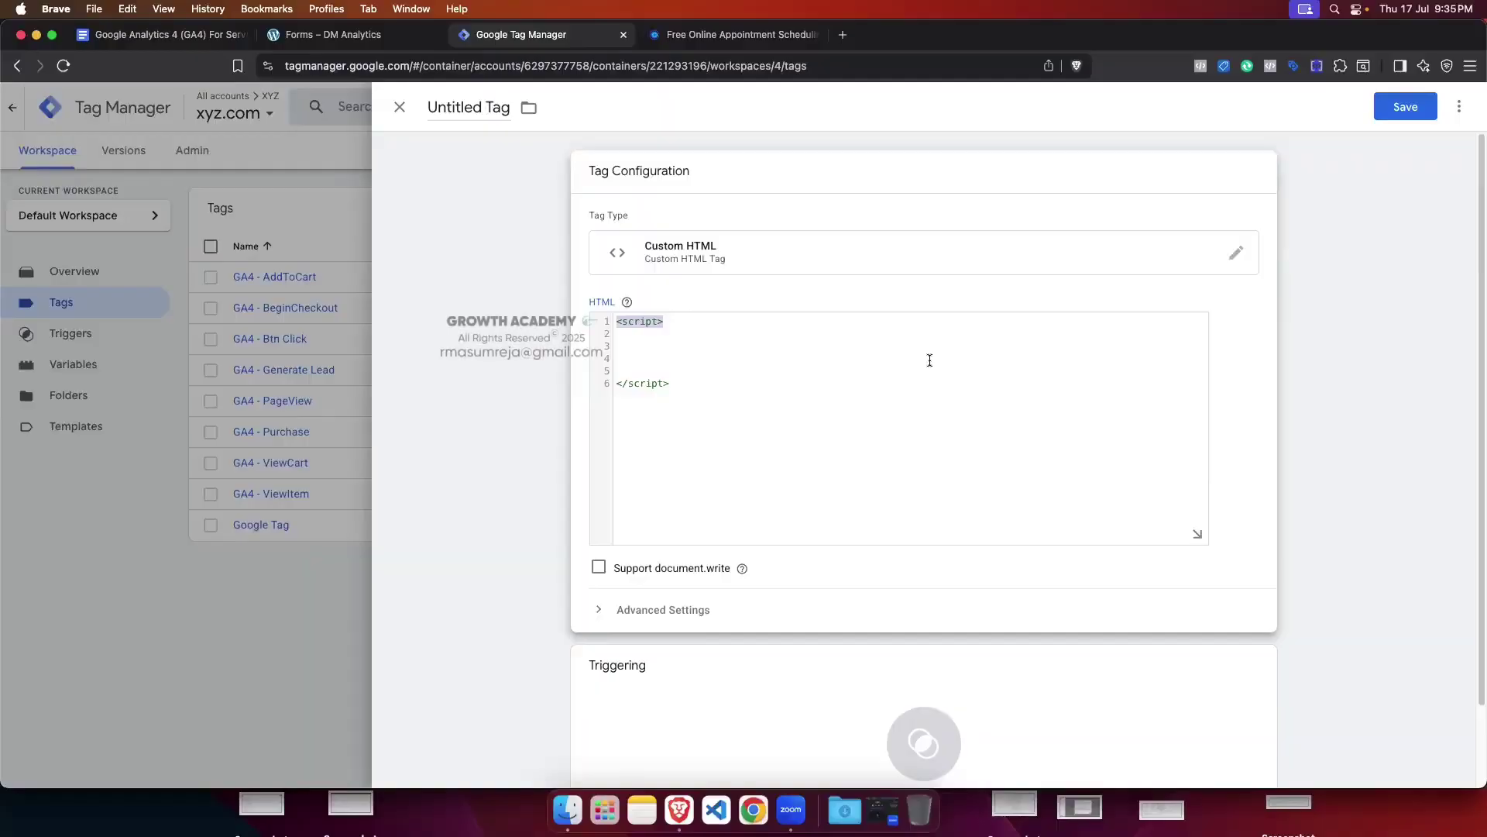
Step: Copy the addEventListener snippet from the form page's console and paste it into the script
{"action": "left_click", "coordinate": [361, 45]}
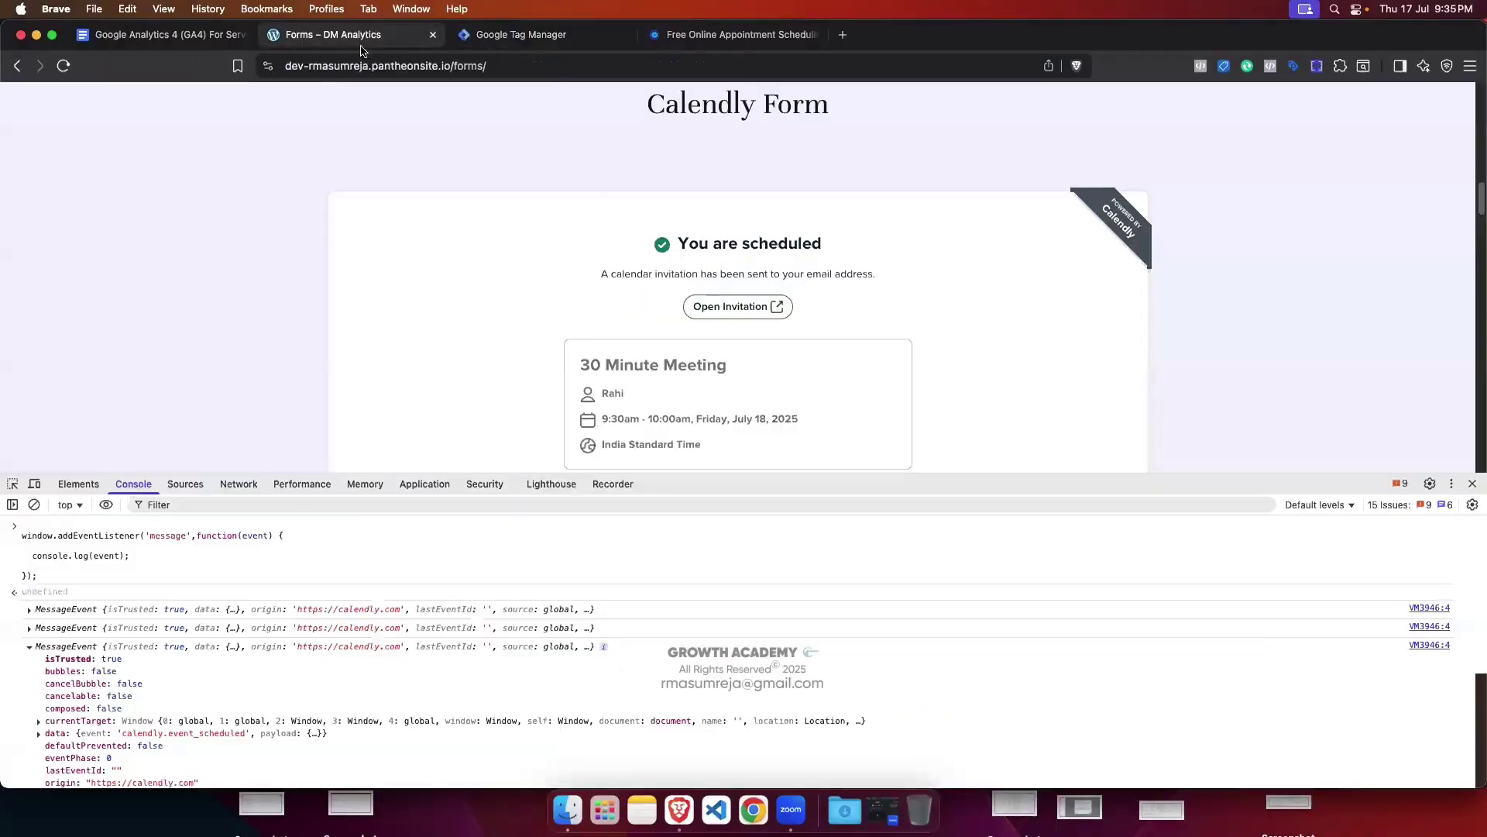
{"action": "left_click", "coordinate": [28, 577]}
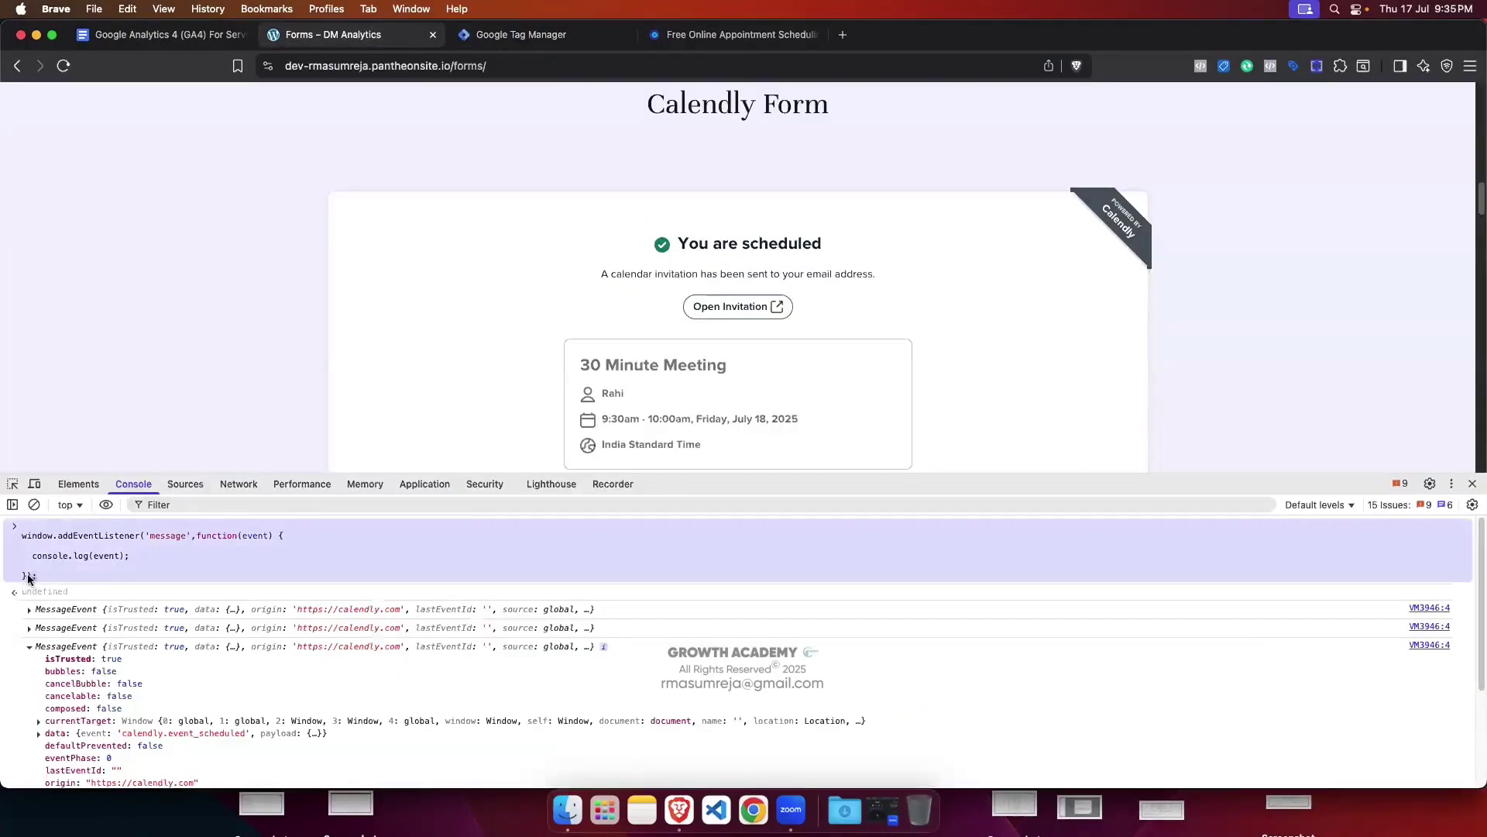
{"action": "left_click_drag", "start_coordinate": [28, 577], "coordinate": [22, 534]}
{"action": "key", "text": "super+c"}
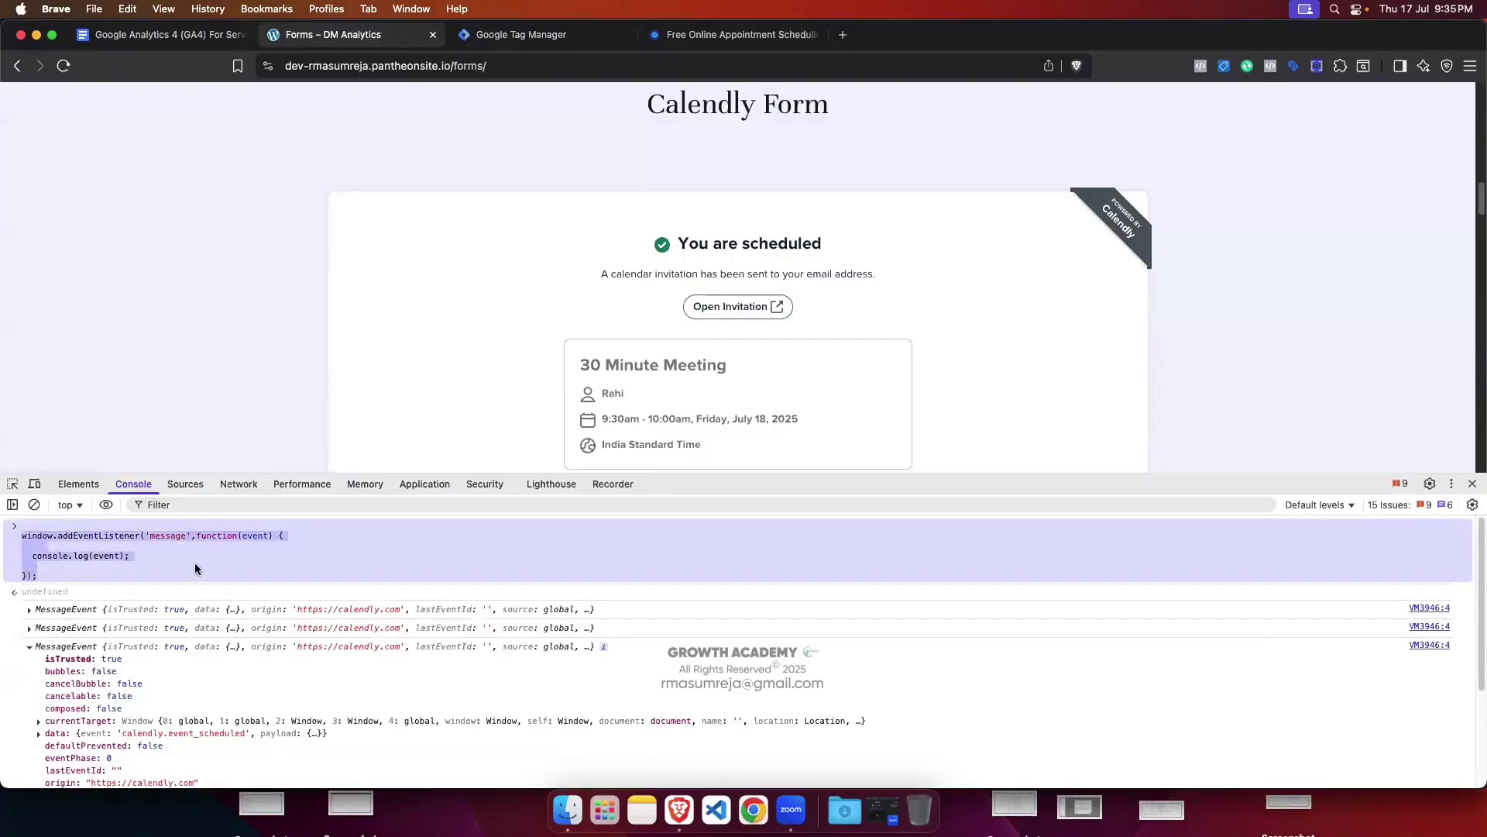
{"action": "left_click", "coordinate": [562, 36]}
{"action": "left_click", "coordinate": [683, 353]}
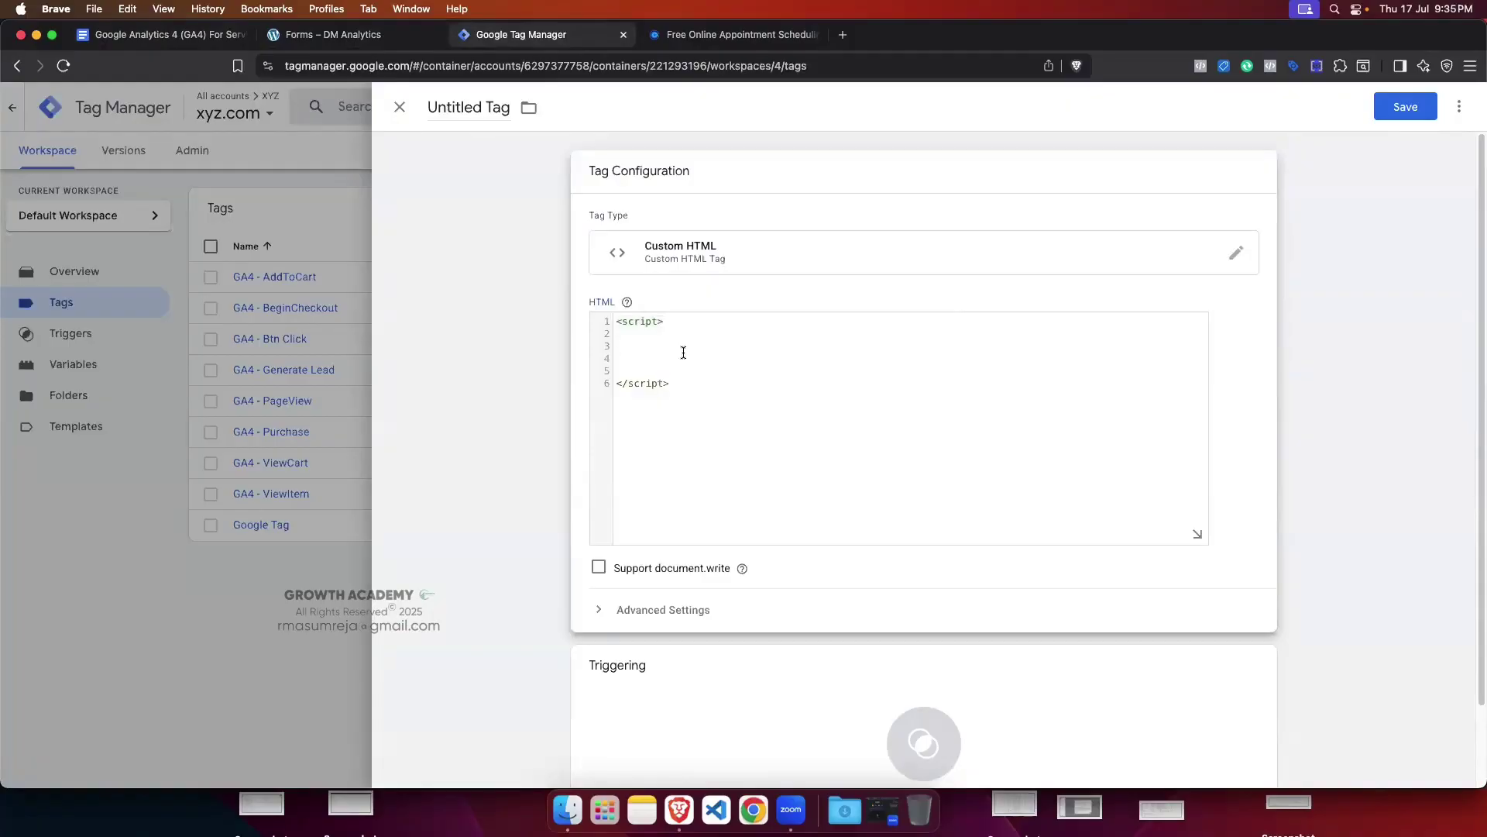
{"action": "key", "text": "super+v"}
Step: Replace the HTML box contents with the Step 1 script copied from the Google Docs guide
{"action": "left_click", "coordinate": [159, 34]}
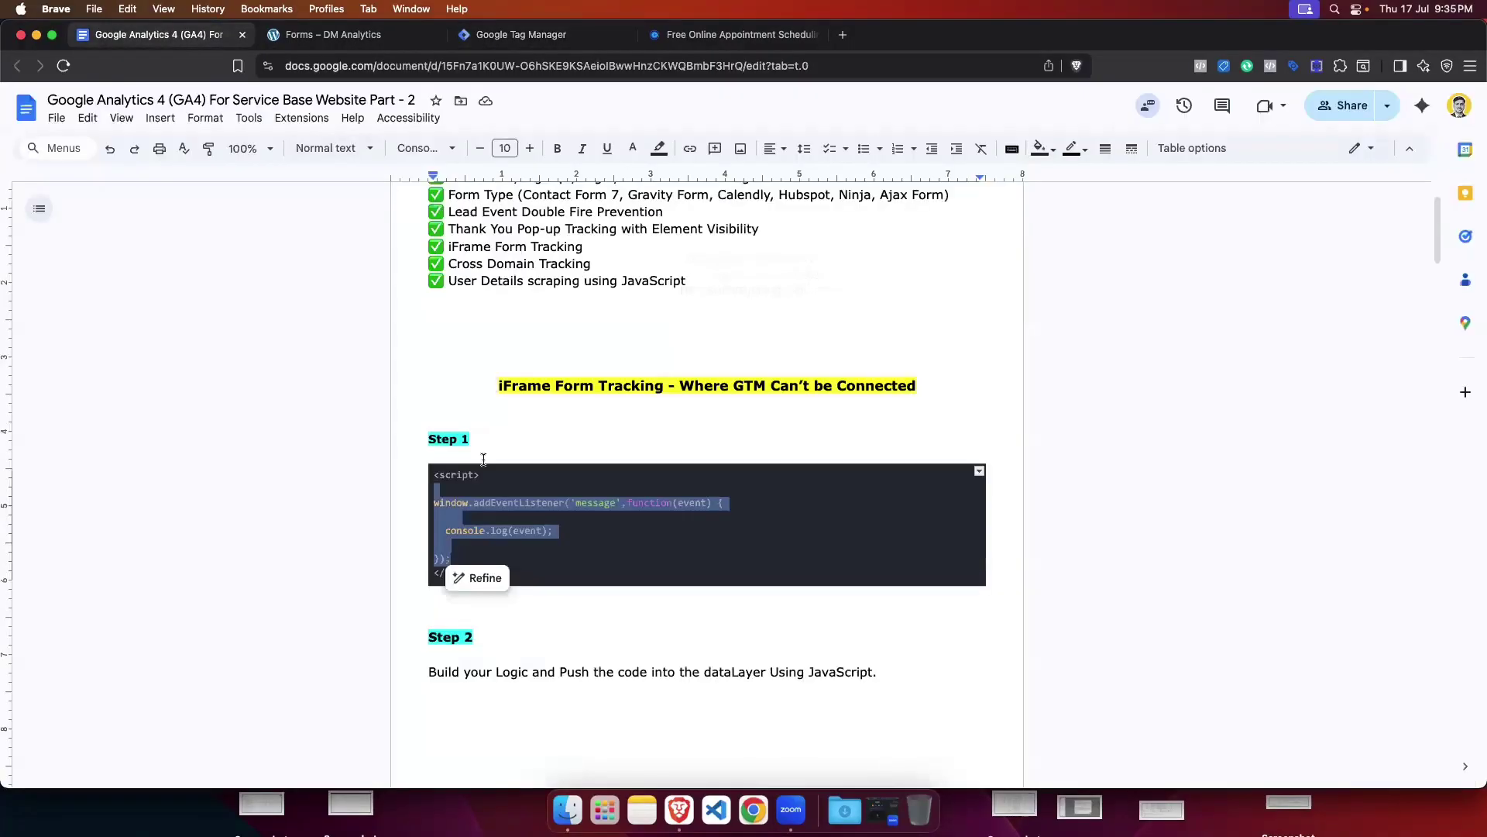
{"action": "left_click", "coordinate": [535, 542]}
{"action": "left_click_drag", "start_coordinate": [495, 573], "coordinate": [509, 483]}
{"action": "key", "text": "super+c"}
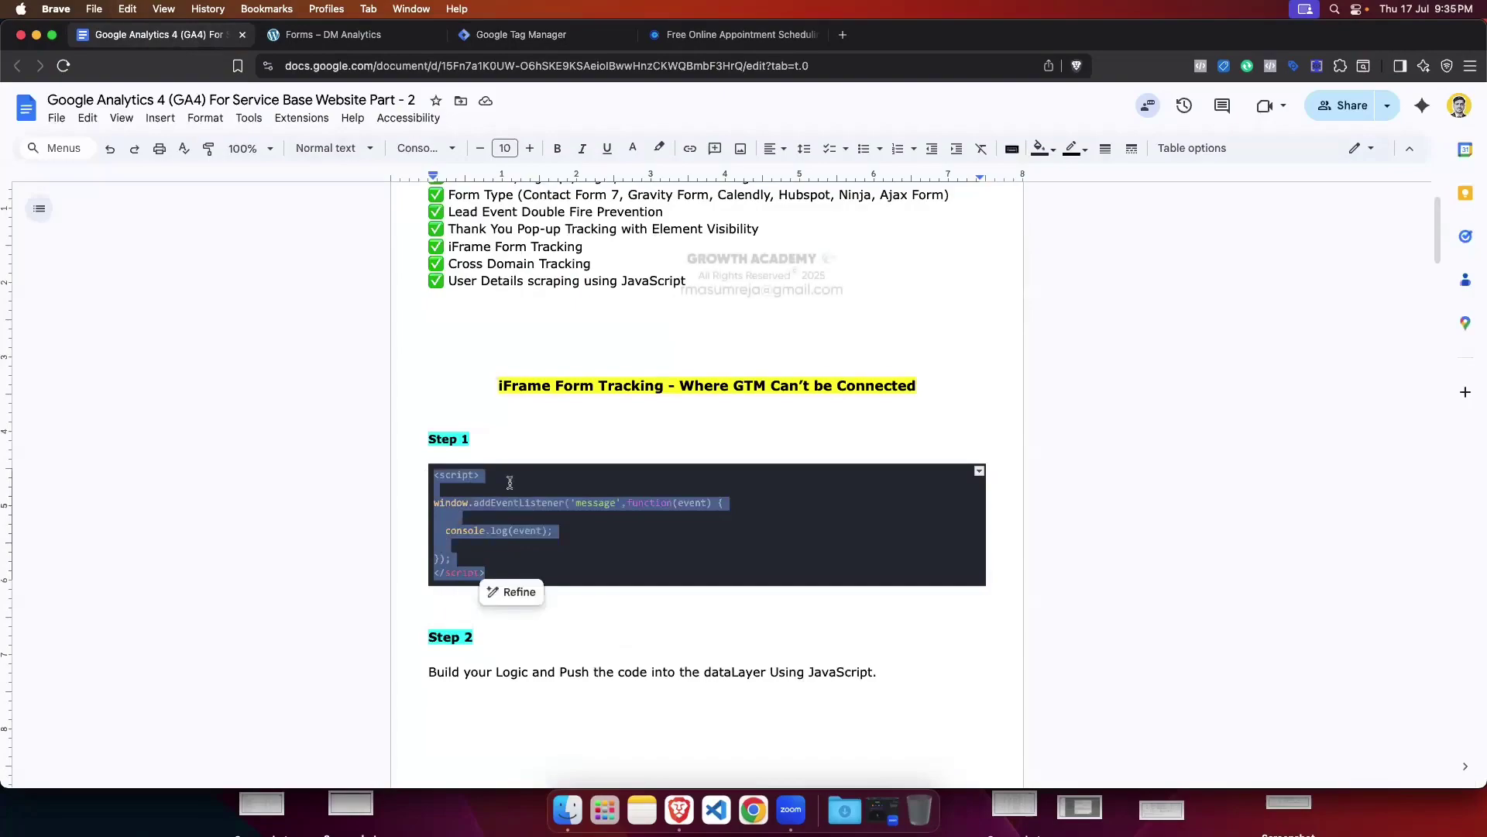
{"action": "left_click", "coordinate": [521, 35]}
{"action": "left_click_drag", "start_coordinate": [672, 440], "coordinate": [612, 321]}
{"action": "key", "text": "super+v"}
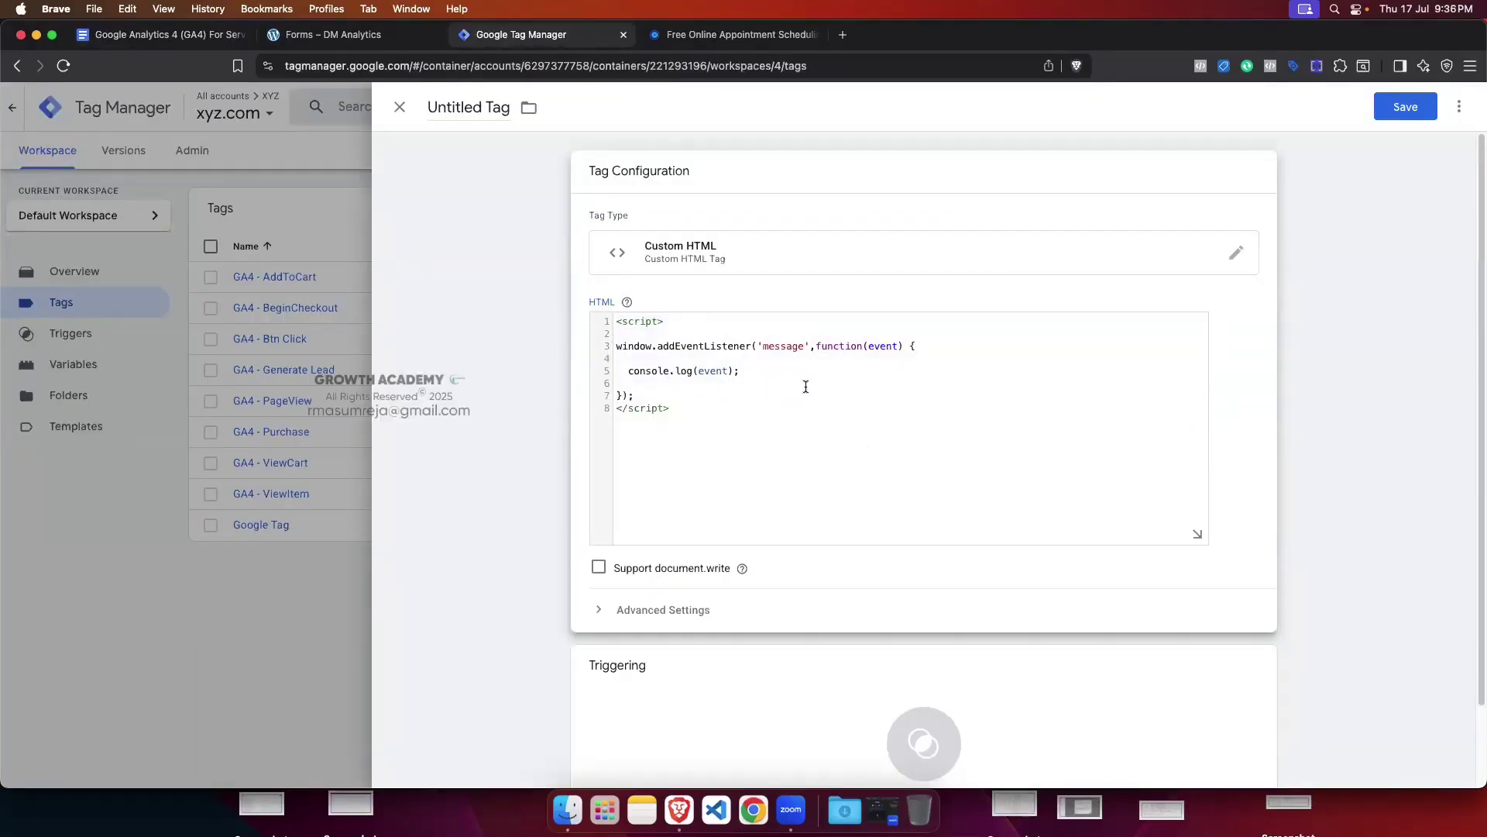
{"action": "scroll", "coordinate": [803, 387], "scroll_direction": "down", "scroll_amount": 2}
Step: Open the Triggering card's Choose a trigger list and start a brand-new trigger
{"action": "left_click", "coordinate": [838, 608]}
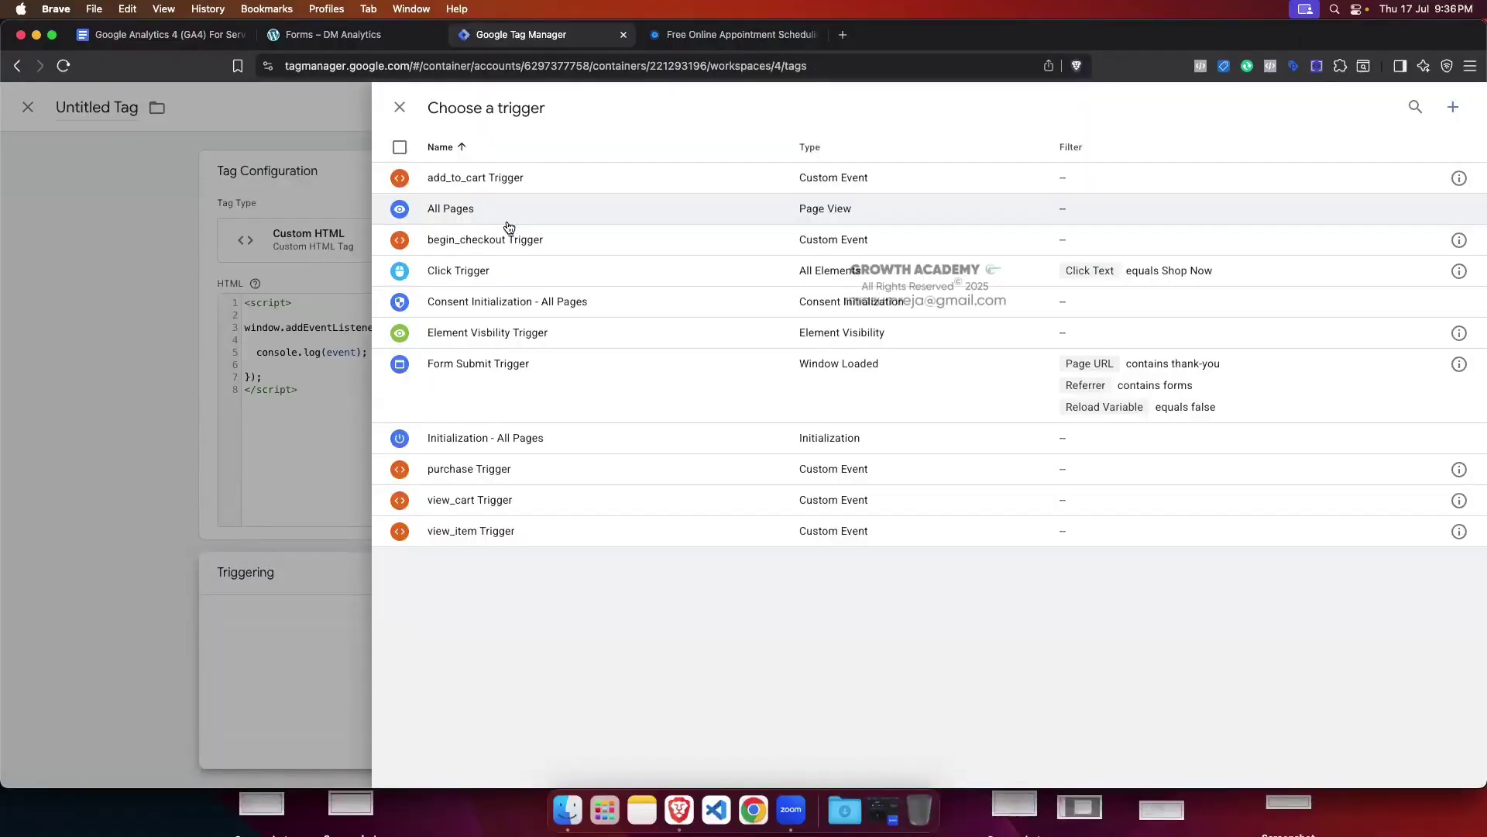
{"action": "left_click", "coordinate": [341, 35]}
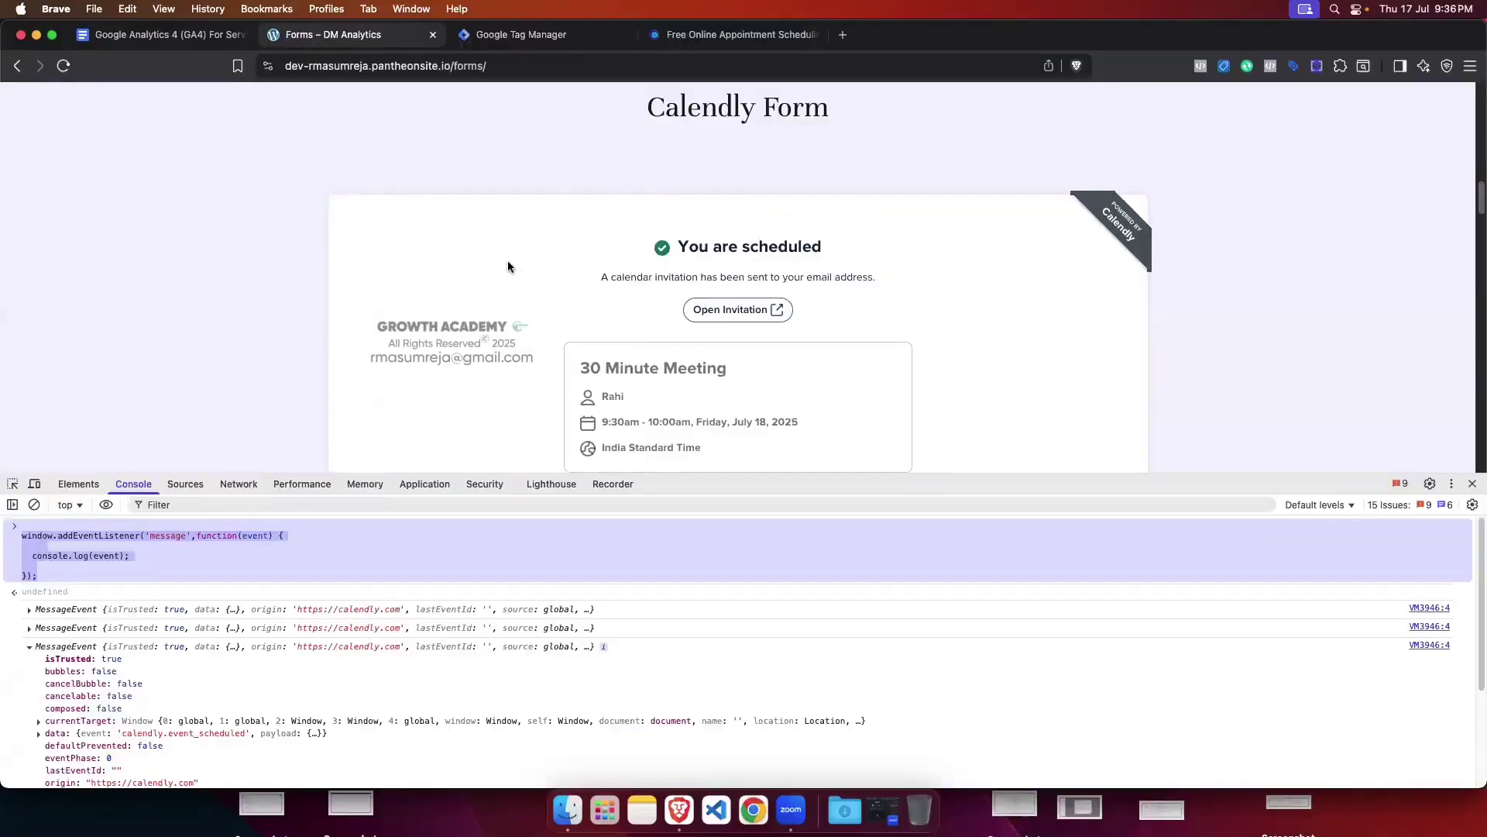
{"action": "left_click", "coordinate": [523, 45]}
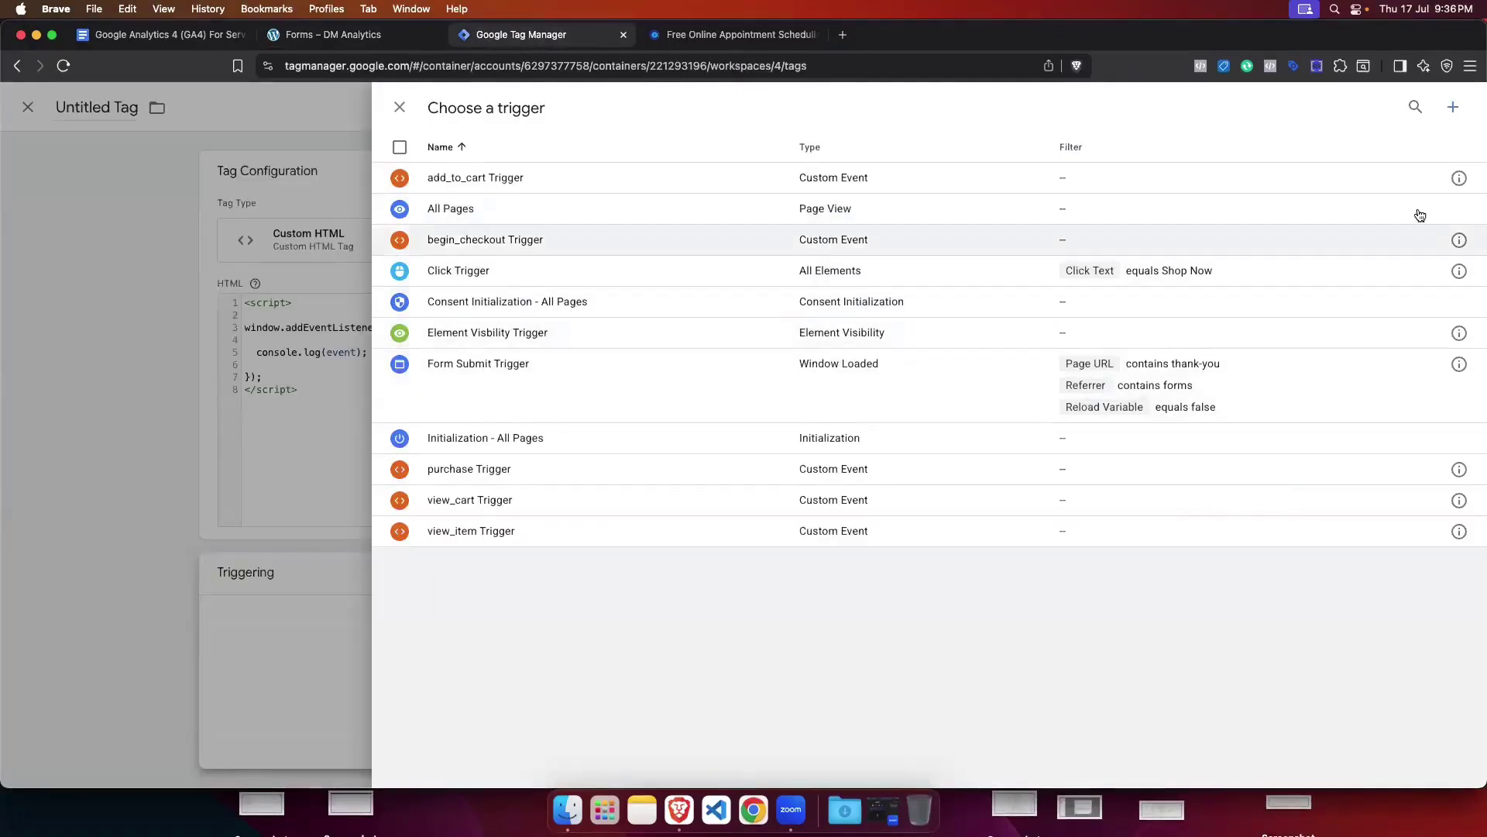
{"action": "left_click", "coordinate": [1453, 107]}
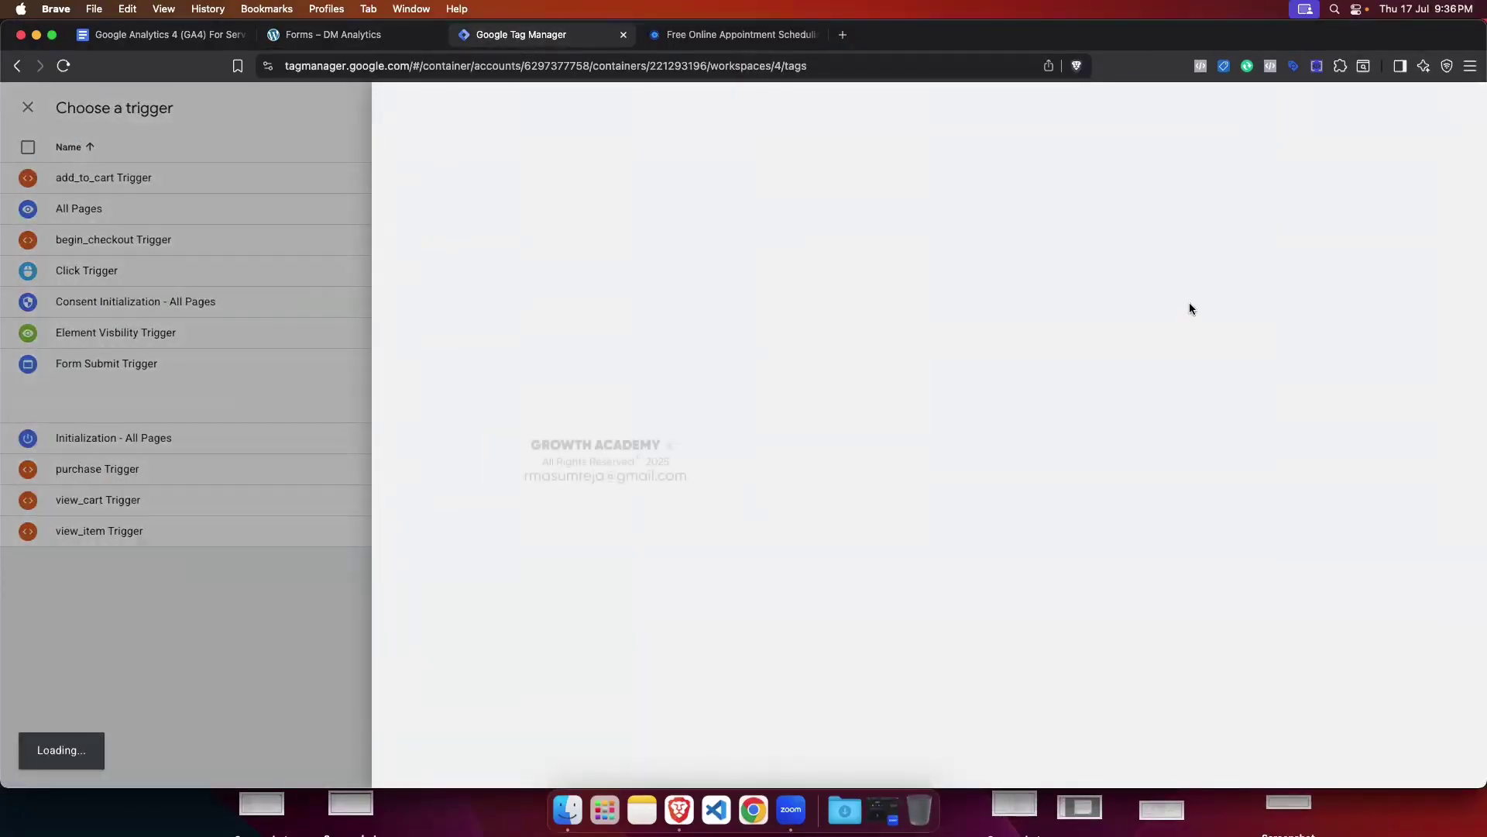
Step: Make the trigger Window Loaded, firing on some events where Page URL matches a condition
{"action": "left_click", "coordinate": [1093, 301]}
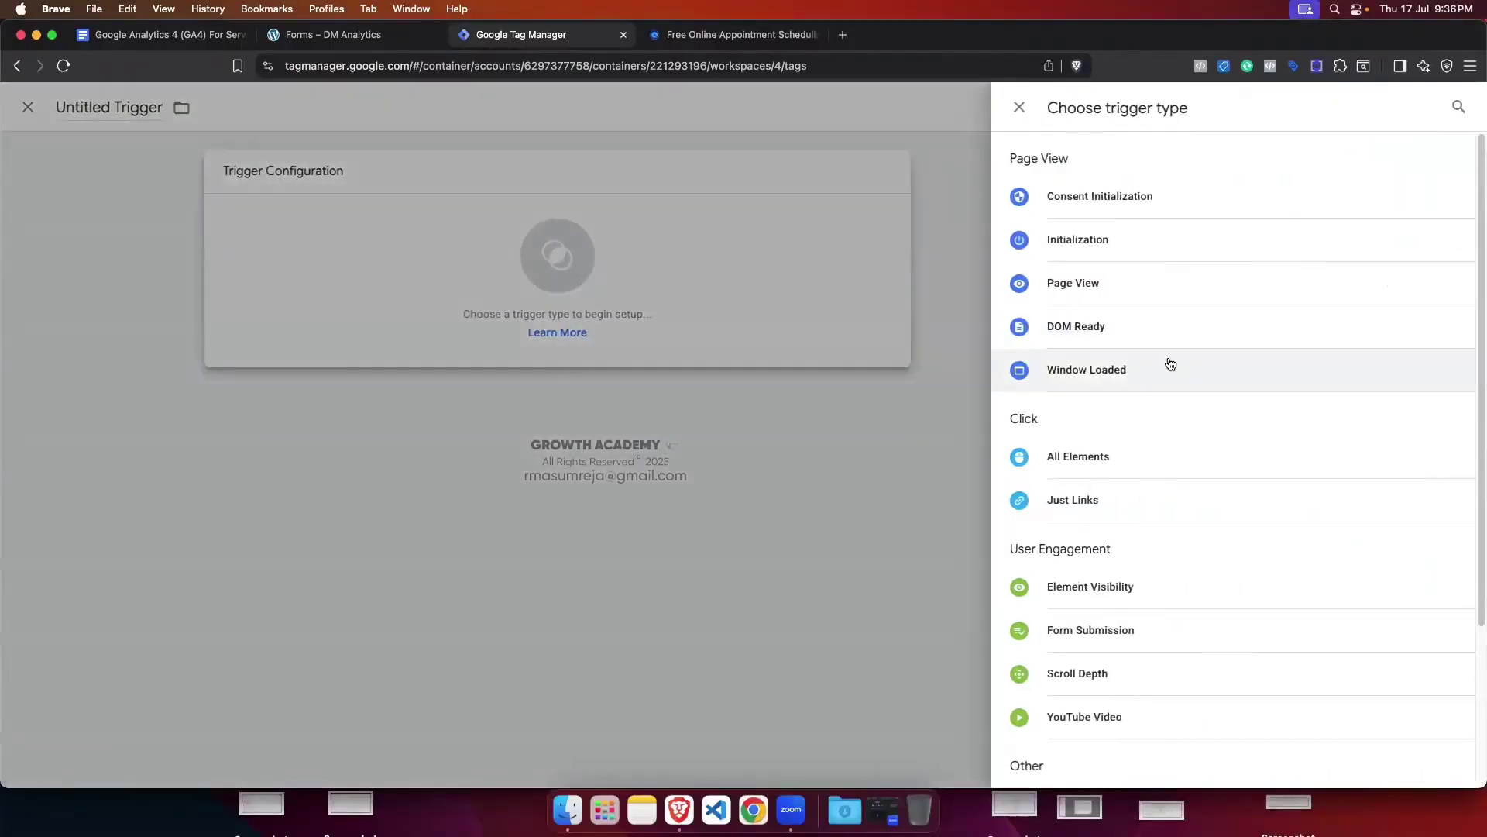
{"action": "left_click", "coordinate": [1106, 372]}
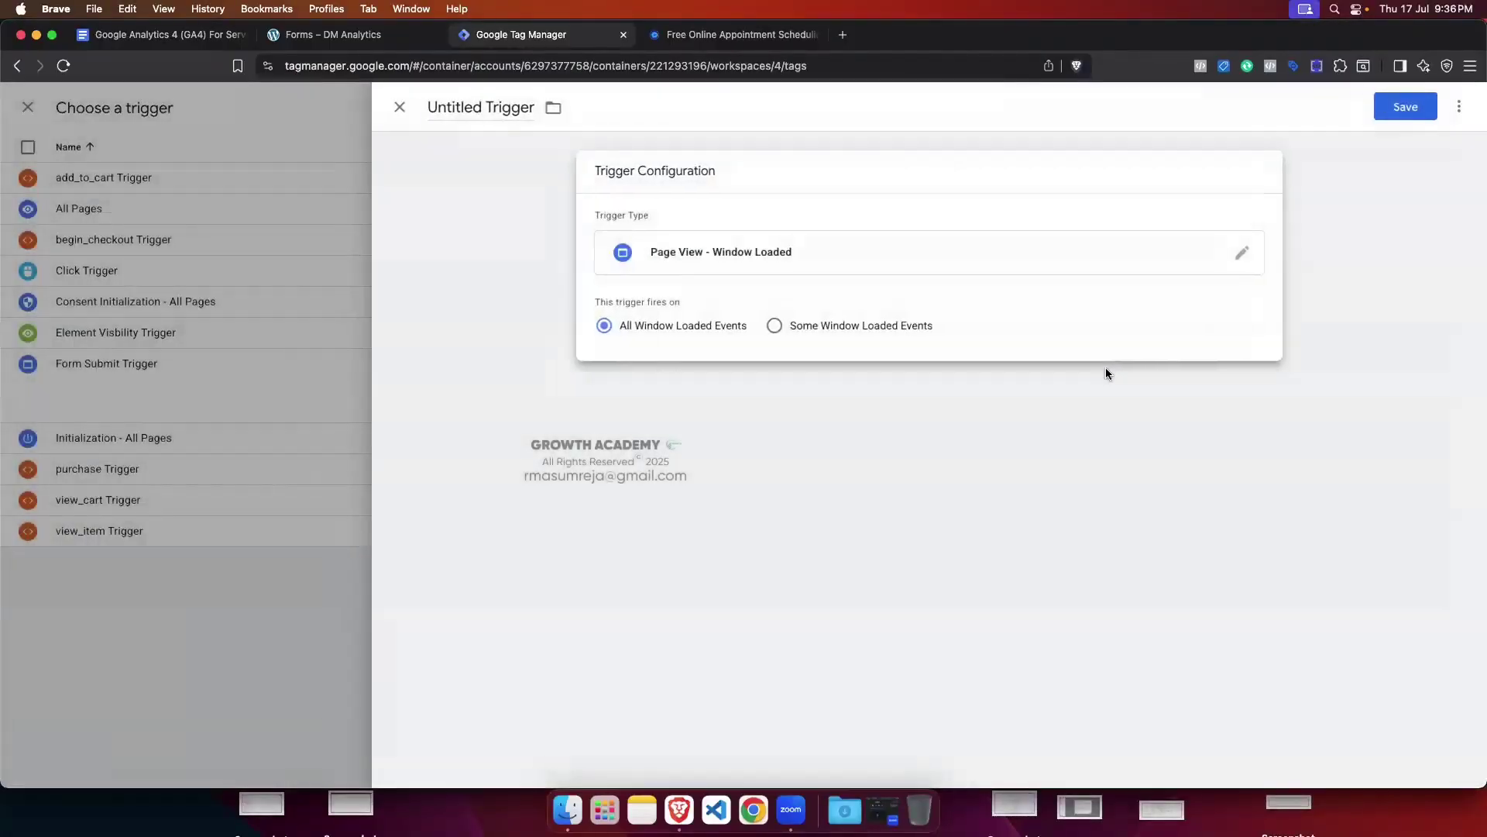
{"action": "left_click", "coordinate": [776, 325]}
{"action": "left_click", "coordinate": [731, 394]}
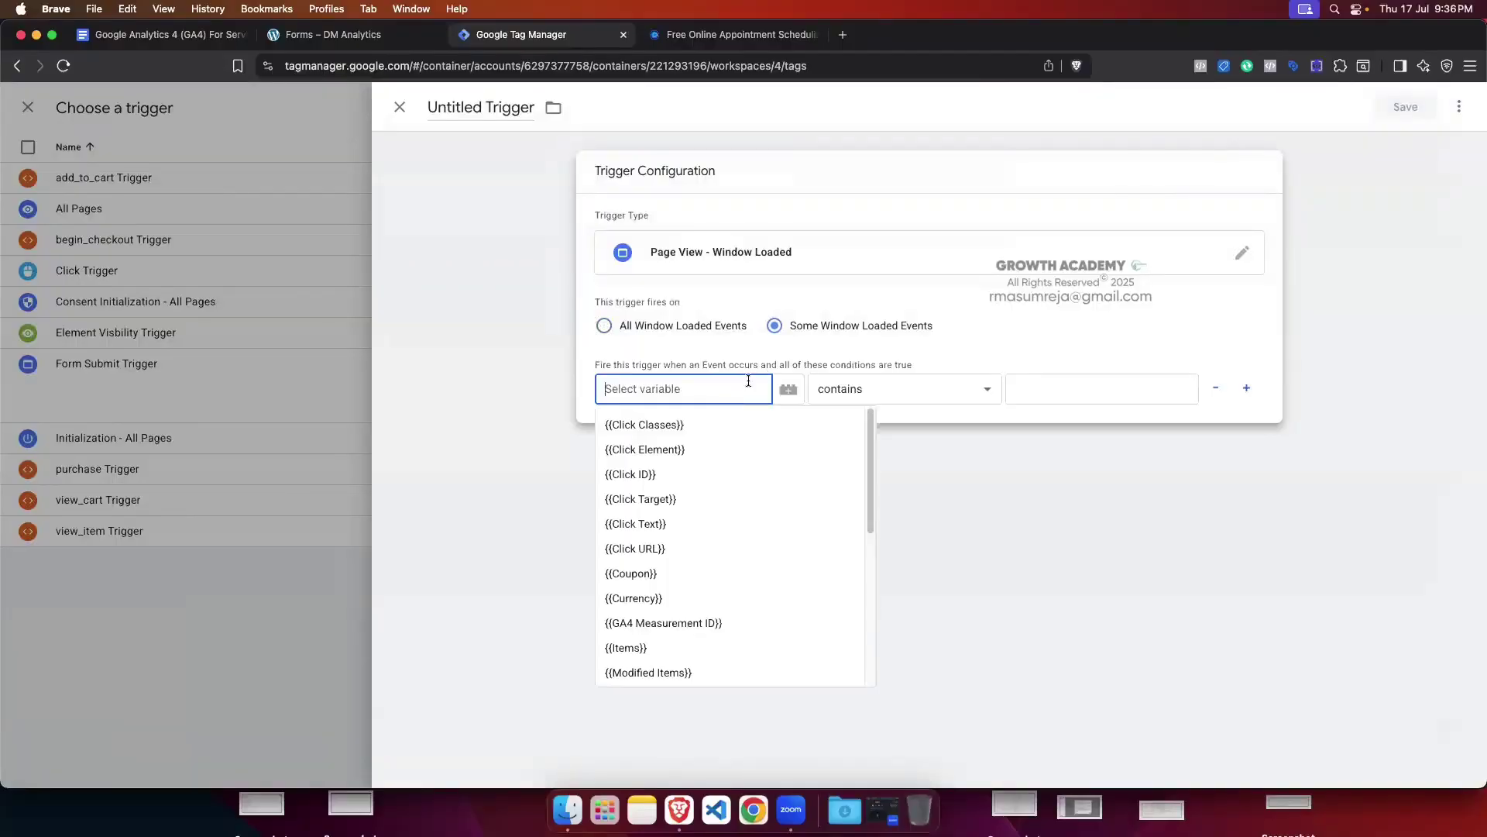
{"action": "scroll", "coordinate": [728, 474], "scroll_direction": "down", "scroll_amount": 5}
{"action": "scroll", "coordinate": [728, 478], "scroll_direction": "down", "scroll_amount": 3}
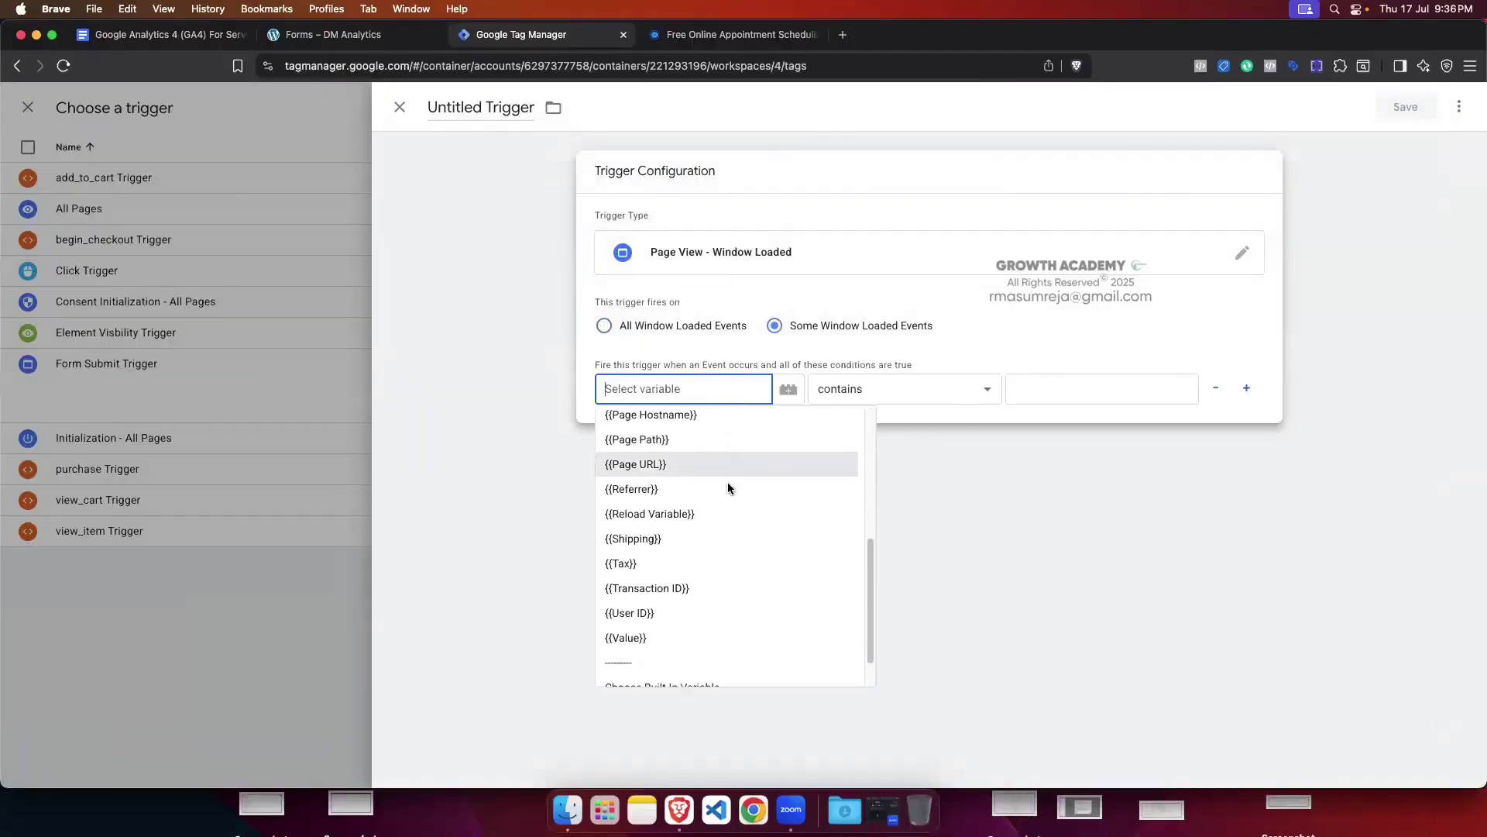
{"action": "scroll", "coordinate": [666, 519], "scroll_direction": "up", "scroll_amount": 2}
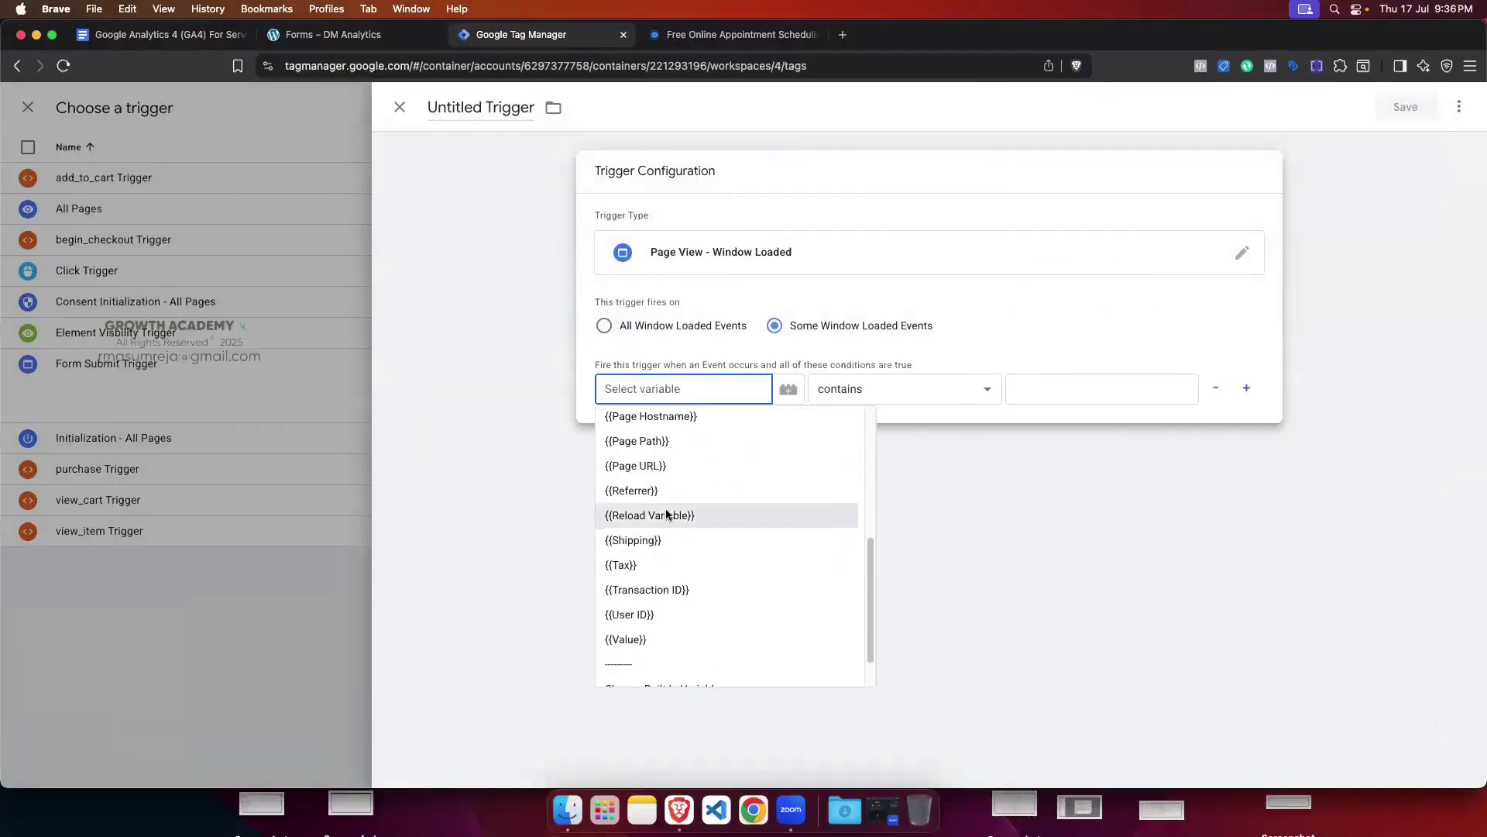
{"action": "left_click", "coordinate": [658, 466]}
{"action": "left_click", "coordinate": [1078, 390]}
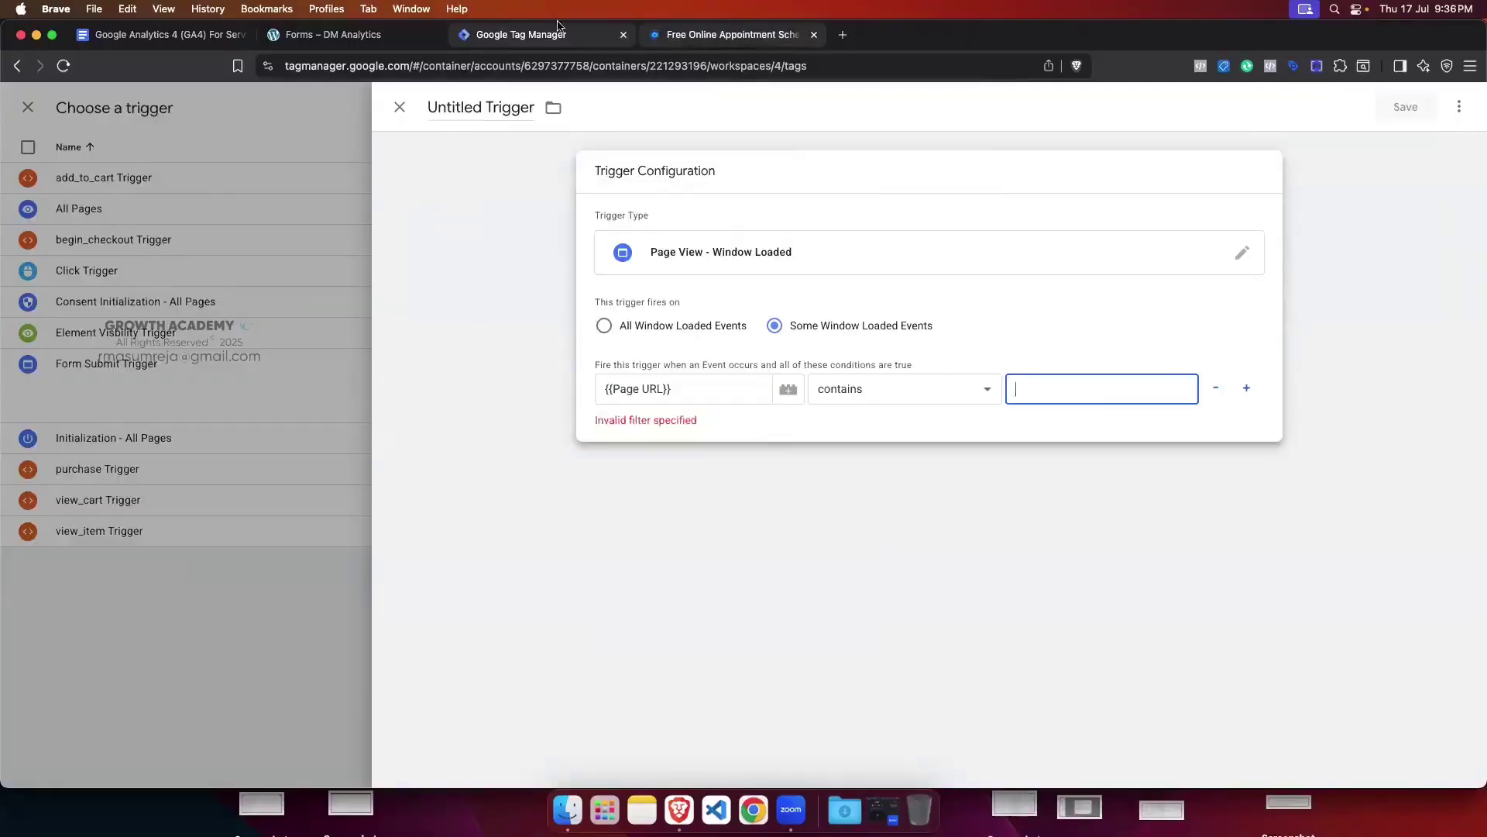
Step: Set the Page URL condition to contain 'forms', name it Calendly Trigger, and save
{"action": "key", "text": "ctrl+shift+Tab"}
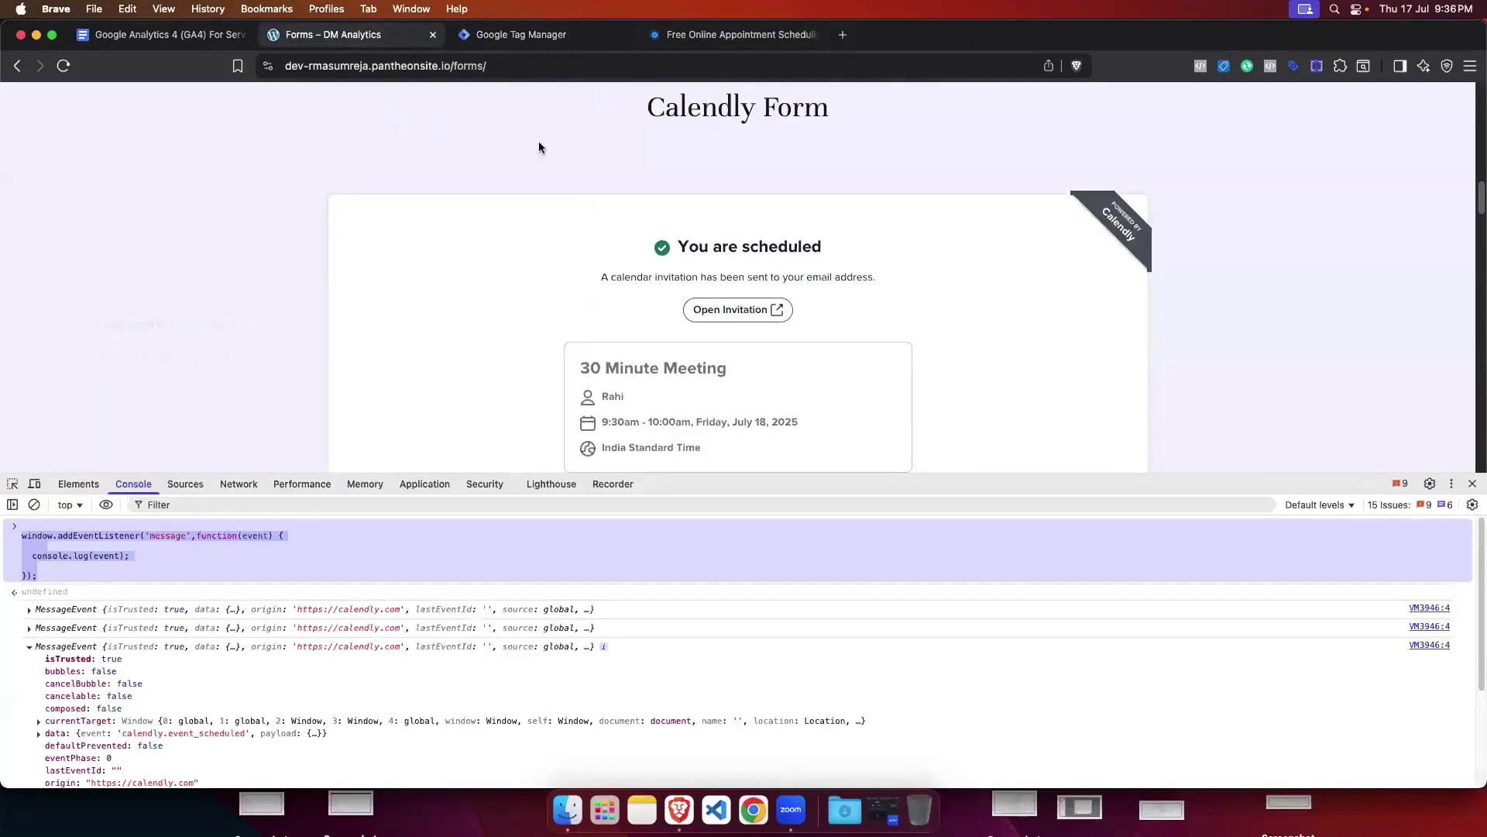
{"action": "left_click", "coordinate": [471, 68]}
{"action": "left_click", "coordinate": [493, 69]}
{"action": "key", "text": "shift+Left"}
{"action": "key", "text": "shift+Left"}
{"action": "key", "text": "shift+Left"}
{"action": "key", "text": "shift+Left"}
{"action": "key", "text": "shift+Left"}
{"action": "key", "text": "shift+Left"}
{"action": "key", "text": "super+c"}
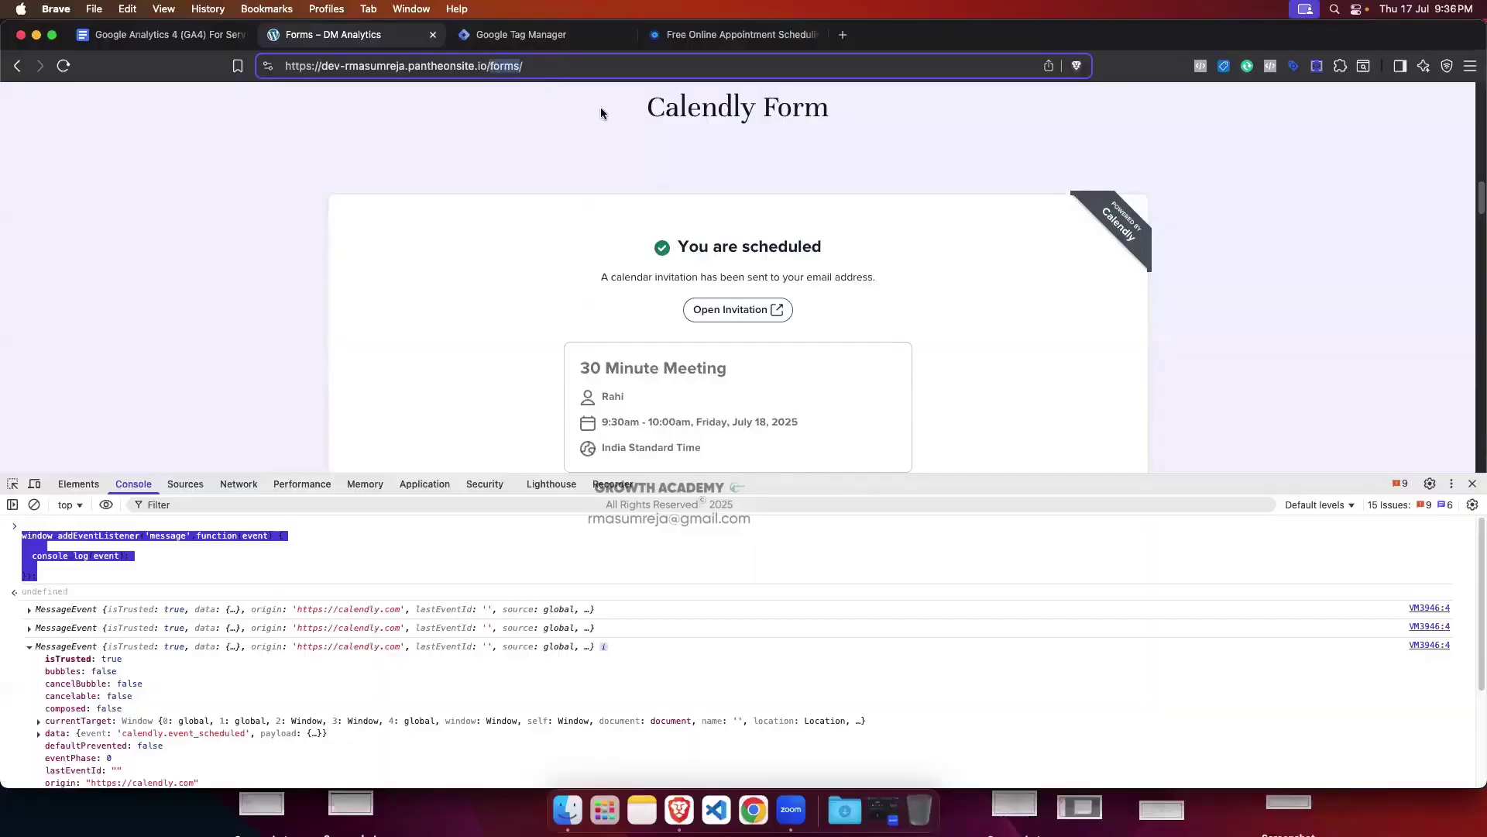
{"action": "left_click", "coordinate": [553, 35]}
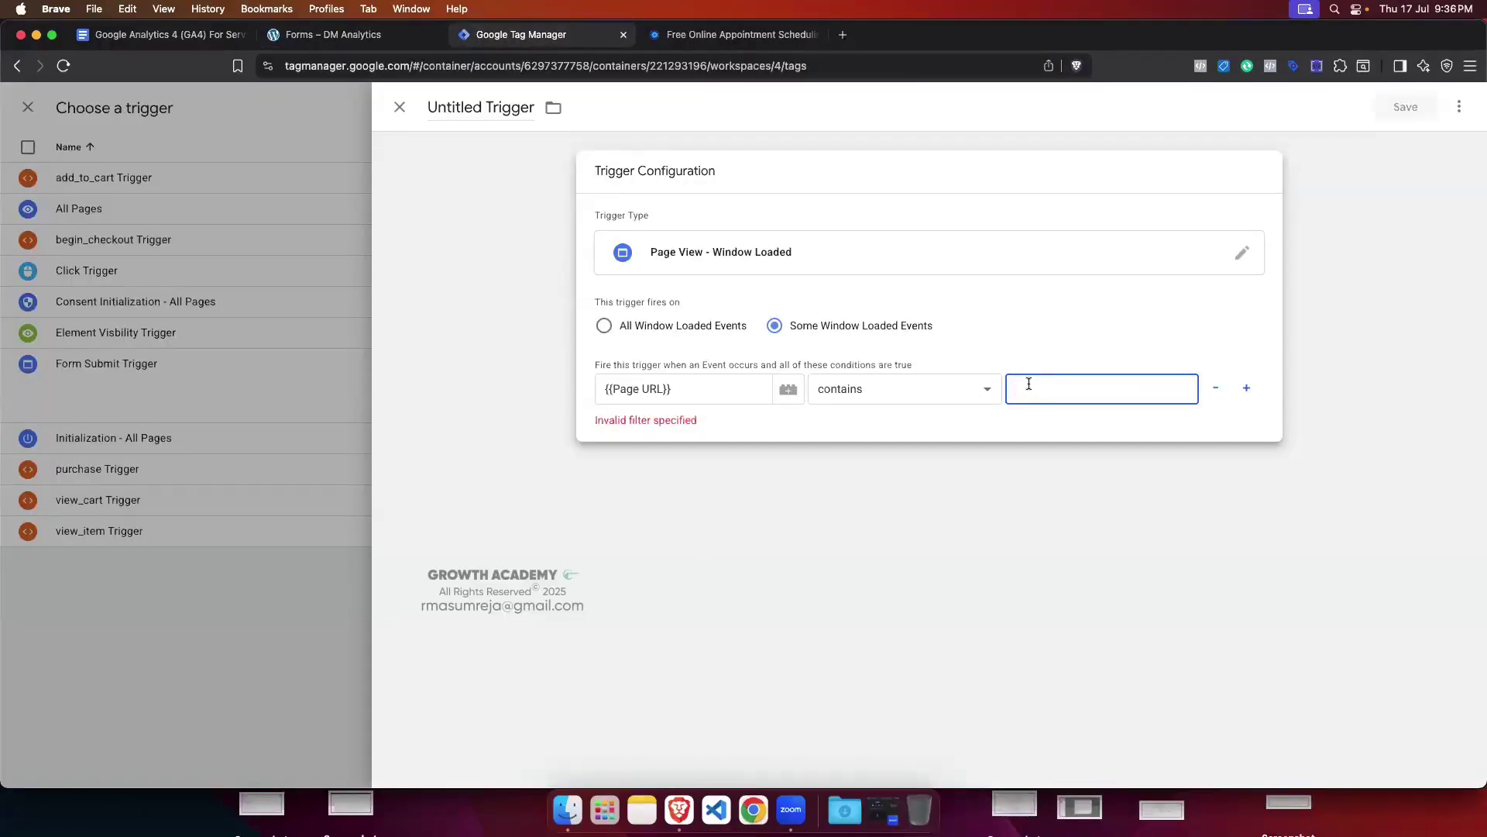
{"action": "key", "text": "super+v"}
{"action": "left_click", "coordinate": [1004, 335]}
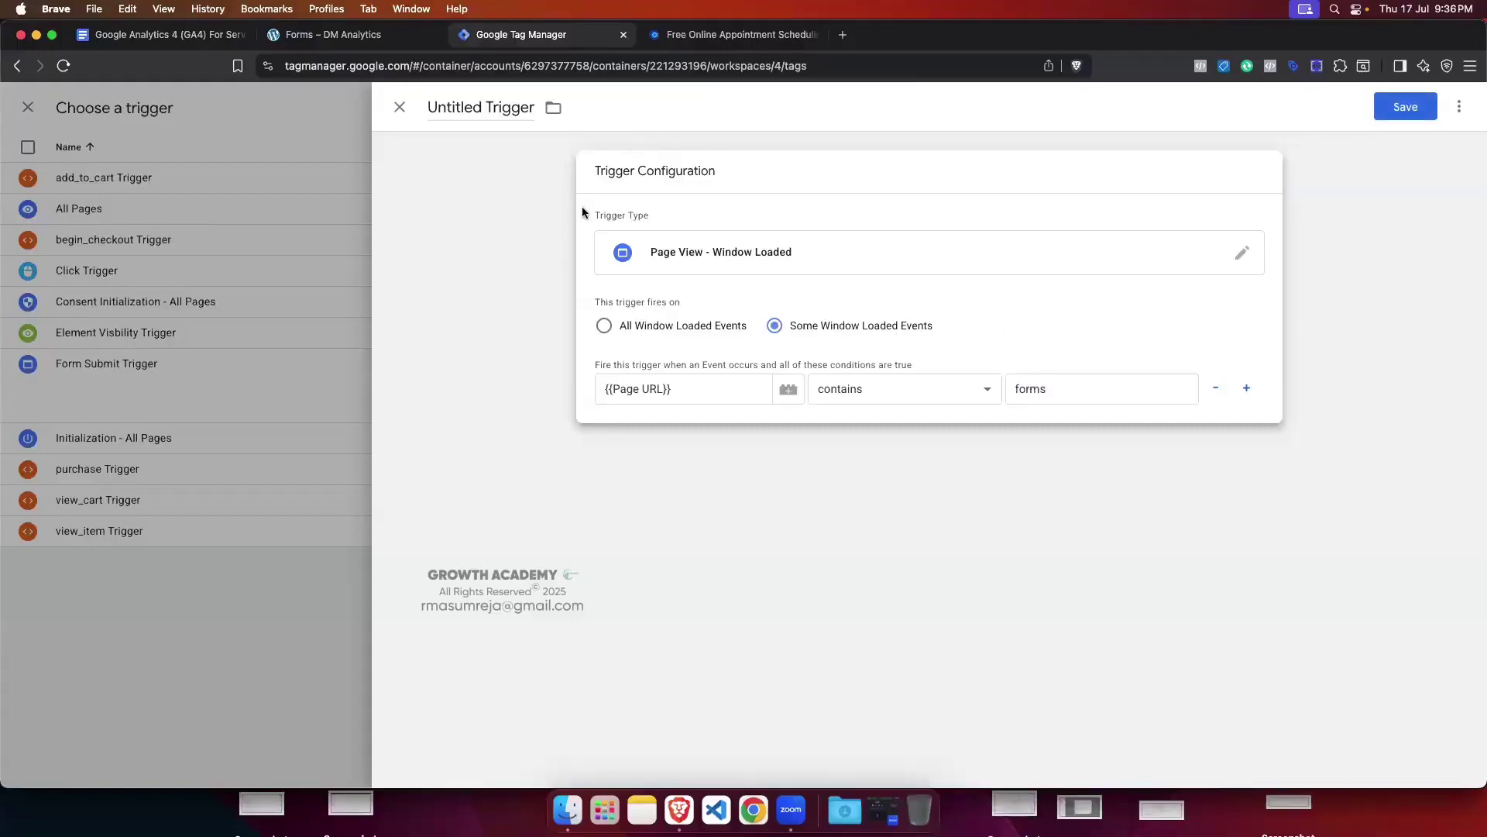
{"action": "double_click", "coordinate": [429, 105]}
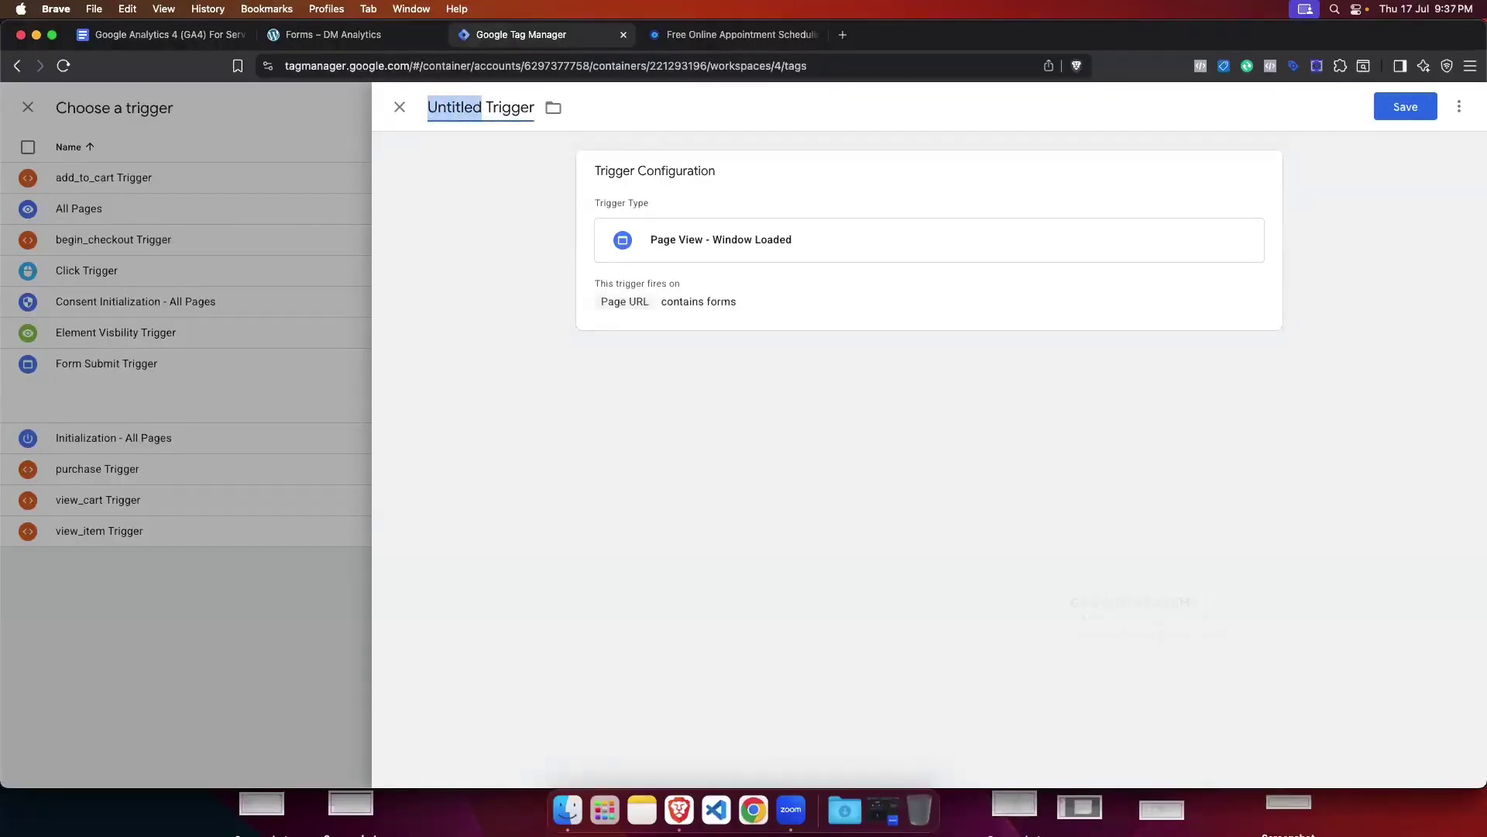
{"action": "type", "text": "Calend"}
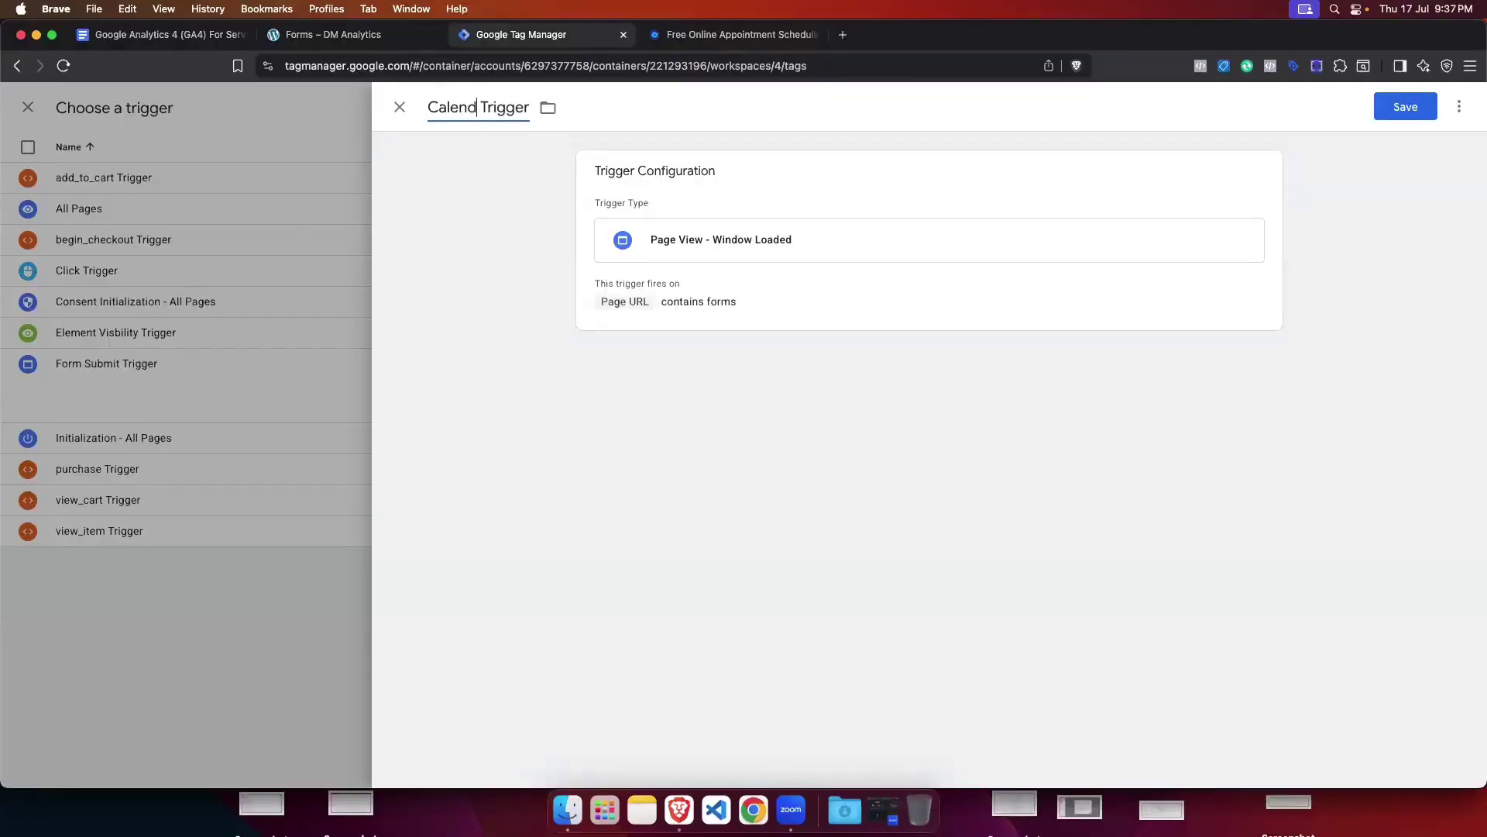
{"action": "type", "text": "ly"}
{"action": "left_click", "coordinate": [1405, 106]}
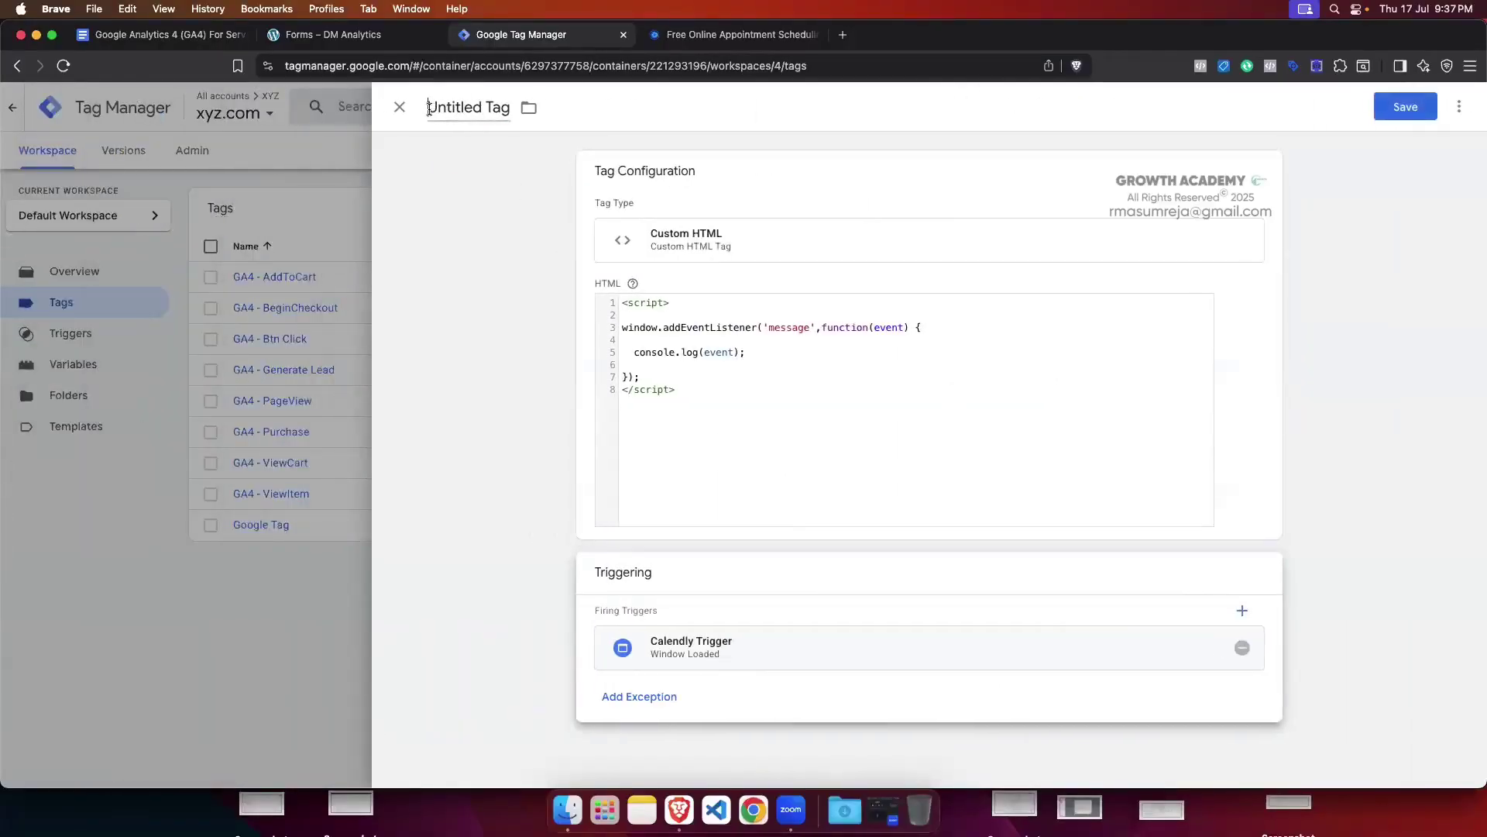
Step: Rename the Untitled Tag to 'Calendly'
{"action": "left_click", "coordinate": [491, 125]}
{"action": "key", "text": "BackSpace"}
{"action": "type", "text": "Calendly"}
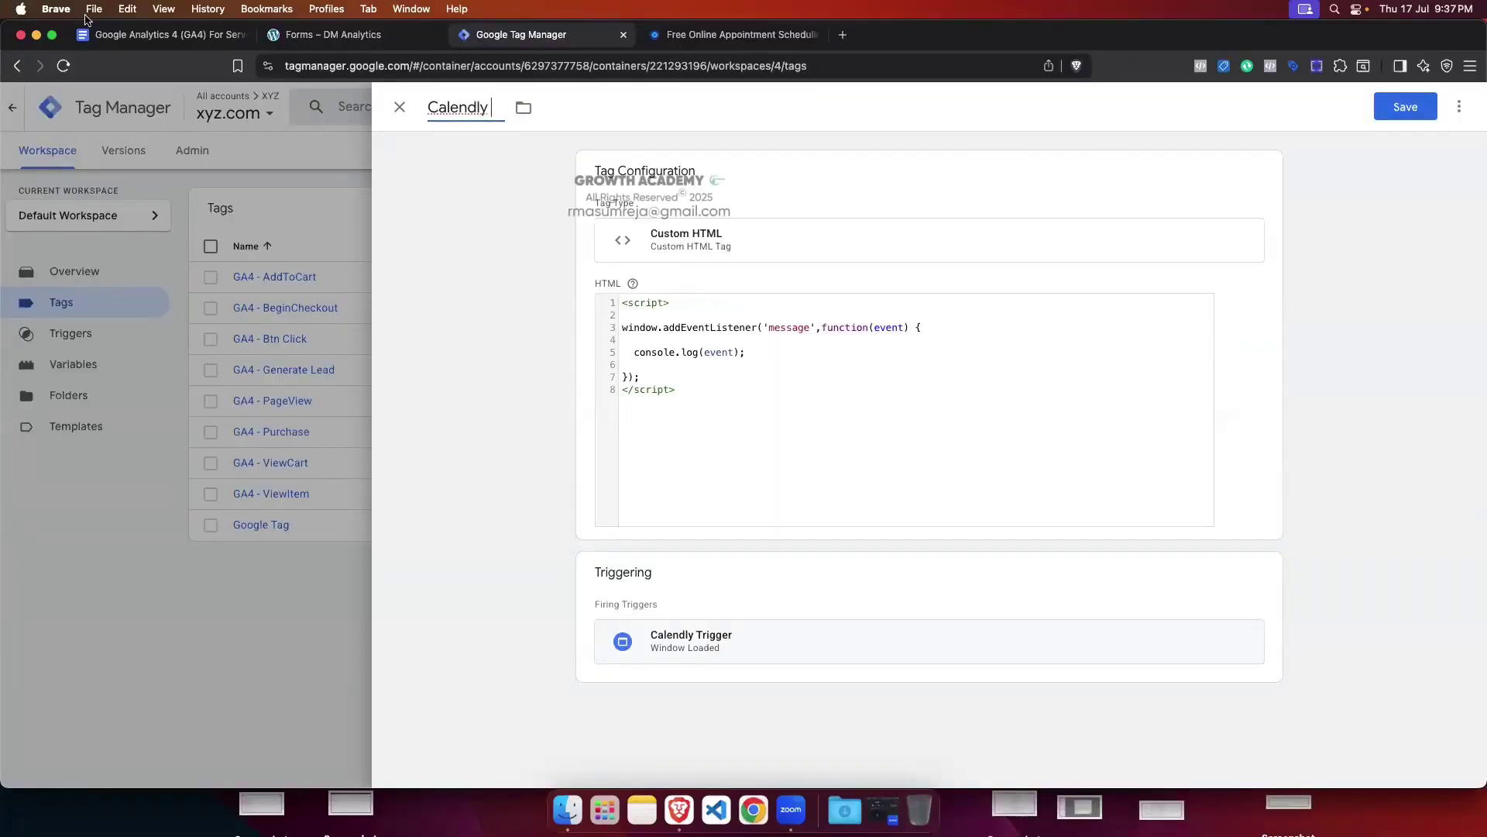
Step: Return to the Calendly form page and shrink the DevTools console
{"action": "left_click", "coordinate": [122, 37]}
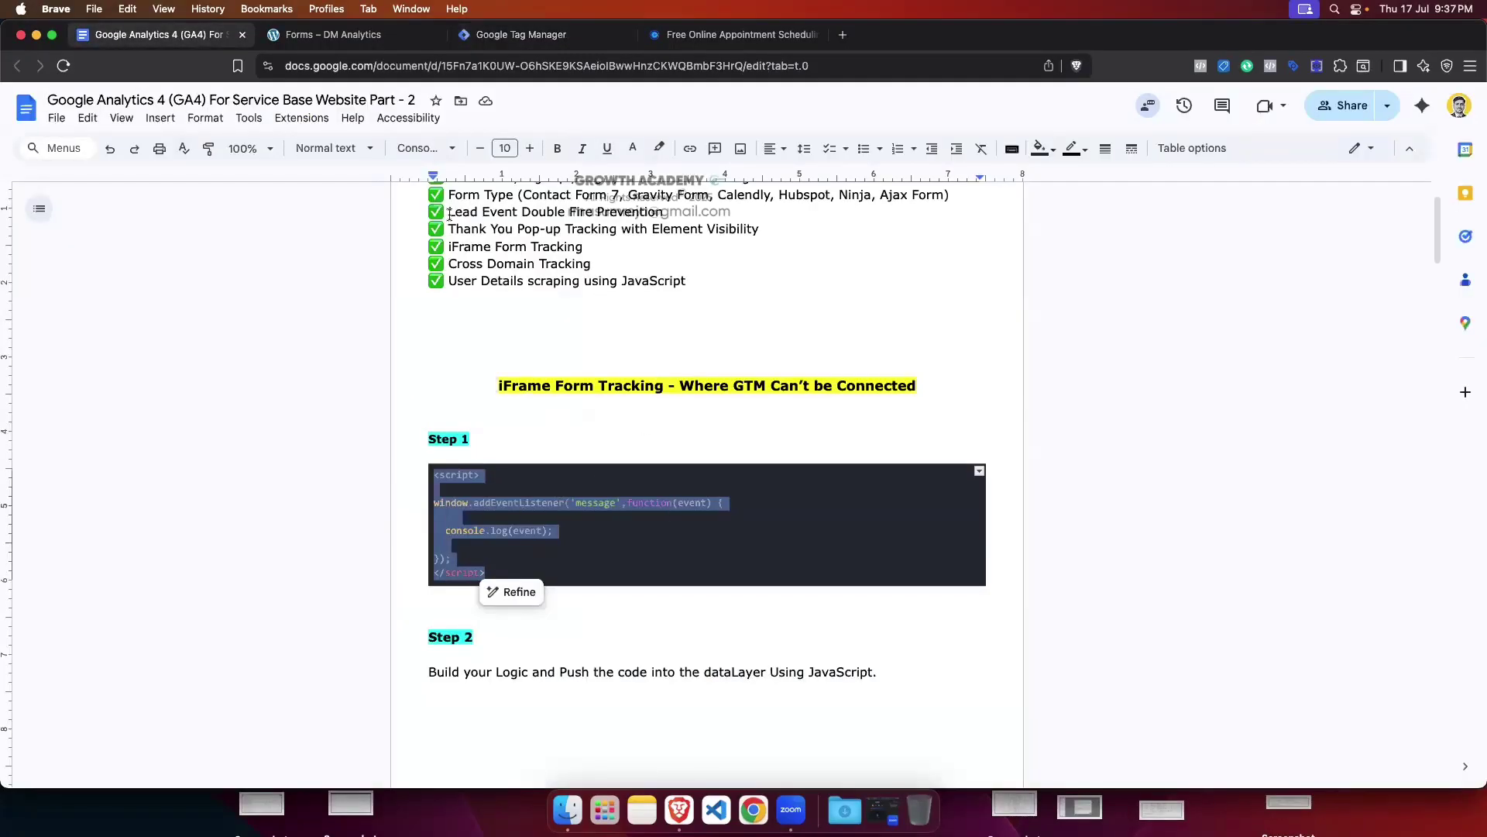
{"action": "left_click", "coordinate": [362, 44]}
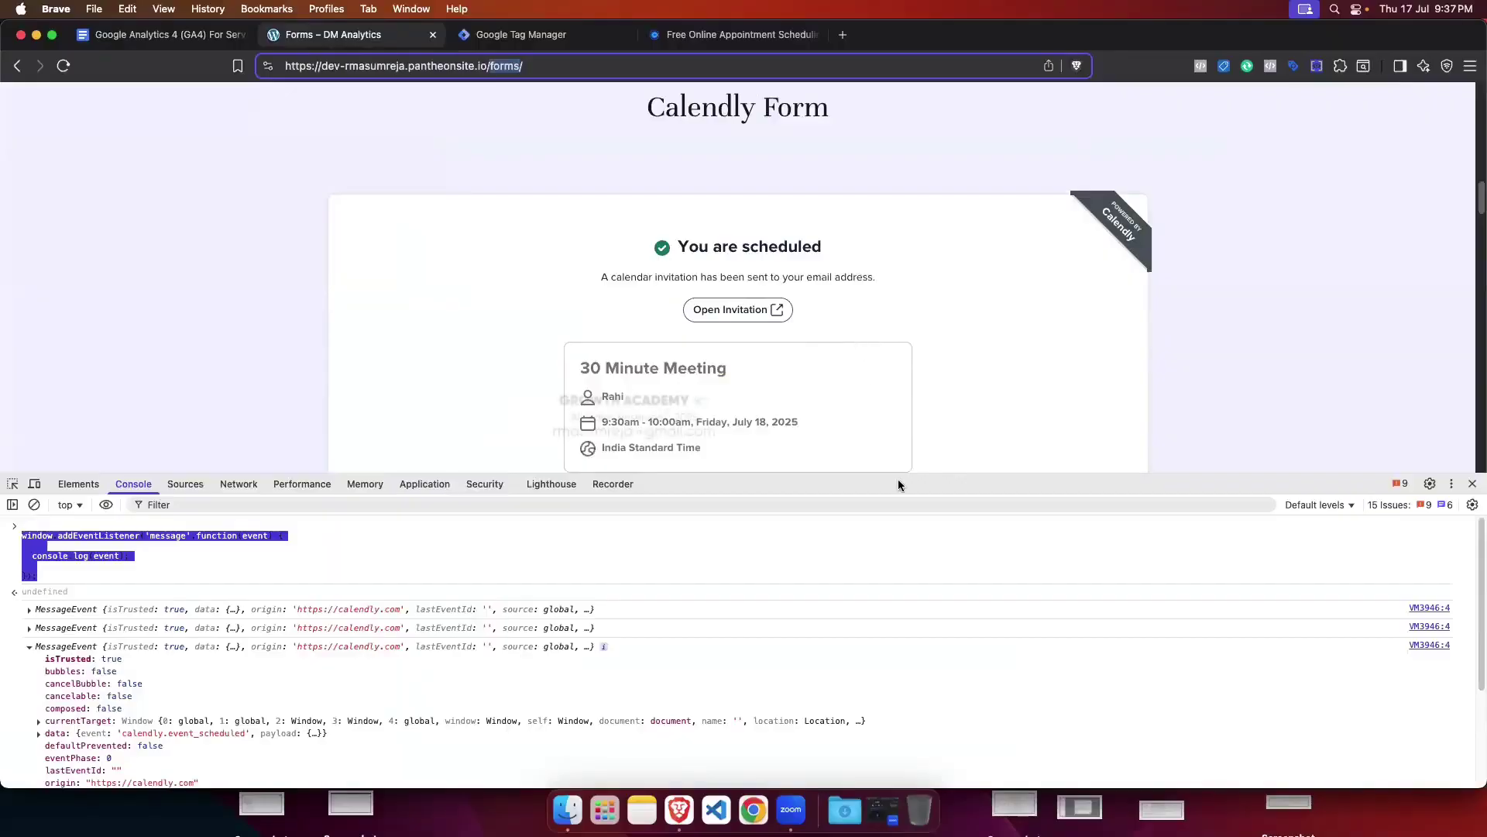
{"action": "left_click_drag", "start_coordinate": [969, 489], "coordinate": [1010, 677]}
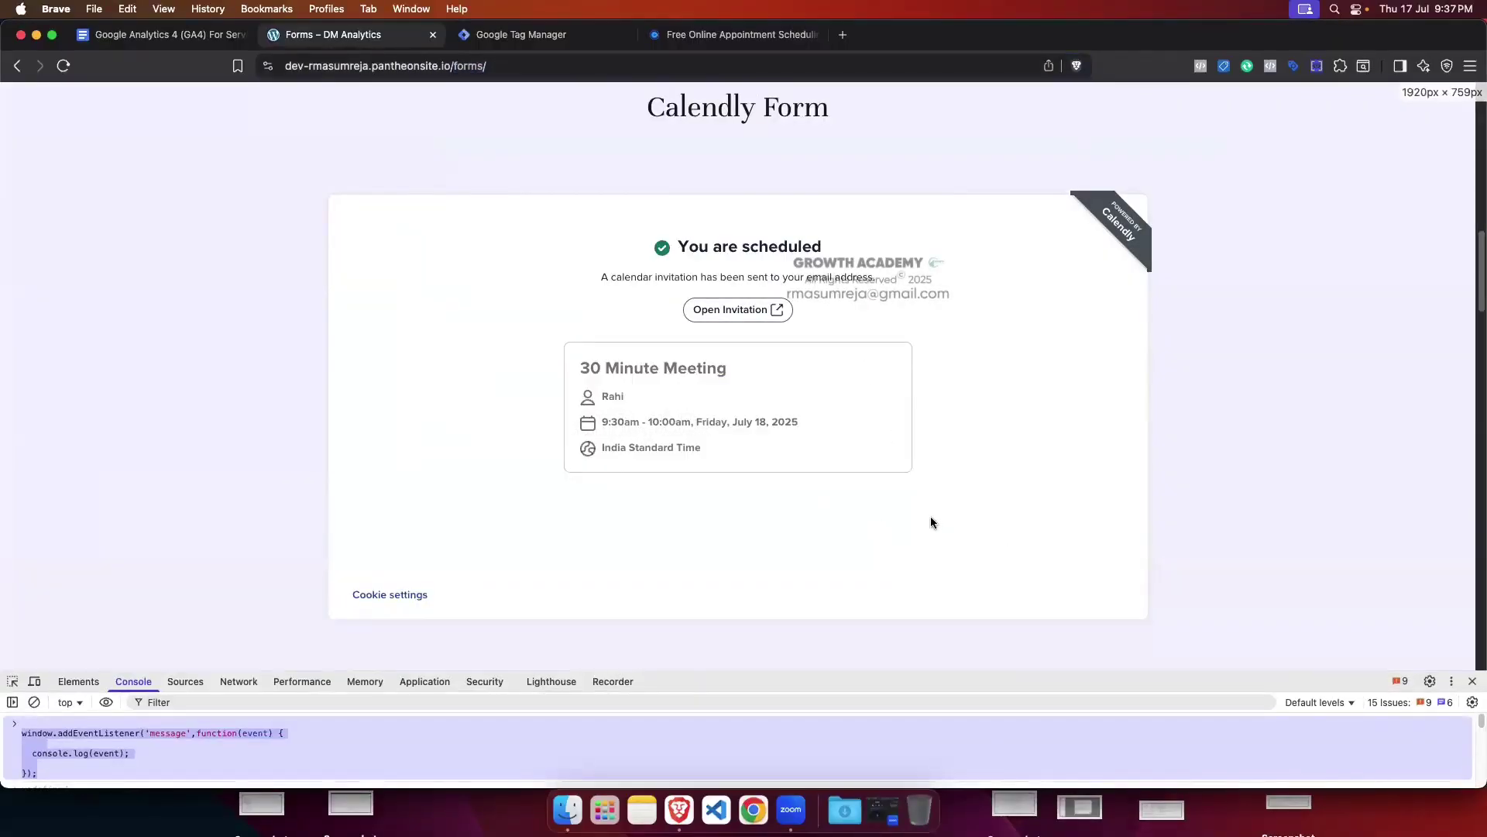
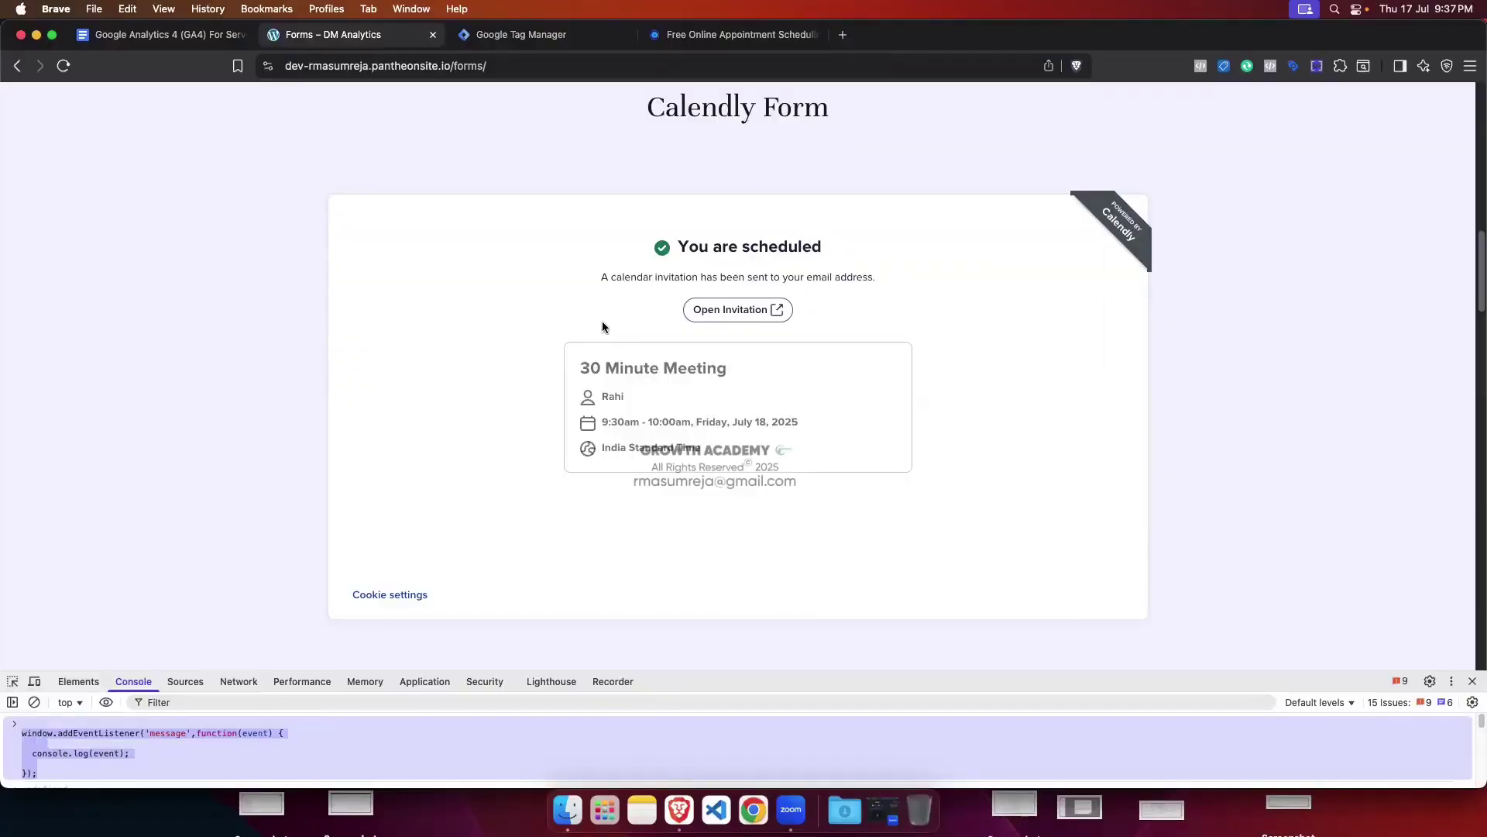
Step: Rename the Calendly tag to 'Calendly Form Track' and save it
{"action": "left_click", "coordinate": [584, 36]}
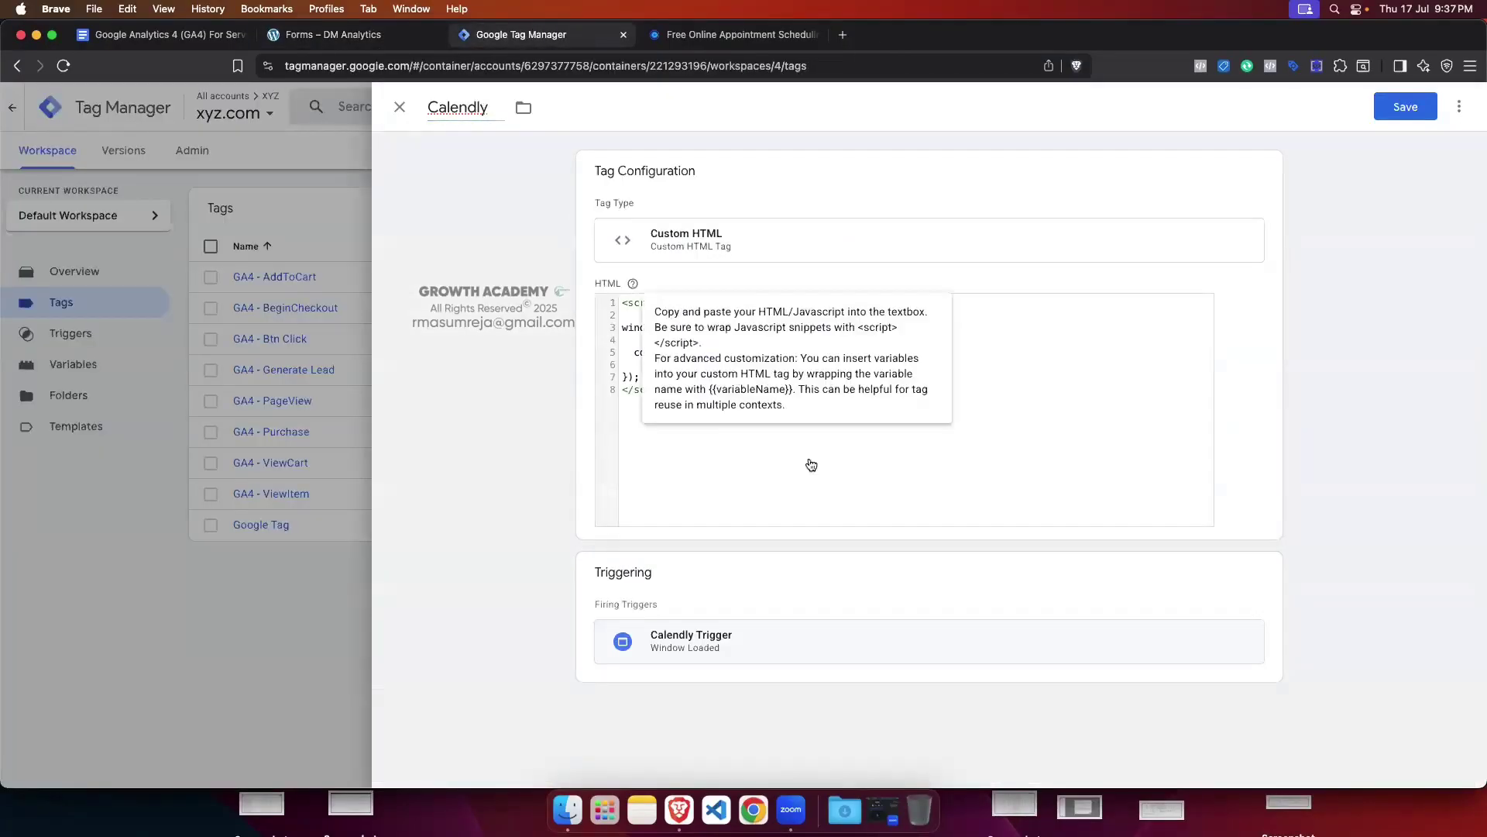
{"action": "left_click", "coordinate": [488, 110]}
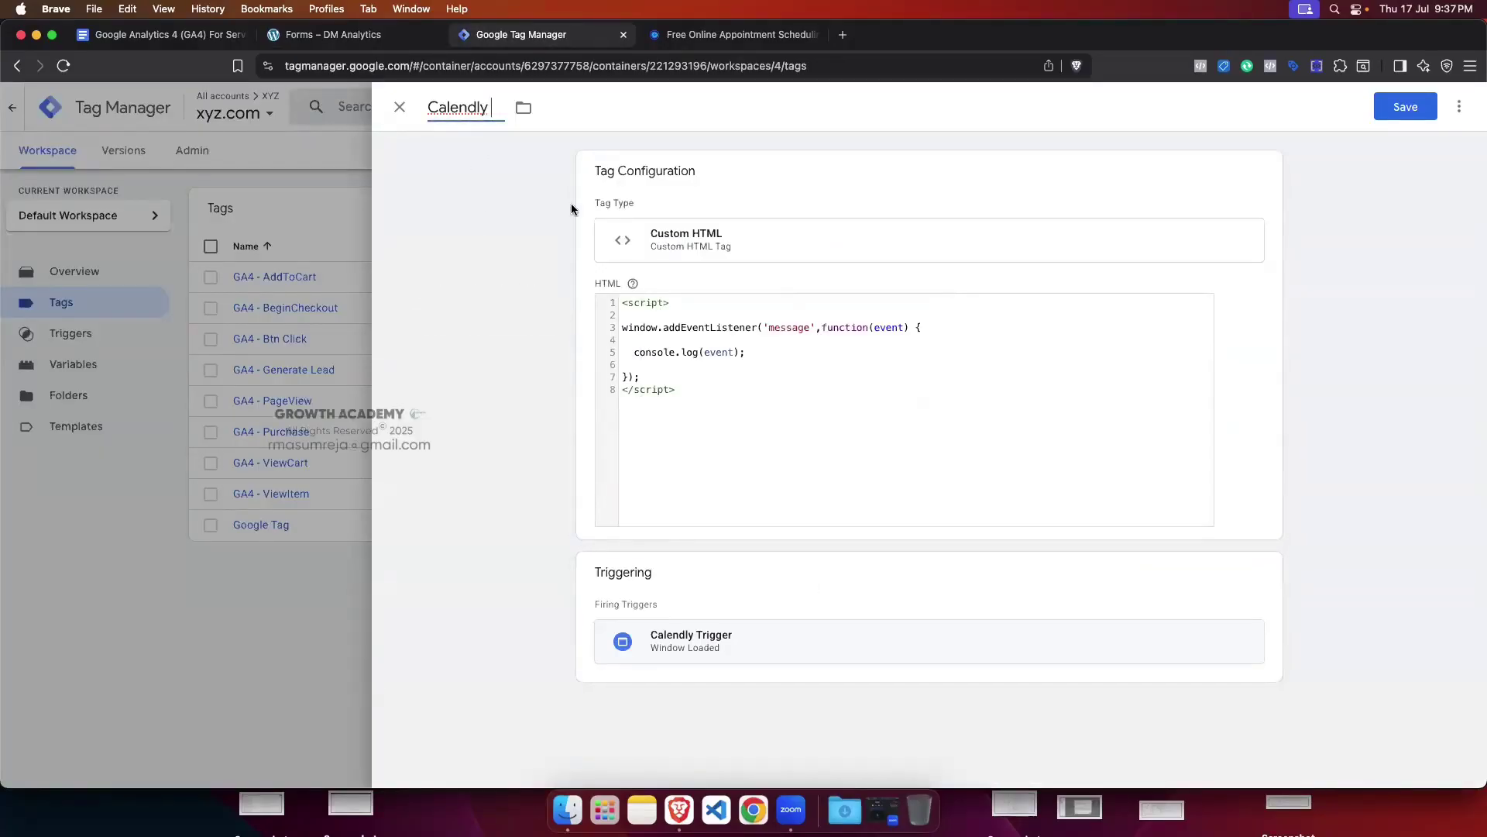
{"action": "type", "text": "Form Trac"}
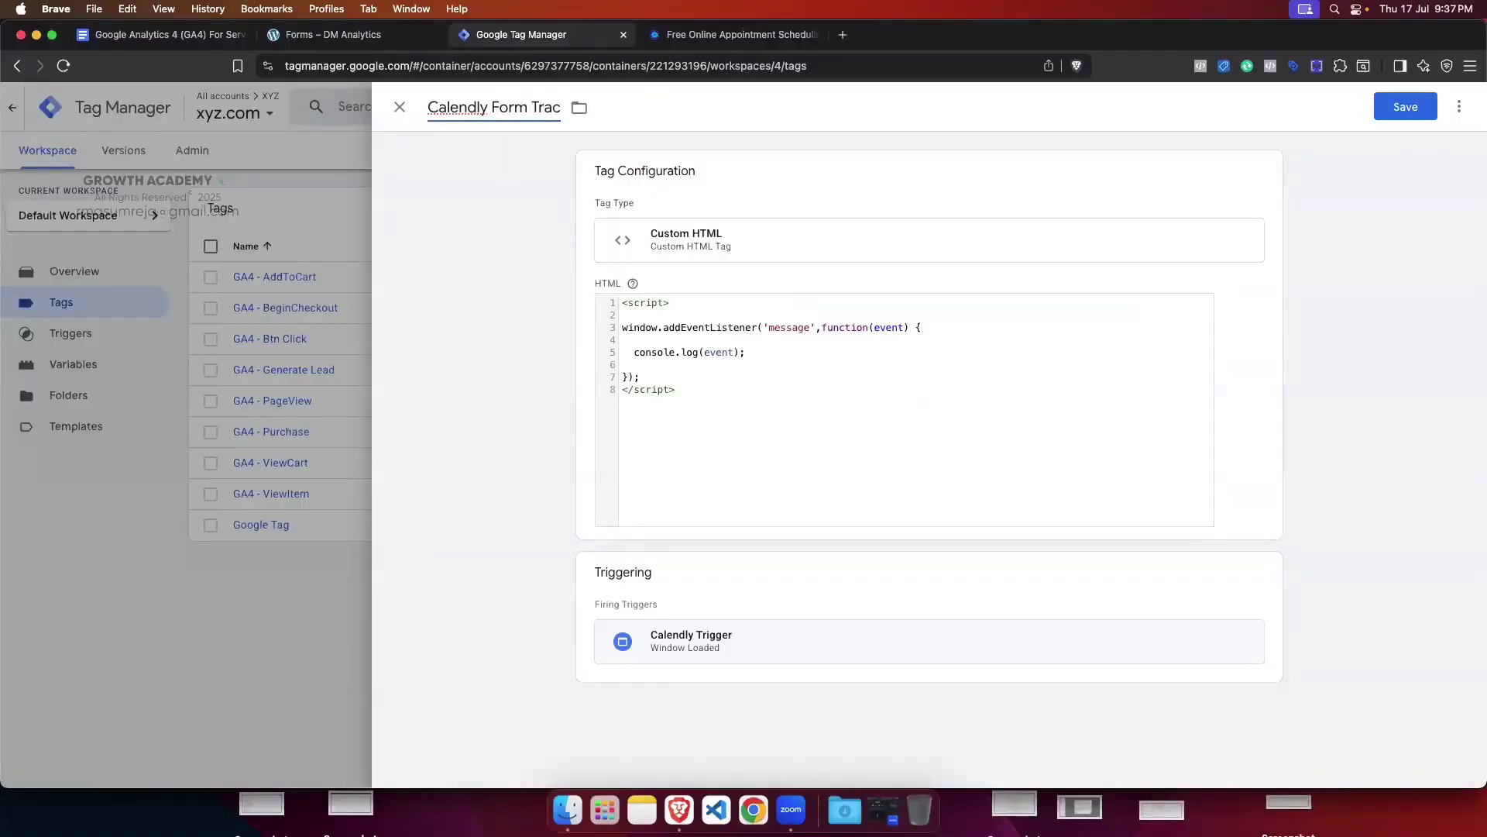
{"action": "type", "text": "k"}
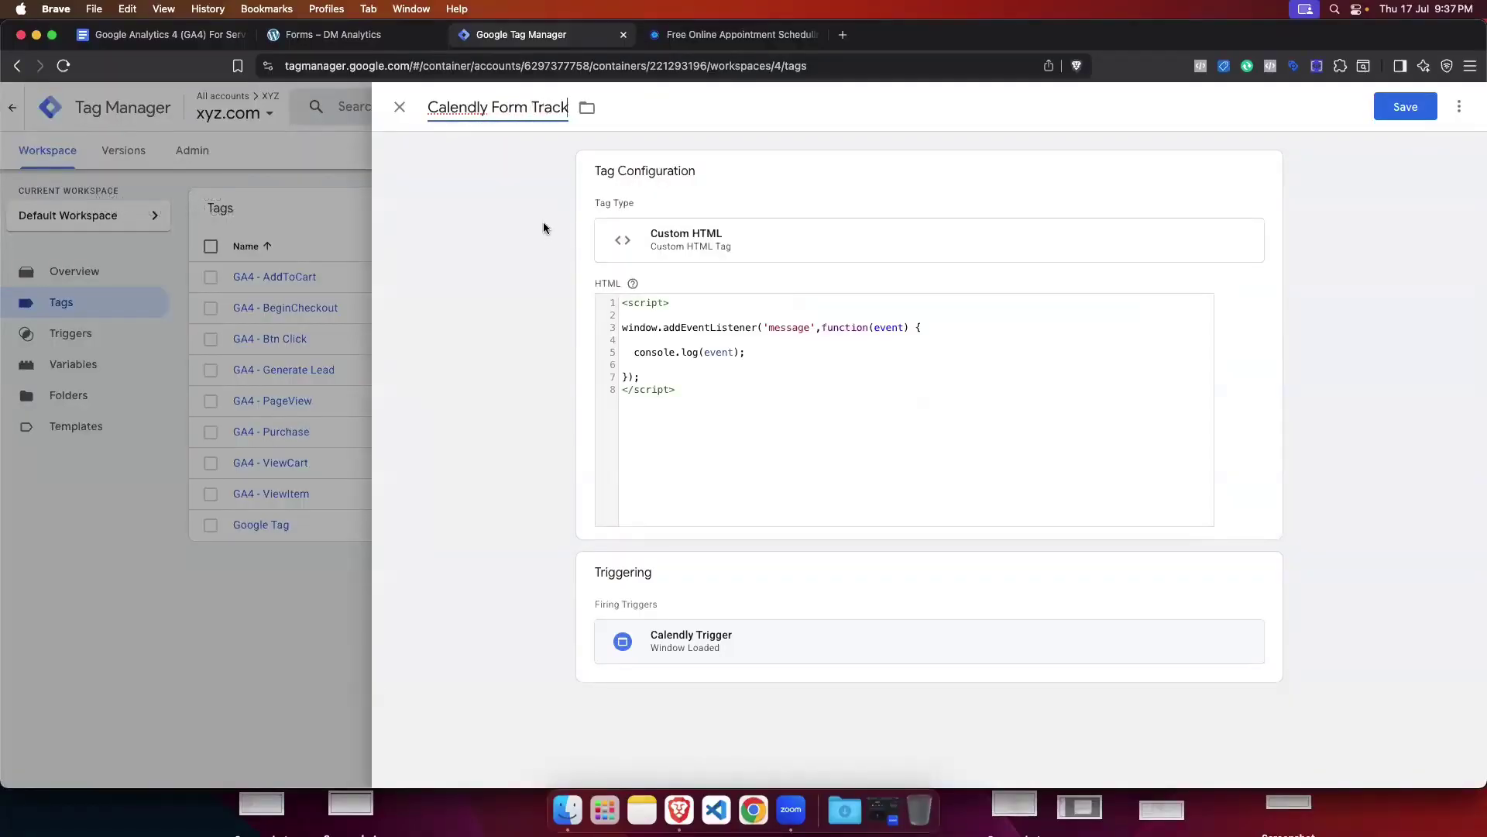
{"action": "left_click", "coordinate": [1405, 106]}
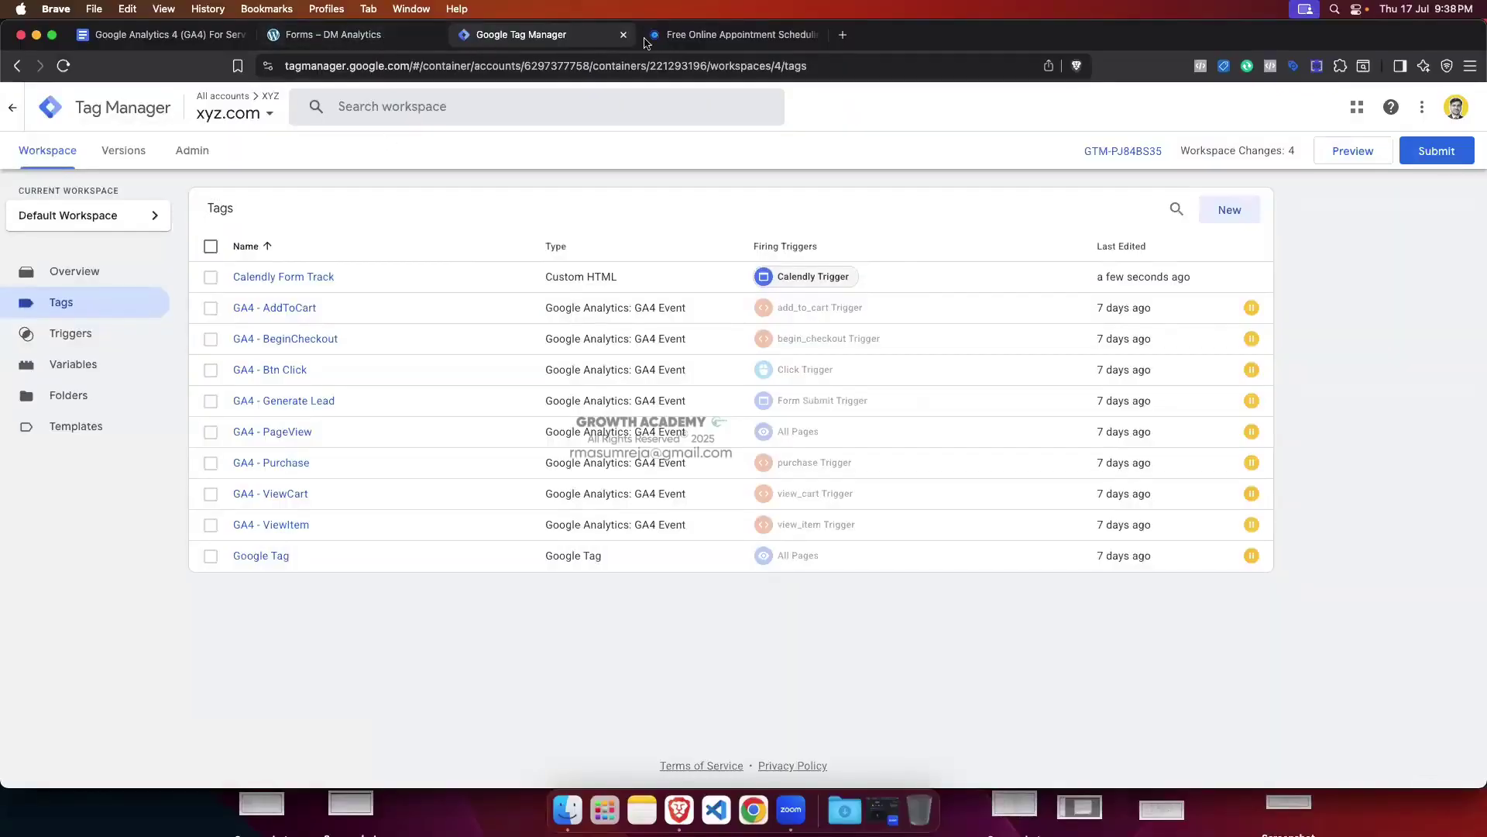
Step: Close DevTools on the Forms page and connect Tag Assistant preview to the DM Analytics site
{"action": "left_click", "coordinate": [394, 43]}
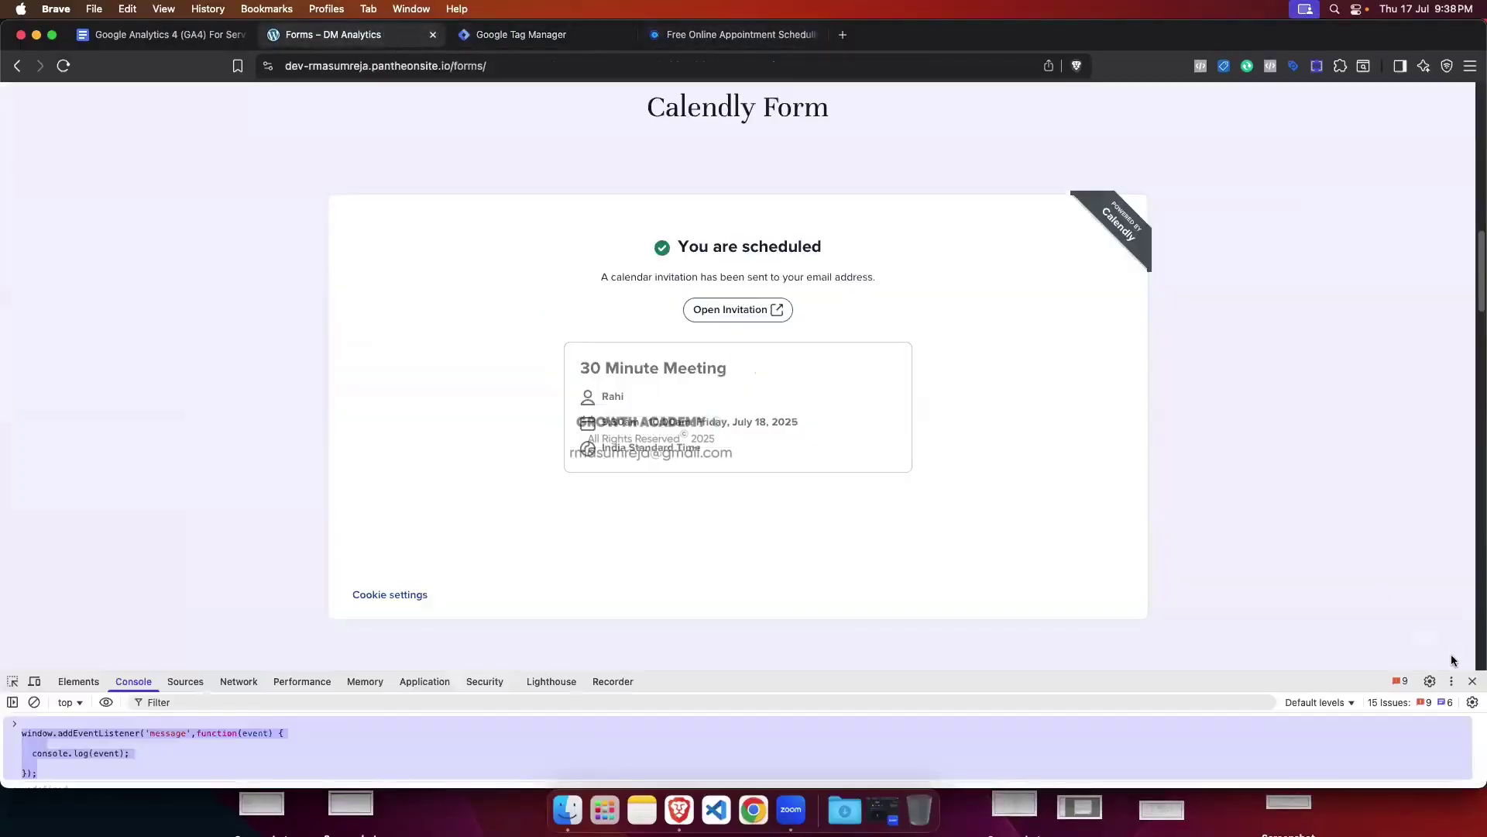
{"action": "key", "text": "super+alt+i"}
{"action": "left_click", "coordinate": [515, 34]}
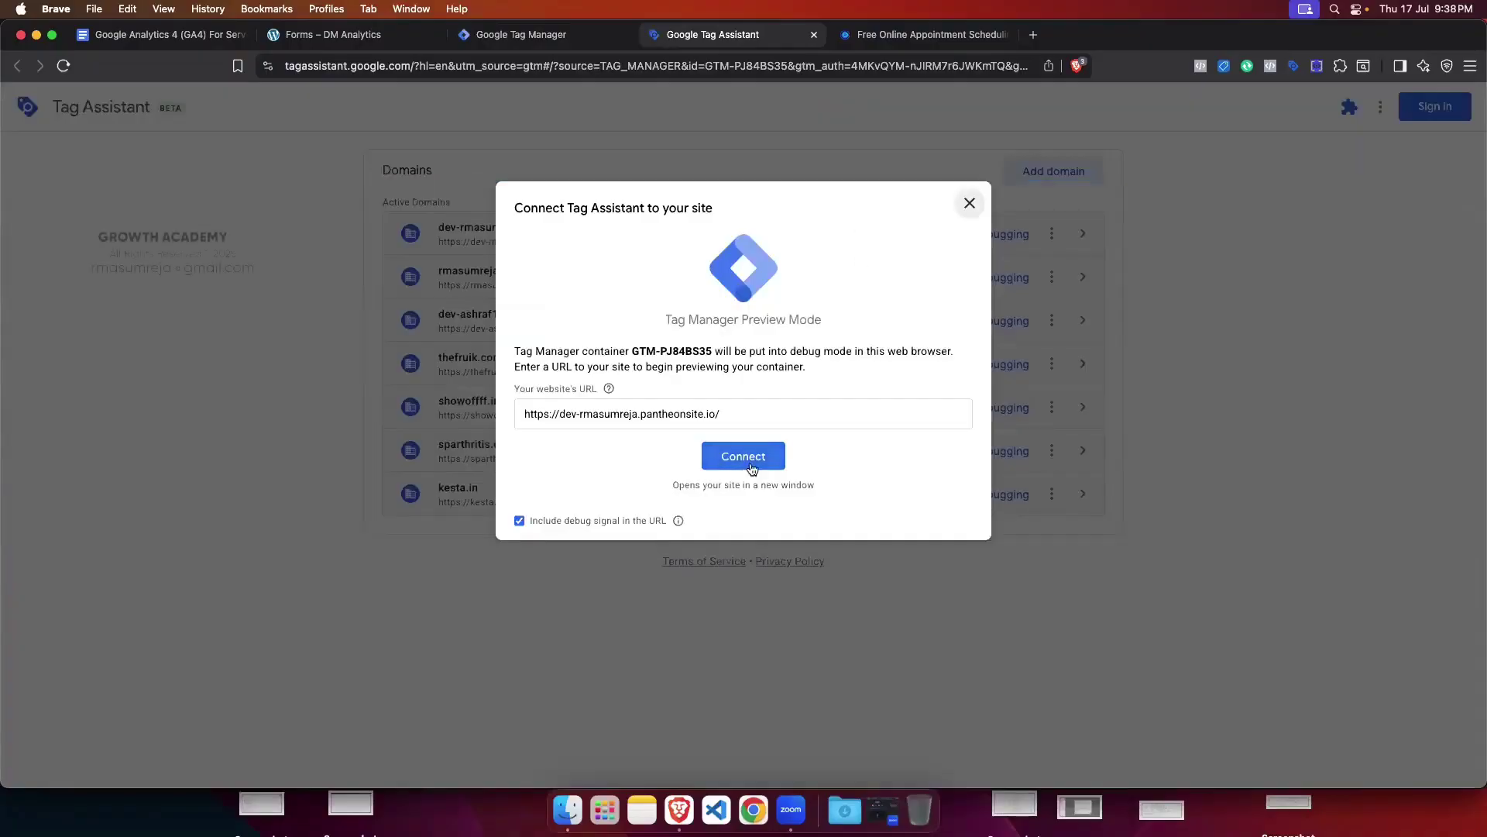
{"action": "left_click", "coordinate": [757, 462]}
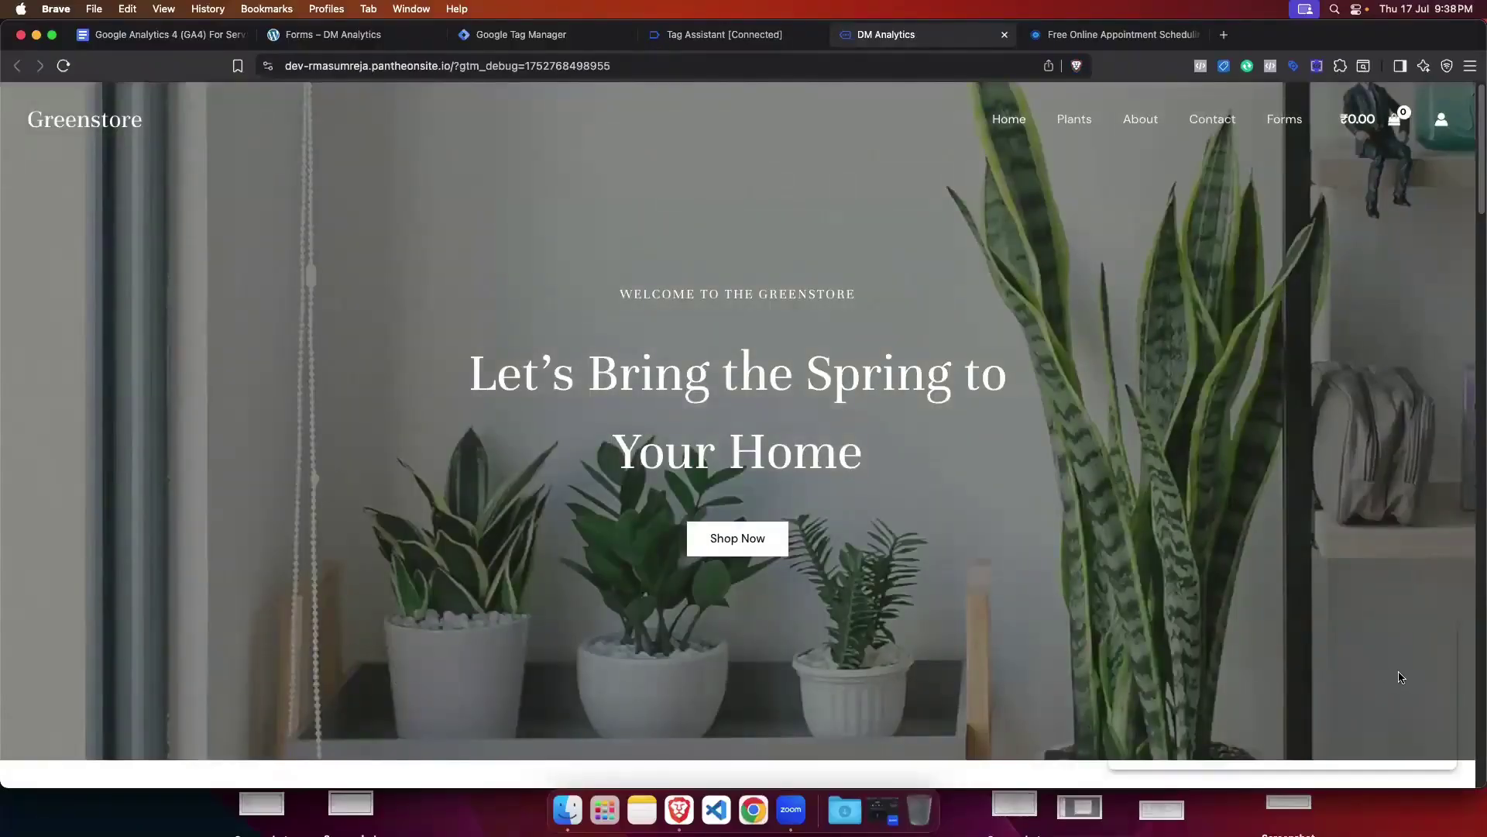
Step: Dismiss Tag Assistant's connection confirmation and return to the debug-mode site
{"action": "left_click", "coordinate": [765, 34]}
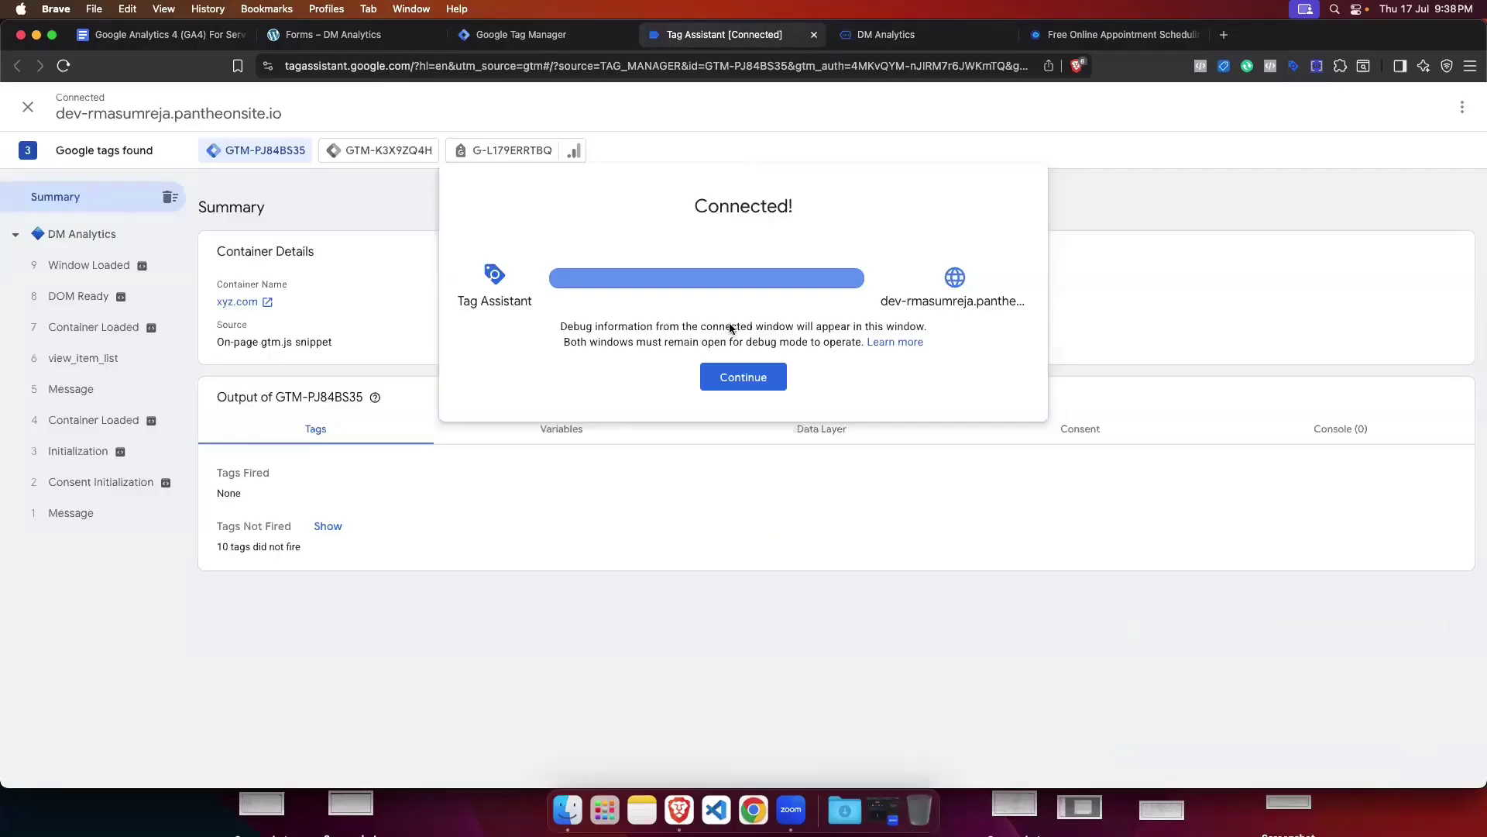
{"action": "left_click", "coordinate": [728, 380]}
{"action": "left_click", "coordinate": [873, 36]}
Step: Open an enlarged DevTools console, clear it, and go to the site's Forms page
{"action": "right_click", "coordinate": [533, 312]}
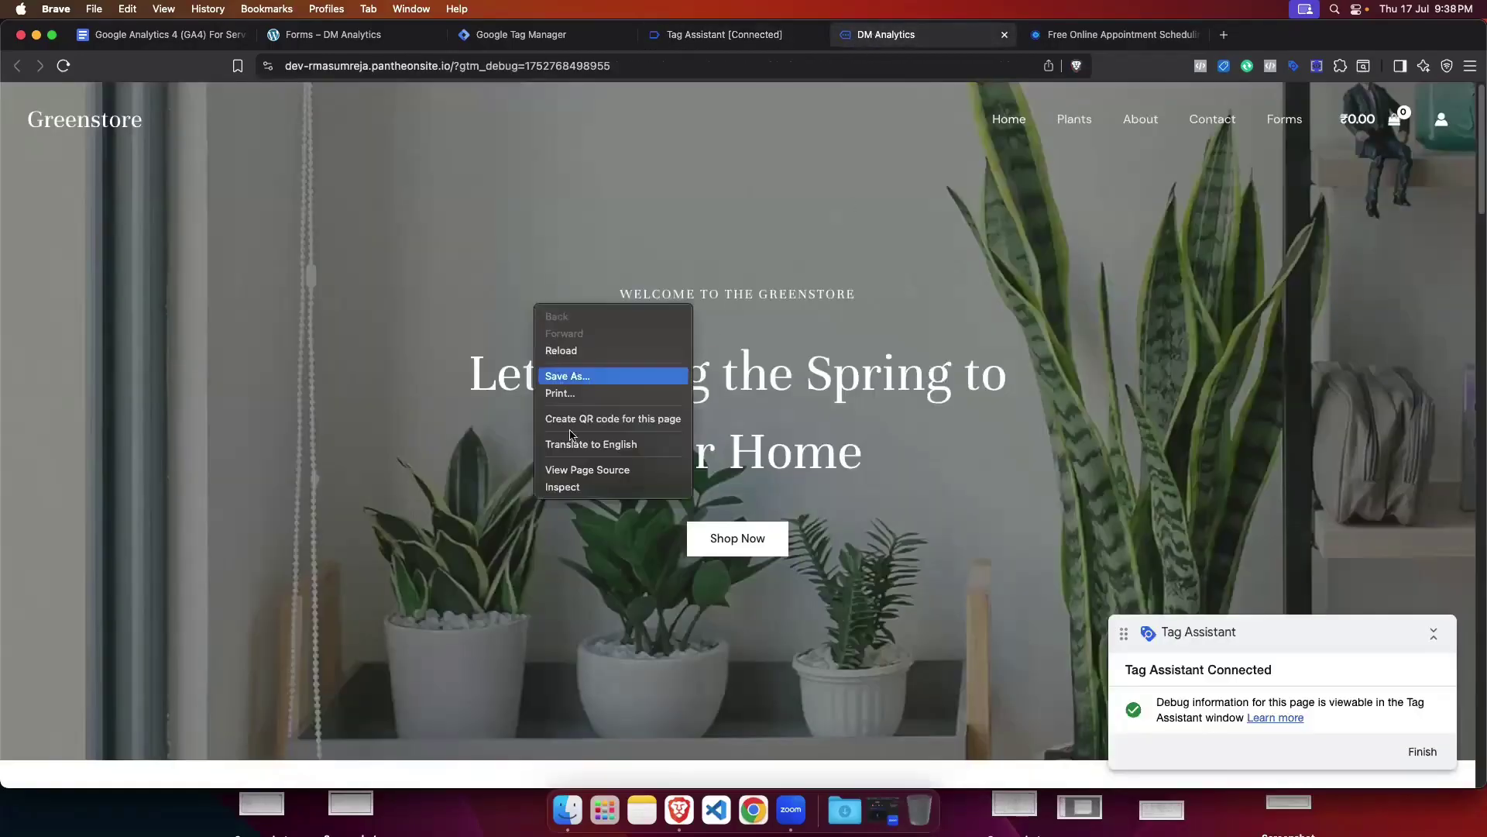
{"action": "left_click", "coordinate": [577, 487]}
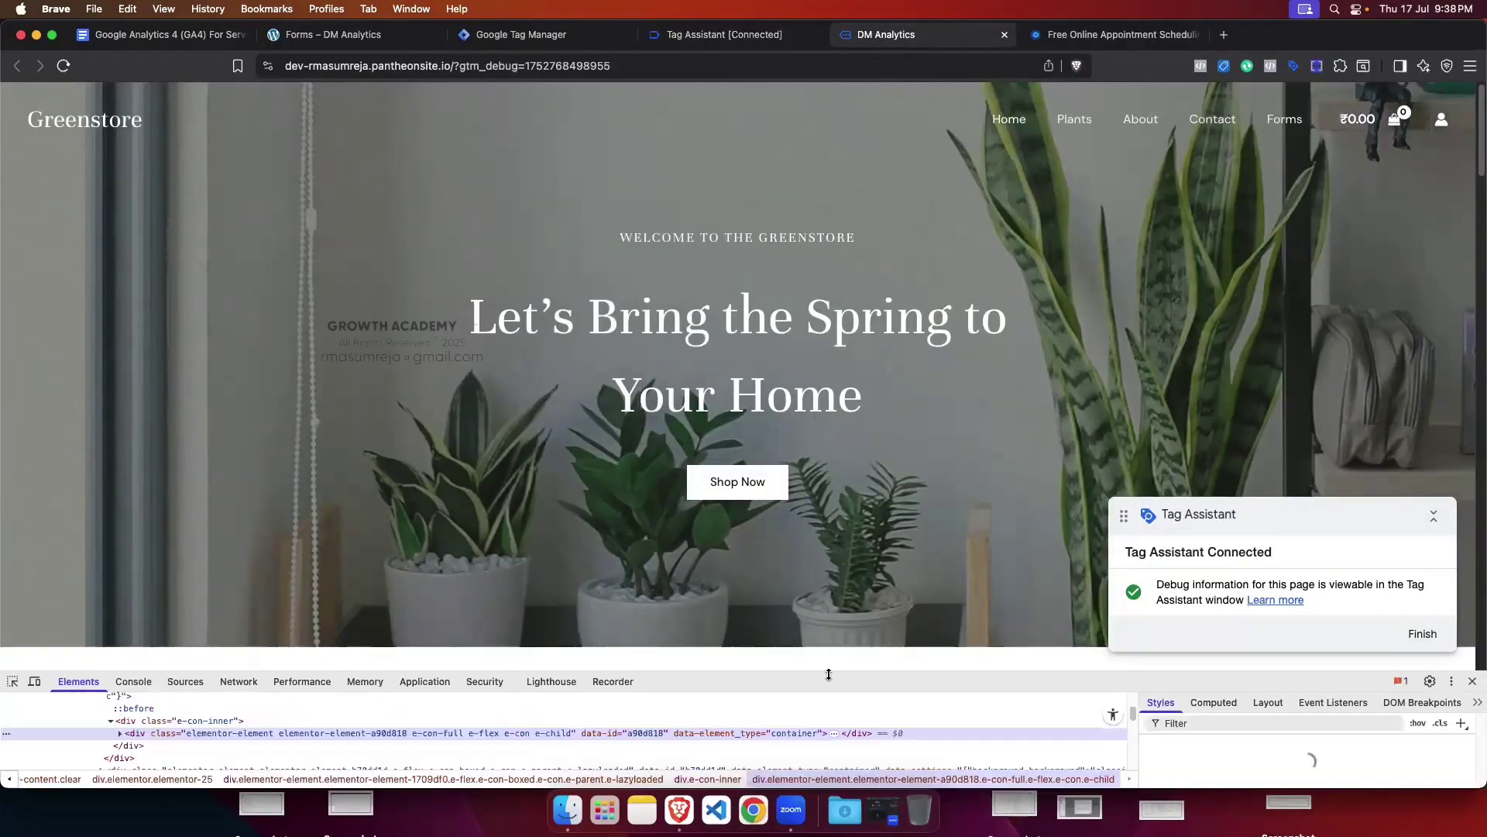
{"action": "left_click_drag", "start_coordinate": [827, 670], "coordinate": [419, 412]}
{"action": "left_click", "coordinate": [133, 424]}
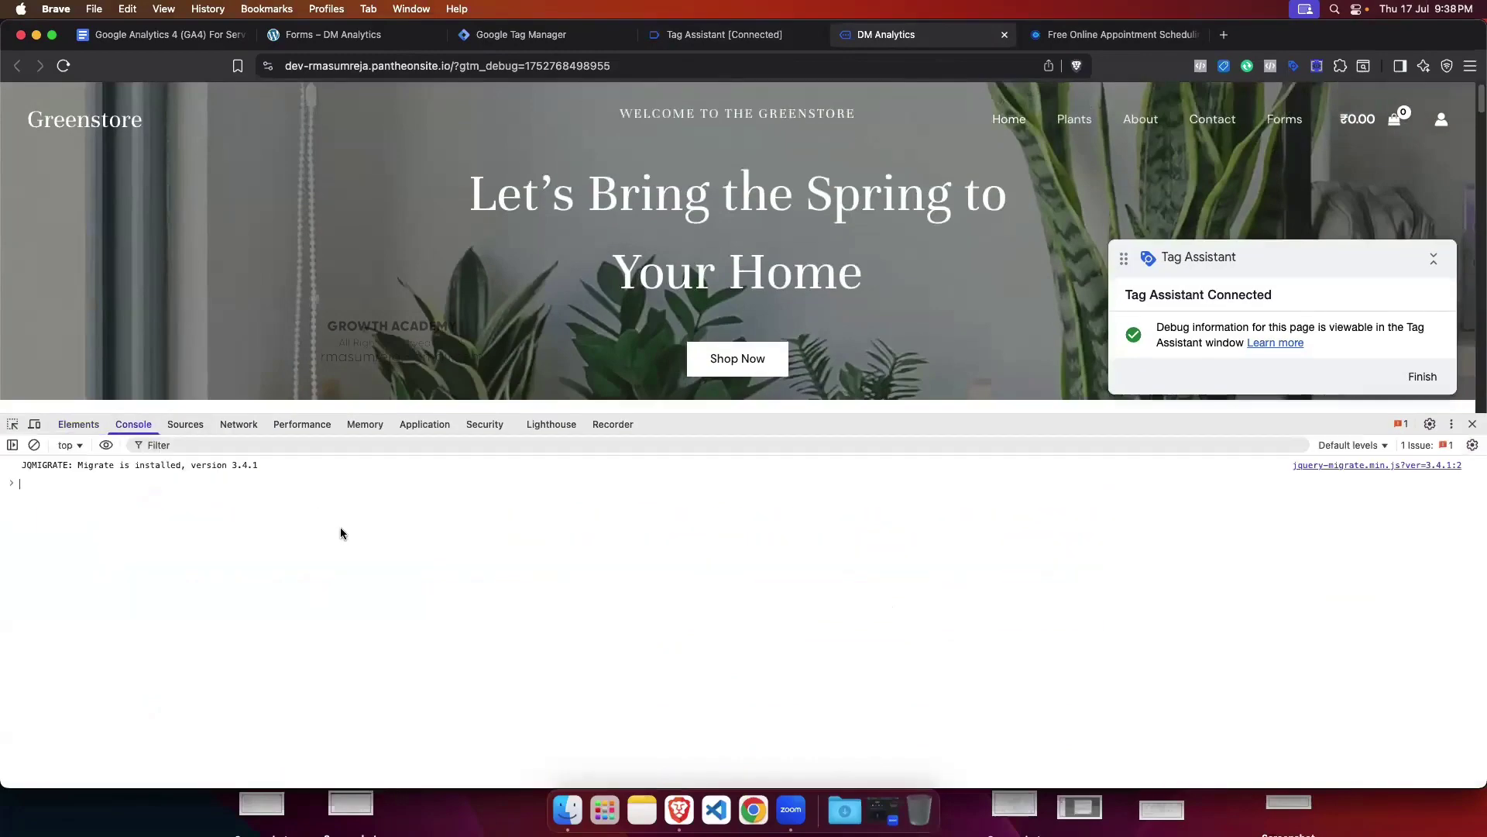
{"action": "left_click", "coordinate": [34, 445]}
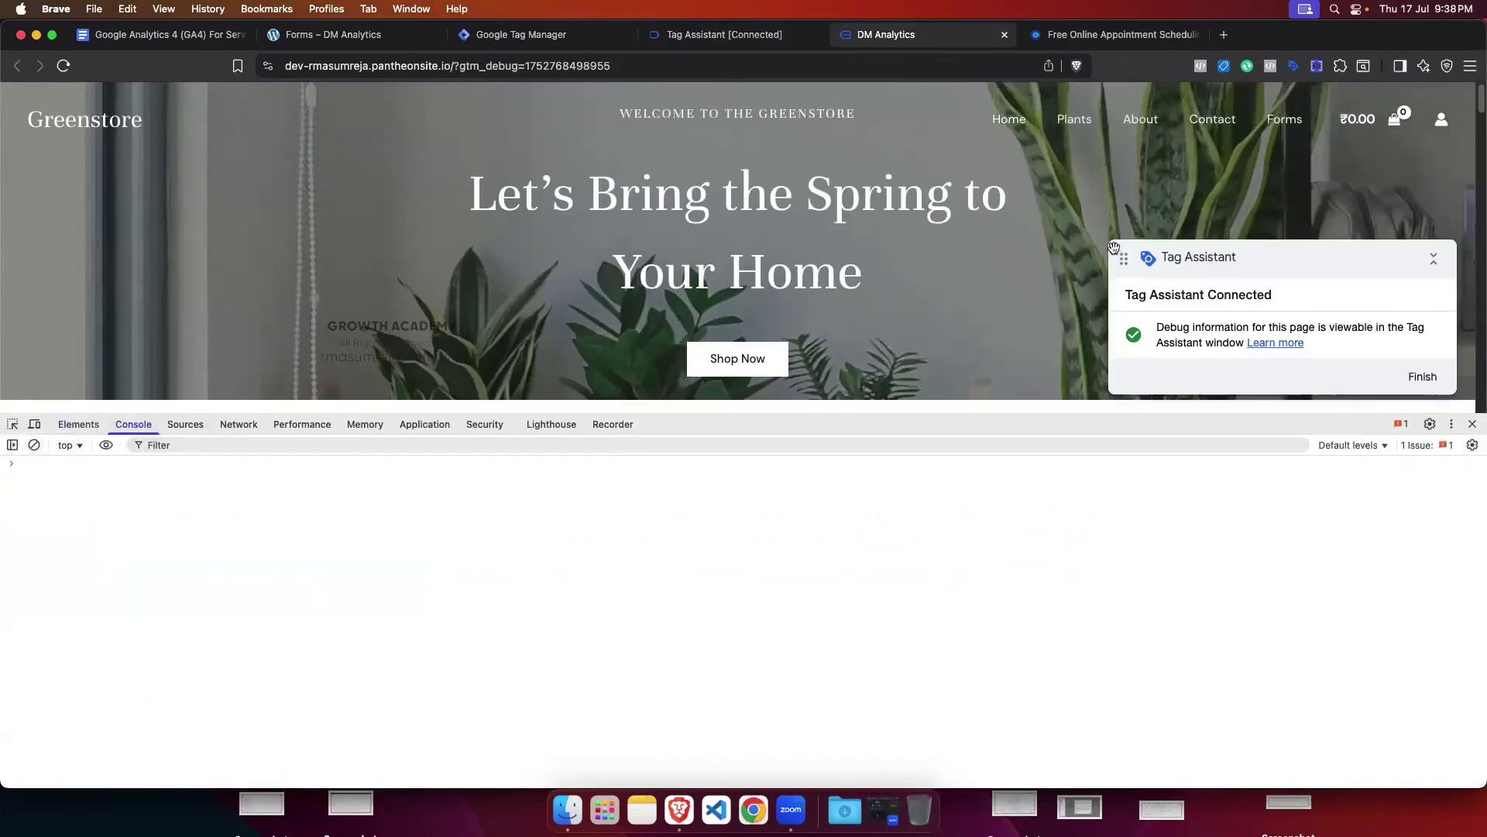
{"action": "left_click", "coordinate": [1285, 119]}
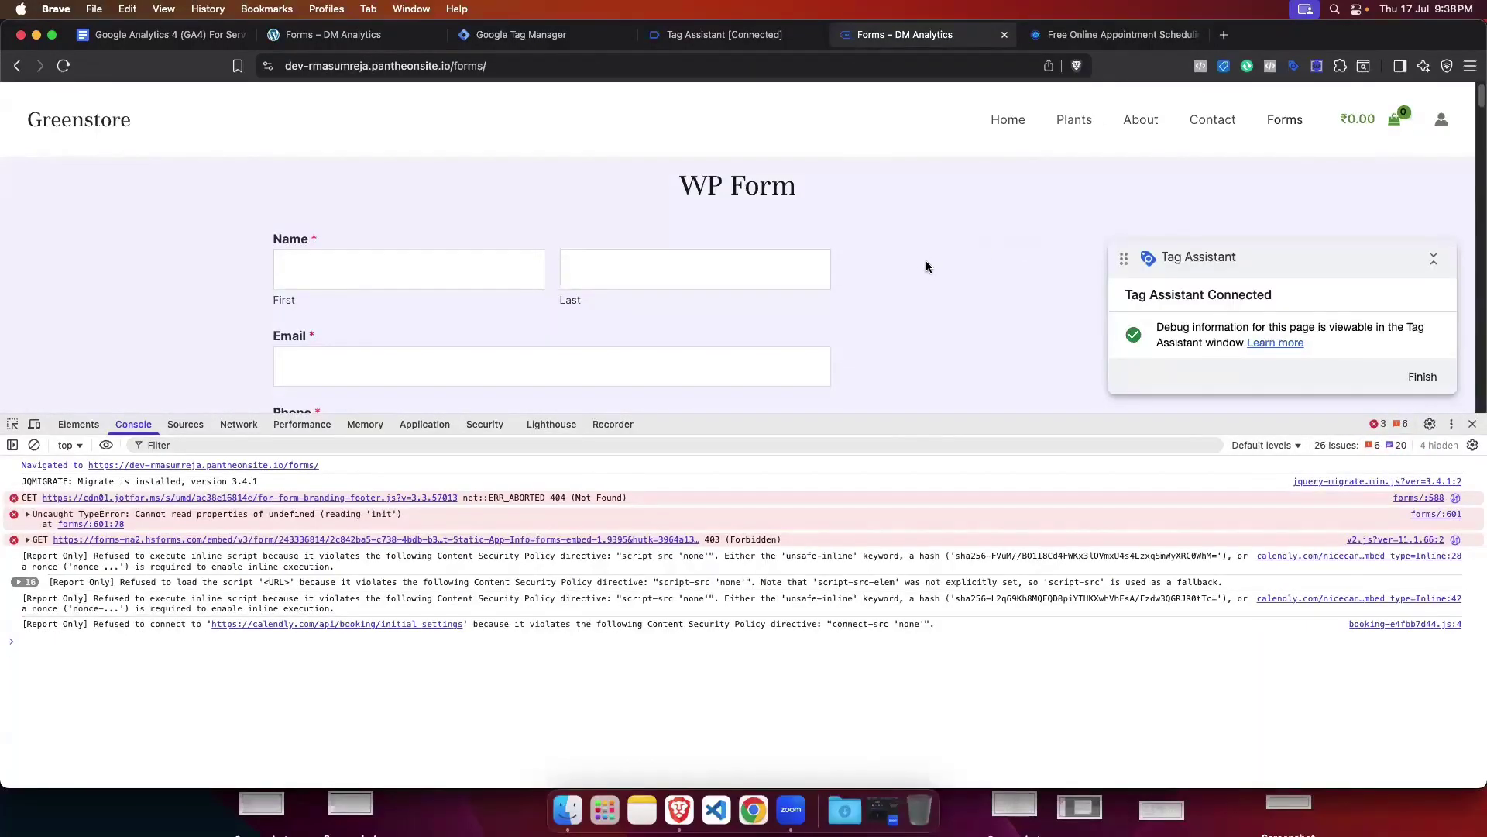
Step: Scroll to the Calendly form to view its calendly.com MessageEvents, then open the Calendly Form Track tag
{"action": "scroll", "coordinate": [926, 268], "scroll_direction": "down", "scroll_amount": 10}
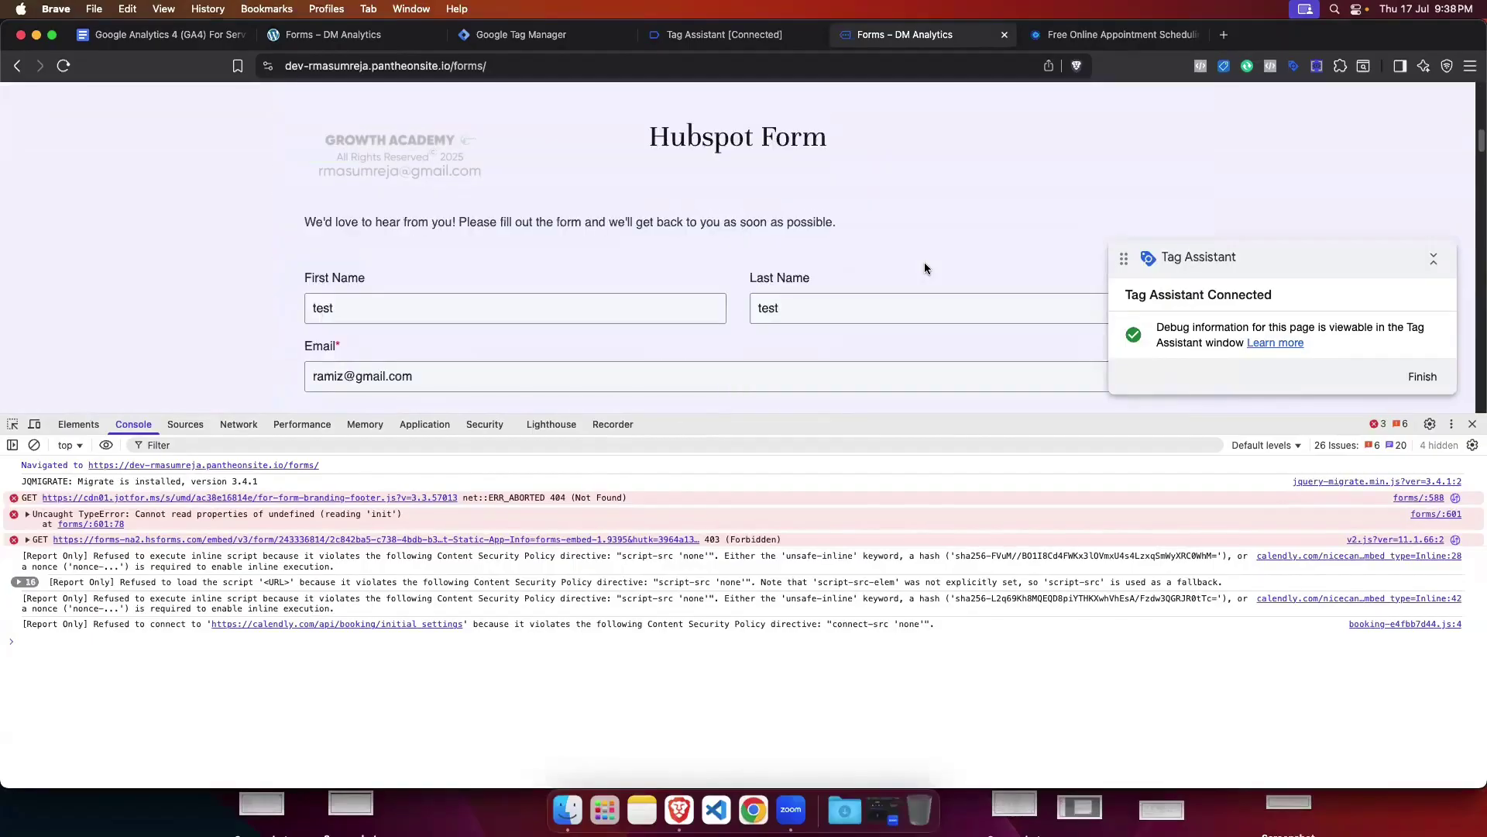
{"action": "scroll", "coordinate": [924, 262], "scroll_direction": "down", "scroll_amount": 5}
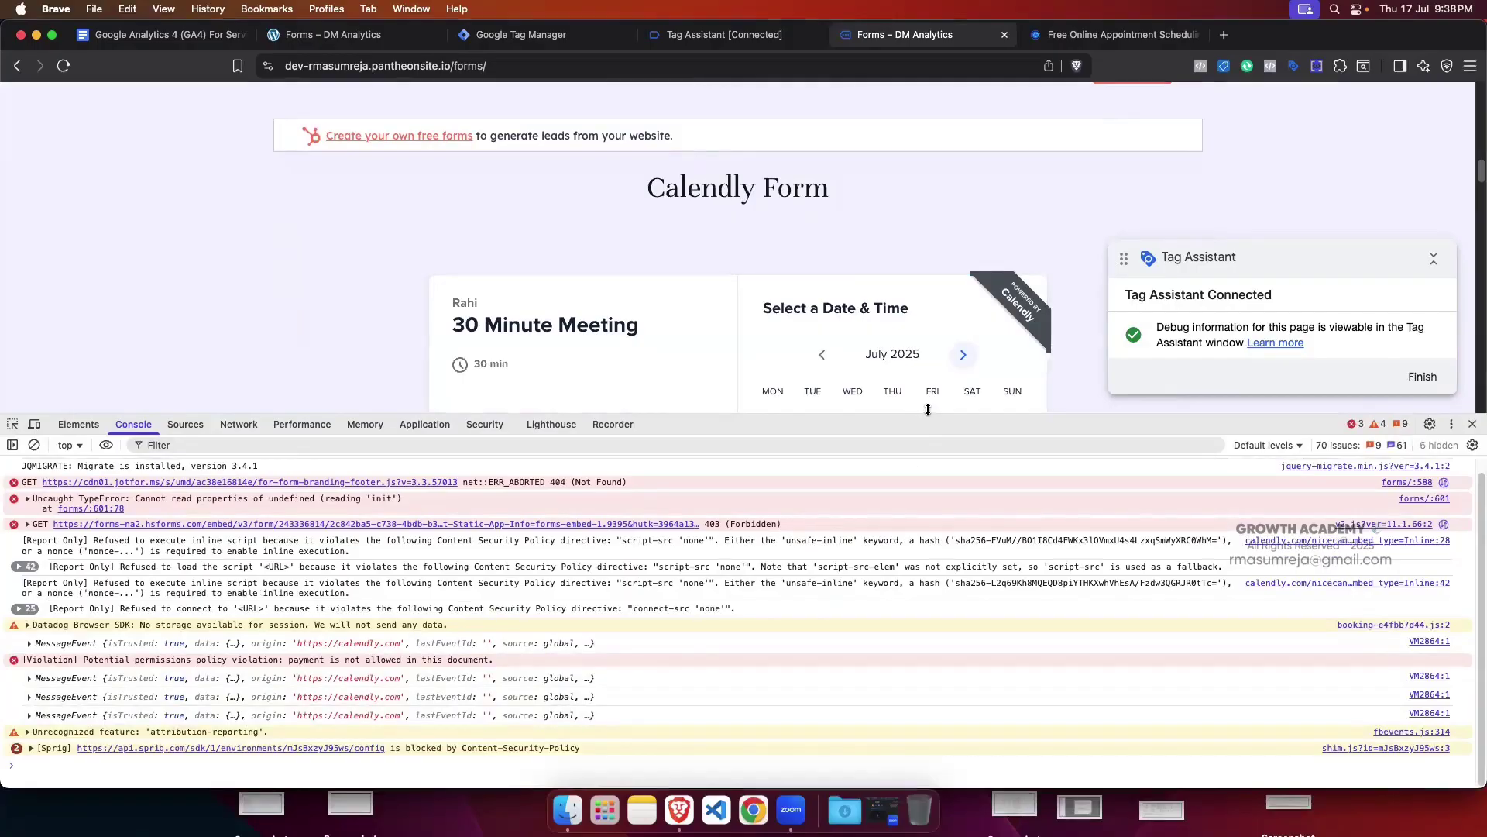
{"action": "left_click_drag", "start_coordinate": [930, 420], "coordinate": [902, 366]}
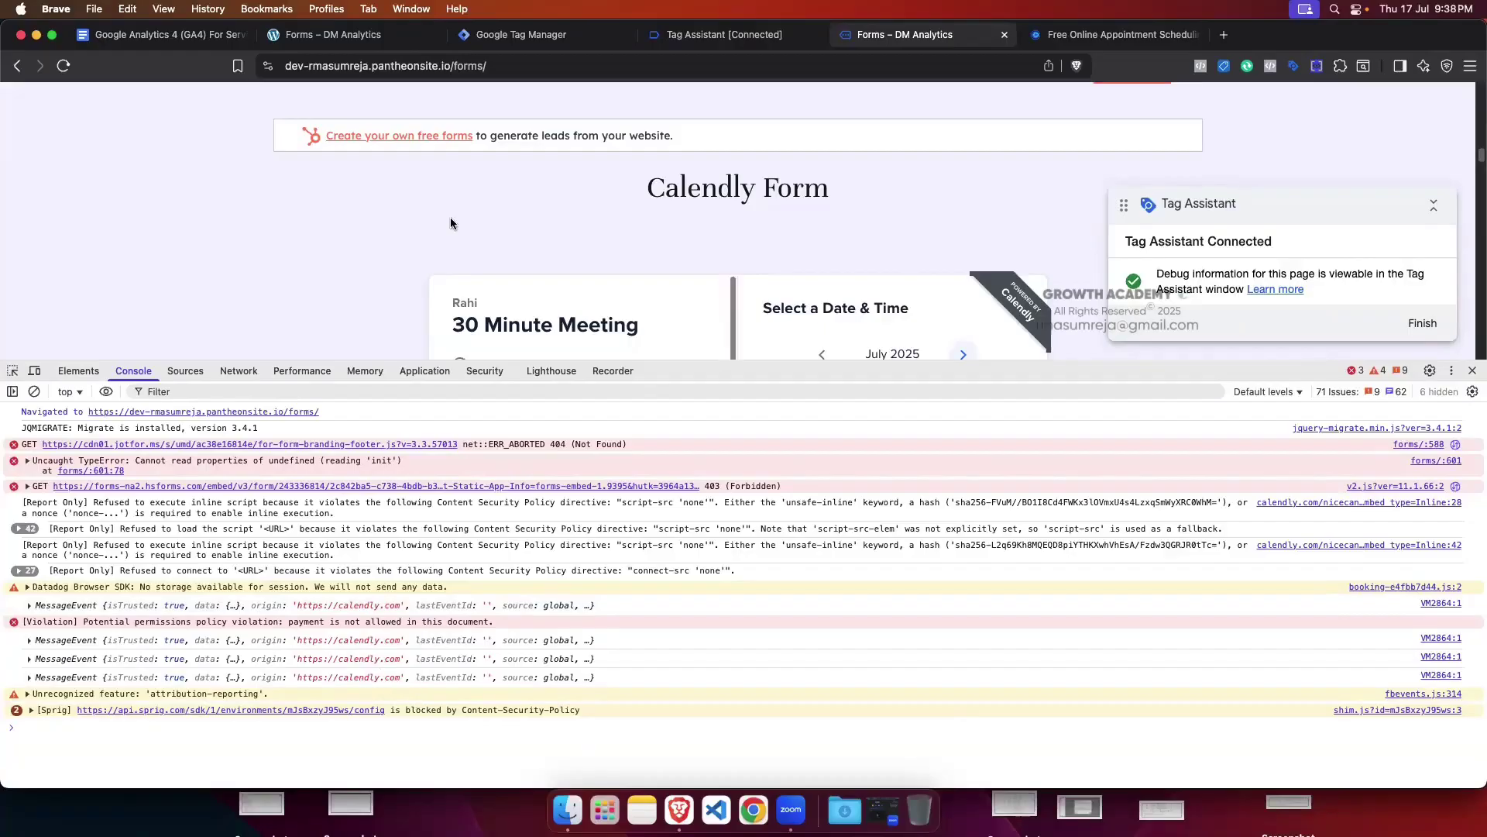
{"action": "left_click", "coordinate": [569, 39]}
{"action": "left_click", "coordinate": [322, 278]}
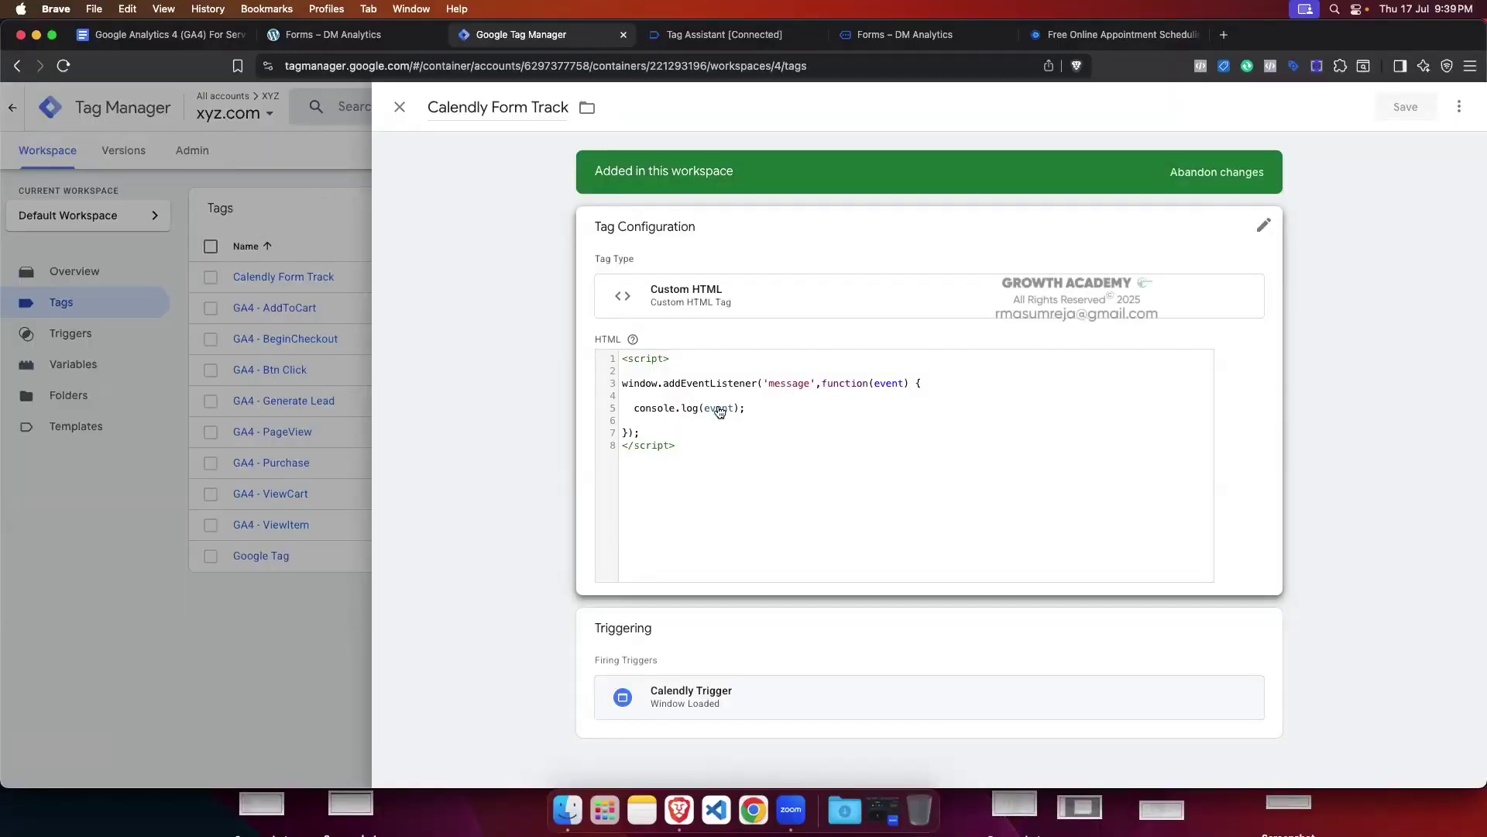
Step: Close the Calendly Form Track tag editor and return to the Forms – DM Analytics page
{"action": "left_click", "coordinate": [400, 107]}
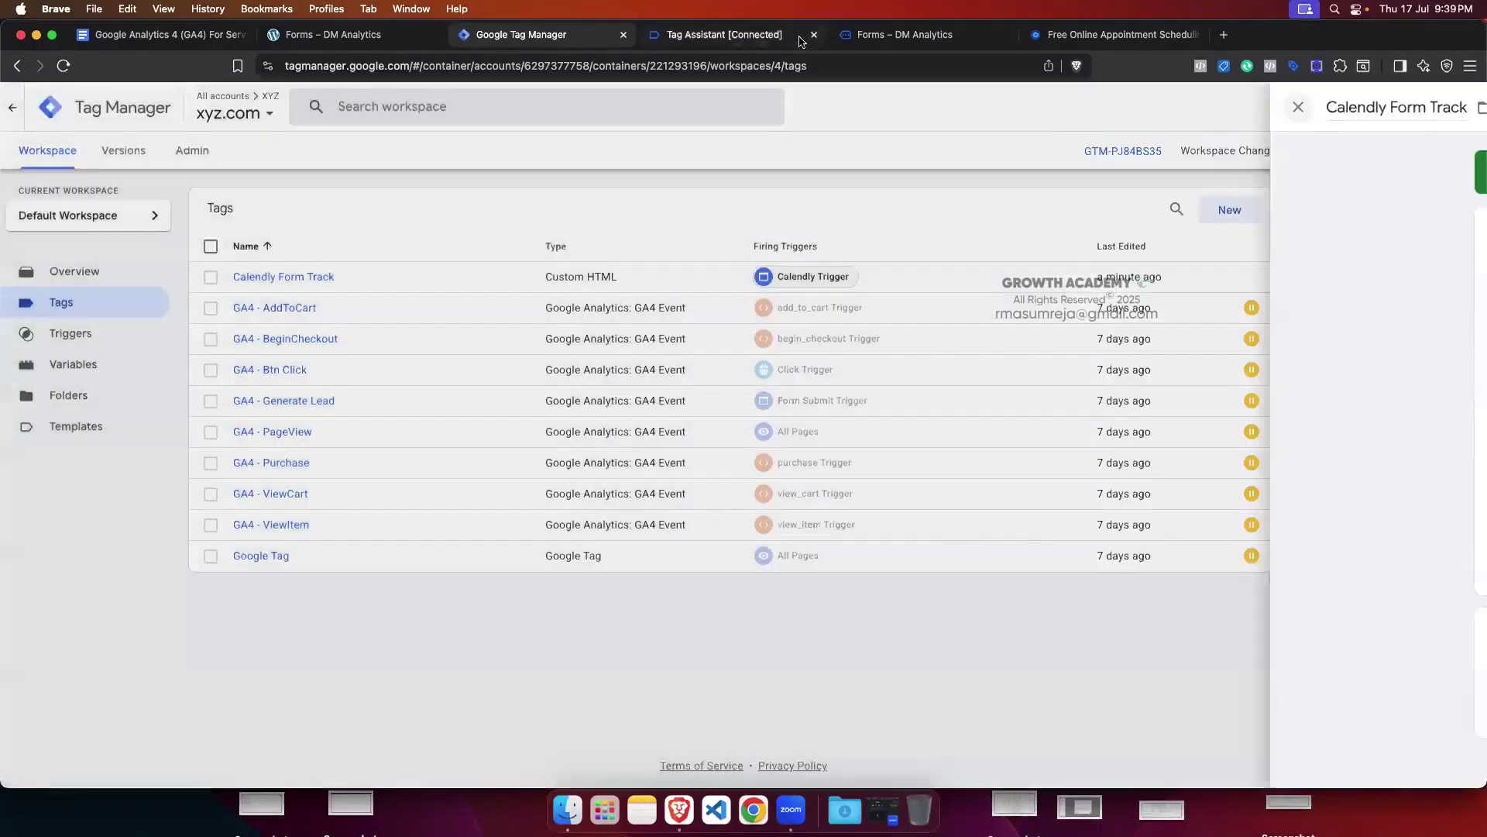
{"action": "left_click", "coordinate": [903, 34]}
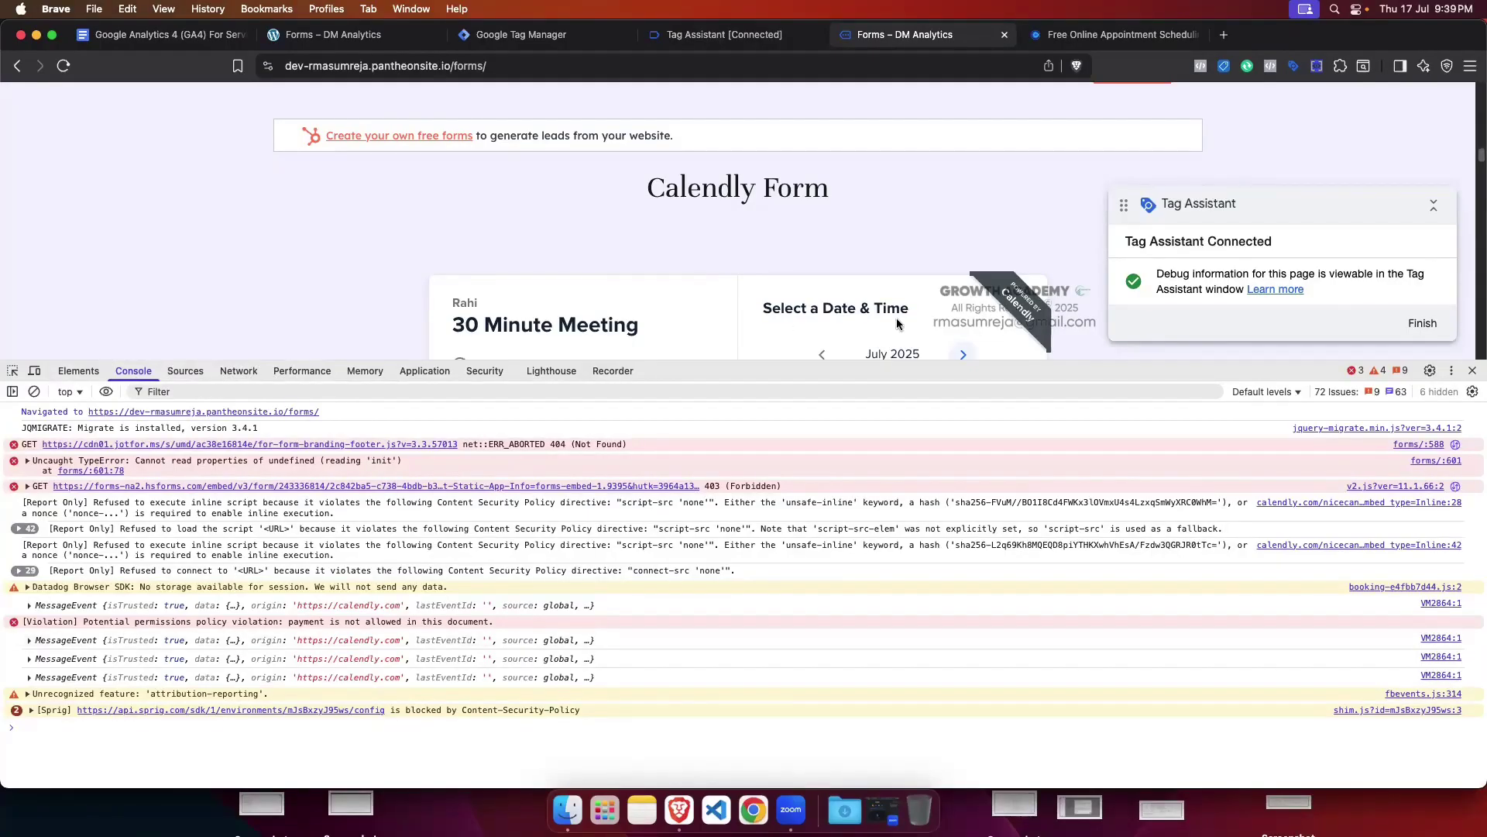
{"action": "scroll", "coordinate": [705, 296], "scroll_direction": "up", "scroll_amount": 1}
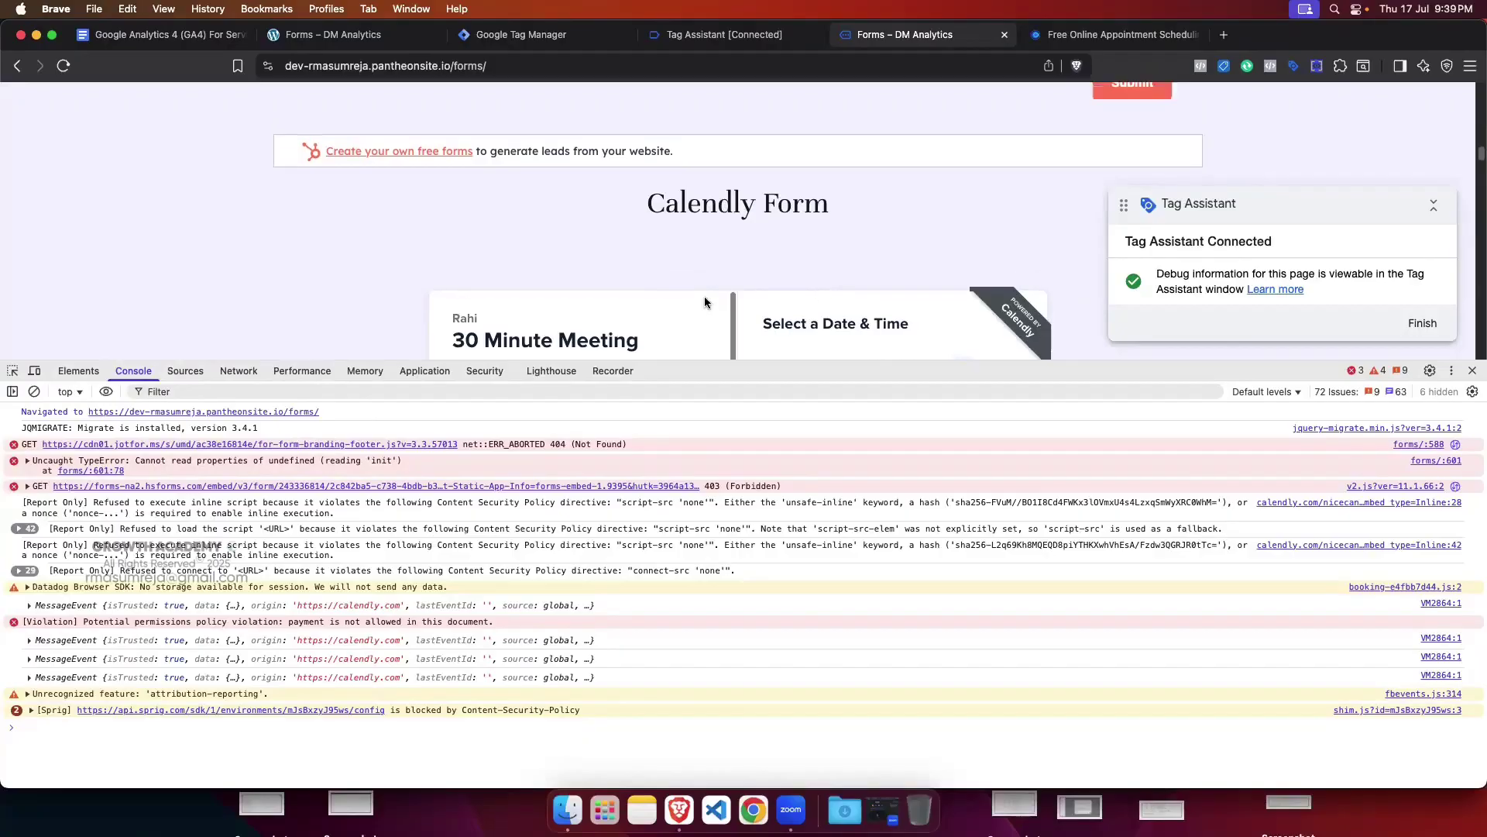
{"action": "scroll", "coordinate": [704, 296], "scroll_direction": "up", "scroll_amount": 5}
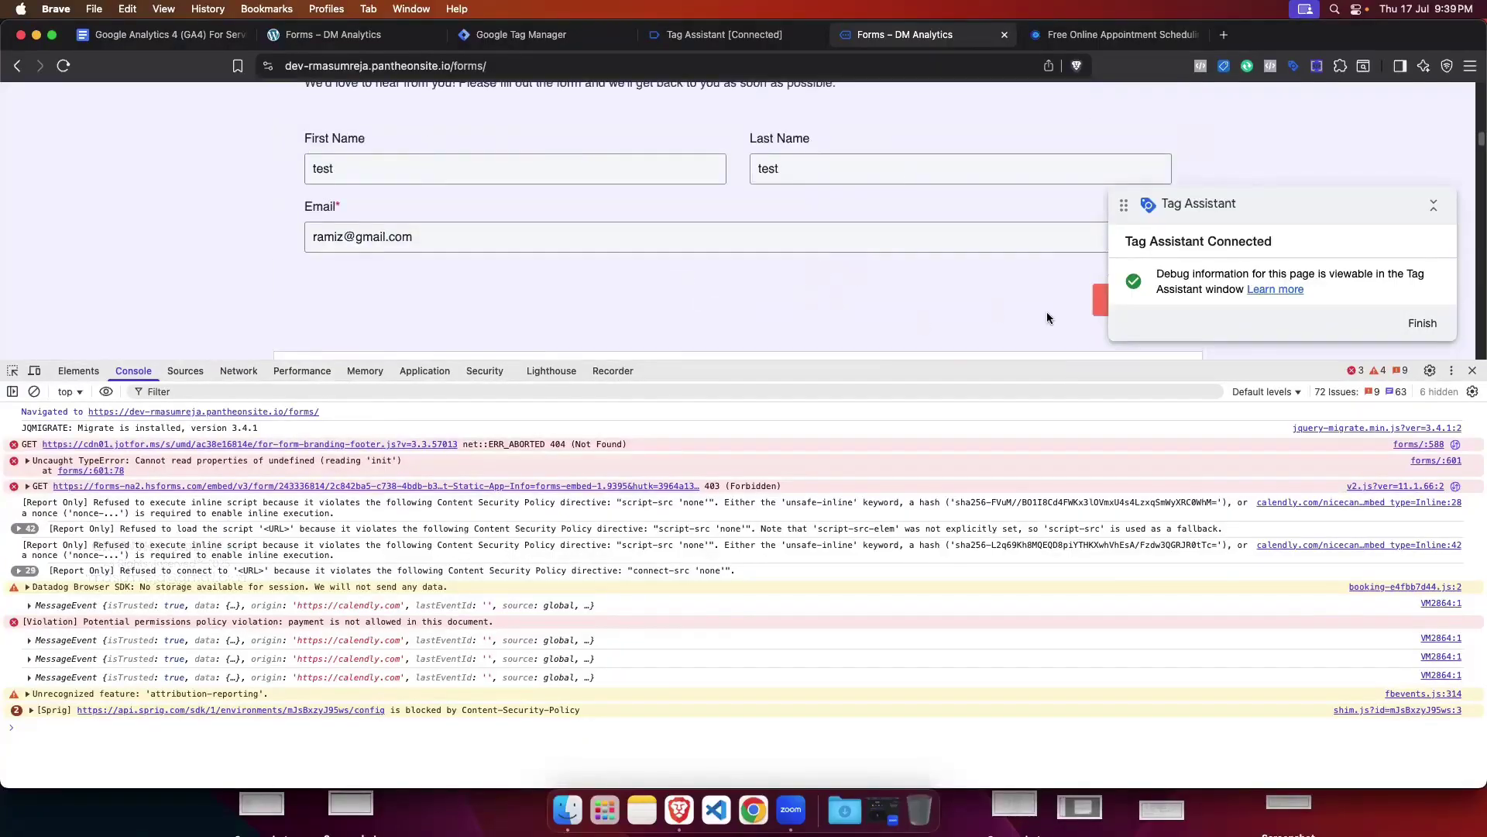
{"action": "scroll", "coordinate": [906, 326], "scroll_direction": "down", "scroll_amount": 4}
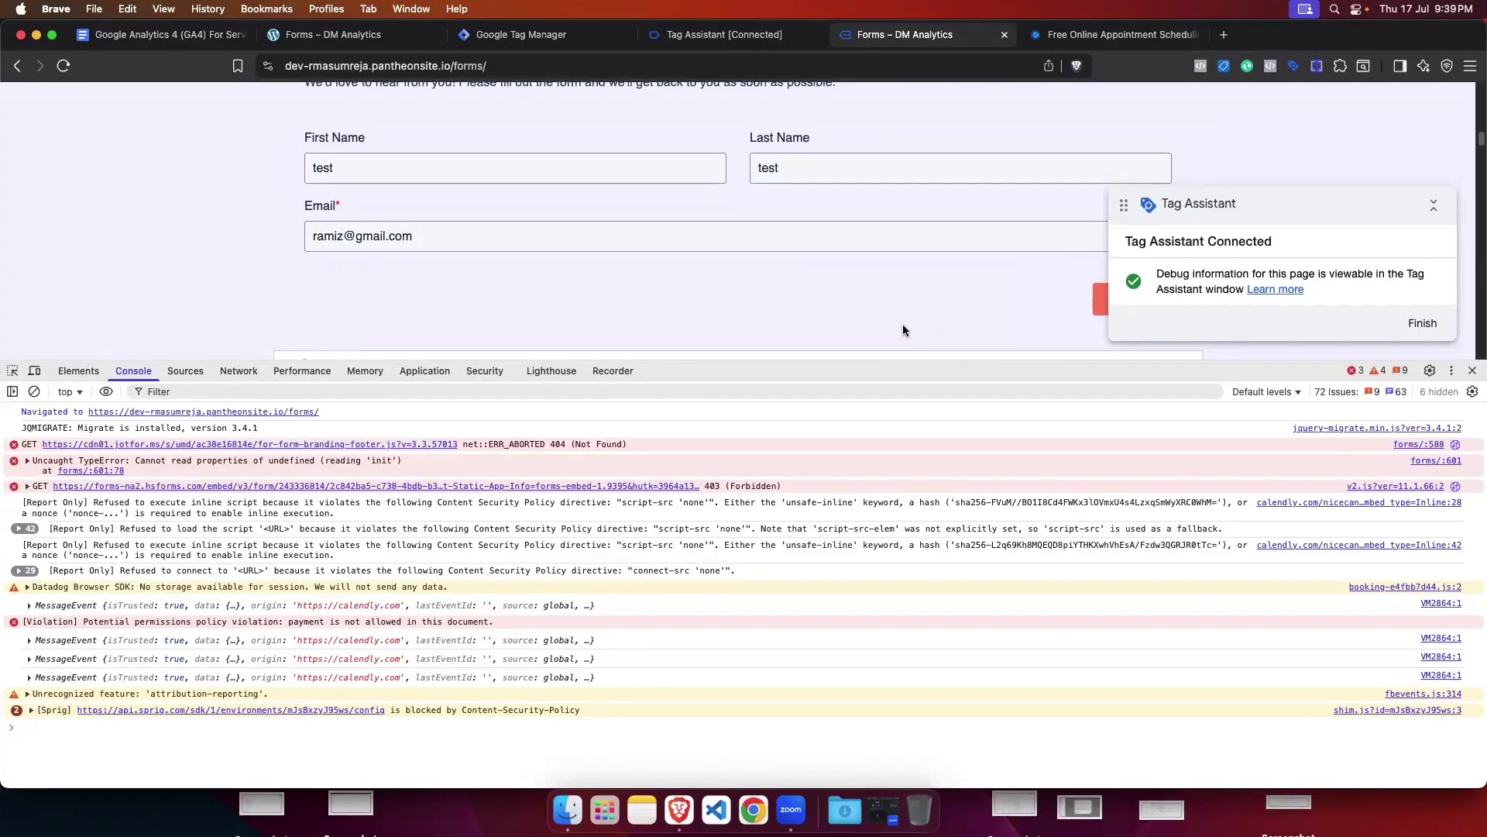
{"action": "left_click", "coordinate": [30, 606]}
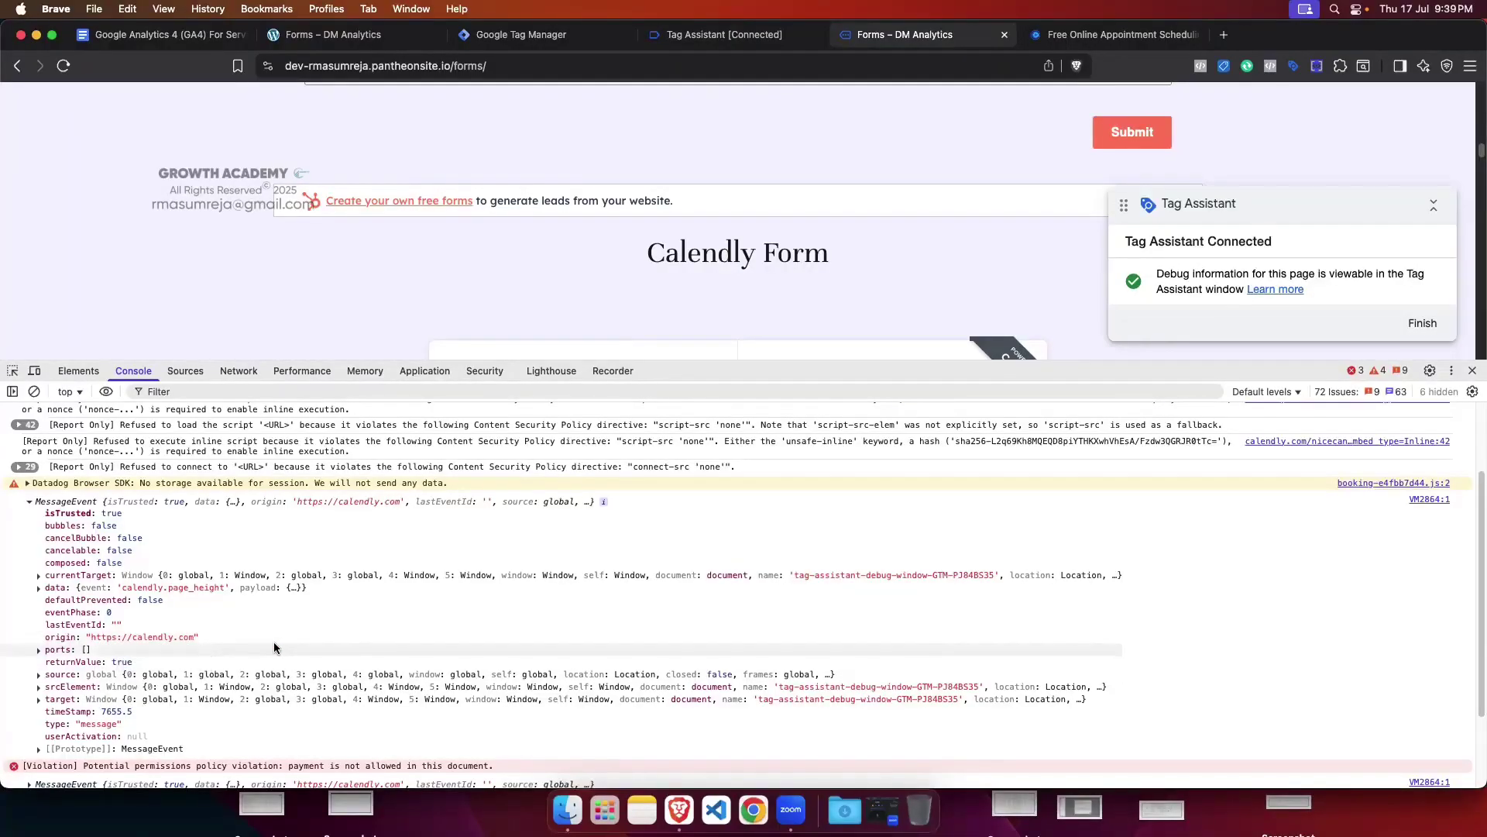
{"action": "left_click", "coordinate": [29, 503]}
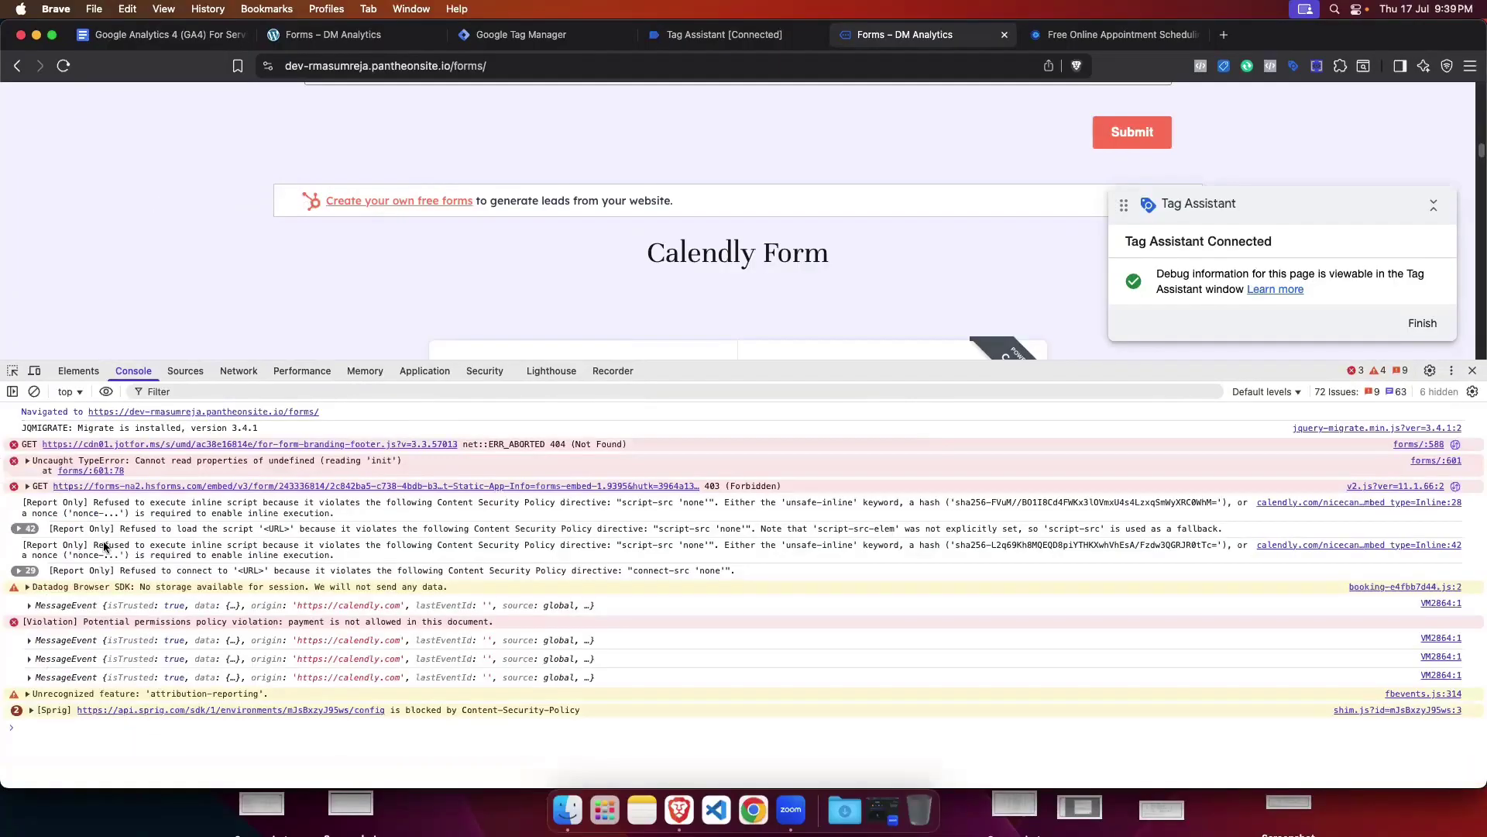
{"action": "left_click", "coordinate": [30, 641]}
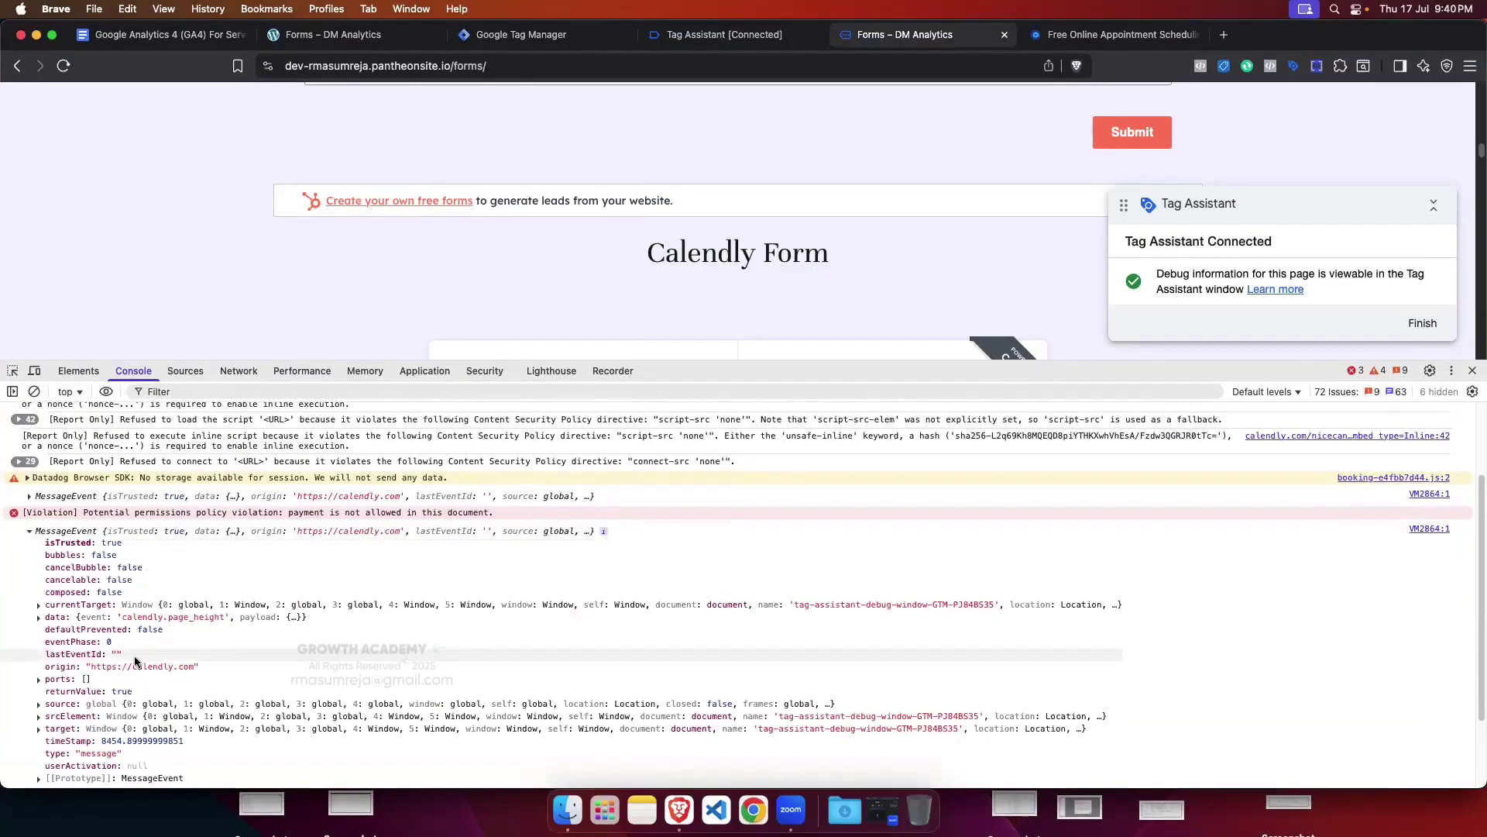
{"action": "left_click", "coordinate": [29, 531]}
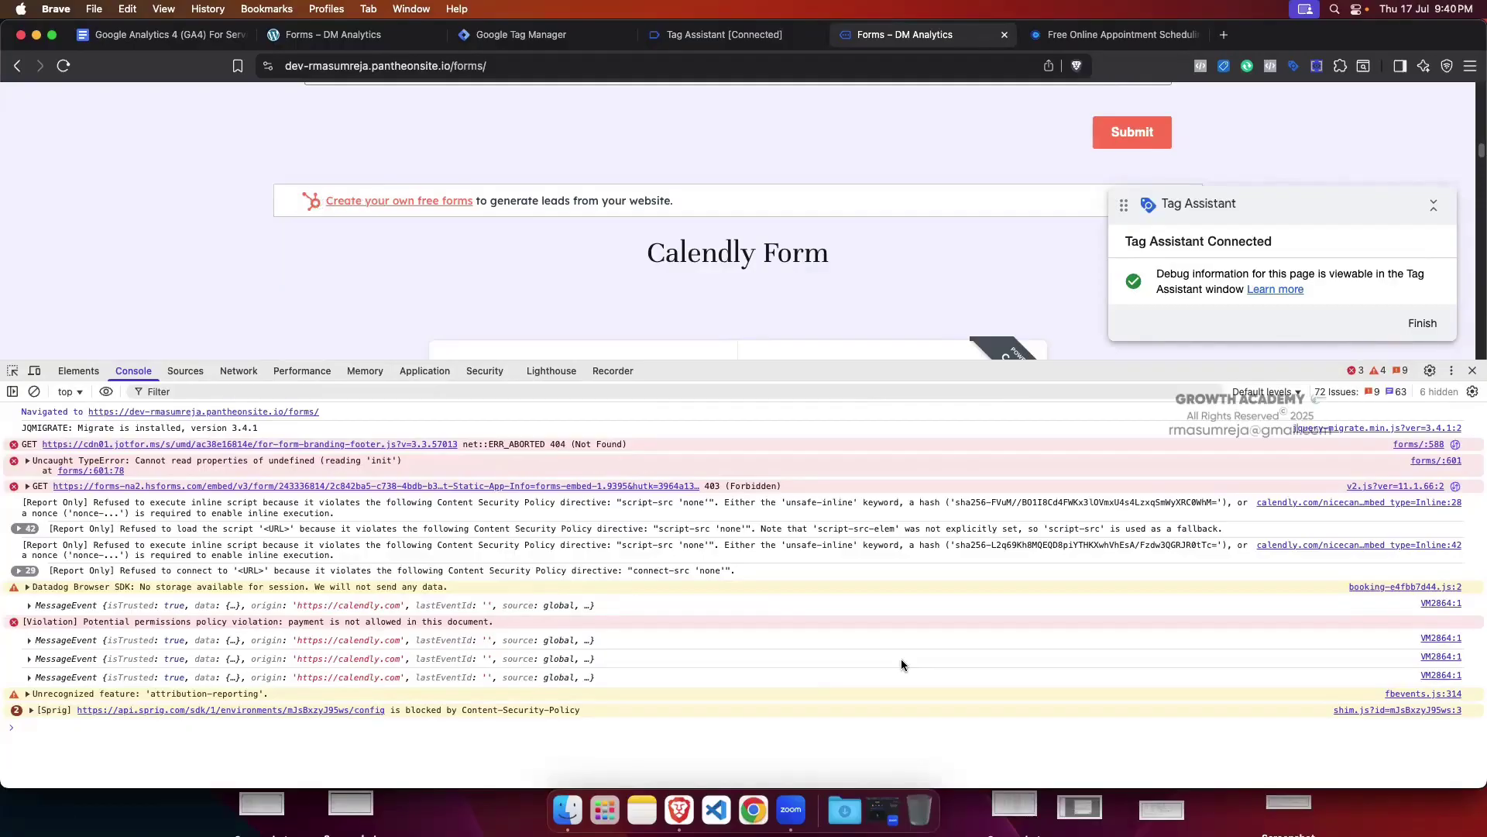
{"action": "left_click", "coordinate": [28, 605]}
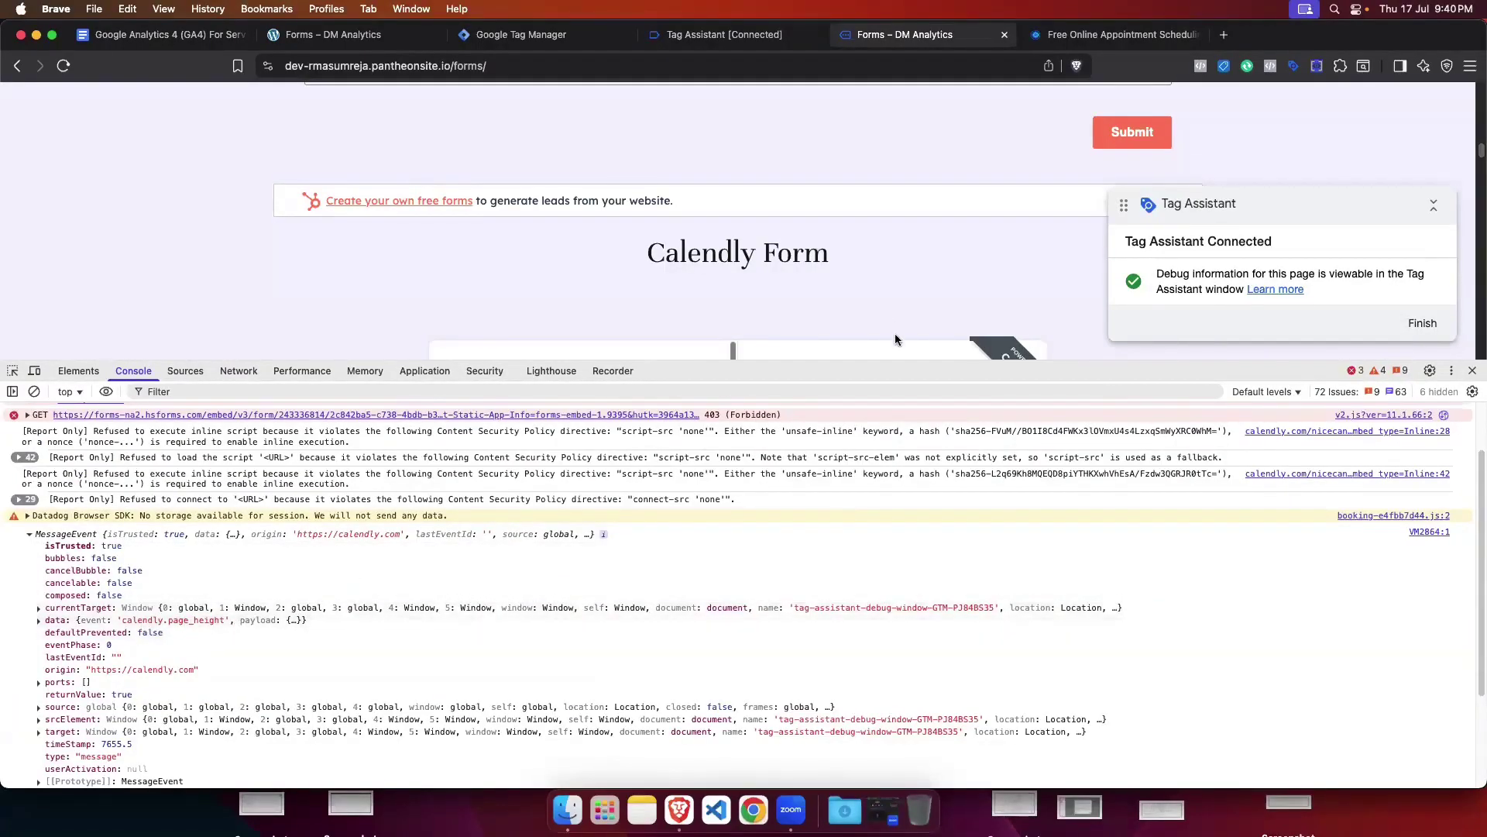
{"action": "mouse_move", "coordinate": [903, 373]}
{"action": "left_mouse_down"}
{"action": "mouse_move", "coordinate": [907, 427]}
{"action": "mouse_move", "coordinate": [907, 390]}
{"action": "left_mouse_up"}
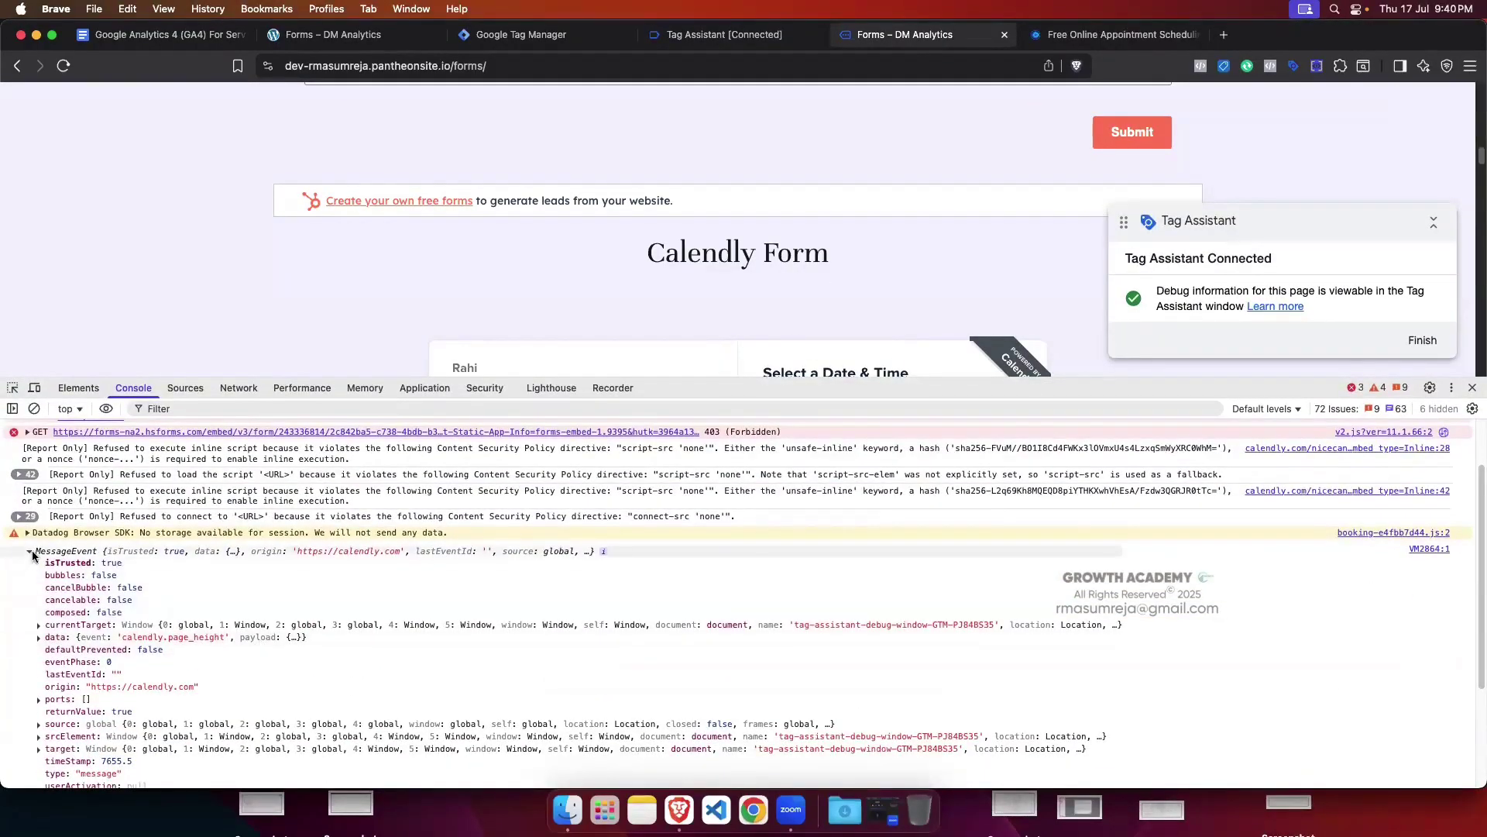
{"action": "left_click", "coordinate": [29, 552]}
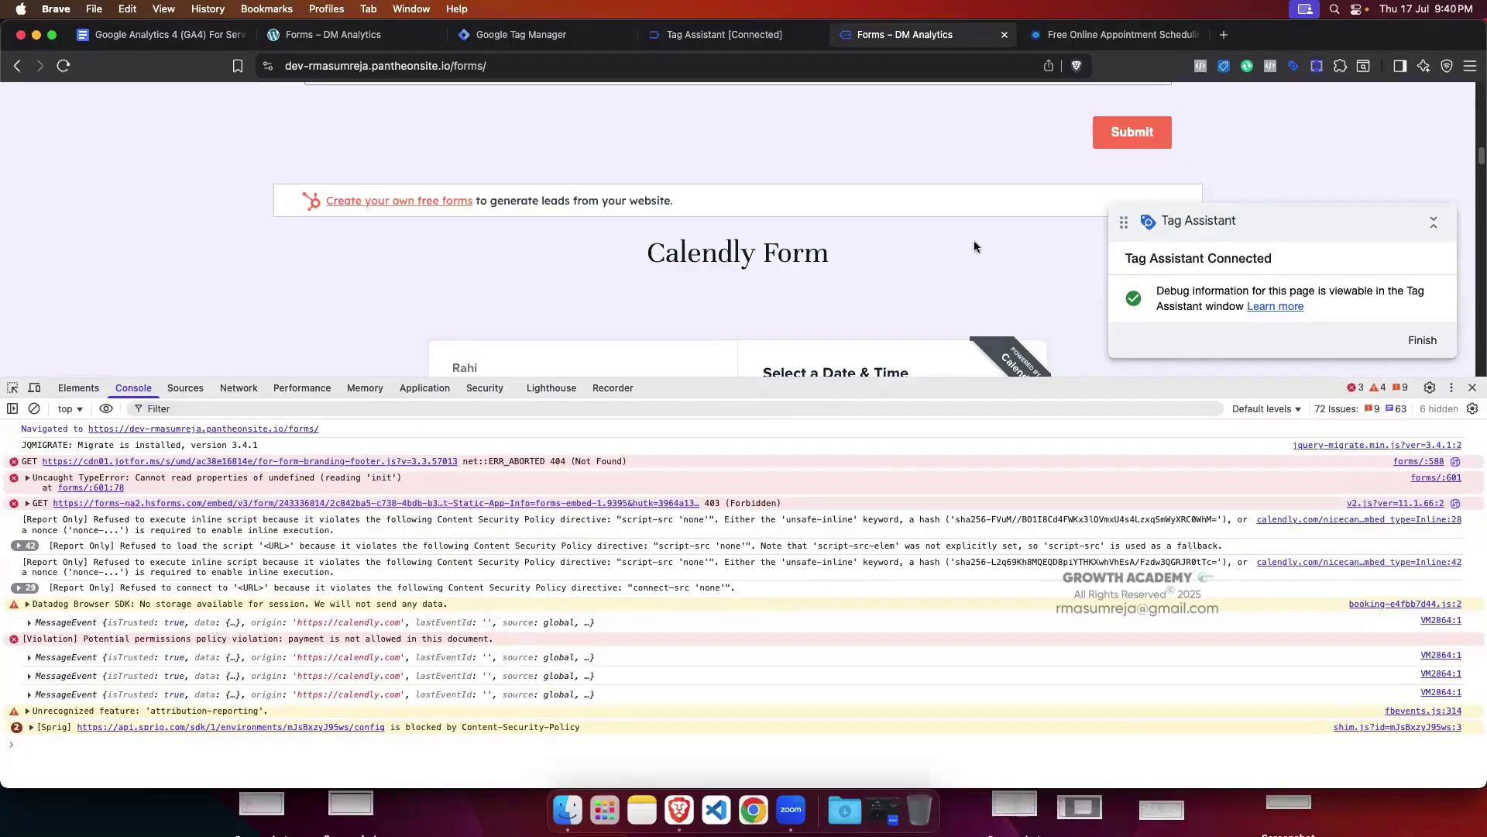
Step: Expand the Calendly console messages to find the one carrying calendly.event_type_viewed
{"action": "scroll", "coordinate": [976, 243], "scroll_direction": "down", "scroll_amount": 5}
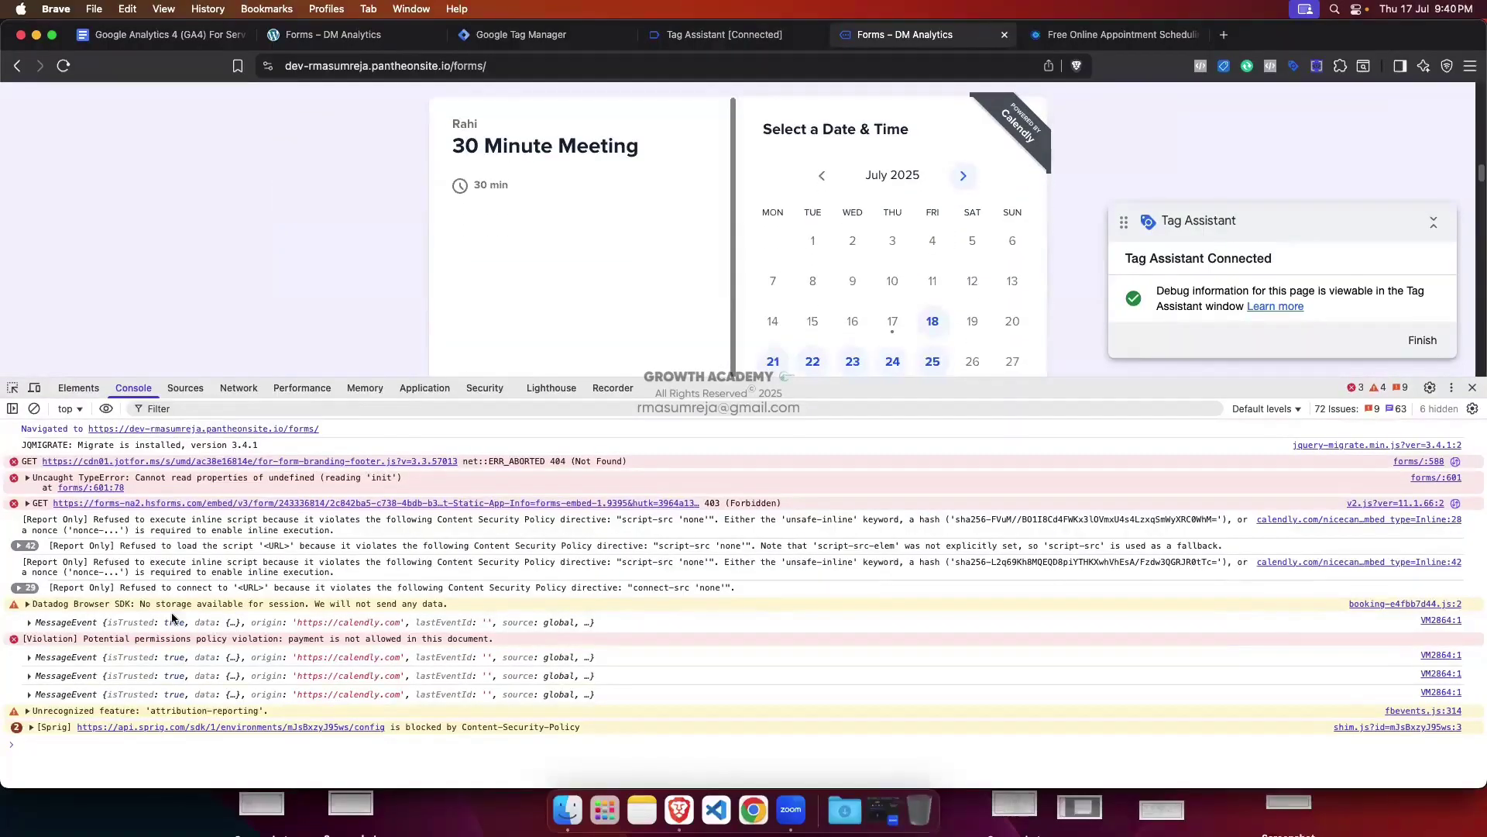
{"action": "left_click", "coordinate": [28, 657]}
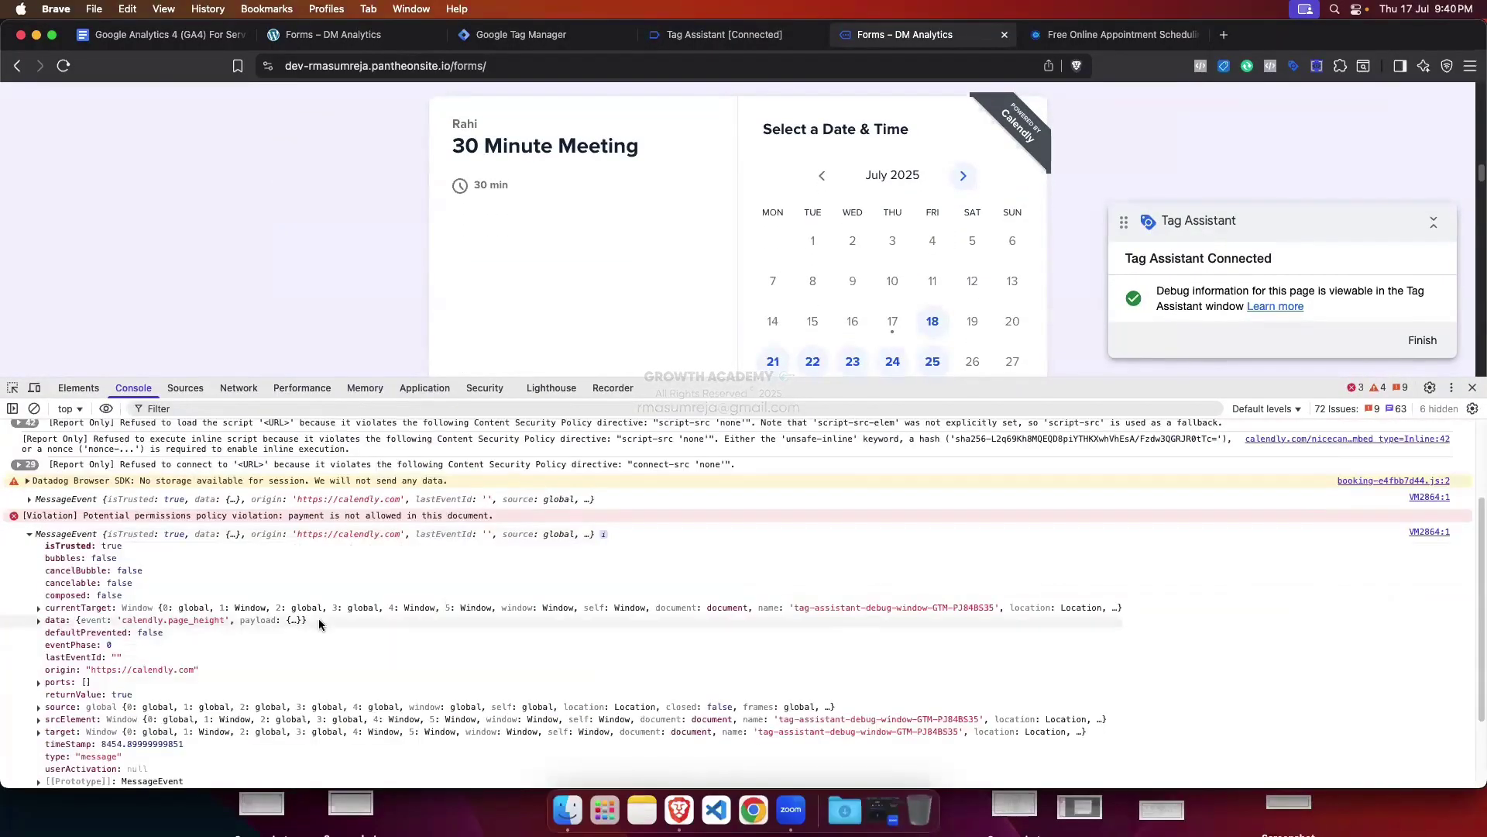
{"action": "left_click", "coordinate": [28, 536]}
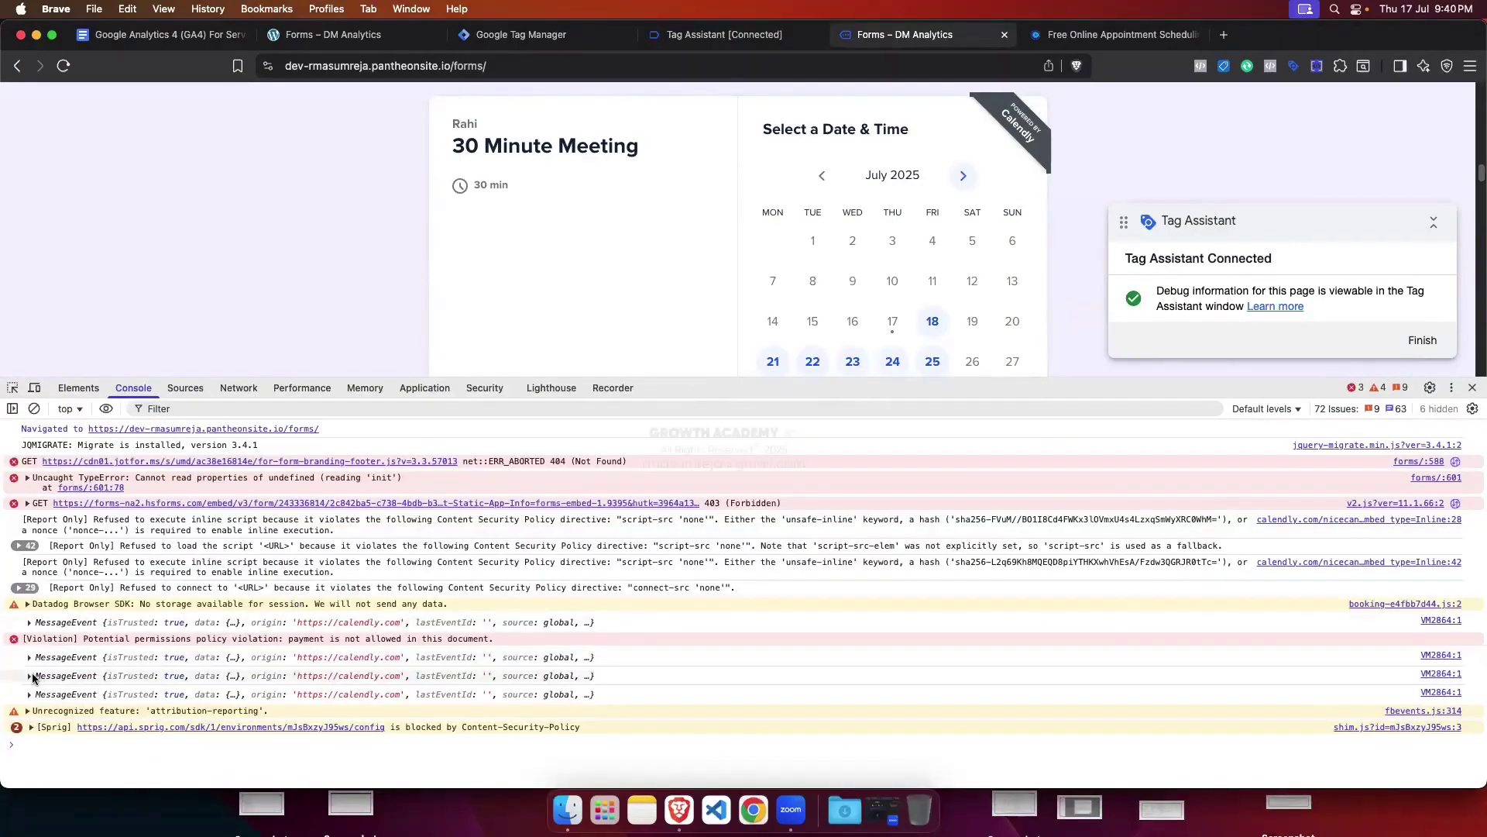
{"action": "left_click", "coordinate": [32, 674]}
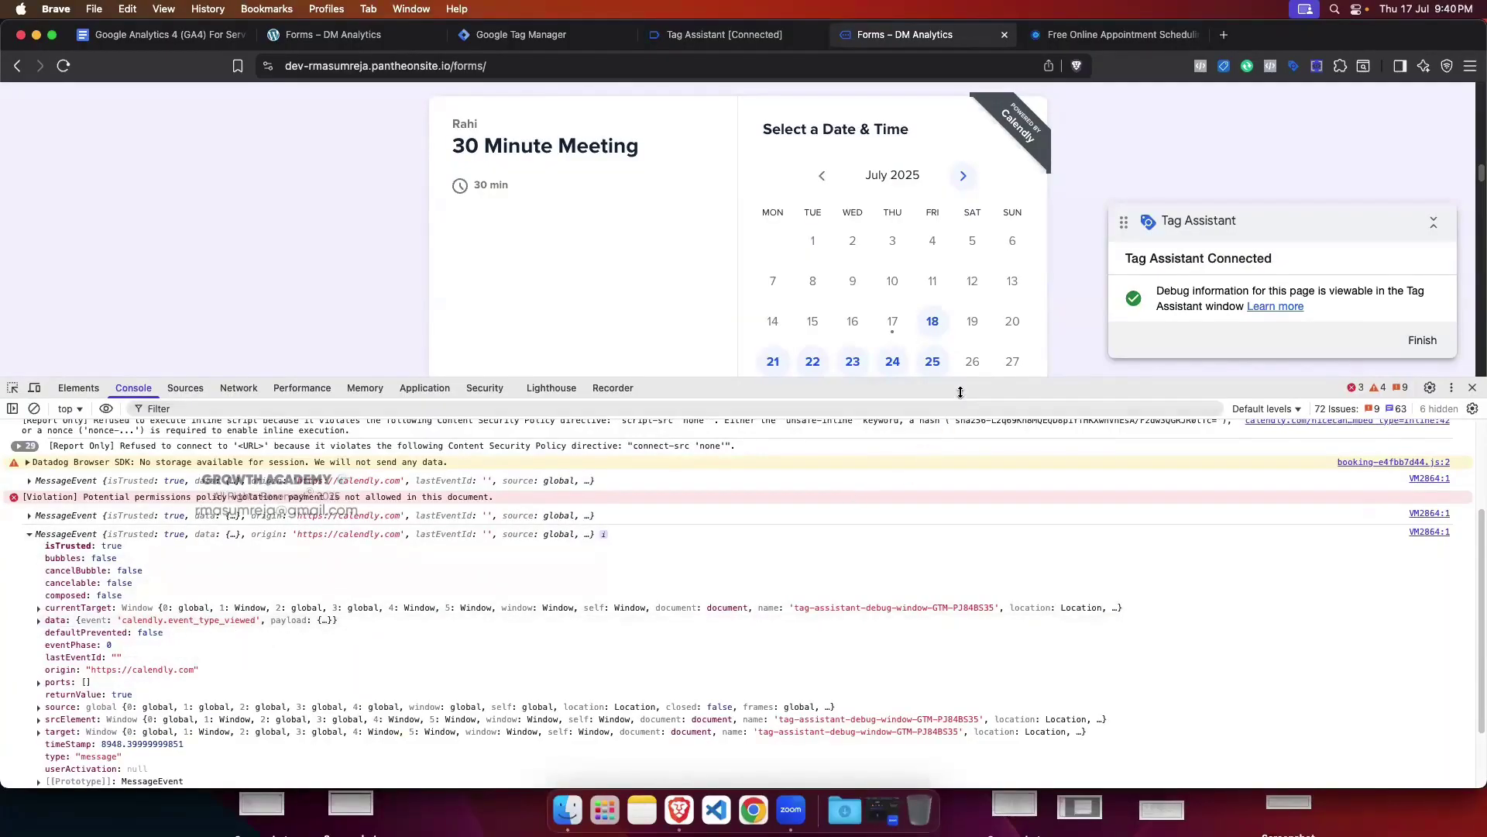
Step: Resize the DevTools panel beneath the calendar and move the Tag Assistant badge aside
{"action": "left_click_drag", "start_coordinate": [959, 380], "coordinate": [958, 561]}
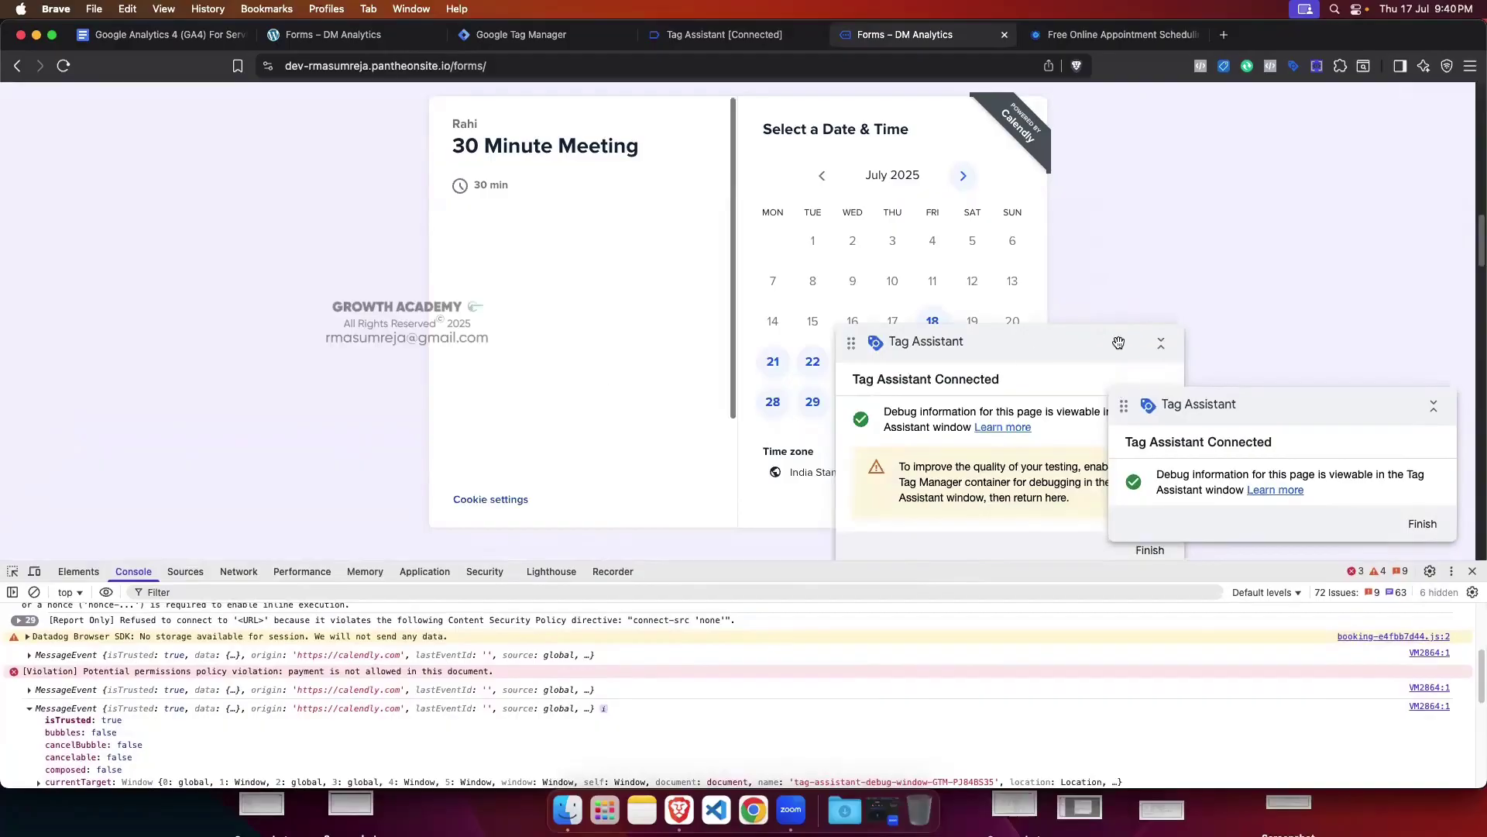
{"action": "left_click", "coordinate": [1162, 351]}
{"action": "left_click_drag", "start_coordinate": [1062, 341], "coordinate": [967, 551]}
{"action": "scroll", "coordinate": [685, 419], "scroll_direction": "up", "scroll_amount": 2}
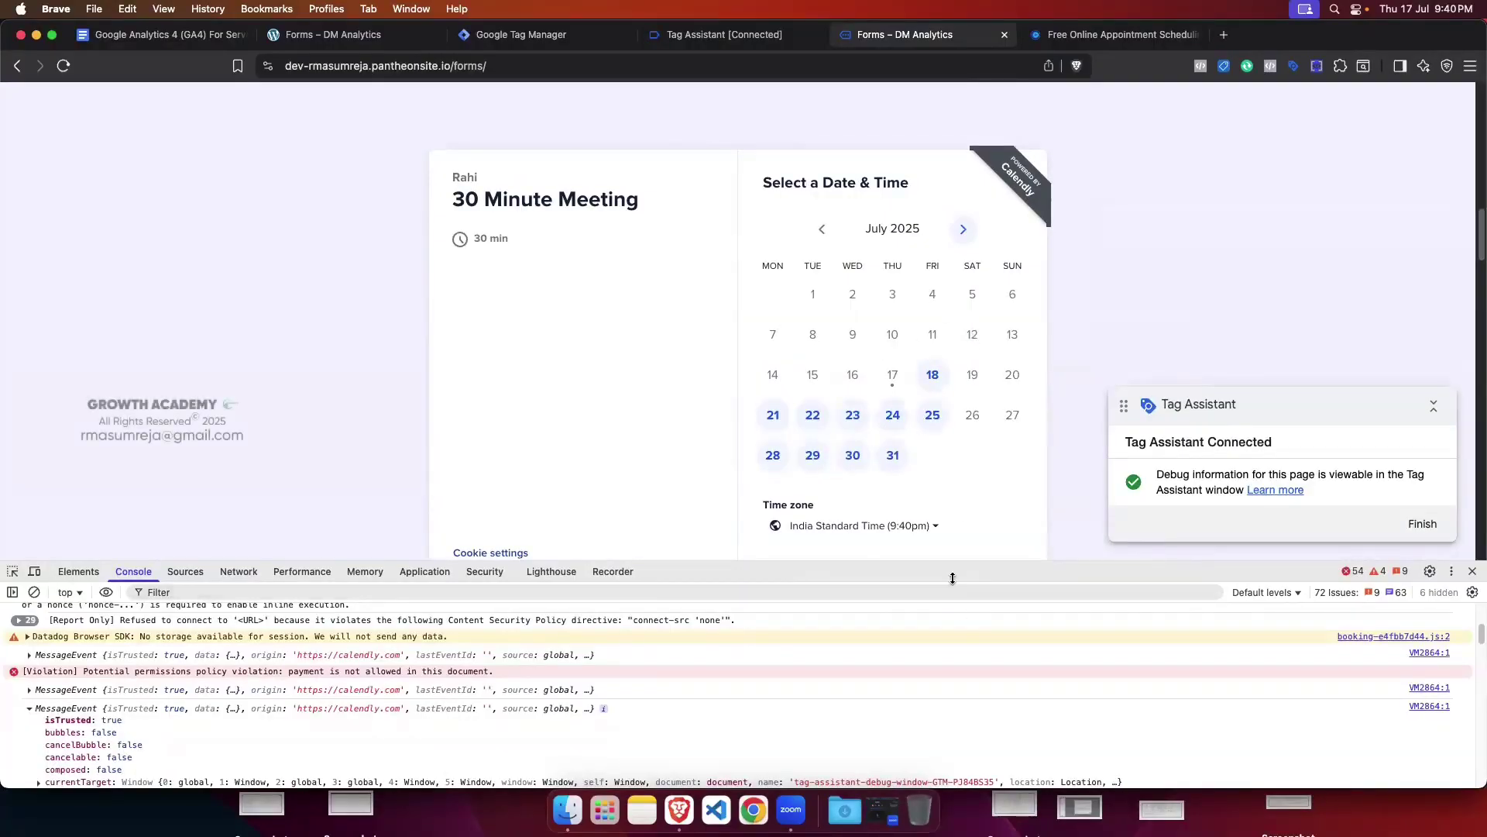
{"action": "left_click_drag", "start_coordinate": [951, 575], "coordinate": [958, 474]}
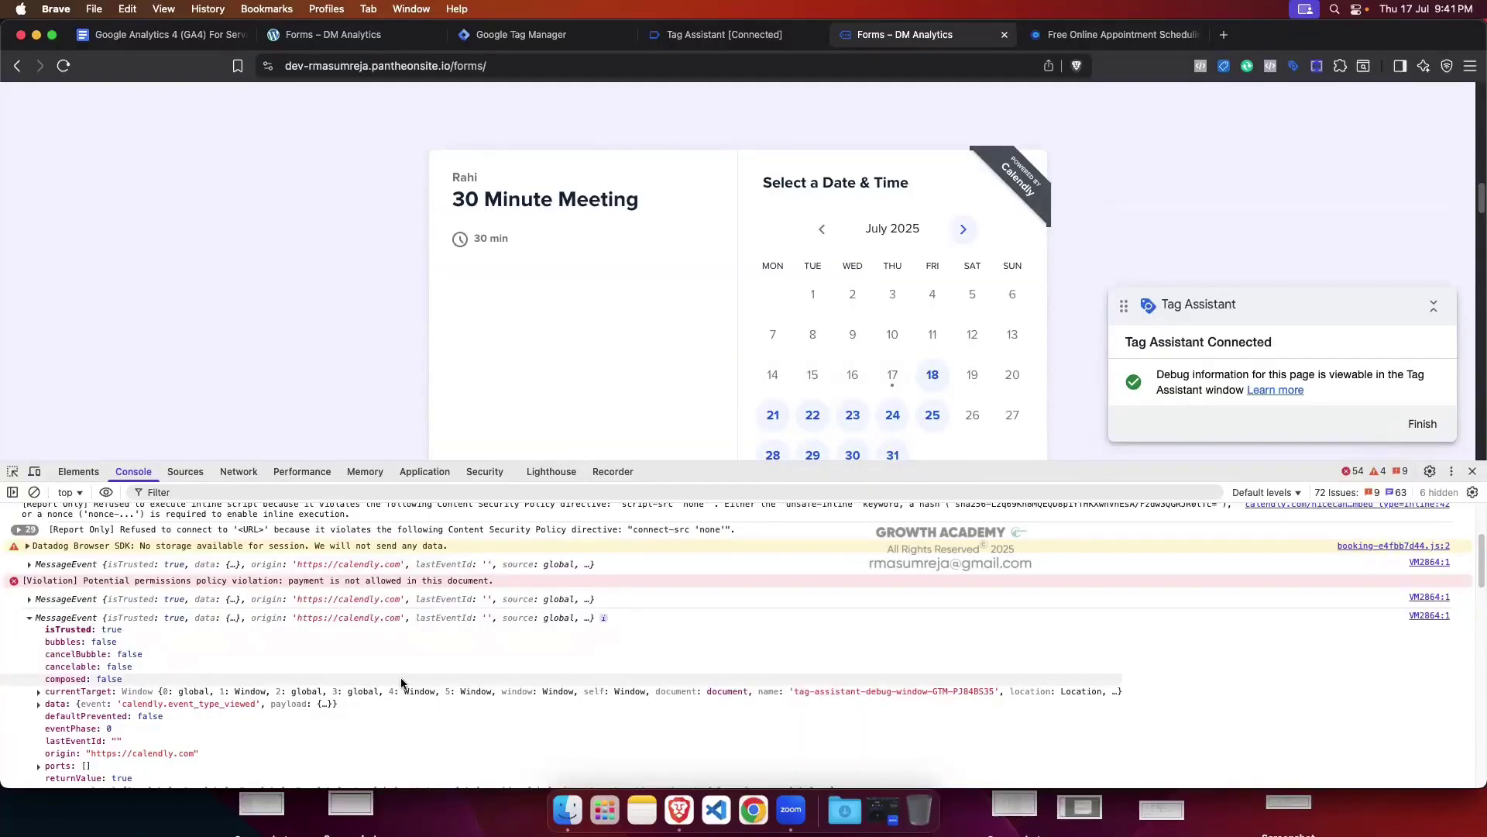
Step: Inspect the event_type_viewed data object, then check the first and second Calendly message events
{"action": "left_click", "coordinate": [38, 703]}
{"action": "scroll", "coordinate": [179, 695], "scroll_direction": "down", "scroll_amount": 3}
{"action": "scroll", "coordinate": [179, 702], "scroll_direction": "down", "scroll_amount": 1}
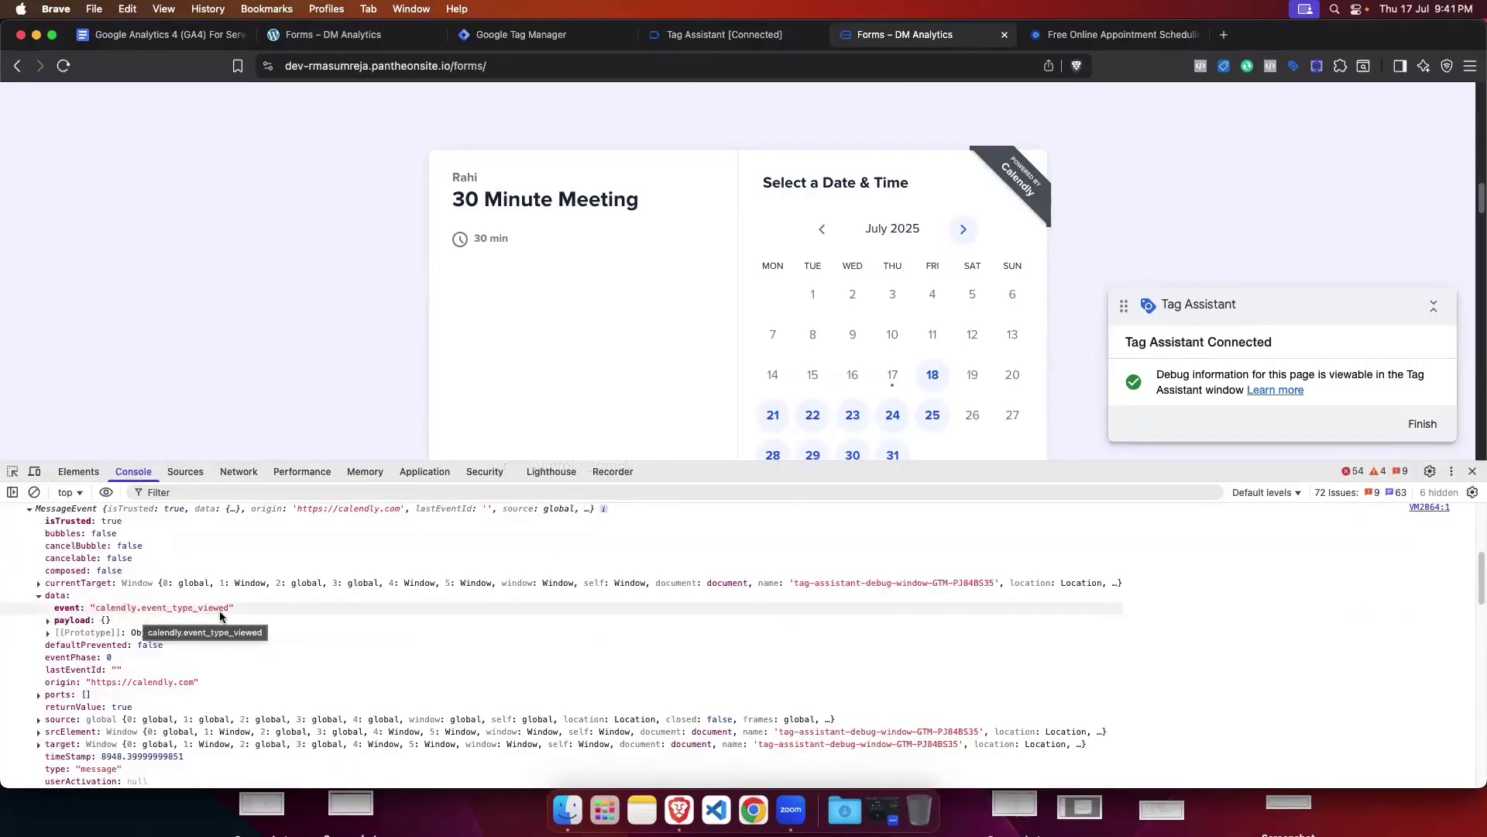
{"action": "left_click", "coordinate": [39, 594]}
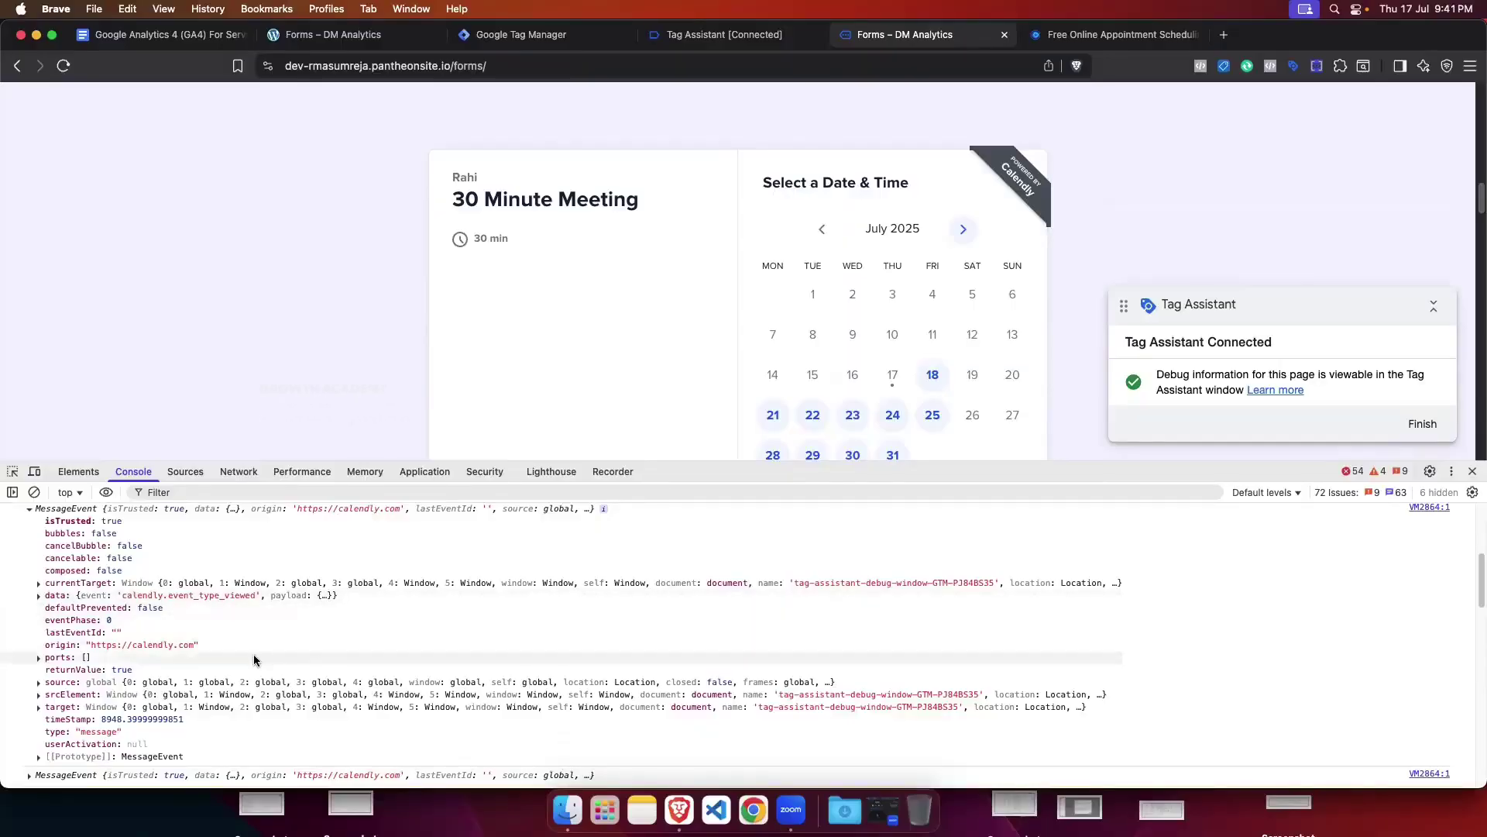
{"action": "left_click", "coordinate": [38, 523]}
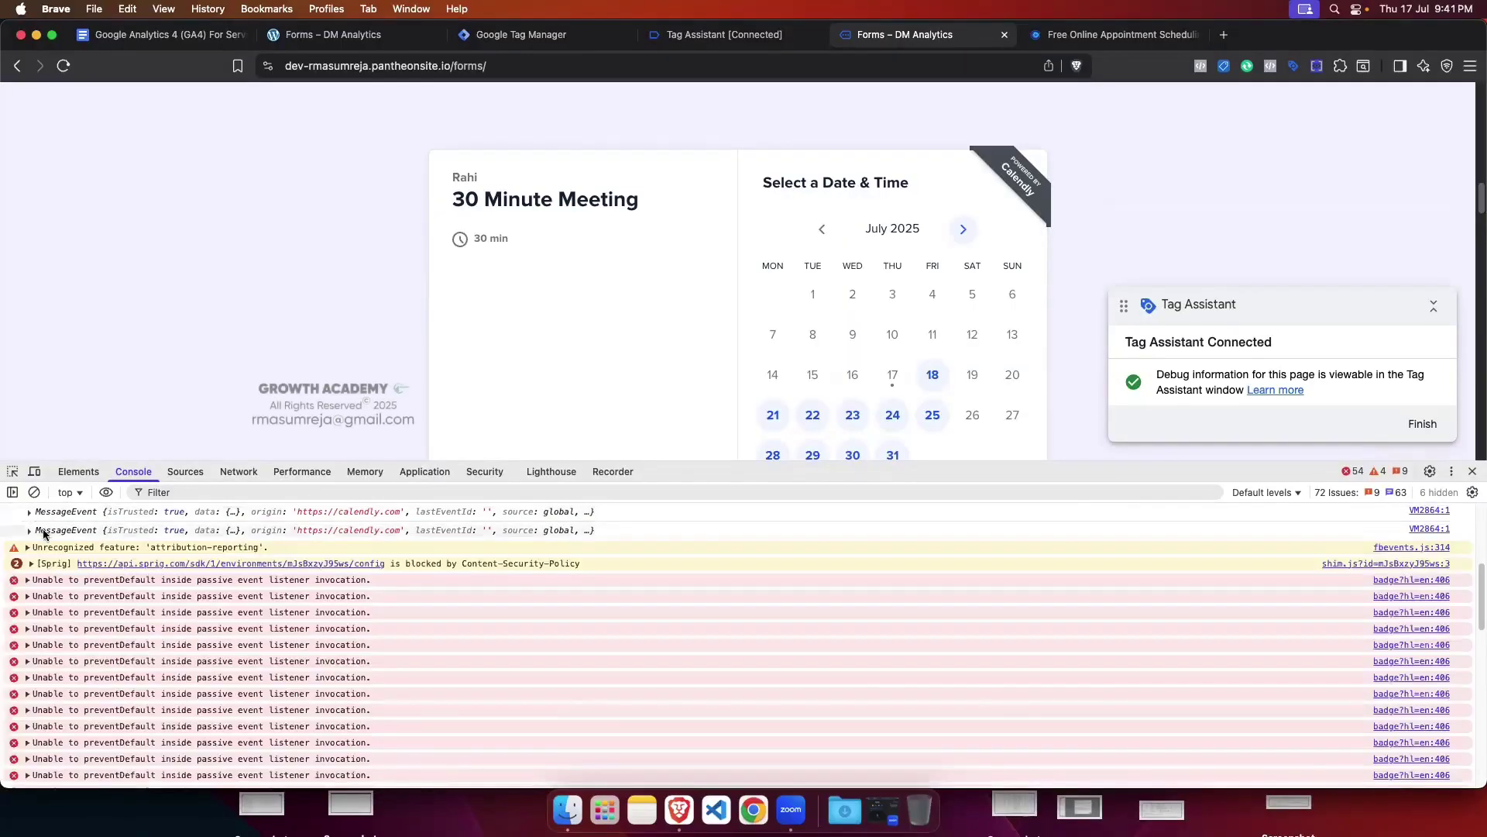
{"action": "left_click", "coordinate": [30, 530]}
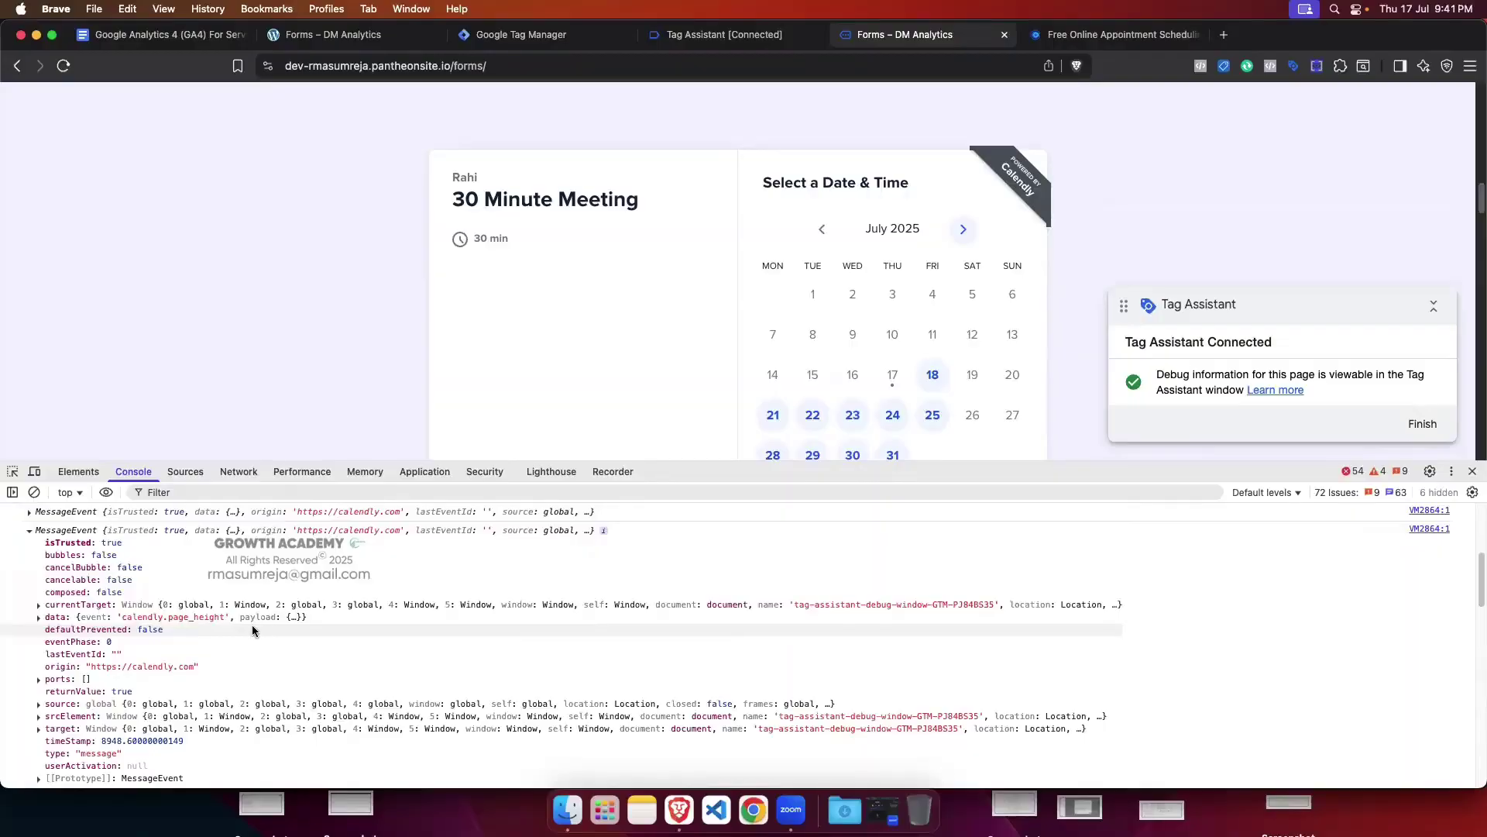
{"action": "left_click", "coordinate": [34, 533]}
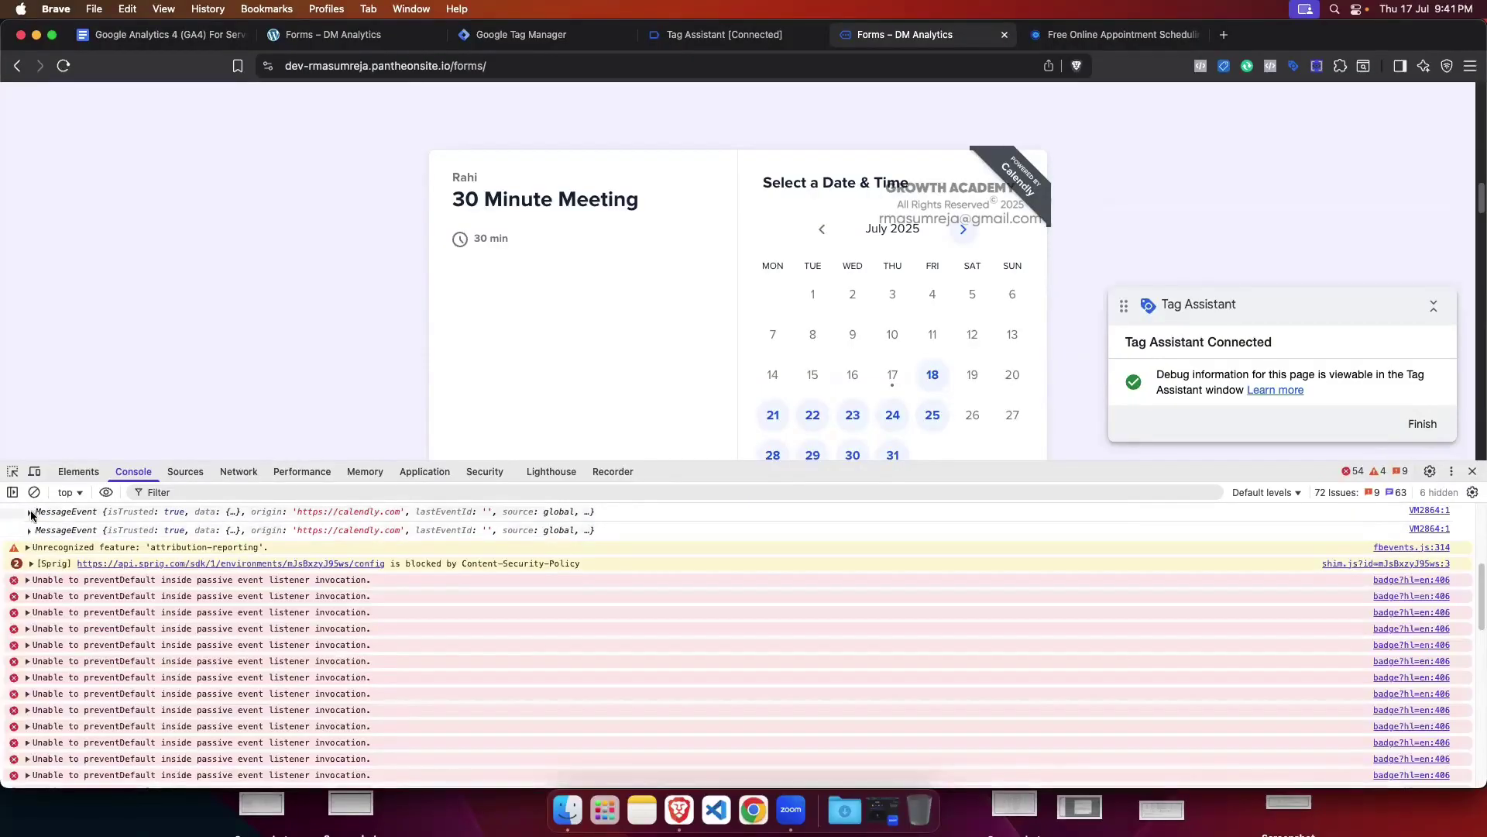
{"action": "scroll", "coordinate": [31, 526], "scroll_direction": "up", "scroll_amount": 1}
{"action": "left_click", "coordinate": [31, 523]}
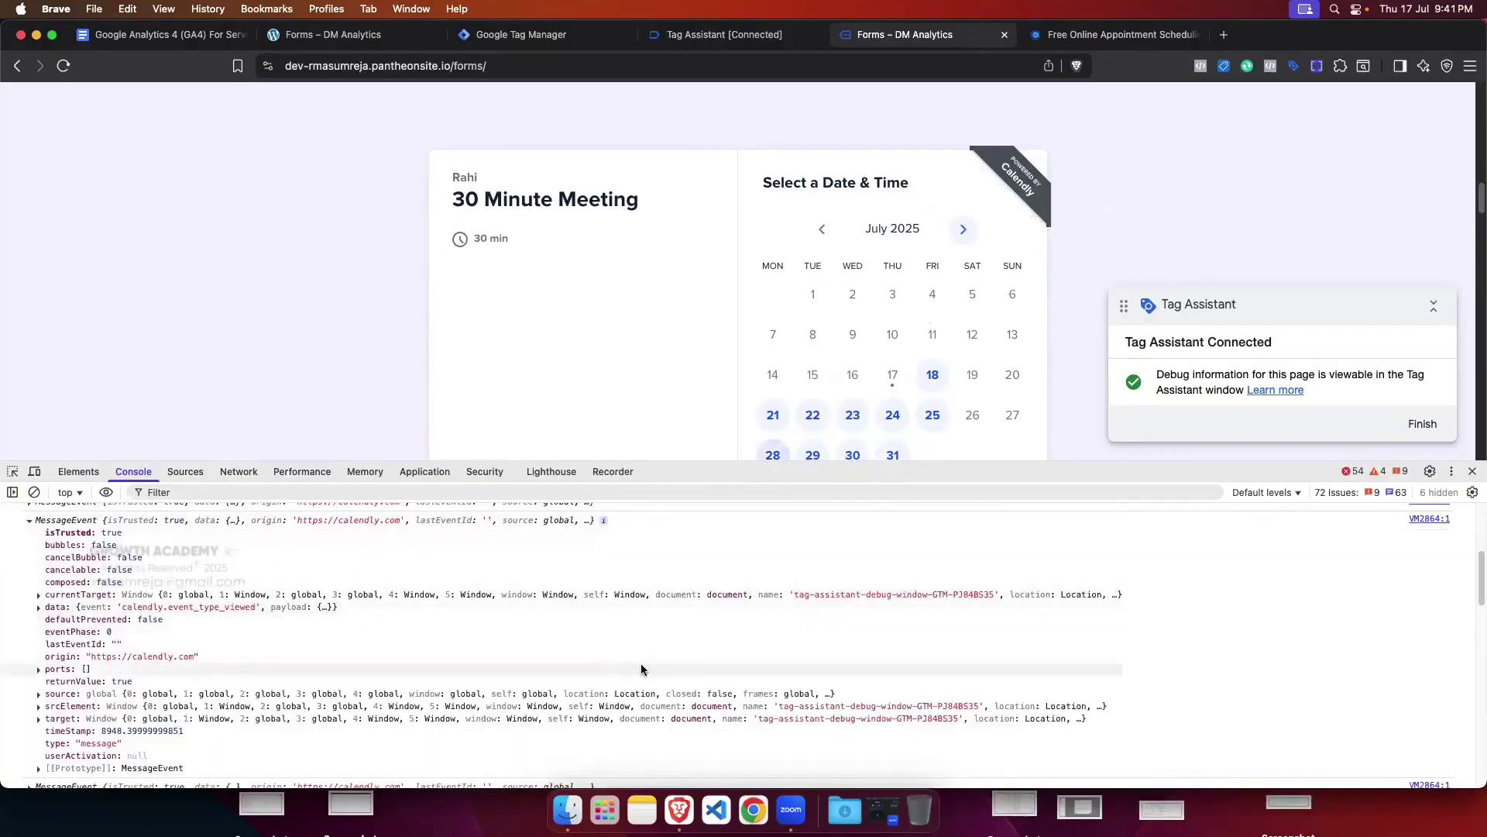
{"action": "scroll", "coordinate": [58, 641], "scroll_direction": "up", "scroll_amount": 1}
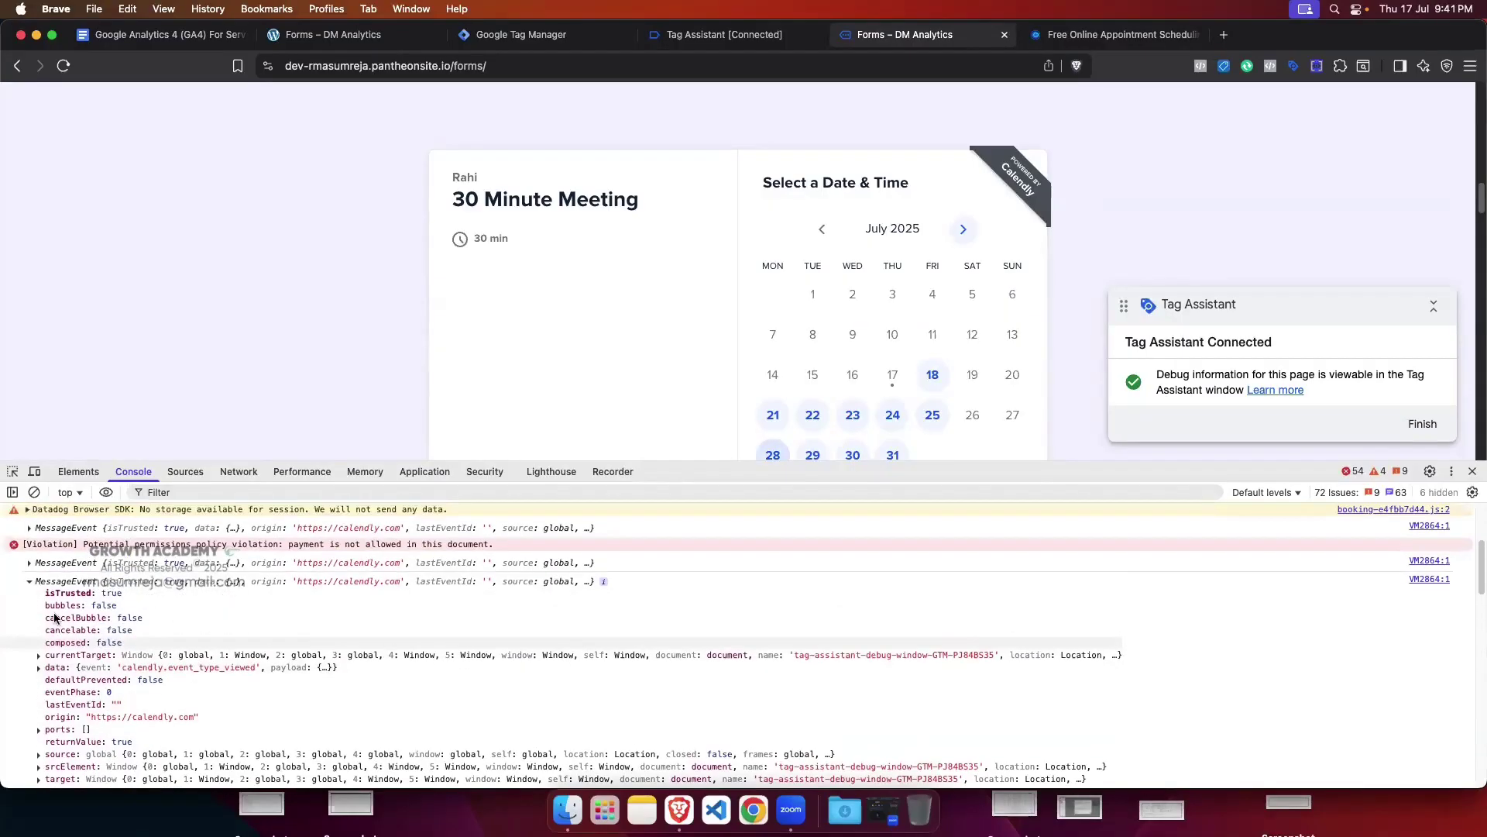
{"action": "left_click", "coordinate": [29, 582]}
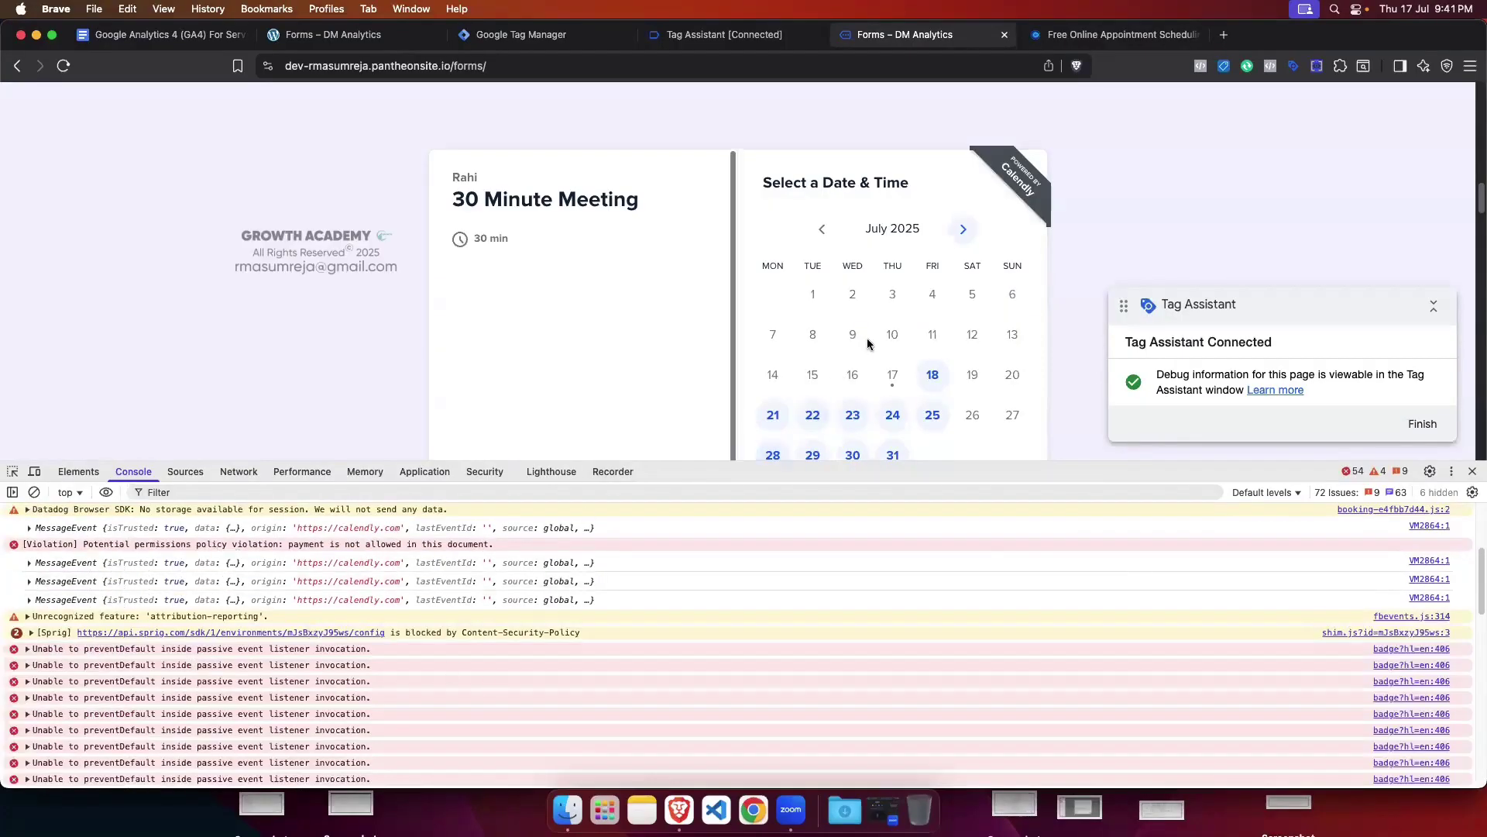
{"action": "scroll", "coordinate": [892, 335], "scroll_direction": "down", "scroll_amount": 1}
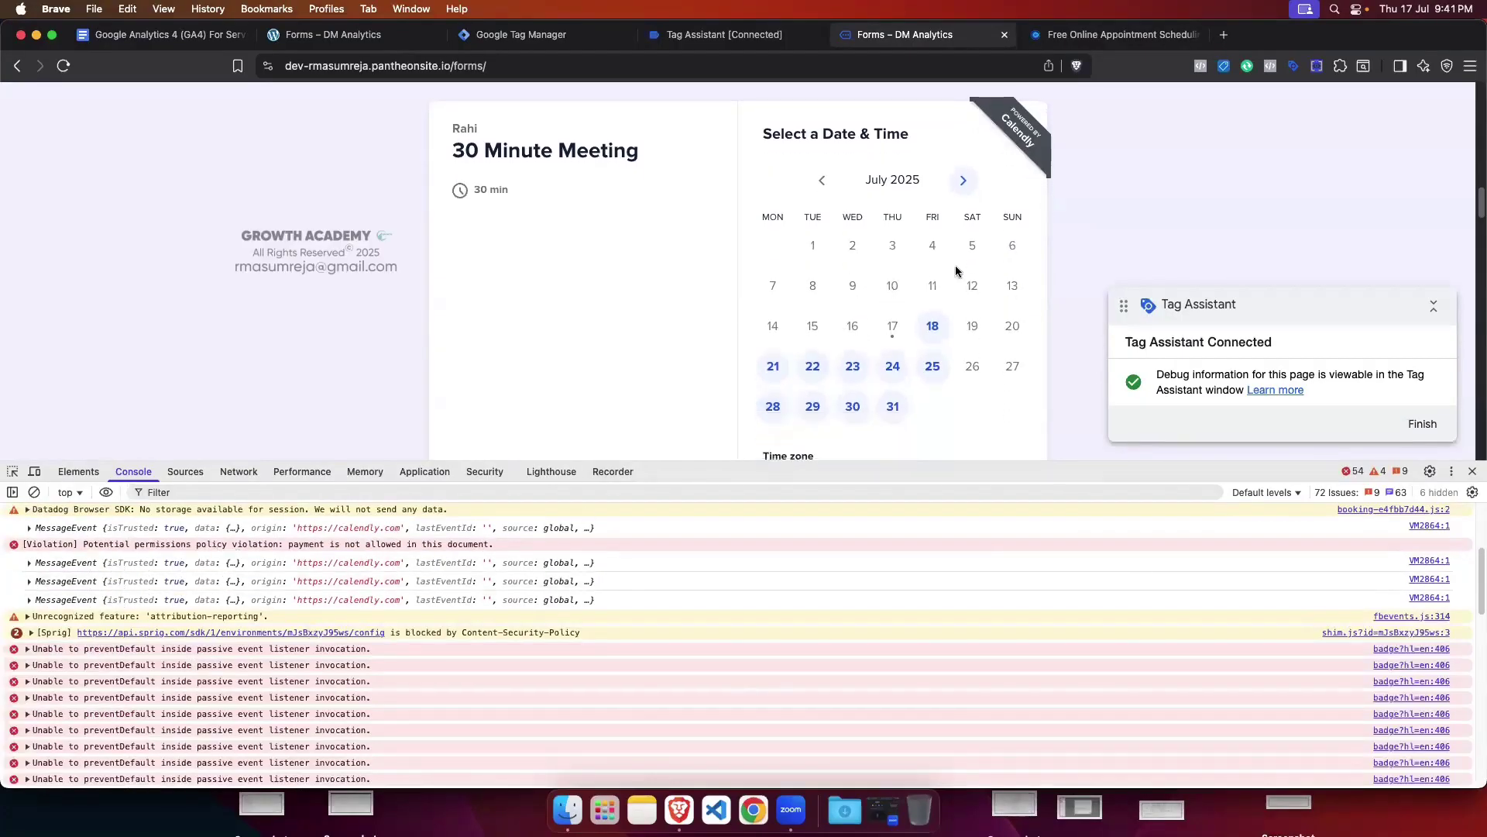
Step: Select Friday, July 18 at 10:00am in the Calendly calendar and continue to Enter Details
{"action": "left_click", "coordinate": [933, 329]}
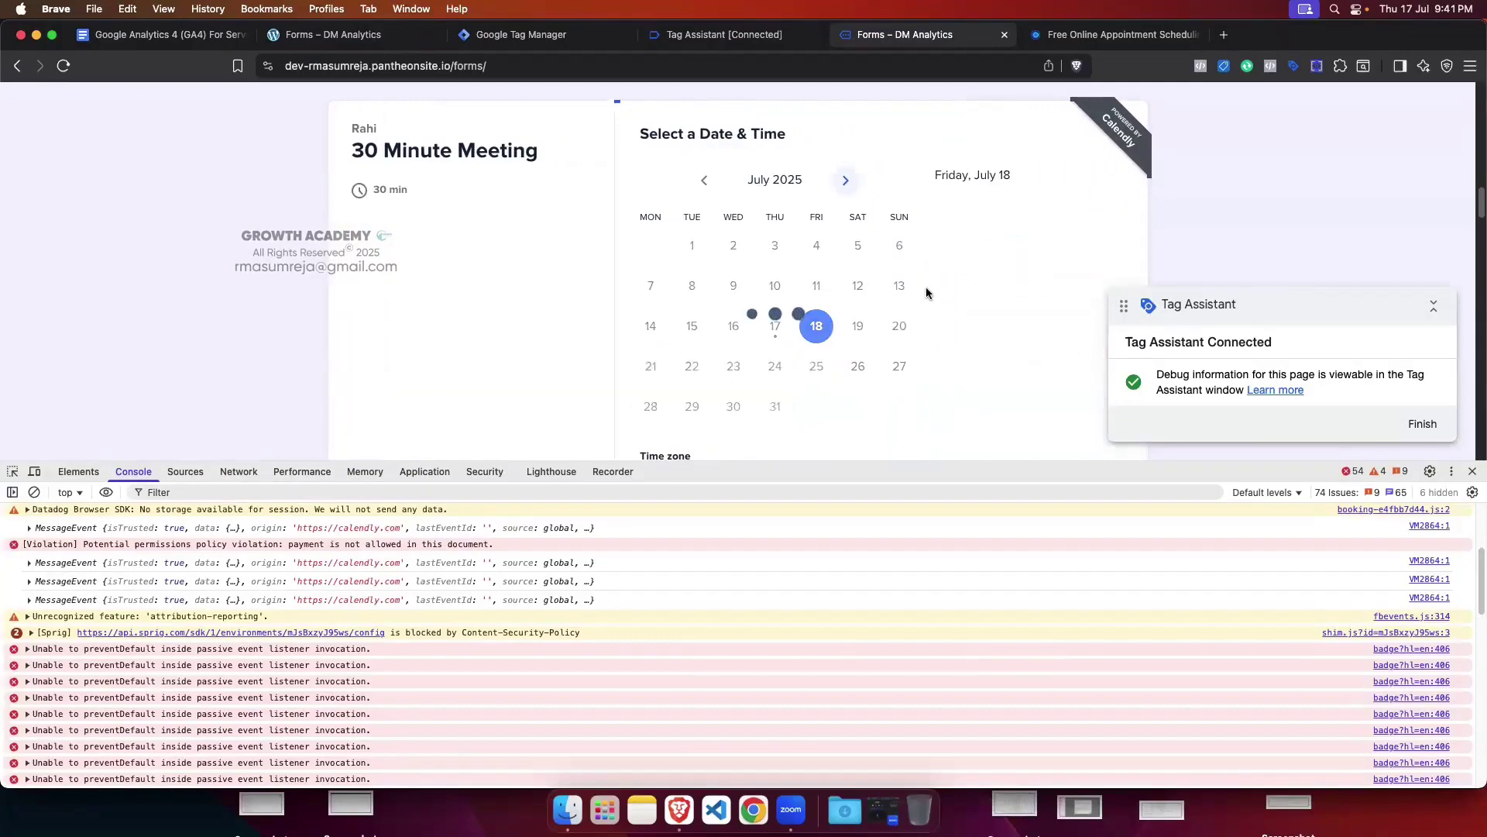
{"action": "left_click", "coordinate": [1024, 235]}
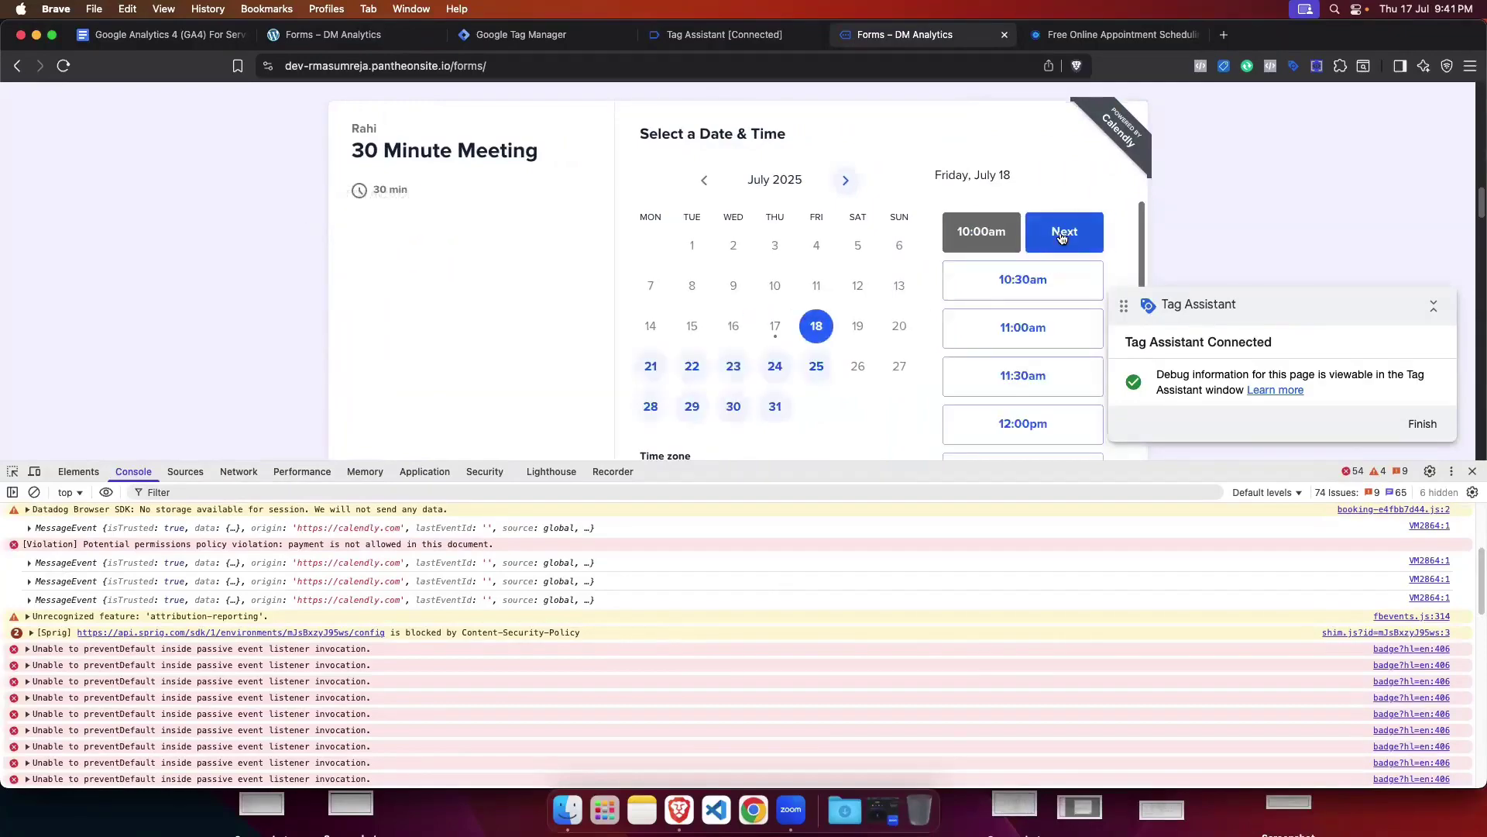
{"action": "scroll", "coordinate": [588, 646], "scroll_direction": "down", "scroll_amount": 5}
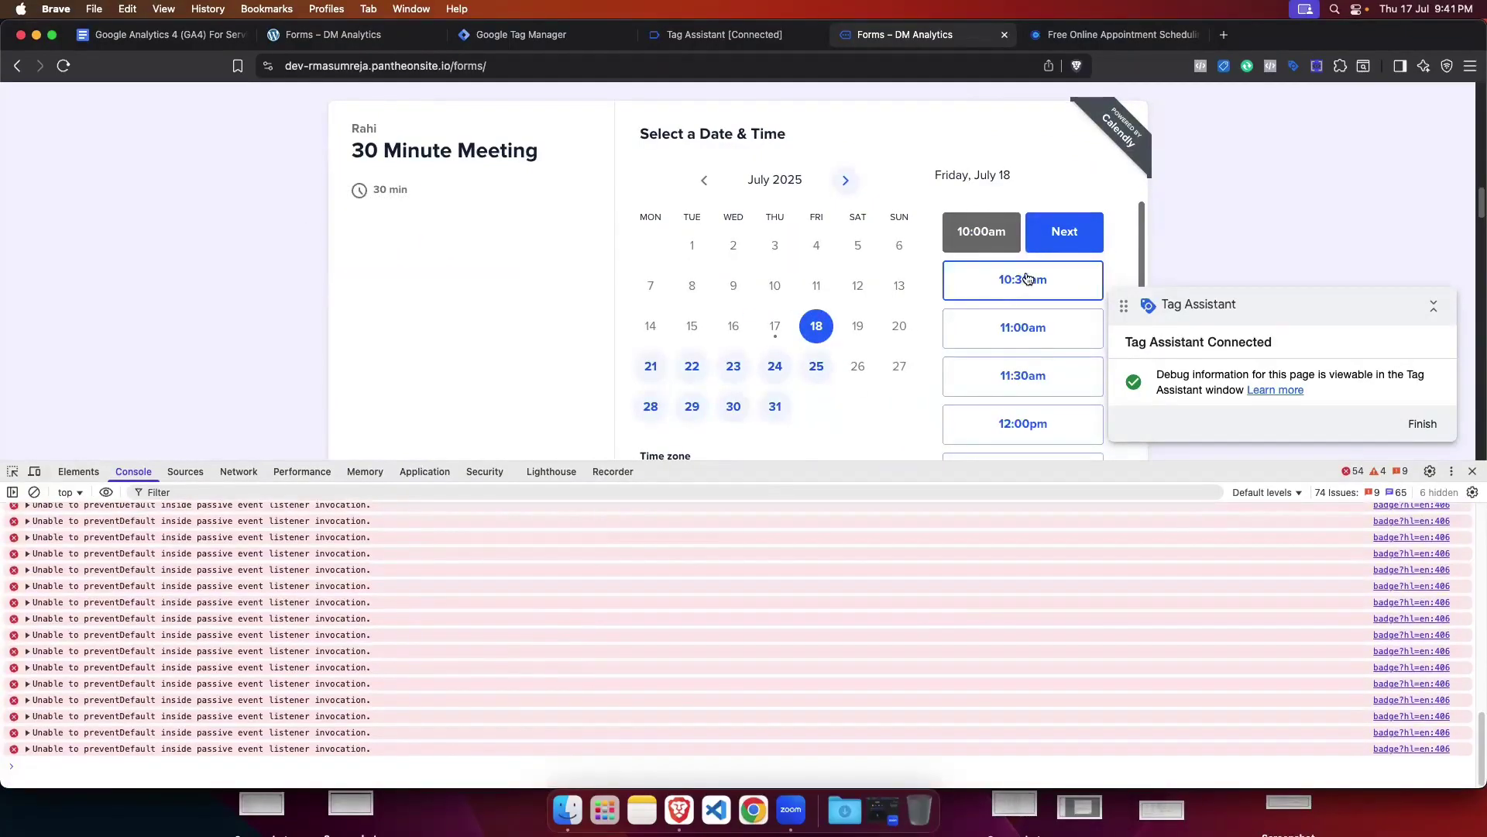
{"action": "left_click", "coordinate": [1064, 237]}
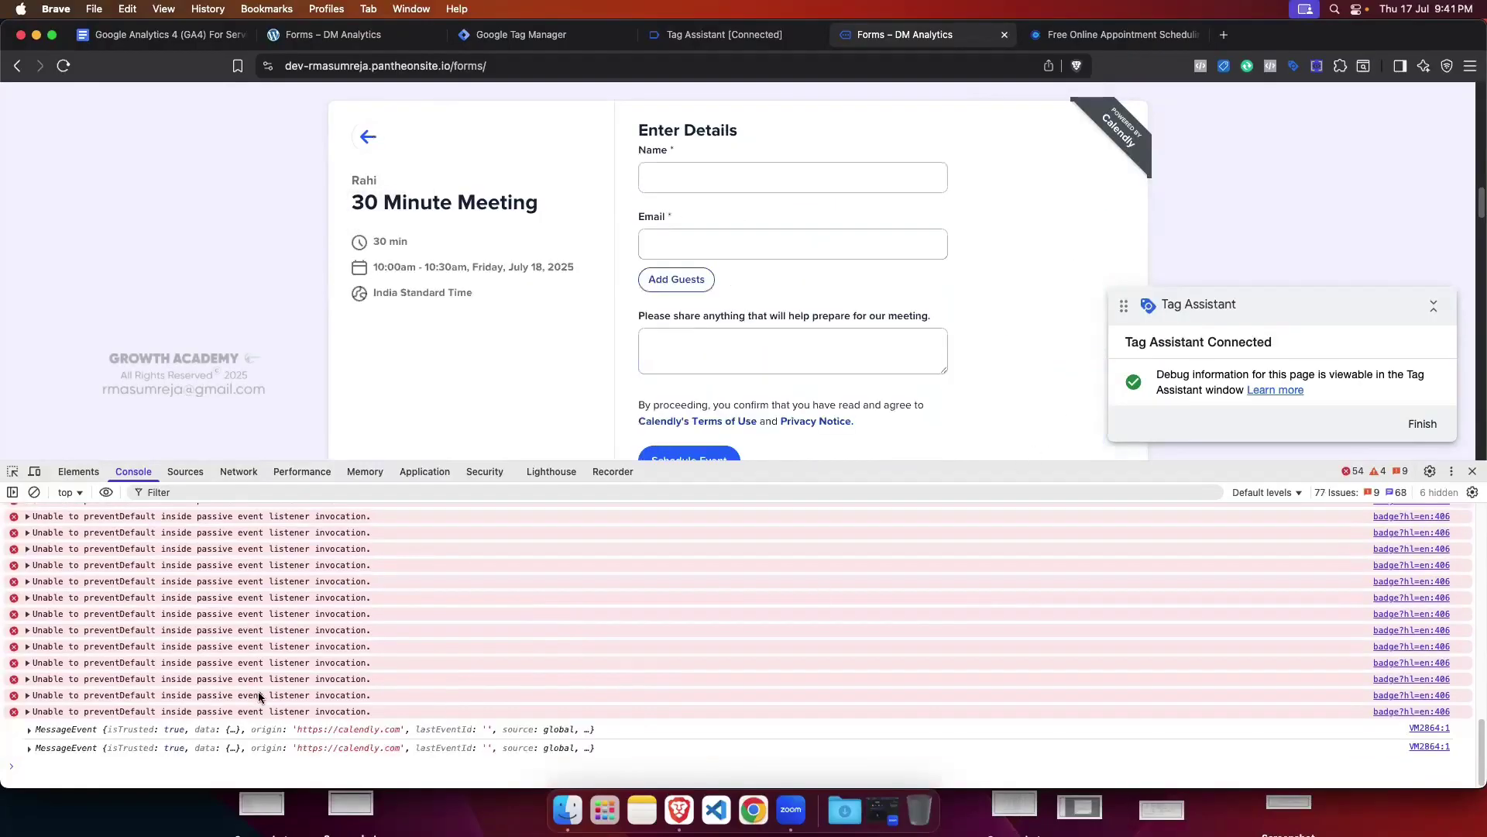
Step: Enlarge the console and inspect the new calendly.date_and_time_selected MessageEvent
{"action": "left_click_drag", "start_coordinate": [854, 463], "coordinate": [866, 355]}
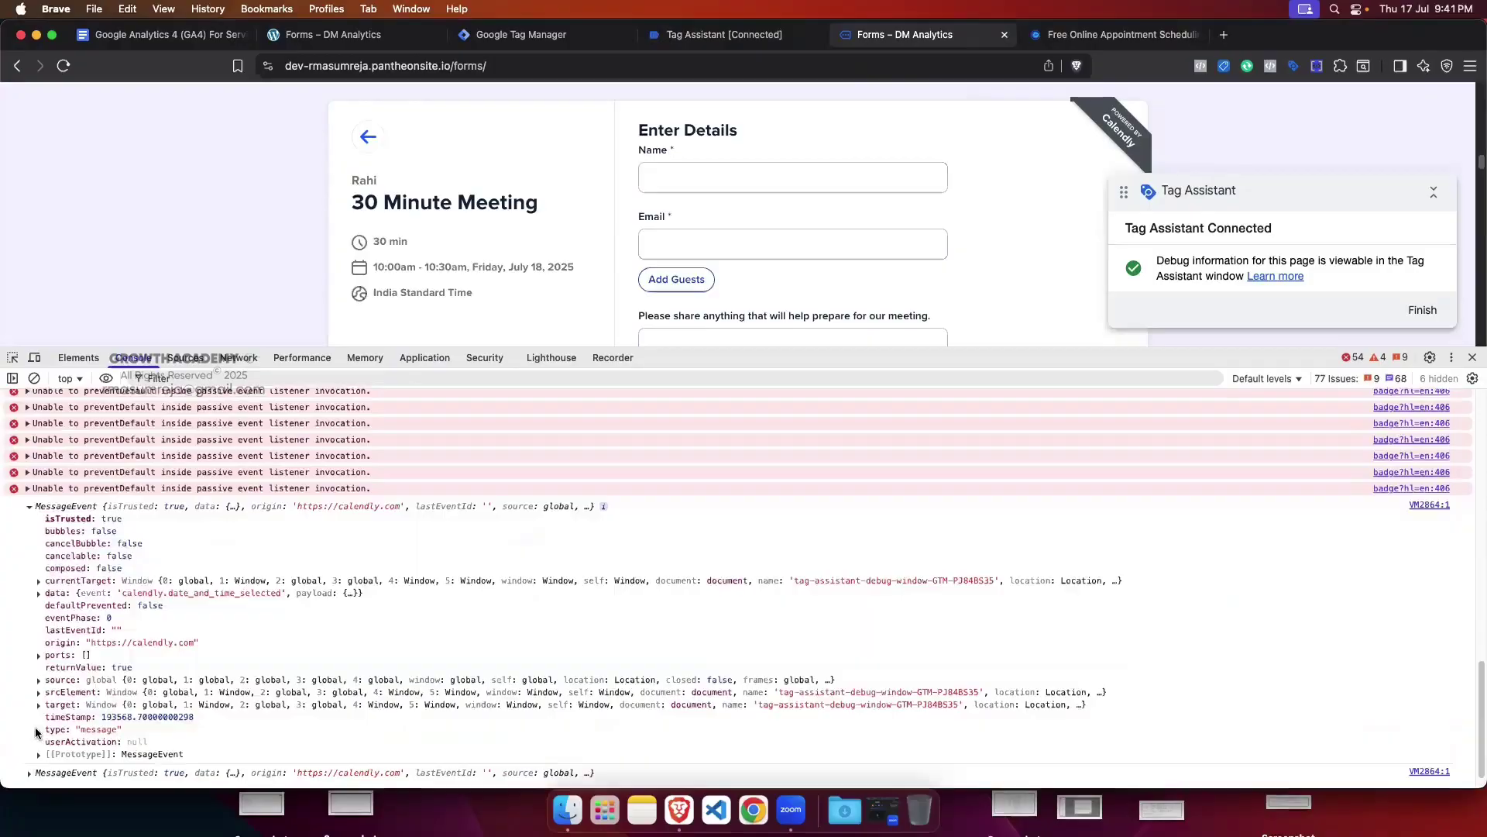
{"action": "left_click", "coordinate": [29, 728]}
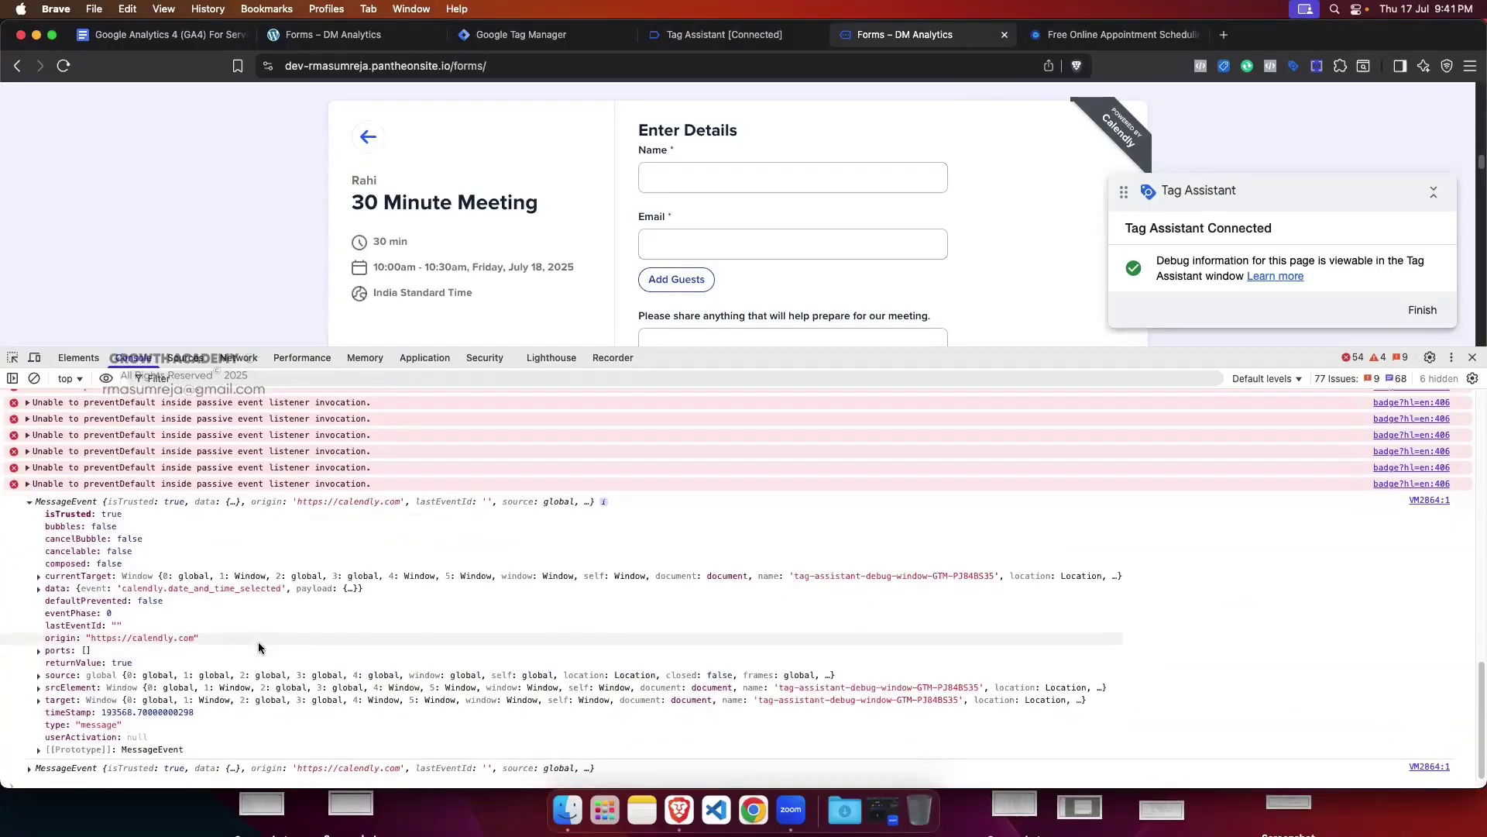
{"action": "scroll", "coordinate": [258, 642], "scroll_direction": "down", "scroll_amount": 1}
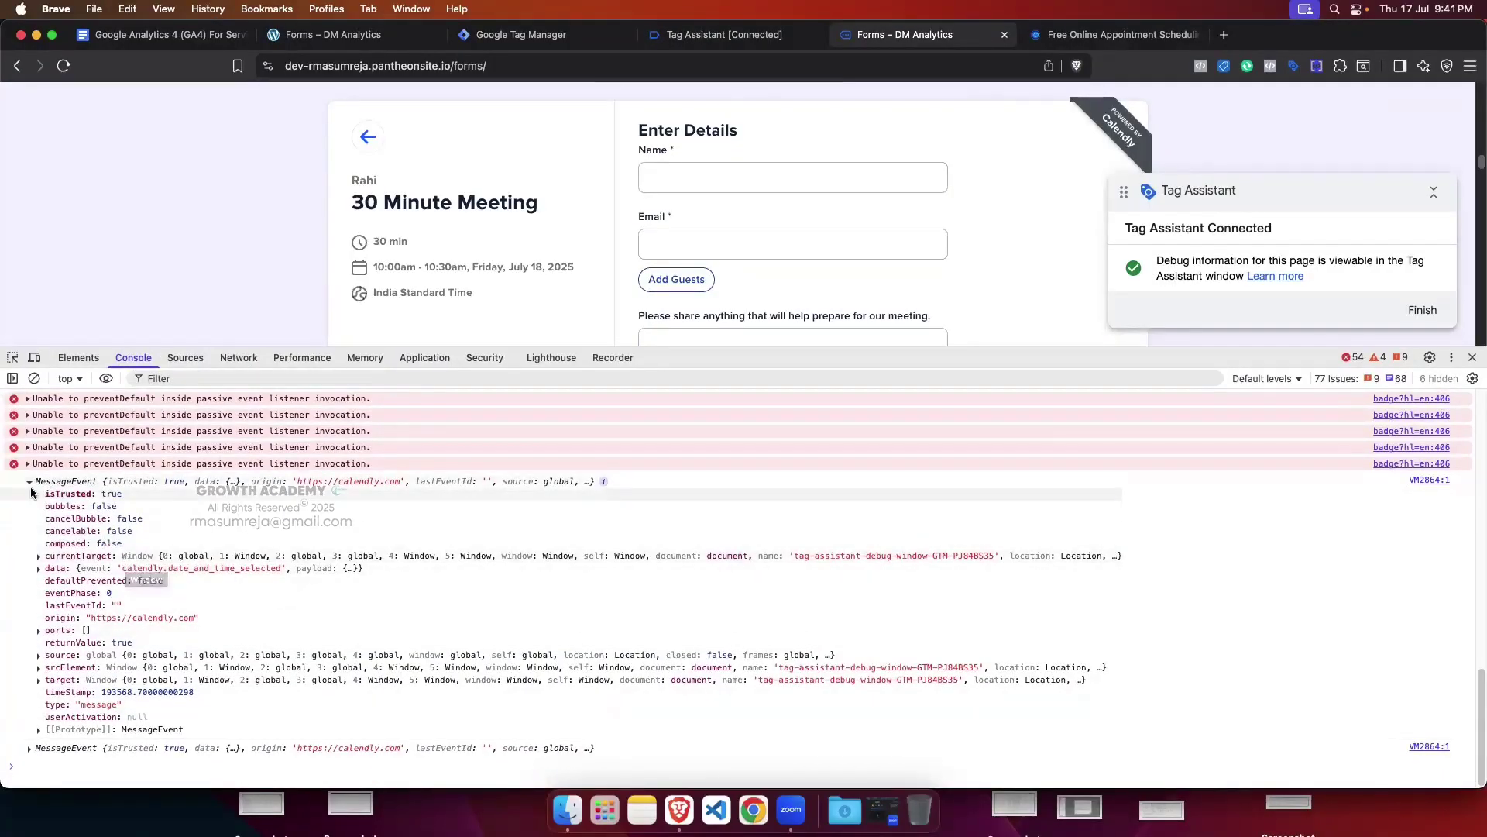
{"action": "left_click", "coordinate": [30, 481]}
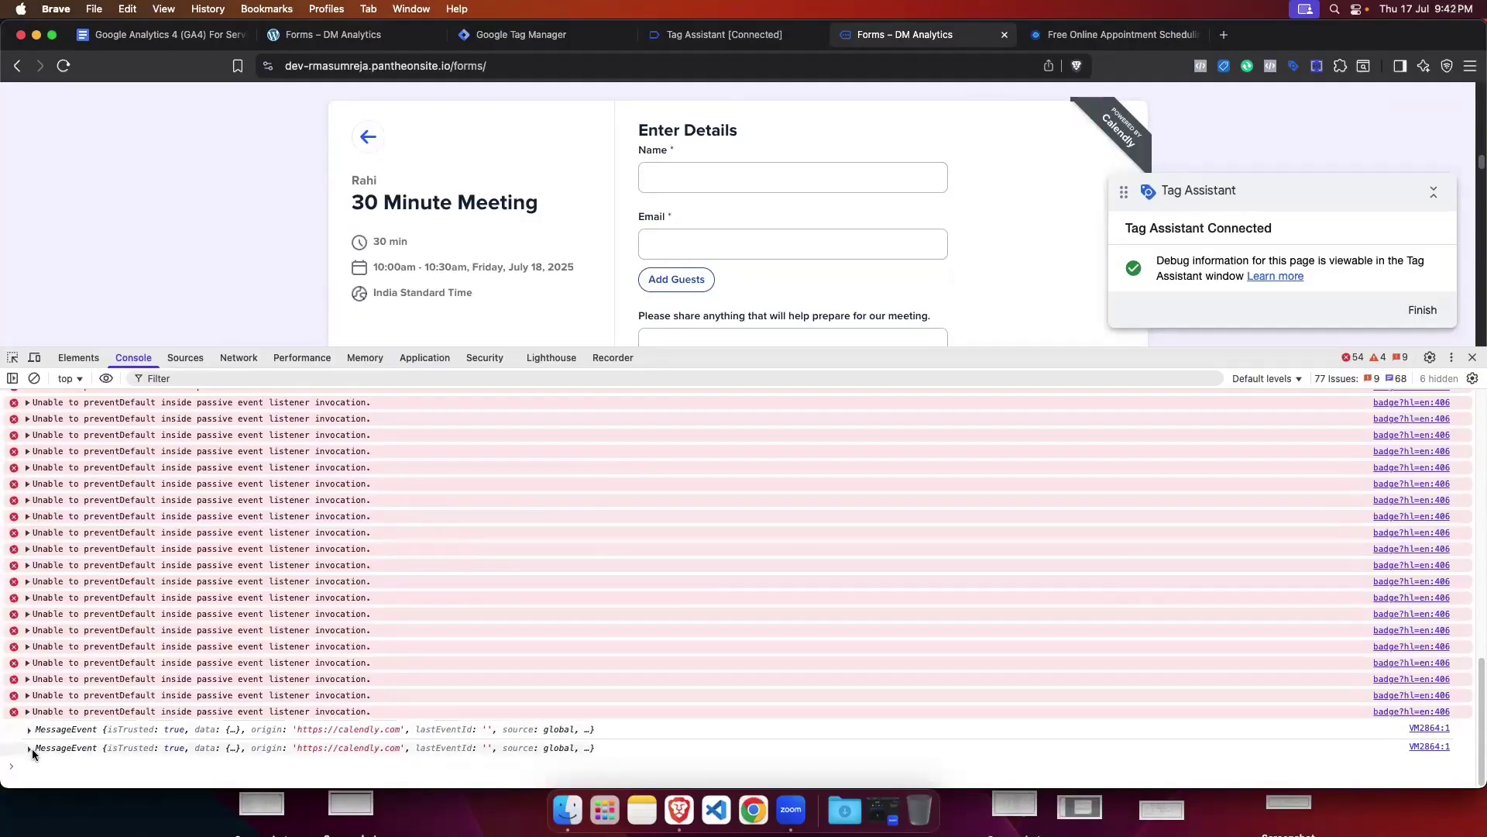
{"action": "left_click", "coordinate": [29, 747]}
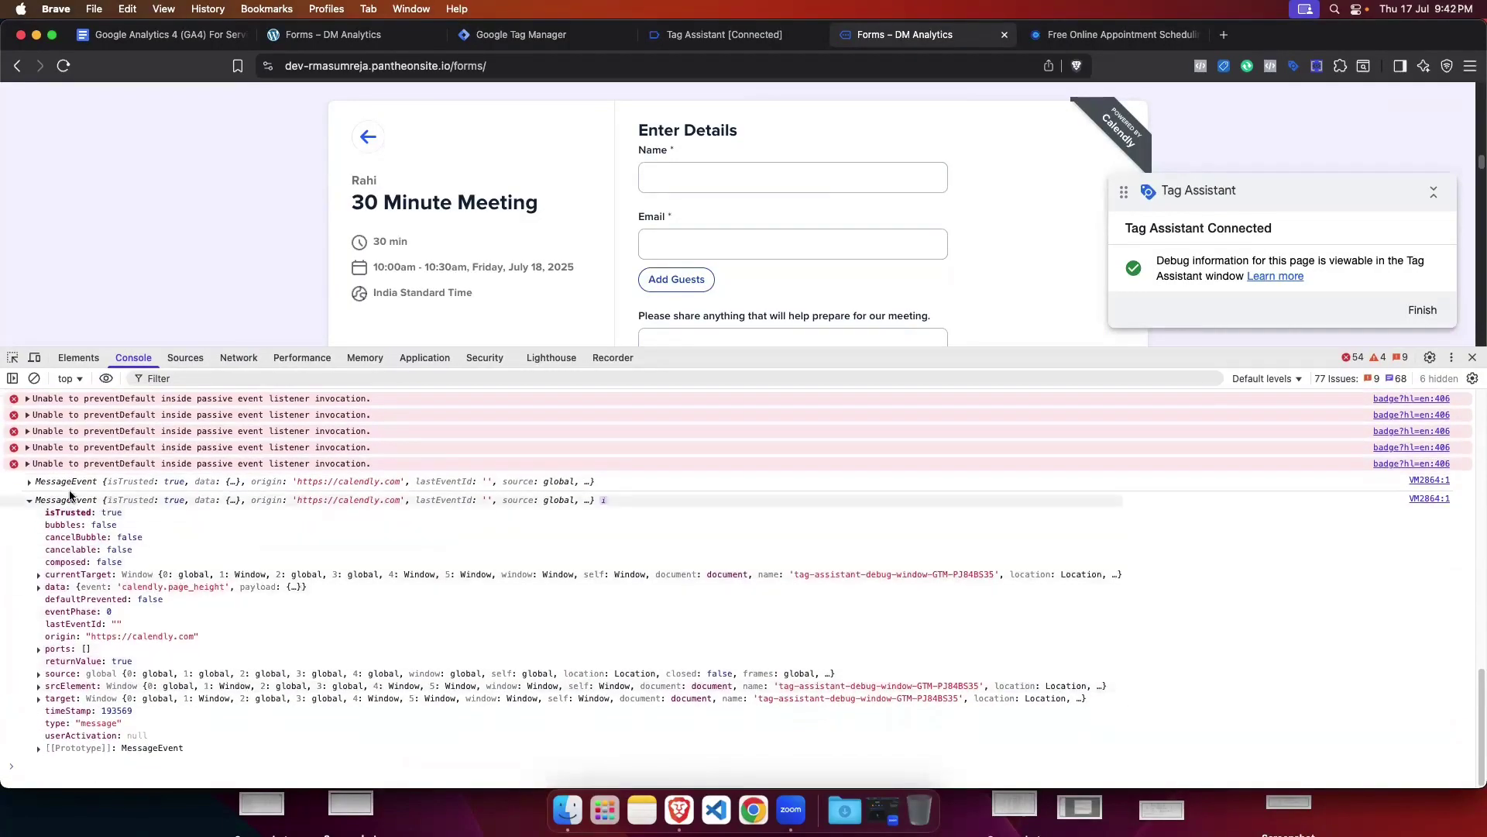
{"action": "left_click", "coordinate": [68, 500]}
{"action": "scroll", "coordinate": [652, 567], "scroll_direction": "up", "scroll_amount": 3}
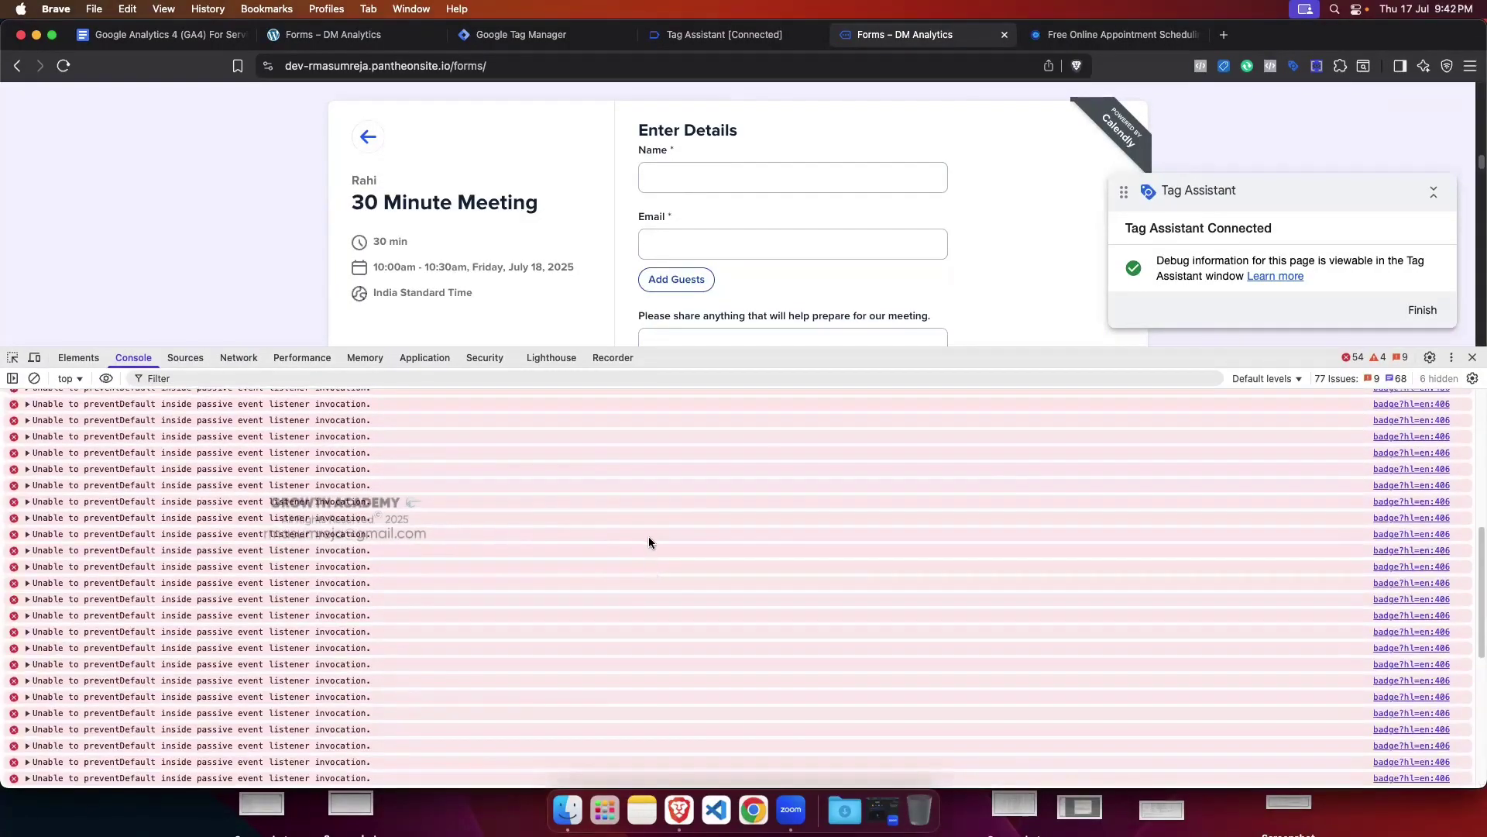
{"action": "scroll", "coordinate": [579, 519], "scroll_direction": "down", "scroll_amount": 3}
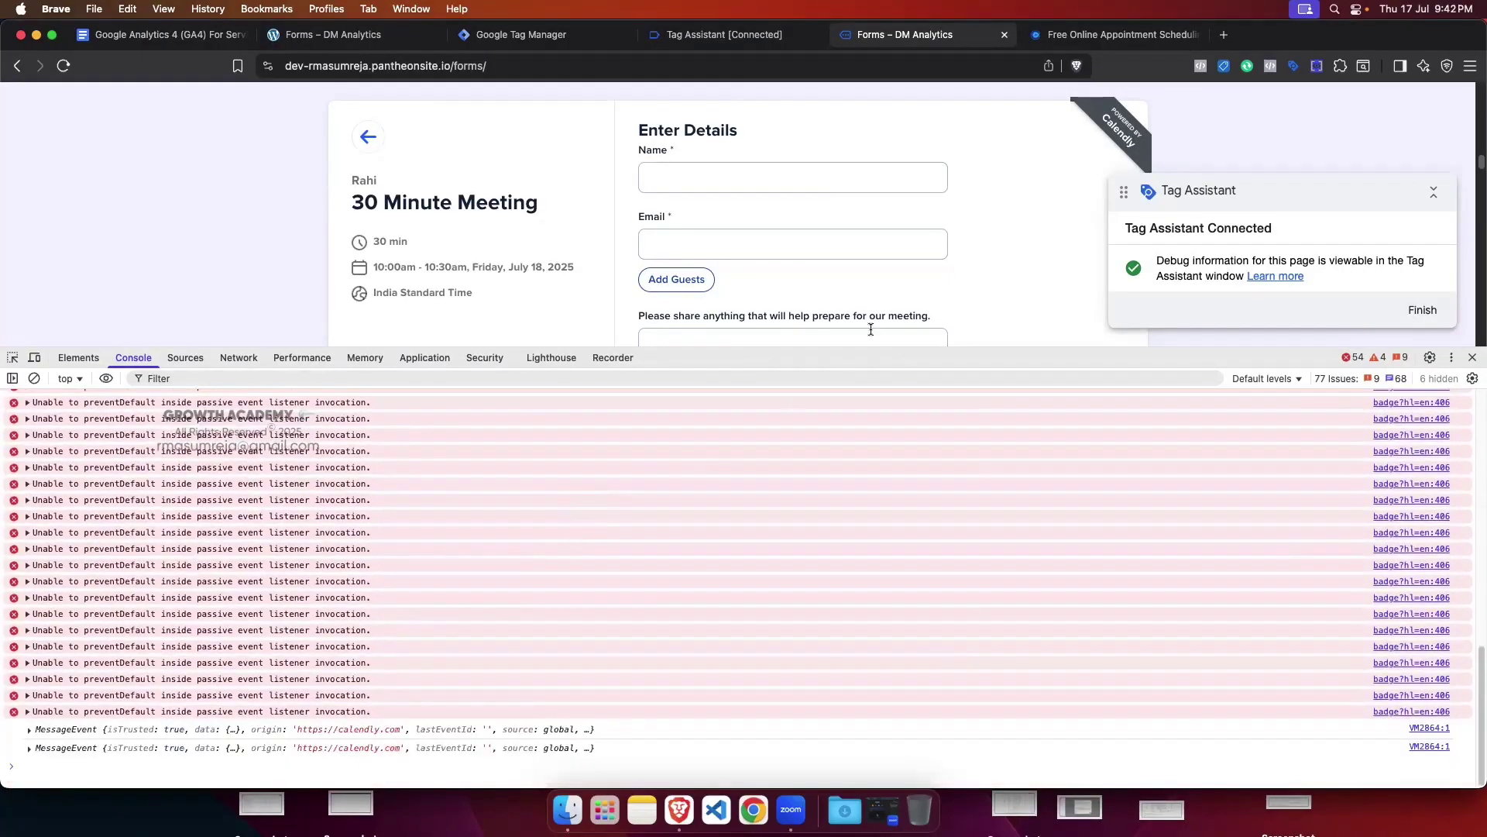
Step: Fill in Name and Email from saved suggestions, add the note 'test', and schedule the meeting
{"action": "left_click_drag", "start_coordinate": [977, 352], "coordinate": [978, 434]}
{"action": "left_click", "coordinate": [681, 177]}
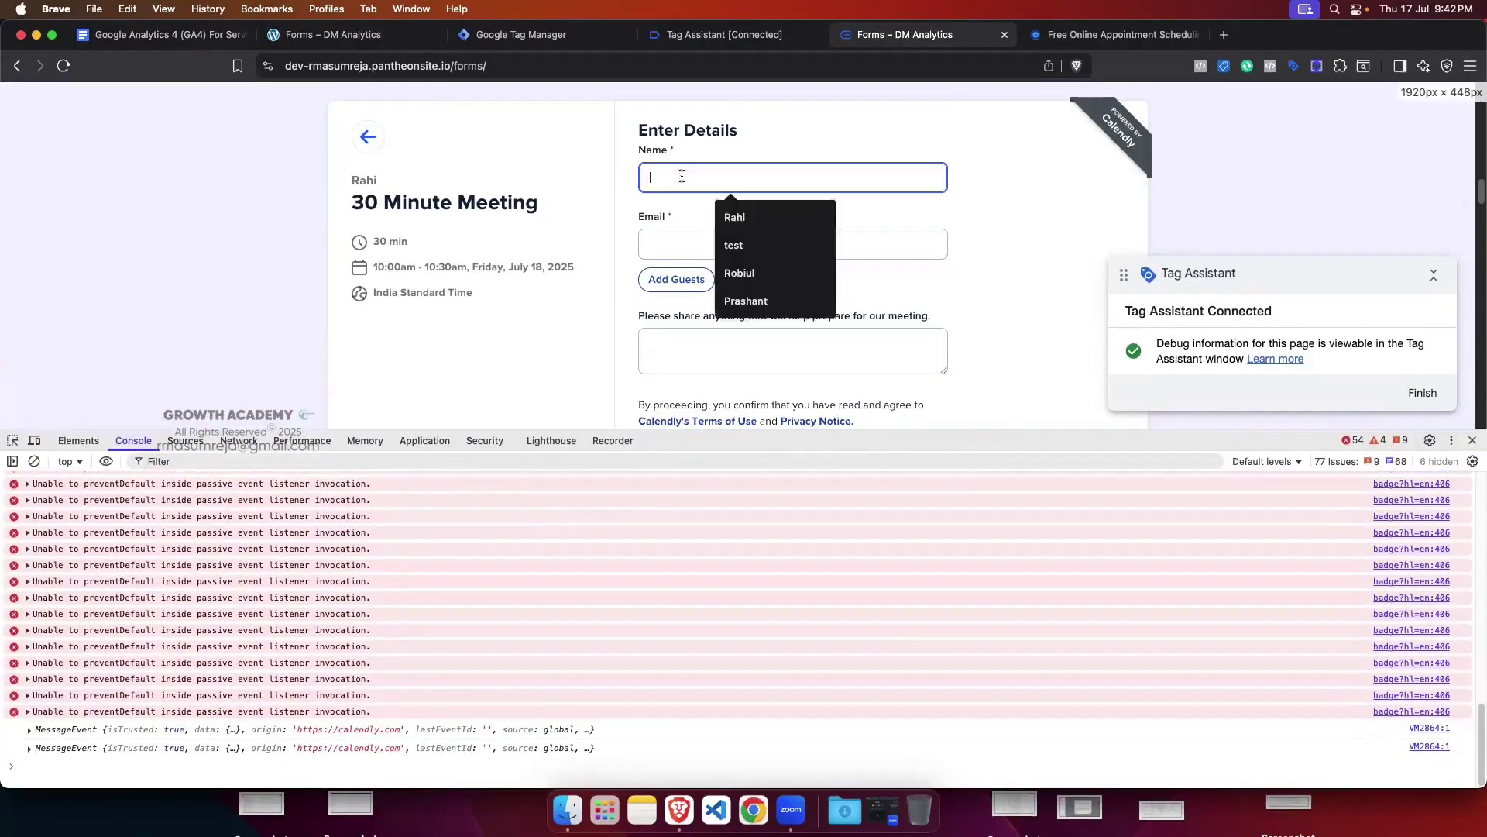
{"action": "left_click", "coordinate": [730, 217]}
{"action": "left_click", "coordinate": [691, 245]}
{"action": "left_click", "coordinate": [1006, 244]}
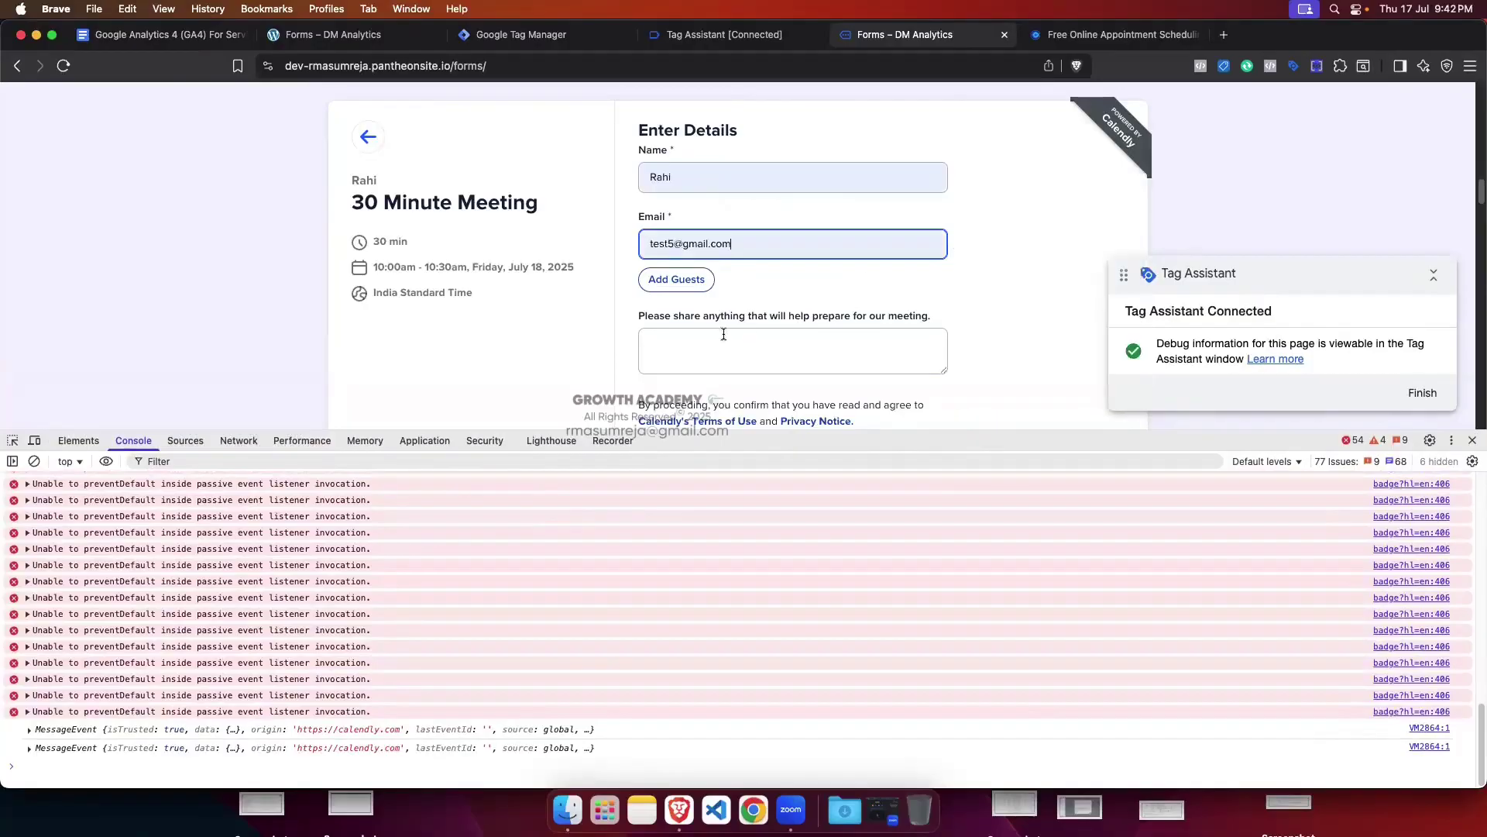
{"action": "left_click", "coordinate": [719, 339]}
{"action": "type", "text": "test"}
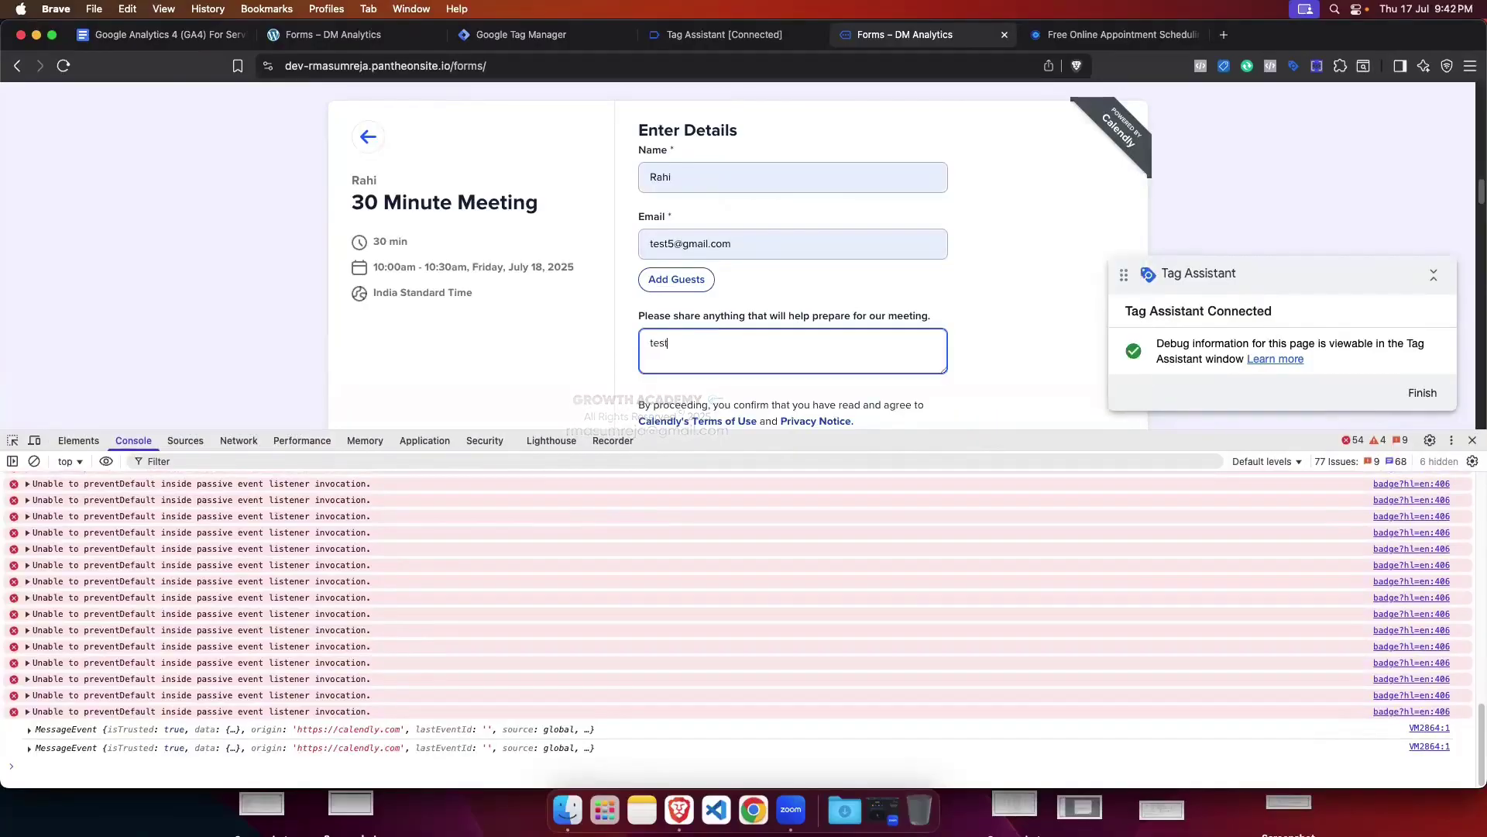
{"action": "scroll", "coordinate": [859, 327], "scroll_direction": "down", "scroll_amount": 1}
{"action": "scroll", "coordinate": [858, 327], "scroll_direction": "down", "scroll_amount": 2}
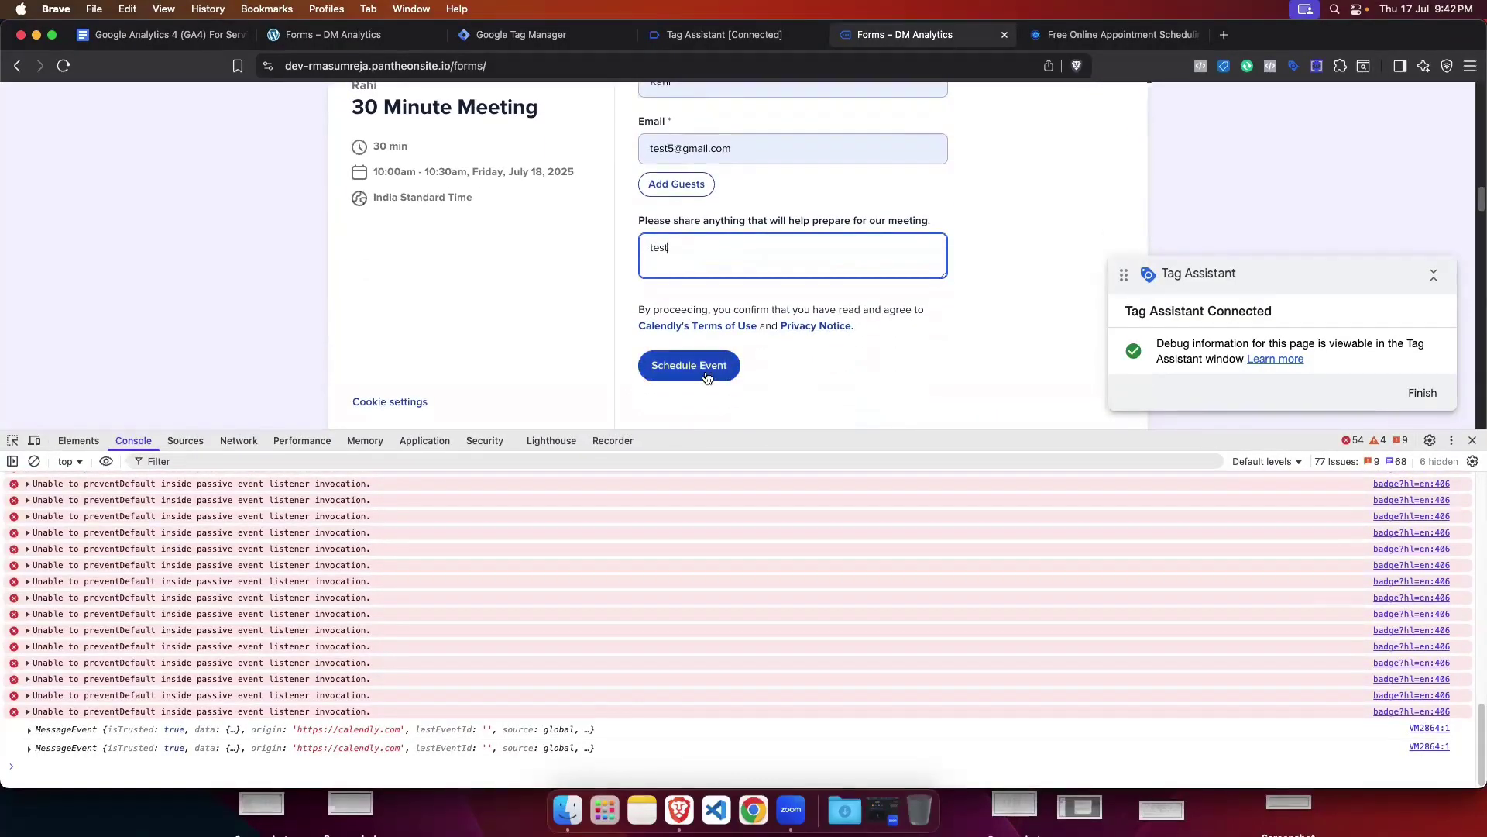
{"action": "left_click", "coordinate": [689, 364]}
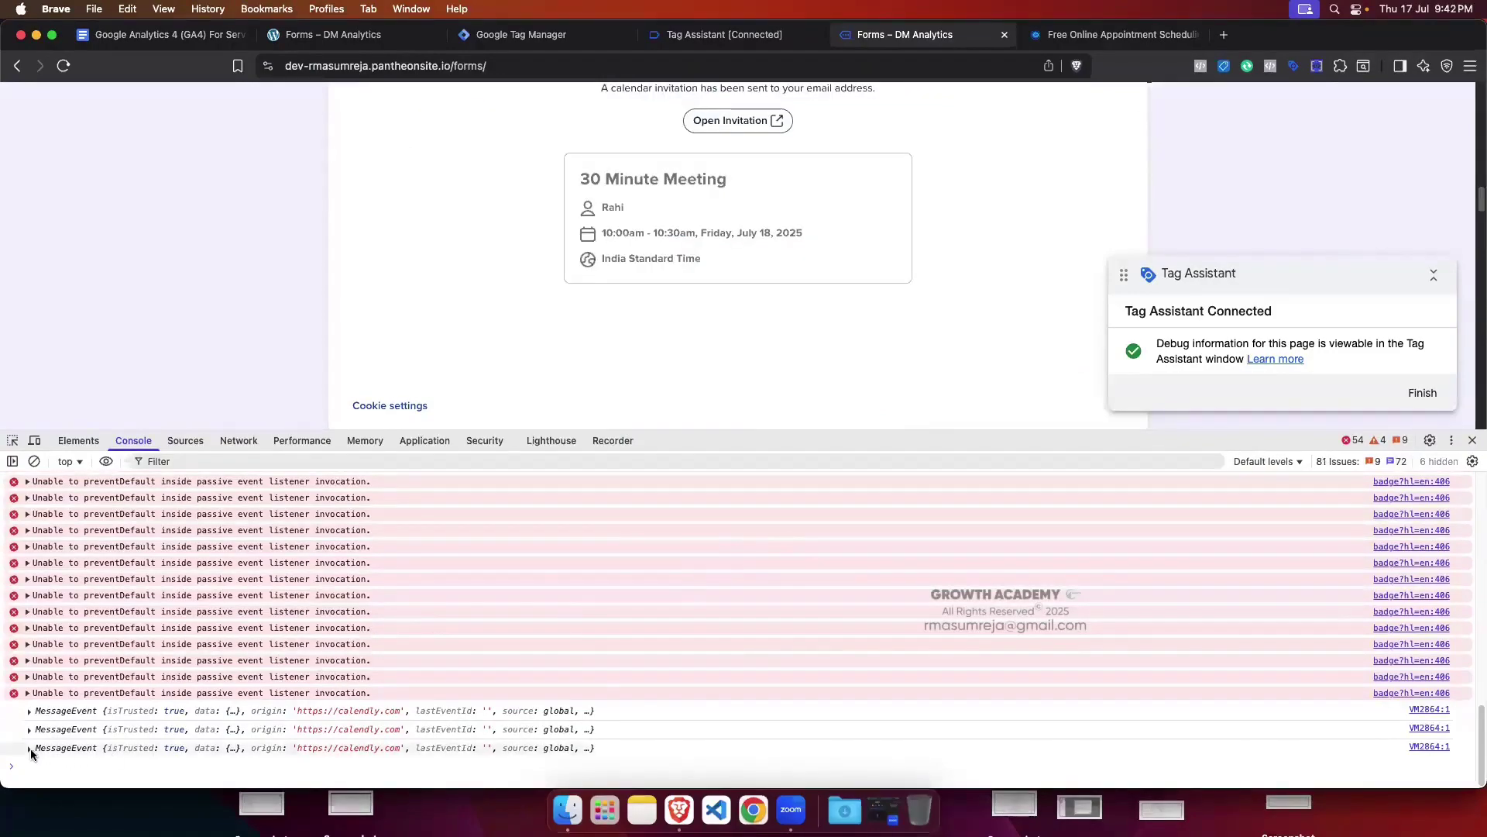
Step: Expand the newest MessageEvent showing calendly.event_scheduled in the console
{"action": "left_click", "coordinate": [28, 748]}
{"action": "scroll", "coordinate": [336, 659], "scroll_direction": "down", "scroll_amount": 1}
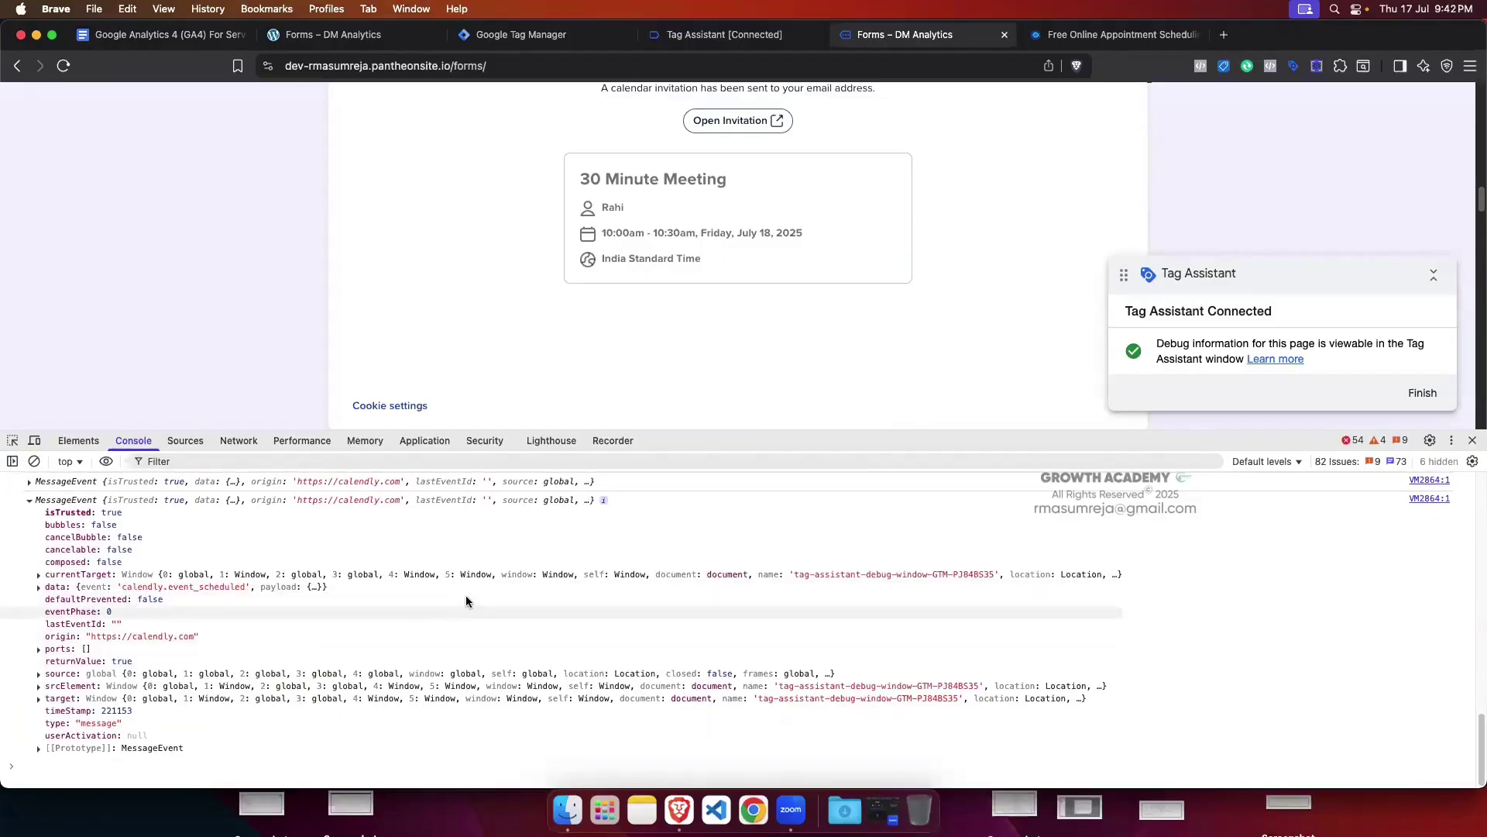
{"action": "scroll", "coordinate": [962, 327], "scroll_direction": "up", "scroll_amount": 1}
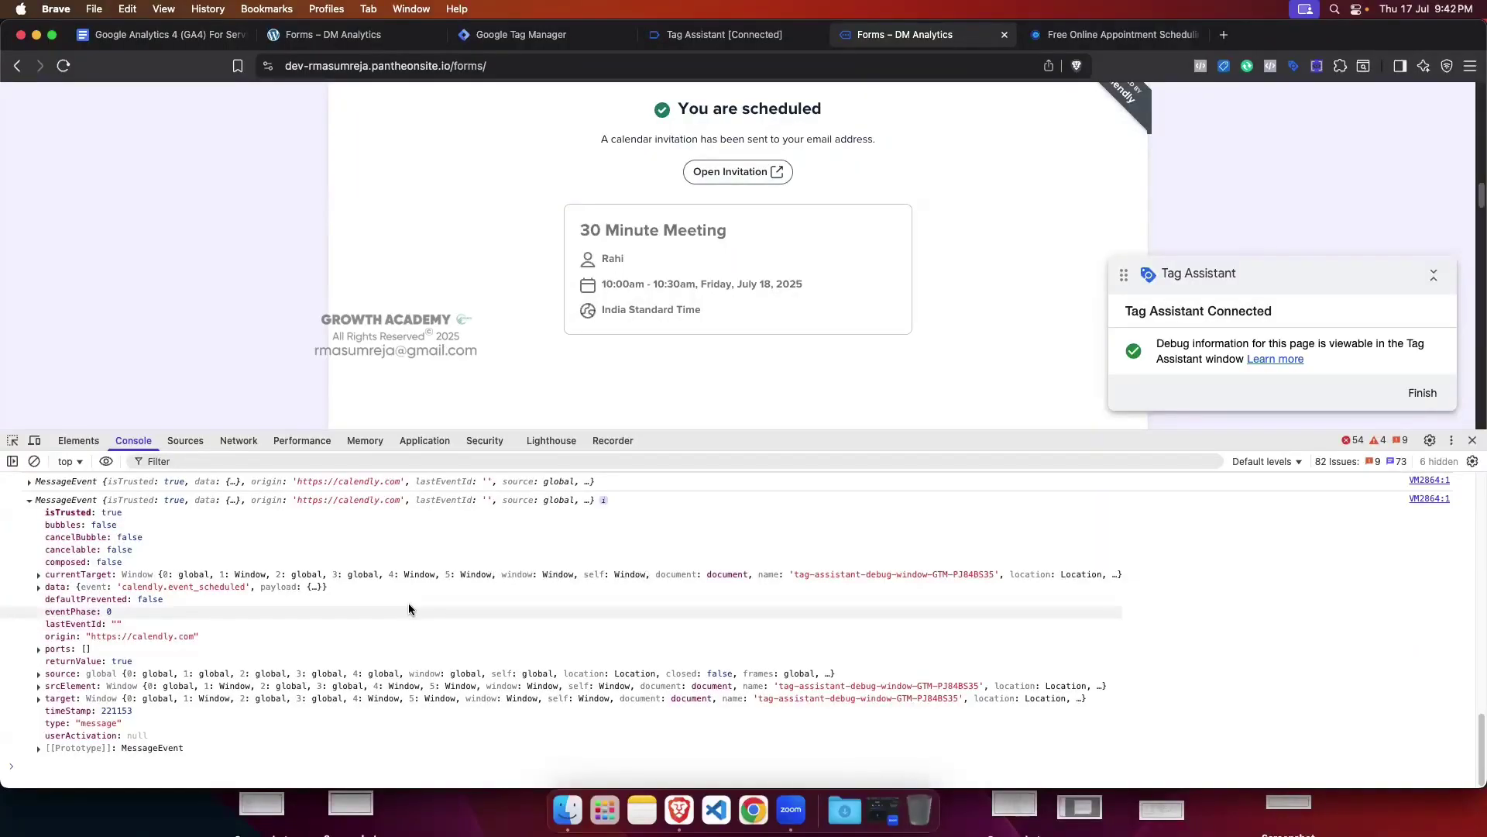
Step: Confirm in Tag Assistant that Calendly Form Track fired once, then return to the Forms page with a taller console
{"action": "left_click", "coordinate": [724, 34]}
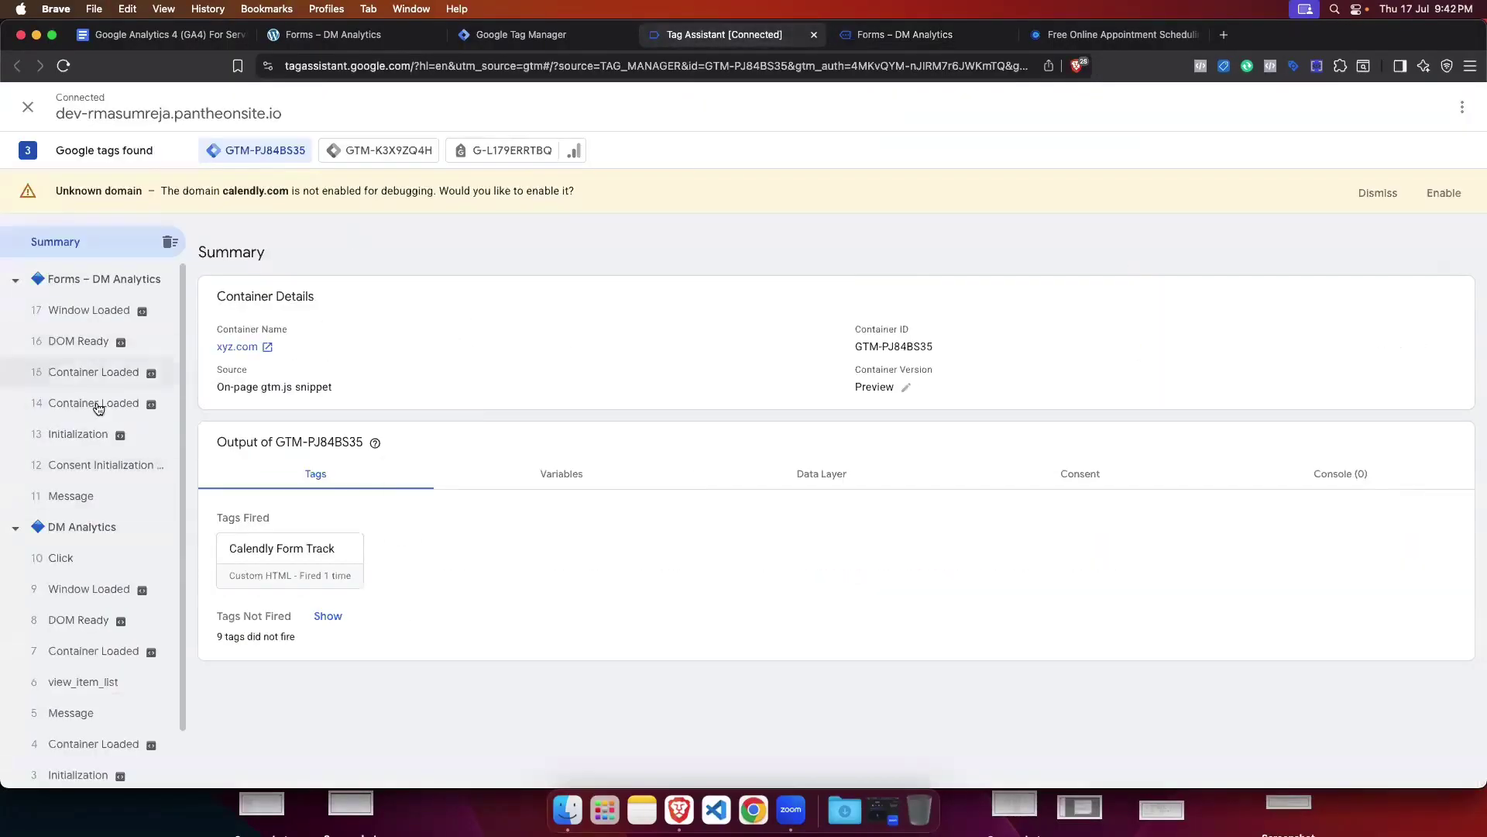
{"action": "mouse_move", "coordinate": [112, 433]}
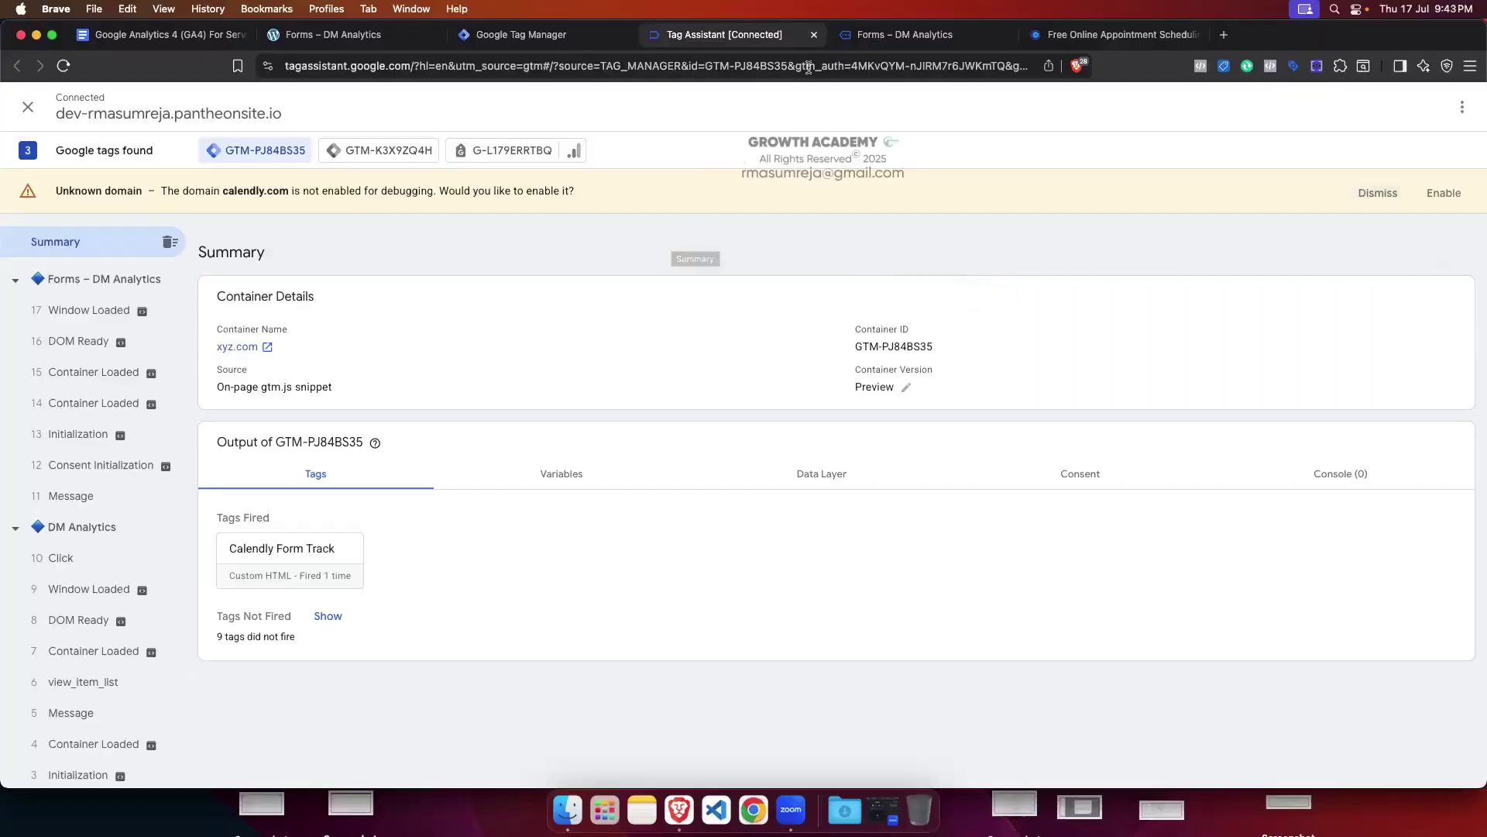
{"action": "left_click", "coordinate": [873, 35]}
{"action": "left_click_drag", "start_coordinate": [744, 422], "coordinate": [745, 302]}
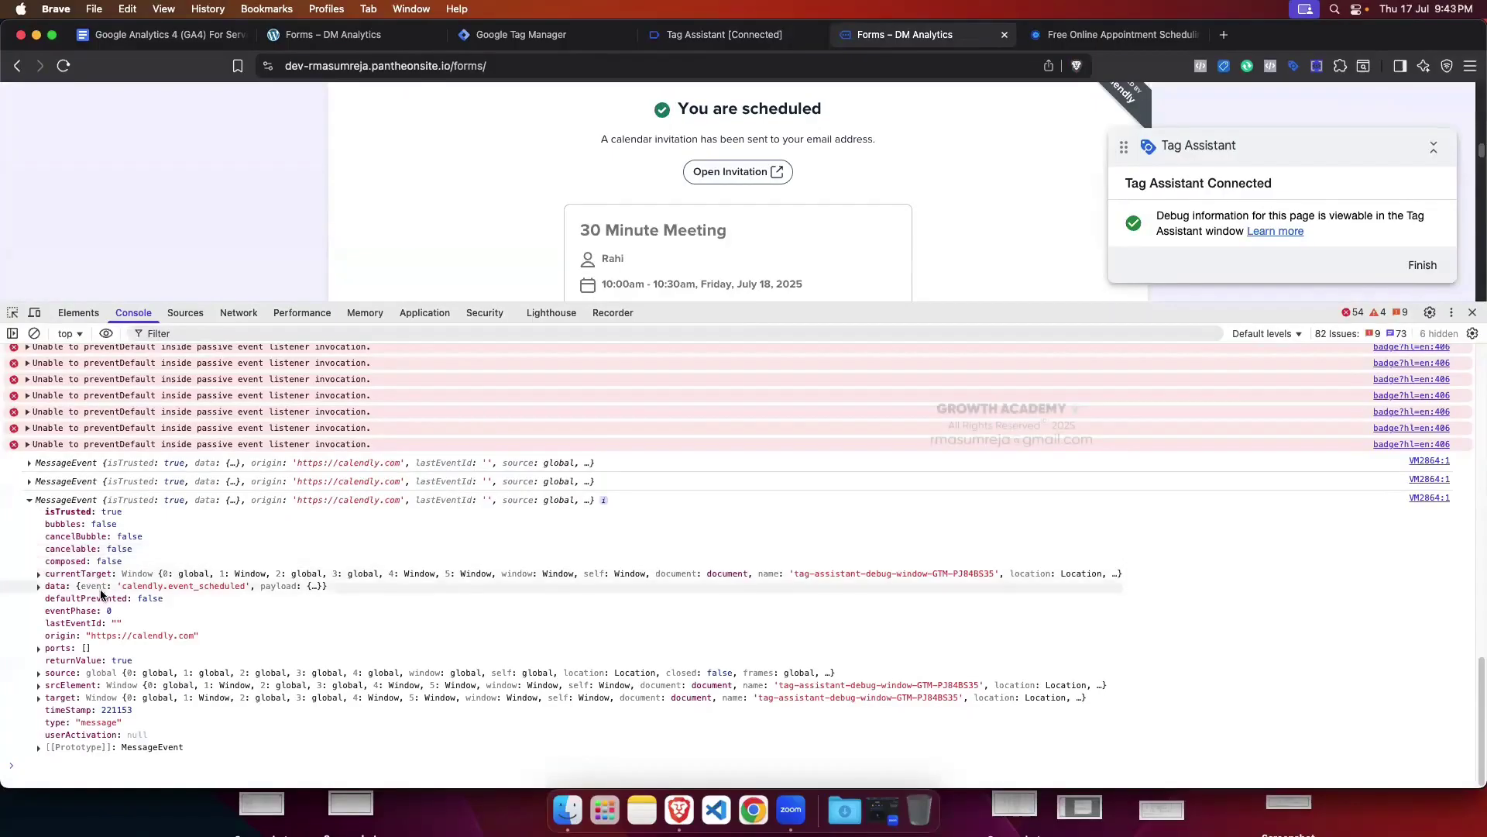
Step: Expand the event_scheduled message's data, then return to Tag Manager's Tags list
{"action": "left_click", "coordinate": [38, 587]}
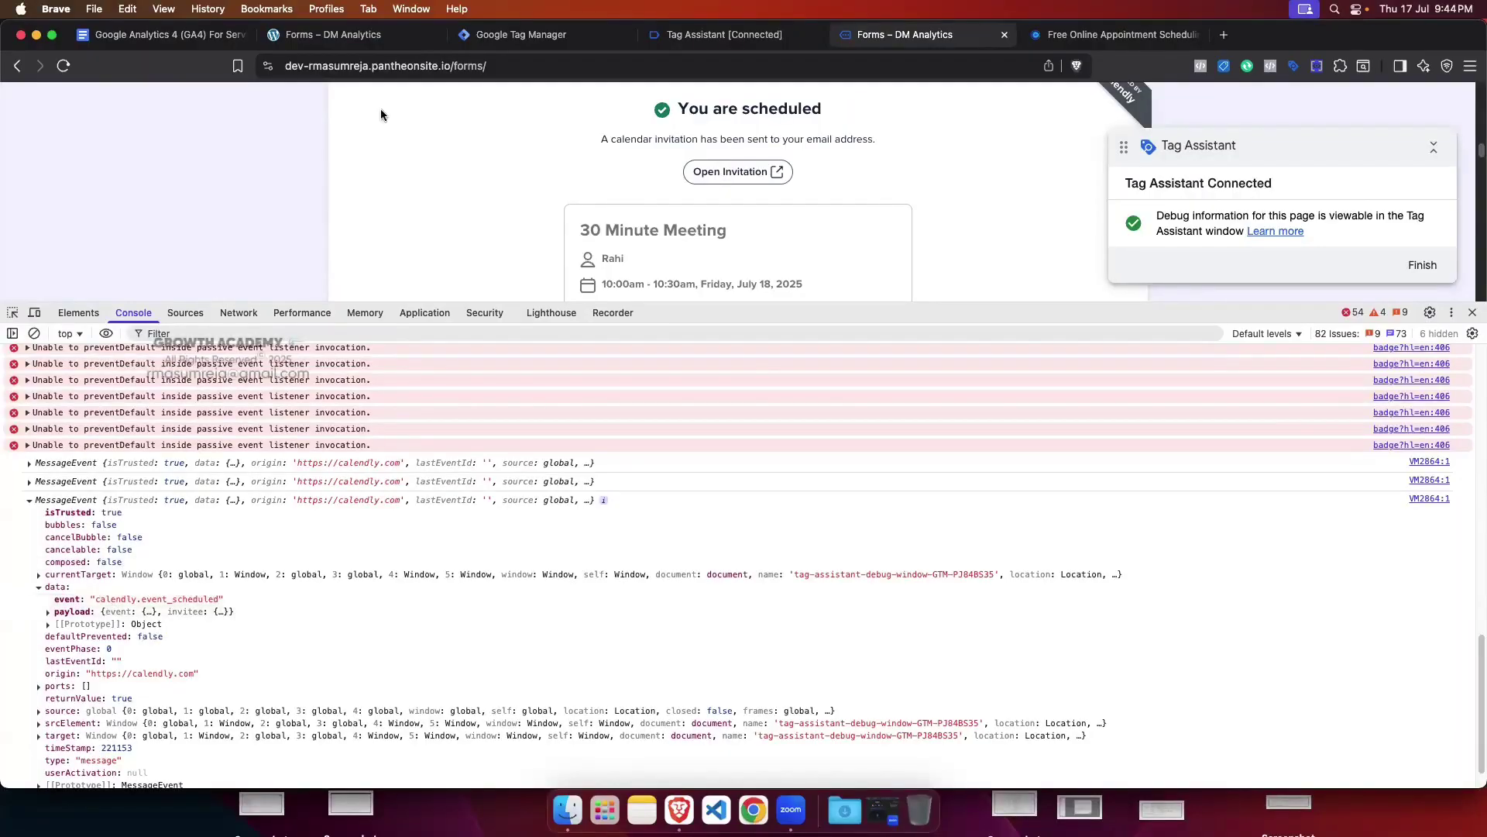
{"action": "left_click", "coordinate": [532, 24]}
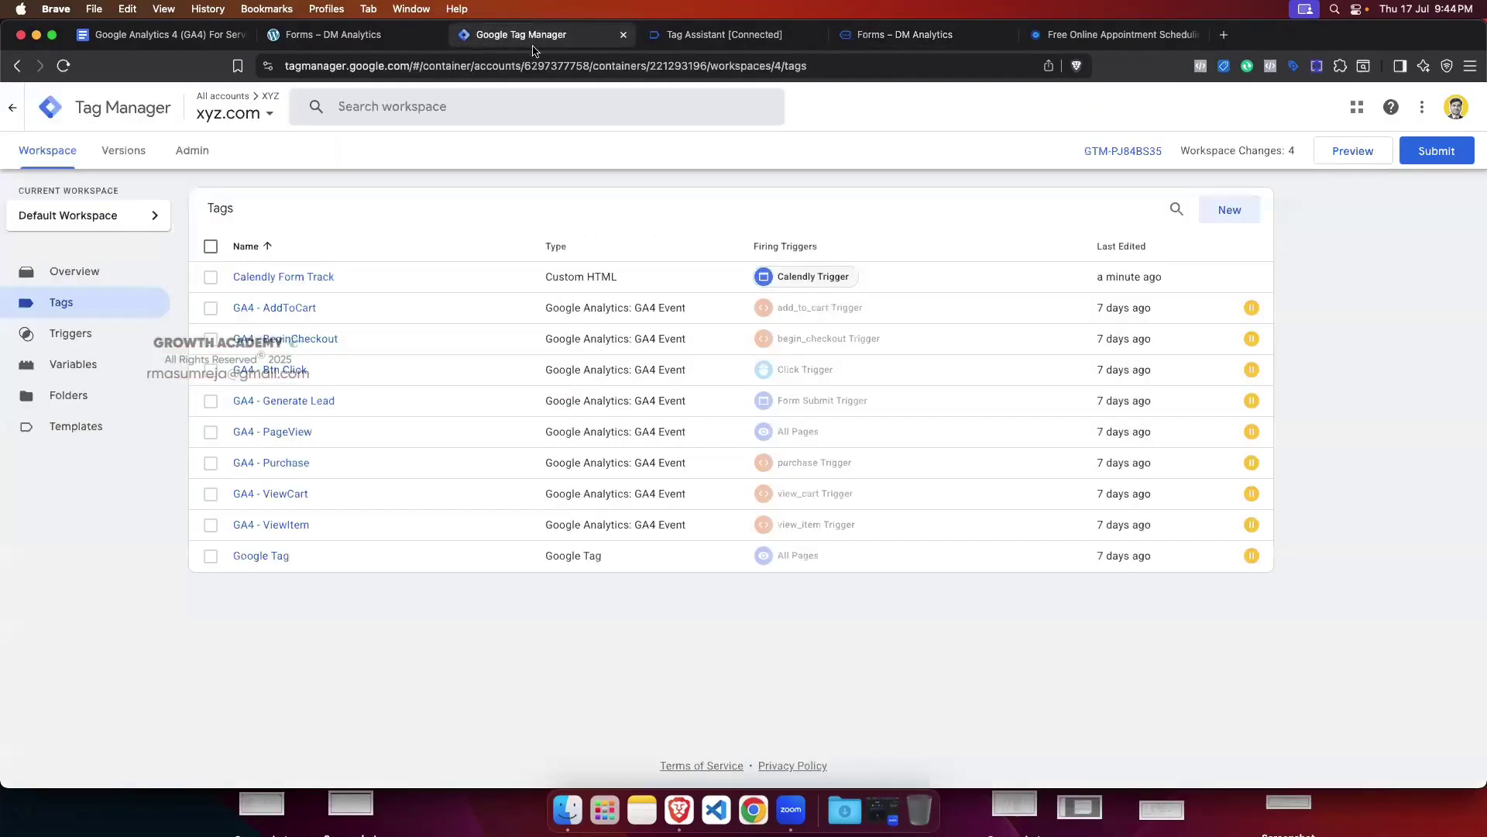
Step: Delete the console.log(event); line from the Calendly Form Track tag's Custom HTML, leaving line 5 empty
{"action": "left_click", "coordinate": [316, 278]}
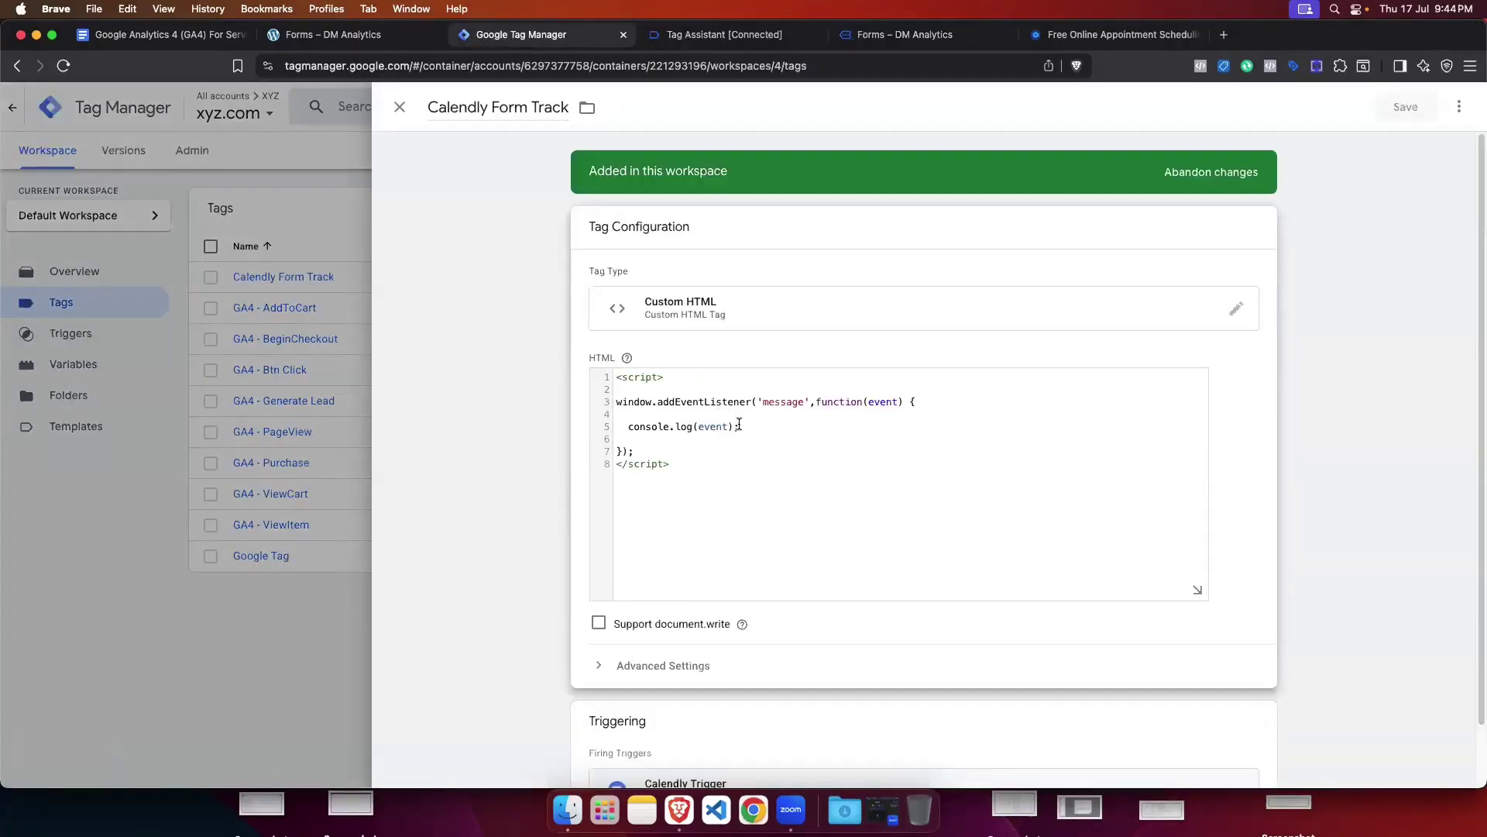
{"action": "left_click_drag", "start_coordinate": [739, 424], "coordinate": [628, 426]}
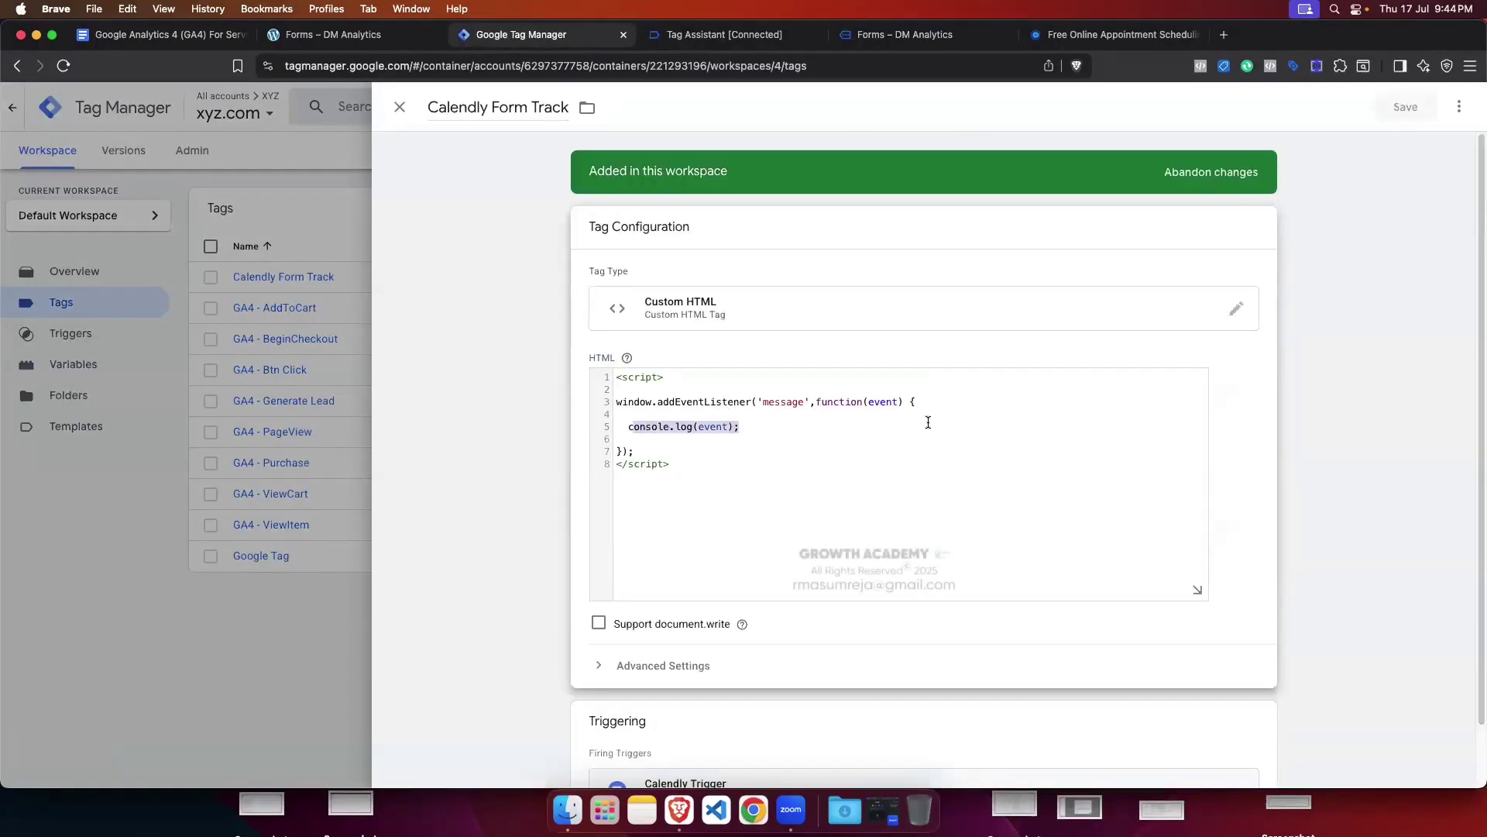
{"action": "key", "text": "BackSpace"}
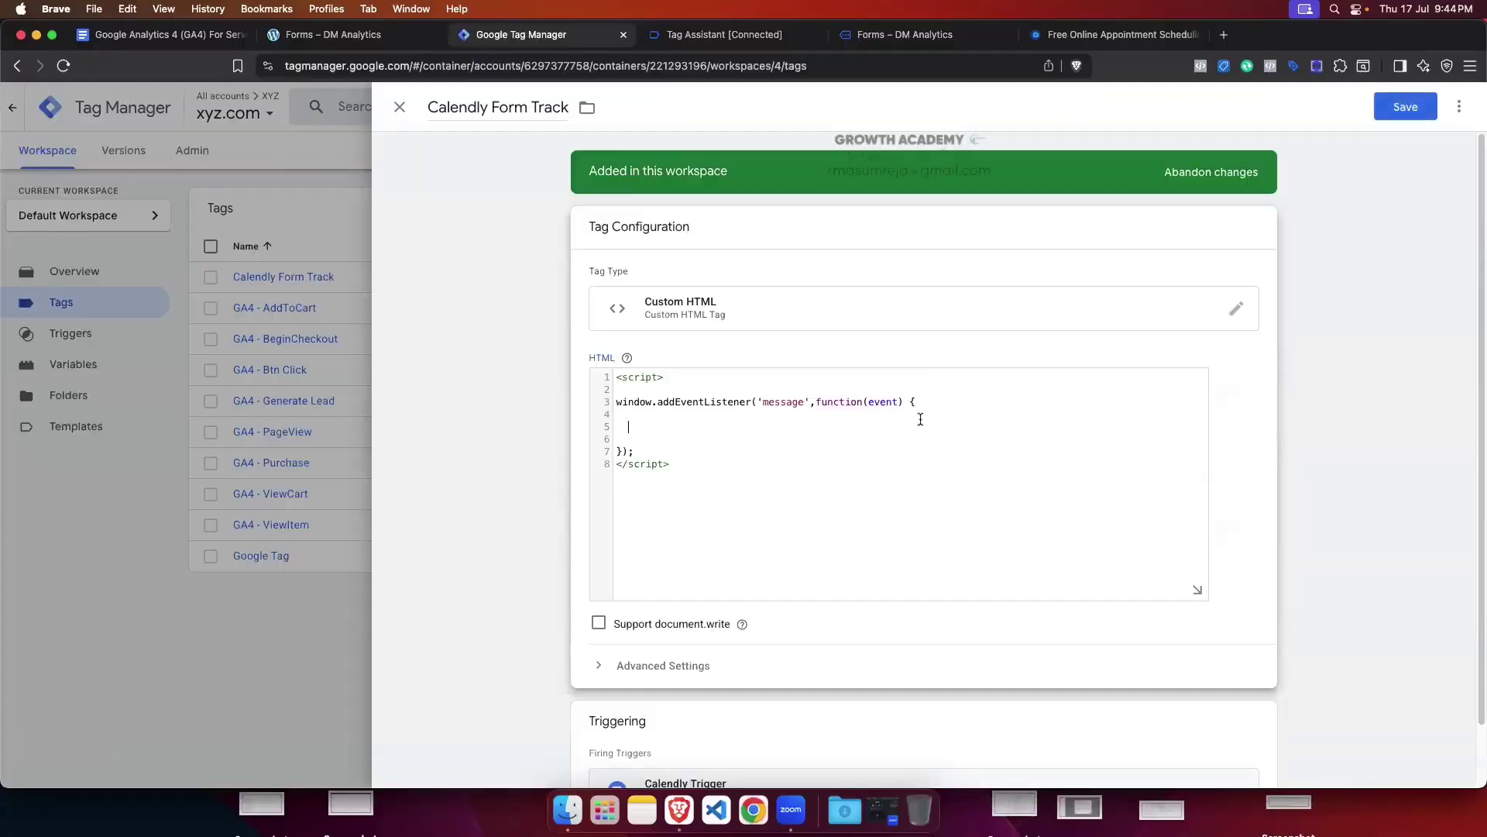
{"action": "key", "text": "BackSpace"}
{"action": "key", "text": "BackSpace"}
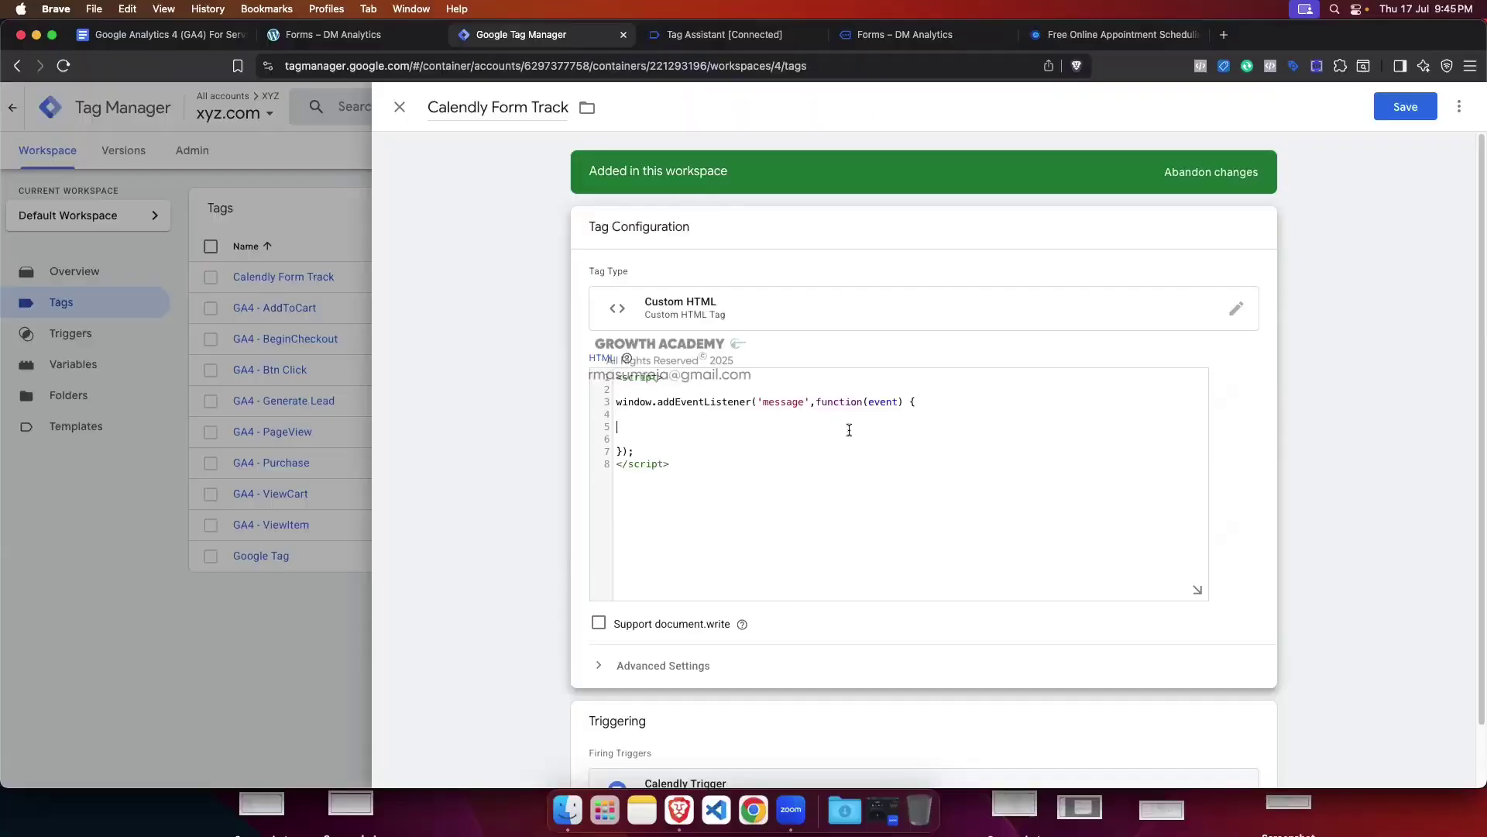
{"action": "left_click", "coordinate": [724, 34]}
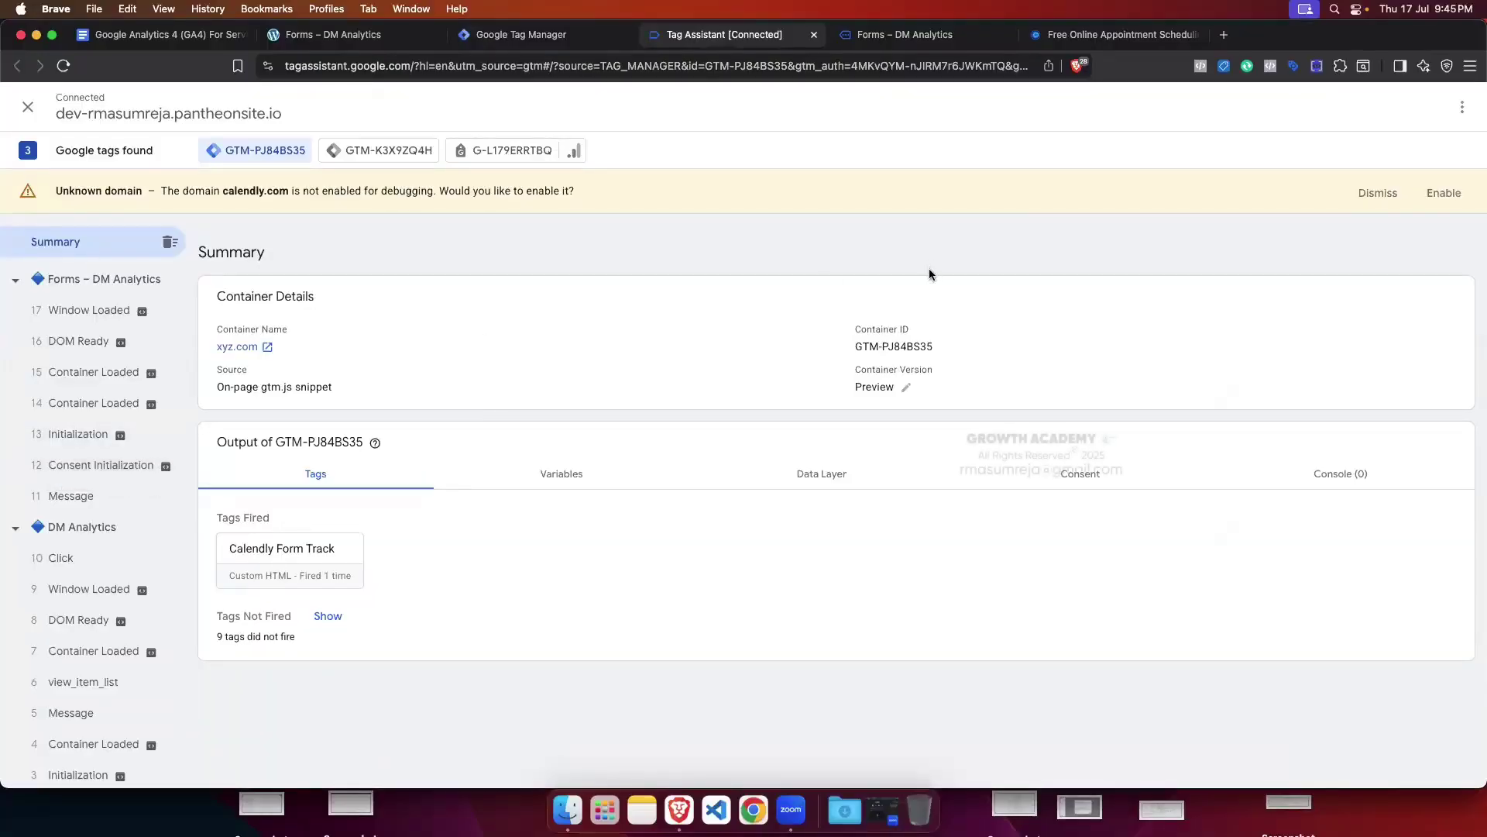
{"action": "left_click", "coordinate": [541, 35]}
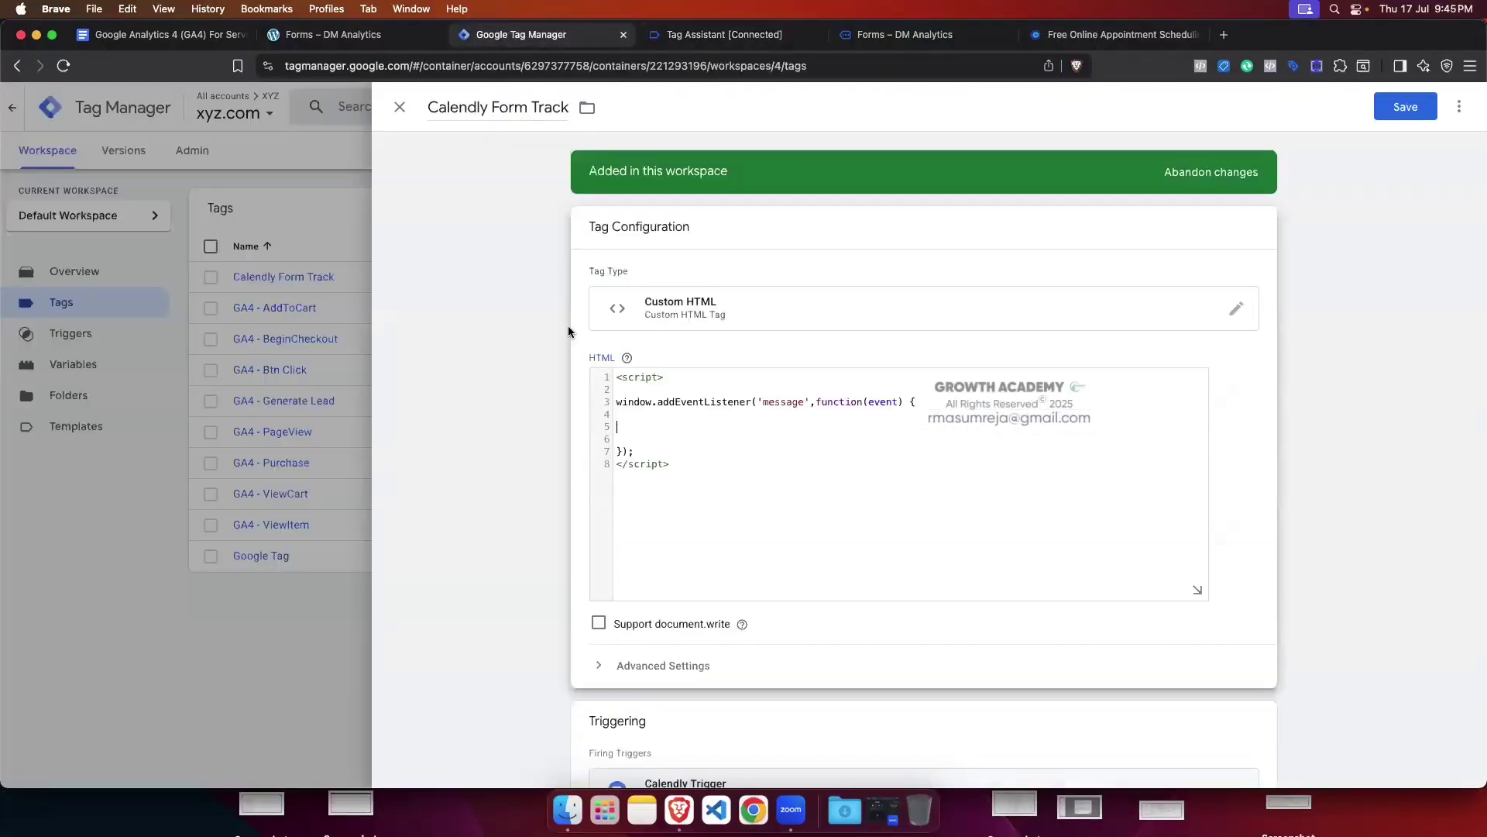
{"action": "left_click", "coordinate": [618, 425]}
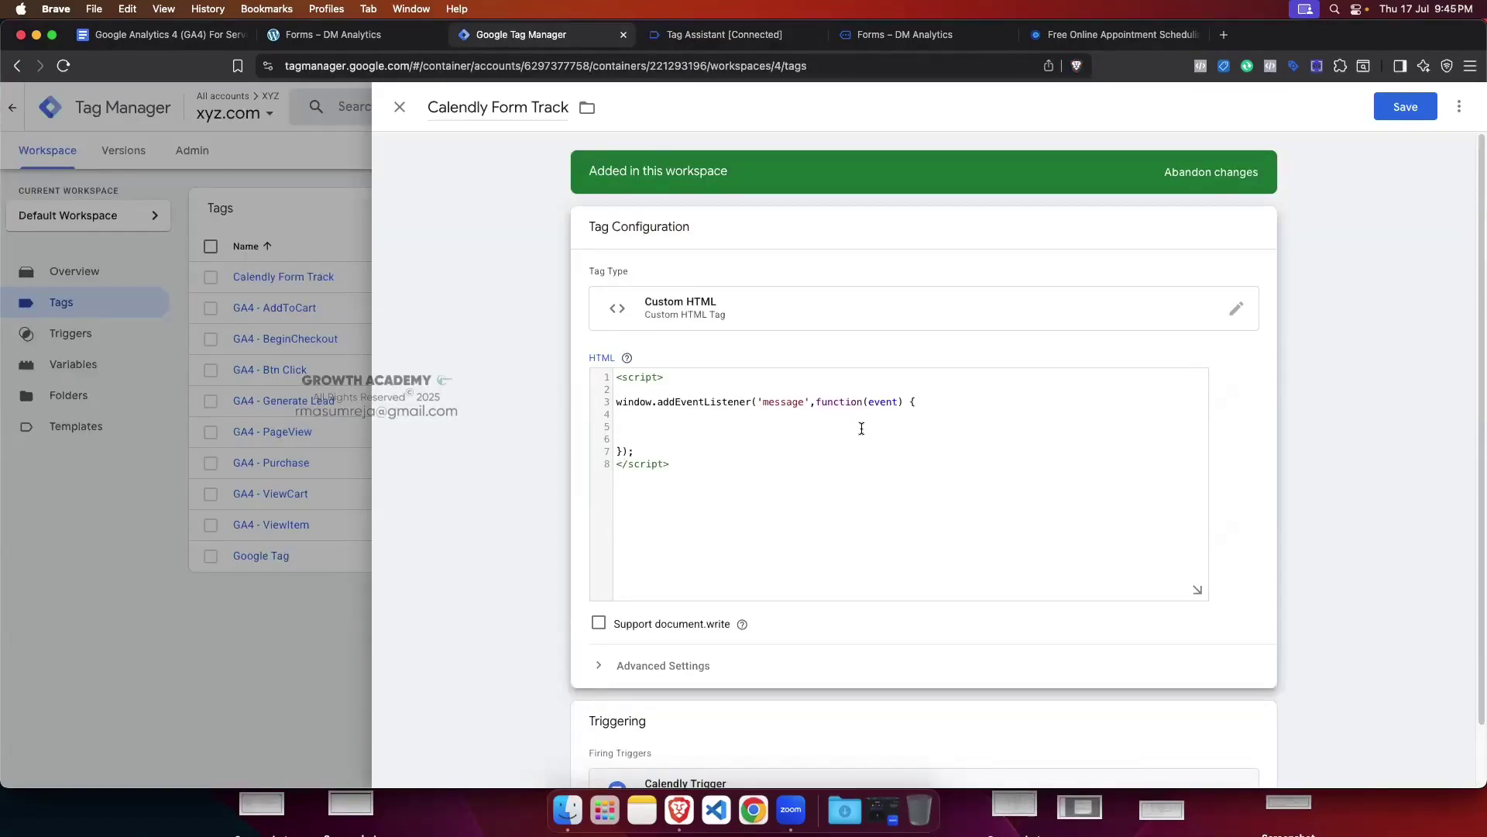
Step: Write window.dataLayer.push() on line 5 of the message listener
{"action": "type", "text": "window.data"}
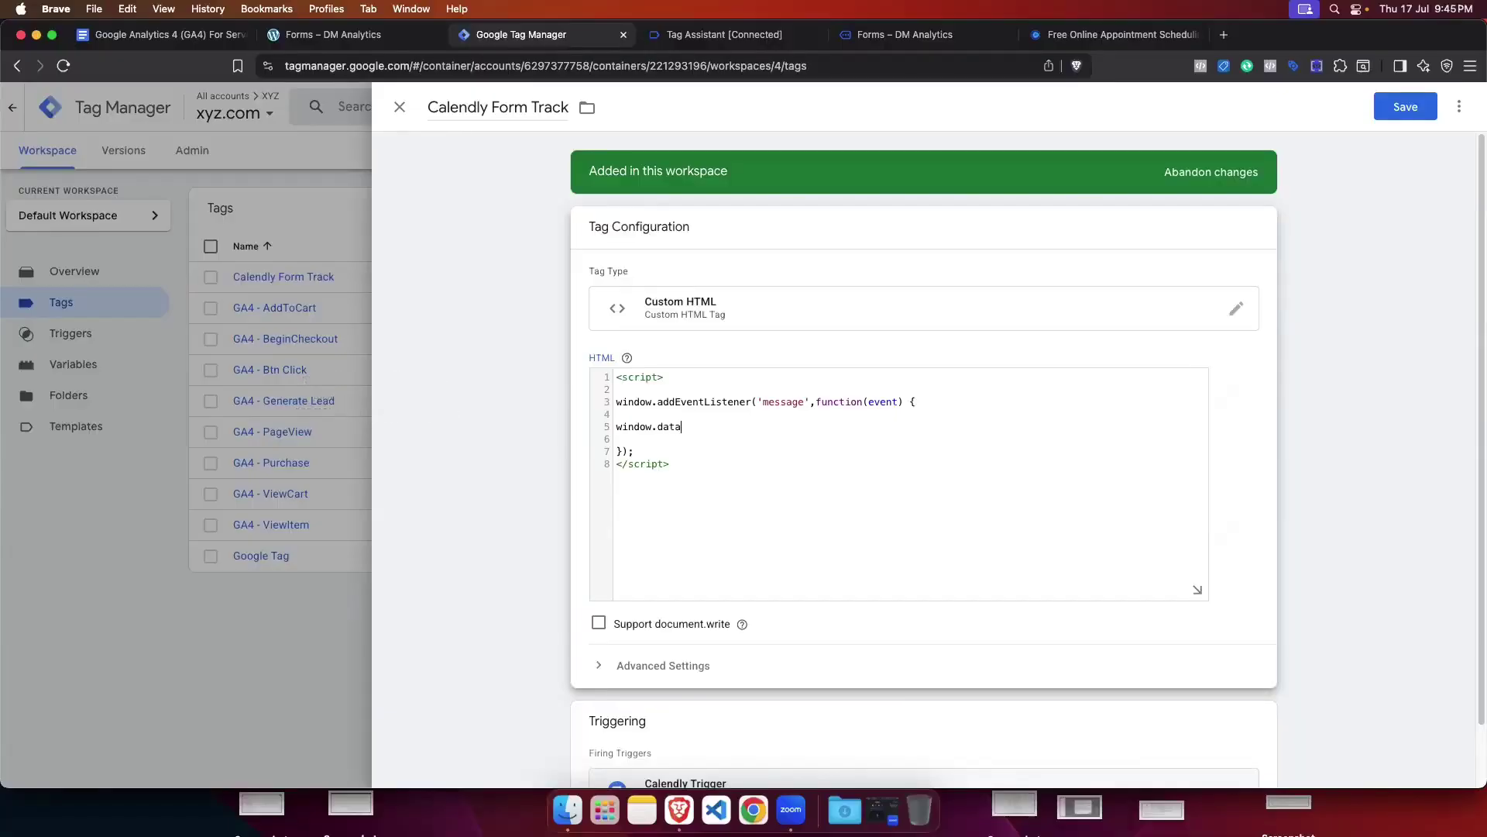
{"action": "type", "text": "Layer.push"}
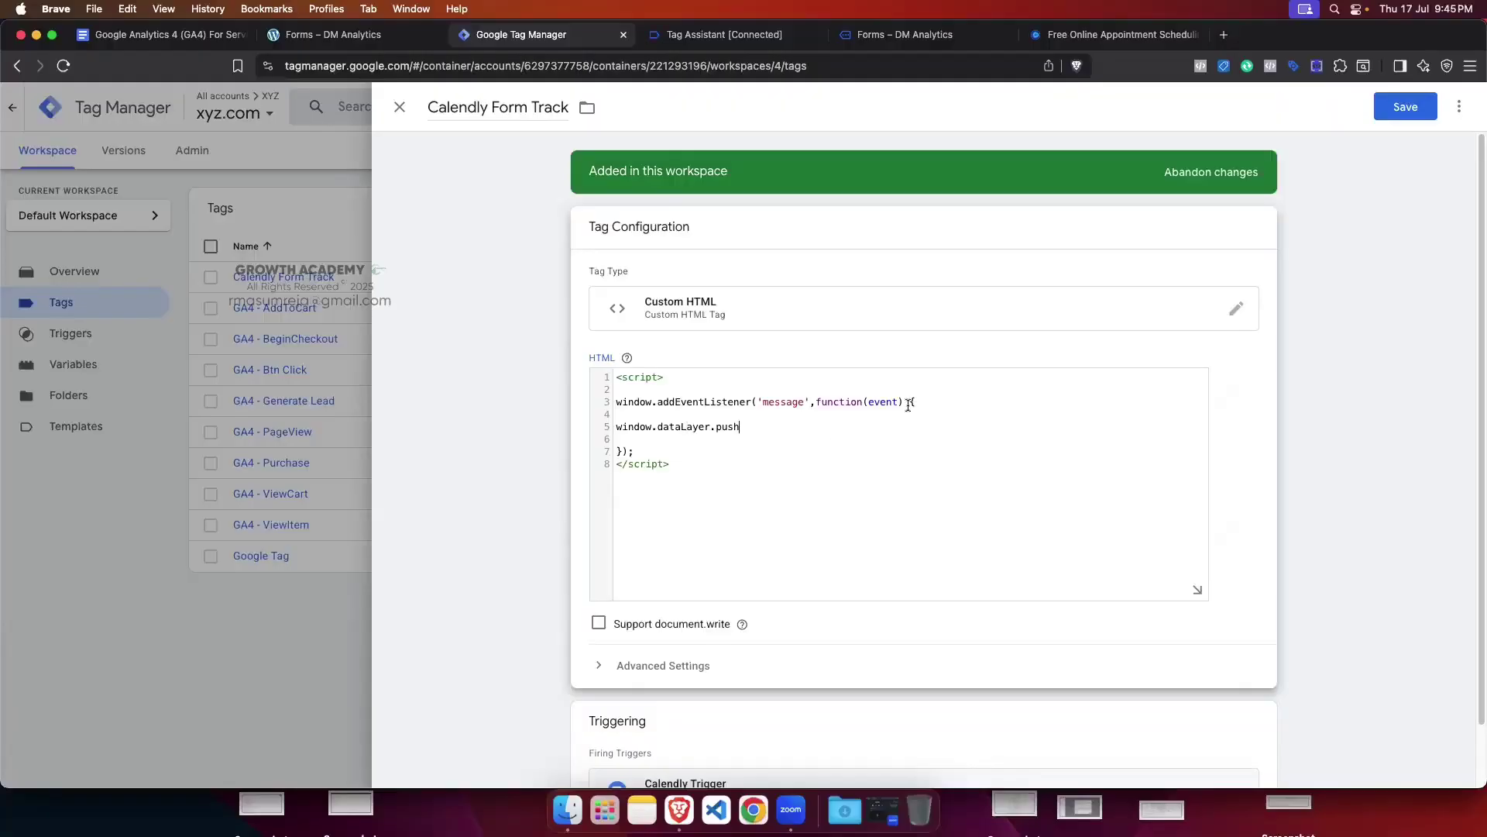
{"action": "left_click", "coordinate": [712, 34]}
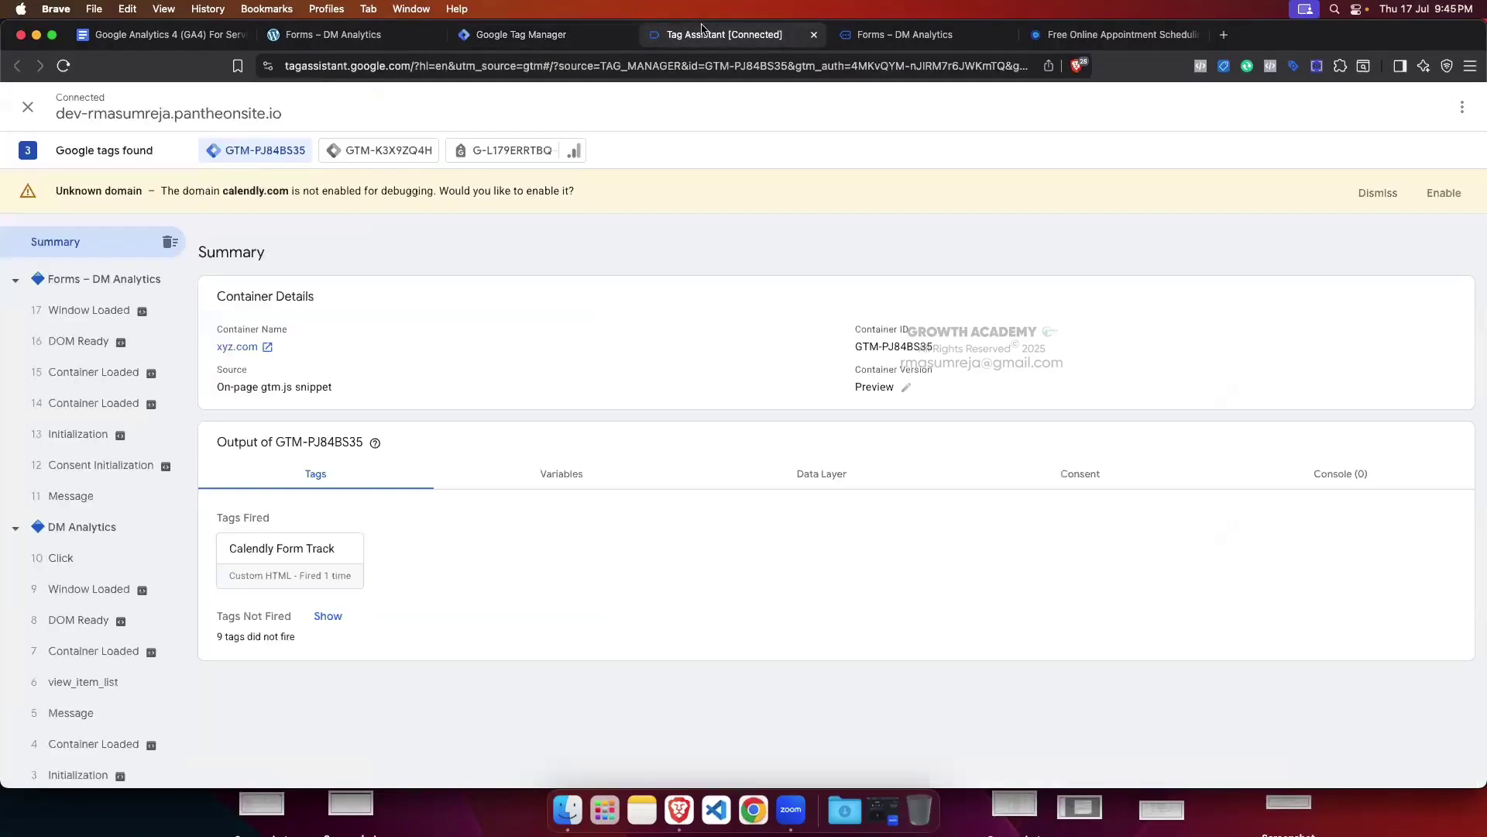
{"action": "left_click", "coordinate": [521, 34]}
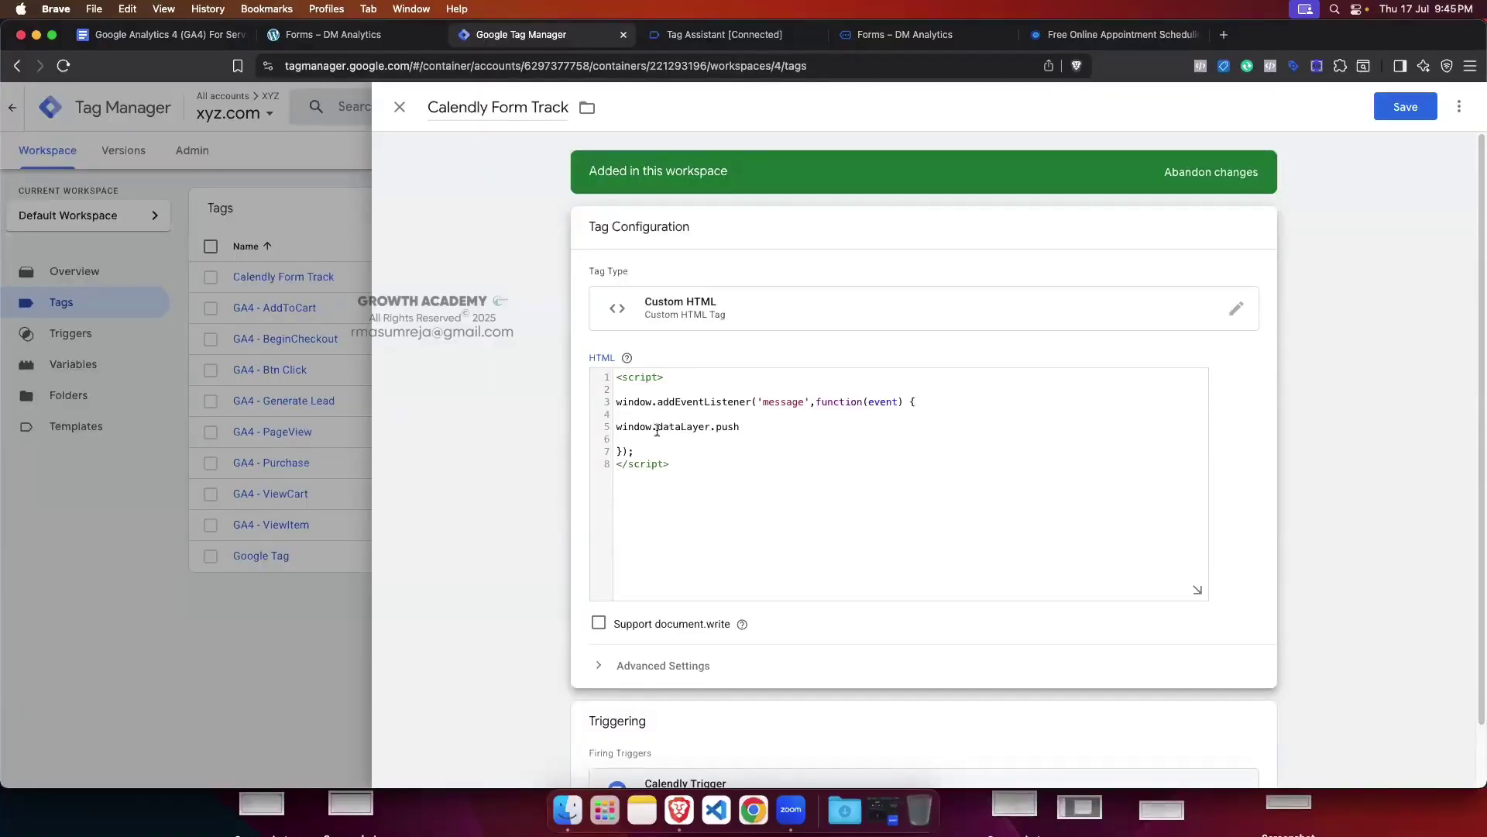
{"action": "left_click", "coordinate": [740, 427]}
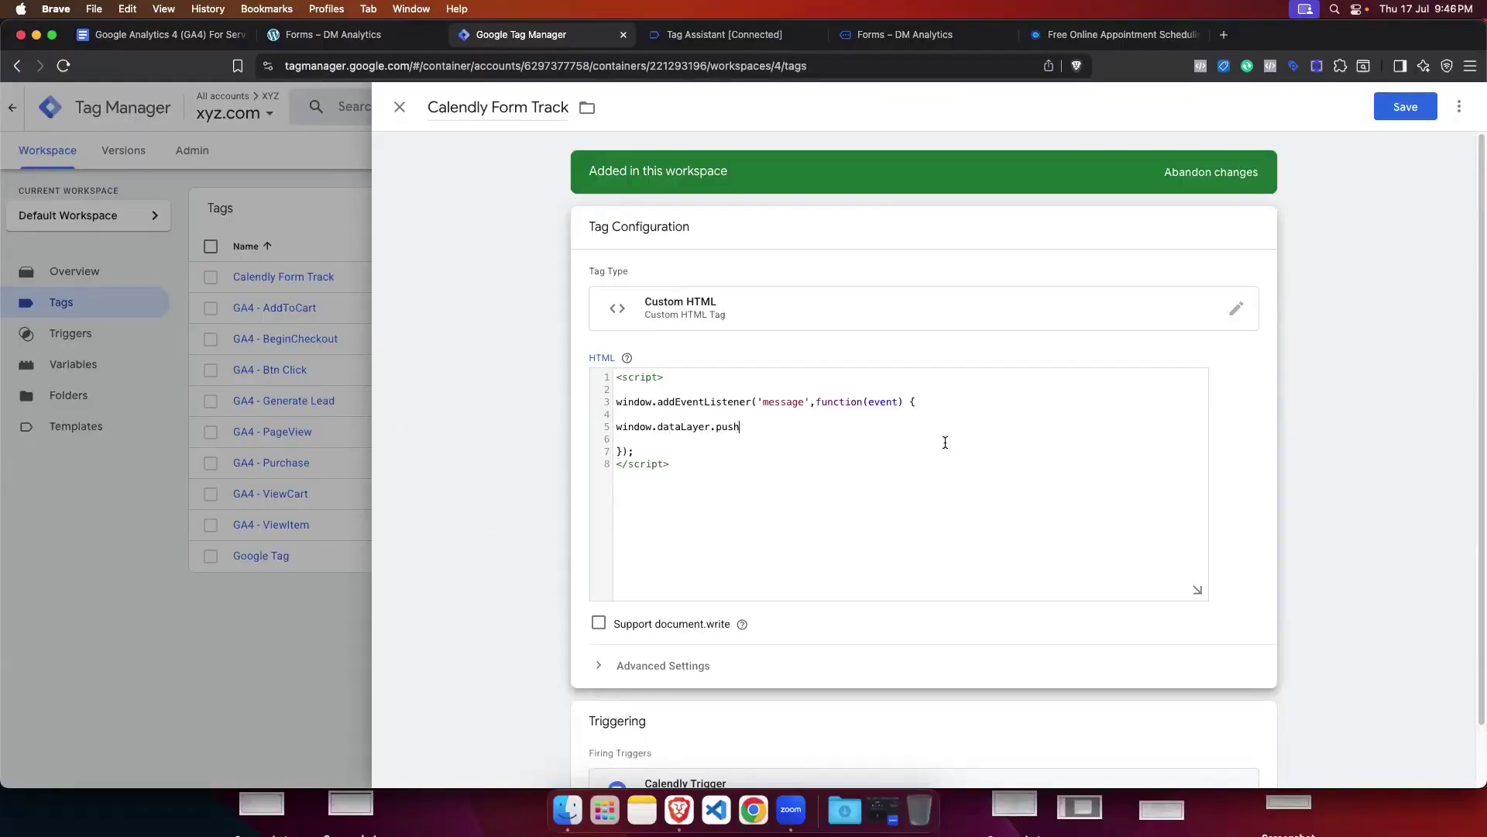
{"action": "type", "text": "()"}
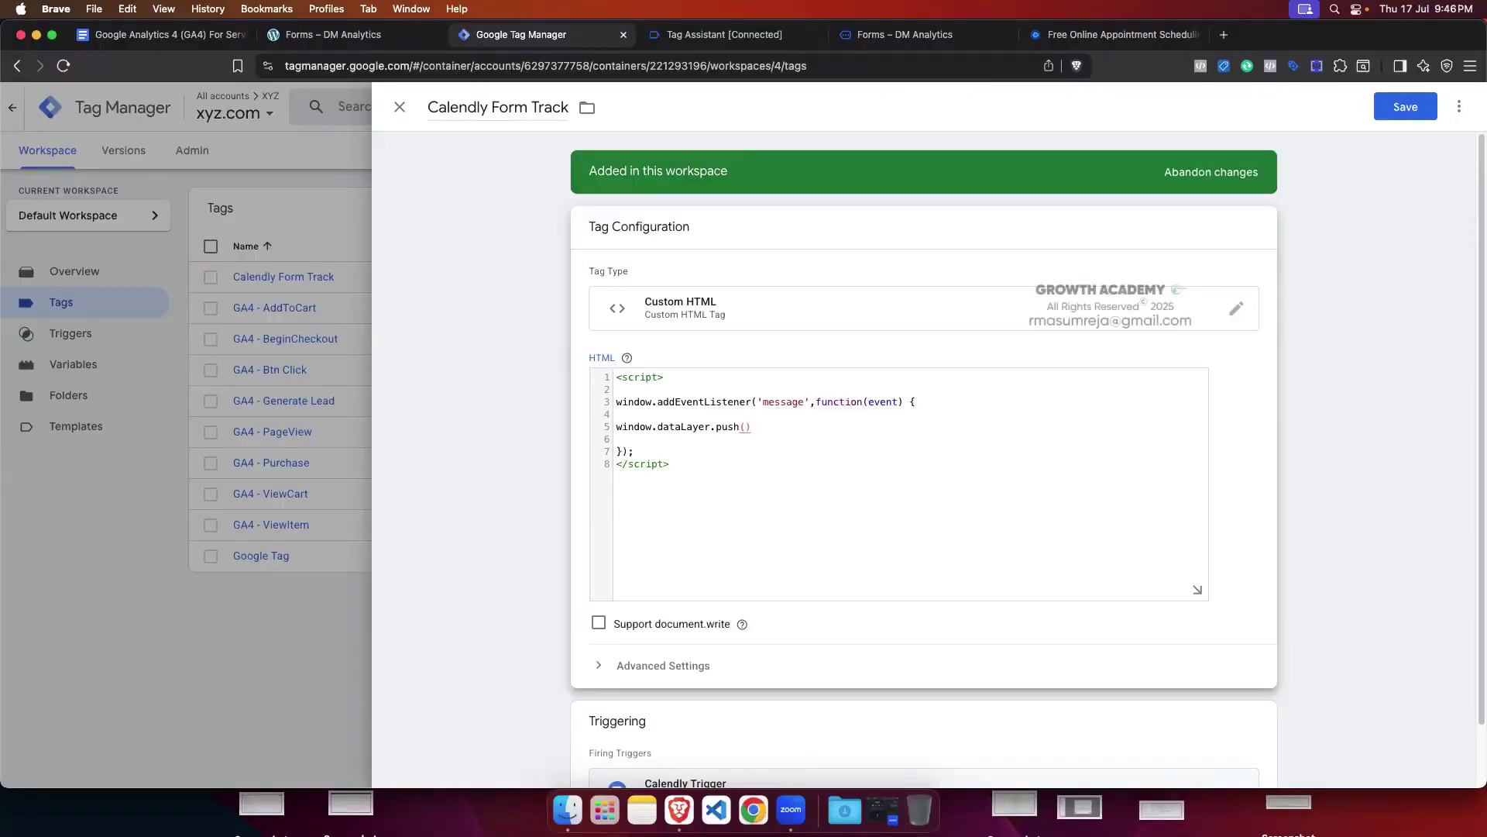
{"action": "key", "text": "Left"}
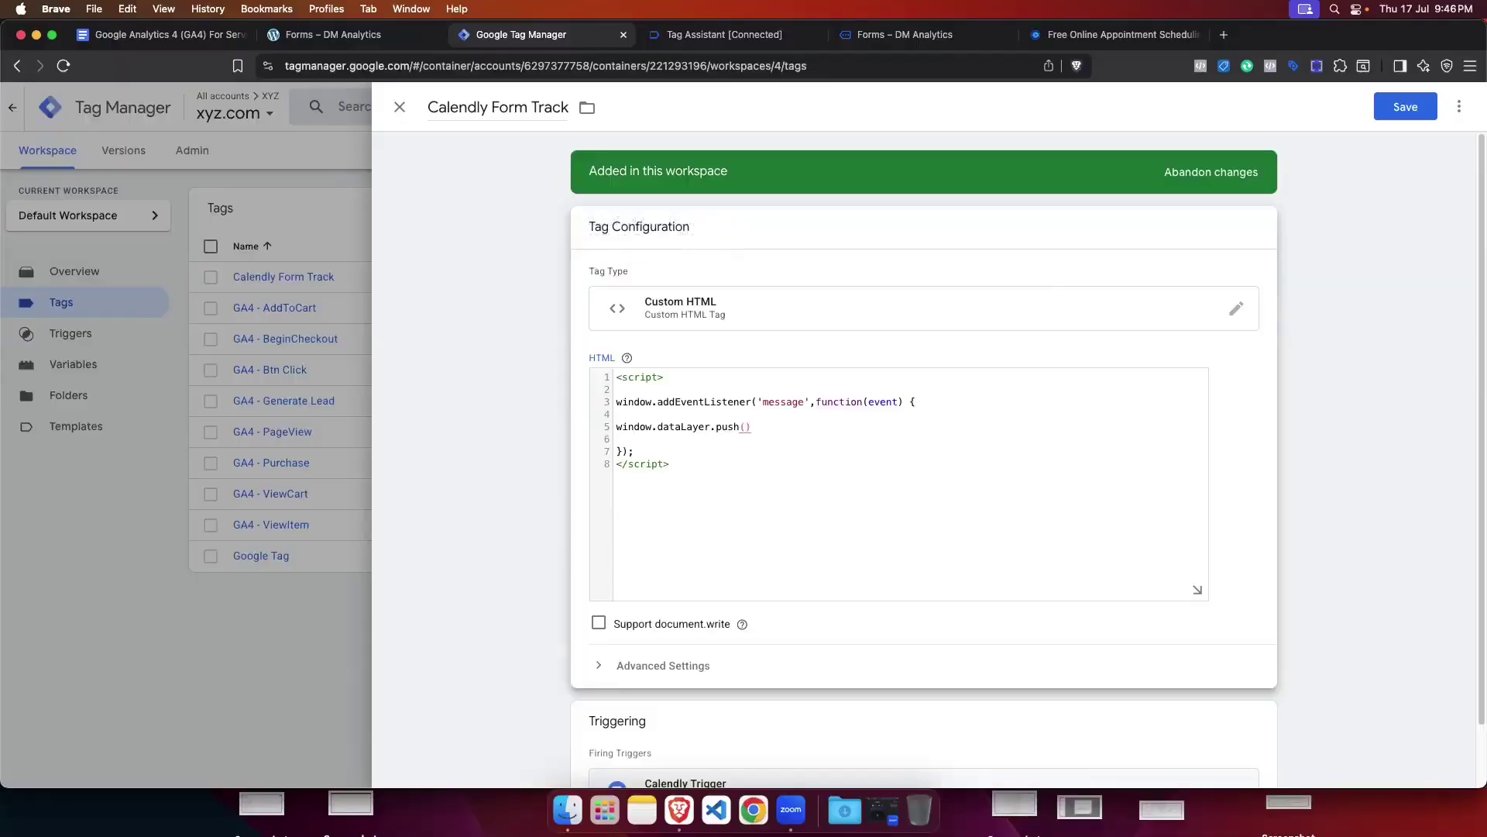
Step: Add { } braces inside the push call and start an 'event :' key on line 6
{"action": "type", "text": "{}"}
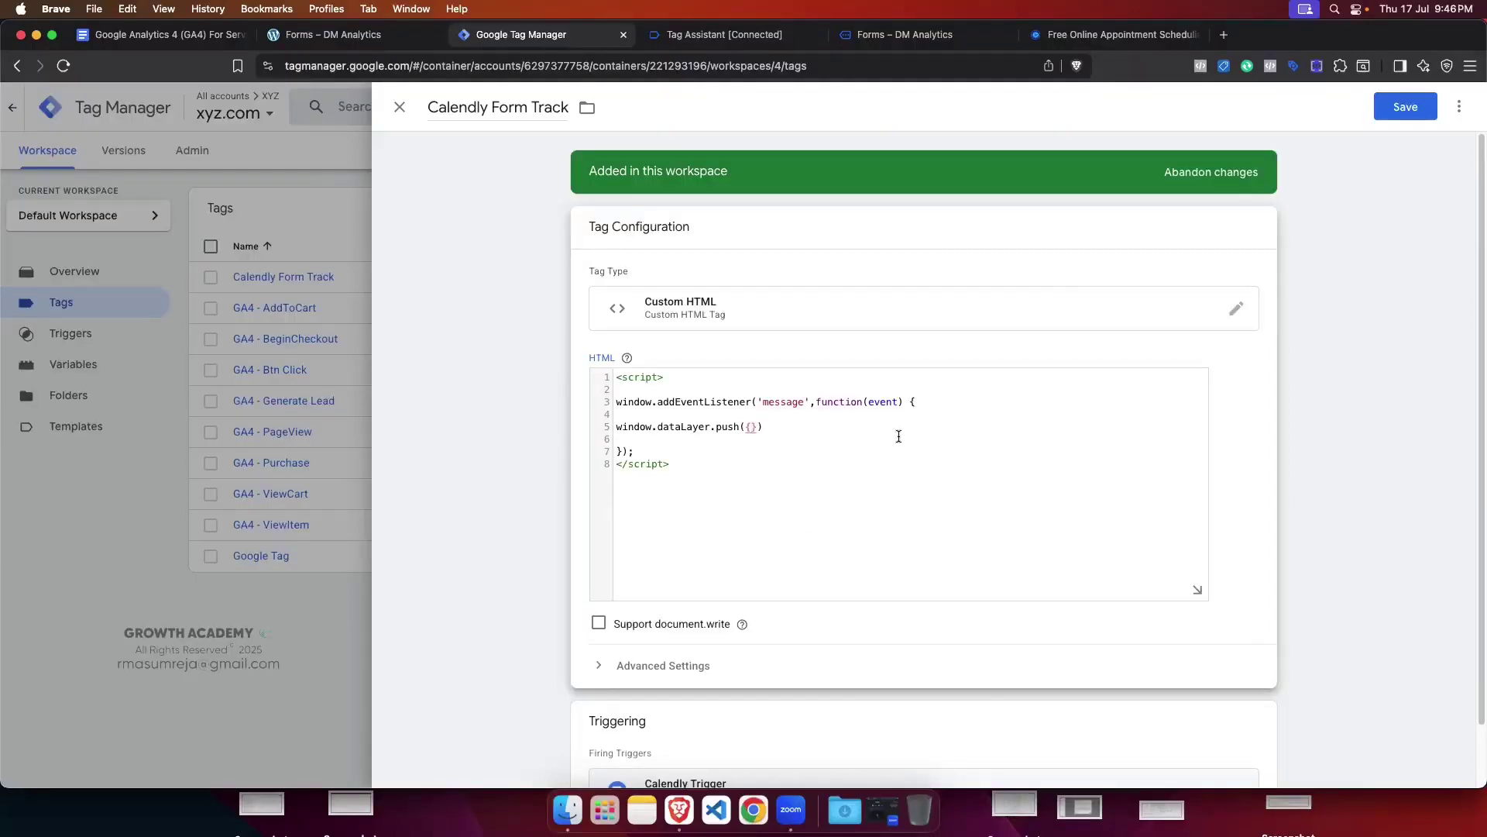
{"action": "key", "text": "Left"}
{"action": "key", "text": "Return"}
{"action": "key", "text": "Return"}
{"action": "key", "text": "Return"}
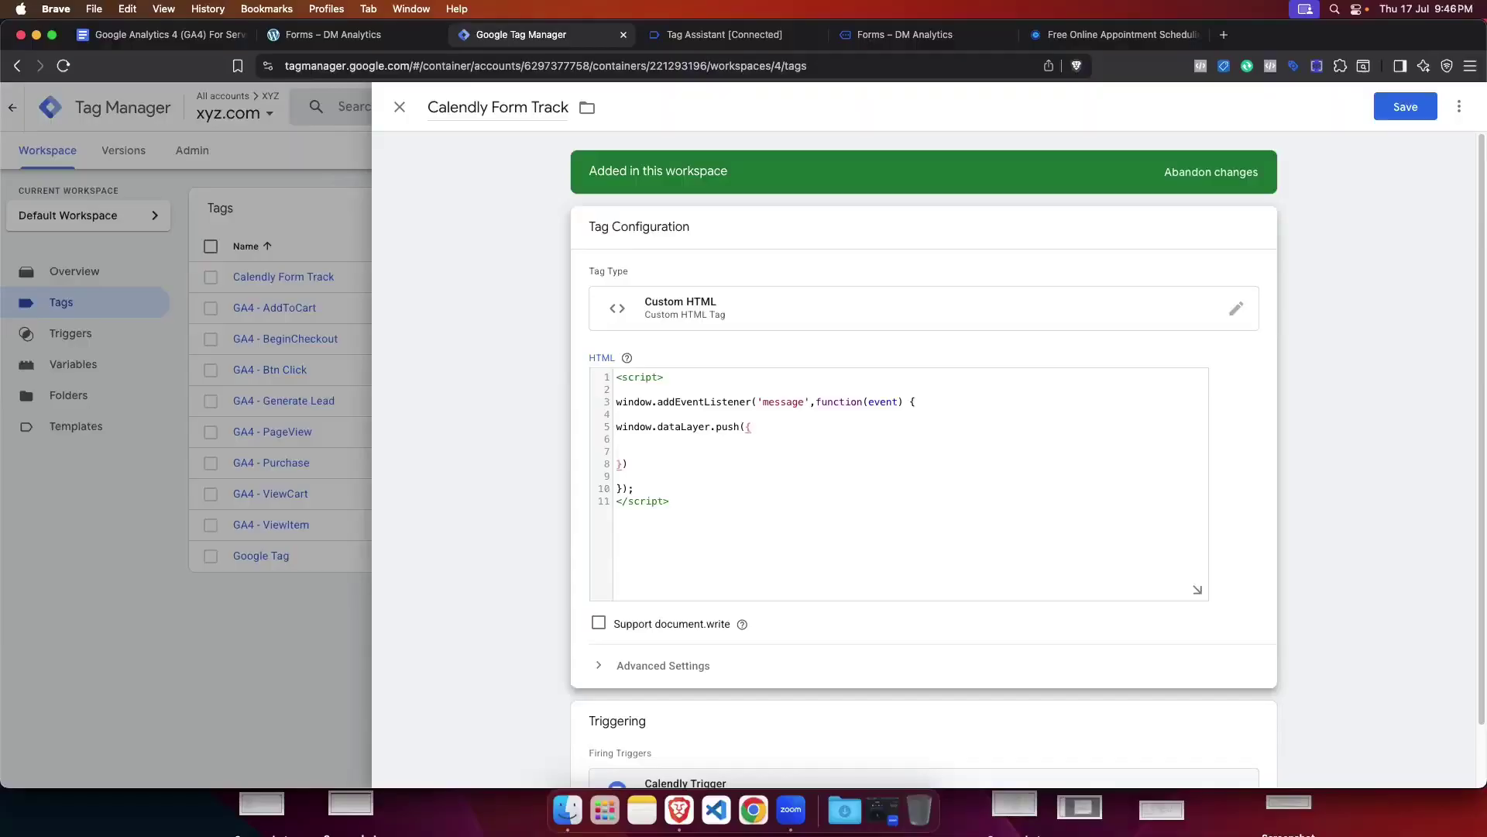
{"action": "left_click", "coordinate": [798, 439]}
{"action": "left_click", "coordinate": [689, 35]}
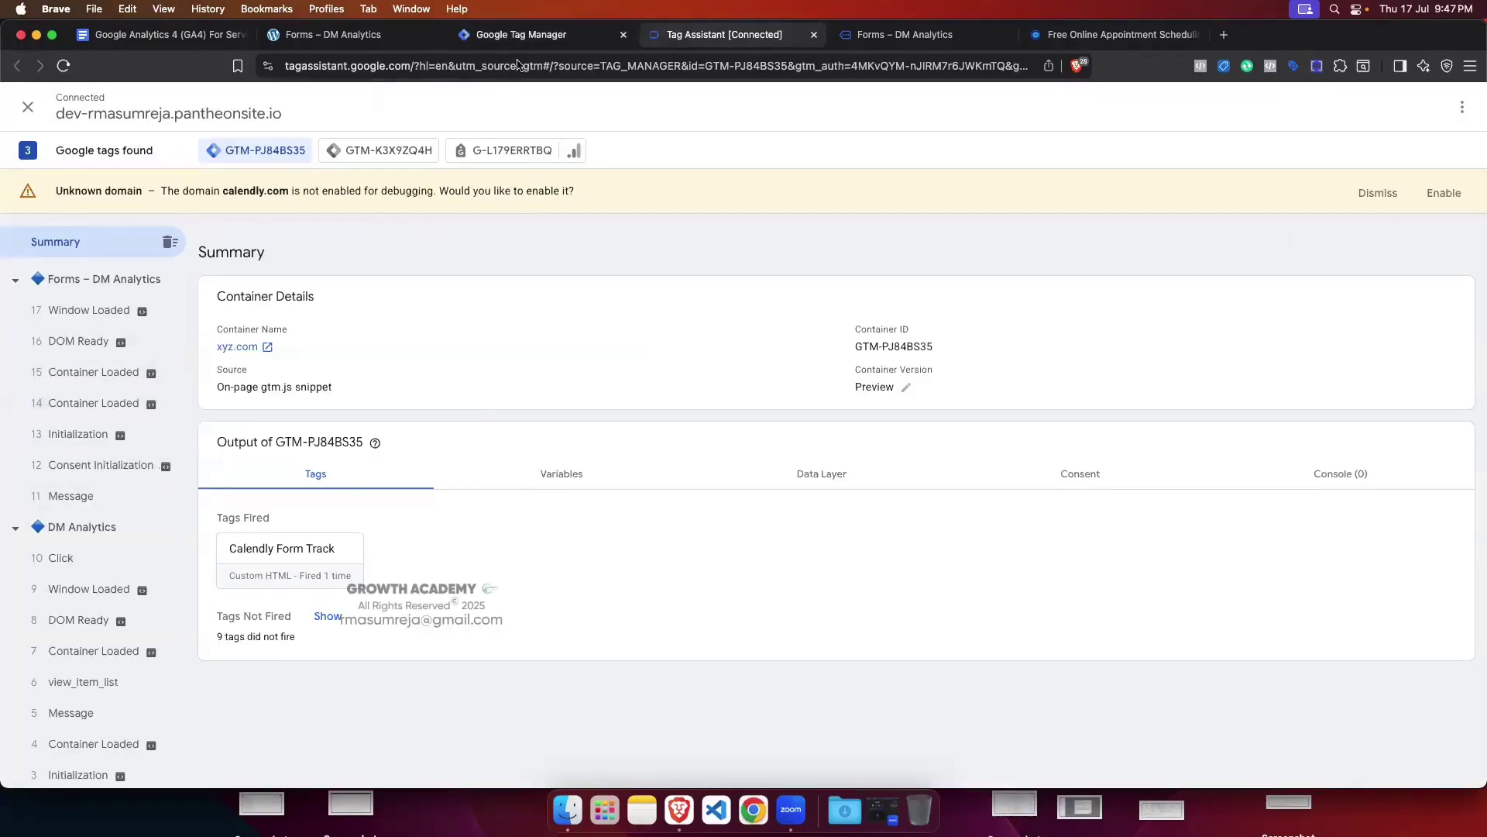
{"action": "left_click", "coordinate": [518, 34]}
{"action": "left_click", "coordinate": [619, 439]}
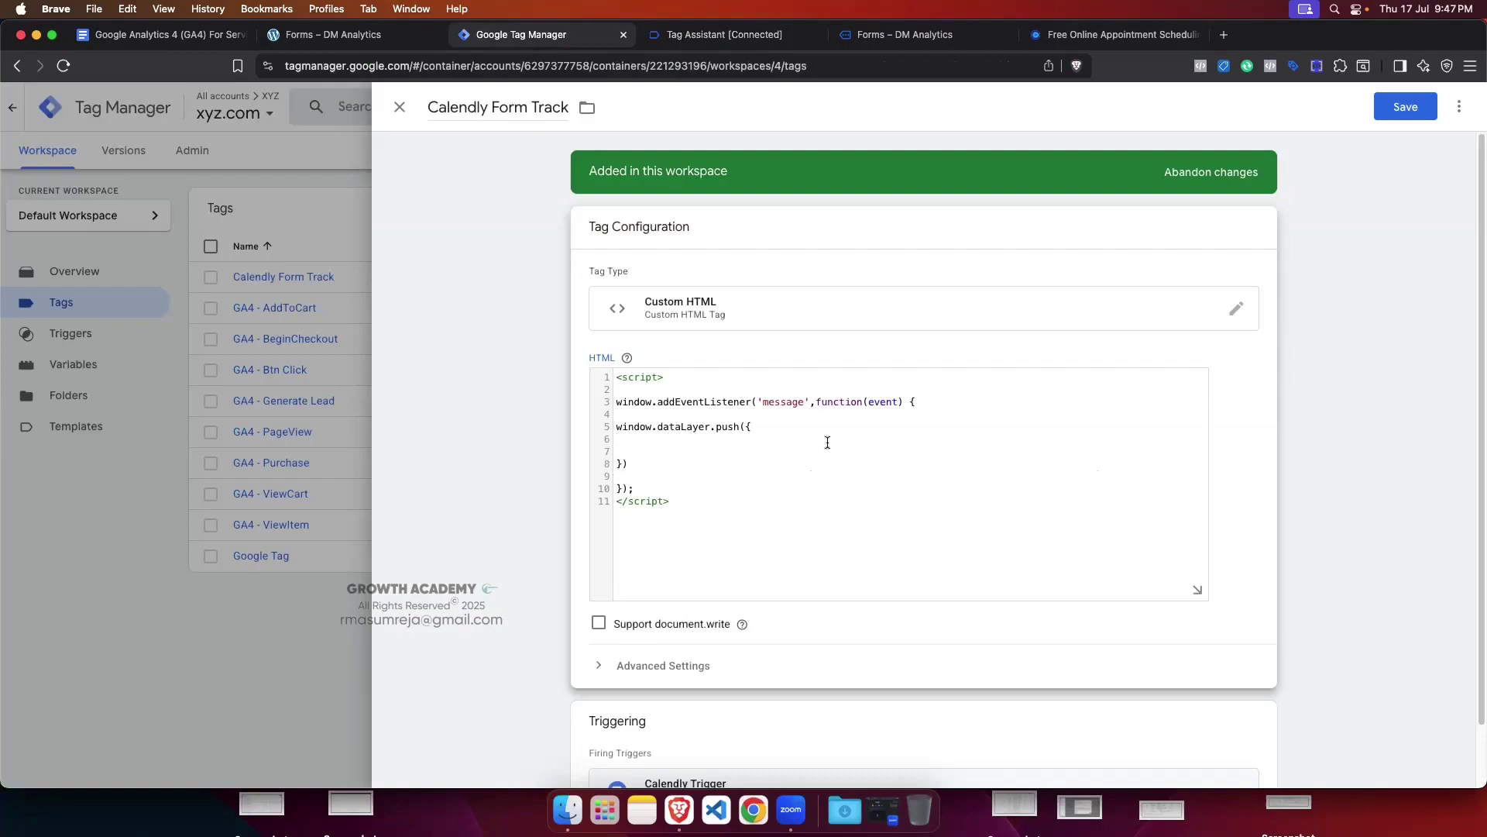
{"action": "type", "text": "event"}
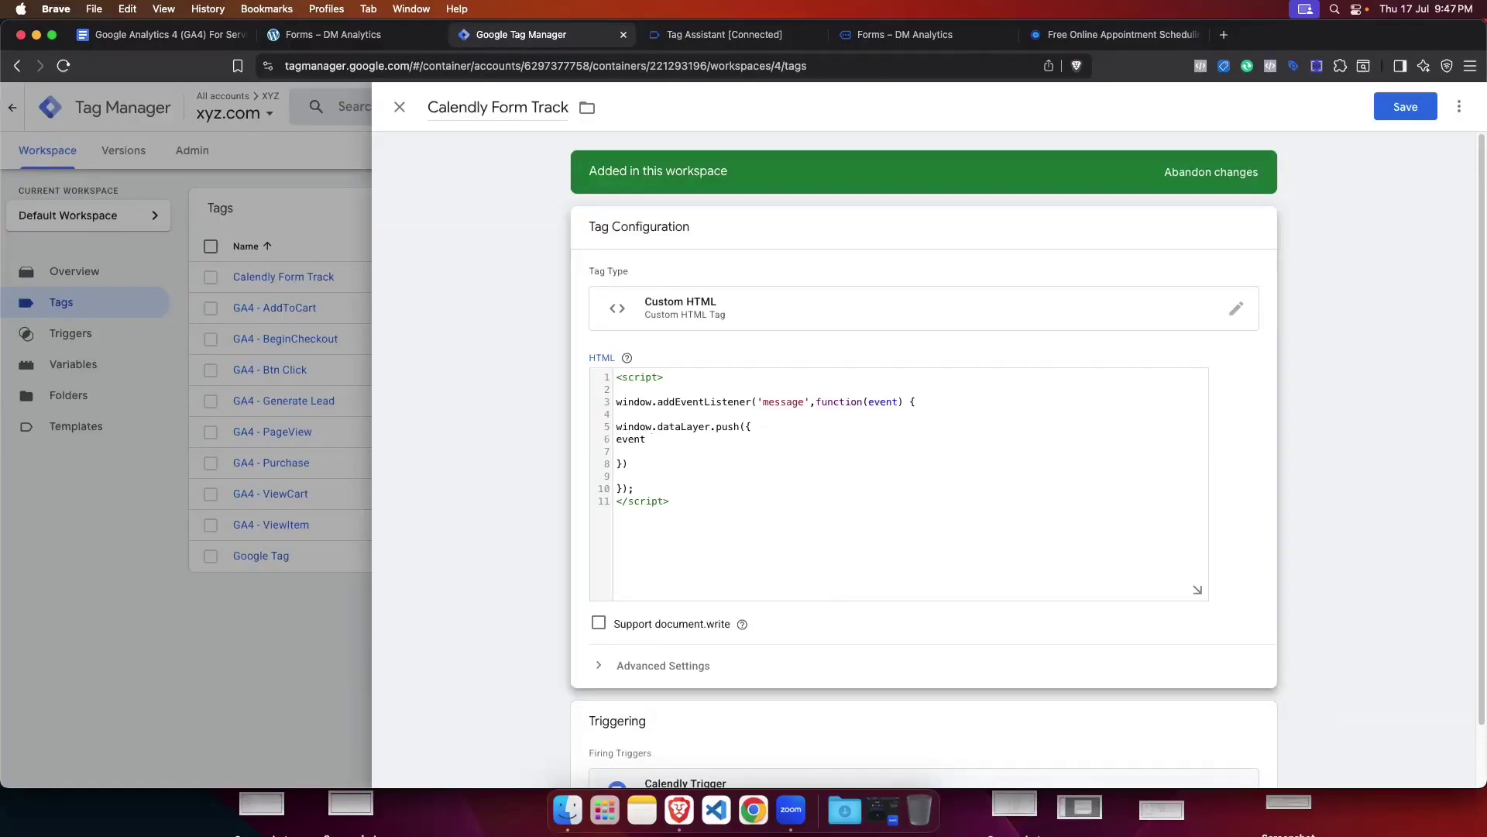
{"action": "type", "text": " :"}
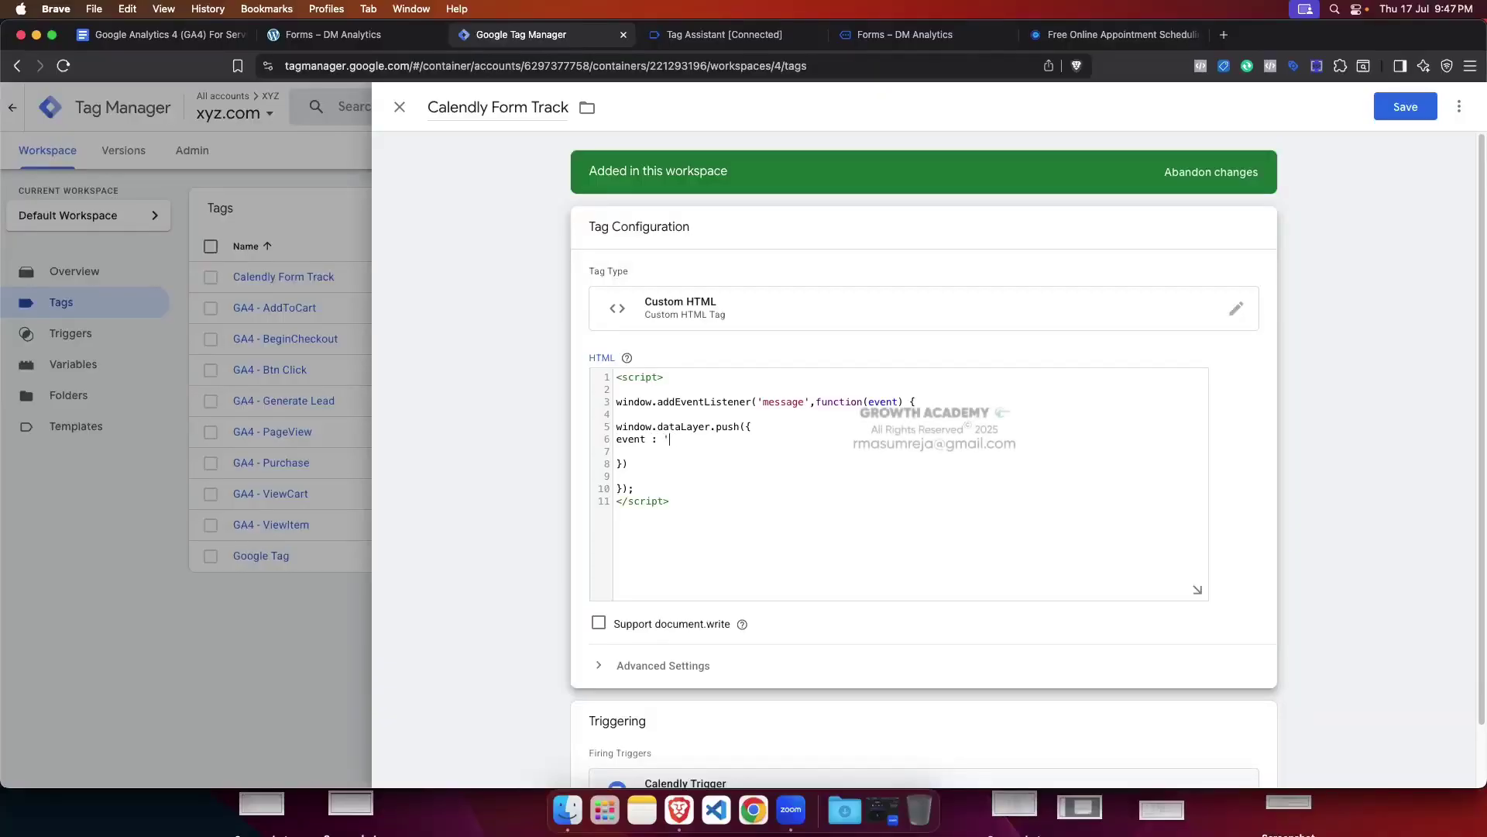
Step: Locate the calendly.event_scheduled value in the Calendly MessageEvent's data in the Console
{"action": "left_click", "coordinate": [701, 37]}
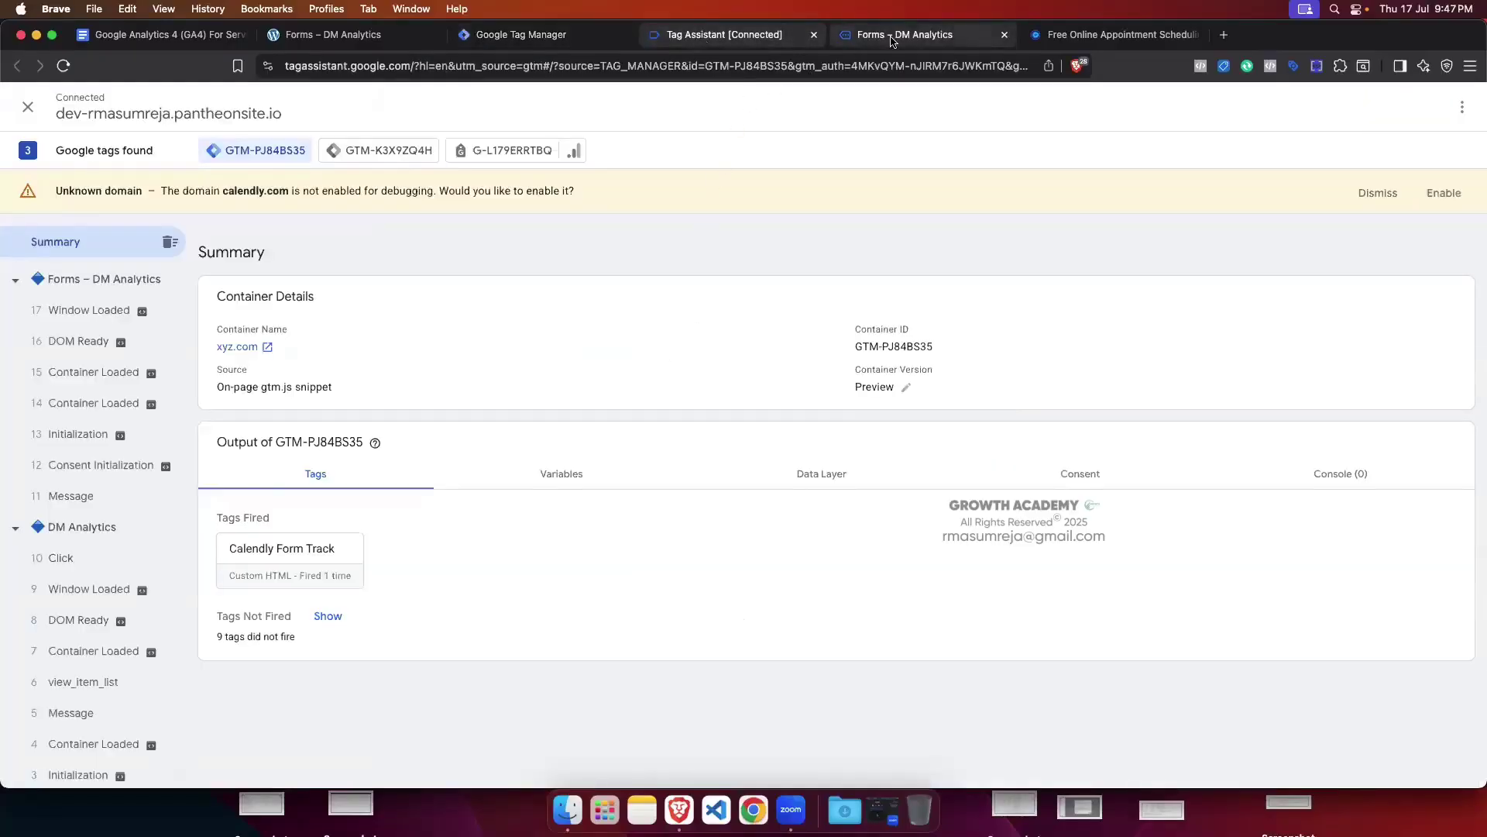
{"action": "left_click", "coordinate": [892, 36]}
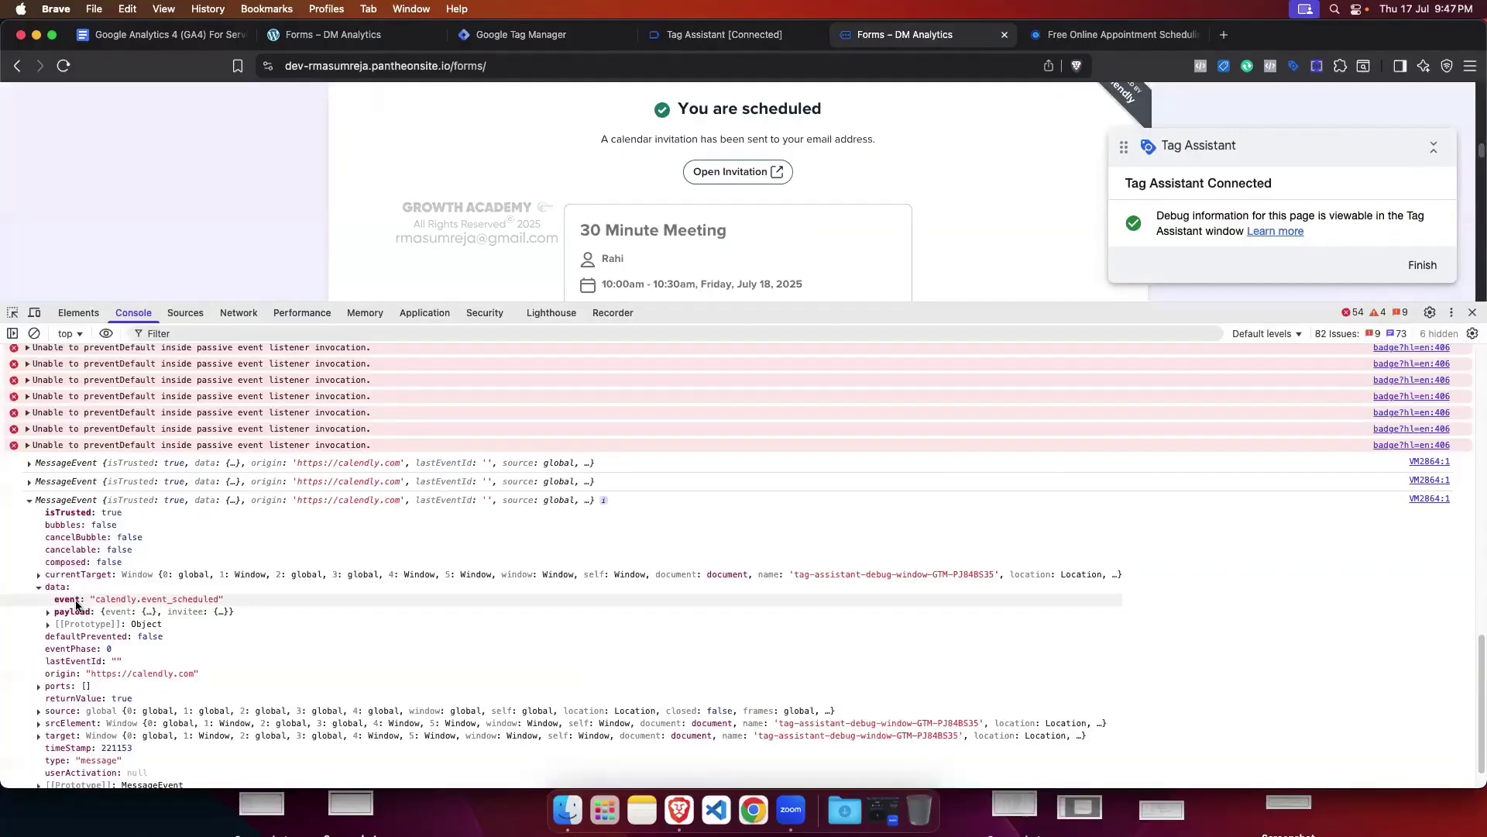
{"action": "left_click", "coordinate": [38, 586]}
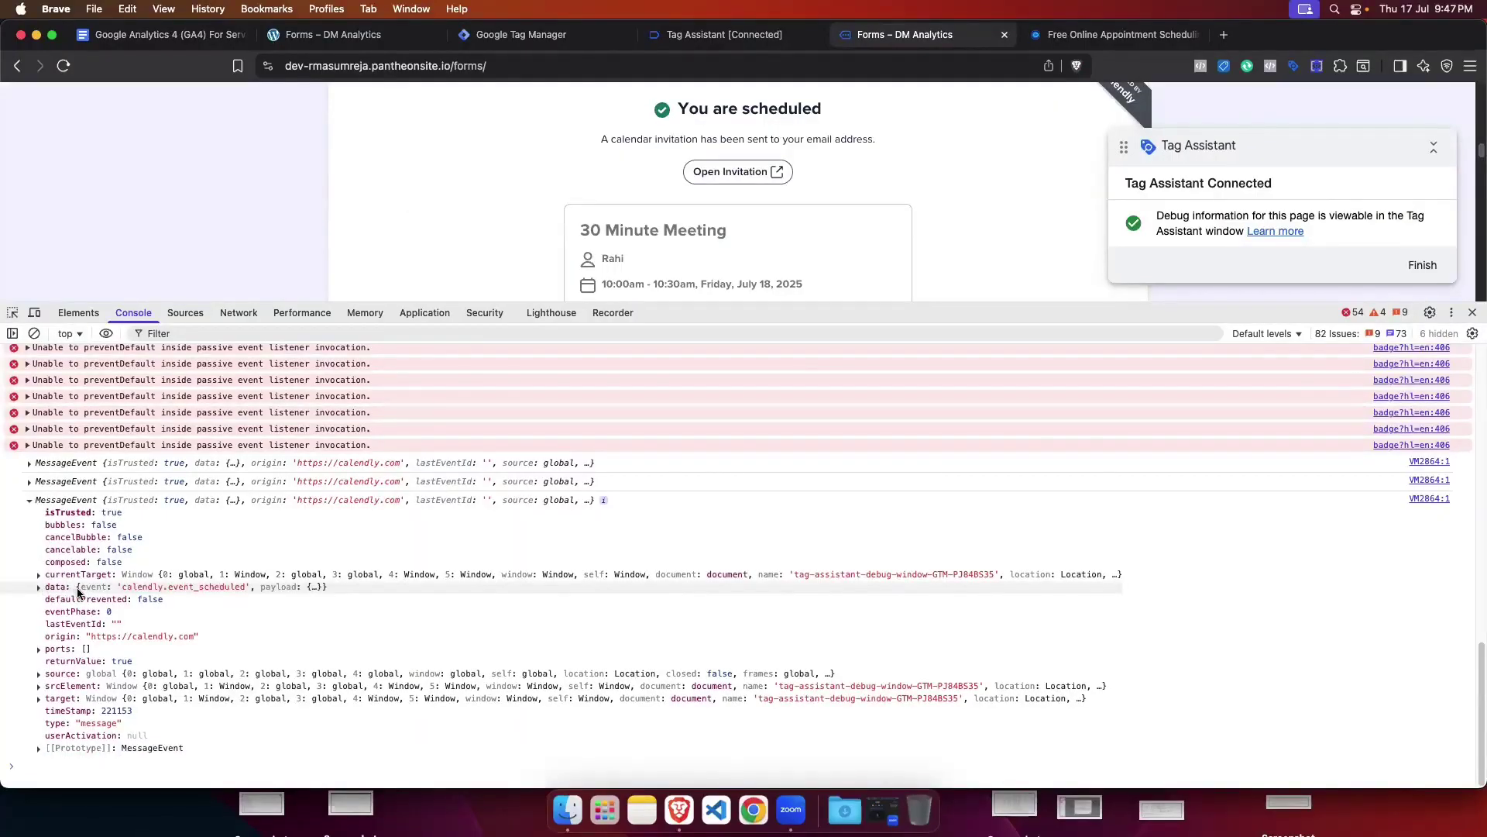
{"action": "left_click_drag", "start_coordinate": [78, 593], "coordinate": [322, 591]}
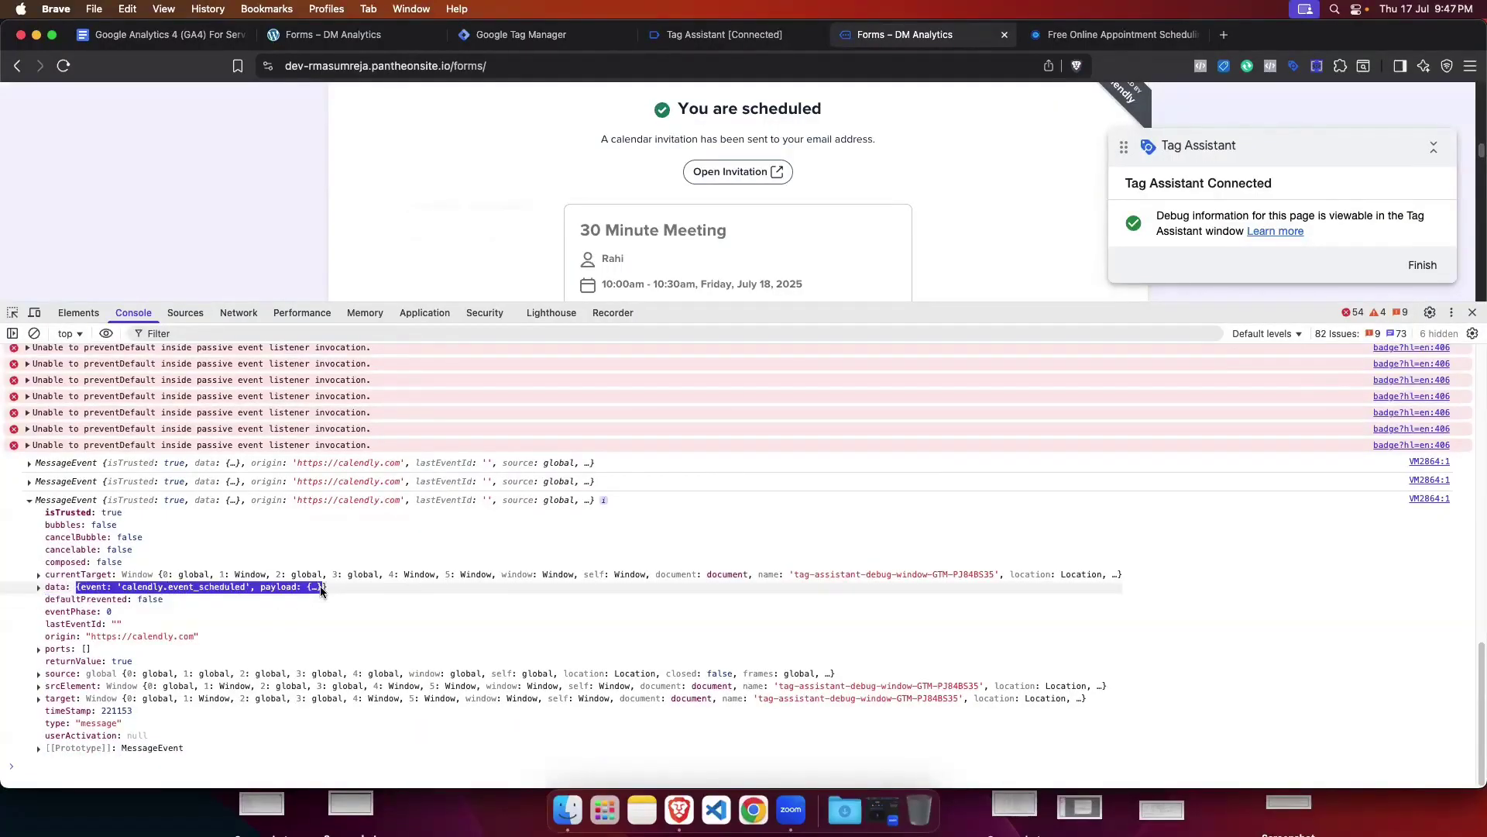
{"action": "left_click", "coordinate": [412, 585]}
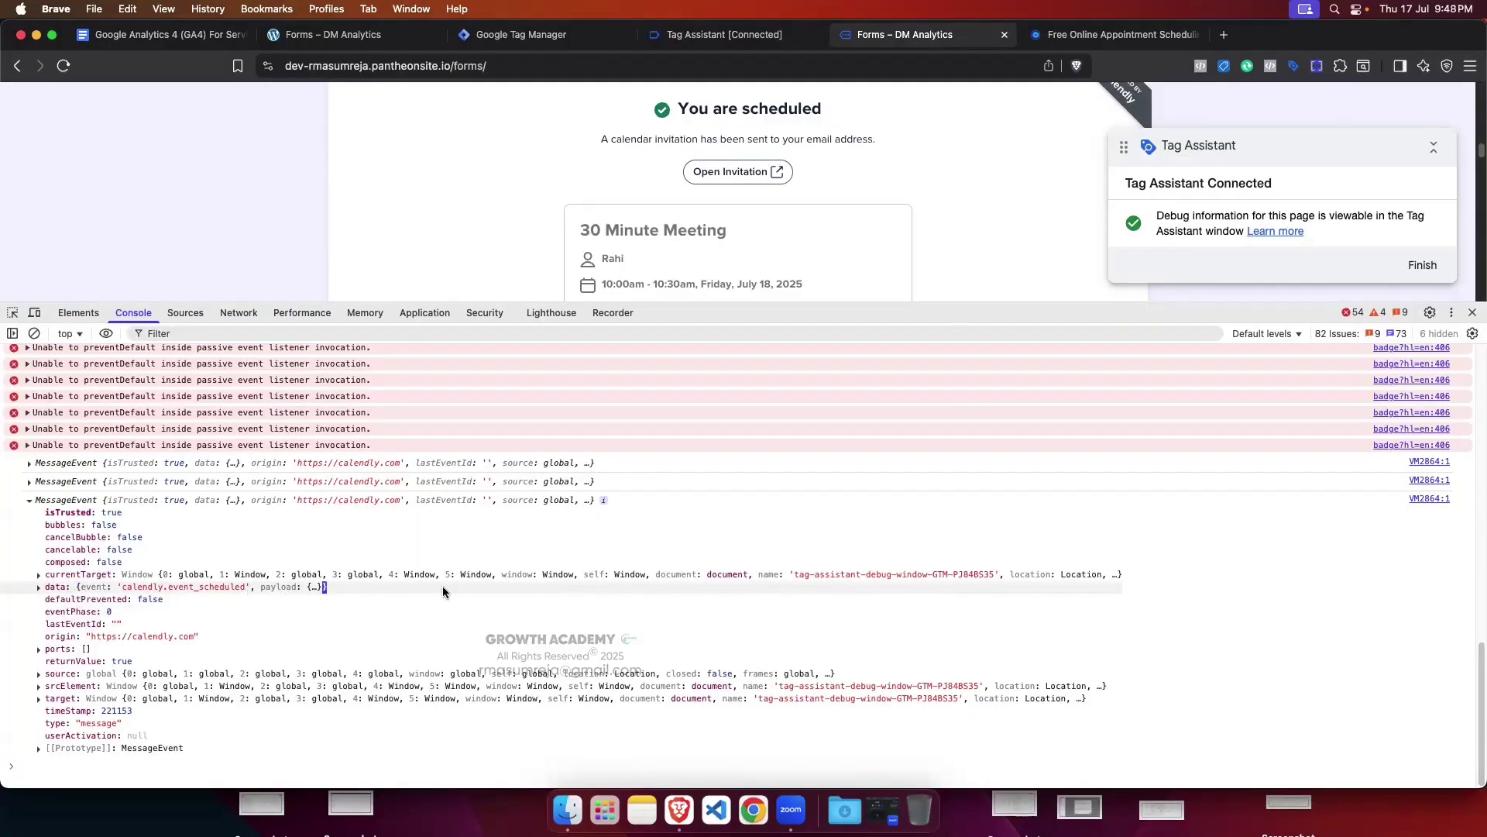
{"action": "left_click", "coordinate": [39, 587]}
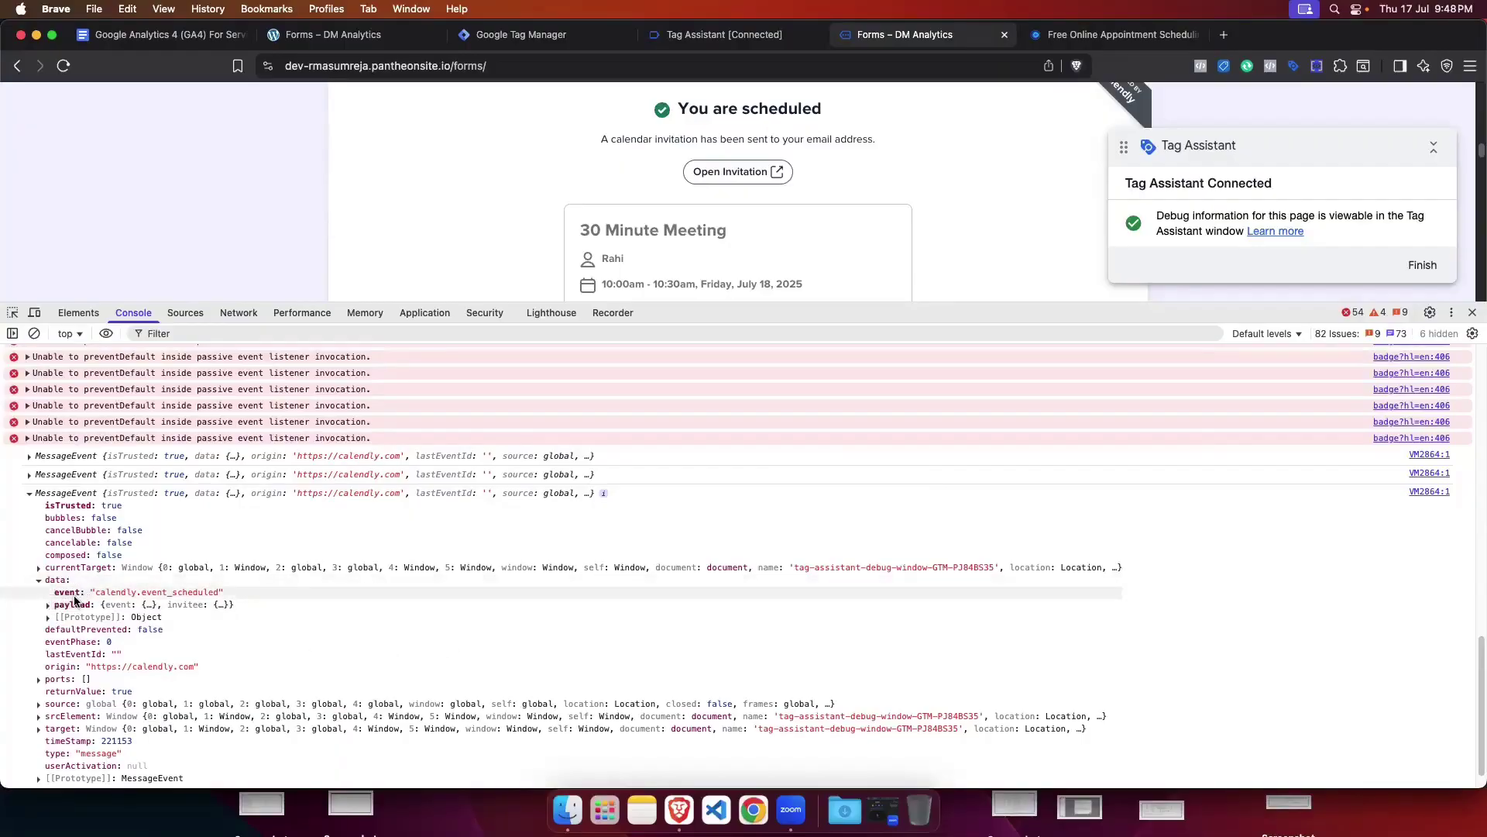
{"action": "left_click_drag", "start_coordinate": [96, 596], "coordinate": [219, 593]}
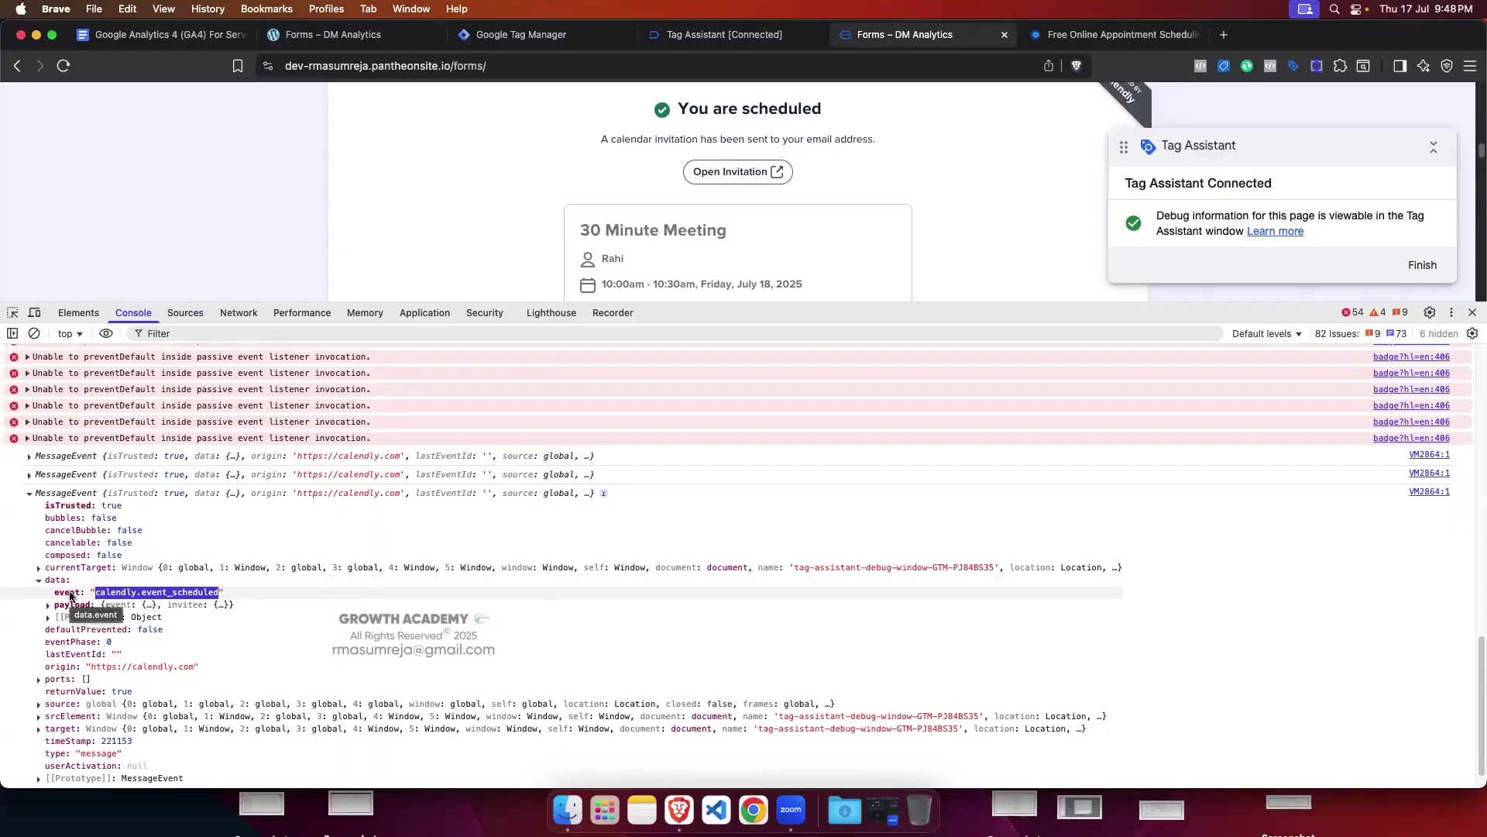
{"action": "left_click", "coordinate": [535, 36]}
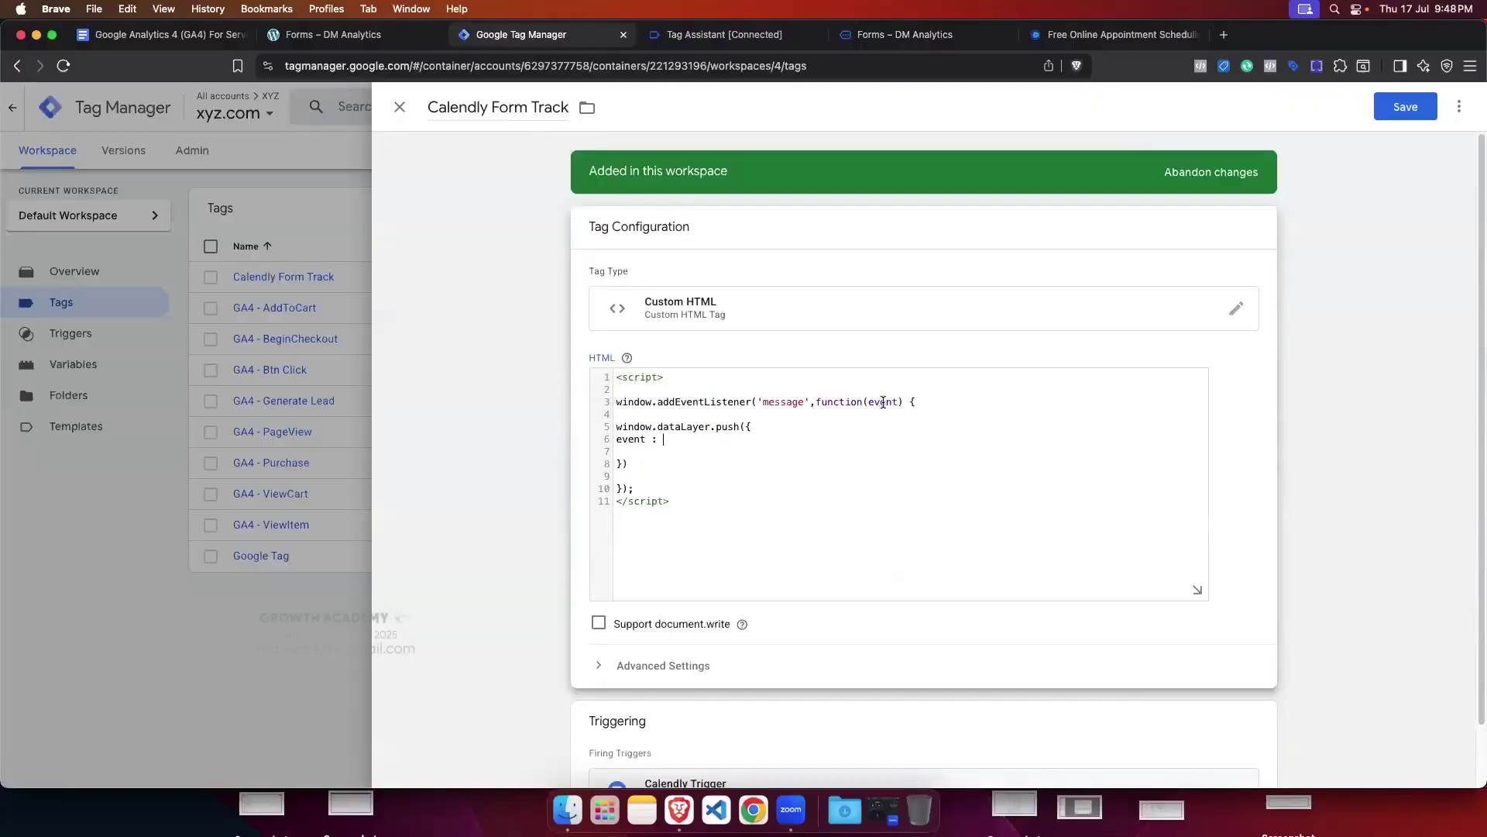
Step: Review Tag Assistant and the console's Calendly messages, selecting the third message's summary
{"action": "left_click", "coordinate": [724, 35]}
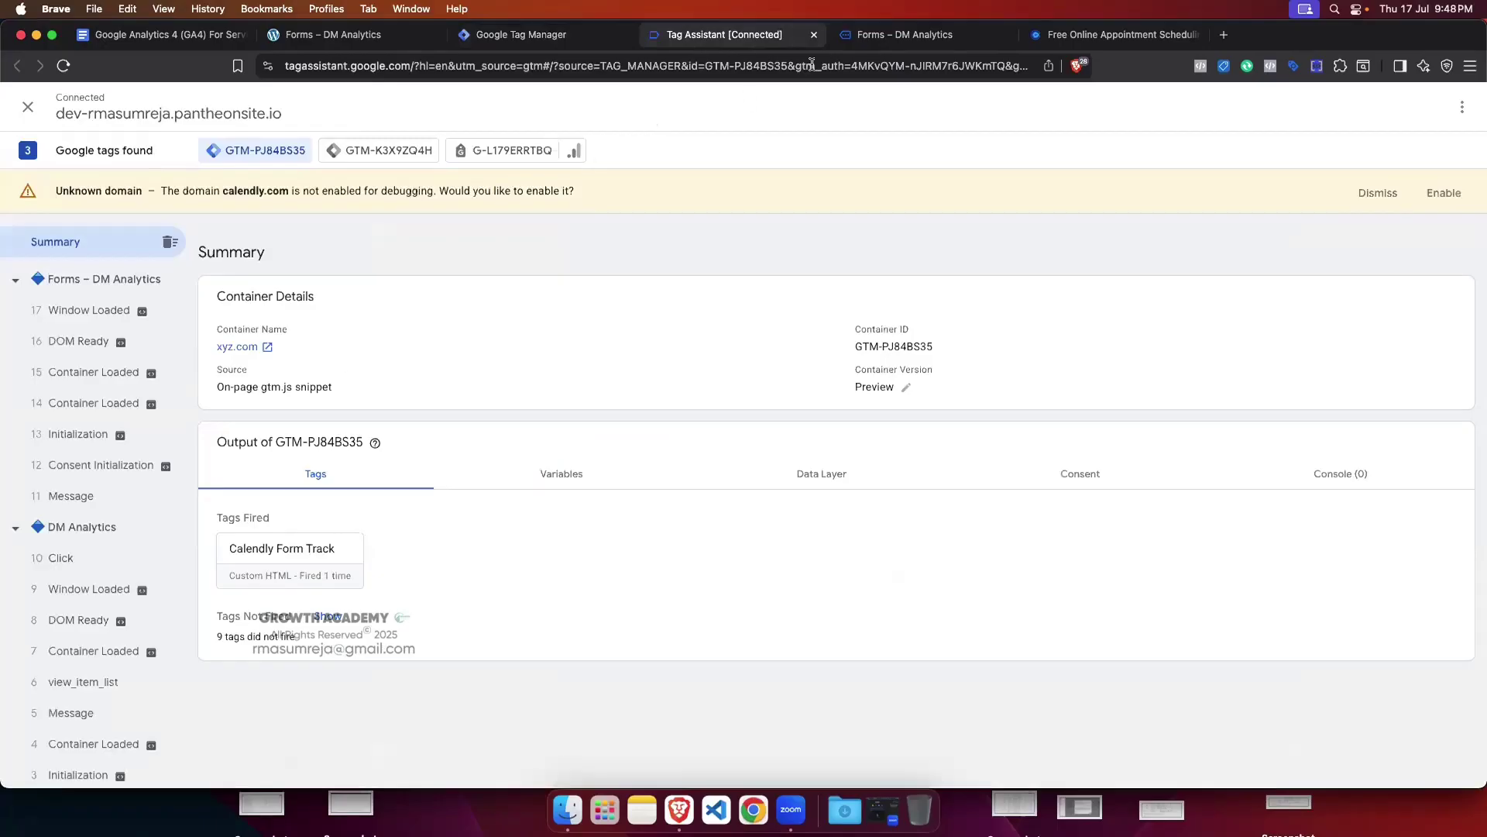
{"action": "left_click", "coordinate": [1115, 34]}
{"action": "left_click", "coordinate": [899, 34]}
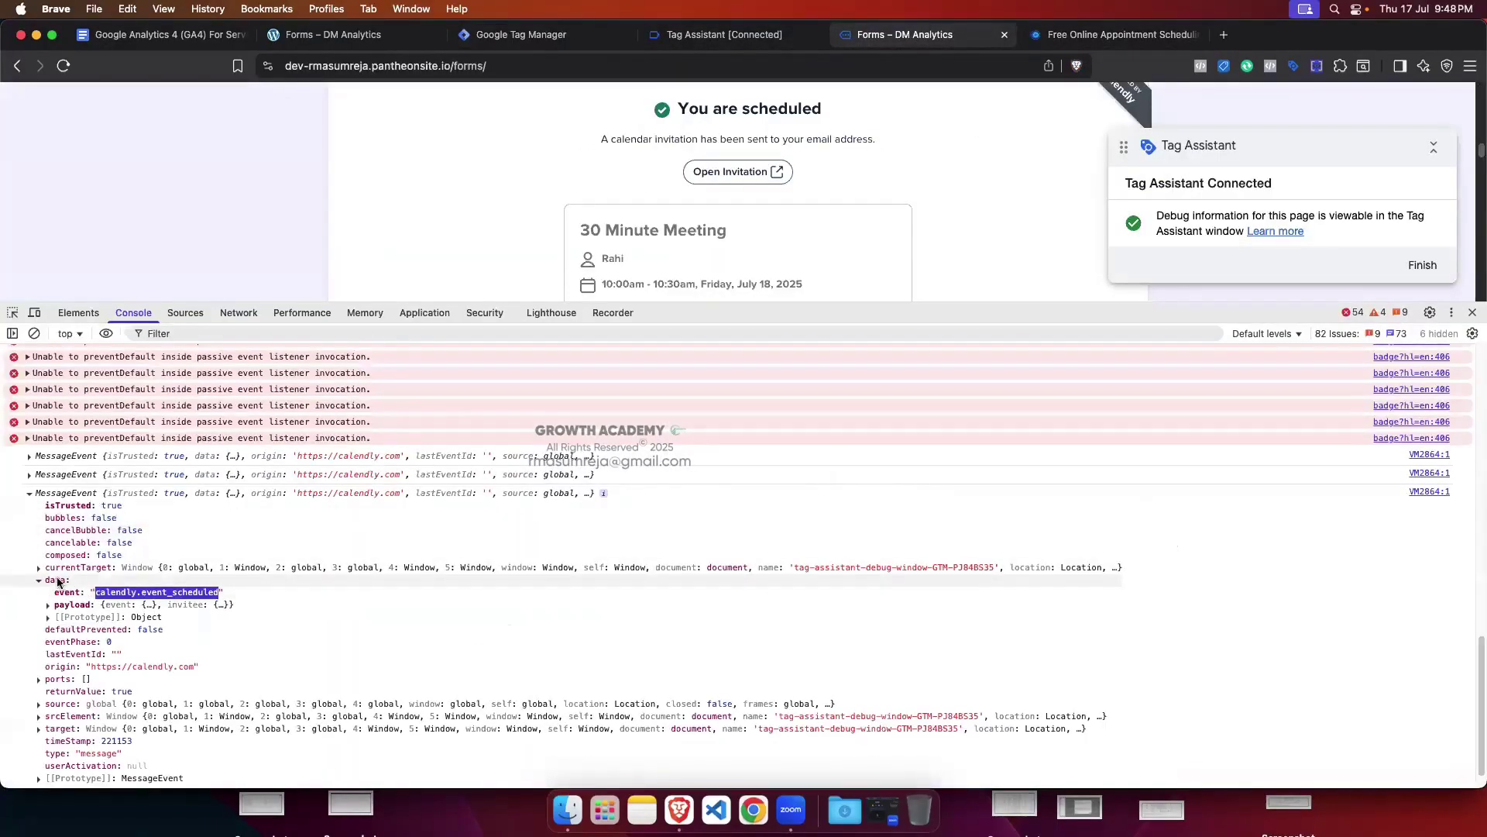
{"action": "left_click", "coordinate": [513, 36]}
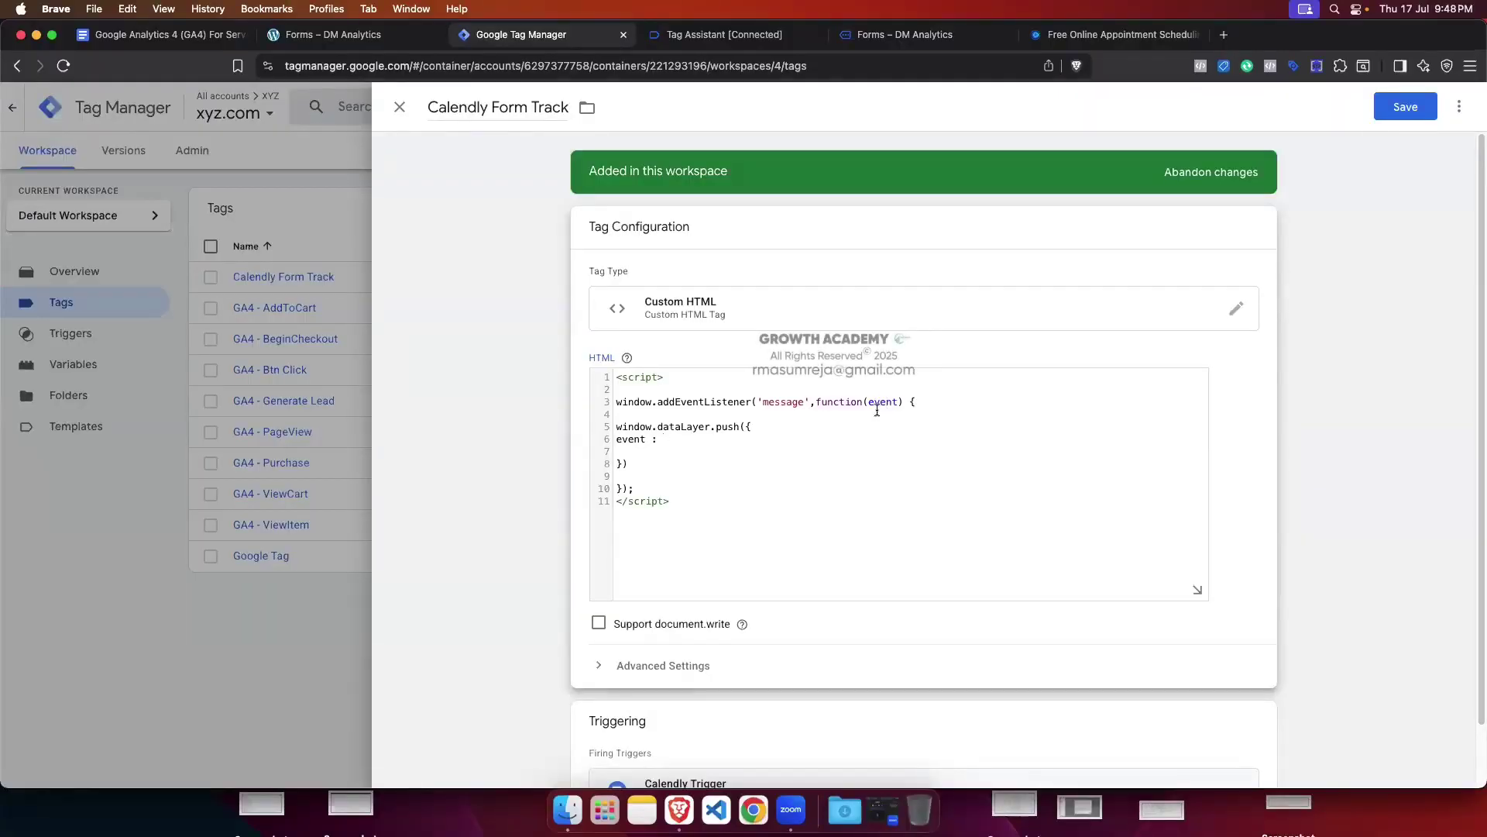
{"action": "left_click", "coordinate": [891, 35]}
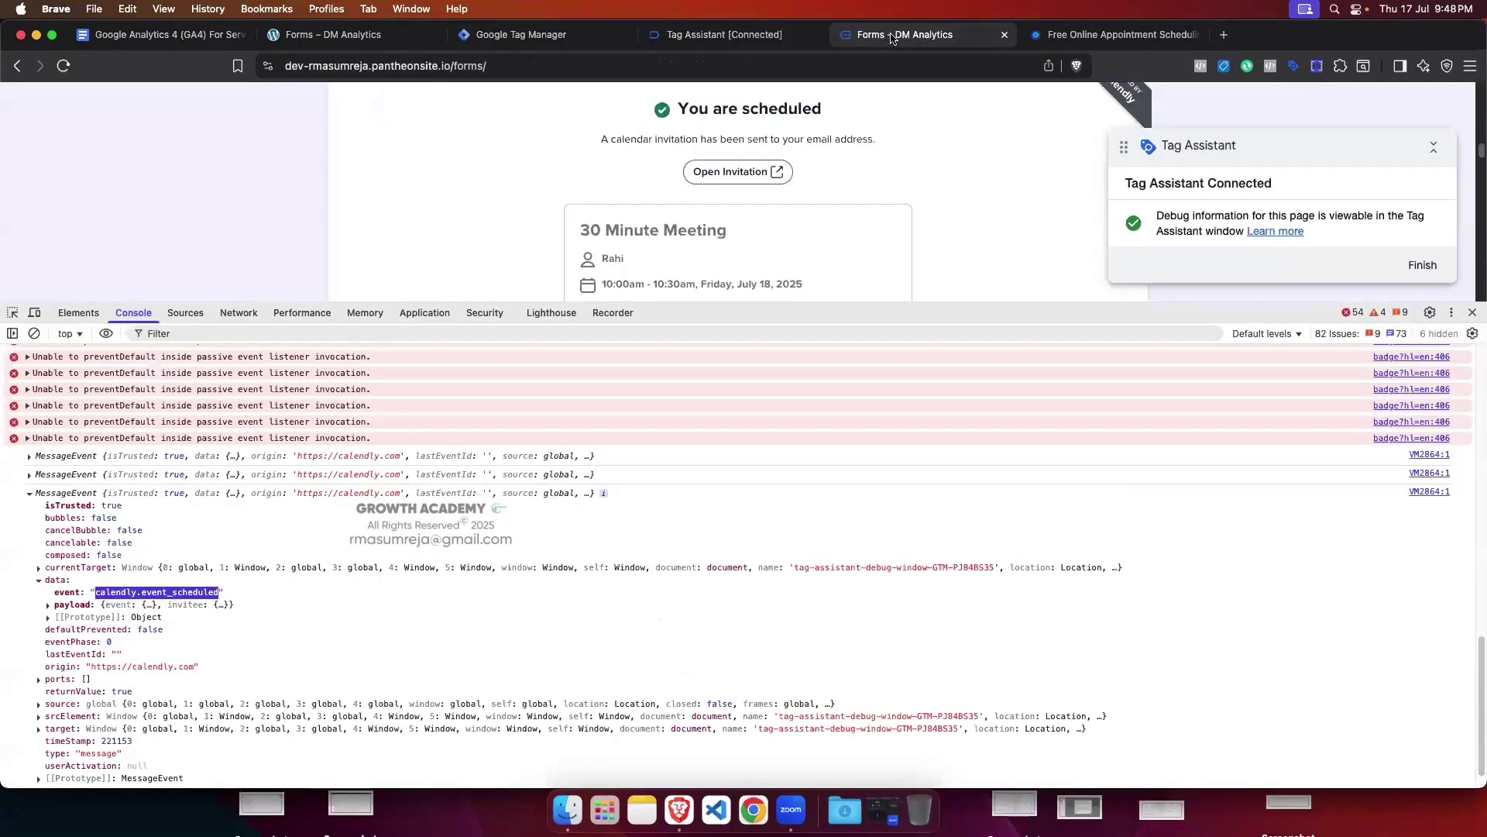
{"action": "left_click", "coordinate": [29, 493]}
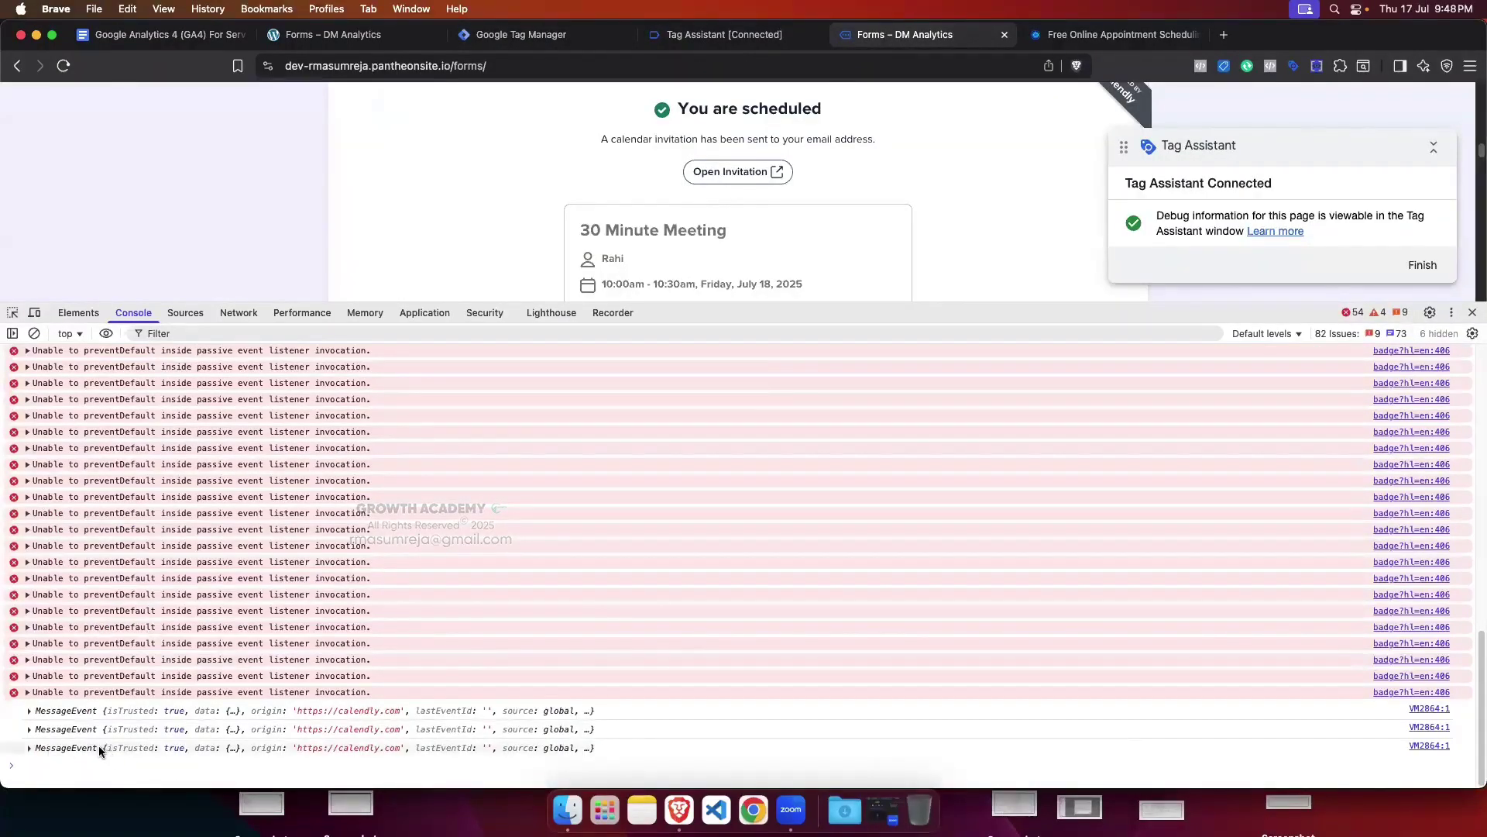
{"action": "mouse_move", "coordinate": [101, 747]}
{"action": "left_mouse_down"}
{"action": "mouse_move", "coordinate": [244, 750]}
{"action": "mouse_move", "coordinate": [612, 802]}
{"action": "mouse_move", "coordinate": [524, 756]}
{"action": "mouse_move", "coordinate": [620, 743]}
{"action": "mouse_move", "coordinate": [96, 748]}
{"action": "left_mouse_up"}
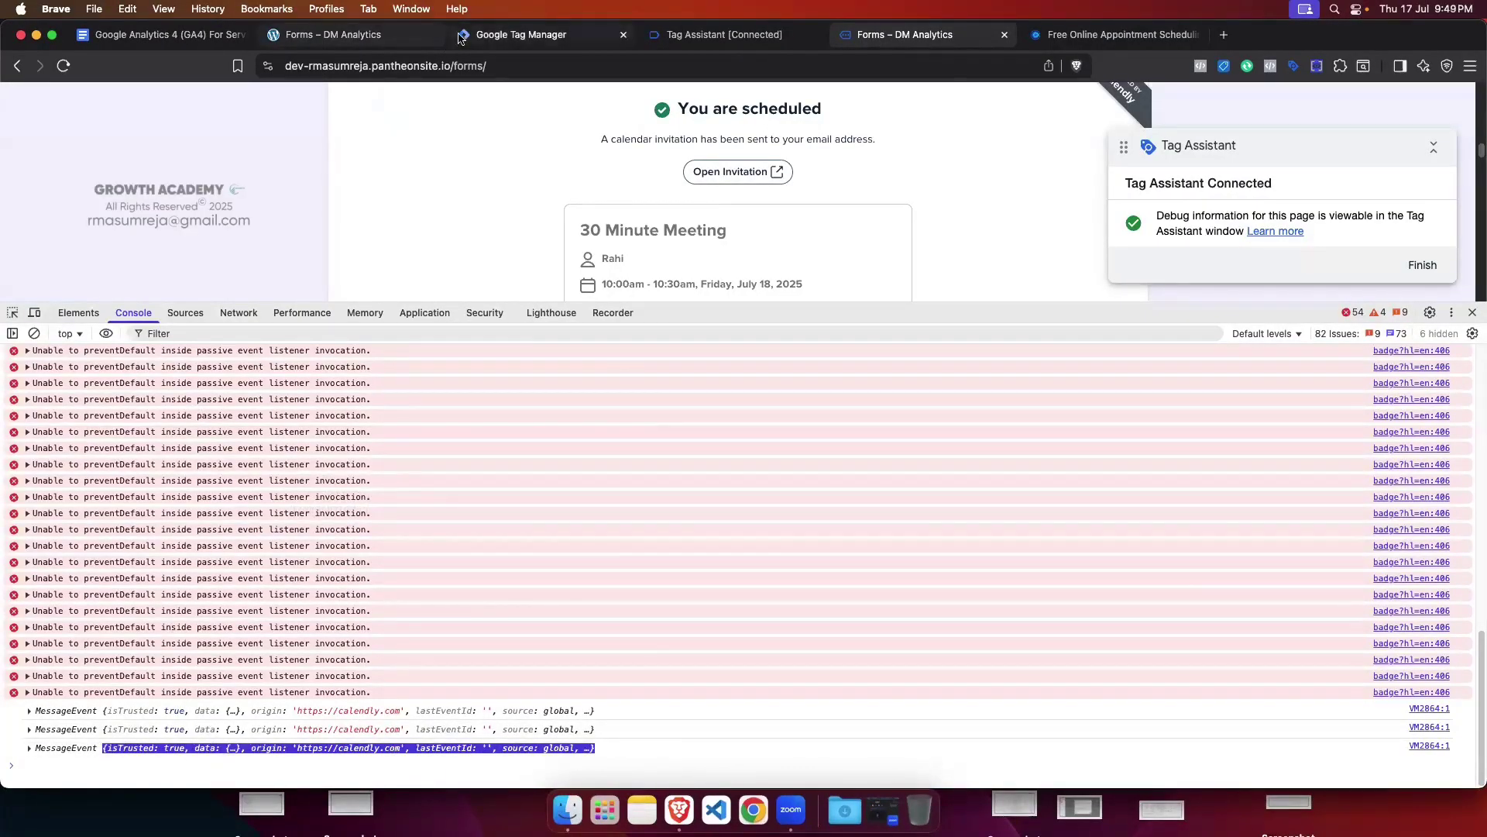
{"action": "left_click", "coordinate": [522, 37]}
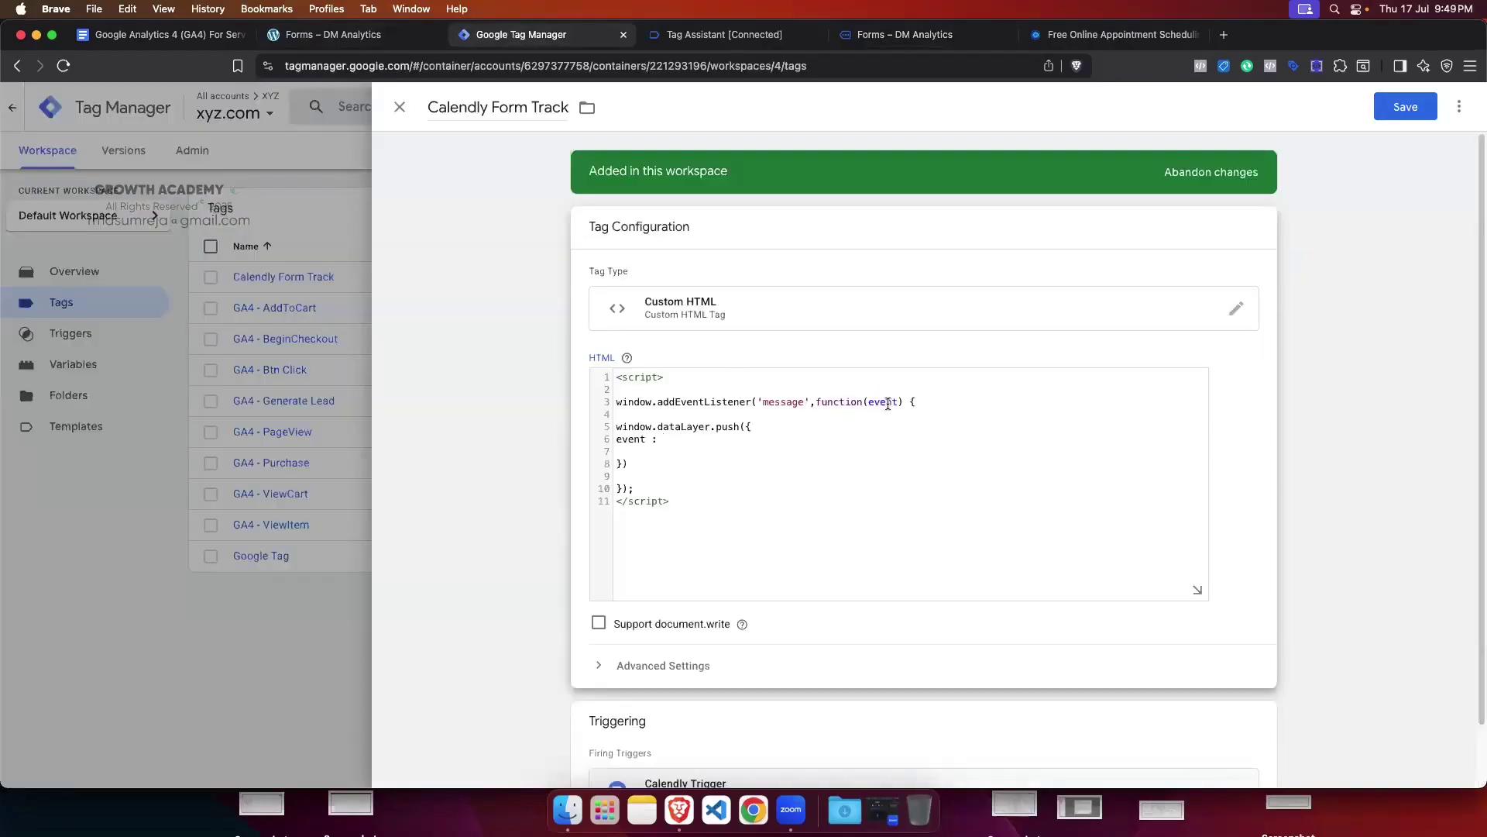
Step: Expand the third Calendly message's data and select its calendly.event_scheduled value
{"action": "left_click", "coordinate": [957, 36]}
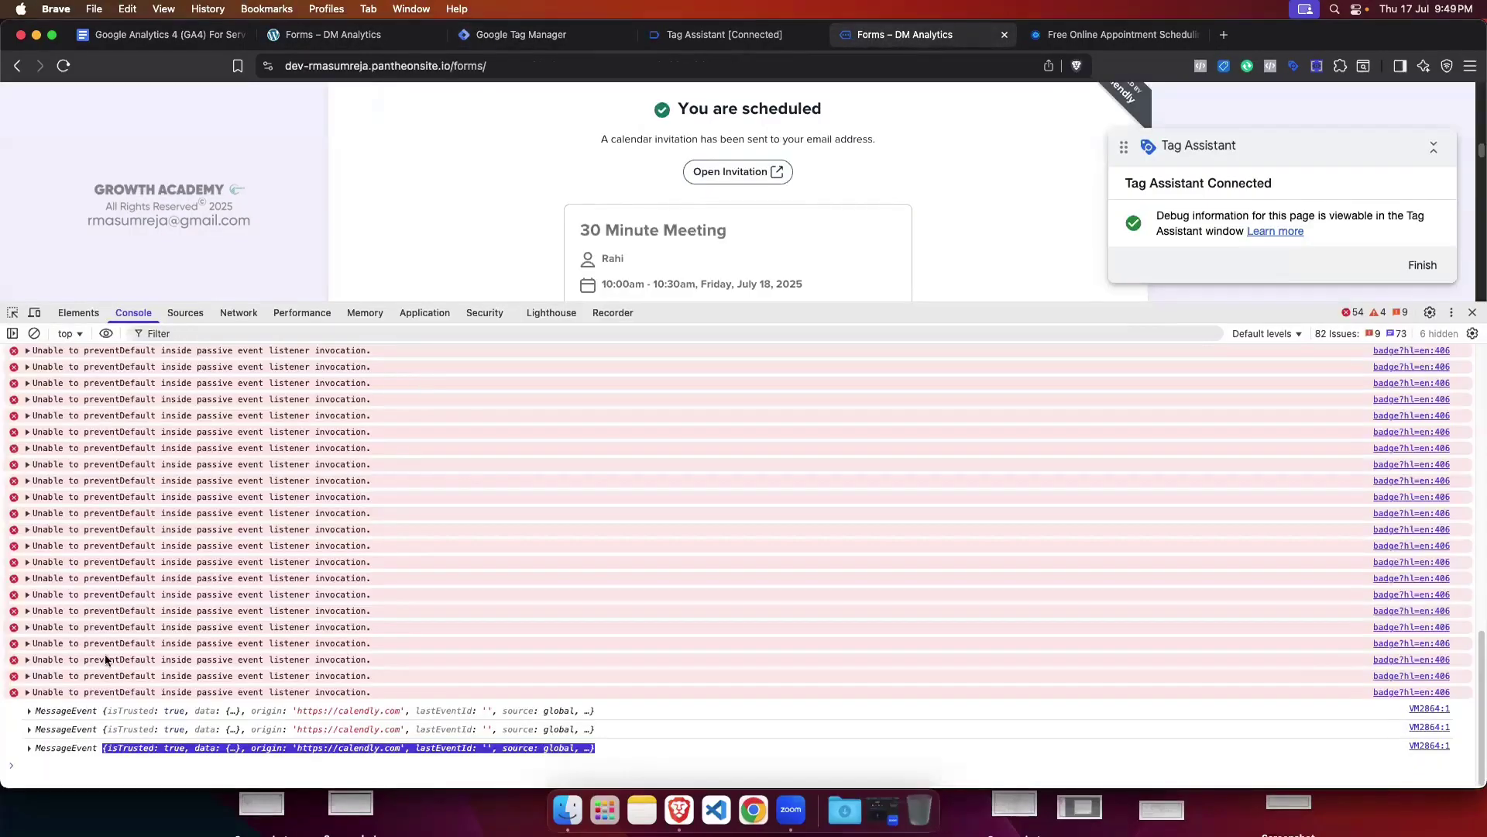
{"action": "left_click", "coordinate": [28, 749]}
{"action": "left_click", "coordinate": [29, 750]}
{"action": "left_click", "coordinate": [183, 594]}
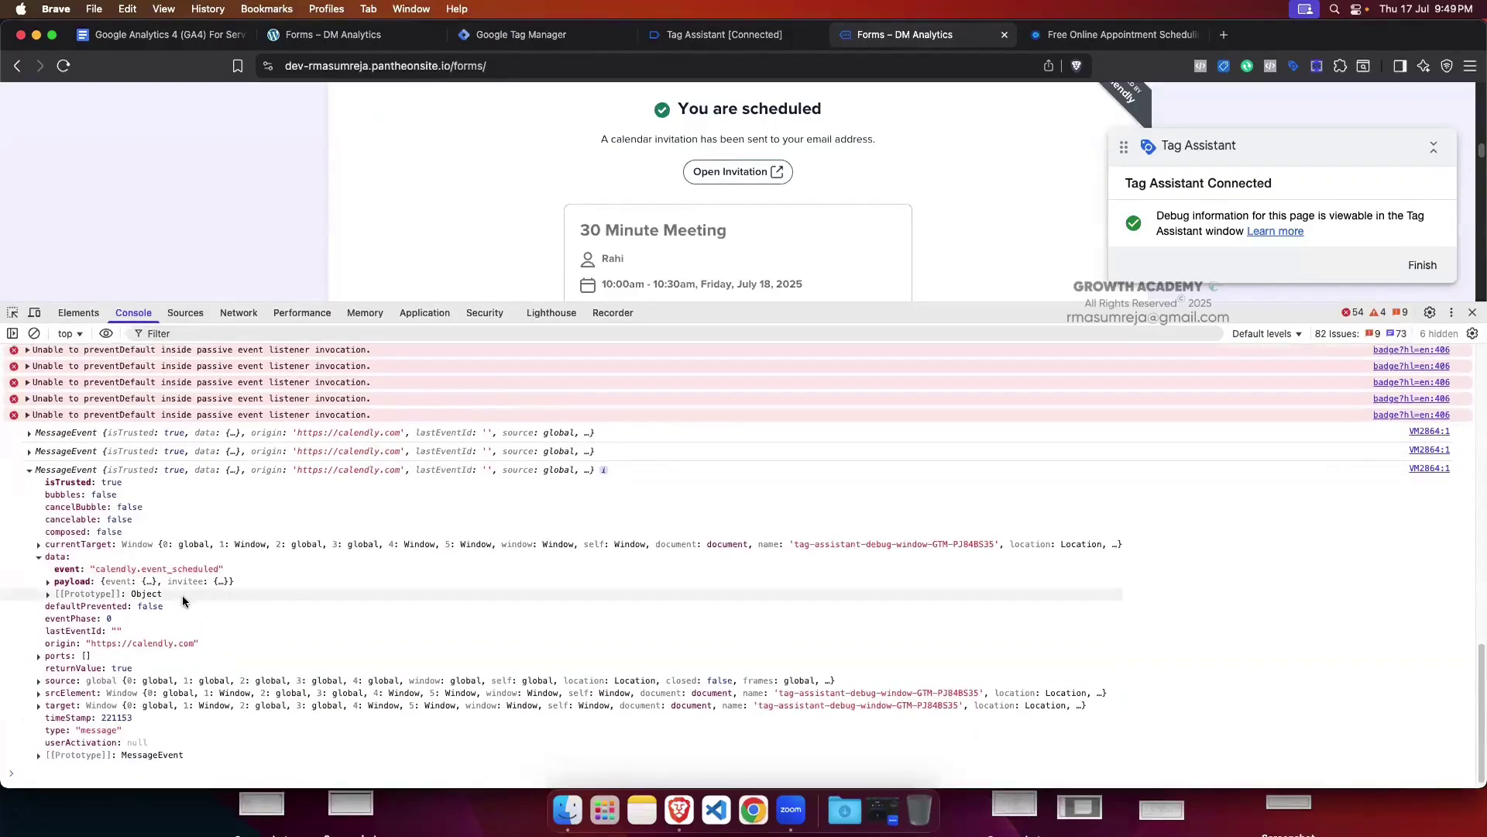
{"action": "left_click", "coordinate": [43, 558]}
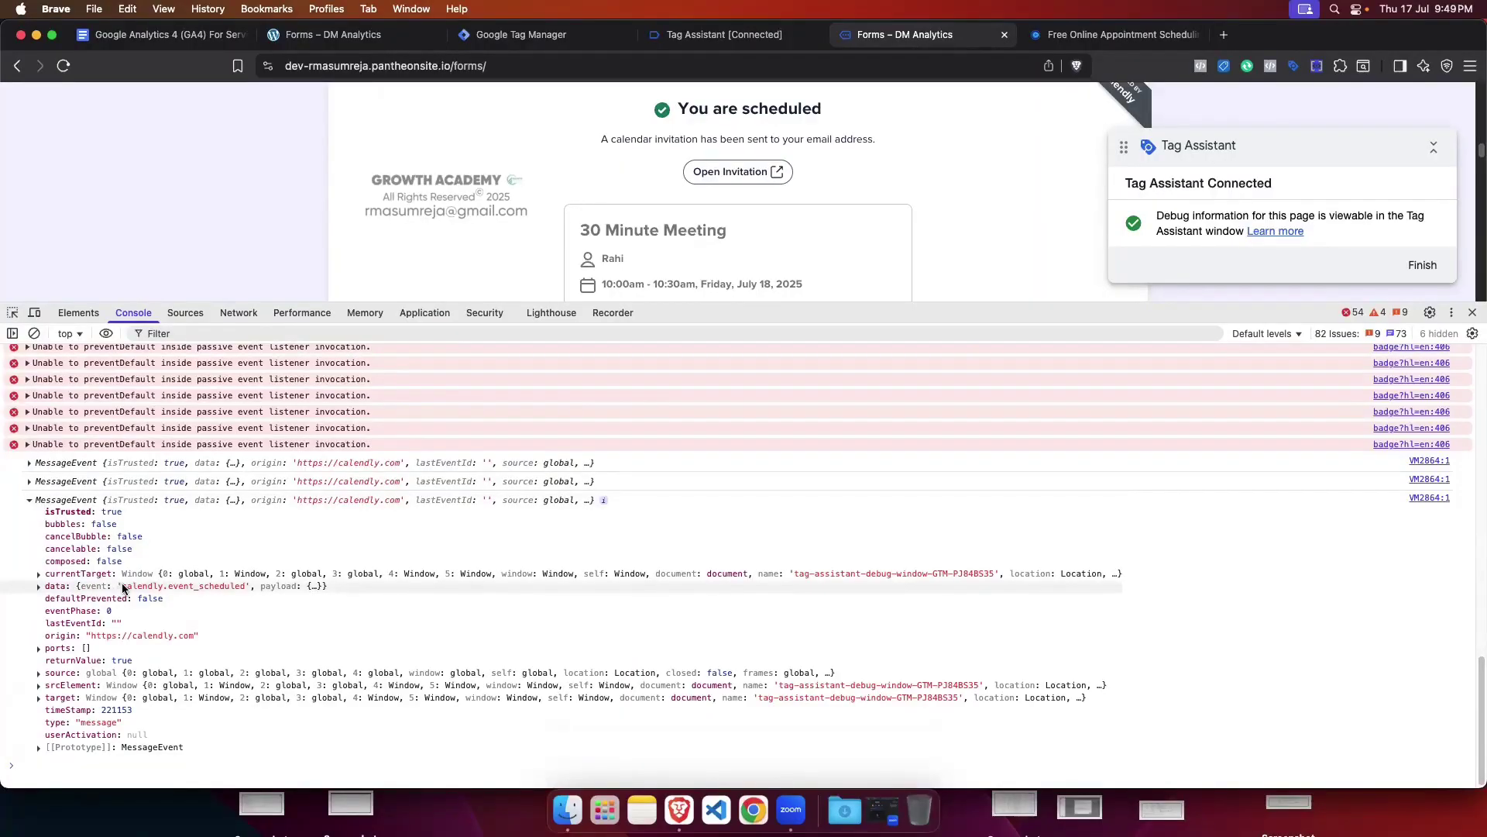
{"action": "left_click_drag", "start_coordinate": [121, 589], "coordinate": [249, 590]}
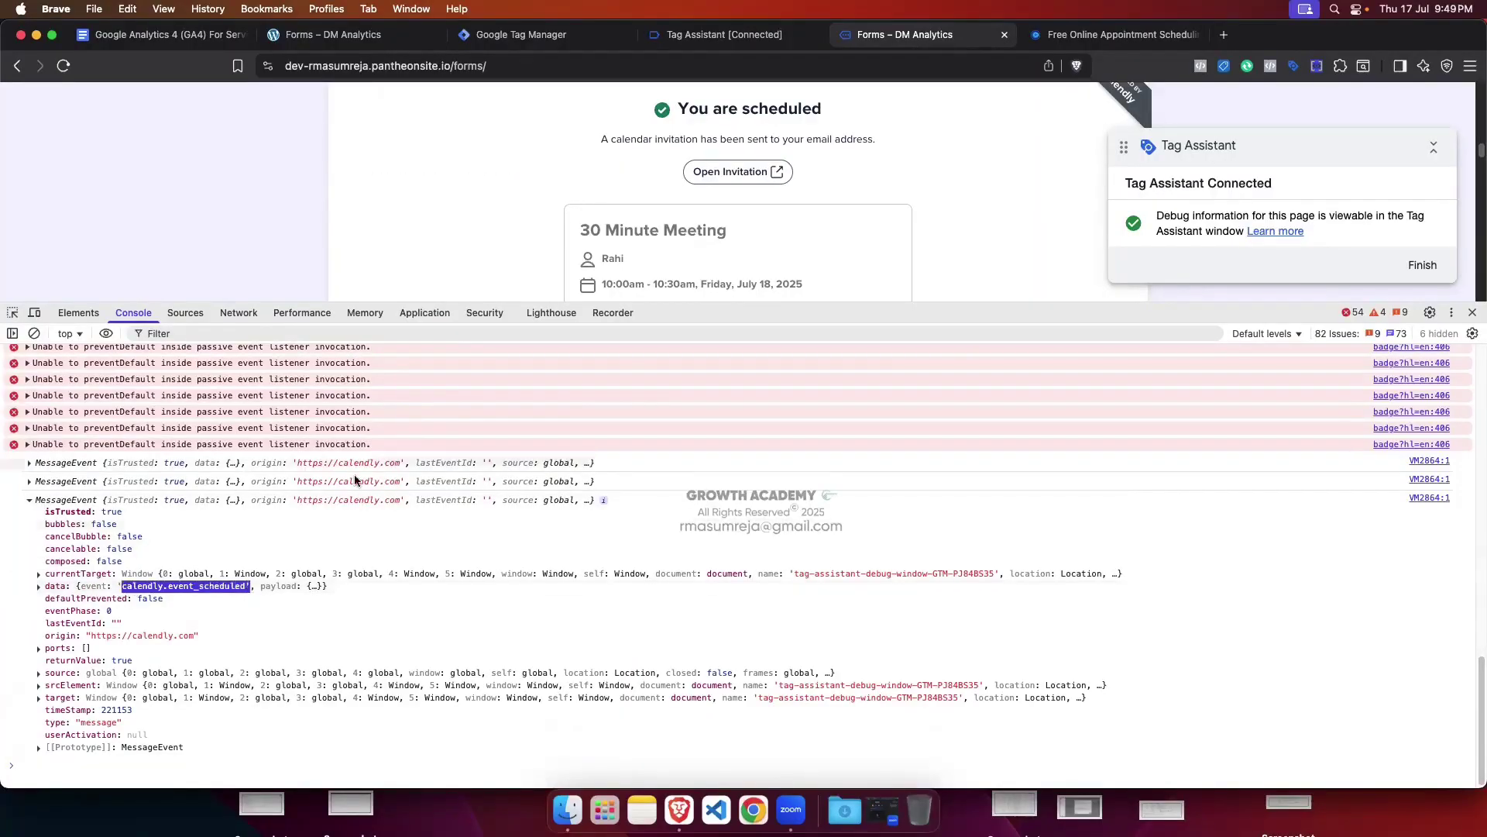
{"action": "left_click", "coordinate": [521, 34]}
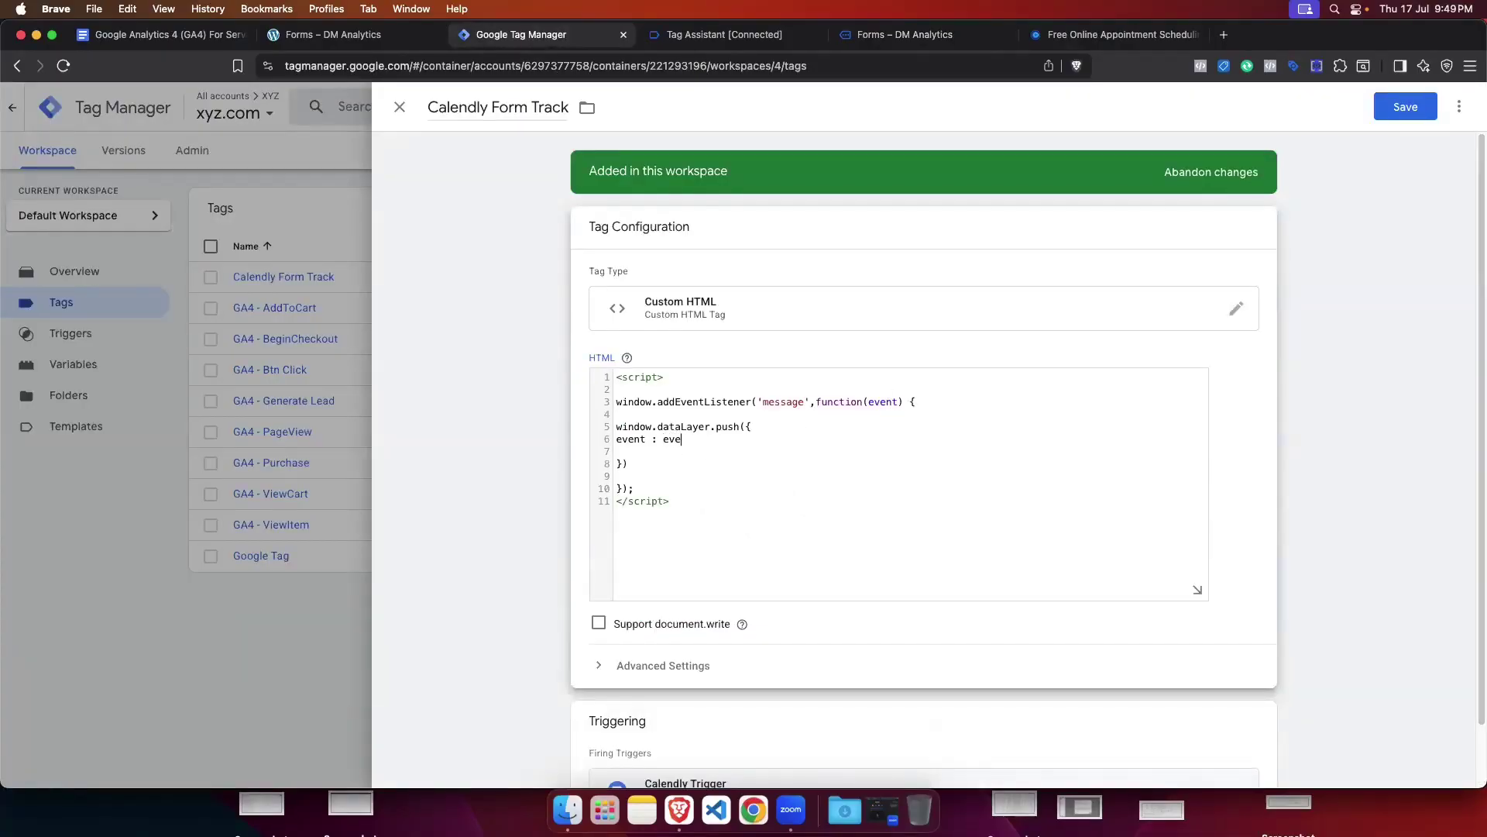
Step: Continue typing the event value on line 6, checking the console's data structure along the way
{"action": "type", "text": "."}
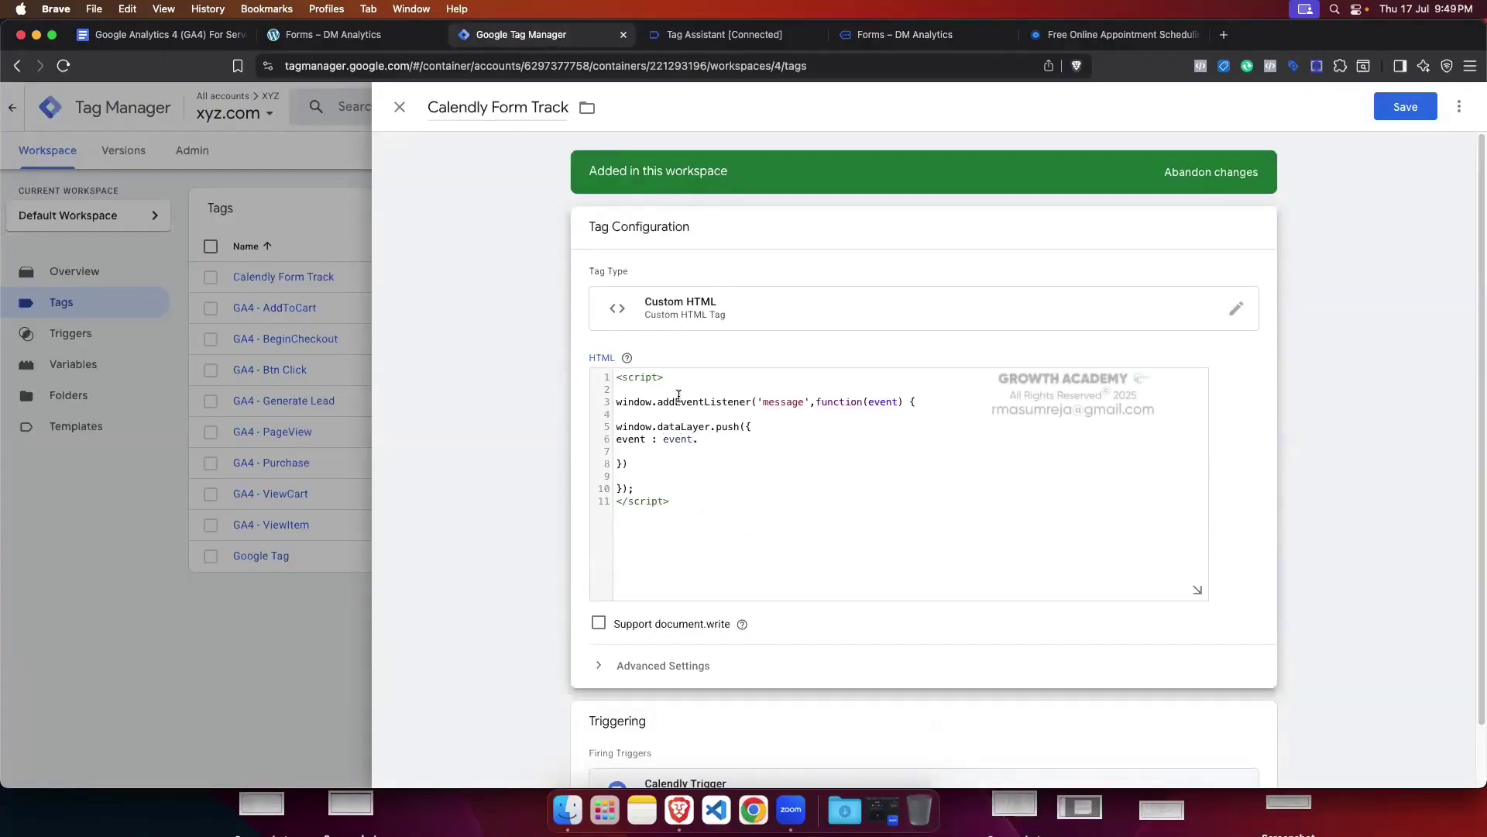
{"action": "left_click", "coordinate": [923, 34]}
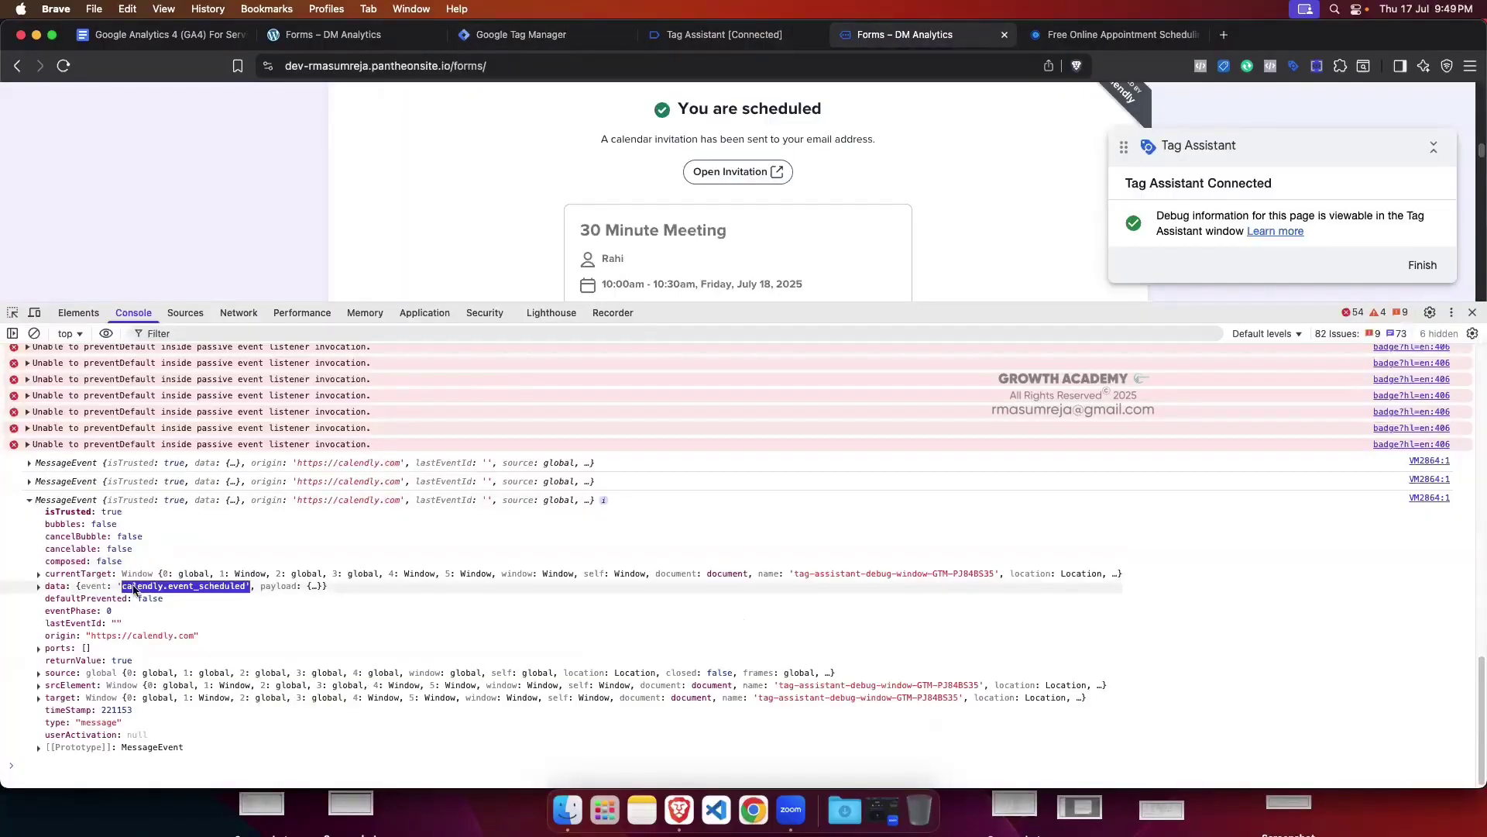
{"action": "left_click", "coordinate": [521, 34]}
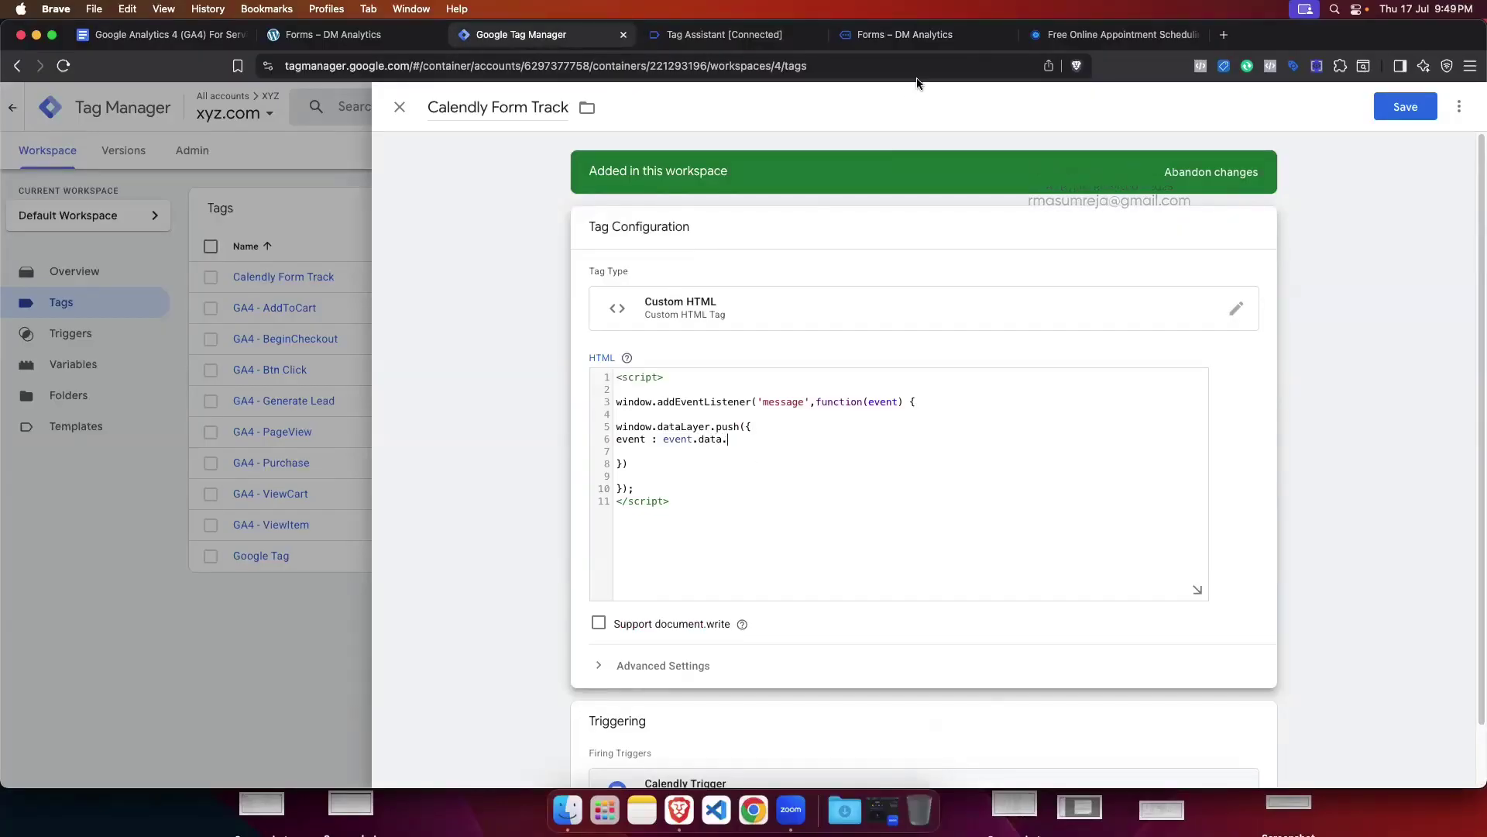
{"action": "left_click", "coordinate": [902, 34]}
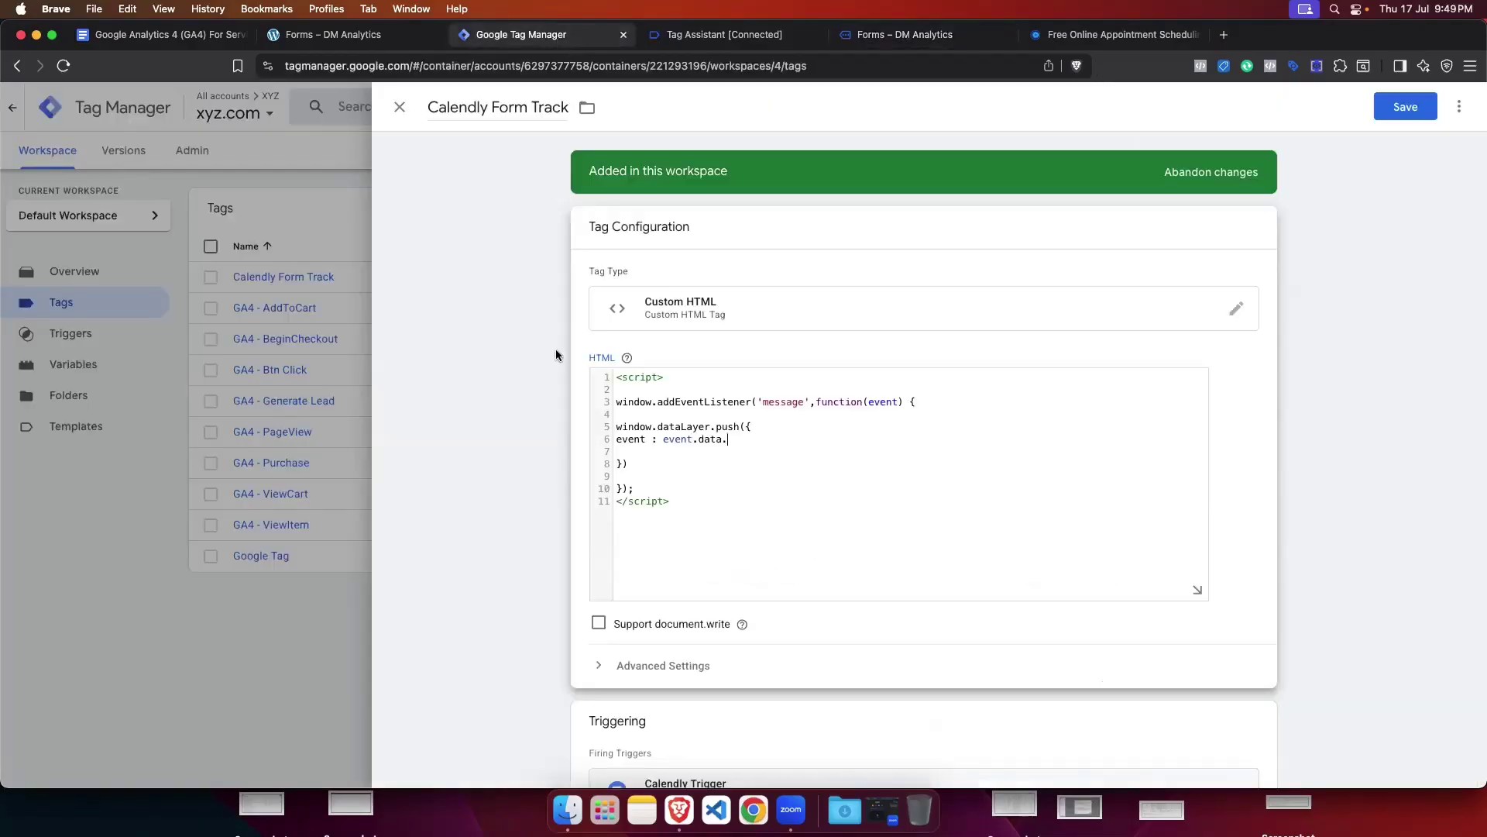
{"action": "left_click", "coordinate": [521, 34]}
{"action": "type", "text": "event"}
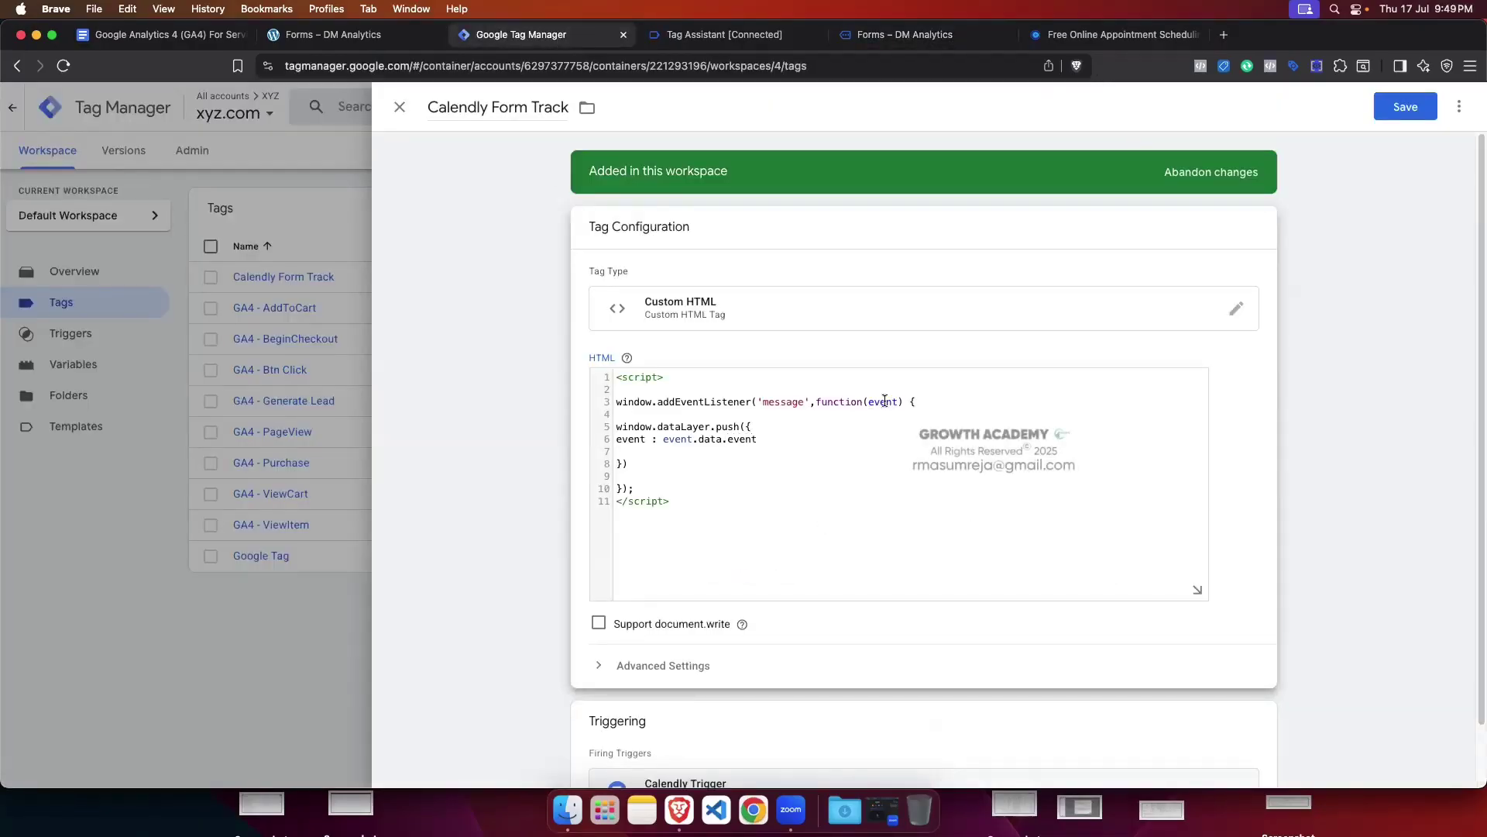
Step: Undo the accidental removal of the listener's event parameter and recheck the console
{"action": "double_click", "coordinate": [884, 401]}
{"action": "key", "text": "BackSpace"}
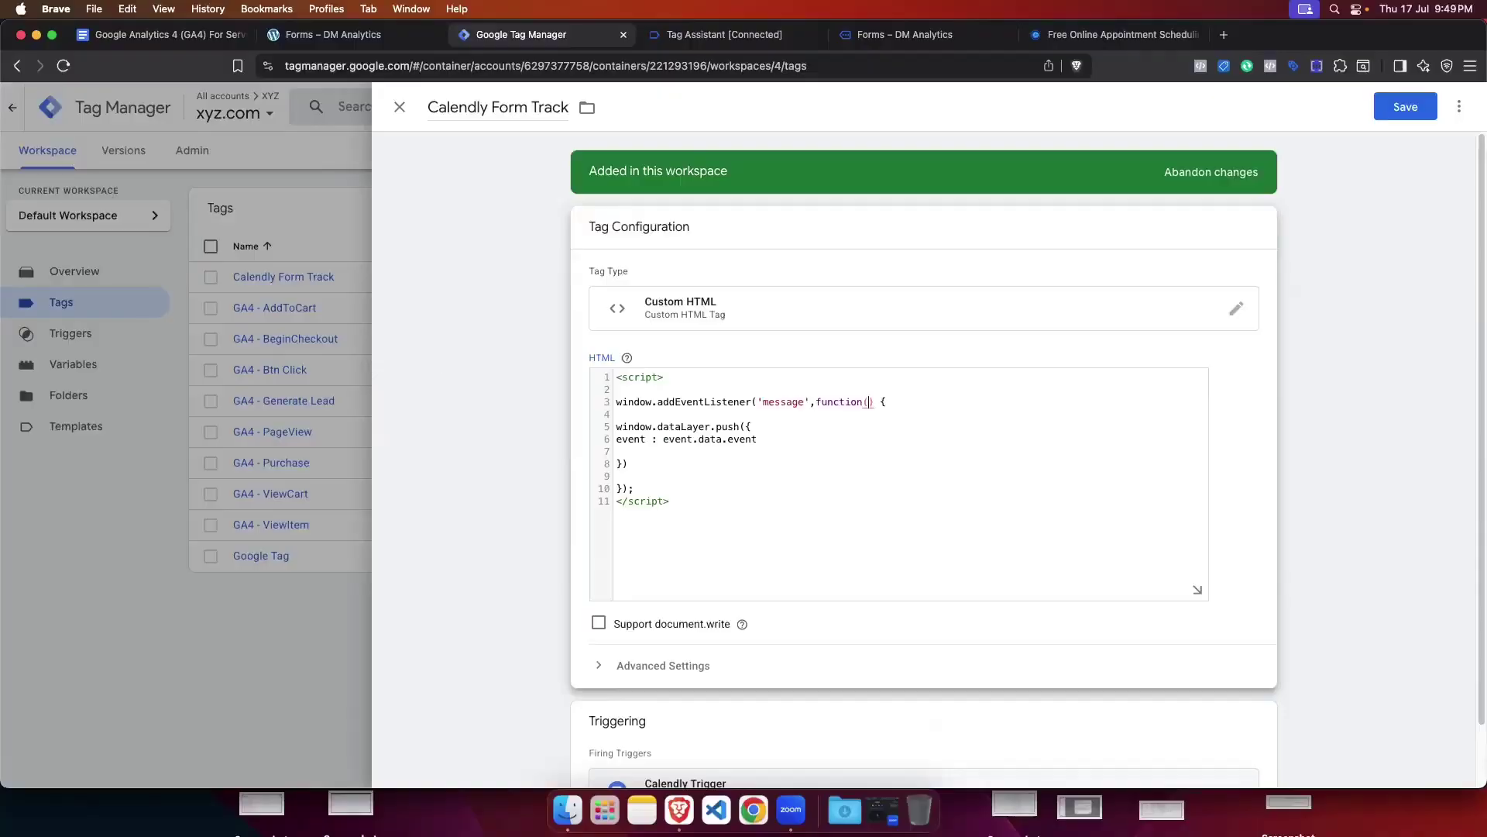
{"action": "key", "text": "super+z"}
{"action": "left_click", "coordinate": [900, 439]}
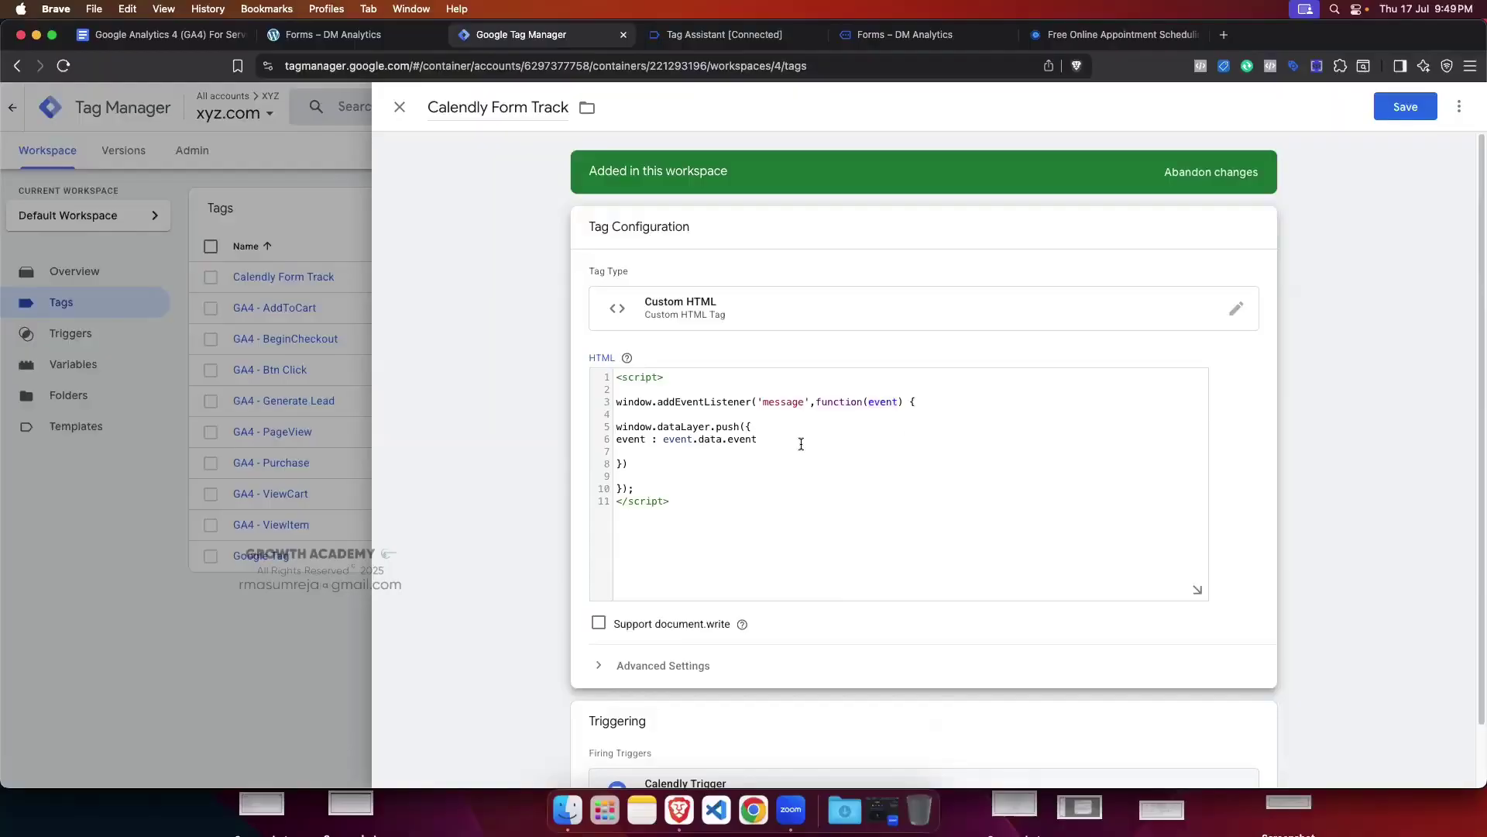
{"action": "left_click", "coordinate": [898, 37]}
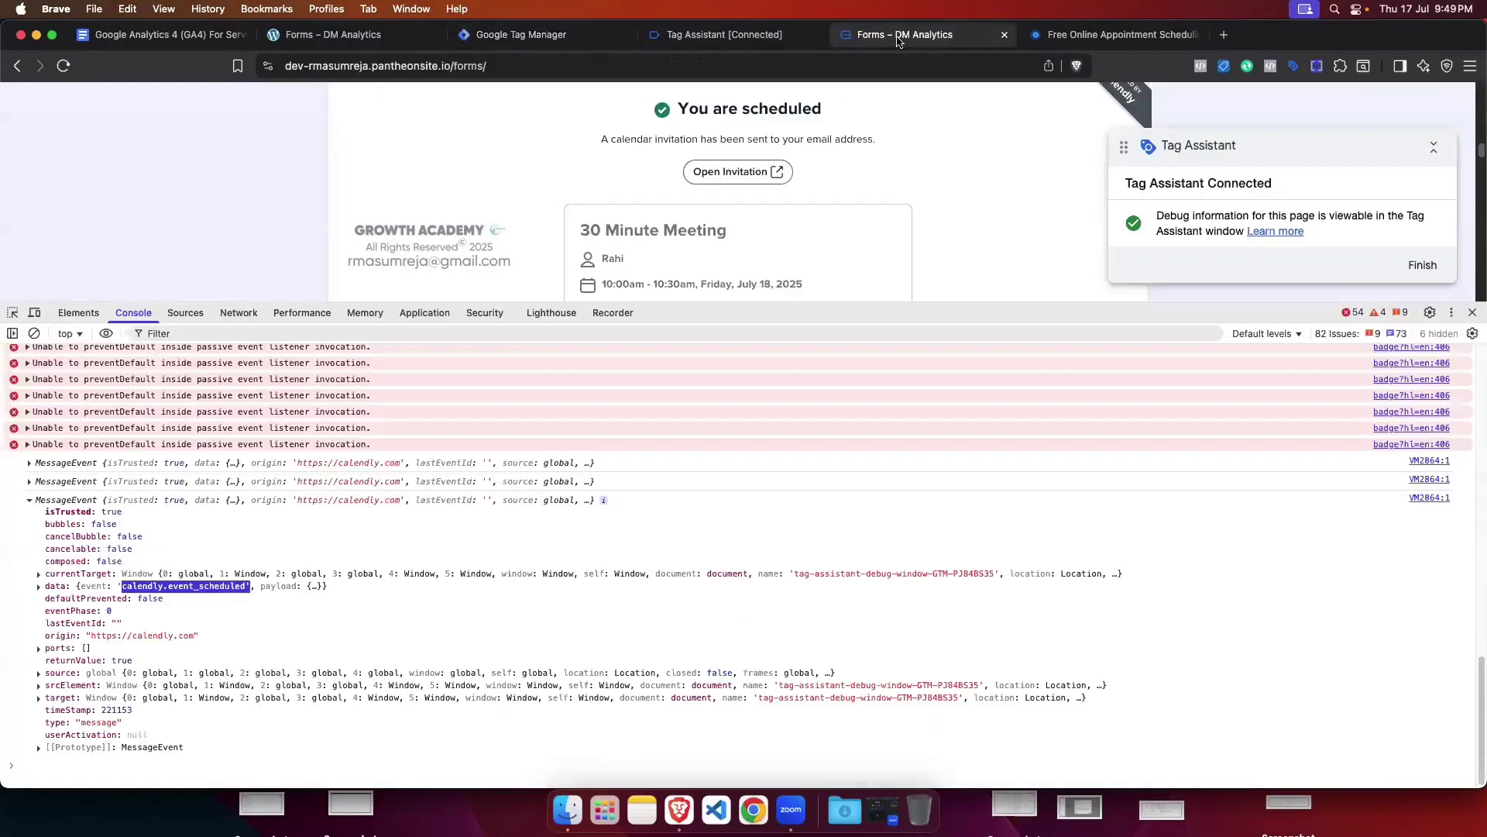
Step: Inspect the console's data payload and select event.data.event on line 6 of the tag code
{"action": "left_click", "coordinate": [39, 588]}
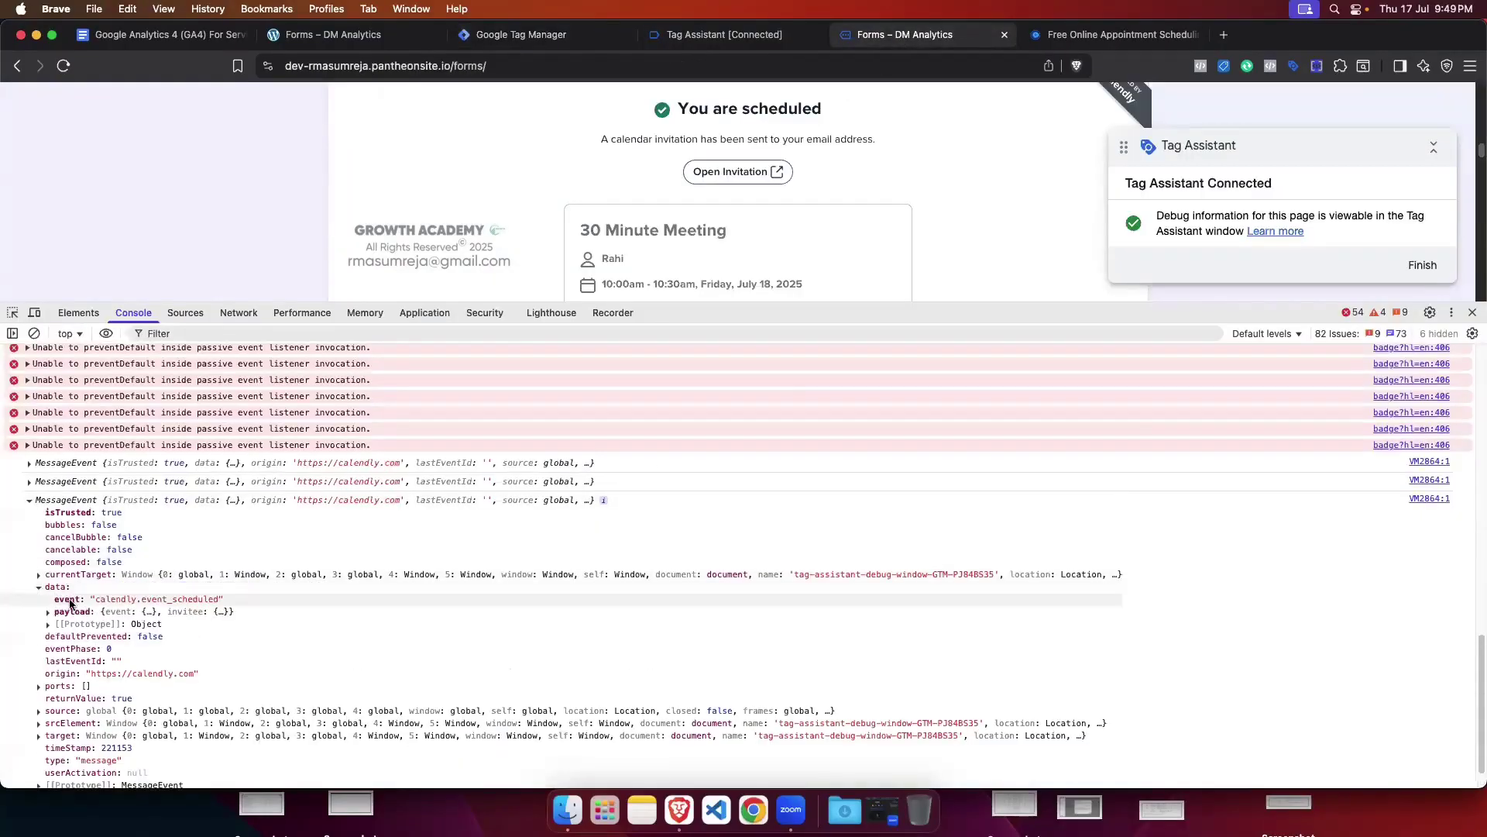
{"action": "left_click", "coordinate": [49, 612]}
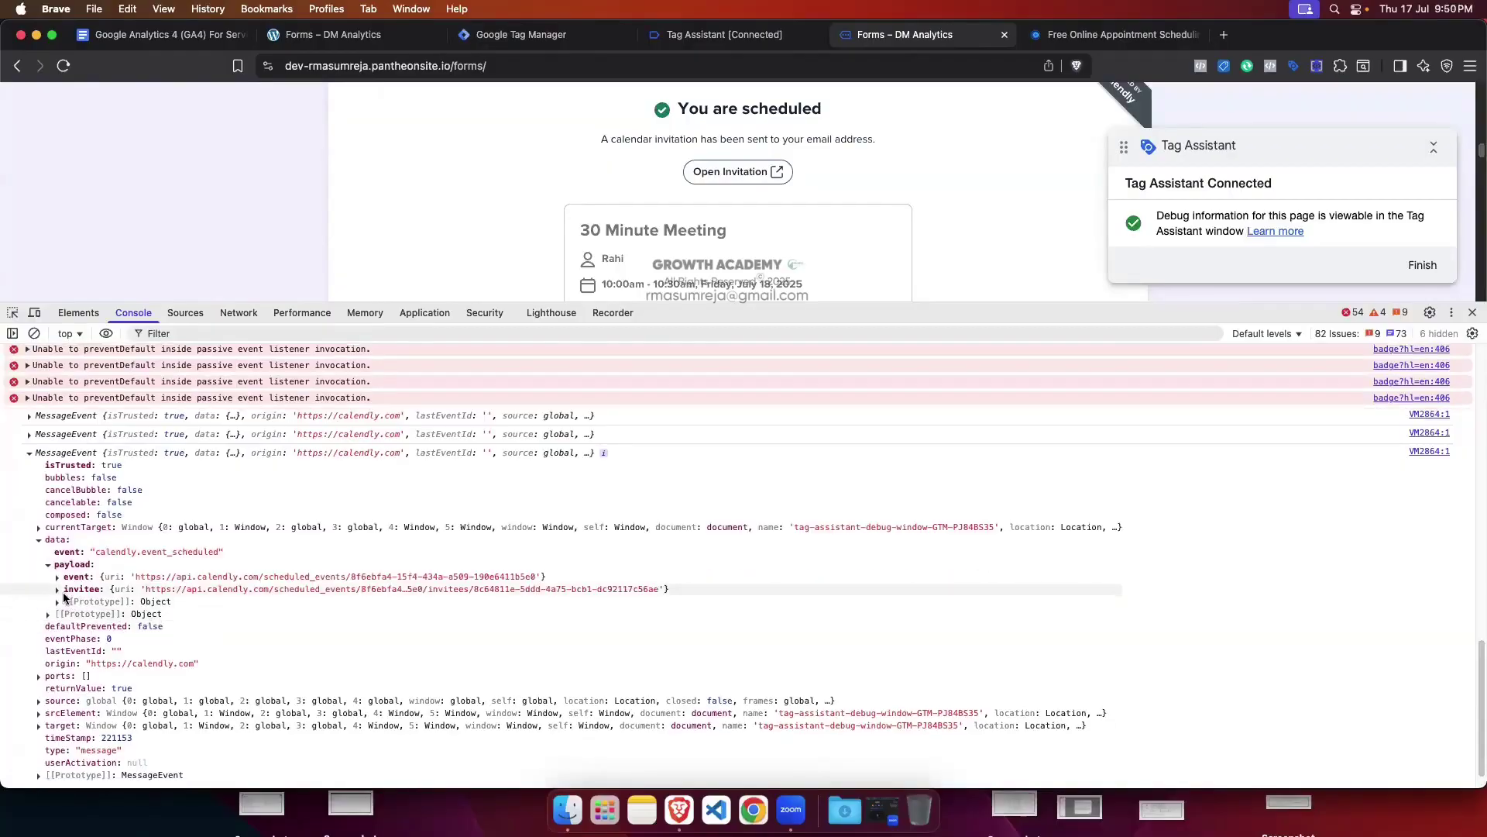
{"action": "left_click", "coordinate": [48, 564]}
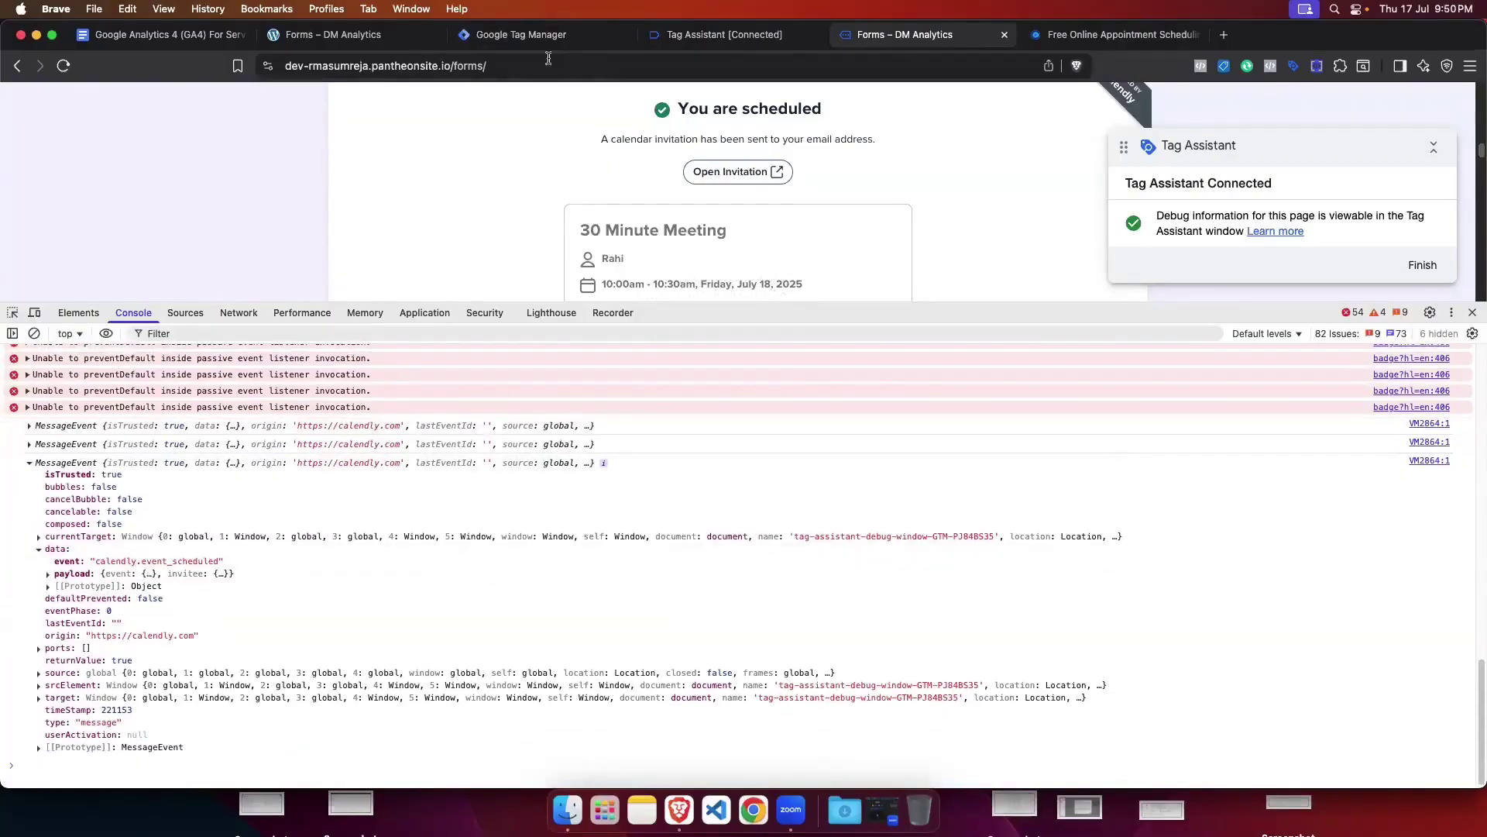
{"action": "left_click", "coordinate": [549, 39]}
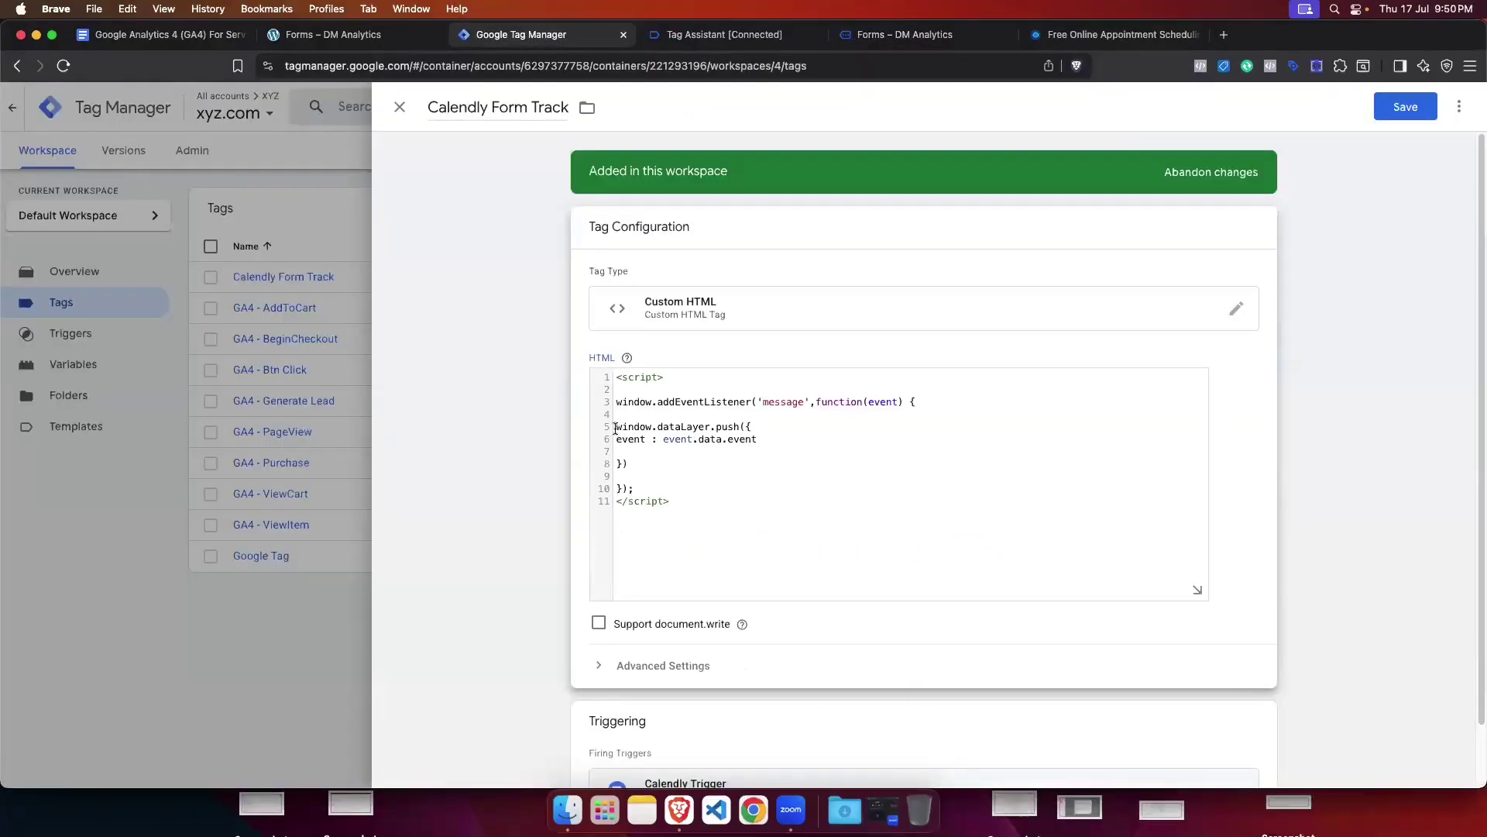
{"action": "left_click_drag", "start_coordinate": [616, 429], "coordinate": [630, 466]}
{"action": "left_click", "coordinate": [708, 461]}
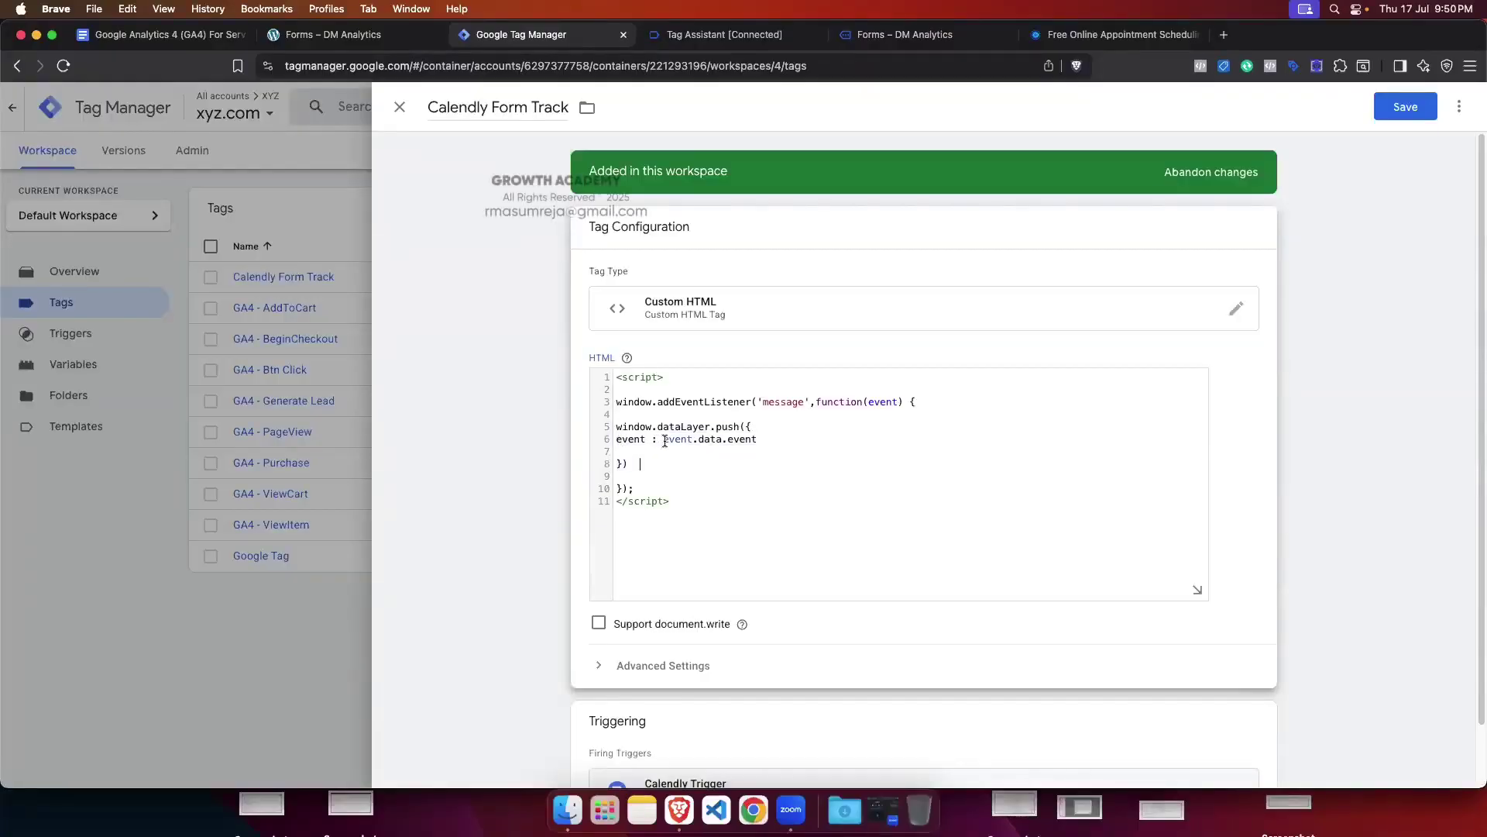
{"action": "left_click_drag", "start_coordinate": [663, 439], "coordinate": [757, 439]}
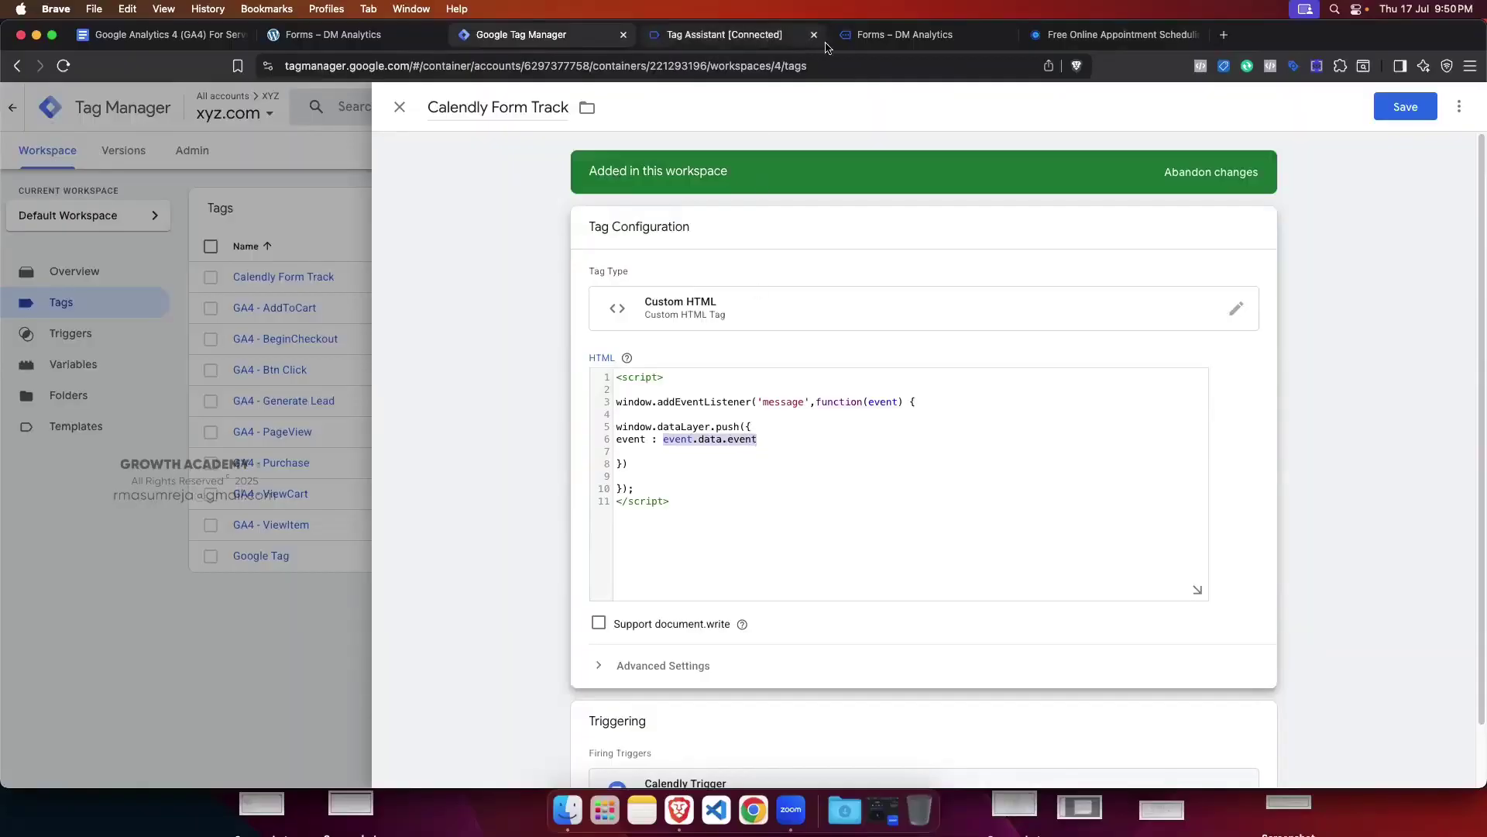
Step: Confirm the event key under data in the console, then save the Calendly Form Track tag
{"action": "left_click", "coordinate": [875, 34]}
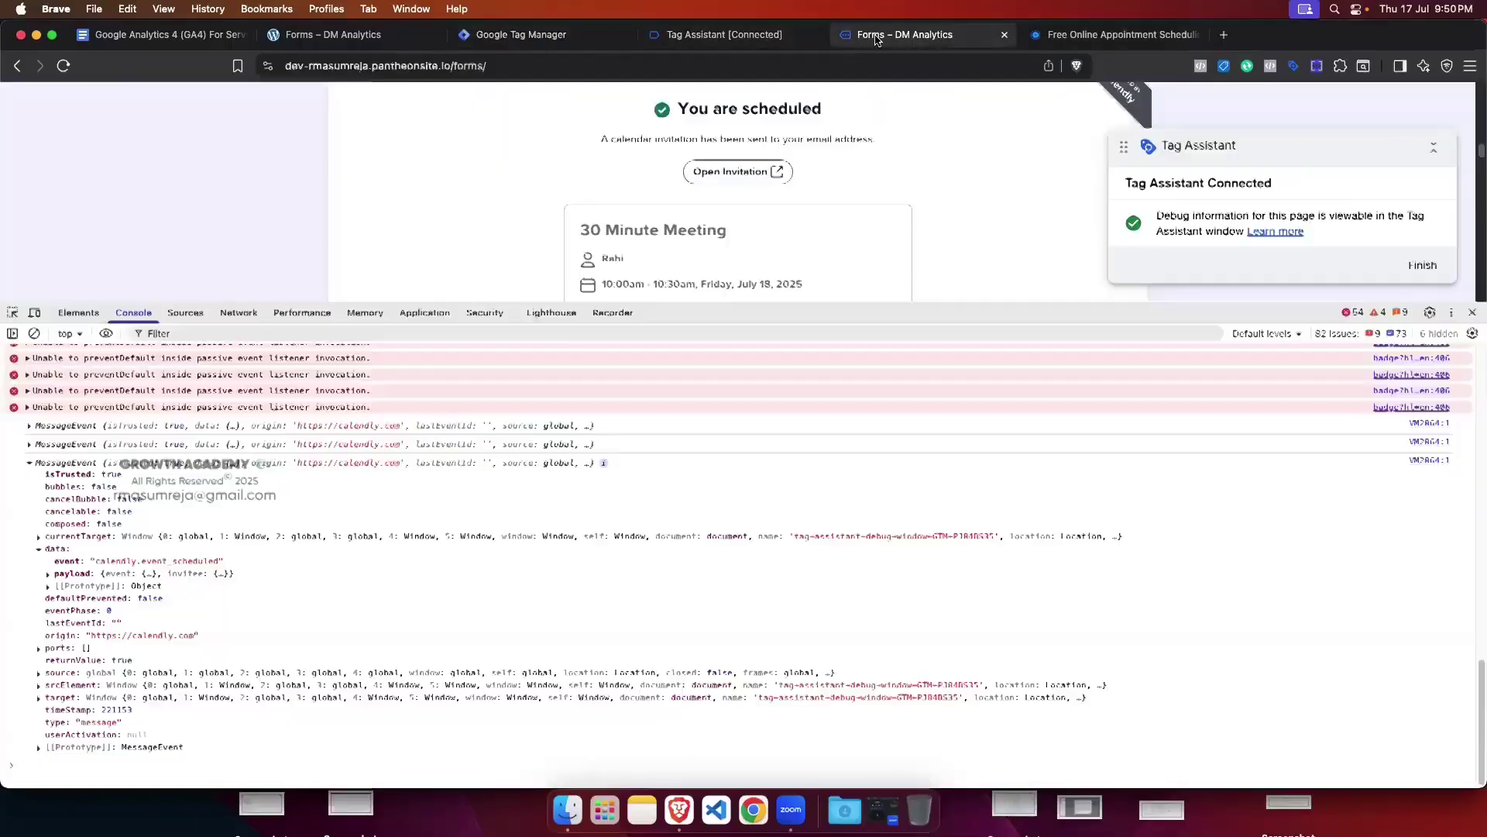
{"action": "double_click", "coordinate": [57, 562]}
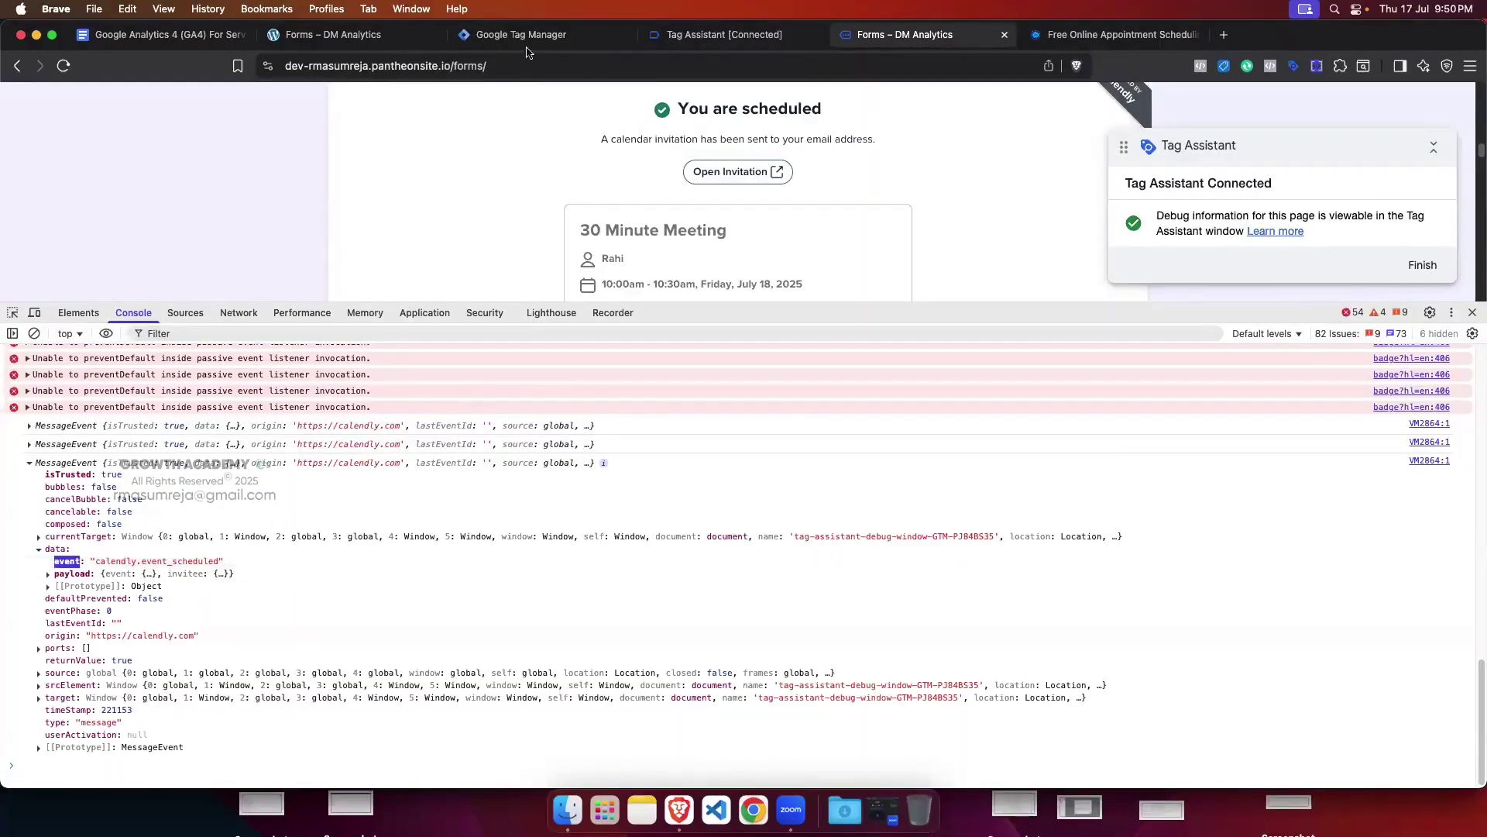
{"action": "left_click", "coordinate": [525, 39]}
{"action": "scroll", "coordinate": [911, 489], "scroll_direction": "down", "scroll_amount": 2}
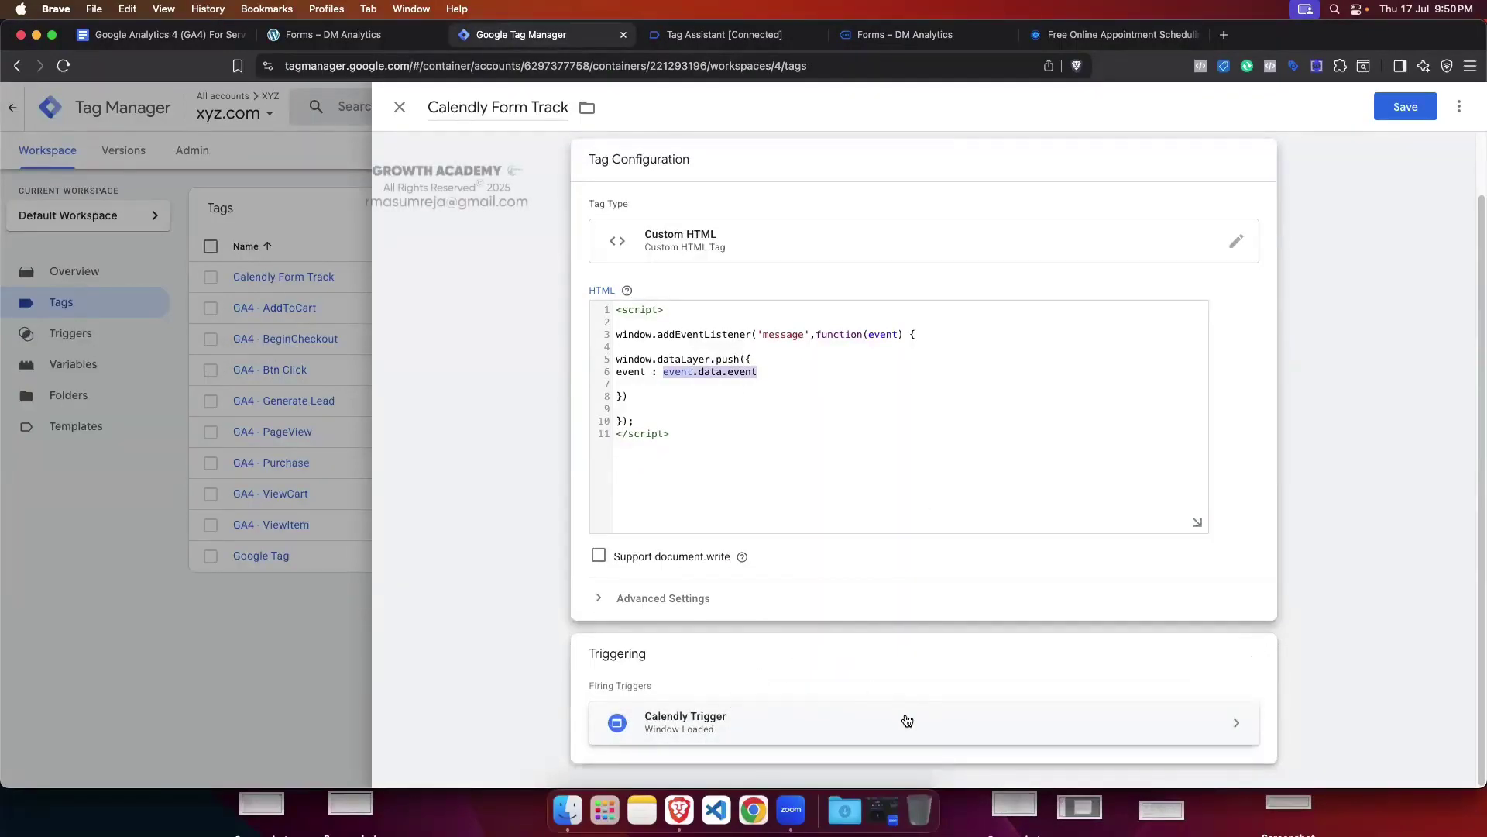
{"action": "scroll", "coordinate": [830, 578], "scroll_direction": "up", "scroll_amount": 2}
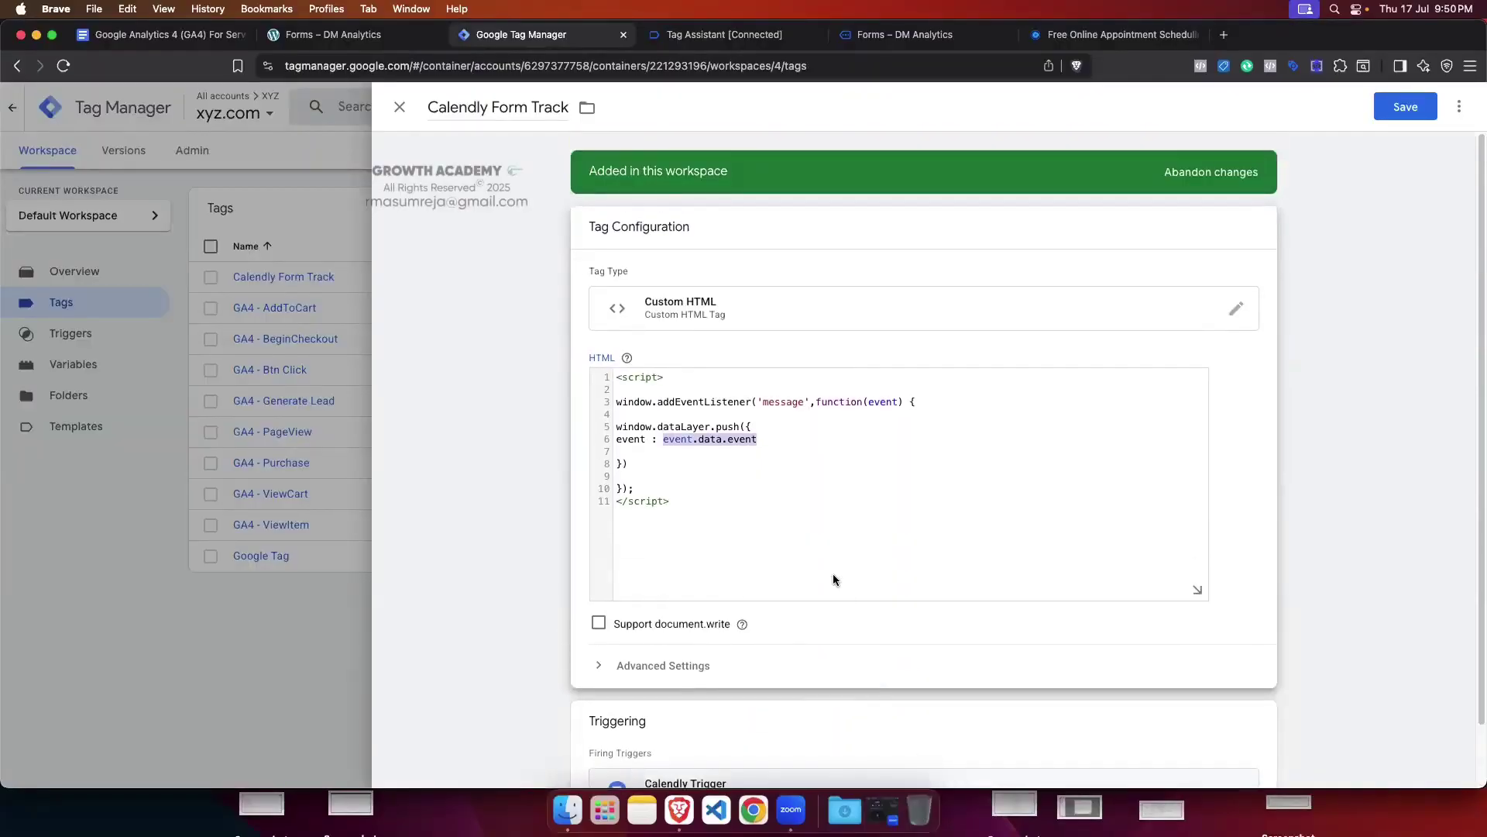
{"action": "left_click", "coordinate": [1425, 107]}
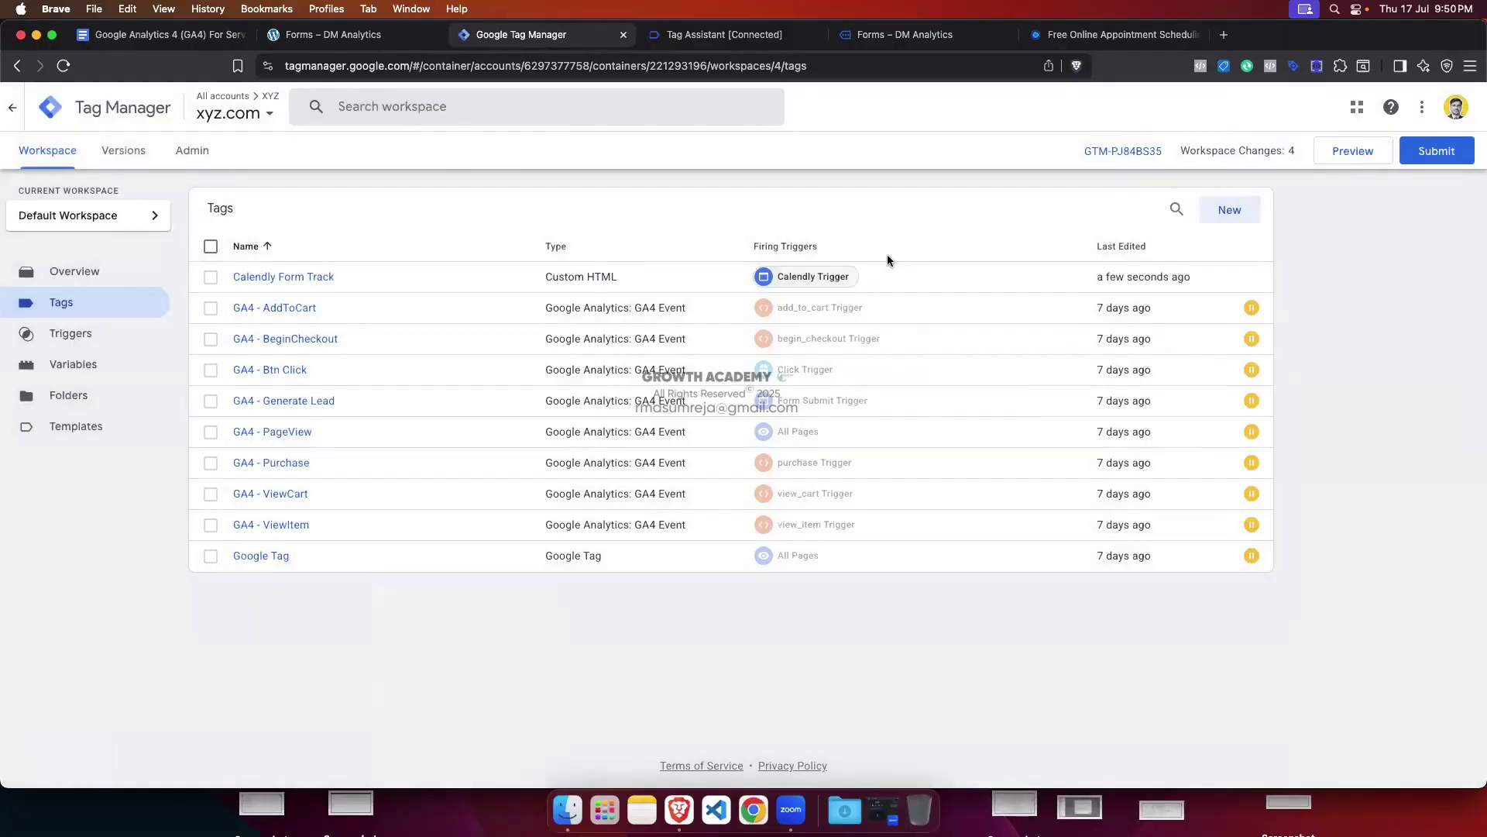
Step: Leave the old debug session, start a new preview connected to the dev site, and open Forms
{"action": "left_click", "coordinate": [728, 34]}
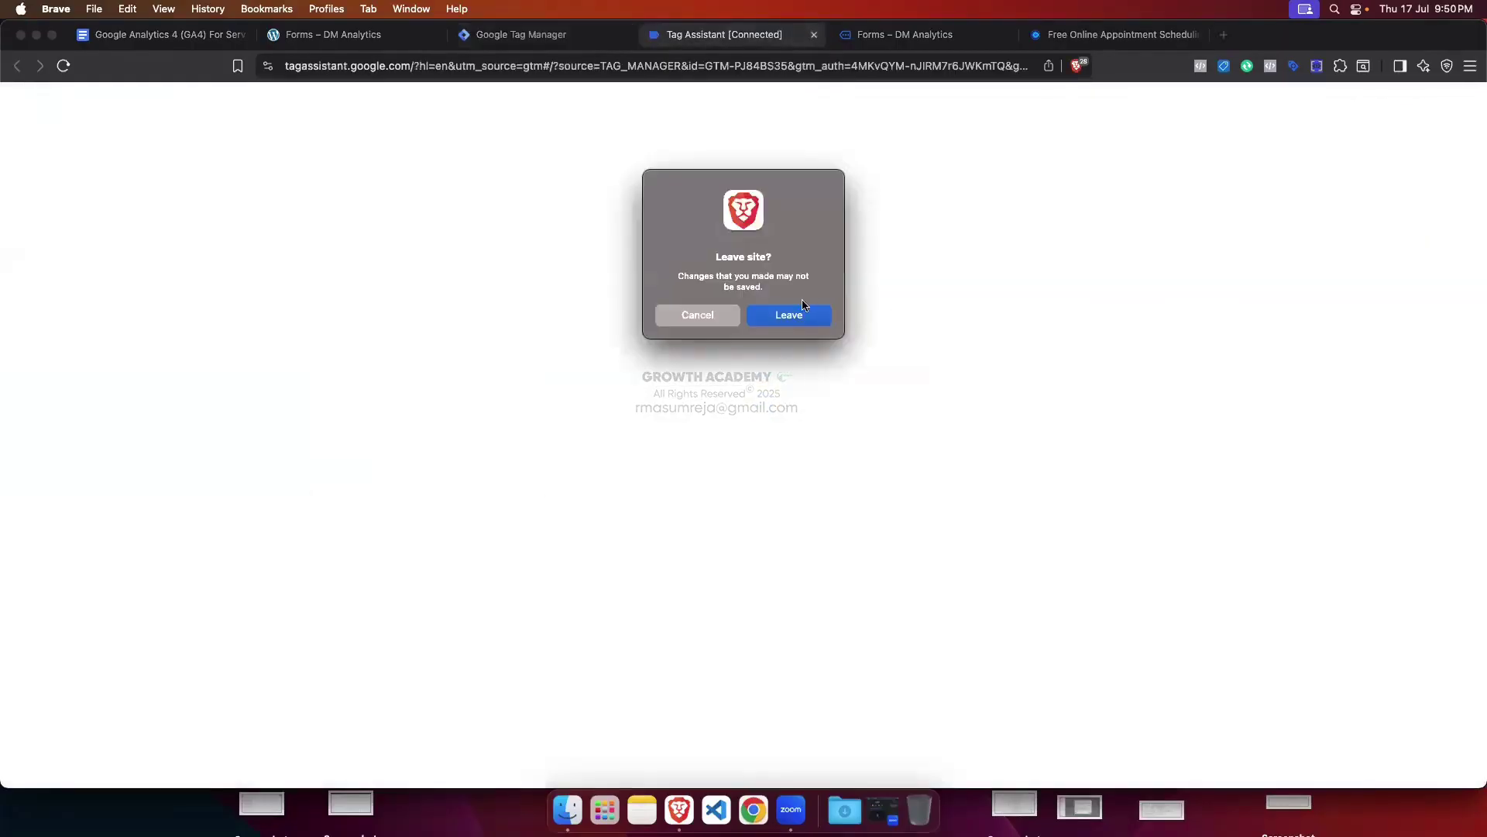
{"action": "left_click", "coordinate": [800, 312]}
{"action": "left_click", "coordinate": [815, 34]}
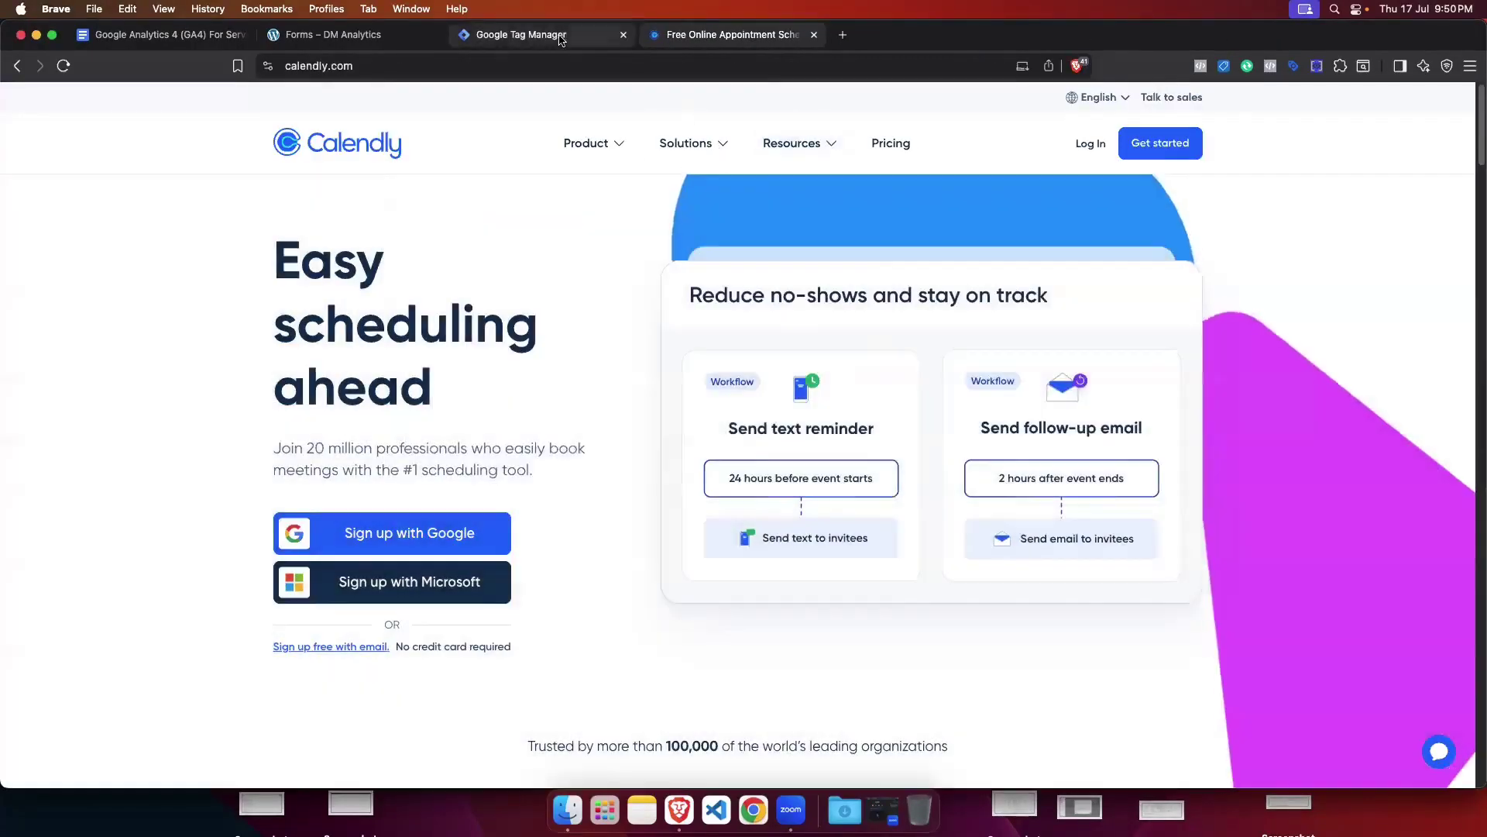
{"action": "left_click", "coordinate": [535, 34]}
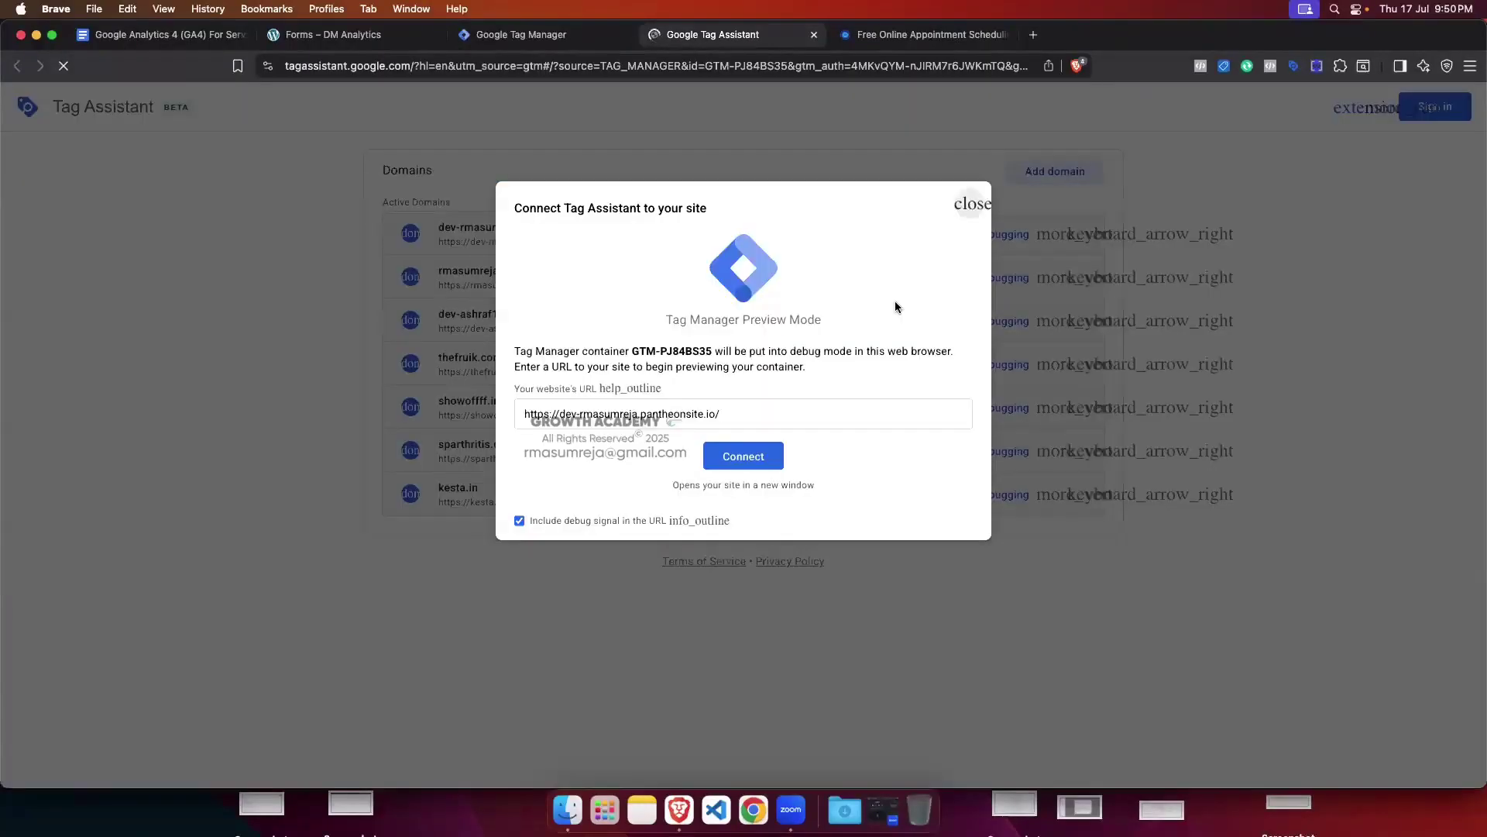
{"action": "left_click", "coordinate": [743, 456]}
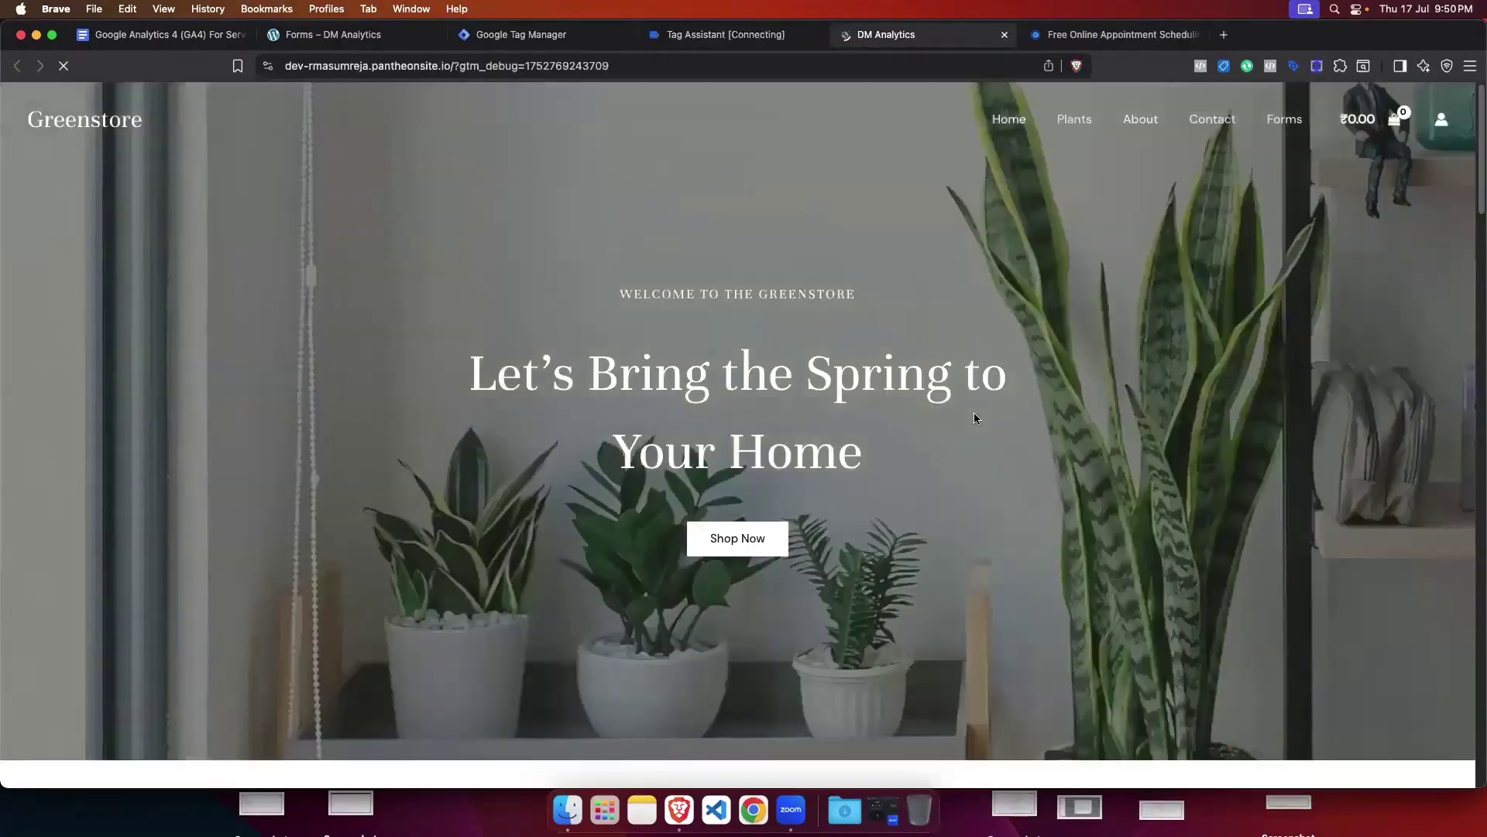
{"action": "left_click", "coordinate": [712, 44]}
{"action": "left_click", "coordinate": [744, 378]}
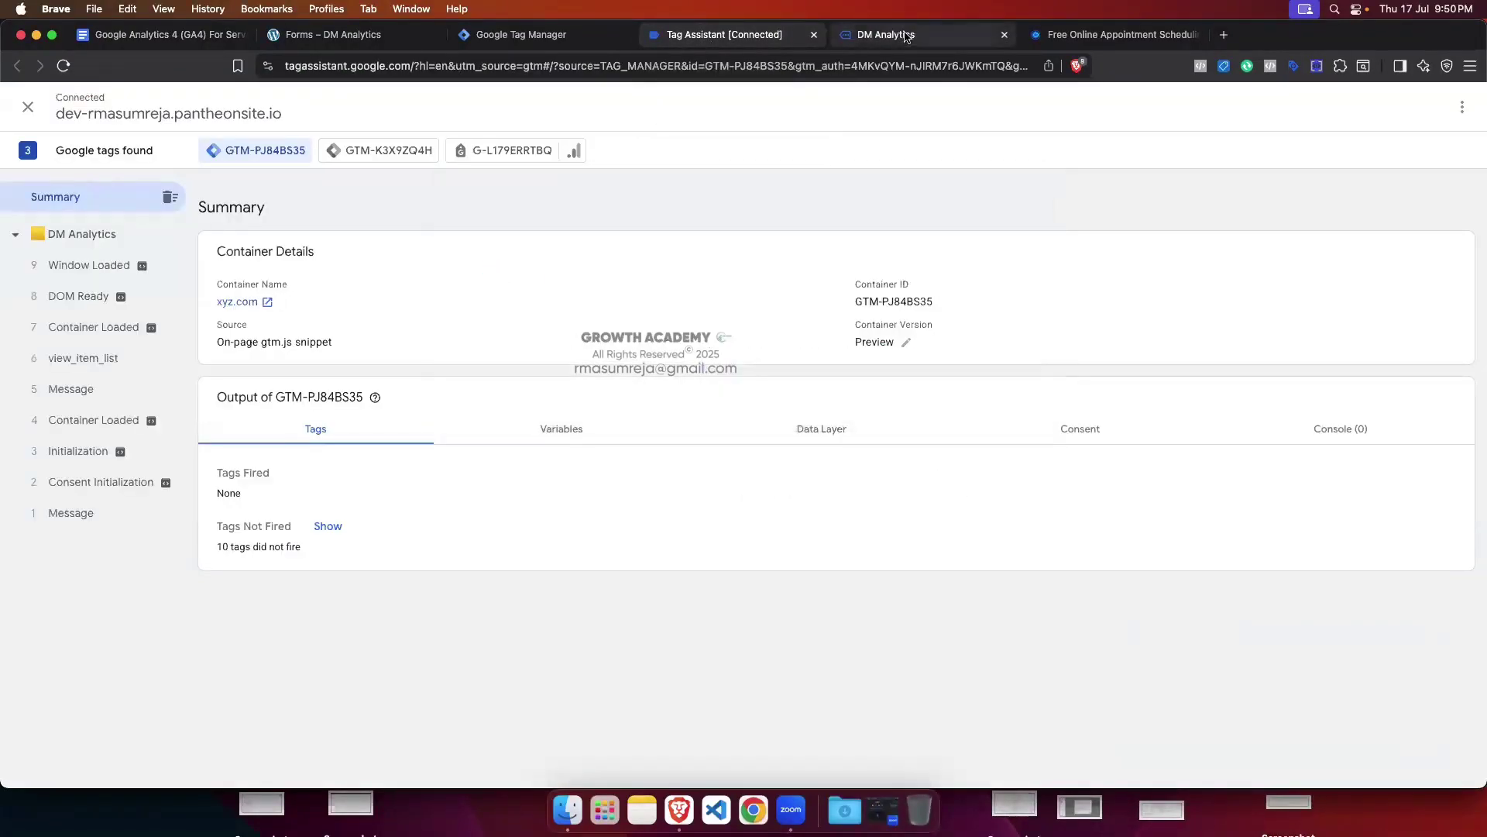
{"action": "left_click", "coordinate": [1299, 129]}
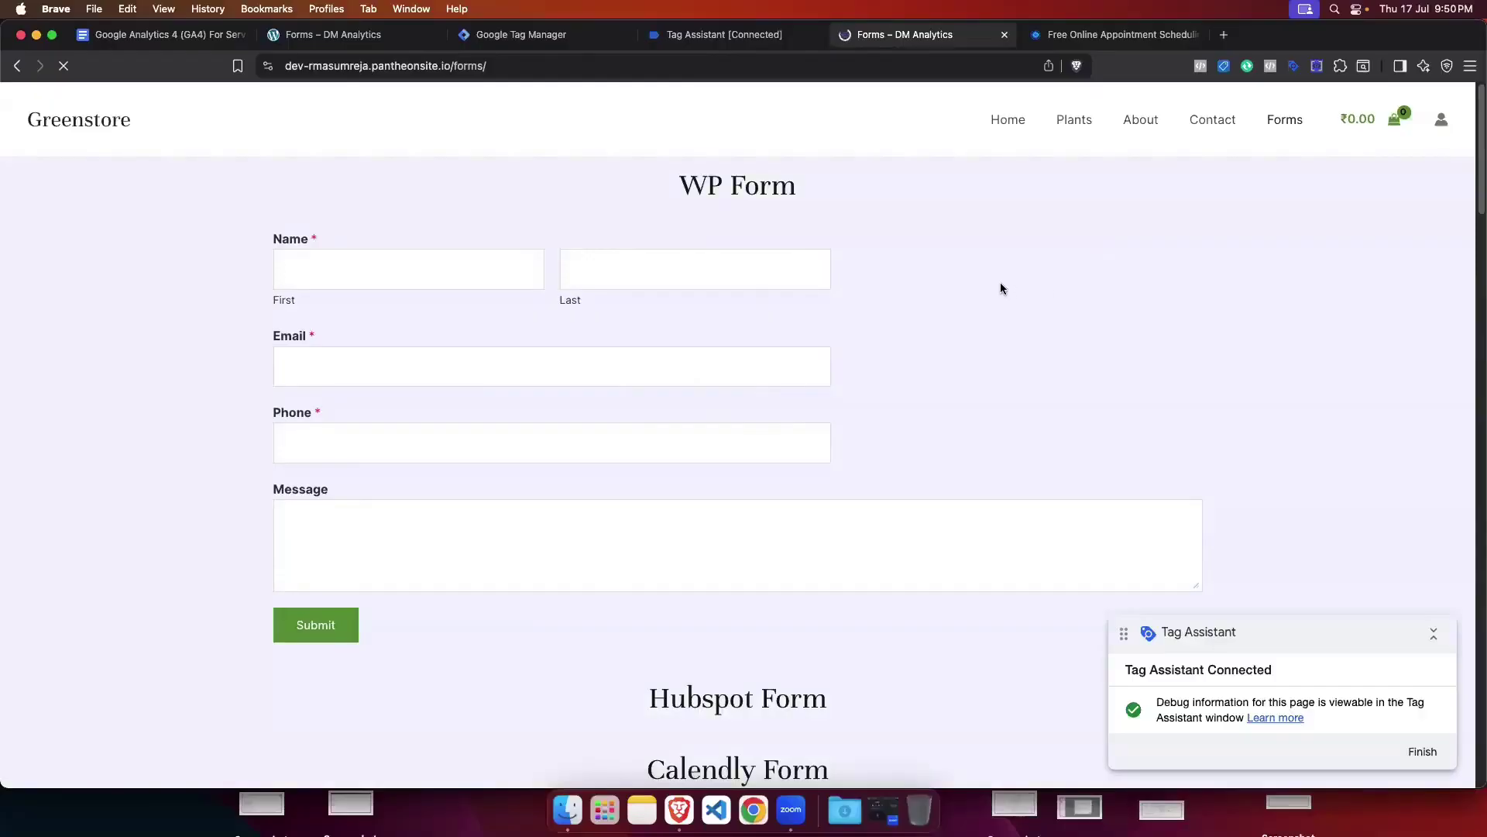
Step: Scroll to the Calendly widget and inspect the calendly.event_type_viewed data layer push in Tag Assistant
{"action": "scroll", "coordinate": [999, 288], "scroll_direction": "down", "scroll_amount": 3}
{"action": "scroll", "coordinate": [999, 288], "scroll_direction": "down", "scroll_amount": 6}
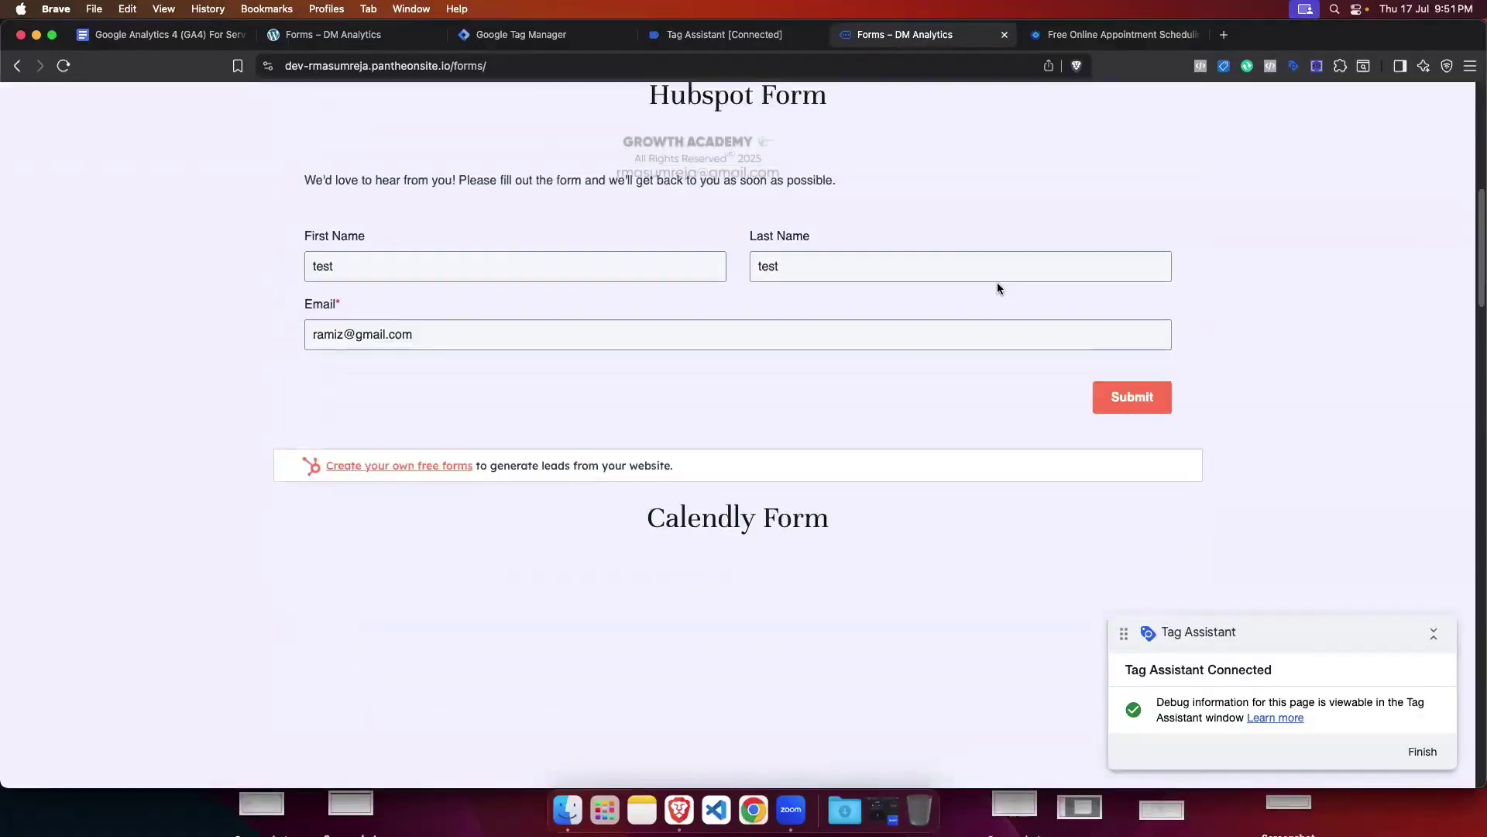
{"action": "scroll", "coordinate": [994, 293], "scroll_direction": "down", "scroll_amount": 1}
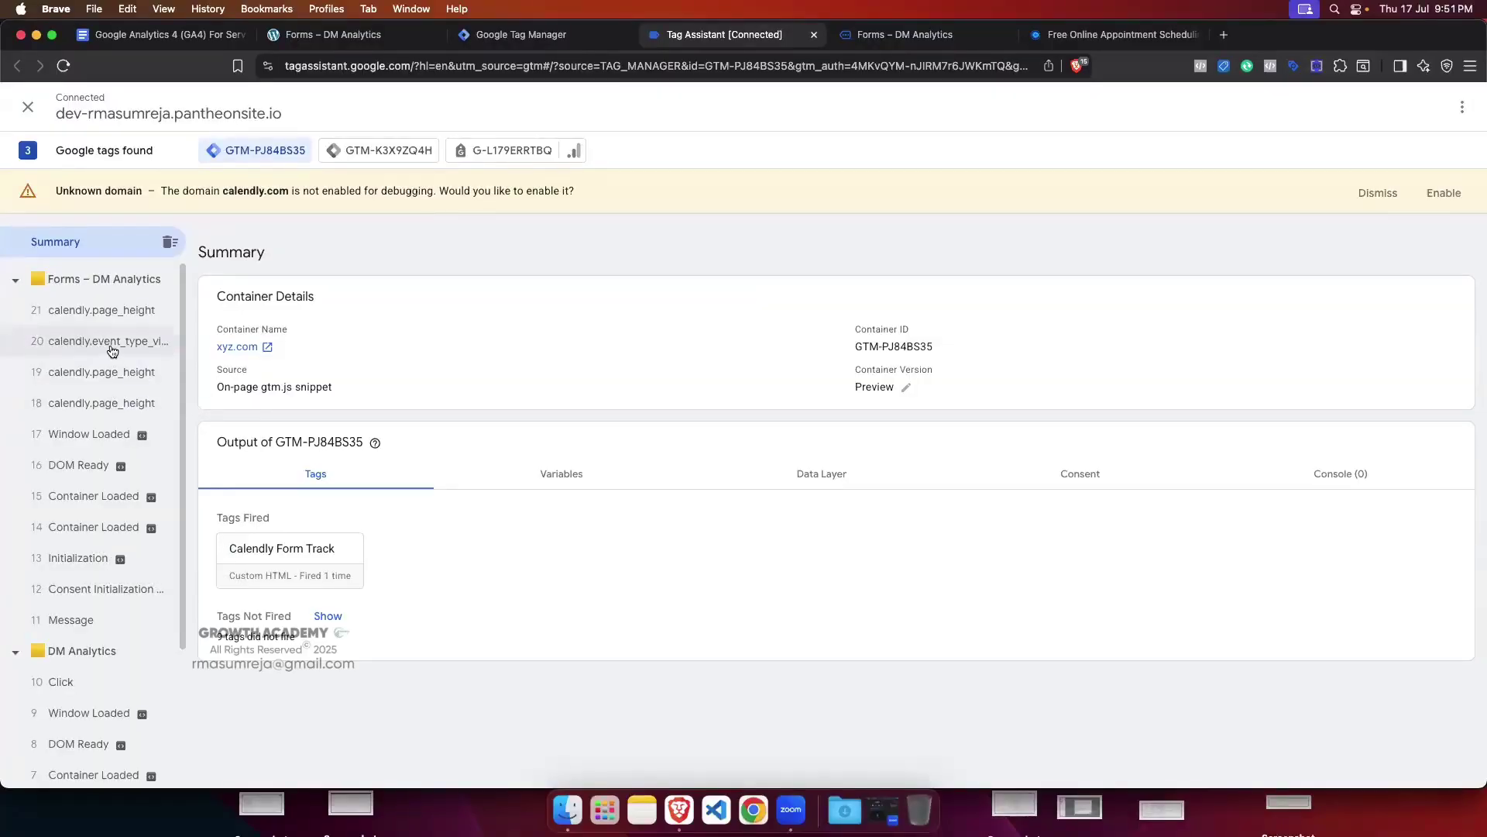
{"action": "left_click", "coordinate": [112, 350]}
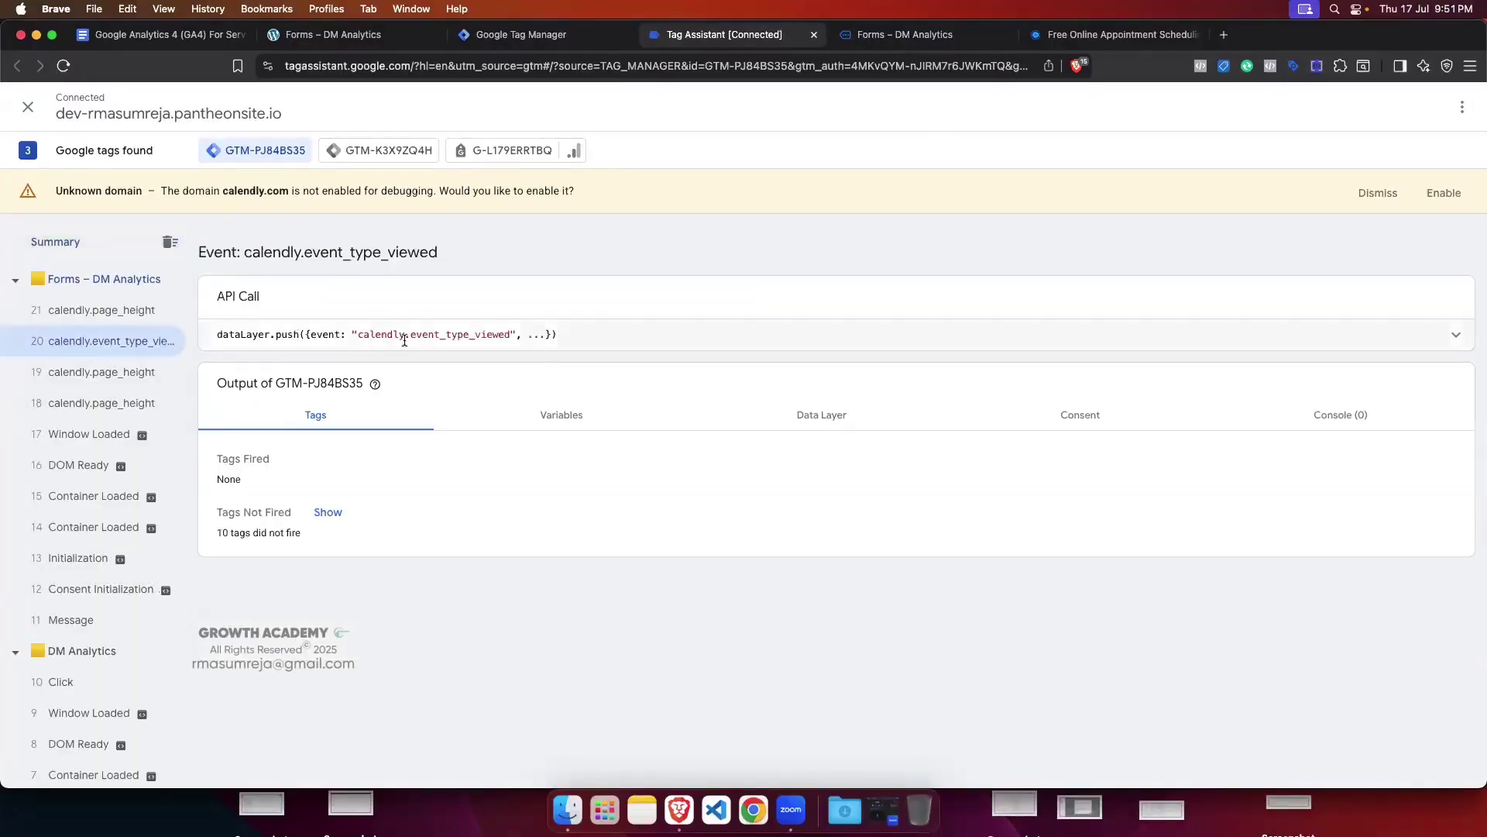
{"action": "left_click", "coordinate": [1437, 344]}
{"action": "left_click_drag", "start_coordinate": [511, 335], "coordinate": [358, 334]}
Step: Collapse the extra Tag Assistant card and move it above the Calendly widget
{"action": "left_click", "coordinate": [852, 35]}
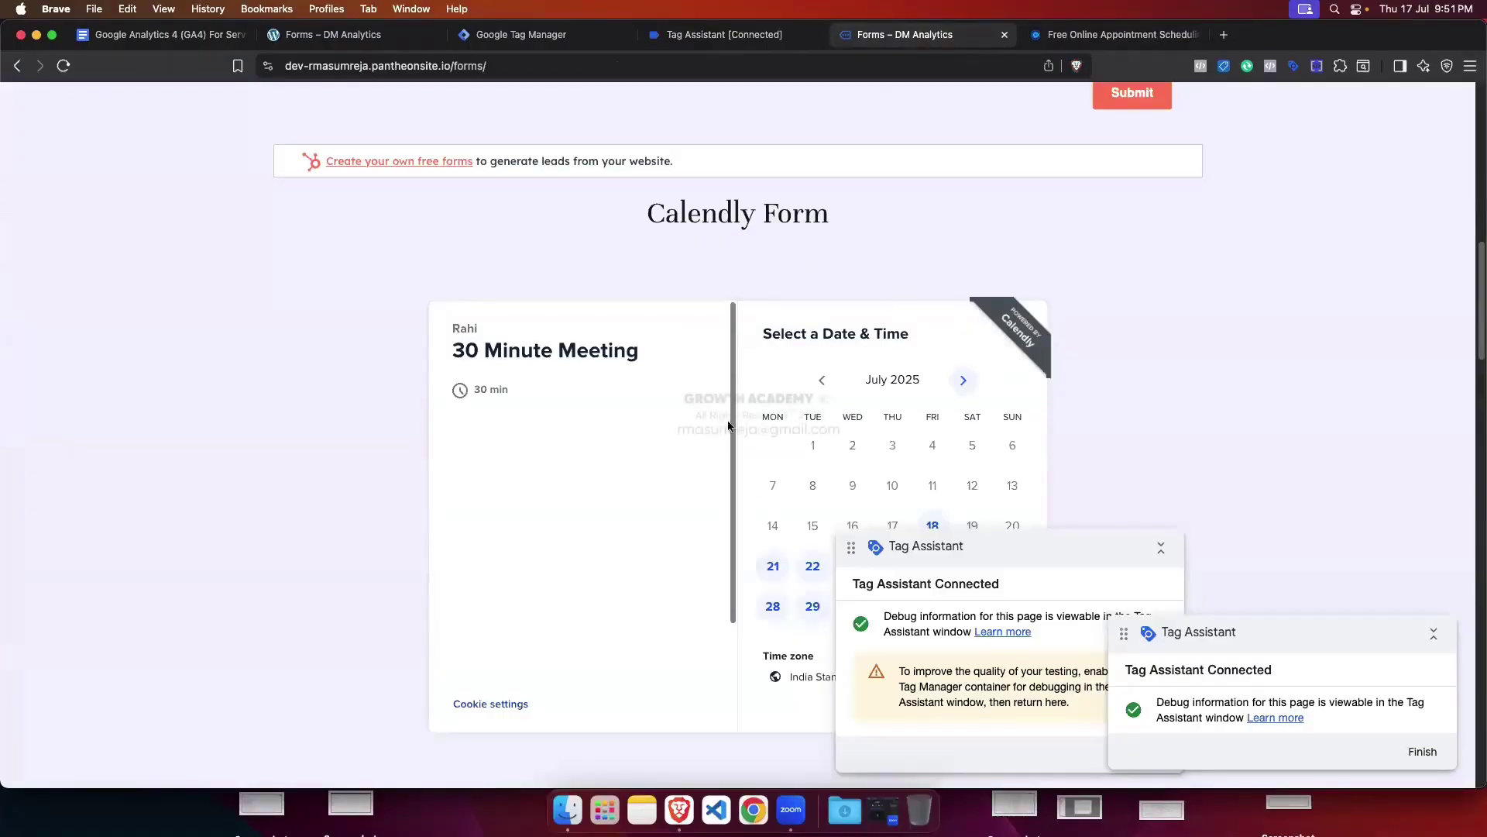
{"action": "left_click", "coordinate": [1162, 552]}
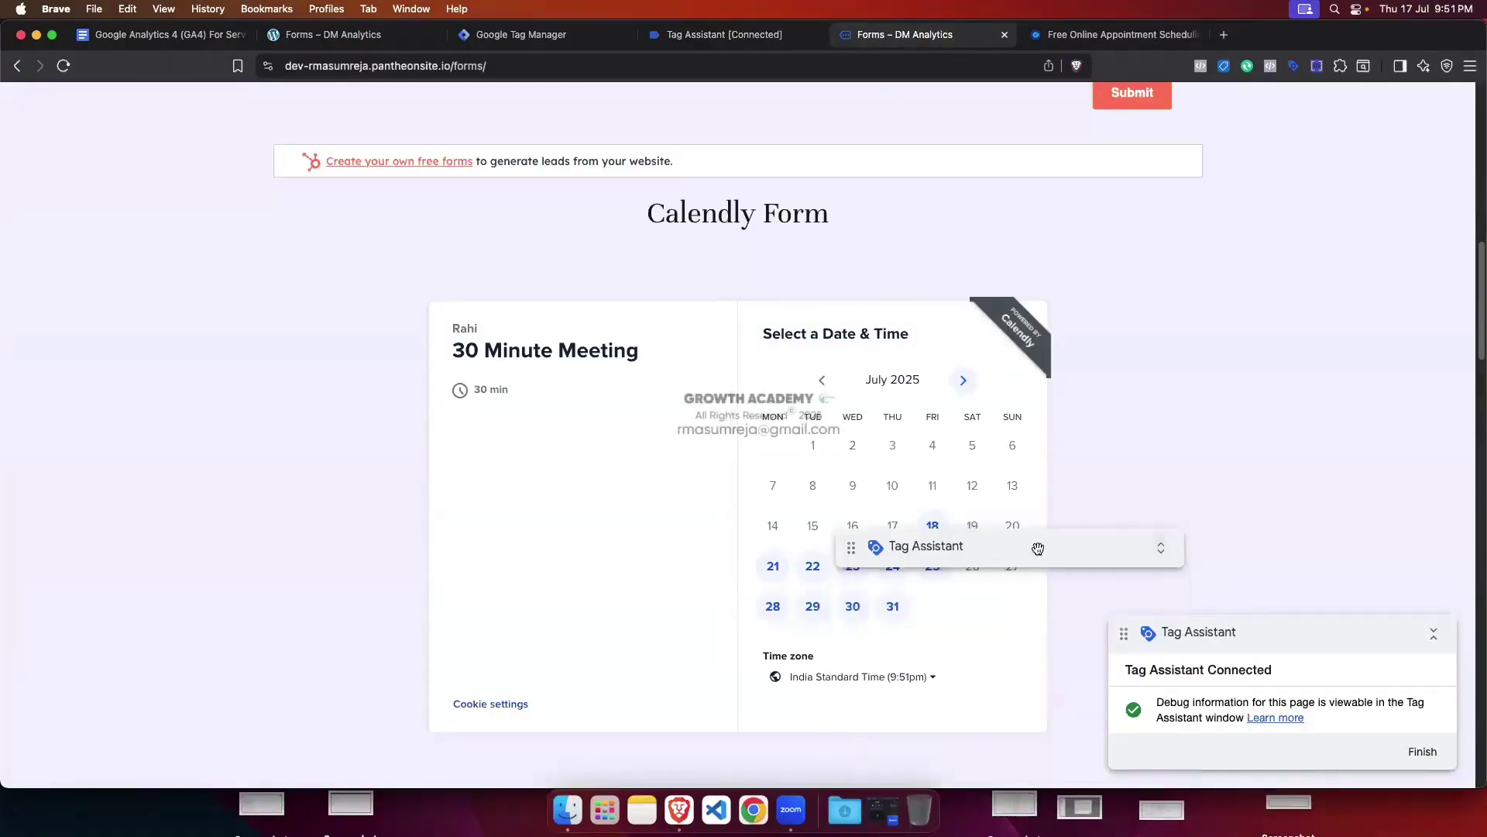
{"action": "left_click_drag", "start_coordinate": [1036, 547], "coordinate": [820, 261]}
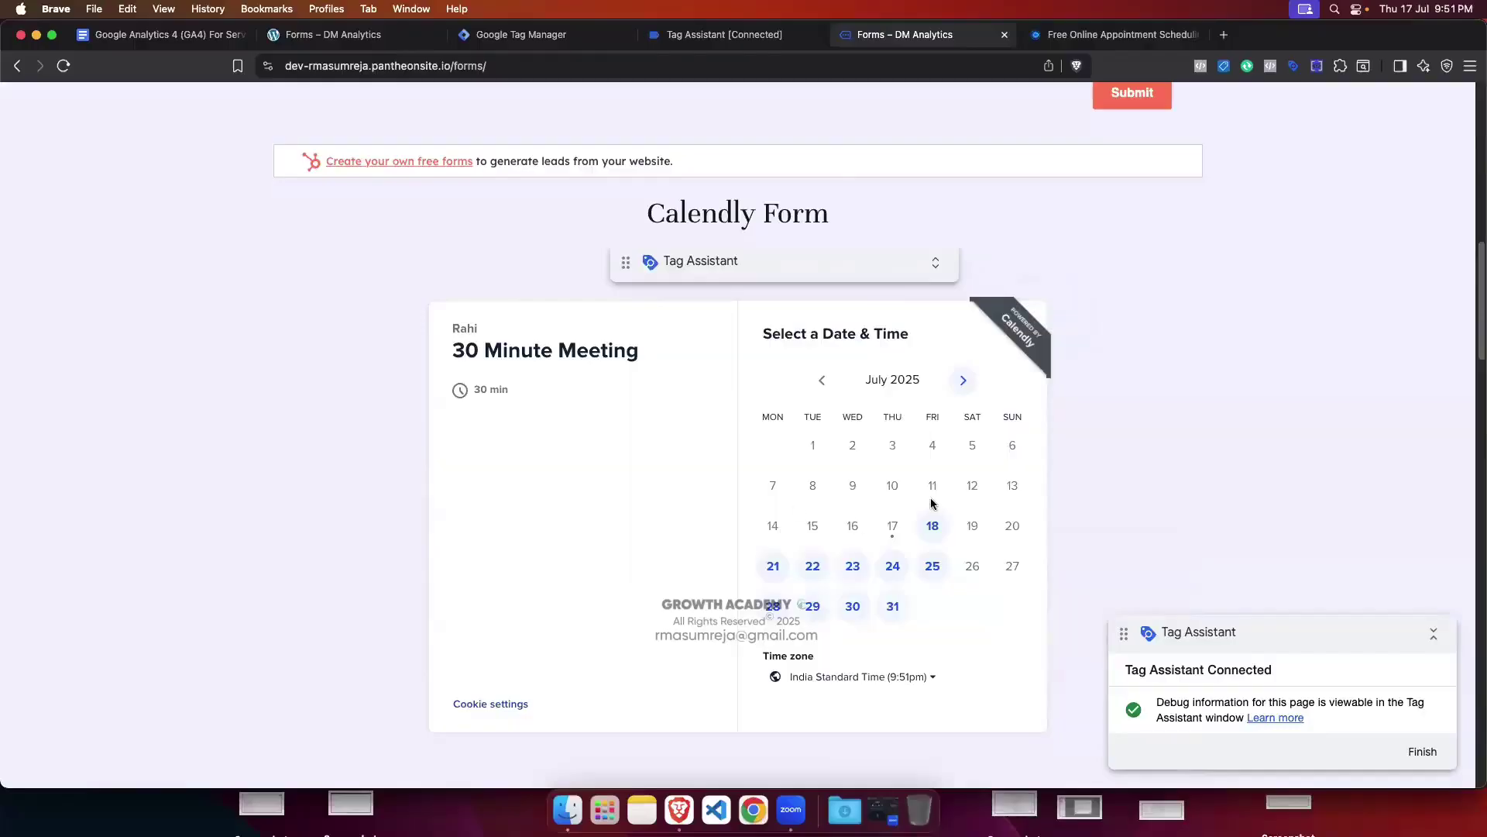
{"action": "left_click", "coordinate": [724, 34]}
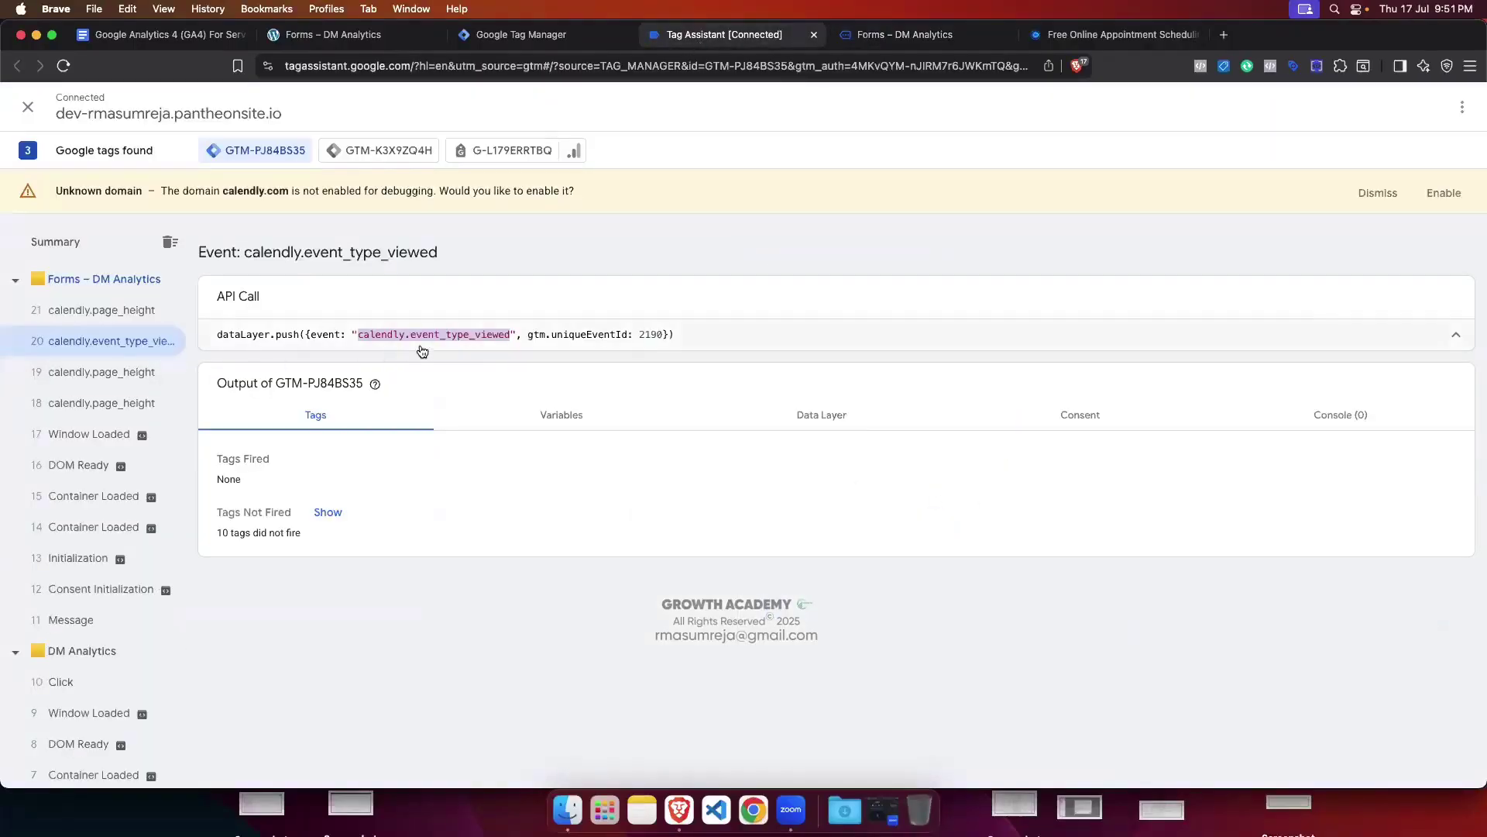
{"action": "left_click", "coordinate": [904, 35]}
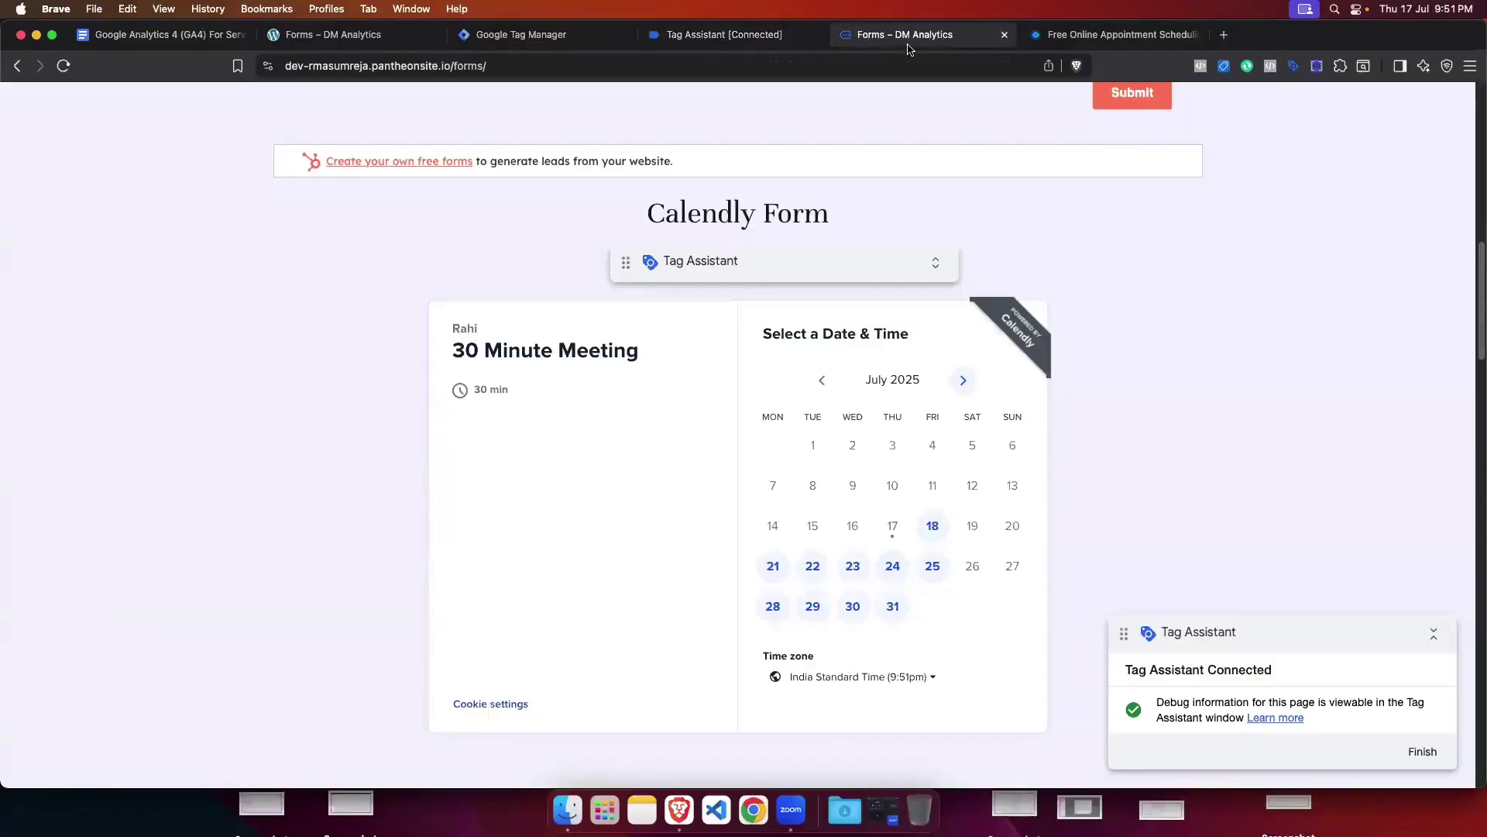
Step: Pick Friday July 18 at 10:30am and verify calendly.date_and_time_selected in Tag Assistant
{"action": "left_click", "coordinate": [935, 535]}
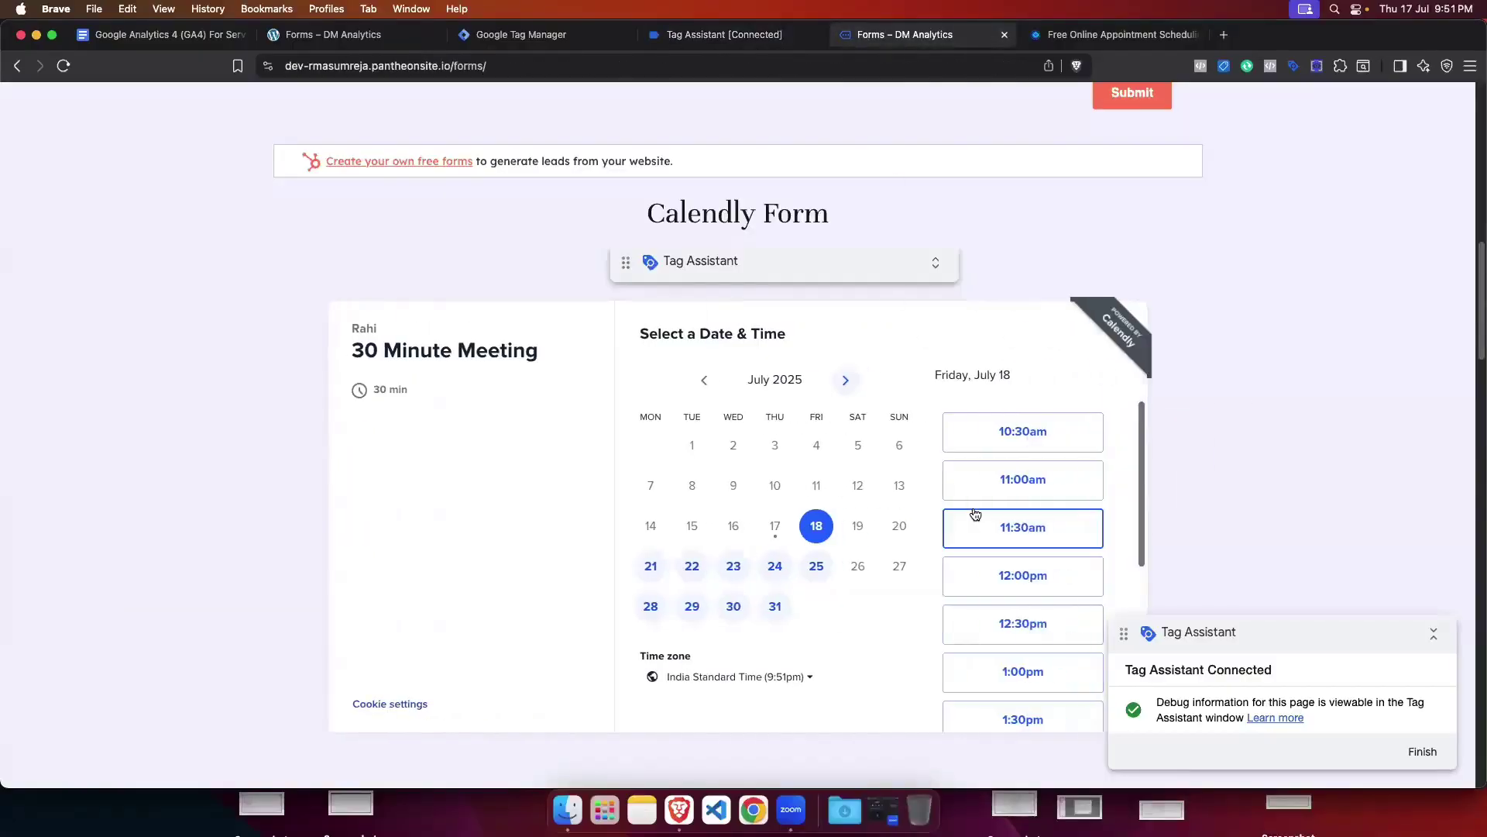
{"action": "left_click", "coordinate": [1032, 446]}
{"action": "left_click", "coordinate": [1072, 444]}
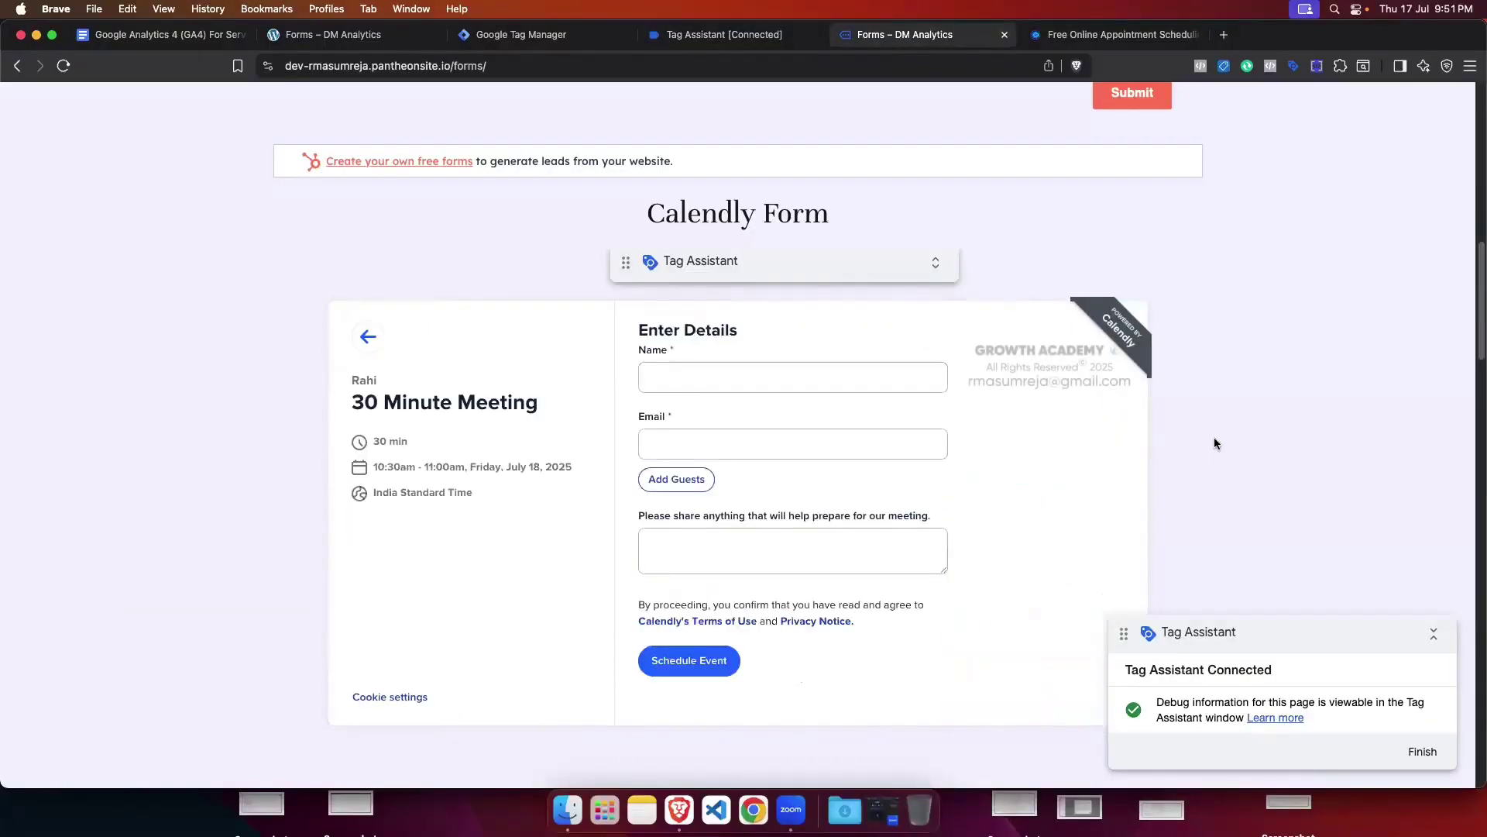
{"action": "left_click", "coordinate": [695, 40]}
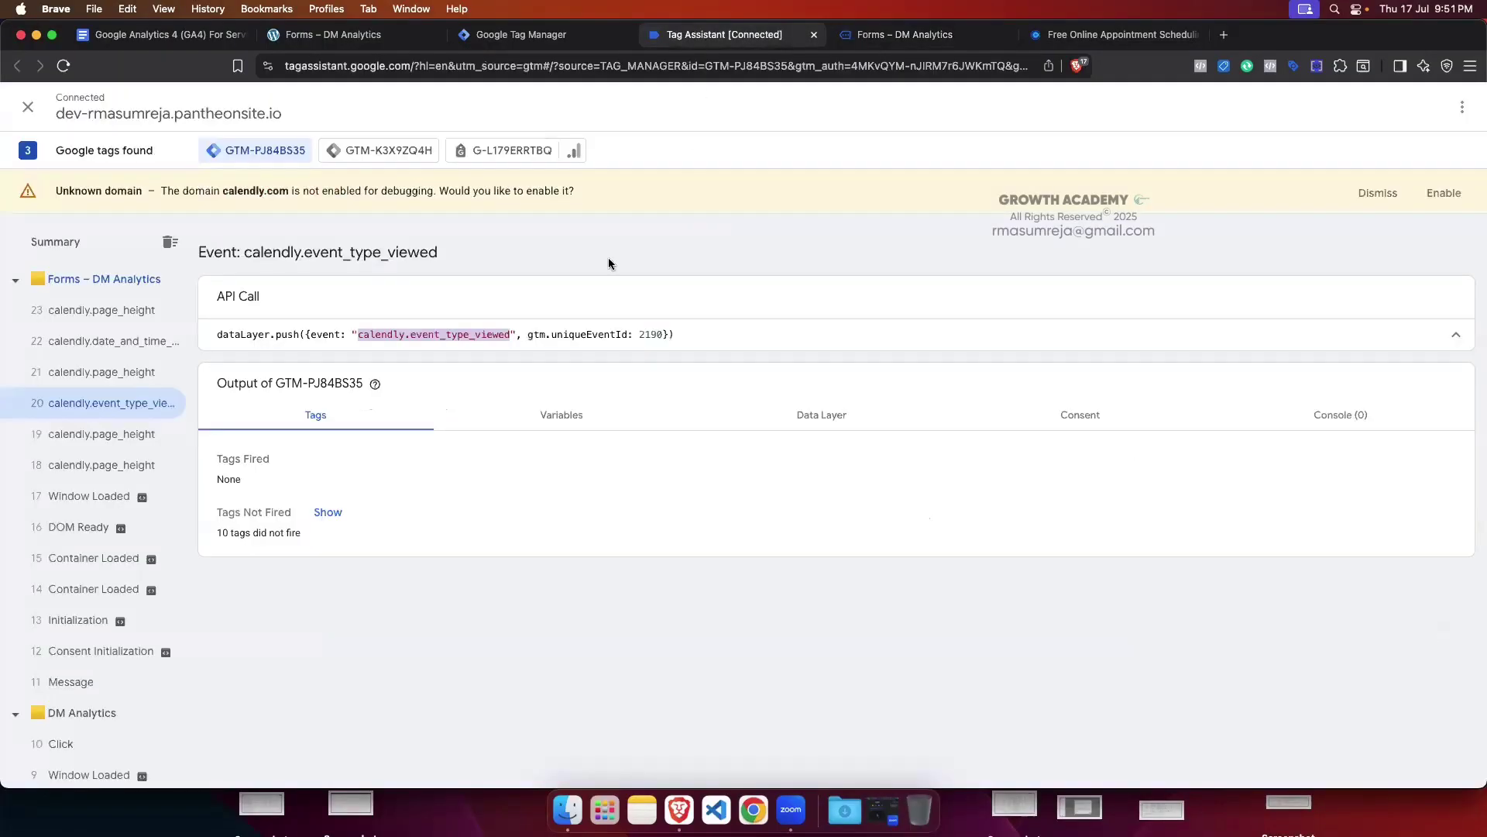
{"action": "left_click", "coordinate": [135, 349]}
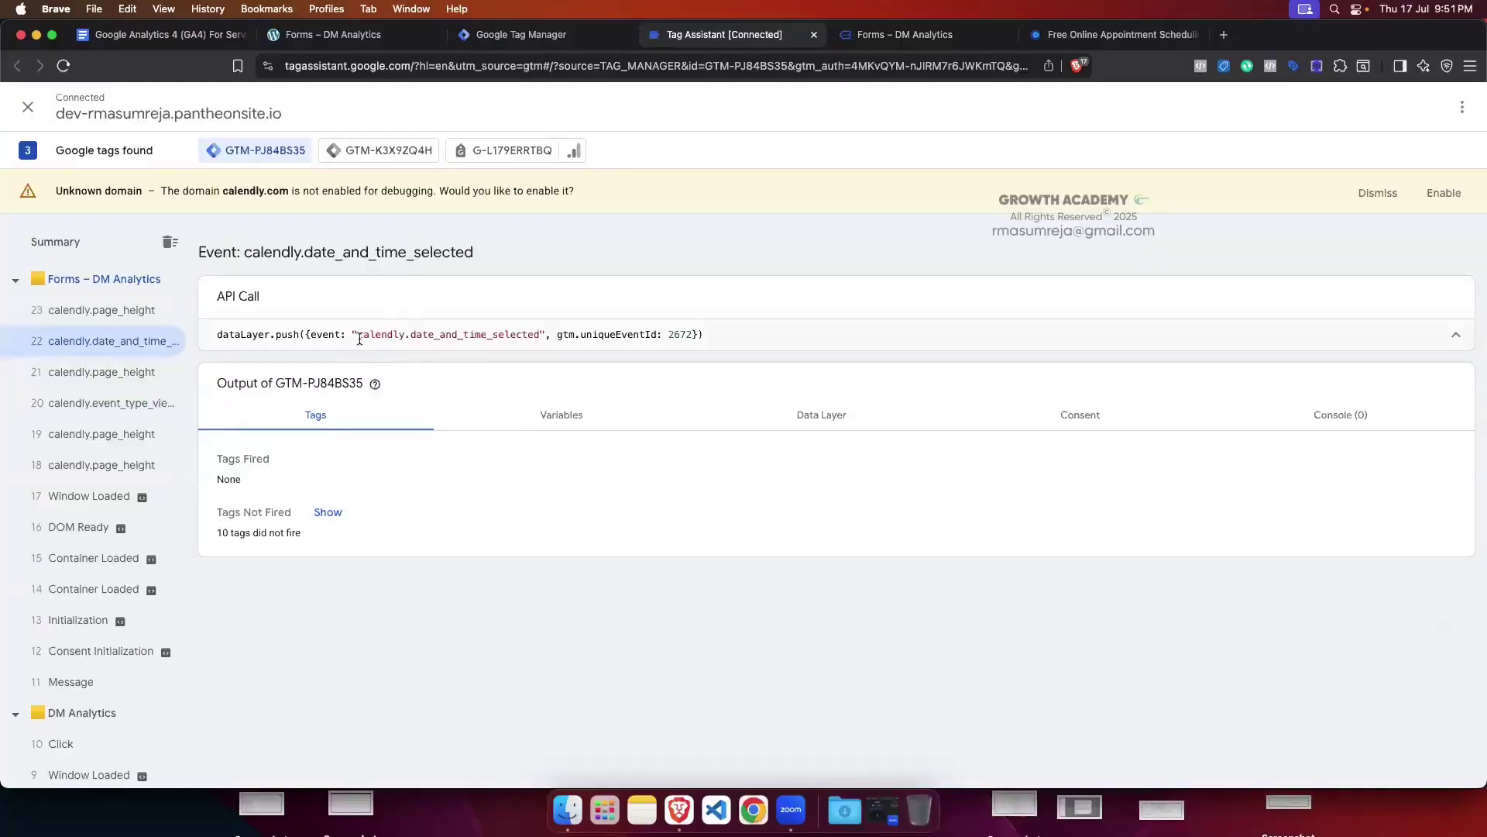
{"action": "left_click_drag", "start_coordinate": [359, 339], "coordinate": [525, 339]}
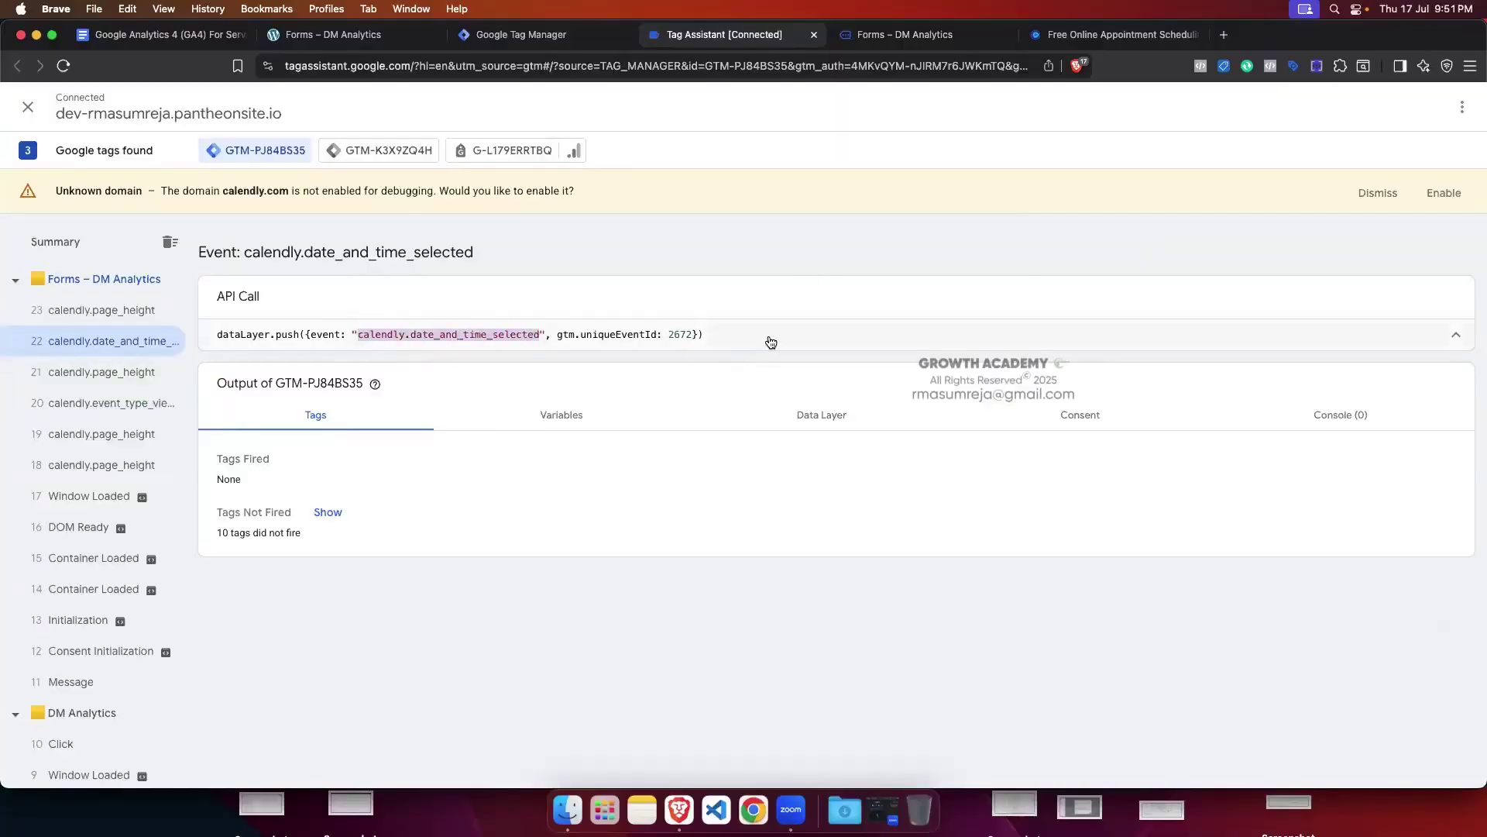
{"action": "left_click", "coordinate": [922, 34]}
Step: Fill in name and e-mail from saved suggestions, add the note 'test', and schedule the meeting
{"action": "left_click", "coordinate": [721, 377]}
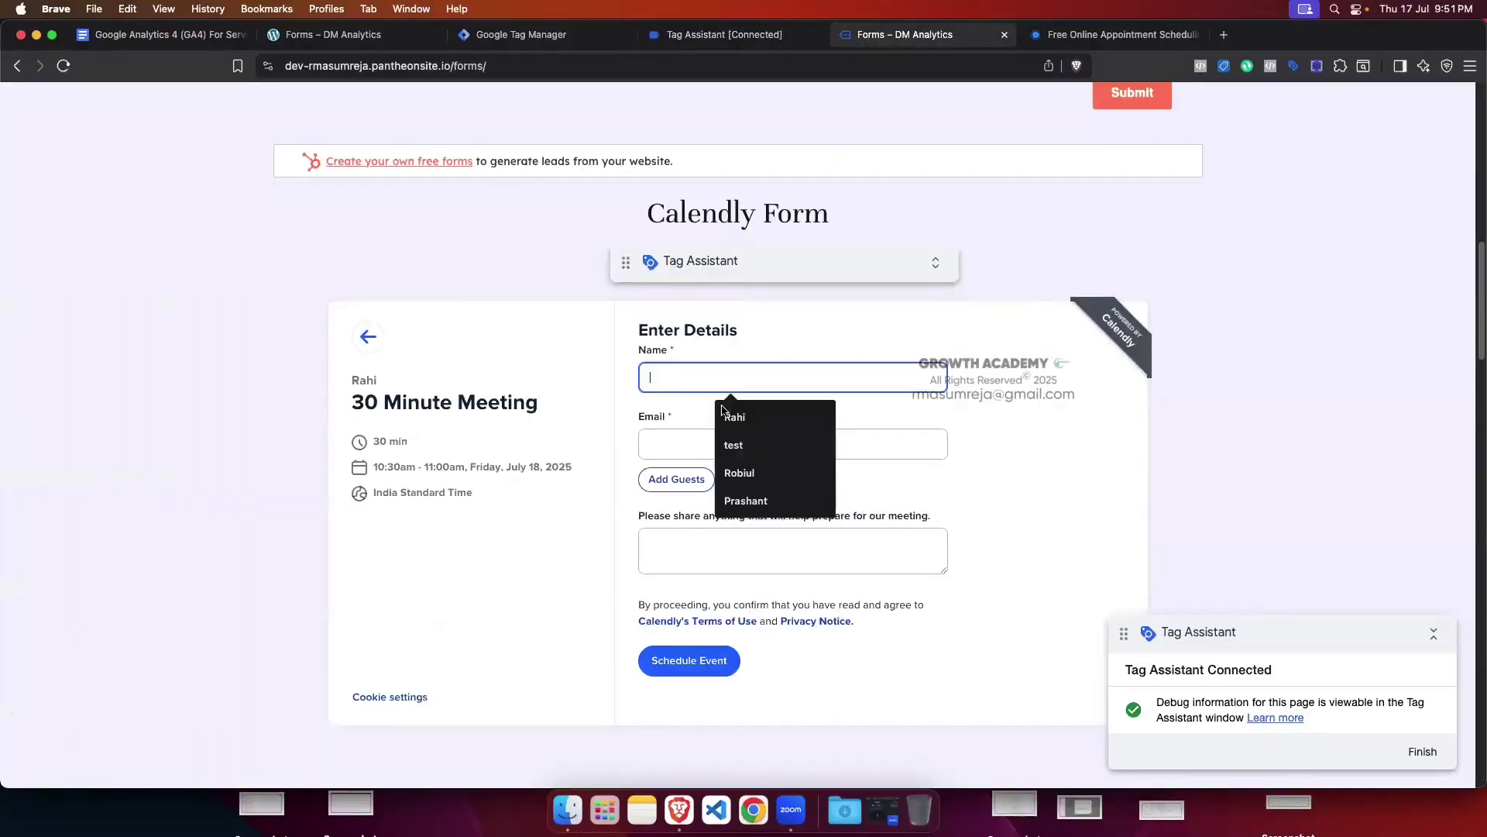
{"action": "left_click", "coordinate": [725, 411]}
{"action": "left_click", "coordinate": [724, 445]}
{"action": "left_click", "coordinate": [759, 482]}
{"action": "left_click", "coordinate": [680, 538]}
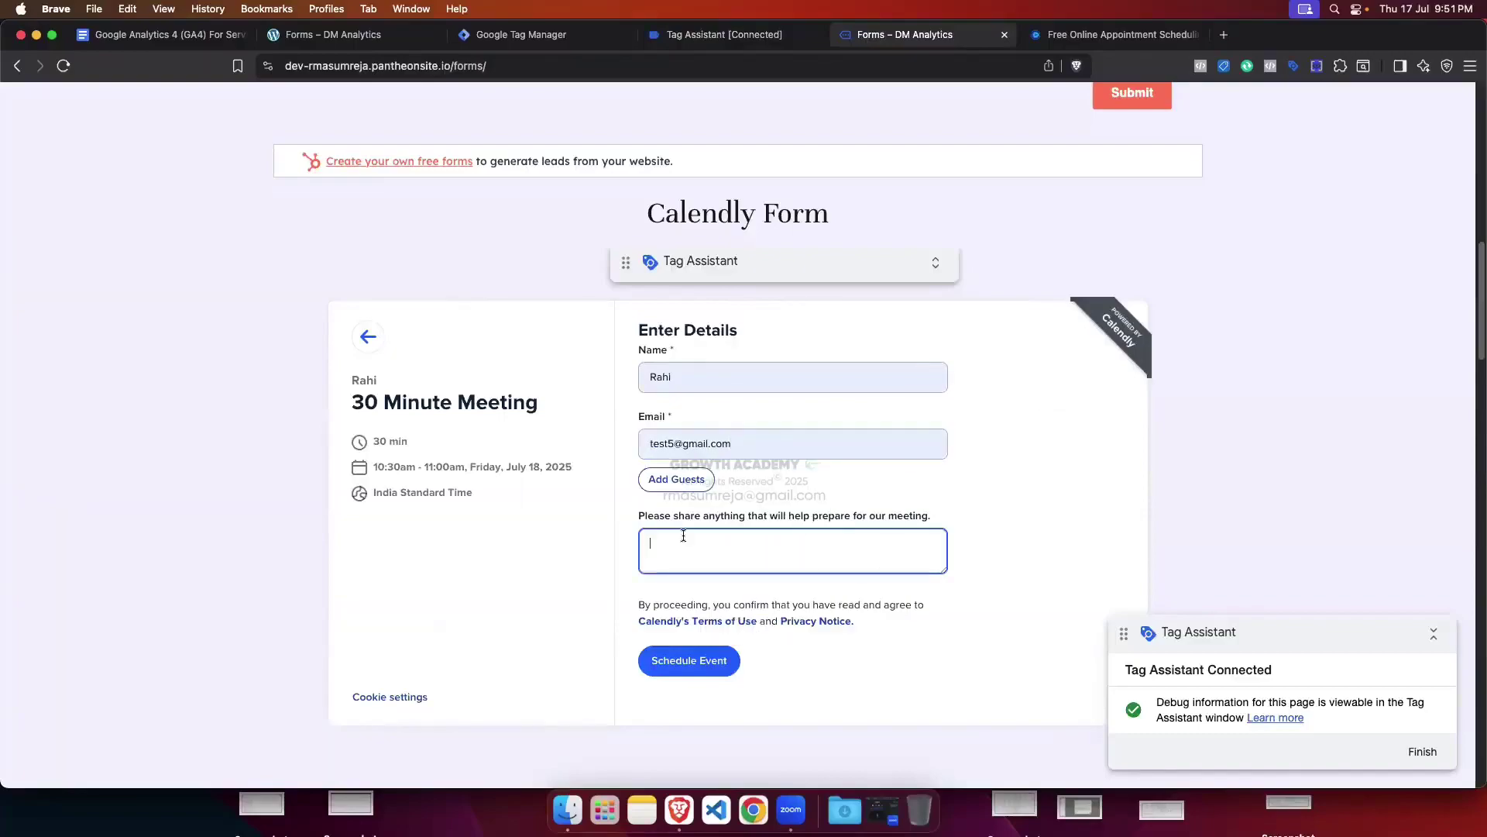
{"action": "type", "text": "te"}
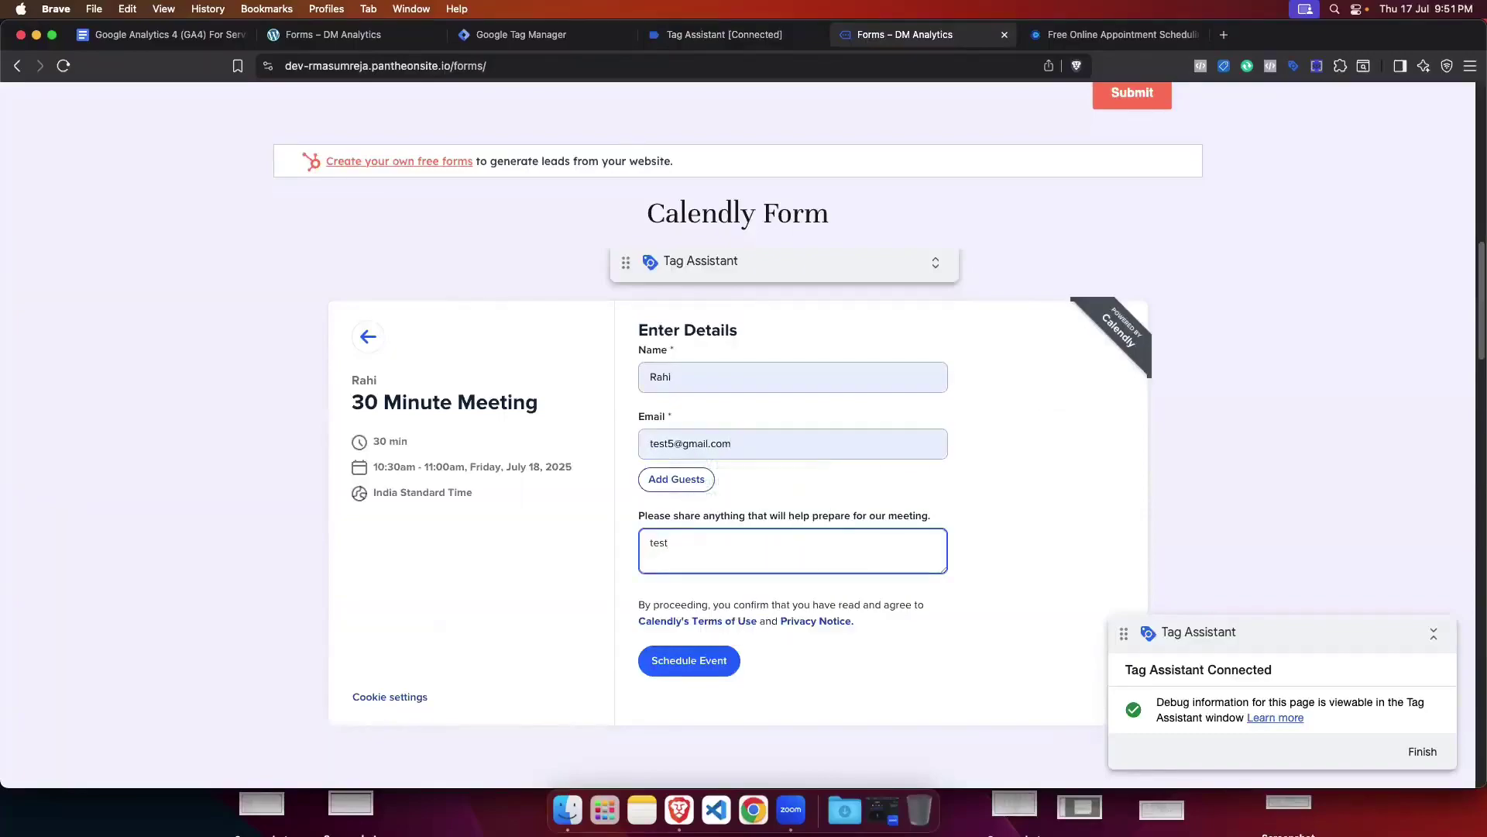
{"action": "type", "text": "st"}
{"action": "scroll", "coordinate": [681, 542], "scroll_direction": "down", "scroll_amount": 1}
{"action": "left_click", "coordinate": [689, 660]}
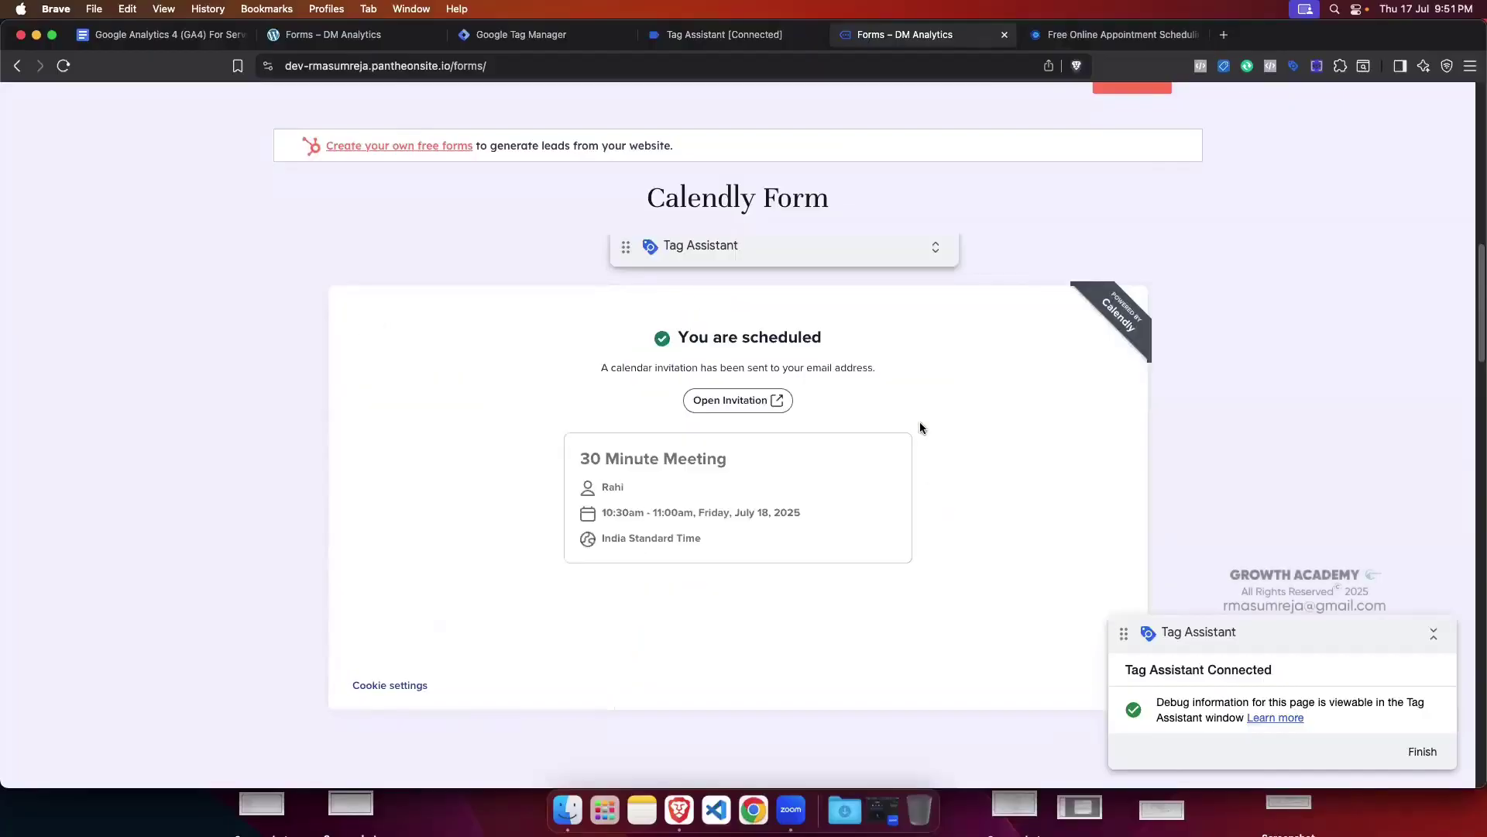
Step: Confirm the calendly.event_scheduled event appears in Tag Assistant
{"action": "left_click", "coordinate": [732, 38]}
{"action": "left_click", "coordinate": [80, 320]}
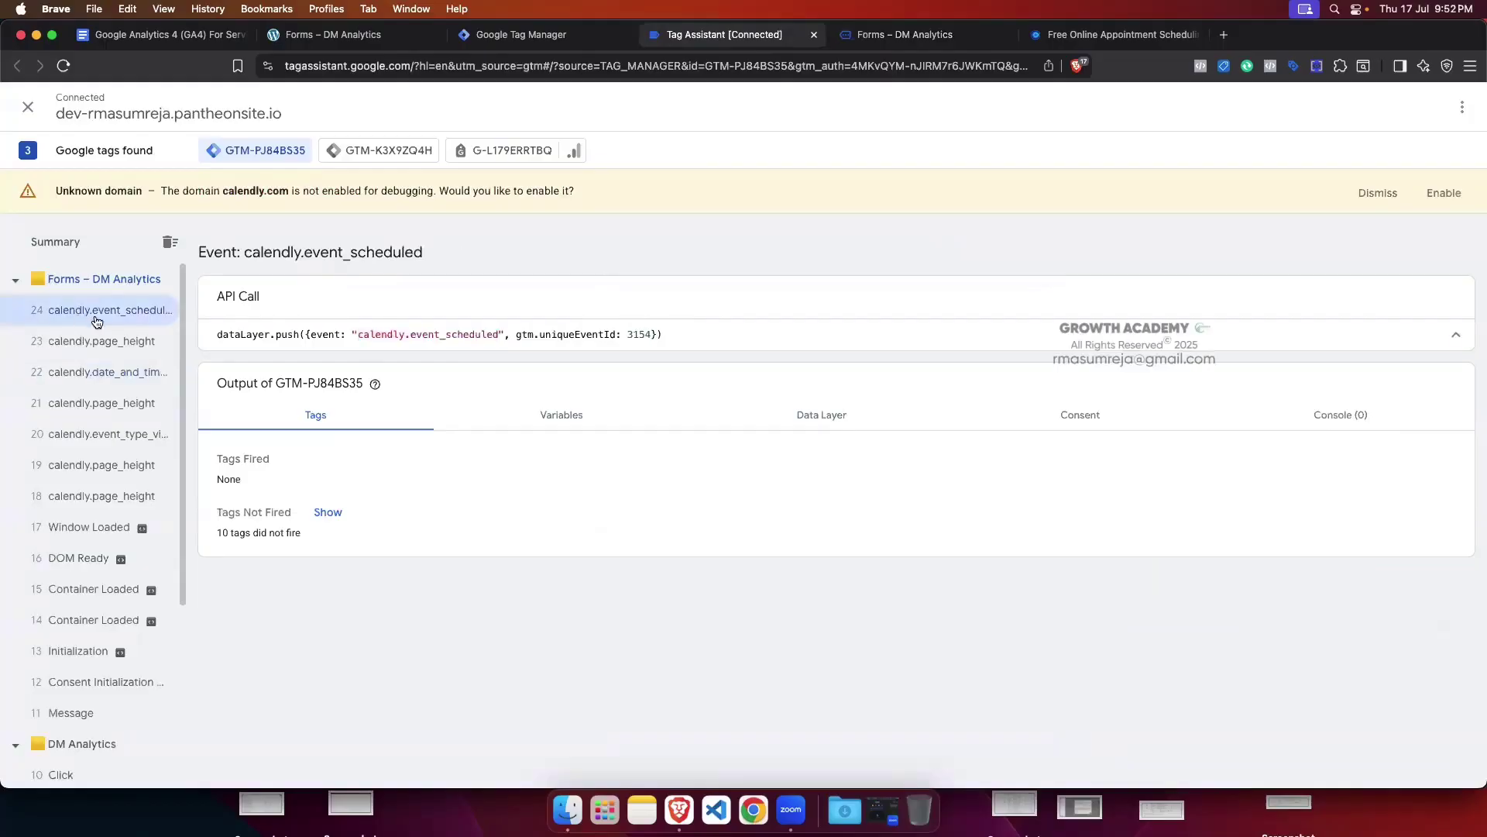
{"action": "left_click_drag", "start_coordinate": [355, 337], "coordinate": [502, 335]}
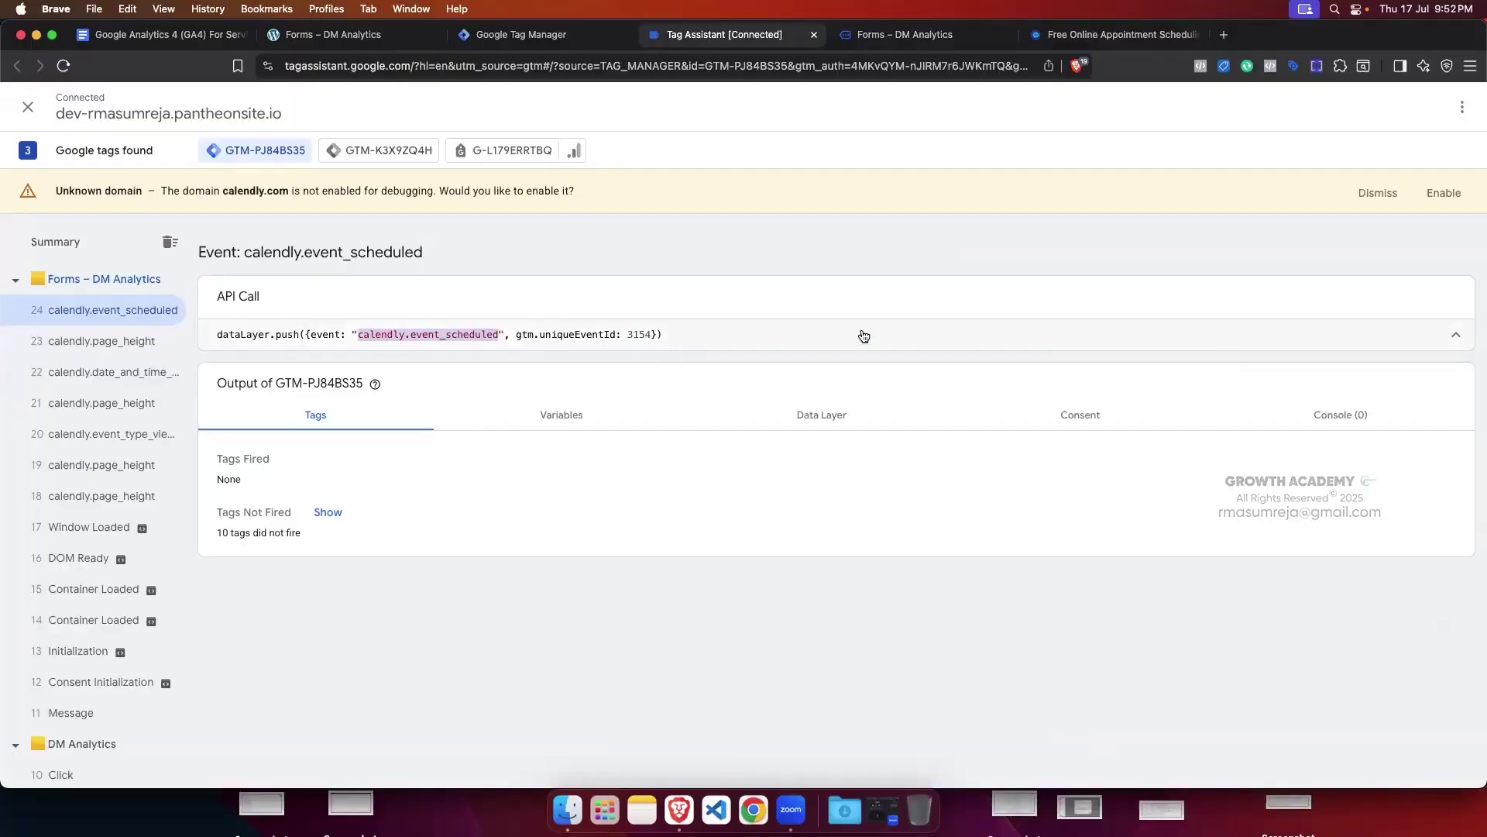
{"action": "left_click", "coordinate": [522, 35]}
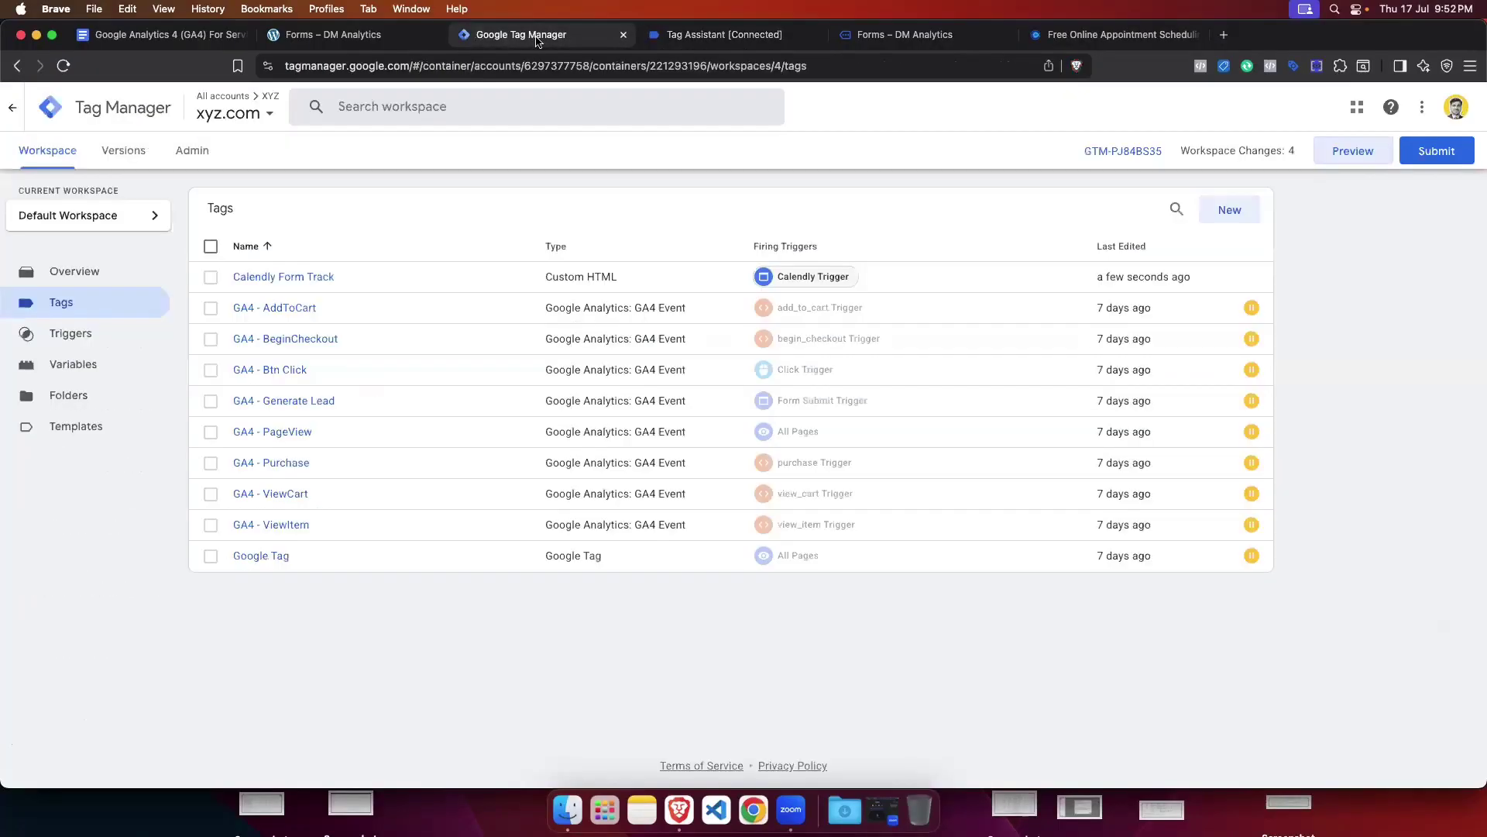
Step: Review the three logged Calendly events in Tag Assistant, then close the Calendly Form Track tag editor
{"action": "left_click", "coordinate": [333, 279]}
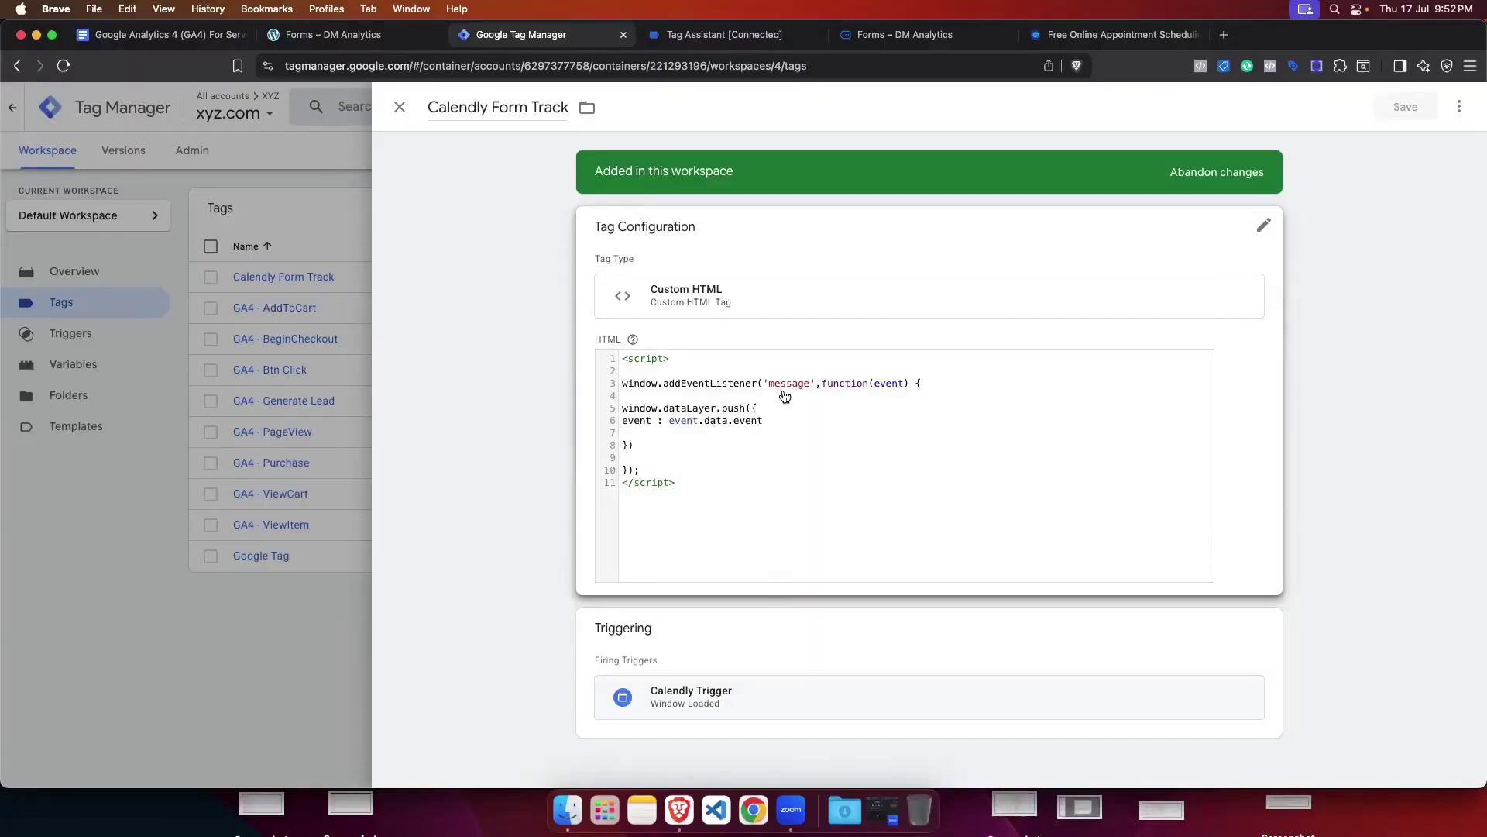
{"action": "left_click", "coordinate": [705, 34]}
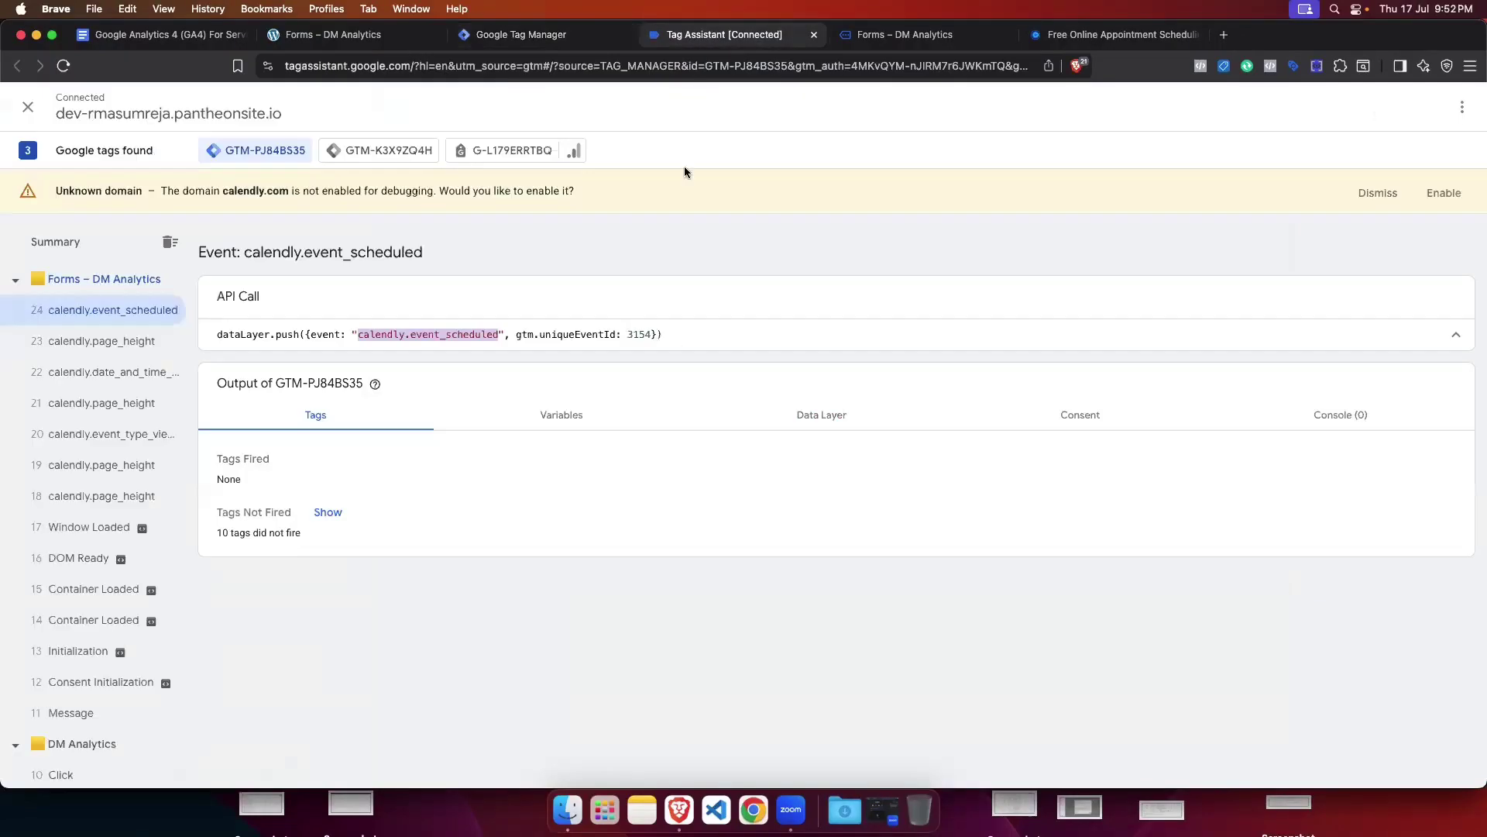
{"action": "left_click", "coordinate": [122, 372]}
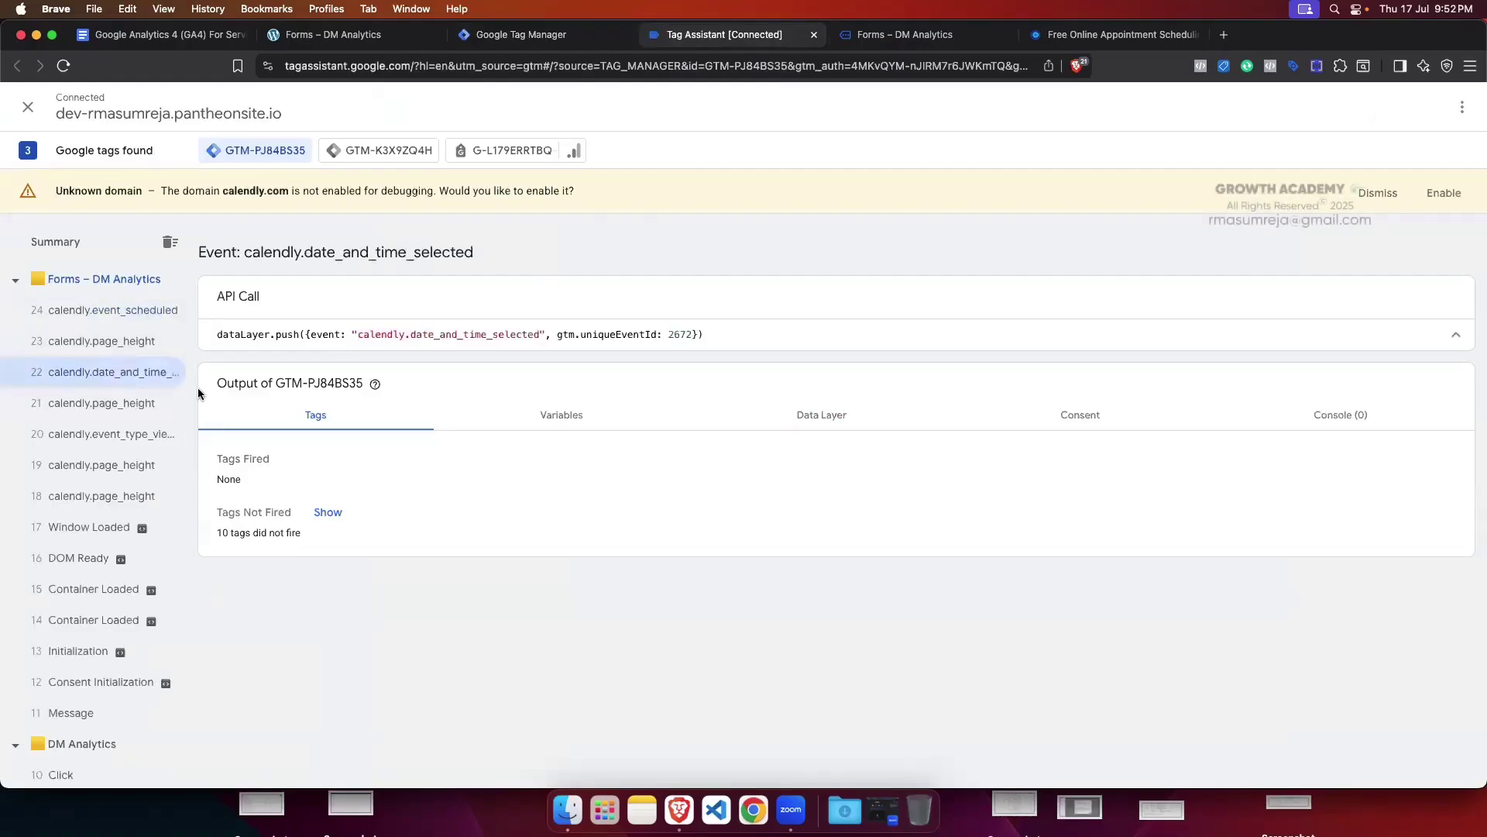
{"action": "left_click", "coordinate": [140, 311]}
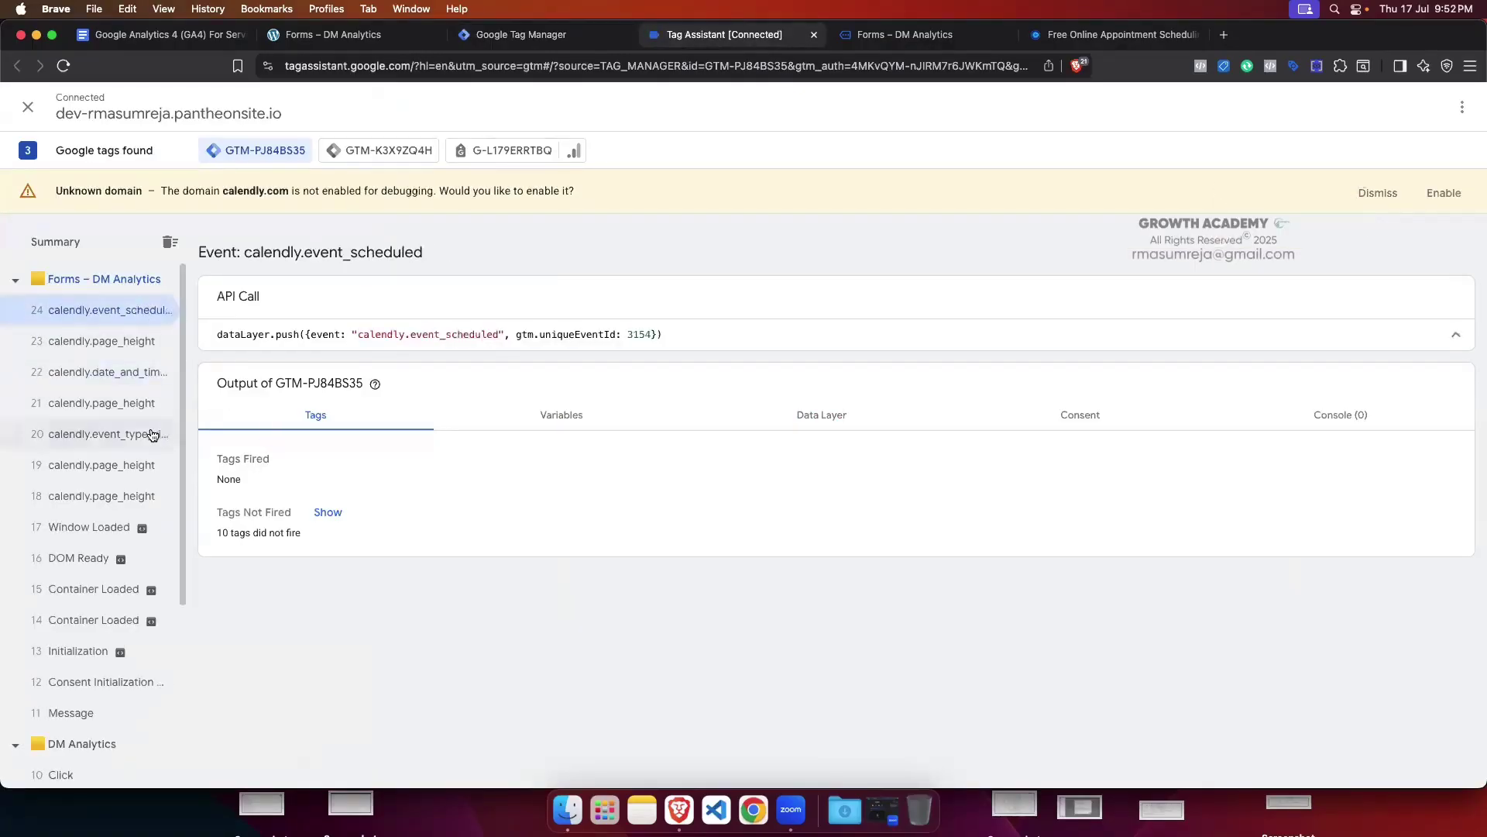
{"action": "left_click", "coordinate": [152, 435]}
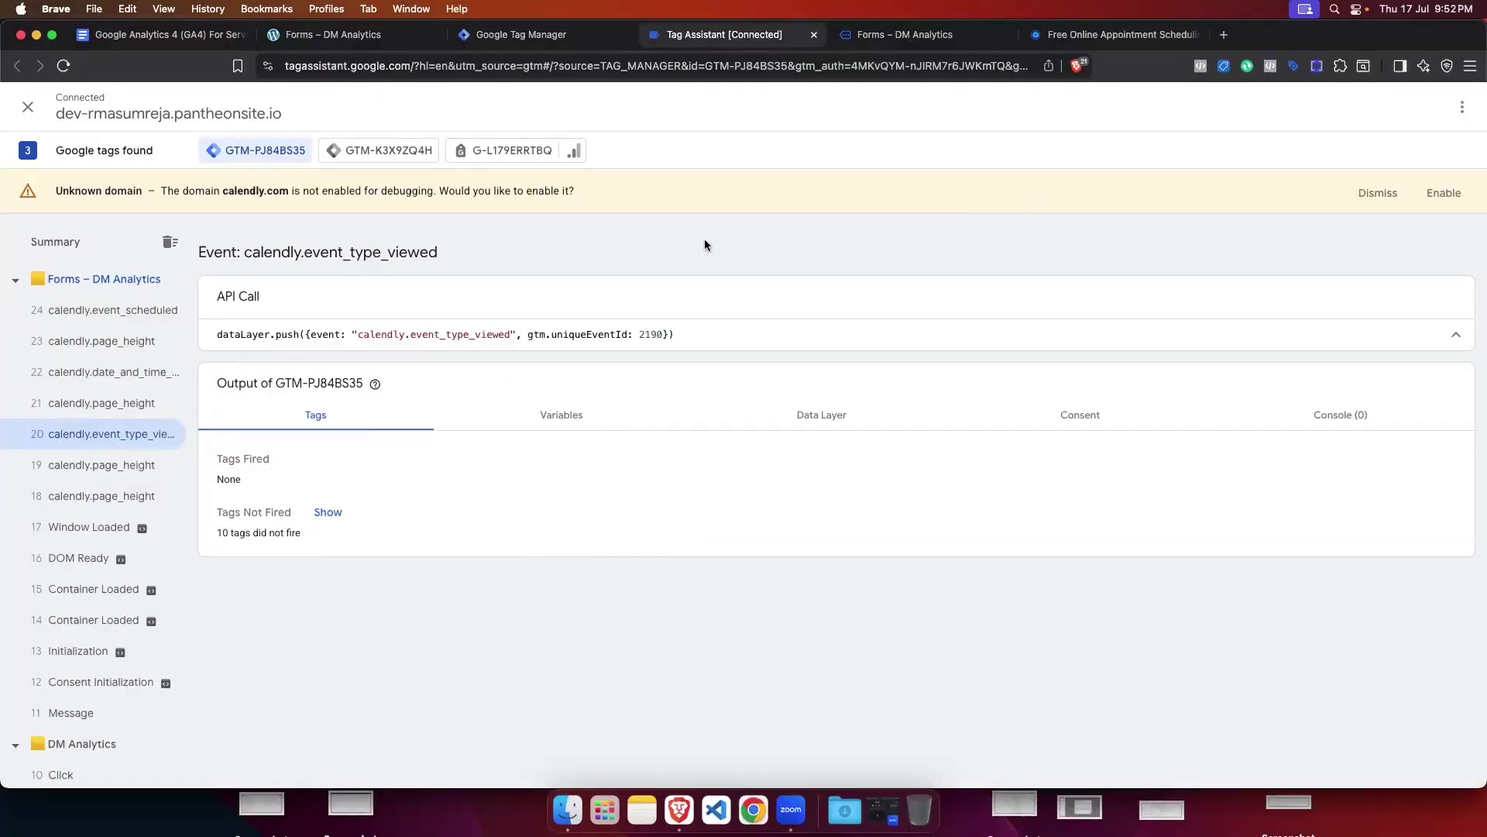
{"action": "left_click", "coordinate": [555, 45]}
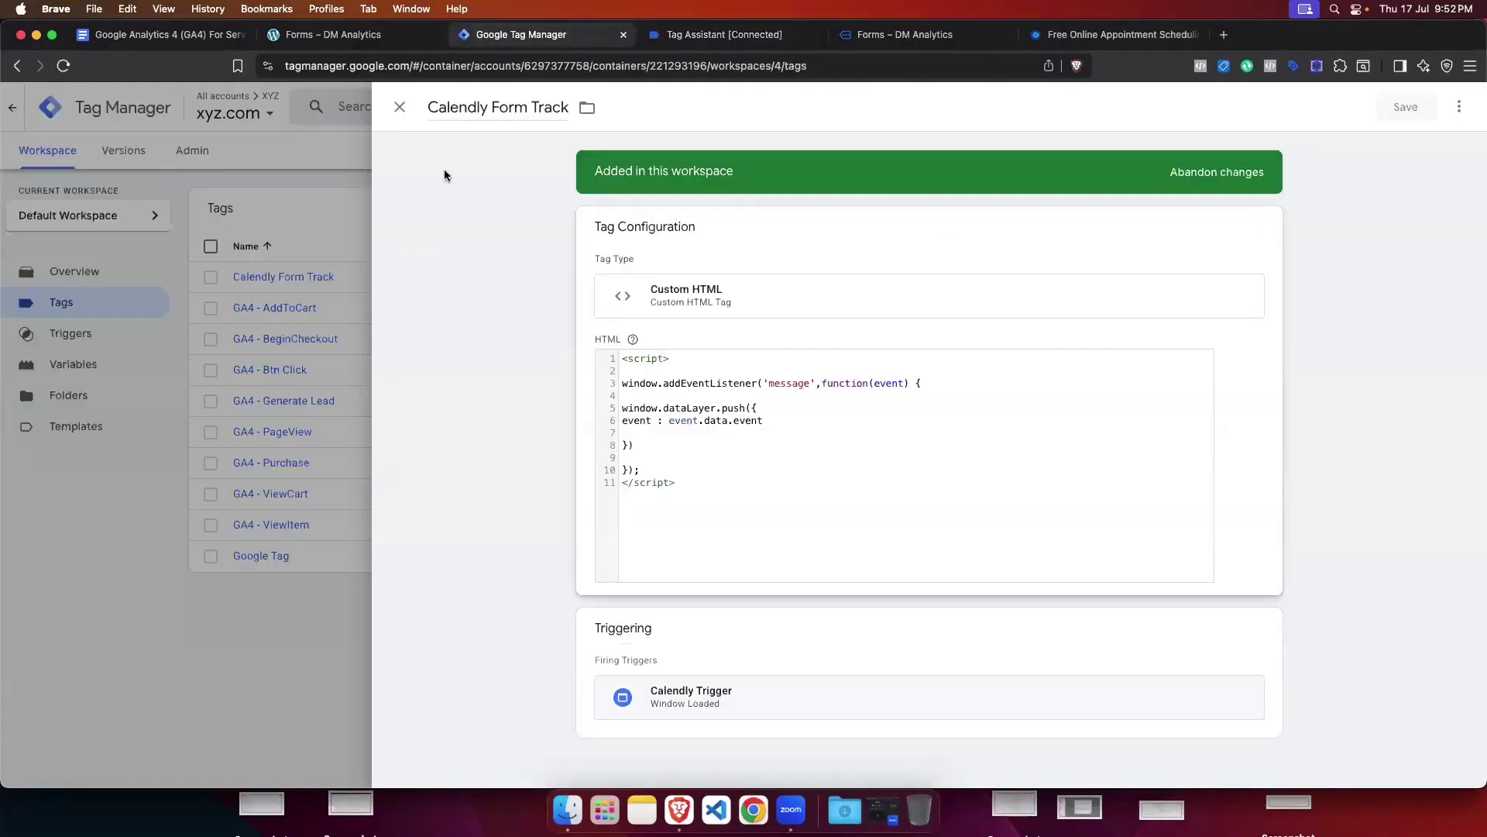
{"action": "left_click", "coordinate": [400, 106]}
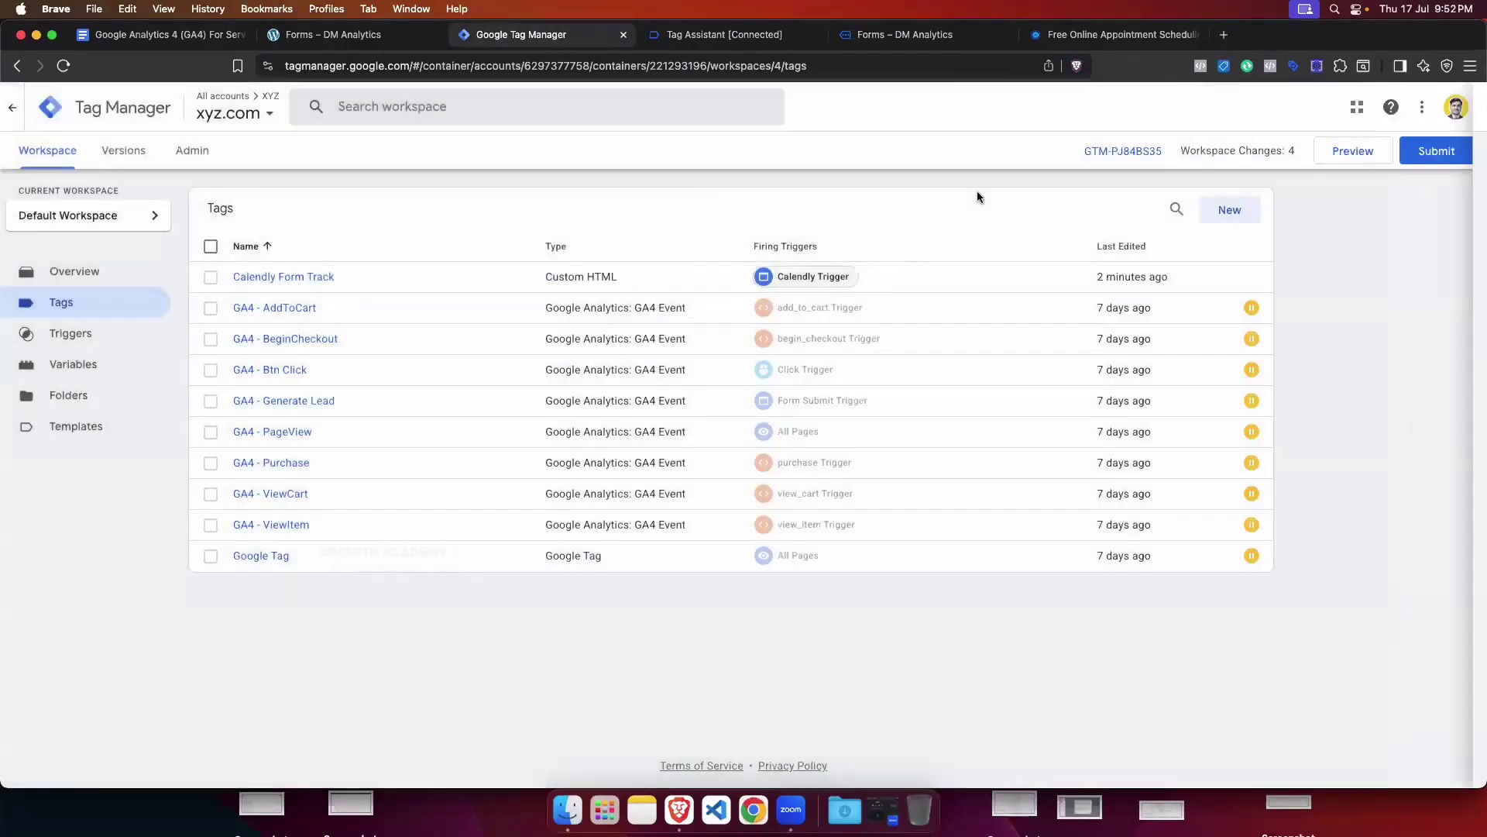
Step: Create a new tag and set its type to Google Analytics GA4 Event
{"action": "left_click", "coordinate": [1223, 214]}
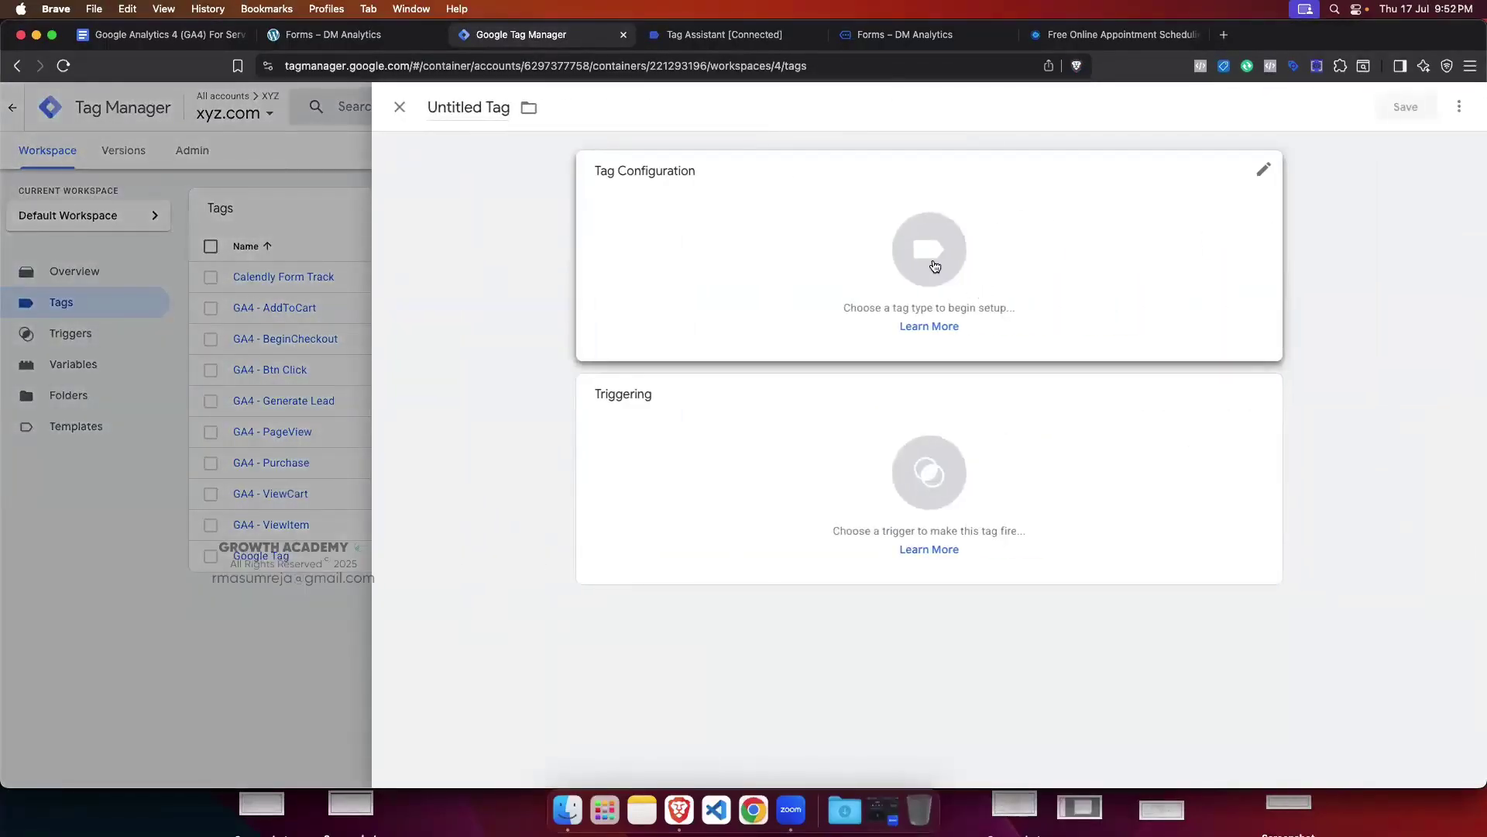
{"action": "left_click", "coordinate": [935, 266]}
{"action": "left_click", "coordinate": [1195, 260]}
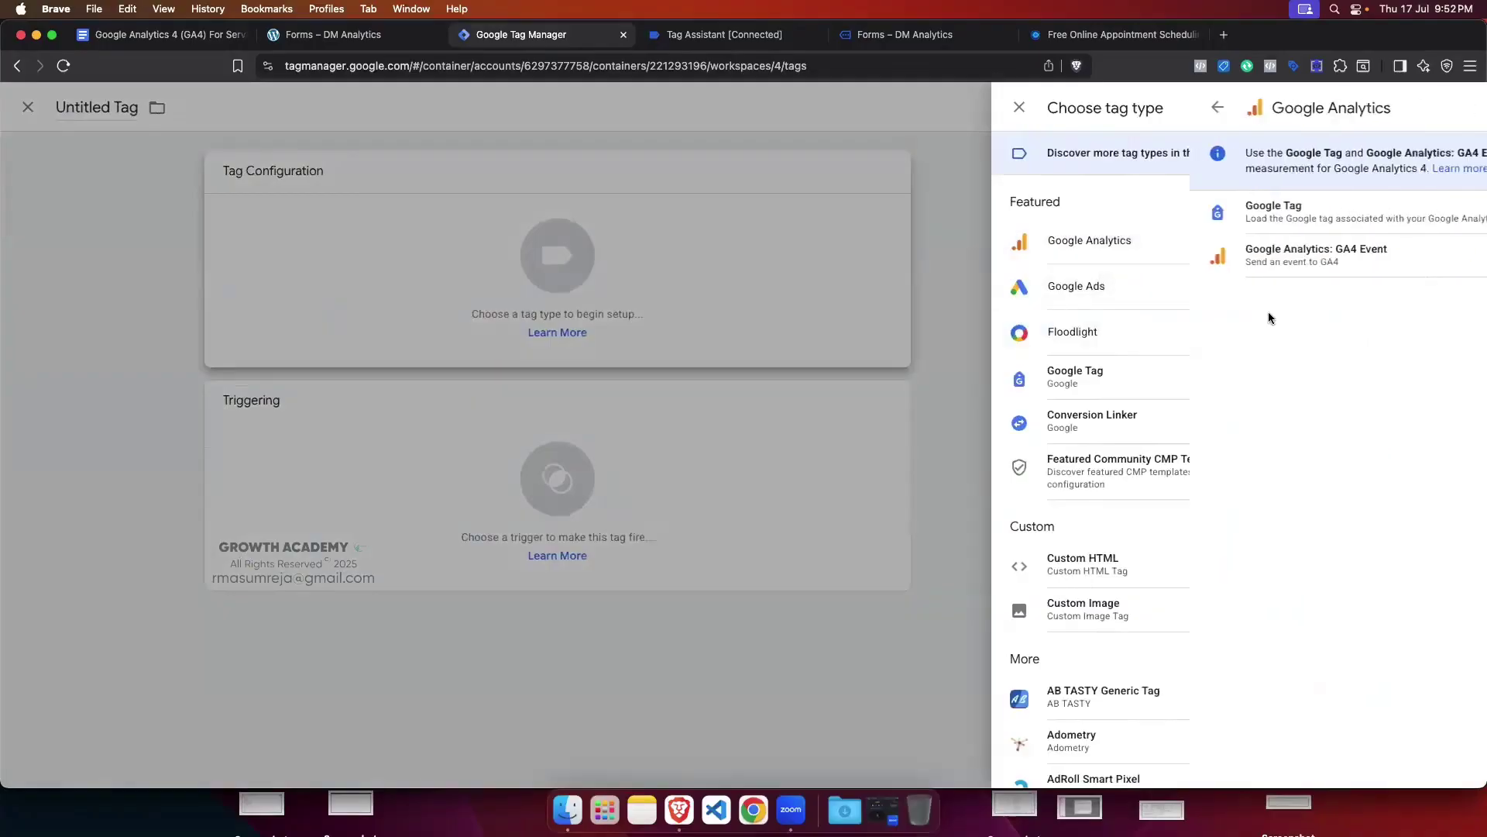
{"action": "left_click", "coordinate": [1177, 270]}
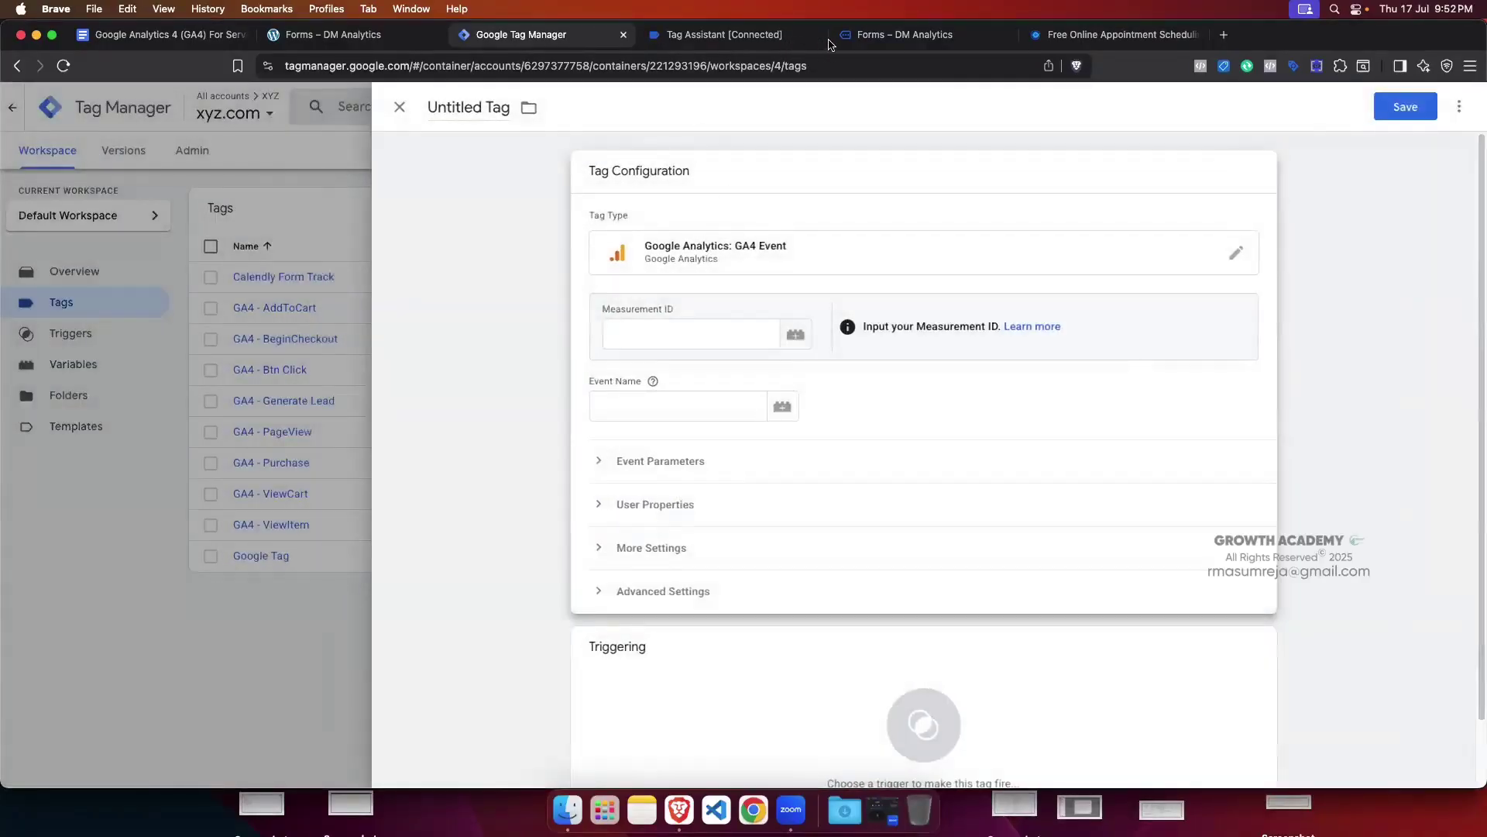
Step: Use the {{GA4 Measurement ID}} variable and enter generate_lead as the event name
{"action": "left_click", "coordinate": [674, 339]}
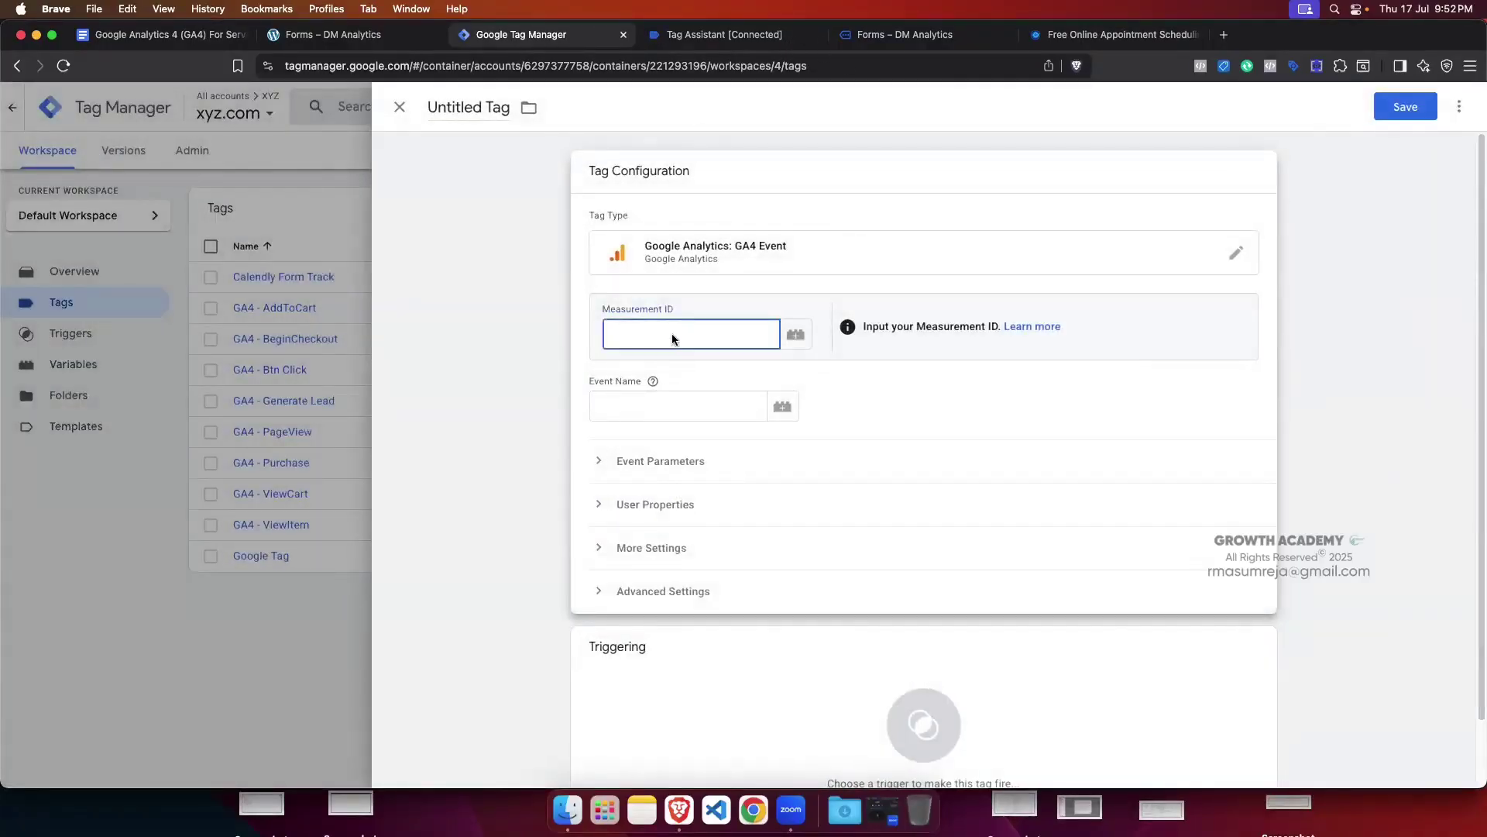
{"action": "type", "text": "{{ga4"}
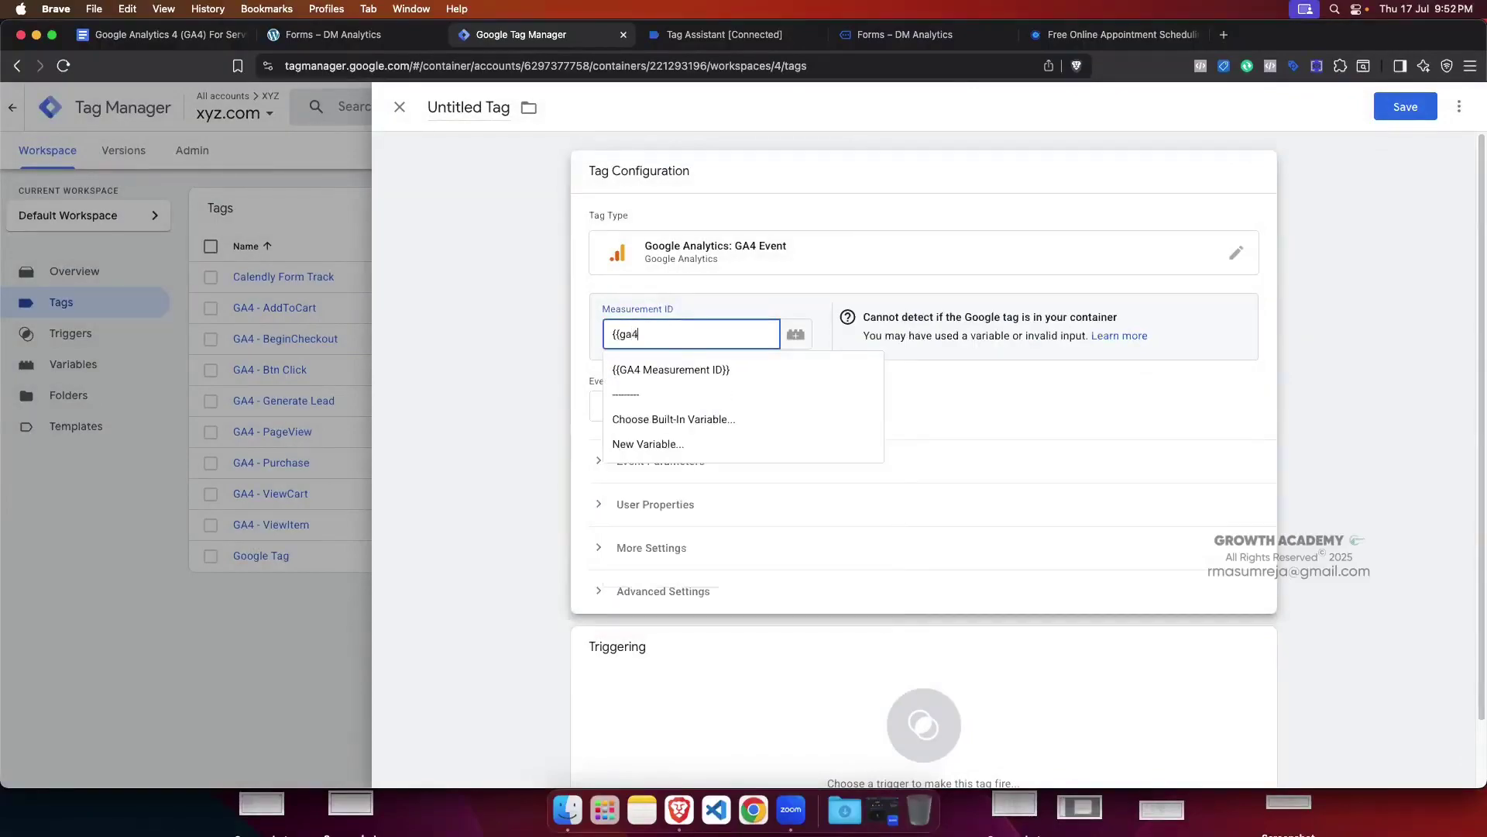
{"action": "left_click", "coordinate": [674, 369]}
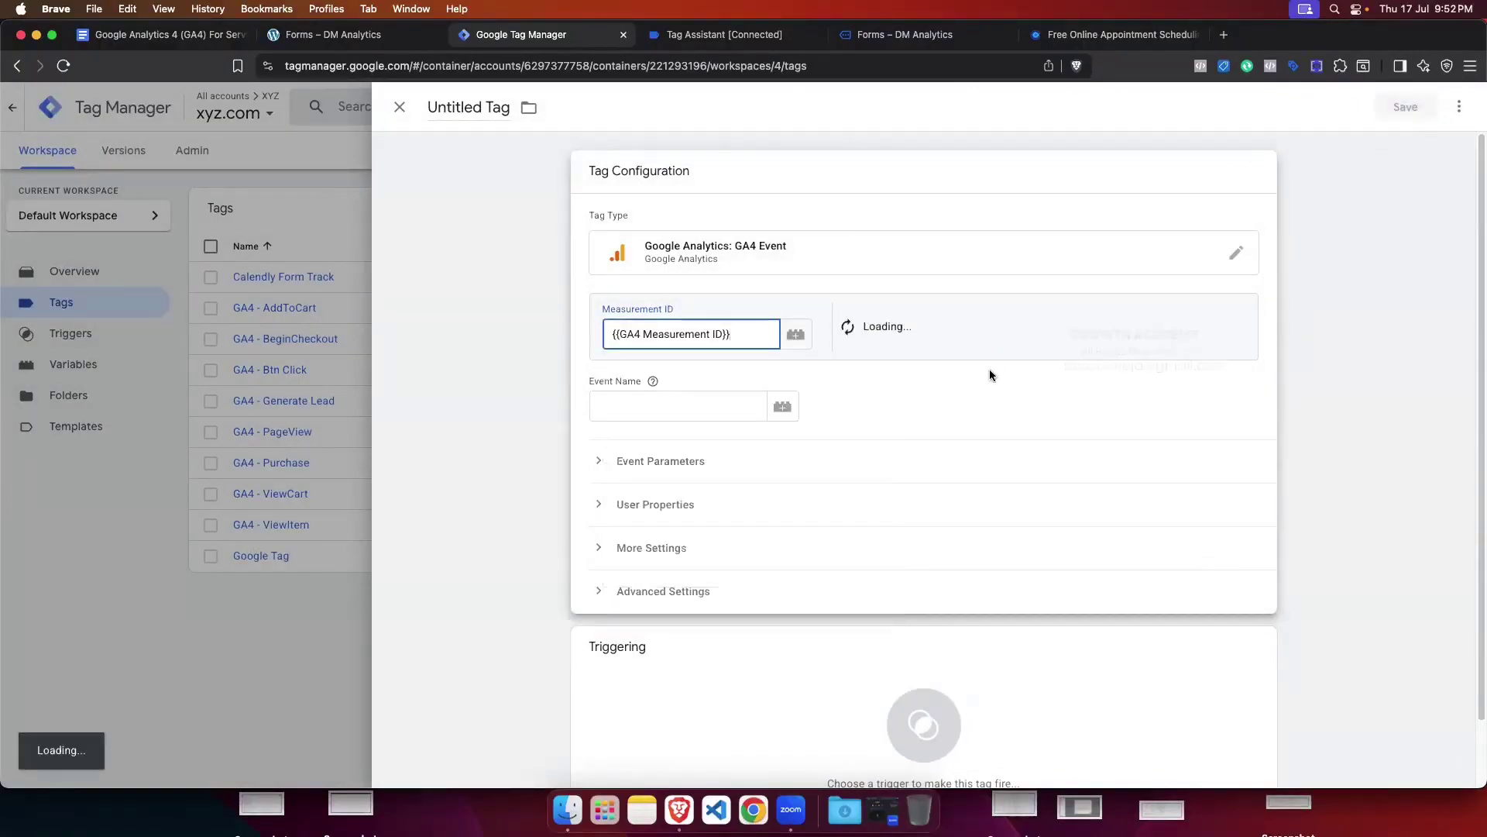
{"action": "left_click", "coordinate": [679, 405]}
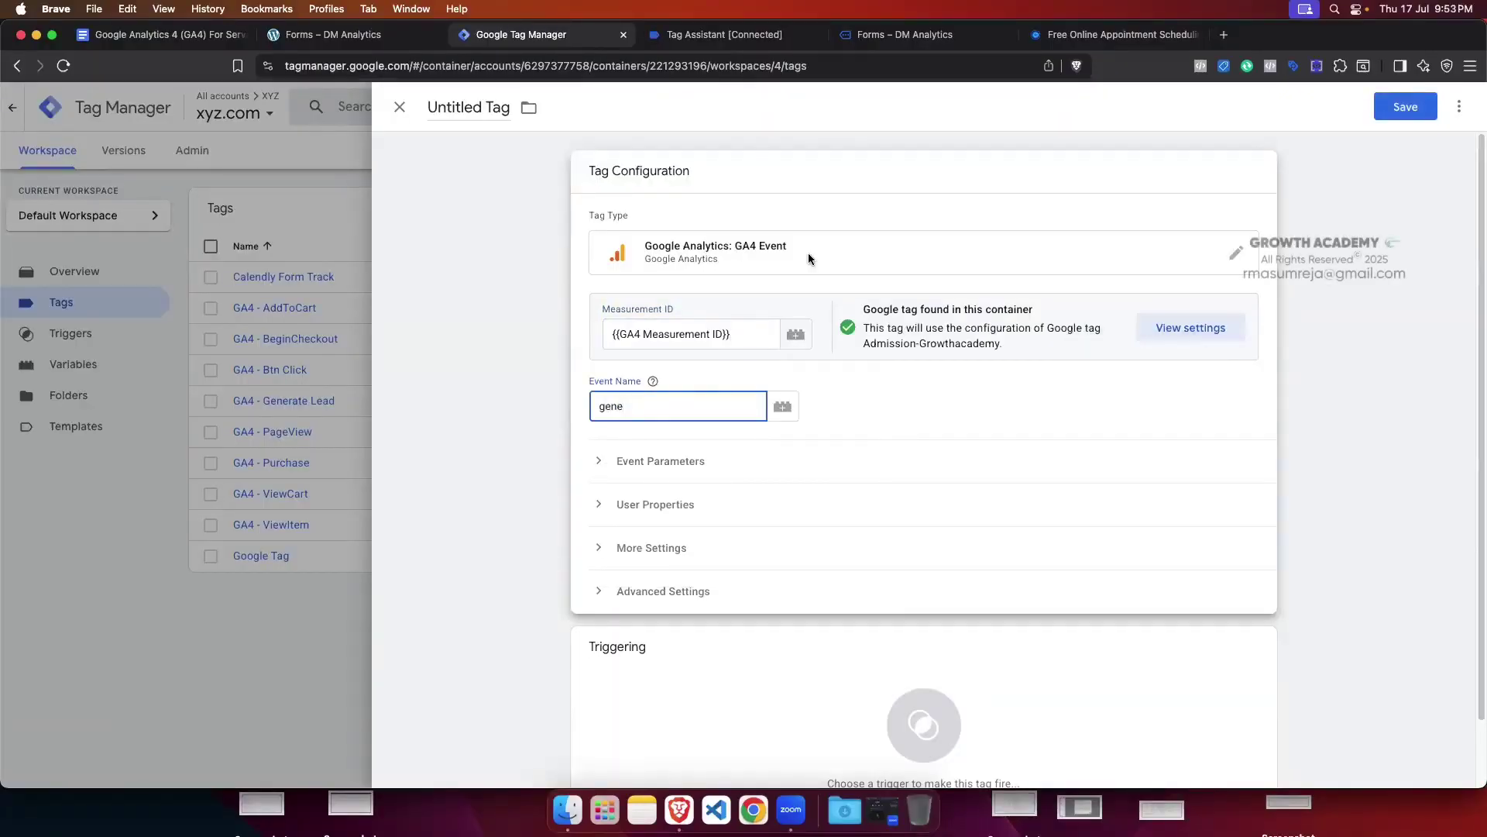
{"action": "left_click_drag", "start_coordinate": [632, 409], "coordinate": [602, 410]}
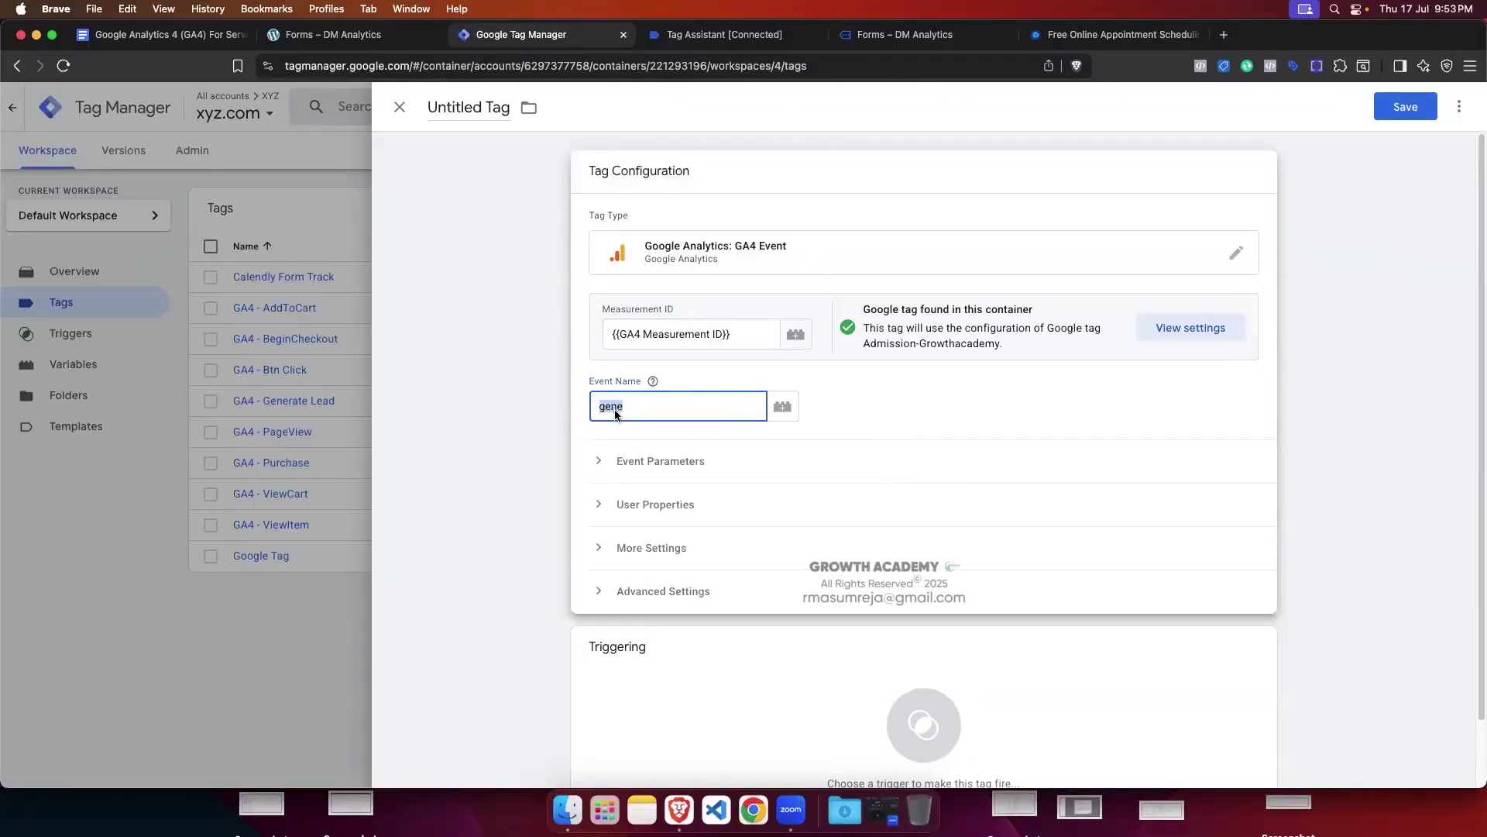
{"action": "left_click", "coordinate": [632, 412]}
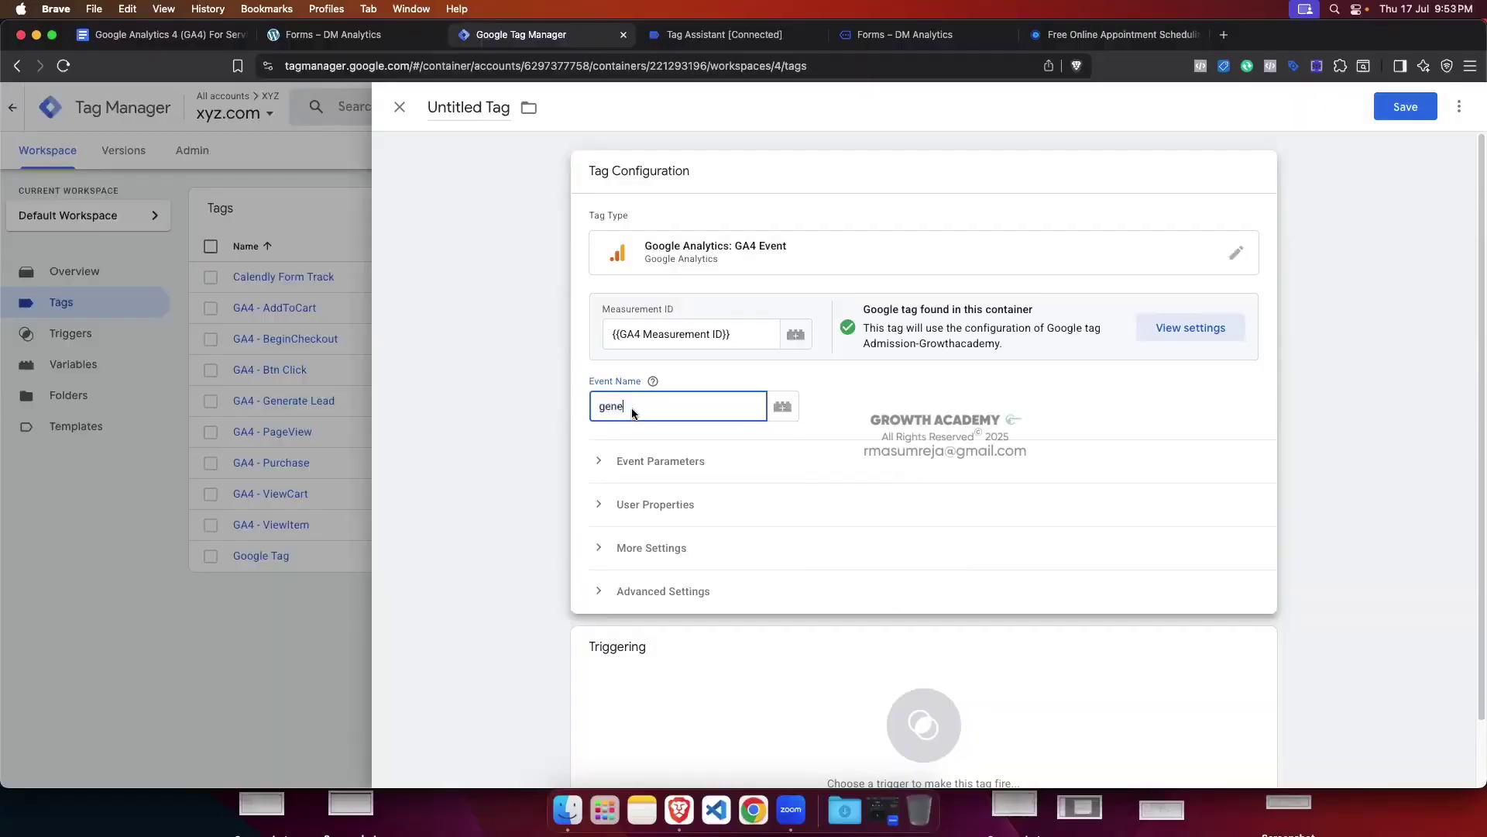
{"action": "type", "text": "rate_lead"}
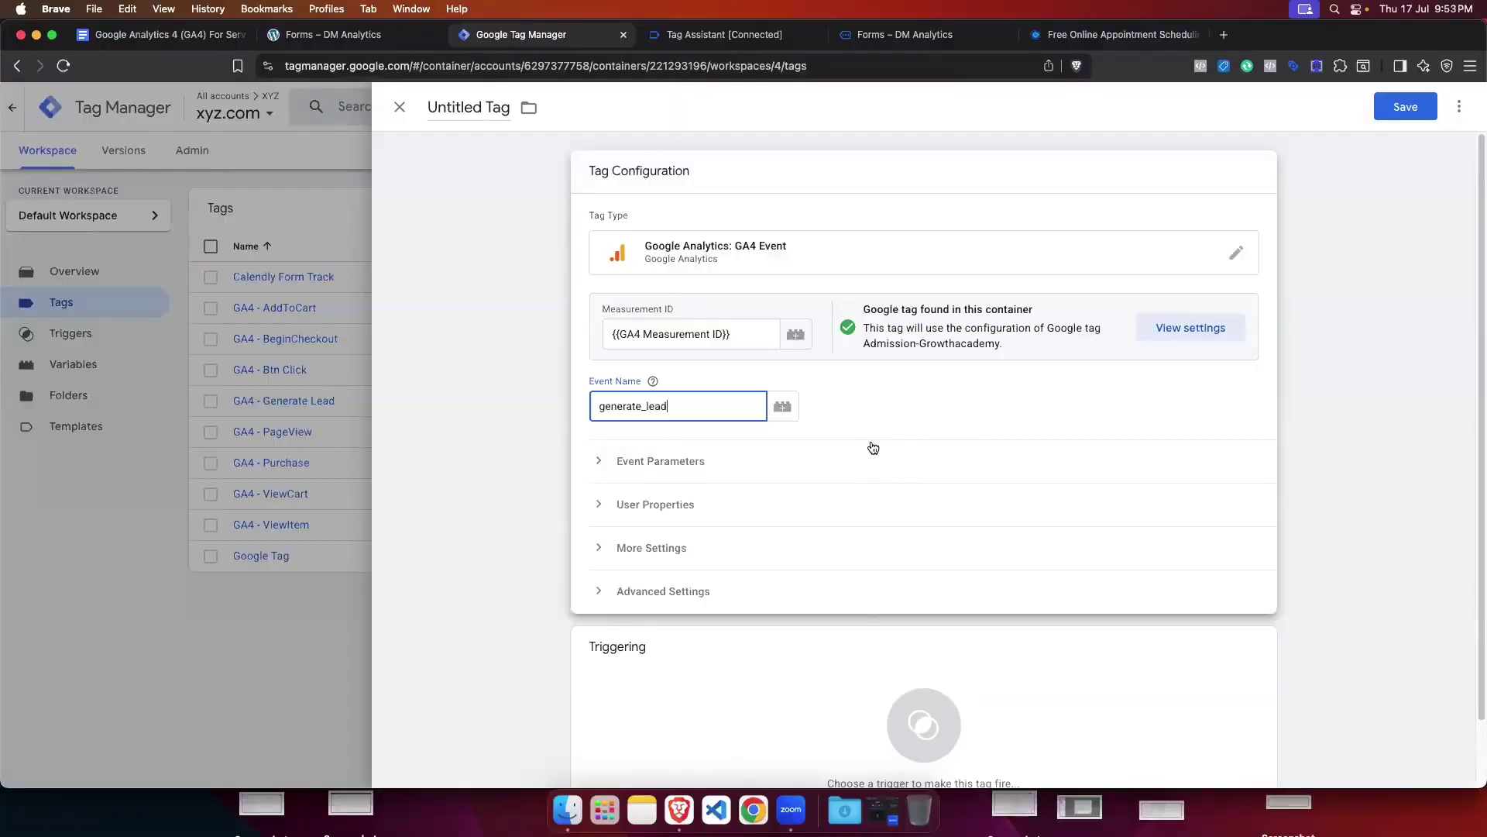
Step: Add a new Custom Event trigger to the tag's triggering
{"action": "scroll", "coordinate": [868, 453], "scroll_direction": "down", "scroll_amount": 2}
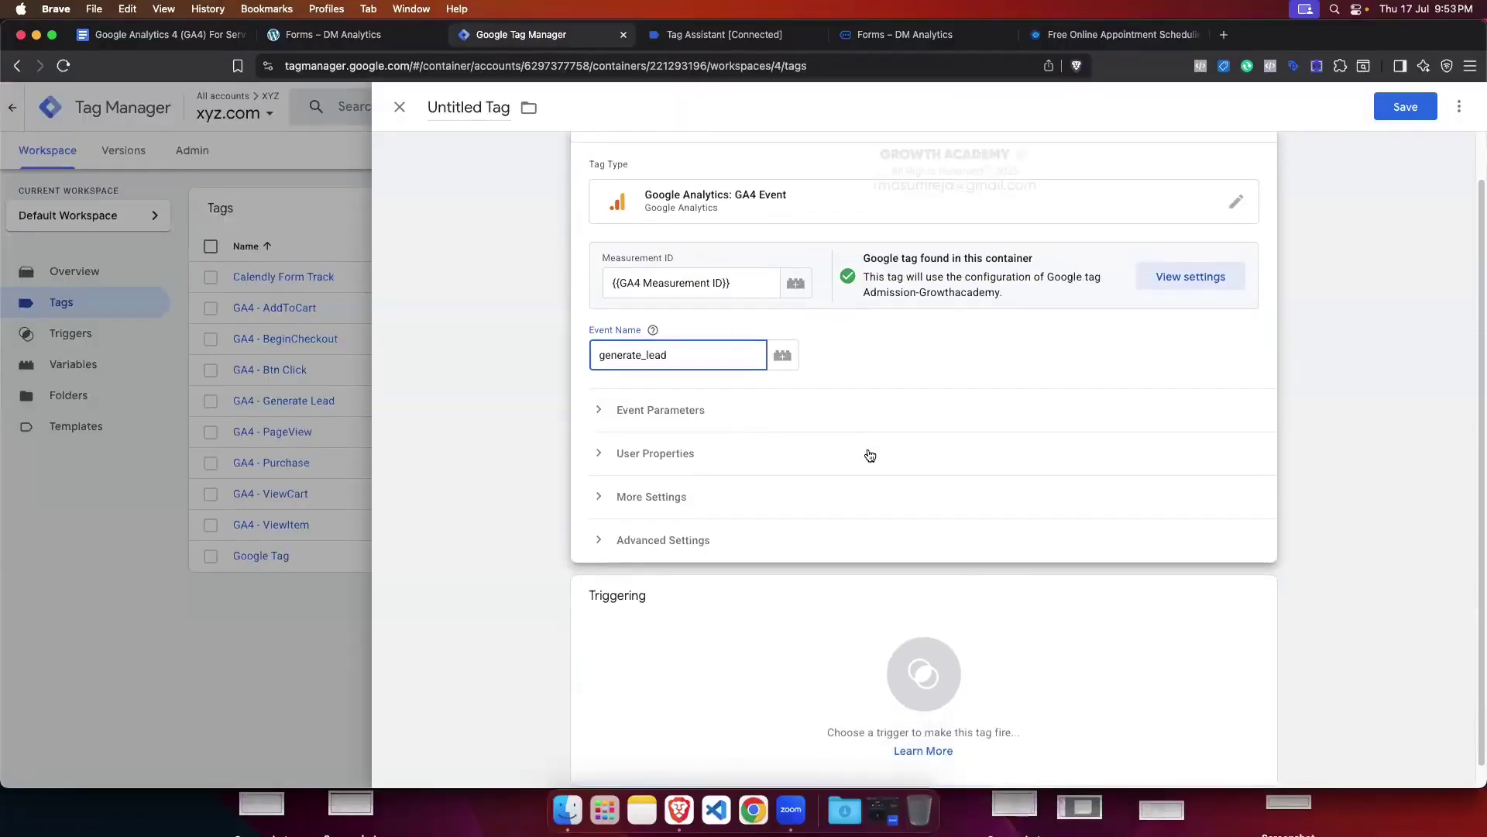
{"action": "left_click", "coordinate": [750, 621]}
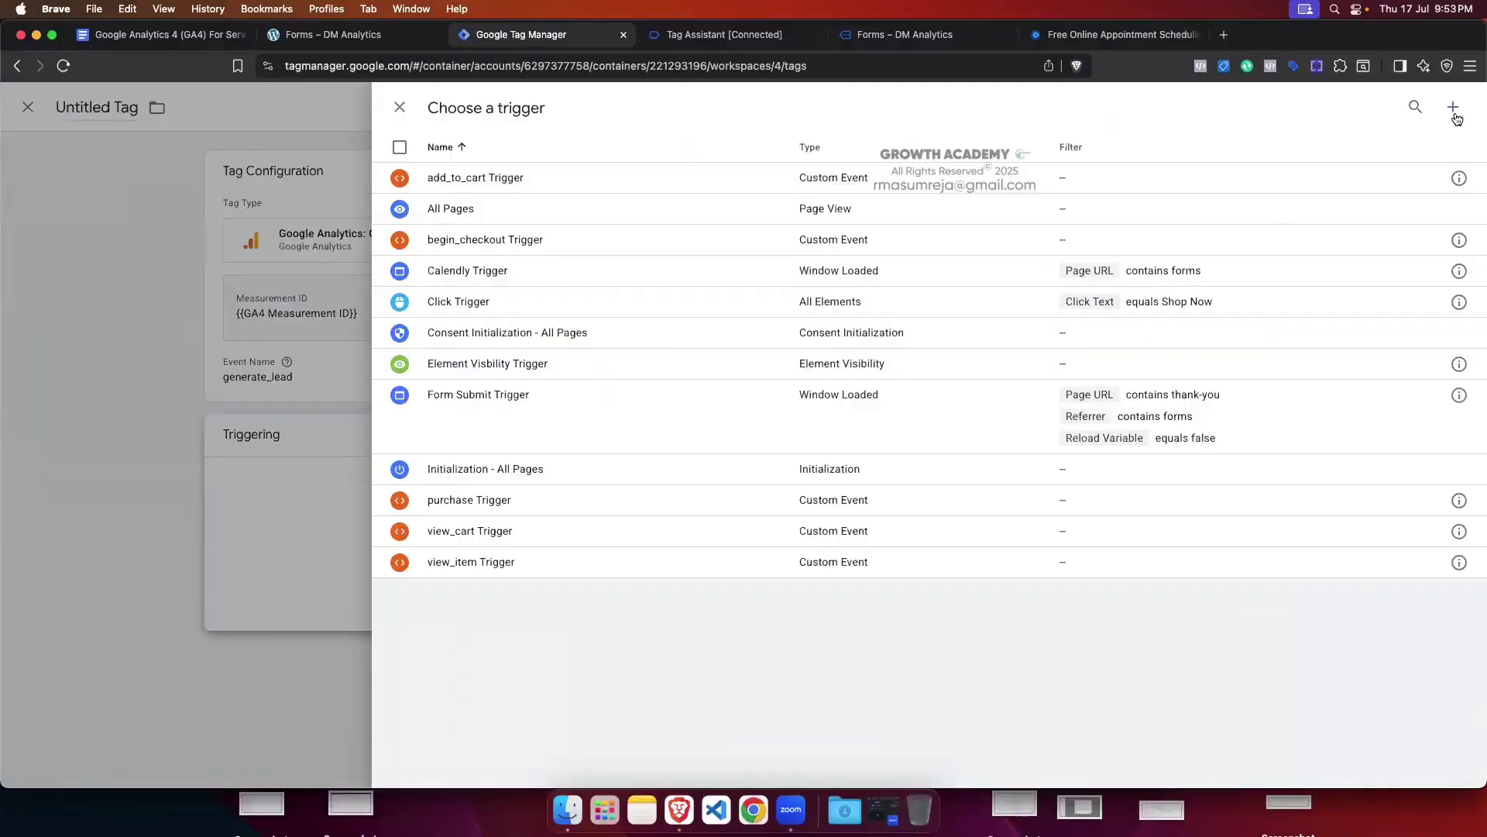
{"action": "left_click", "coordinate": [1455, 115]}
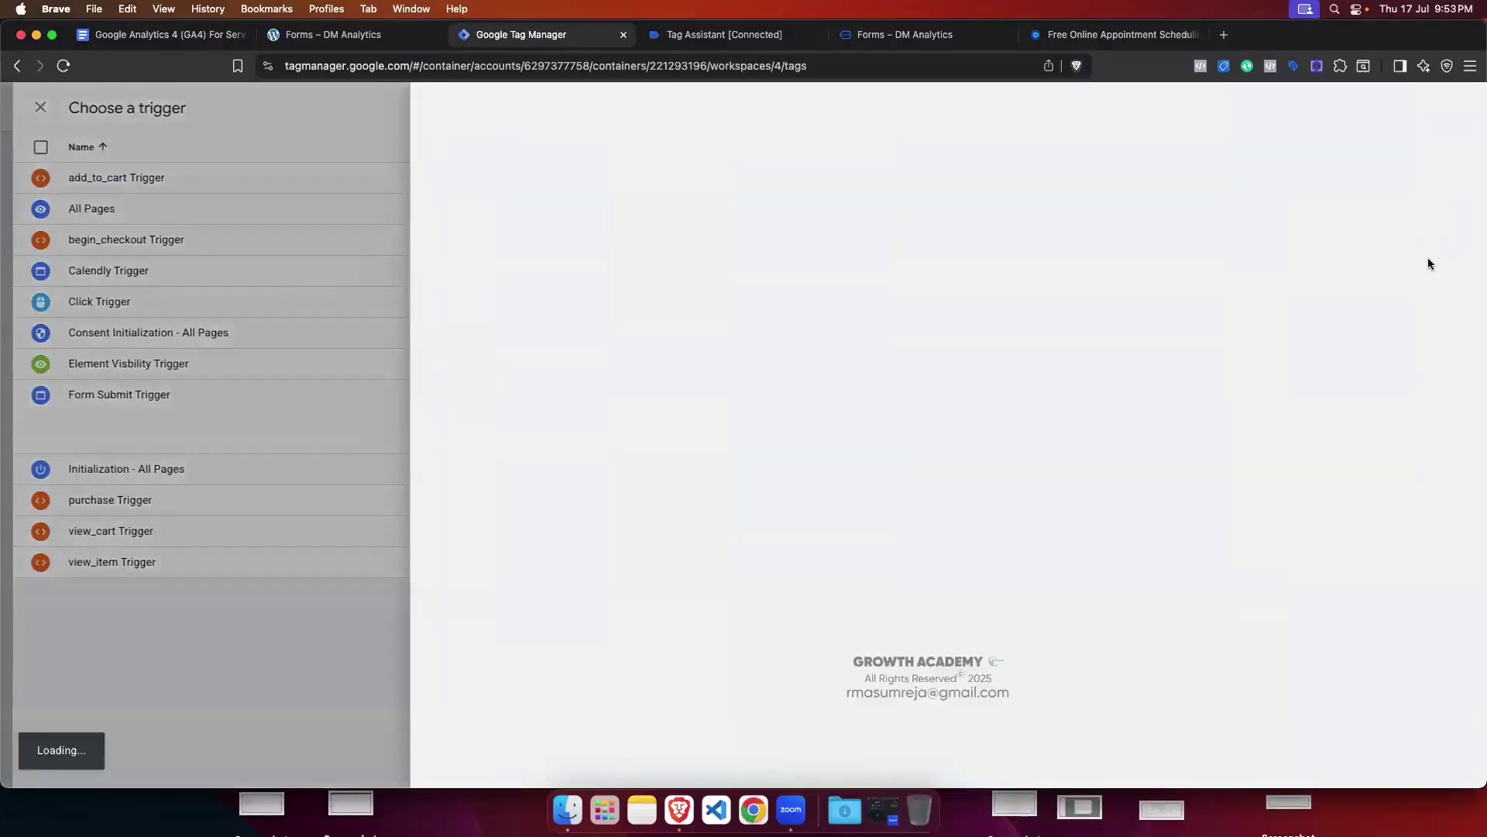
{"action": "left_click", "coordinate": [983, 276]}
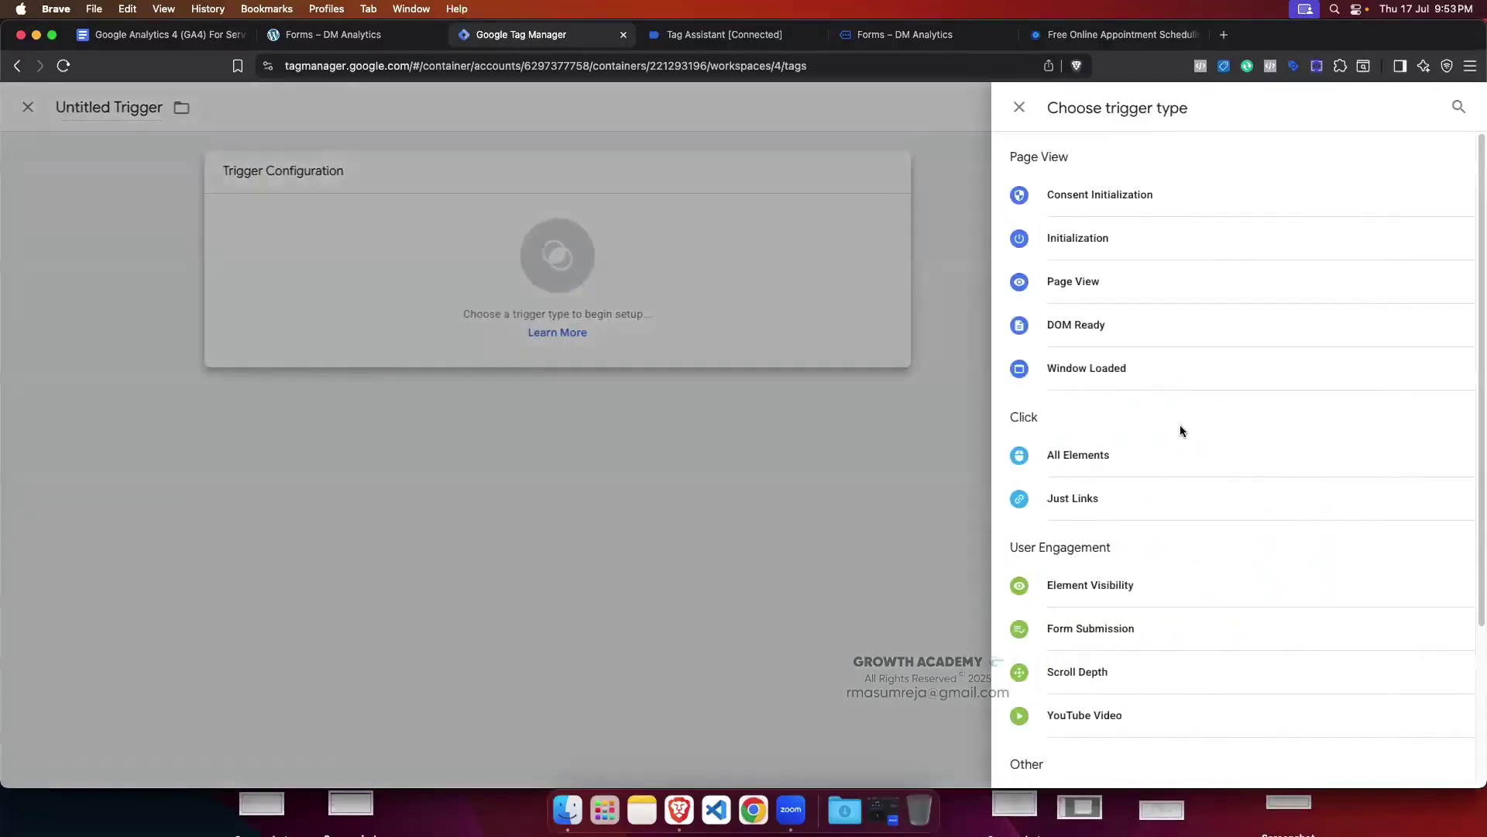
{"action": "scroll", "coordinate": [1178, 429], "scroll_direction": "down", "scroll_amount": 3}
{"action": "left_click", "coordinate": [1100, 586]}
{"action": "left_click", "coordinate": [650, 324]}
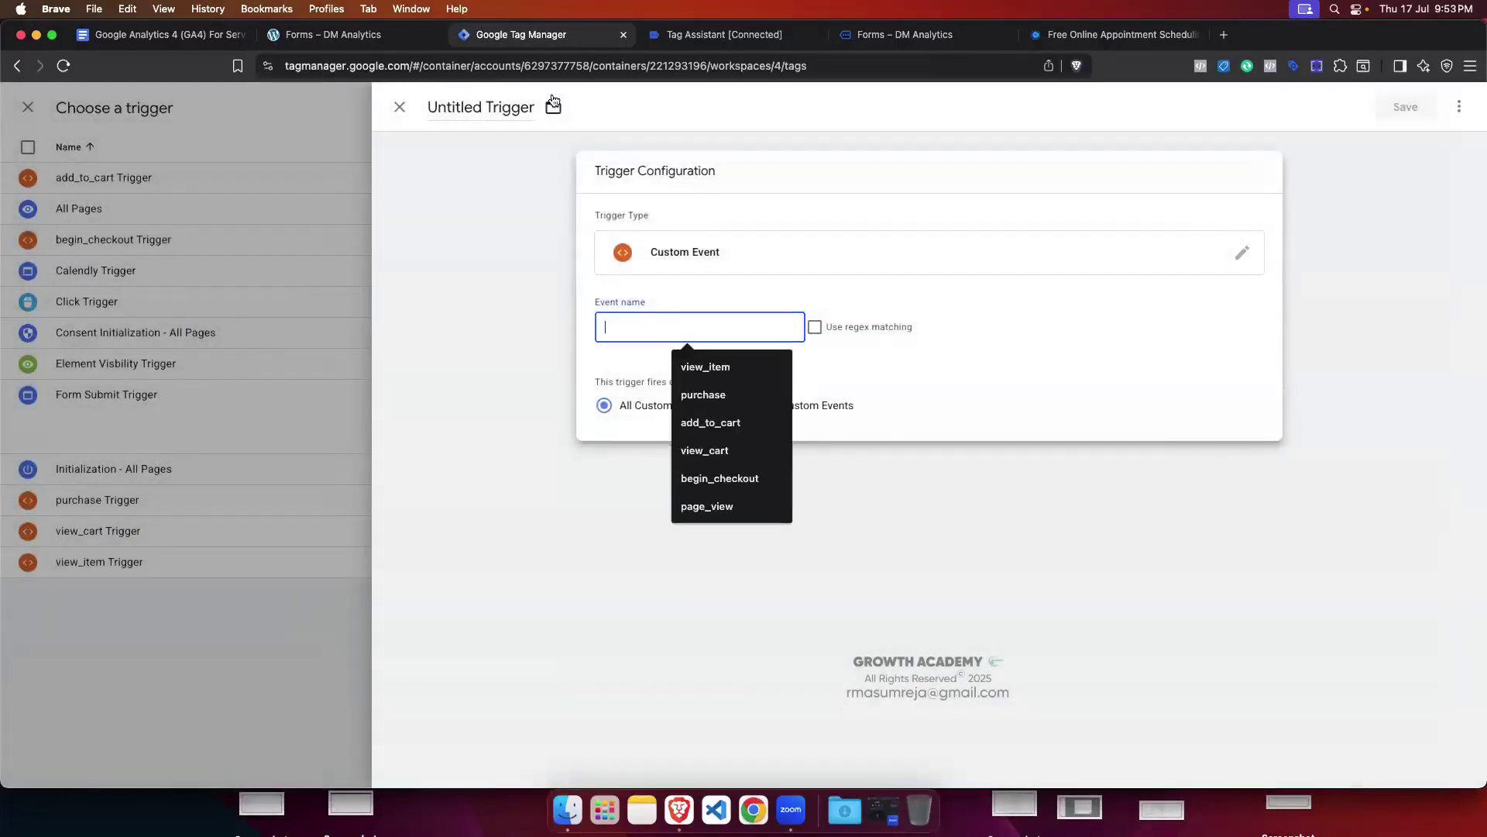
Step: Paste calendly.event_scheduled from Tag Assistant as the event name, then save it as 'Lead Trigger'
{"action": "left_click", "coordinate": [671, 36]}
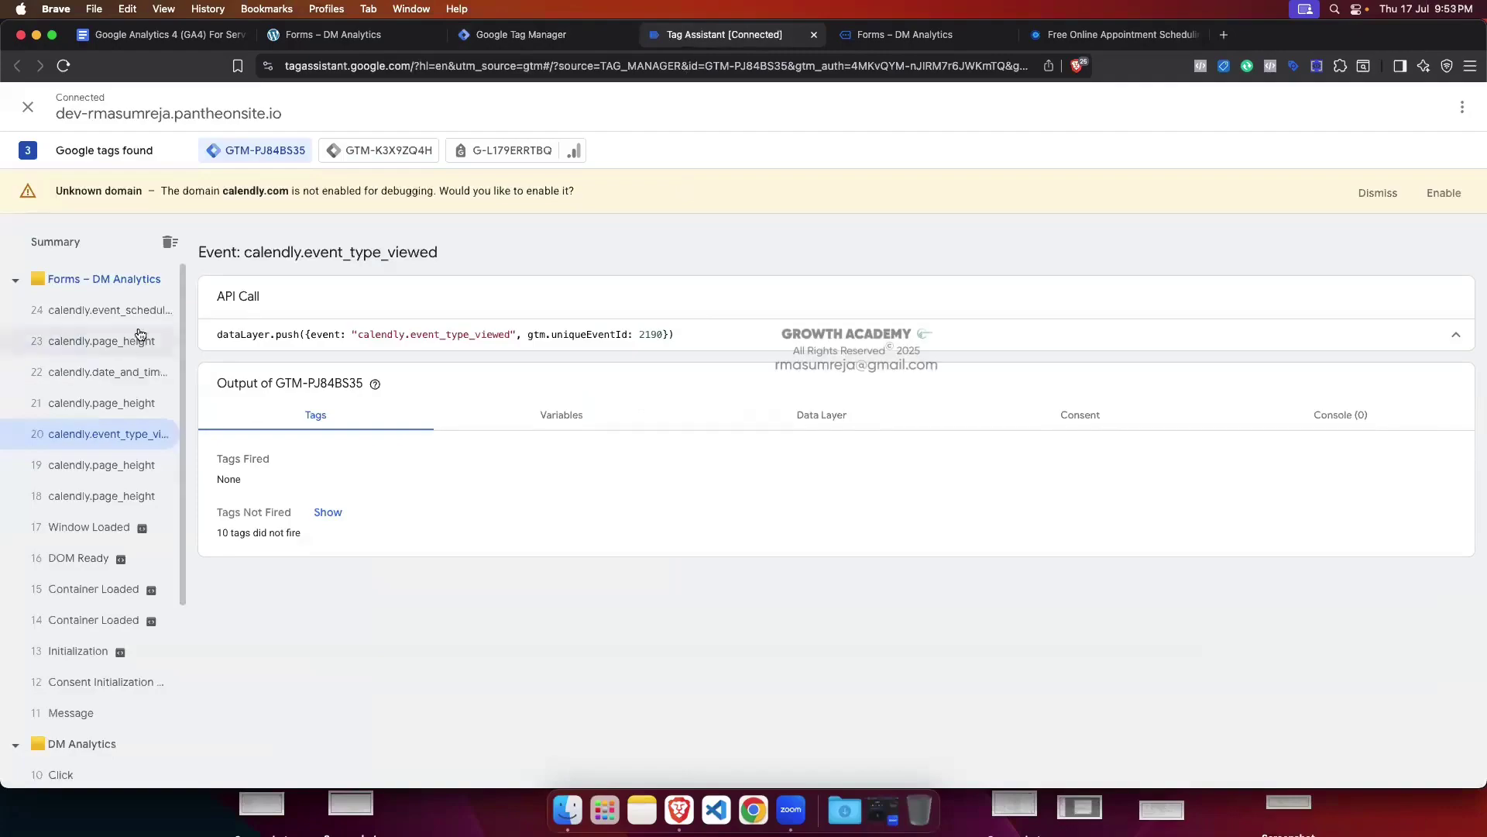
{"action": "left_click", "coordinate": [115, 312]}
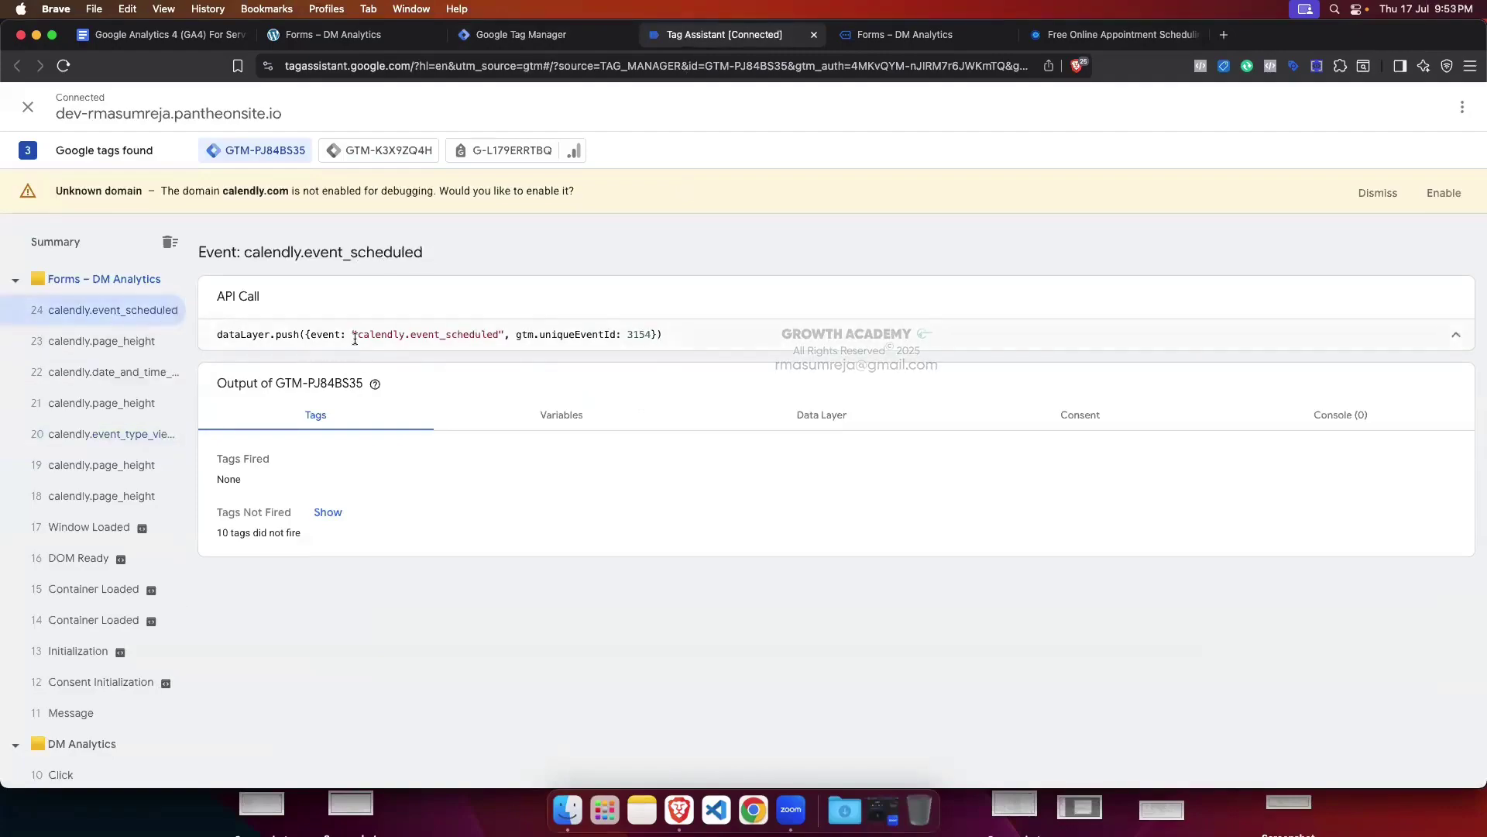
{"action": "left_click_drag", "start_coordinate": [357, 334], "coordinate": [488, 335]}
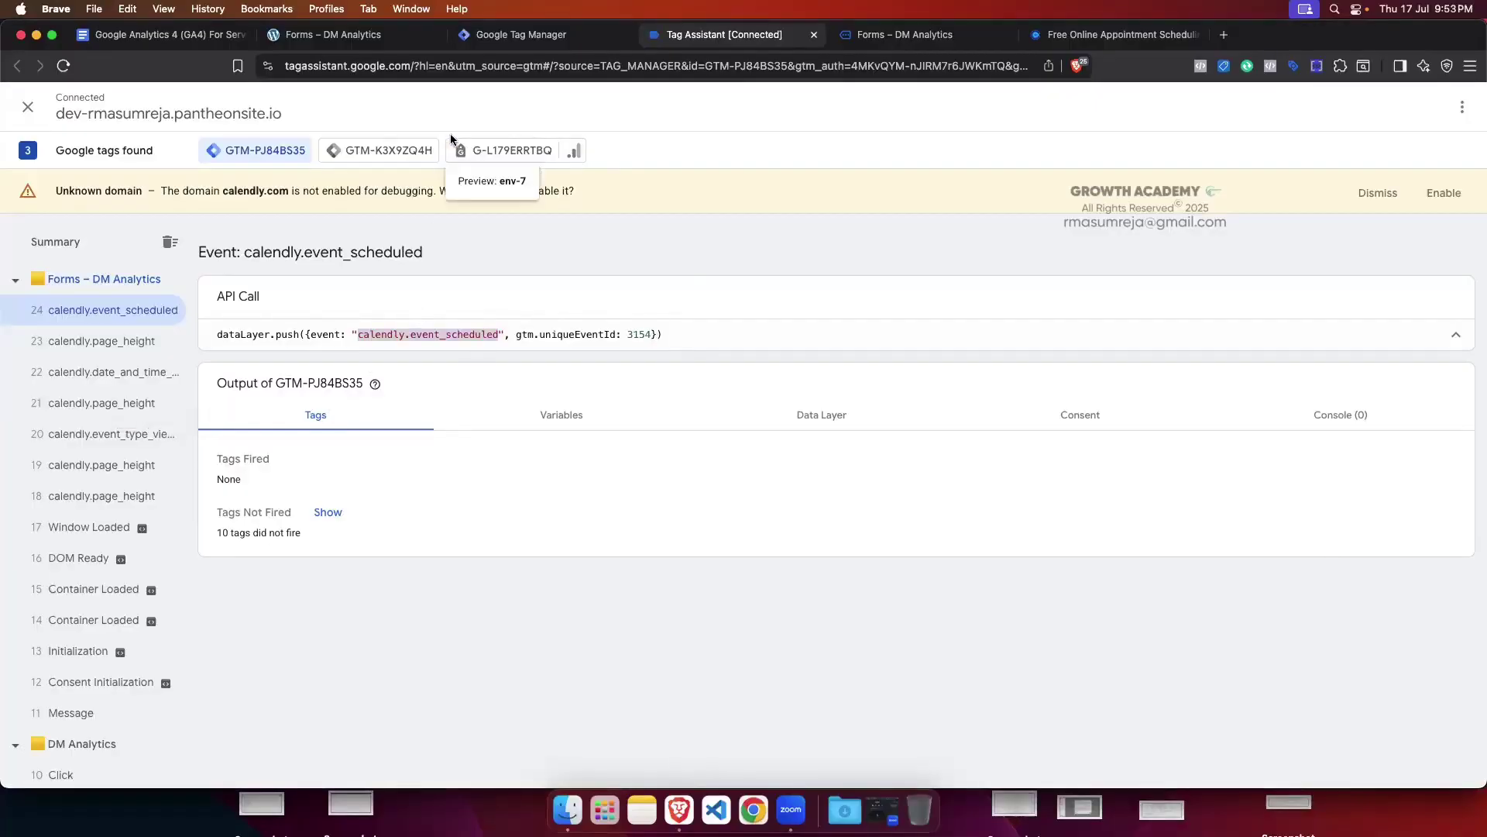
{"action": "left_click", "coordinate": [511, 35]}
{"action": "left_click", "coordinate": [650, 326]}
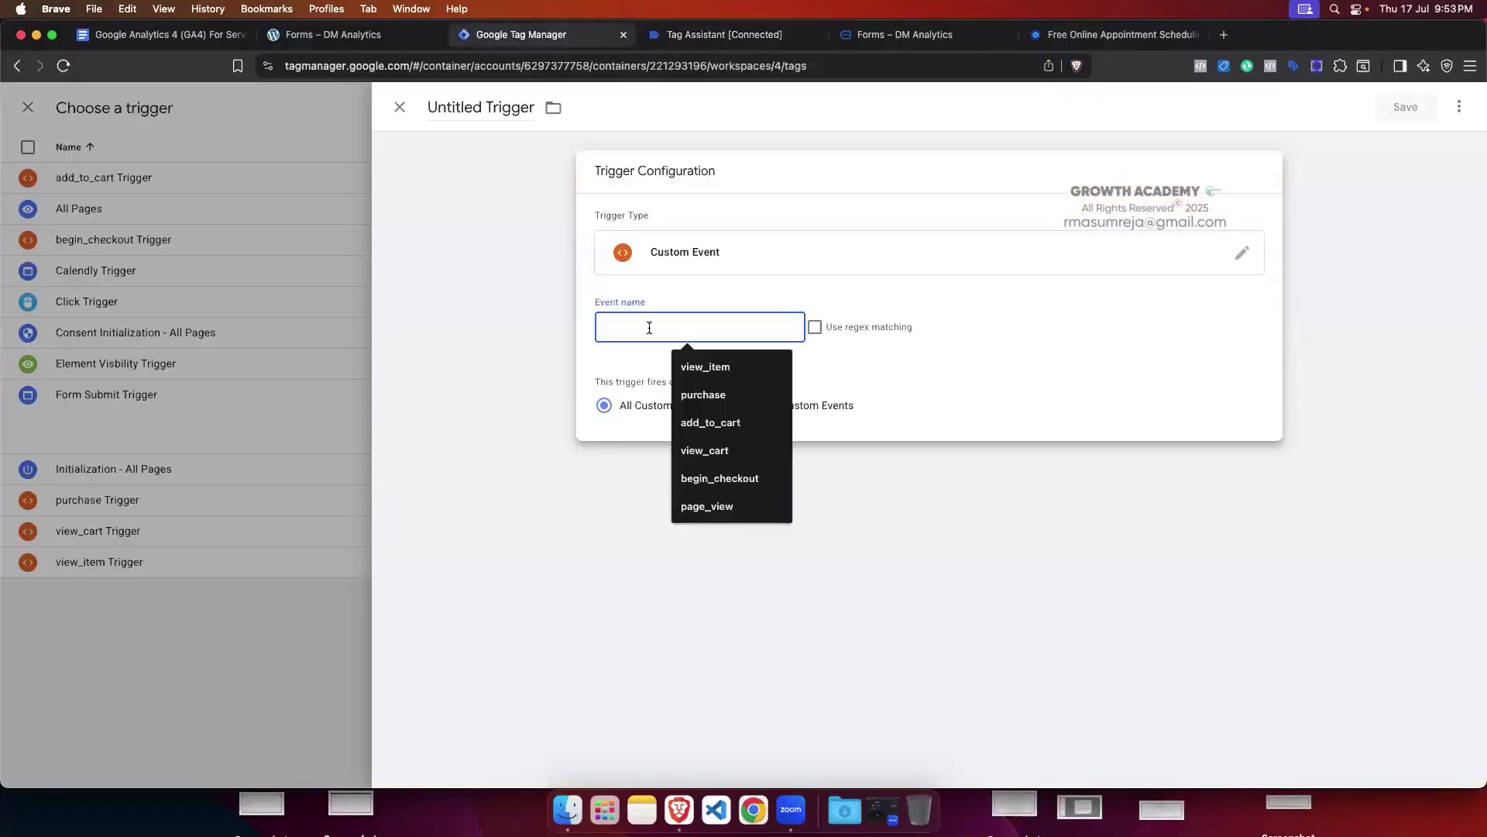
{"action": "type", "text": "calendly_event_scheduled"}
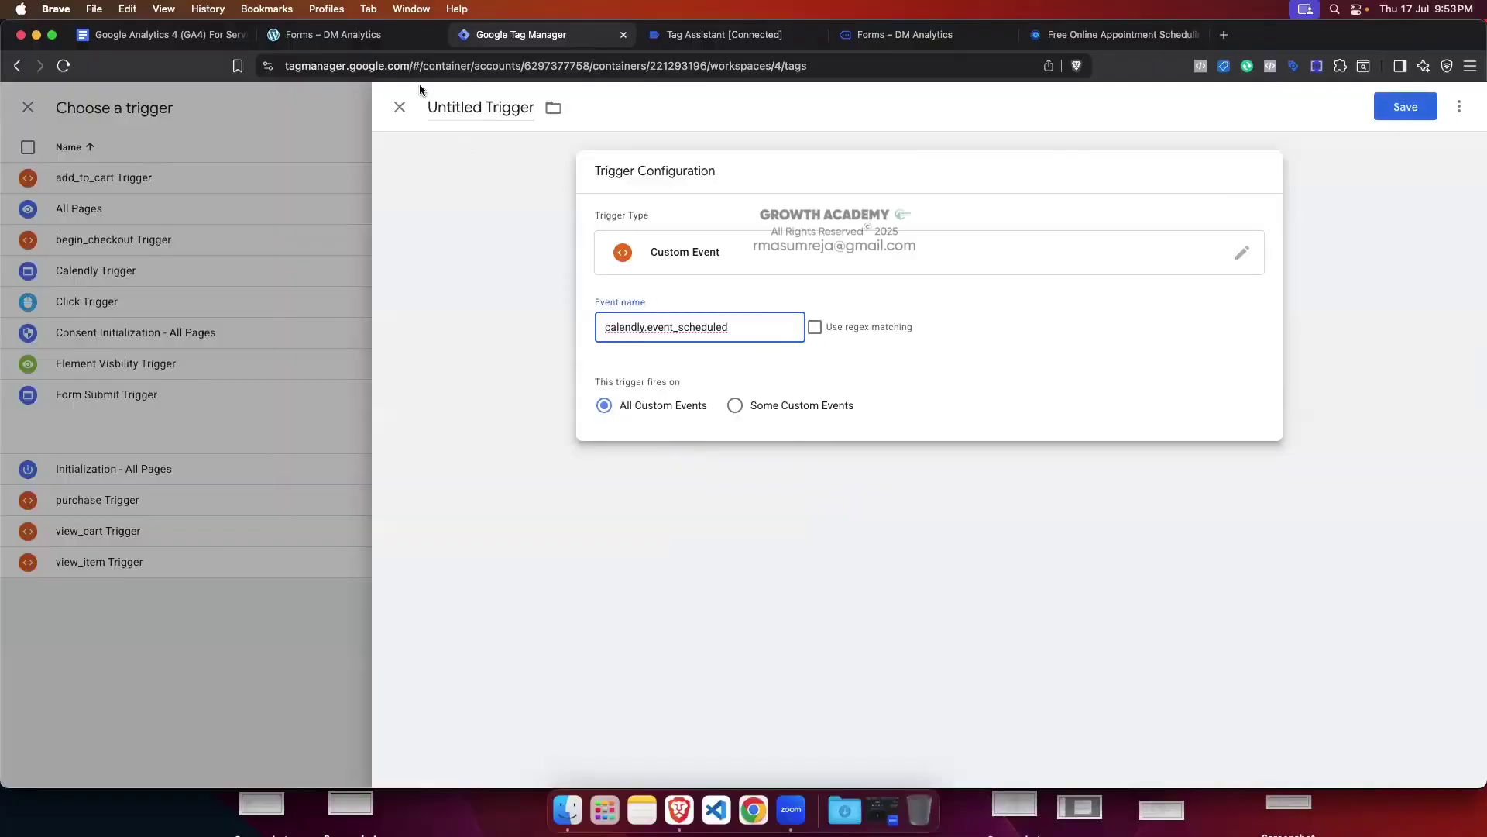
{"action": "left_click", "coordinate": [430, 108]}
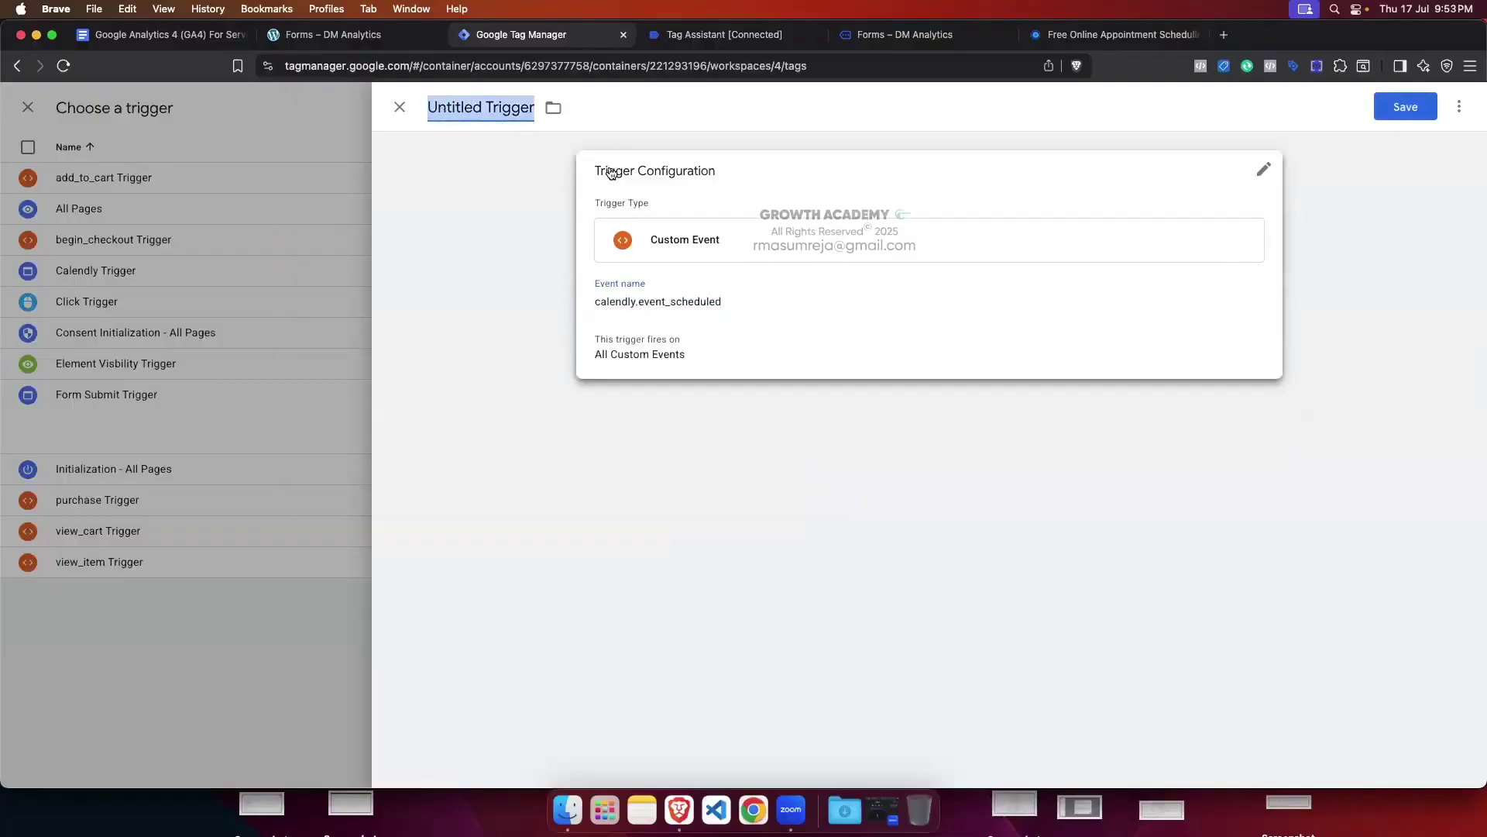
{"action": "key", "text": "BackSpace"}
{"action": "type", "text": "le"}
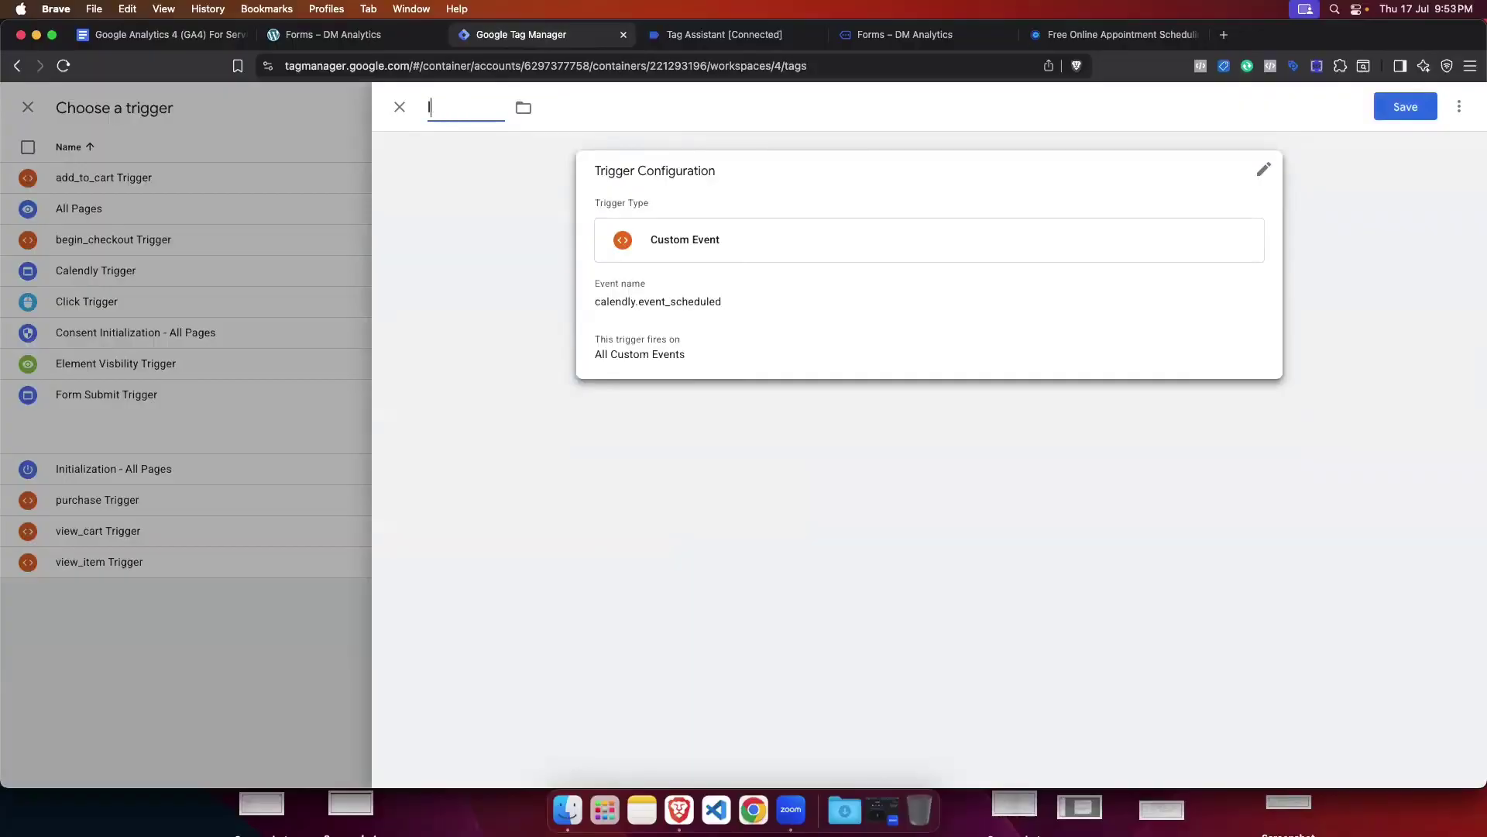
{"action": "type", "text": "Lead"}
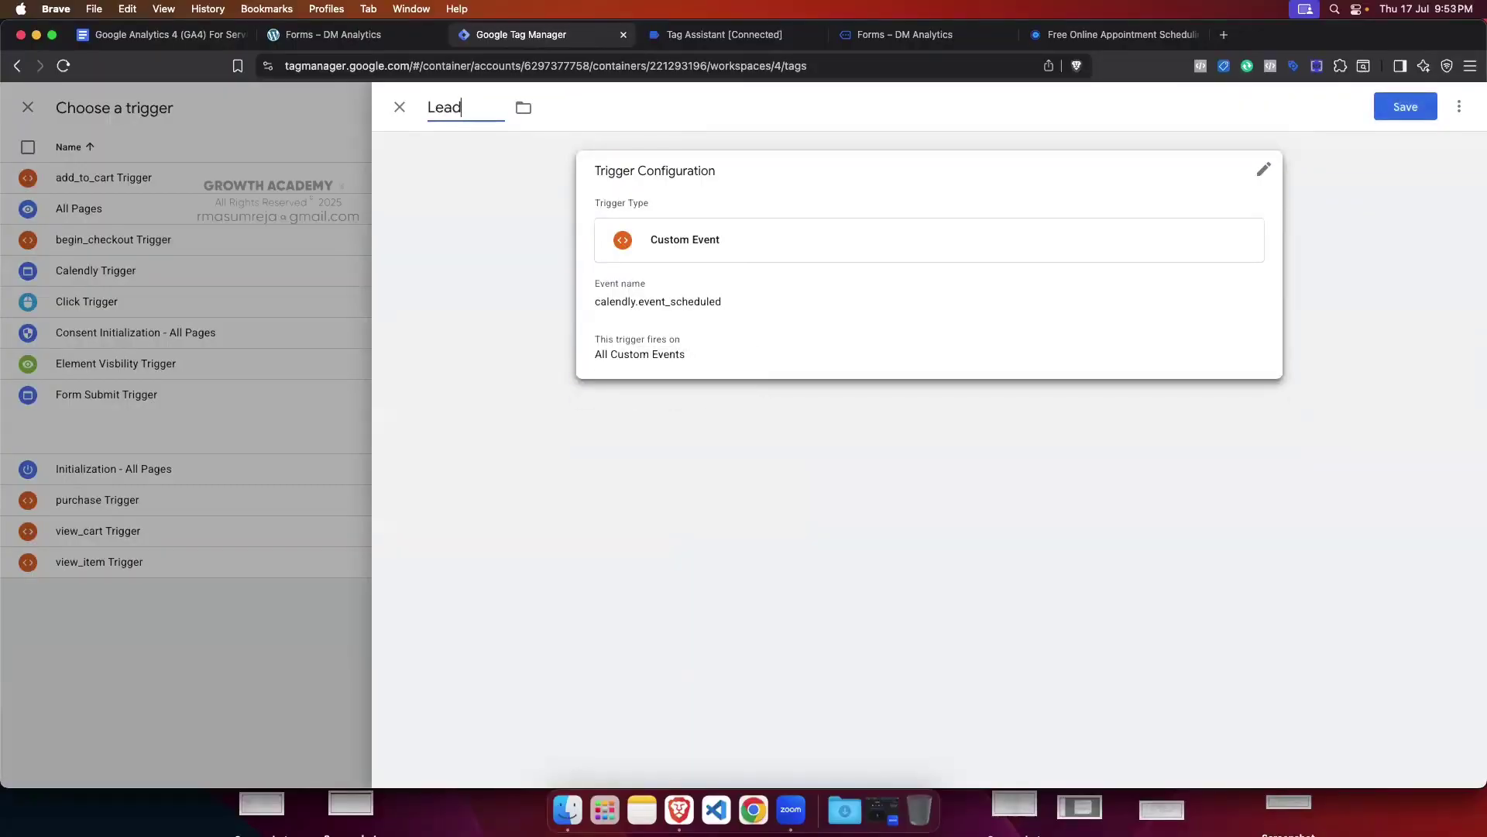
{"action": "type", "text": " Trigger"}
{"action": "left_click", "coordinate": [1404, 108]}
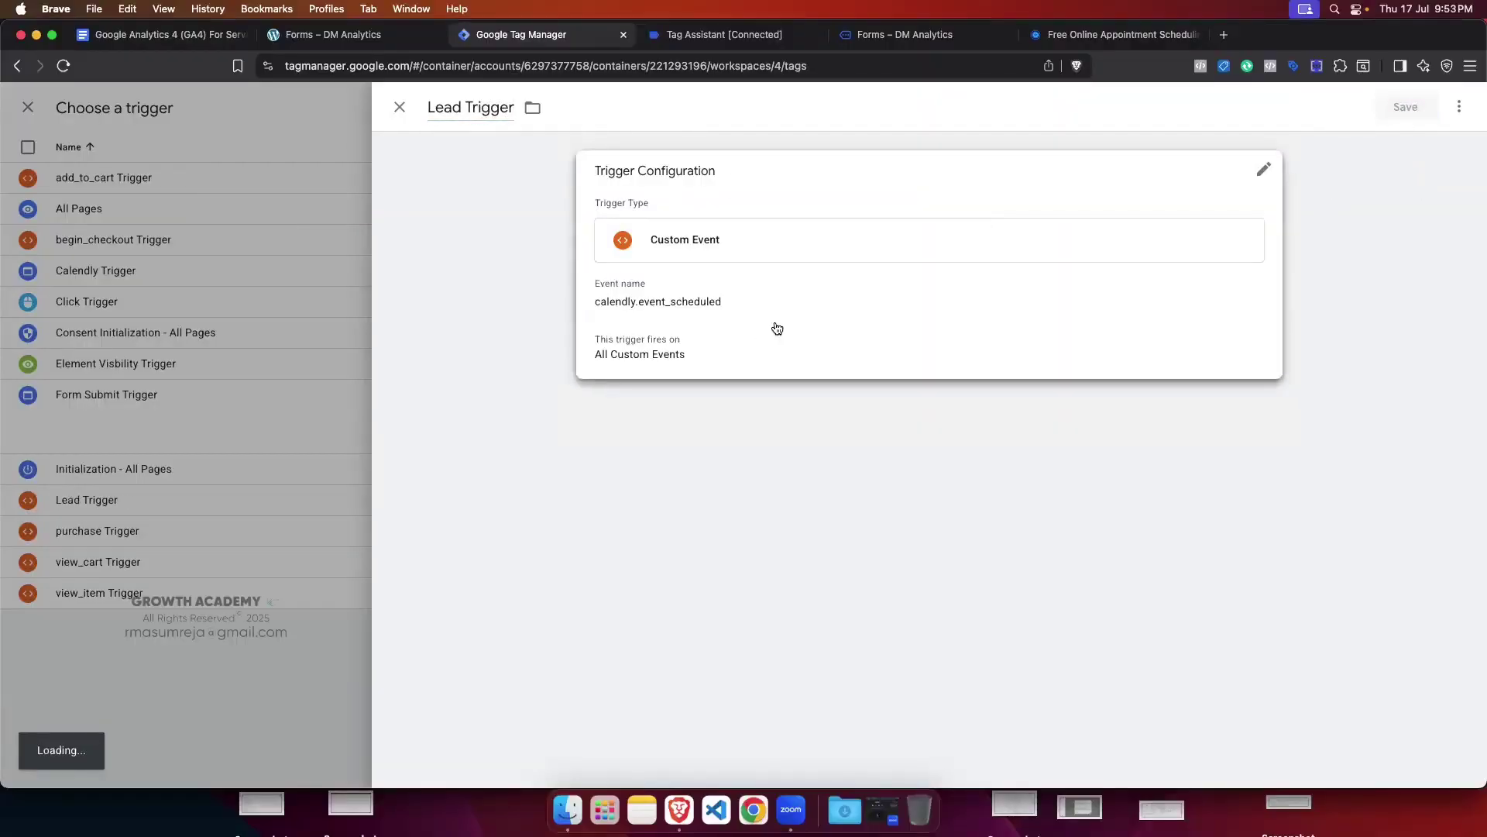
Step: Rename the tag 'Ga4 - BS - Lead', save it, and close the old Tag Assistant session
{"action": "left_click", "coordinate": [428, 108]}
{"action": "key", "text": "BackSpace"}
{"action": "type", "text": "Ca"}
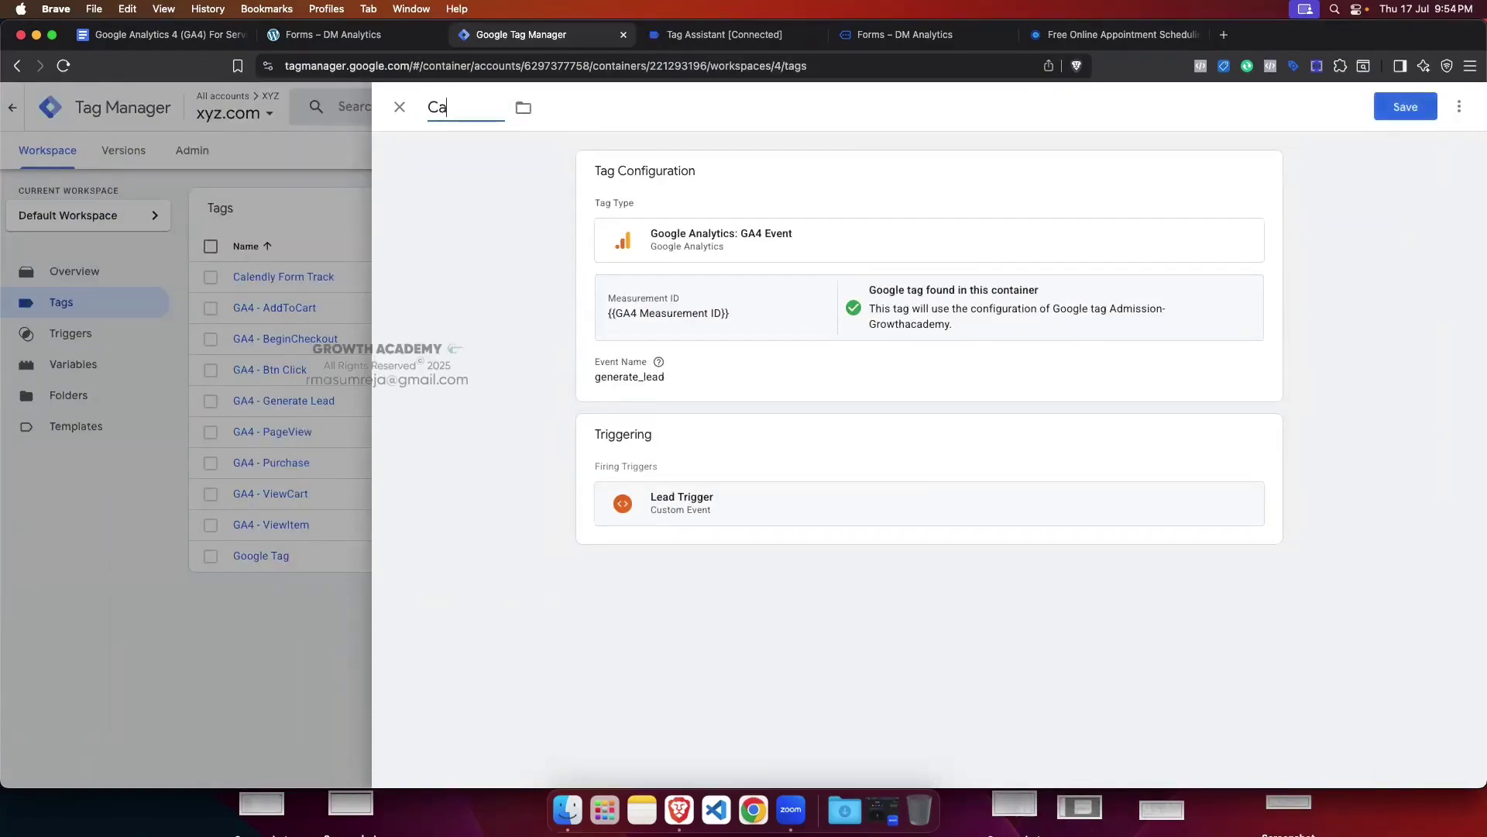
{"action": "type", "text": "lendl"}
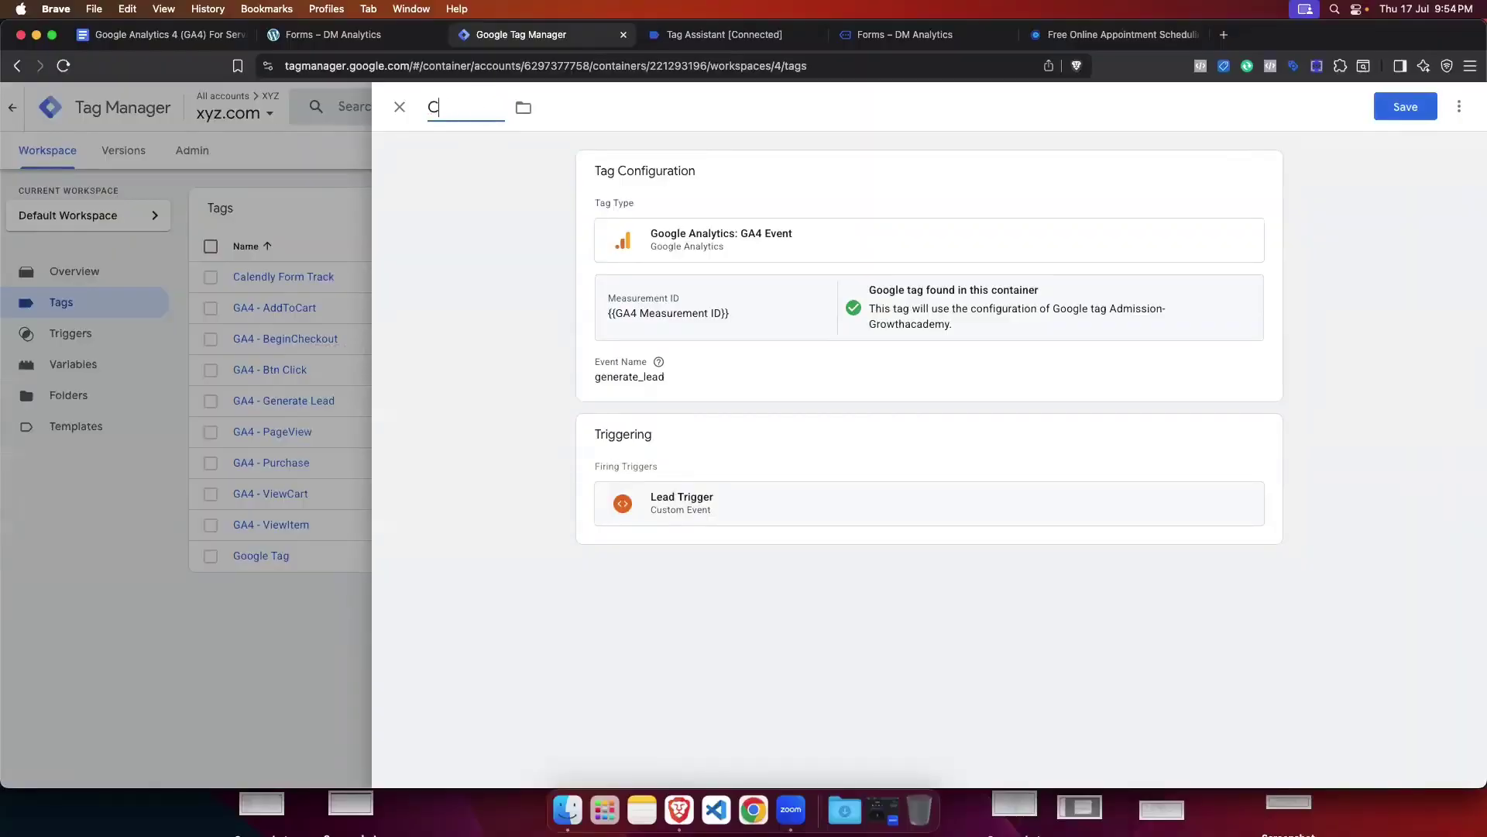
{"action": "key", "text": "BackSpace"}
{"action": "type", "text": "Ga4"}
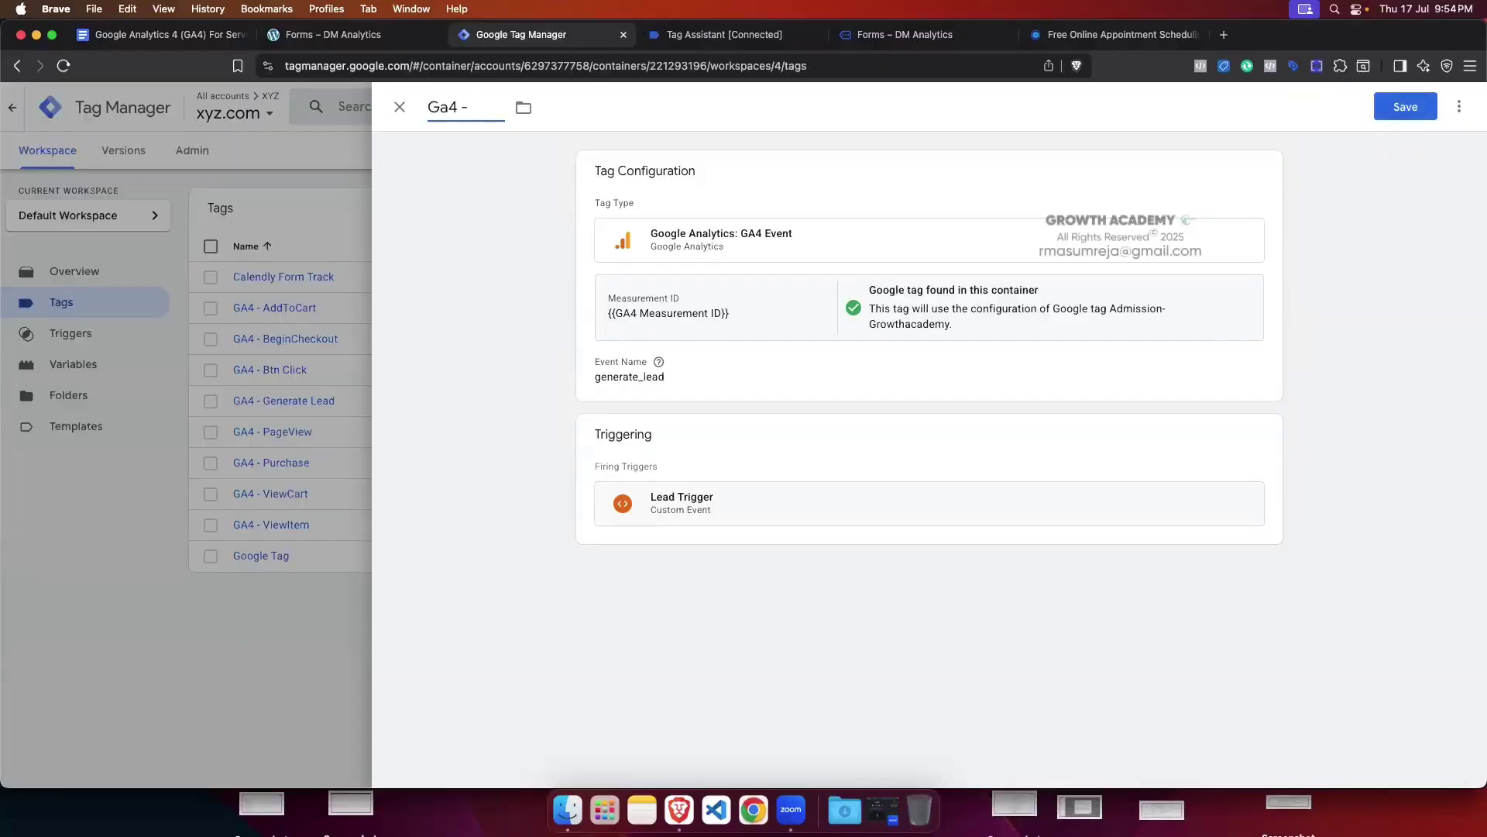
{"action": "type", "text": " - BS -"}
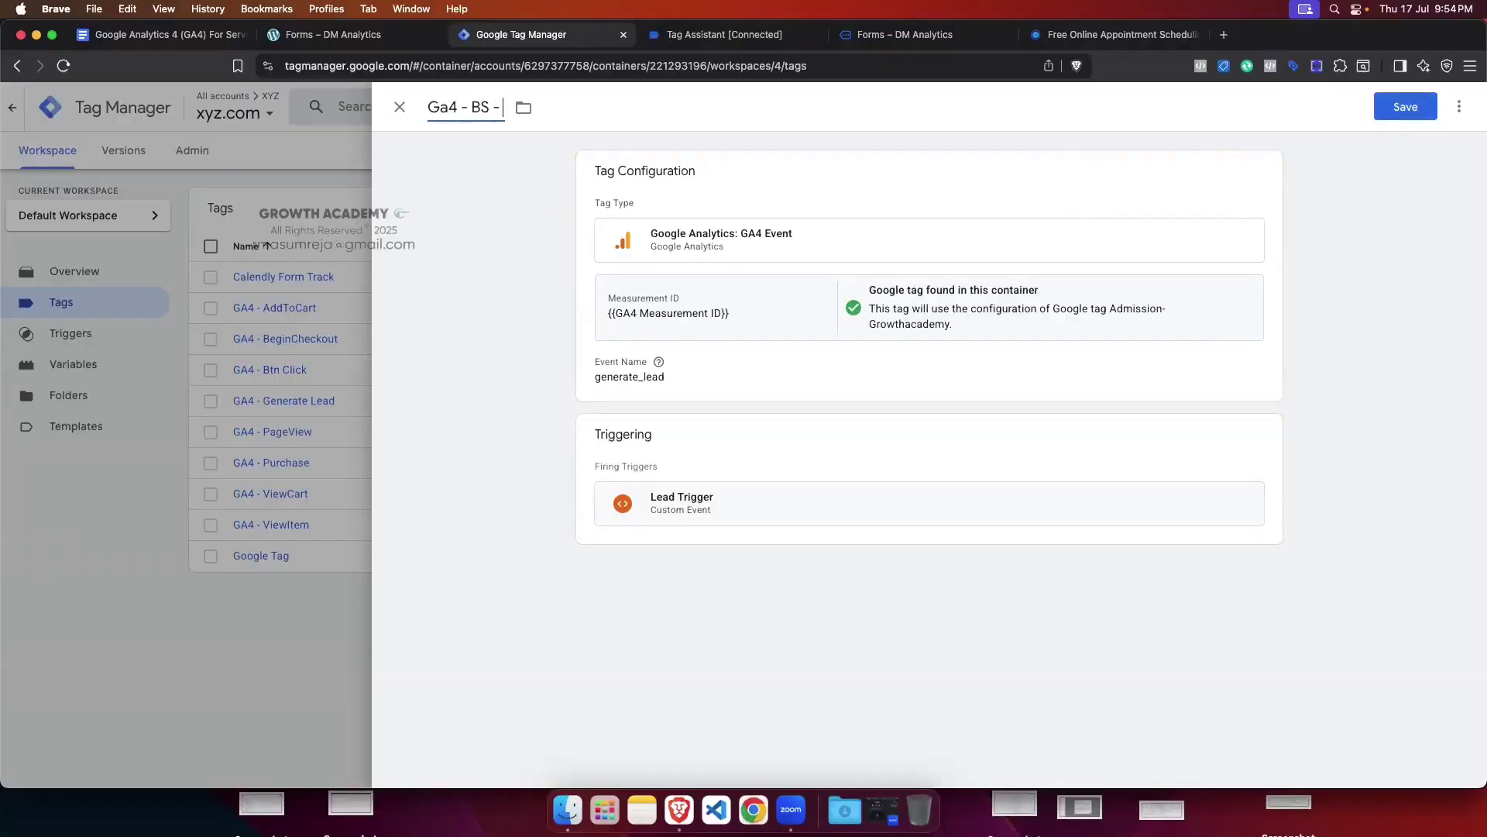
{"action": "type", "text": " Lead"}
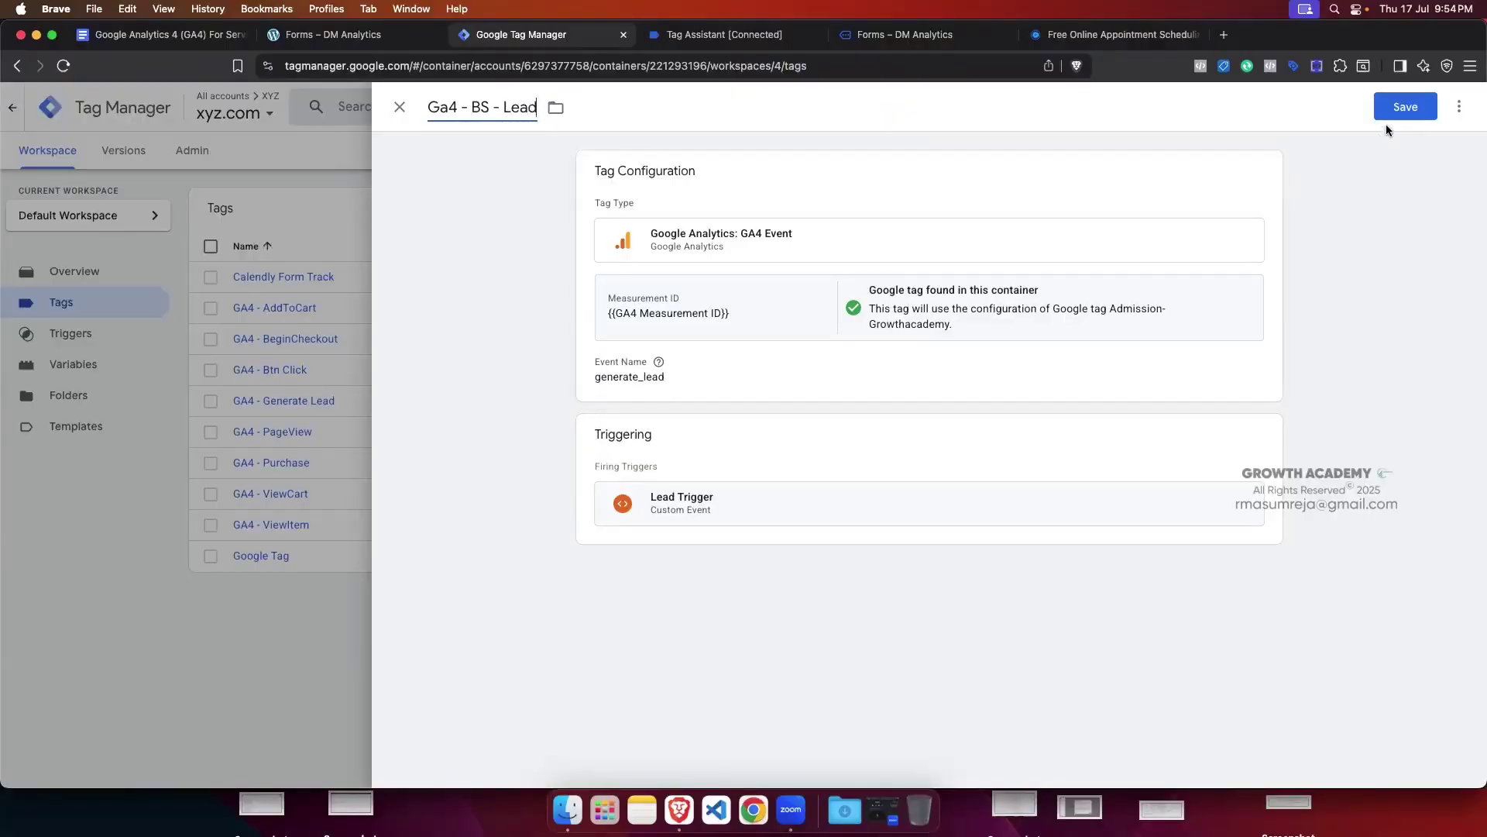
{"action": "left_click", "coordinate": [1405, 106]}
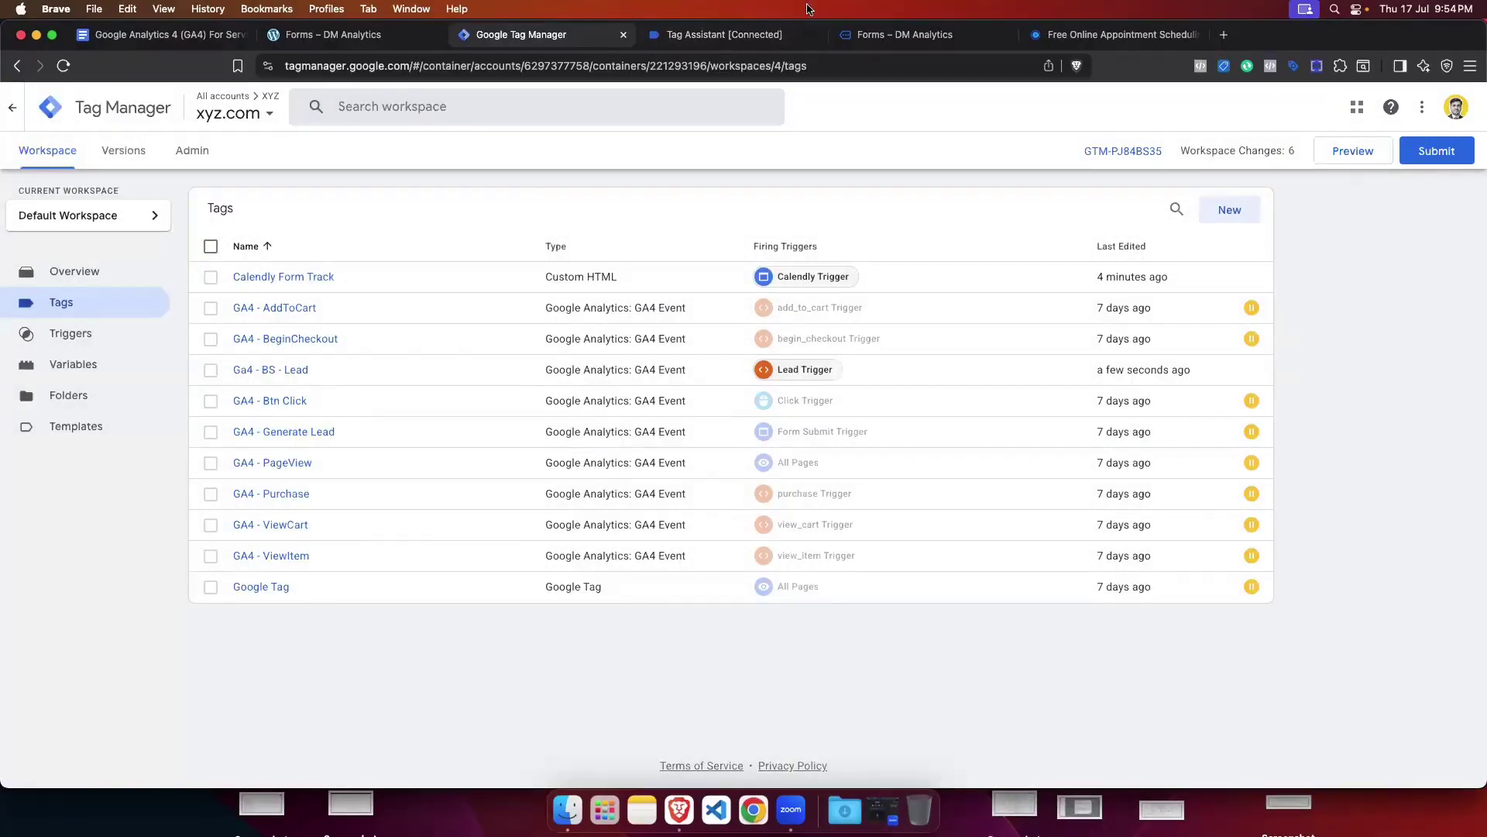
{"action": "left_click", "coordinate": [813, 34]}
Step: Close the old debug tab and connect a fresh Preview session to the test site
{"action": "left_click", "coordinate": [791, 315]}
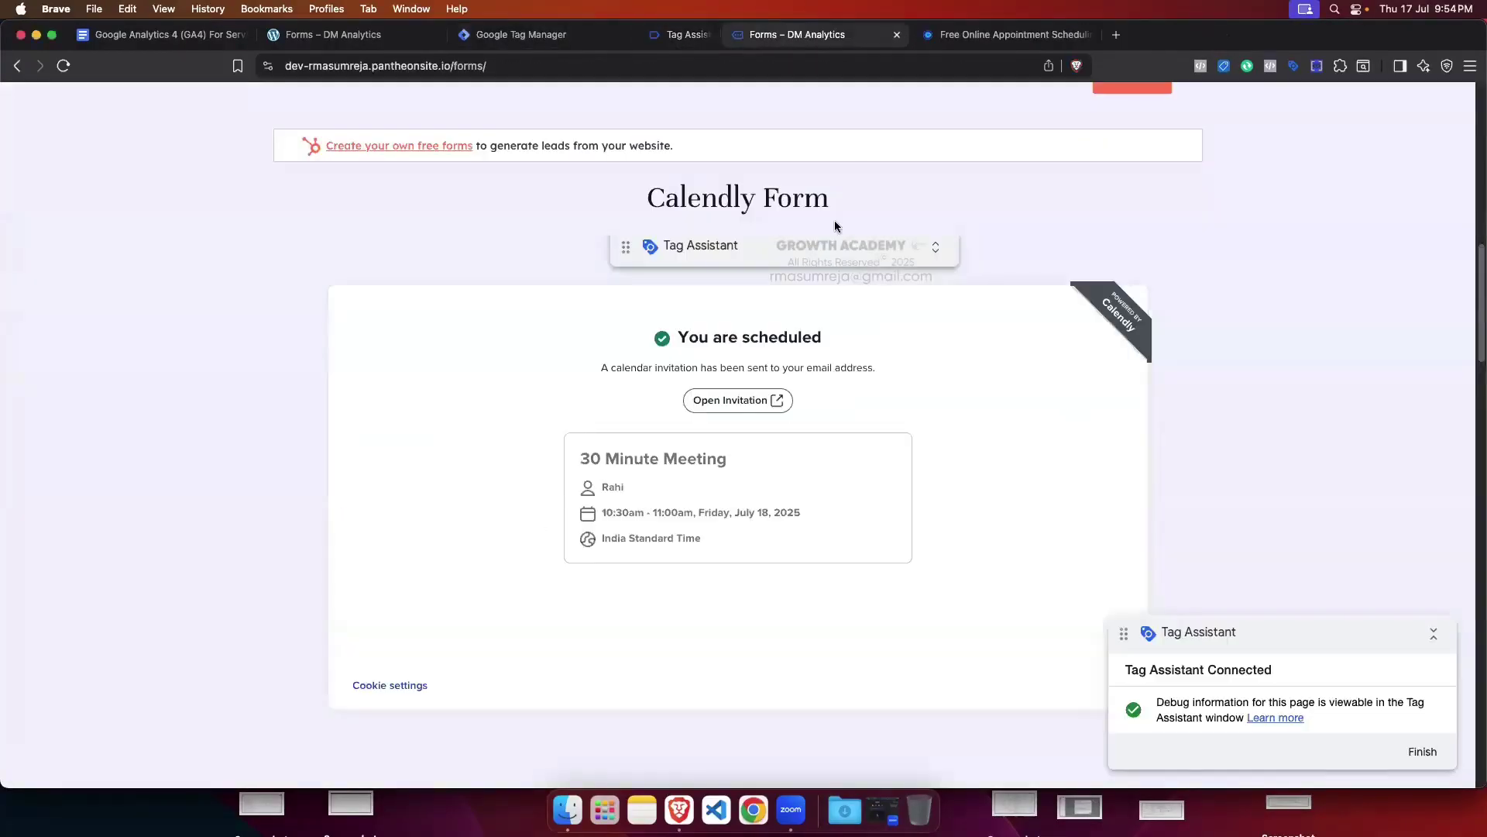
{"action": "left_click", "coordinate": [779, 36]}
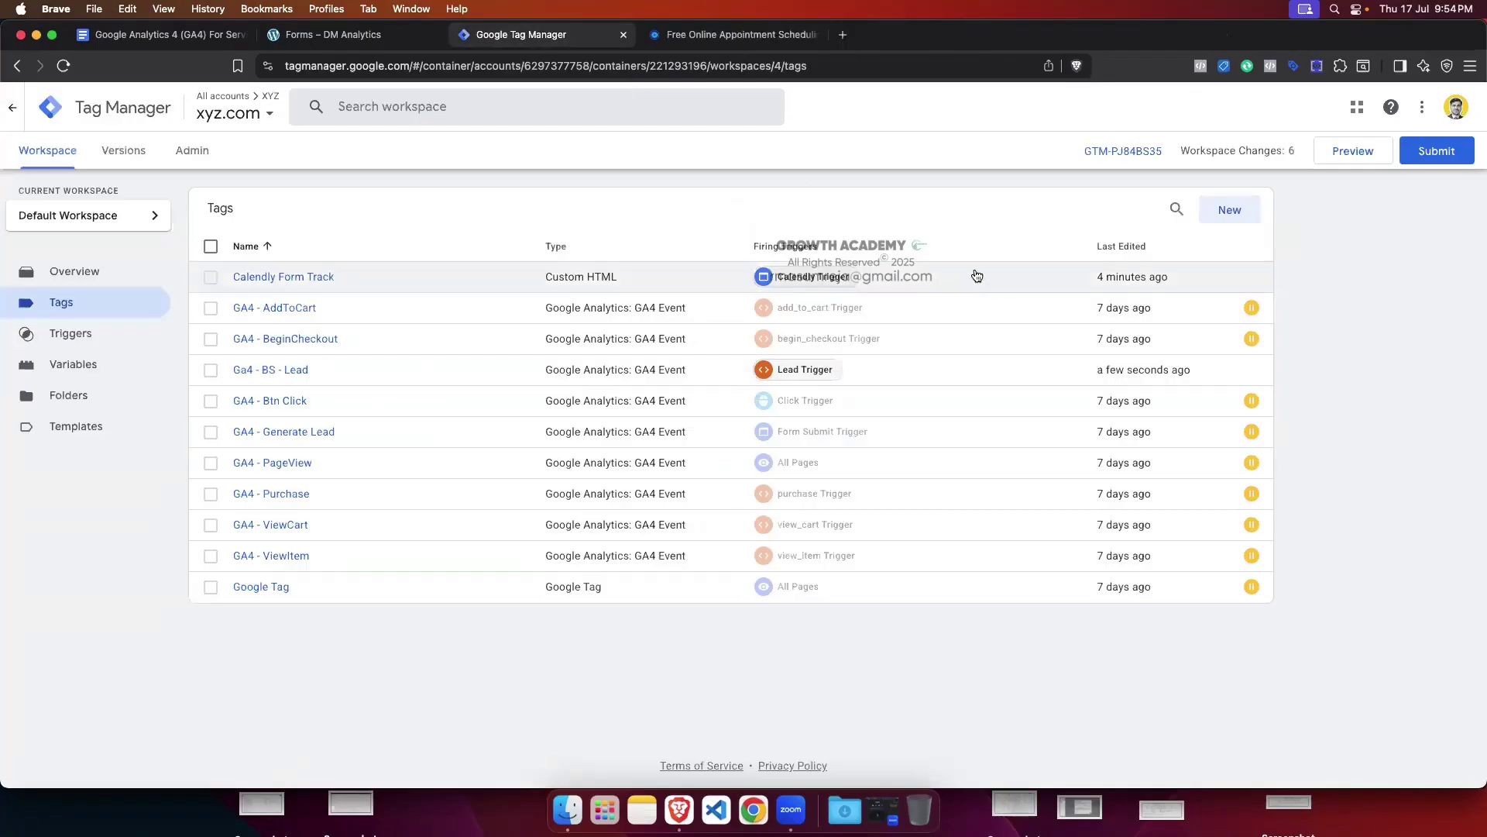
{"action": "left_click", "coordinate": [1352, 151]}
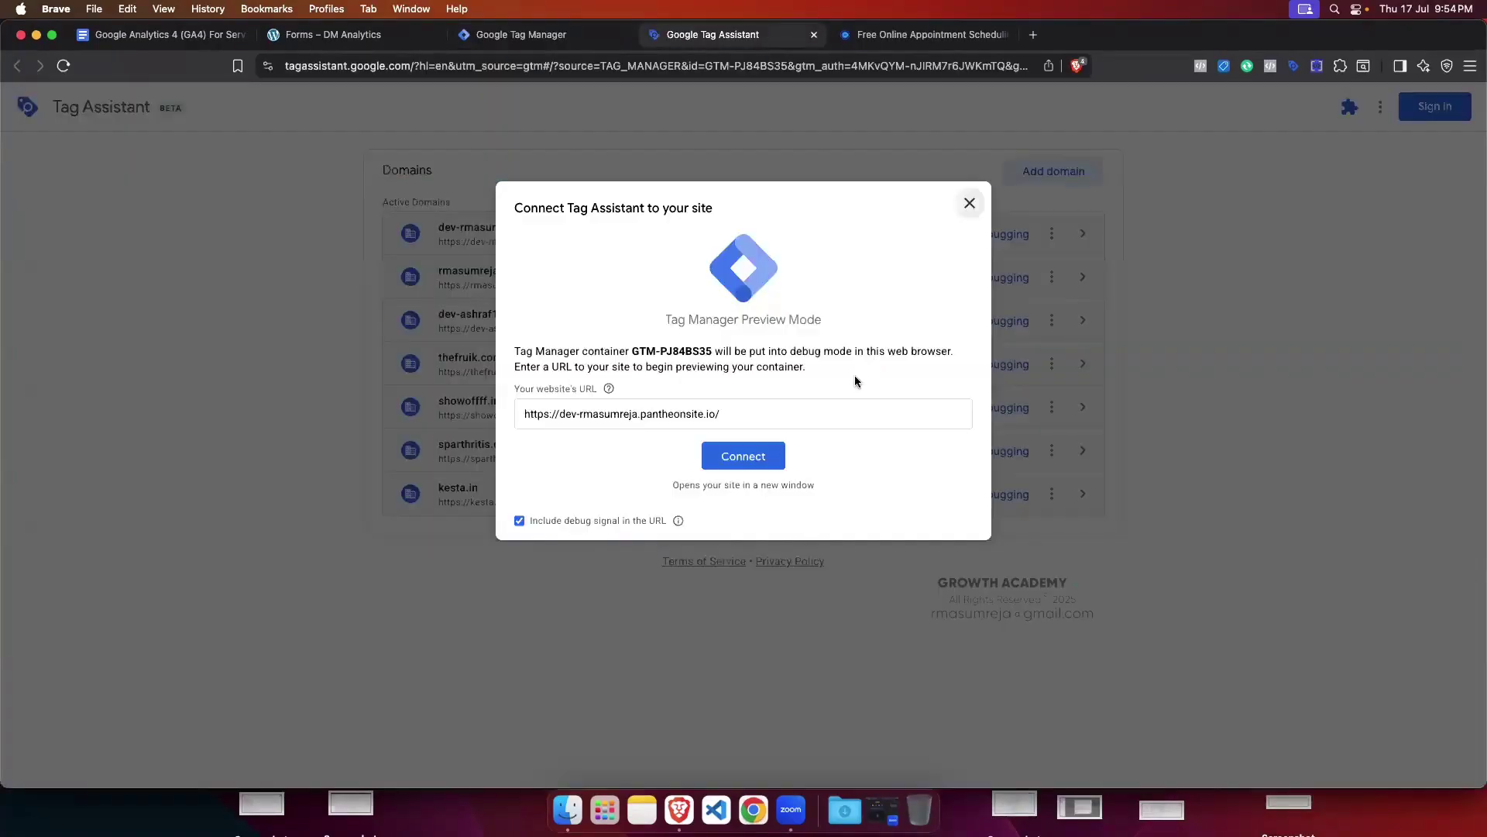
{"action": "left_click", "coordinate": [771, 457]}
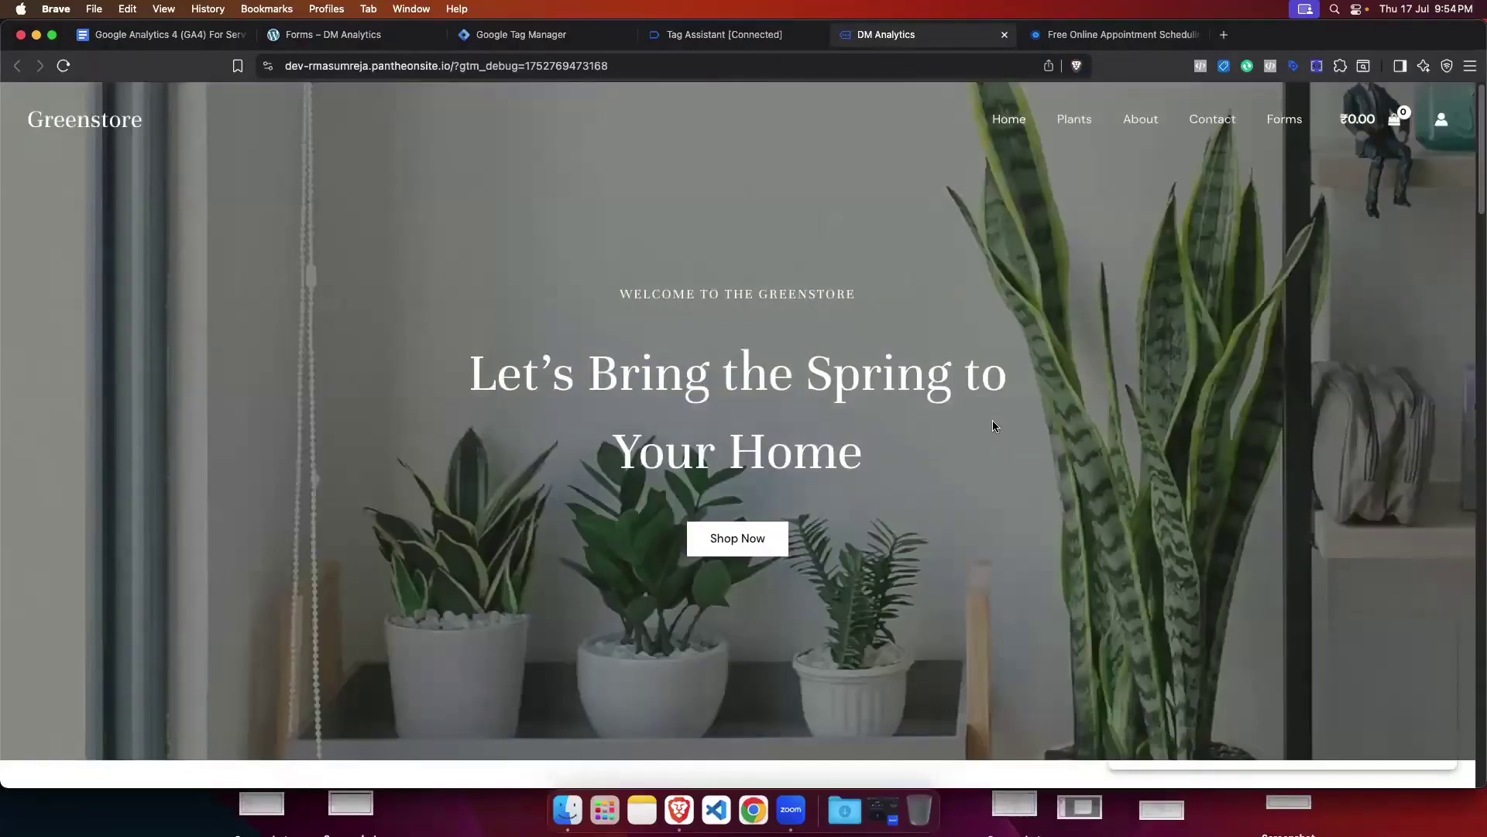
Step: Open the site's Forms page, scroll down to the Calendly form, and return to Tag Assistant
{"action": "left_click", "coordinate": [1287, 122]}
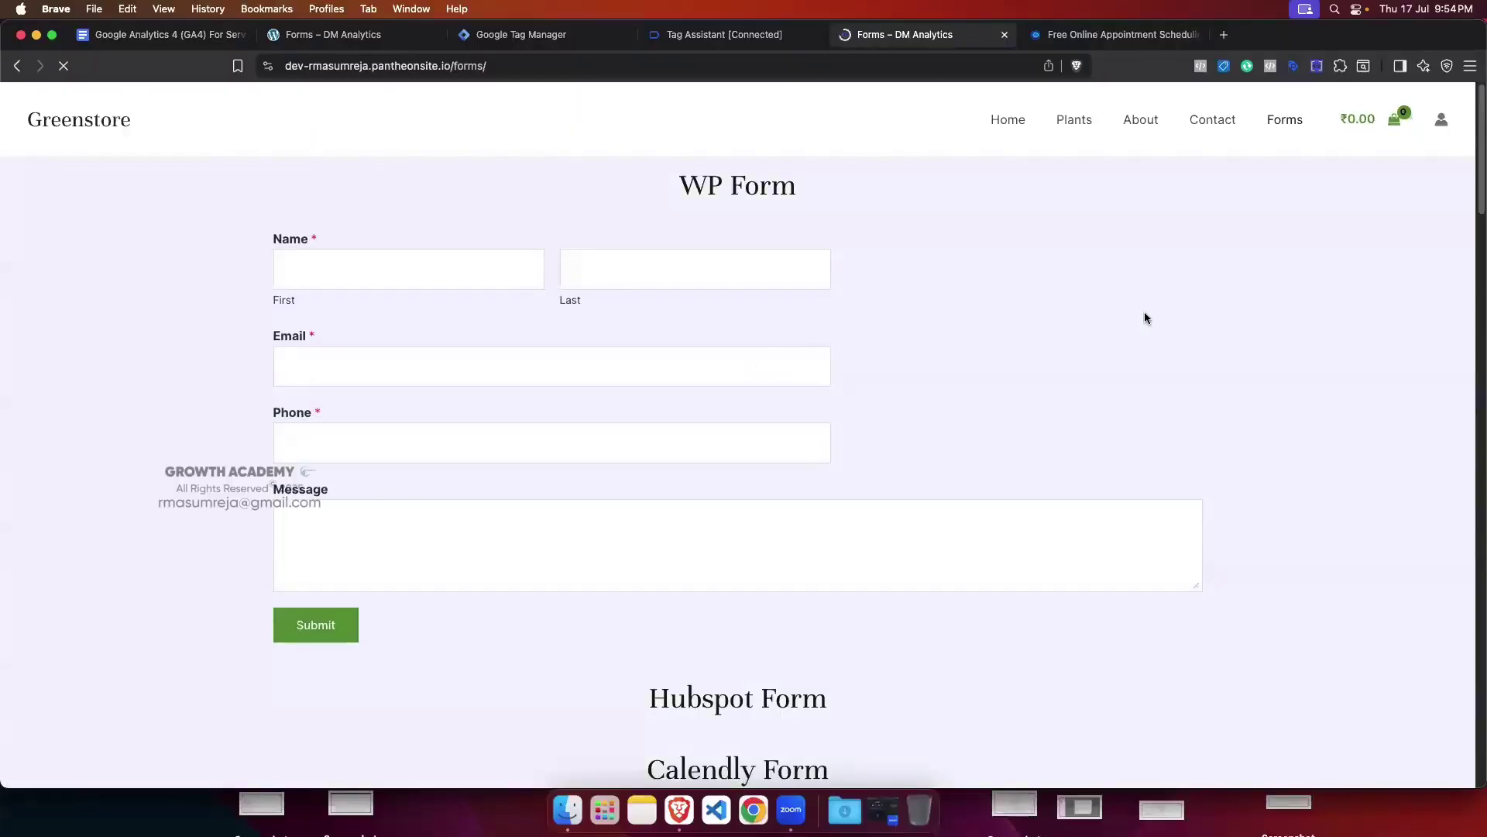
{"action": "scroll", "coordinate": [917, 339], "scroll_direction": "down", "scroll_amount": 1}
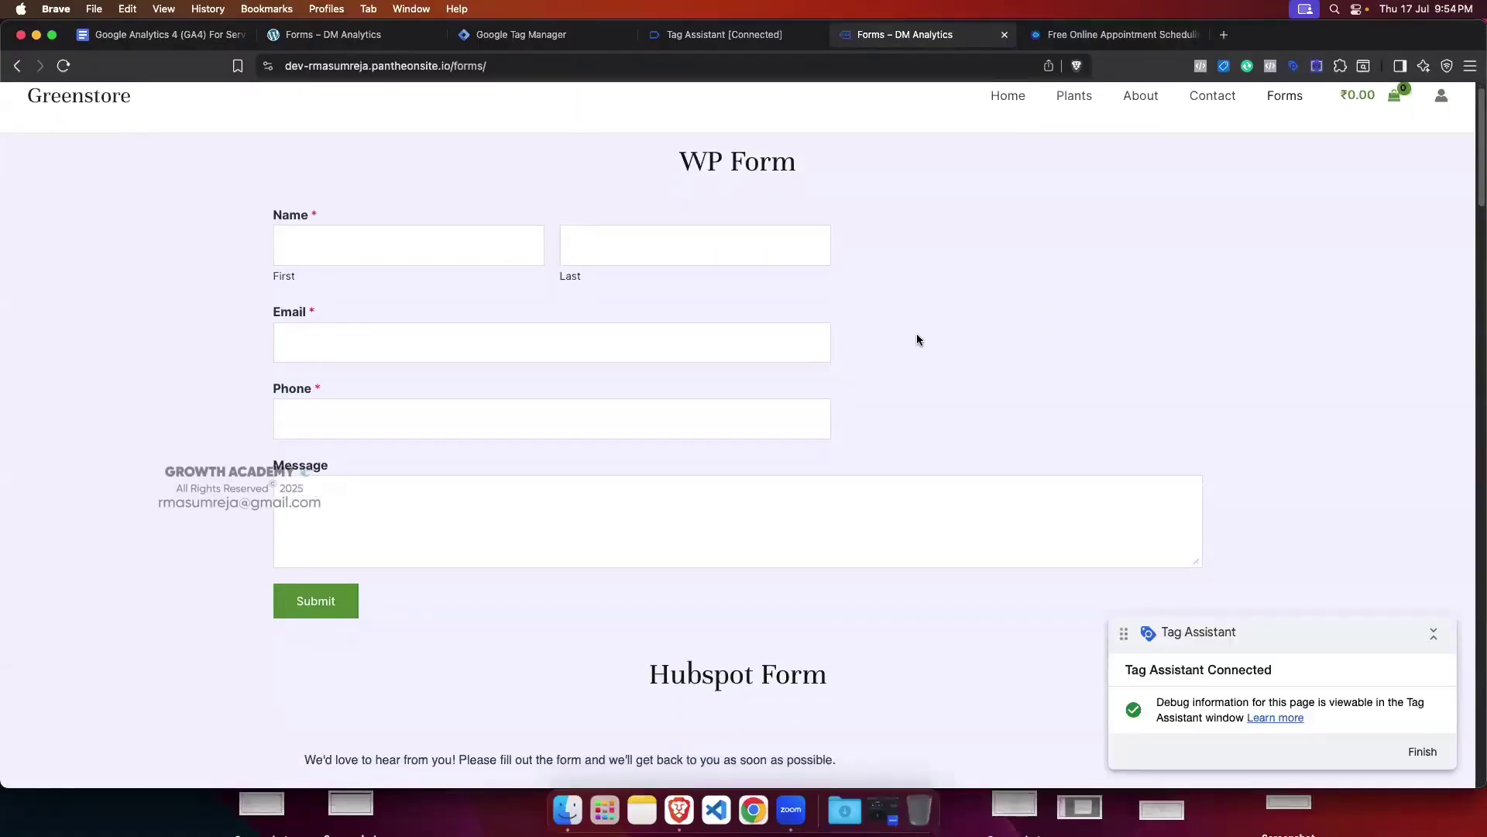
{"action": "scroll", "coordinate": [917, 339], "scroll_direction": "down", "scroll_amount": 10}
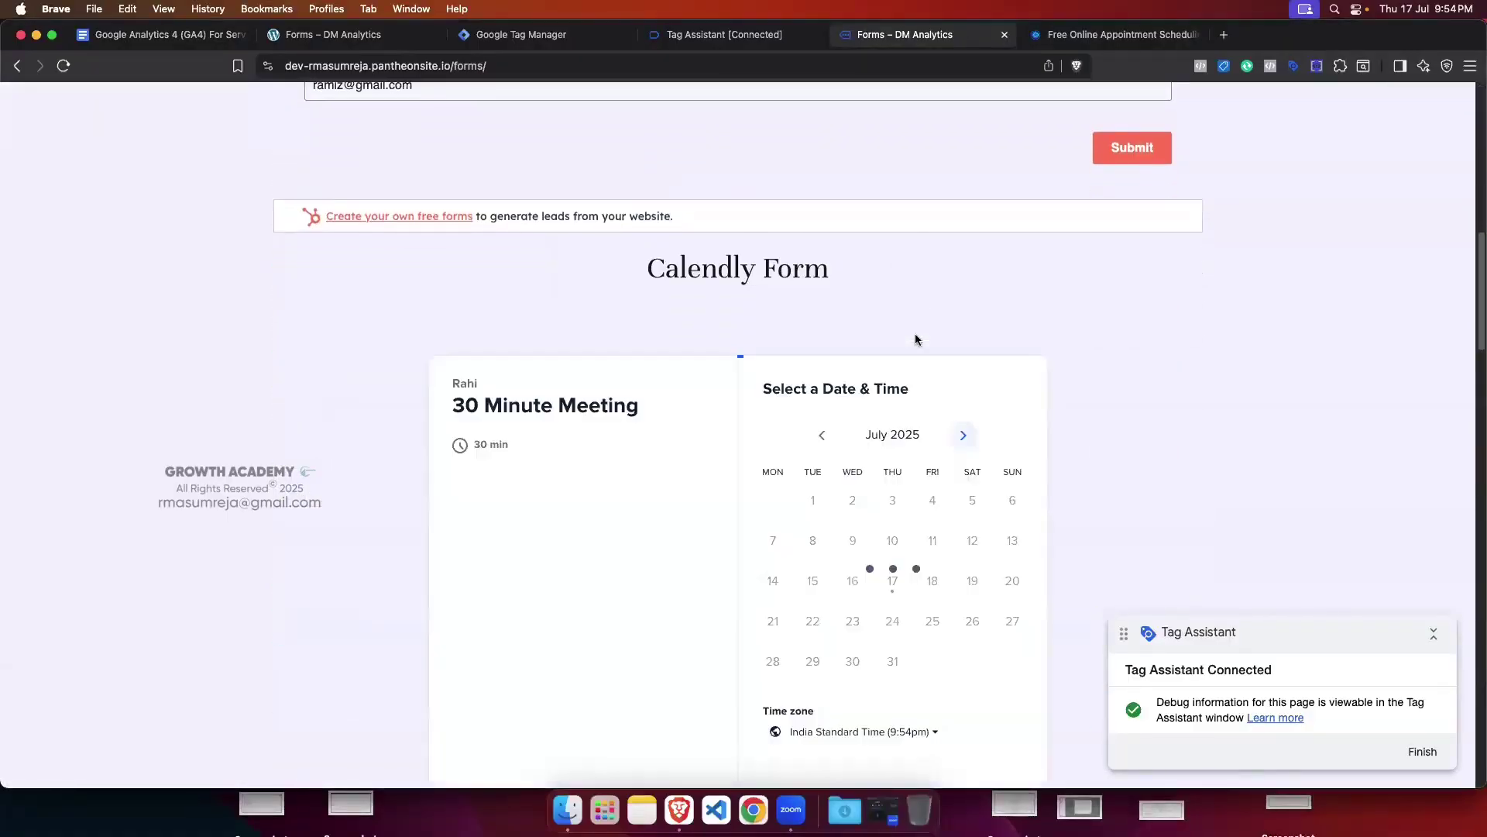
{"action": "scroll", "coordinate": [915, 339], "scroll_direction": "down", "scroll_amount": 4}
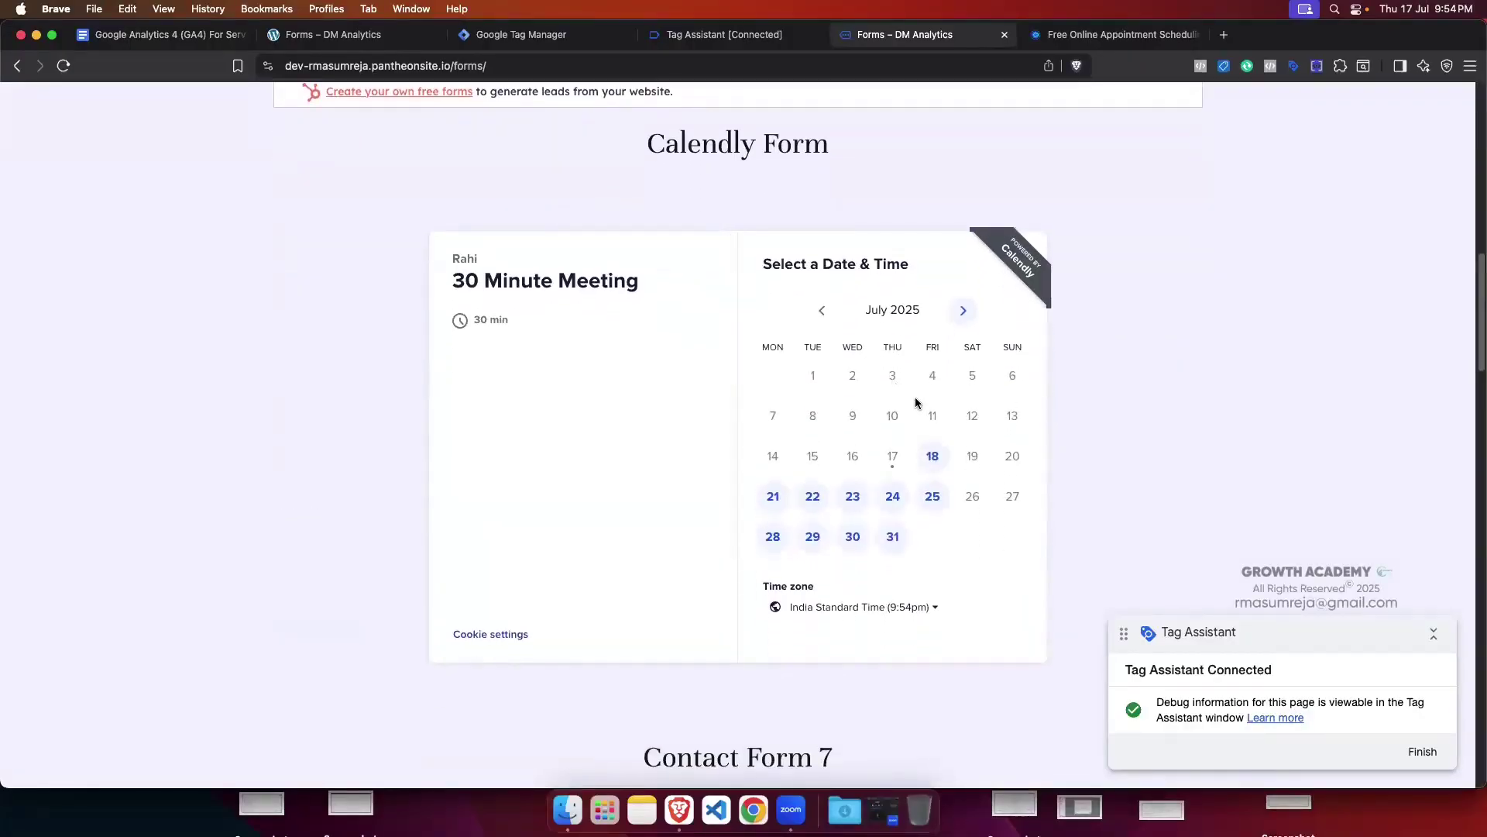
{"action": "left_click", "coordinate": [717, 37]}
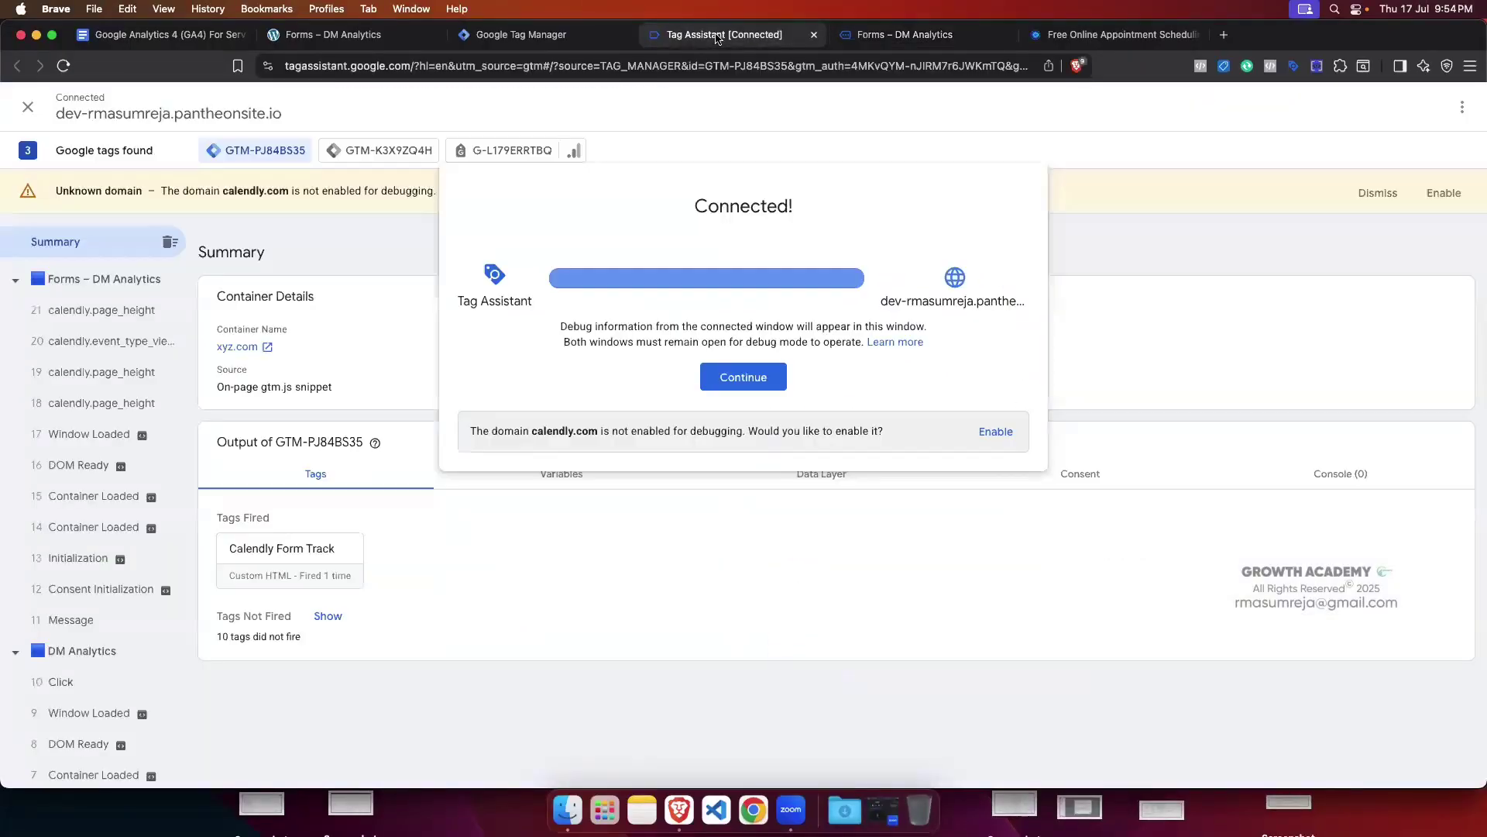
Step: Check the calendly.event_type_viewed event, then move the Tag Assistant panel above the Calendly form
{"action": "left_click", "coordinate": [755, 375]}
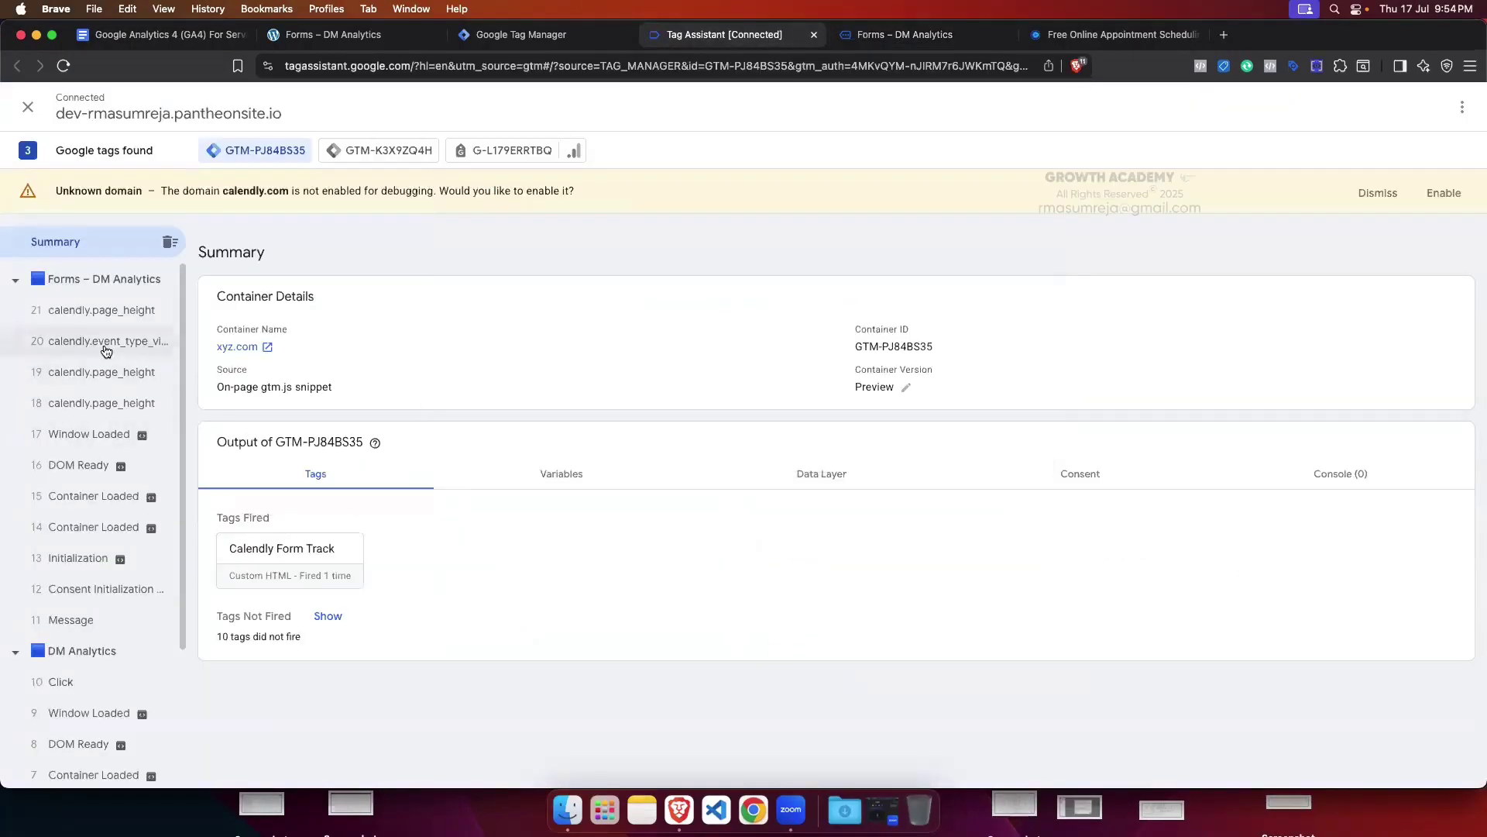
{"action": "left_click", "coordinate": [107, 345]}
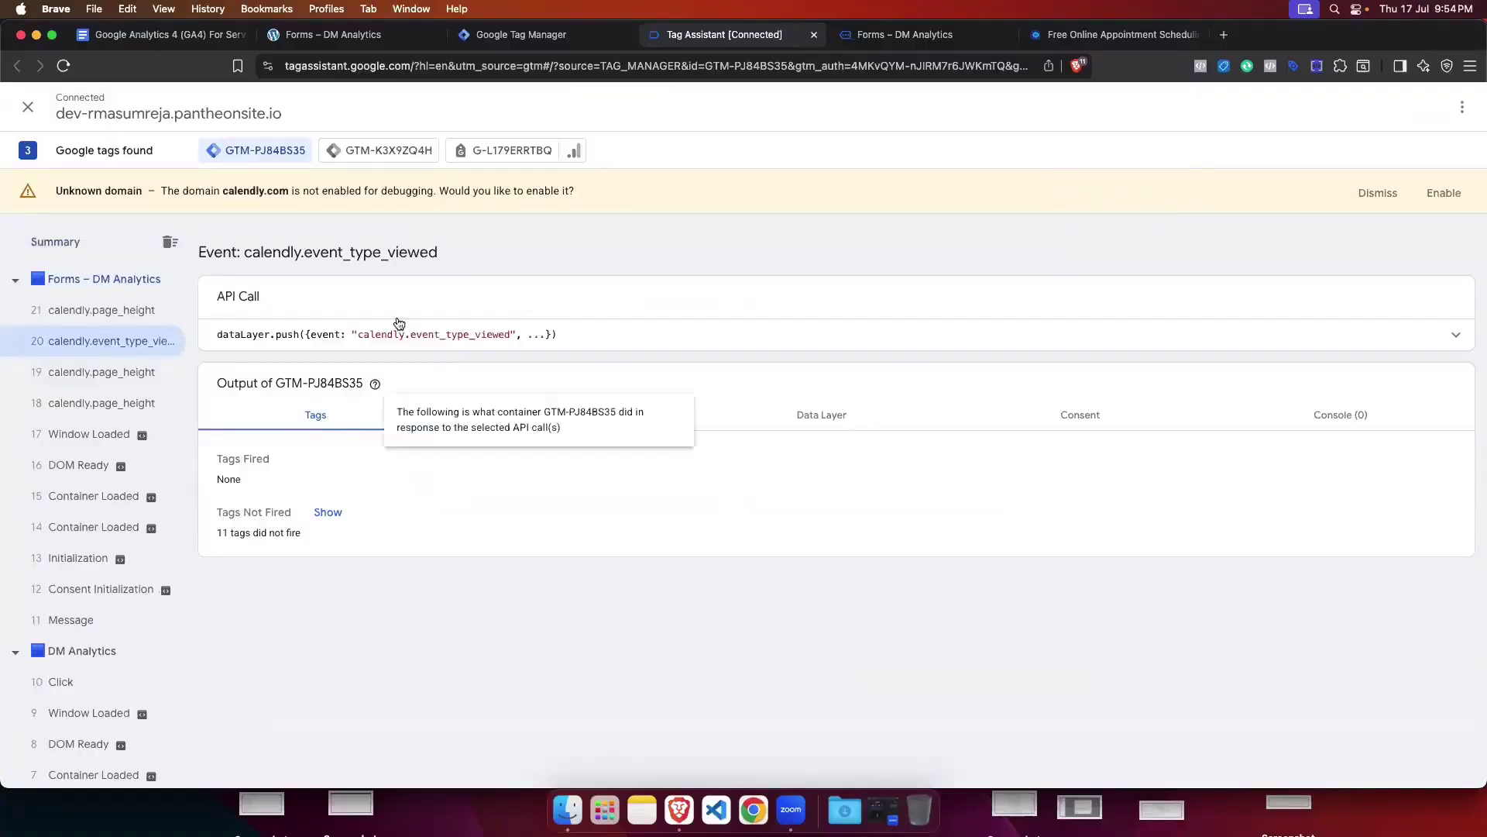
{"action": "left_click", "coordinate": [903, 34]}
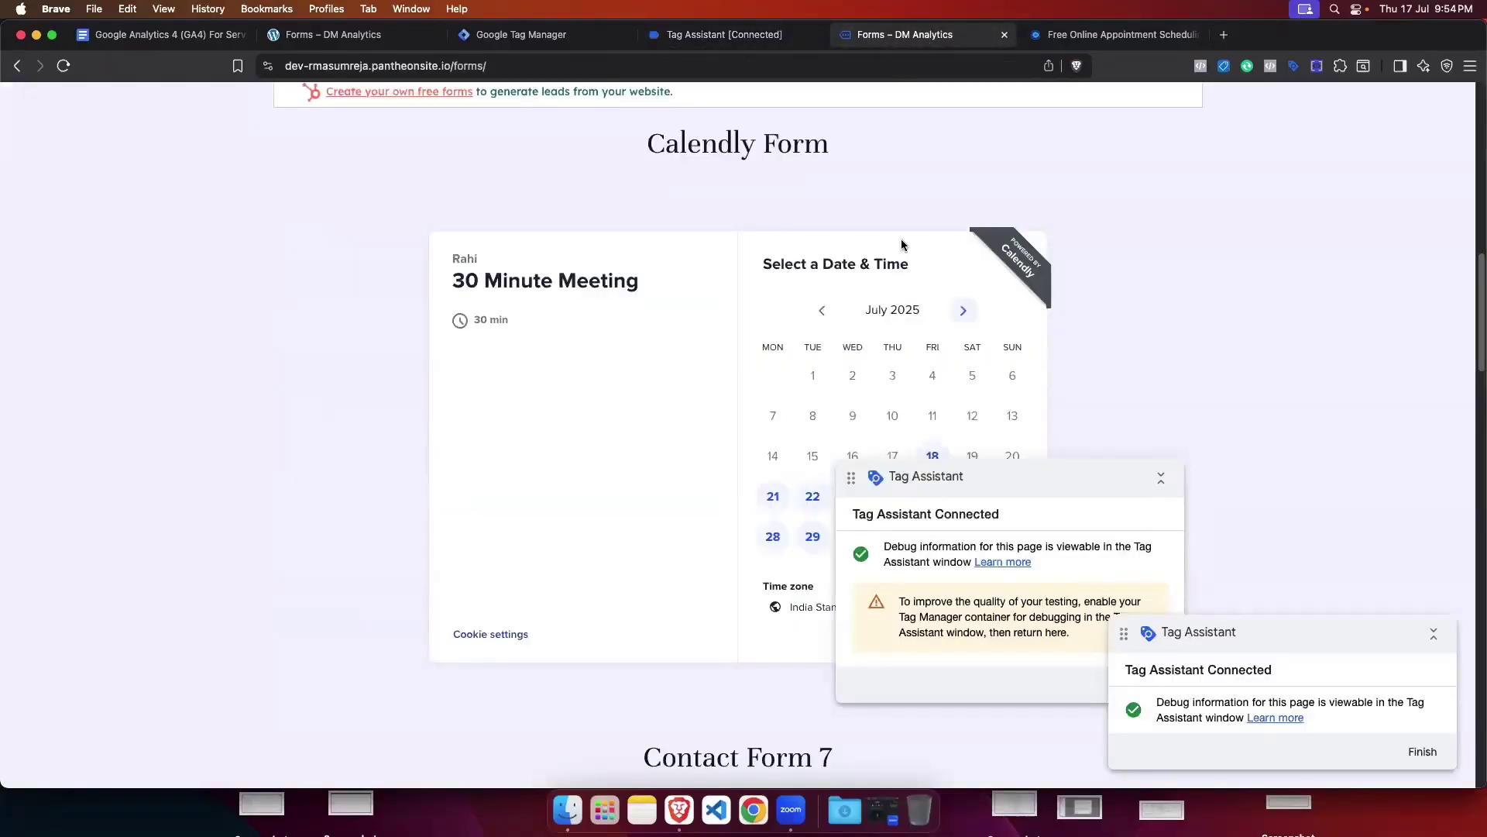
{"action": "left_click", "coordinate": [1160, 477]}
{"action": "left_click_drag", "start_coordinate": [1046, 480], "coordinate": [815, 203]}
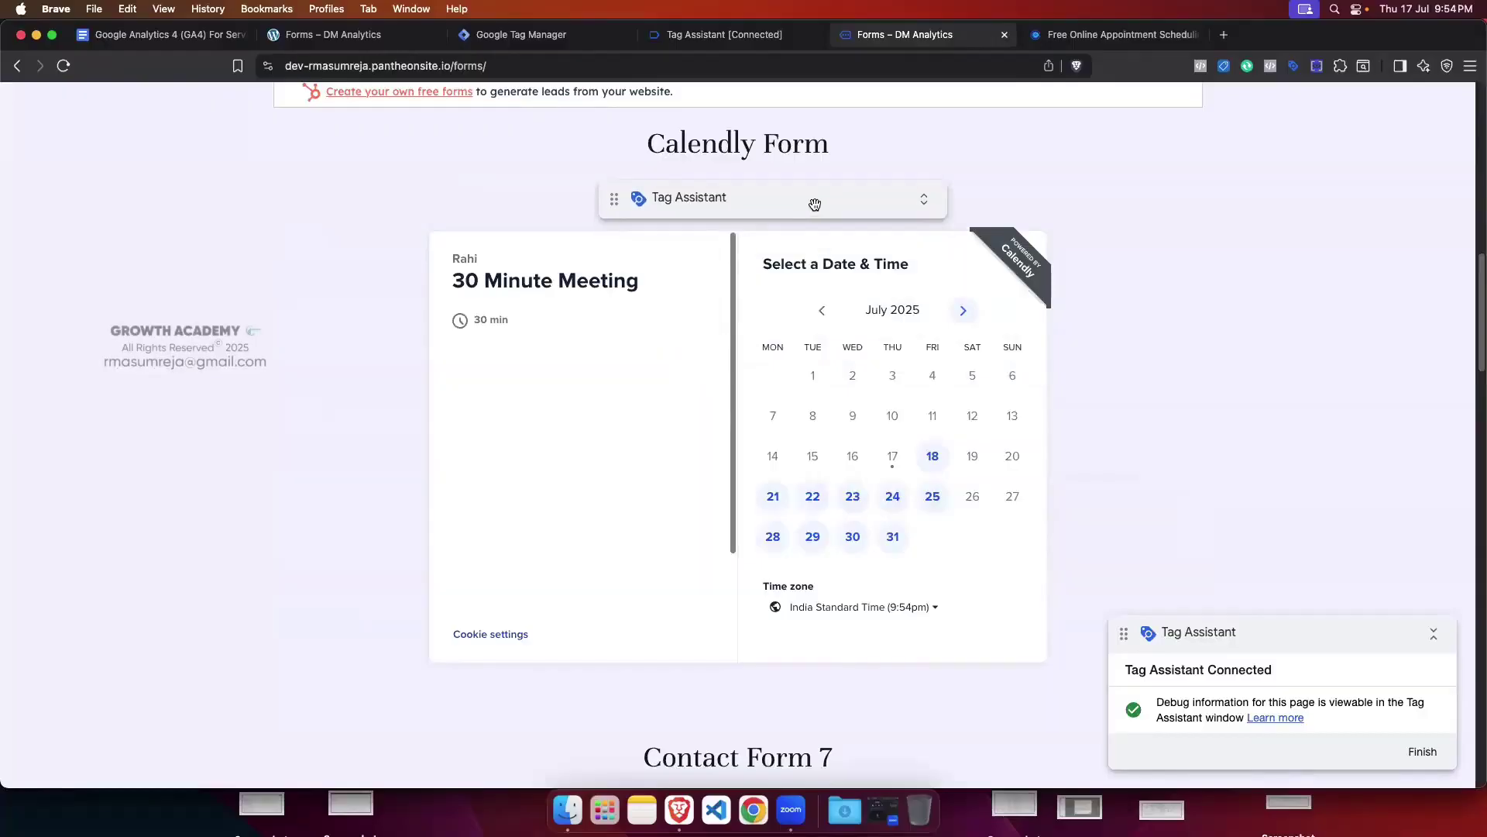
Step: Pick Thursday July 24 at 9:00am and check the calendly.date_and_time_selected event
{"action": "left_click", "coordinate": [902, 491]}
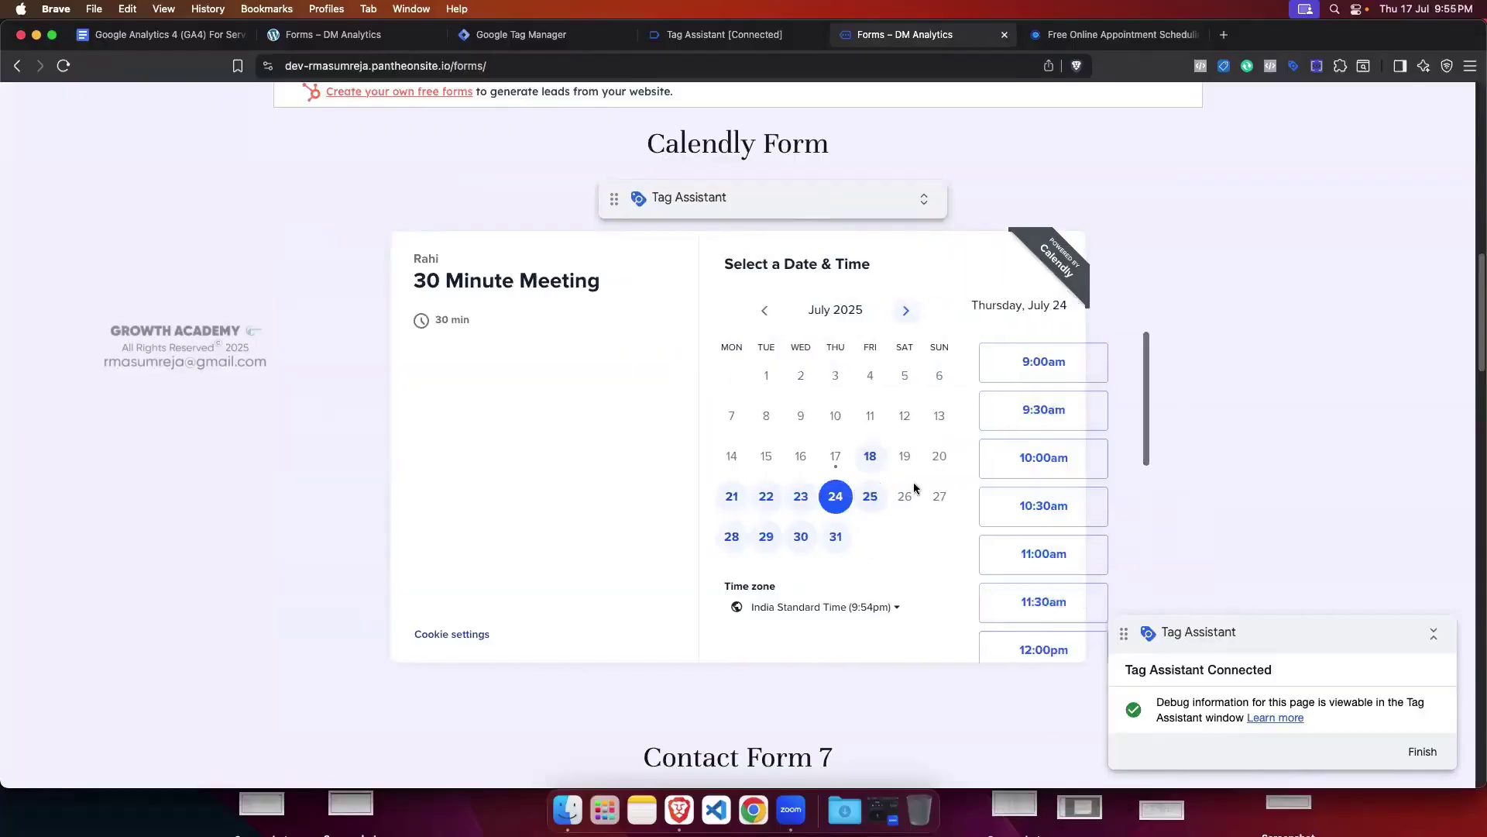
{"action": "left_click", "coordinate": [1038, 373]}
{"action": "left_click", "coordinate": [1085, 370]}
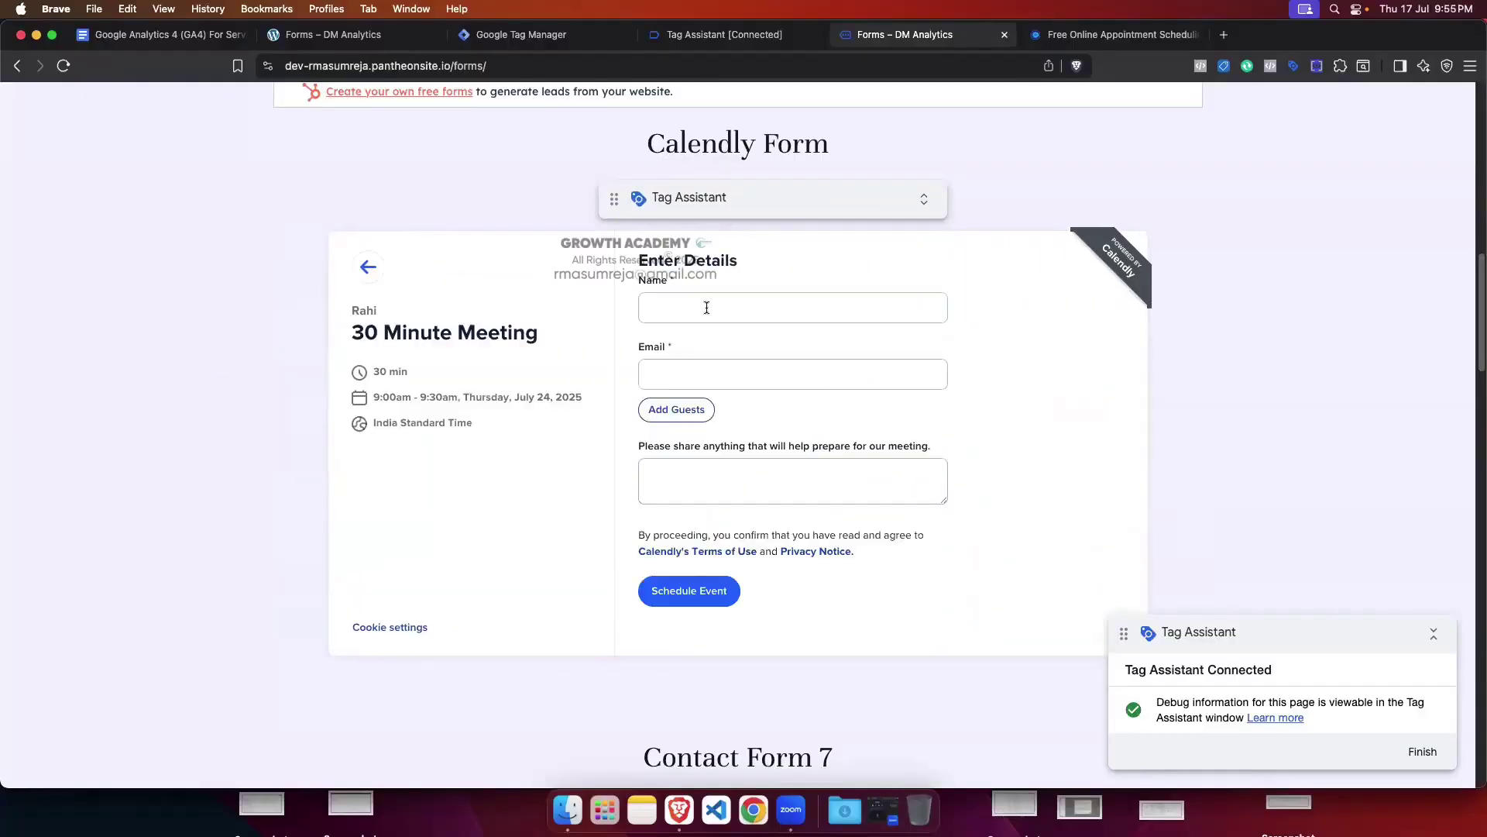
{"action": "left_click", "coordinate": [708, 37]}
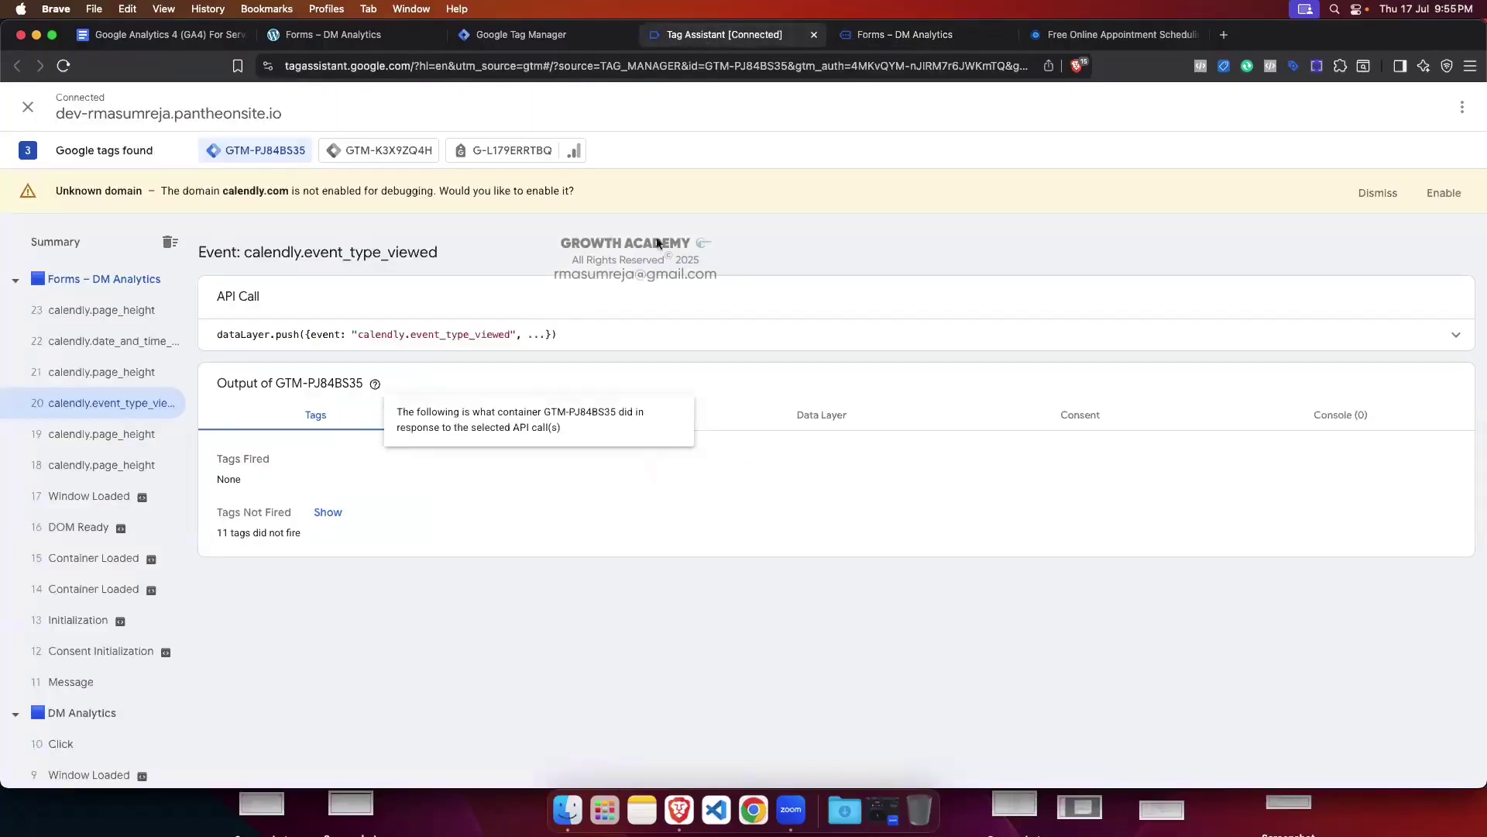
{"action": "left_click", "coordinate": [134, 342]}
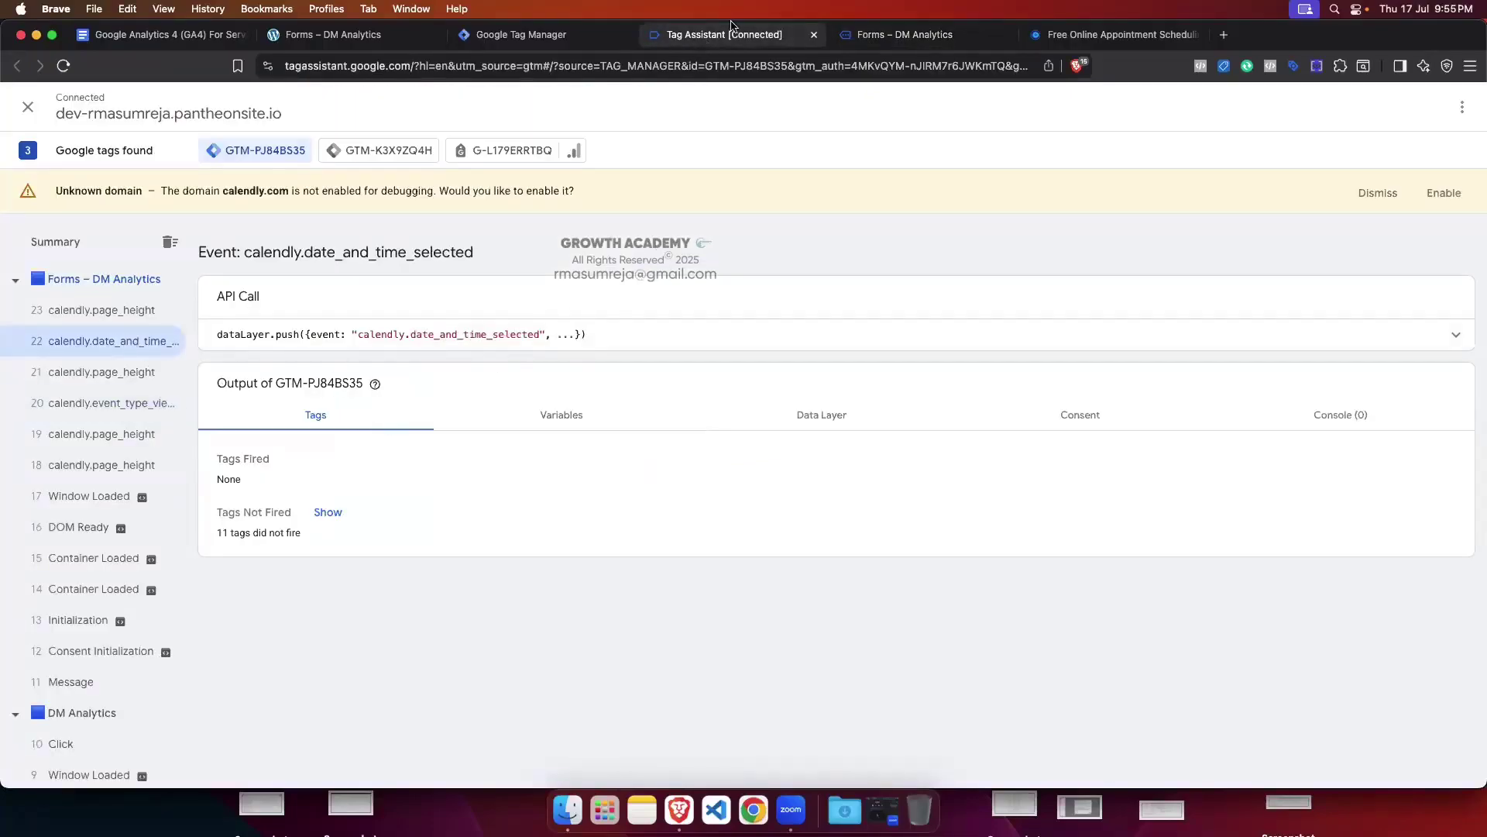
{"action": "left_click", "coordinate": [905, 34]}
Step: Fill in the saved name and e-mail with note 'test', then schedule the meeting
{"action": "left_click", "coordinate": [728, 309]}
{"action": "left_click", "coordinate": [756, 344]}
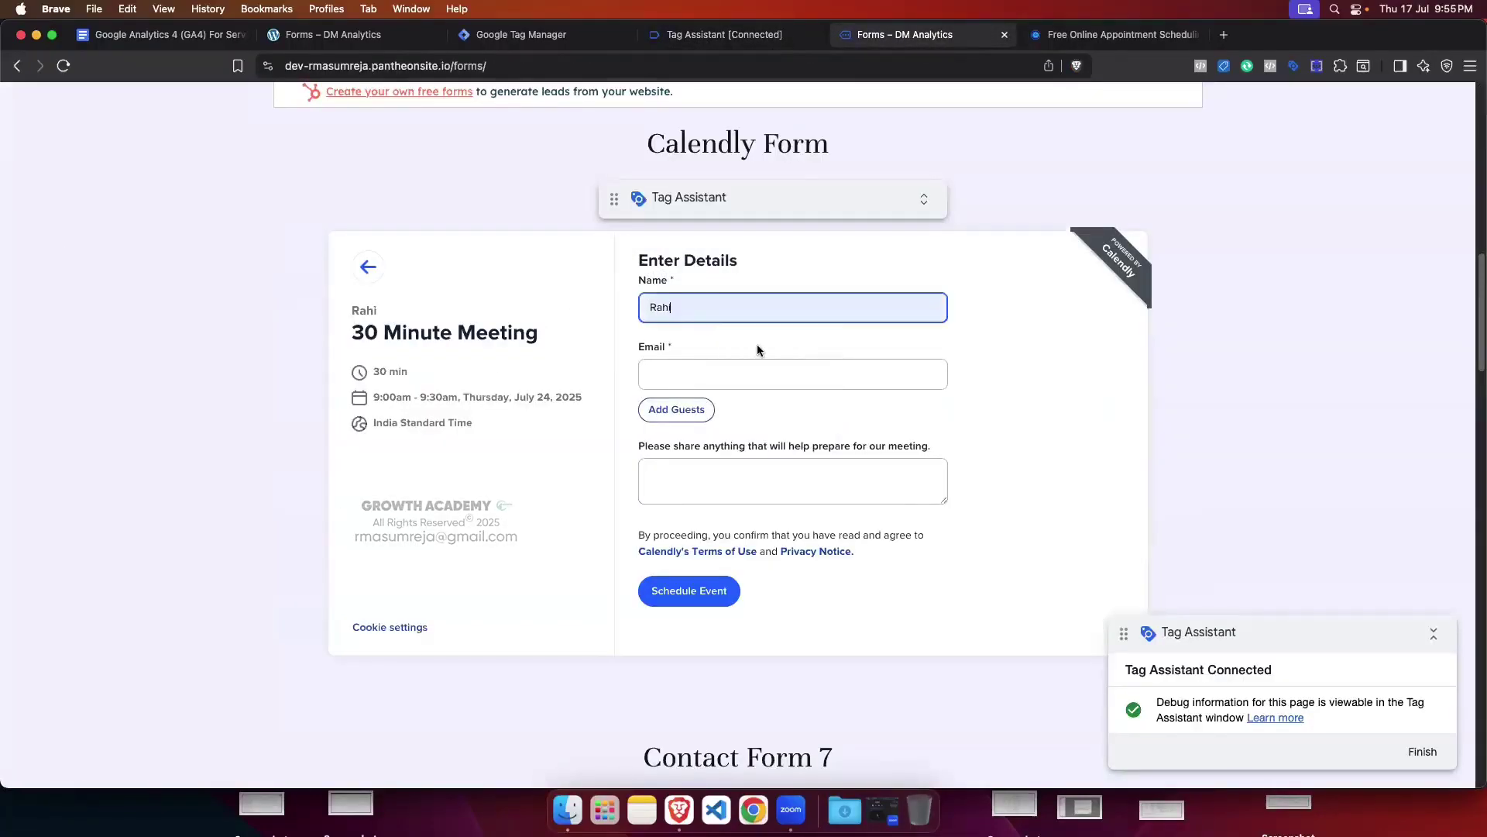
{"action": "left_click", "coordinate": [698, 375]}
{"action": "left_click", "coordinate": [718, 411]}
{"action": "left_click", "coordinate": [717, 464]}
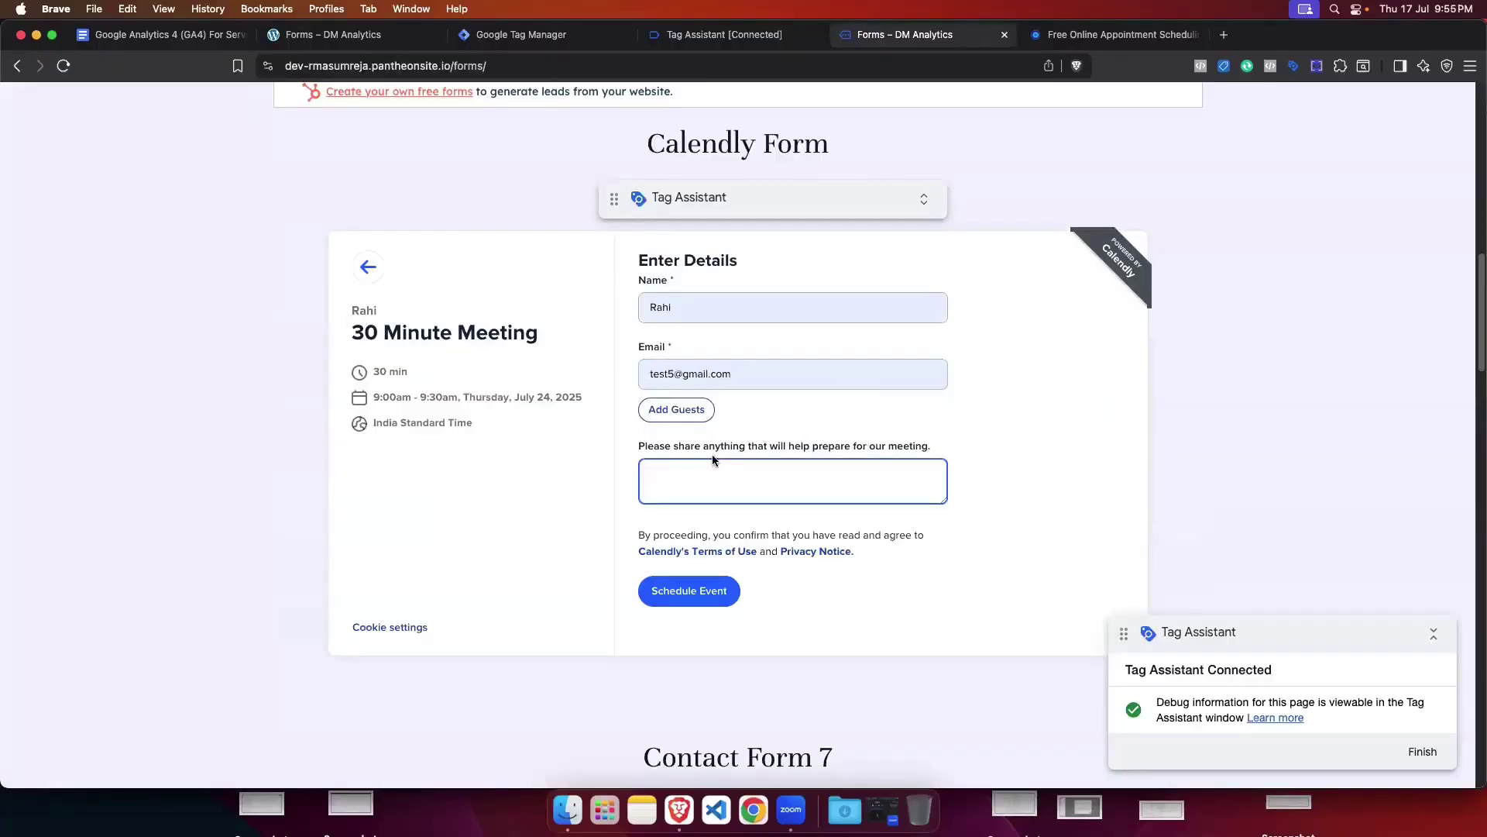
{"action": "type", "text": "test"}
{"action": "left_click", "coordinate": [708, 582]}
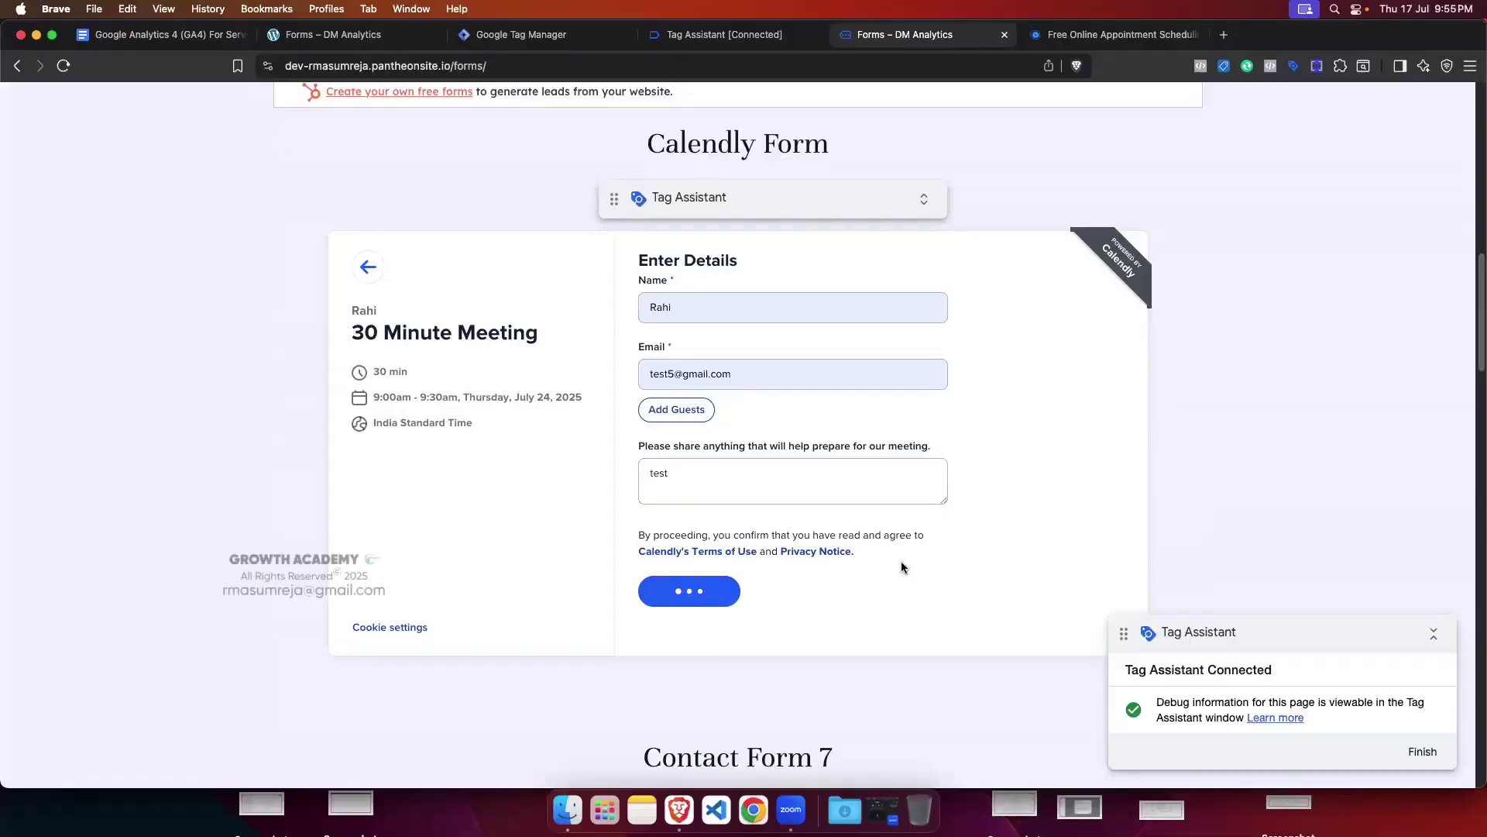
{"action": "left_click", "coordinate": [697, 35]}
Step: Open event 24 calendly.event_scheduled to confirm the Ga4 - BS - Lead tag succeeded
{"action": "left_click", "coordinate": [116, 319]}
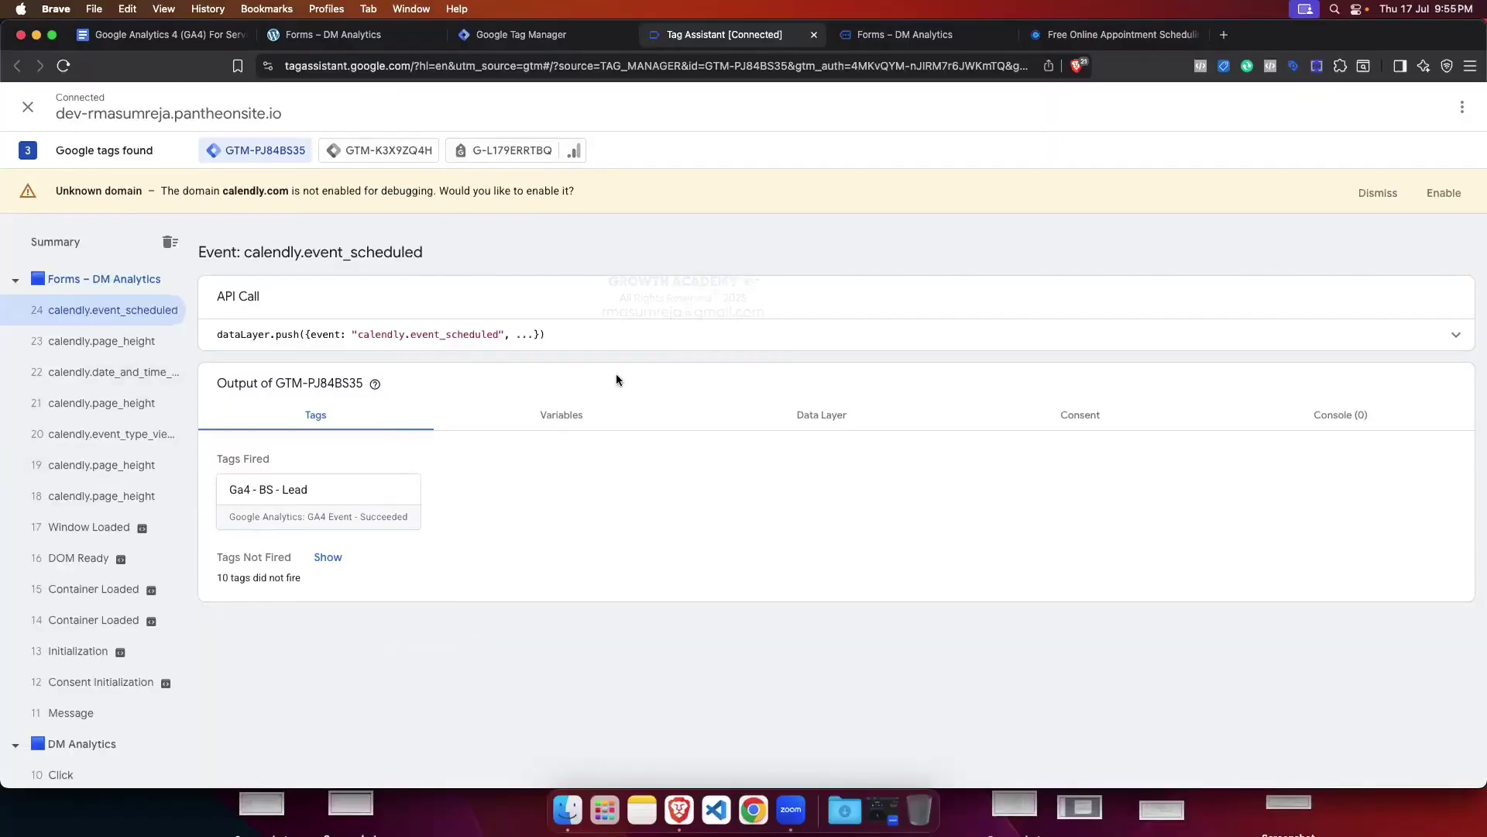
Step: Unpause the Google Tag in the Tags list, then recheck the Tag Assistant debug window
{"action": "left_click", "coordinate": [571, 39]}
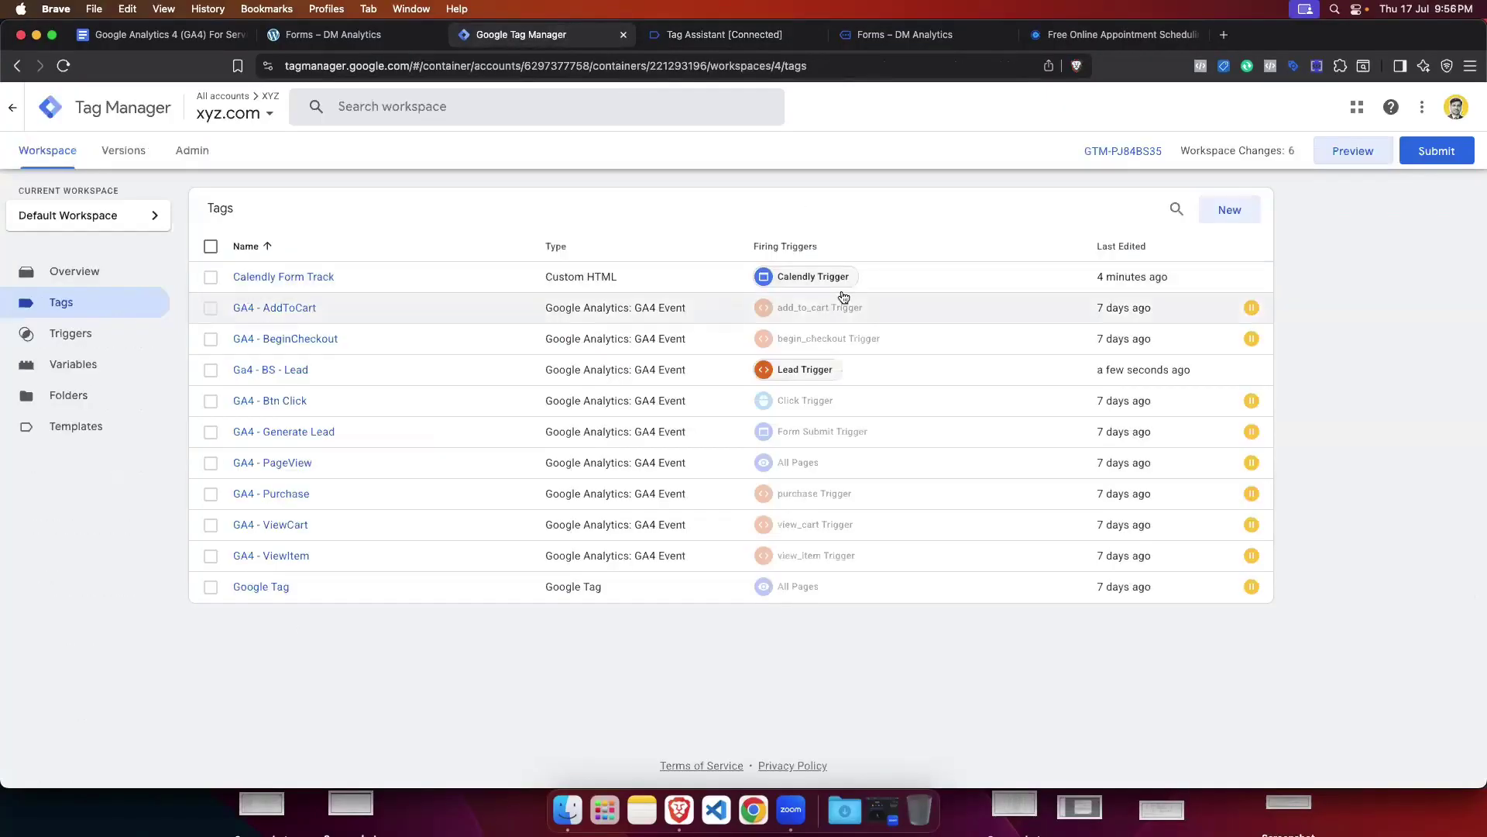
{"action": "left_click", "coordinate": [211, 586]}
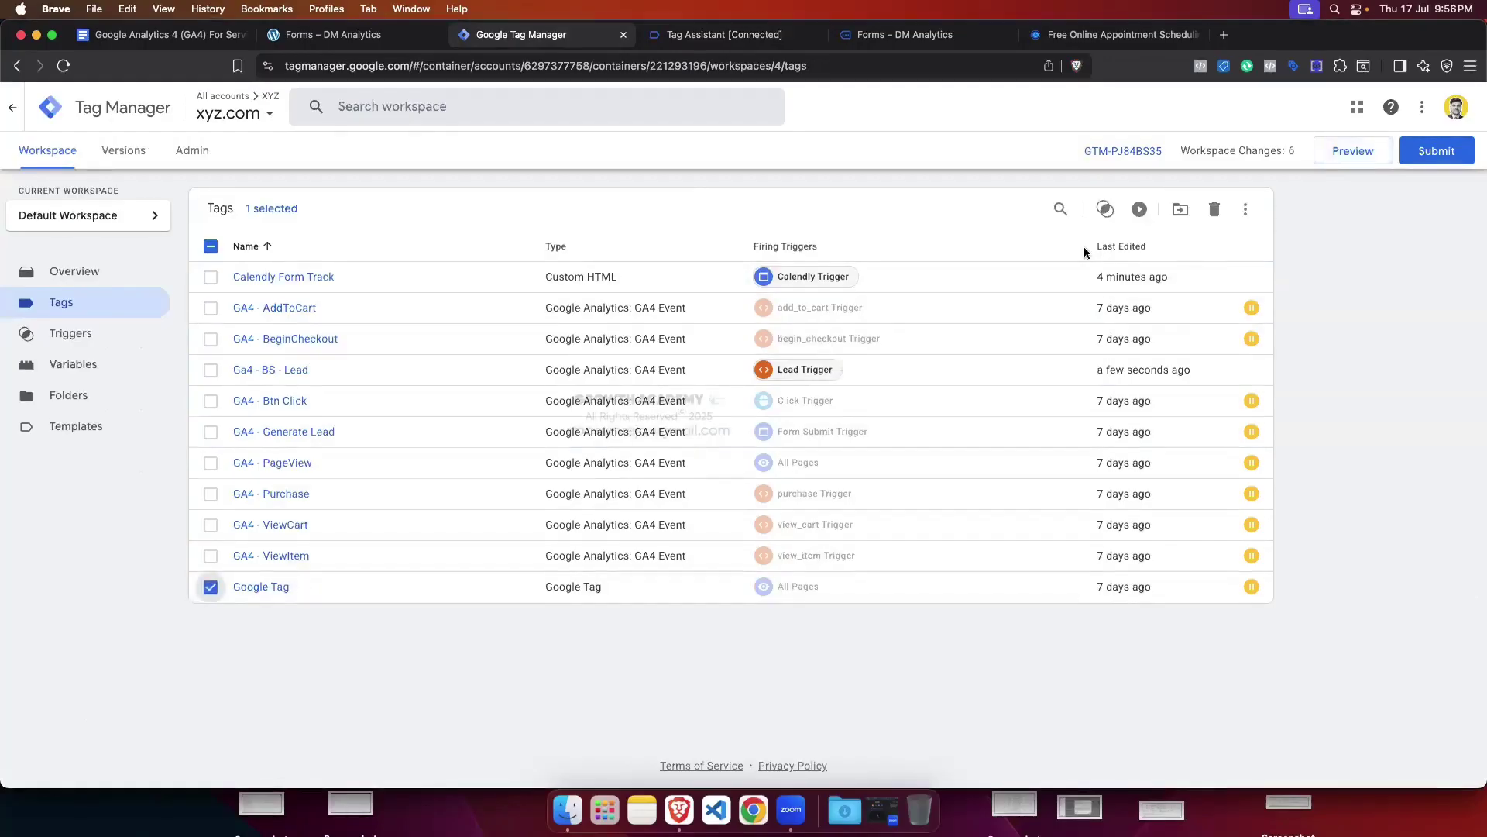
{"action": "left_click", "coordinate": [1139, 209]}
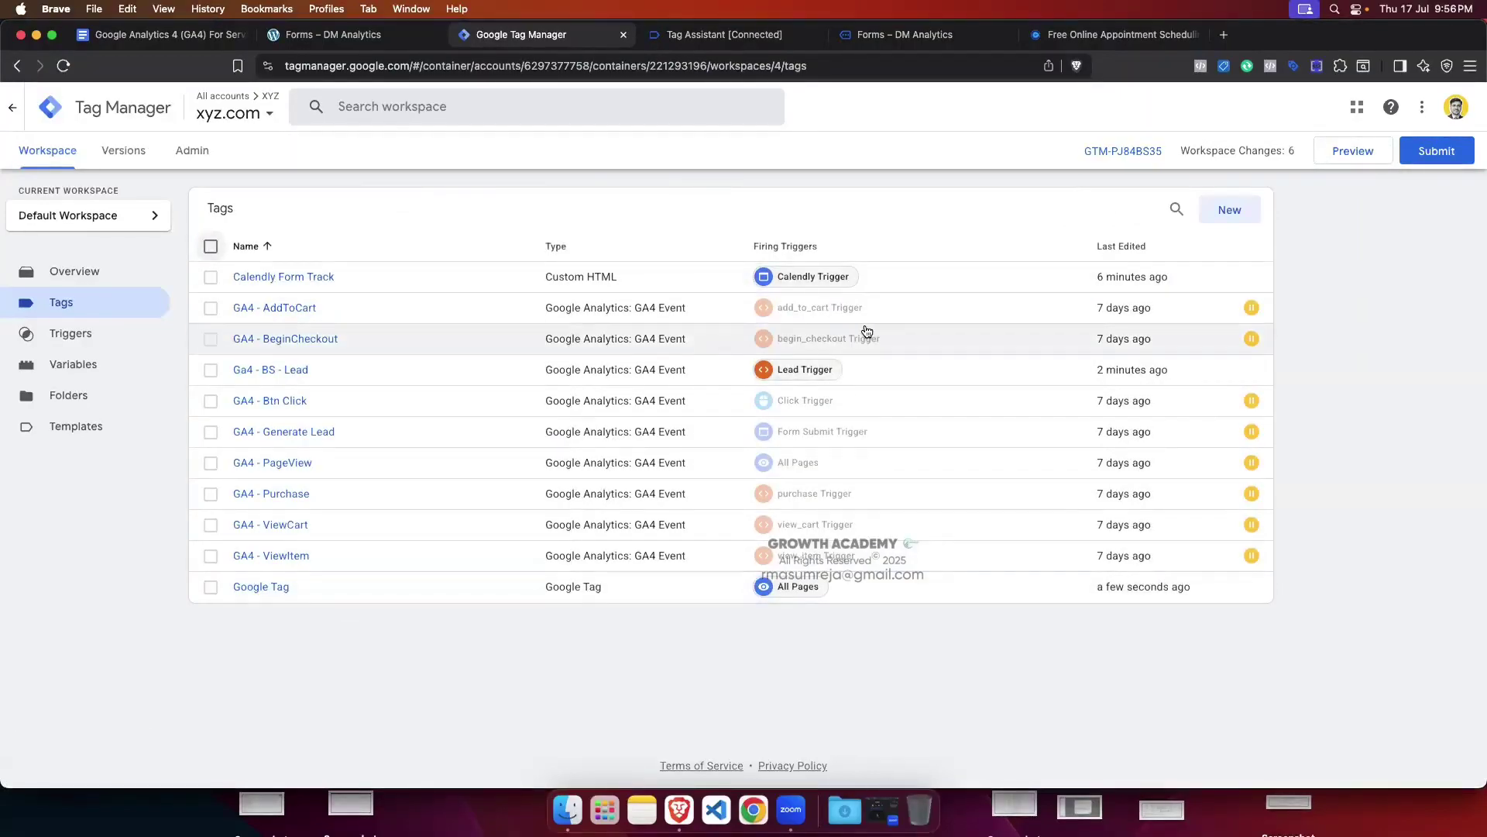
{"action": "left_click", "coordinate": [685, 34]}
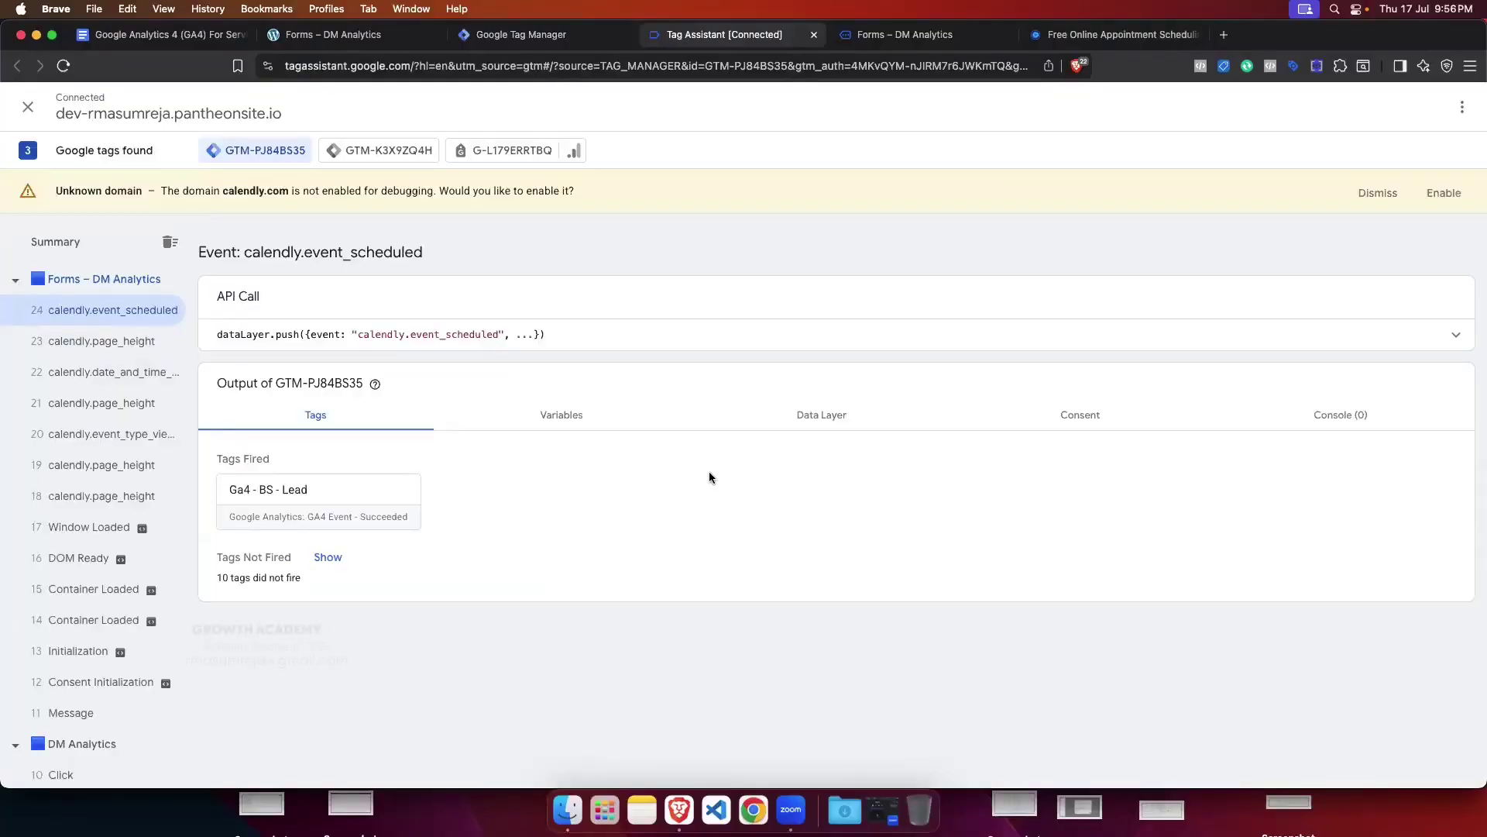
{"action": "left_click", "coordinate": [533, 39]}
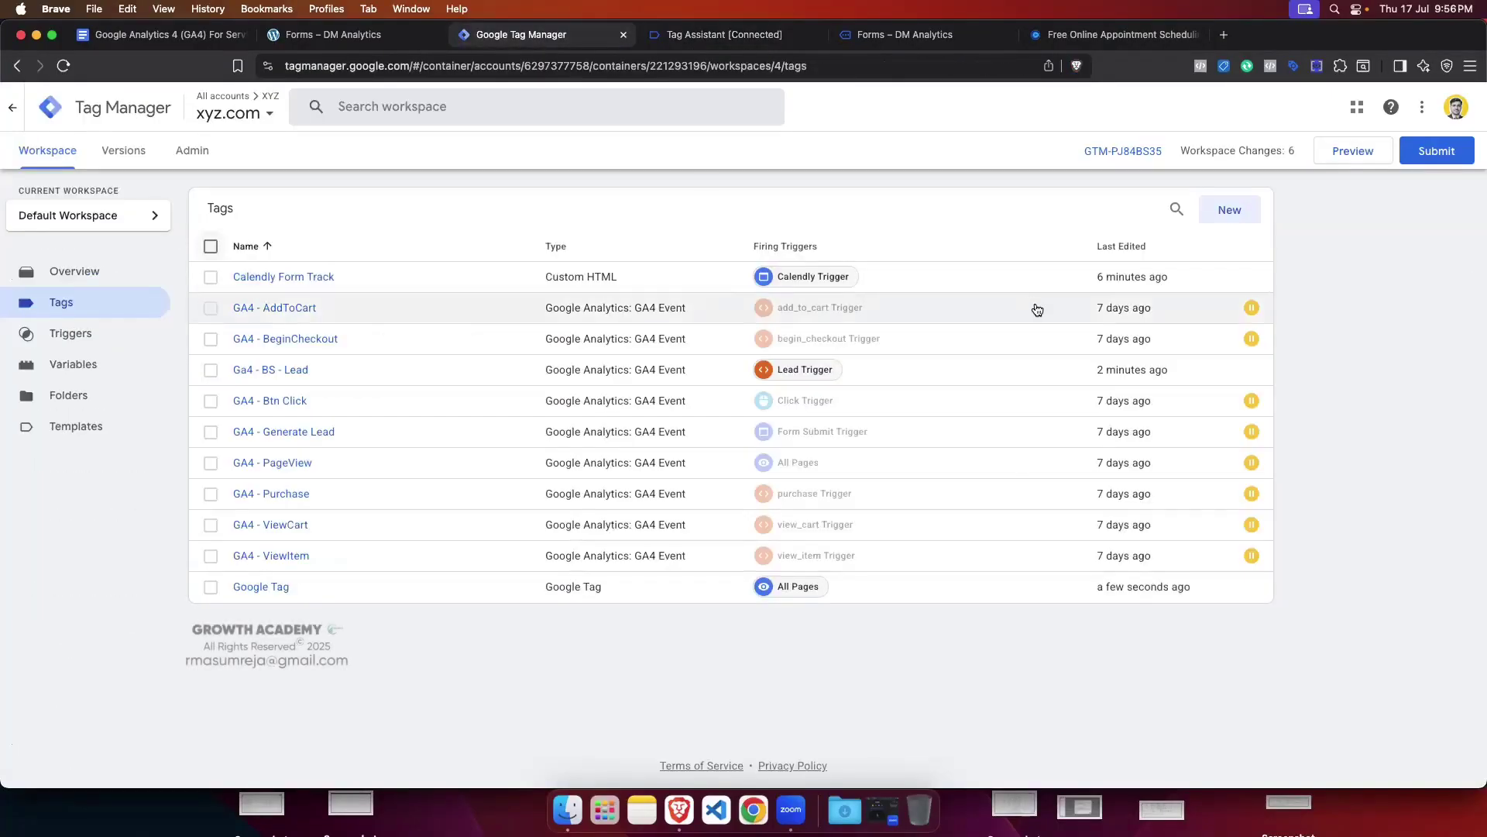
{"action": "left_click", "coordinate": [805, 41]}
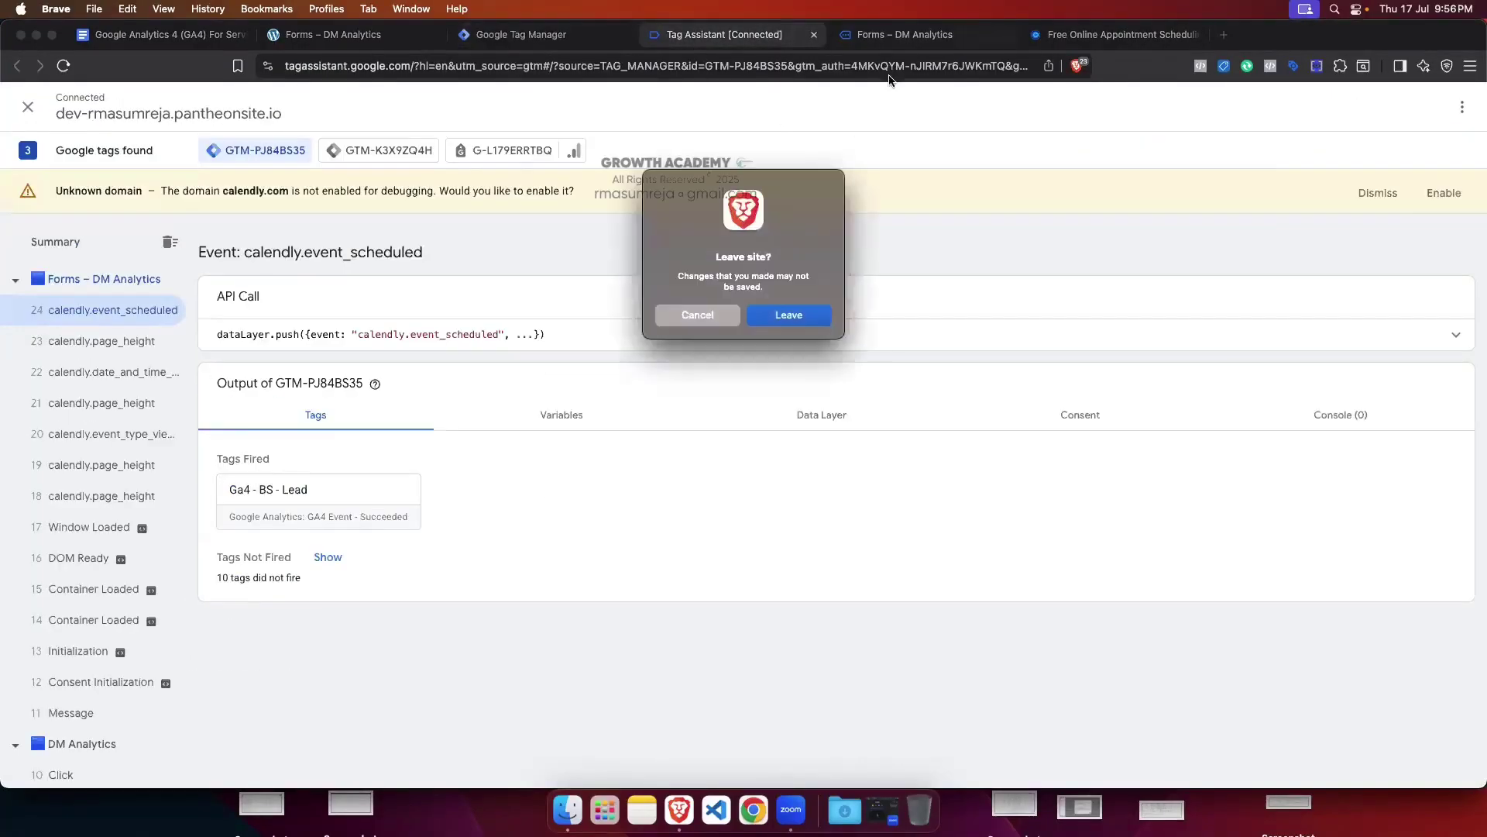
Step: Leave Tag Assistant, close the duplicate tab, reload Forms – DM Analytics, and scroll to the Paper Form
{"action": "left_click", "coordinate": [815, 313]}
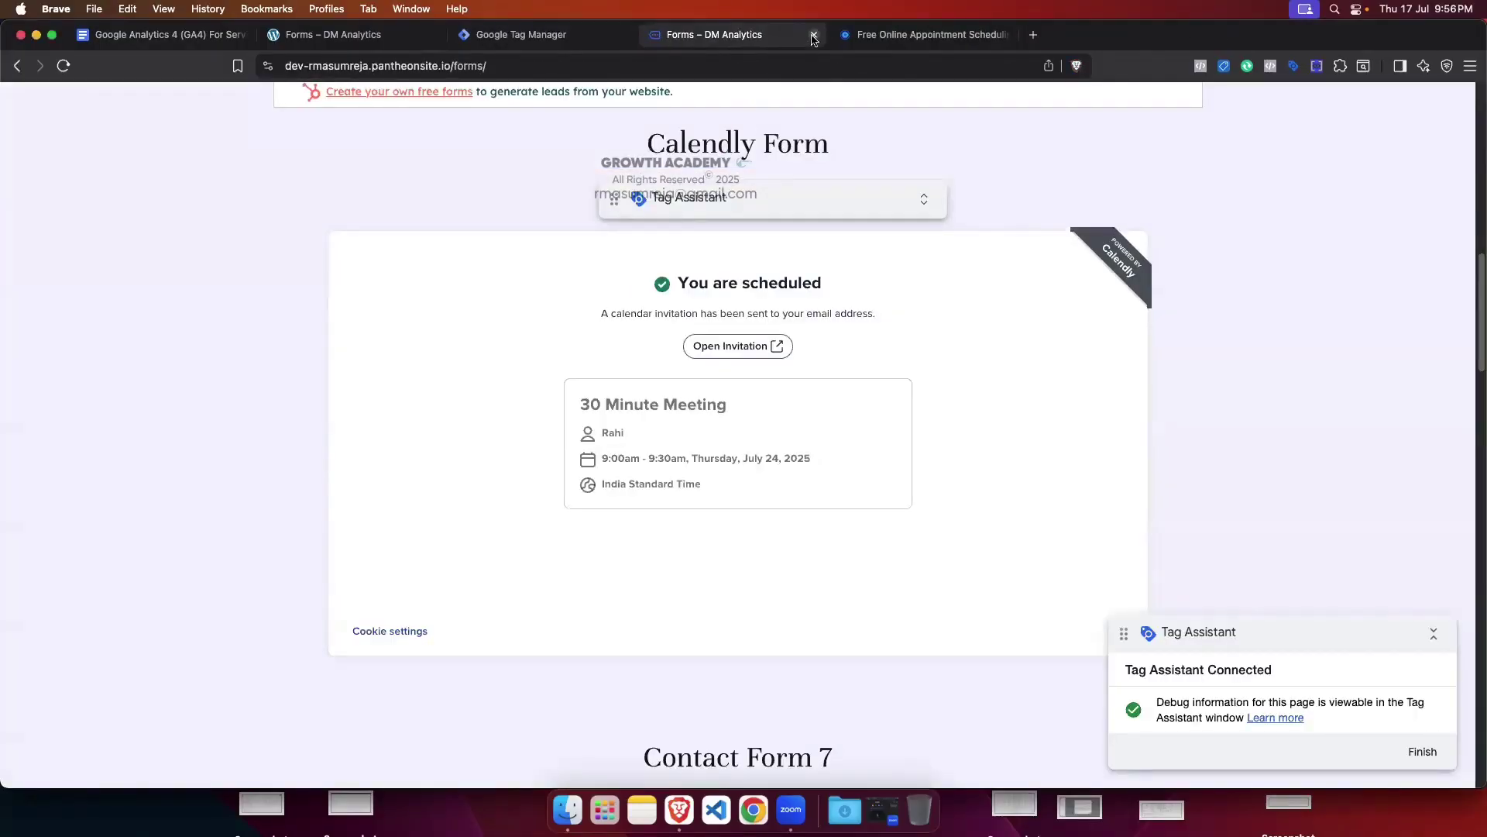
{"action": "left_click", "coordinate": [813, 35]}
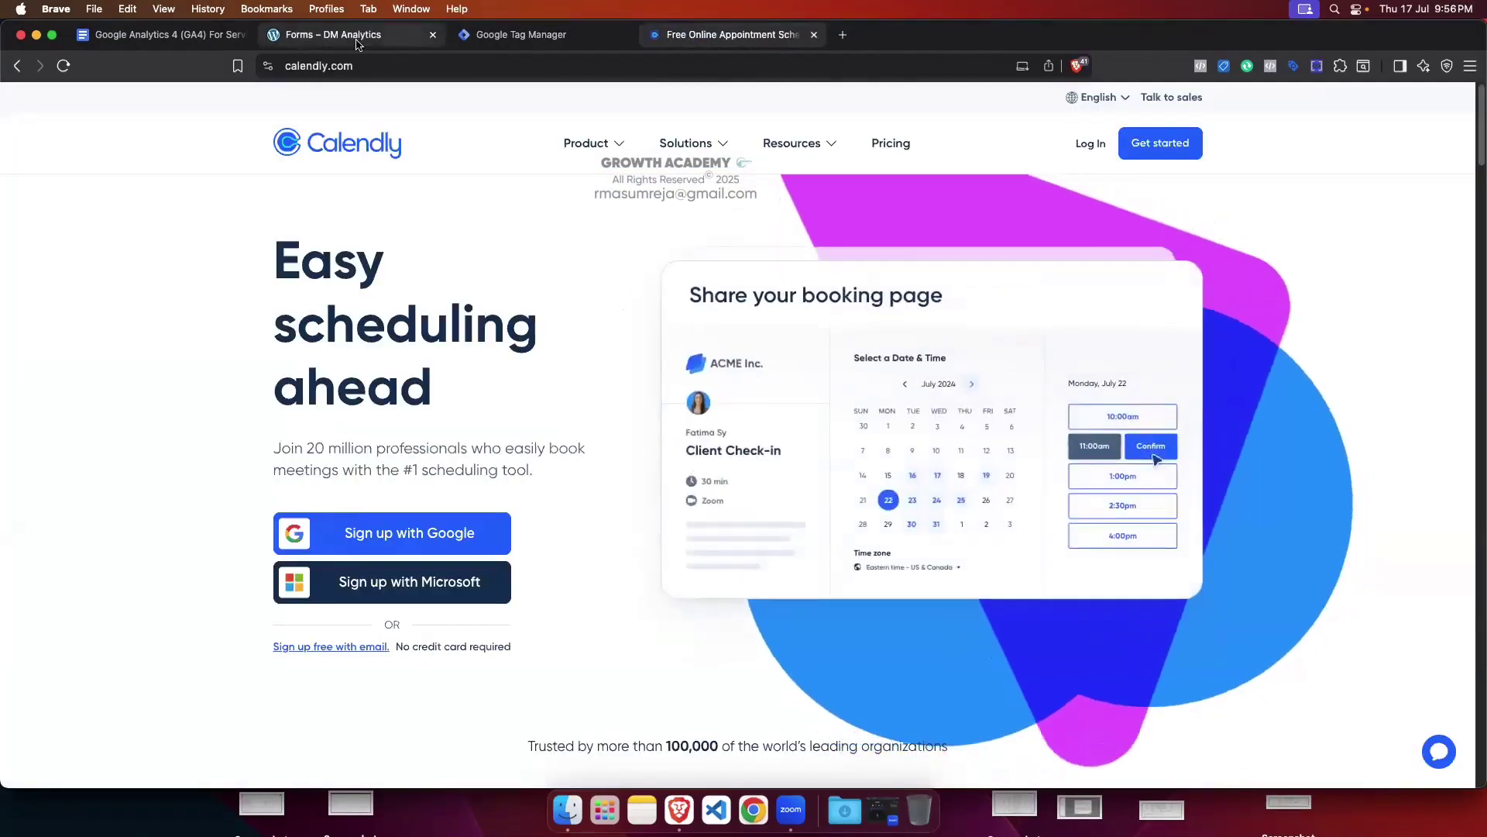
{"action": "left_click", "coordinate": [333, 34]}
{"action": "left_click", "coordinate": [62, 66]}
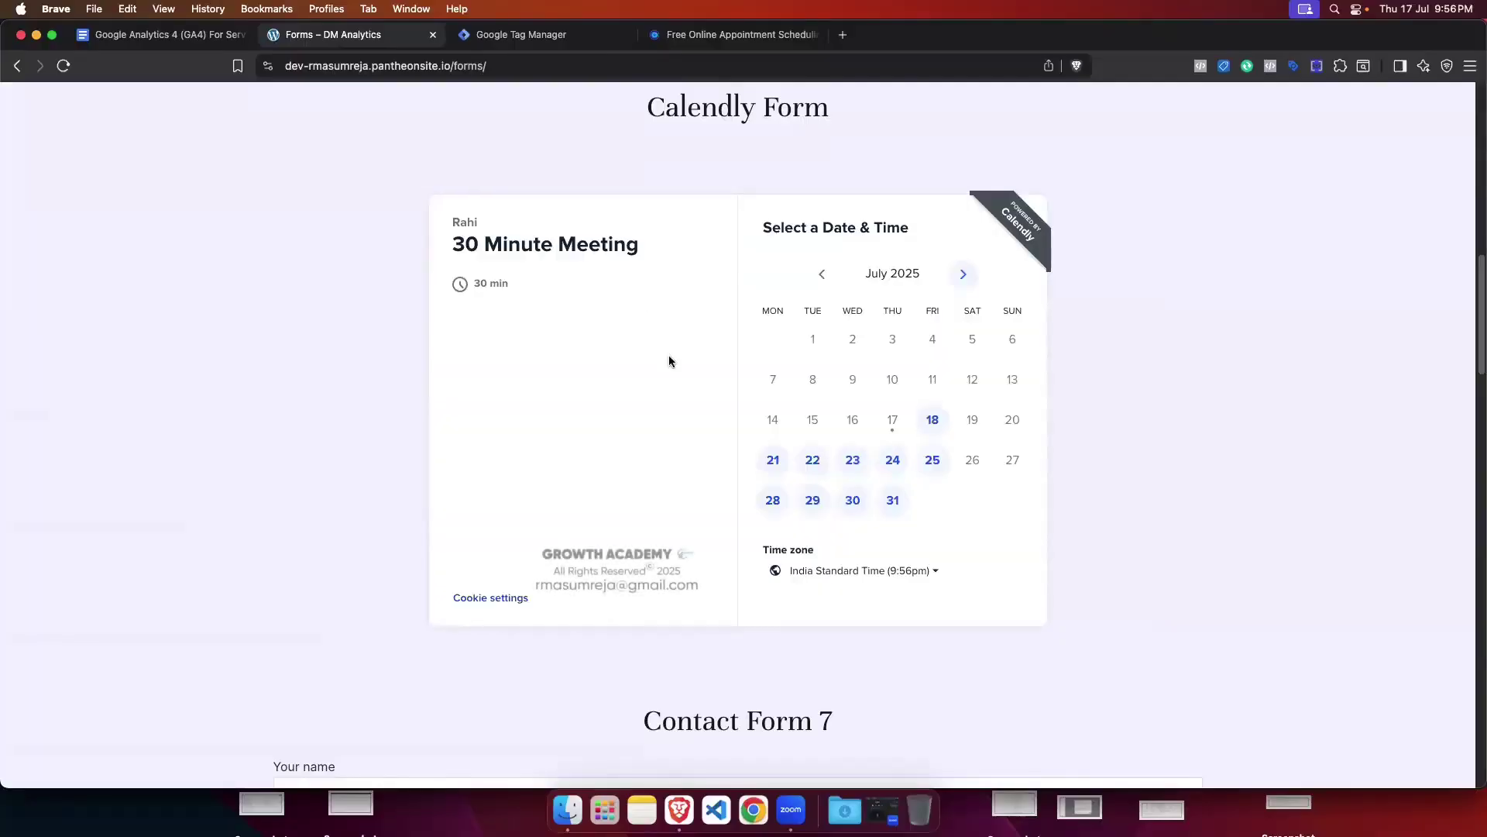
{"action": "scroll", "coordinate": [669, 364], "scroll_direction": "up", "scroll_amount": 4}
{"action": "scroll", "coordinate": [669, 377], "scroll_direction": "down", "scroll_amount": 1}
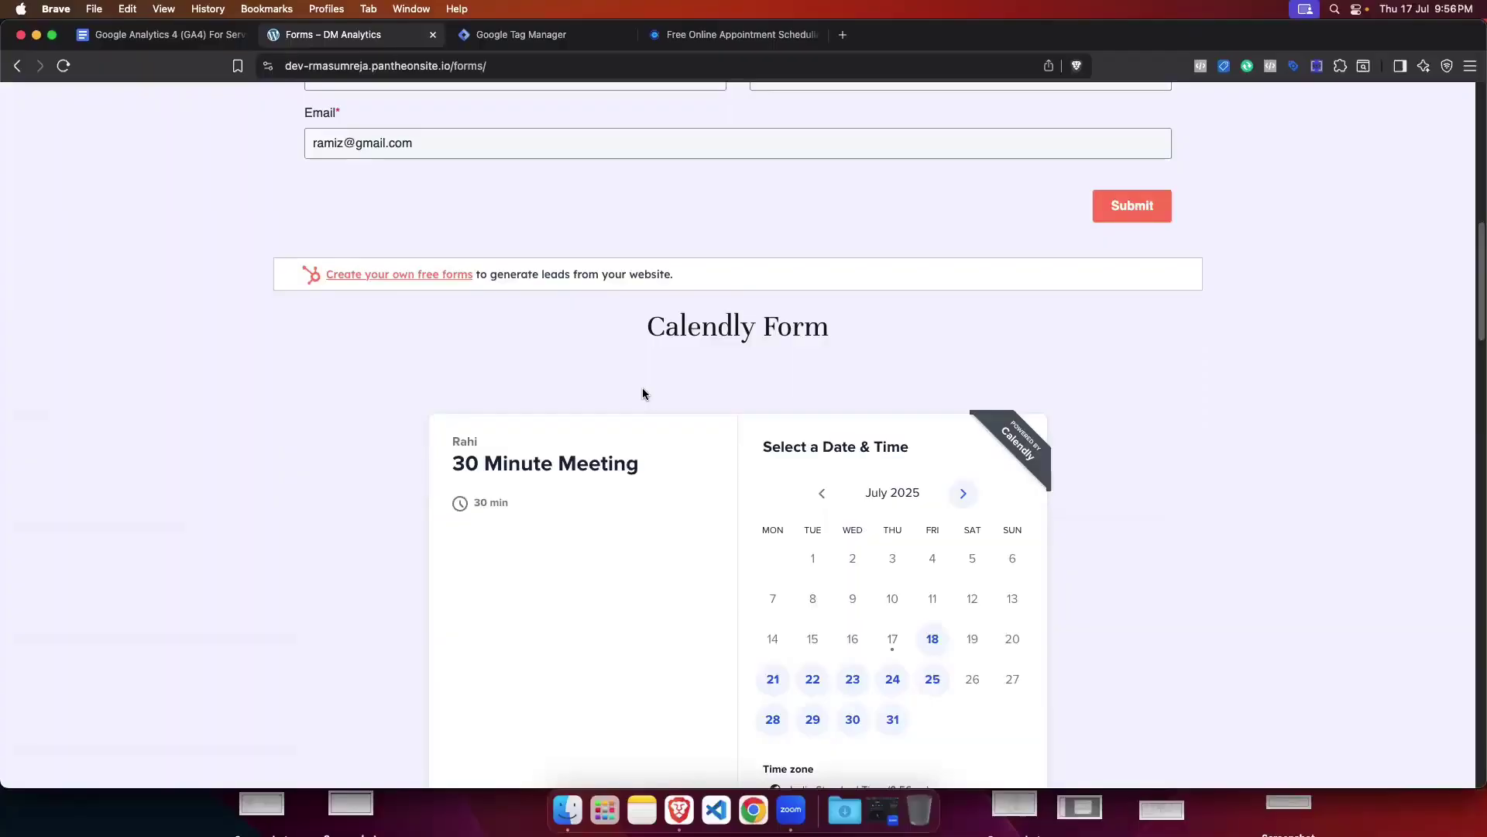
{"action": "scroll", "coordinate": [643, 392], "scroll_direction": "down", "scroll_amount": 7}
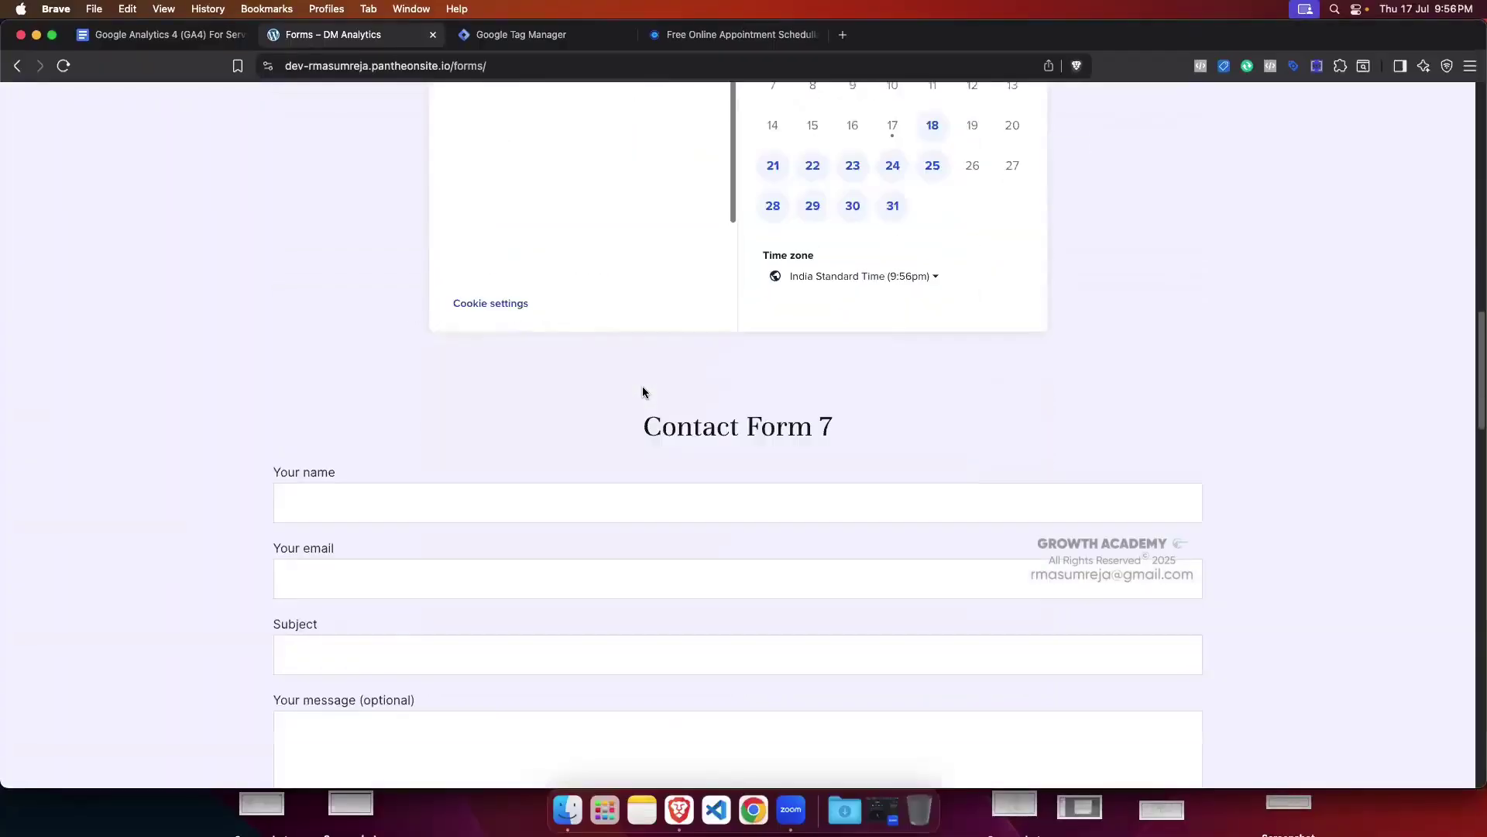
{"action": "scroll", "coordinate": [643, 393], "scroll_direction": "down", "scroll_amount": 20}
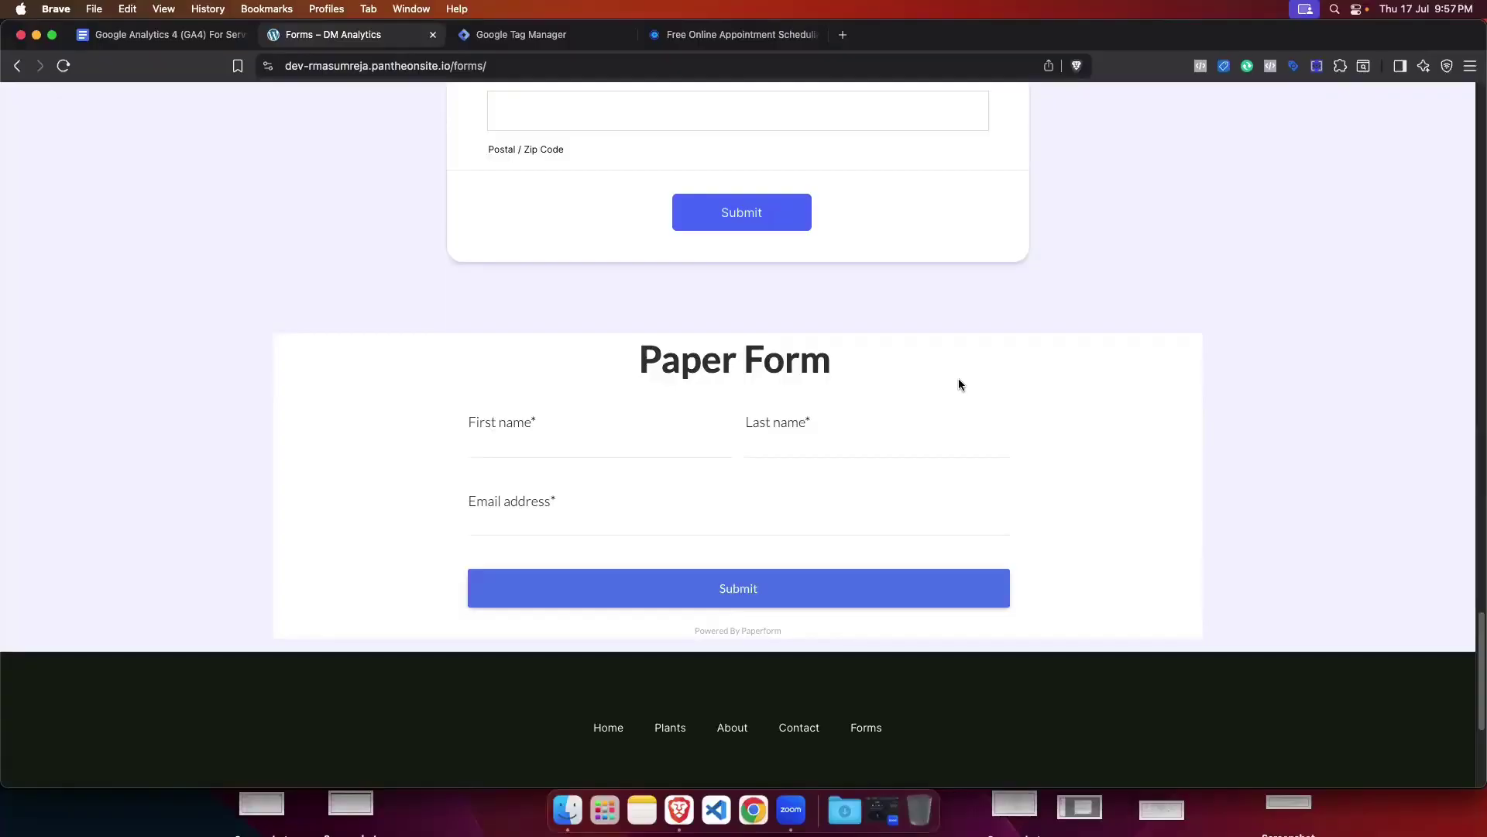
Step: Search 'paperform' in a new tab, open paperform.co, and sign in
{"action": "left_click", "coordinate": [843, 34]}
{"action": "left_click", "coordinate": [822, 66]}
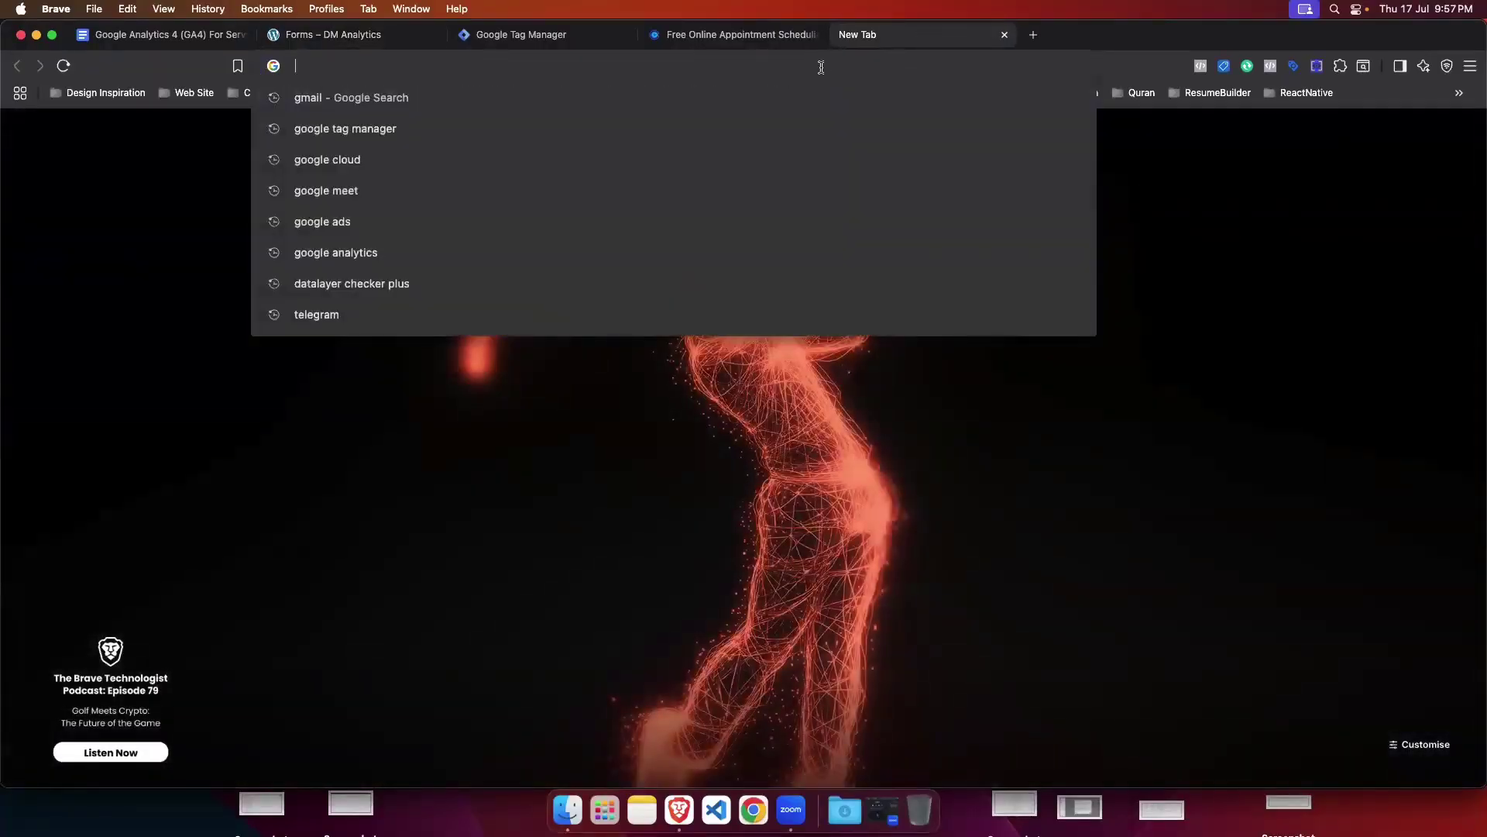
{"action": "type", "text": "pad"}
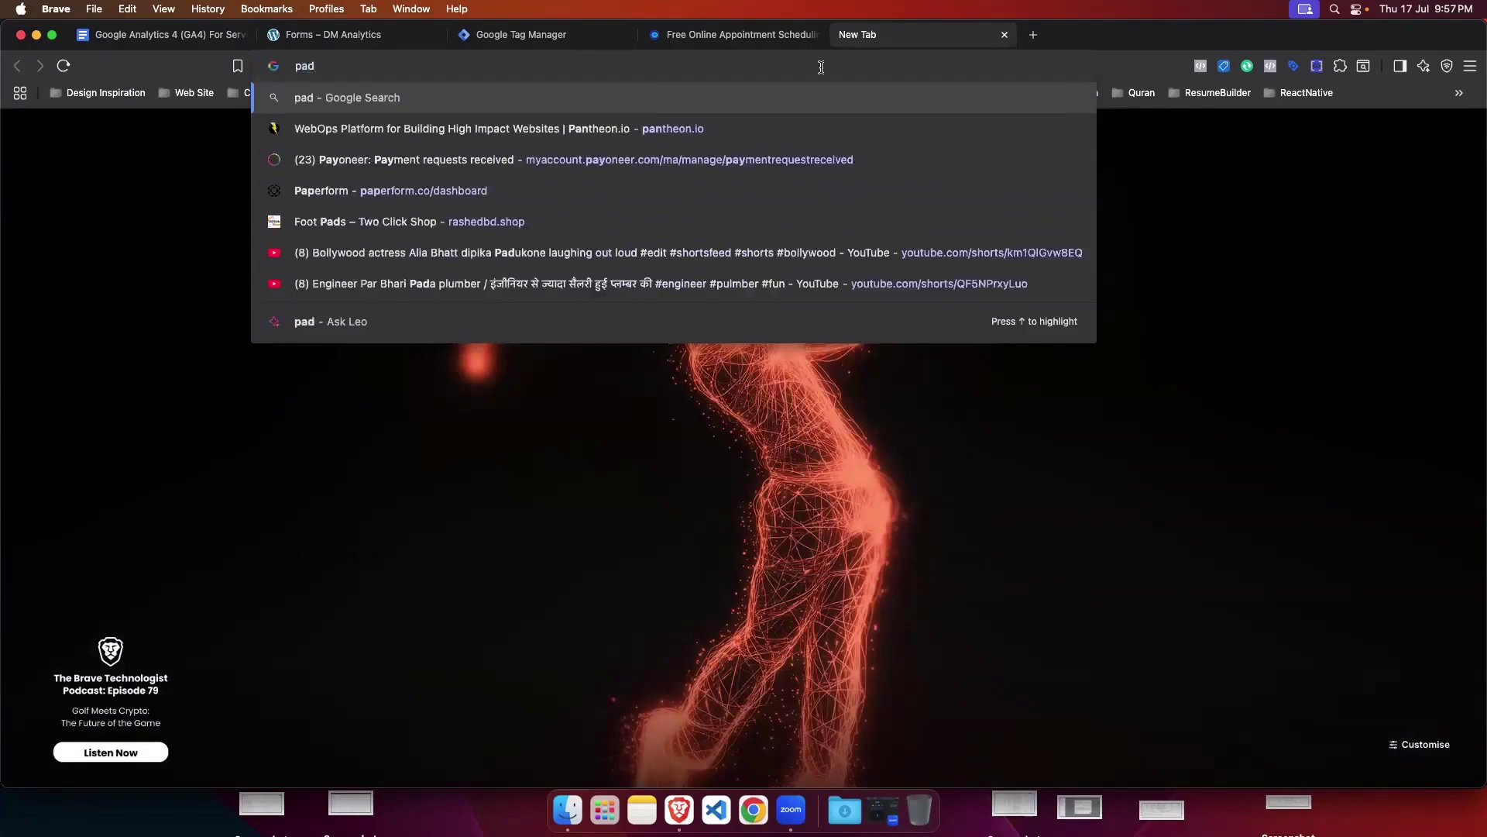
{"action": "key", "text": "BackSpace"}
{"action": "type", "text": "perfor"}
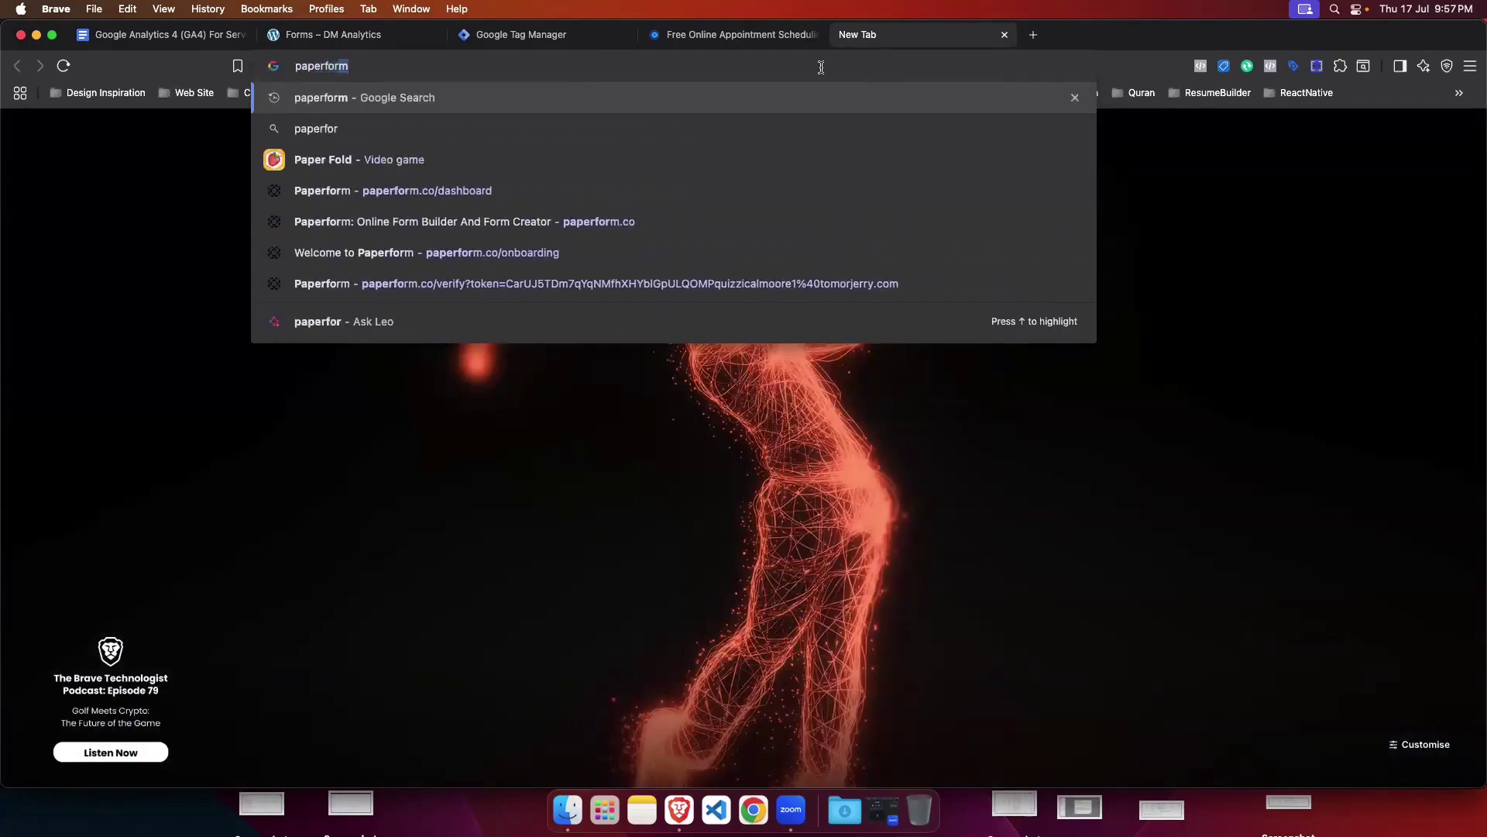
{"action": "type", "text": "m"}
{"action": "key", "text": "Return"}
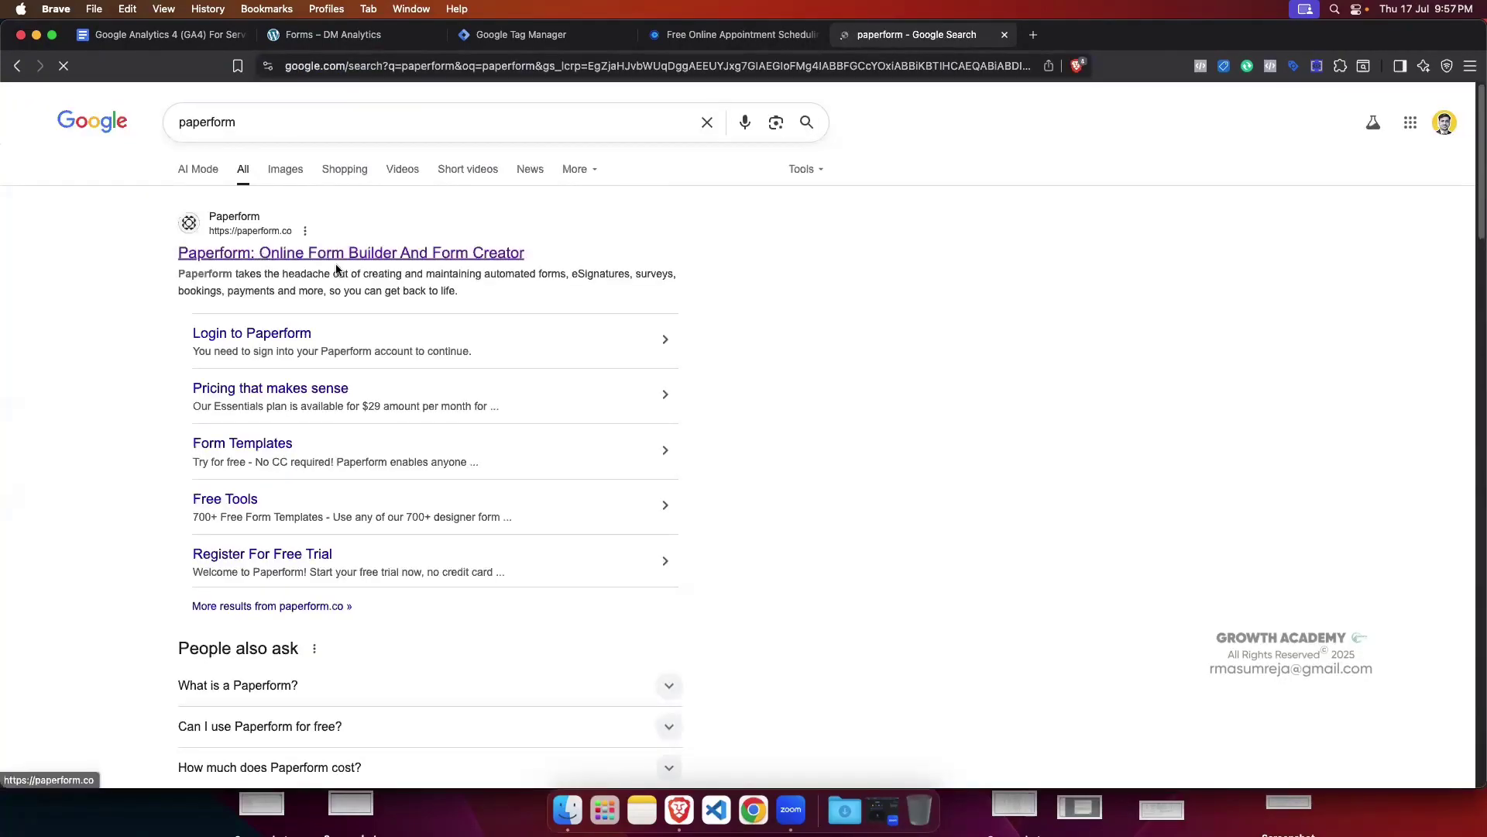
{"action": "left_click", "coordinate": [337, 267]}
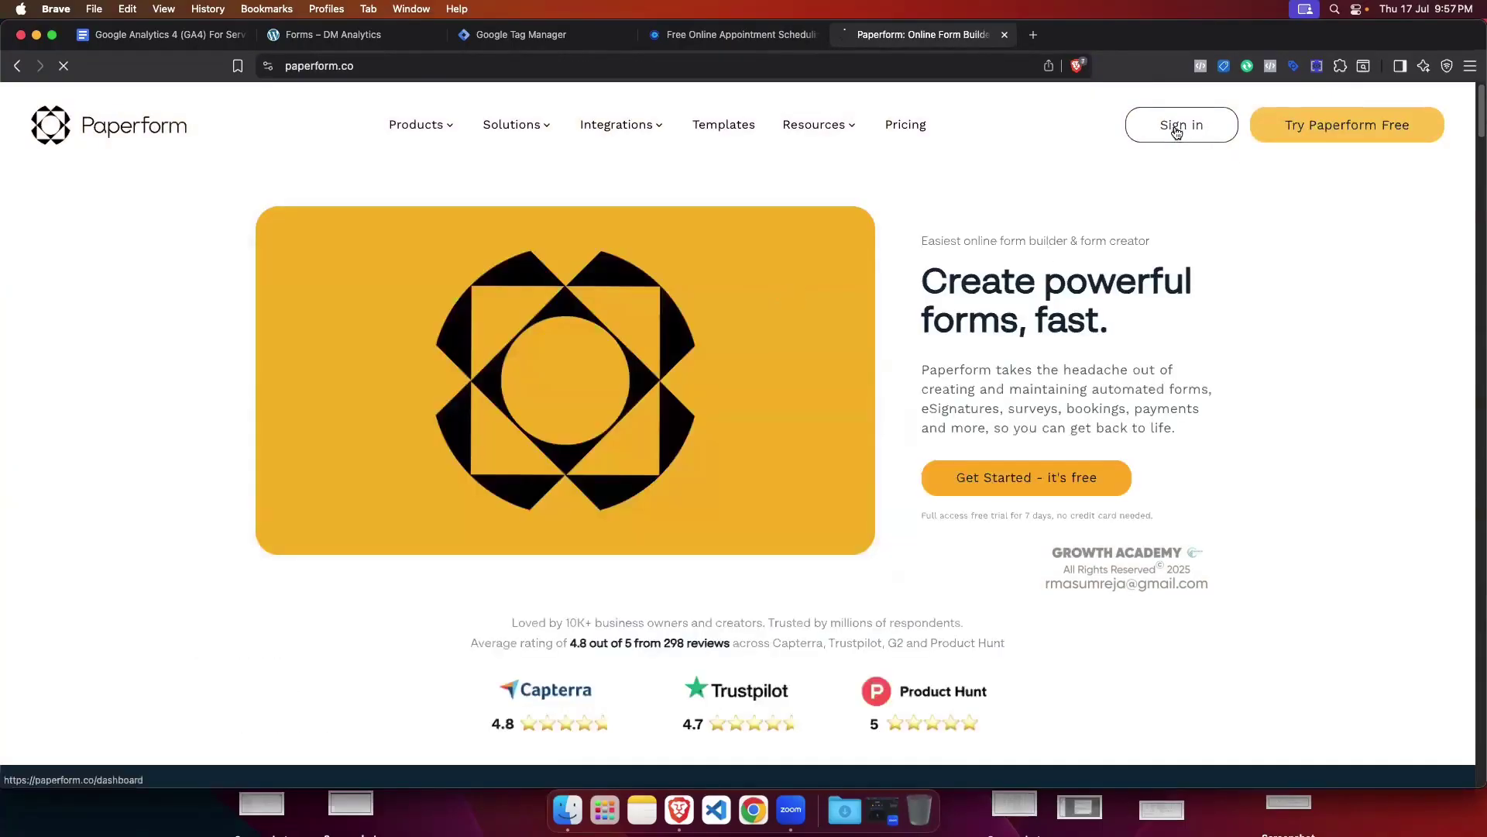
{"action": "left_click", "coordinate": [1176, 129]}
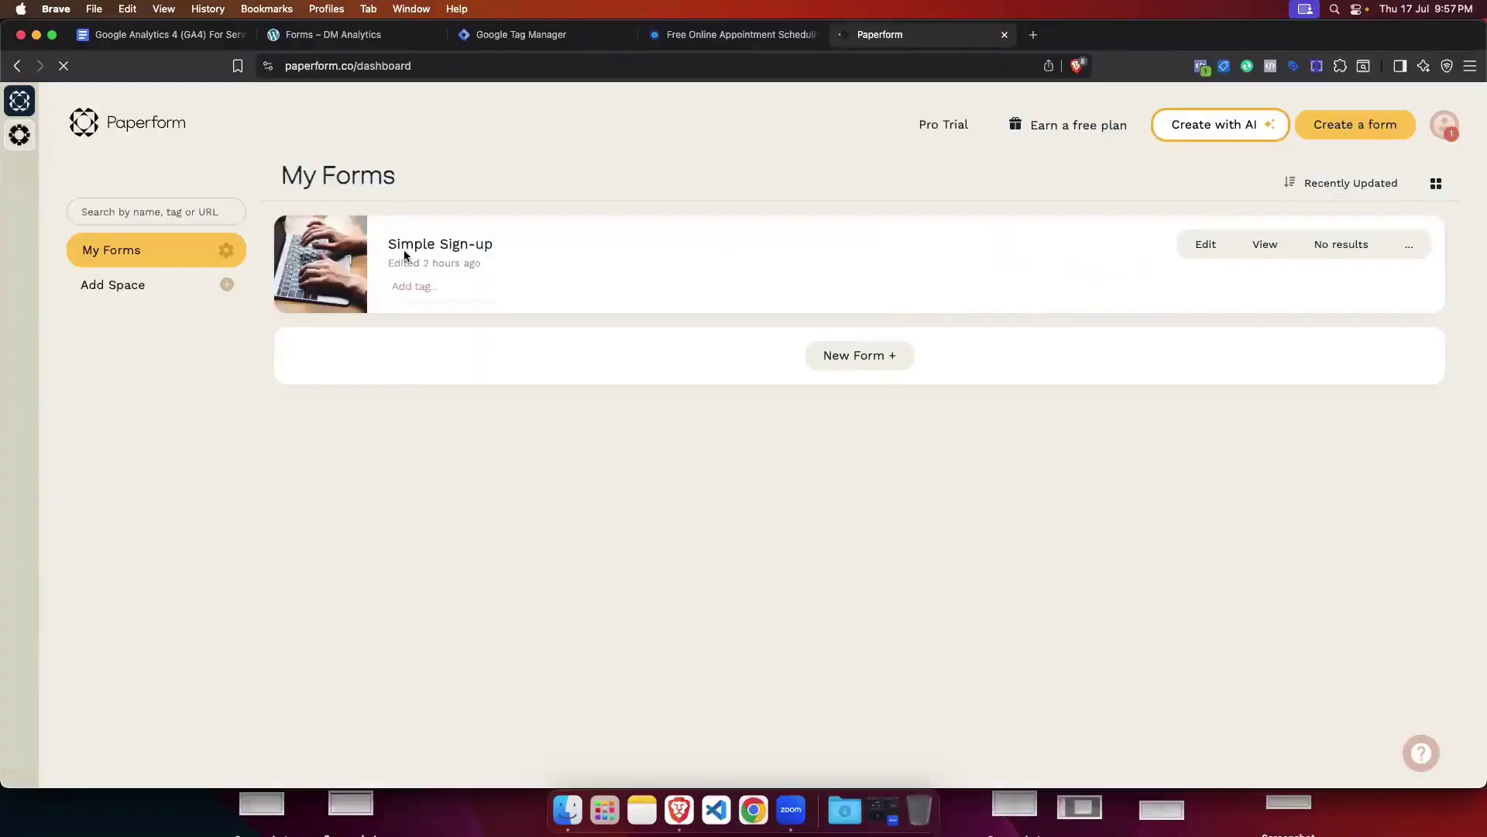
Step: Open Simple Sign-up's Analytics settings and highlight the Page load and Successful submission scripts
{"action": "left_click", "coordinate": [1205, 244]}
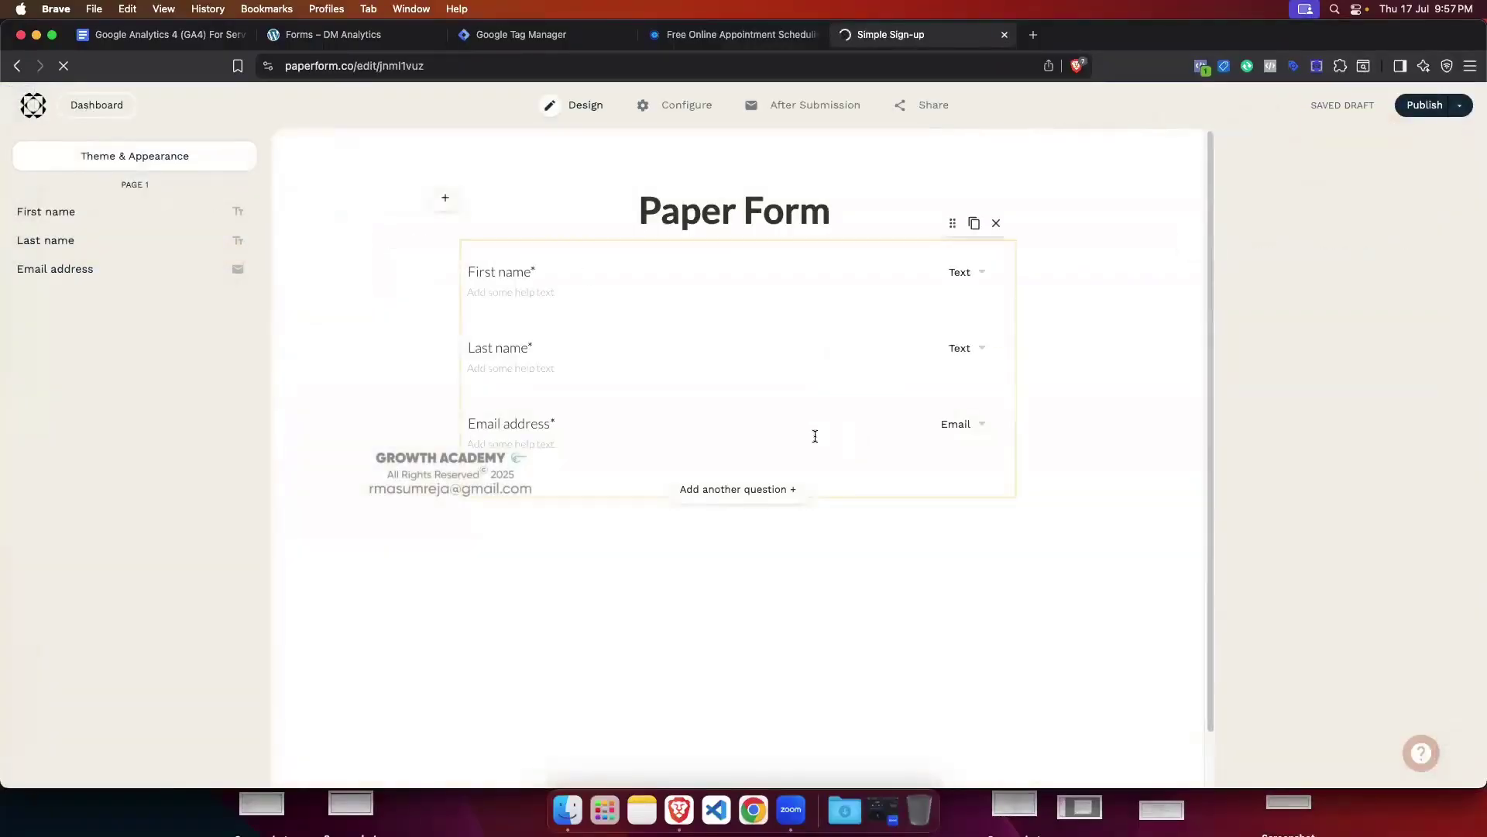
{"action": "mouse_move", "coordinate": [686, 107]}
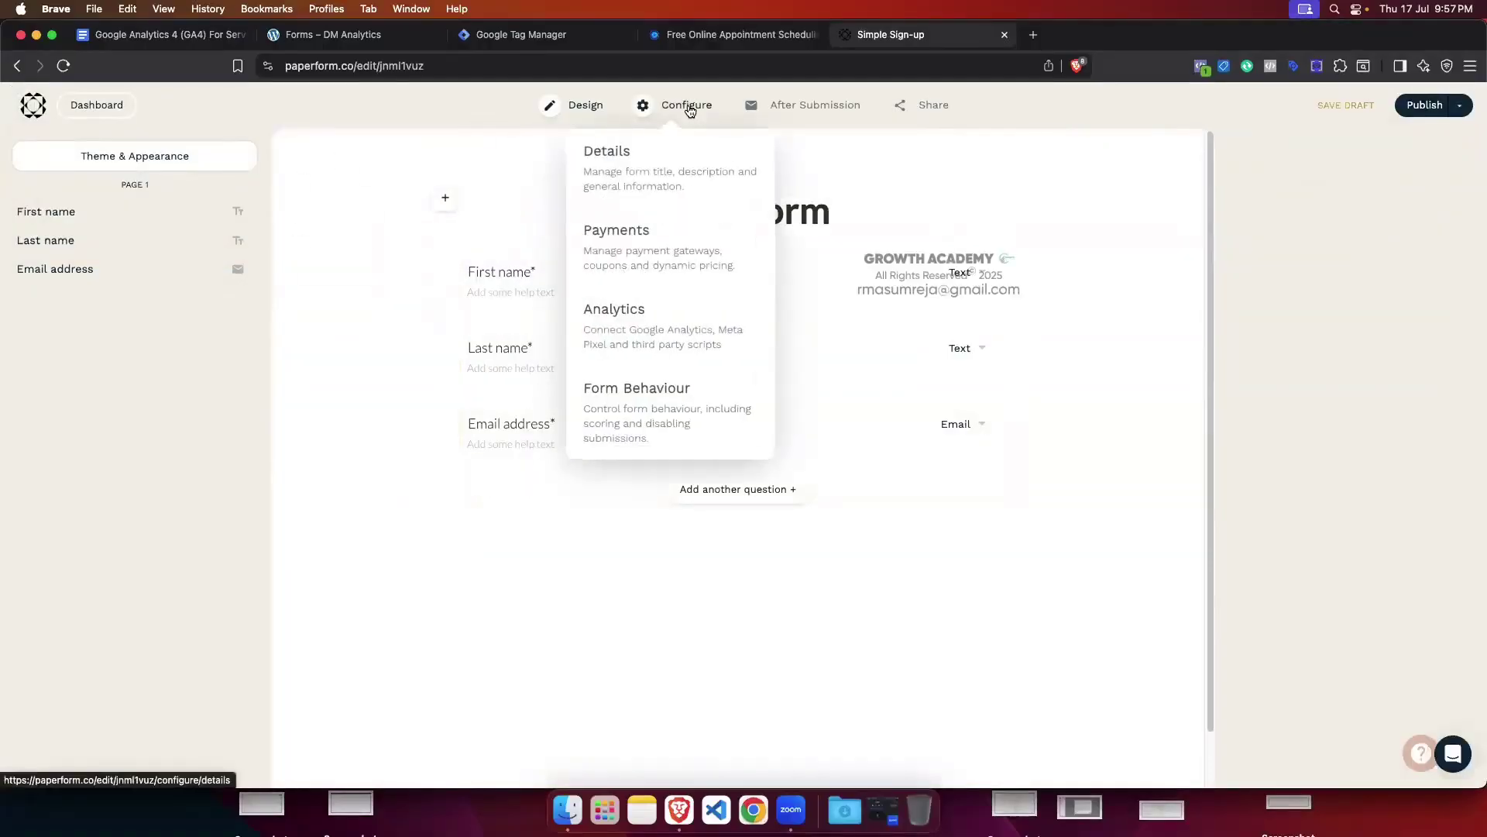
{"action": "left_click", "coordinate": [673, 328]}
{"action": "scroll", "coordinate": [611, 372], "scroll_direction": "down", "scroll_amount": 1}
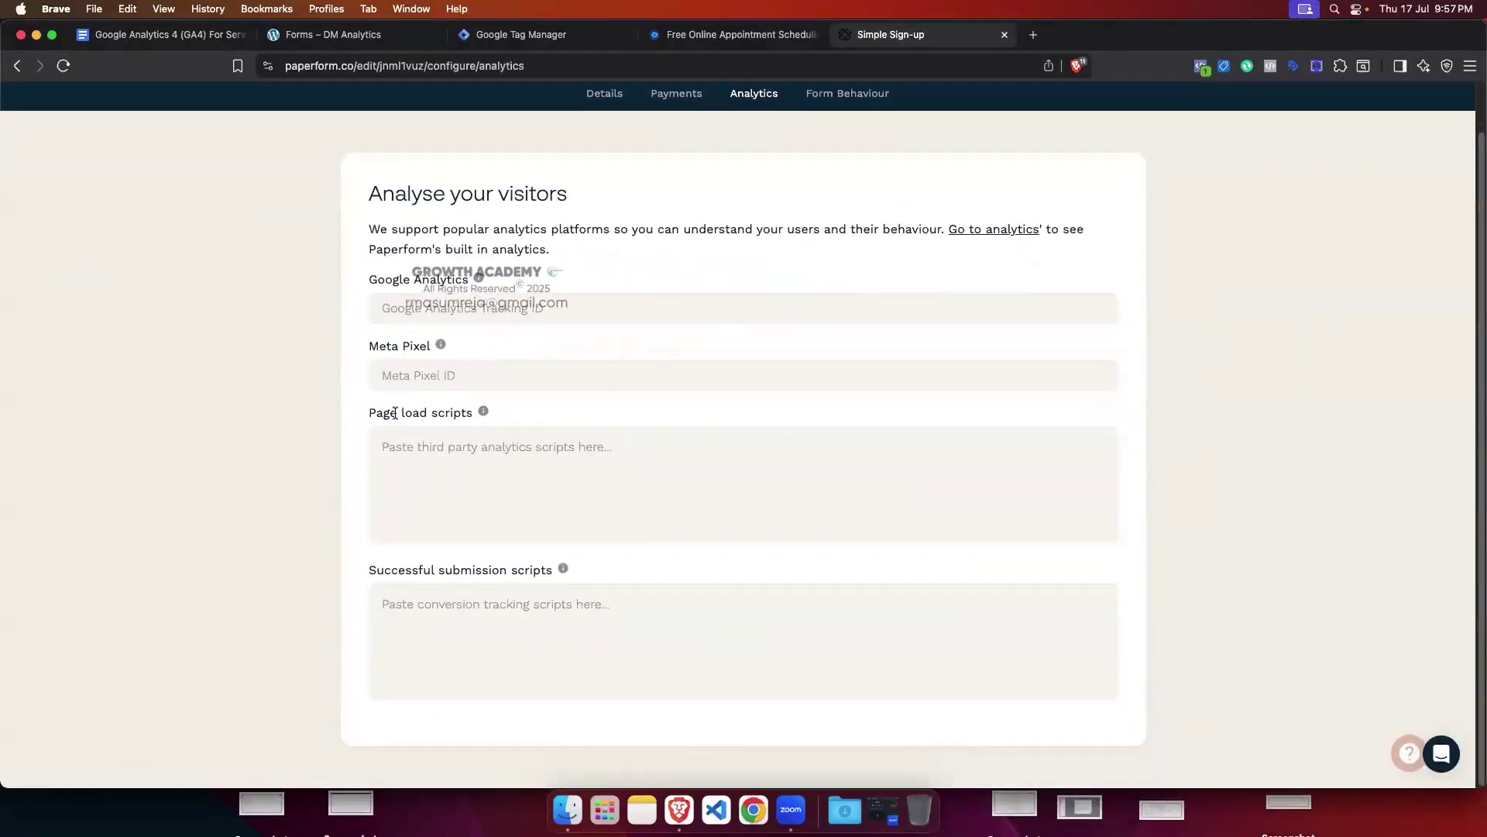
{"action": "left_click_drag", "start_coordinate": [369, 415], "coordinate": [474, 414]}
{"action": "left_click_drag", "start_coordinate": [370, 576], "coordinate": [555, 575]}
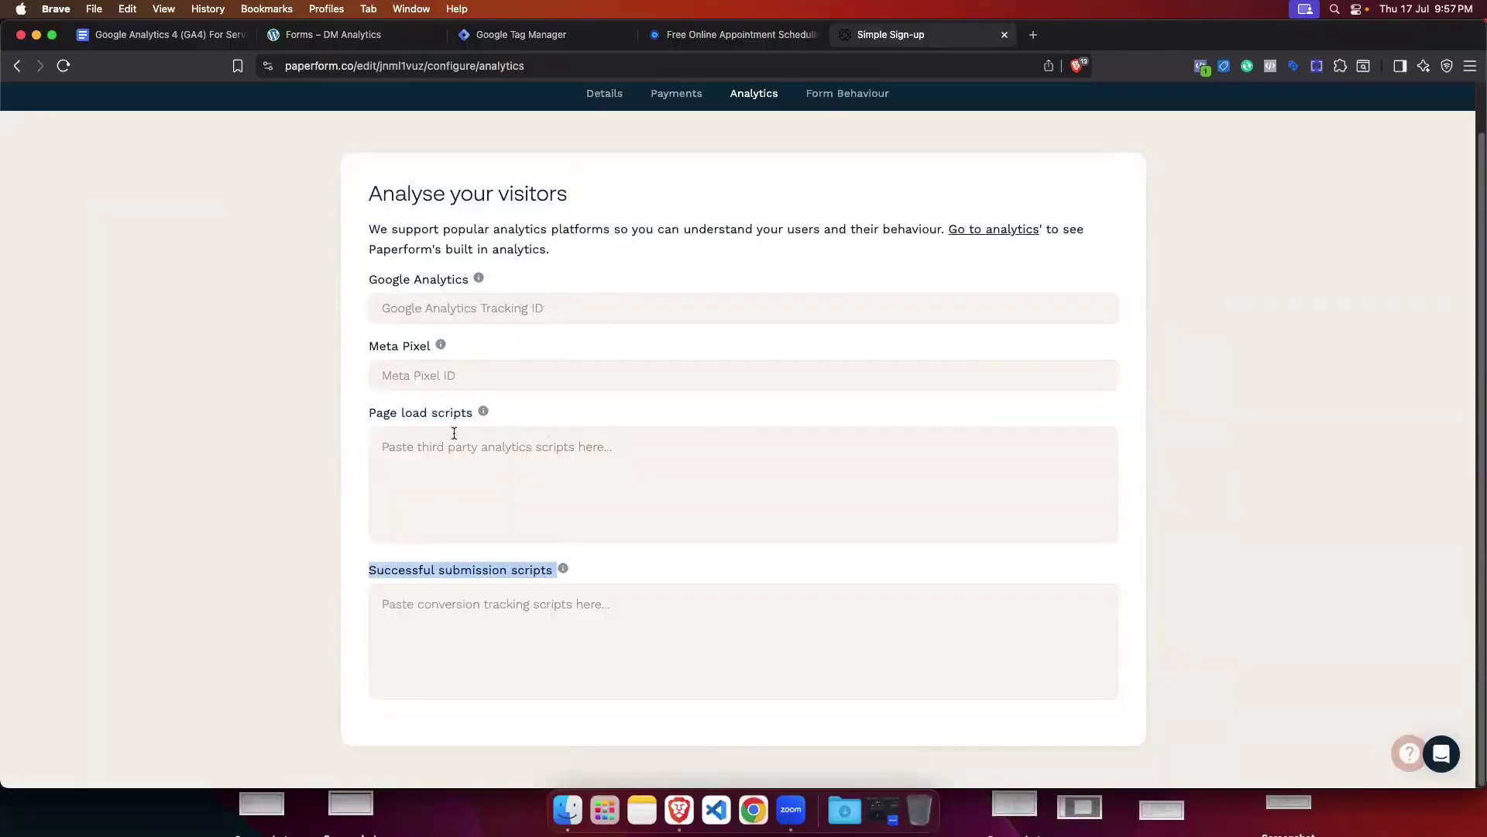
Step: Compare the Tag Manager tags list with the Forms page, then focus Paperform's Page load scripts box
{"action": "left_click", "coordinate": [542, 34]}
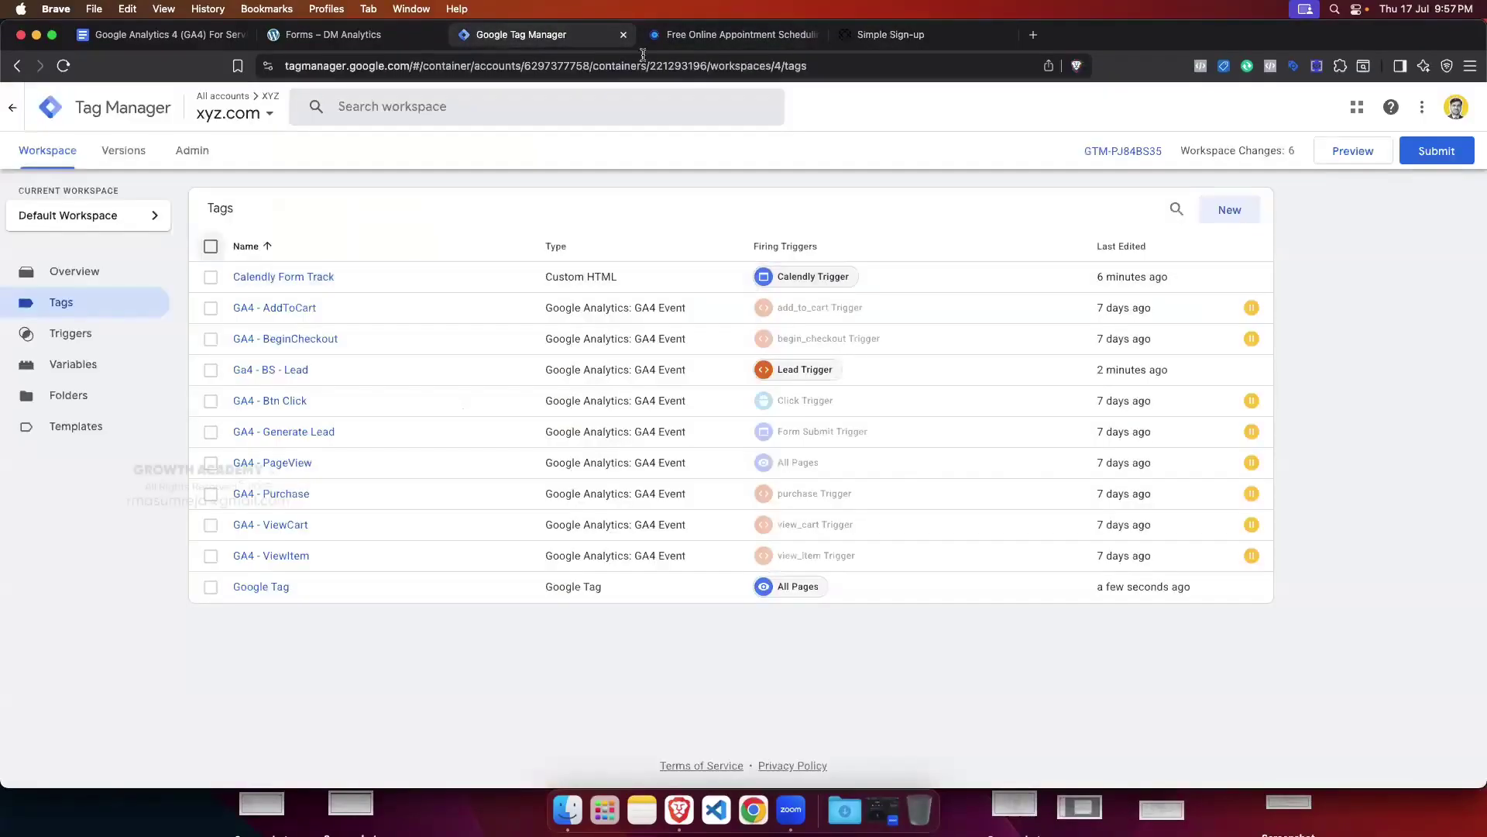
{"action": "left_click", "coordinate": [333, 34]}
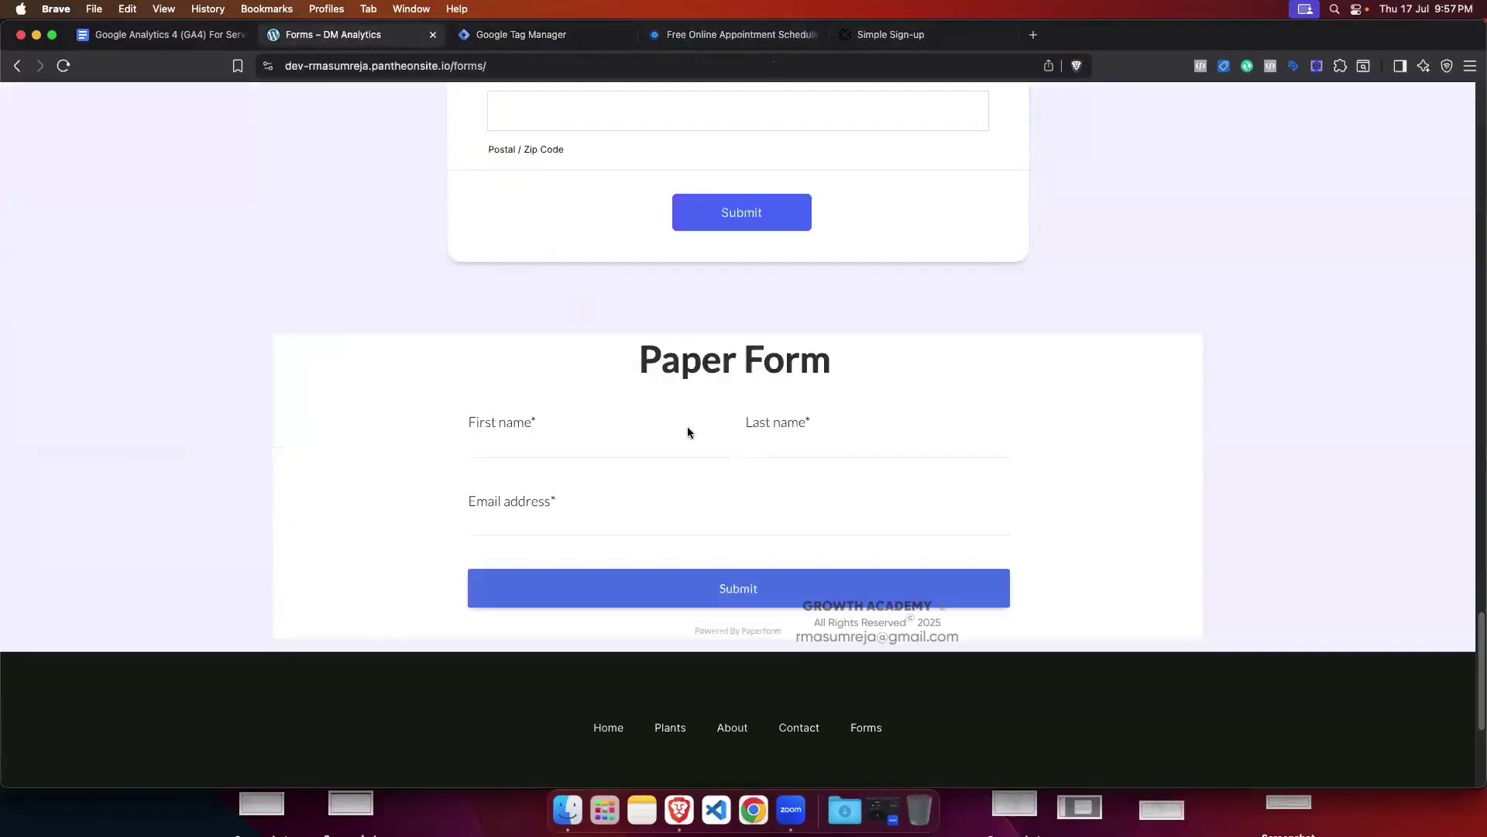
{"action": "scroll", "coordinate": [675, 449], "scroll_direction": "down", "scroll_amount": 1}
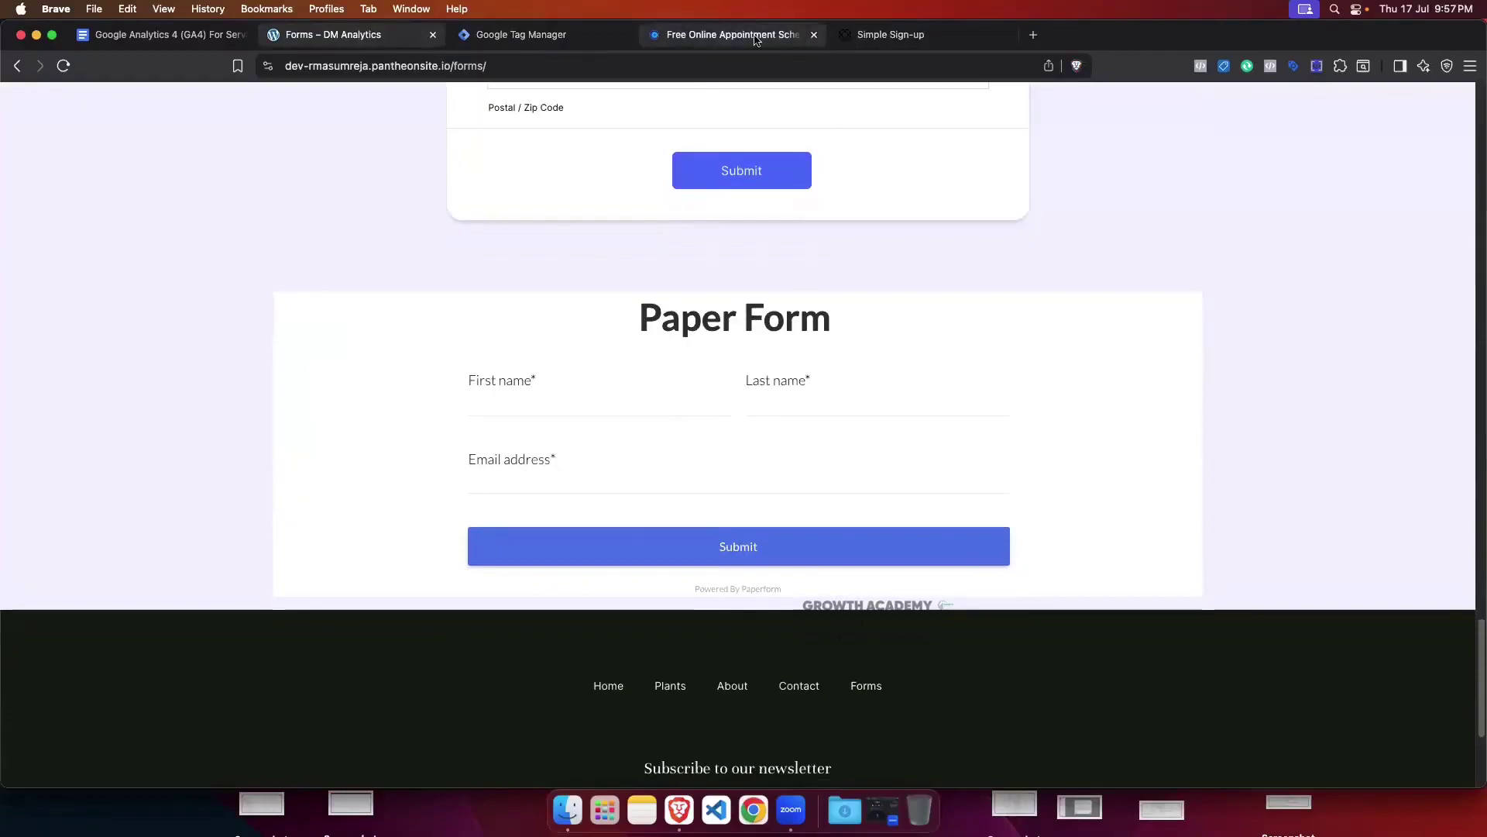
{"action": "left_click", "coordinate": [873, 39]}
{"action": "left_click", "coordinate": [427, 447]}
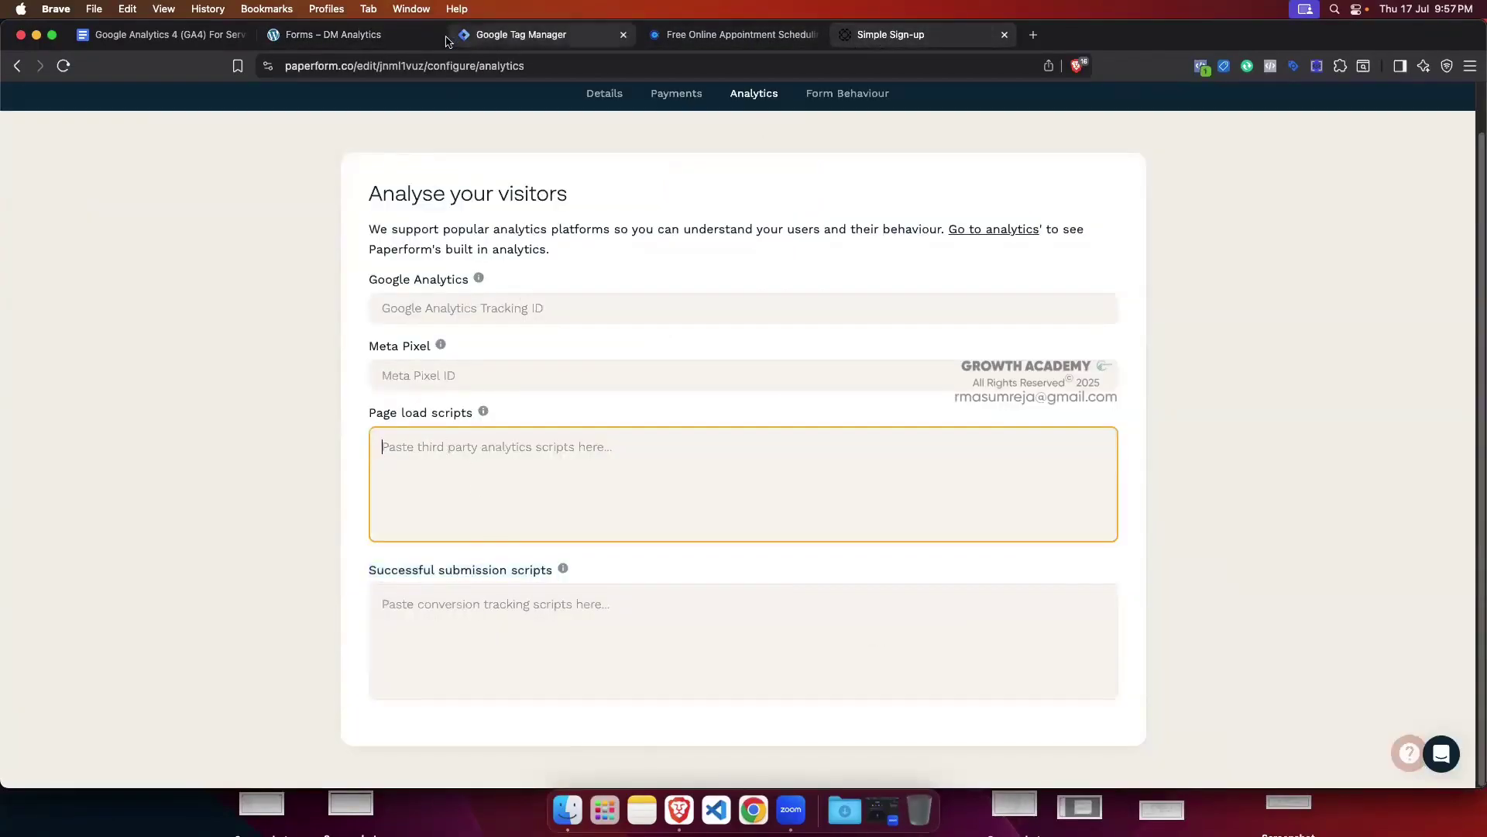
Step: Recheck the Successful submission and Page load script boxes against Tag Manager, ending on the Forms page
{"action": "left_click", "coordinate": [387, 34]}
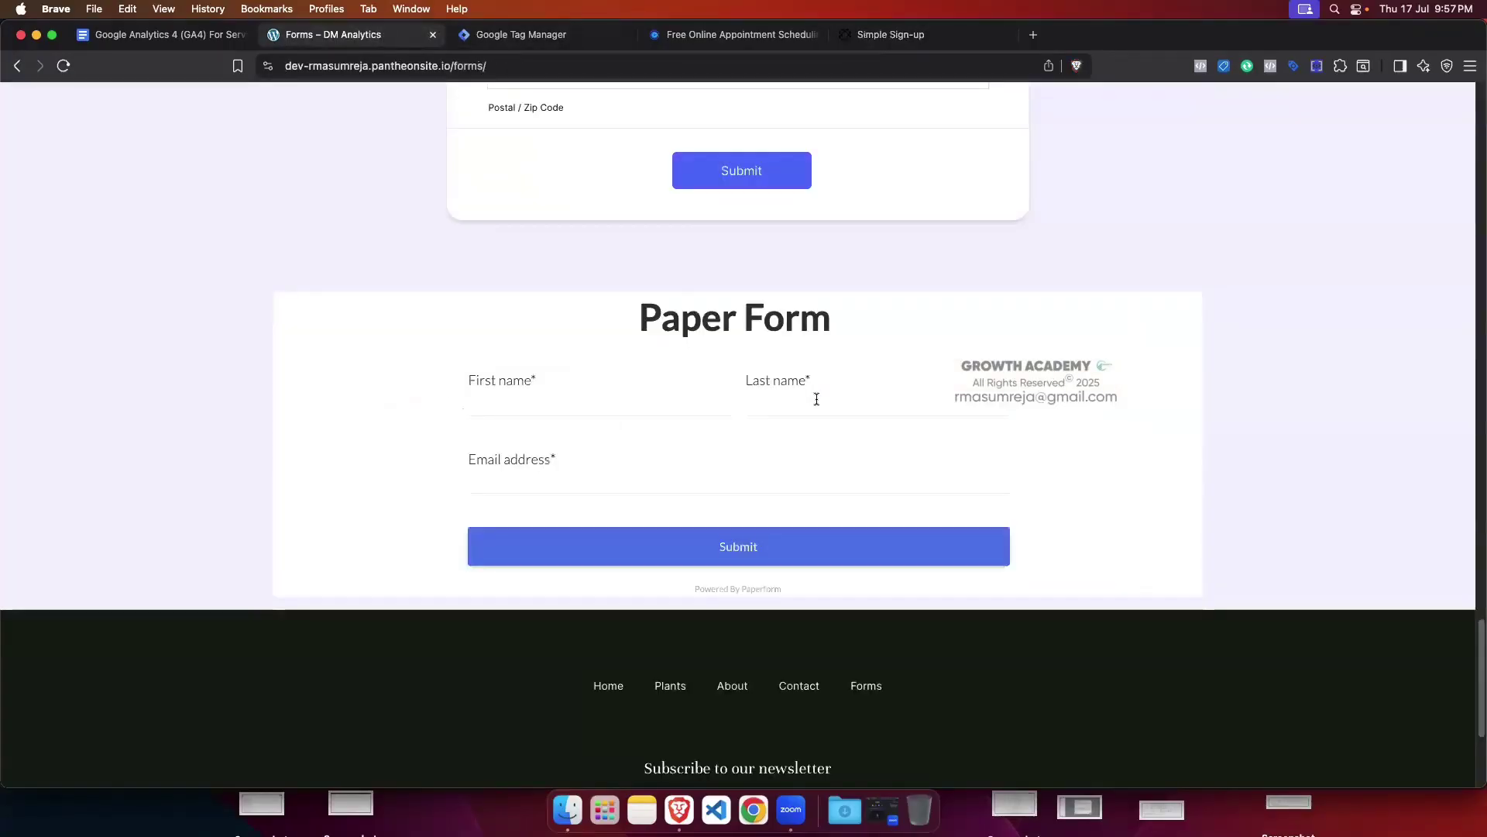
{"action": "left_click", "coordinate": [891, 35]}
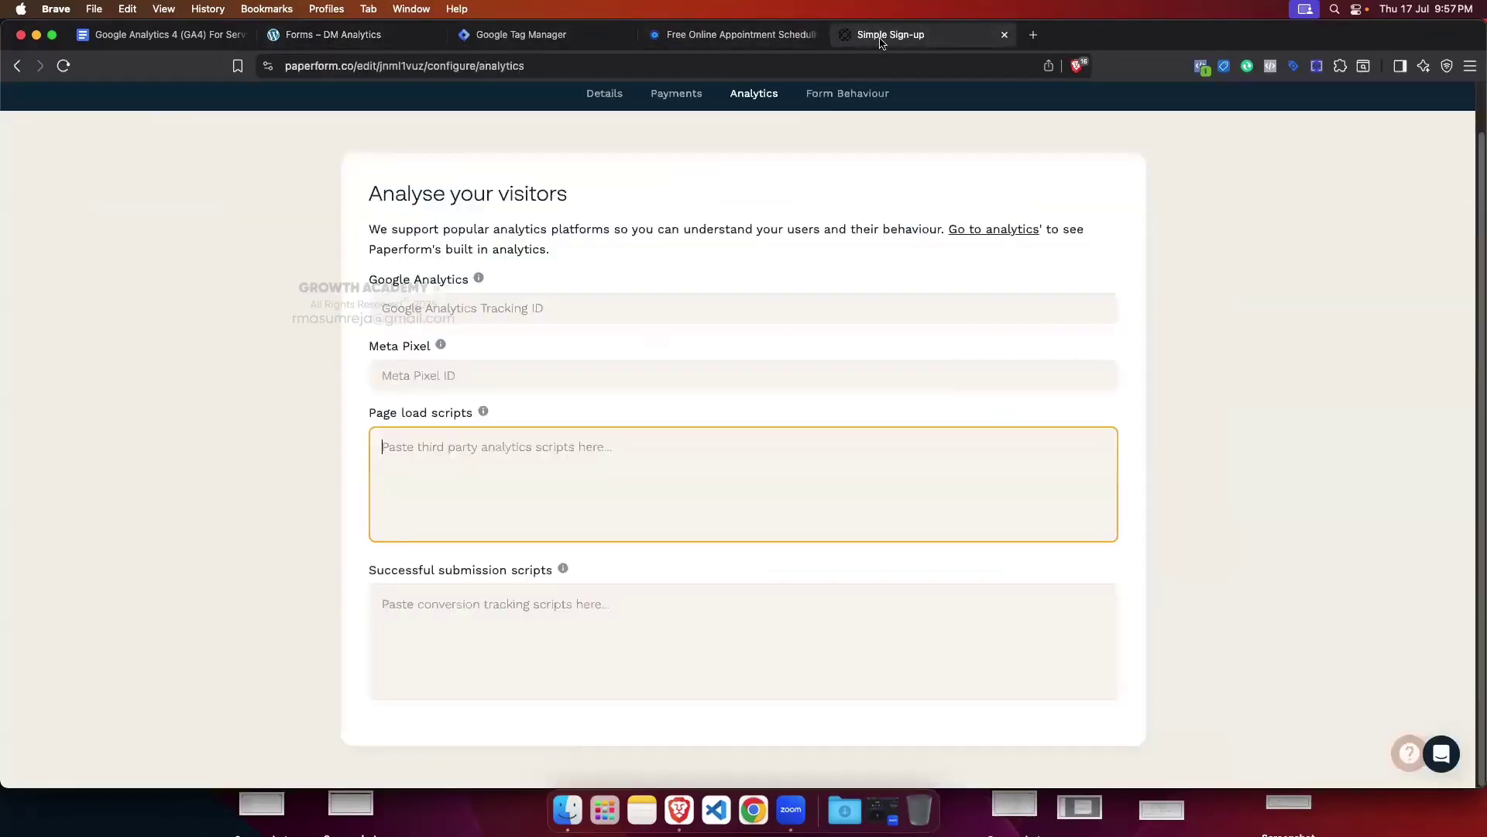
{"action": "left_click", "coordinate": [408, 591]}
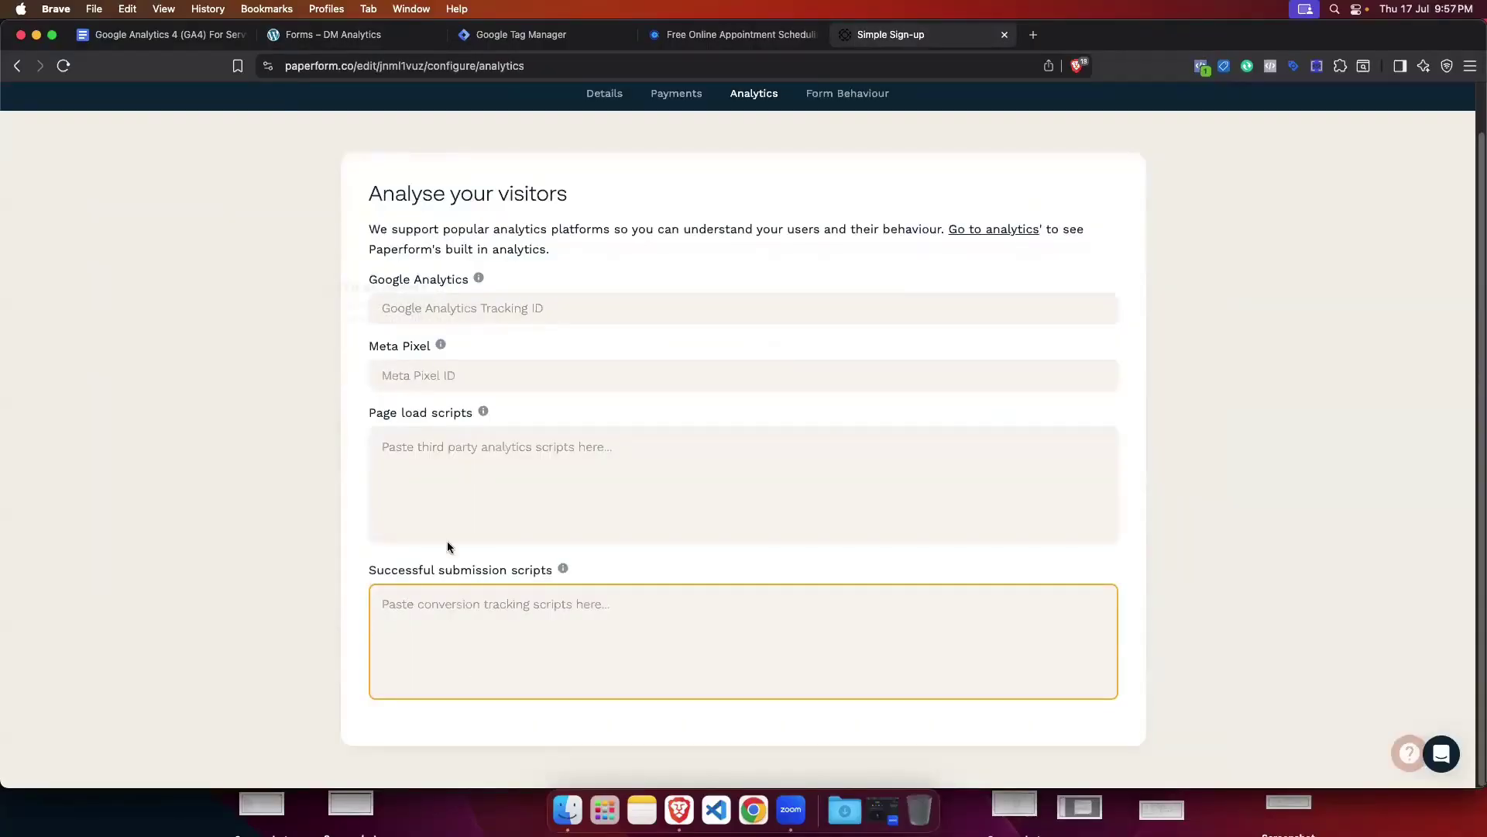
{"action": "left_click", "coordinate": [451, 481]}
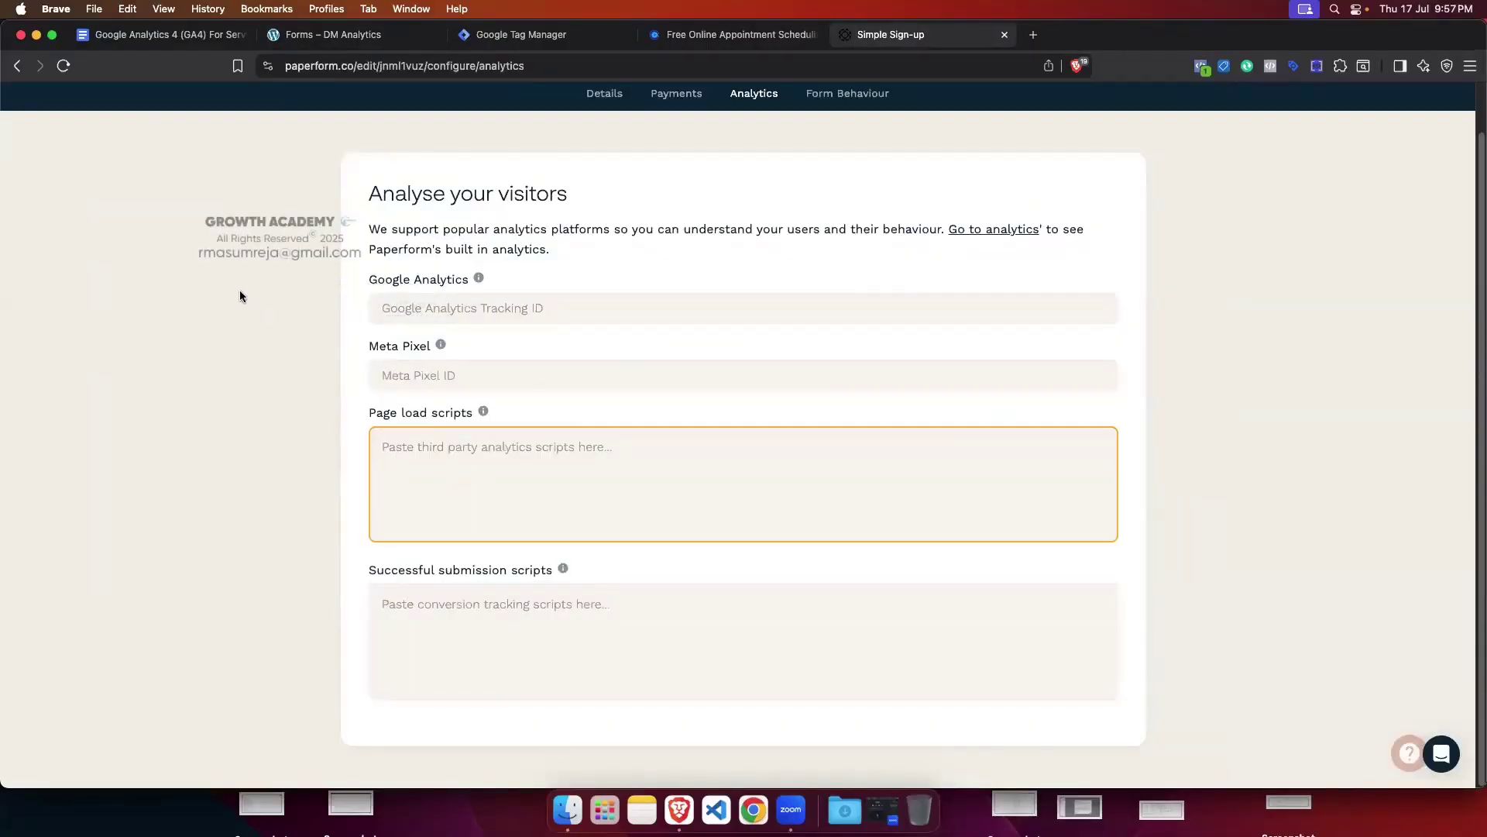
{"action": "left_click", "coordinate": [500, 35]}
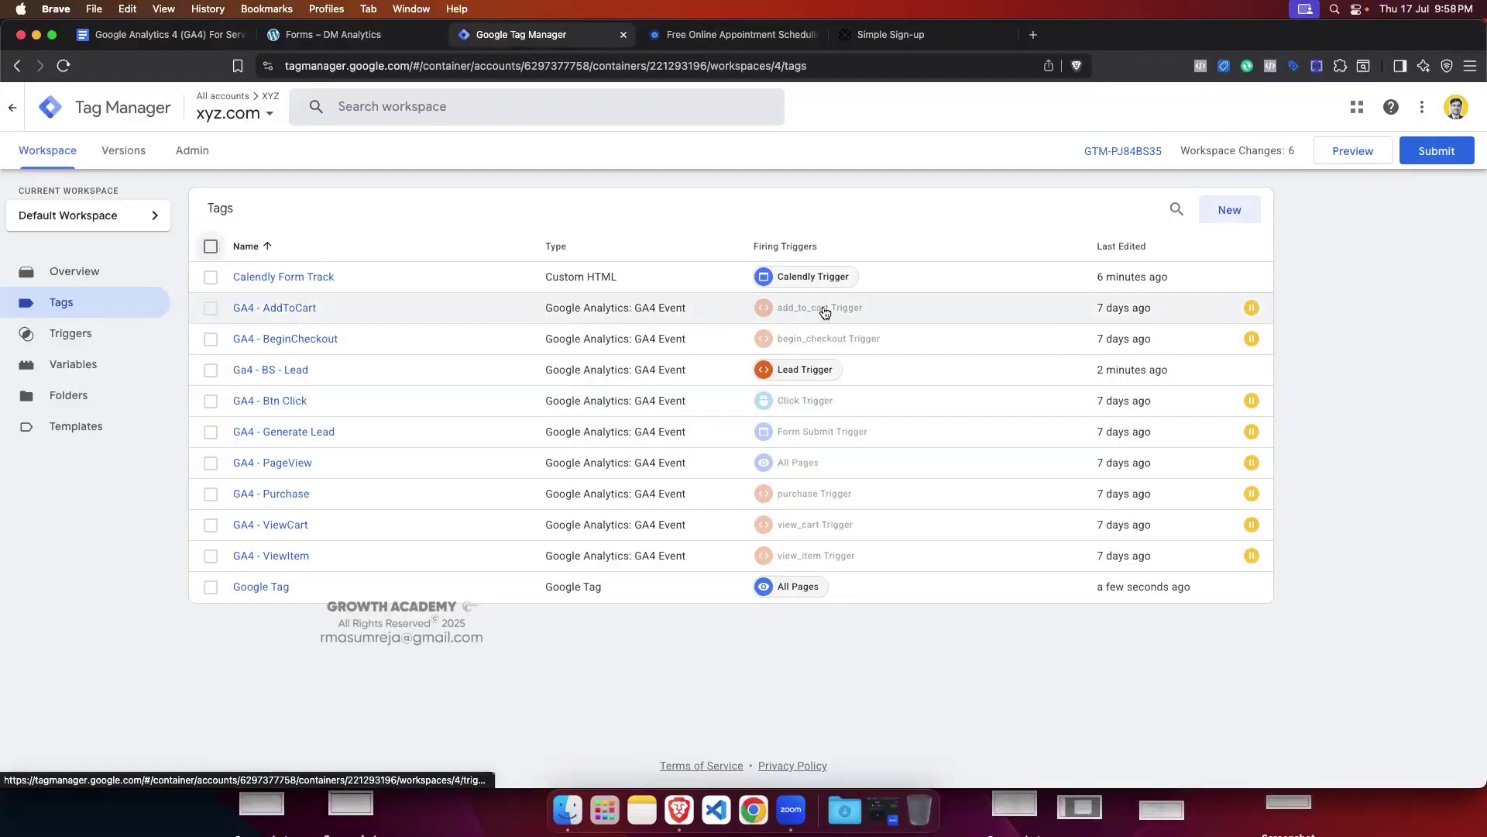
{"action": "left_click", "coordinate": [891, 34]}
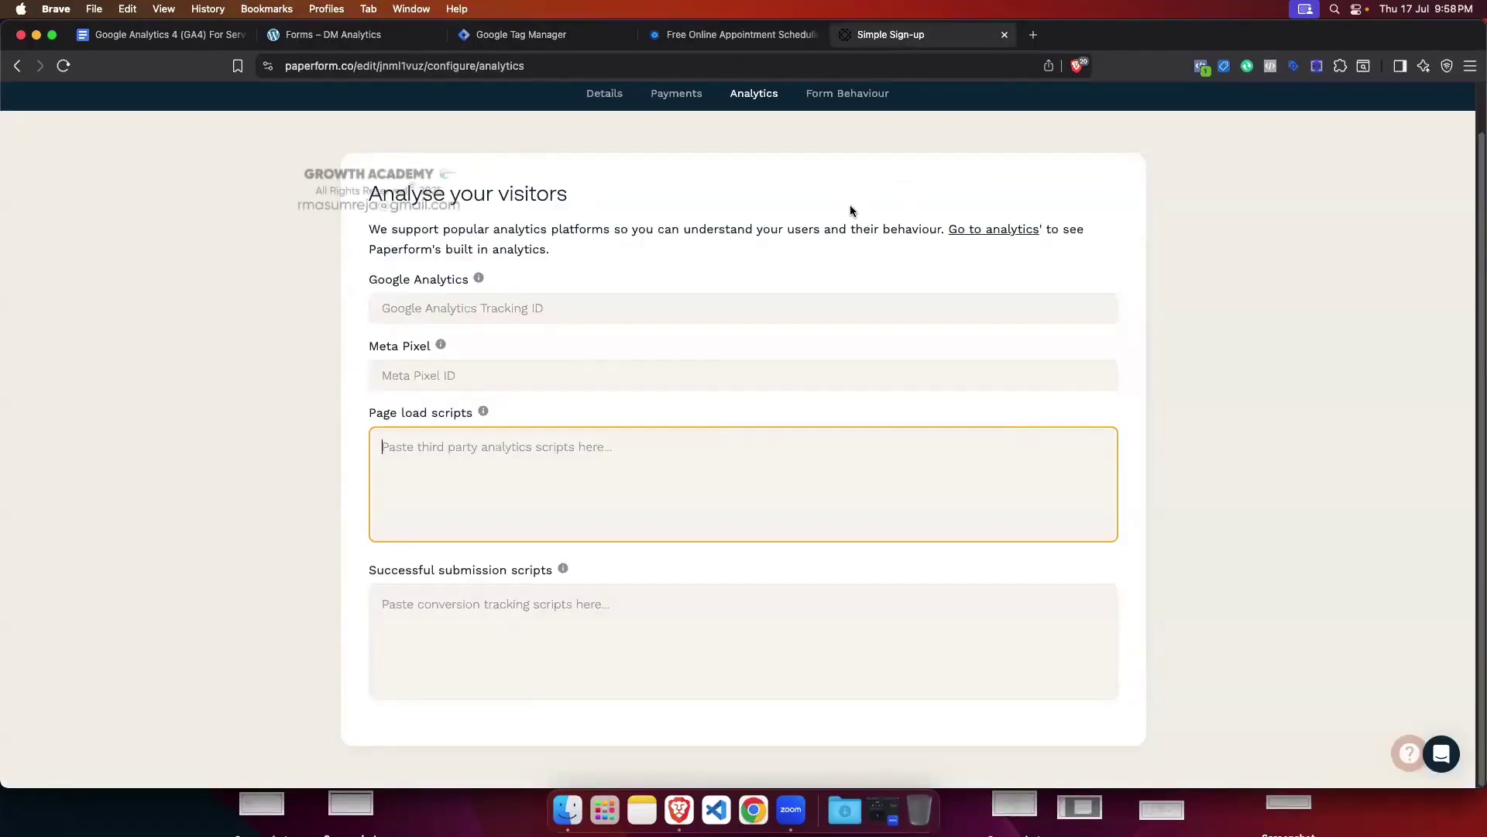
{"action": "left_click", "coordinate": [372, 33]}
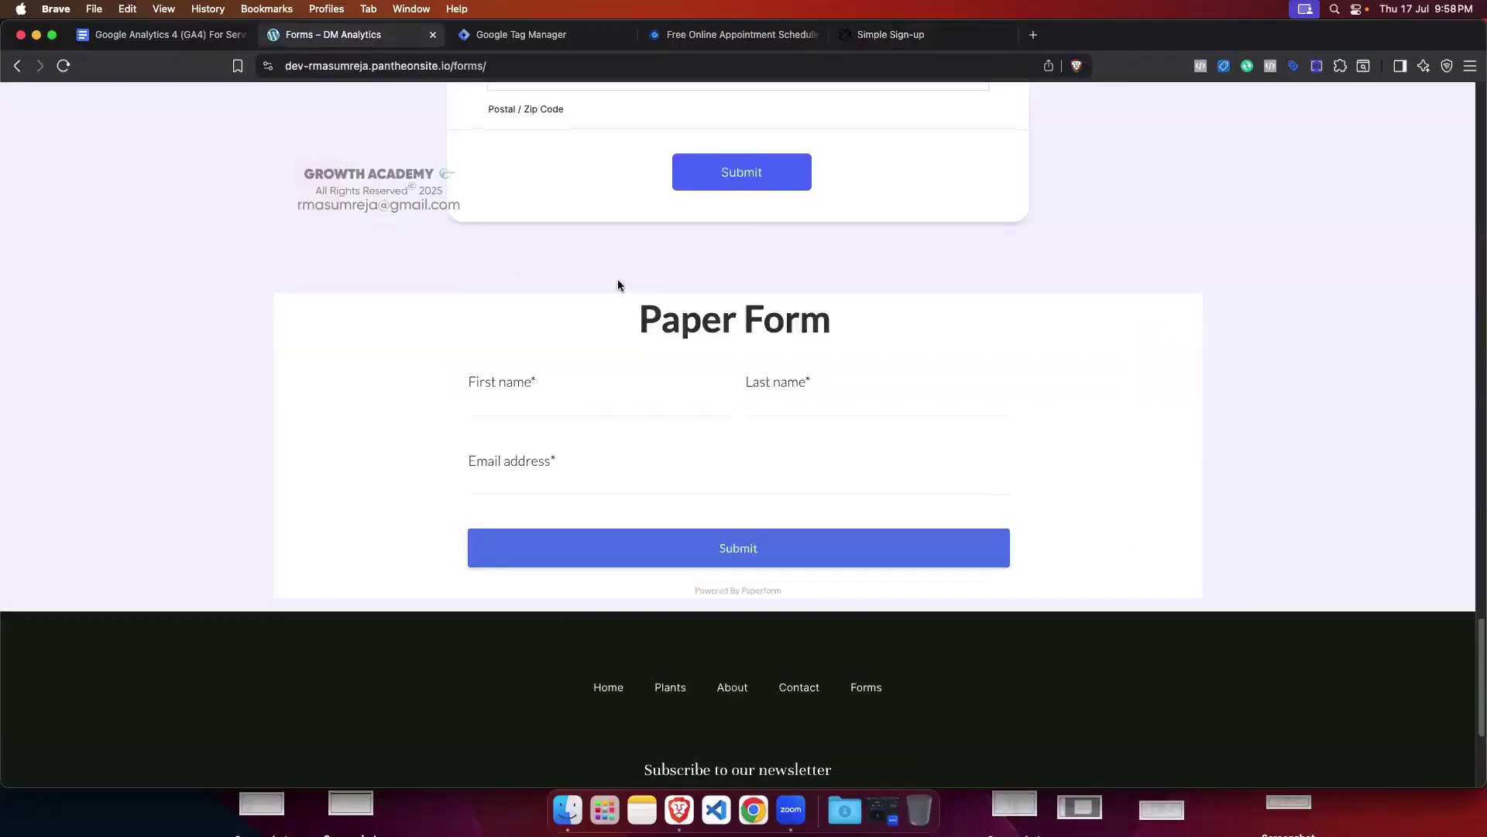
{"action": "scroll", "coordinate": [617, 283], "scroll_direction": "up", "scroll_amount": 20}
{"action": "scroll", "coordinate": [567, 272], "scroll_direction": "up", "scroll_amount": 5}
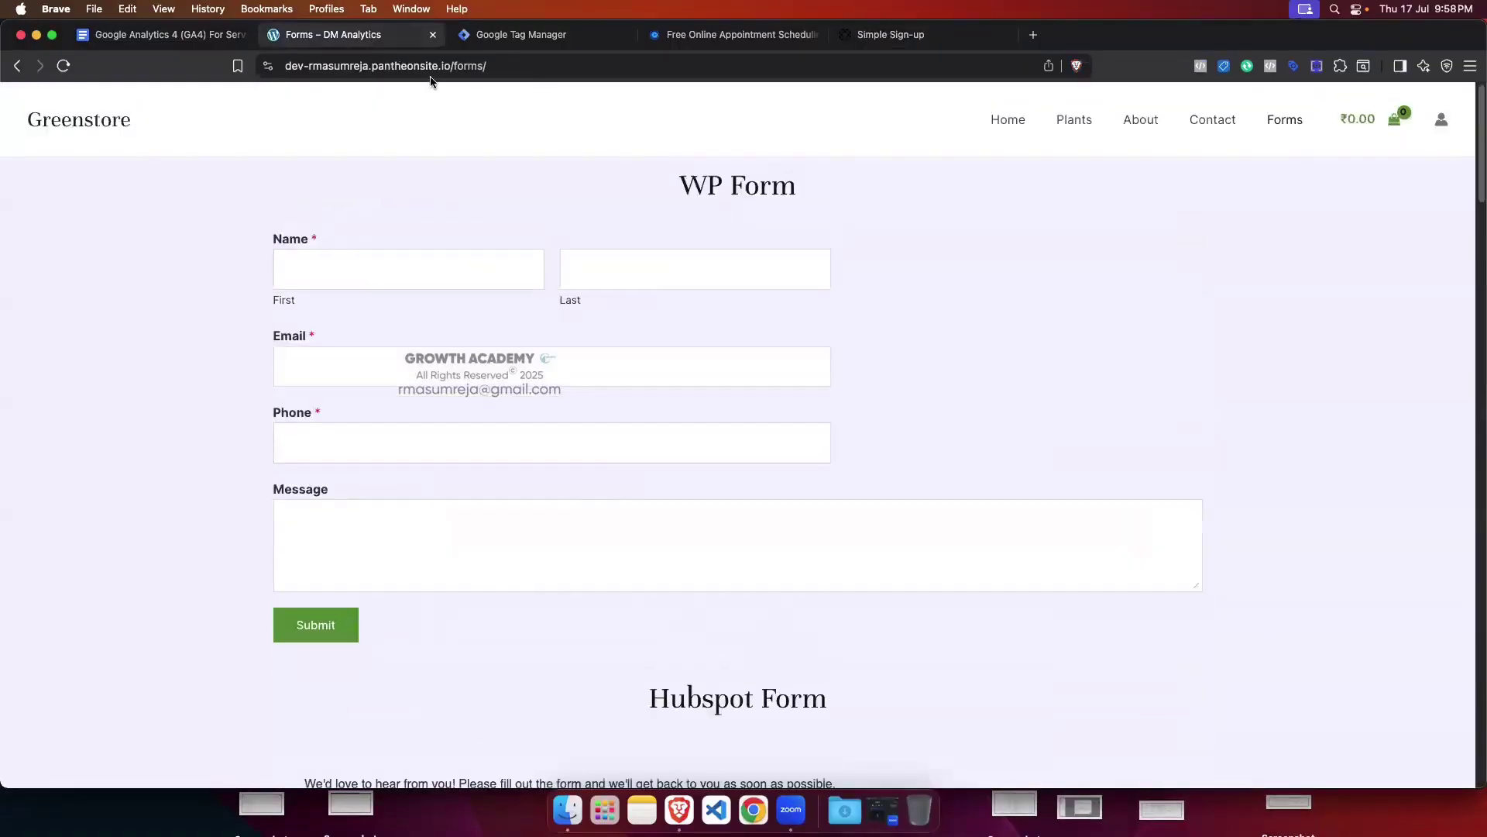
{"action": "left_click", "coordinate": [521, 35]}
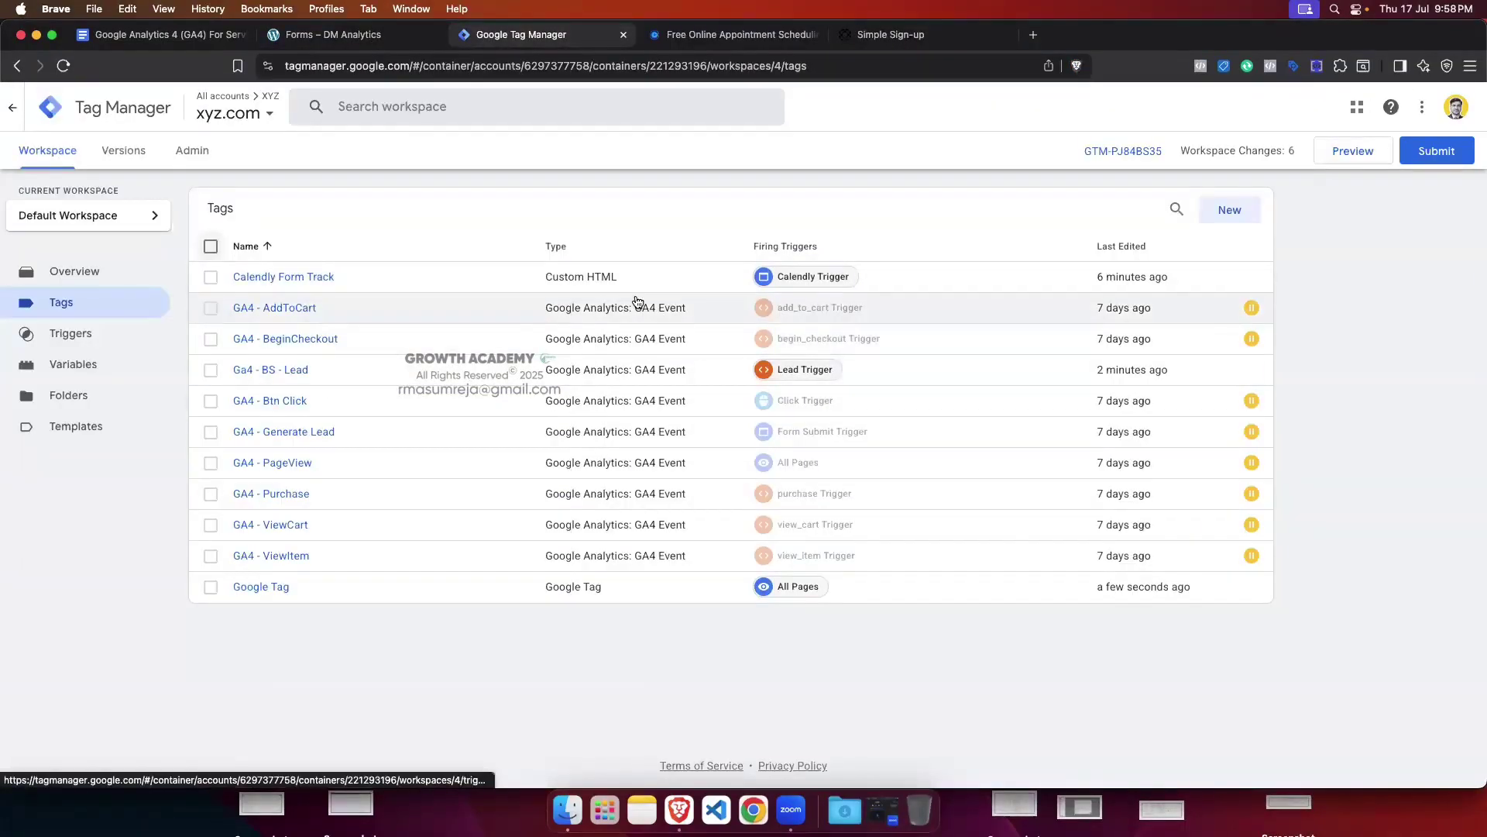
{"action": "left_click", "coordinate": [333, 34]}
{"action": "scroll", "coordinate": [573, 443], "scroll_direction": "down", "scroll_amount": 20}
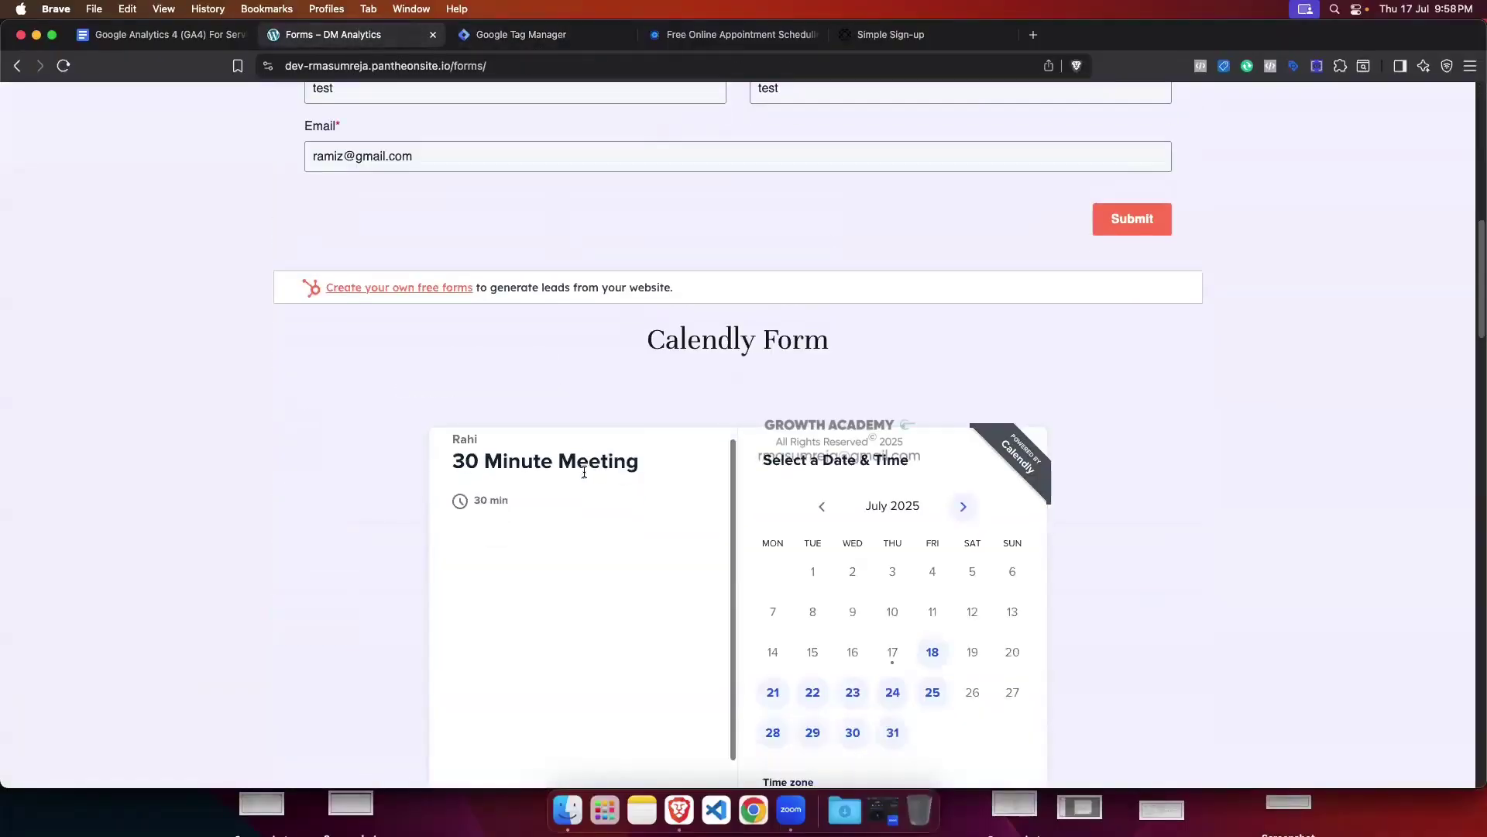
{"action": "scroll", "coordinate": [834, 415], "scroll_direction": "down", "scroll_amount": 2}
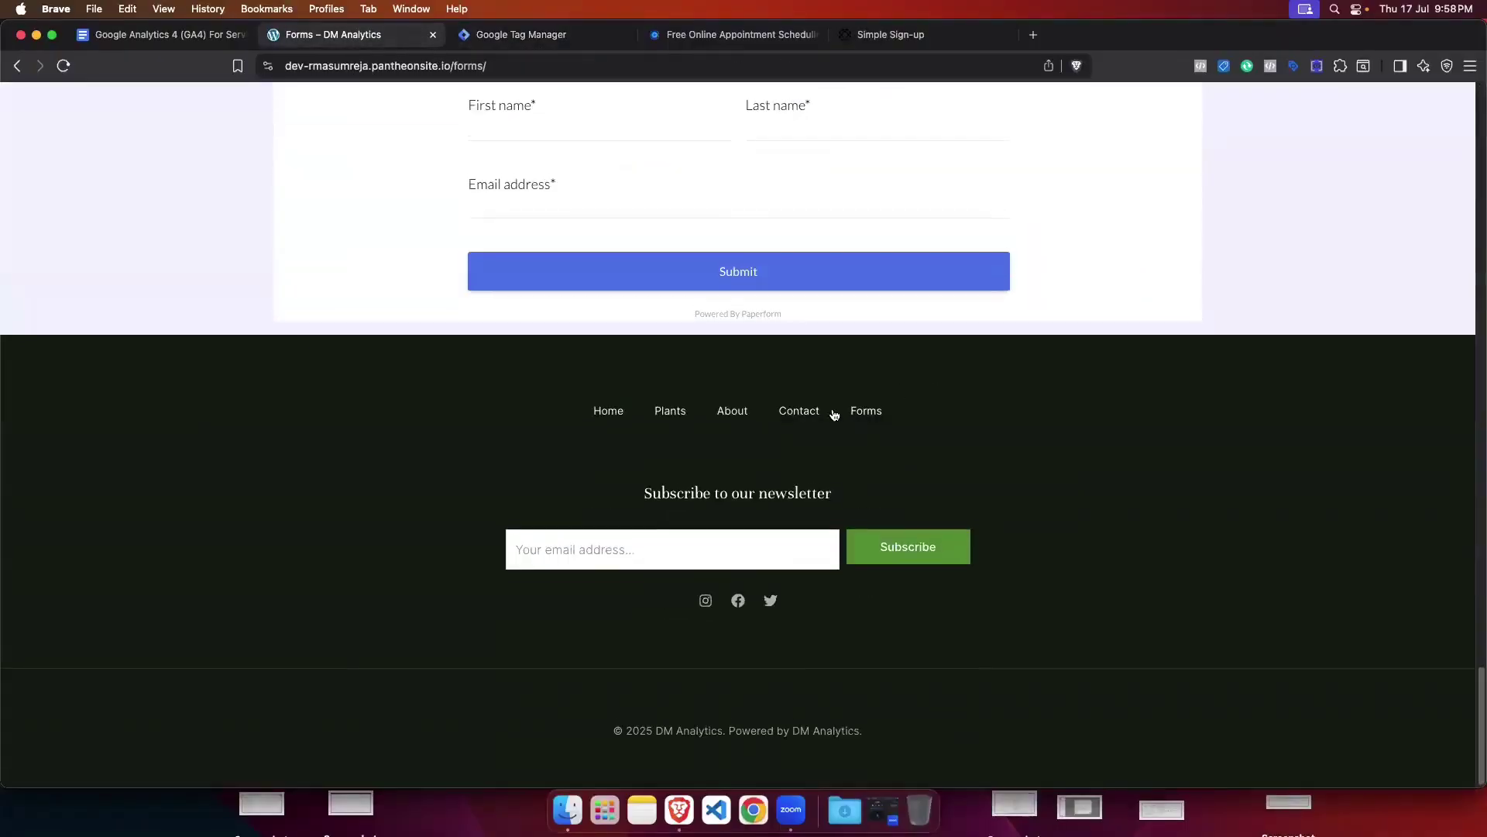
{"action": "scroll", "coordinate": [734, 435], "scroll_direction": "up", "scroll_amount": 5}
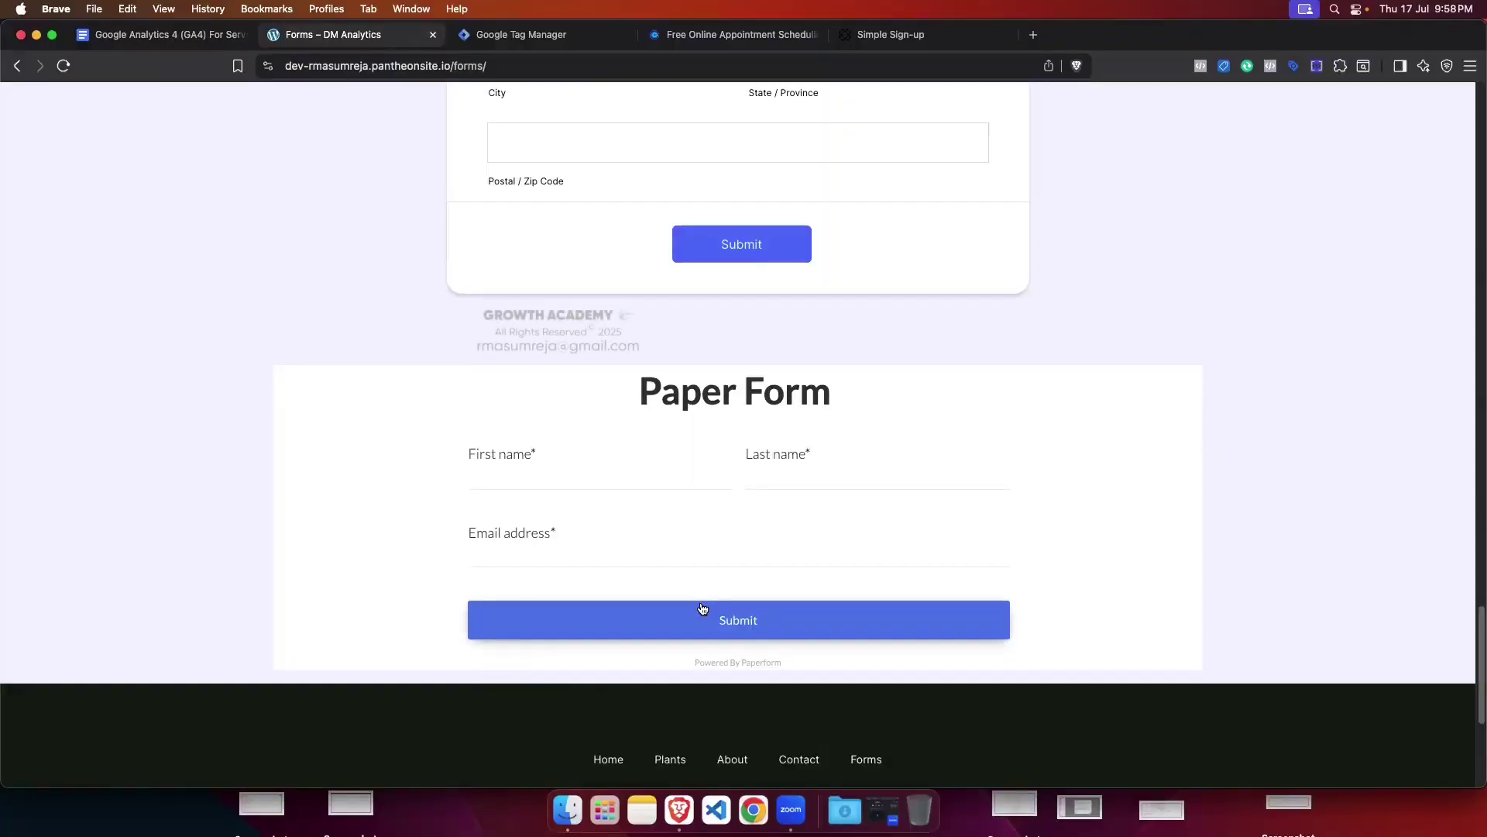
{"action": "scroll", "coordinate": [703, 609], "scroll_direction": "up", "scroll_amount": 8}
{"action": "scroll", "coordinate": [703, 609], "scroll_direction": "up", "scroll_amount": 2}
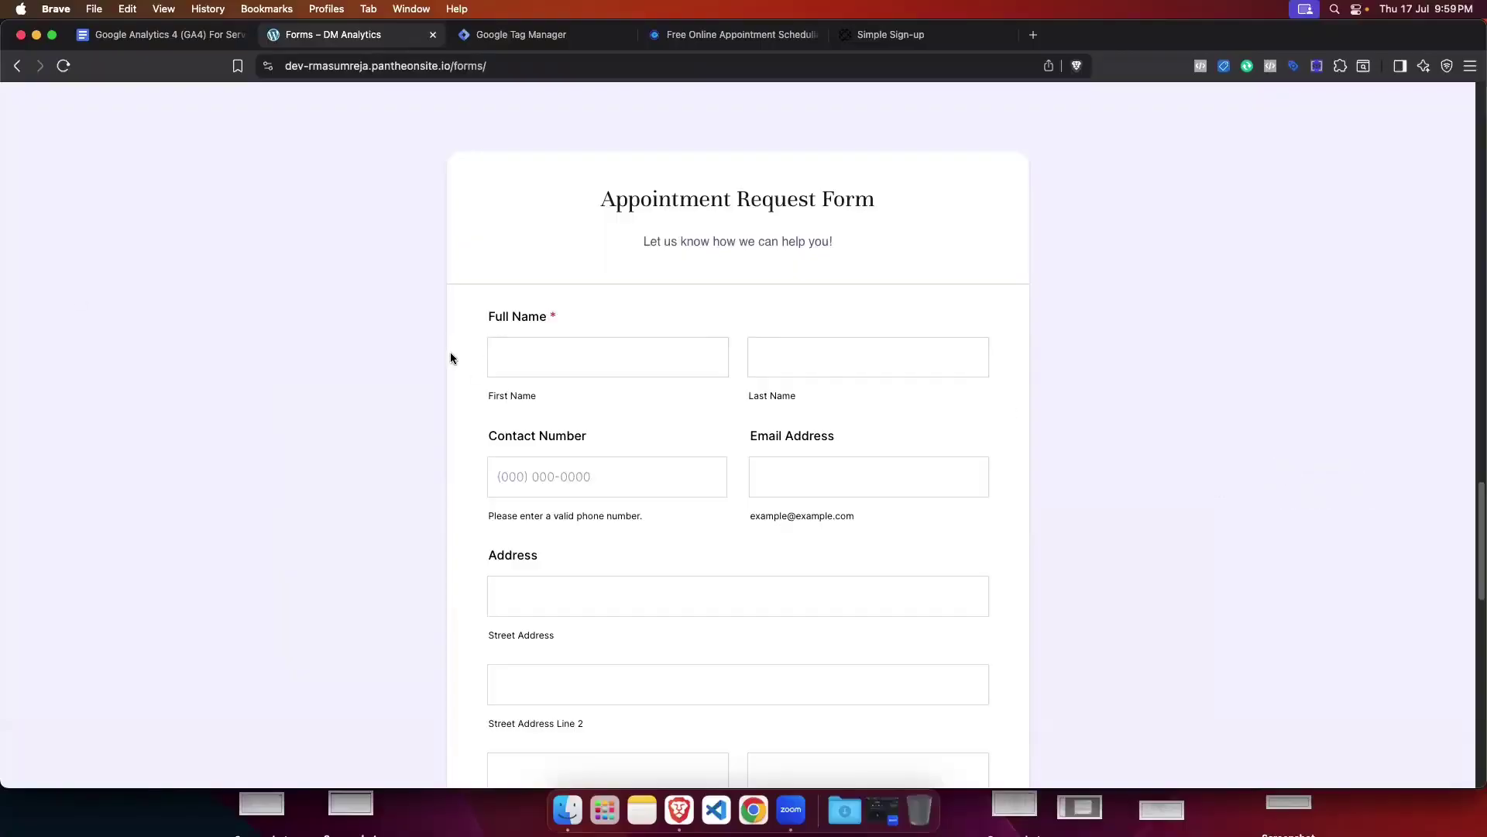
{"action": "scroll", "coordinate": [453, 356], "scroll_direction": "down", "scroll_amount": 15}
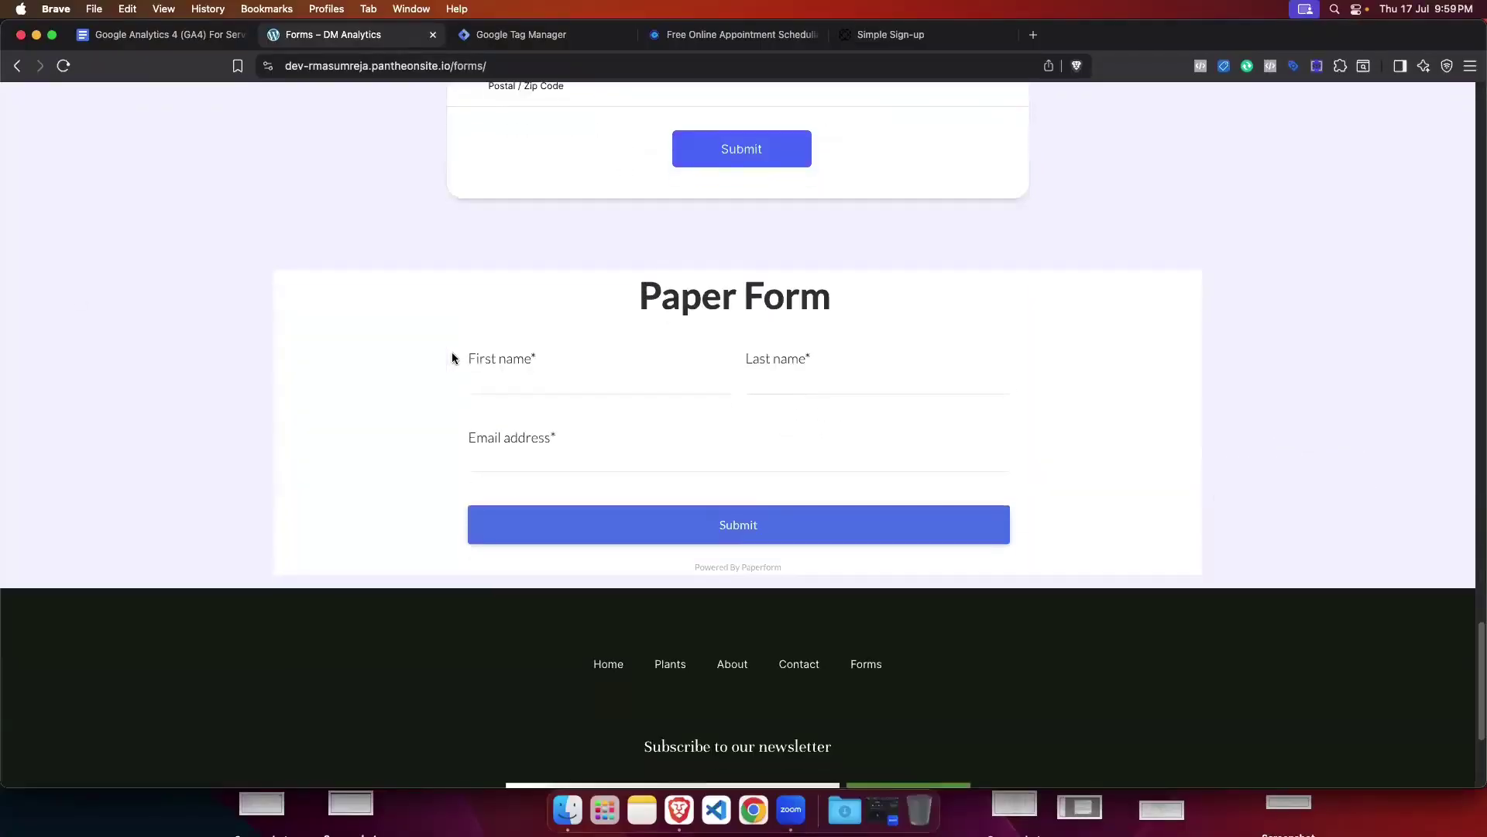
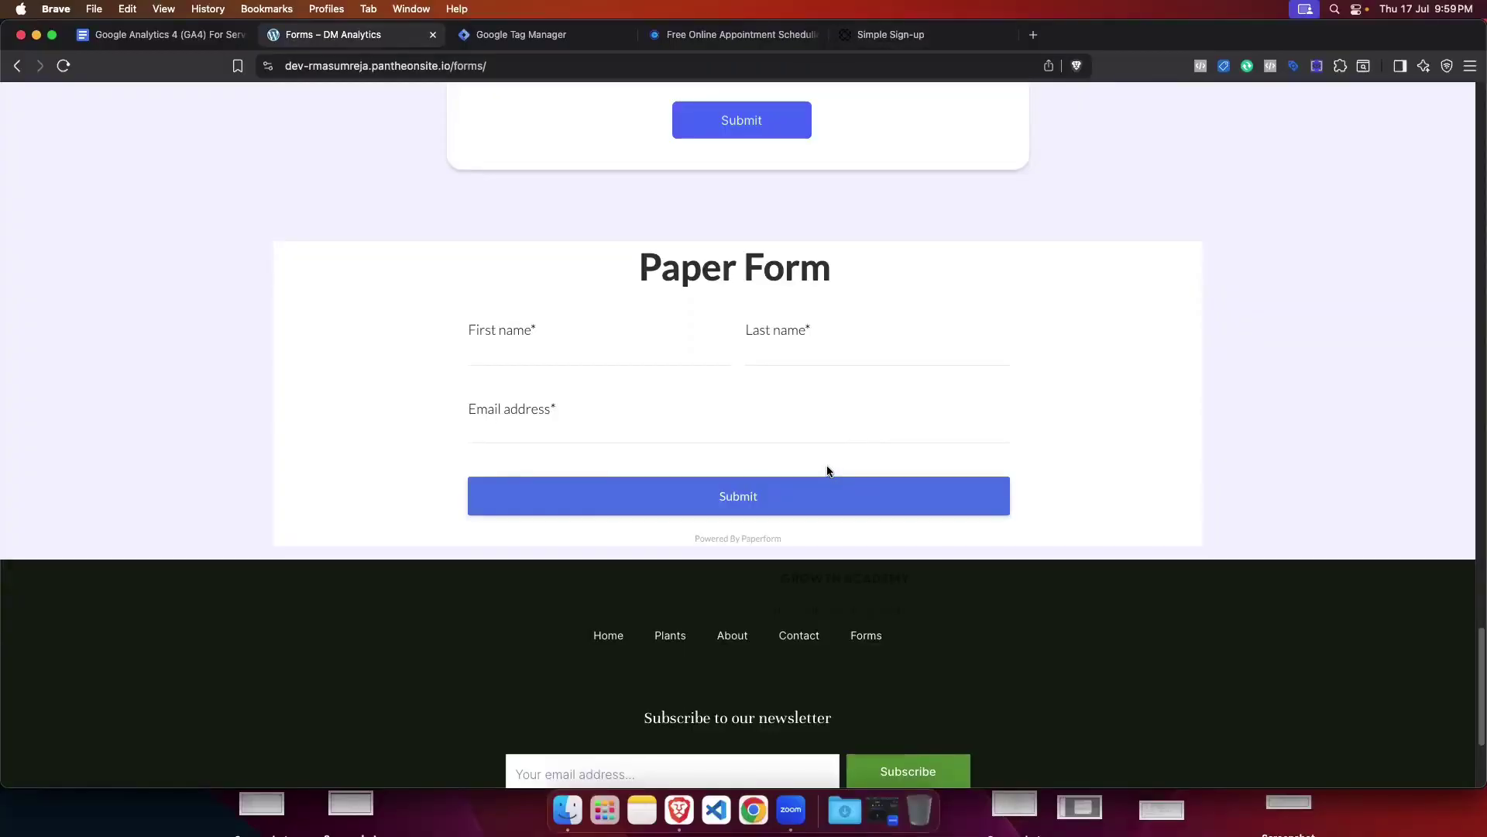
Step: Open the xyz.com container's Admin page, start a new Web container, then cancel it
{"action": "left_click", "coordinate": [499, 36]}
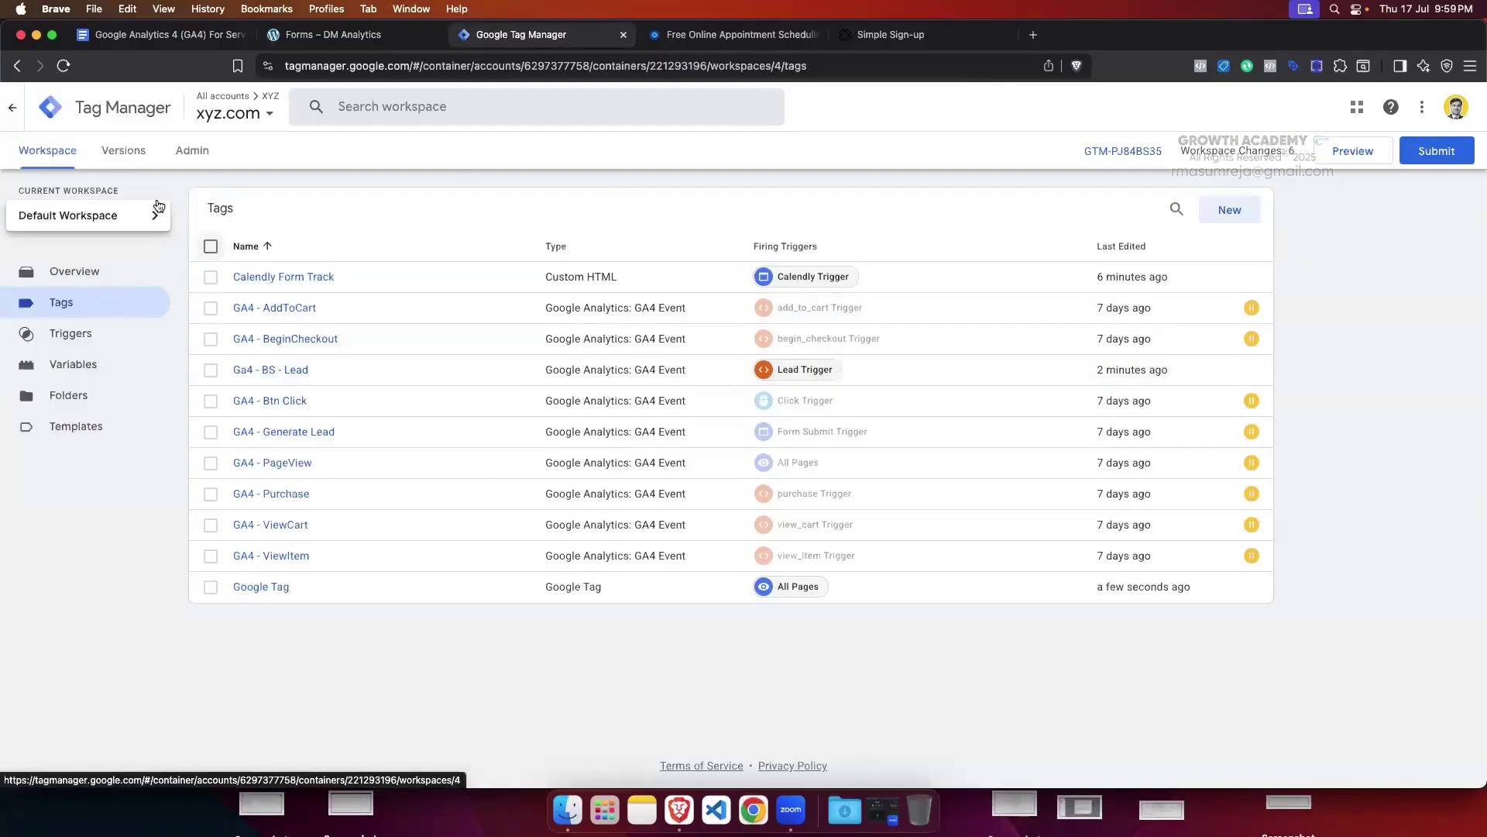
{"action": "left_click", "coordinate": [192, 150]}
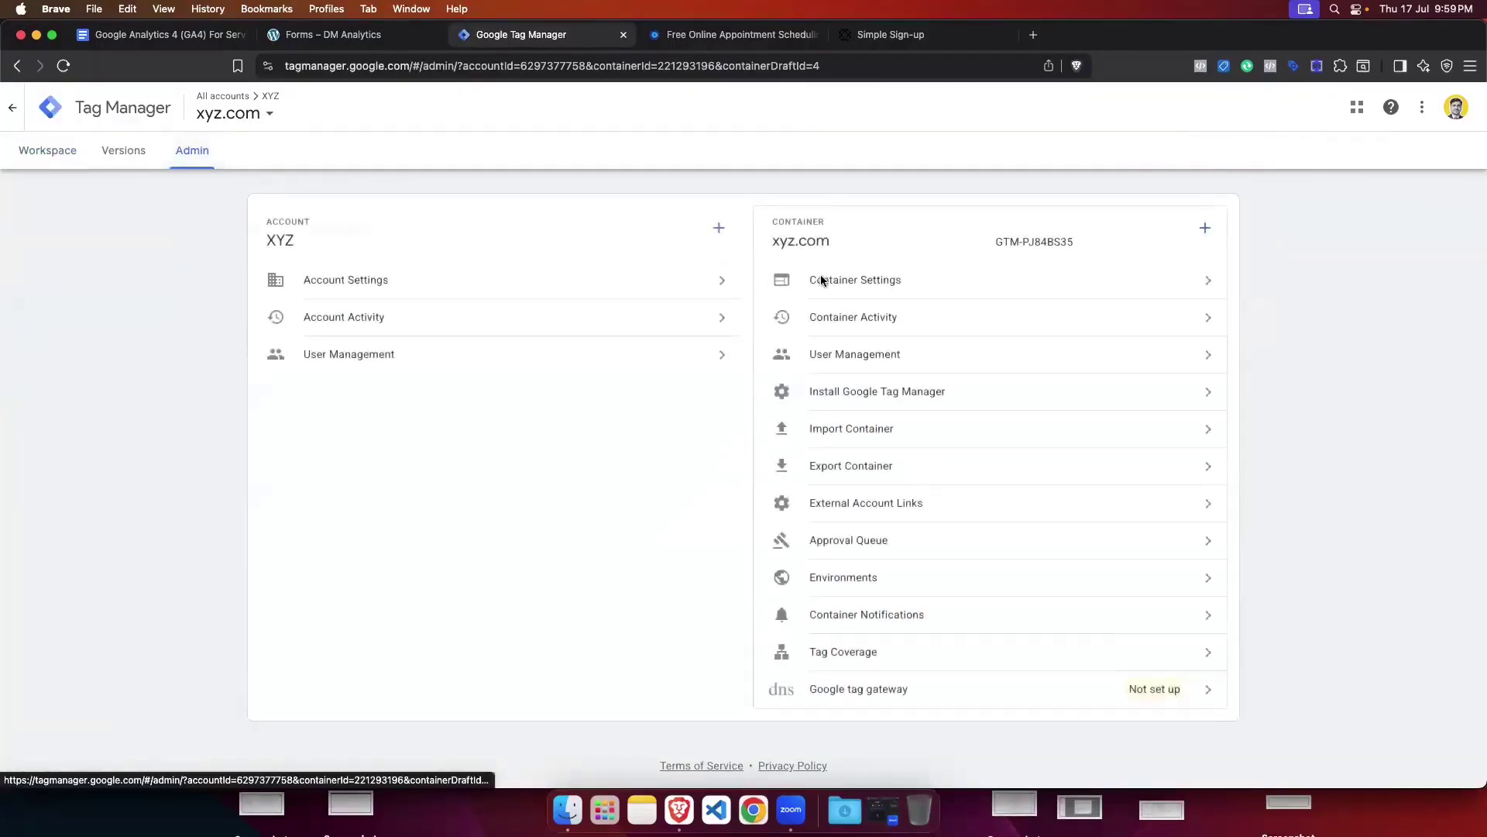
{"action": "left_click", "coordinate": [1203, 230]}
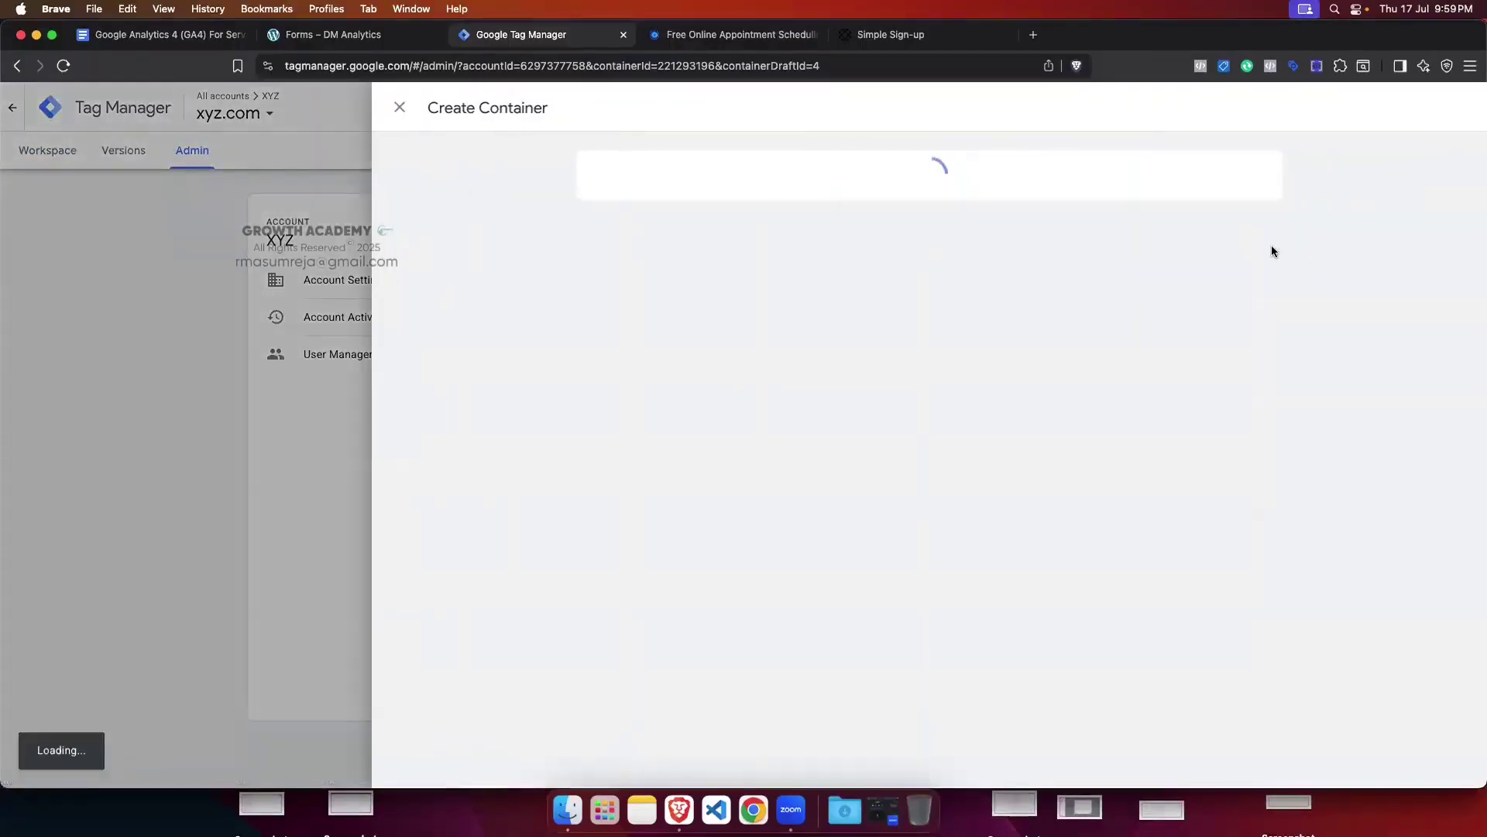
{"action": "left_click", "coordinate": [640, 246]}
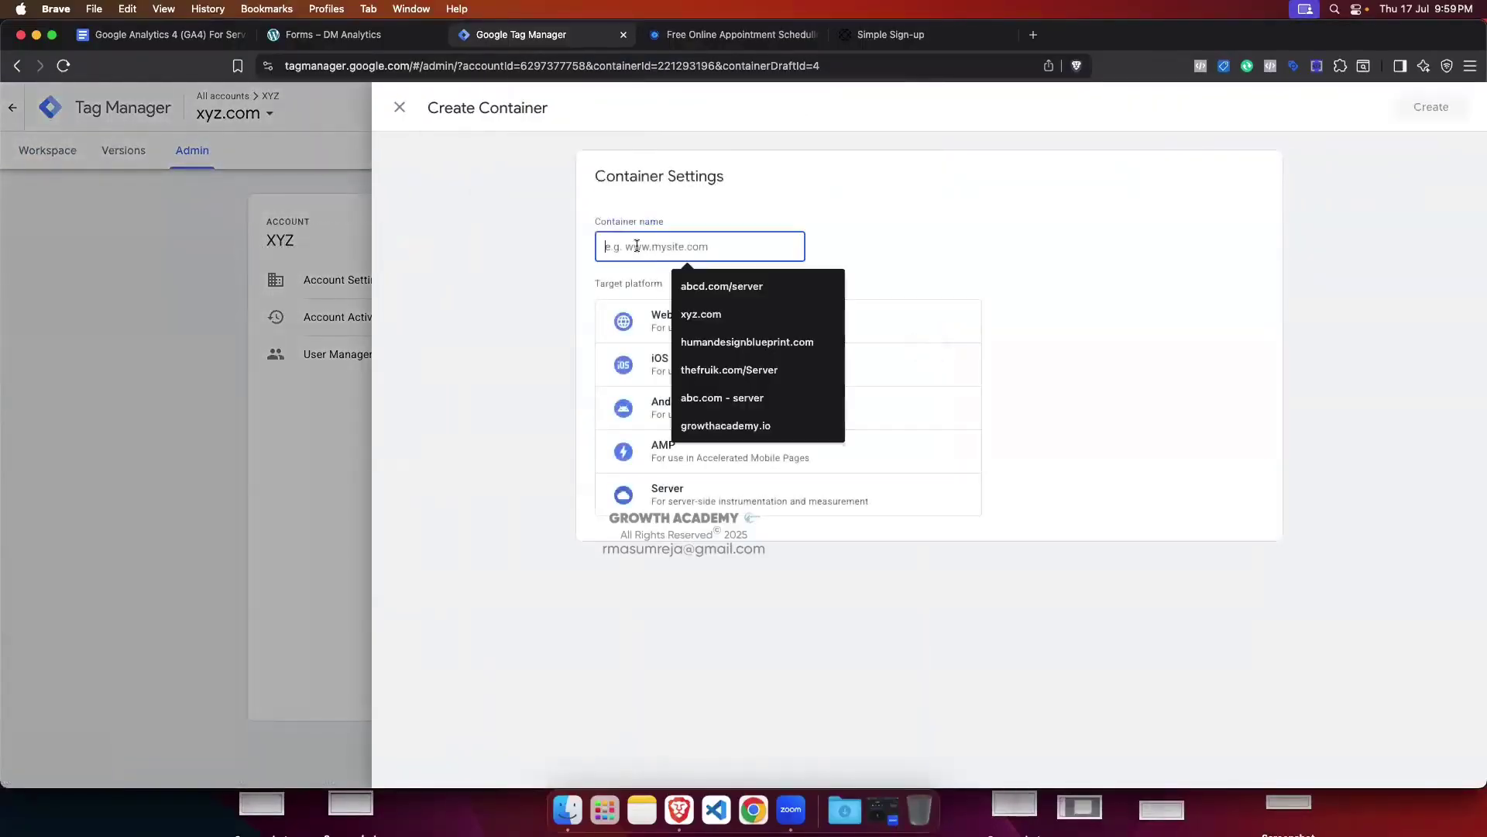
{"action": "left_click", "coordinate": [484, 397]}
{"action": "left_click", "coordinate": [708, 320]}
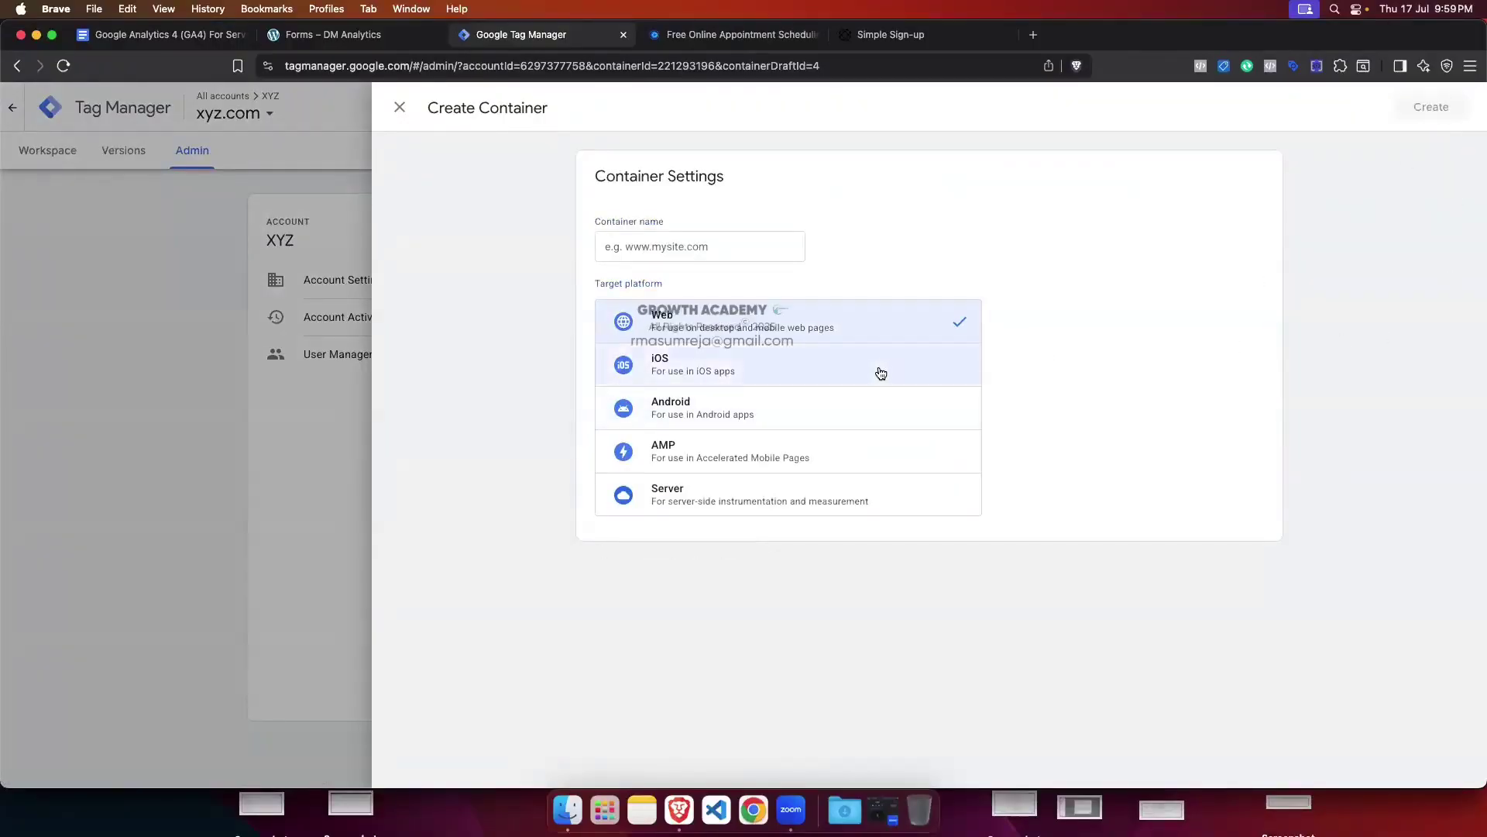
{"action": "left_click", "coordinate": [400, 107]}
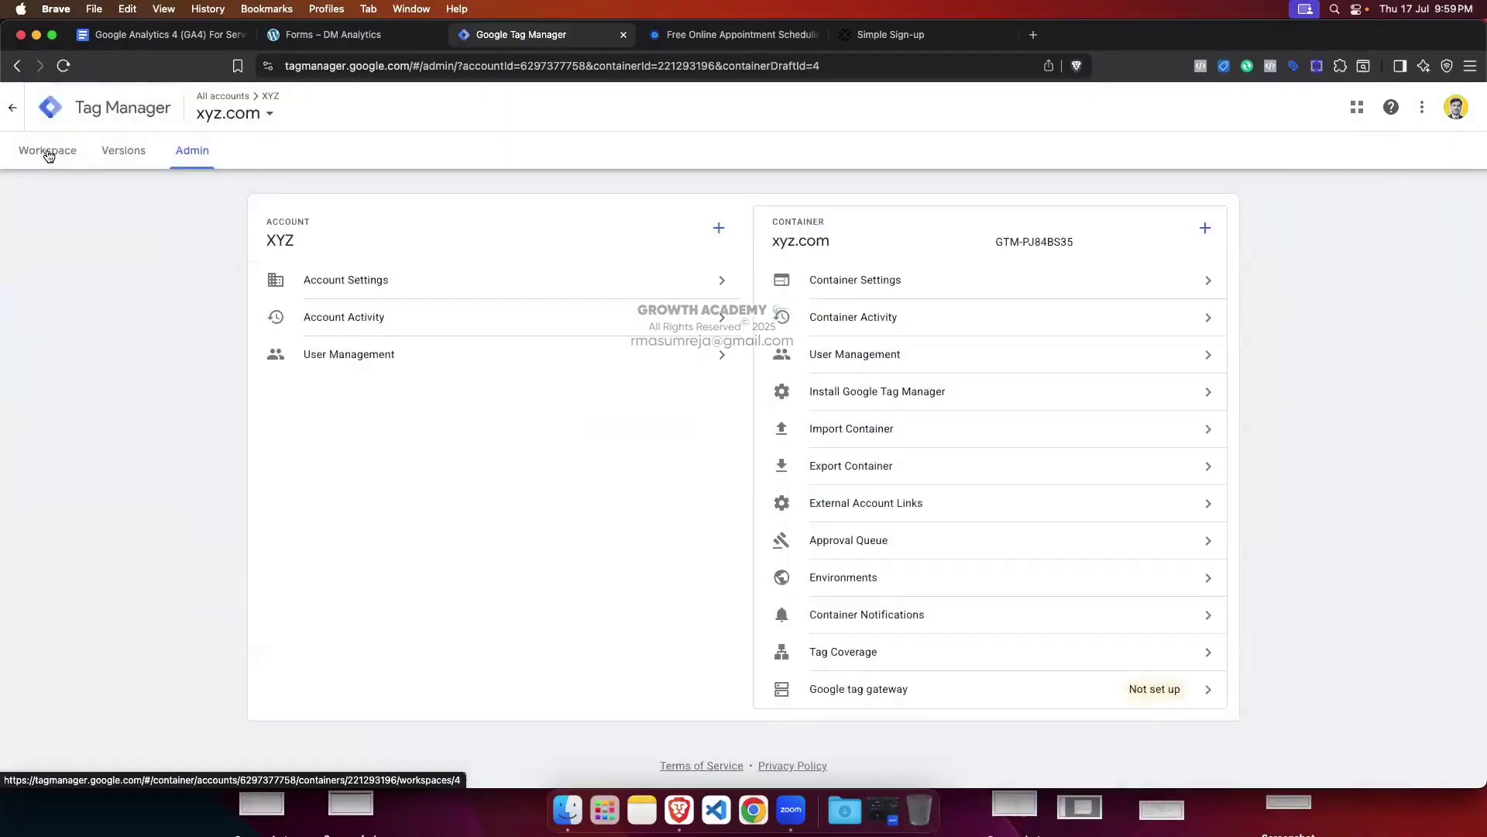
Step: Look over the workspace overview and the account and container picker, then reopen Admin
{"action": "left_click", "coordinate": [48, 156]}
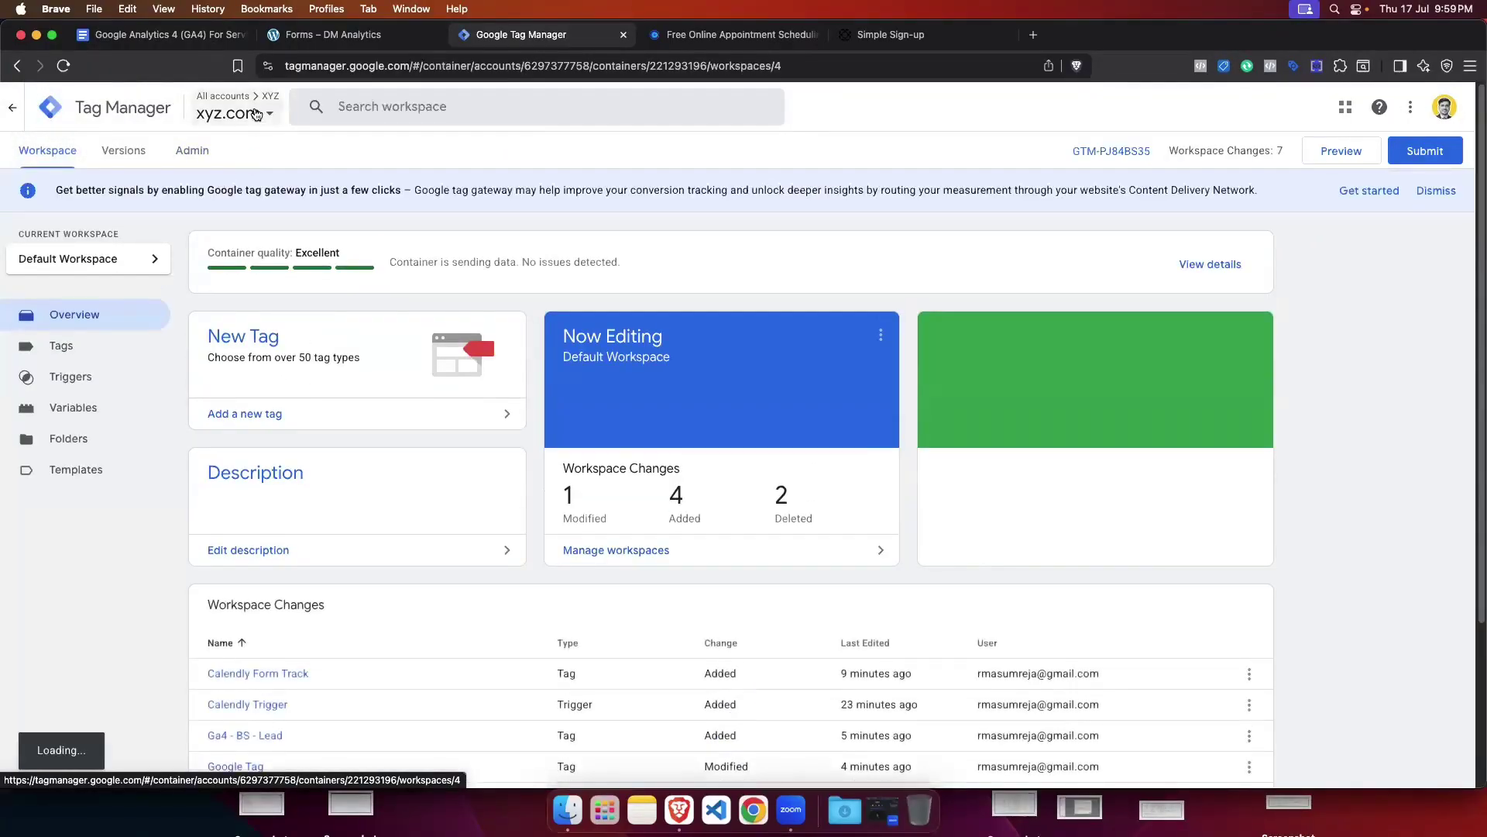
{"action": "left_click", "coordinate": [256, 114]}
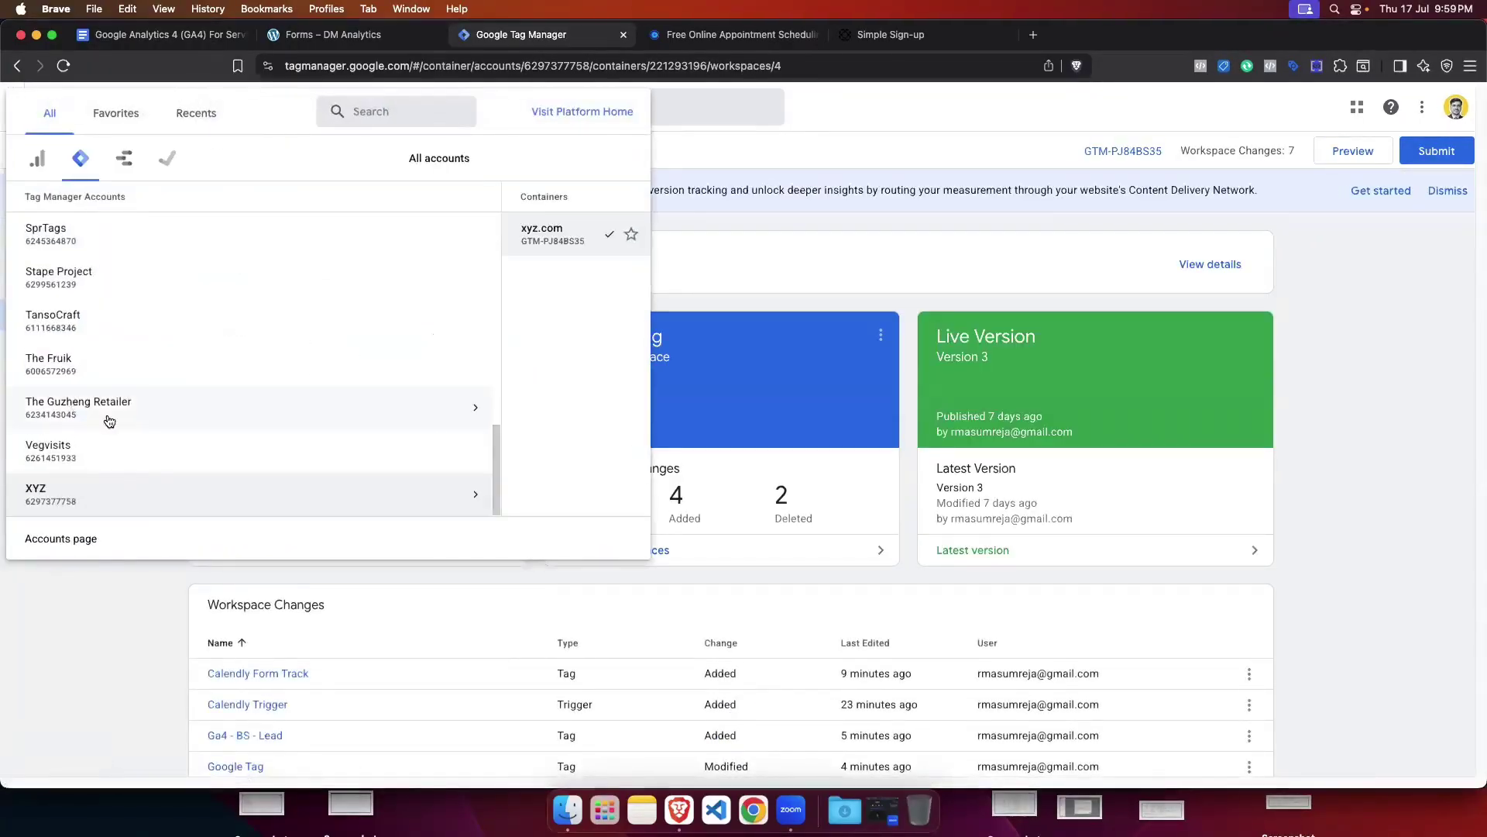
{"action": "scroll", "coordinate": [398, 452], "scroll_direction": "up", "scroll_amount": 5}
{"action": "scroll", "coordinate": [388, 455], "scroll_direction": "down", "scroll_amount": 5}
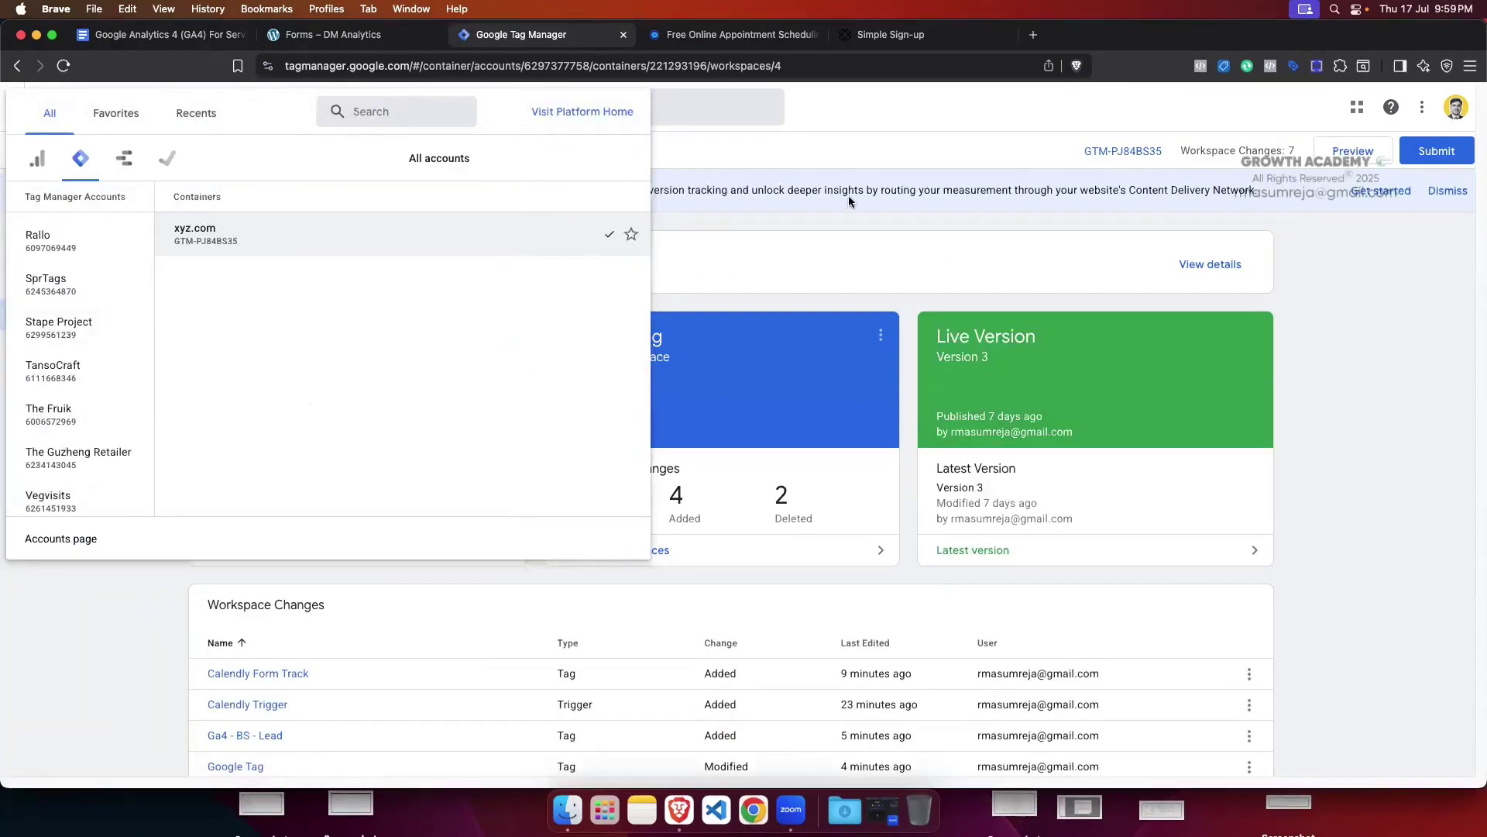
{"action": "left_click", "coordinate": [795, 213]}
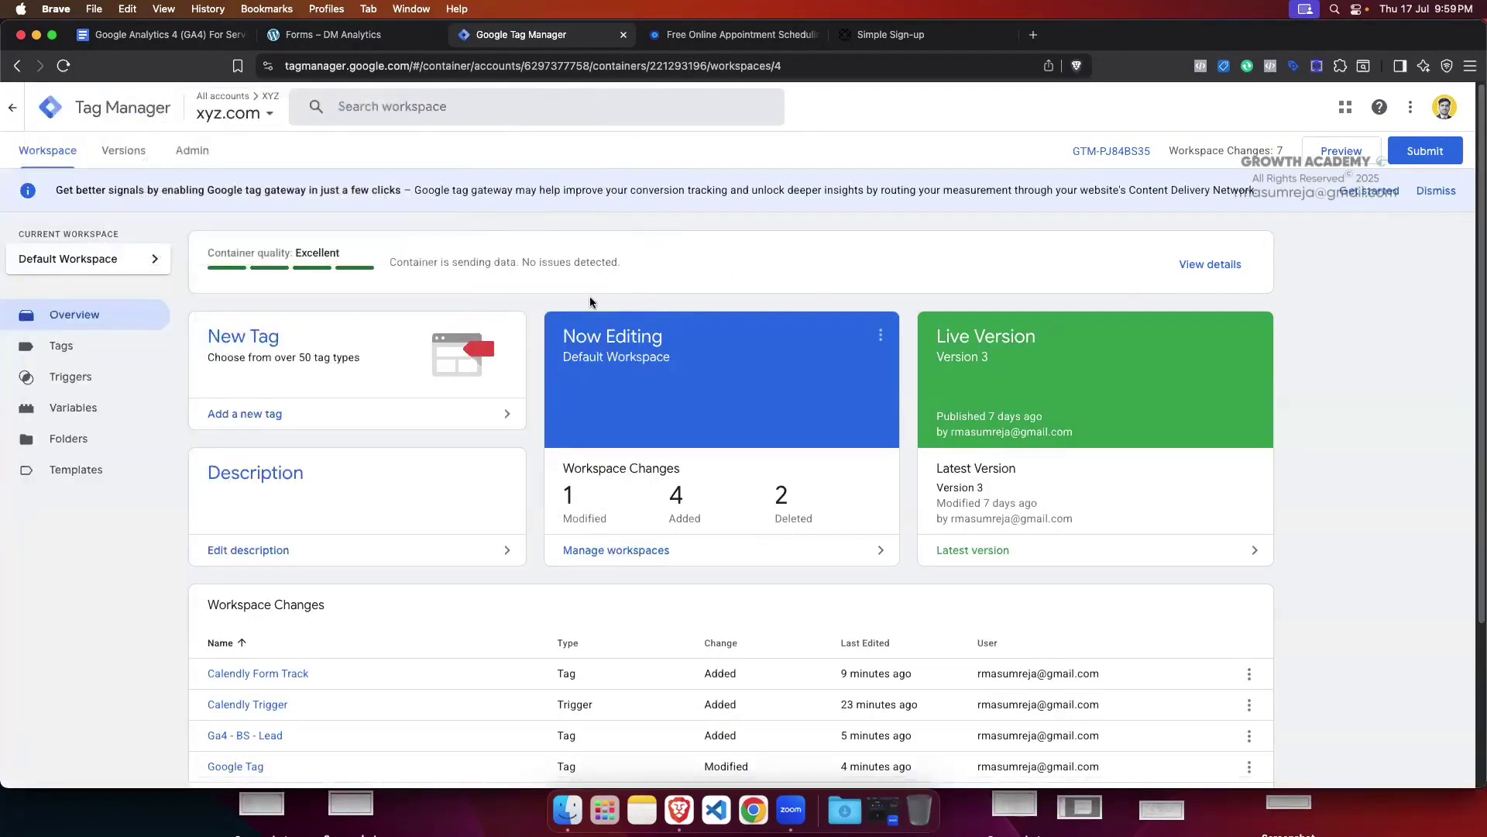
{"action": "left_click", "coordinate": [198, 157]}
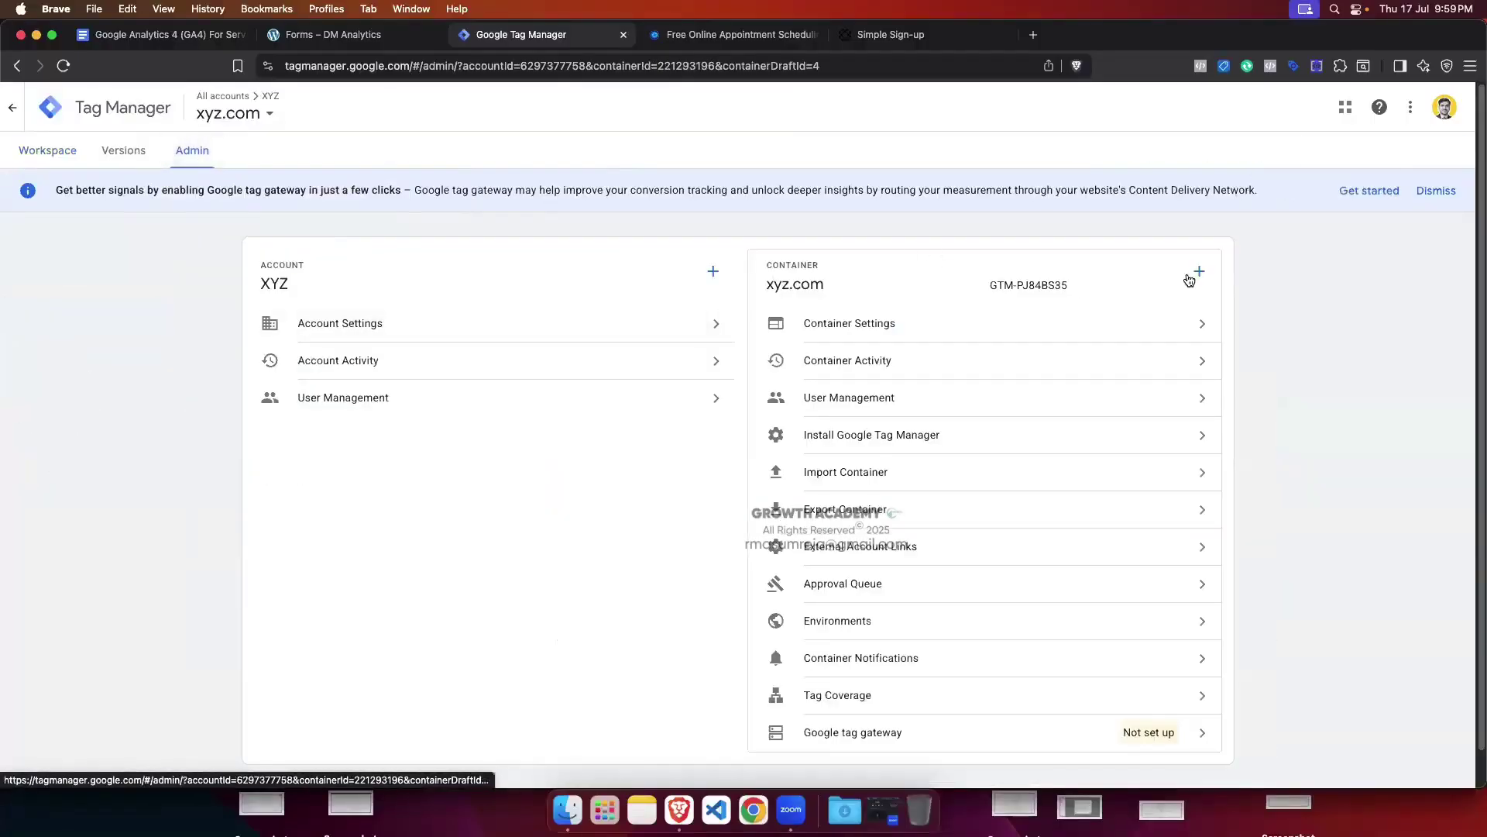
Step: Create a Web container named 'iframe' (GTM-PCWRQ38F) under the XYZ account and stay in it
{"action": "left_click", "coordinate": [1198, 271]}
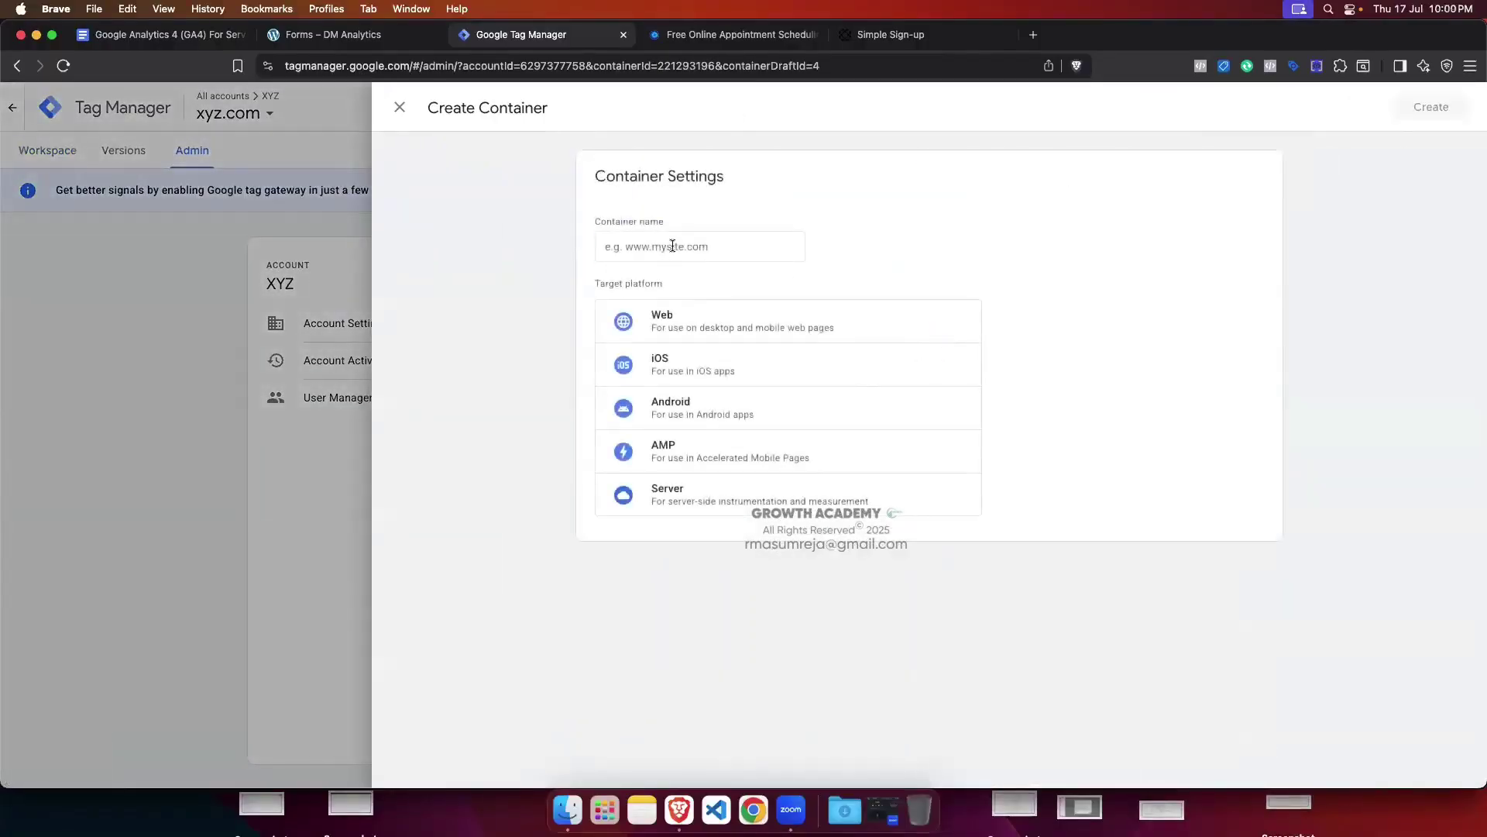
{"action": "left_click", "coordinate": [674, 245]}
{"action": "type", "text": "iframe"}
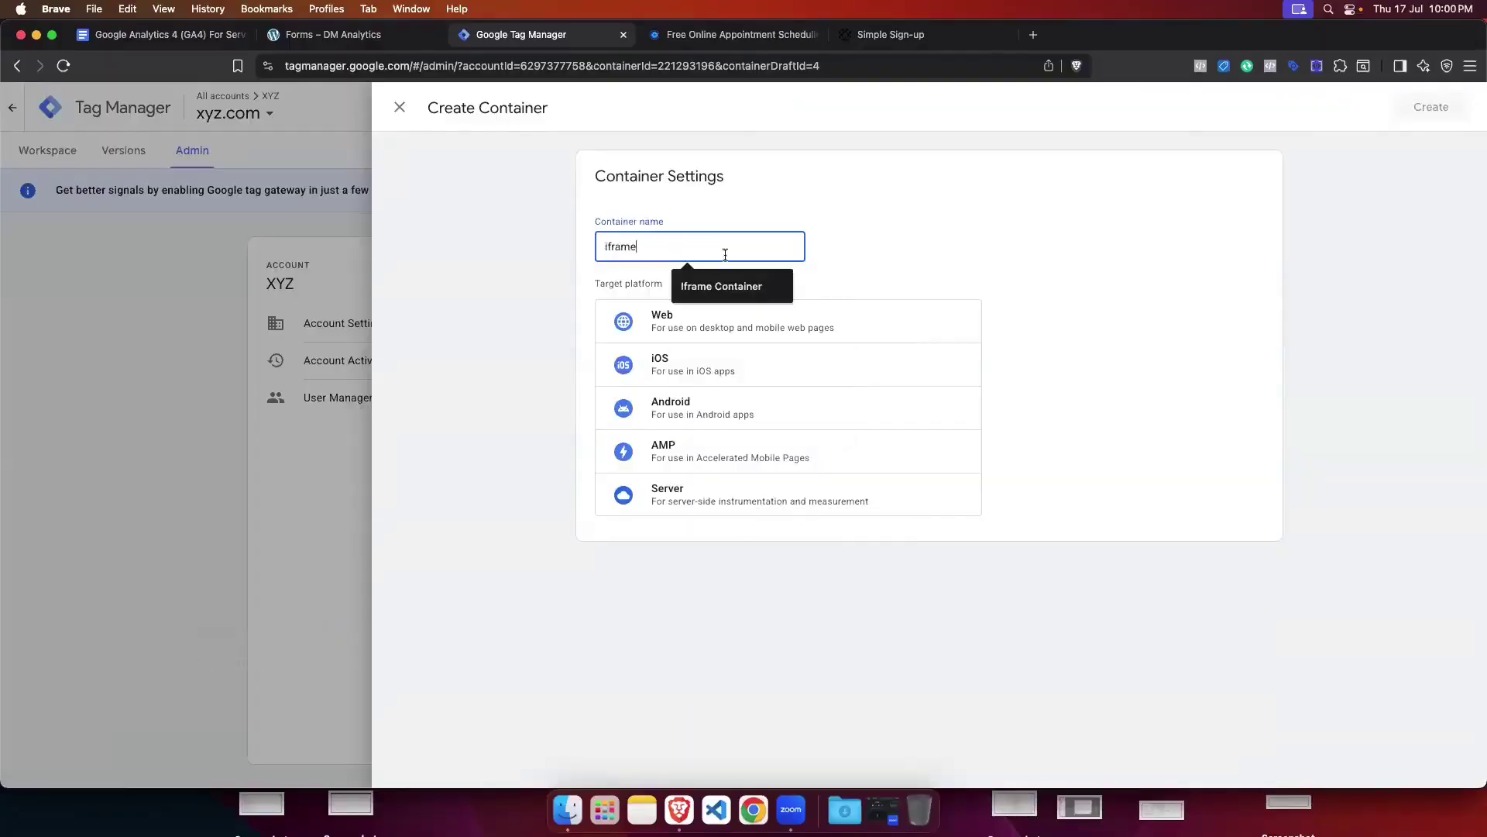
{"action": "left_click", "coordinate": [977, 245]}
{"action": "left_click", "coordinate": [701, 325]}
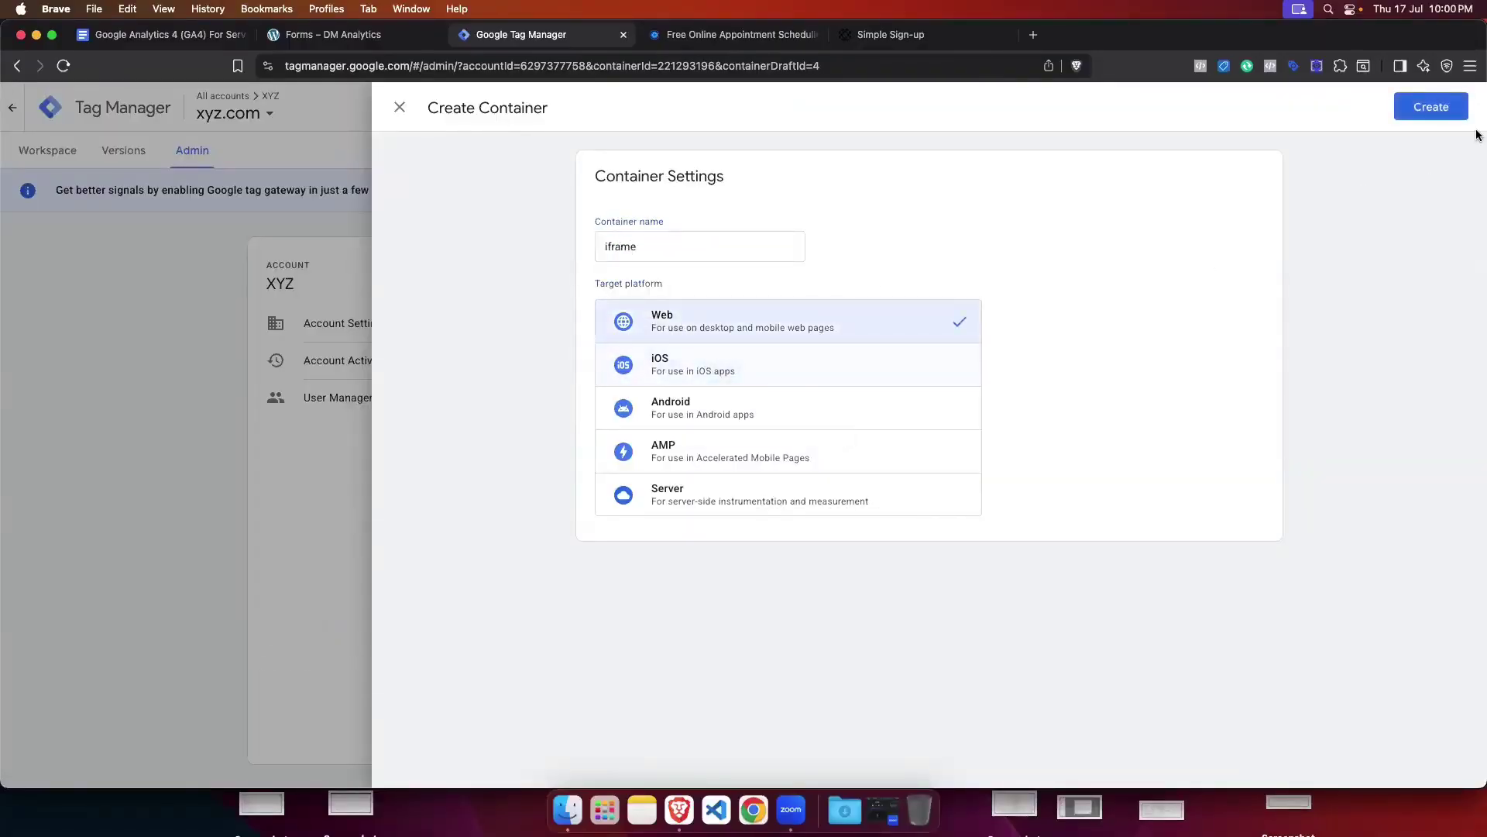
{"action": "left_click", "coordinate": [1448, 110]}
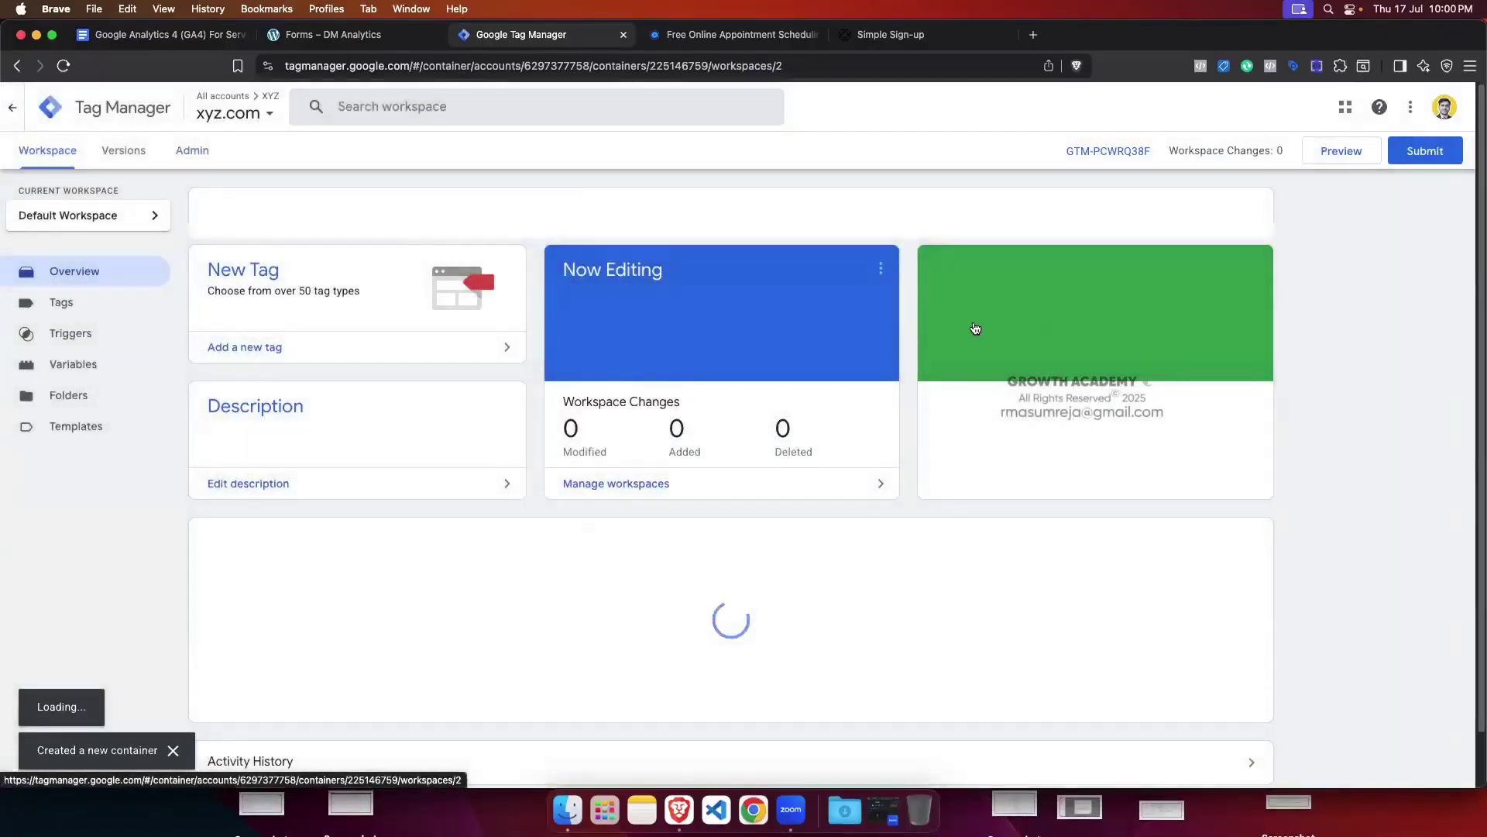
{"action": "left_click", "coordinate": [999, 207]}
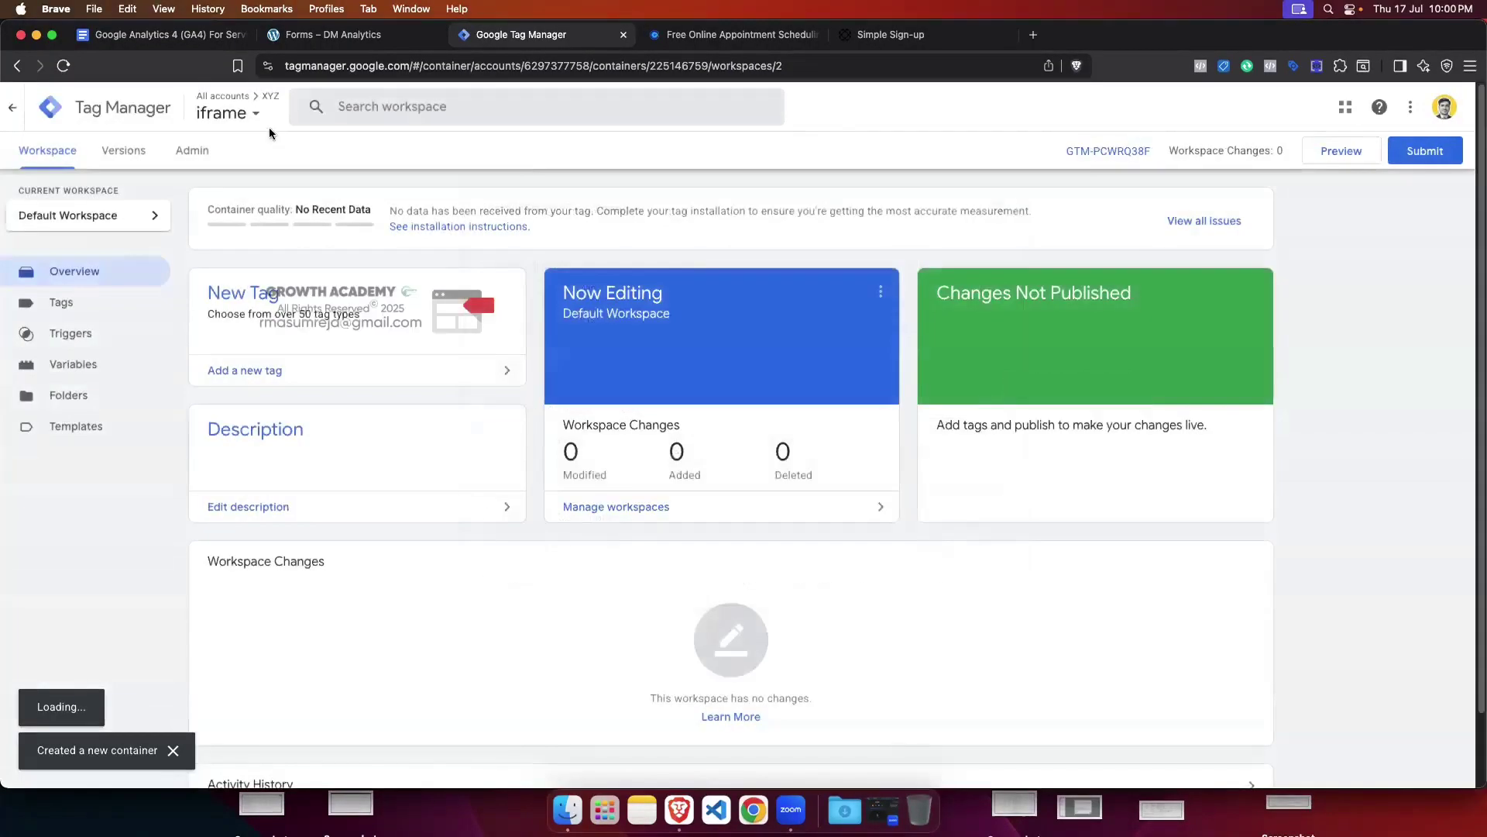
{"action": "left_click", "coordinate": [233, 113]}
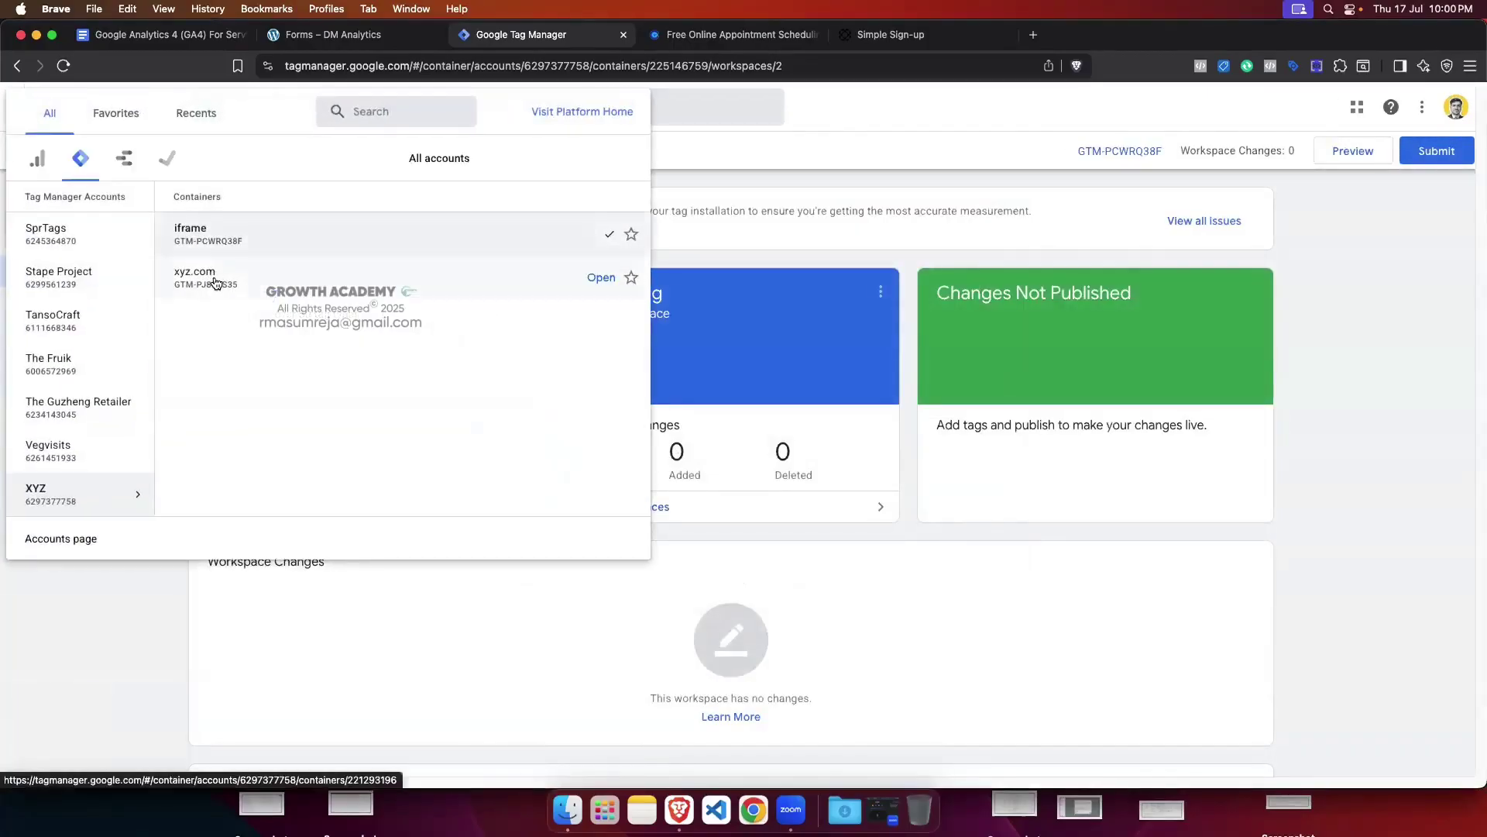
{"action": "left_click", "coordinate": [229, 240]}
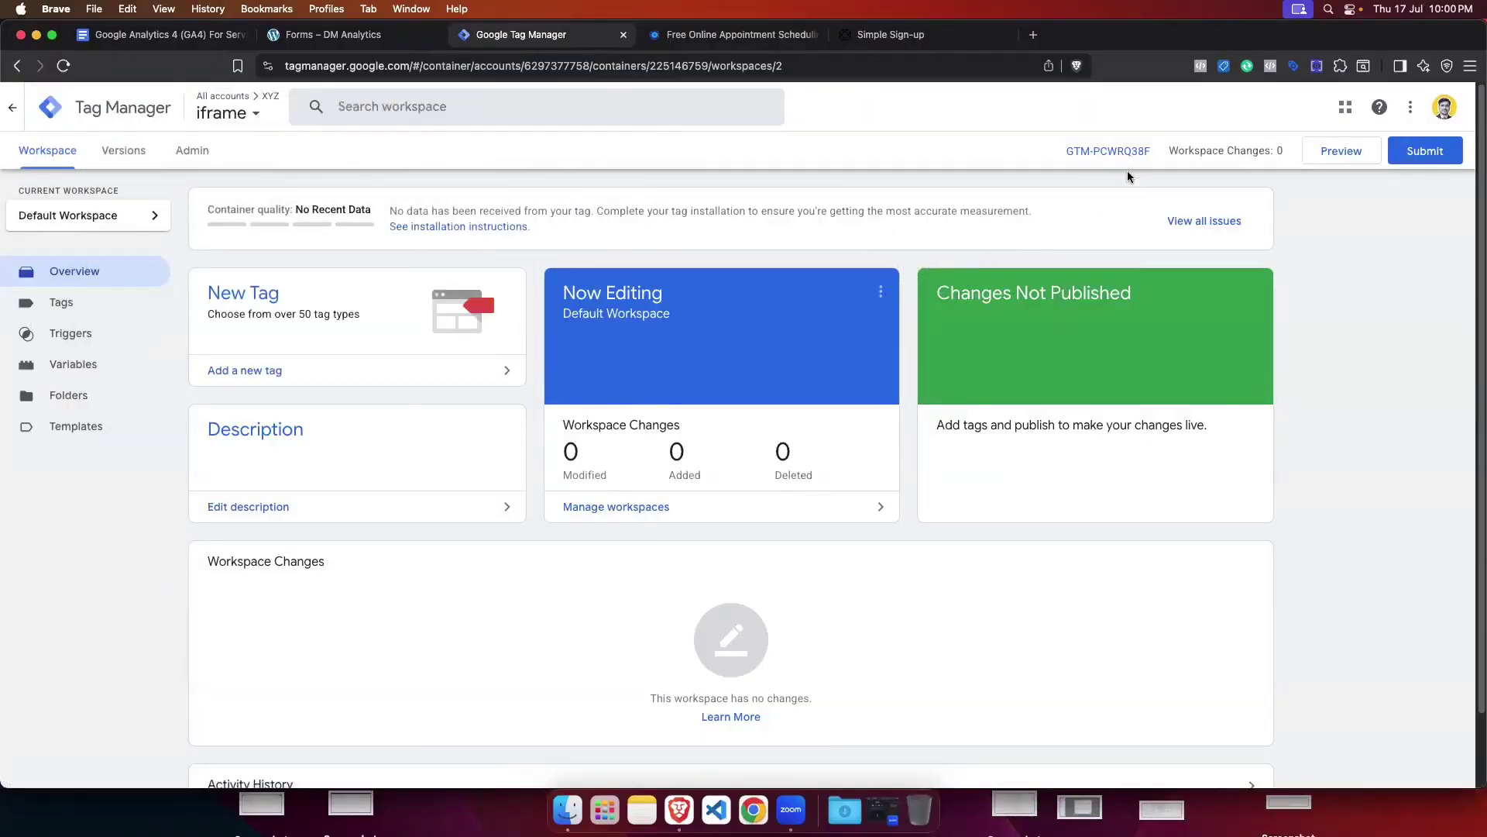
Step: Glance at the Paperform analytics settings, then copy the iframe container's head install snippet
{"action": "left_click", "coordinate": [891, 34]}
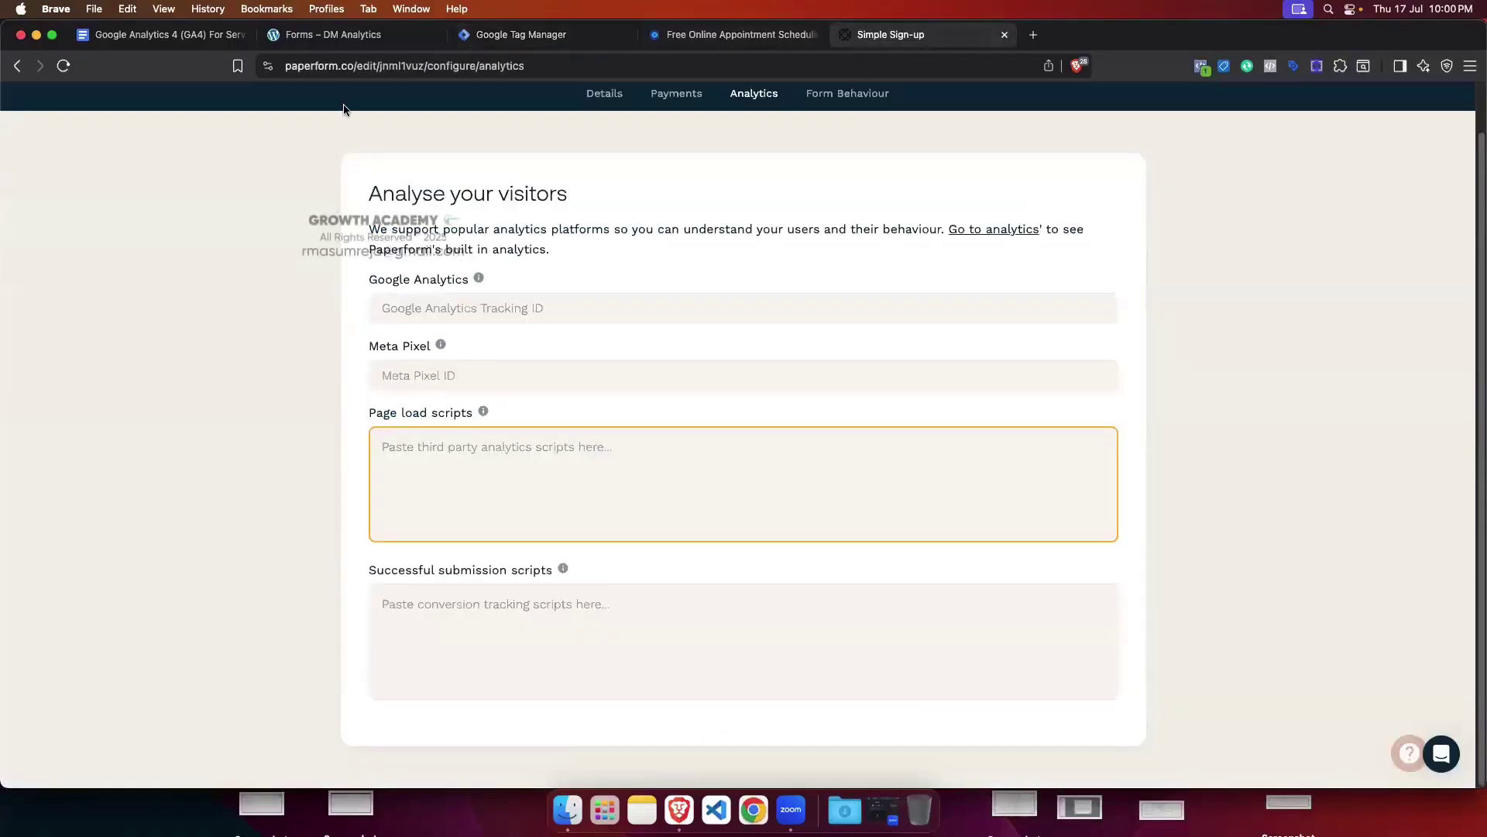
{"action": "left_click", "coordinate": [521, 34]}
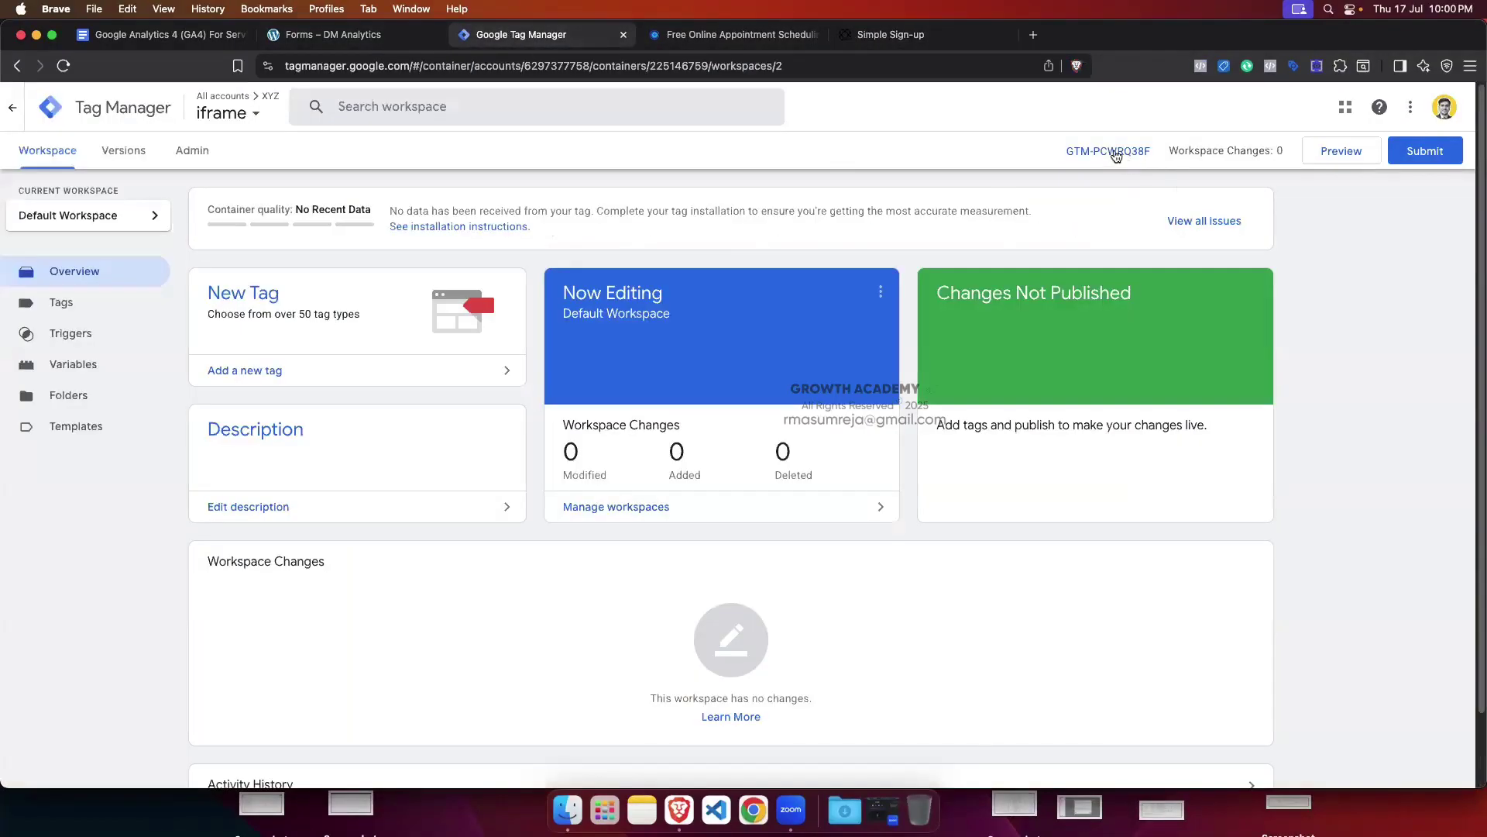
{"action": "left_click", "coordinate": [1116, 152]}
{"action": "left_click", "coordinate": [988, 291]}
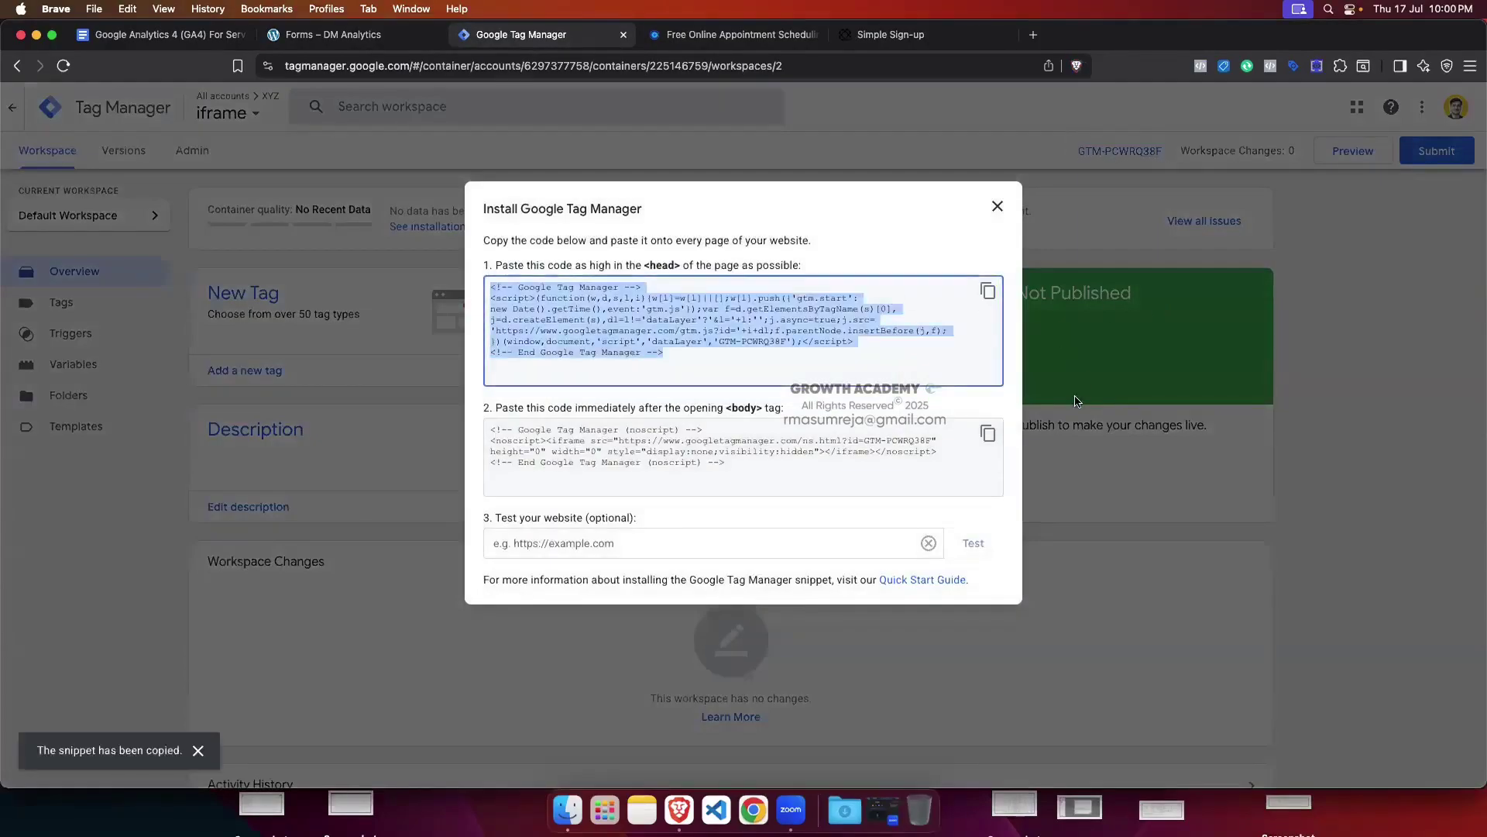
{"action": "left_click", "coordinate": [997, 206]}
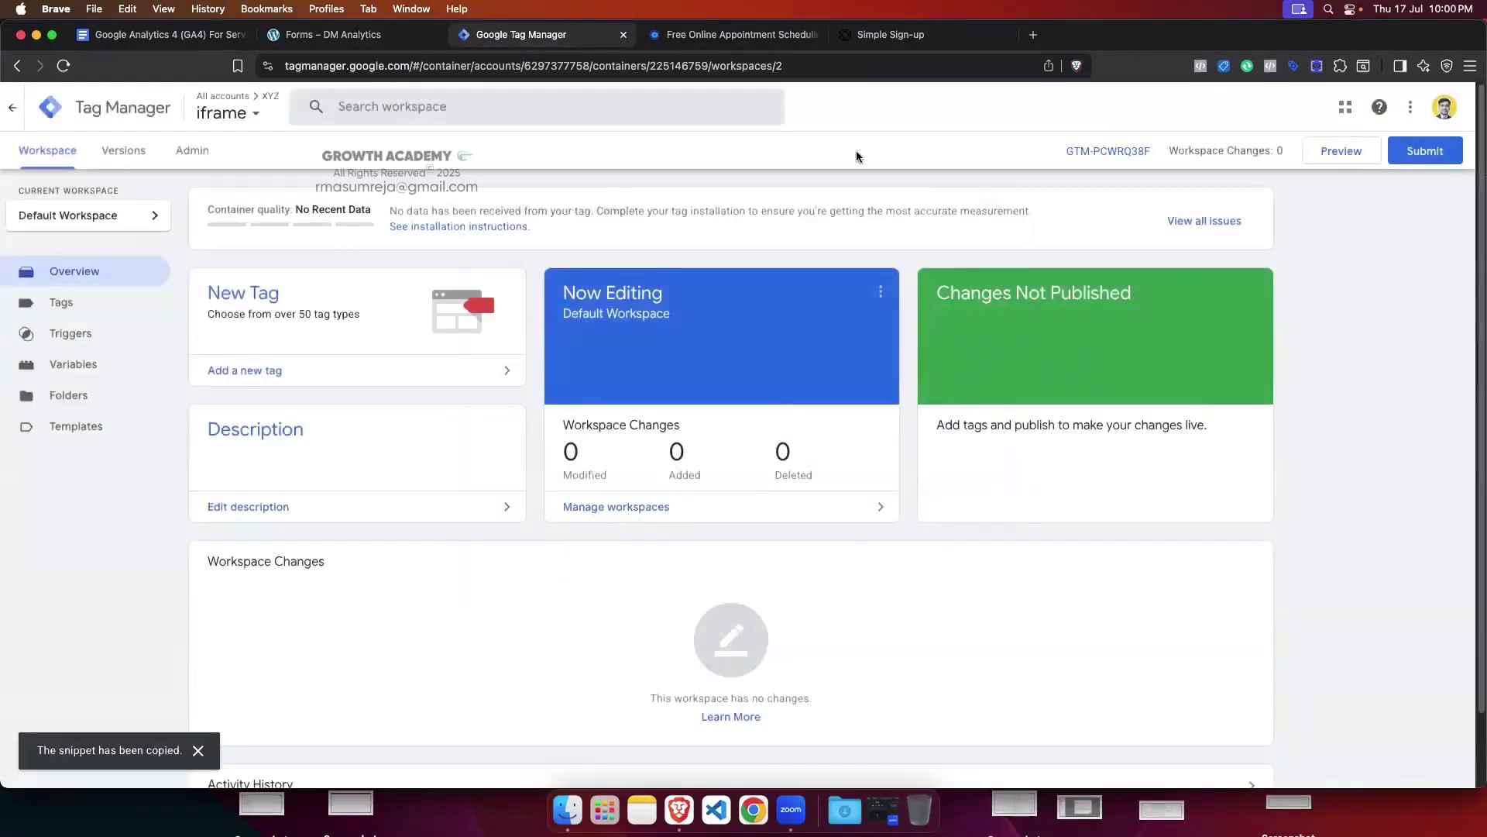
Step: Inspect the head snippet's script tags, copy the whole snippet again and return to Paperform
{"action": "left_click", "coordinate": [1076, 153]}
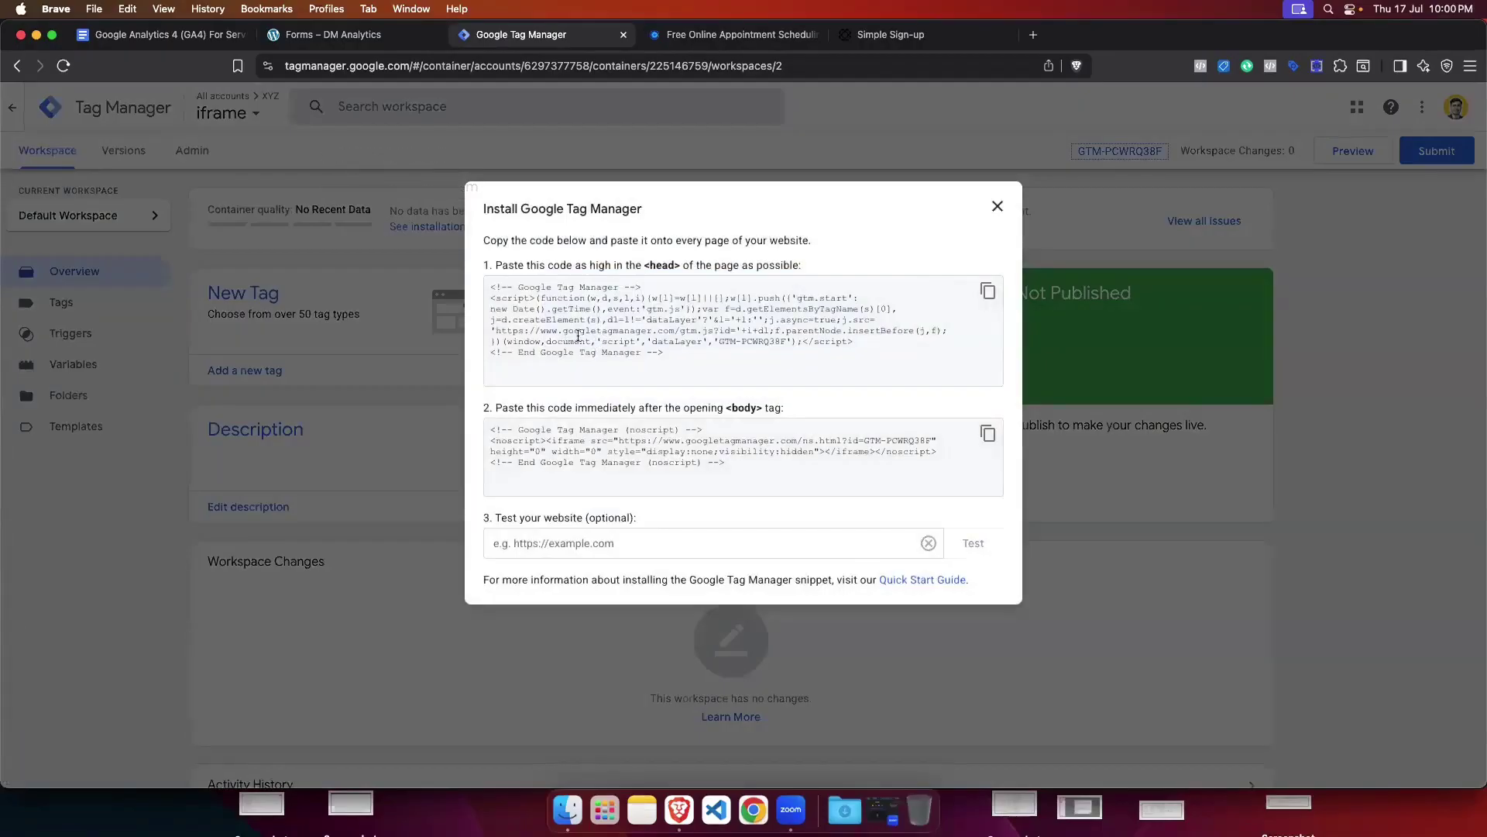
{"action": "left_click_drag", "start_coordinate": [536, 301], "coordinate": [487, 300]}
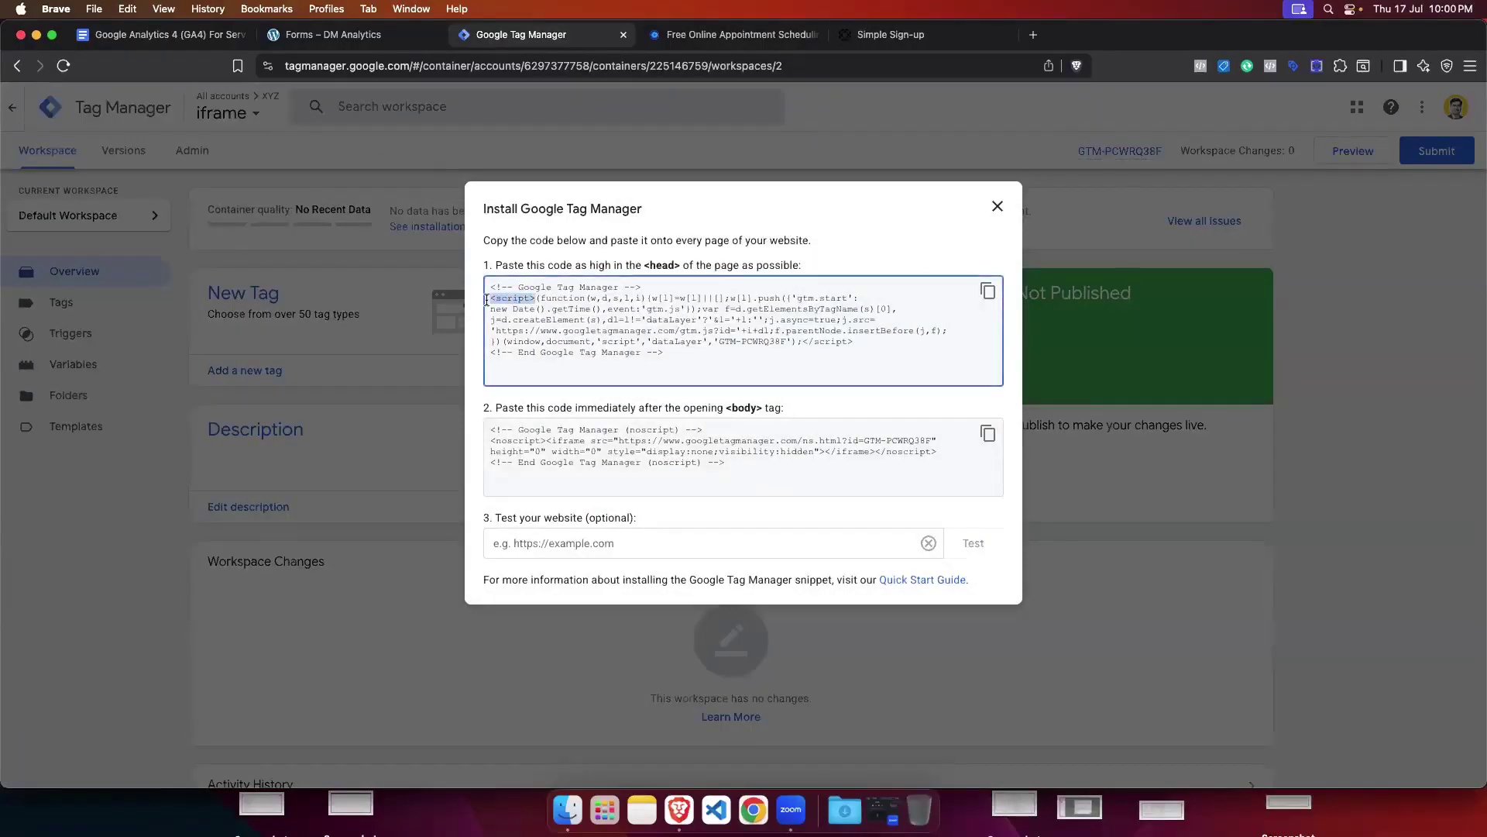
{"action": "left_click_drag", "start_coordinate": [857, 342], "coordinate": [803, 342]}
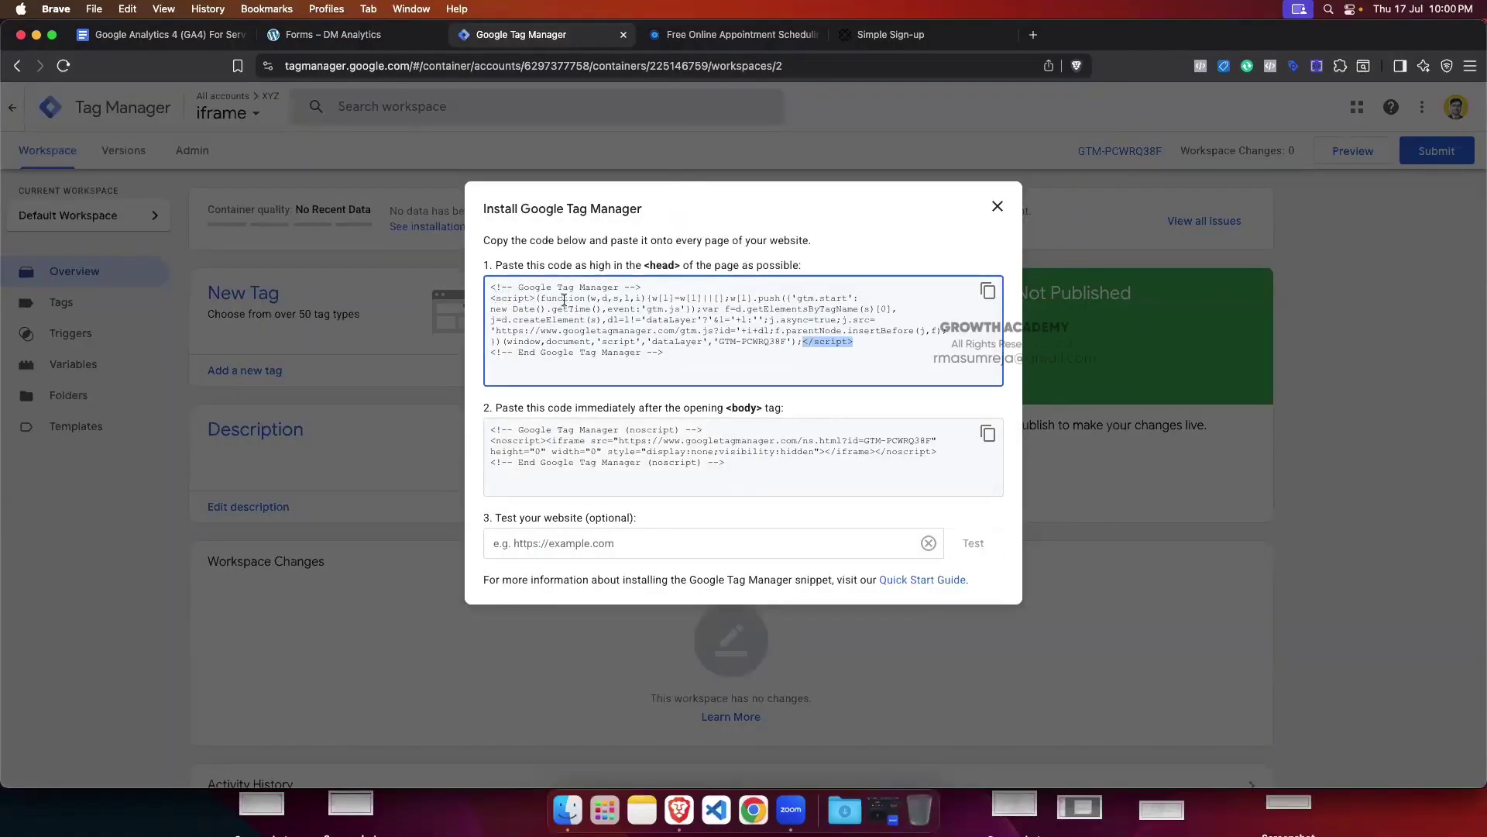
{"action": "left_click_drag", "start_coordinate": [540, 298], "coordinate": [799, 345]}
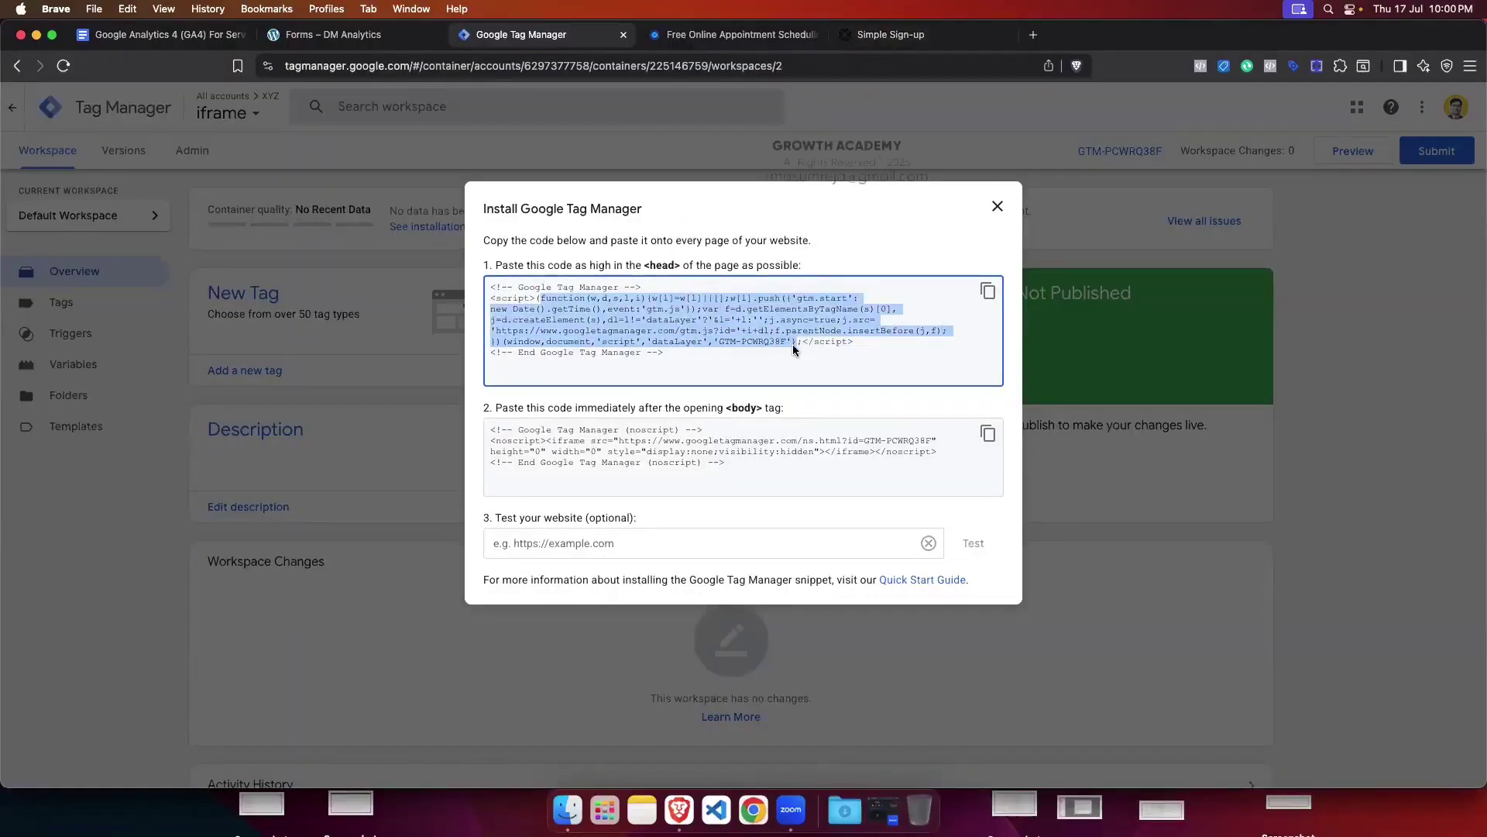
{"action": "left_click", "coordinate": [704, 353]}
{"action": "left_click", "coordinate": [988, 290]}
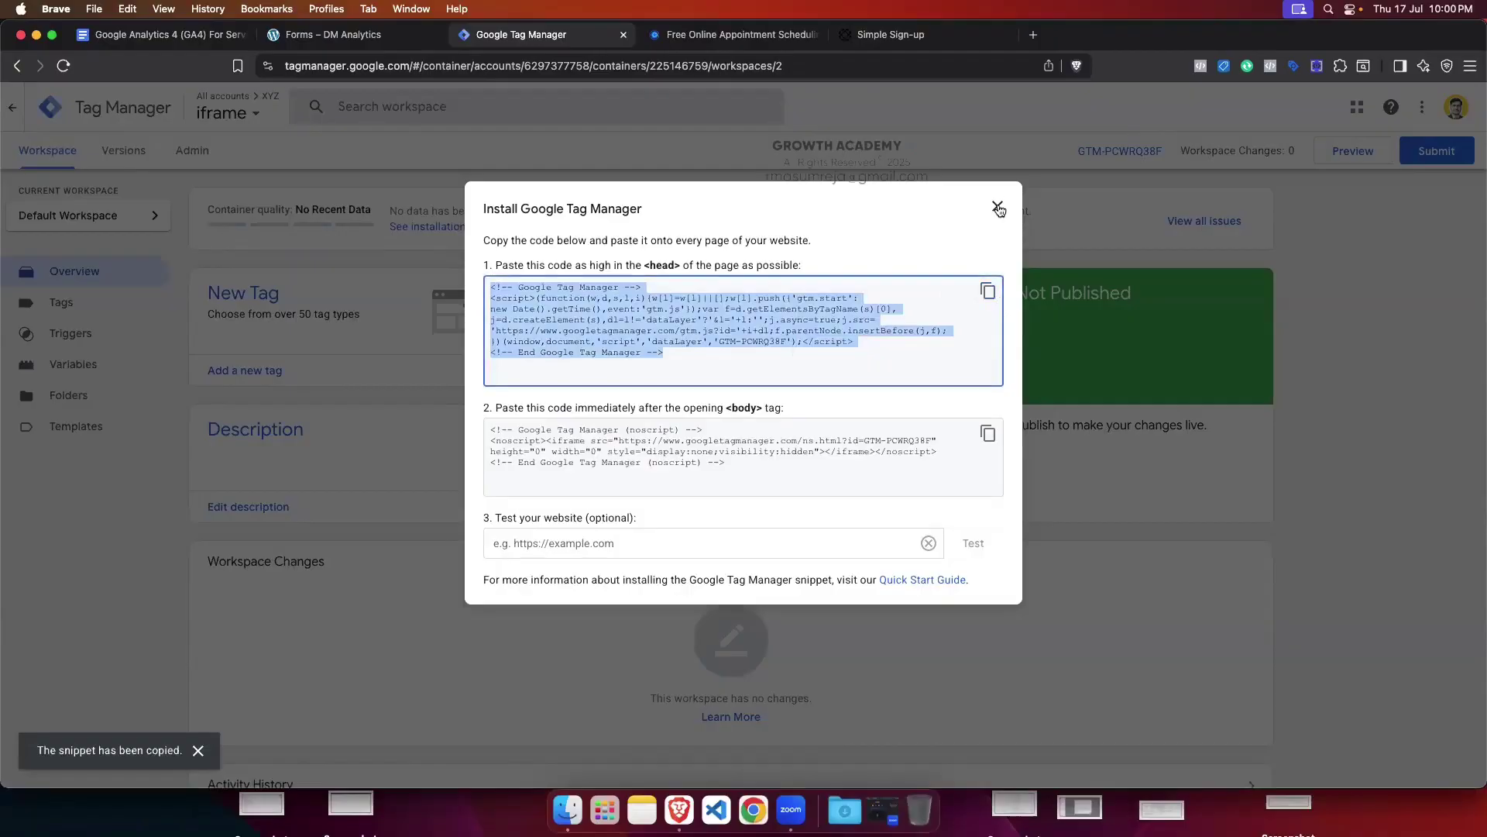
{"action": "left_click", "coordinate": [997, 207]}
{"action": "left_click", "coordinate": [887, 35]}
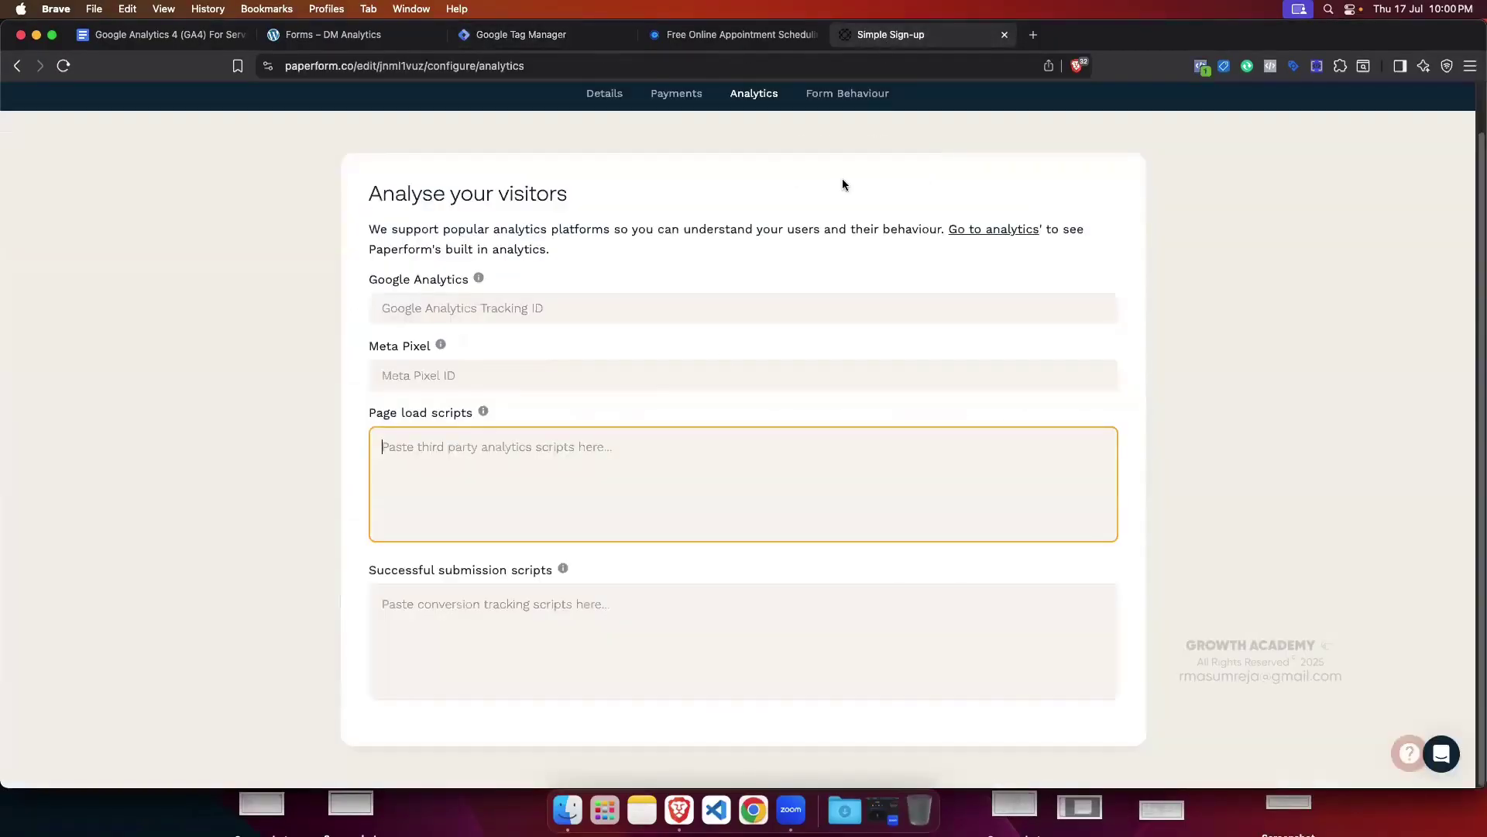
Step: Paste the GTM snippet into the Page load and after-submission scripts, then publish the form
{"action": "key", "text": "super+v"}
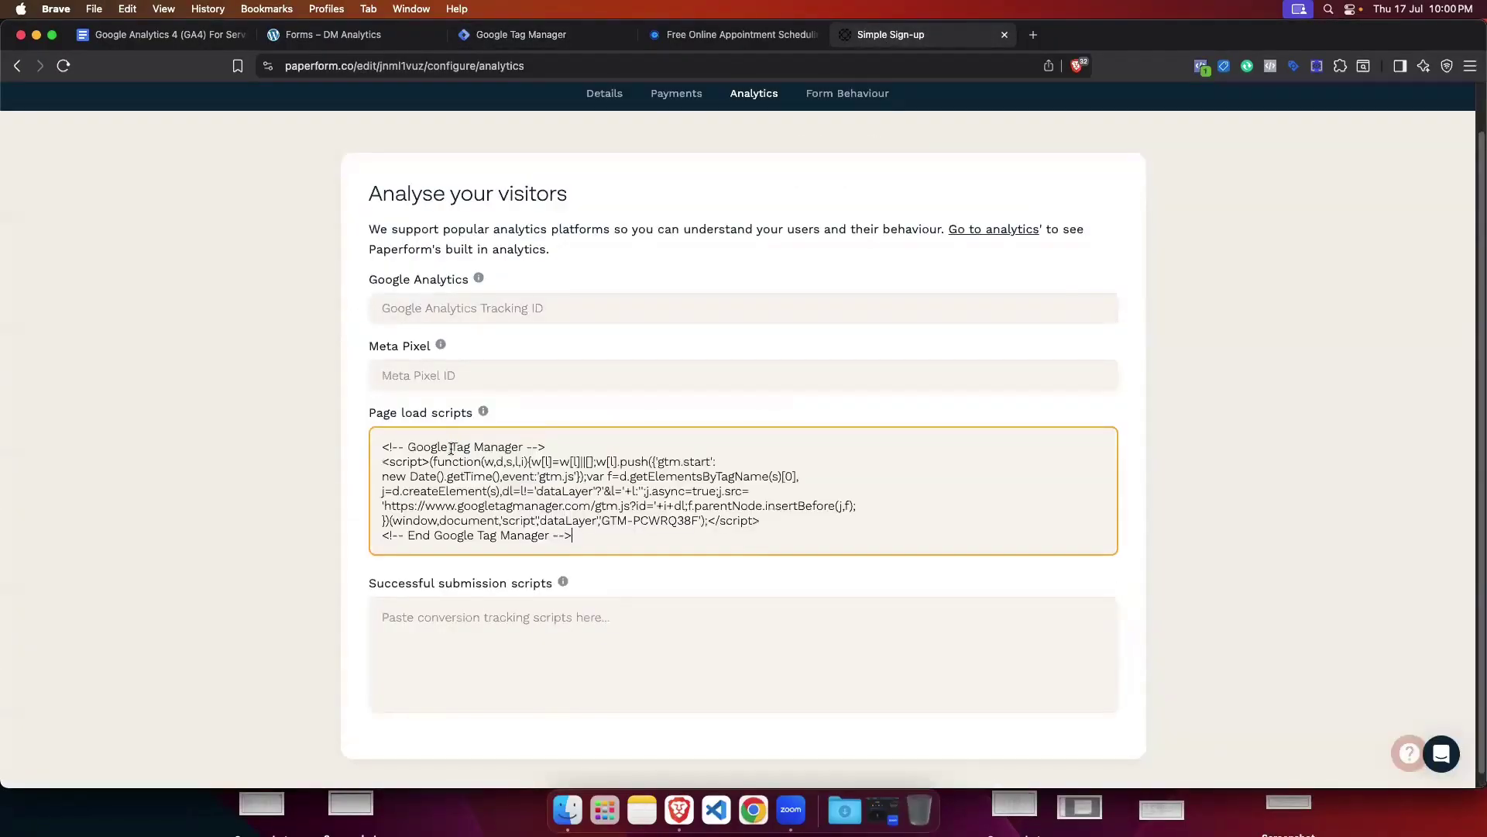
{"action": "left_click", "coordinate": [475, 607]}
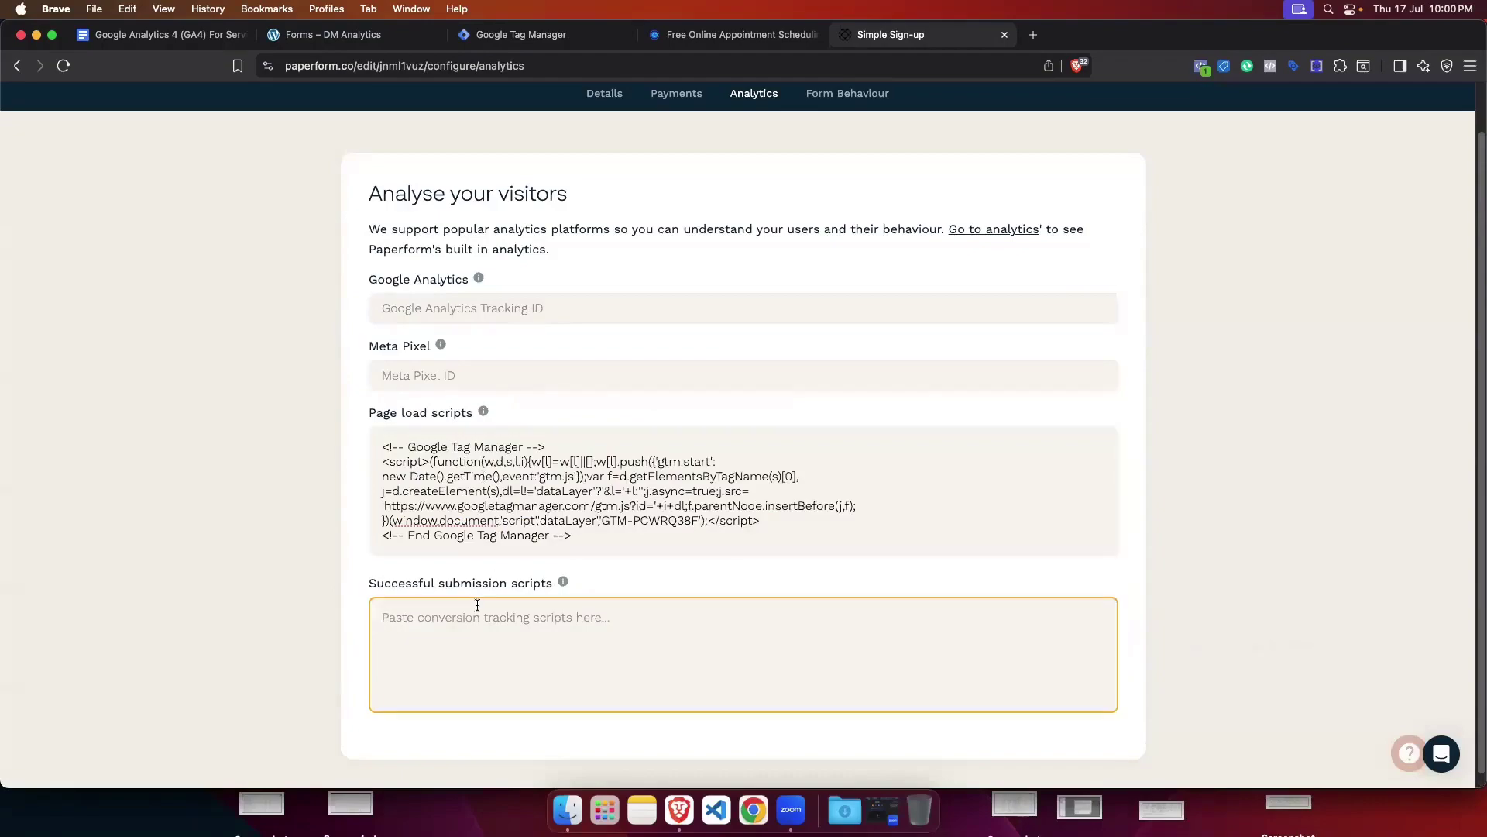
{"action": "key", "text": "super+v"}
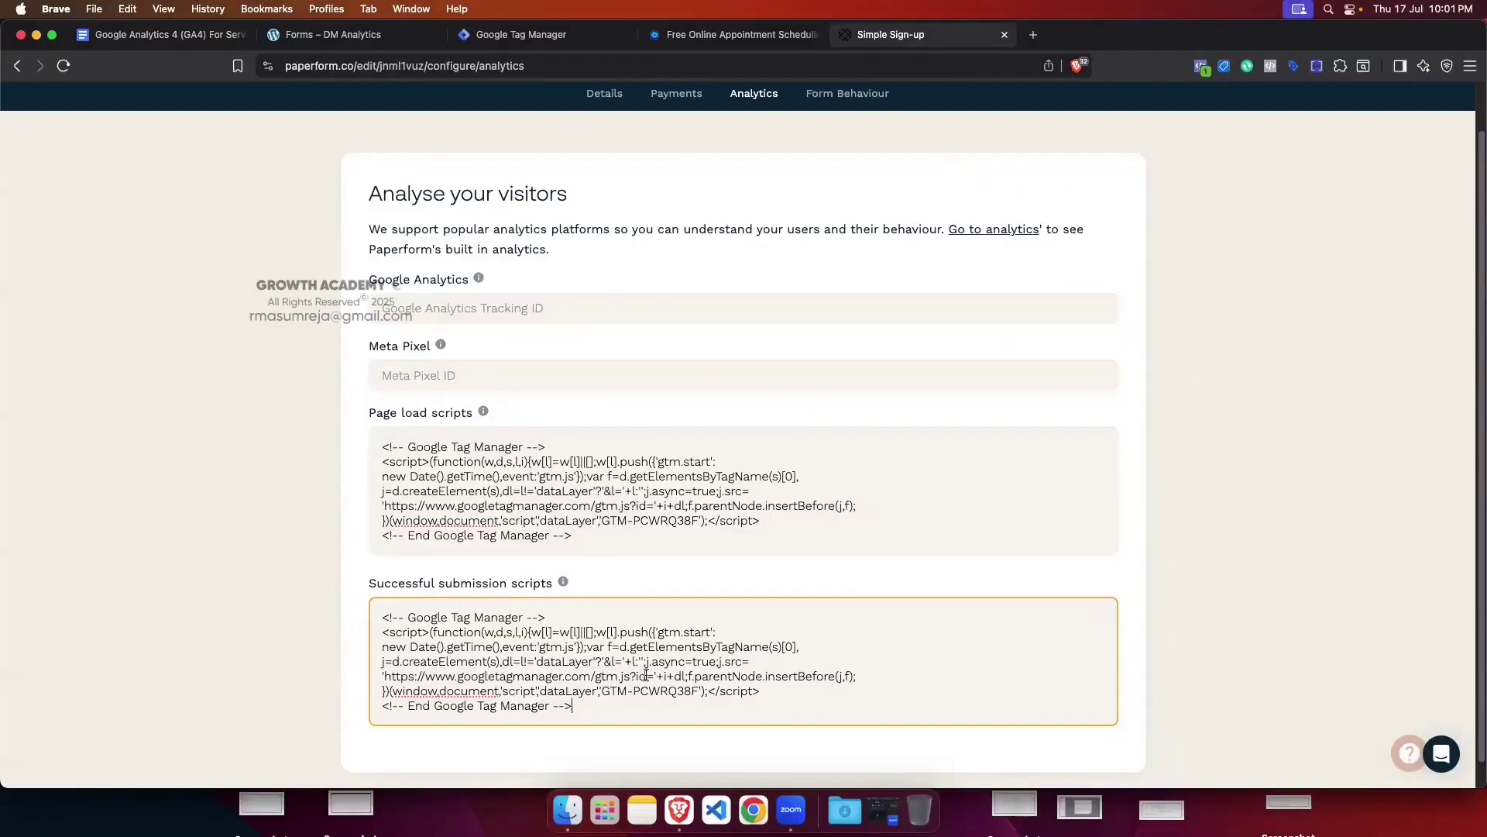
{"action": "scroll", "coordinate": [951, 577], "scroll_direction": "up", "scroll_amount": 2}
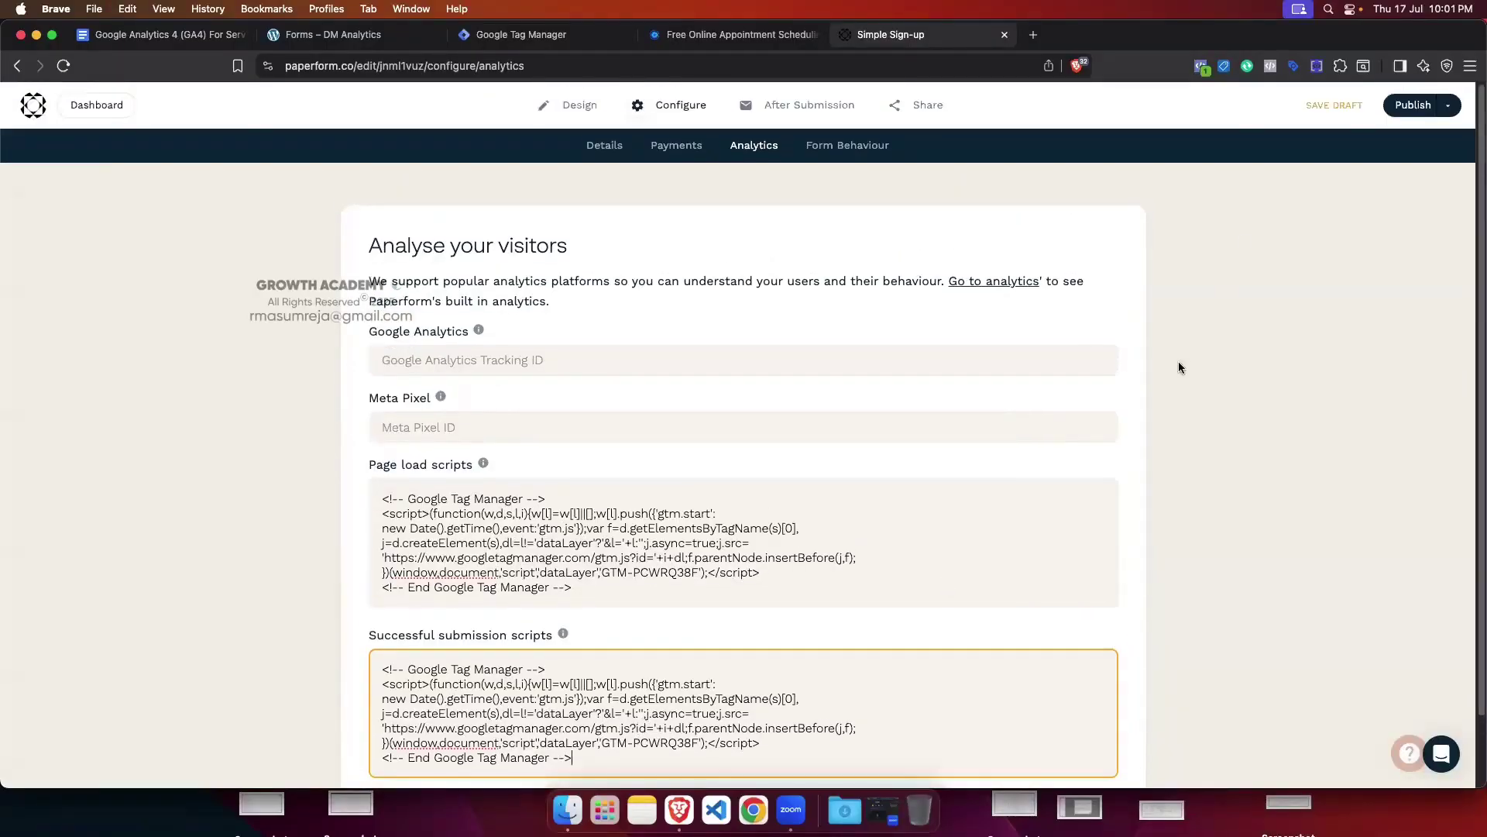
{"action": "left_click", "coordinate": [1412, 106]}
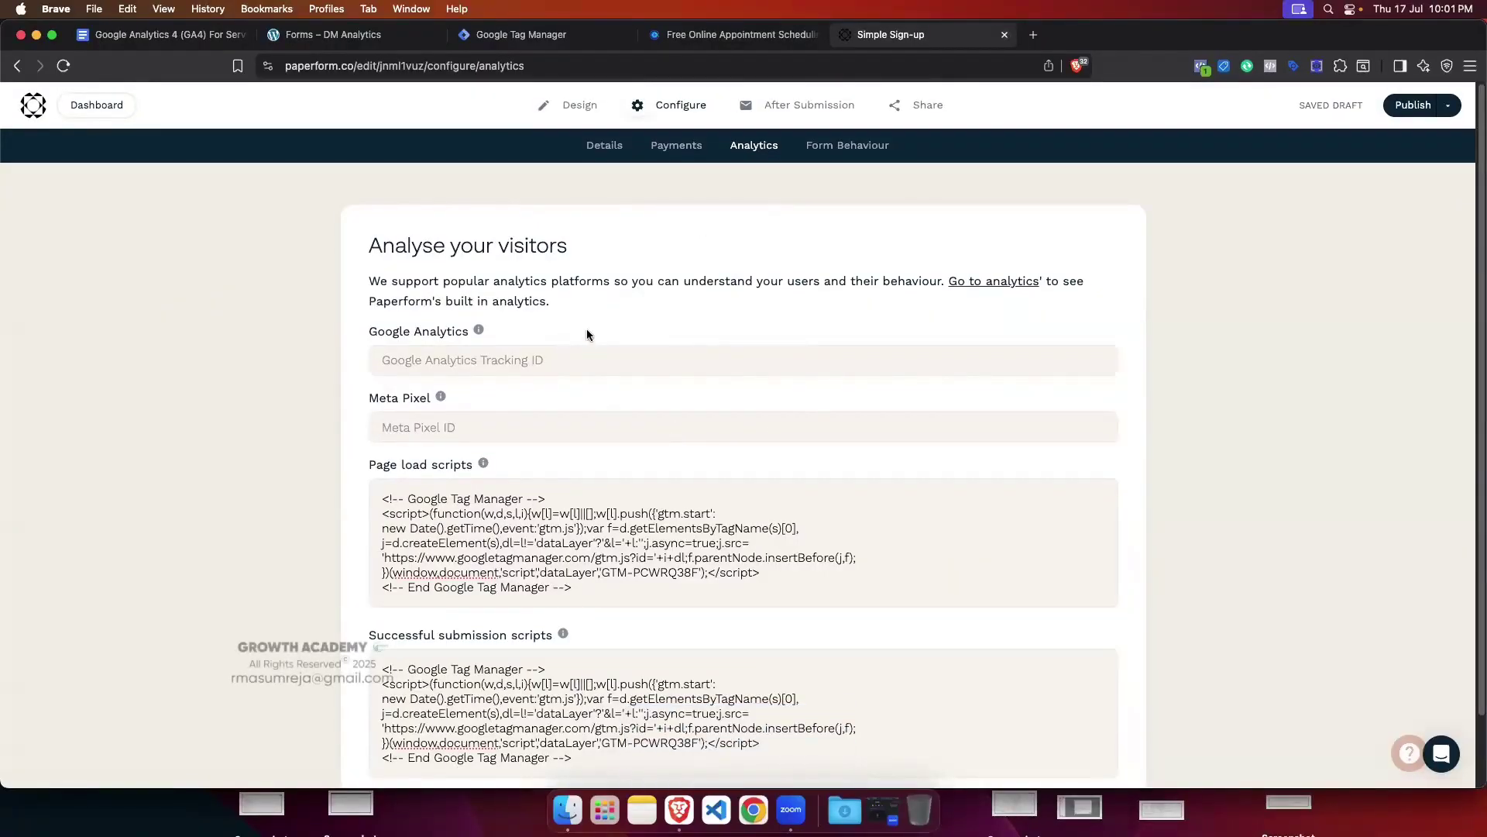
Step: Verify Simple Sign-up's Analytics scripts, then close the Paperform editor and Calendly tabs
{"action": "left_click", "coordinate": [93, 113]}
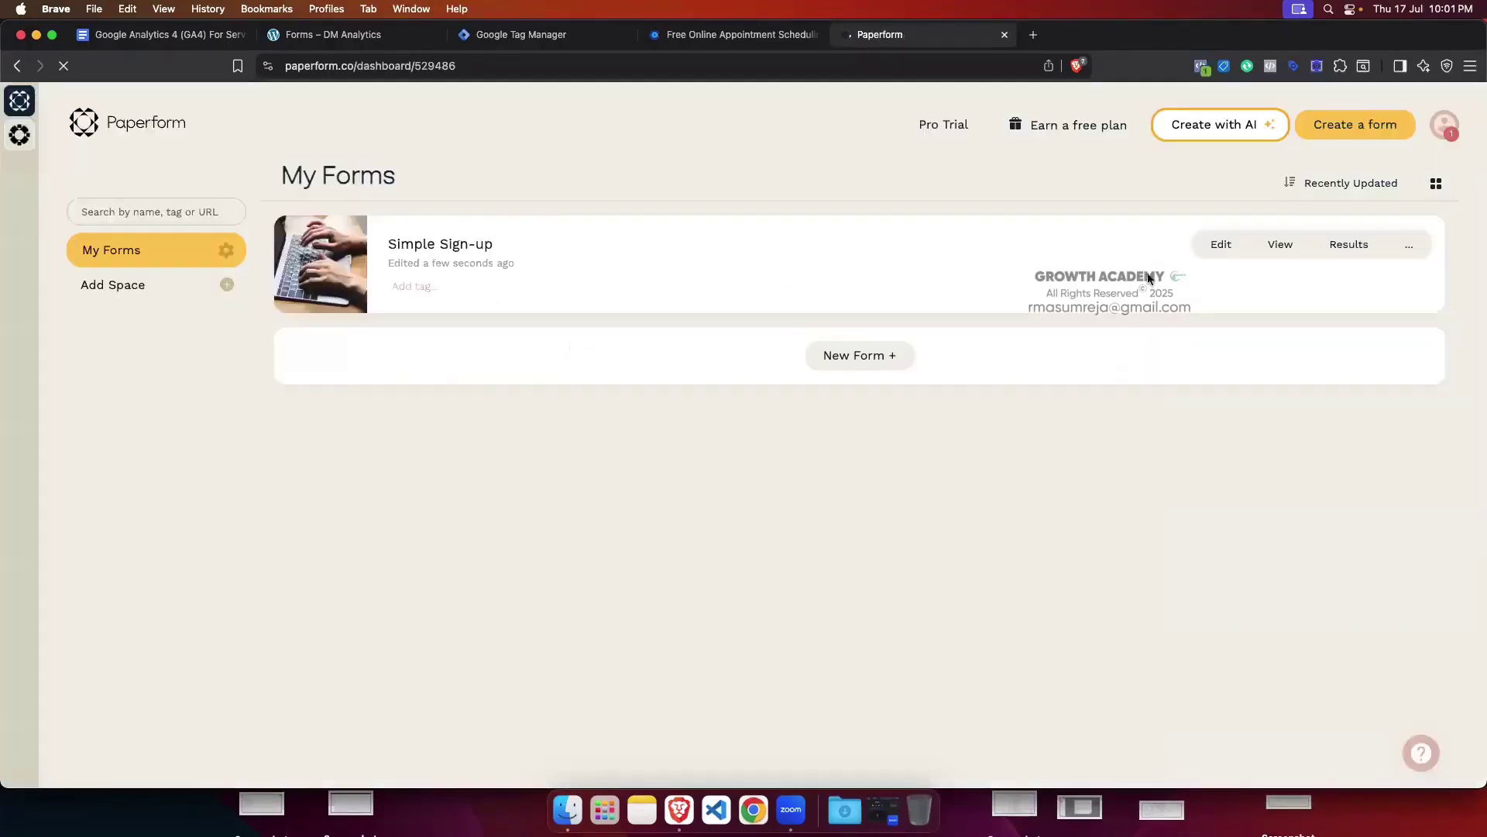
{"action": "left_click", "coordinate": [1211, 248]}
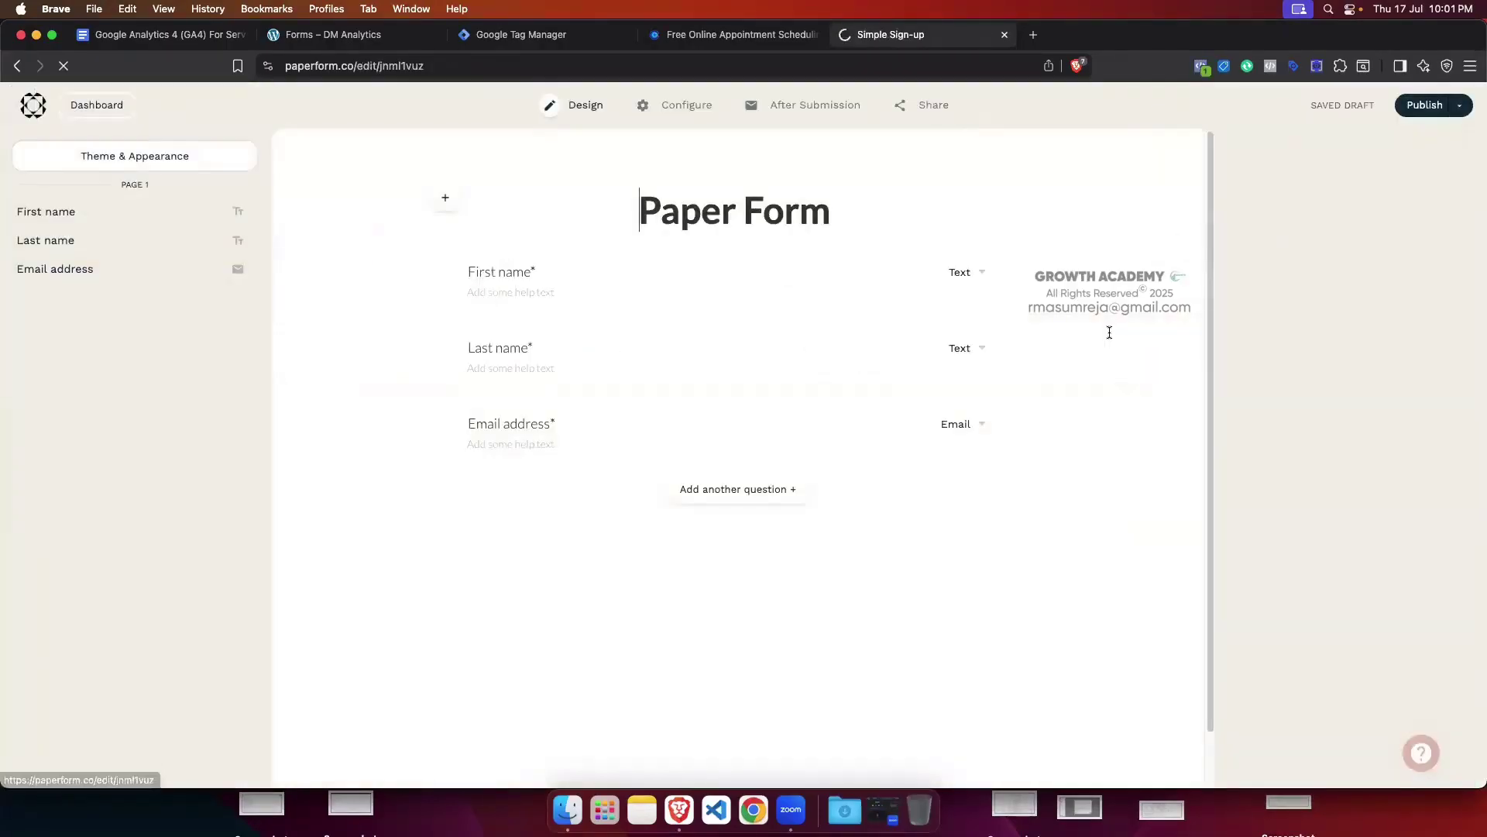
{"action": "left_click", "coordinate": [686, 105]}
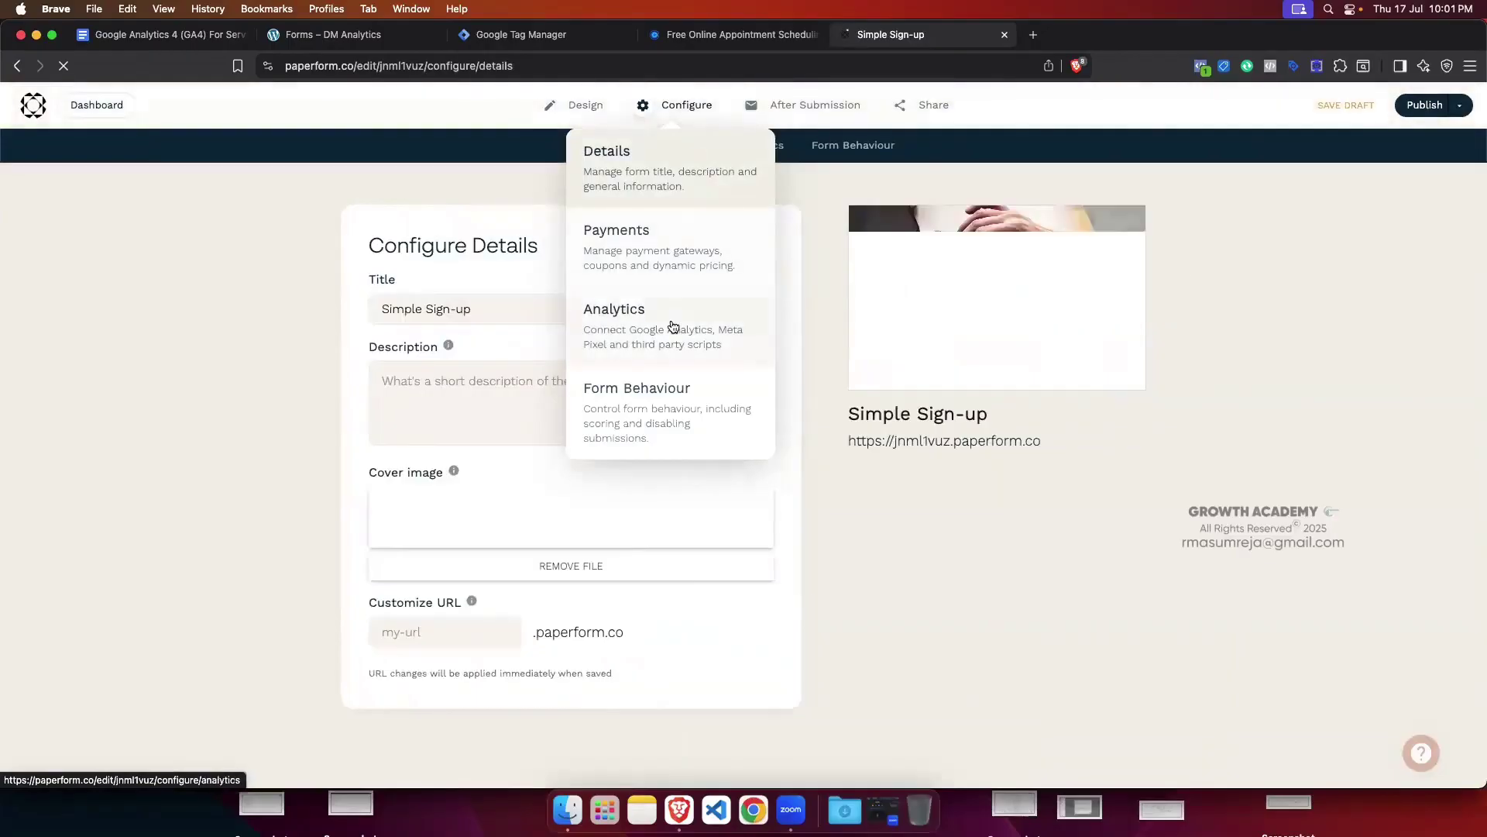
{"action": "left_click", "coordinate": [671, 327]}
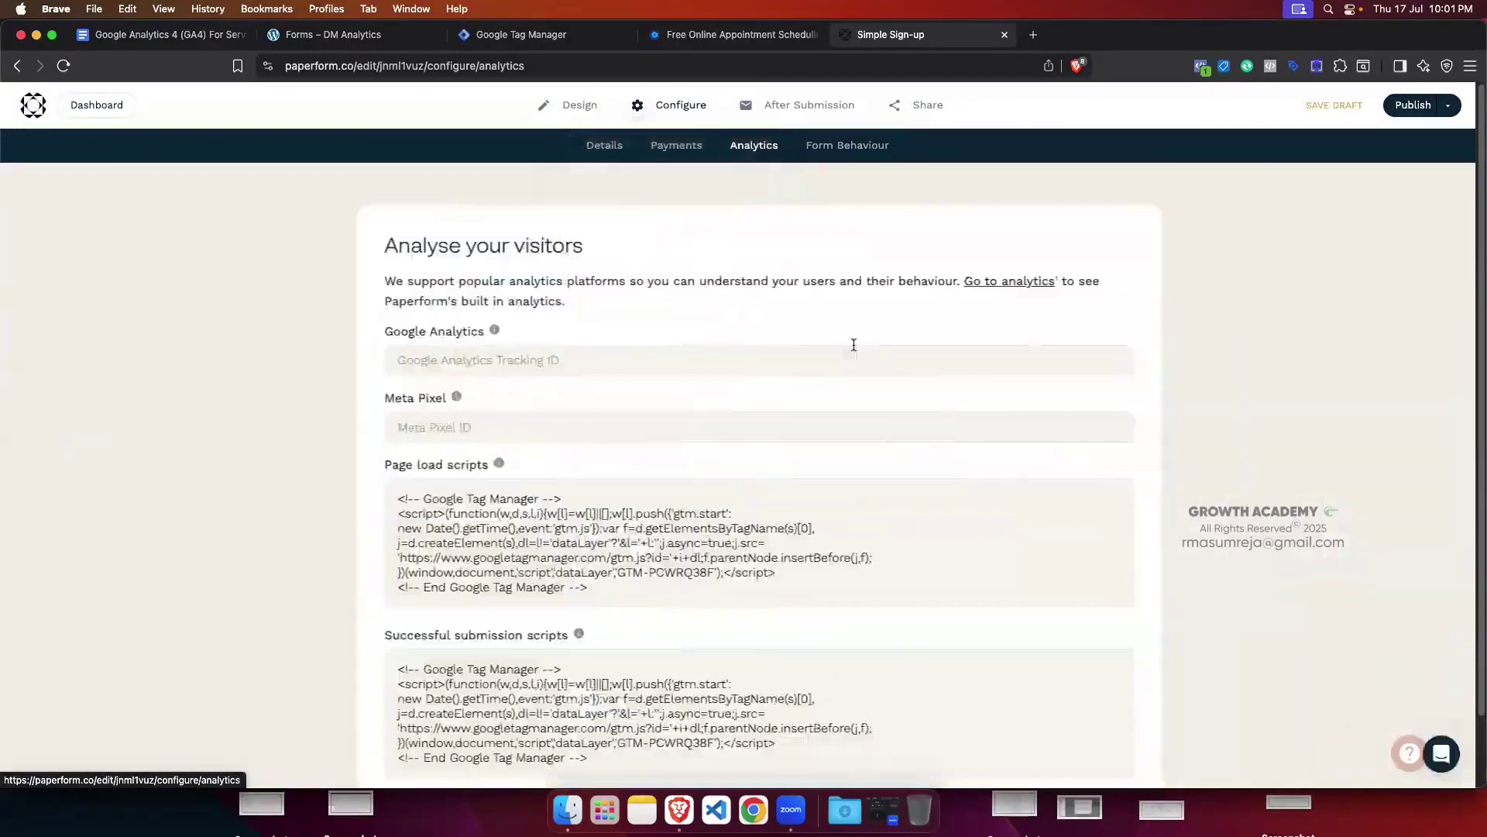
{"action": "left_click", "coordinate": [1005, 37]}
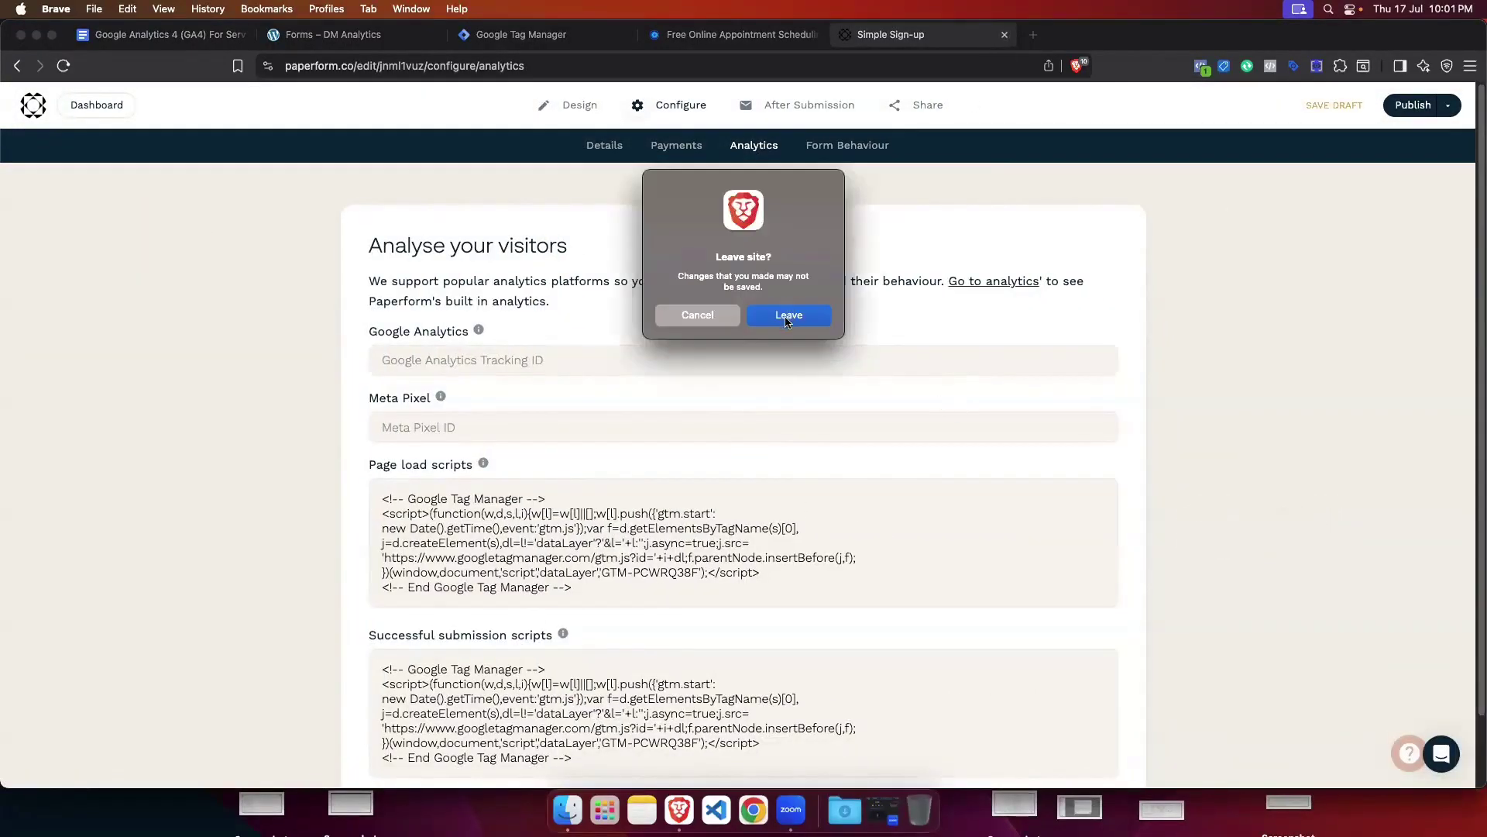
{"action": "left_click", "coordinate": [788, 316]}
{"action": "key", "text": "super+w"}
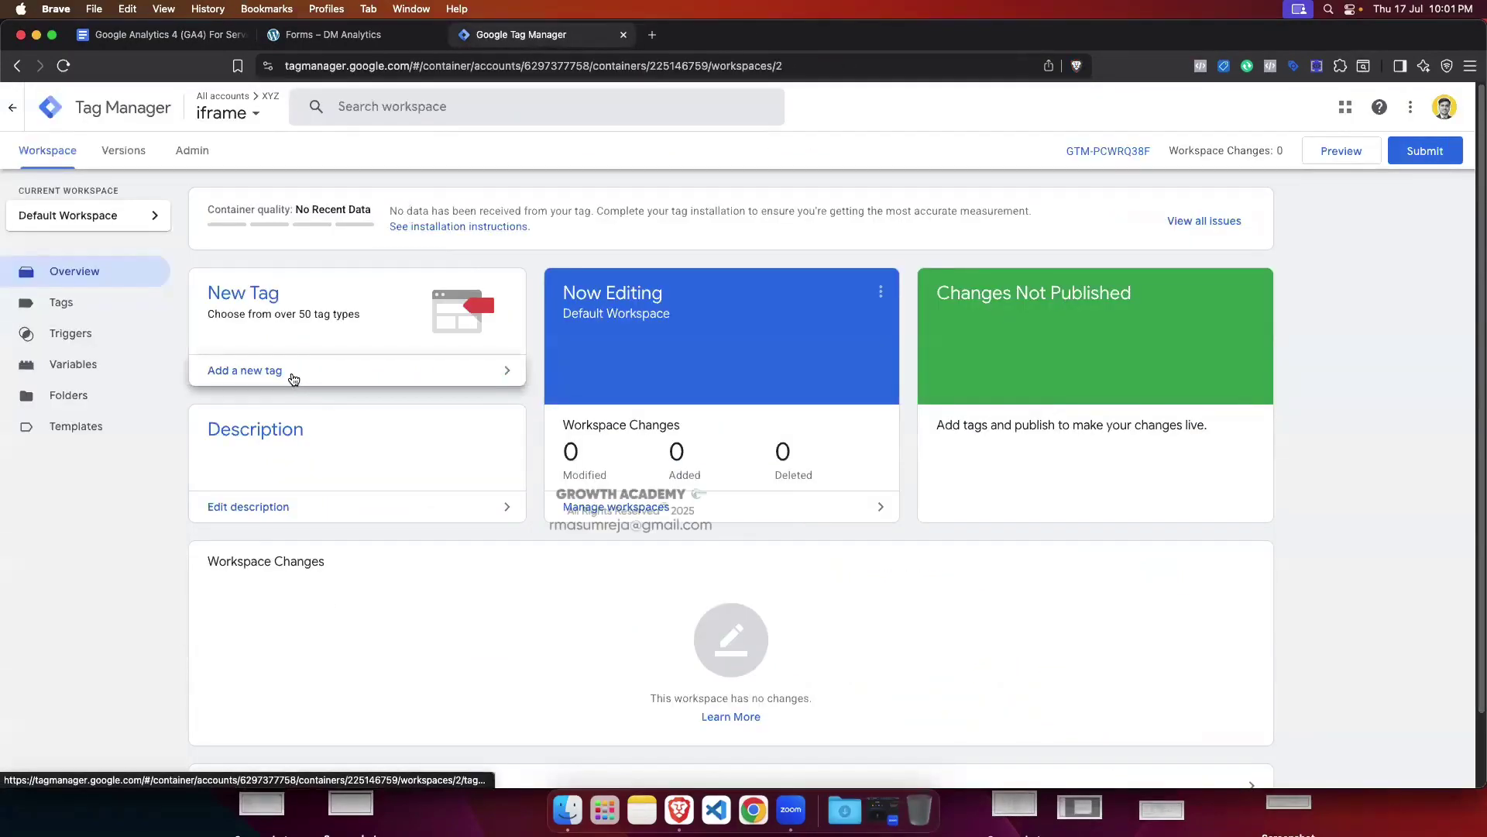
{"action": "left_click", "coordinate": [325, 34]}
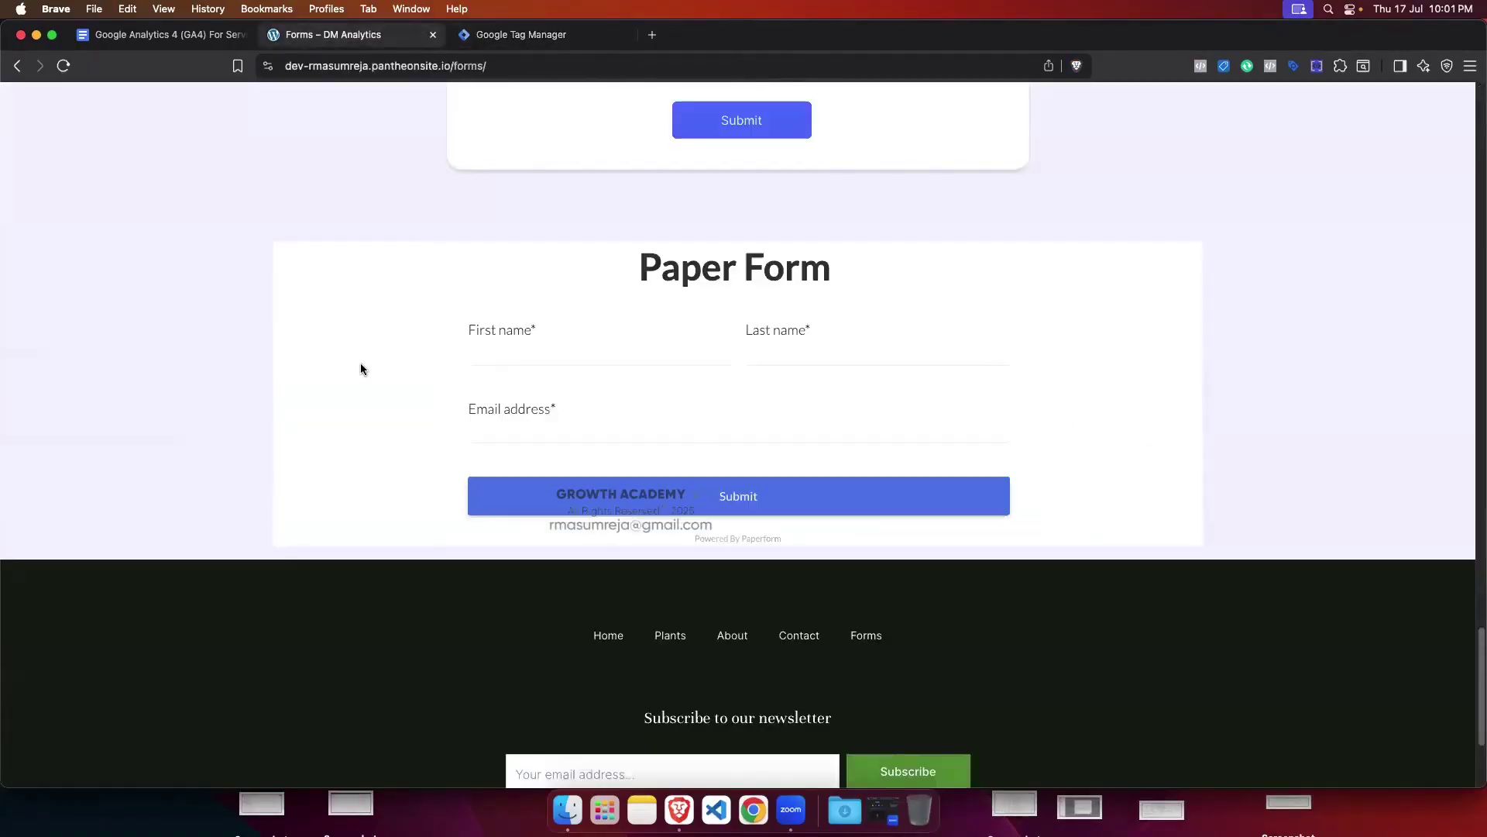
Step: Scroll the tracking notes to 'iFrame Form Tracking - Where GTM Can be Connected' and its Iframe Container Code
{"action": "left_click", "coordinate": [159, 34]}
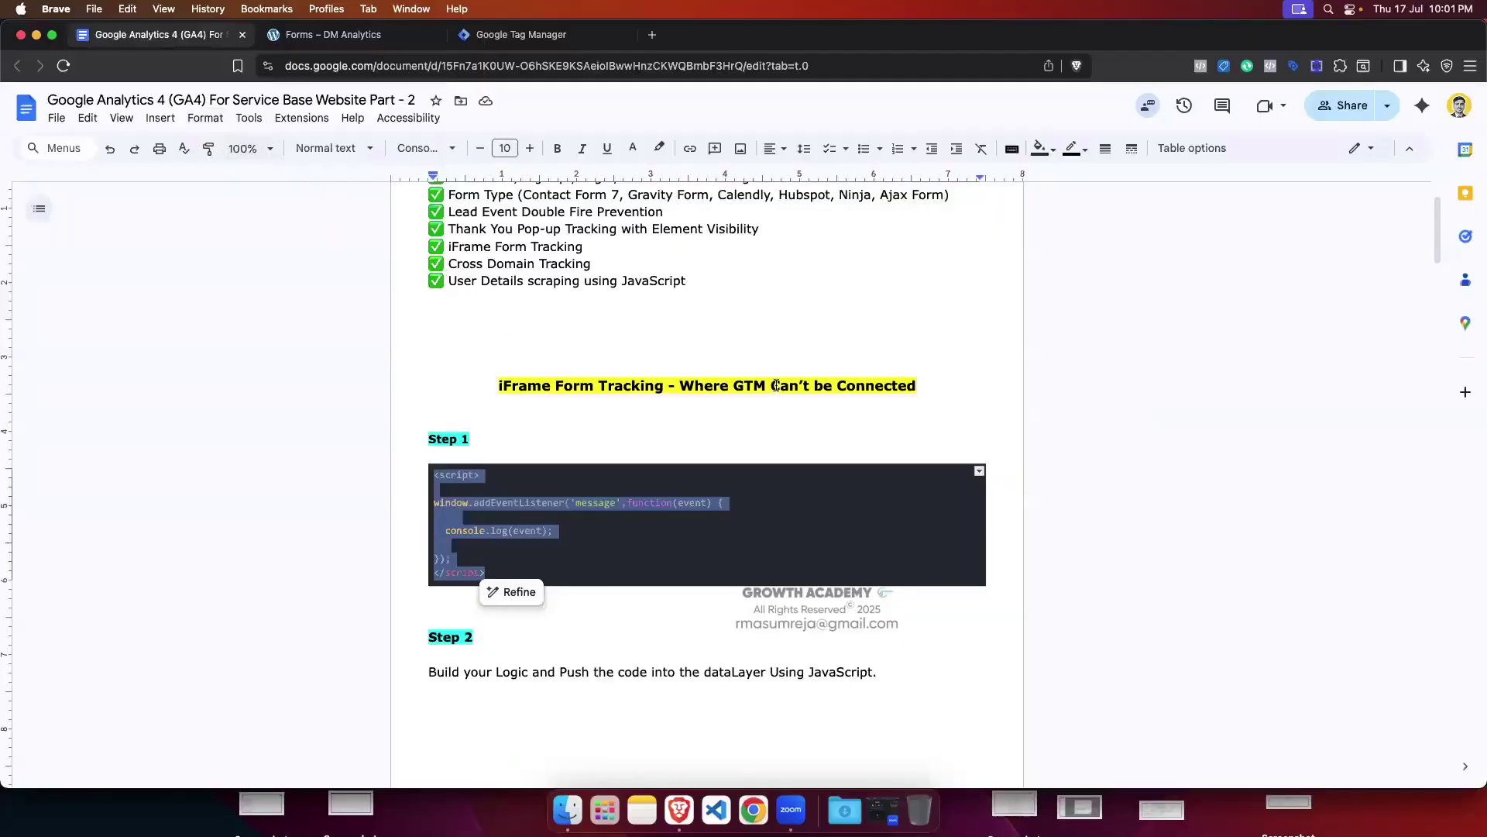
{"action": "left_click", "coordinate": [581, 399]}
{"action": "scroll", "coordinate": [650, 399], "scroll_direction": "down", "scroll_amount": 8}
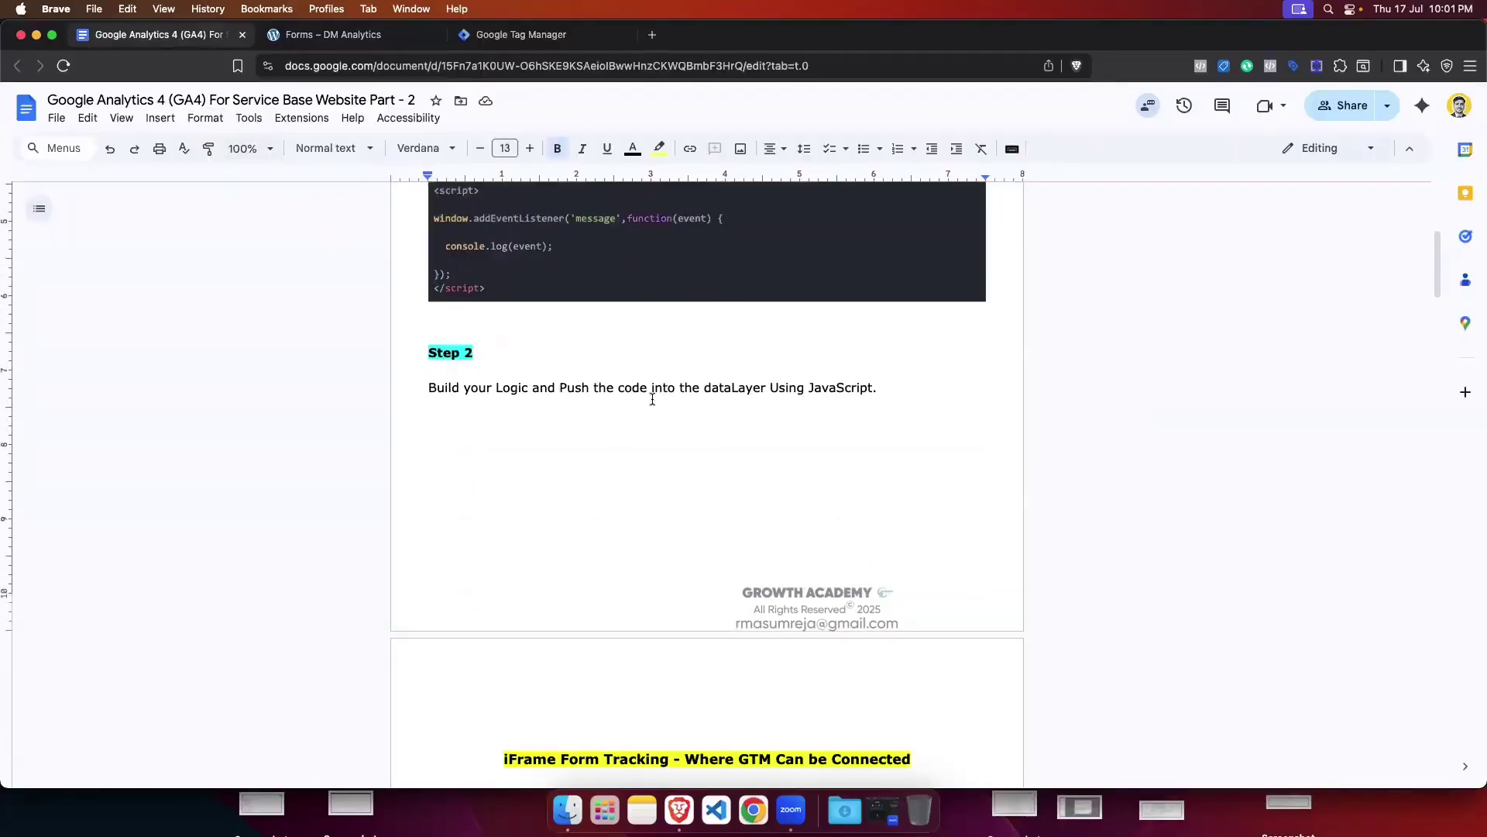
{"action": "scroll", "coordinate": [650, 399], "scroll_direction": "down", "scroll_amount": 1}
{"action": "left_click_drag", "start_coordinate": [687, 419], "coordinate": [911, 419]}
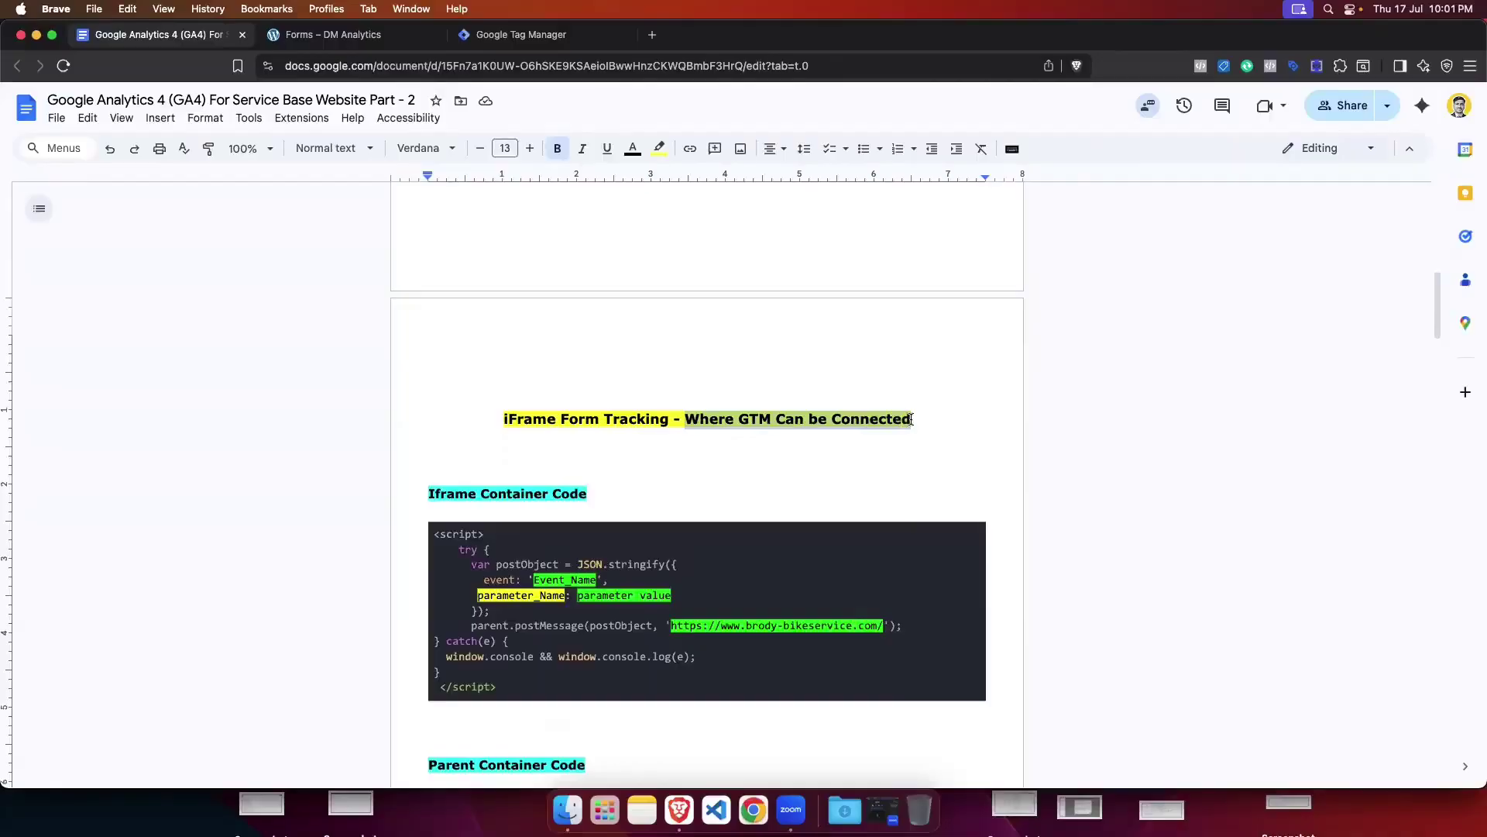
{"action": "left_click", "coordinate": [956, 400]}
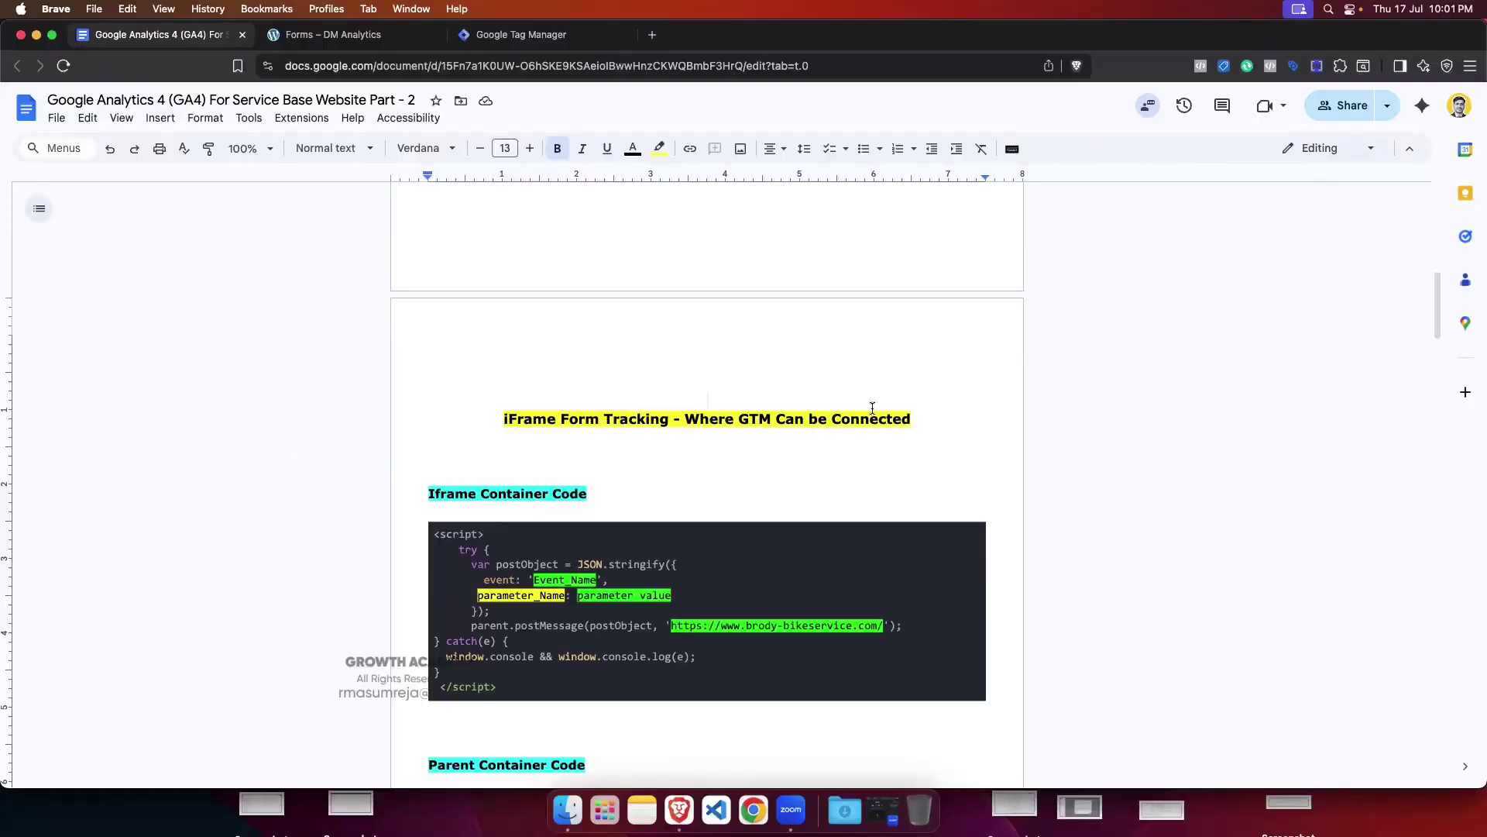
{"action": "scroll", "coordinate": [873, 412], "scroll_direction": "down", "scroll_amount": 5}
Step: Open the xyz.com container in a new tab ahead of the iframe tab and show its Tags list
{"action": "left_click", "coordinate": [492, 38]}
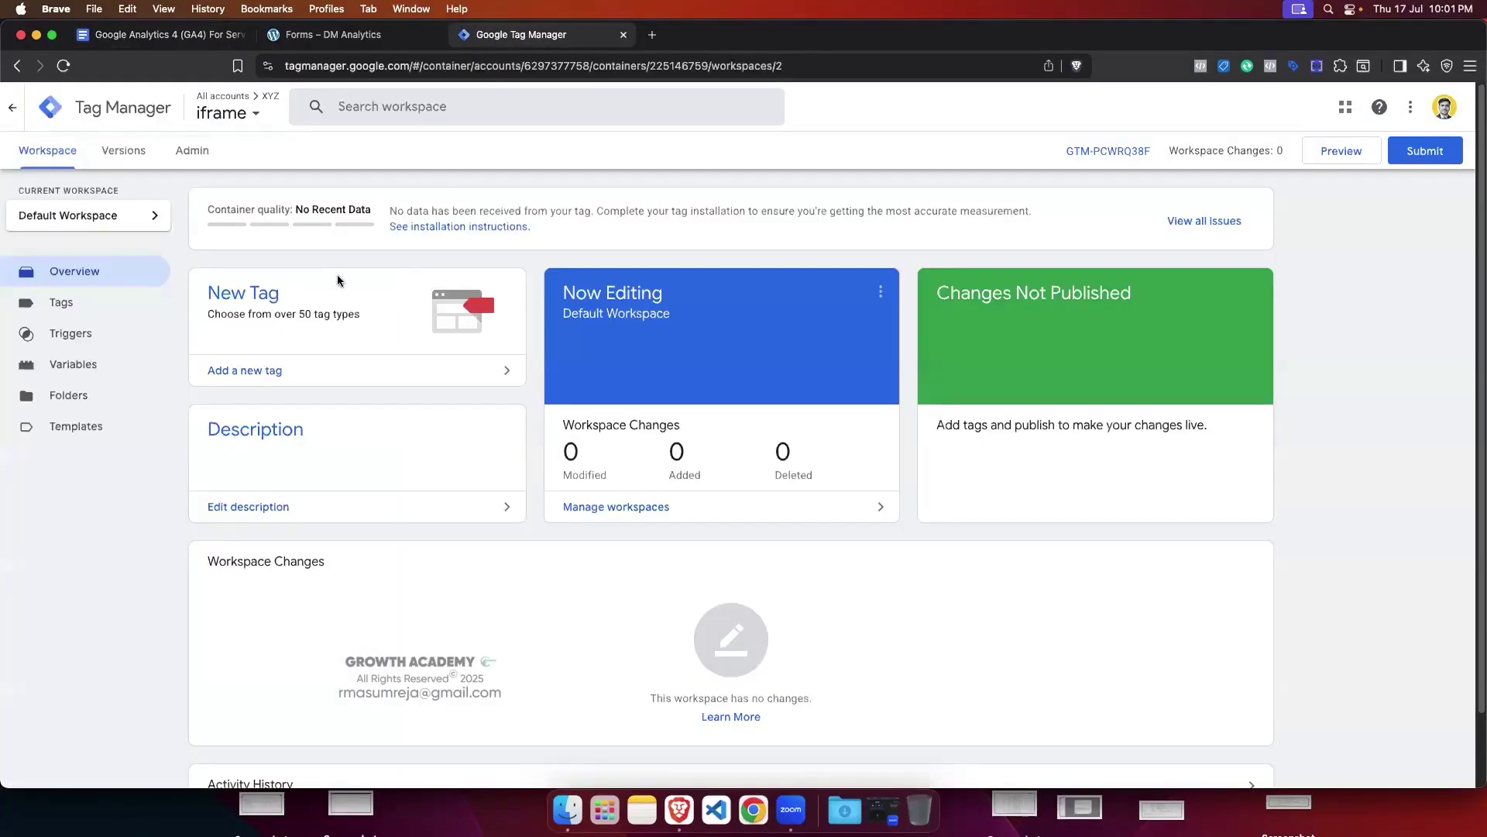
{"action": "left_click", "coordinate": [247, 112]}
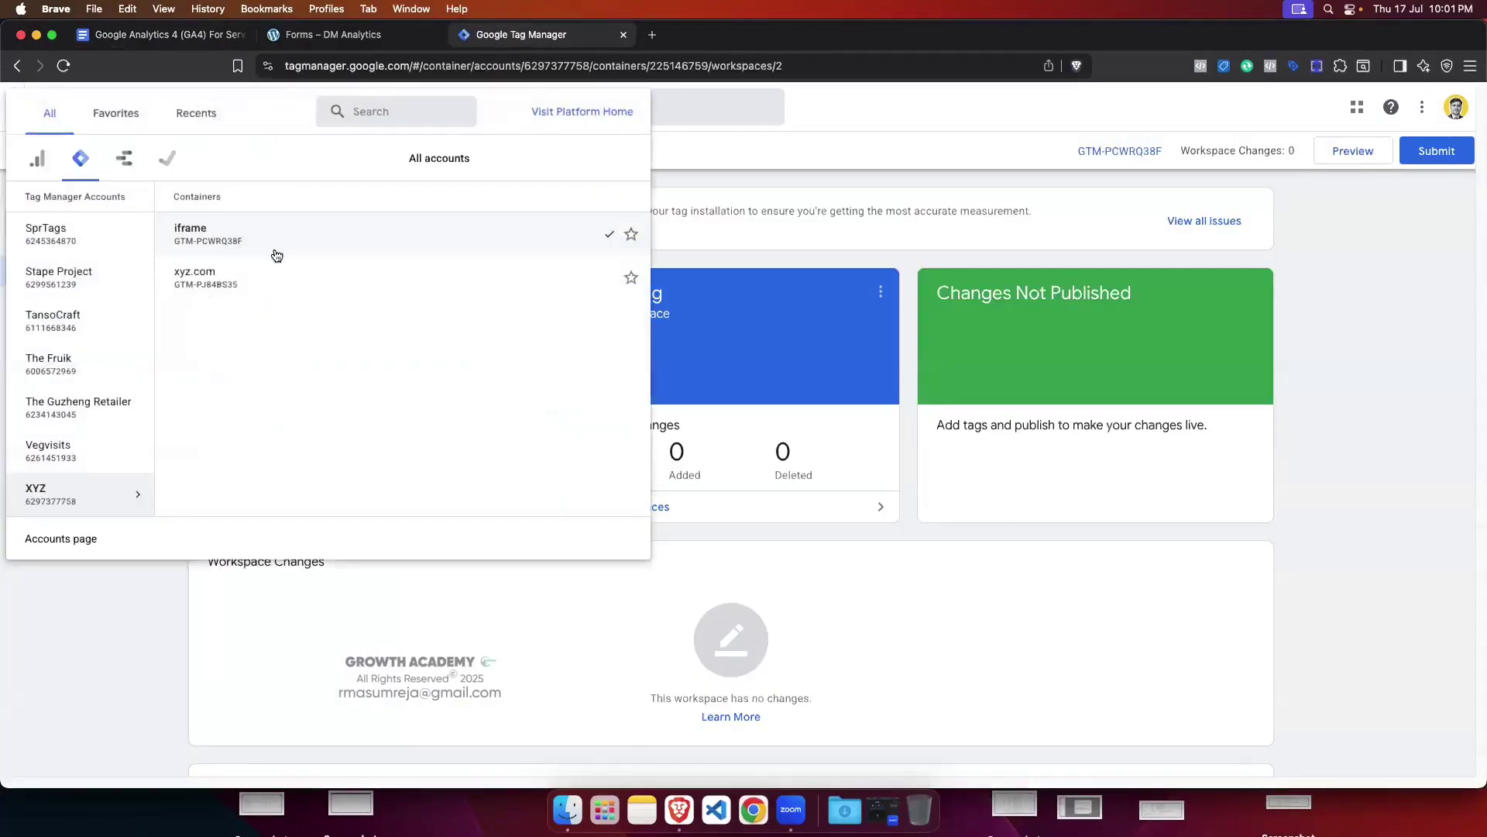
{"action": "right_click", "coordinate": [217, 279]}
{"action": "left_click", "coordinate": [256, 286]}
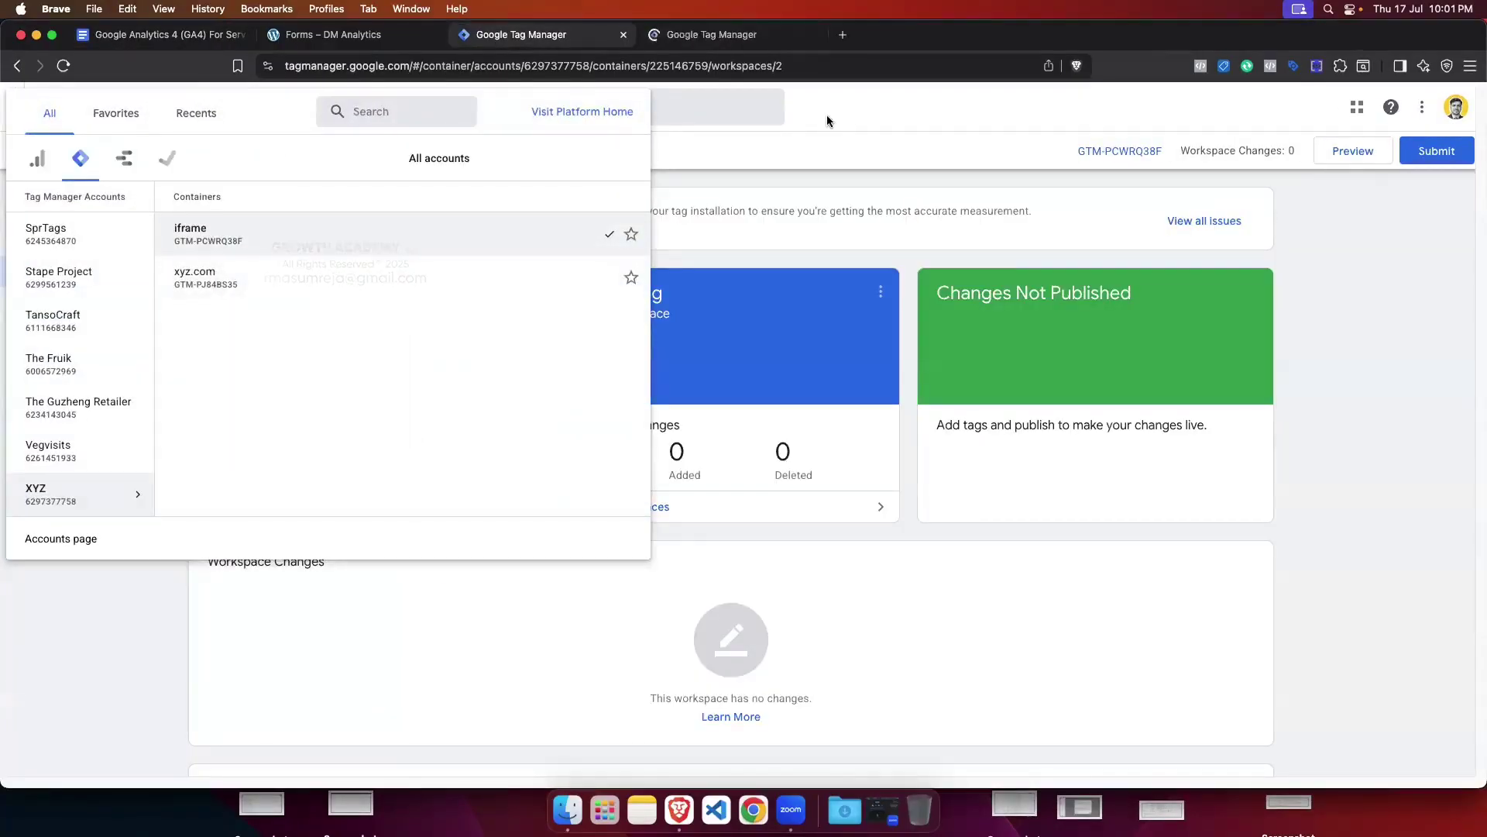
{"action": "left_click", "coordinate": [826, 115]}
{"action": "left_click_drag", "start_coordinate": [715, 38], "coordinate": [572, 36]}
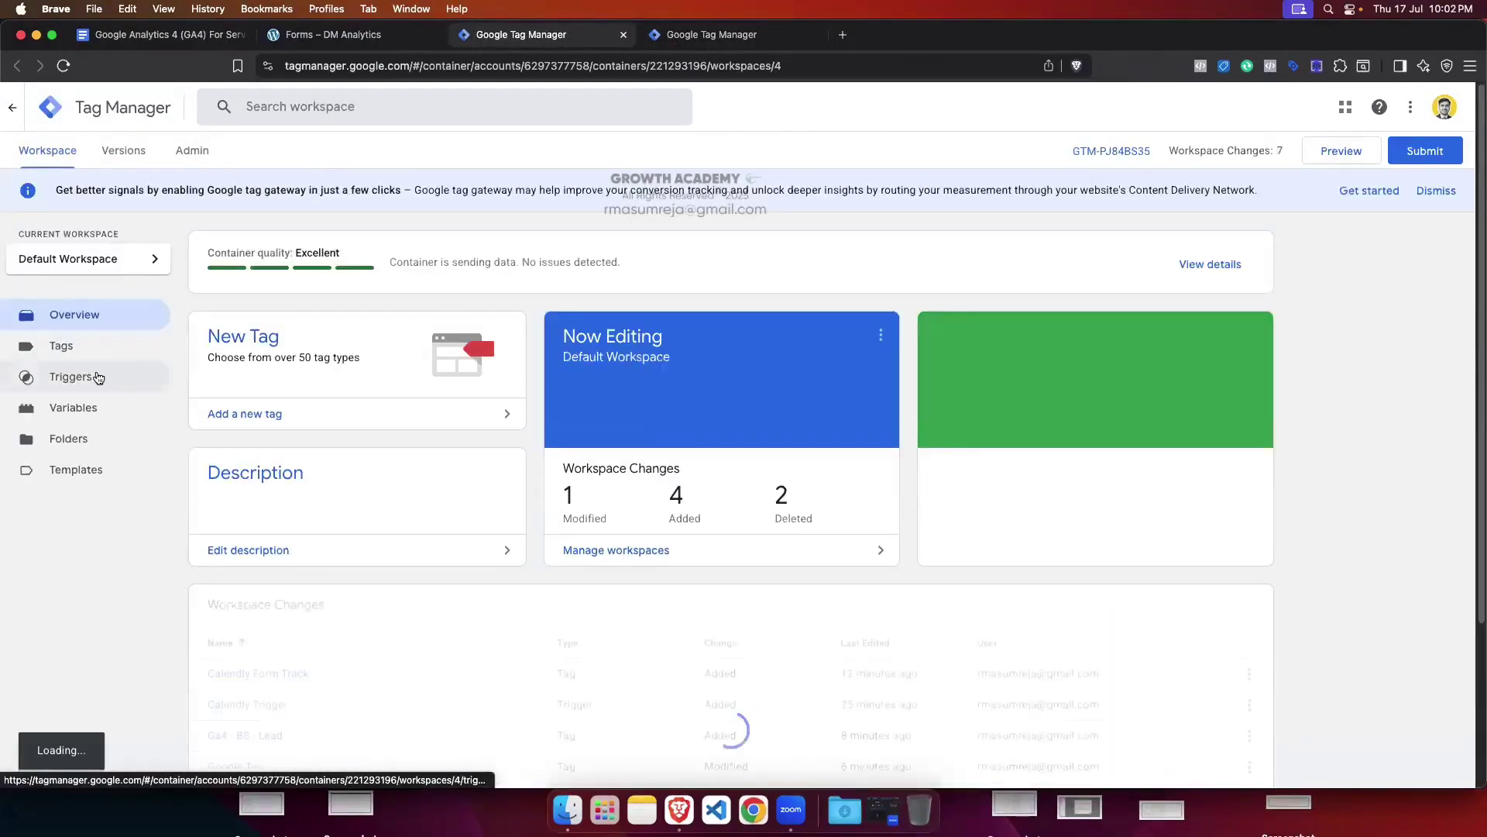
{"action": "left_click", "coordinate": [62, 345]}
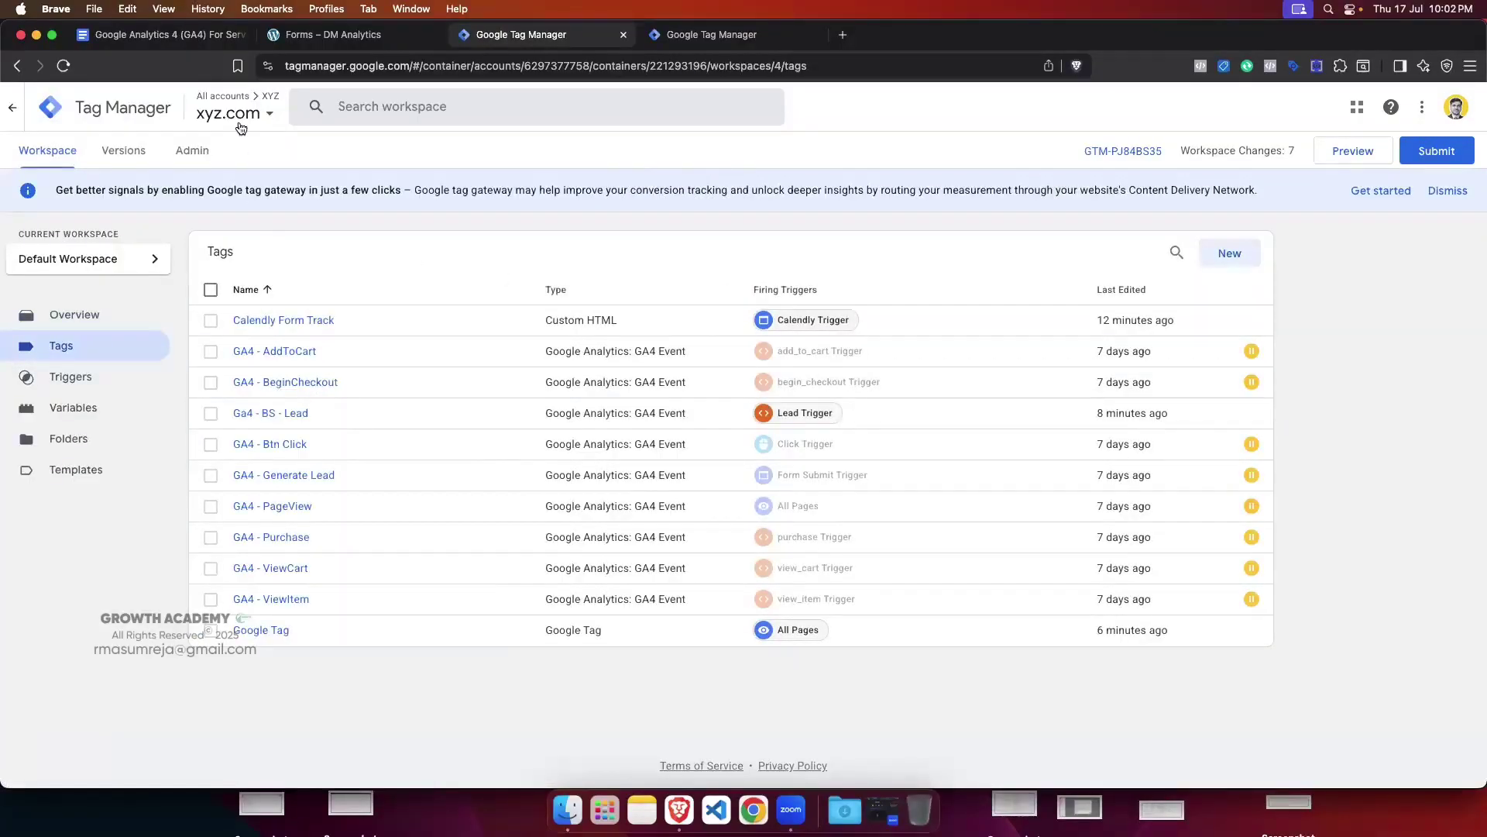
{"action": "left_click", "coordinate": [722, 35]}
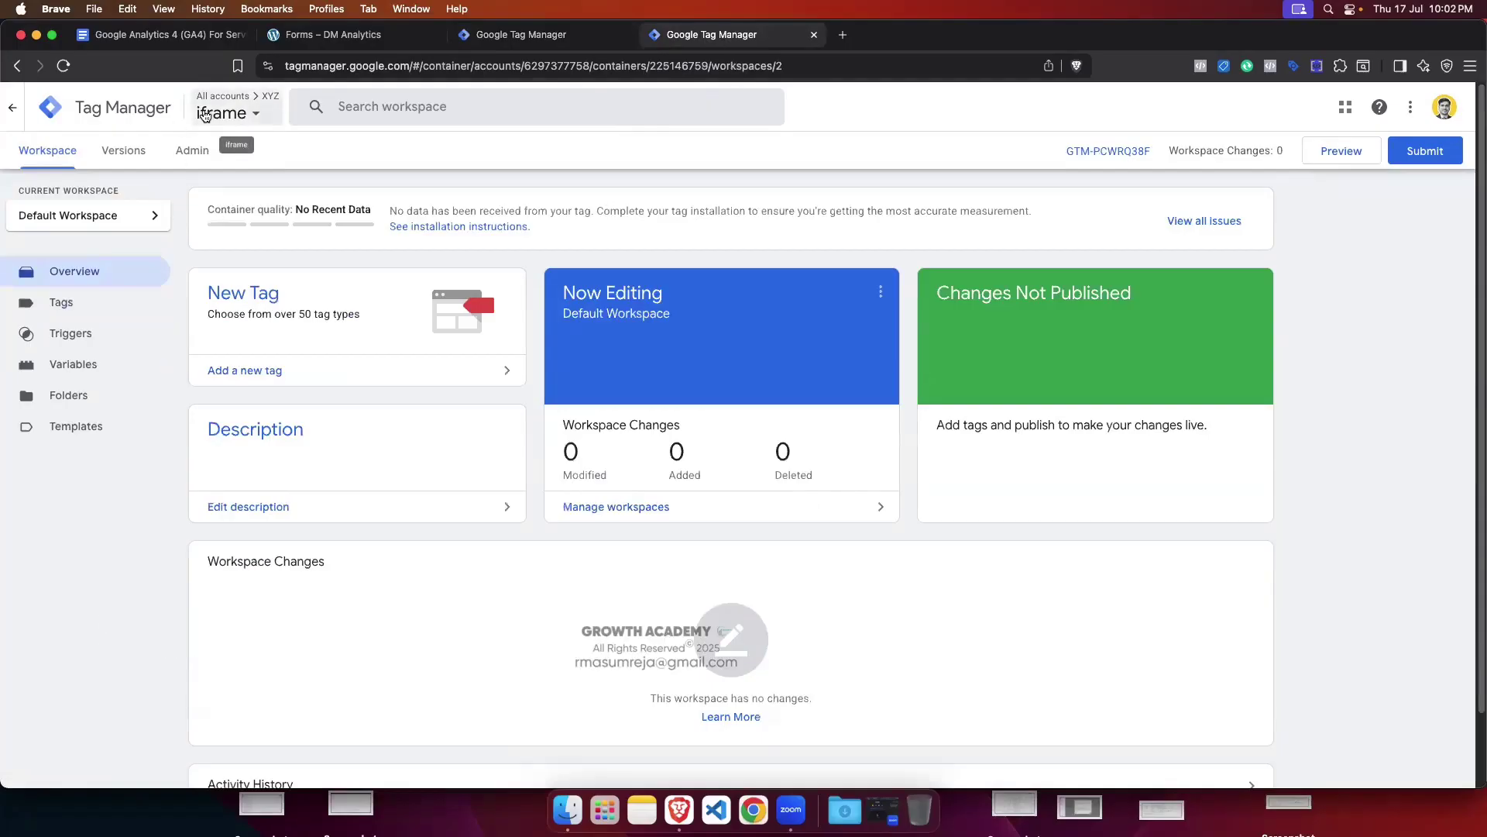
{"action": "left_click", "coordinate": [309, 33]}
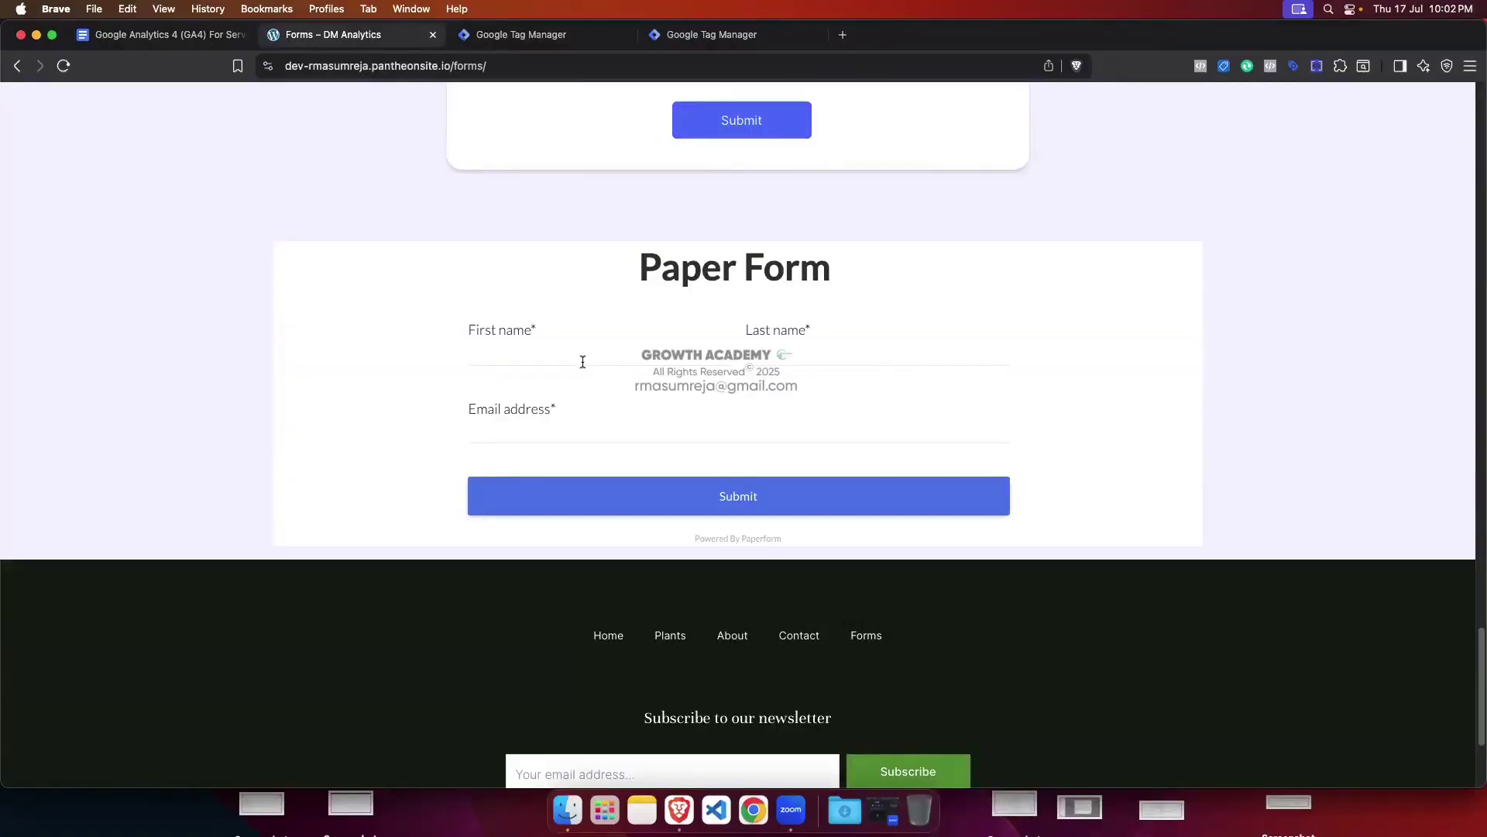
Step: Scroll through the test site's Paper Form sign-up page, then return to the xyz.com tags list
{"action": "scroll", "coordinate": [583, 362], "scroll_direction": "up", "scroll_amount": 3}
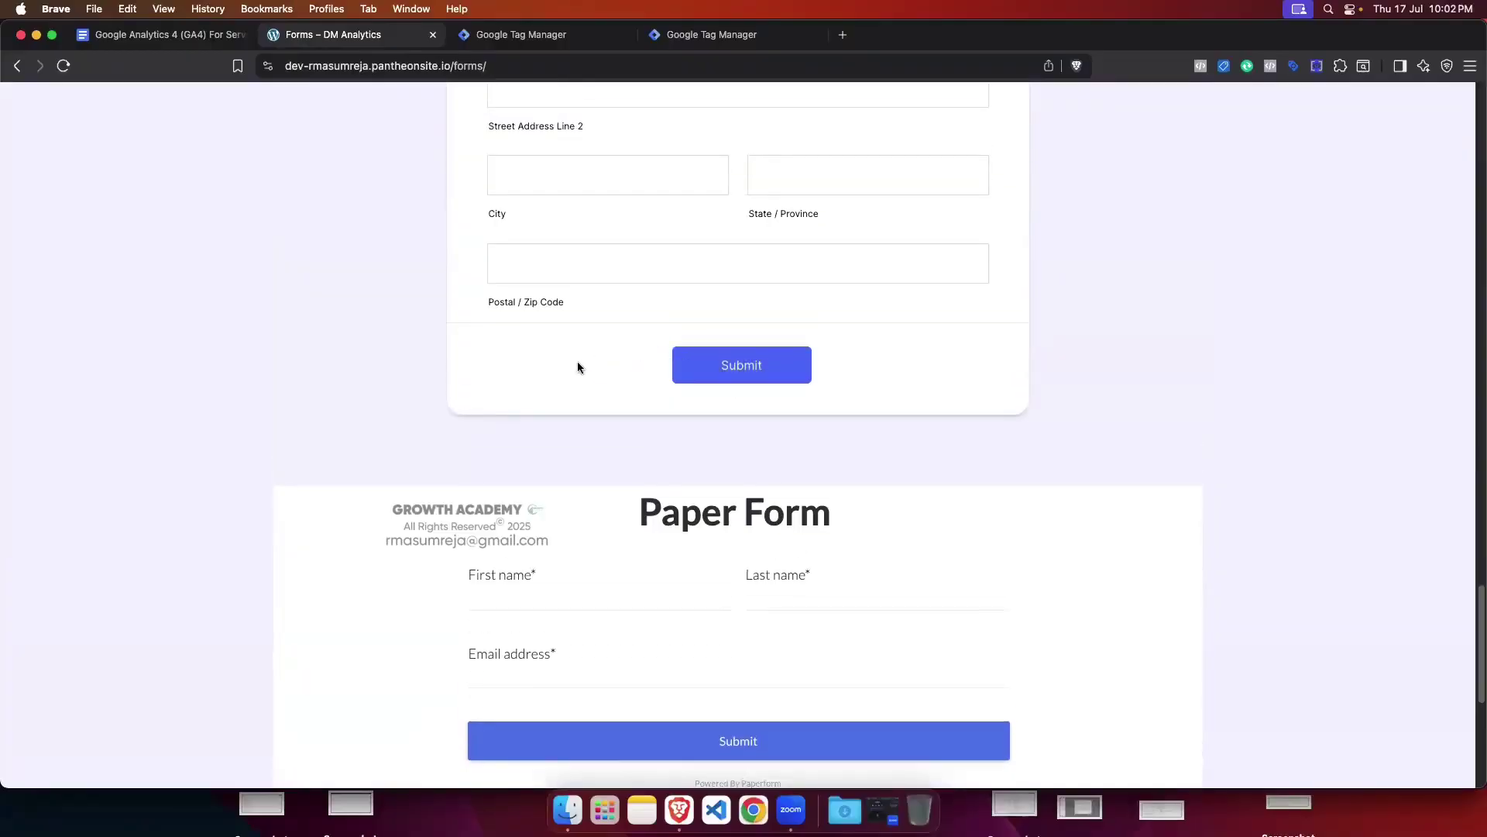
{"action": "scroll", "coordinate": [578, 365], "scroll_direction": "down", "scroll_amount": 2}
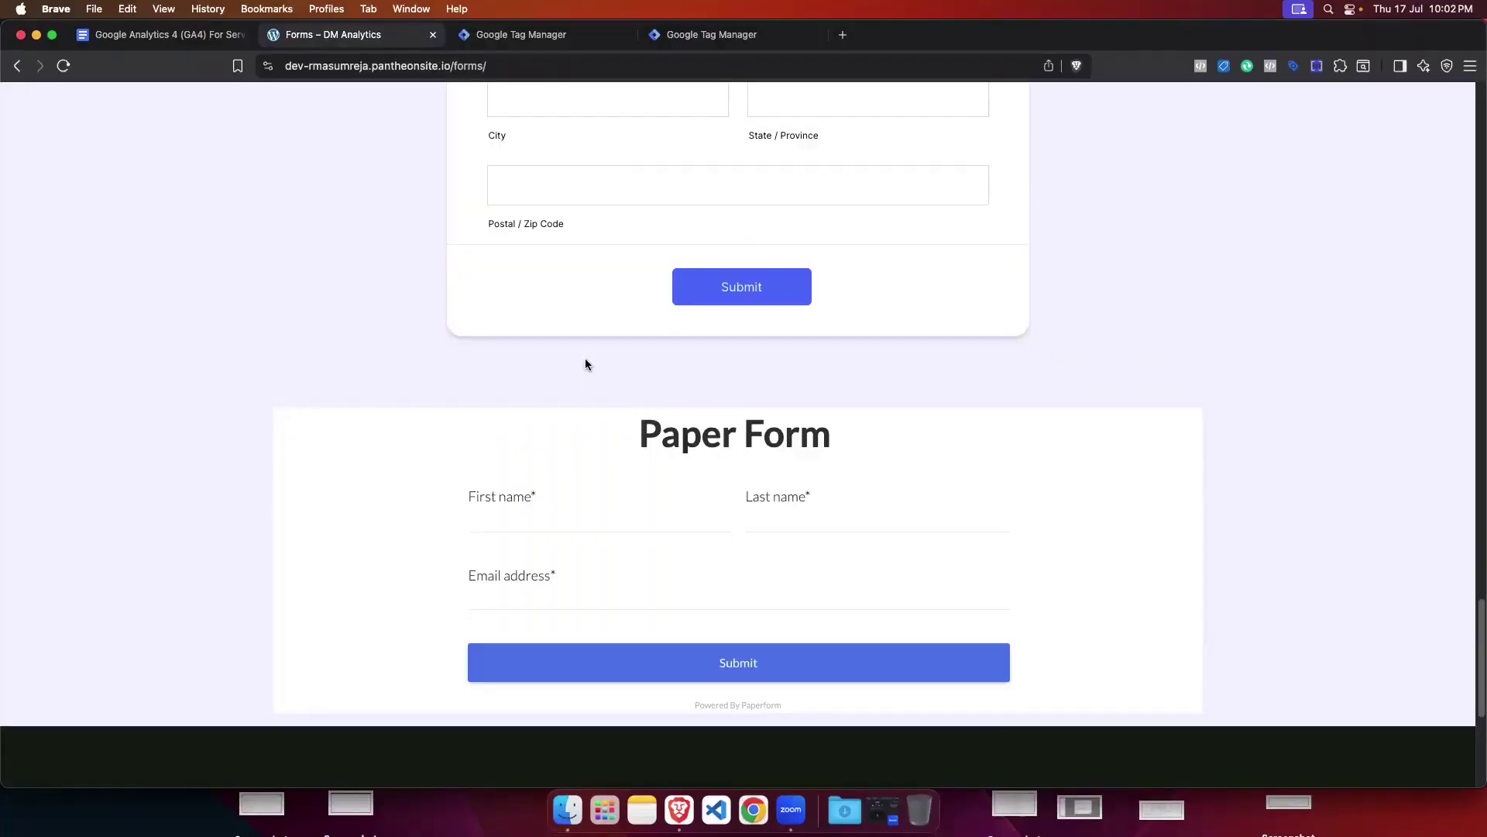
{"action": "scroll", "coordinate": [585, 333], "scroll_direction": "up", "scroll_amount": 10}
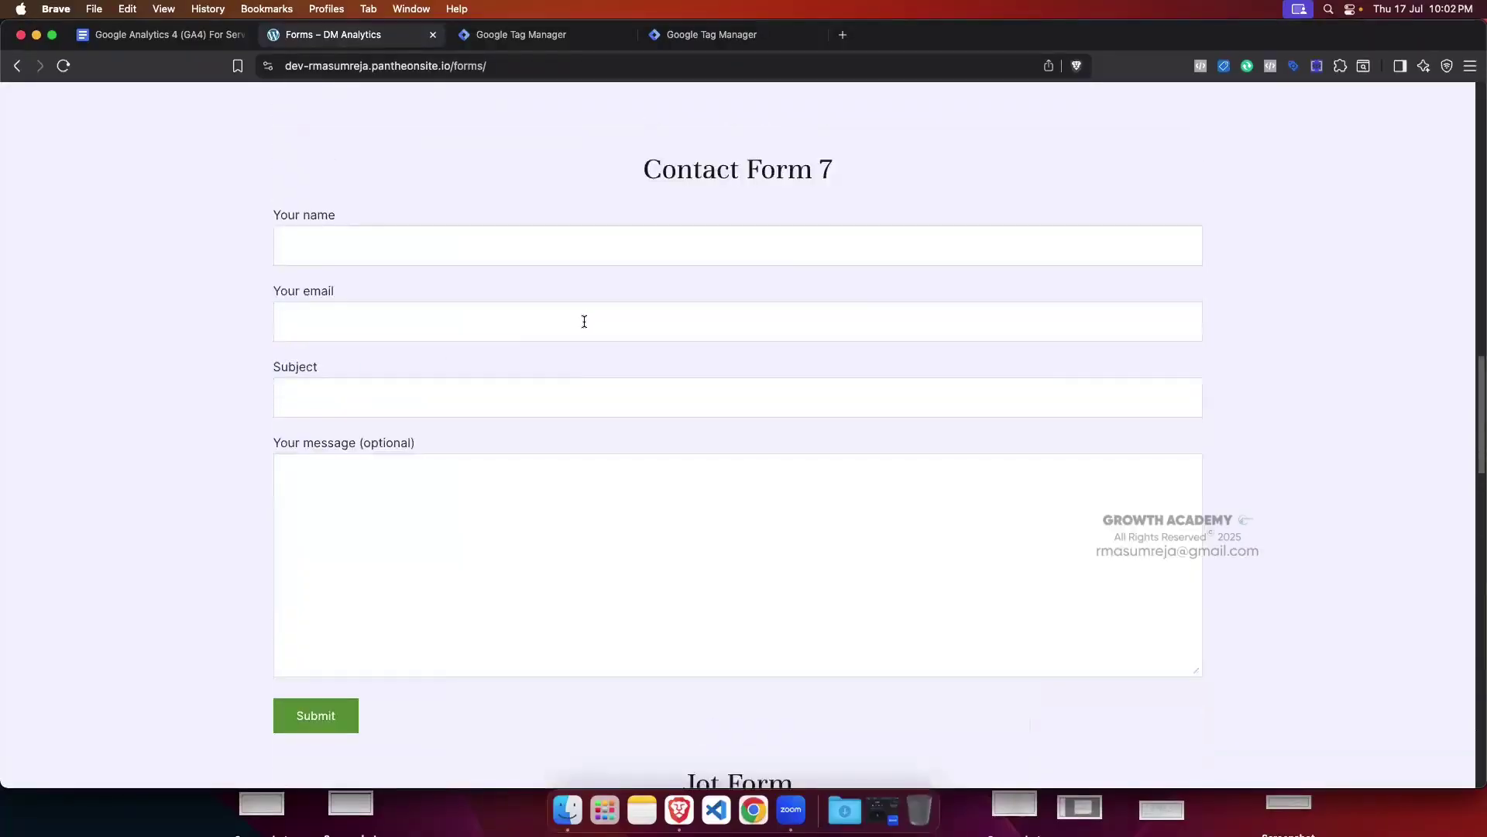
{"action": "scroll", "coordinate": [585, 321], "scroll_direction": "up", "scroll_amount": 6}
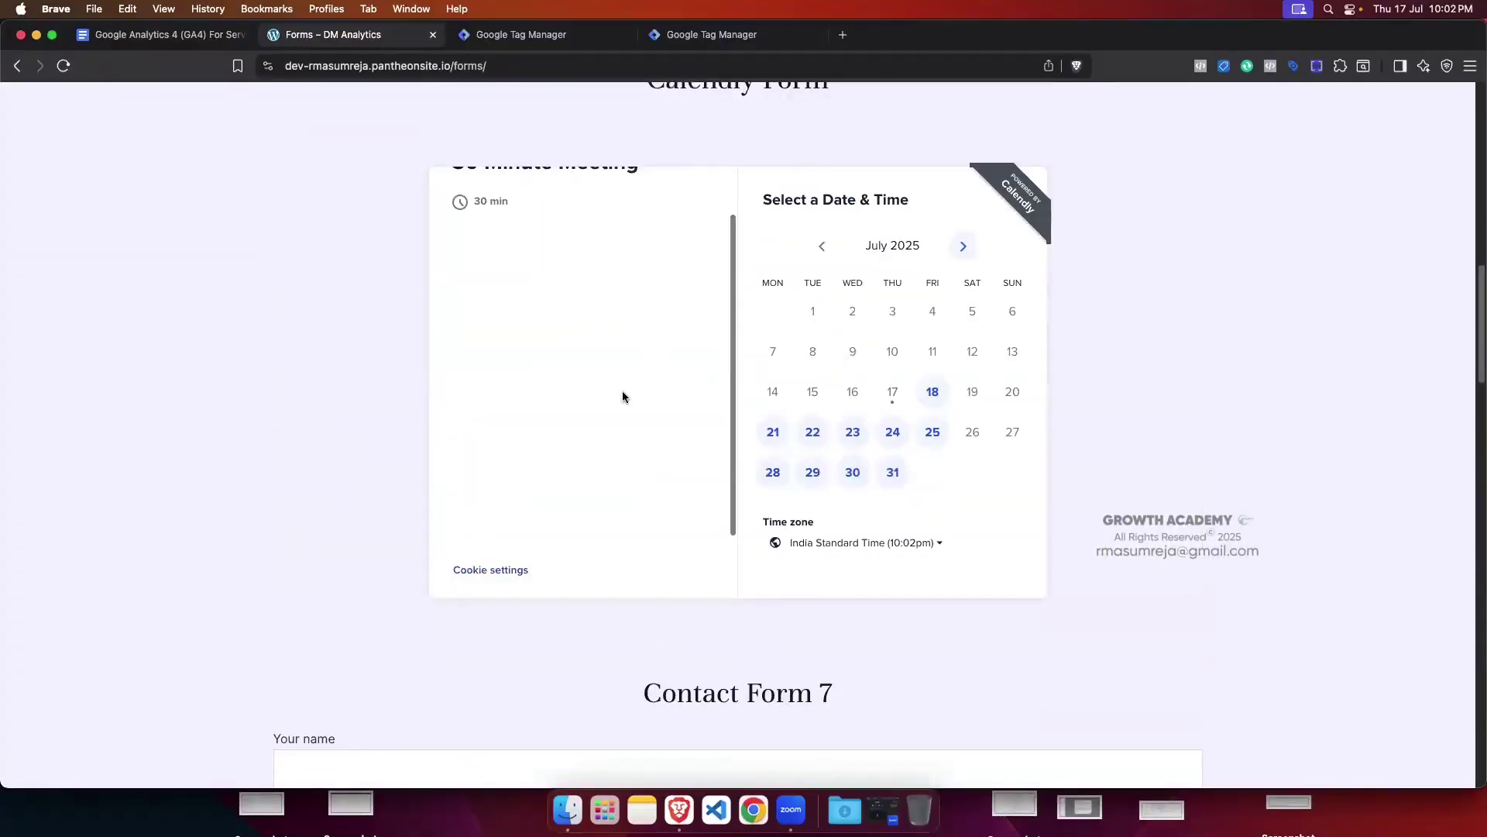
{"action": "scroll", "coordinate": [680, 367], "scroll_direction": "up", "scroll_amount": 2}
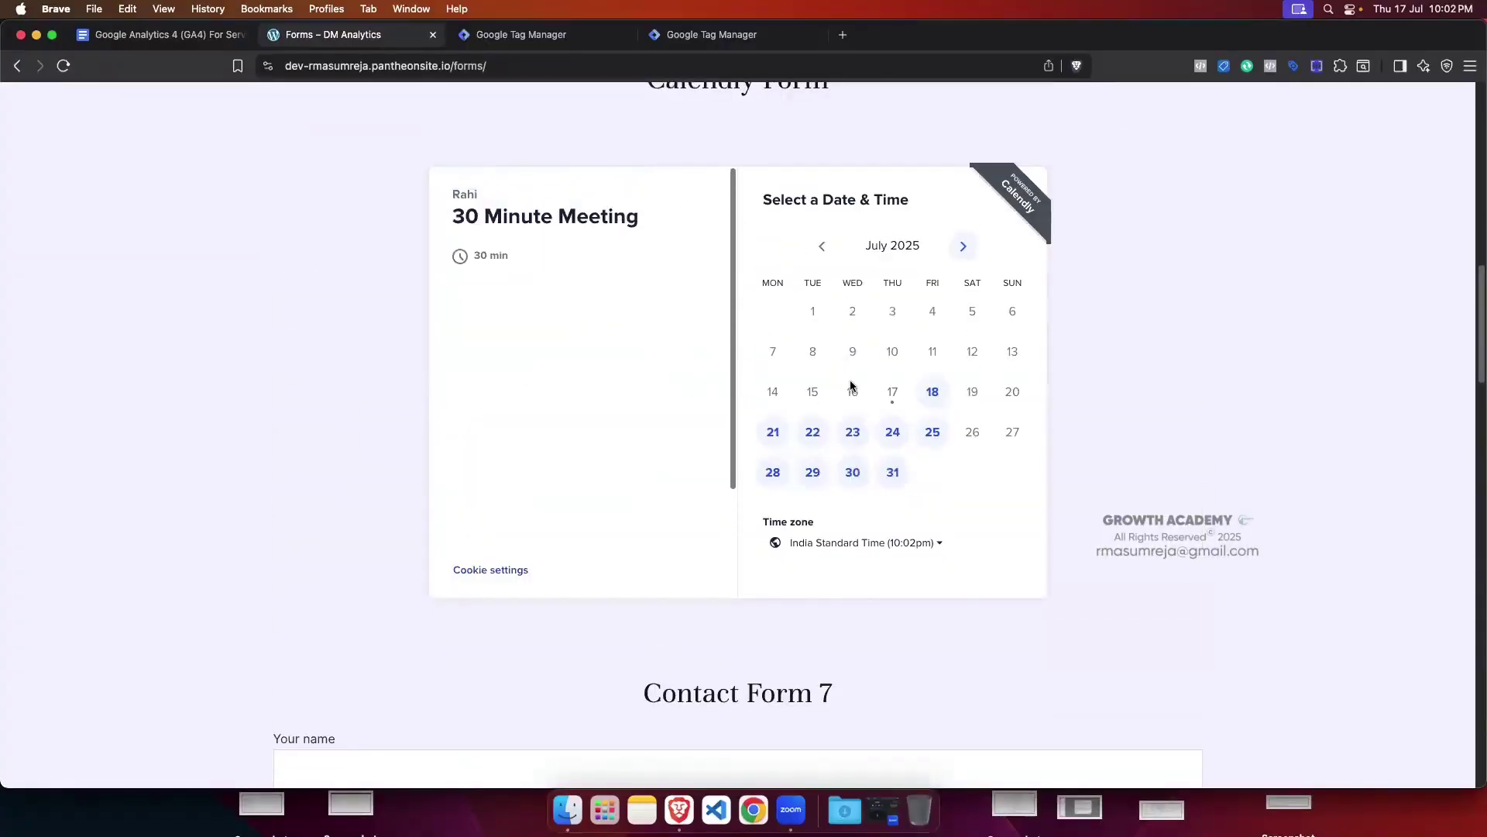
{"action": "scroll", "coordinate": [828, 360], "scroll_direction": "up", "scroll_amount": 2}
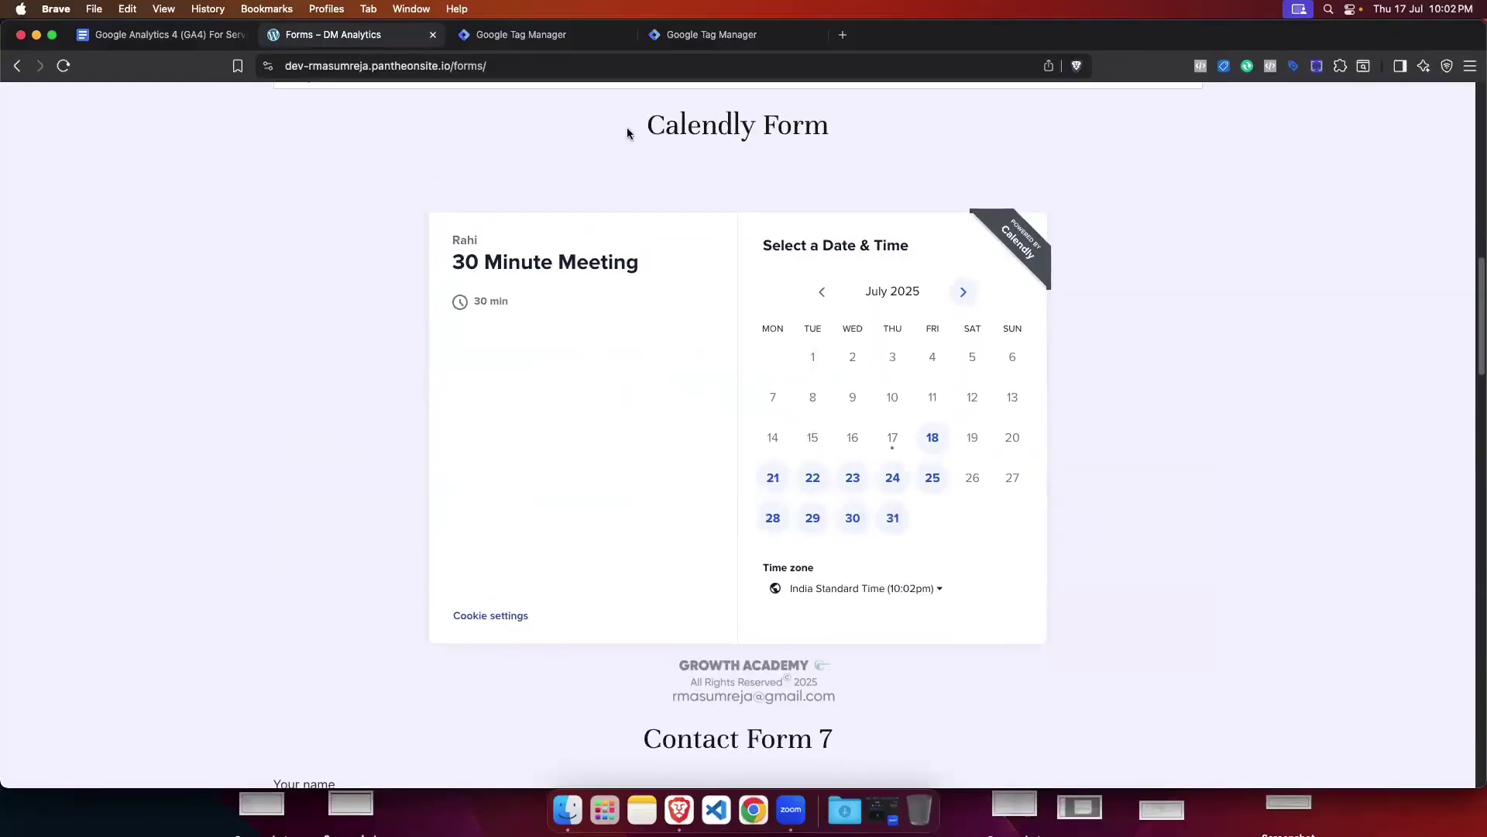
{"action": "scroll", "coordinate": [1097, 191], "scroll_direction": "down", "scroll_amount": 12}
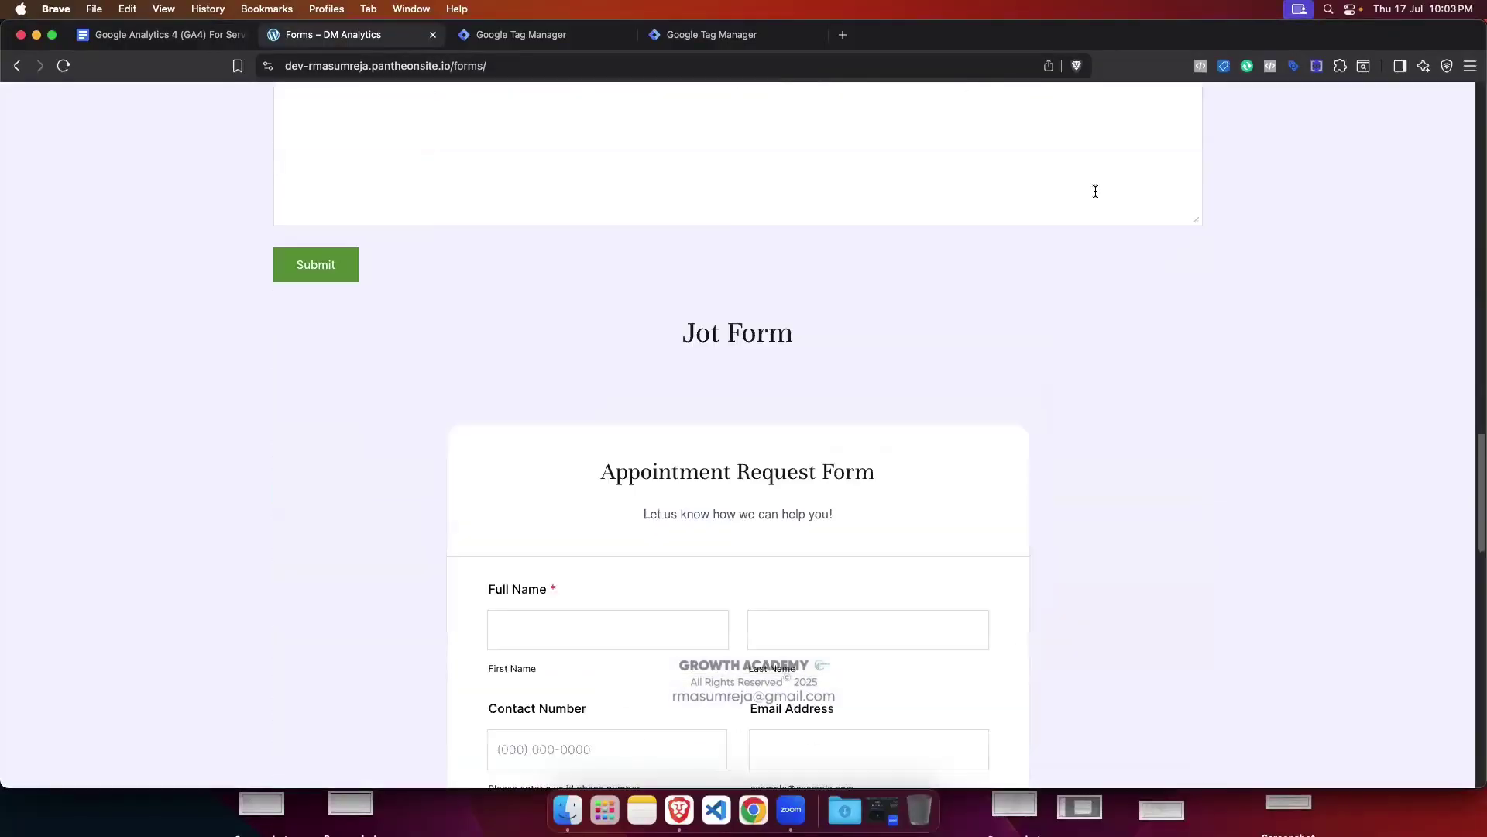
{"action": "scroll", "coordinate": [1097, 195], "scroll_direction": "down", "scroll_amount": 15}
{"action": "scroll", "coordinate": [1092, 203], "scroll_direction": "up", "scroll_amount": 4}
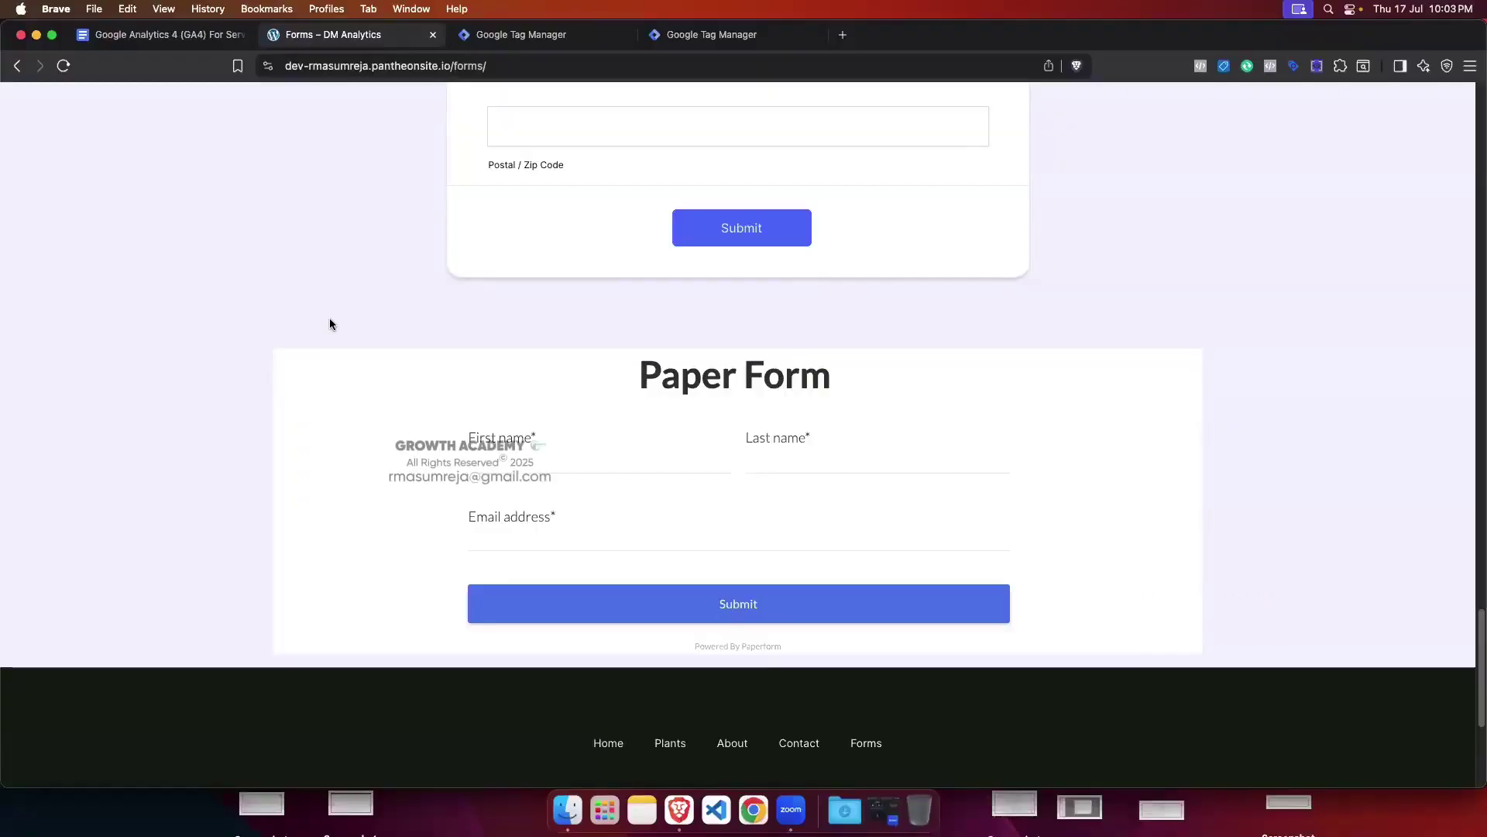
{"action": "scroll", "coordinate": [330, 323], "scroll_direction": "up", "scroll_amount": 20}
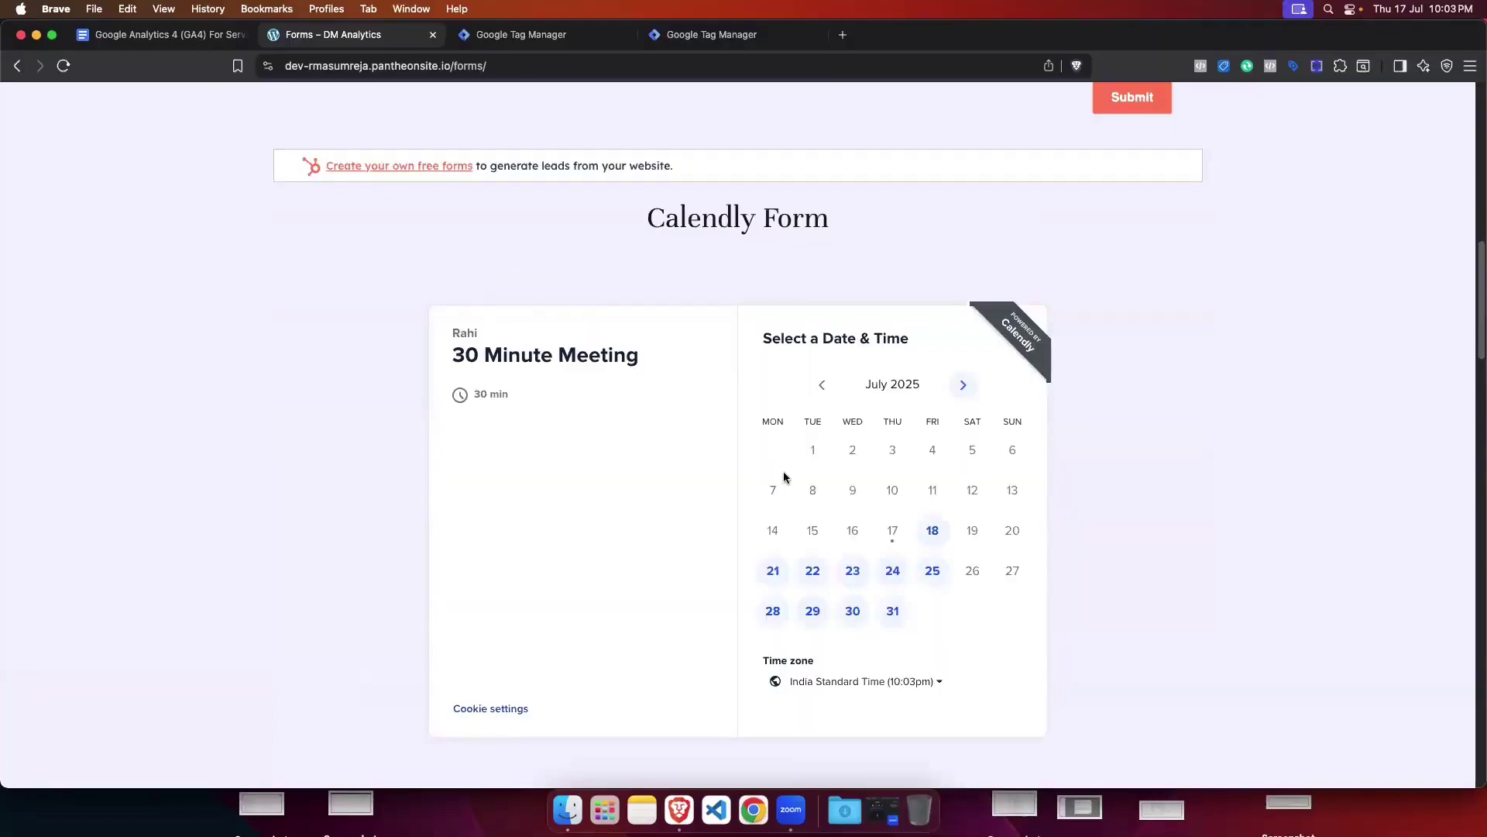
{"action": "scroll", "coordinate": [783, 477], "scroll_direction": "down", "scroll_amount": 20}
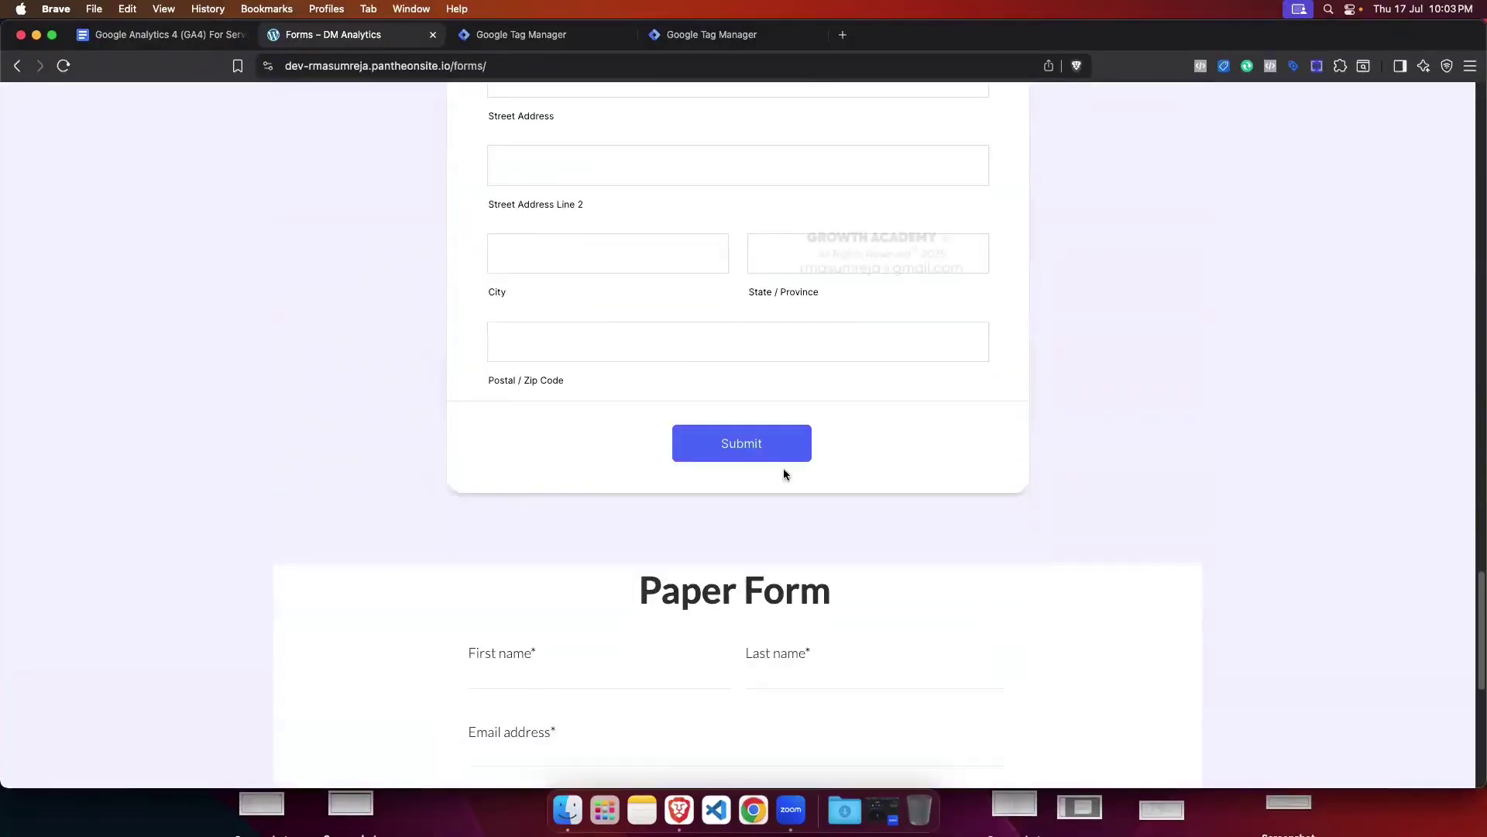
{"action": "scroll", "coordinate": [783, 474], "scroll_direction": "down", "scroll_amount": 4}
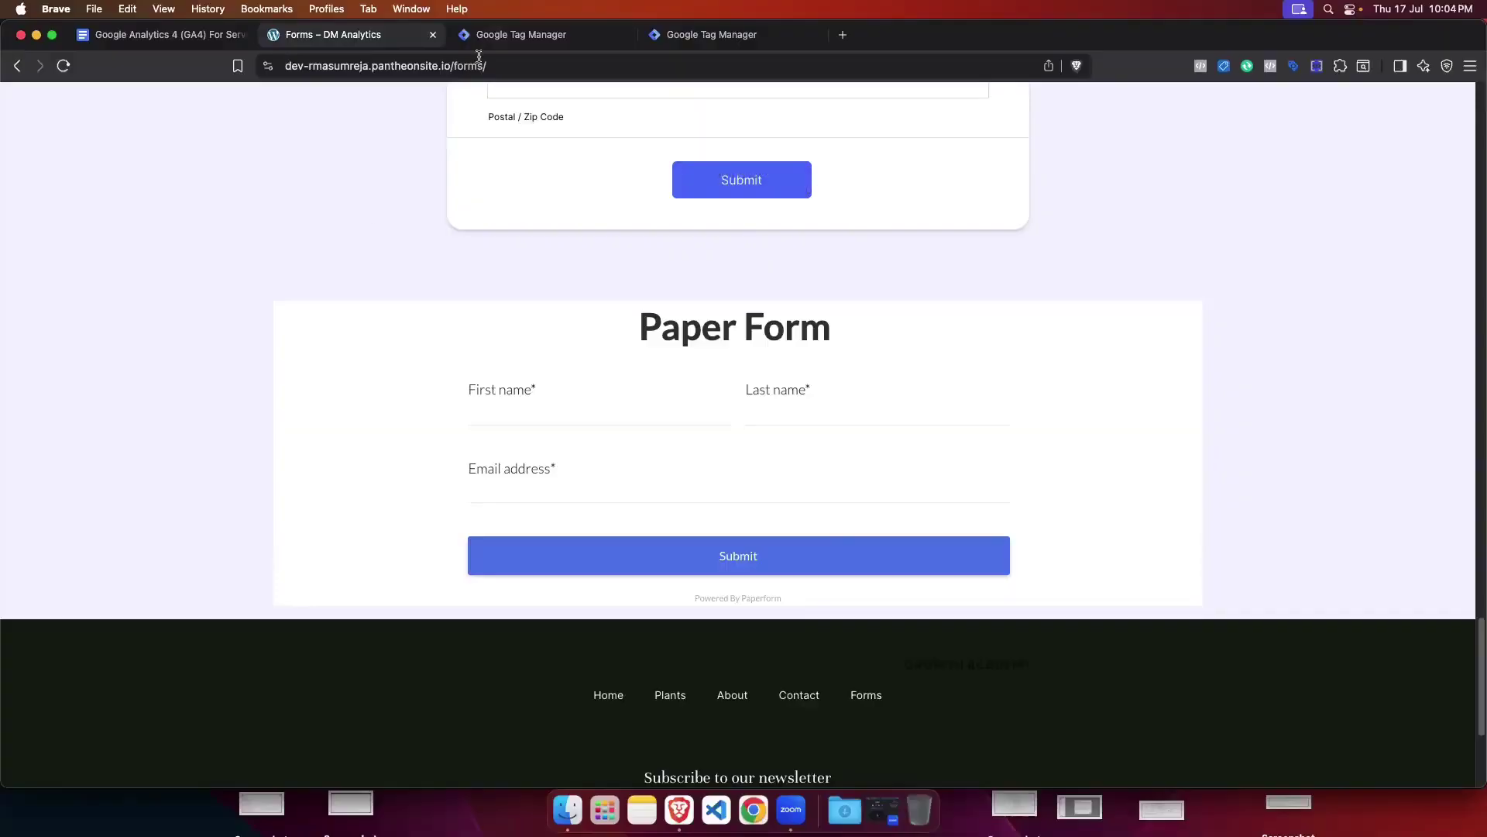
{"action": "left_click", "coordinate": [521, 34]}
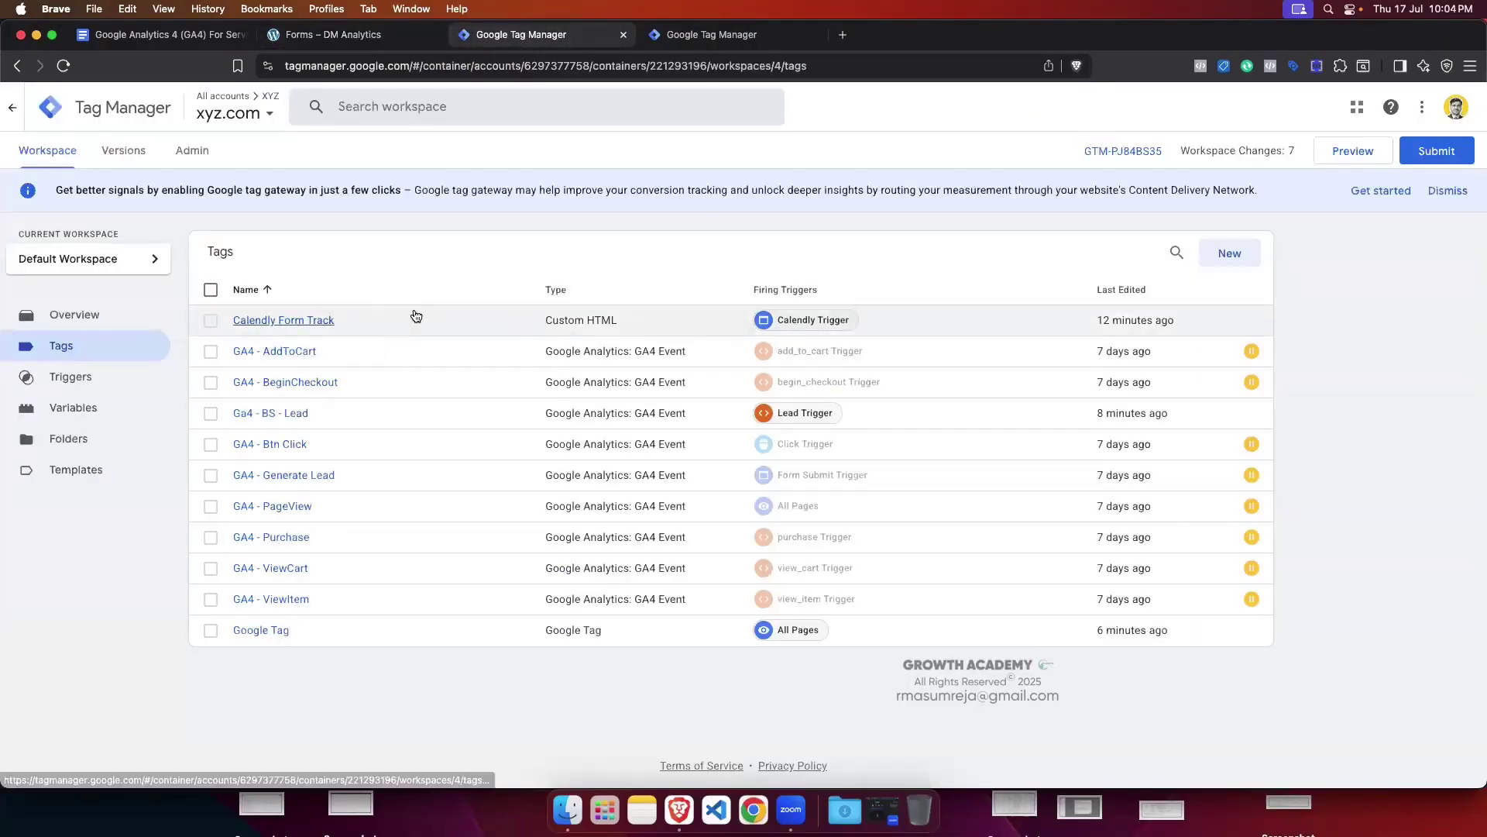
Step: Go back to the 'Forms – DM Analytics' test page with the Paper Form
{"action": "left_click", "coordinate": [377, 37]}
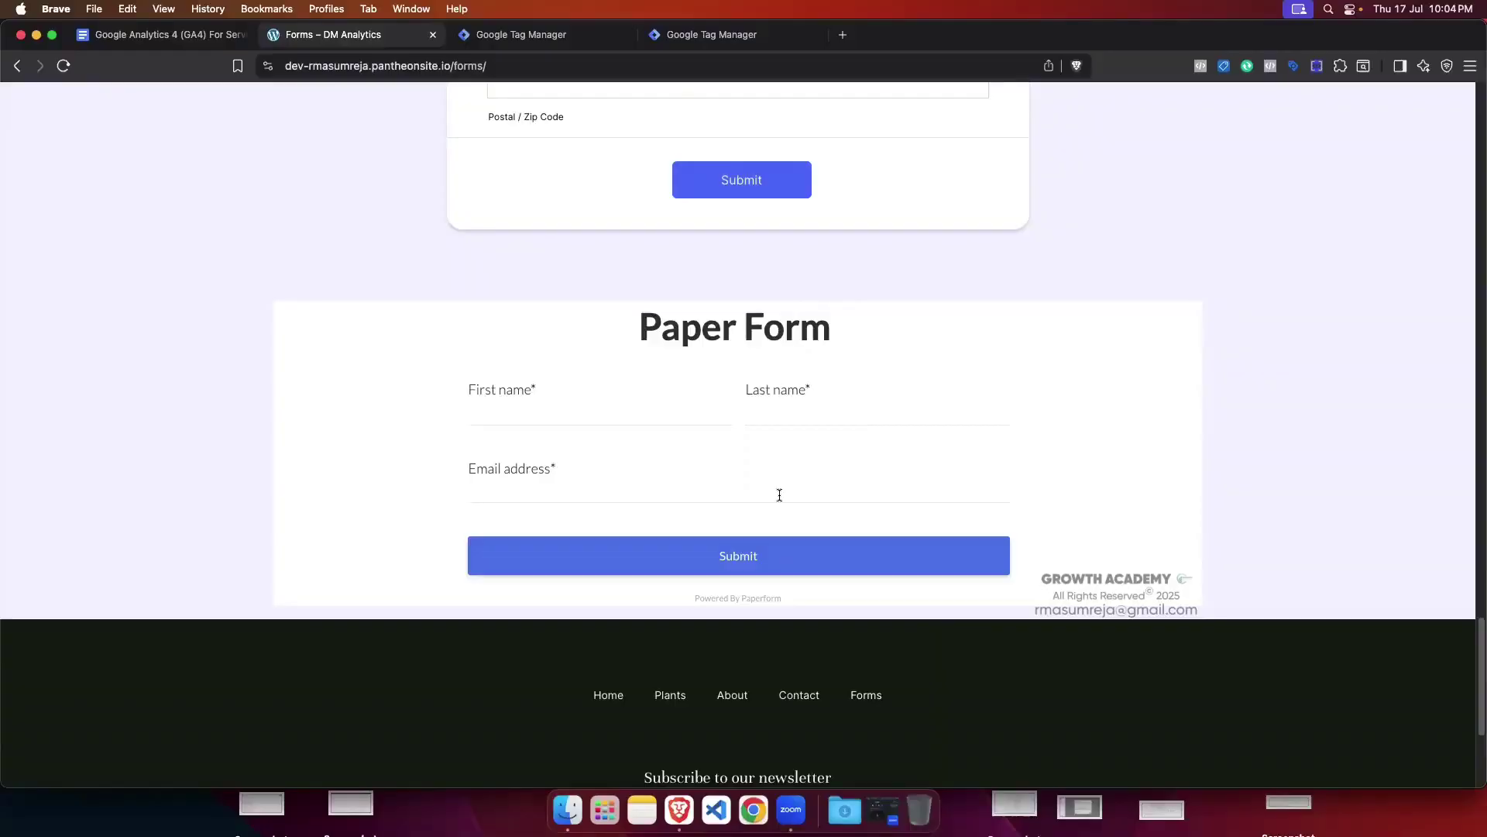
Step: Review the Iframe Container Code heading in the notes, then bring up the iframe container's workspace
{"action": "left_click", "coordinate": [162, 34]}
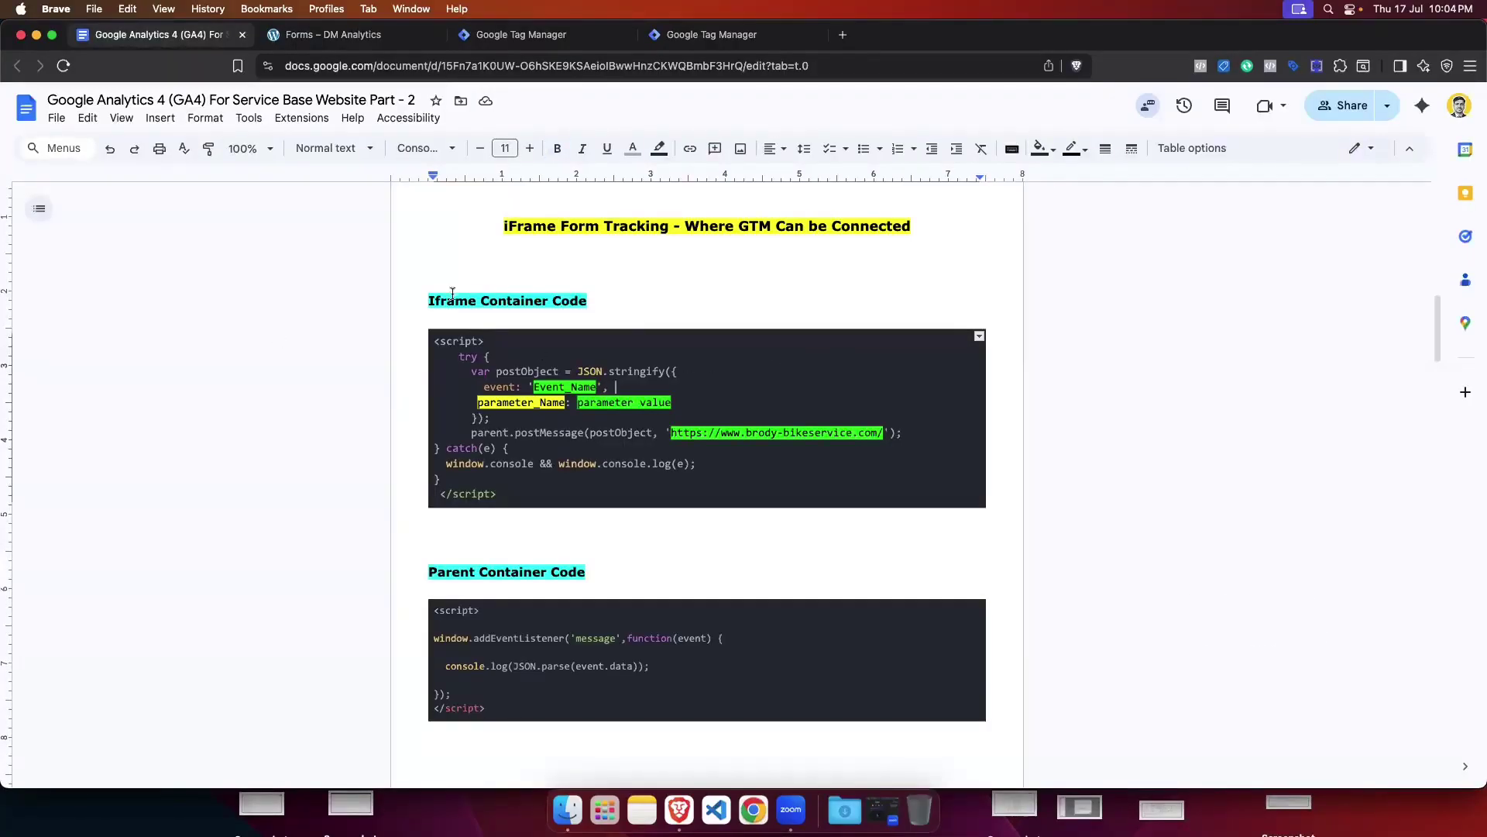
{"action": "left_click_drag", "start_coordinate": [427, 301], "coordinate": [601, 295]}
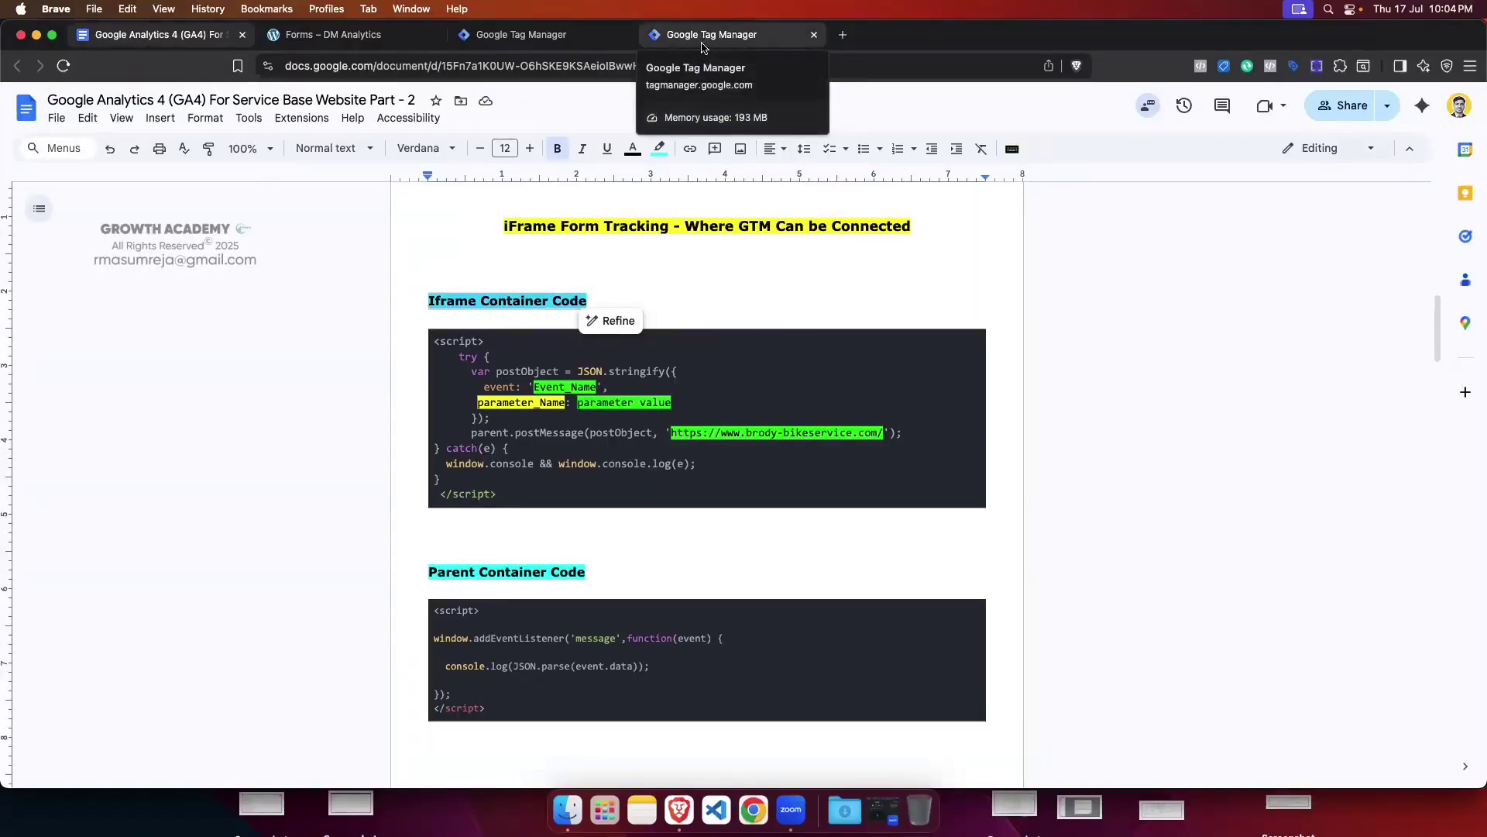
{"action": "left_click", "coordinate": [702, 43]}
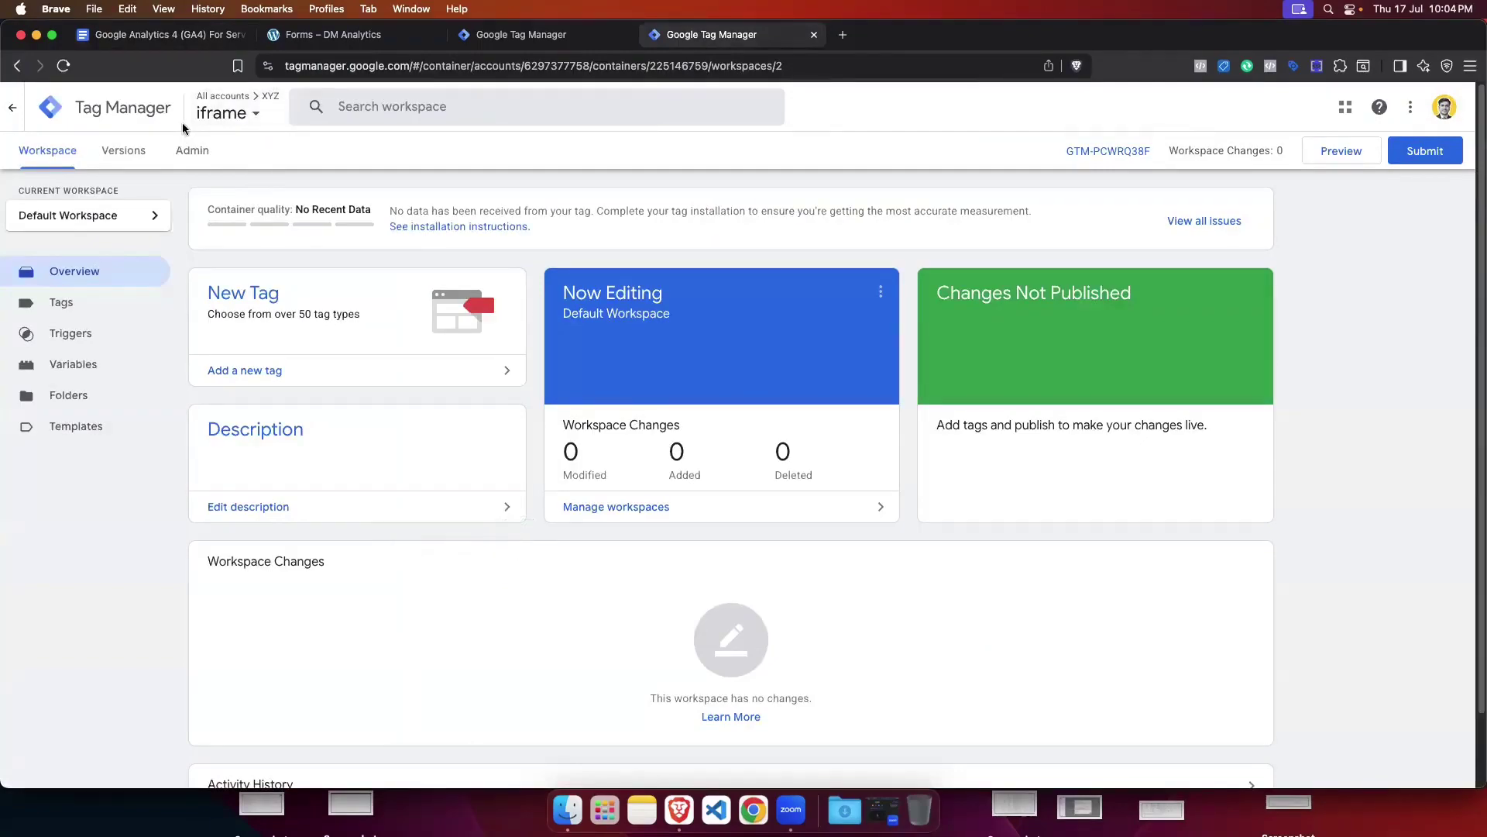
Step: Add a new tag in the iframe container and set its type to Custom HTML
{"action": "left_click", "coordinate": [106, 306]}
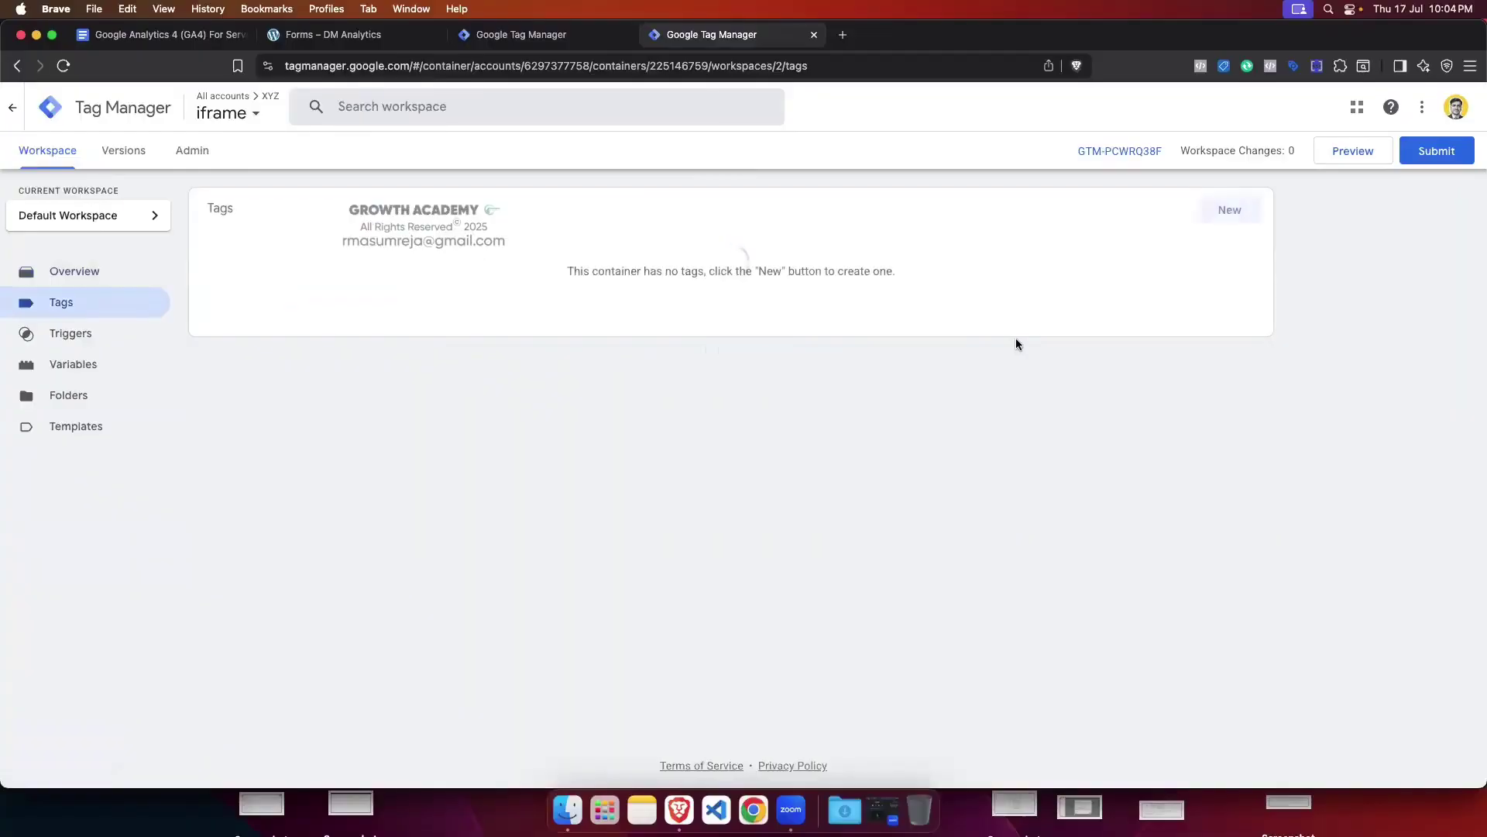
{"action": "left_click", "coordinate": [1228, 210]}
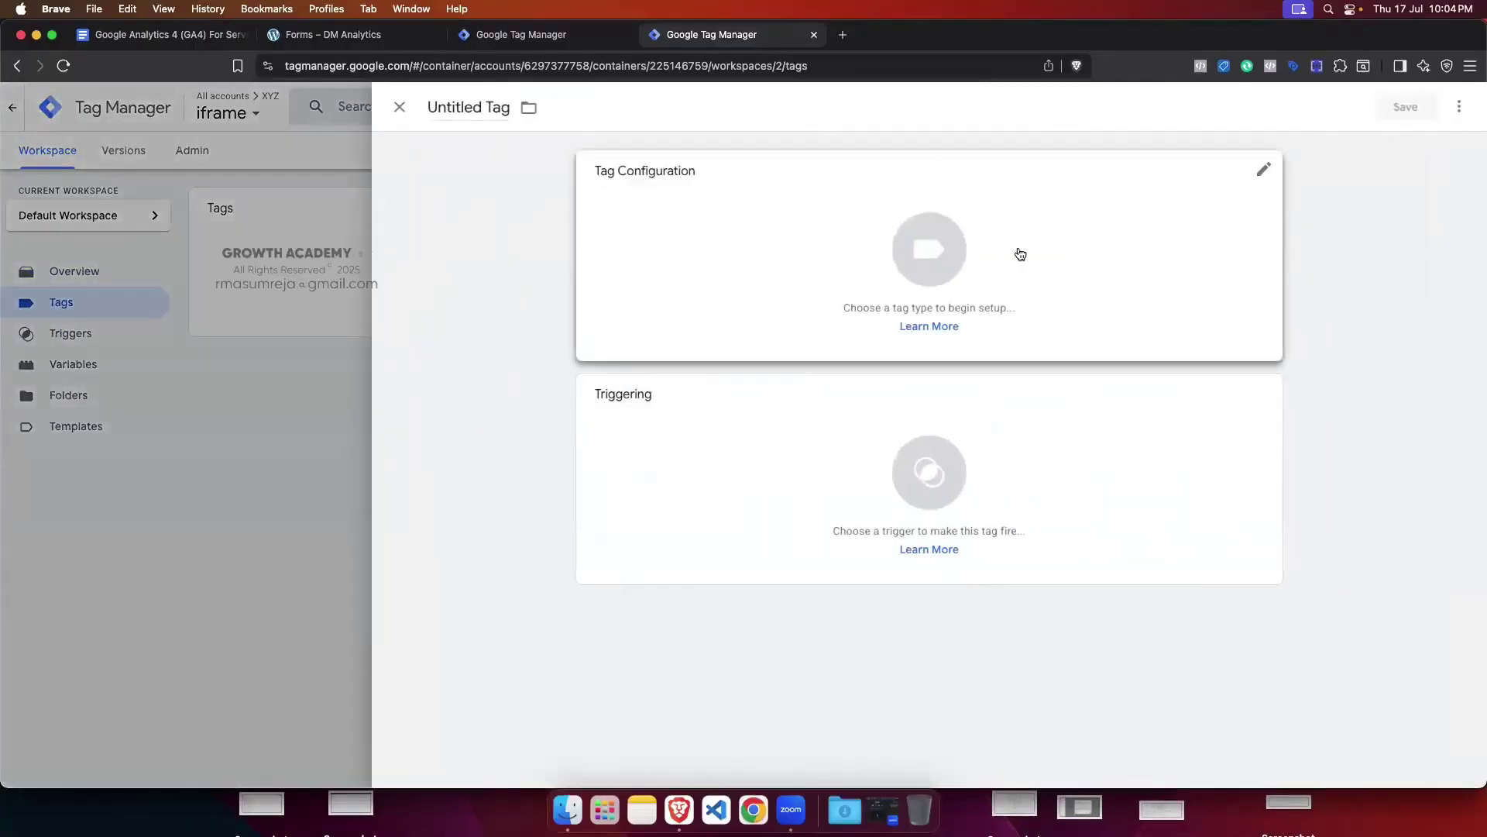
{"action": "left_click", "coordinate": [973, 250]}
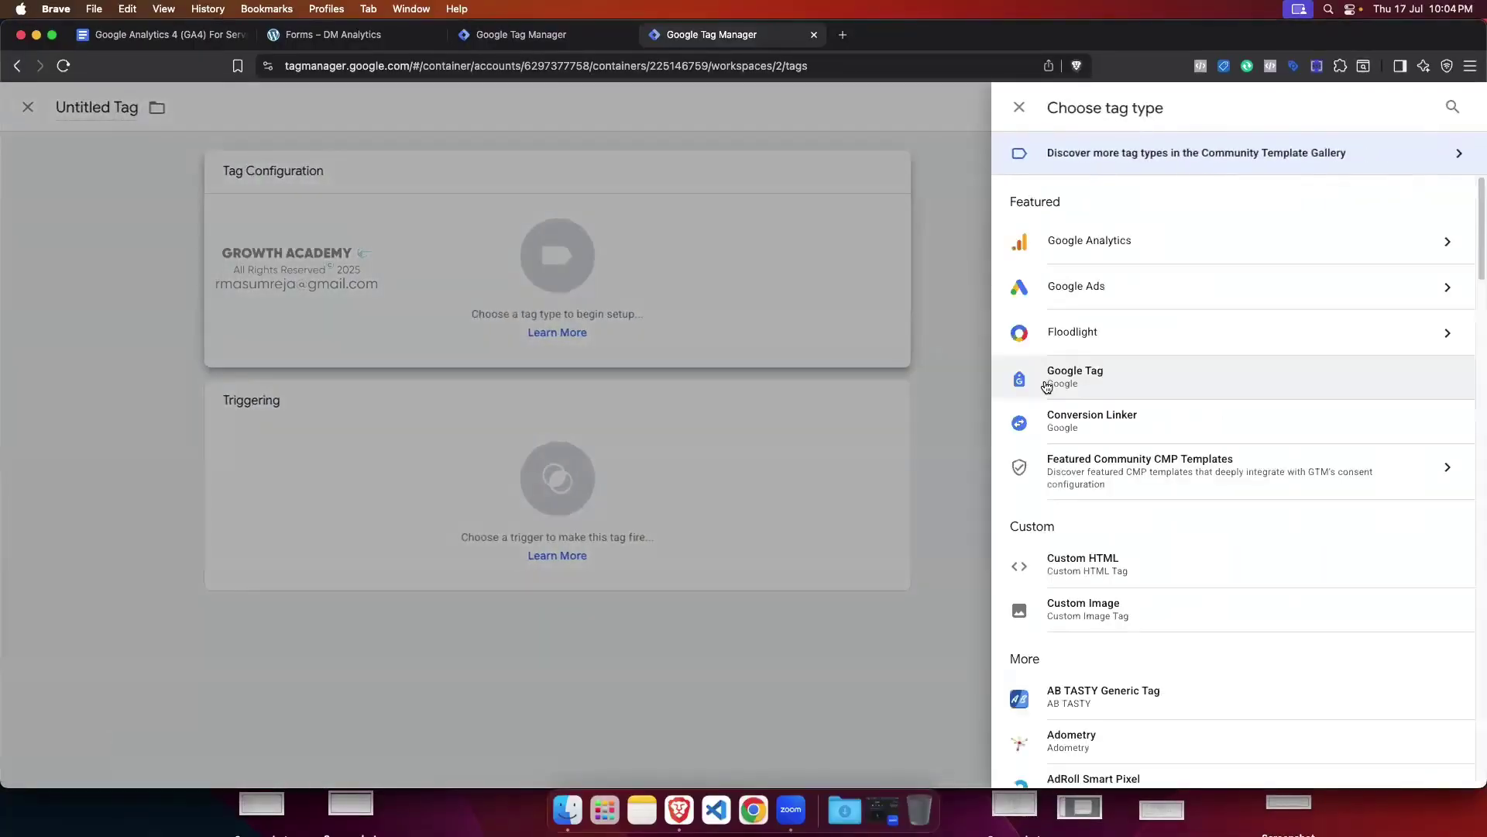
{"action": "left_click", "coordinate": [1106, 564]}
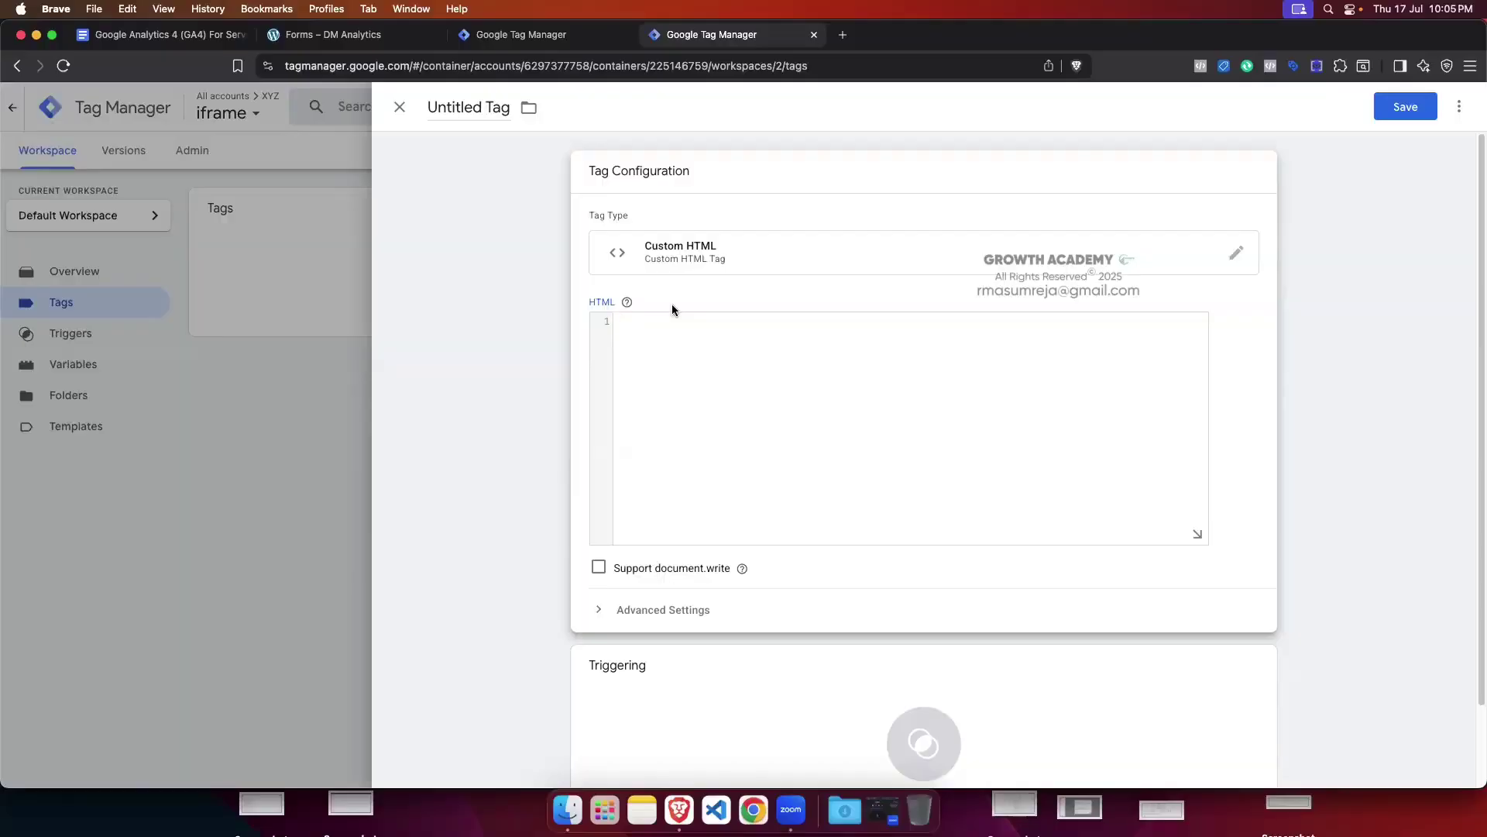
Step: Copy the Iframe Container Code script from the Doc into the Custom HTML field
{"action": "left_click", "coordinate": [176, 37]}
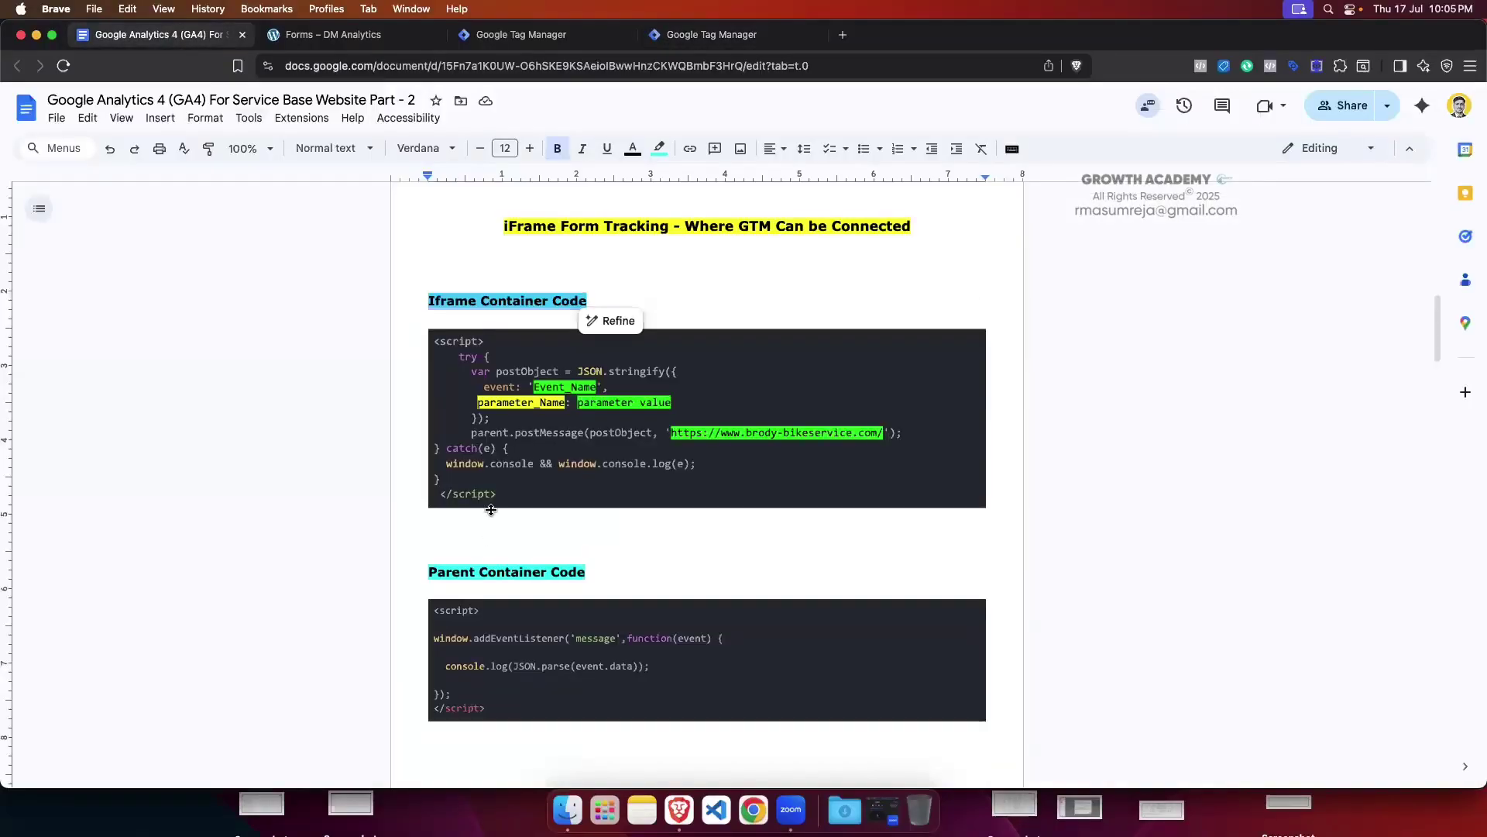
{"action": "left_click_drag", "start_coordinate": [498, 498], "coordinate": [423, 341]}
{"action": "key", "text": "super+c"}
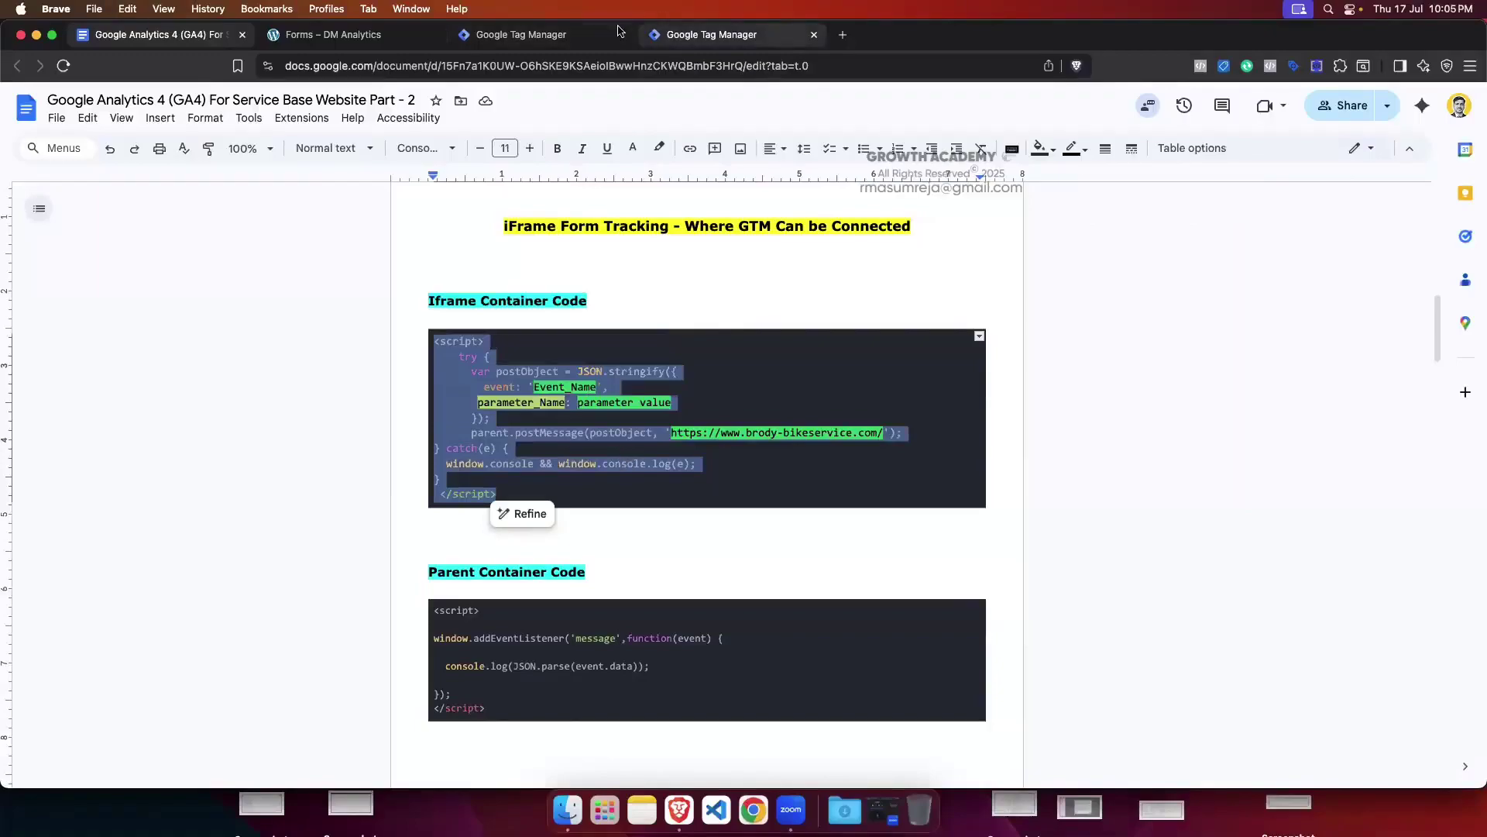
{"action": "left_click", "coordinate": [705, 34]}
{"action": "left_click", "coordinate": [672, 340]}
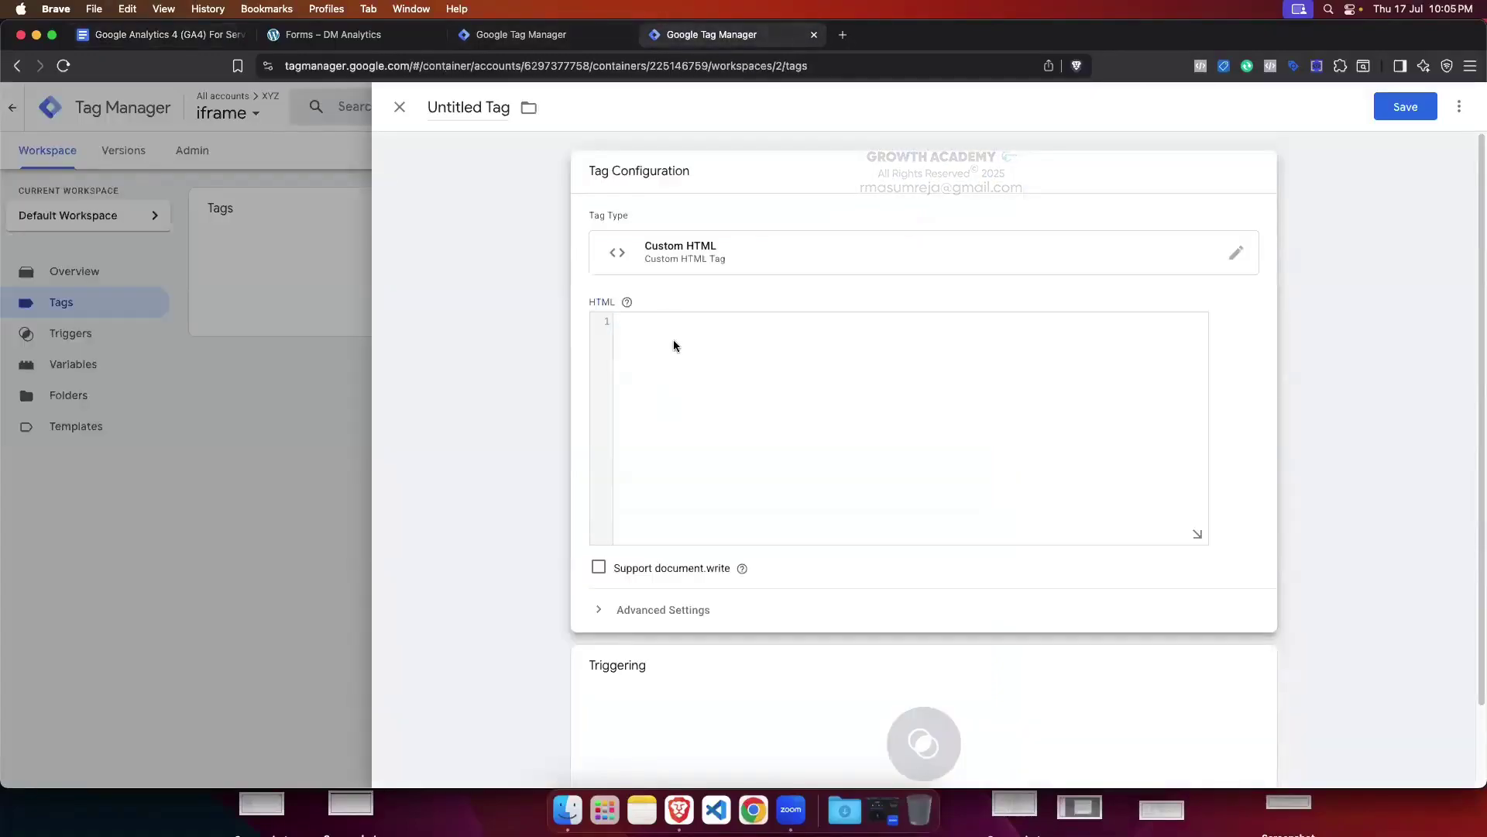
{"action": "key", "text": "super+v"}
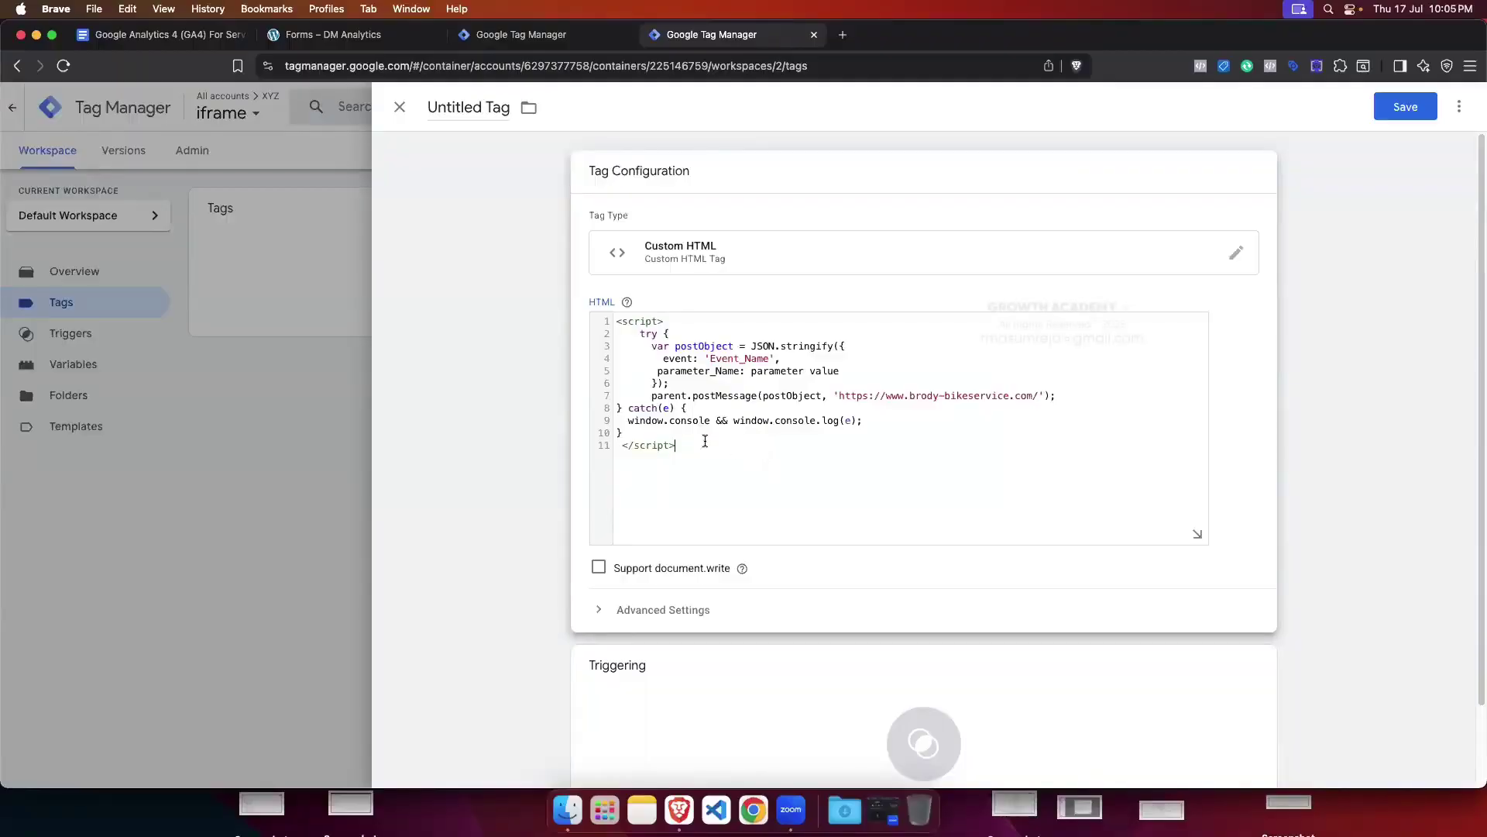
Step: Remove the extra leading indentation from lines 2 through 7 of the pasted script
{"action": "left_click", "coordinate": [652, 397]}
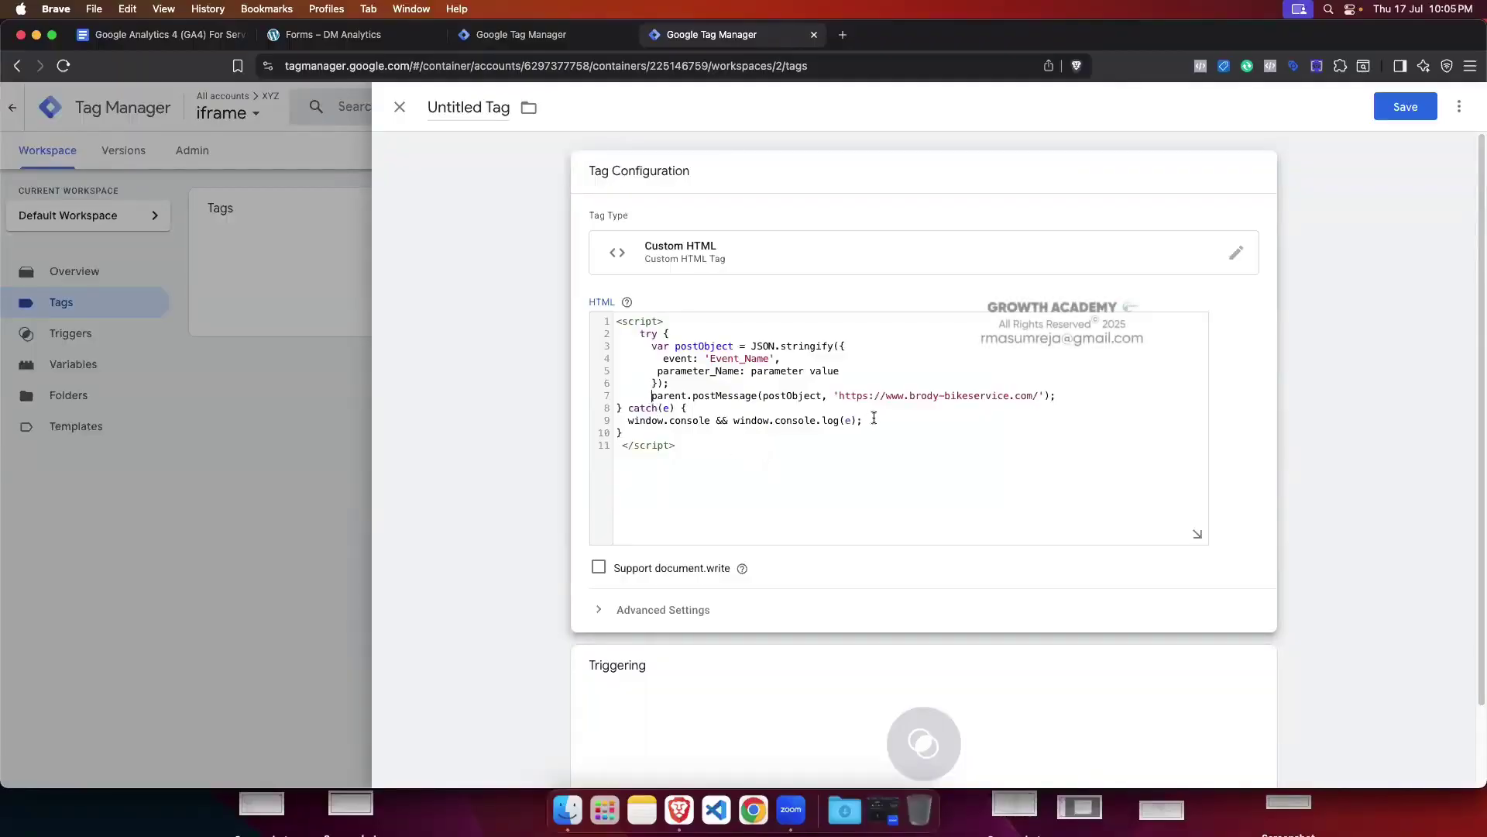
{"action": "key", "text": "BackSpace"}
{"action": "key", "text": "BackSpace"}
{"action": "key", "text": "BackSpace"}
{"action": "key", "text": "BackSpace"}
{"action": "key", "text": "BackSpace"}
{"action": "key", "text": "BackSpace"}
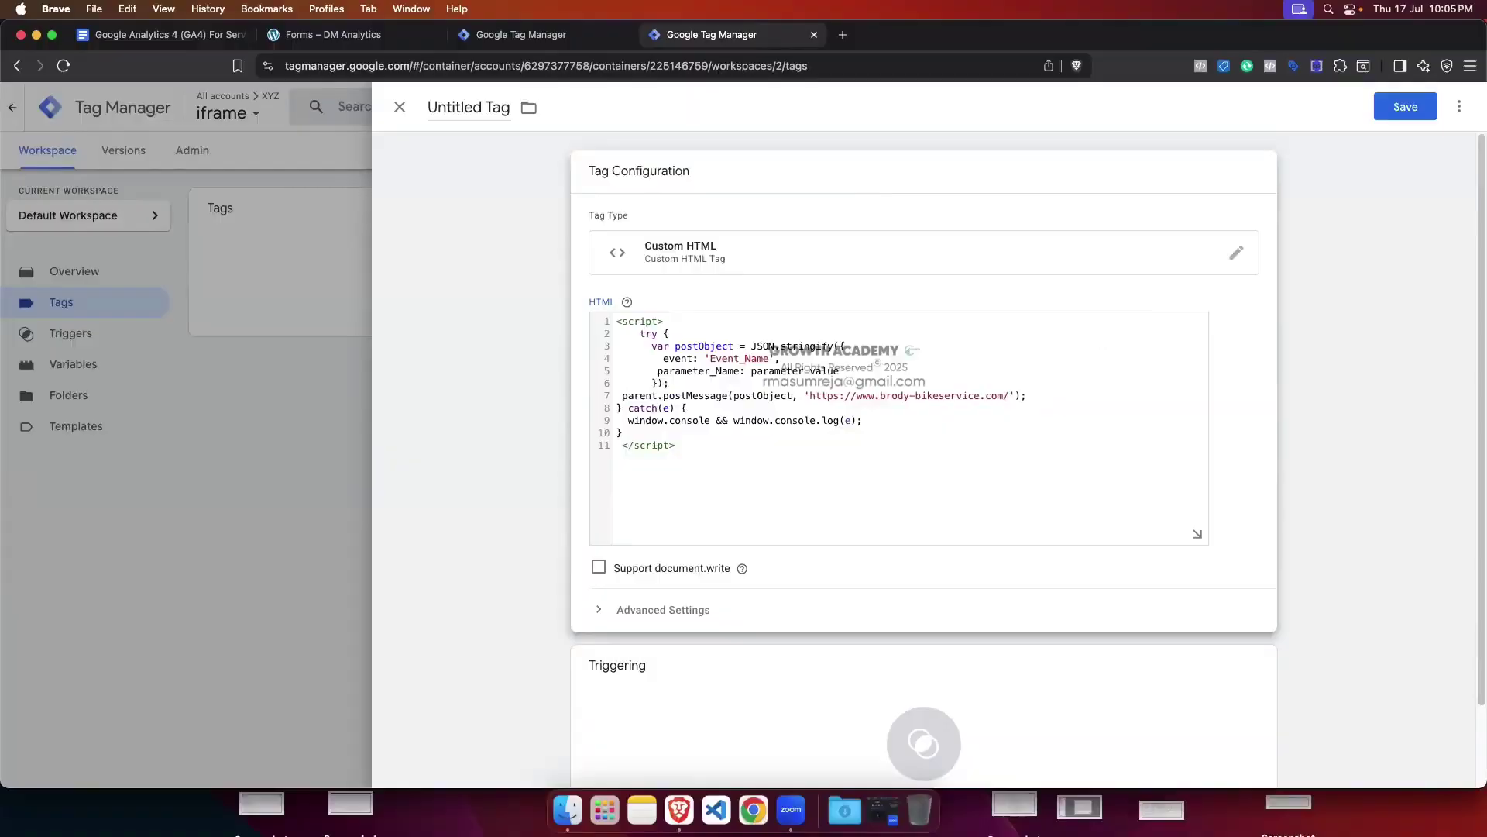
{"action": "left_click", "coordinate": [639, 334]}
{"action": "key", "text": "BackSpace"}
{"action": "key", "text": "BackSpace"}
{"action": "key", "text": "BackSpace"}
{"action": "key", "text": "BackSpace"}
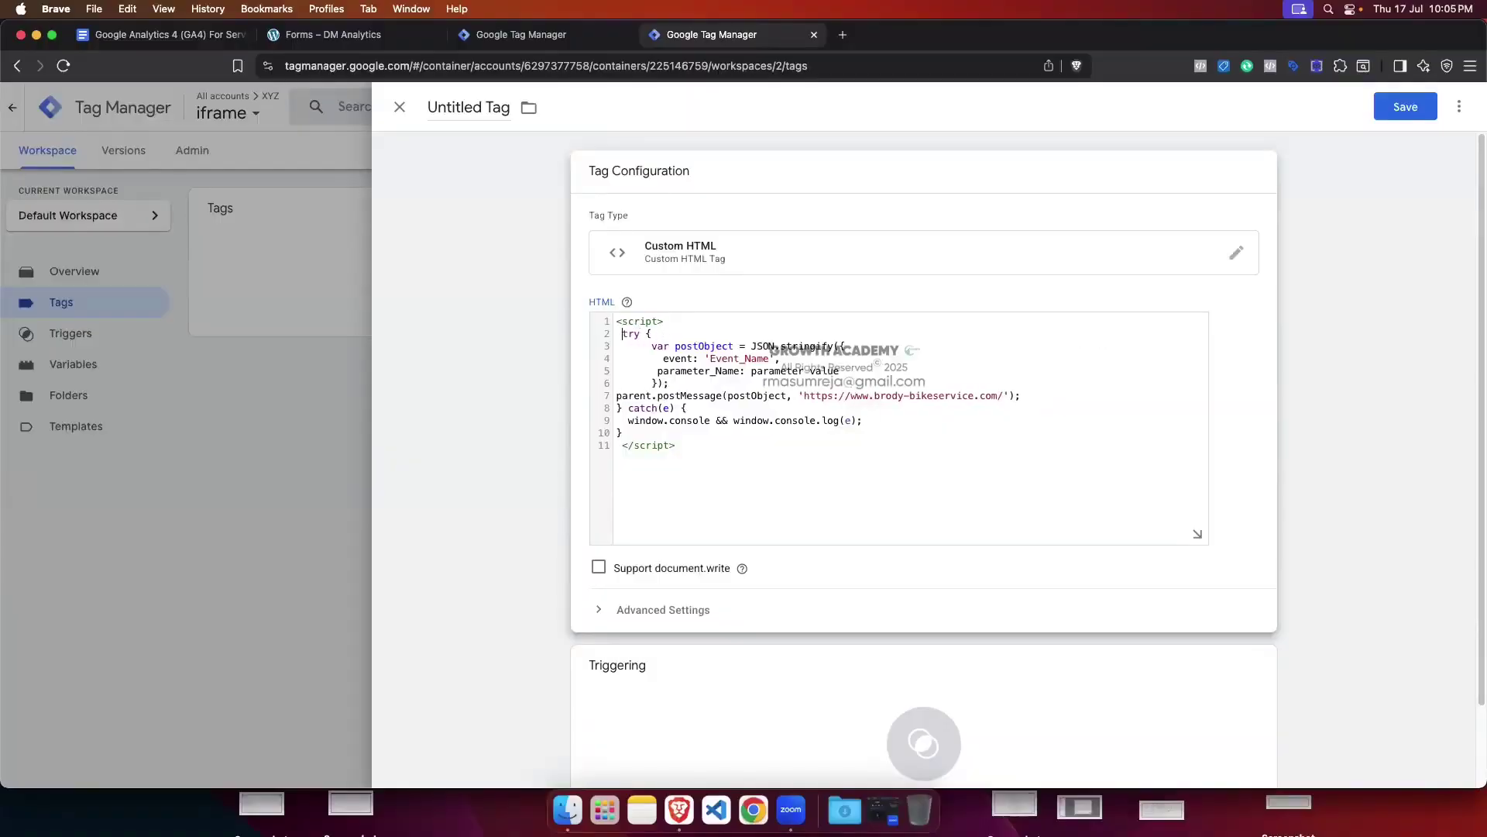
{"action": "left_click", "coordinate": [652, 346]}
{"action": "key", "text": "BackSpace"}
{"action": "key", "text": "BackSpace"}
{"action": "key", "text": "BackSpace"}
{"action": "key", "text": "BackSpace"}
{"action": "key", "text": "BackSpace"}
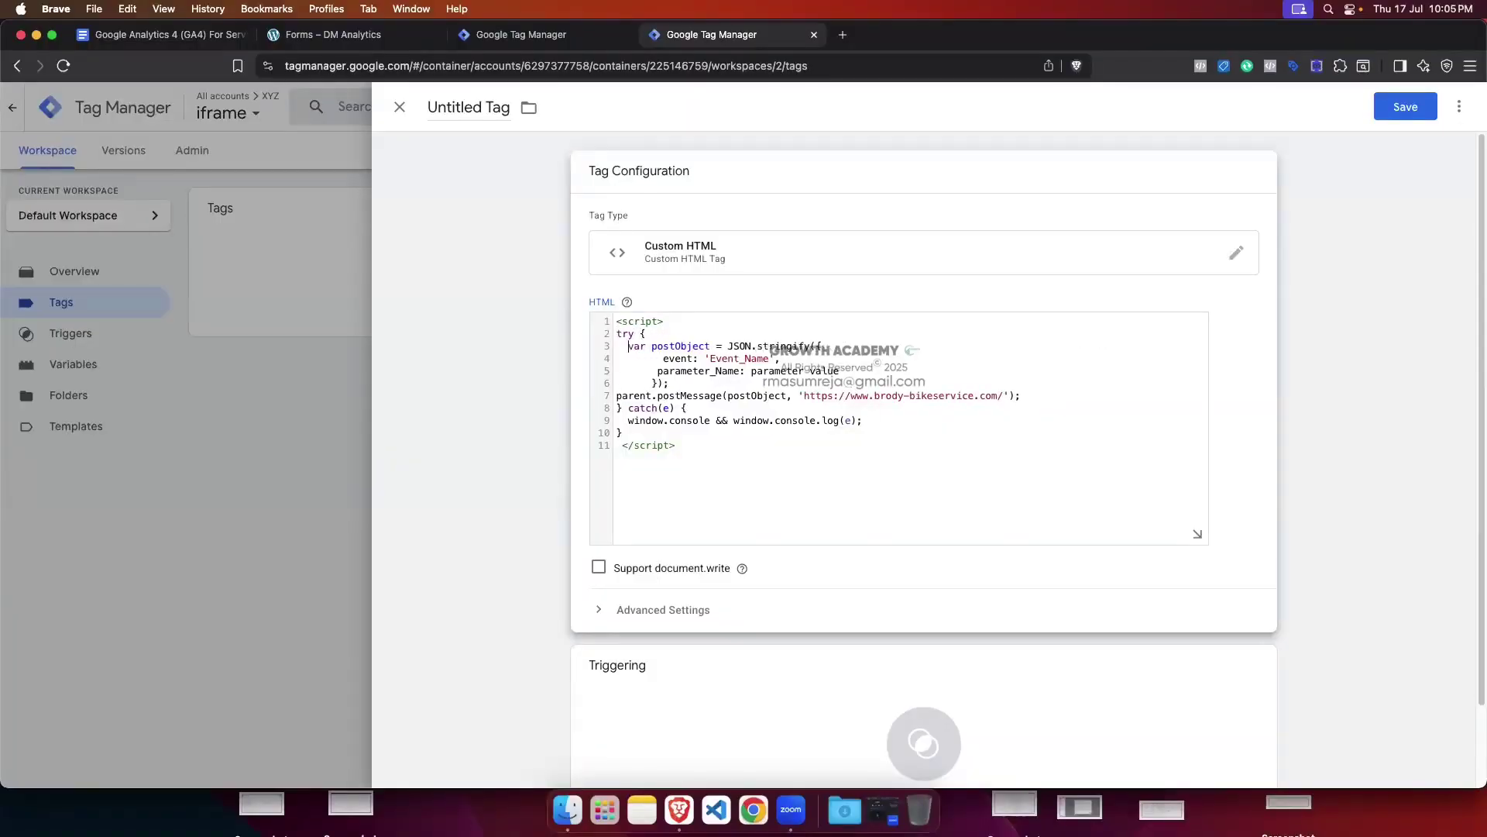
{"action": "left_click", "coordinate": [660, 358]}
{"action": "key", "text": "BackSpace"}
{"action": "key", "text": "BackSpace"}
{"action": "key", "text": "BackSpace"}
{"action": "key", "text": "BackSpace"}
{"action": "key", "text": "BackSpace"}
{"action": "key", "text": "BackSpace"}
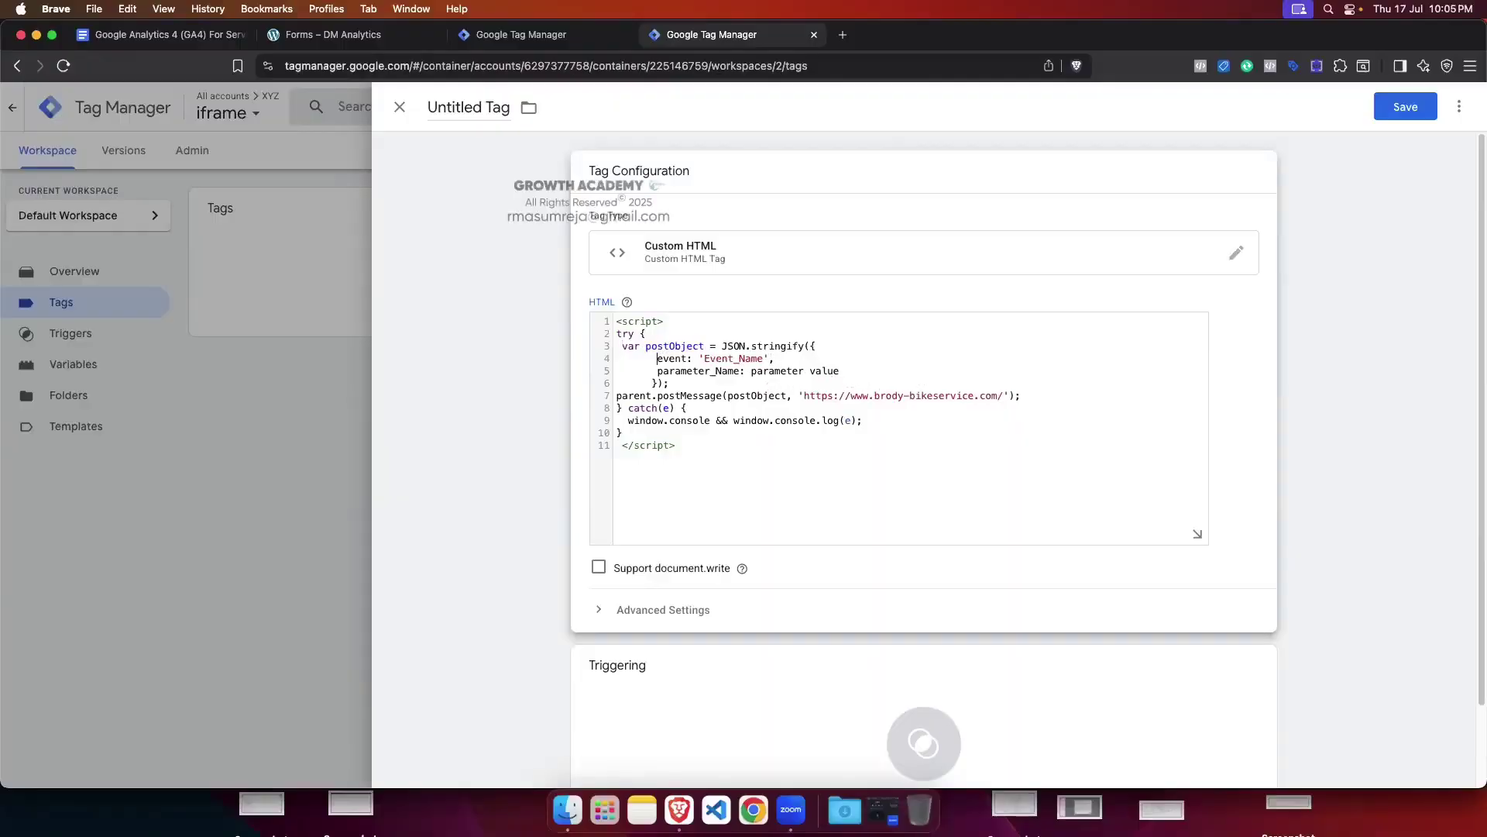
{"action": "key", "text": "BackSpace"}
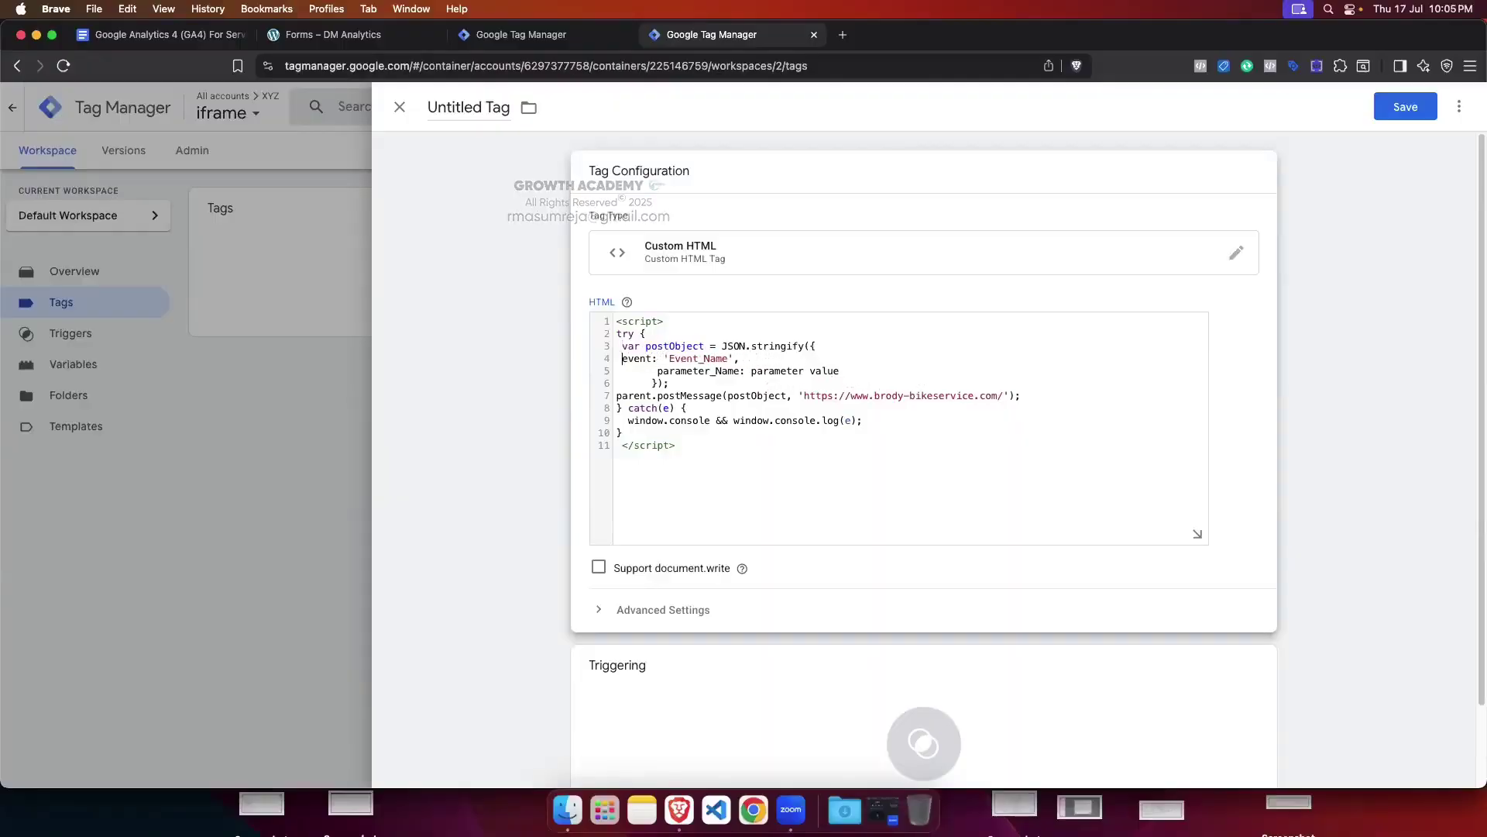
{"action": "left_click", "coordinate": [657, 371]}
{"action": "key", "text": "BackSpace"}
{"action": "key", "text": "BackSpace"}
{"action": "key", "text": "BackSpace"}
{"action": "key", "text": "BackSpace"}
{"action": "key", "text": "BackSpace"}
{"action": "key", "text": "BackSpace"}
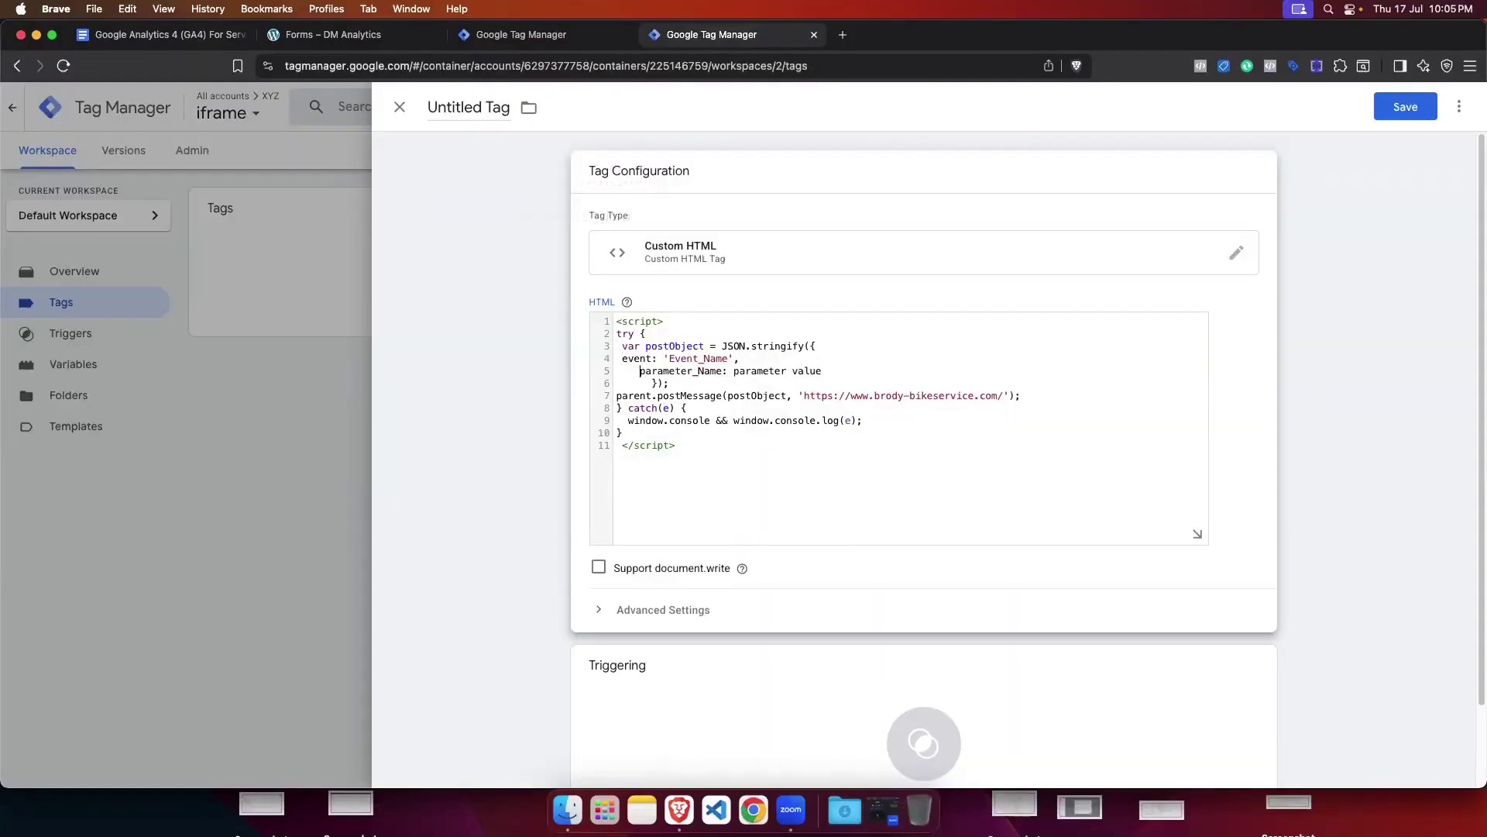
{"action": "left_click", "coordinate": [659, 384]}
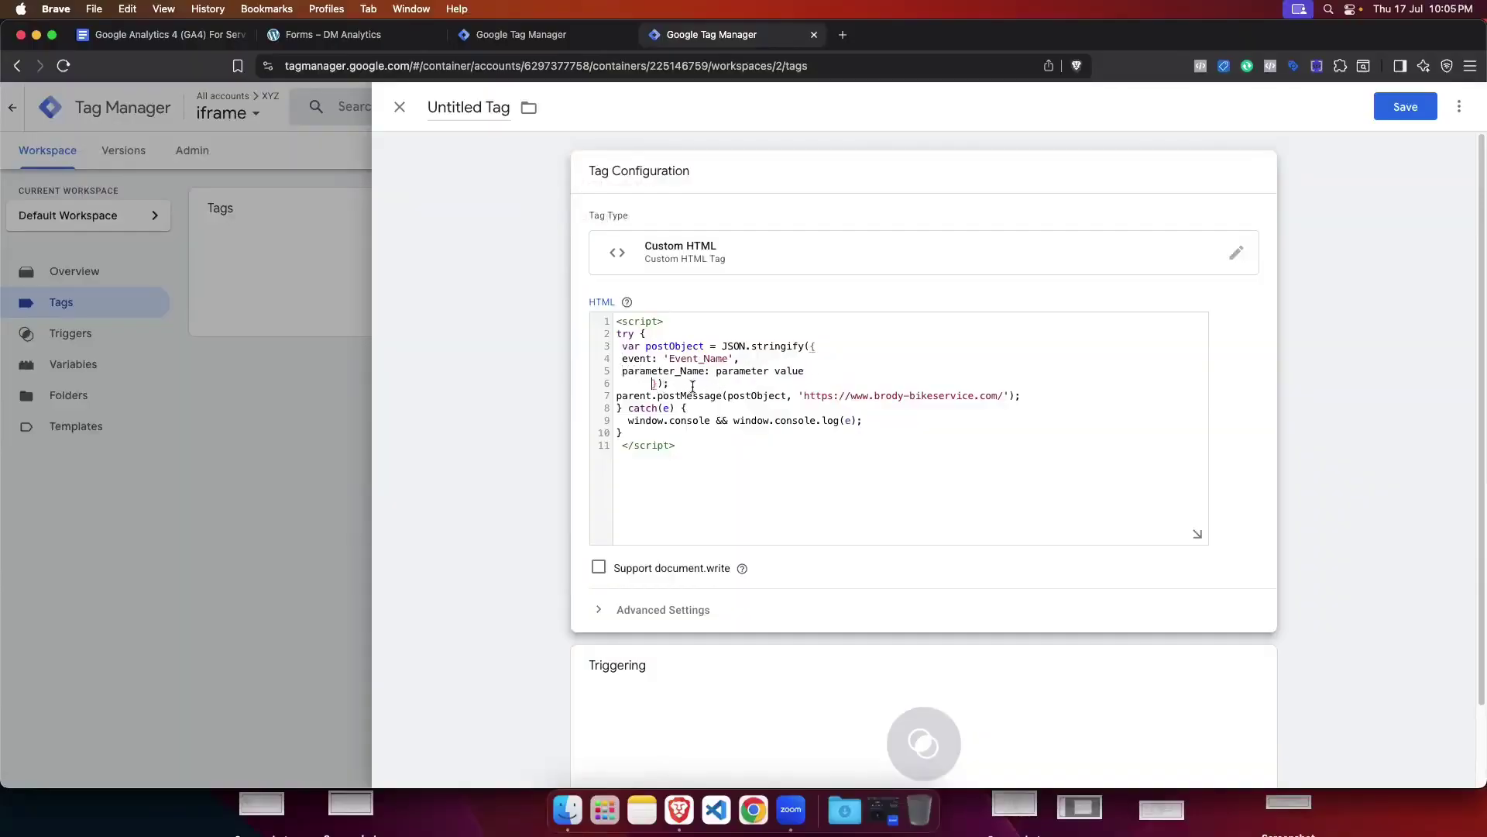
{"action": "key", "text": "BackSpace"}
{"action": "key", "text": "BackSpace"}
{"action": "key", "text": "BackSpace"}
{"action": "key", "text": "BackSpace"}
{"action": "key", "text": "BackSpace"}
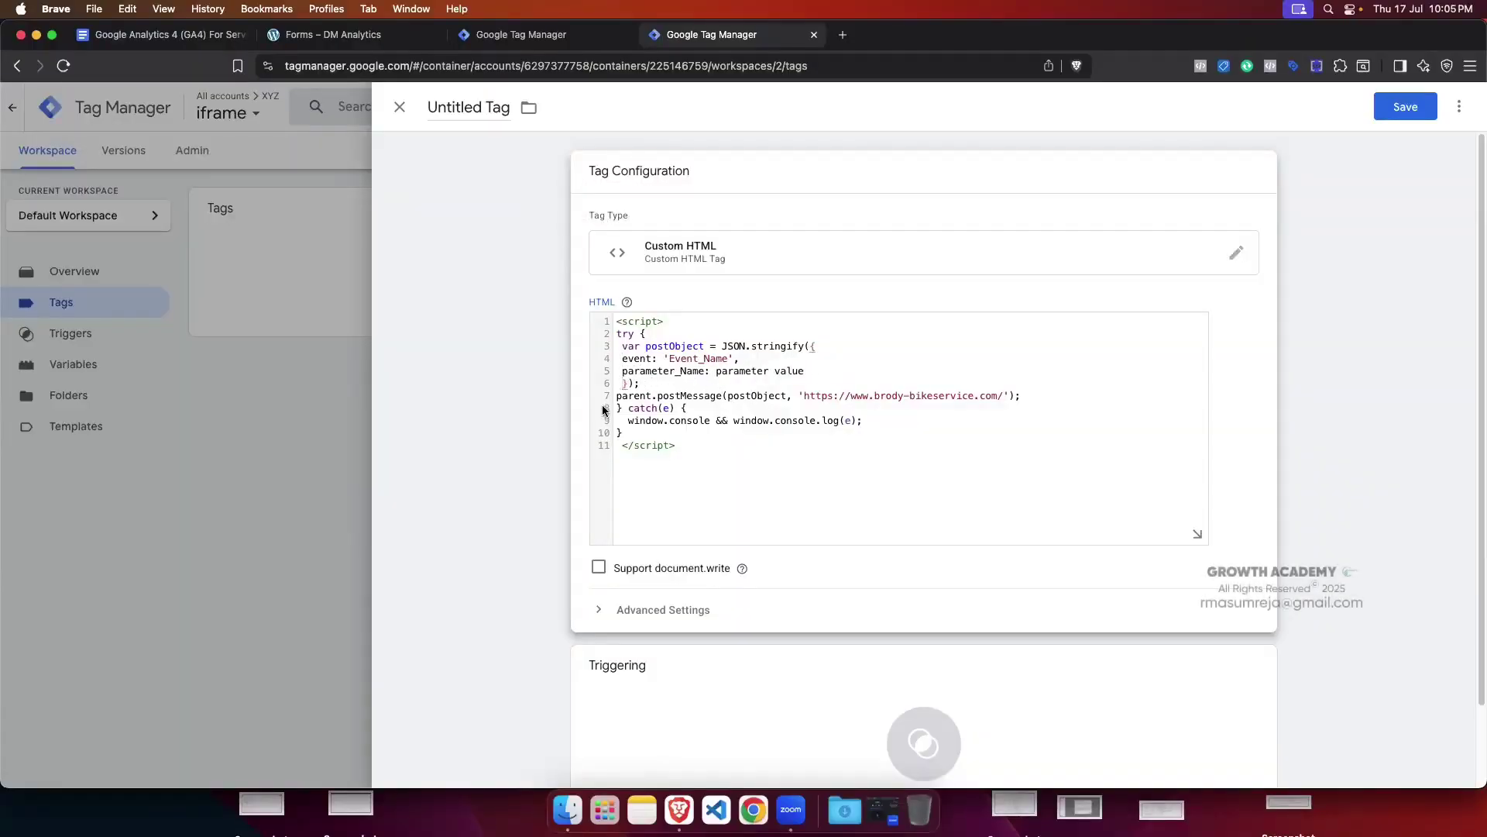
Step: Highlight postMessage on line 7, then bring up the Paper Form test page
{"action": "left_click", "coordinate": [617, 395]}
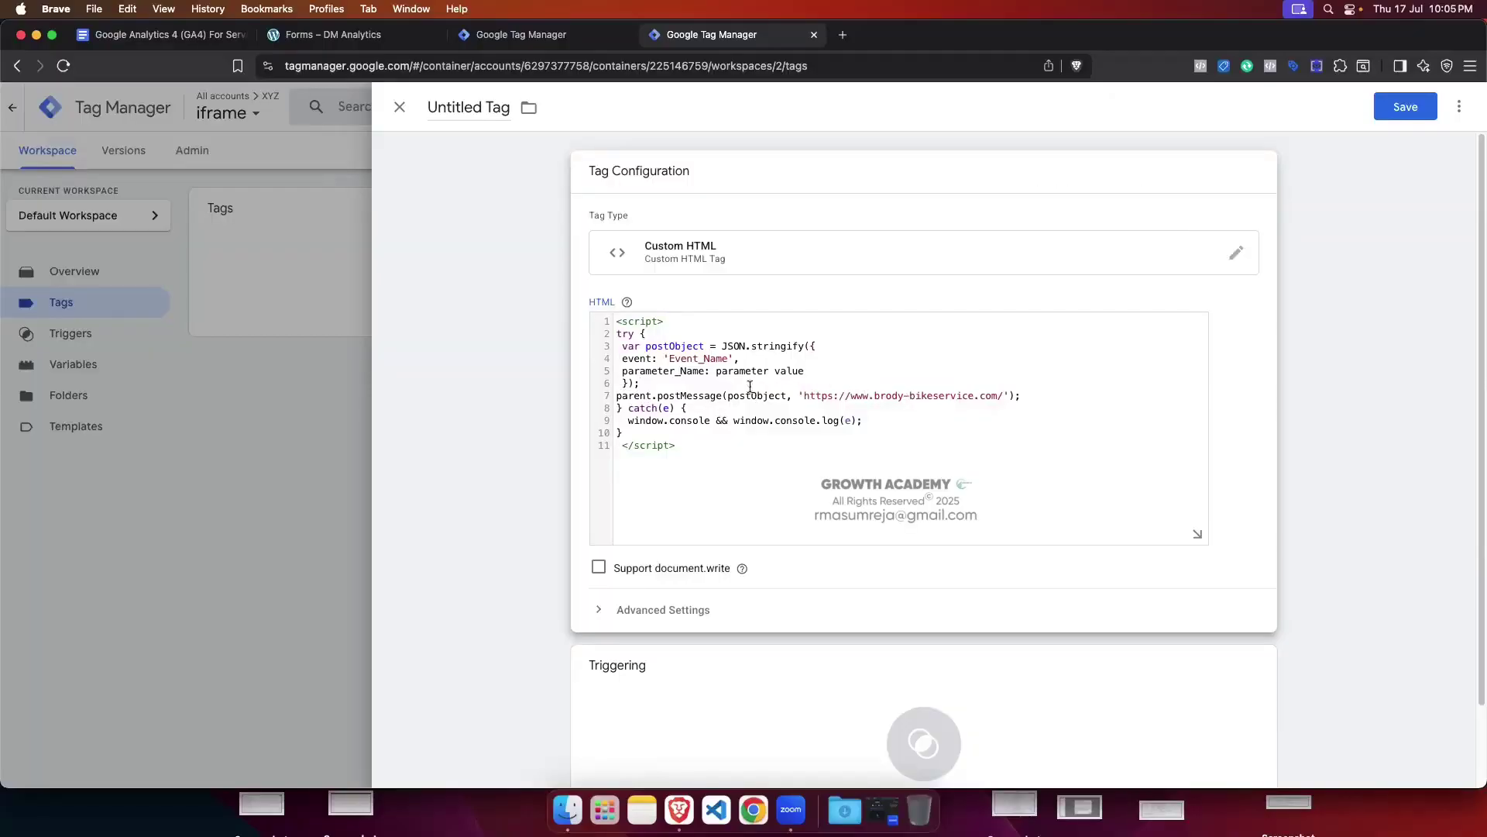
{"action": "left_click_drag", "start_coordinate": [657, 396], "coordinate": [720, 396]}
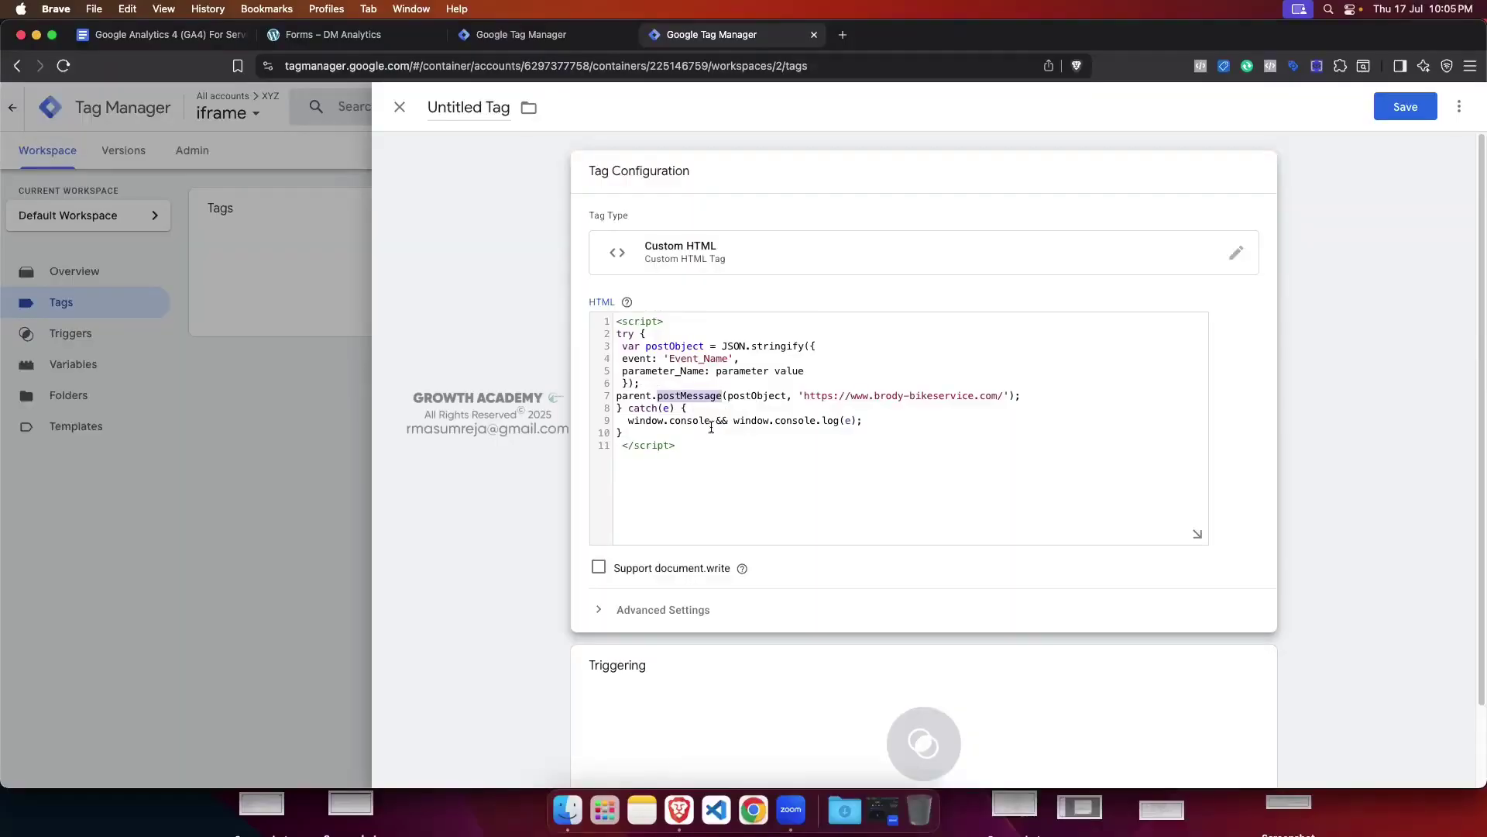
{"action": "left_click", "coordinate": [339, 37]}
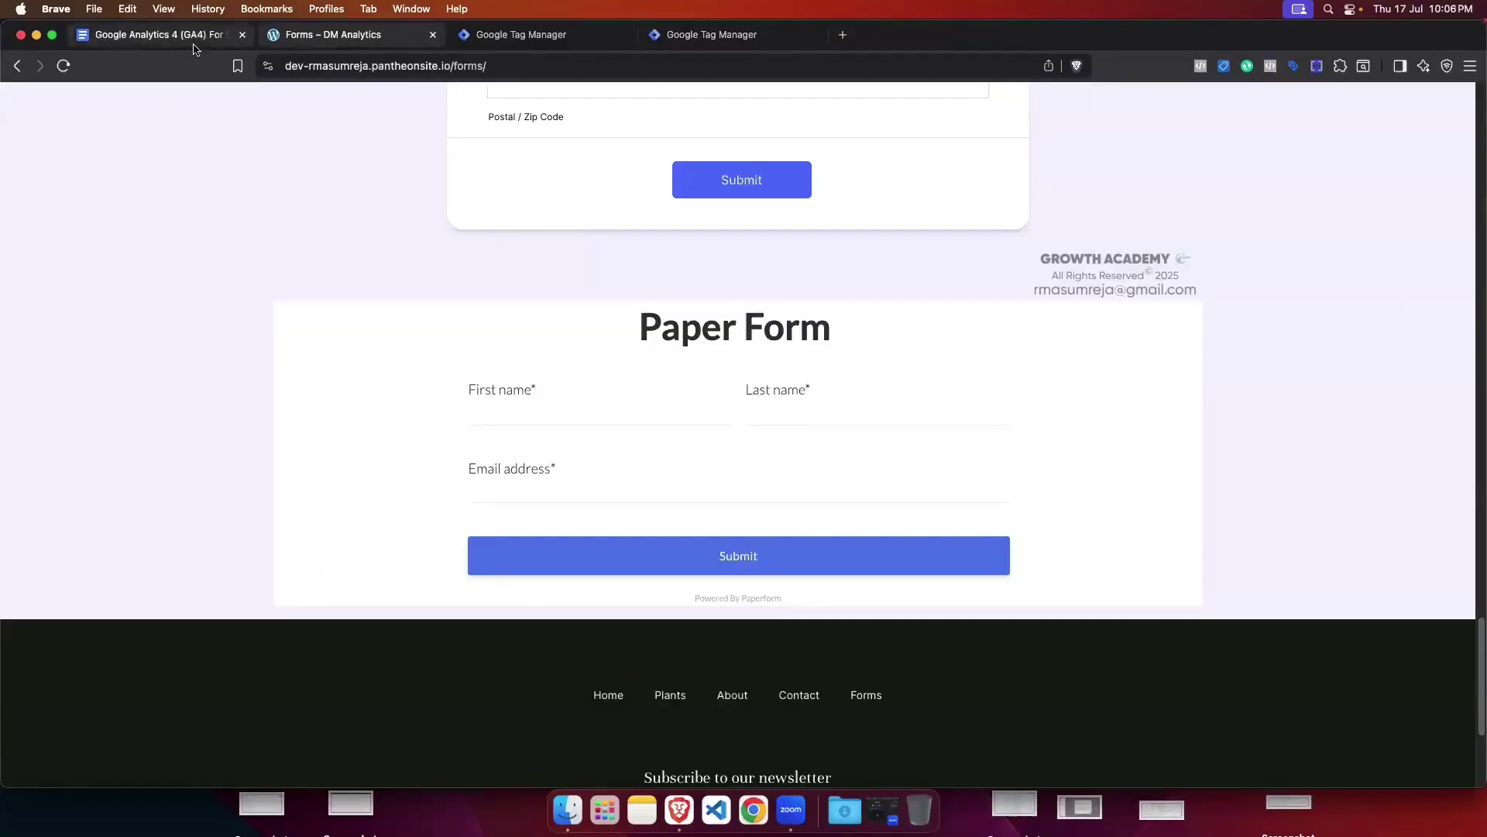
Step: Back in the tag editor, highlight postObject and the brody-bikeservice target URL on line 7
{"action": "left_click", "coordinate": [690, 35]}
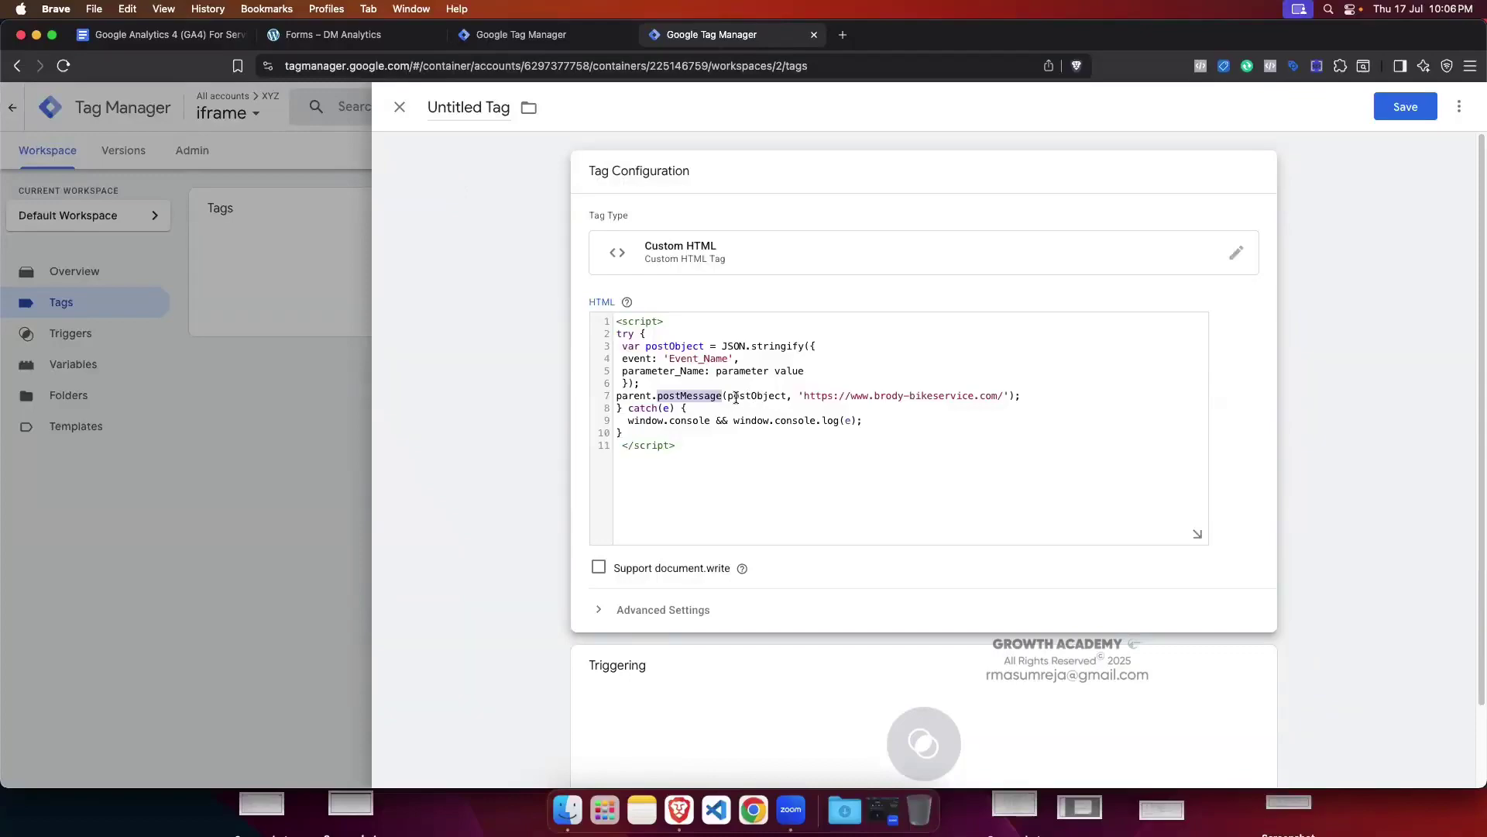
{"action": "left_click_drag", "start_coordinate": [728, 397], "coordinate": [787, 397]}
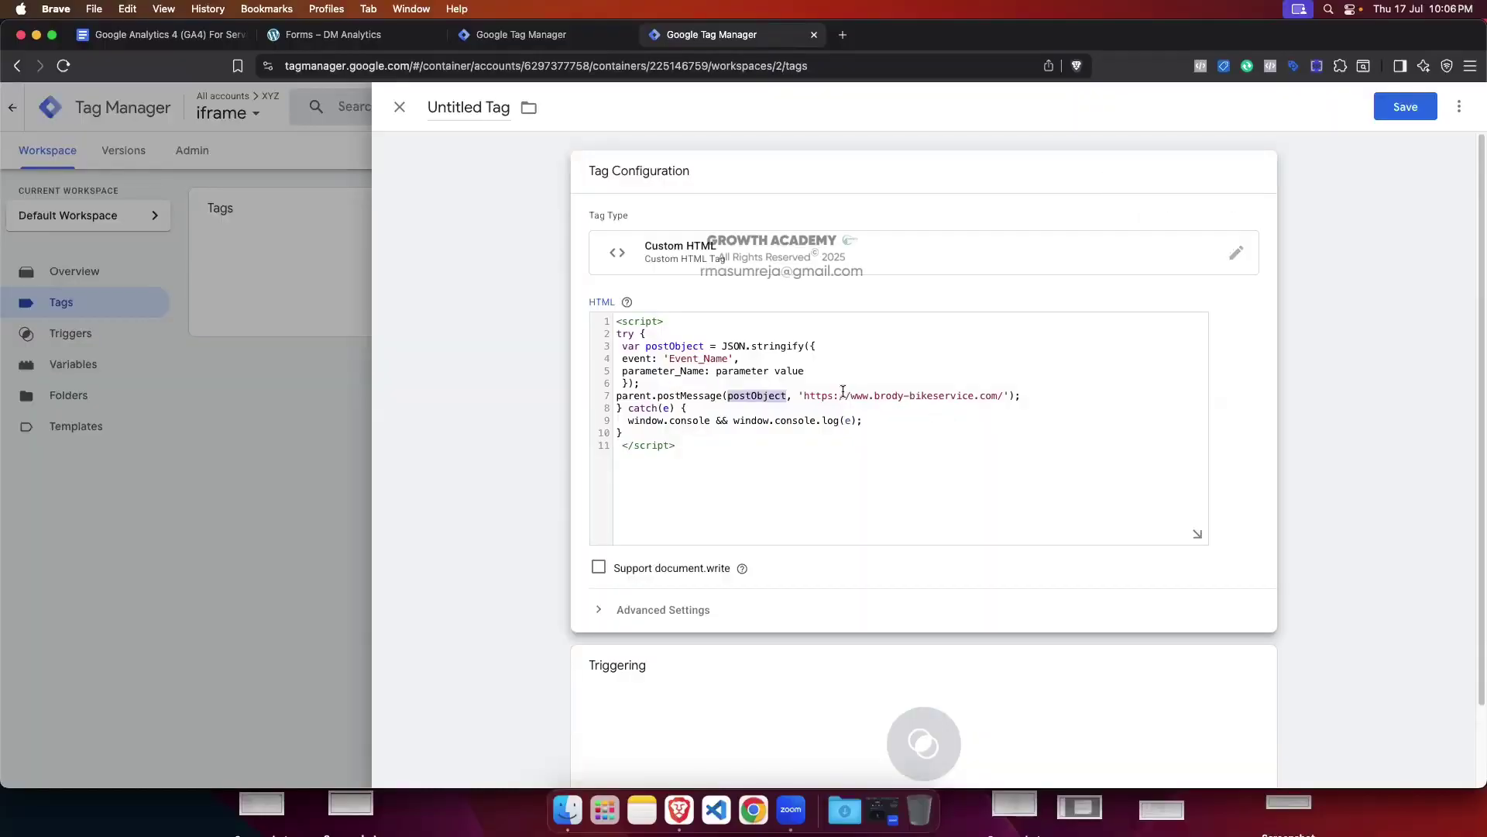
{"action": "left_click", "coordinate": [754, 399]}
{"action": "double_click", "coordinate": [754, 398]}
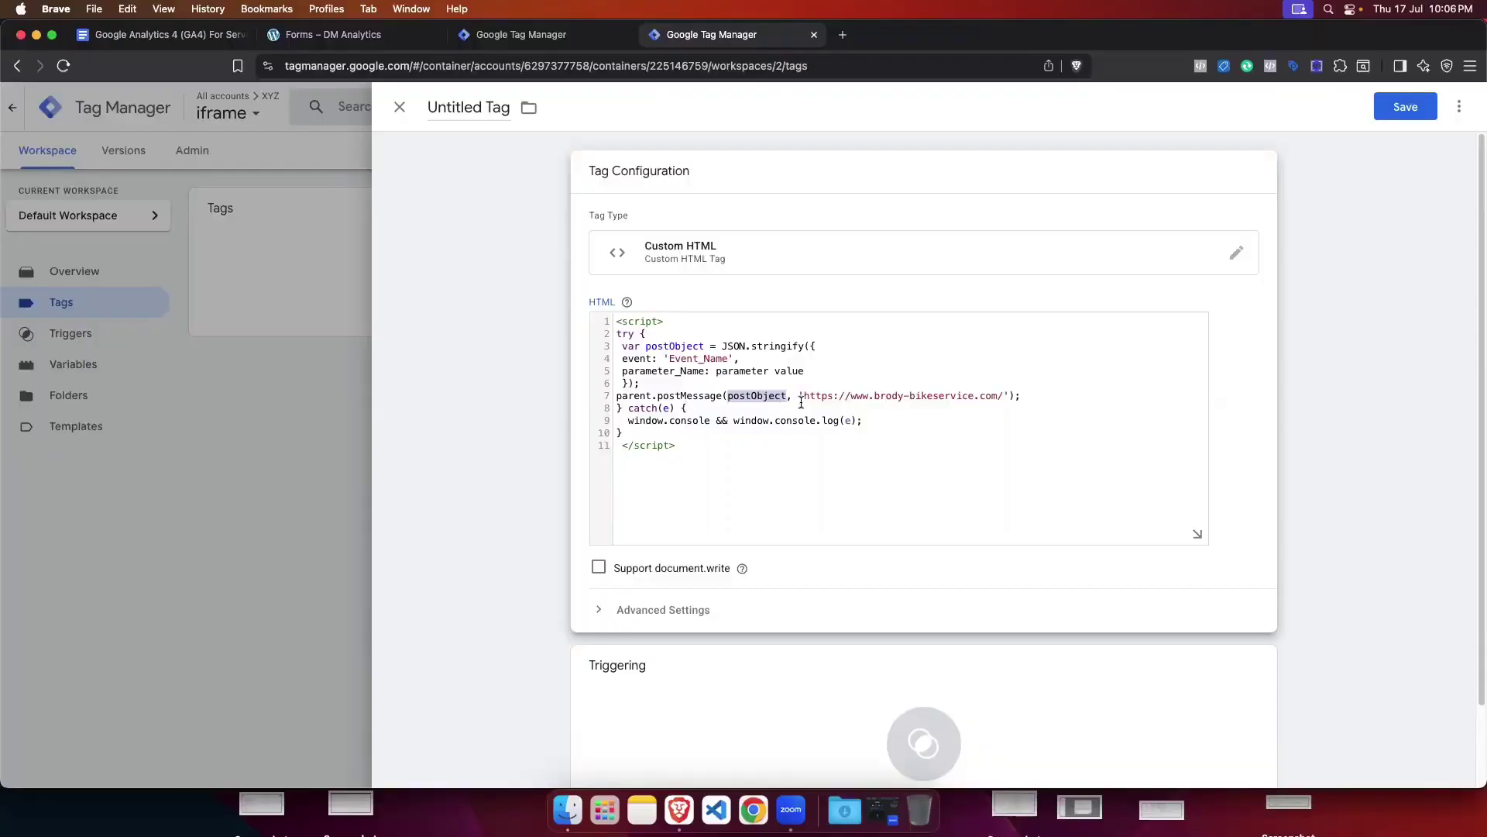
{"action": "left_click_drag", "start_coordinate": [804, 398], "coordinate": [1005, 391]}
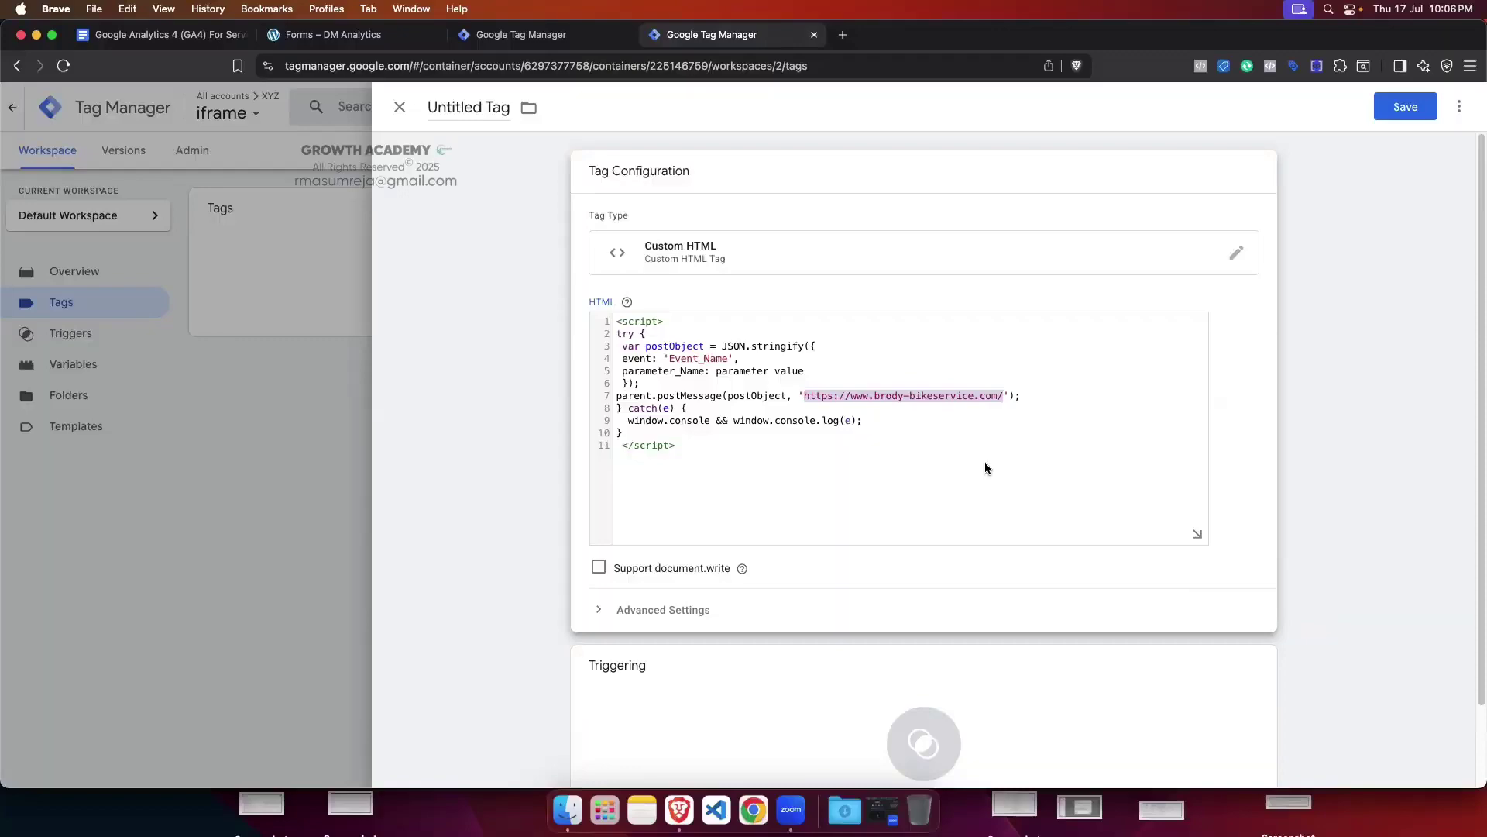
{"action": "left_click", "coordinate": [333, 34]}
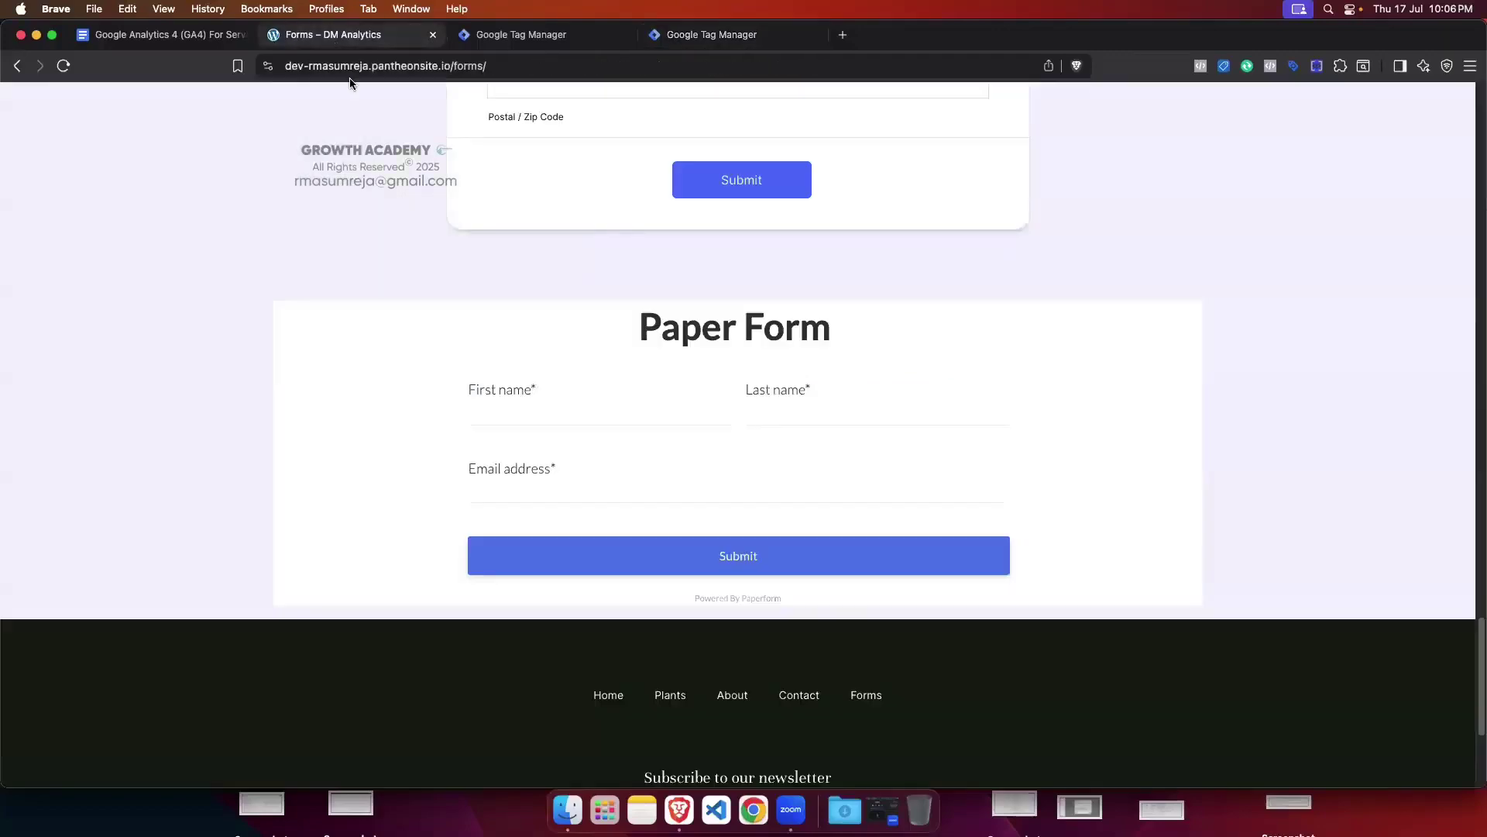
{"action": "scroll", "coordinate": [434, 306], "scroll_direction": "up", "scroll_amount": 10}
{"action": "left_click", "coordinate": [457, 67]}
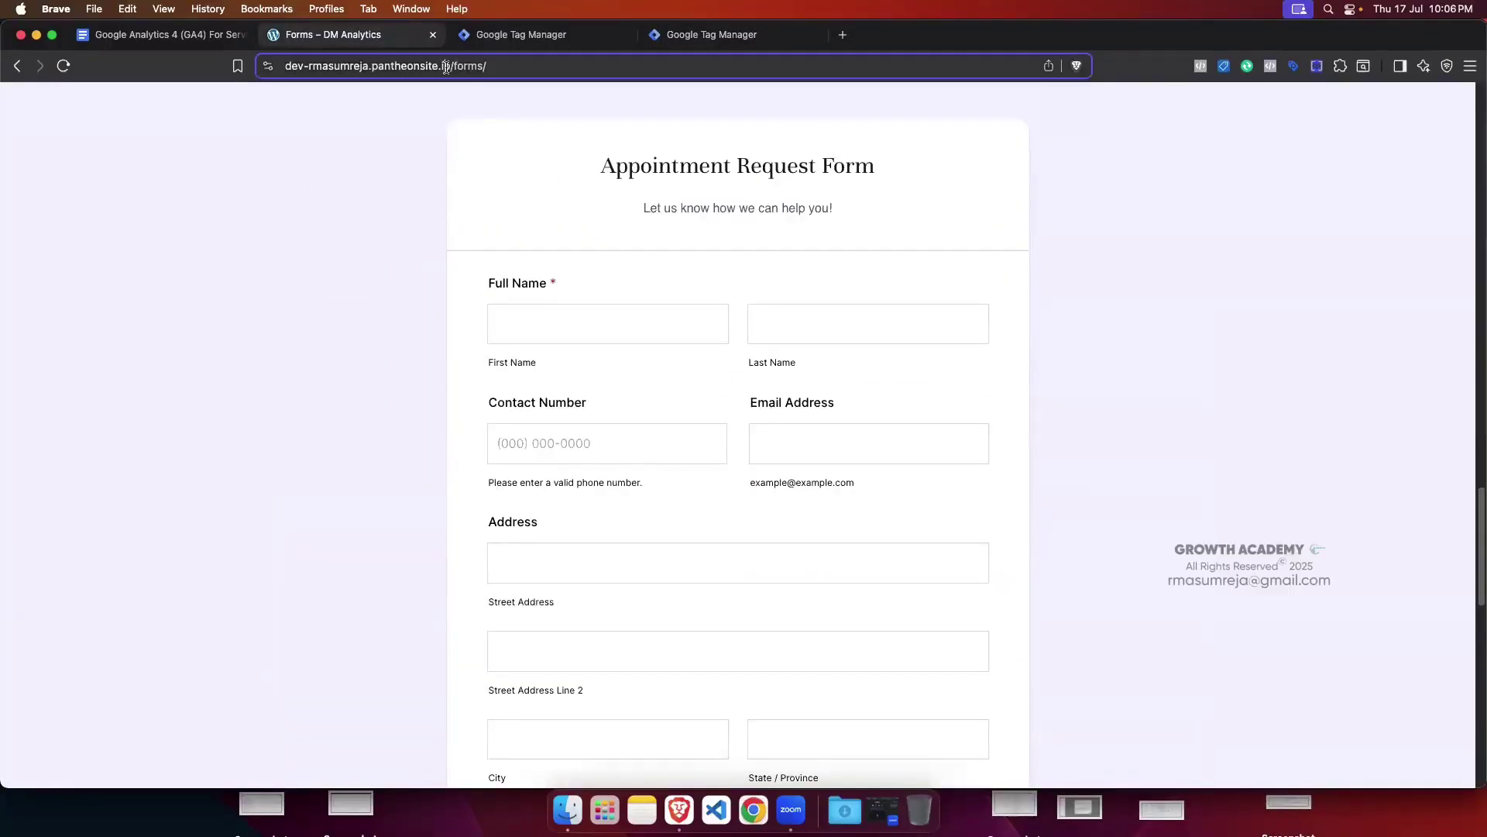
{"action": "left_click_drag", "start_coordinate": [486, 65], "coordinate": [283, 66]}
{"action": "key", "text": "super+c"}
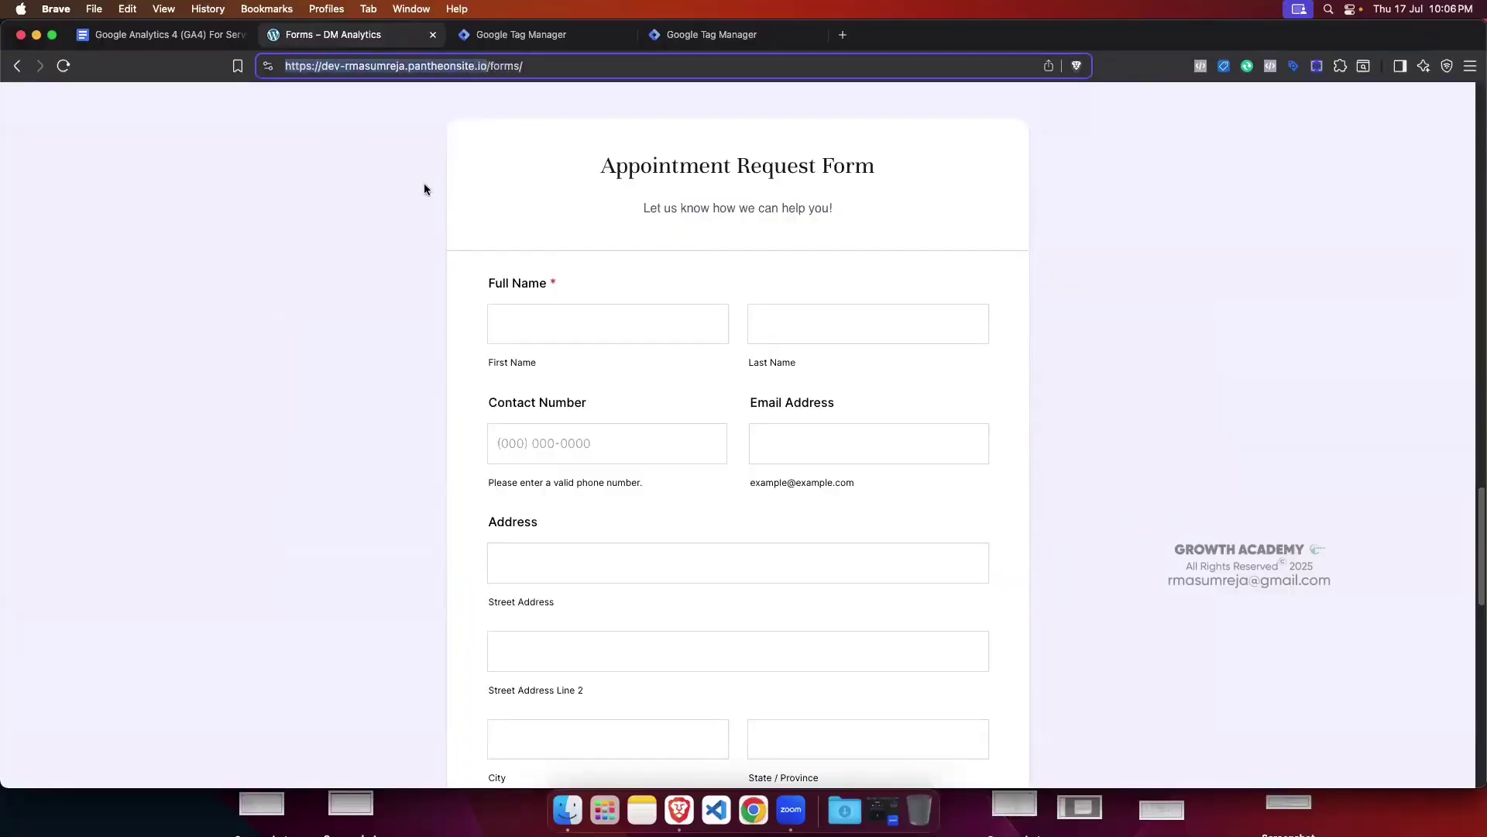
{"action": "left_click", "coordinate": [712, 35]}
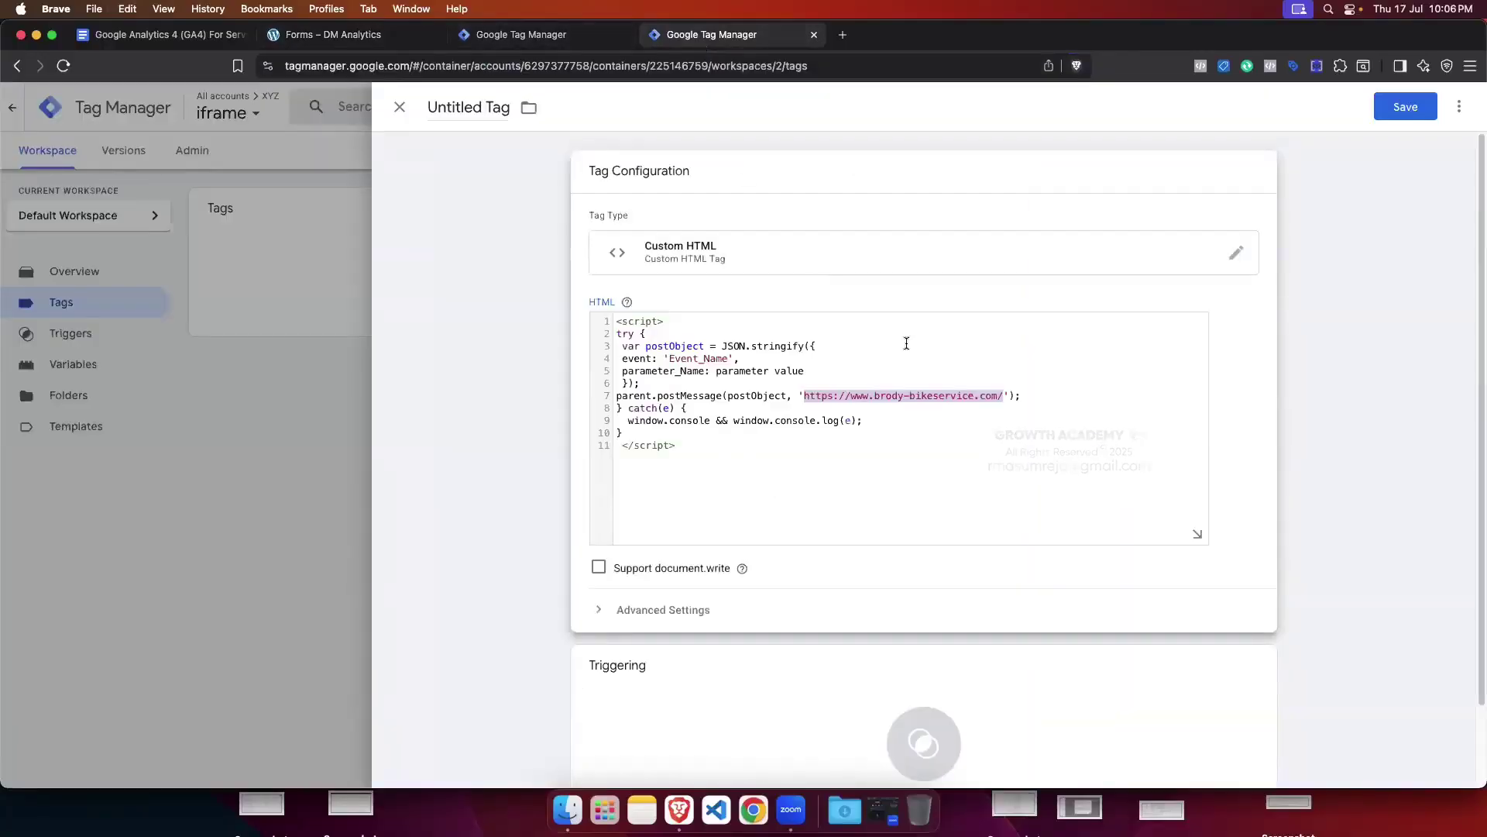
{"action": "key", "text": "BackSpace"}
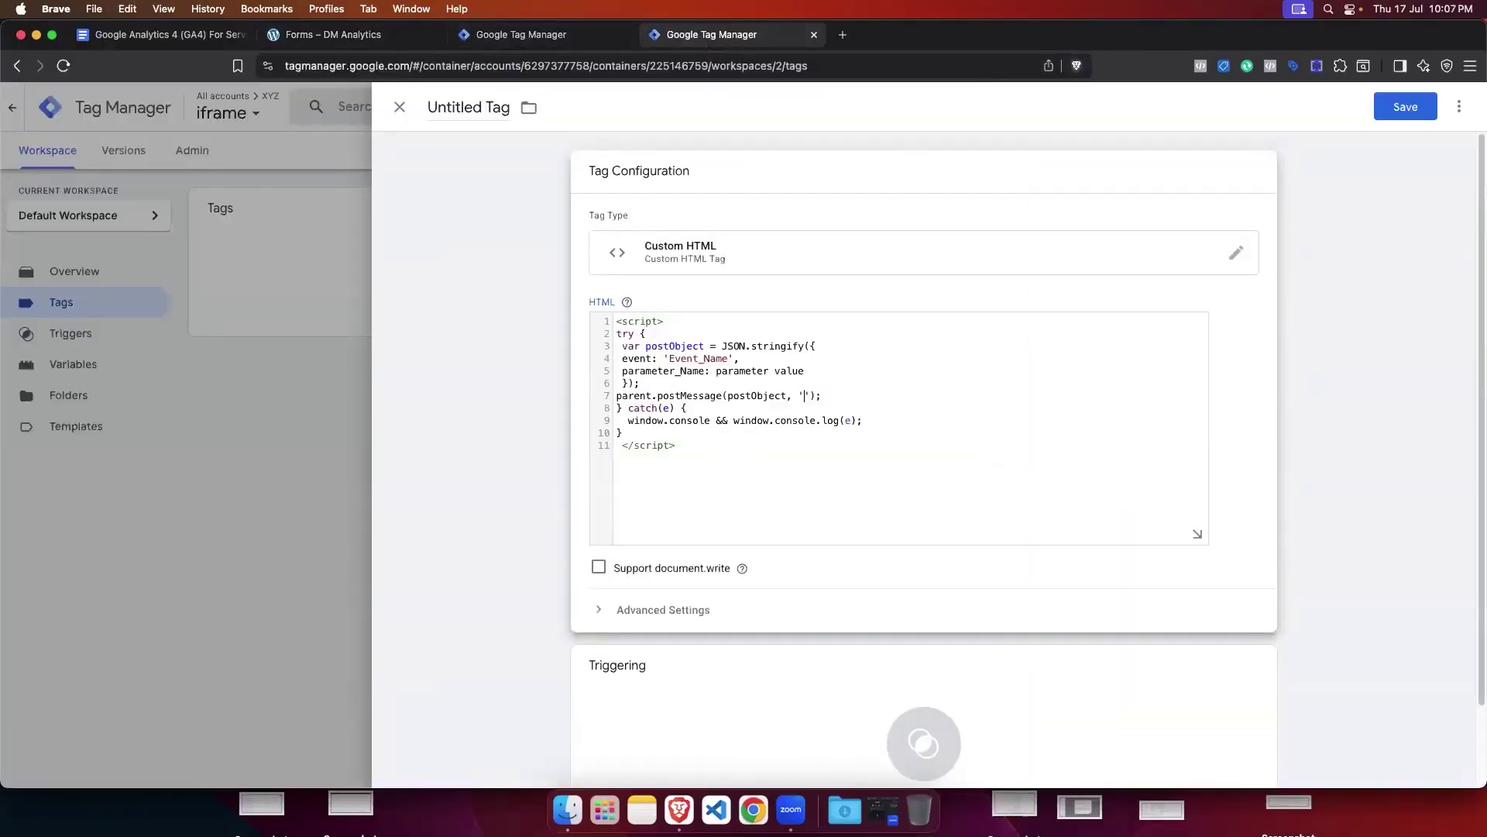
{"action": "key", "text": "super+v"}
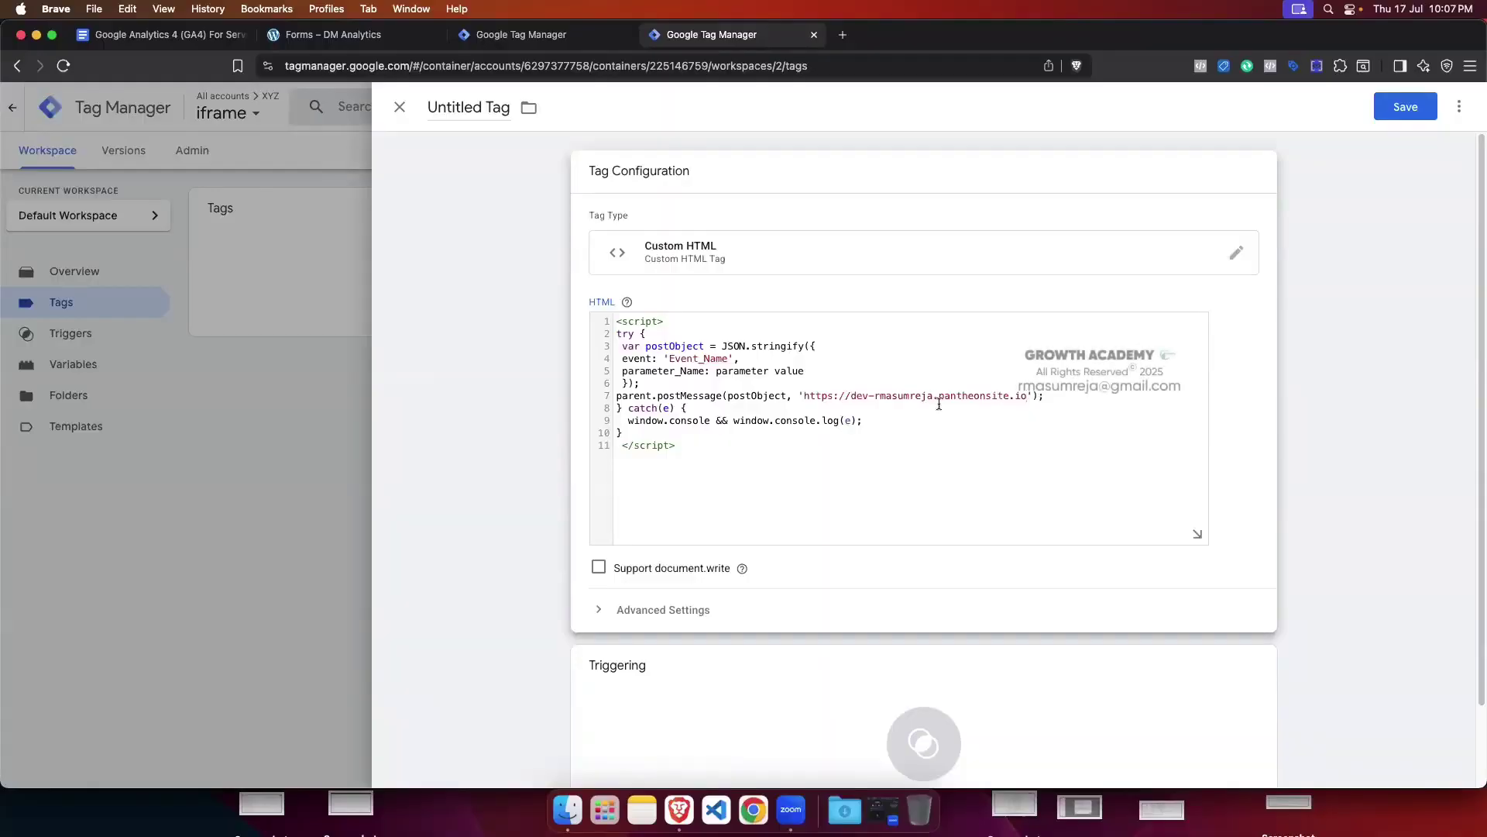
{"action": "double_click", "coordinate": [750, 395]}
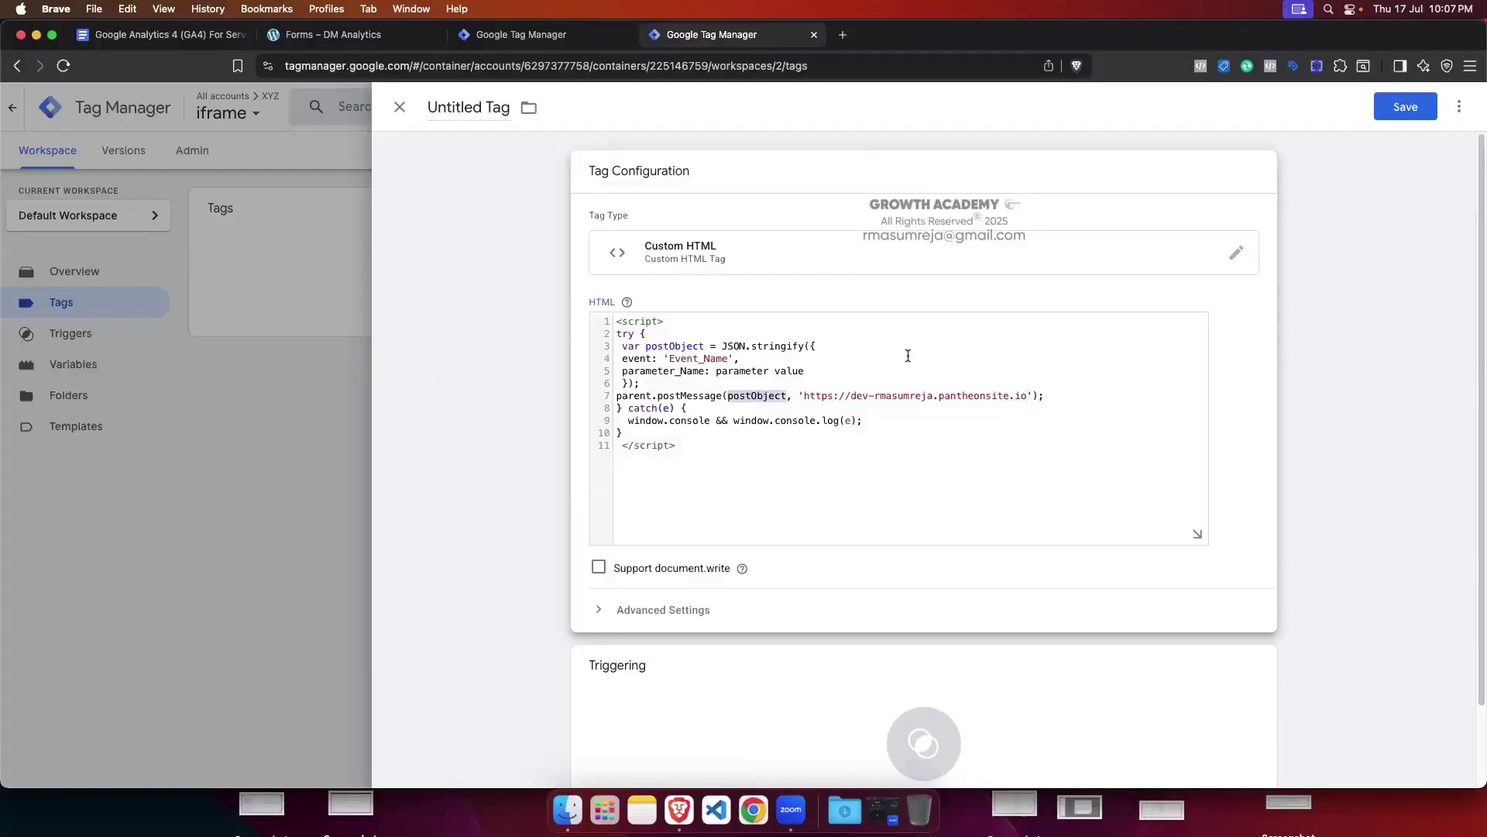
{"action": "double_click", "coordinate": [736, 346]}
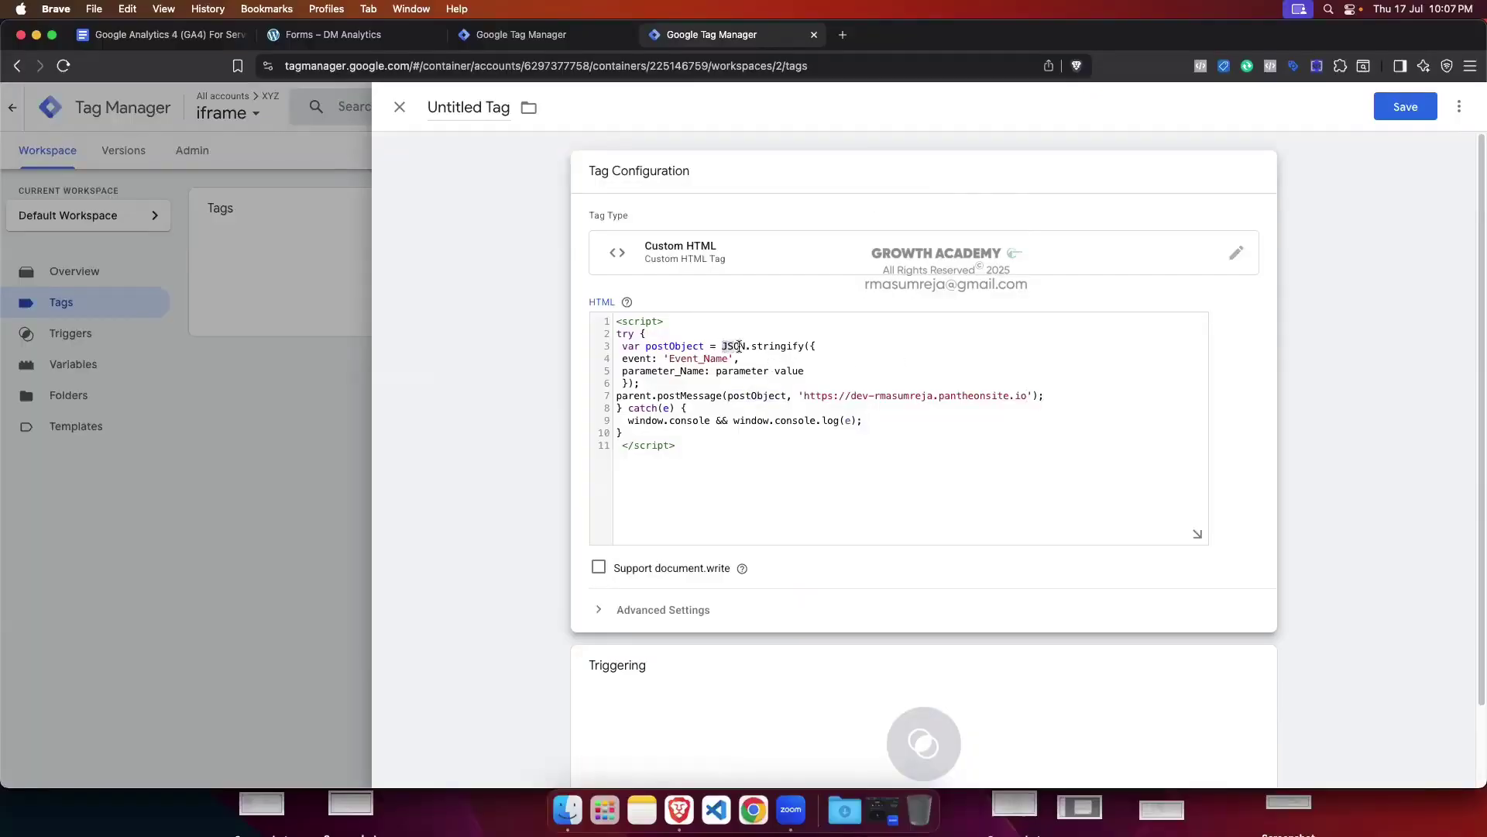
Step: Walk through JSON.stringify and the postObject object, then empty the Event_Name value on line 4
{"action": "left_click_drag", "start_coordinate": [739, 345], "coordinate": [804, 345]}
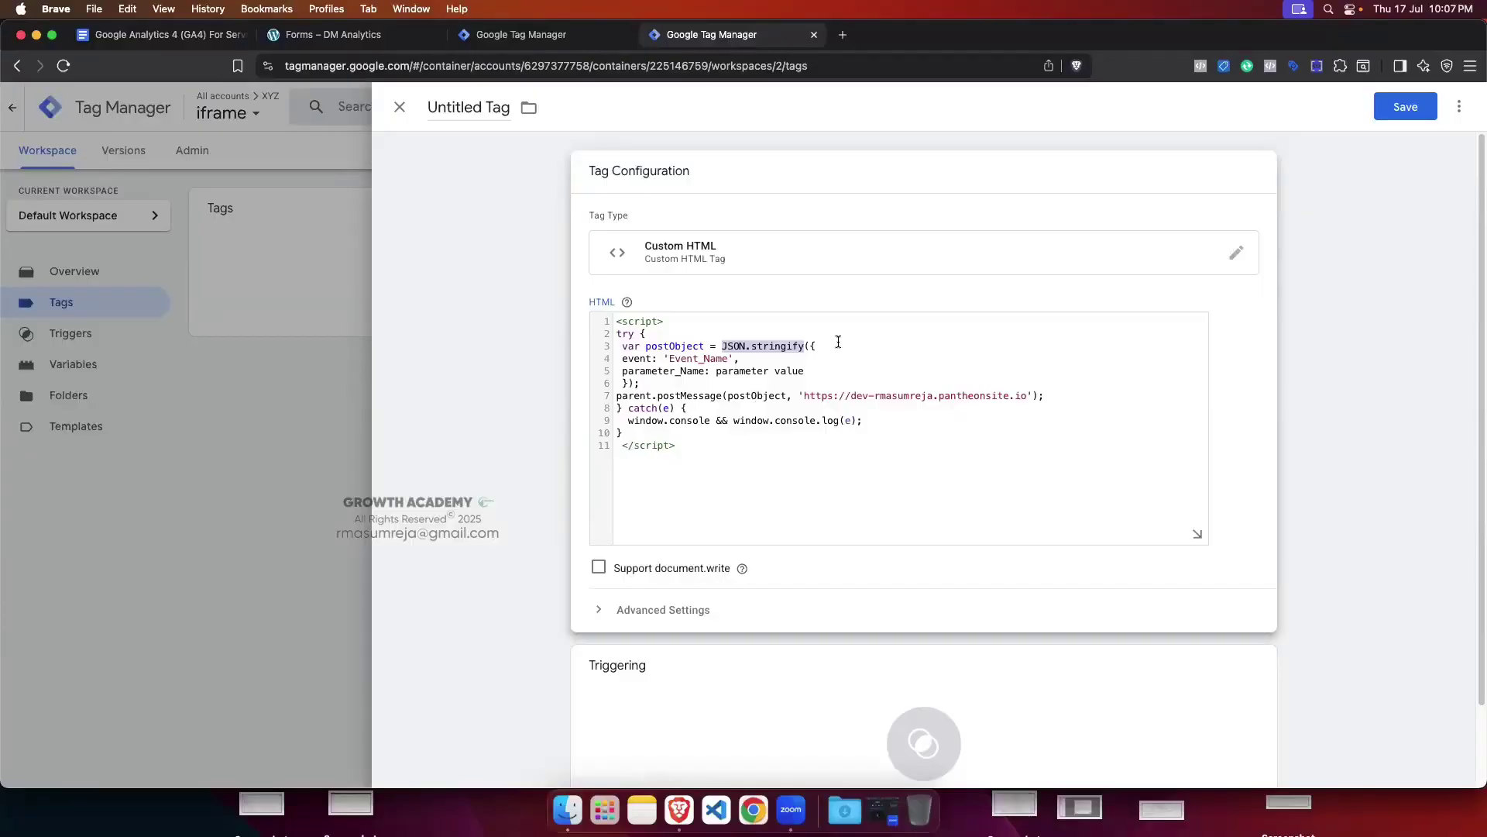
{"action": "left_click_drag", "start_coordinate": [812, 343], "coordinate": [631, 382]}
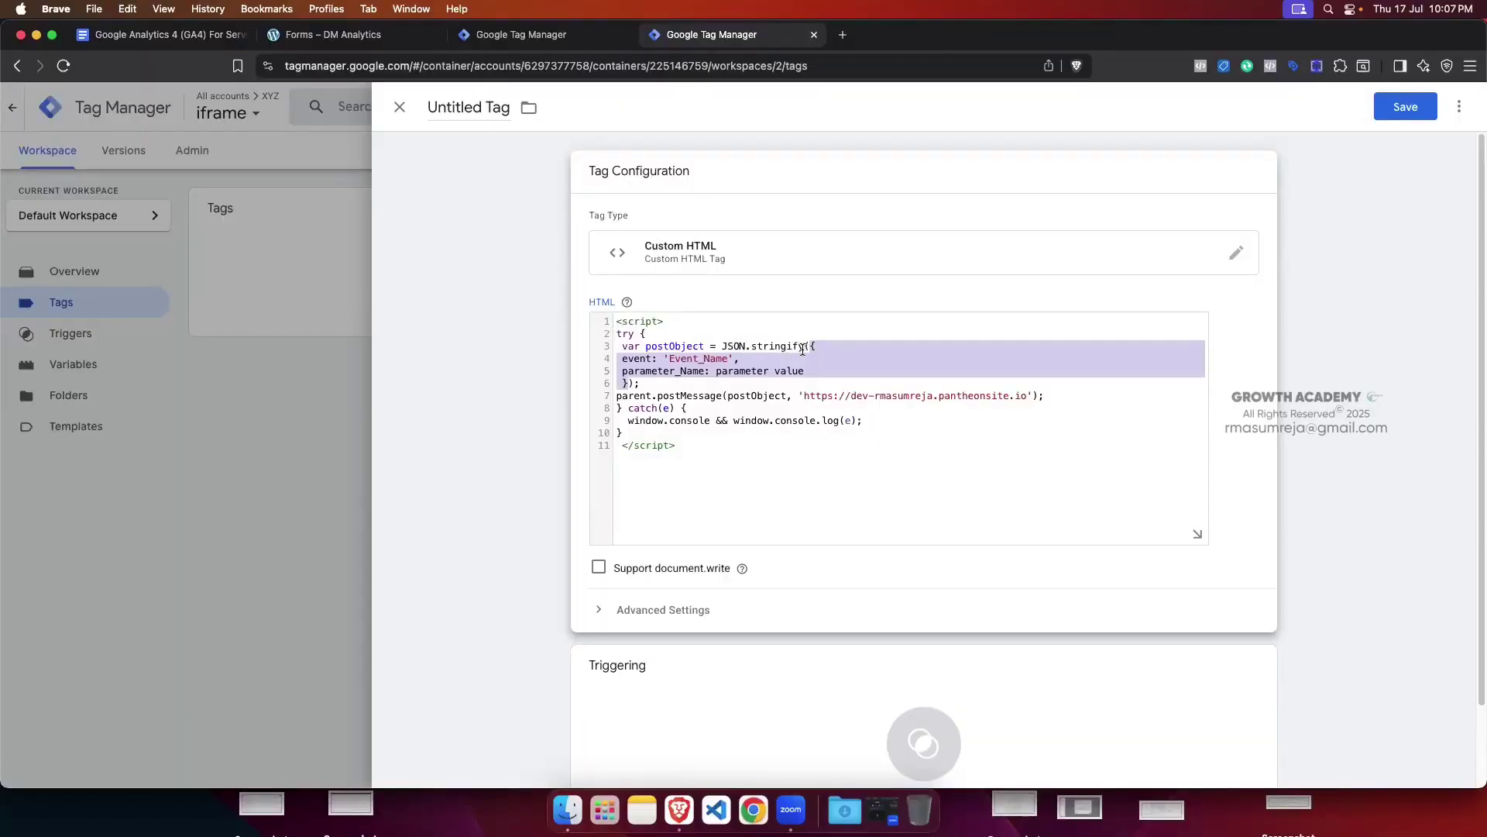
{"action": "left_click", "coordinate": [814, 347]}
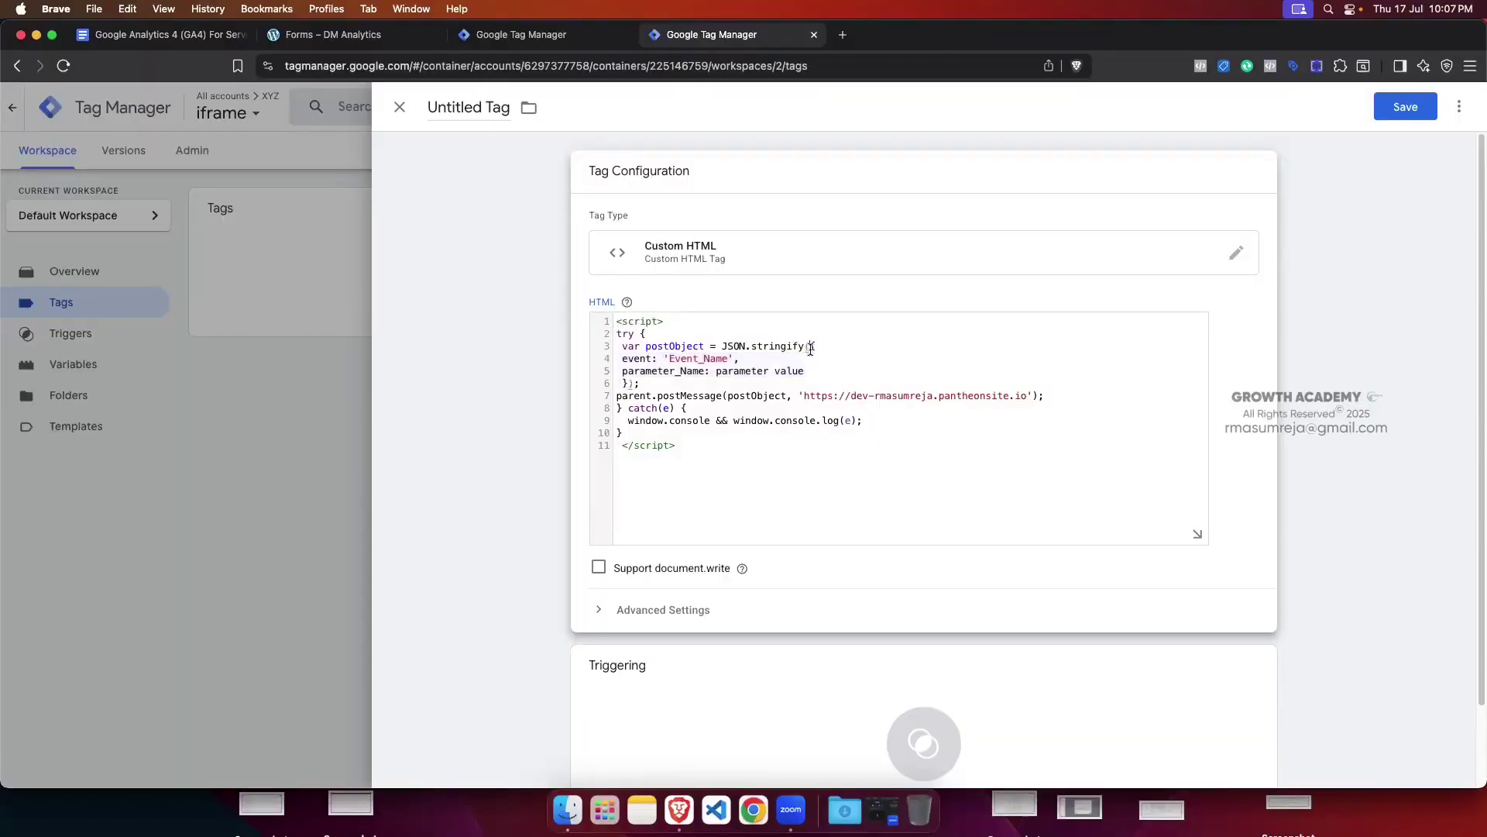
{"action": "left_click_drag", "start_coordinate": [812, 347], "coordinate": [629, 383]}
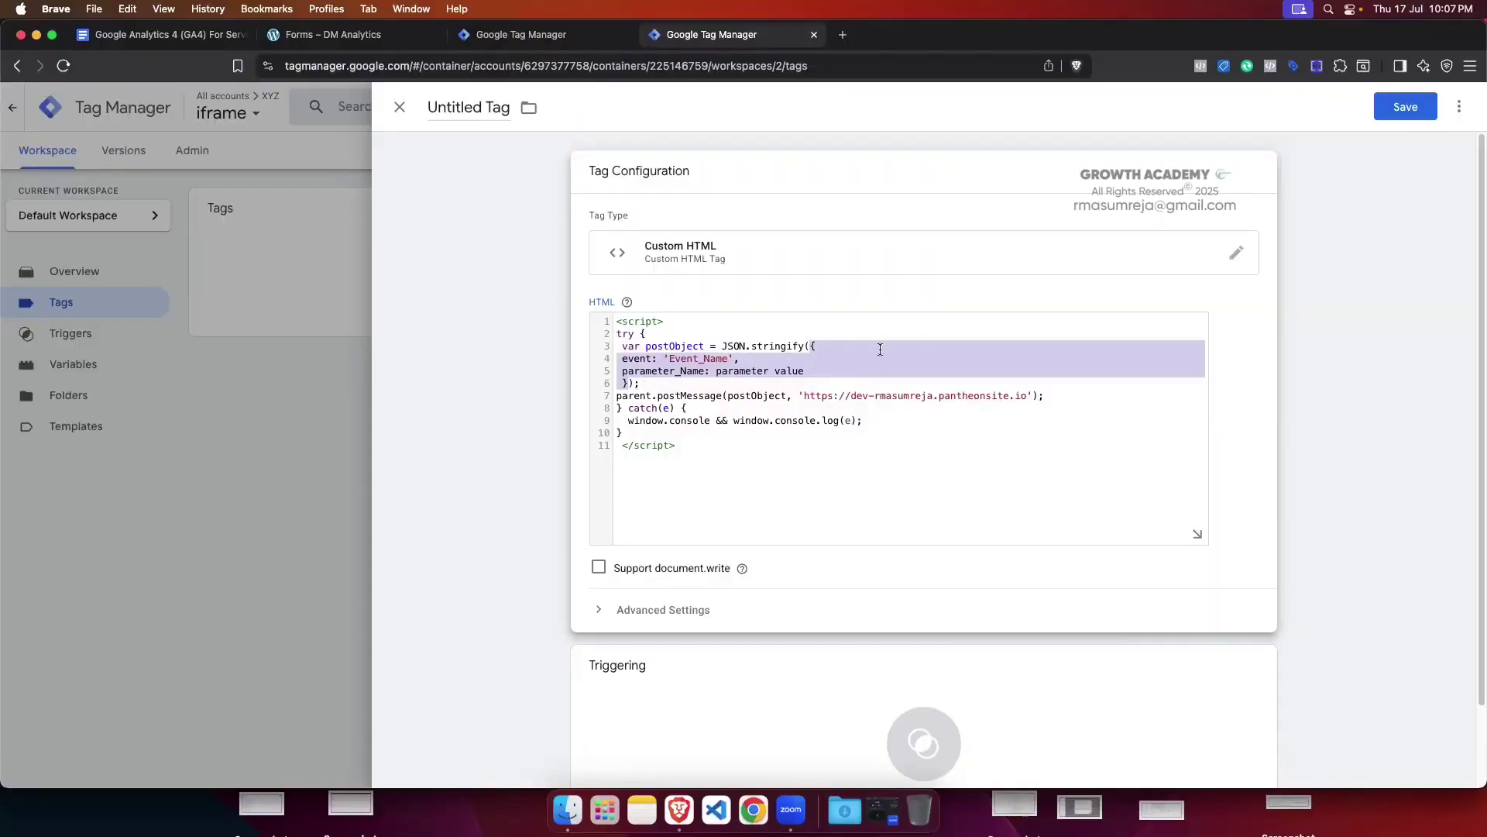
{"action": "left_click", "coordinate": [748, 402]}
{"action": "double_click", "coordinate": [760, 396]}
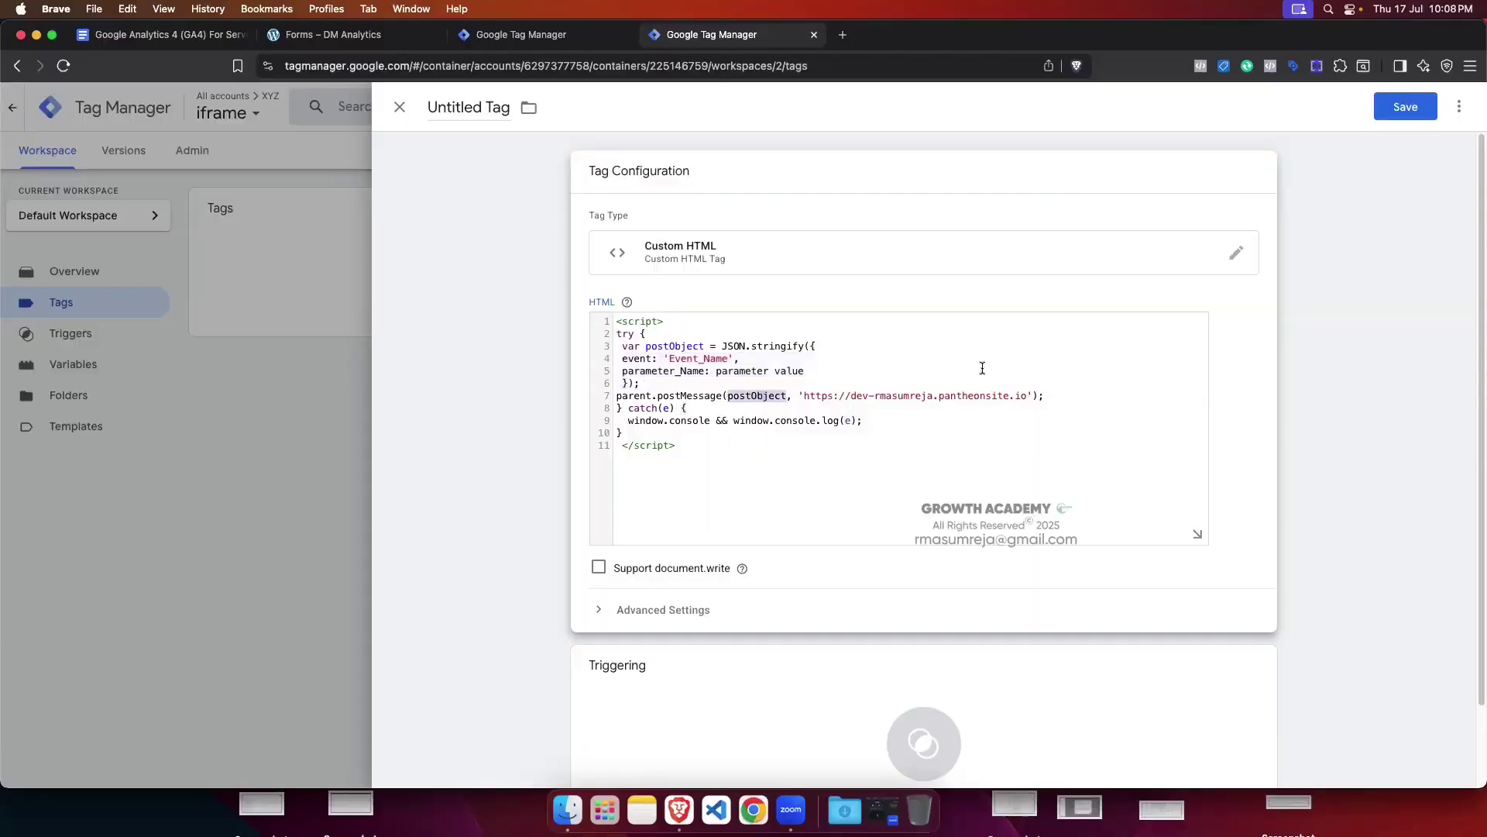
{"action": "left_click", "coordinate": [890, 347]}
{"action": "double_click", "coordinate": [674, 345]}
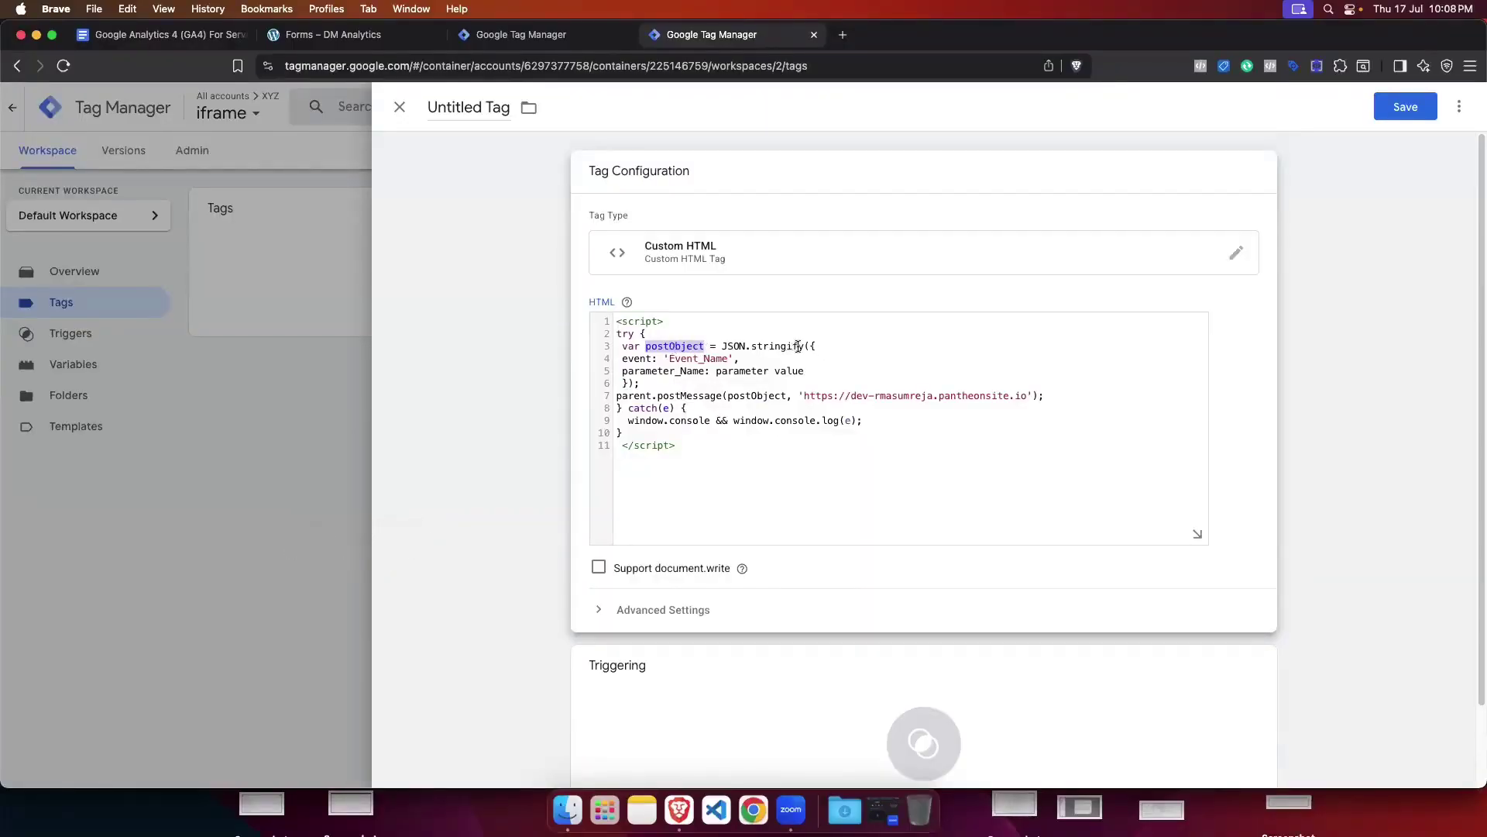
{"action": "left_click_drag", "start_coordinate": [809, 346], "coordinate": [629, 382]}
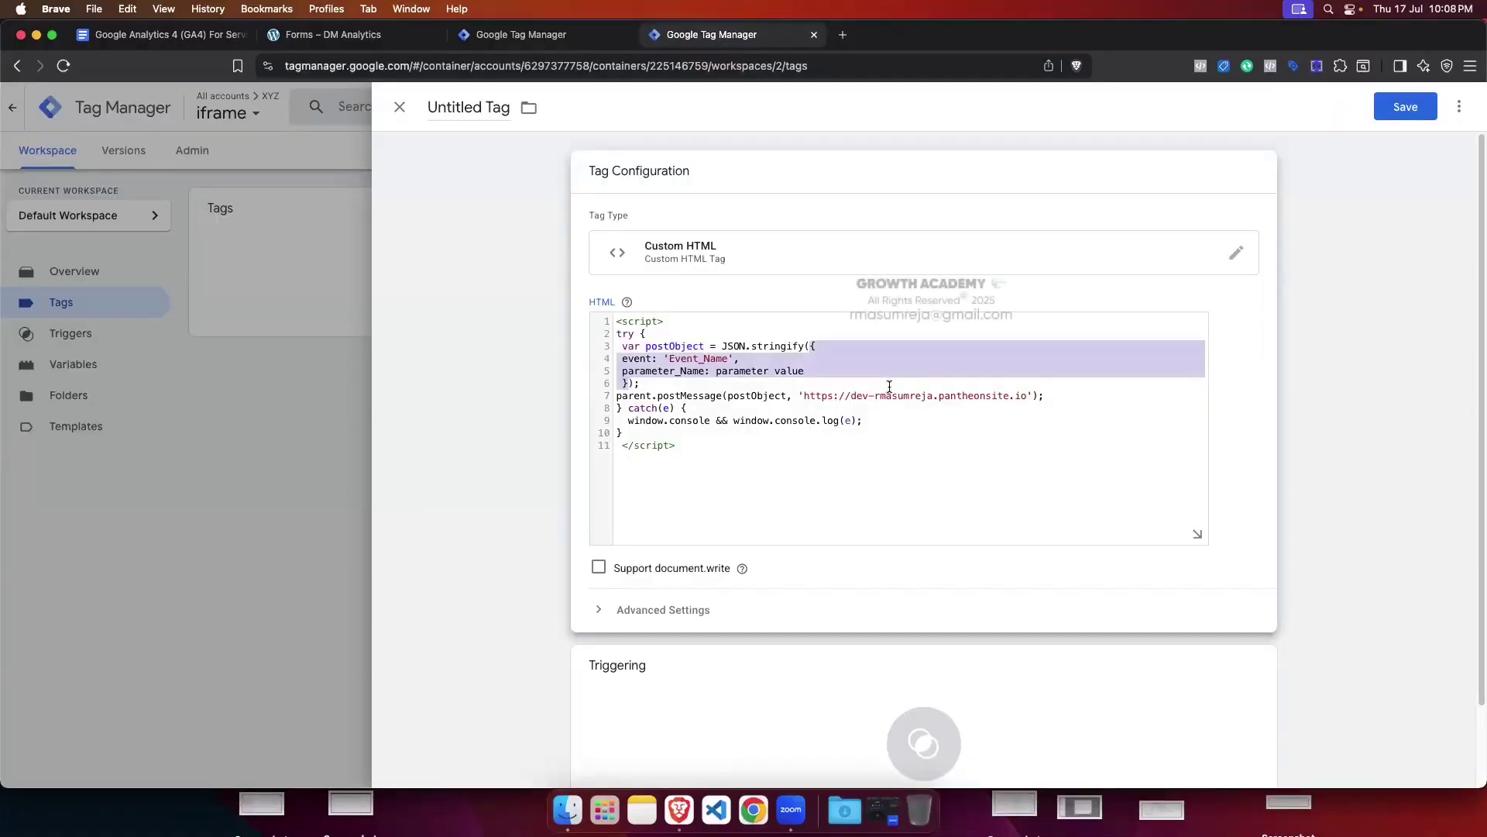
{"action": "left_click", "coordinate": [839, 372]}
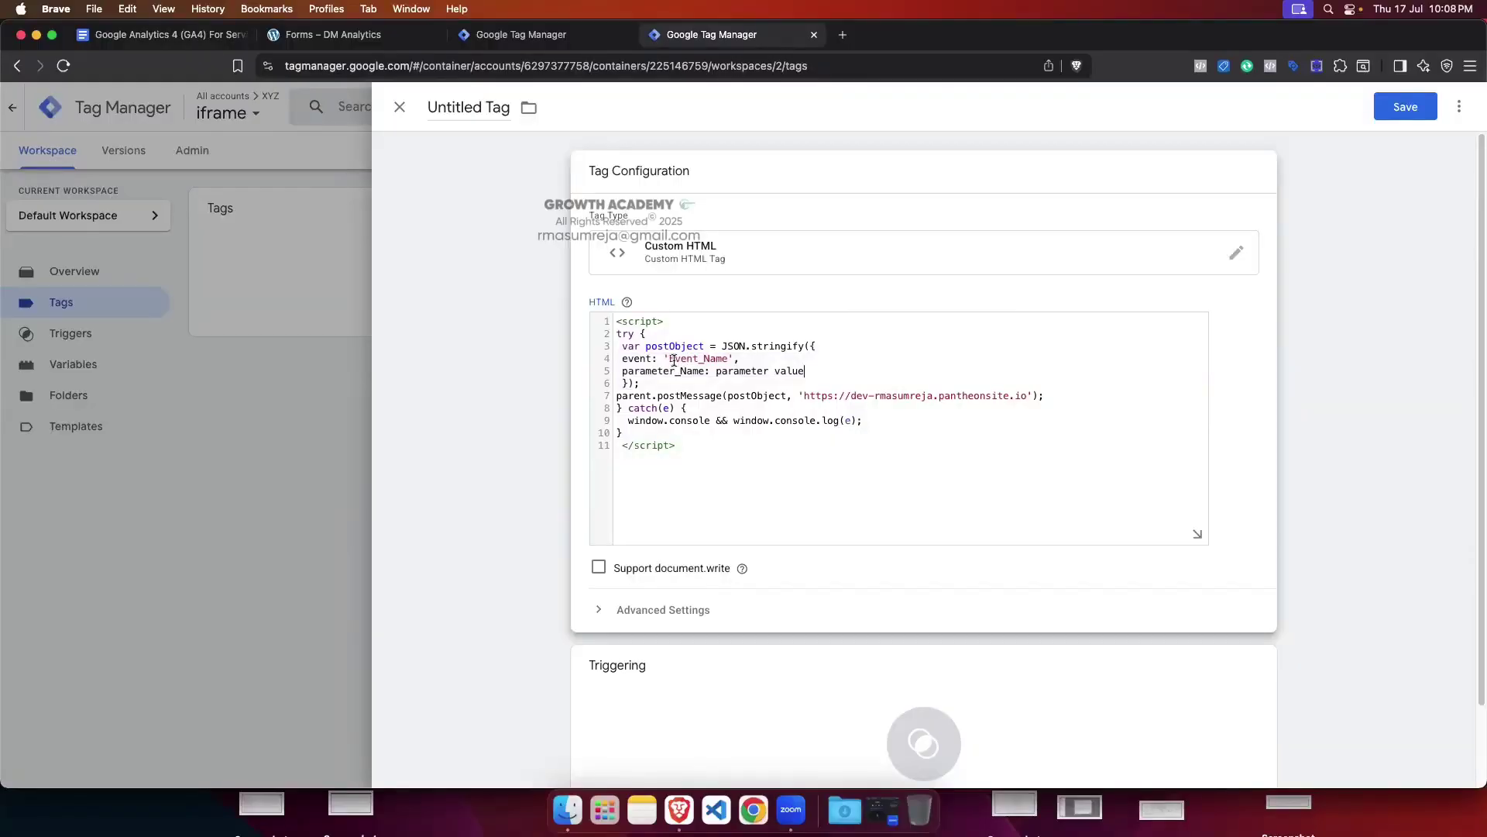
{"action": "left_click_drag", "start_coordinate": [671, 358], "coordinate": [724, 360]}
{"action": "key", "text": "BackSpace"}
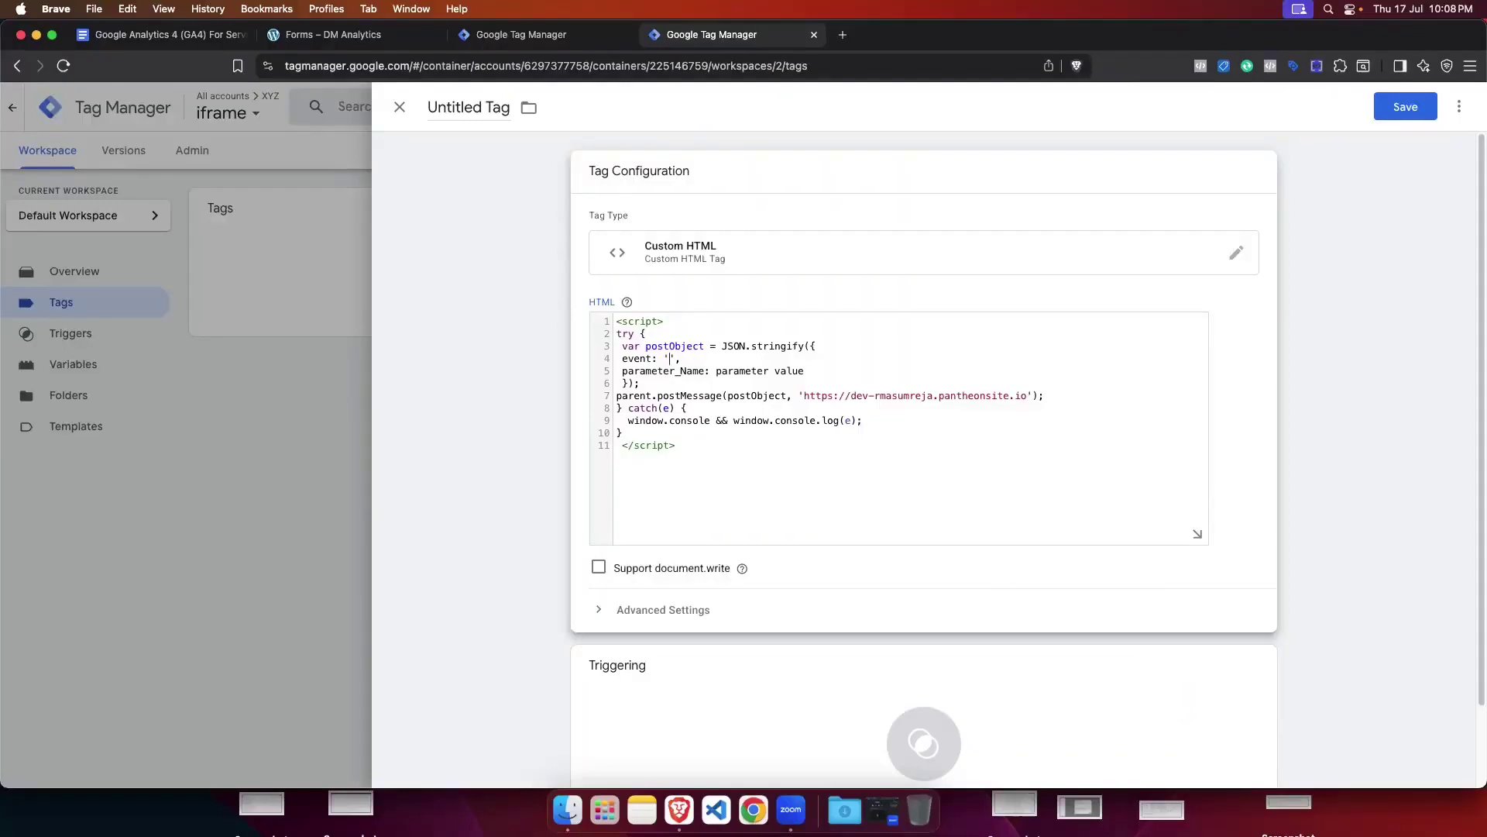
Step: Set the event value on line 4 to 'test_event'
{"action": "type", "text": "Tes"}
{"action": "key", "text": "BackSpace"}
{"action": "key", "text": "BackSpace"}
{"action": "key", "text": "BackSpace"}
{"action": "key", "text": "BackSpace"}
{"action": "type", "text": "t"}
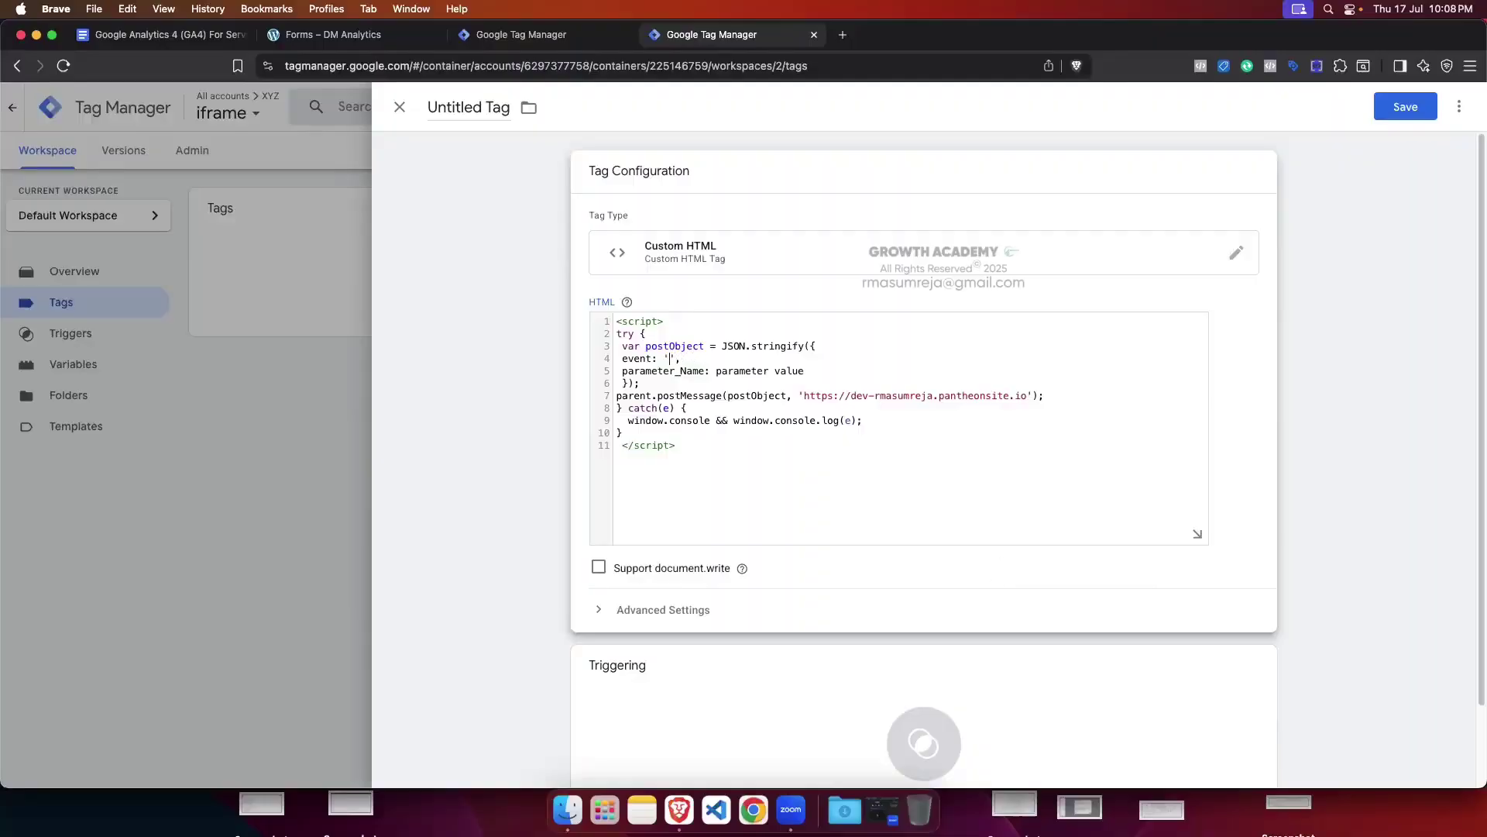
{"action": "type", "text": "est_)e"}
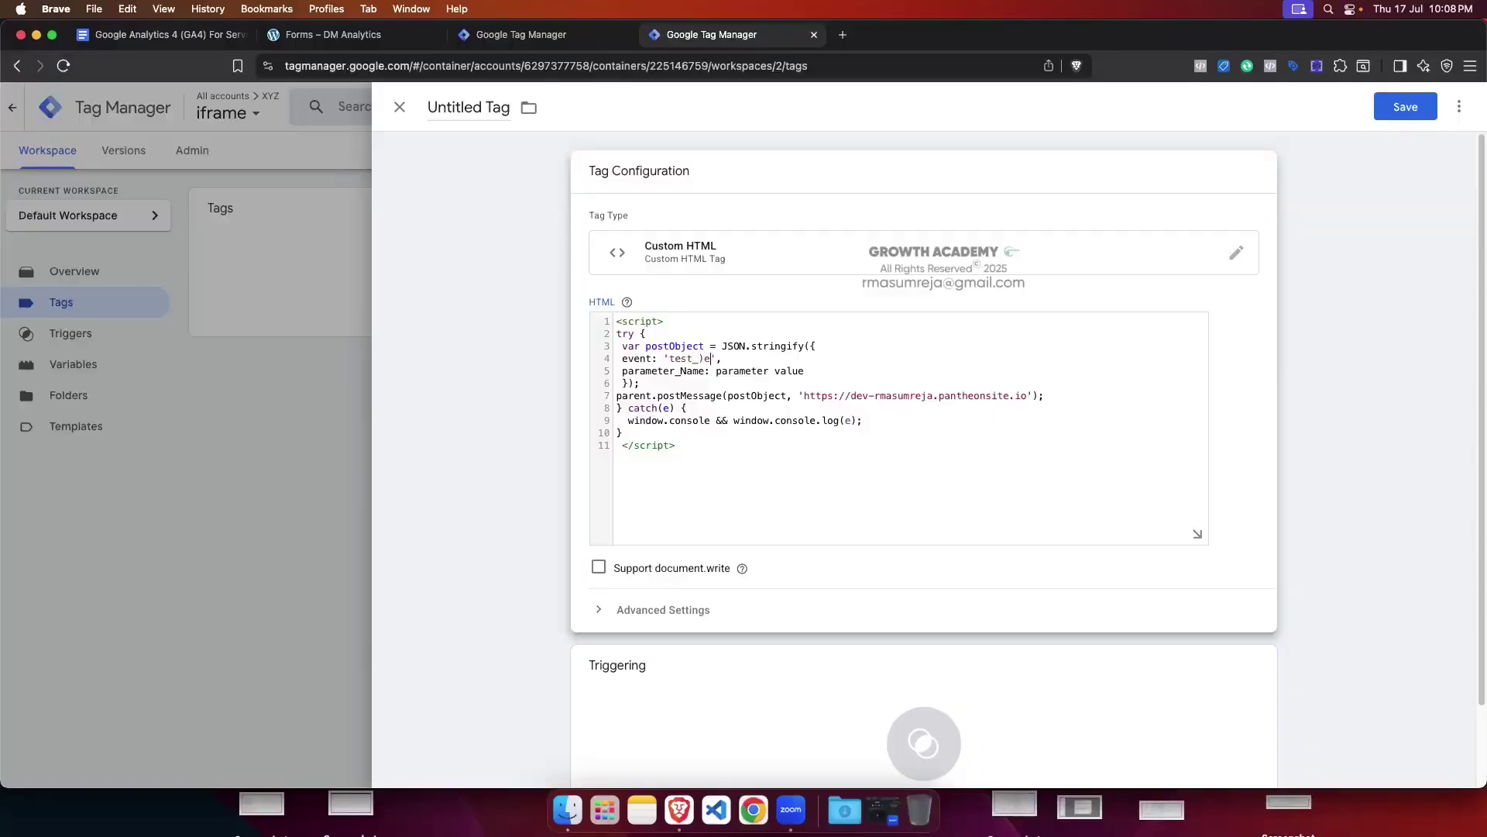
{"action": "type", "text": "vent"}
{"action": "key", "text": "BackSpace"}
{"action": "key", "text": "BackSpace"}
{"action": "key", "text": "BackSpace"}
{"action": "key", "text": "BackSpace"}
{"action": "key", "text": "BackSpace"}
{"action": "key", "text": "BackSpace"}
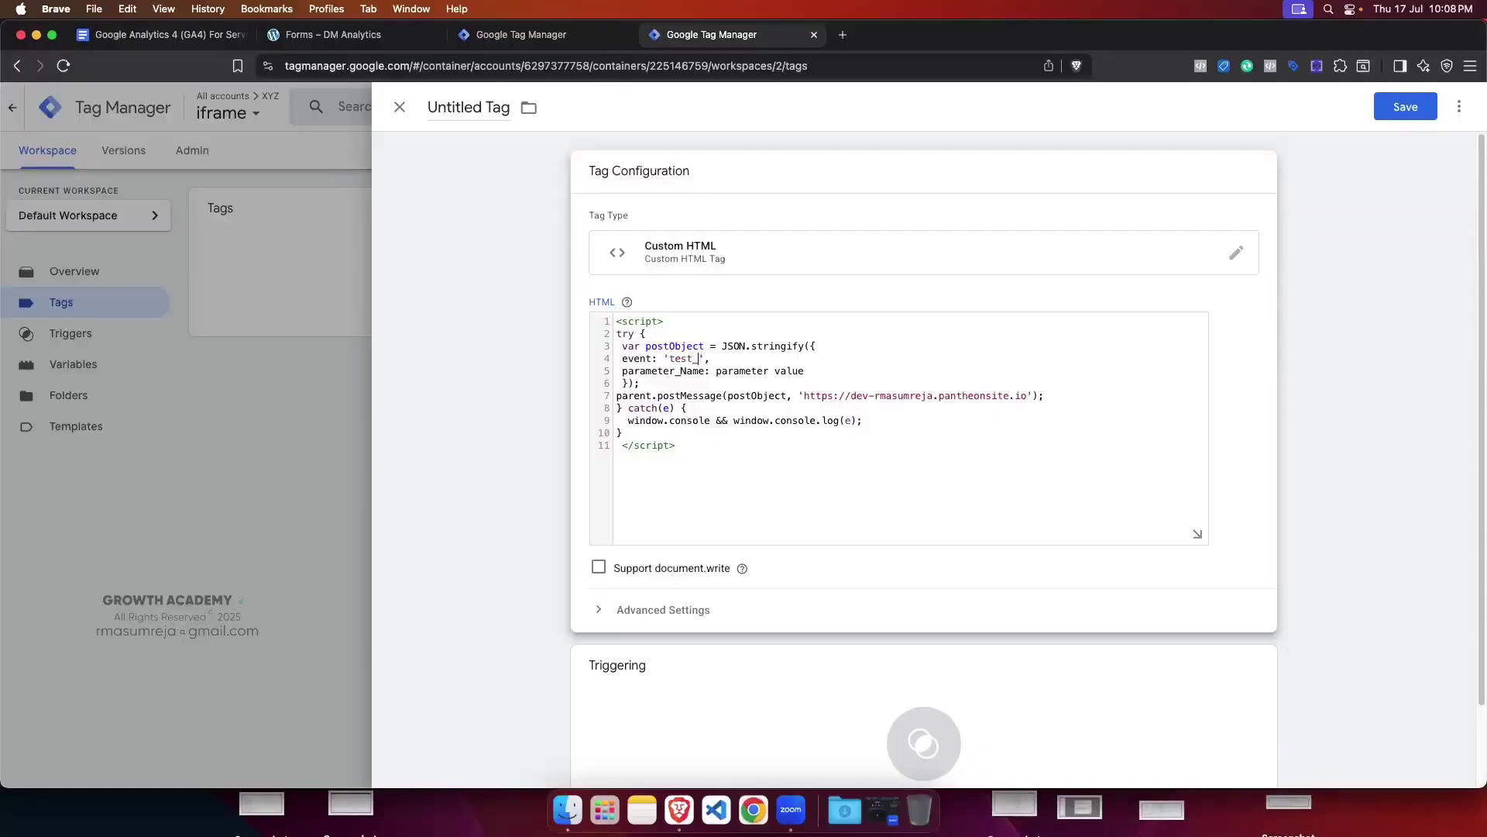
{"action": "type", "text": "event"}
Step: Replace the parameter_Name key and its placeholder value on line 5 with color 'red'
{"action": "double_click", "coordinate": [662, 371]}
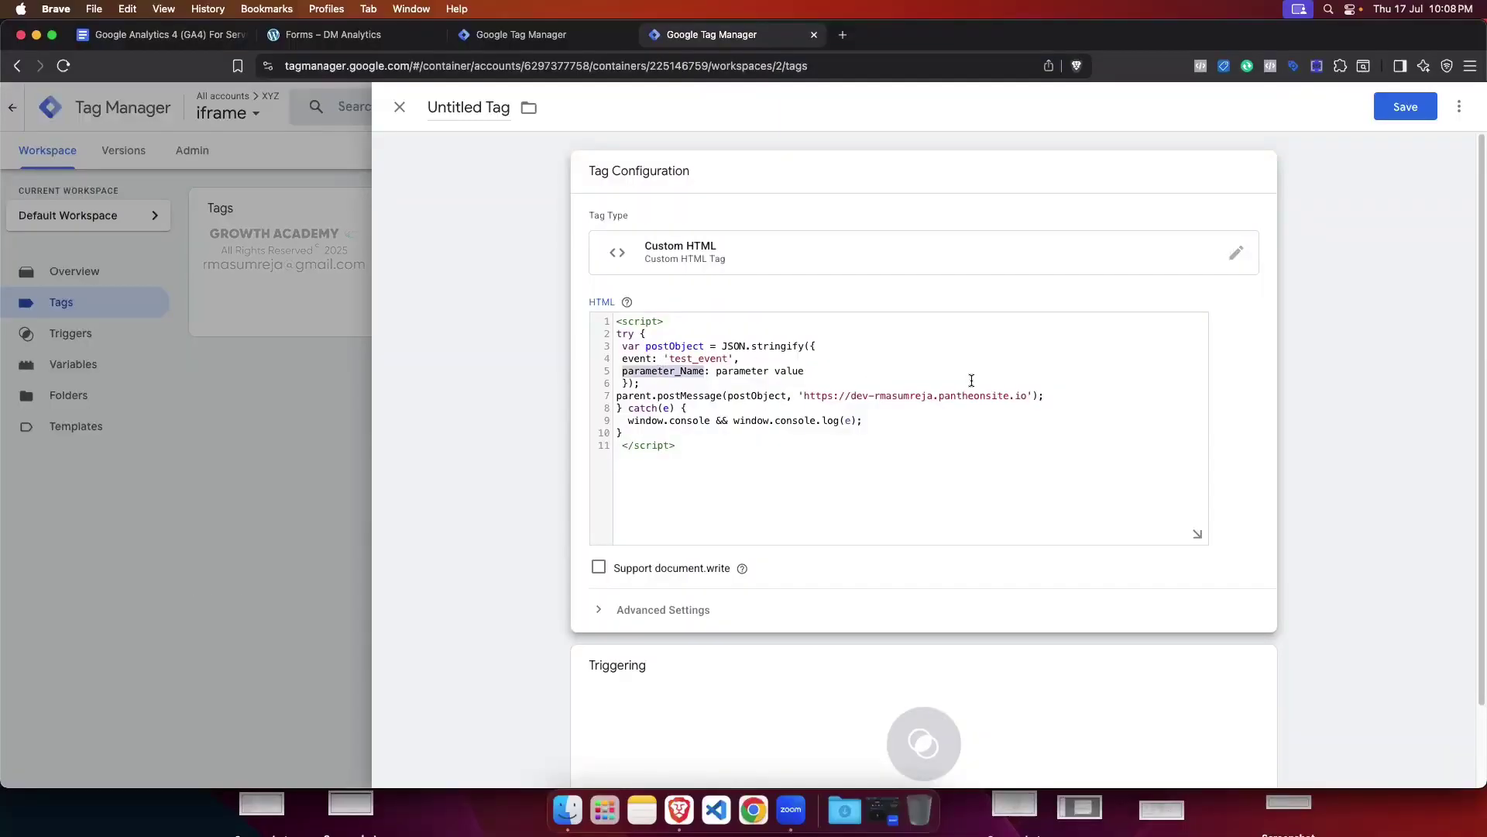
{"action": "key", "text": "BackSpace"}
{"action": "type", "text": "color"}
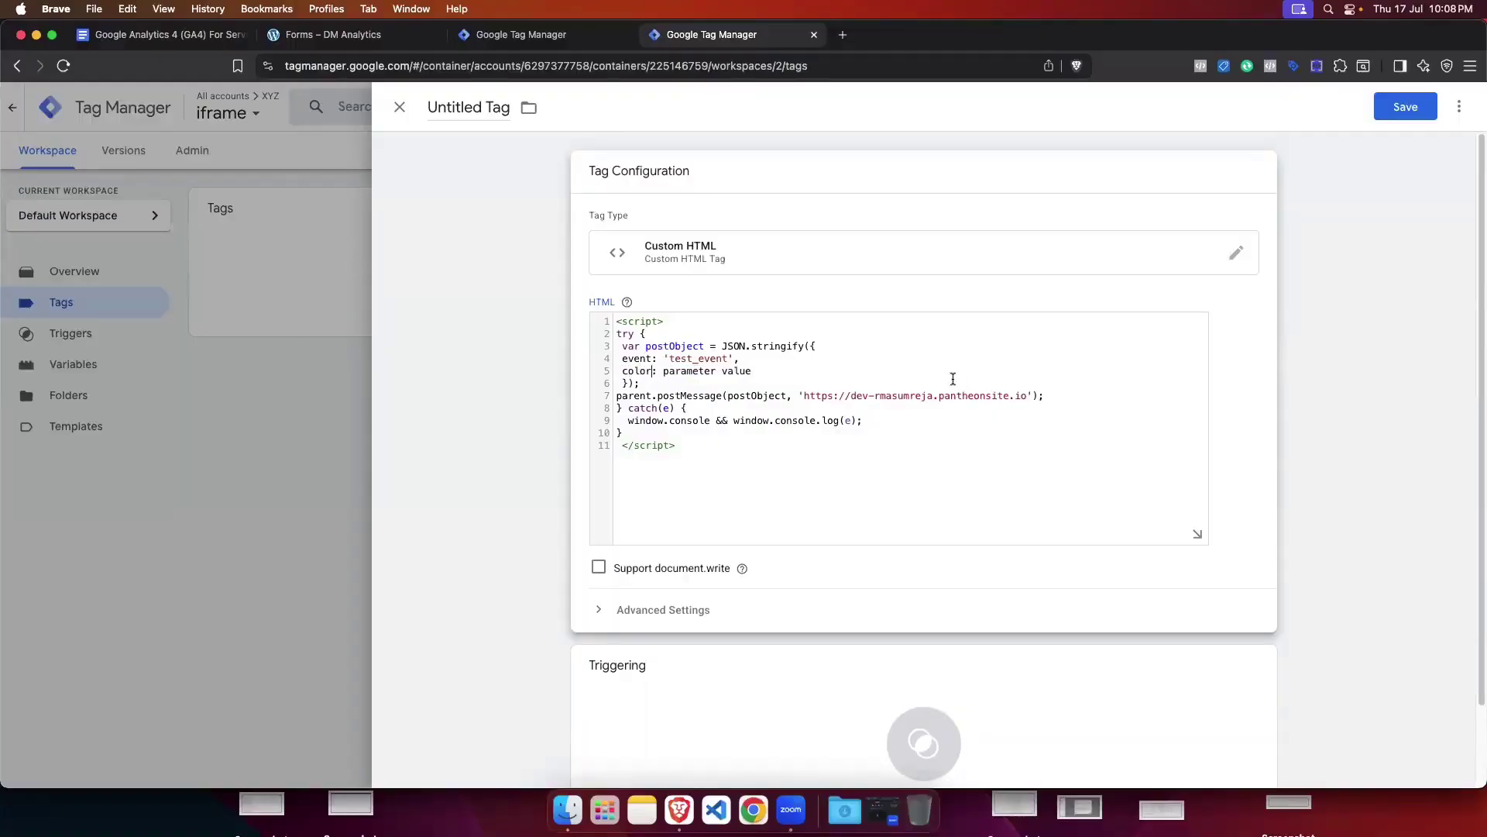
{"action": "double_click", "coordinate": [697, 371]}
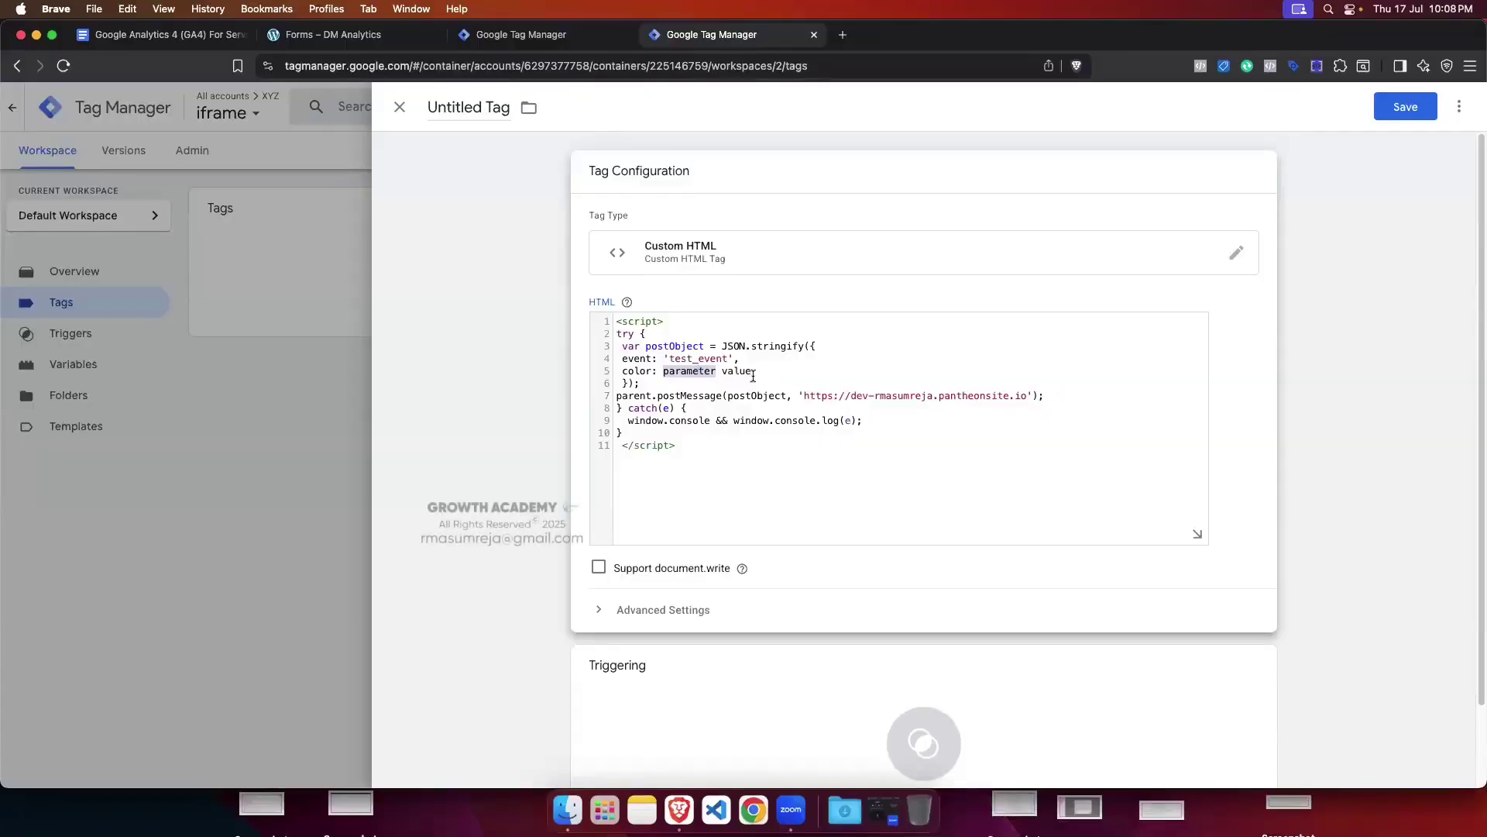
{"action": "left_click_drag", "start_coordinate": [752, 372], "coordinate": [663, 372]}
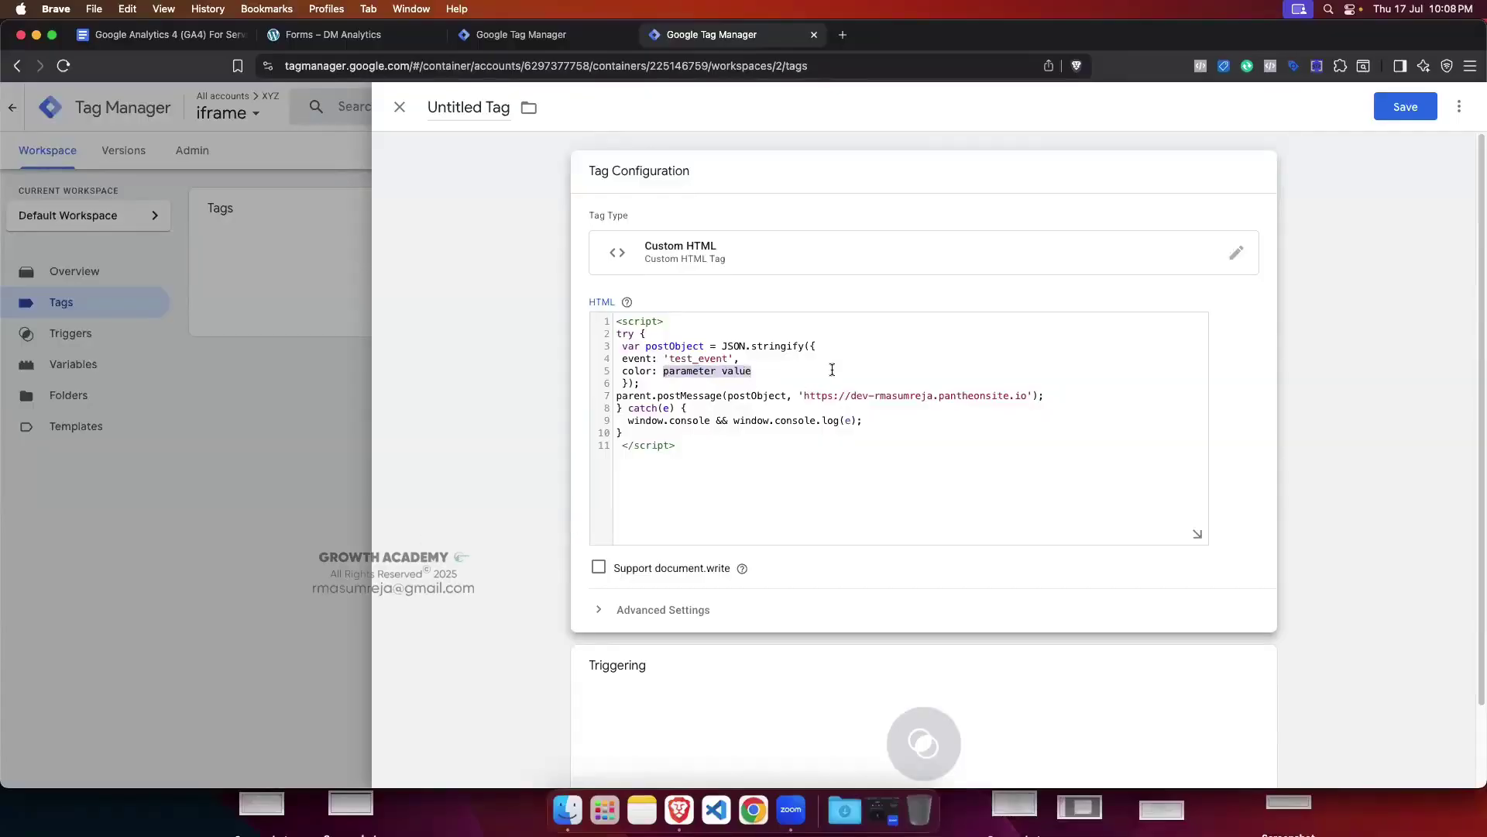
{"action": "key", "text": "BackSpace"}
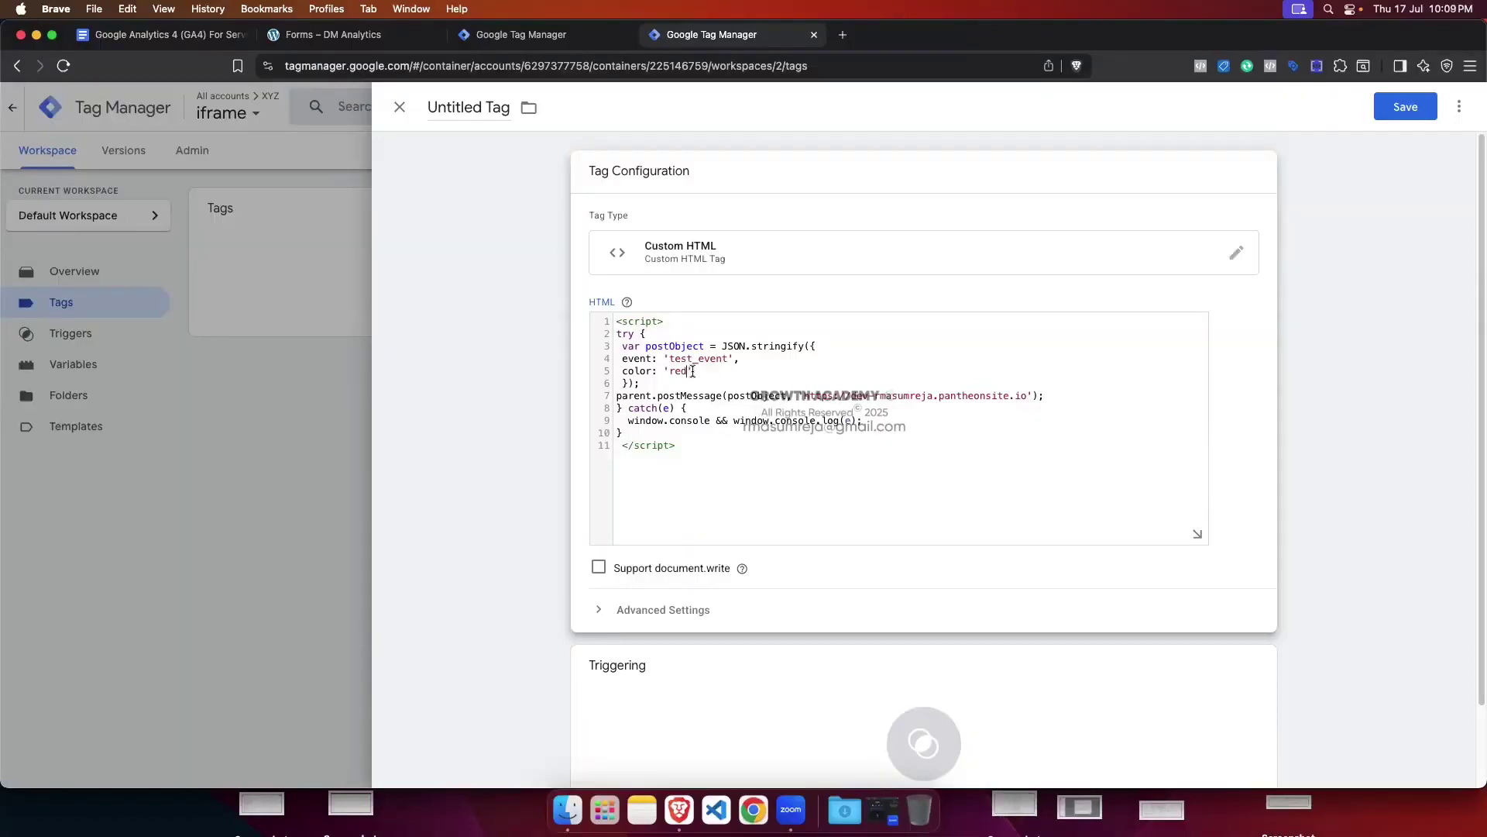
{"action": "left_click_drag", "start_coordinate": [693, 372], "coordinate": [662, 372]}
{"action": "type", "text": "{{"}
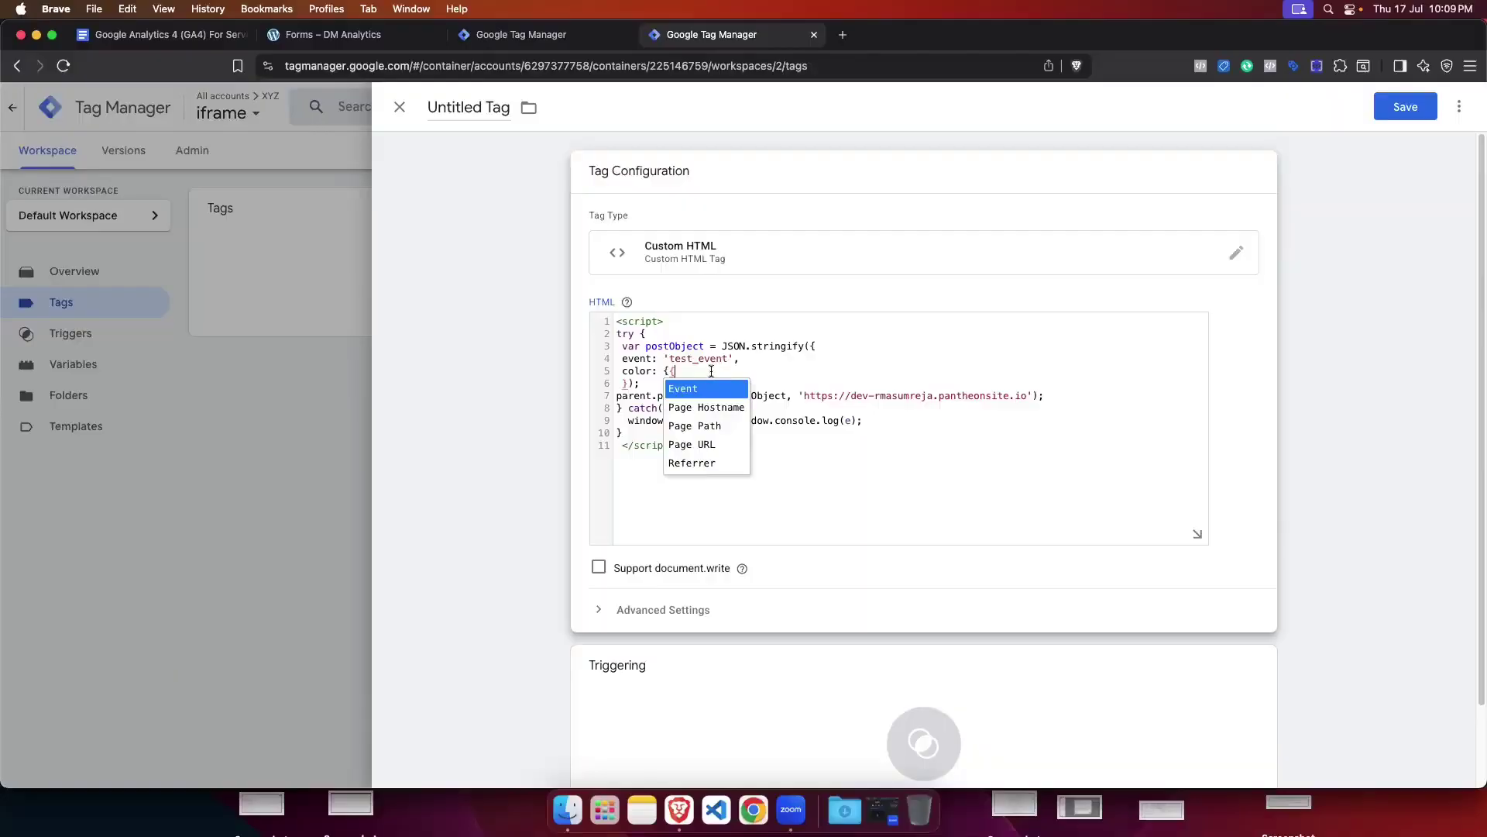
{"action": "key", "text": "BackSpace"}
{"action": "key", "text": "BackSpace"}
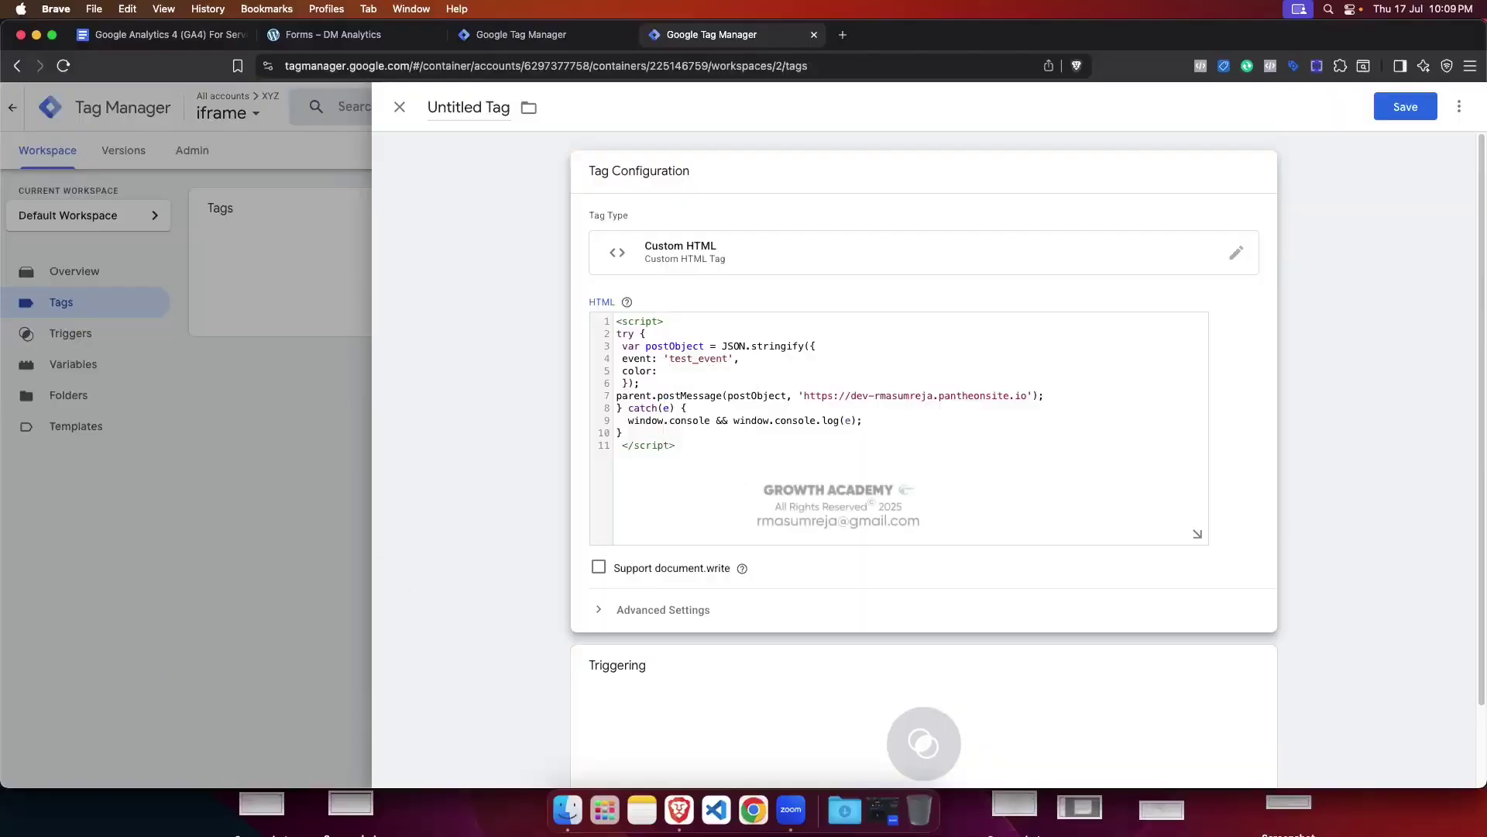
{"action": "type", "text": "red',"}
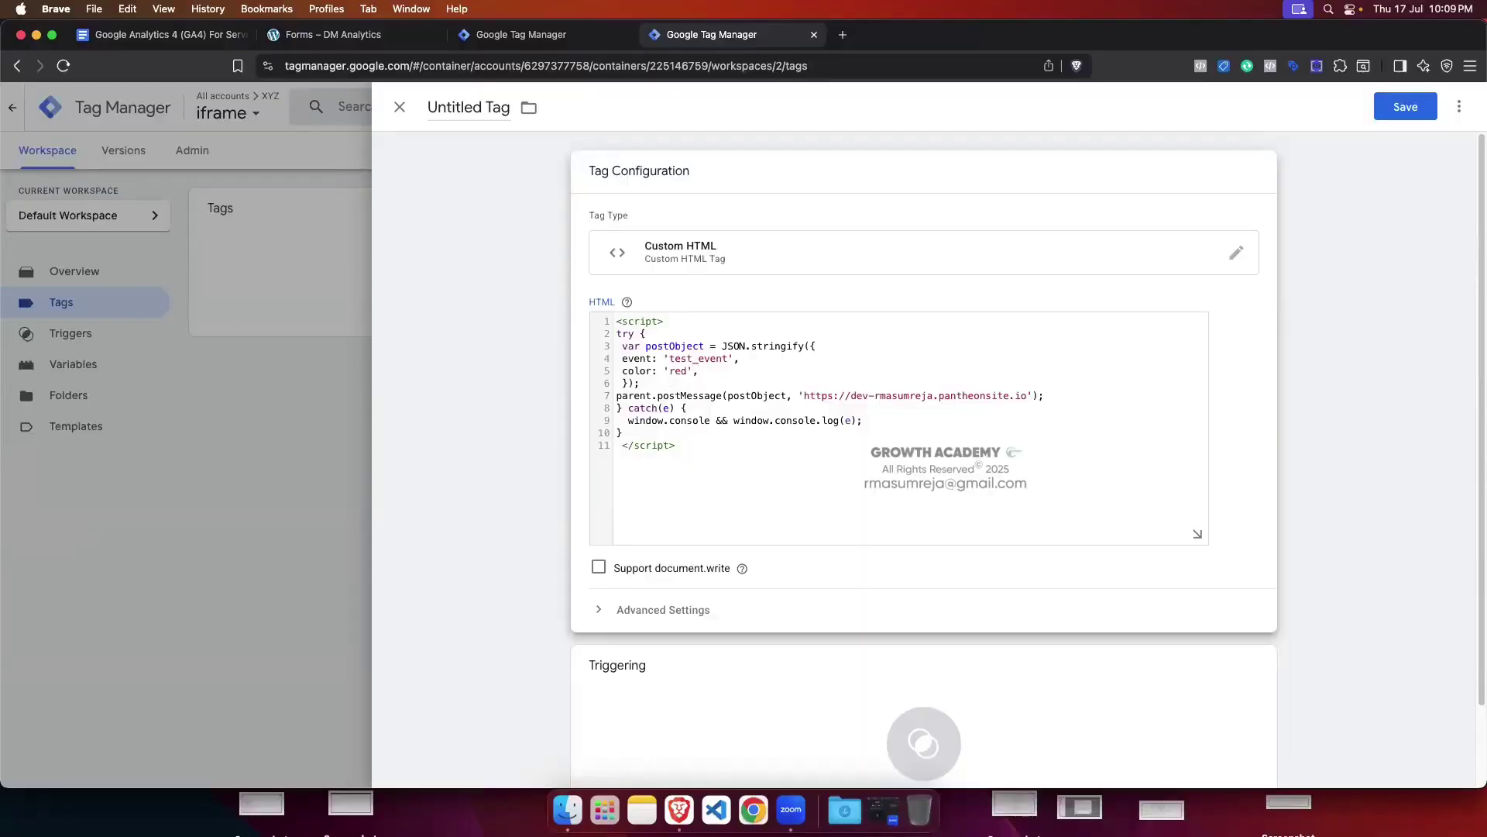
Step: Add a new 'type' property line below the color property
{"action": "key", "text": "Return"}
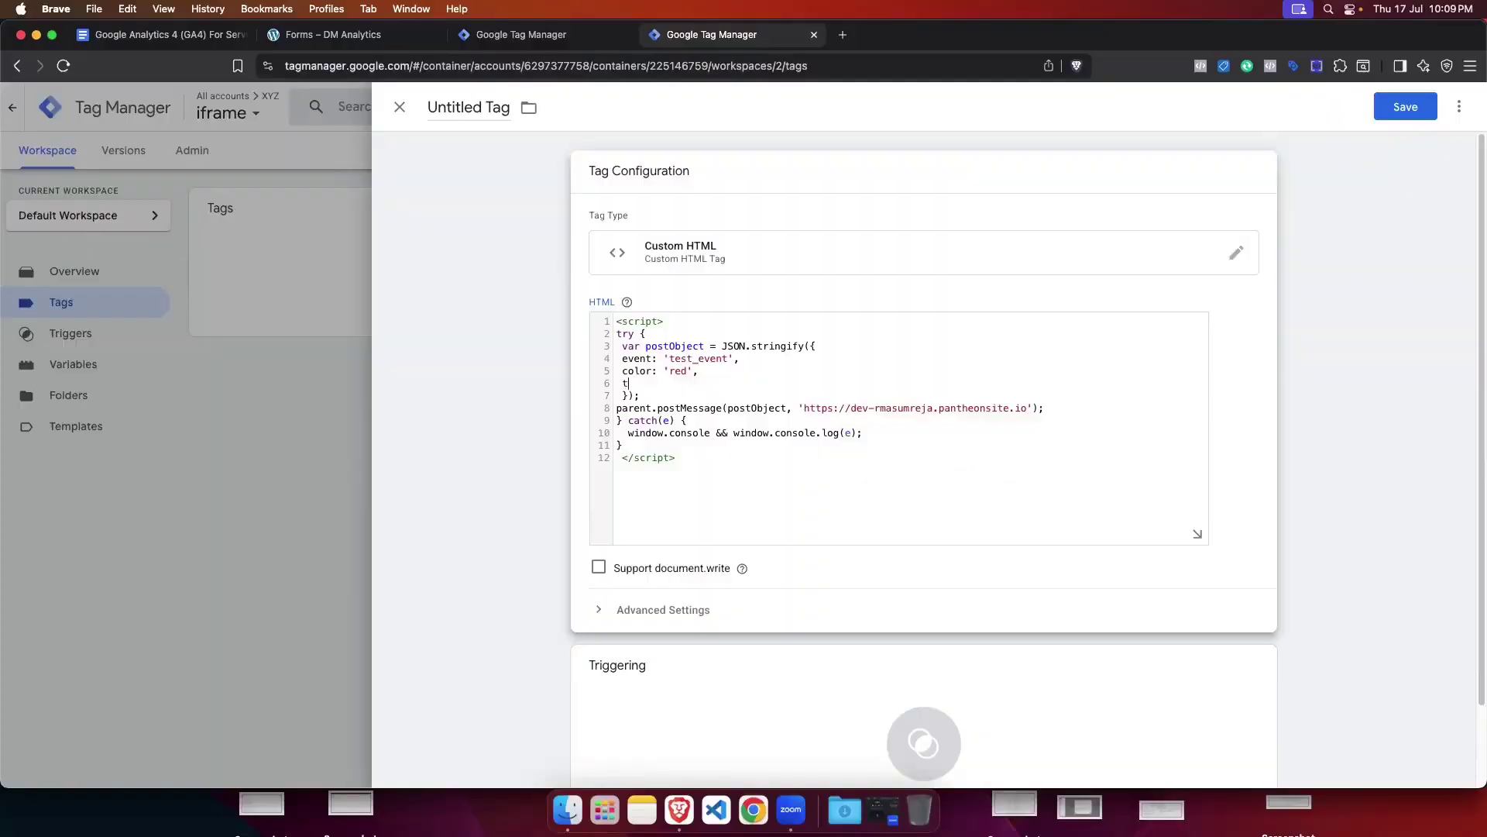
{"action": "type", "text": "type "}
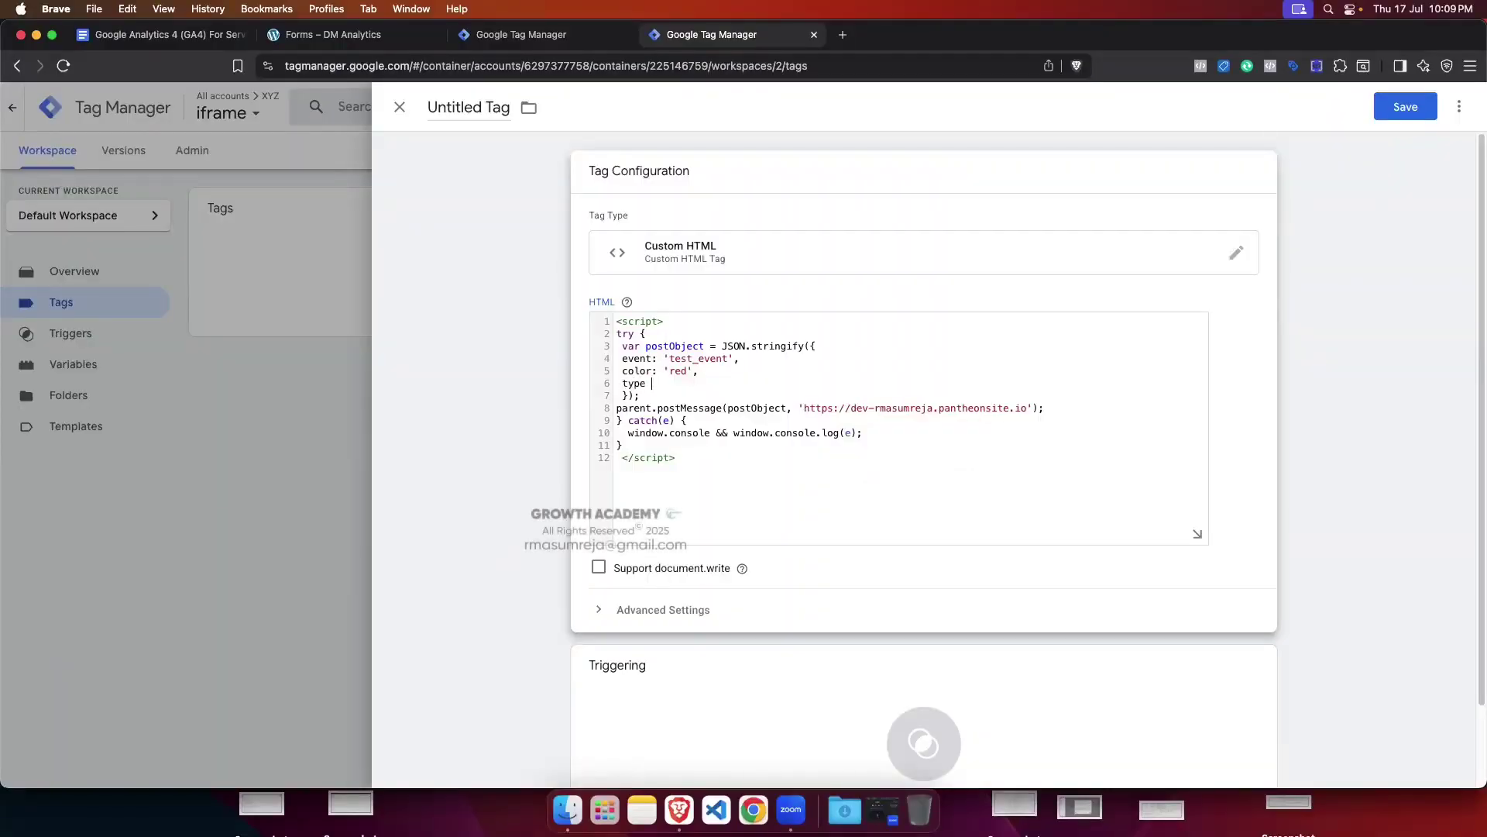
{"action": "type", "text": ": 'xyz"}
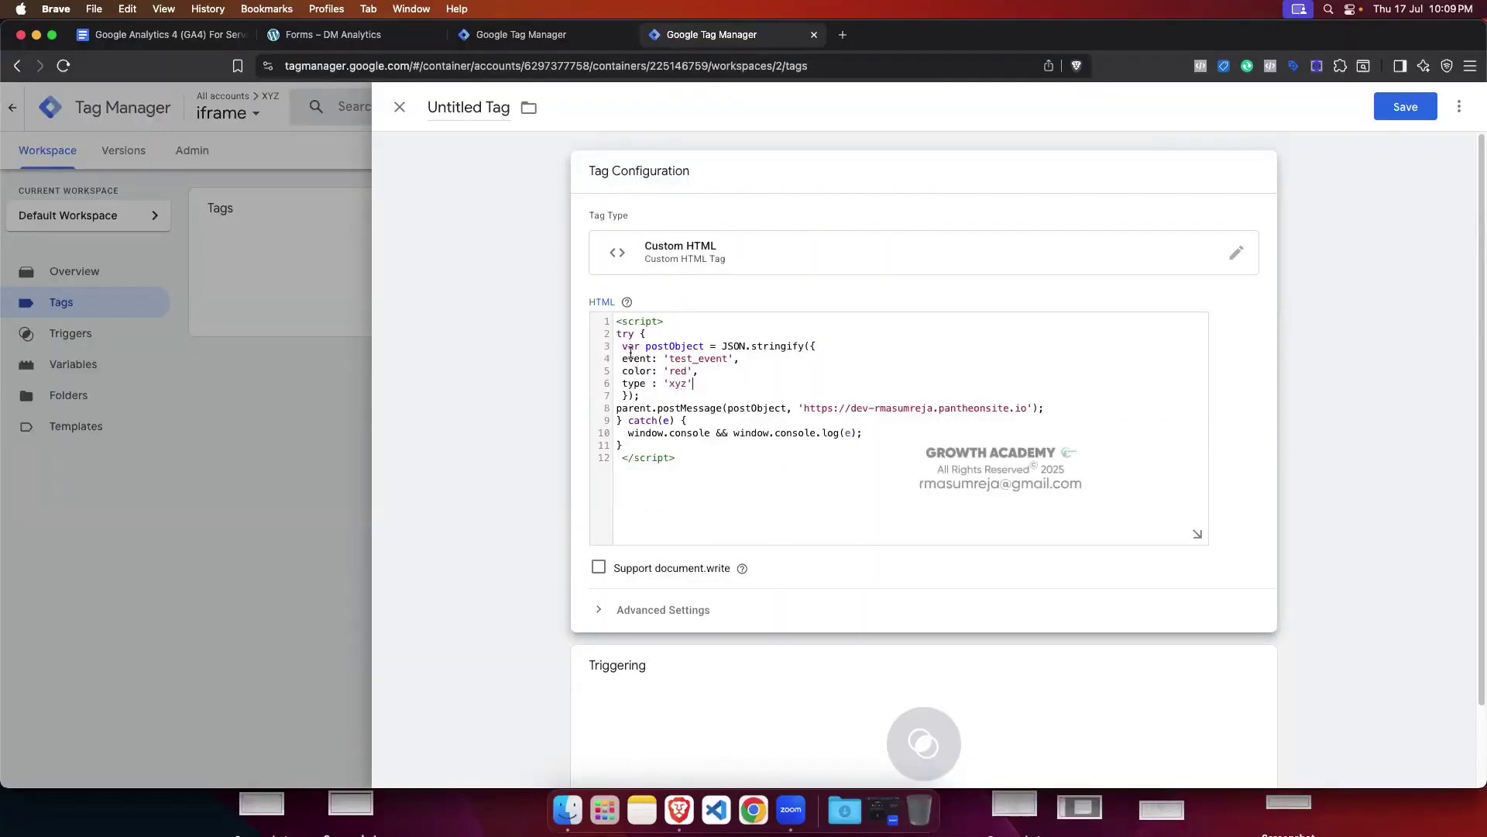
{"action": "left_click", "coordinate": [991, 384]}
{"action": "scroll", "coordinate": [913, 408], "scroll_direction": "down", "scroll_amount": 1}
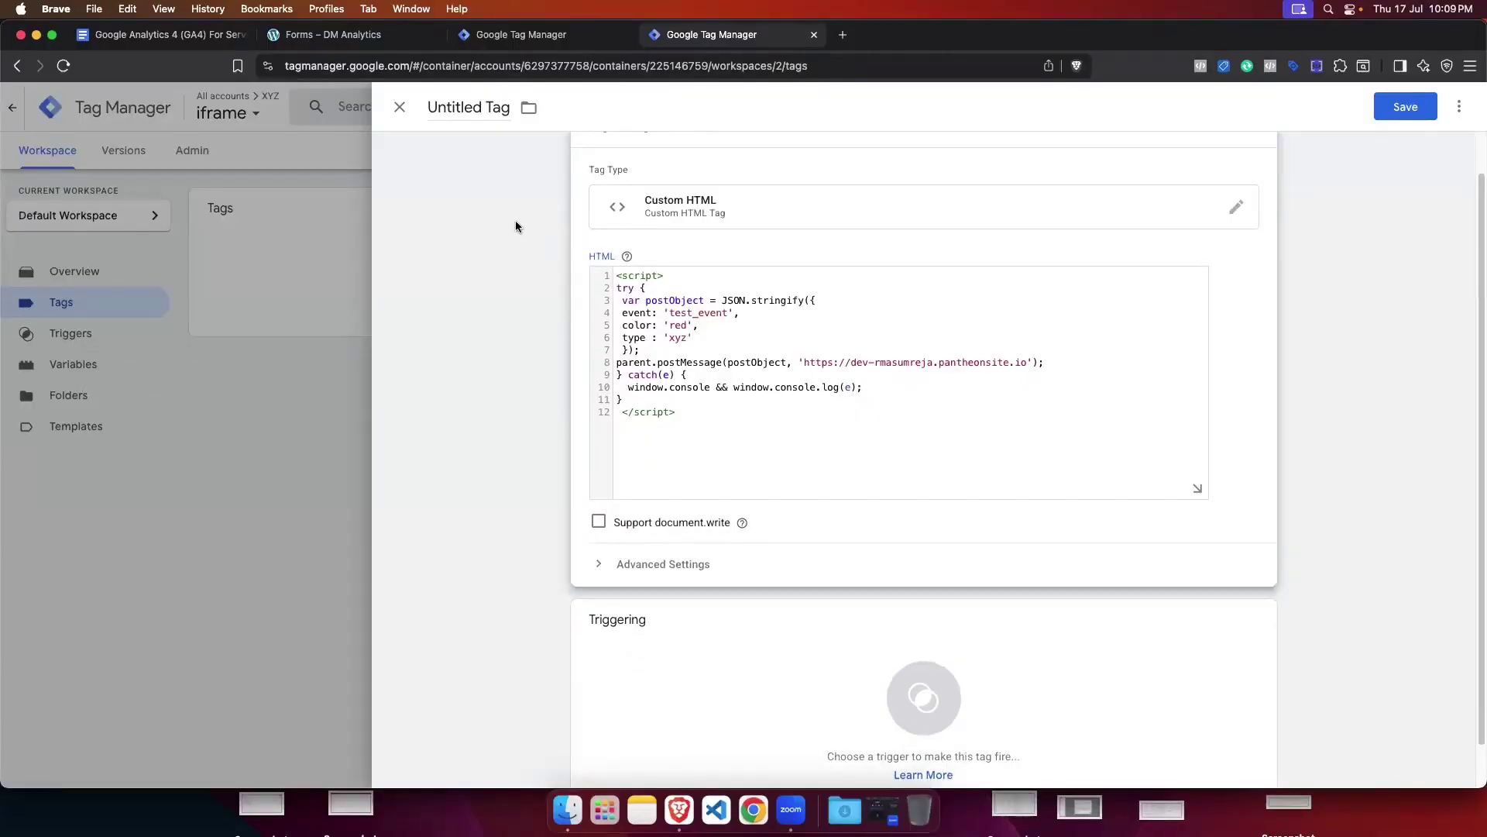
Step: Fill the Paper Form with a test first name, last name 'test' and a saved e-mail, then submit
{"action": "left_click", "coordinate": [333, 34]}
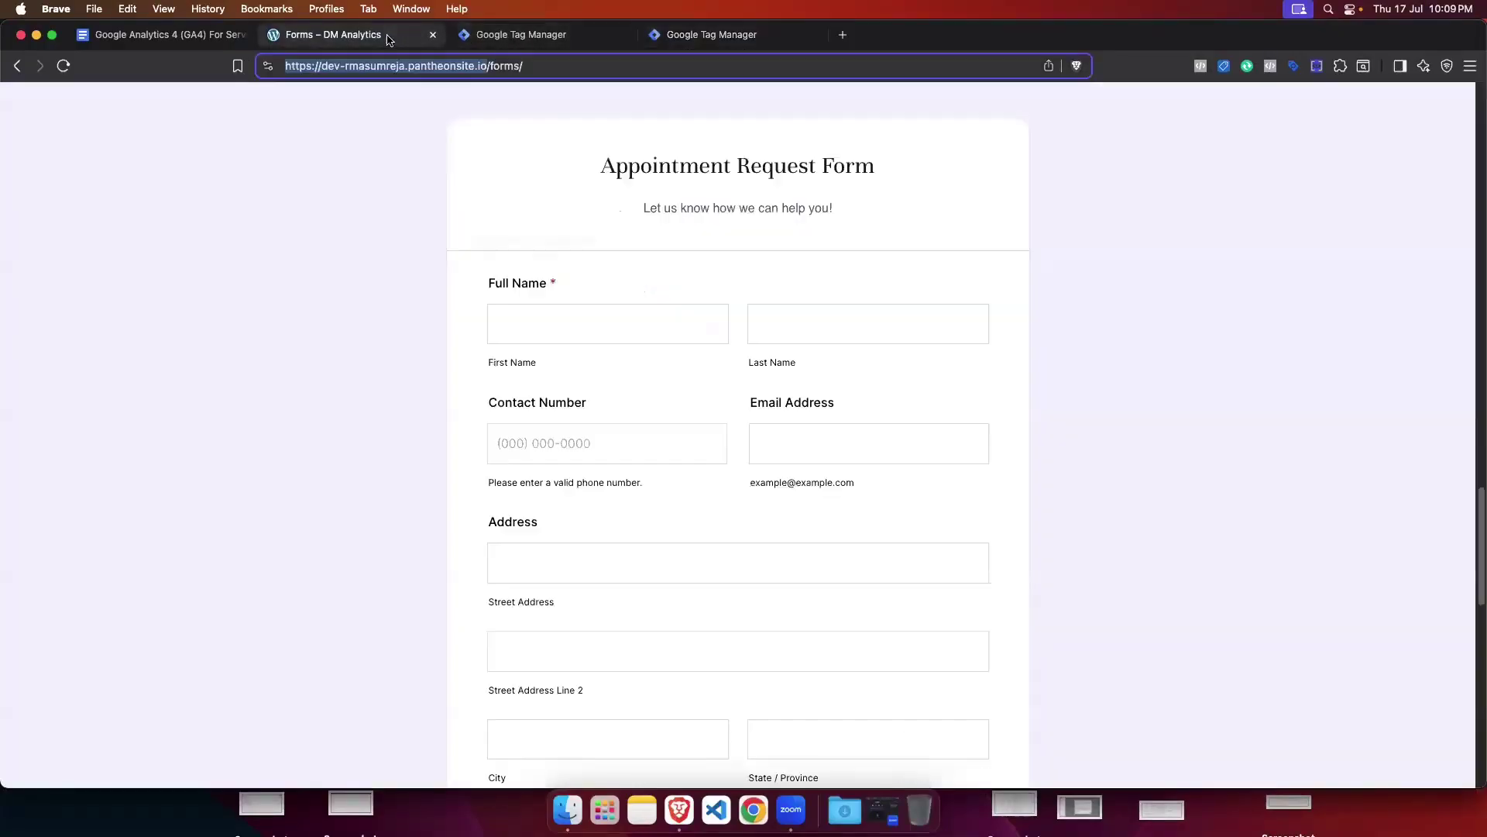
{"action": "scroll", "coordinate": [821, 411], "scroll_direction": "down", "scroll_amount": 15}
{"action": "scroll", "coordinate": [820, 411], "scroll_direction": "down", "scroll_amount": 3}
{"action": "scroll", "coordinate": [629, 217], "scroll_direction": "up", "scroll_amount": 4}
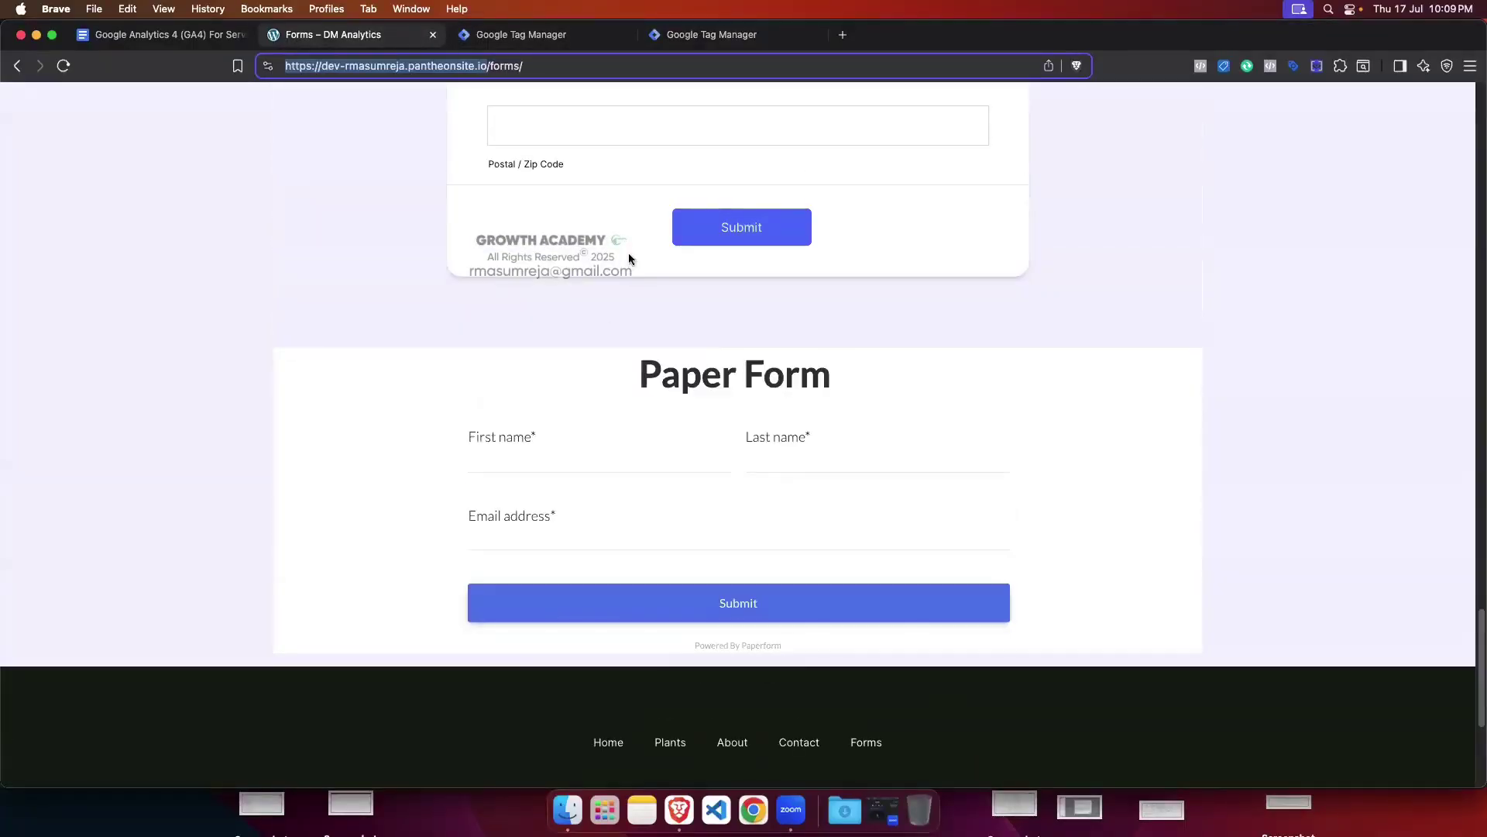
{"action": "left_click", "coordinate": [540, 453]}
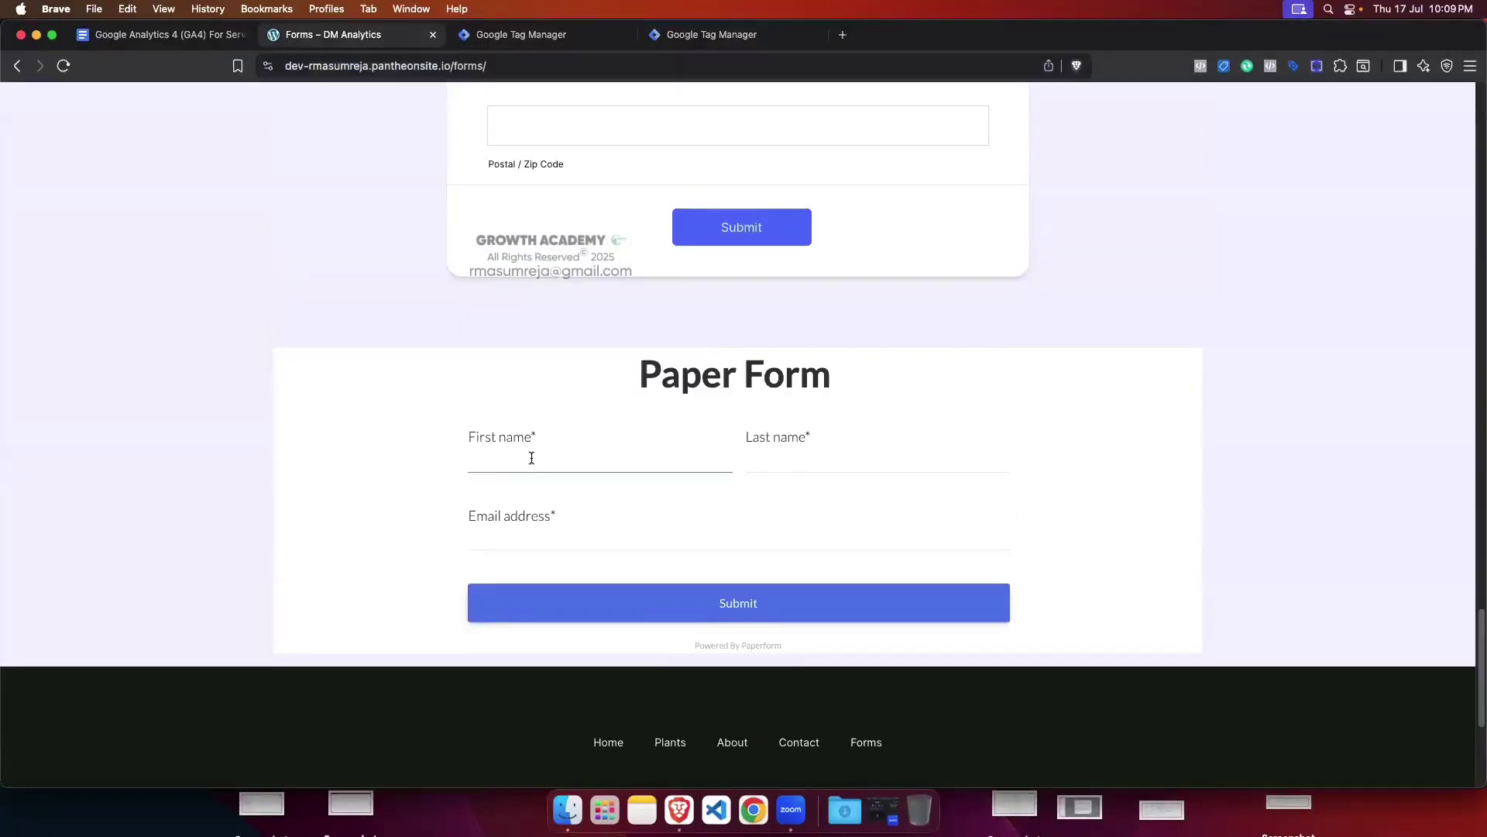
{"action": "type", "text": "test"}
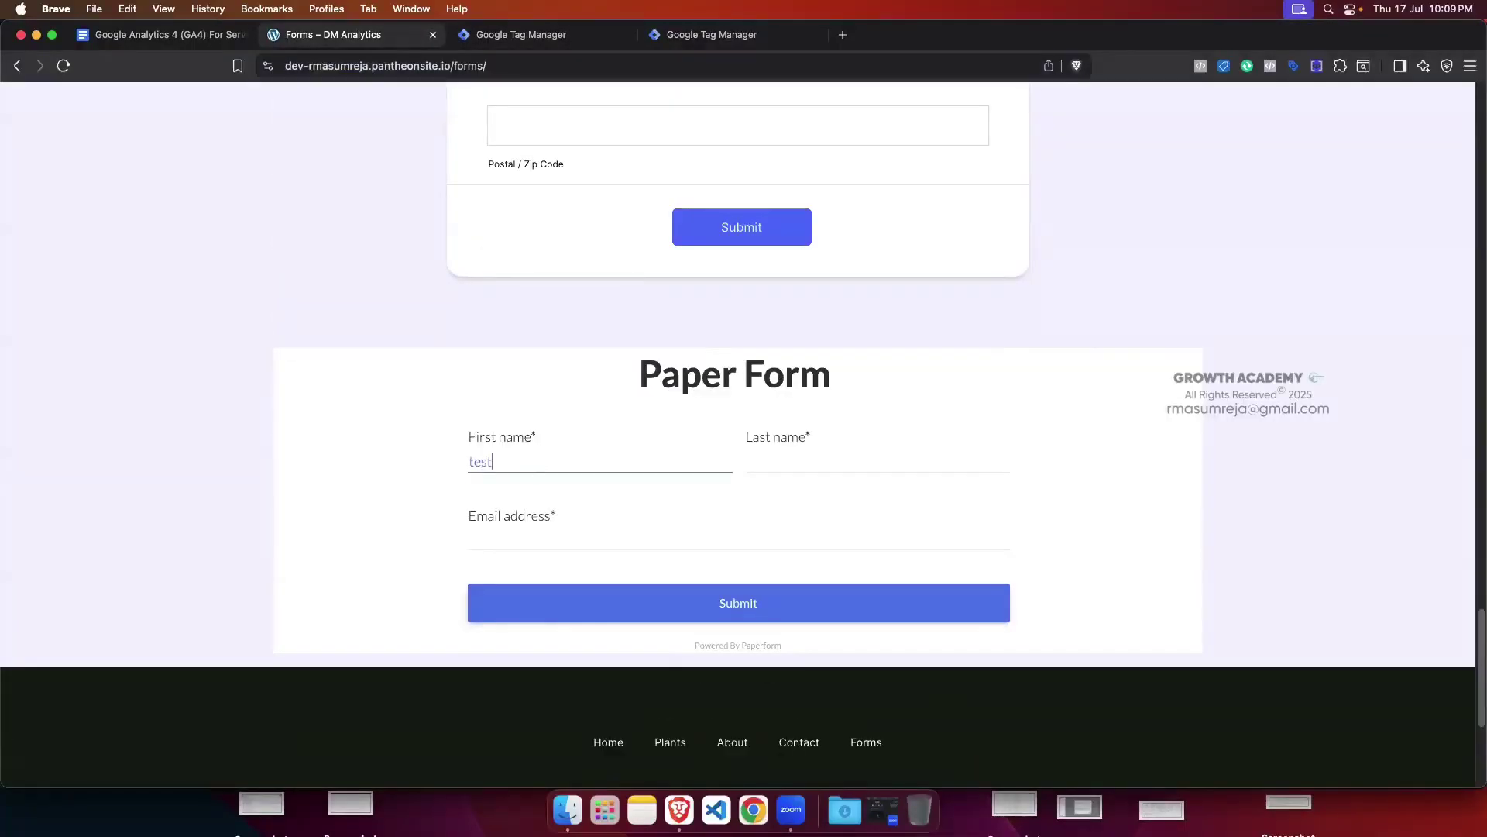
{"action": "left_click", "coordinate": [780, 453]}
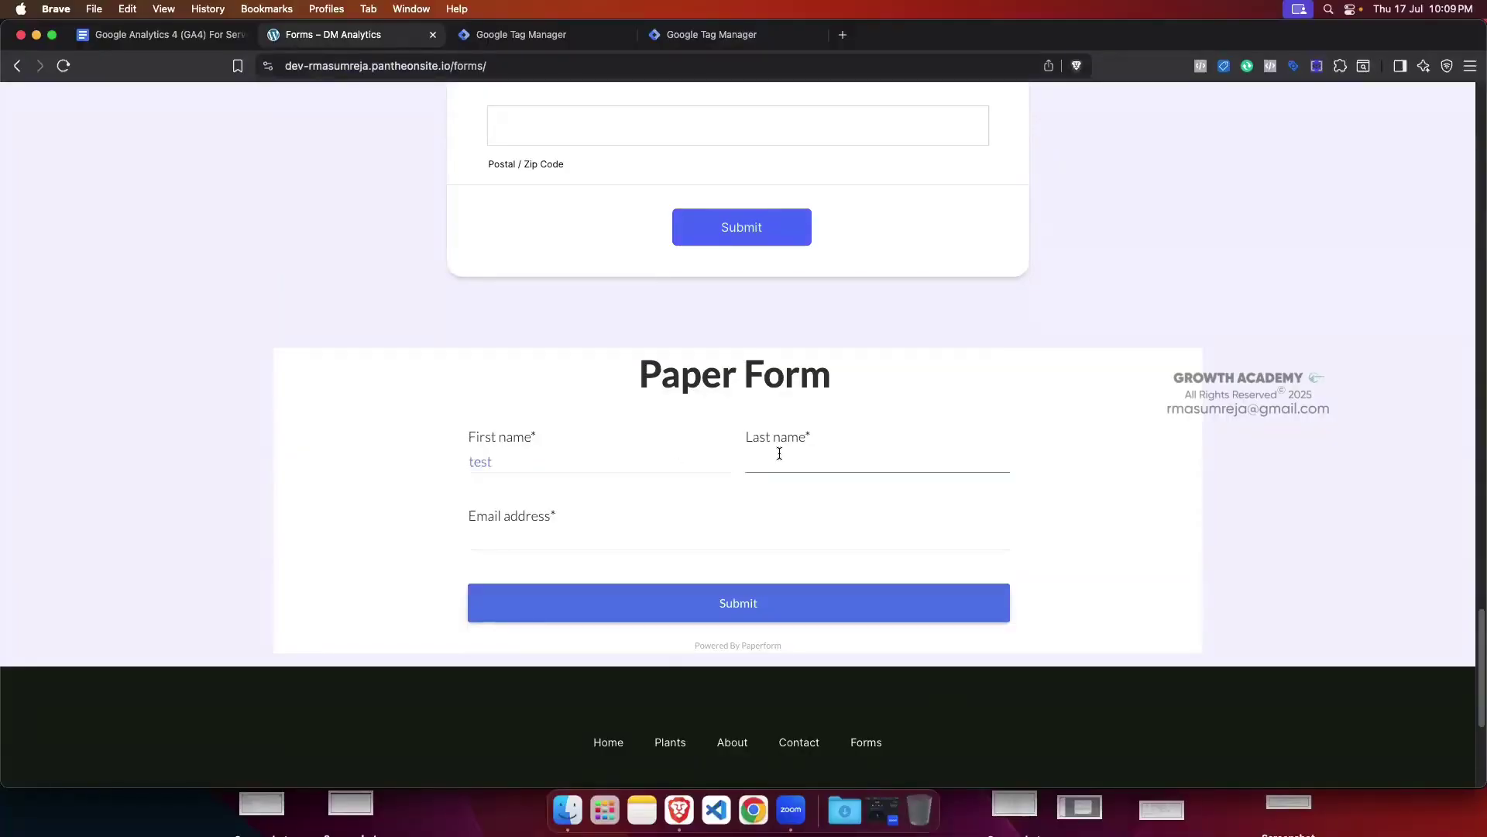
{"action": "type", "text": "test"}
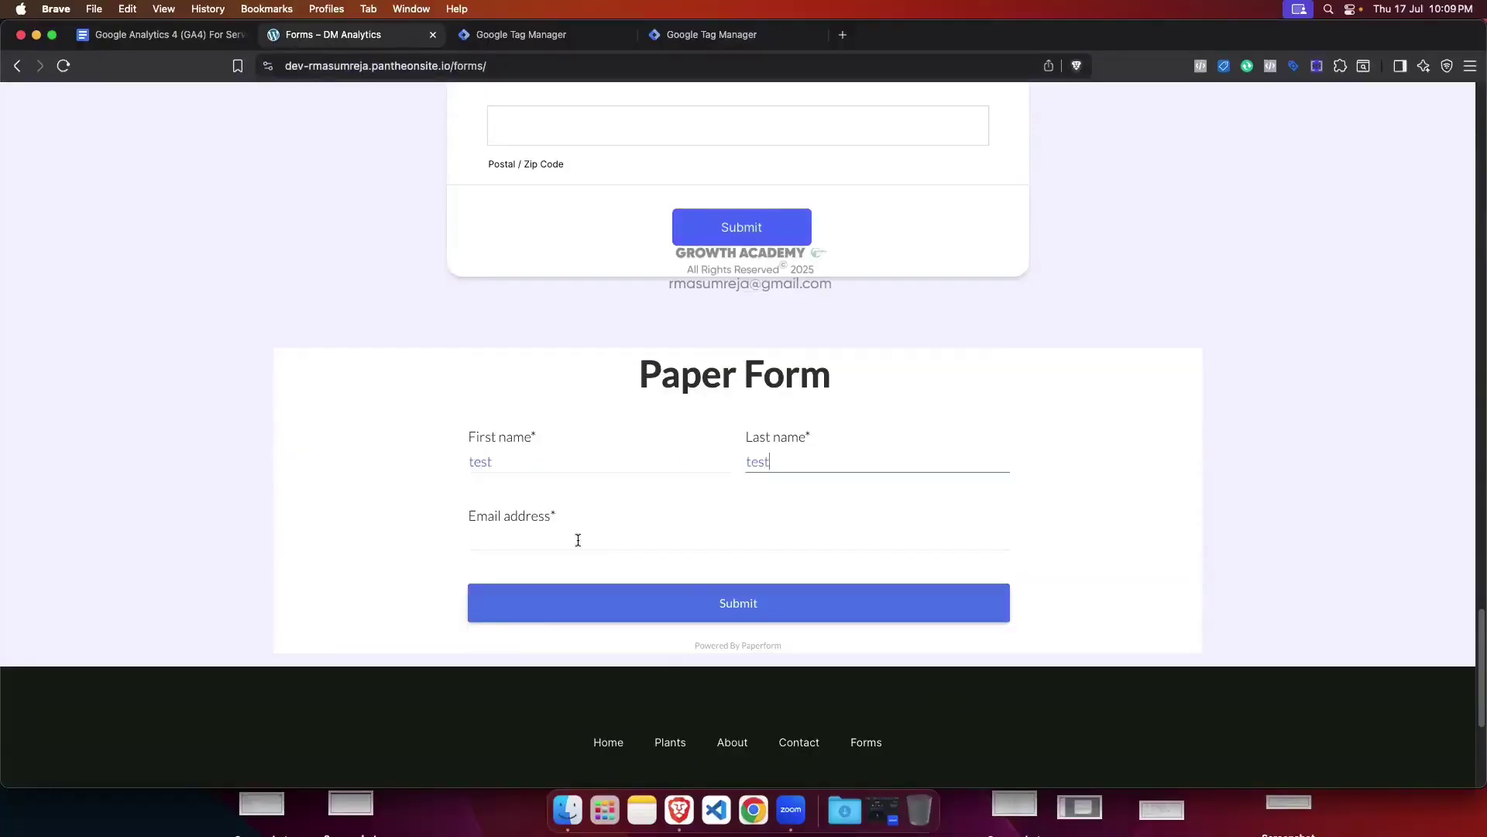
{"action": "left_click", "coordinate": [578, 538]}
{"action": "left_click", "coordinate": [583, 571]}
{"action": "scroll", "coordinate": [789, 535], "scroll_direction": "down", "scroll_amount": 1}
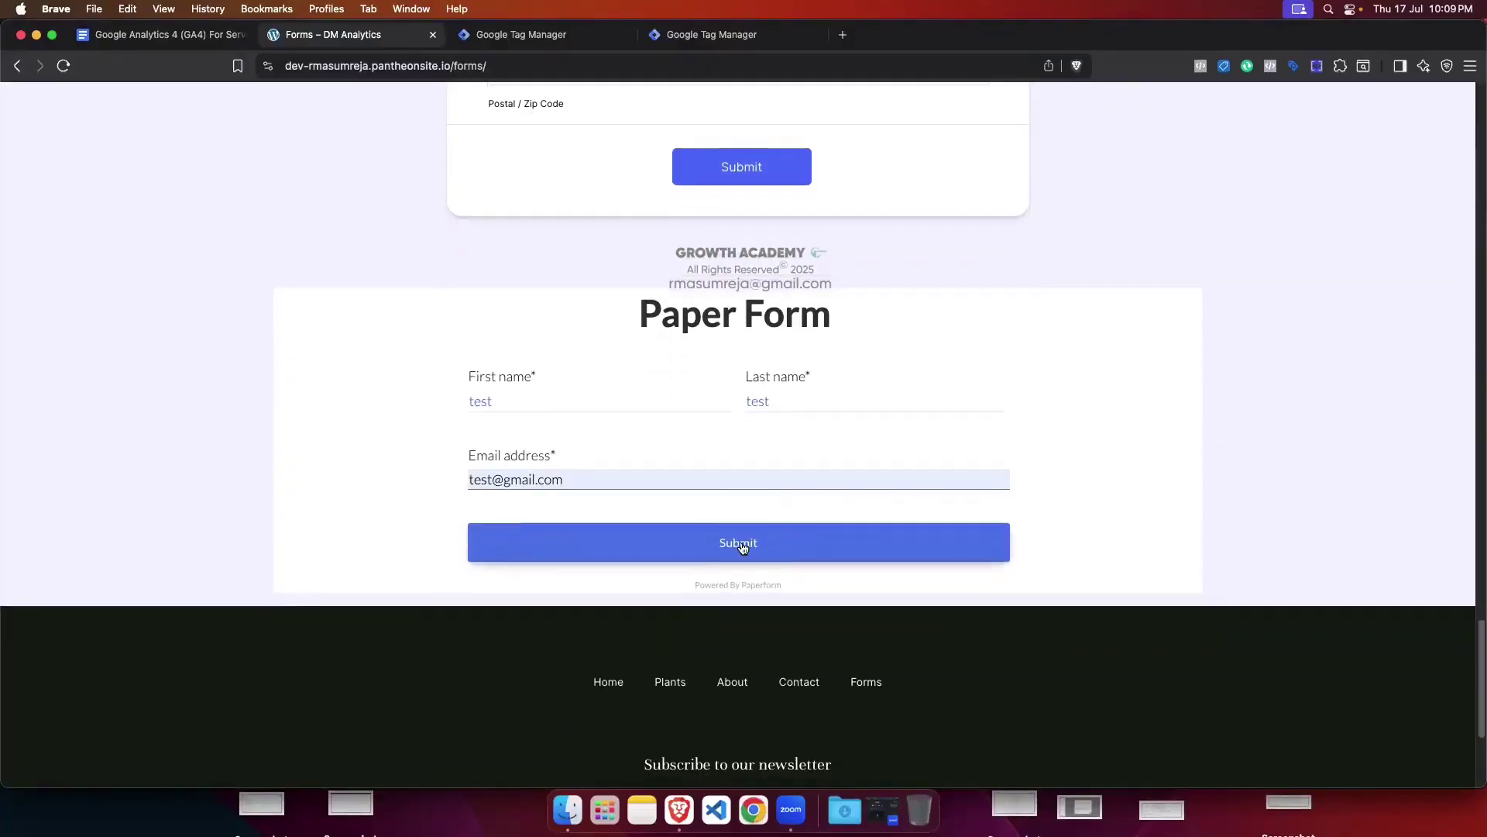
{"action": "left_click", "coordinate": [820, 541]}
{"action": "scroll", "coordinate": [914, 468], "scroll_direction": "up", "scroll_amount": 1}
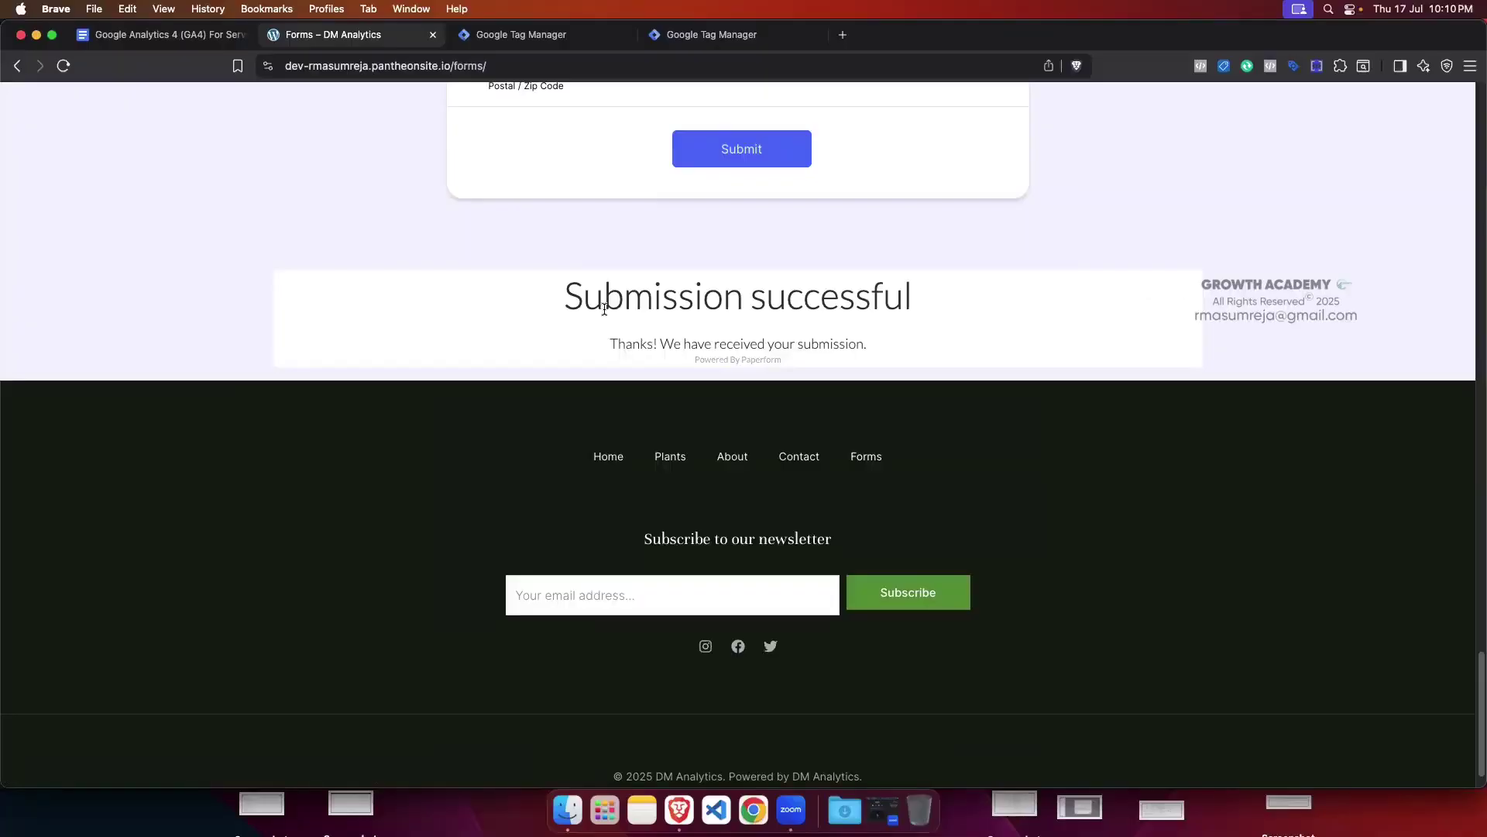
Step: Inspect the success heading to find its container's SuccessfulSubmission alignment--center class, then close DevTools
{"action": "right_click", "coordinate": [642, 294]}
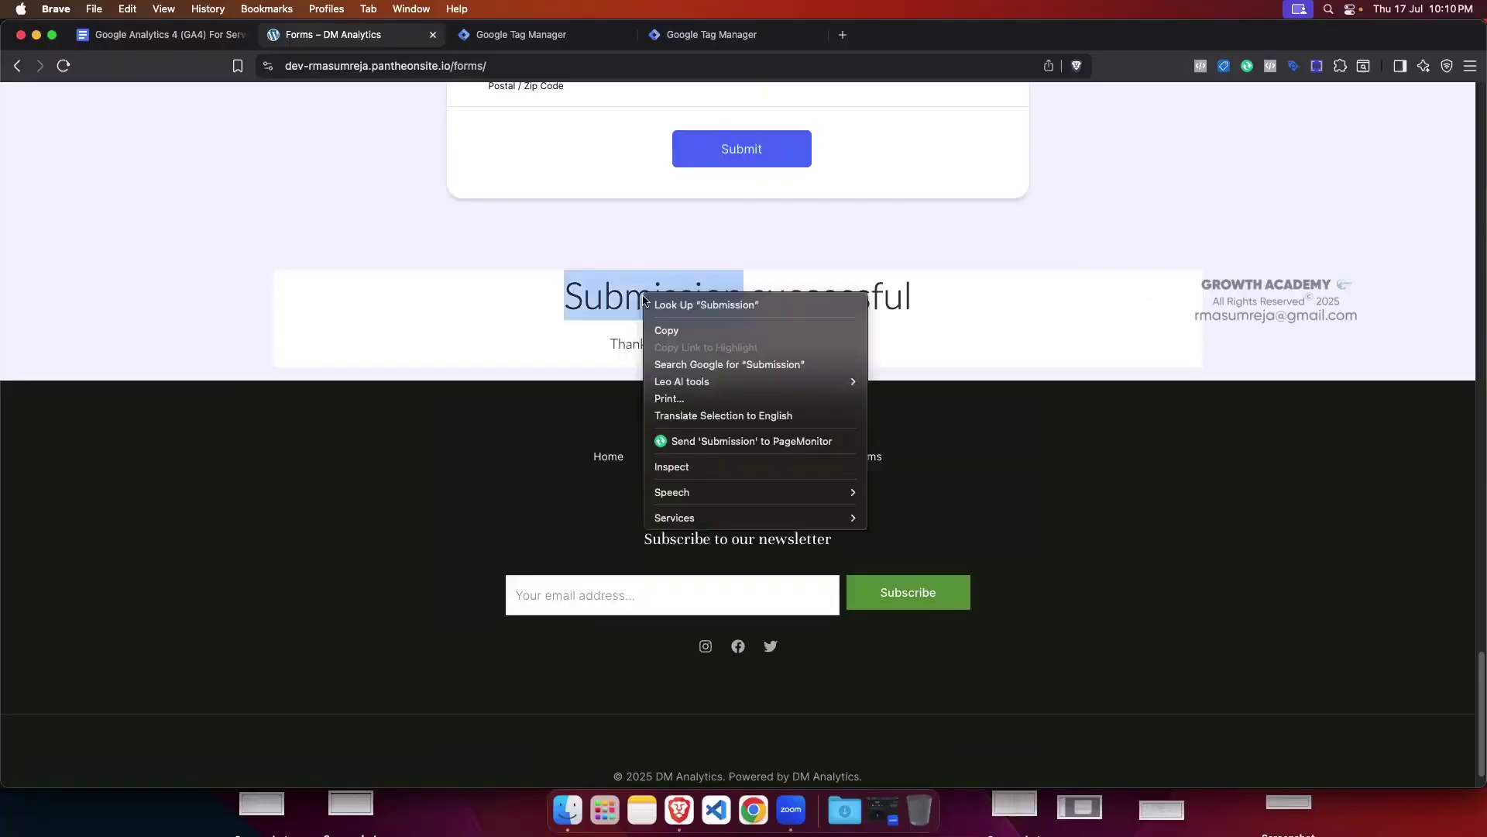
{"action": "left_click", "coordinate": [711, 467]}
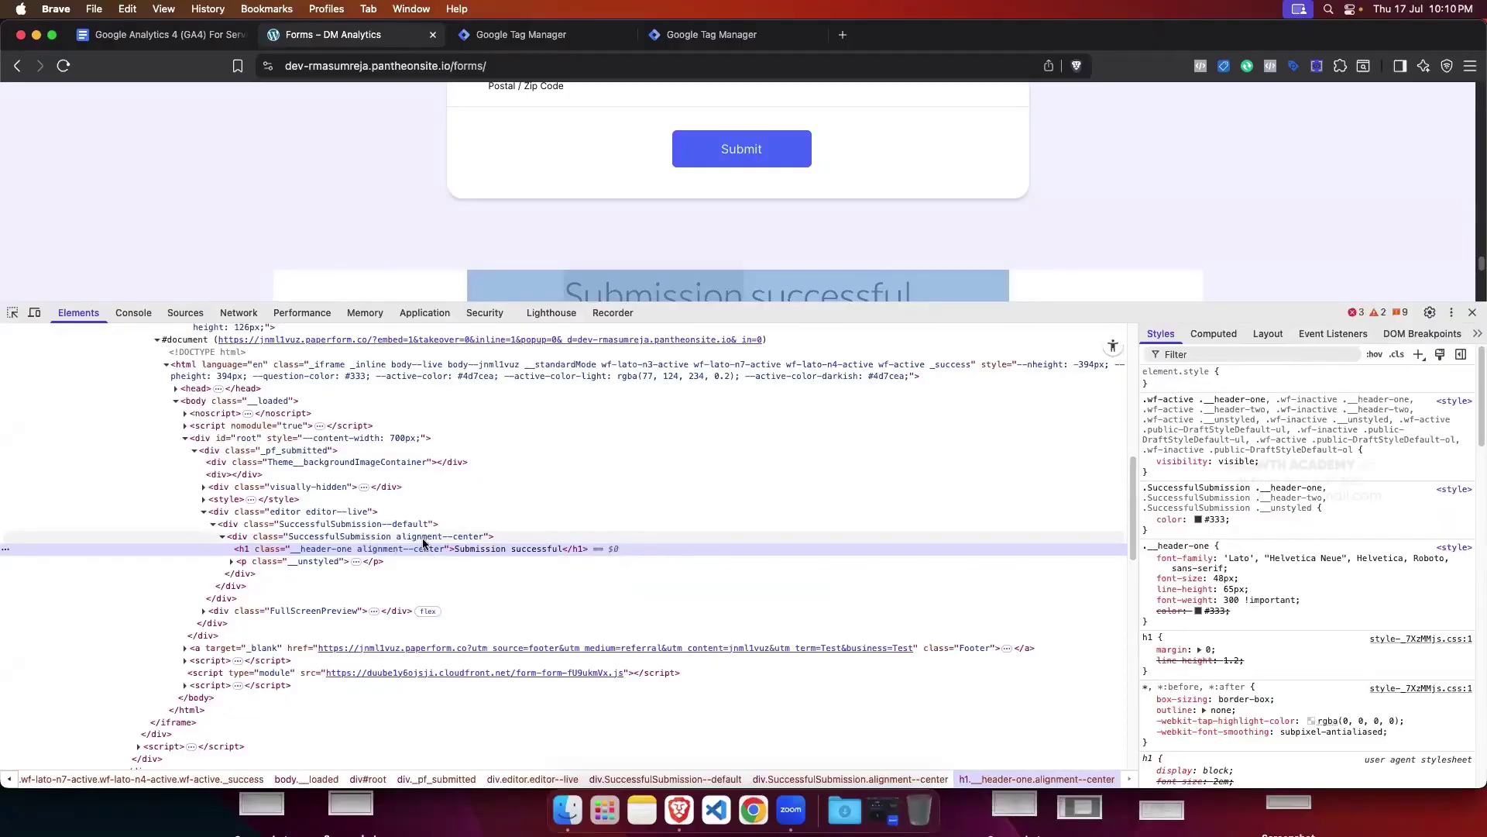
{"action": "double_click", "coordinate": [382, 537]}
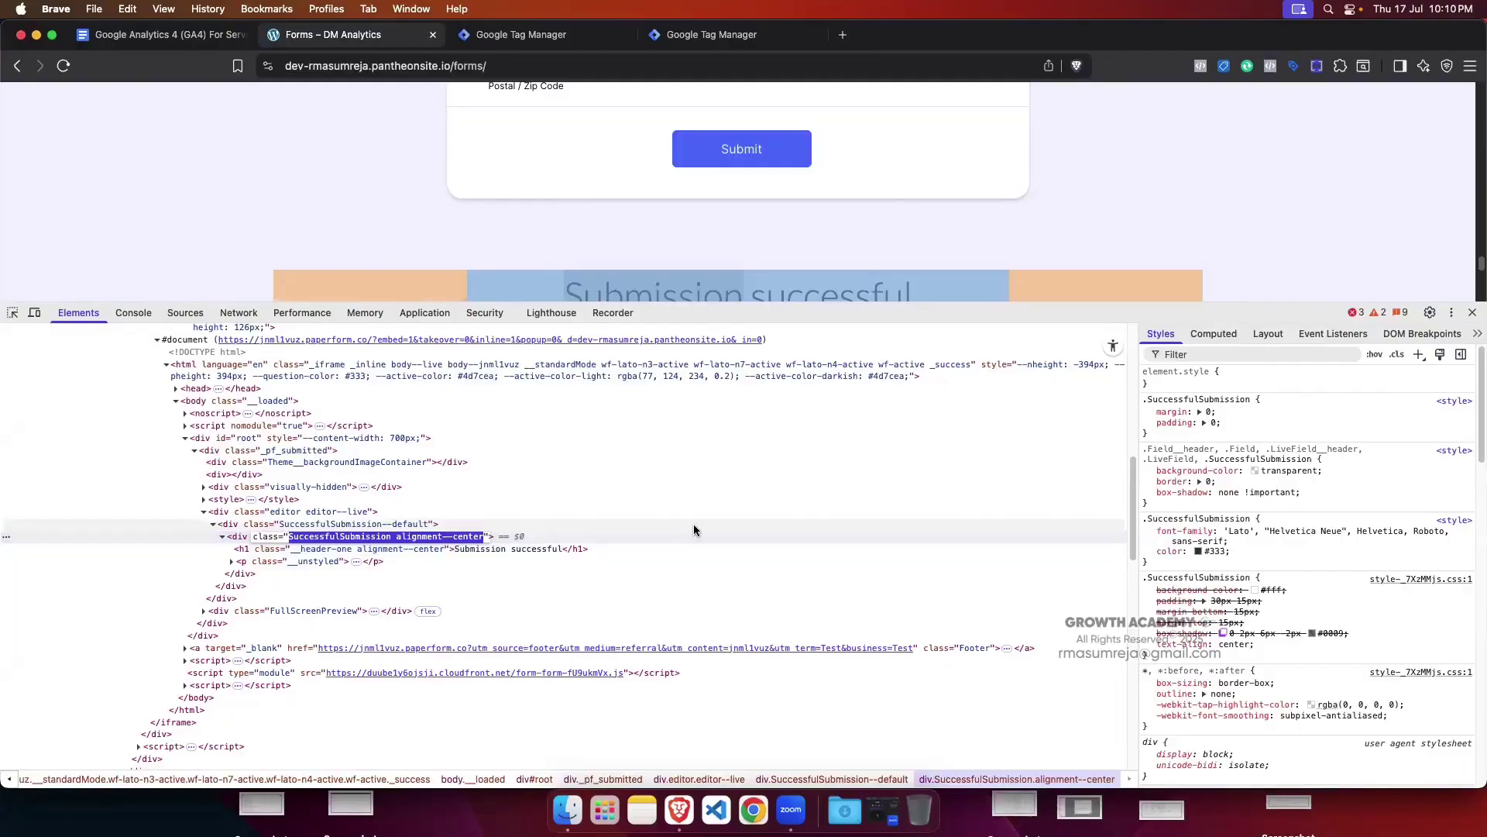
{"action": "left_click", "coordinate": [1471, 312]}
{"action": "left_click", "coordinate": [997, 303]}
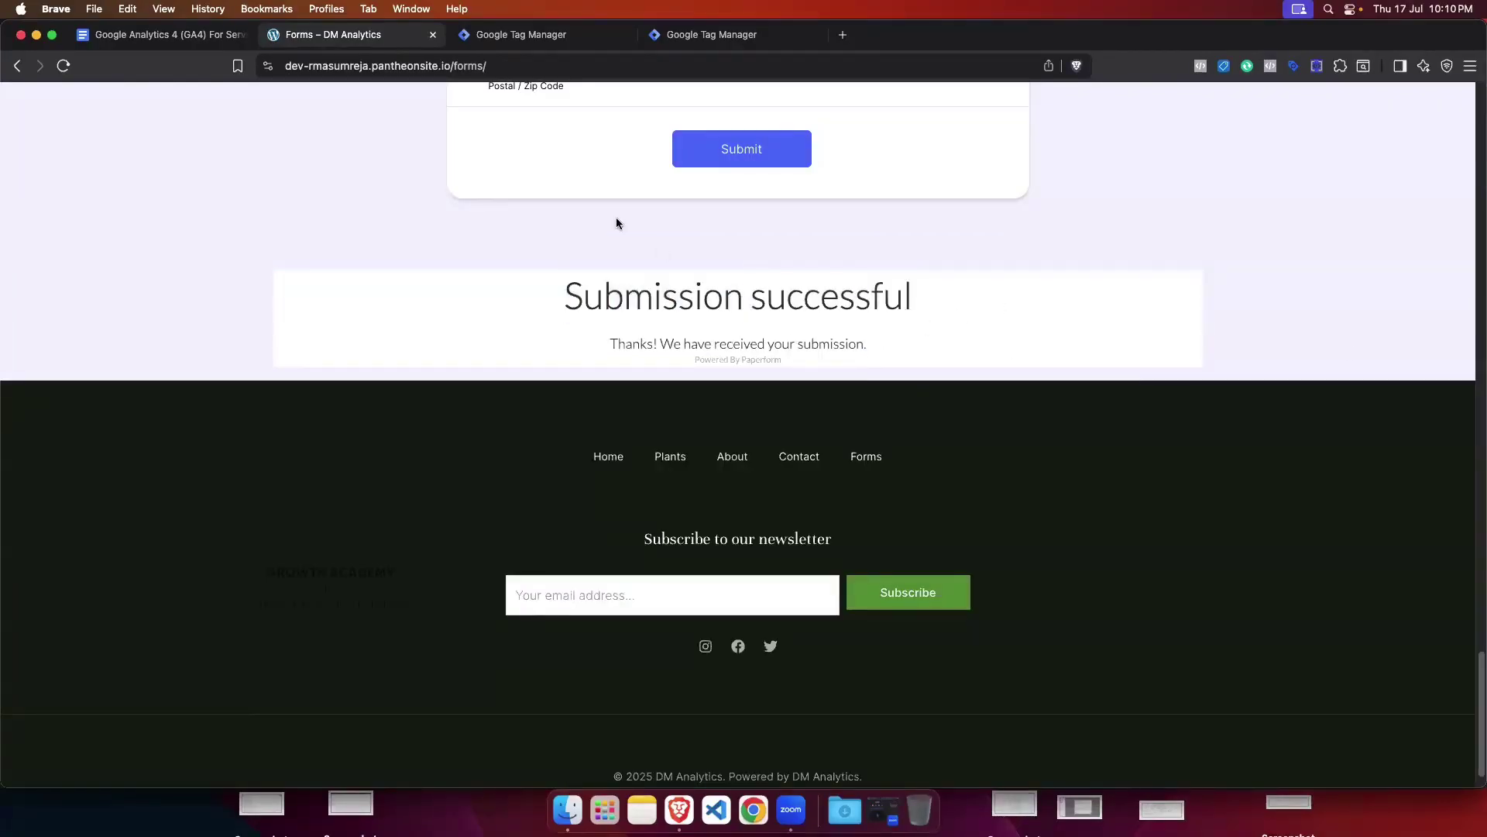
{"action": "left_click", "coordinate": [707, 36]}
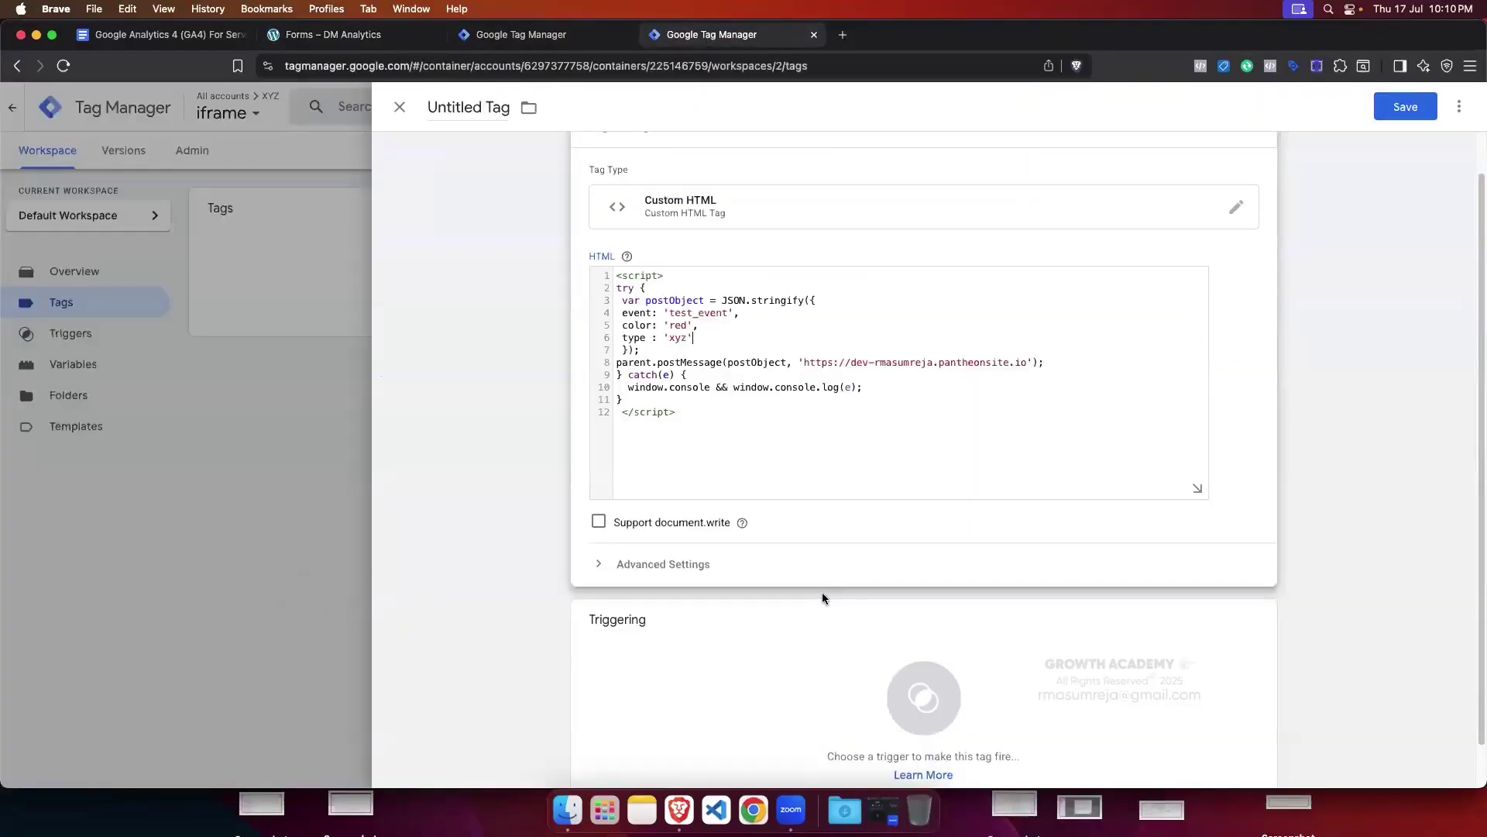
Step: Create a new Element Visibility trigger for the tag with CSS Selector as the selection method
{"action": "left_click", "coordinate": [963, 621]}
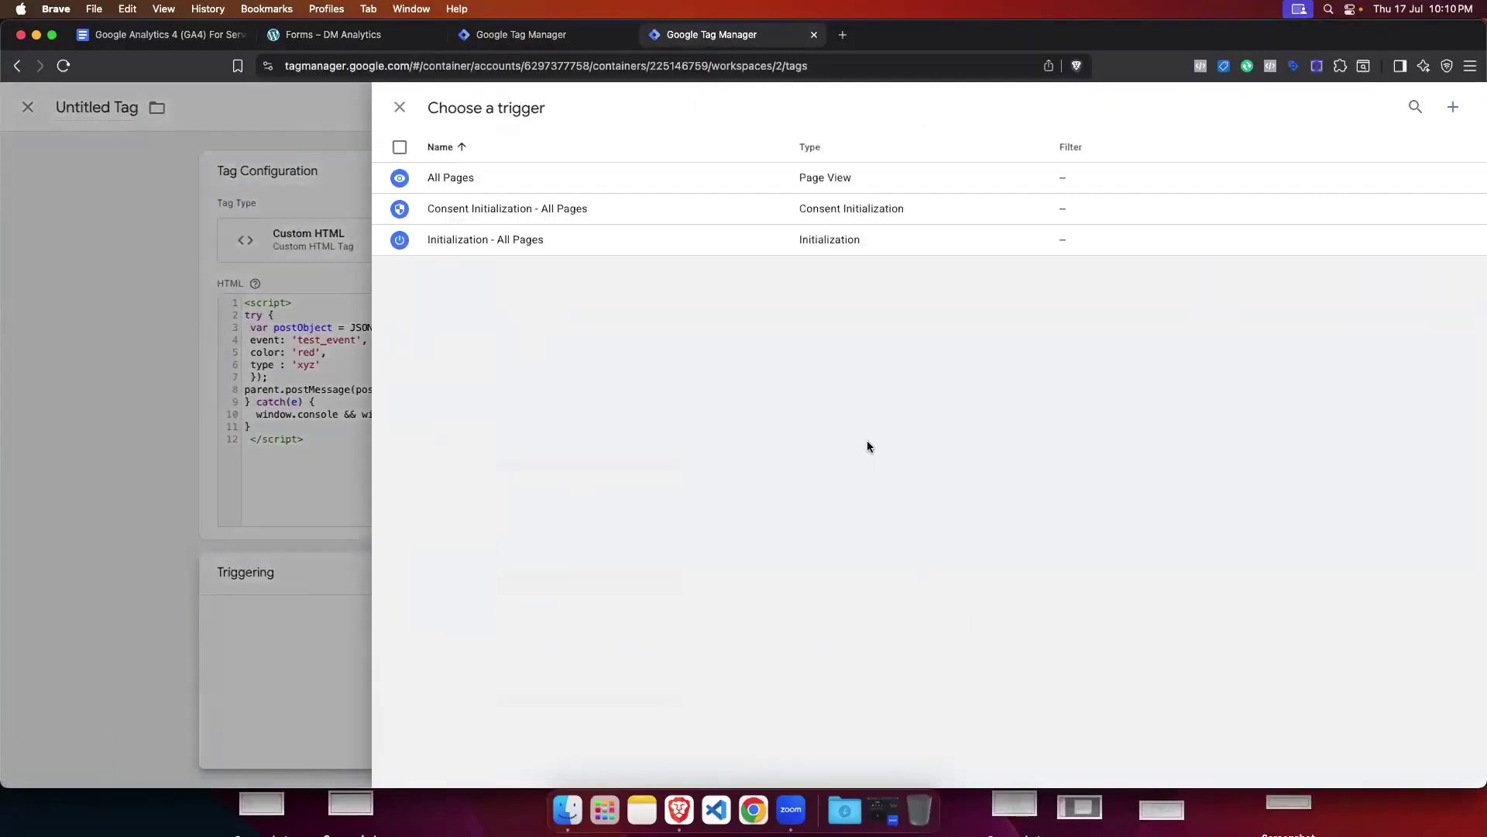
{"action": "left_click", "coordinate": [1453, 108]}
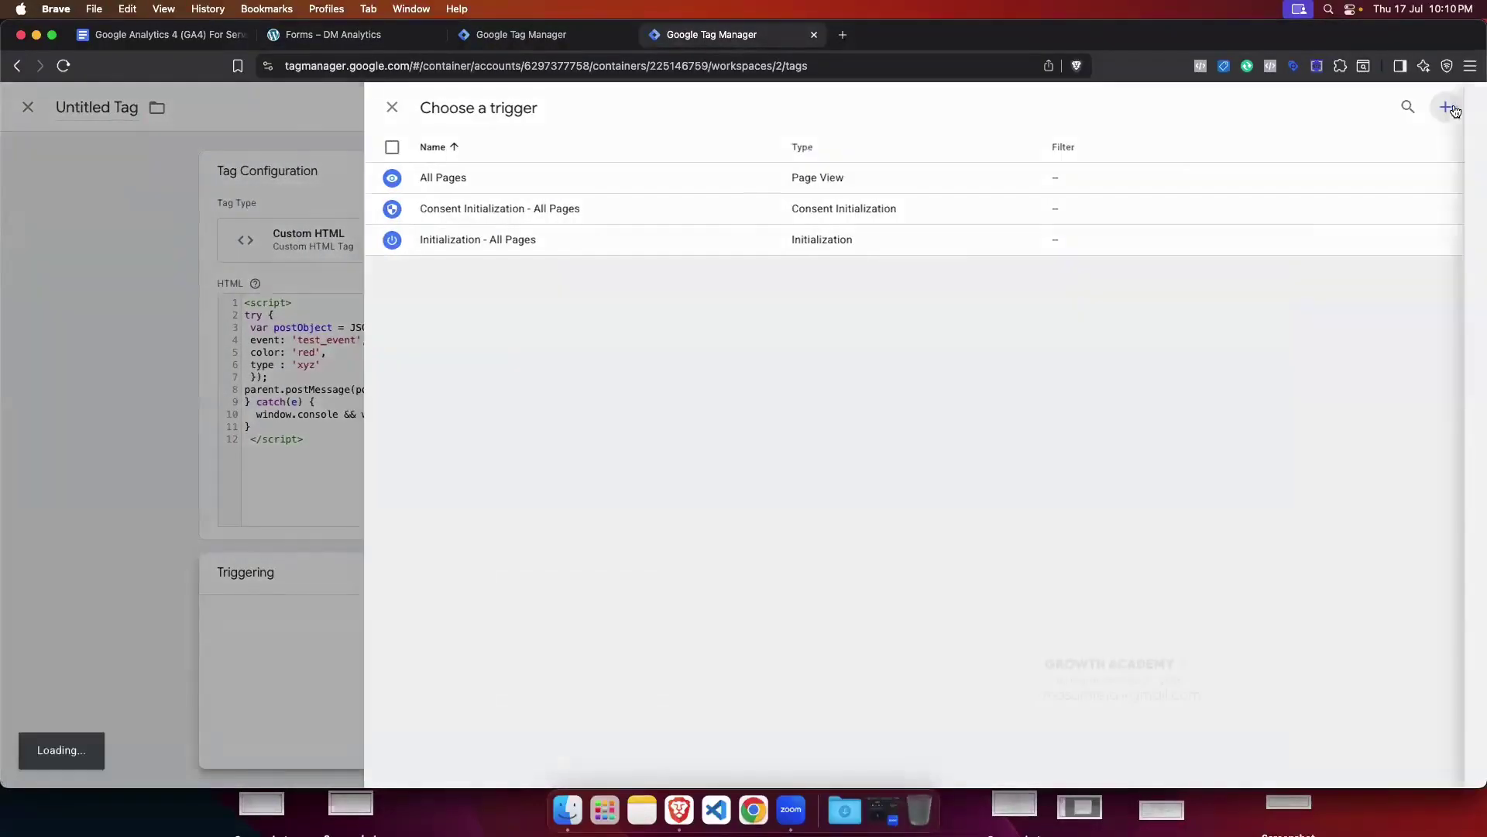
{"action": "left_click", "coordinate": [1092, 275]}
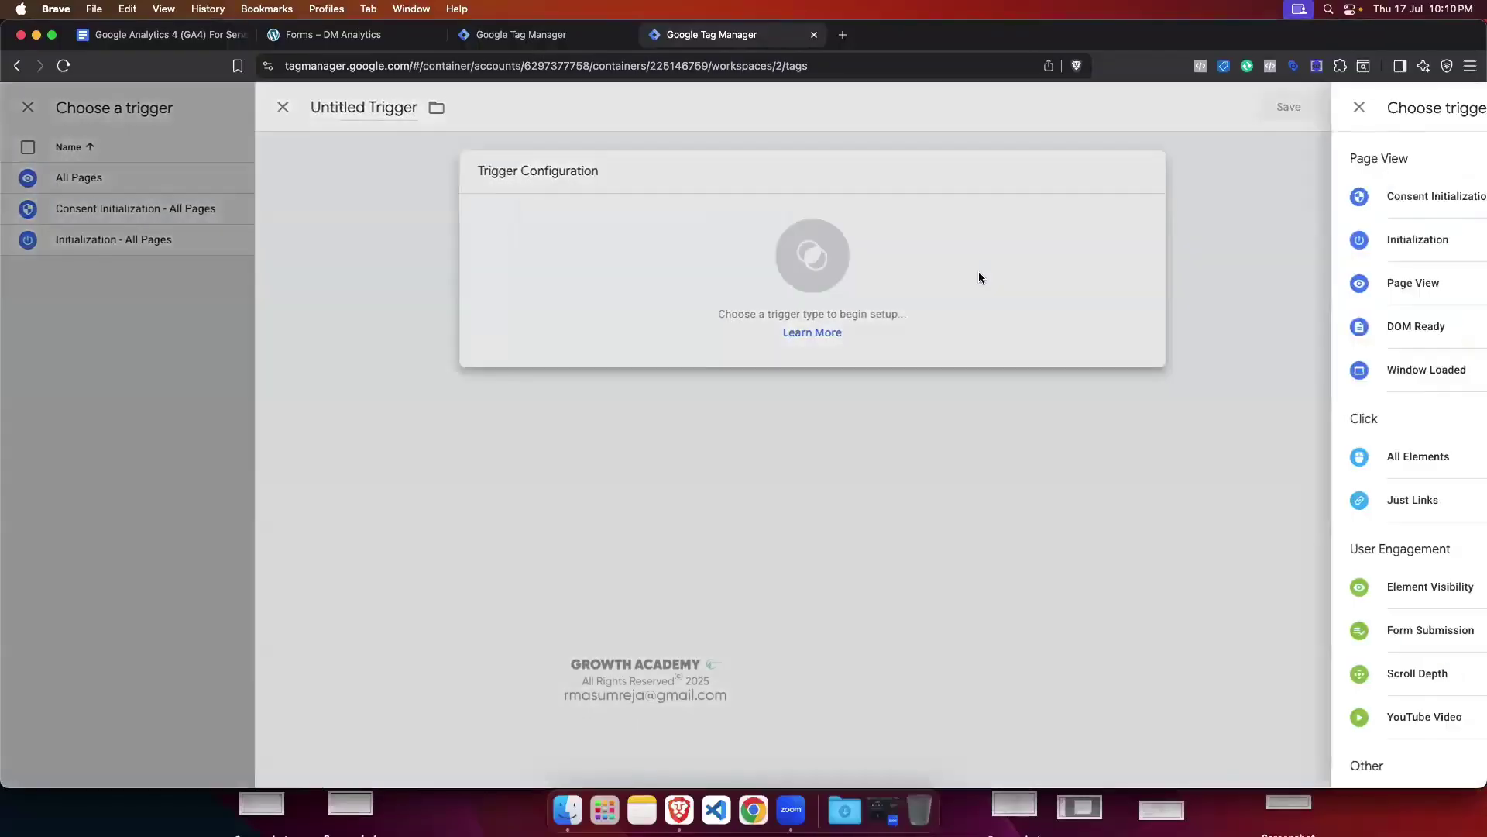
{"action": "scroll", "coordinate": [1185, 403], "scroll_direction": "down", "scroll_amount": 1}
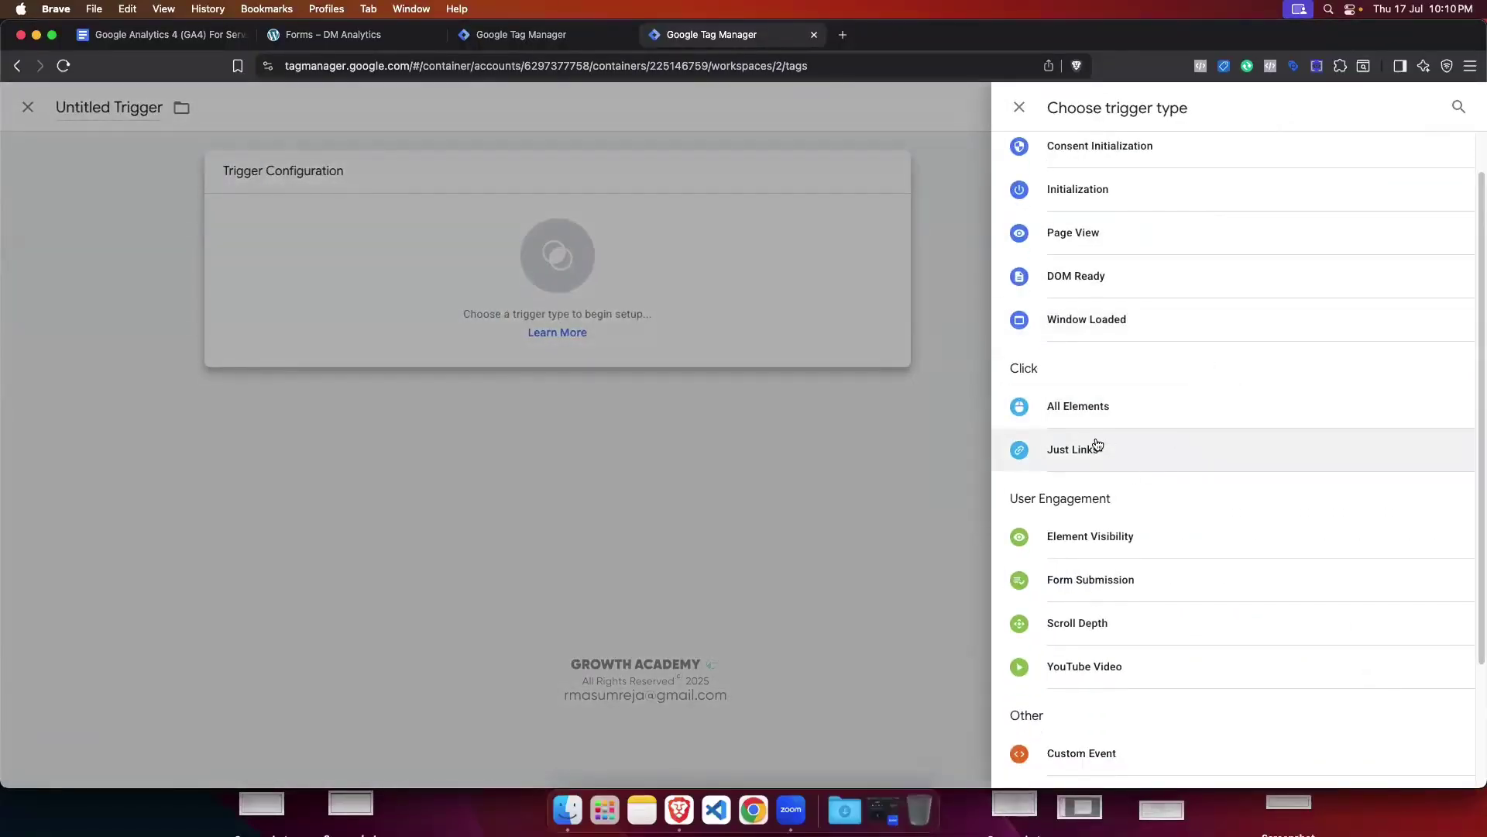
{"action": "left_click", "coordinate": [1131, 533]}
{"action": "left_click", "coordinate": [708, 330]}
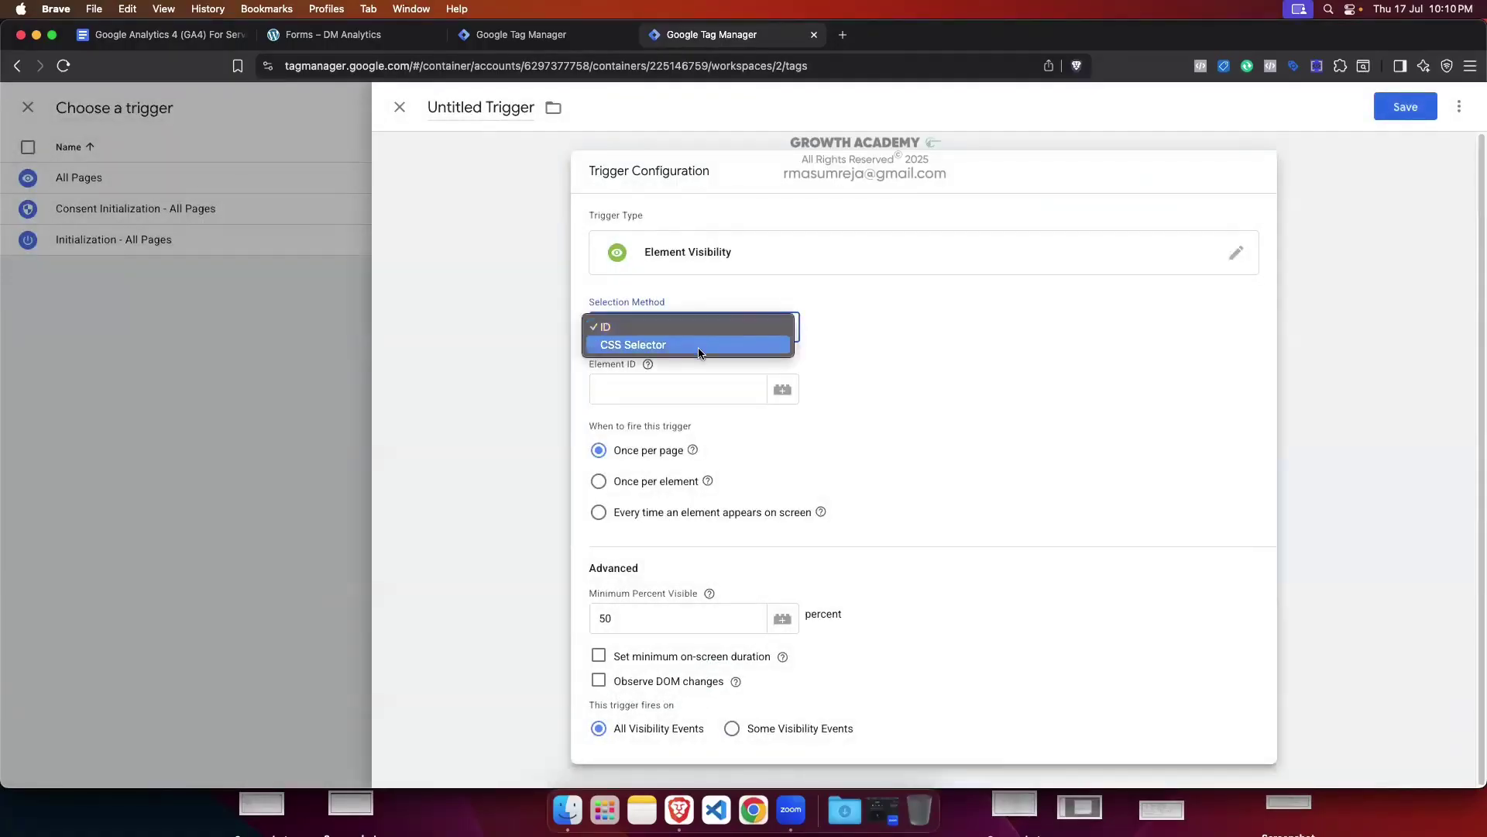
{"action": "left_click", "coordinate": [699, 352]}
{"action": "left_click", "coordinate": [649, 396]}
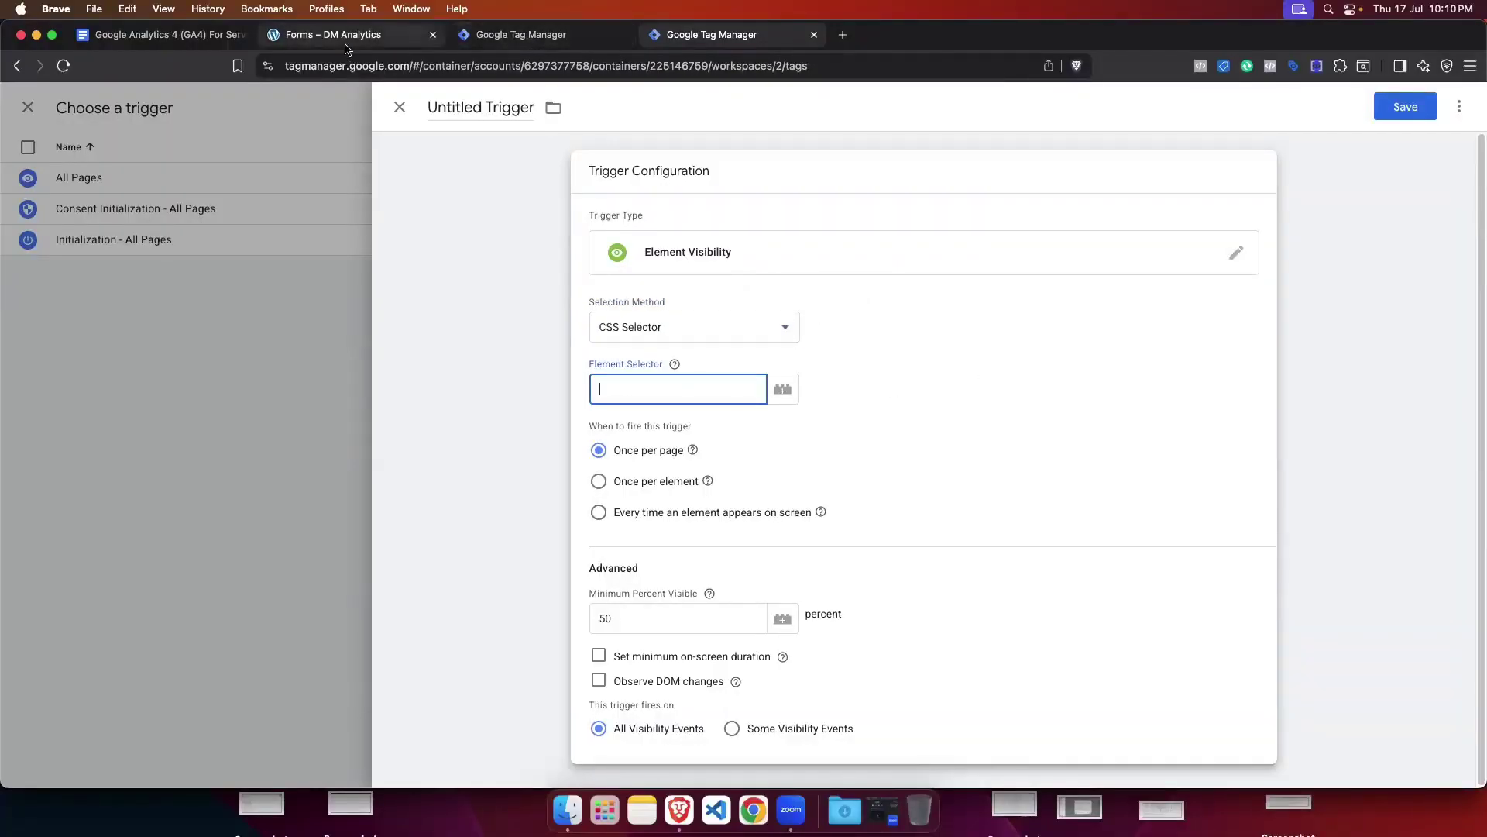
Step: Inspect the success container and paste its copied JS path query into the Console
{"action": "left_click", "coordinate": [396, 41]}
{"action": "right_click", "coordinate": [685, 295]}
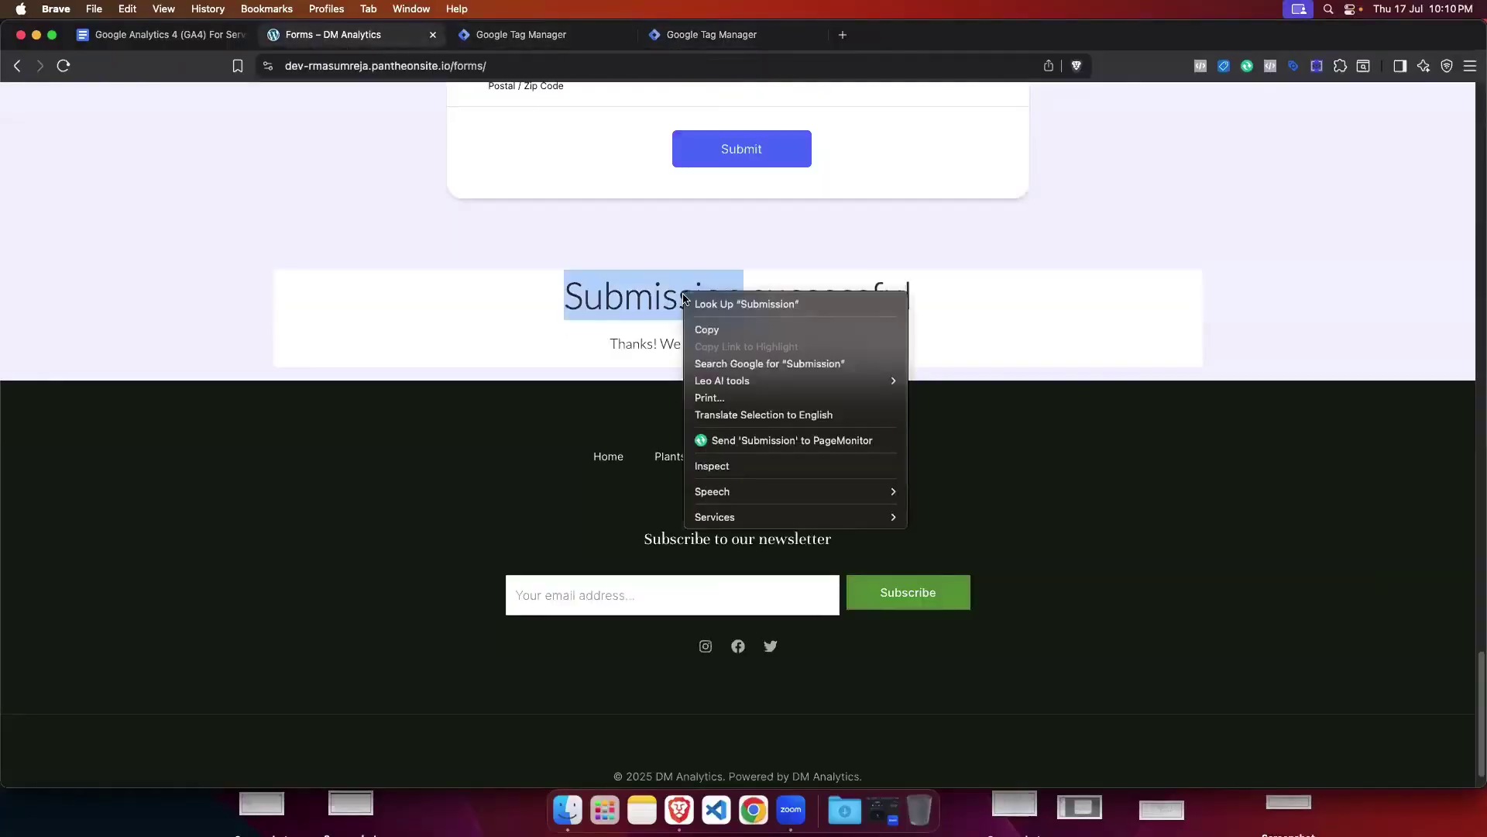
{"action": "left_click", "coordinate": [745, 466]}
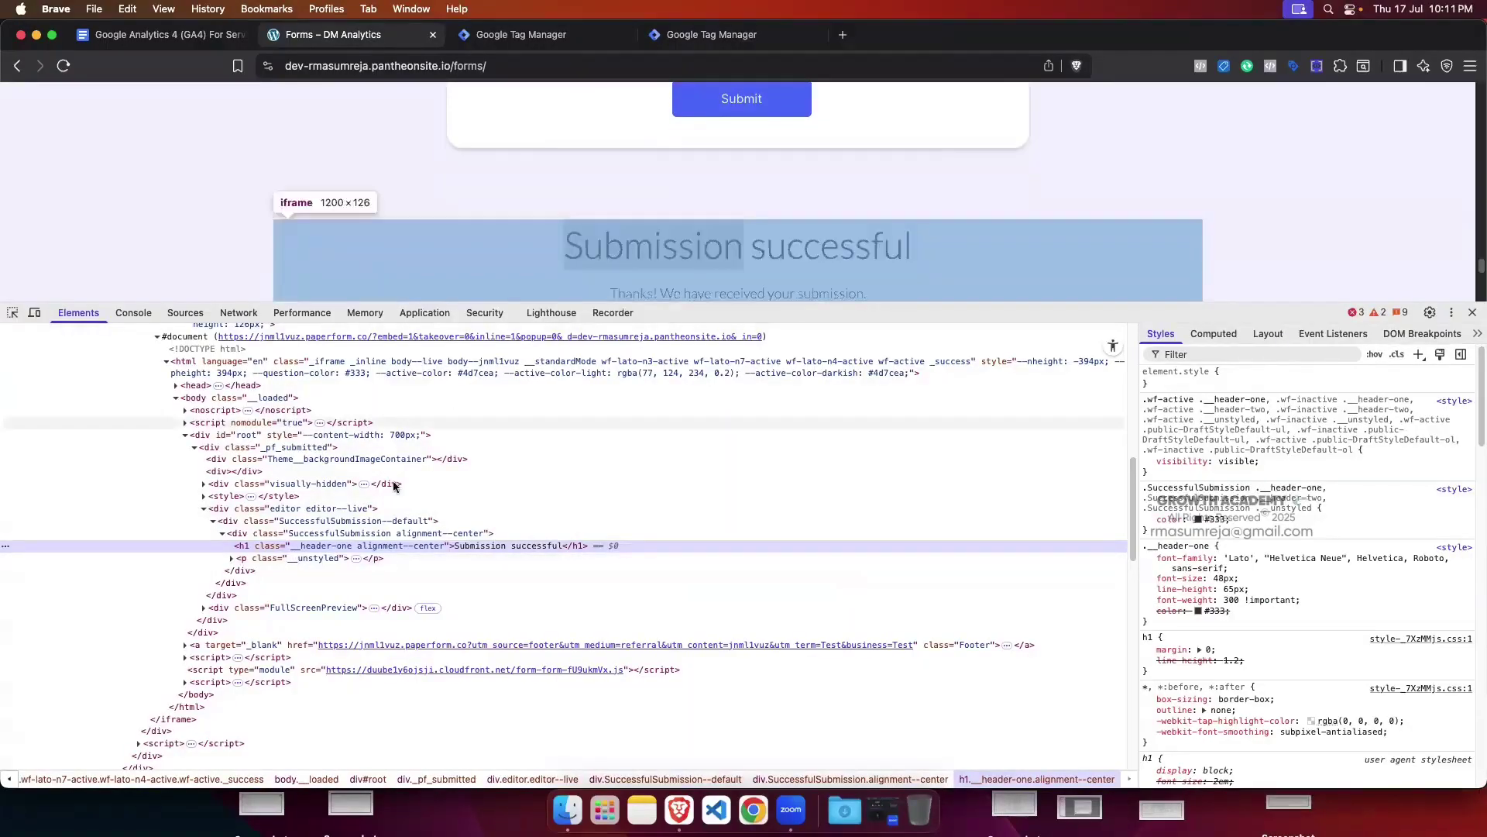
{"action": "left_click", "coordinate": [220, 534]}
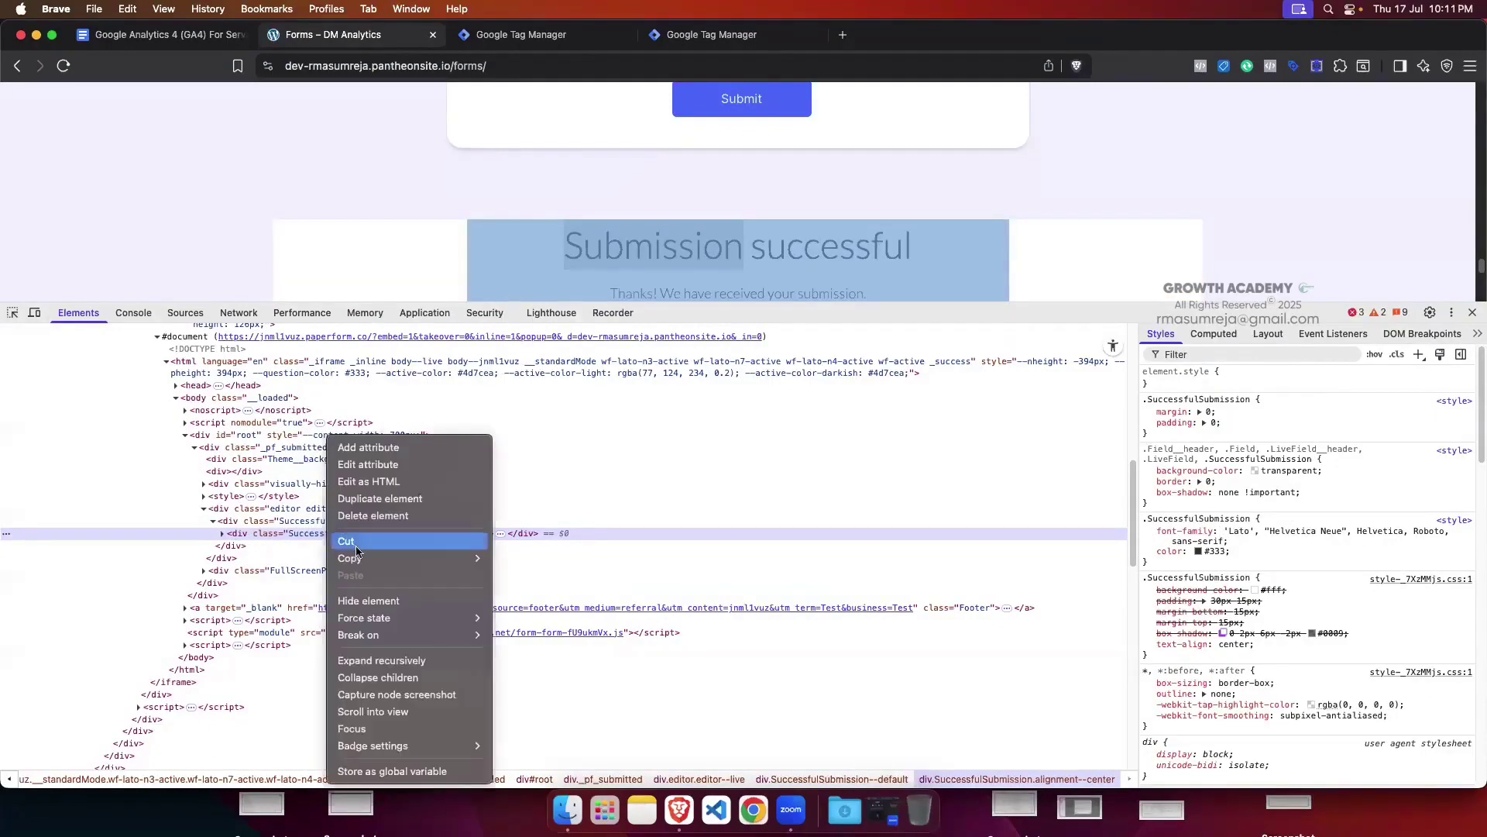
{"action": "mouse_move", "coordinate": [350, 558]}
{"action": "left_click", "coordinate": [551, 618]}
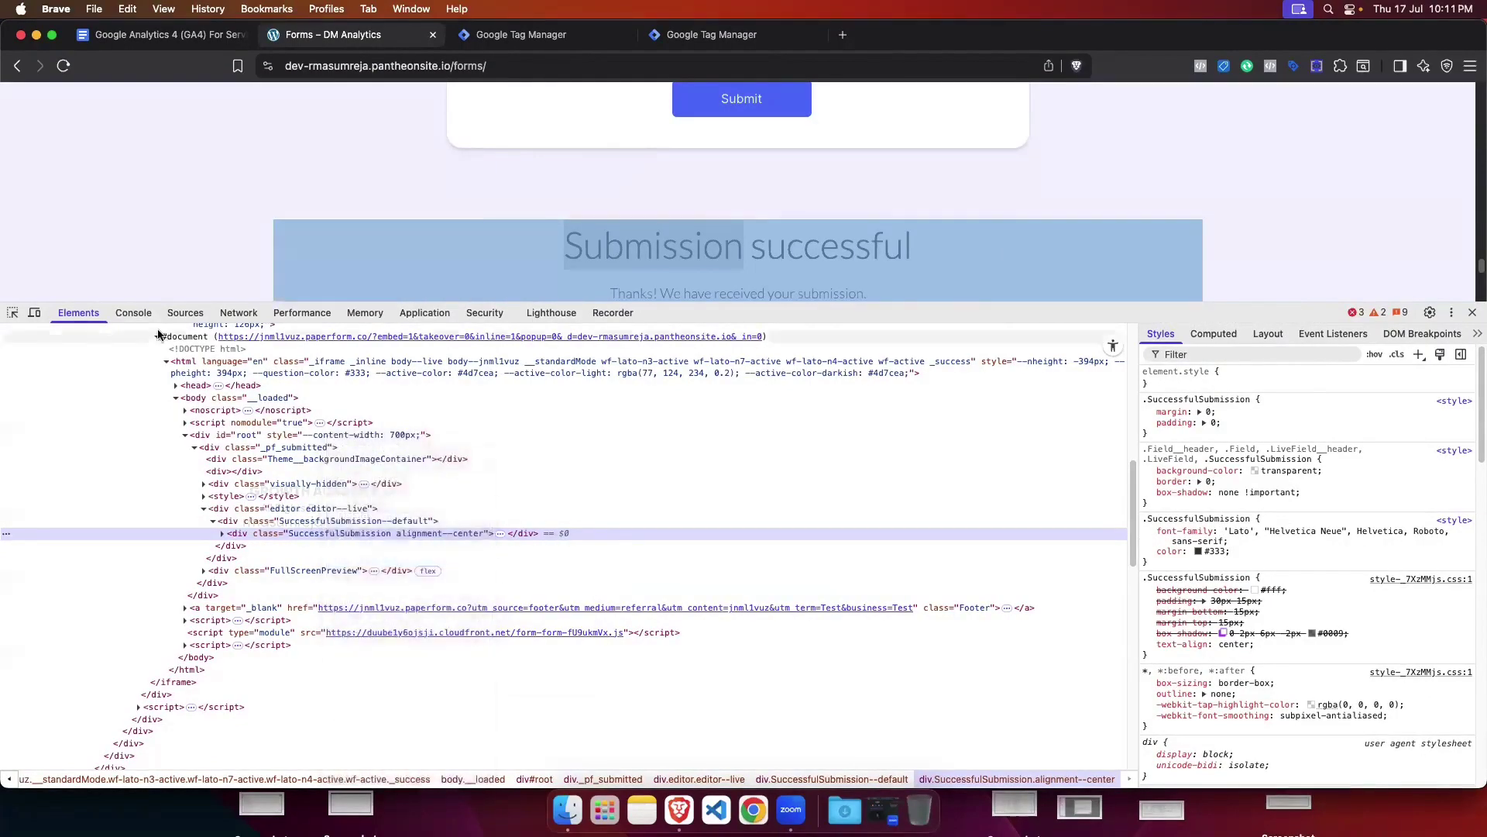
{"action": "left_click", "coordinate": [133, 312]}
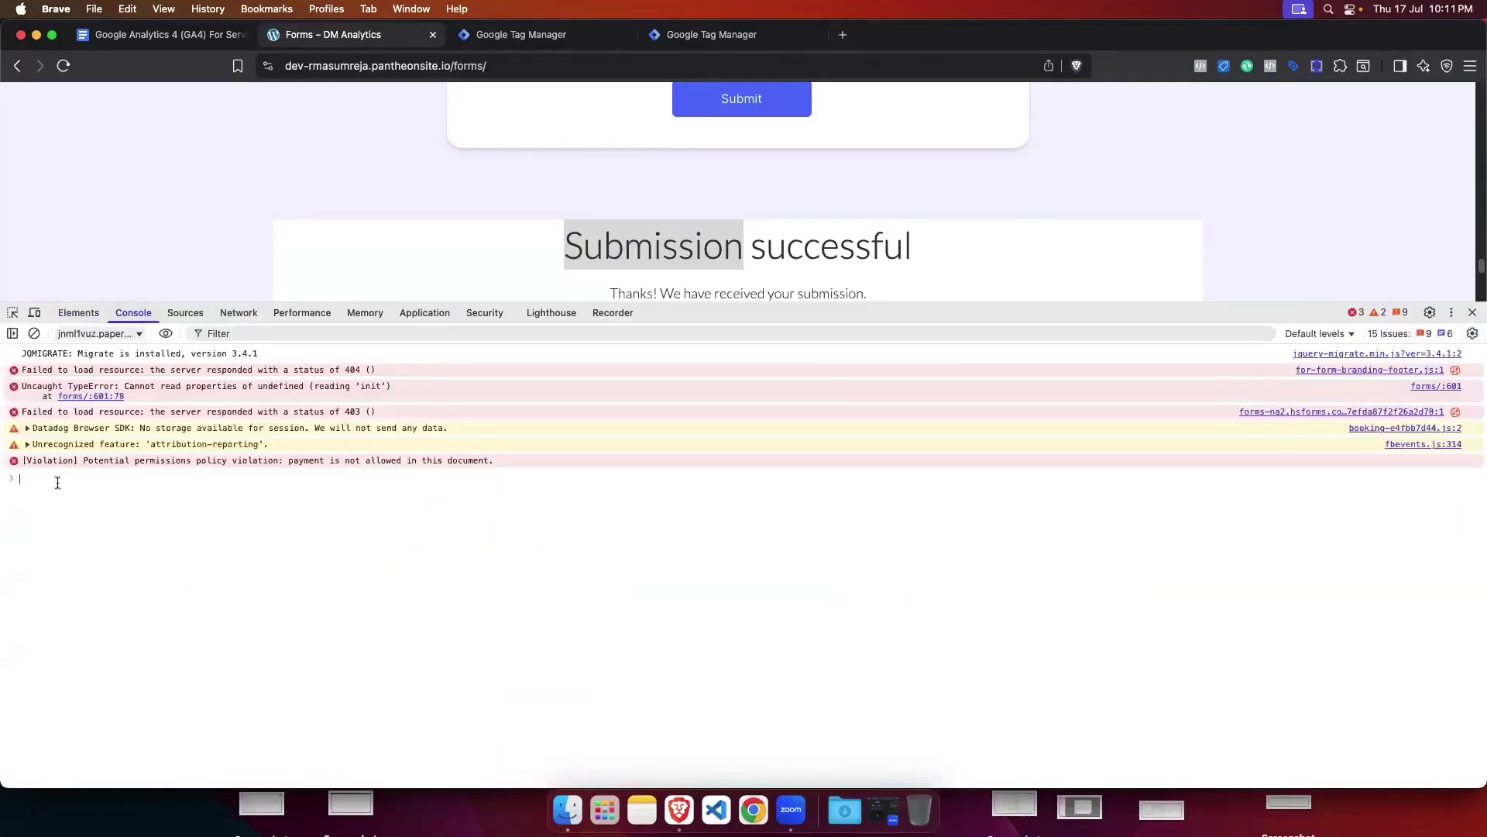
{"action": "key", "text": "super+v"}
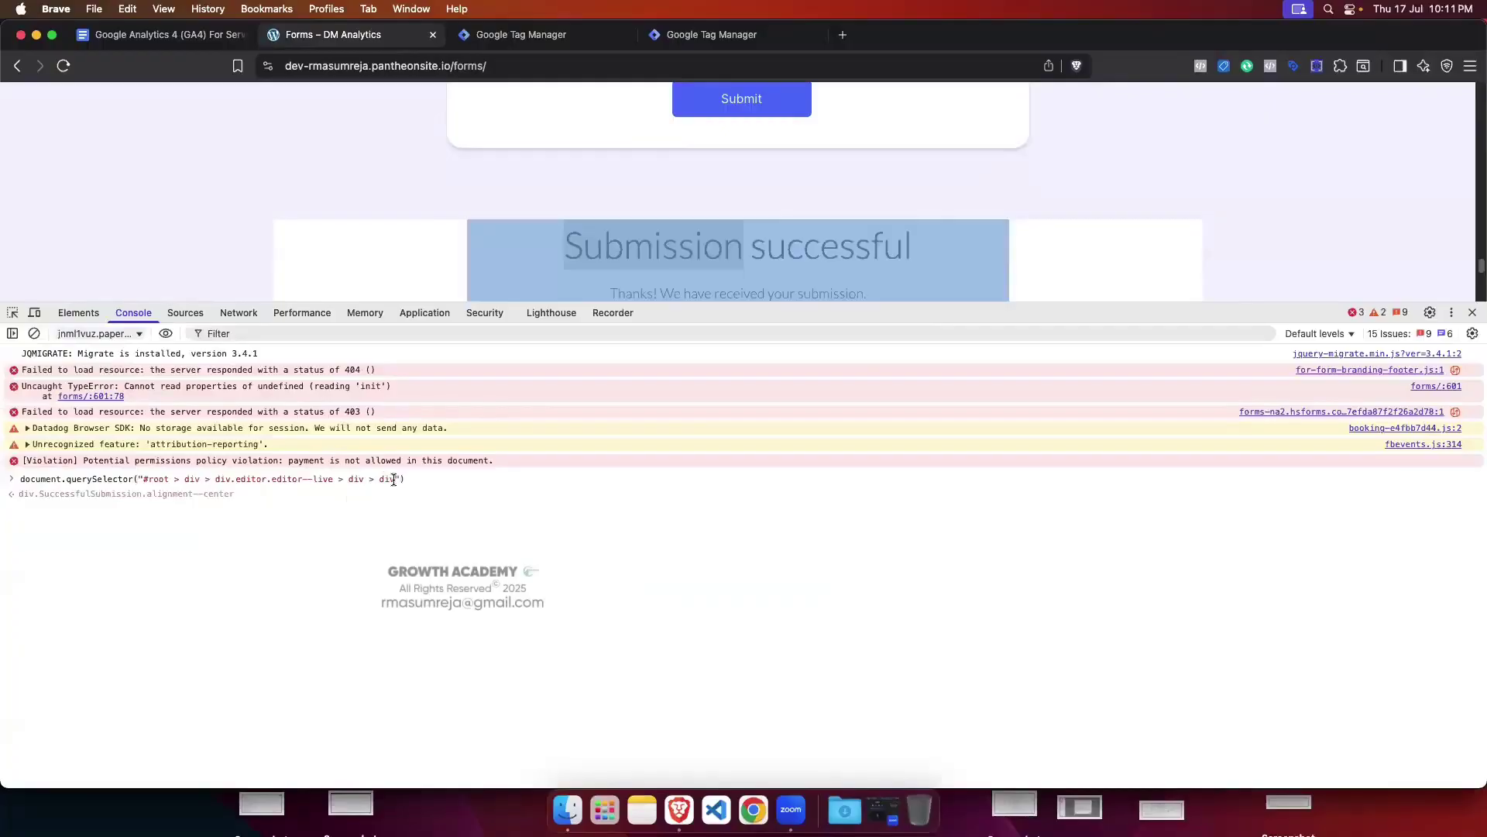
Step: Compare the pasted selector query against the element tree in DevTools
{"action": "left_click_drag", "start_coordinate": [394, 480], "coordinate": [316, 480]}
{"action": "left_click", "coordinate": [75, 313]}
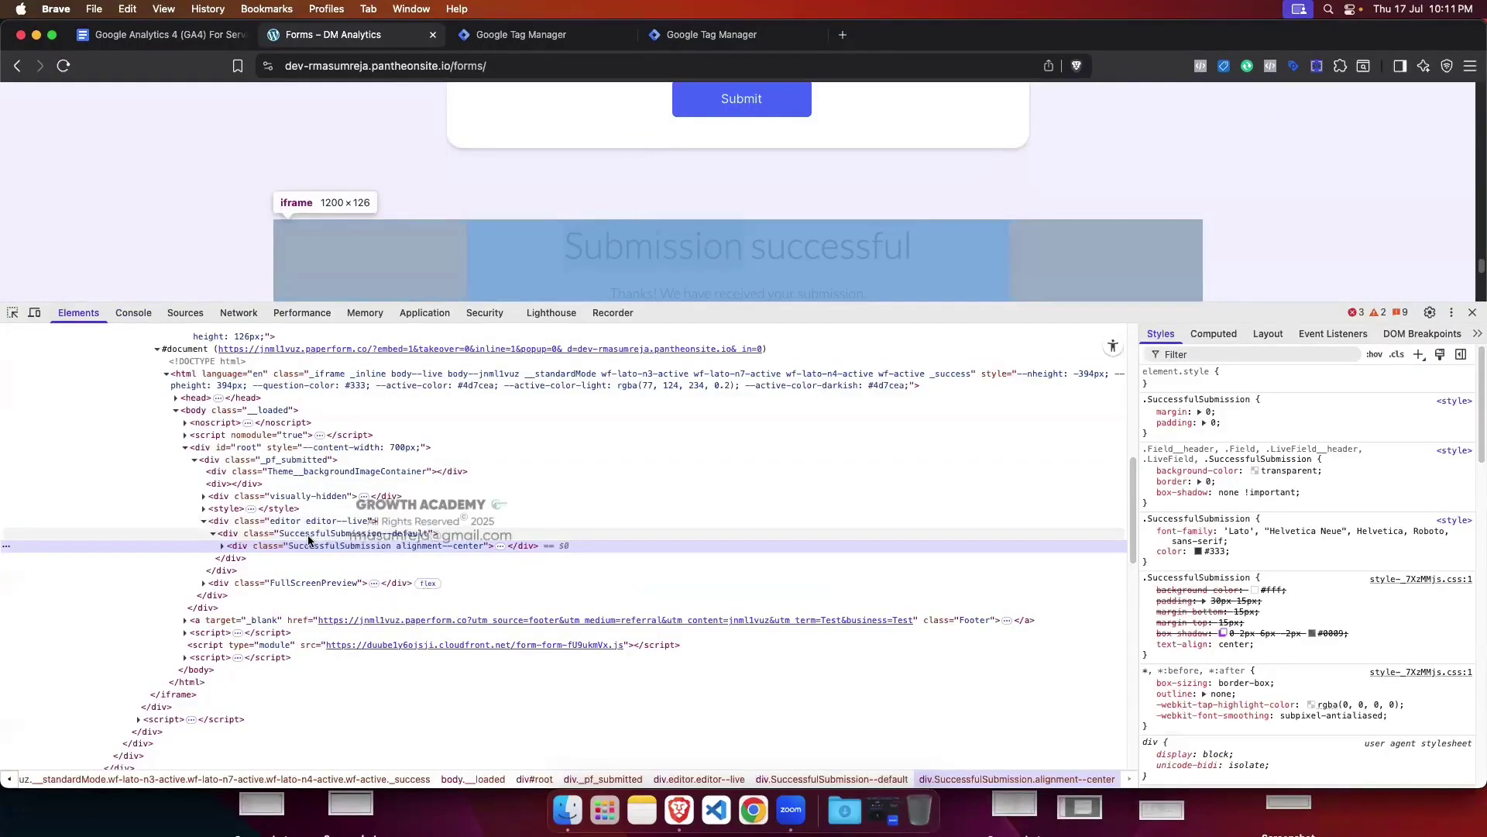
{"action": "left_click", "coordinate": [134, 312]}
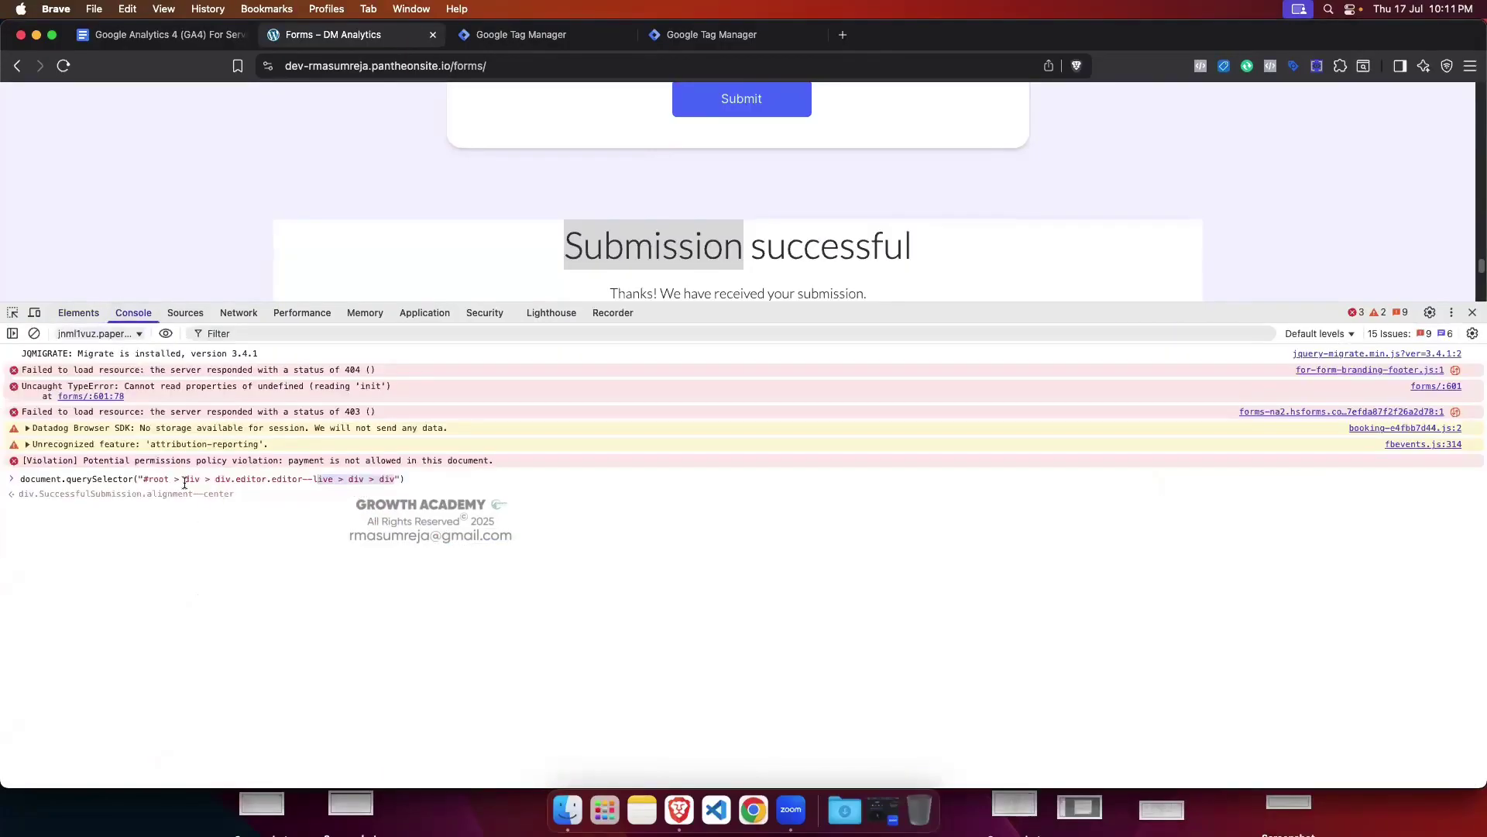
{"action": "left_click", "coordinate": [78, 313]}
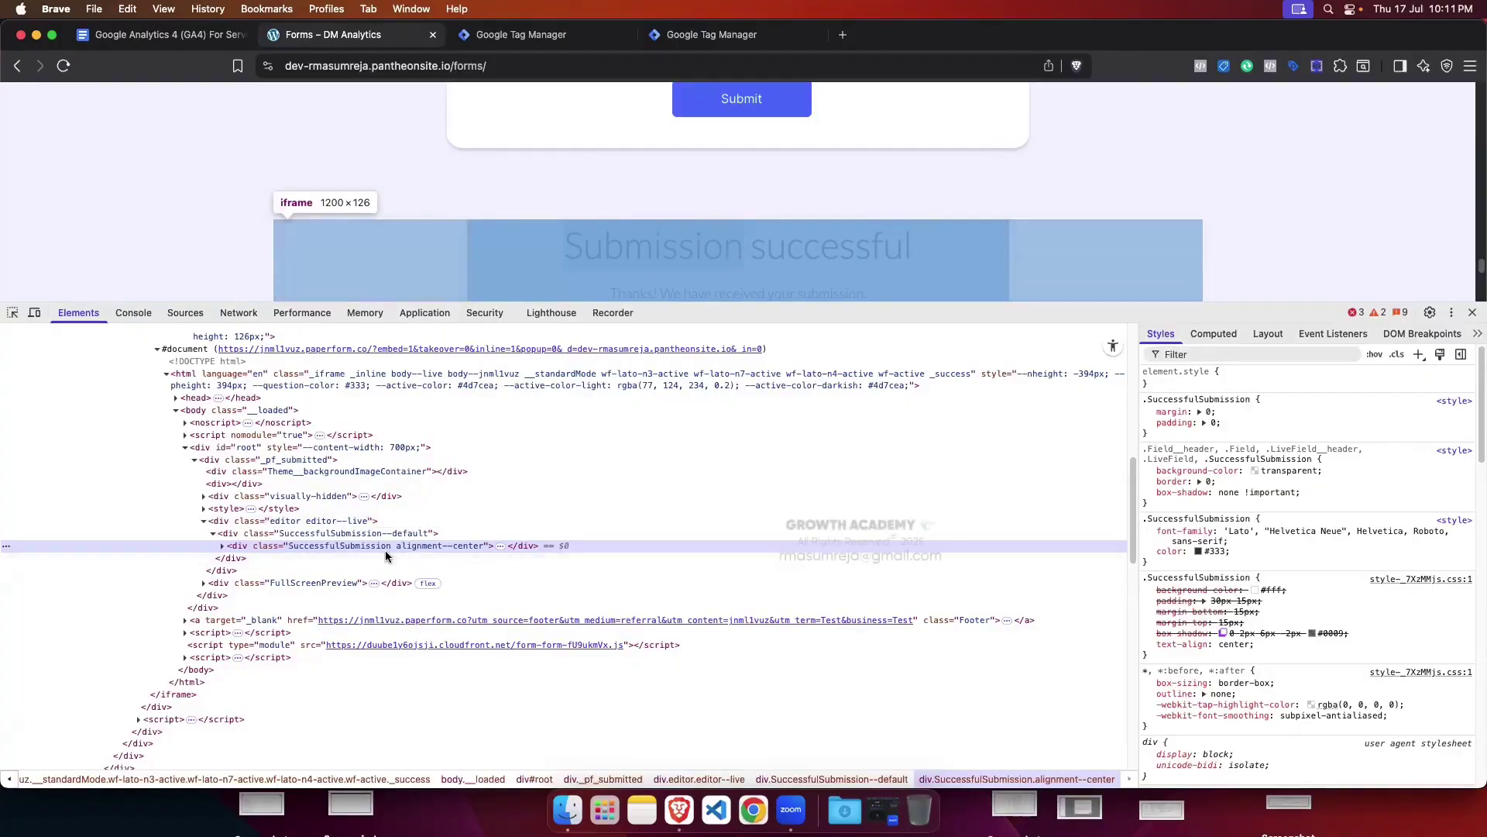
{"action": "scroll", "coordinate": [294, 548], "scroll_direction": "up", "scroll_amount": 5}
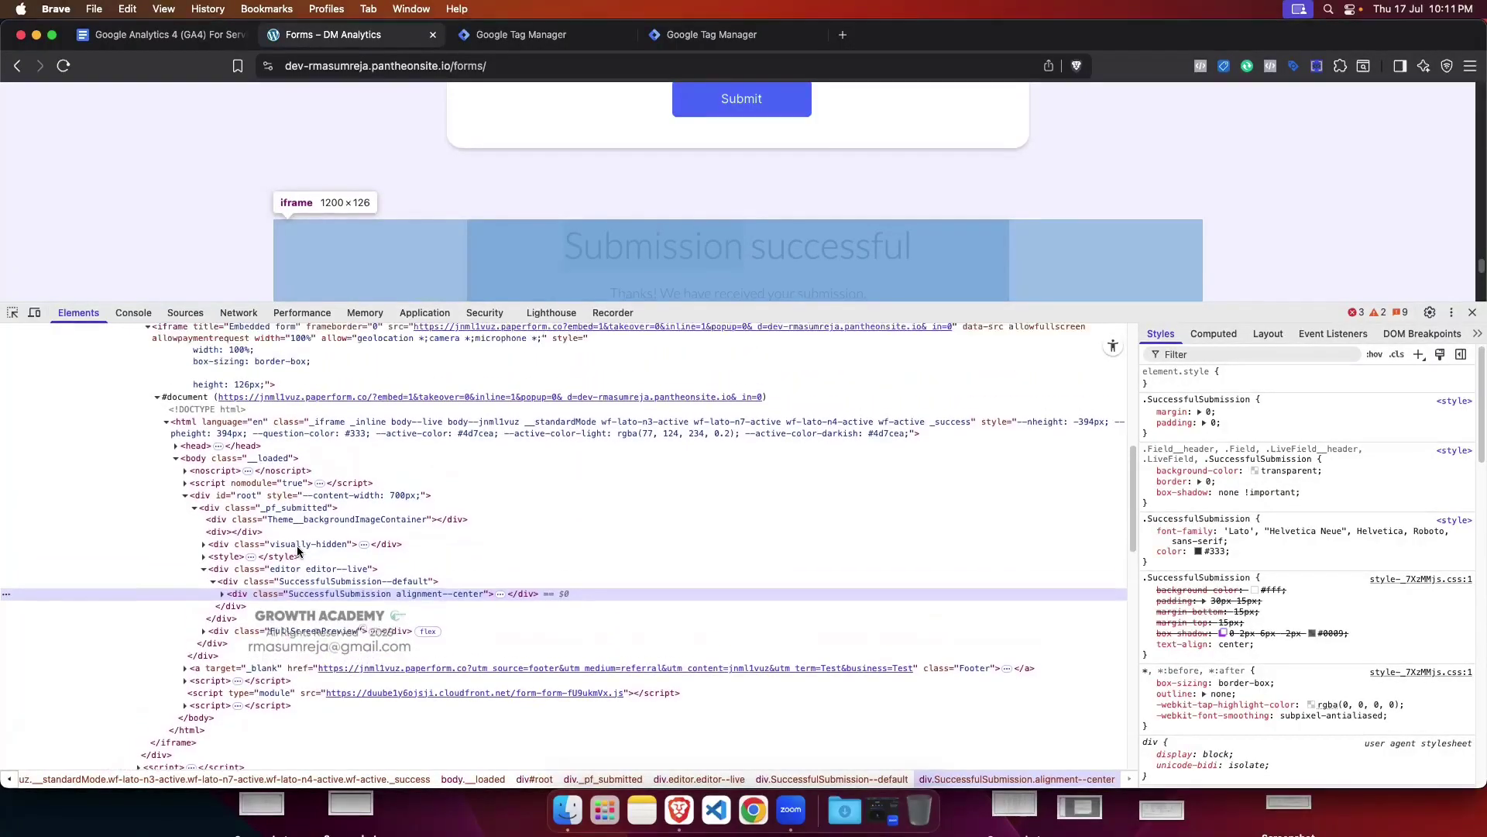
{"action": "scroll", "coordinate": [298, 551], "scroll_direction": "down", "scroll_amount": 4}
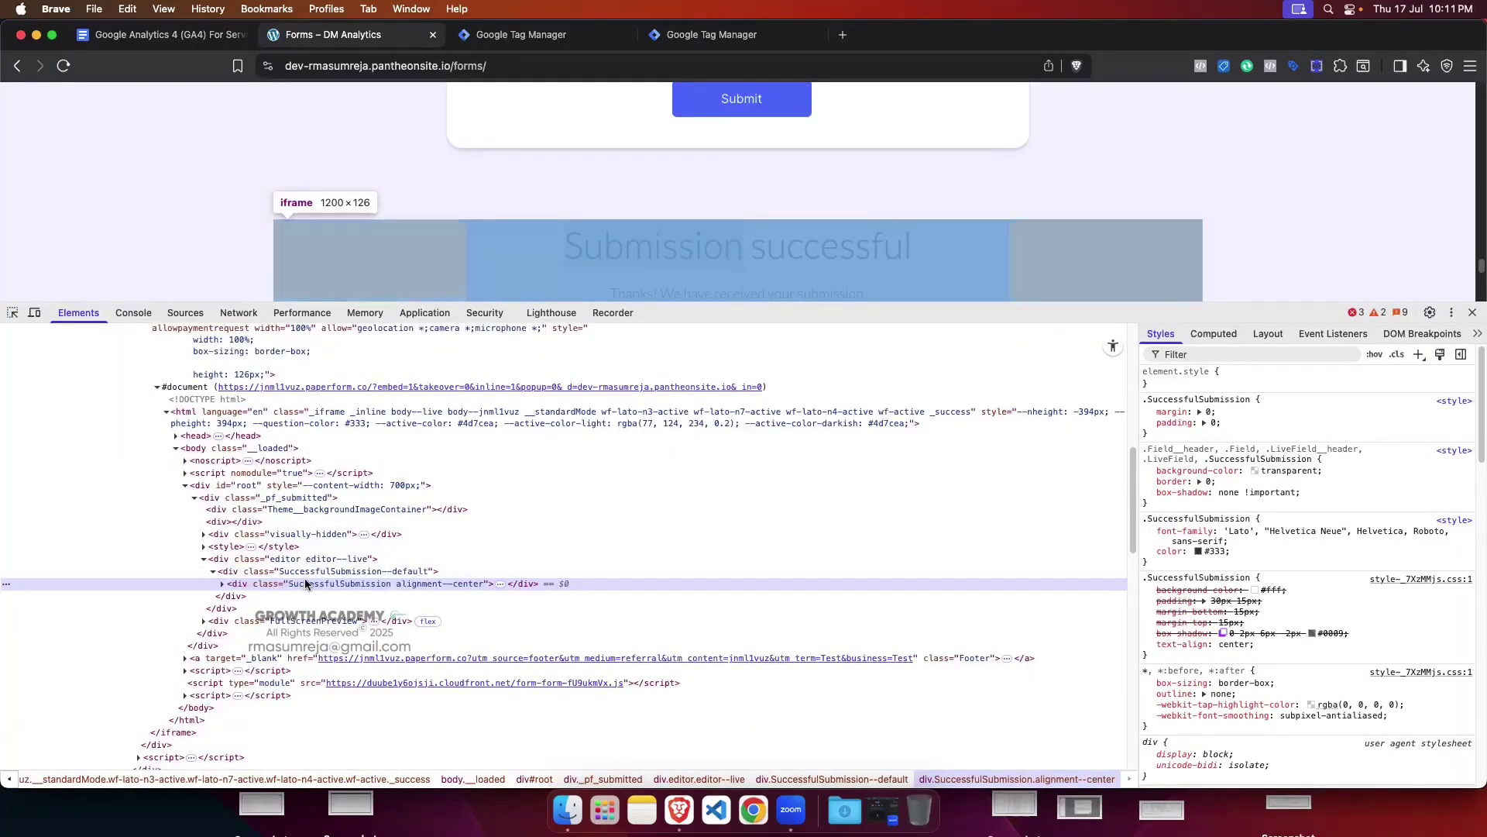
{"action": "left_click", "coordinate": [740, 36]}
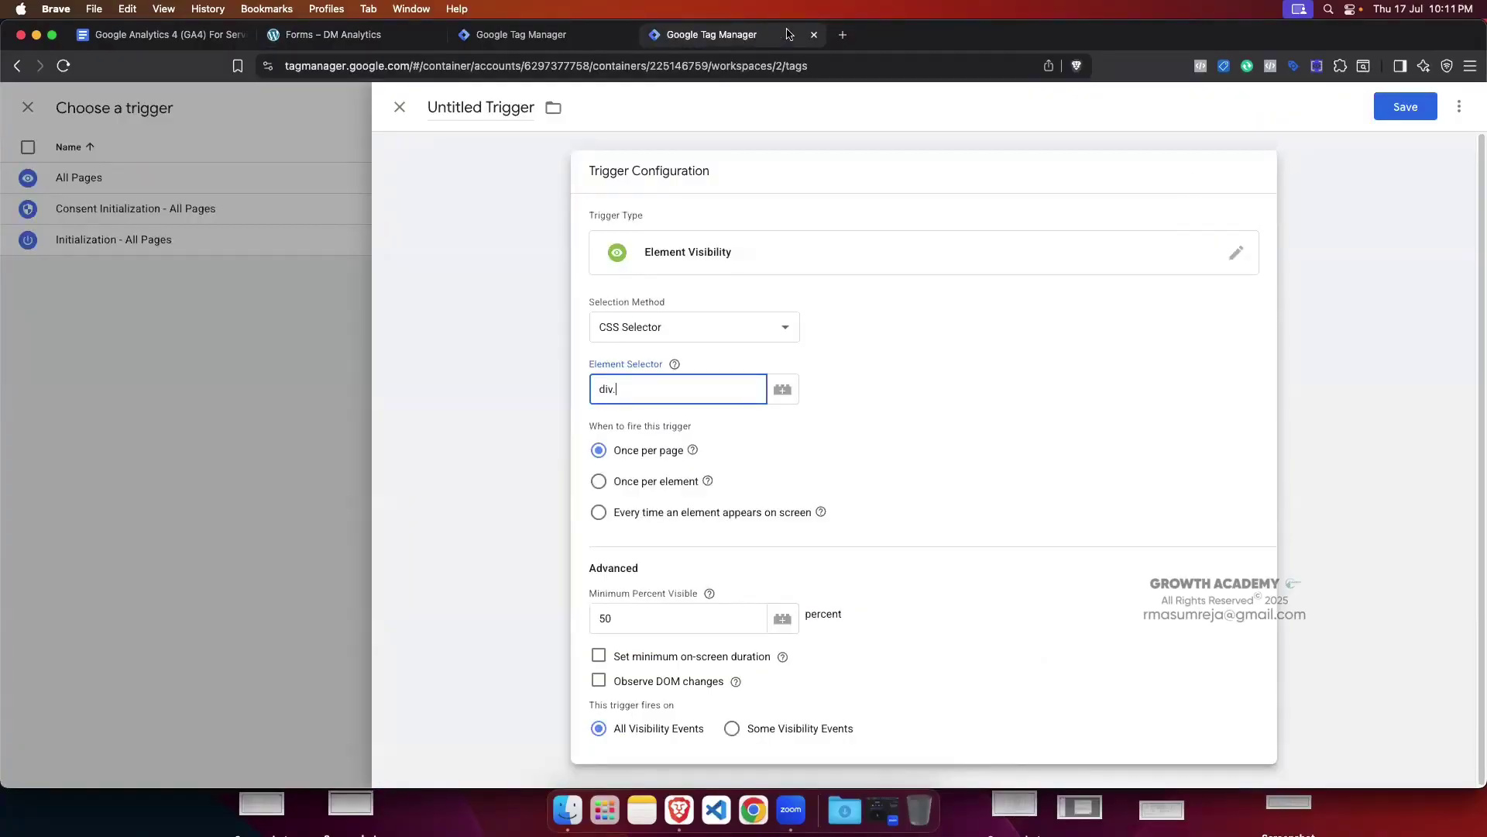
Step: Replace the long selector inside the console query with 'div.'
{"action": "left_click", "coordinate": [333, 34]}
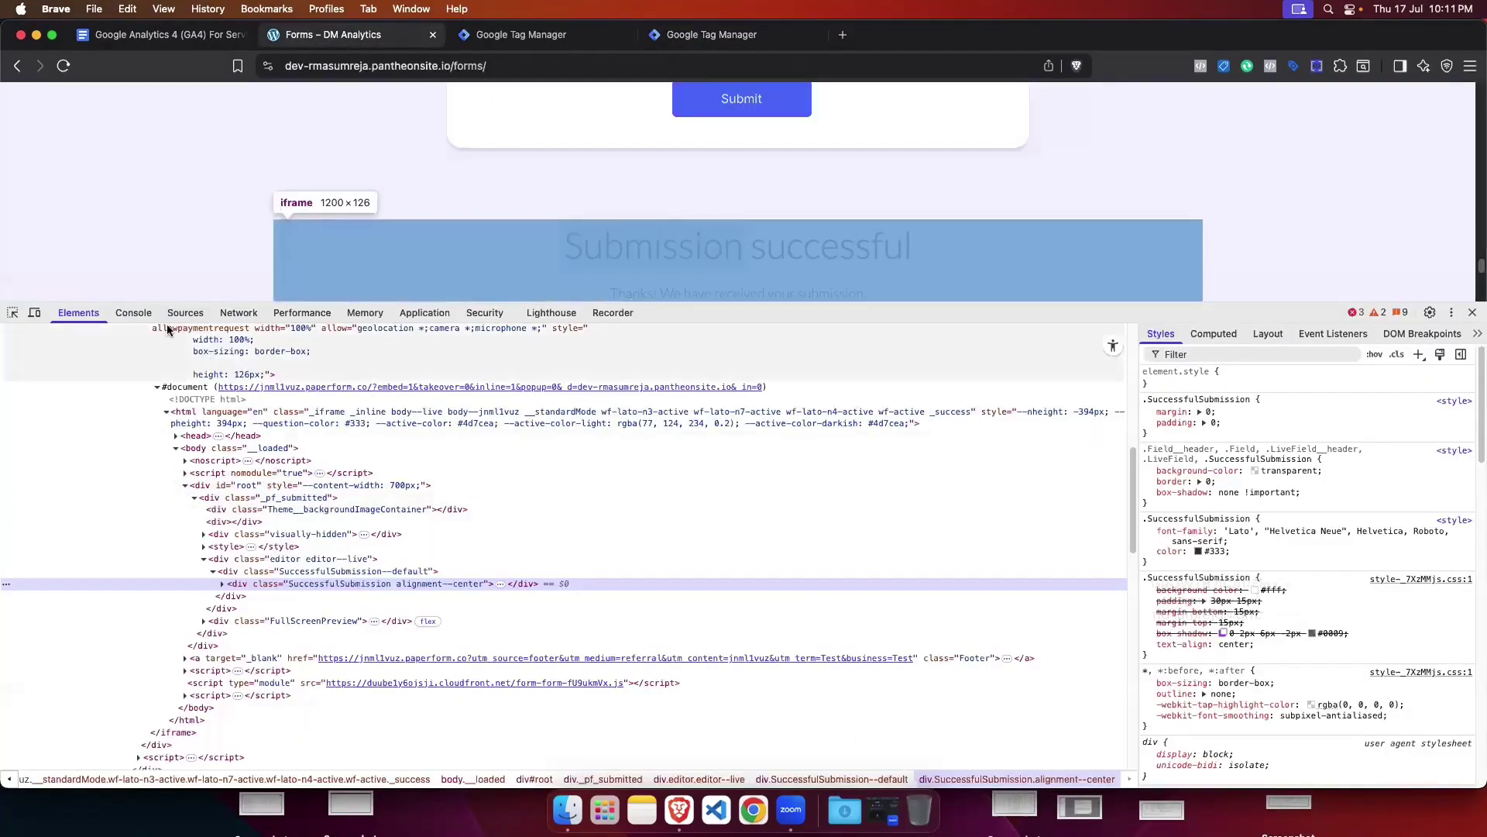
{"action": "left_click", "coordinate": [134, 312]}
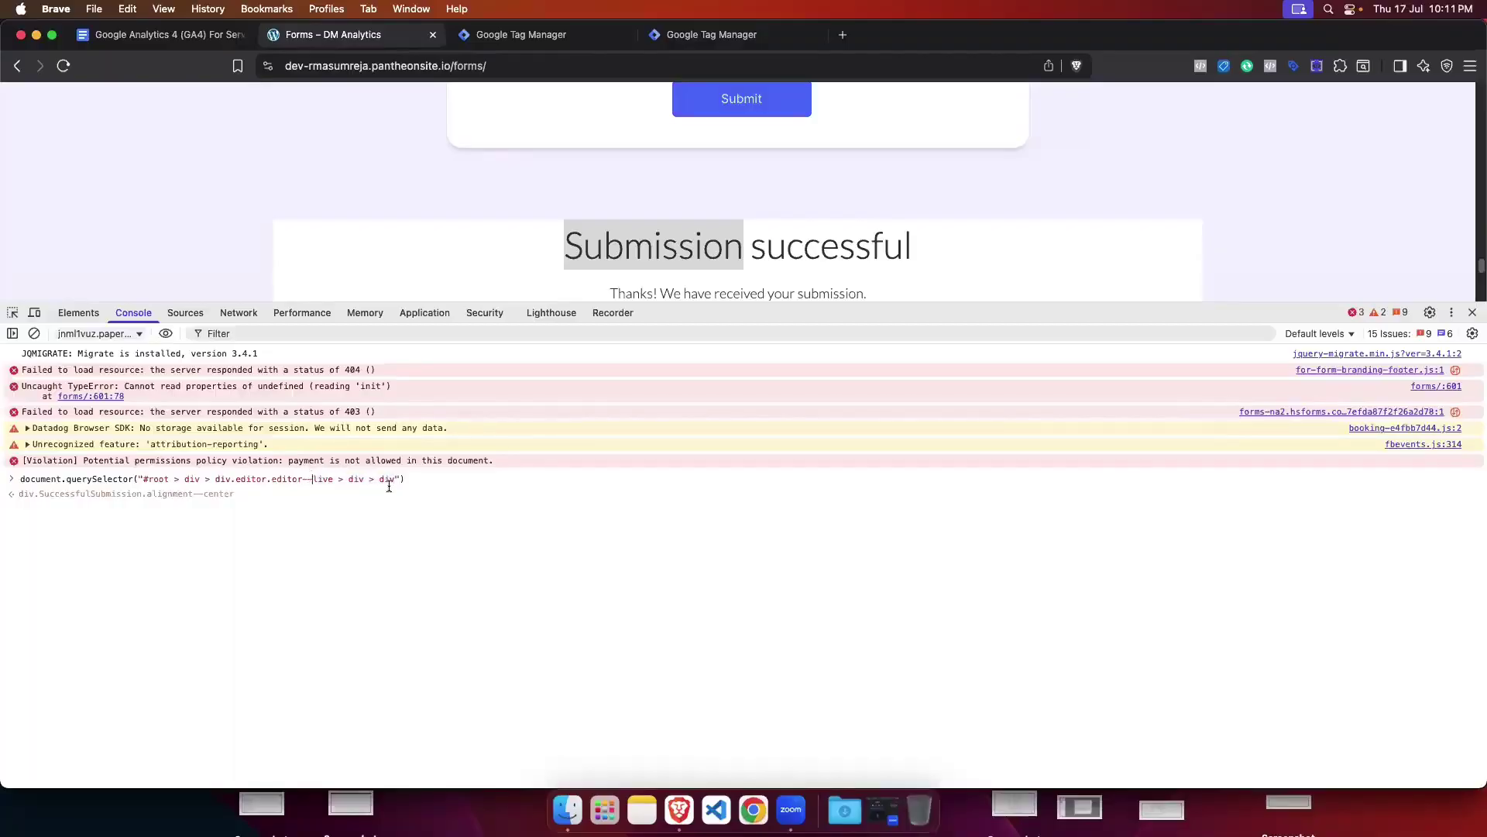
{"action": "left_click_drag", "start_coordinate": [395, 479], "coordinate": [143, 479]}
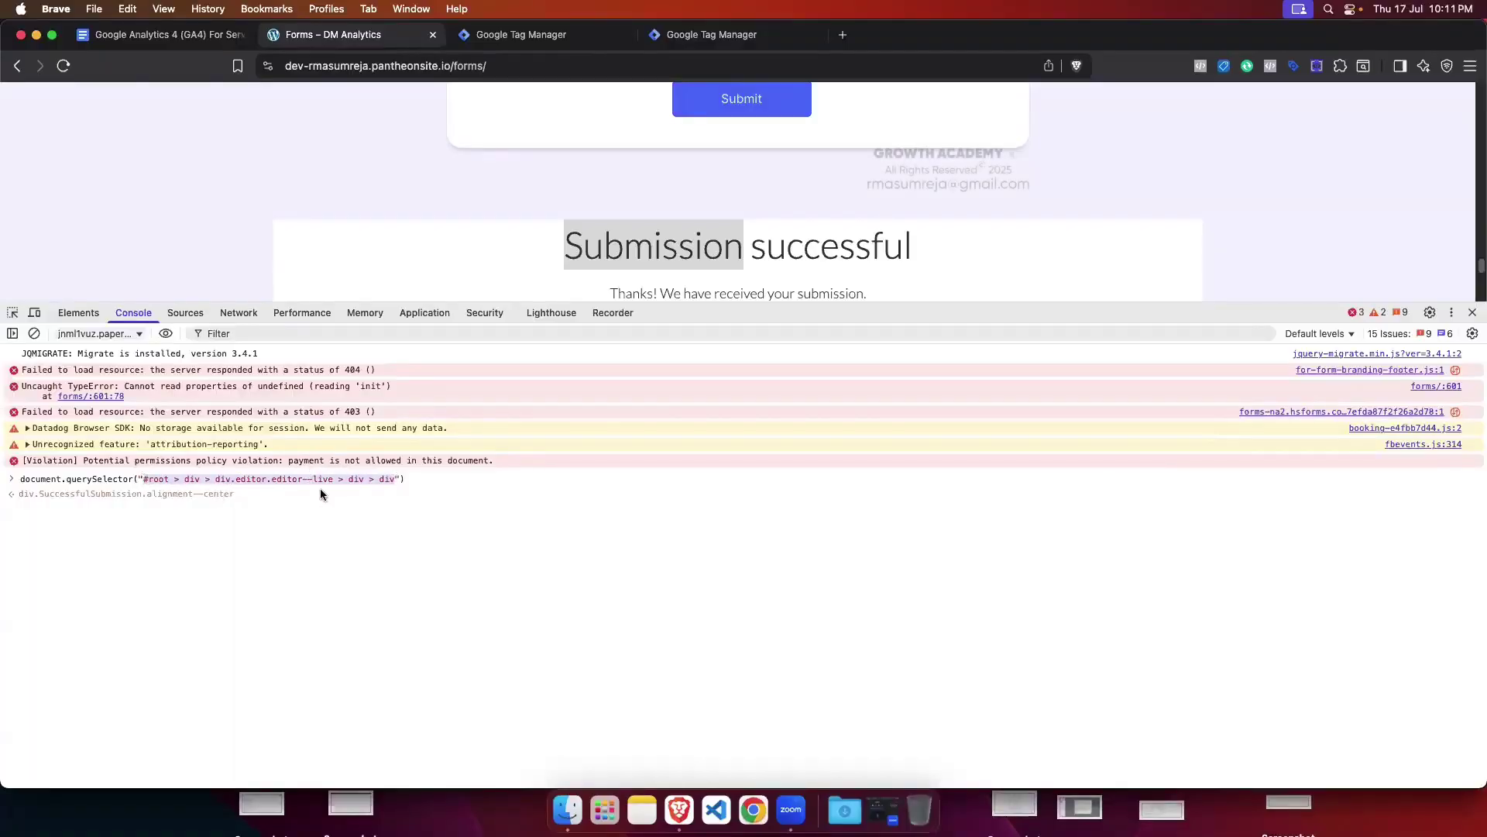
{"action": "key", "text": "BackSpace"}
{"action": "type", "text": "di"}
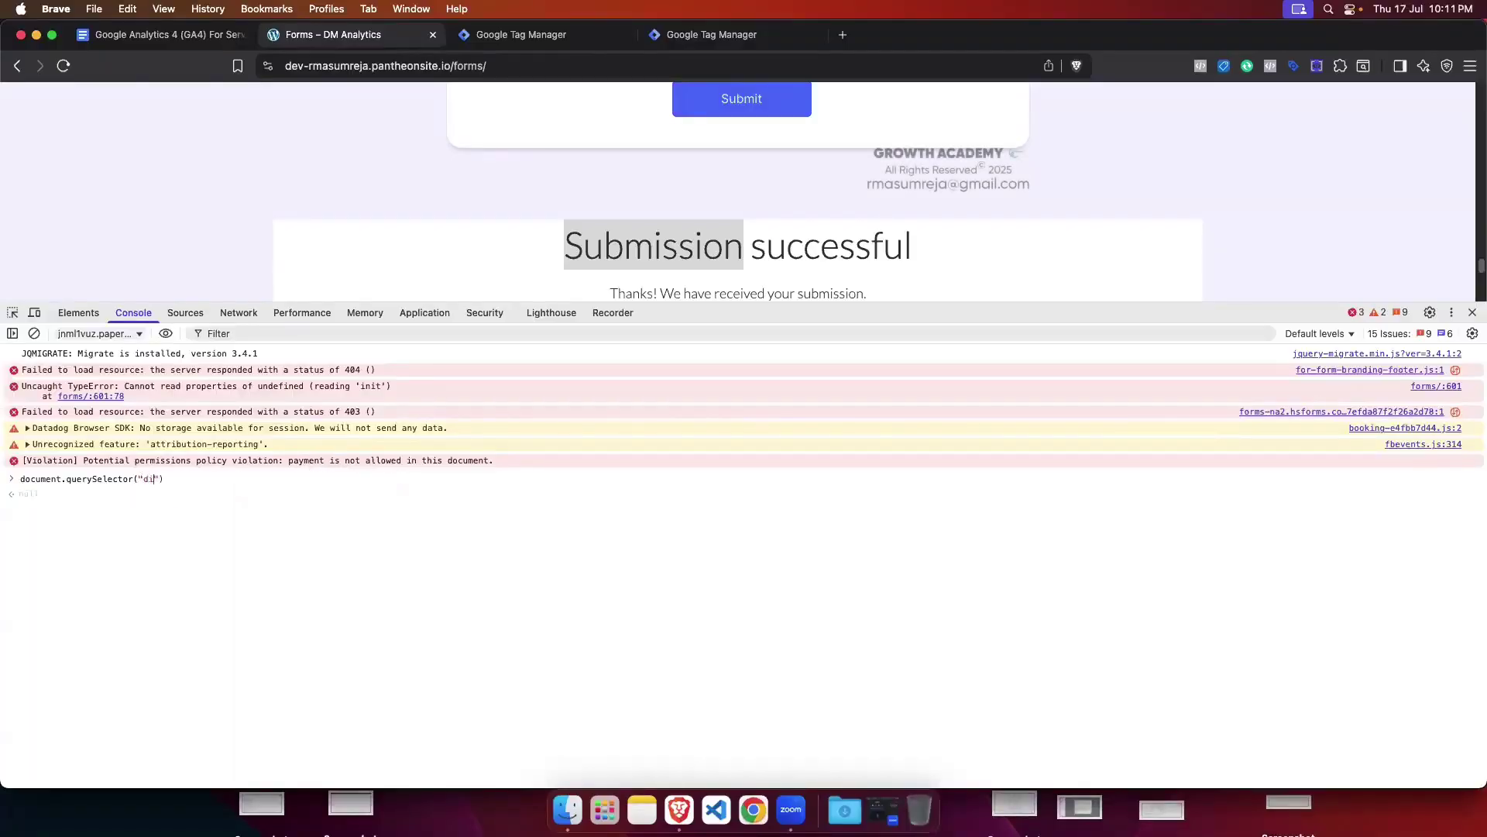
{"action": "type", "text": "v."}
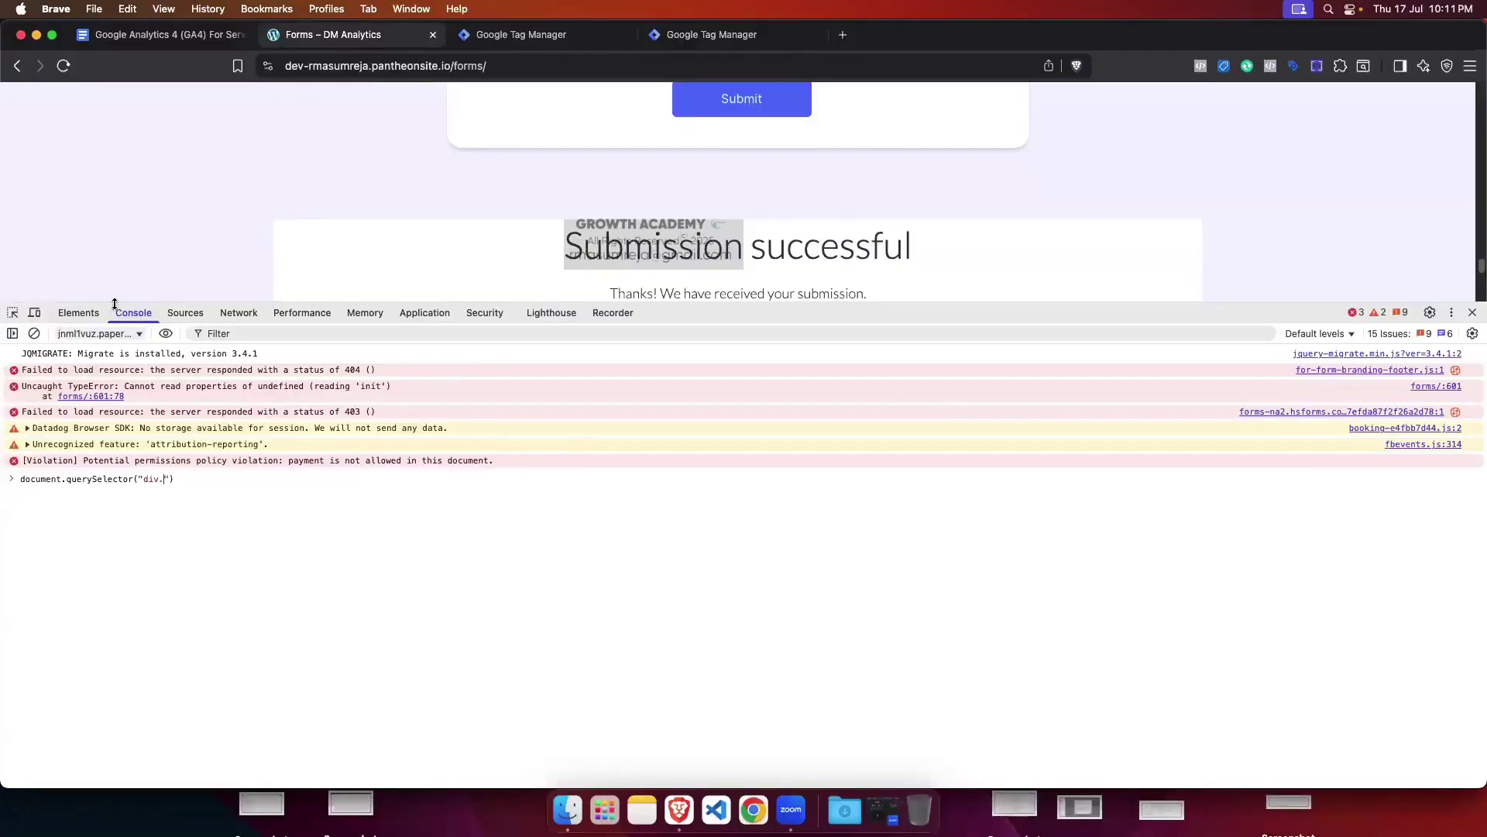
Step: Complete the query as div.SuccessfulSubmission using the copied class name, and copy that selector
{"action": "left_click", "coordinate": [91, 312]}
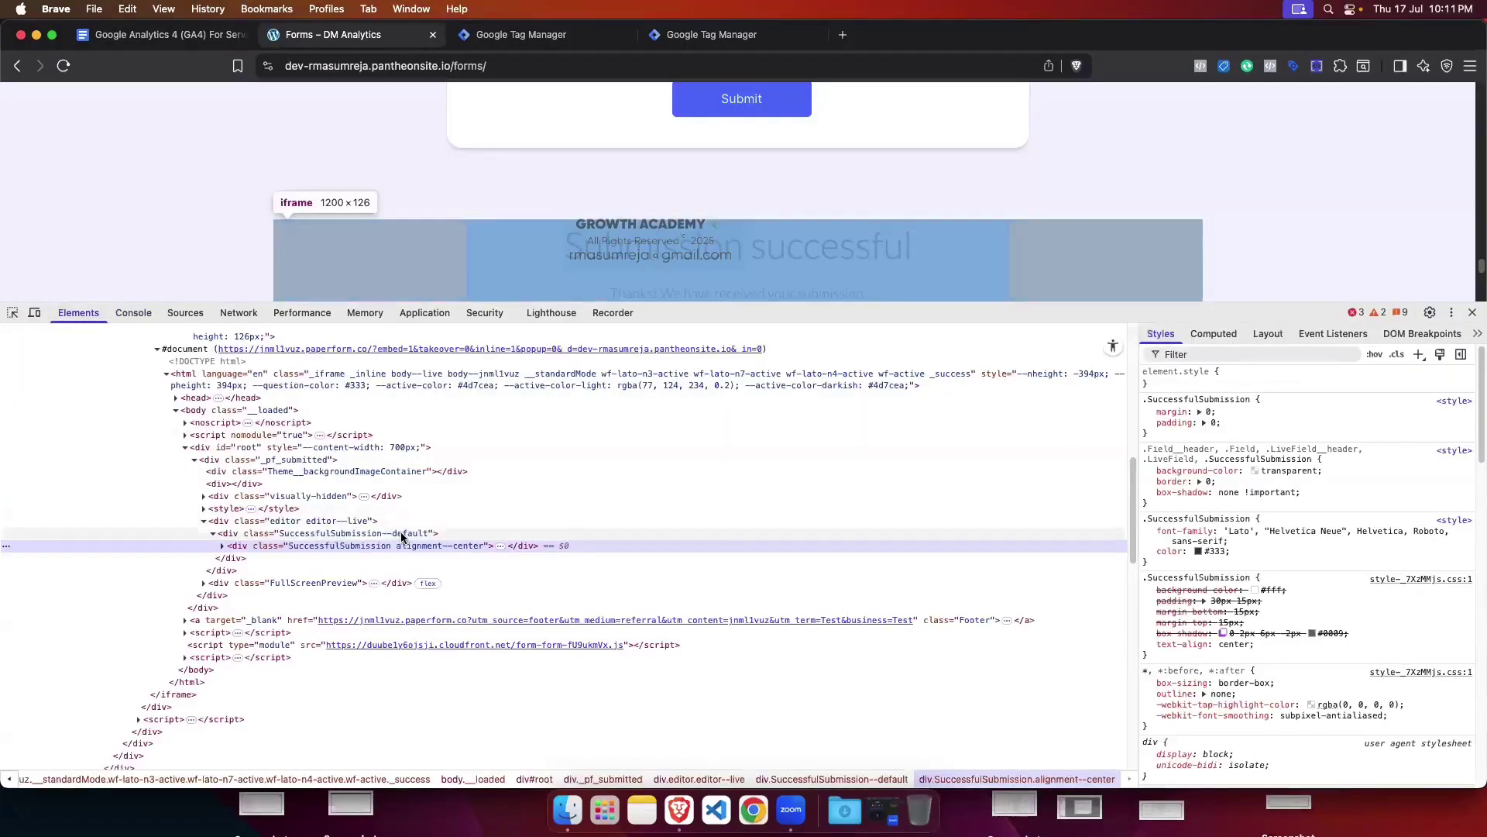
{"action": "double_click", "coordinate": [324, 546]}
{"action": "left_click", "coordinate": [351, 546]}
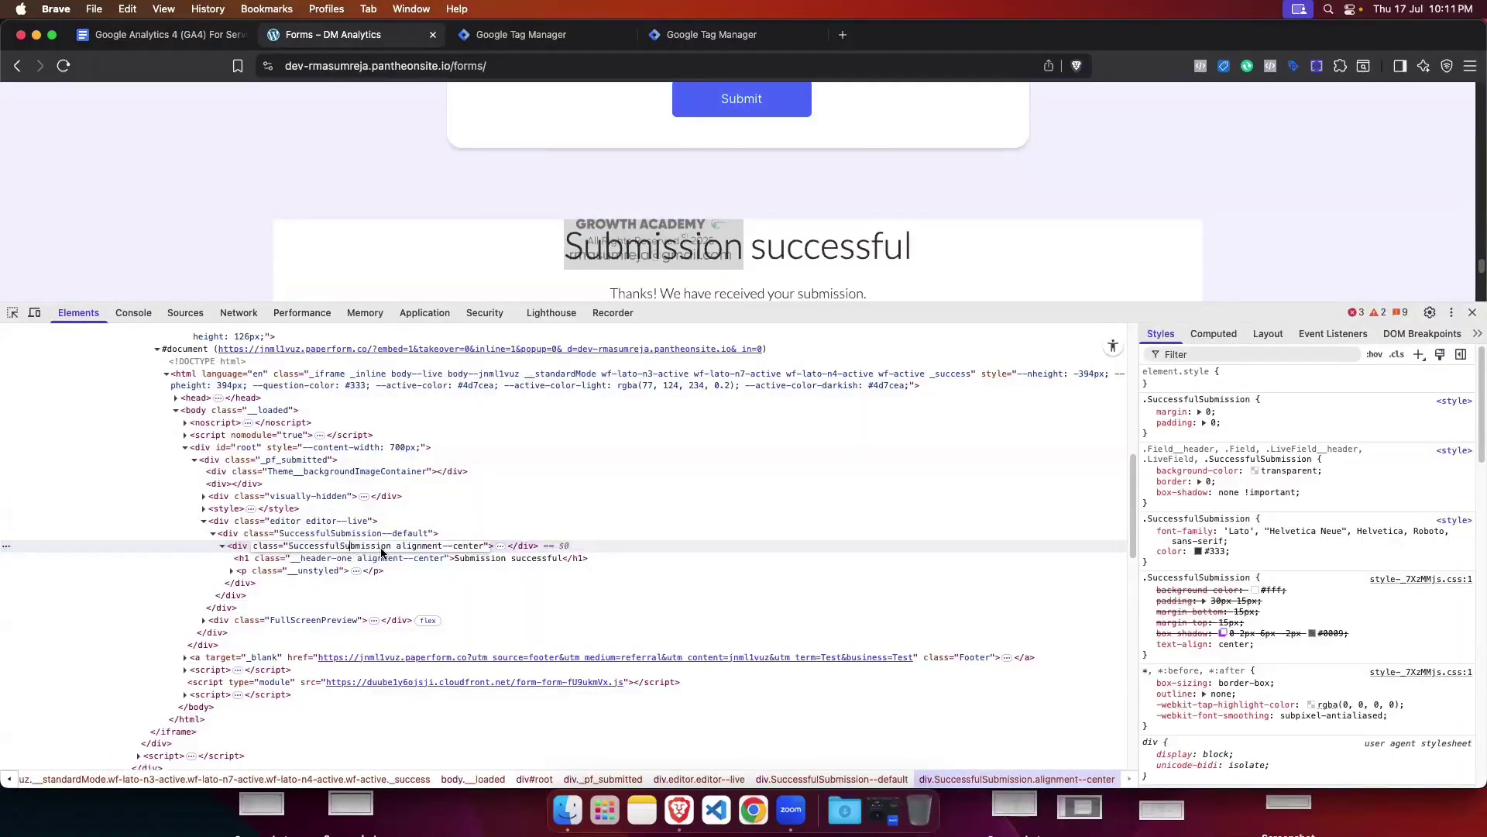
{"action": "left_click_drag", "start_coordinate": [392, 547], "coordinate": [293, 547]}
{"action": "key", "text": "super+c"}
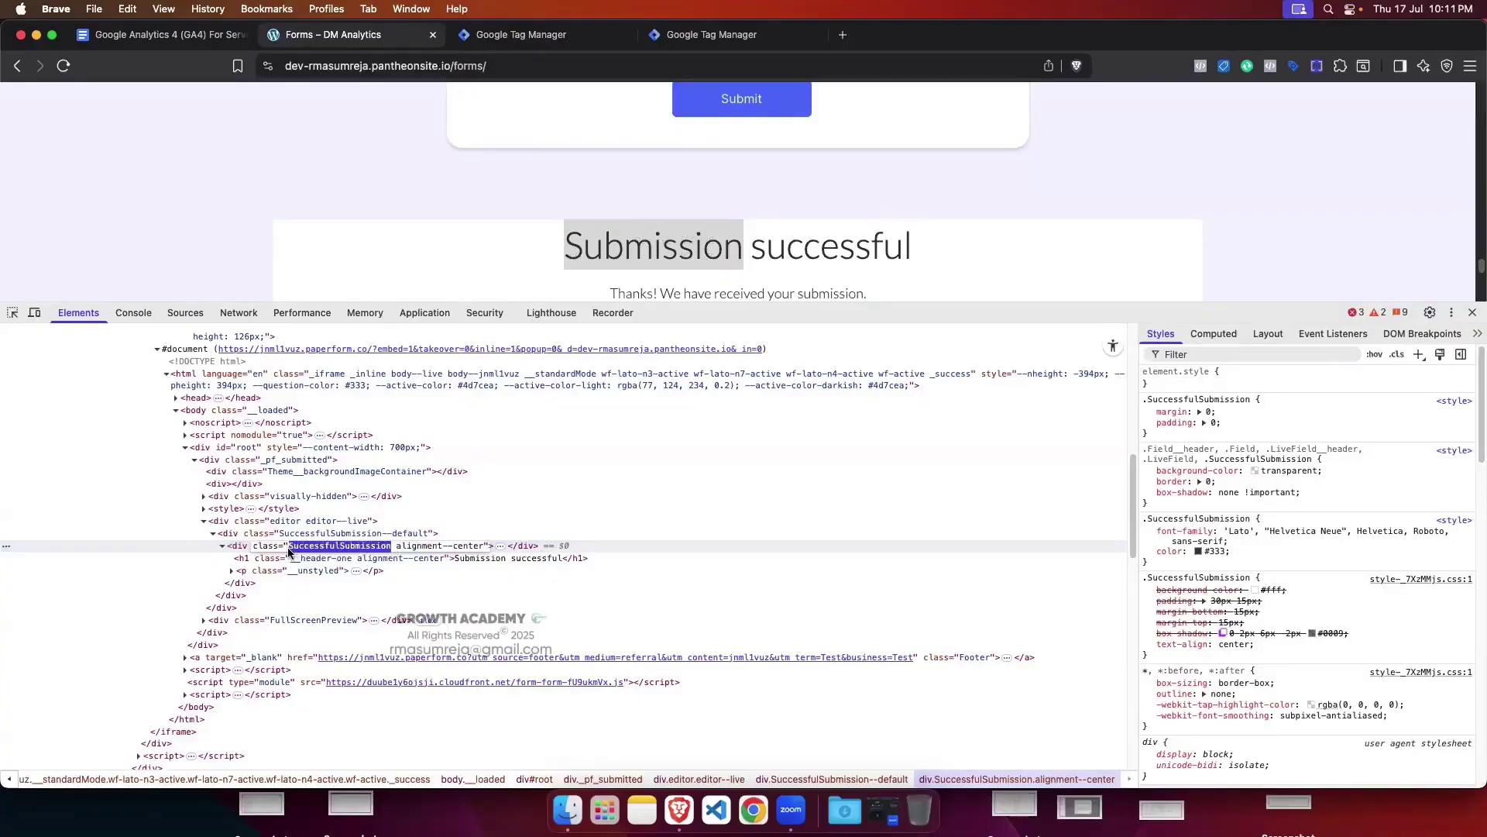
{"action": "left_click", "coordinate": [133, 312]}
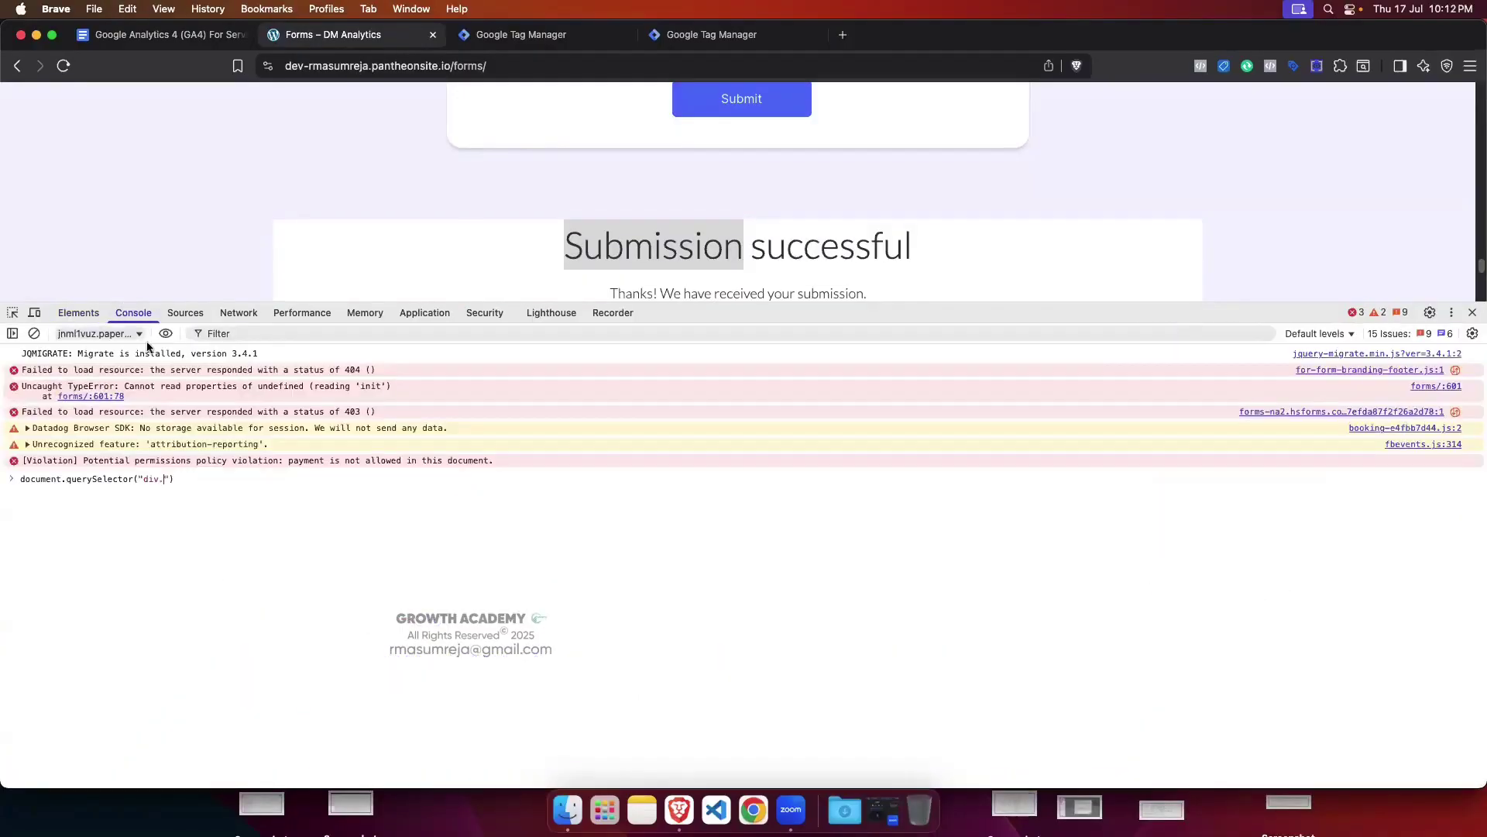
{"action": "key", "text": "super+v"}
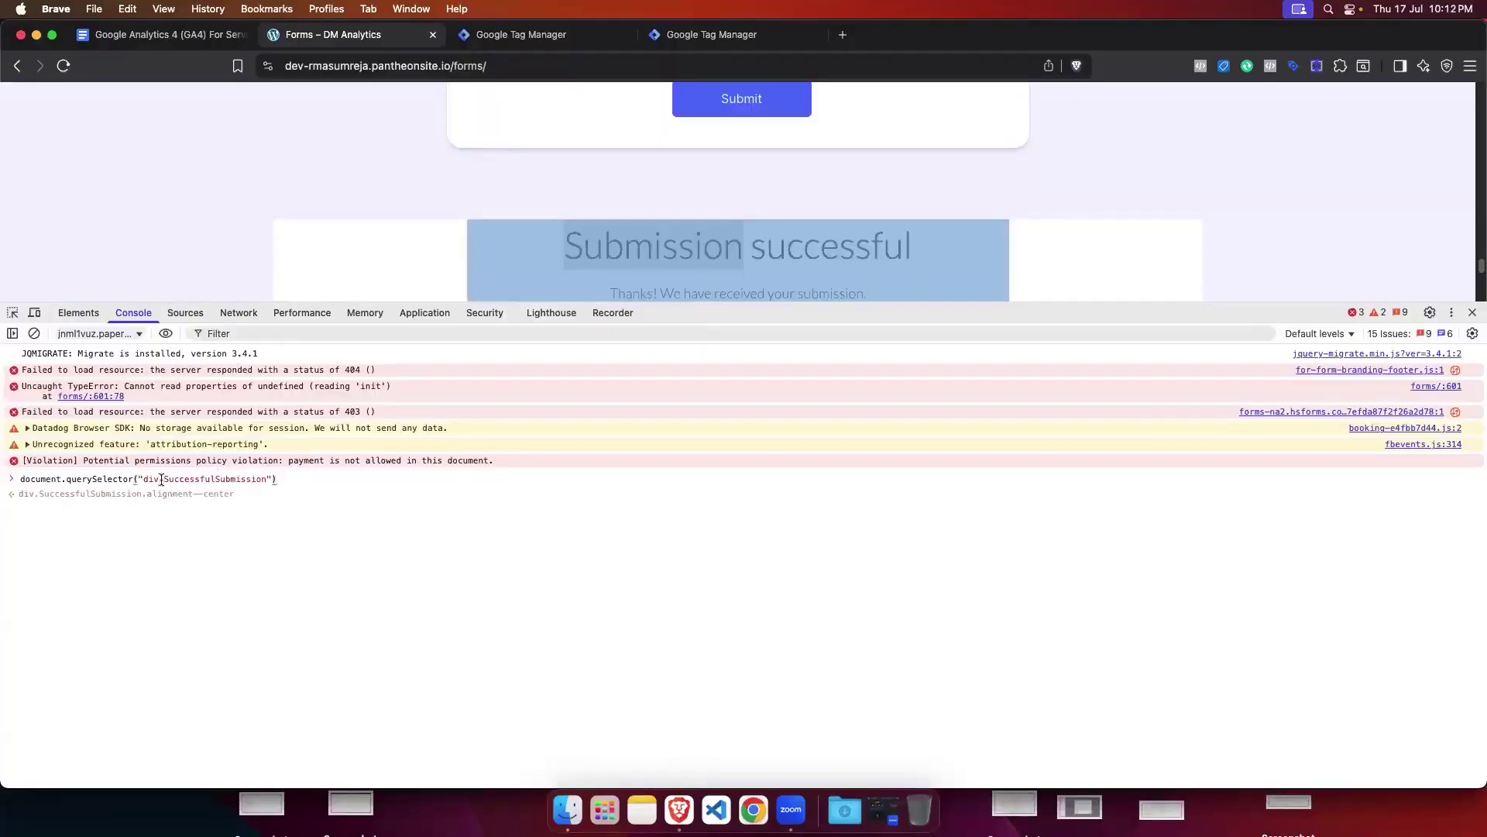
{"action": "left_click_drag", "start_coordinate": [144, 479], "coordinate": [267, 479]}
{"action": "key", "text": "super+c"}
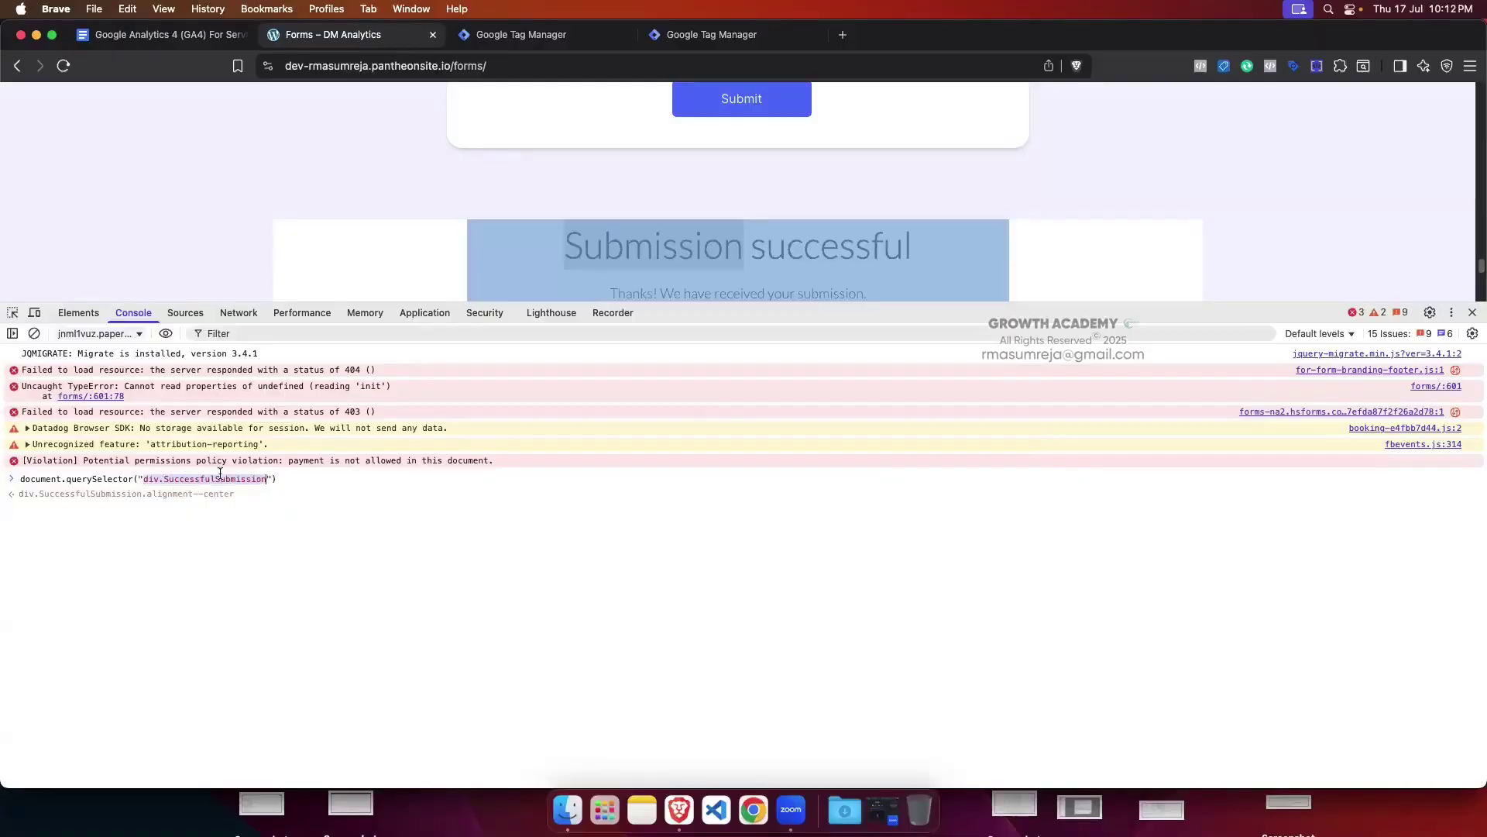
{"action": "left_click", "coordinate": [577, 34]}
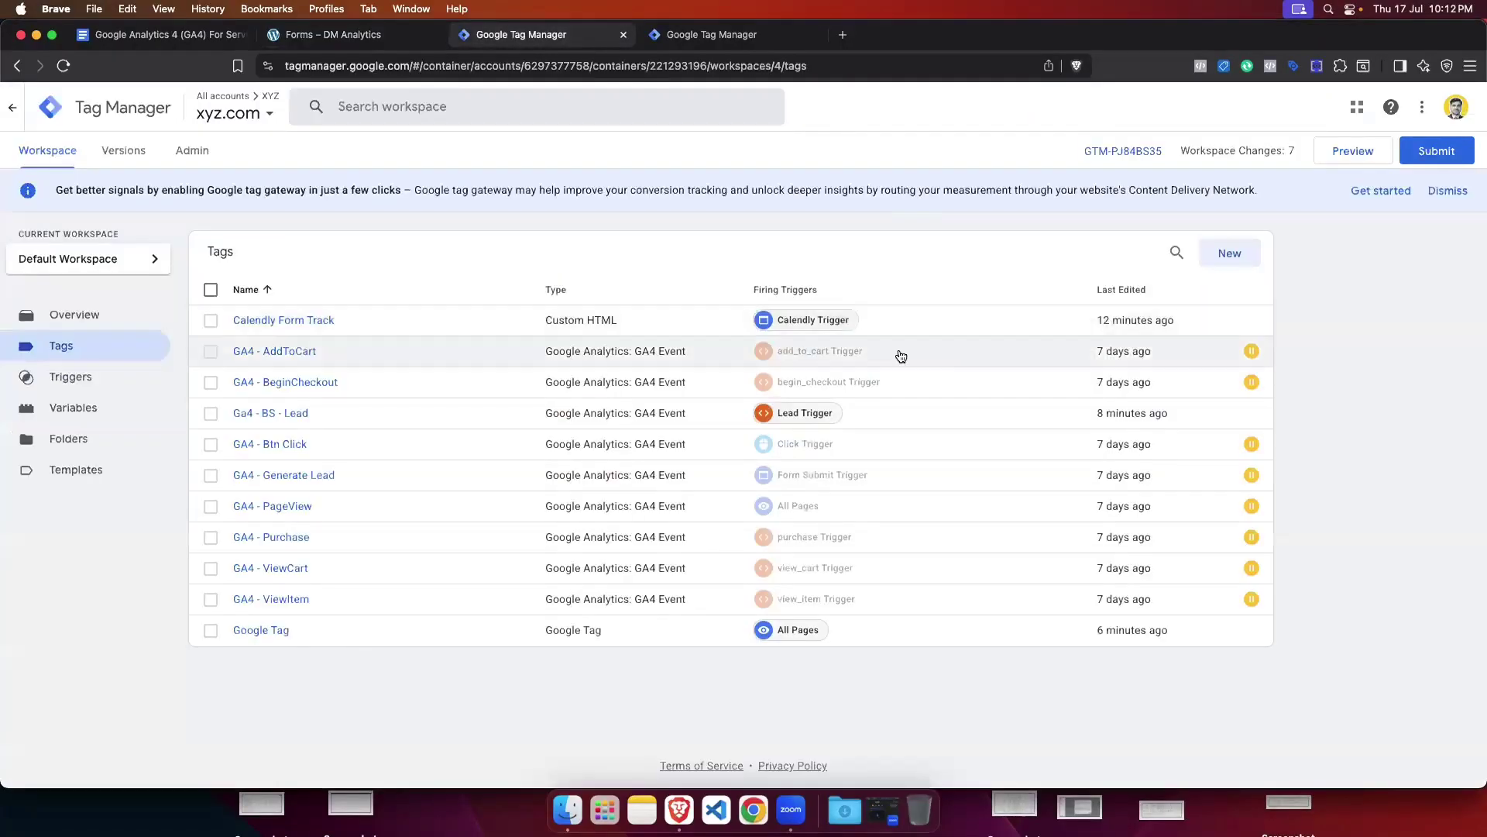
Step: Set the trigger's Element Selector to div.SuccessfulSubmission
{"action": "left_click", "coordinate": [711, 34]}
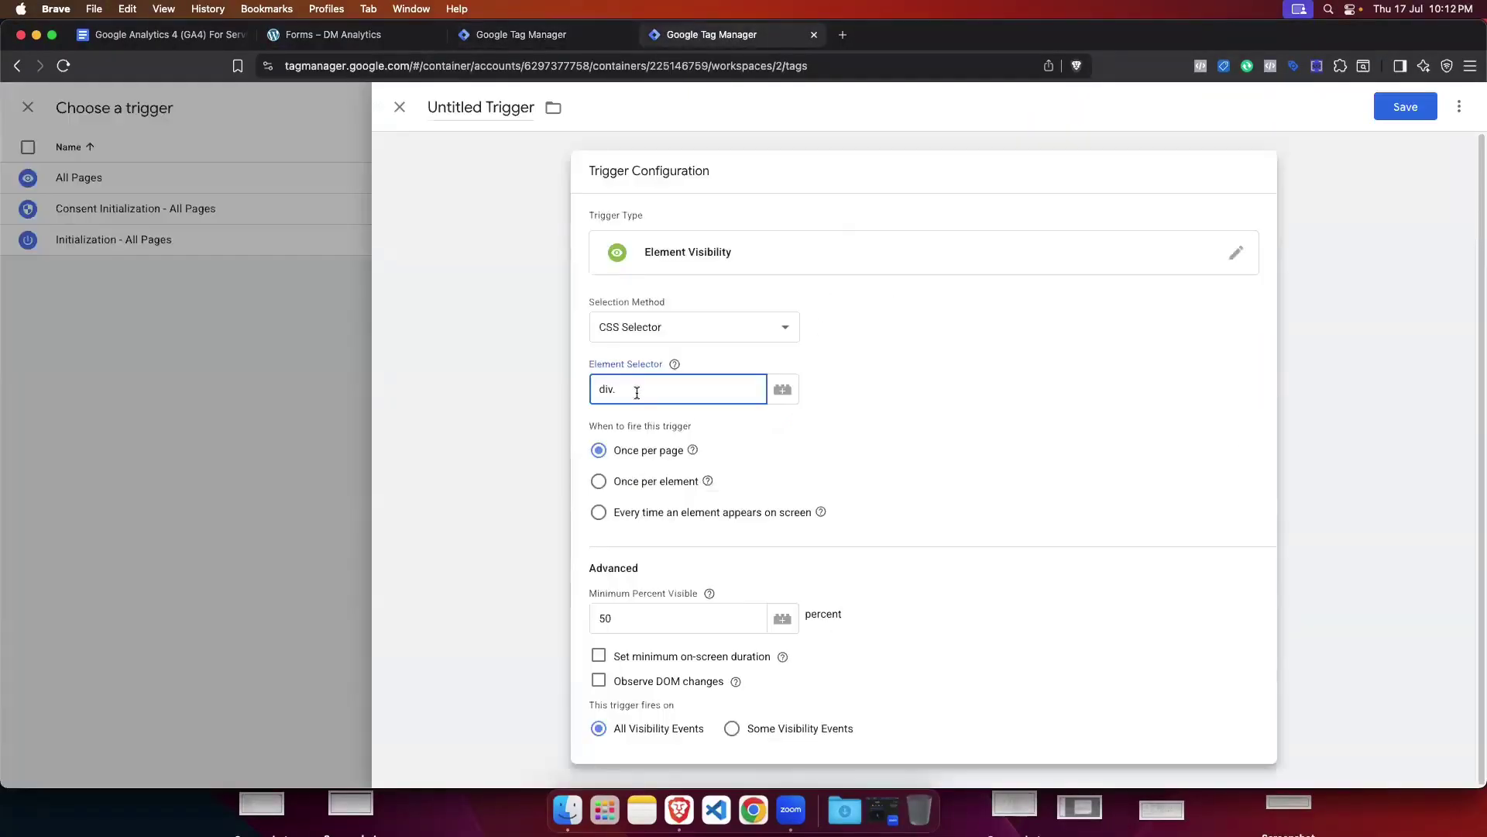
{"action": "key", "text": "BackSpace"}
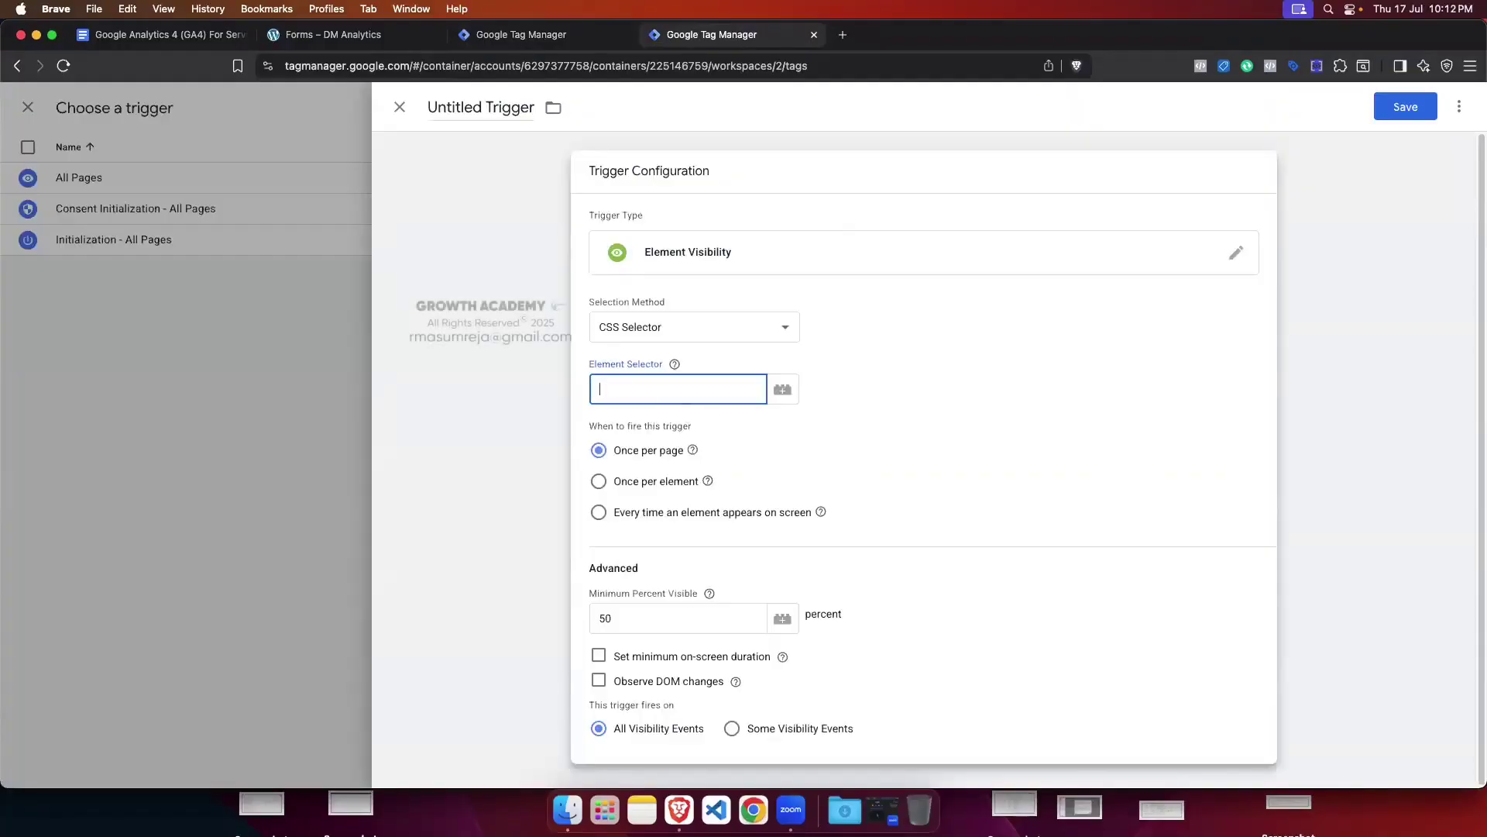
{"action": "key", "text": "super+v"}
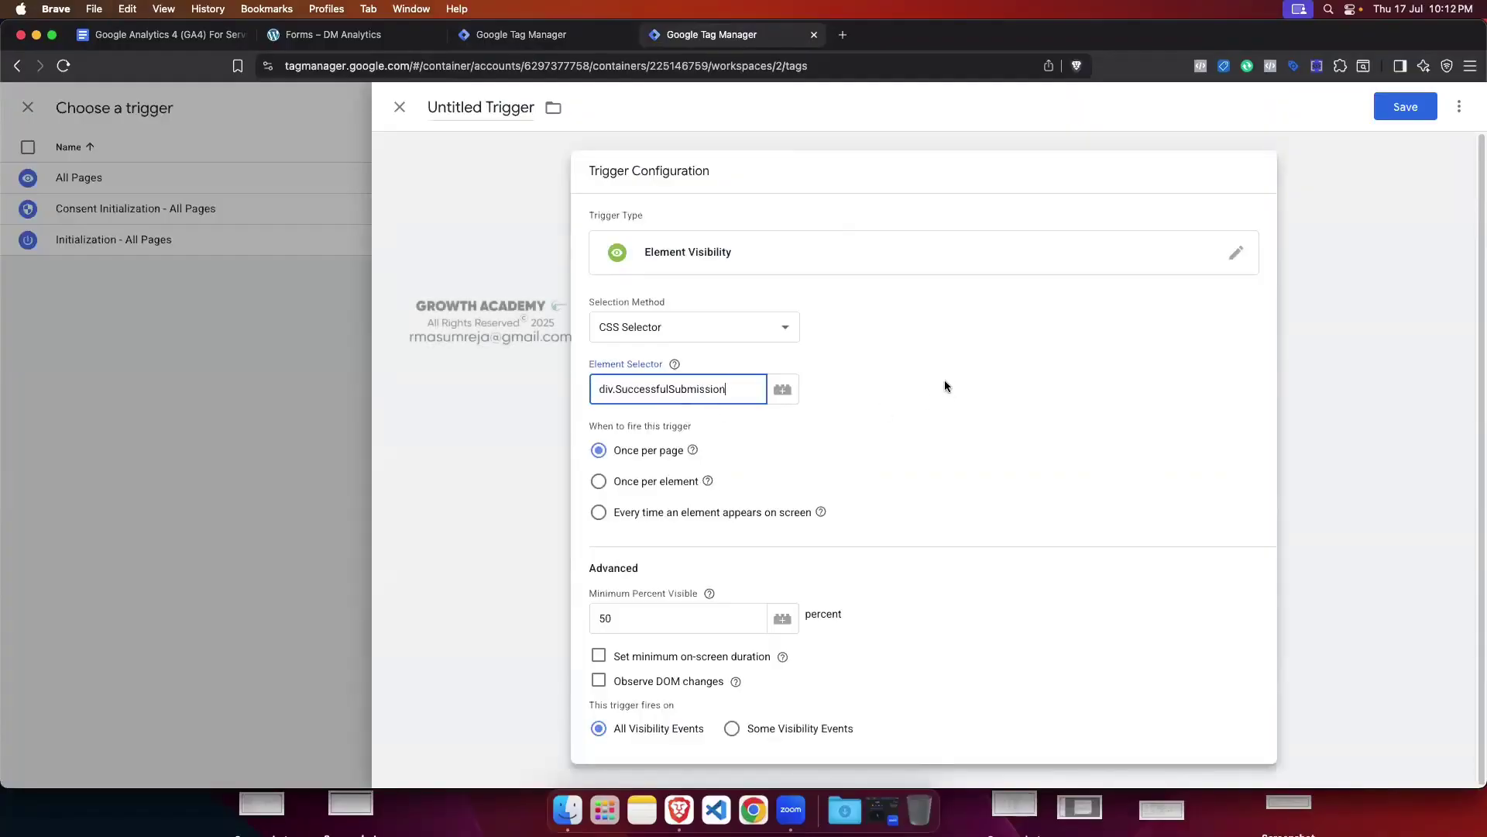
{"action": "left_click", "coordinate": [353, 36]}
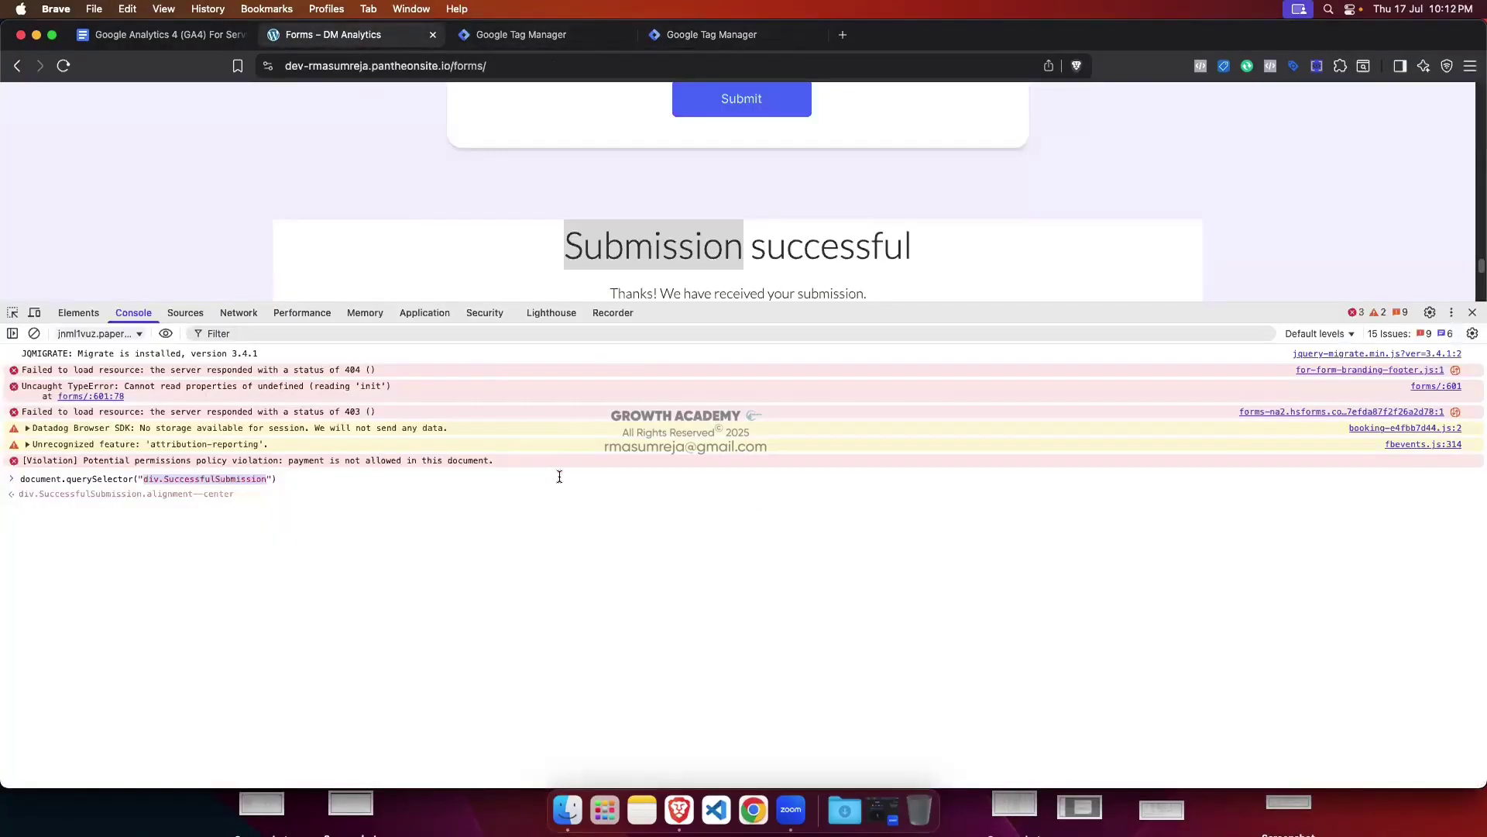
{"action": "left_click", "coordinate": [78, 313]}
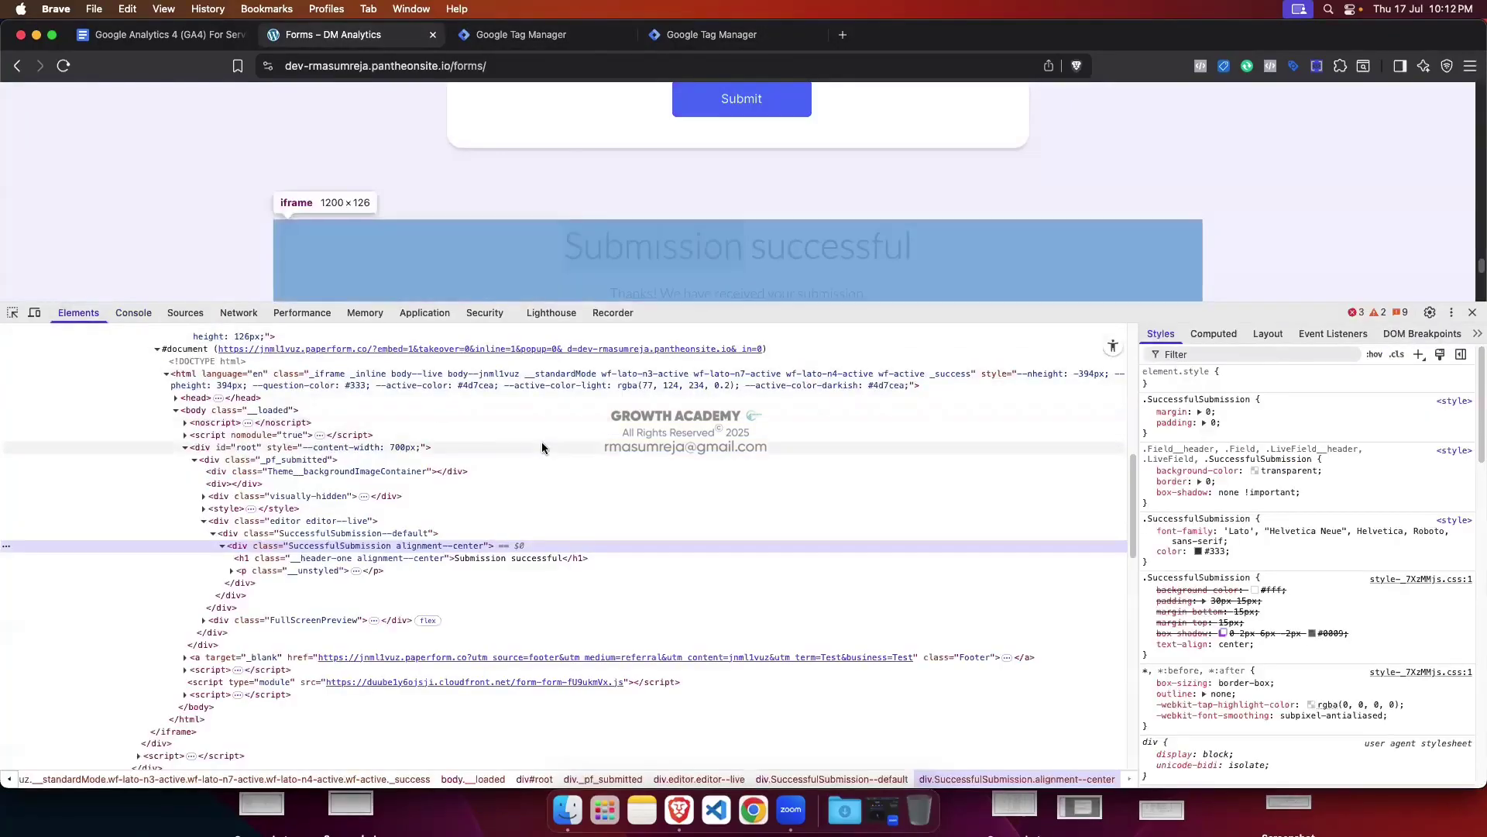
{"action": "left_click", "coordinate": [711, 35]}
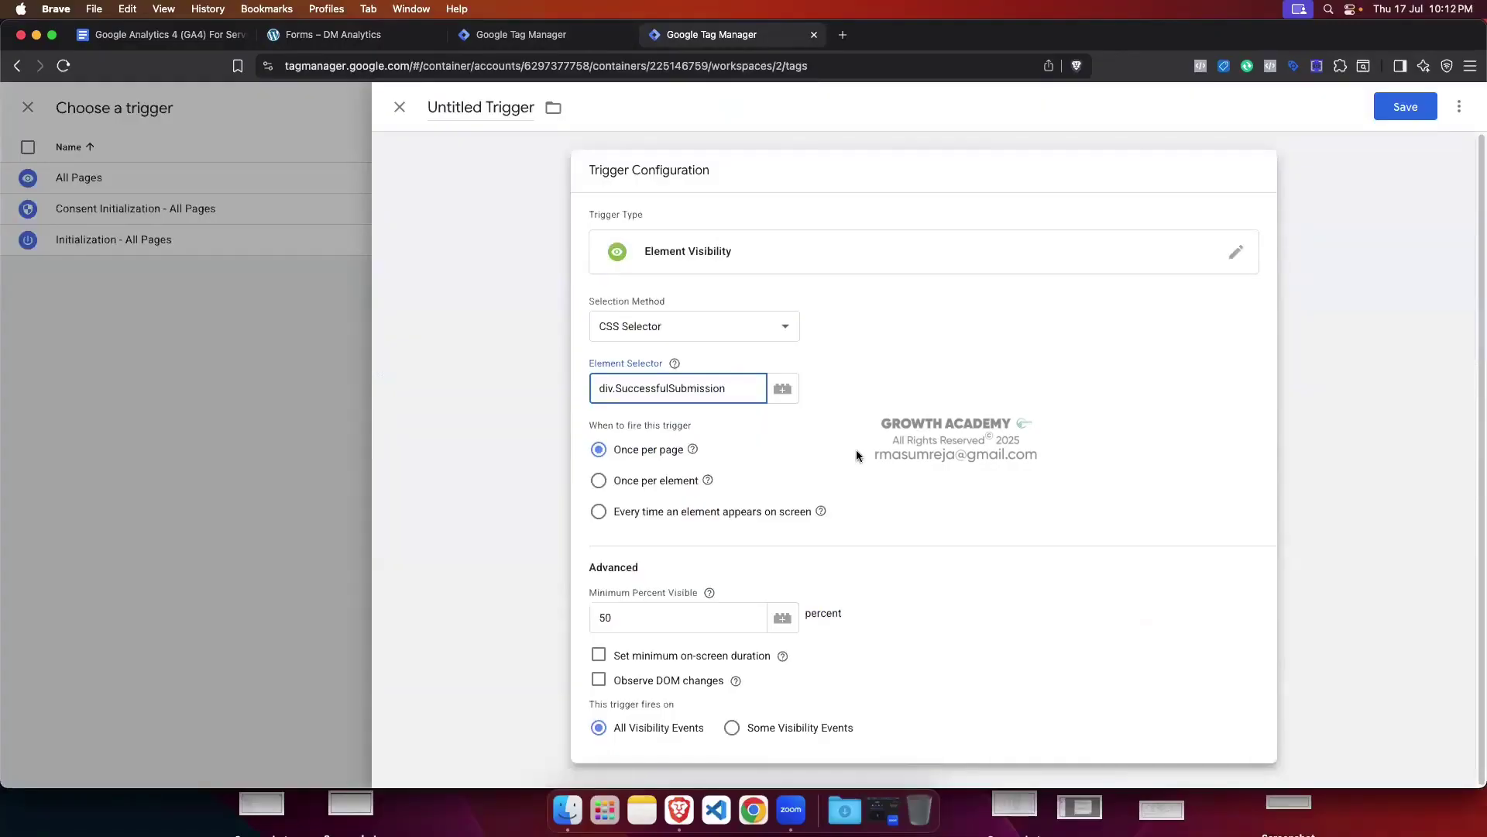
{"action": "left_click", "coordinate": [829, 455]}
Step: Change Minimum Percent Visible from 50 to 100
{"action": "left_click", "coordinate": [640, 619]}
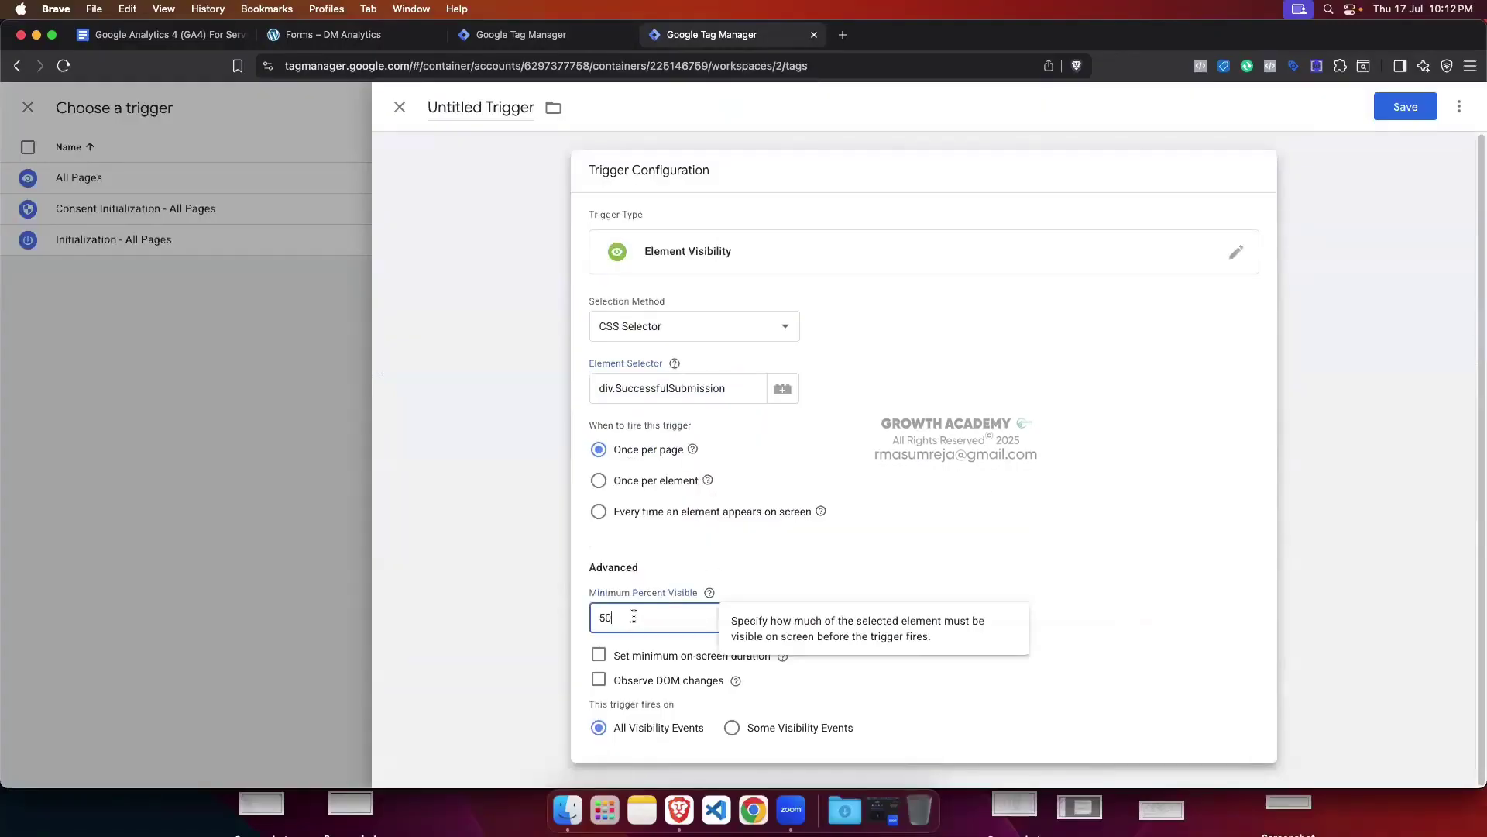
{"action": "key", "text": "BackSpace"}
{"action": "key", "text": "BackSpace"}
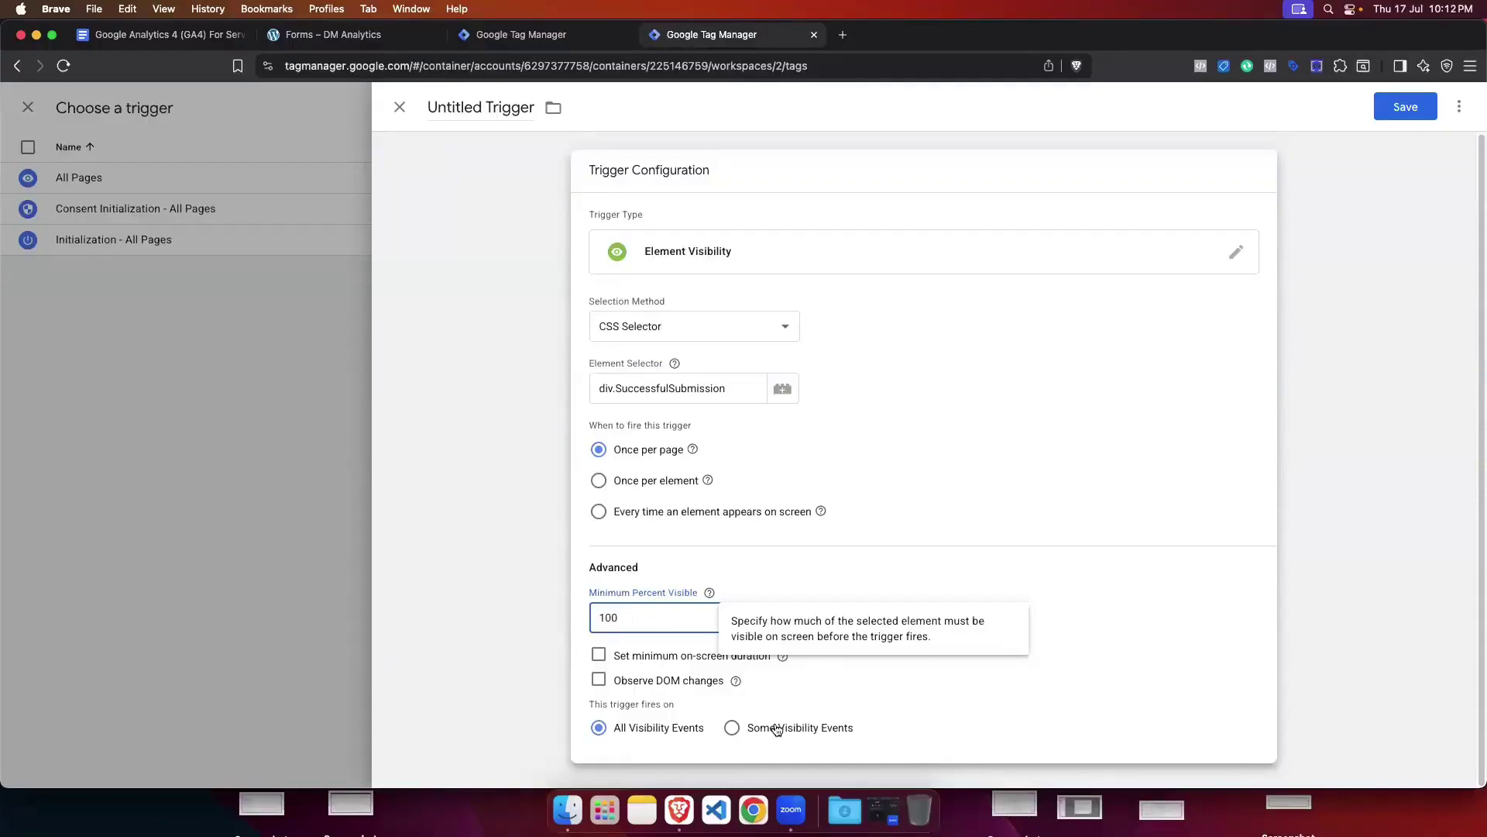
{"action": "left_click", "coordinate": [585, 438]}
Step: Name the trigger 'Form Submit Trigger' and save it
{"action": "left_click", "coordinate": [427, 104]}
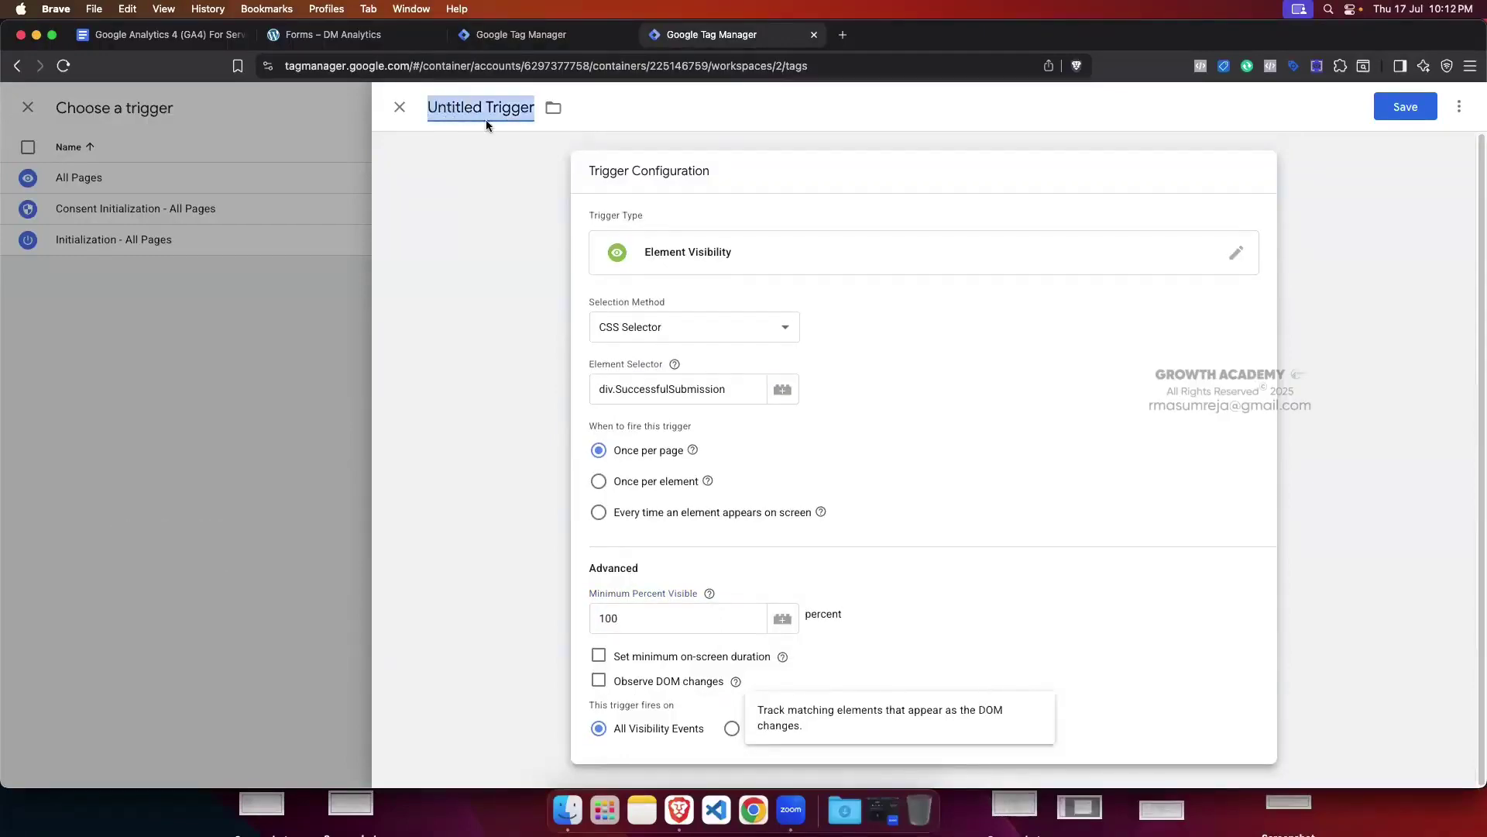
{"action": "key", "text": "BackSpace"}
{"action": "type", "text": "Form Sub"}
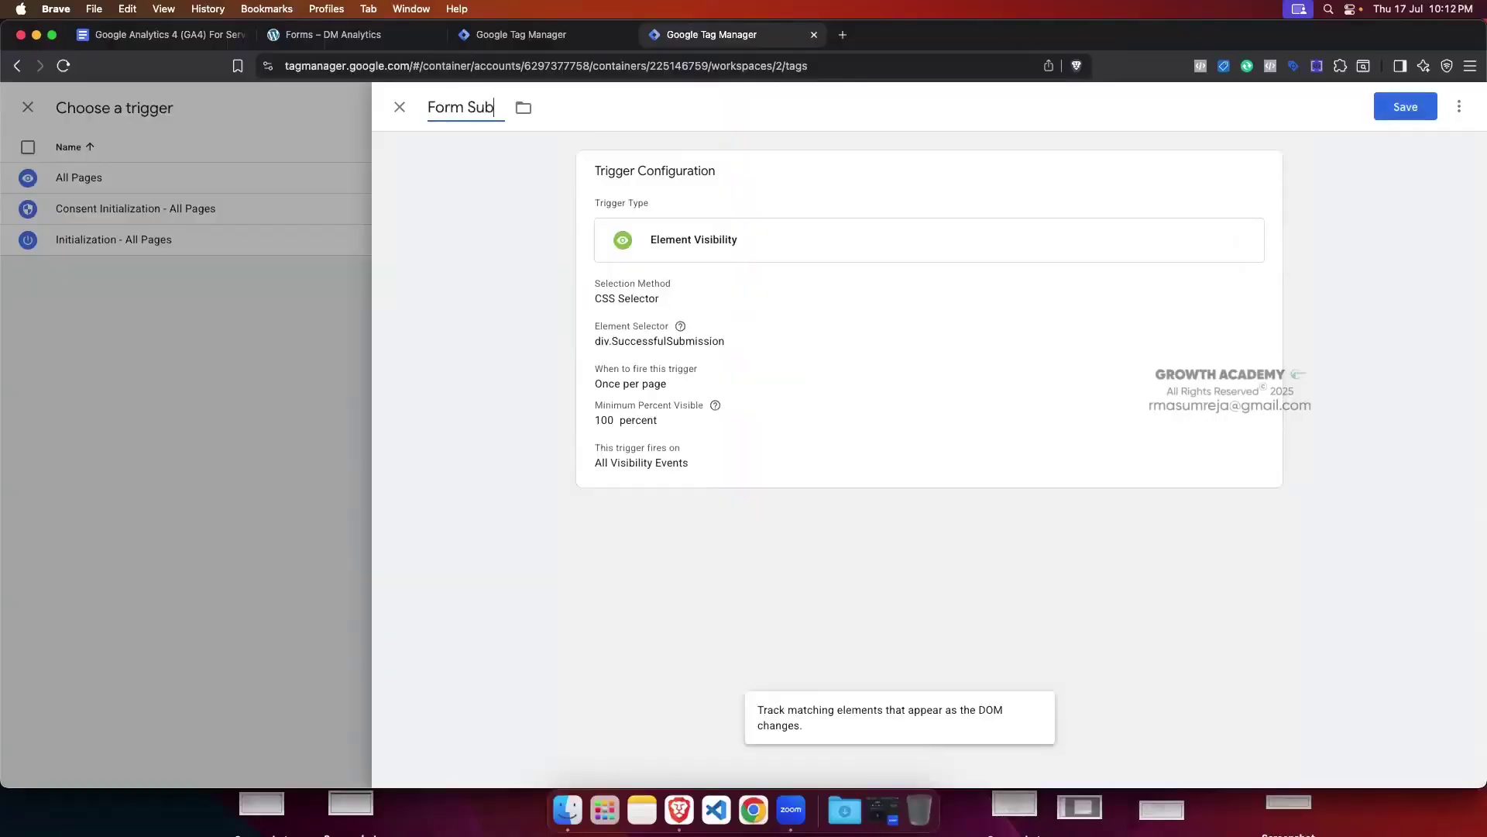
{"action": "type", "text": "mit Tri"}
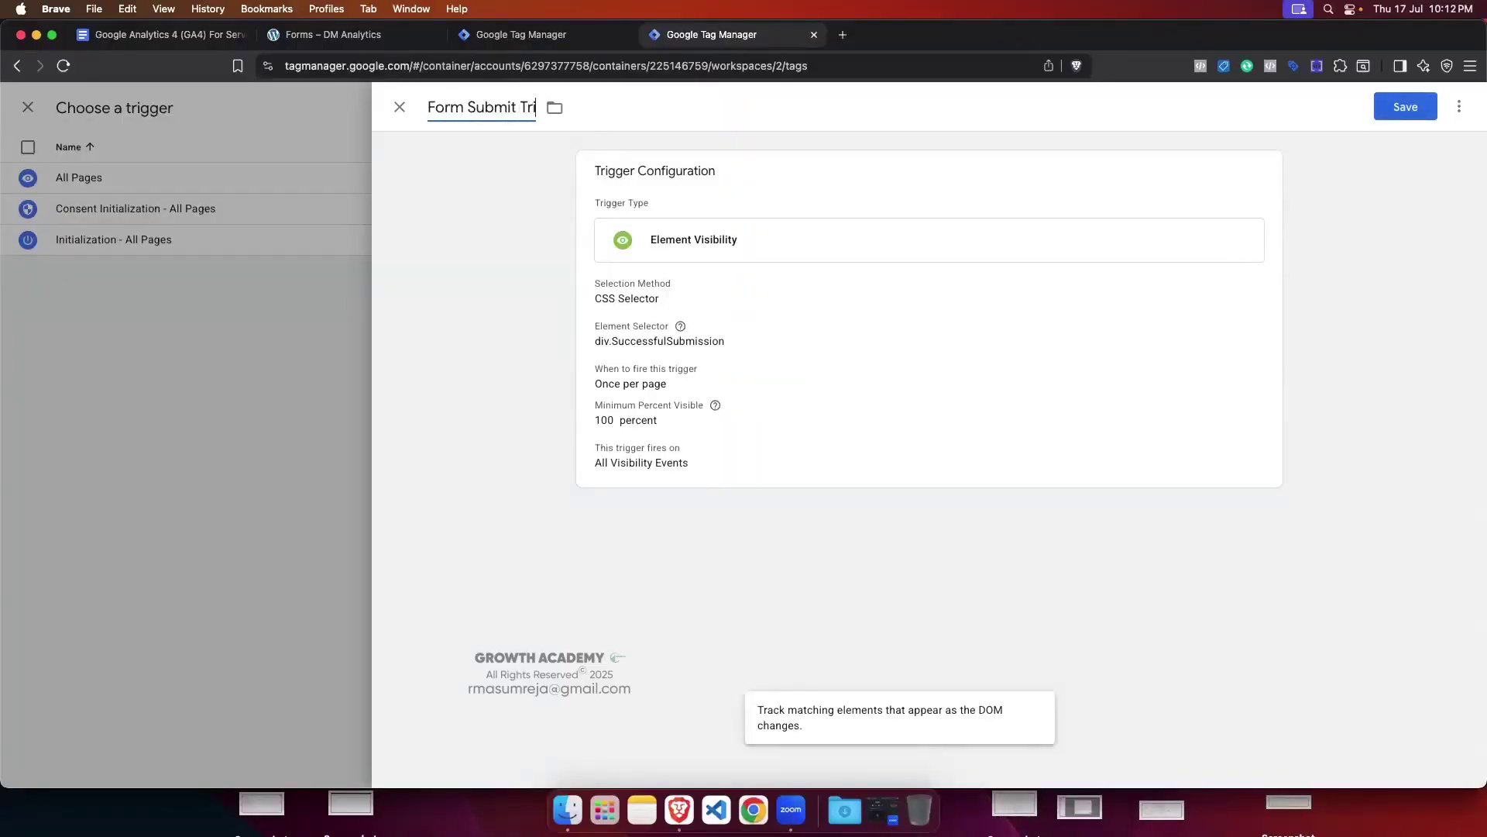
{"action": "type", "text": "gger"}
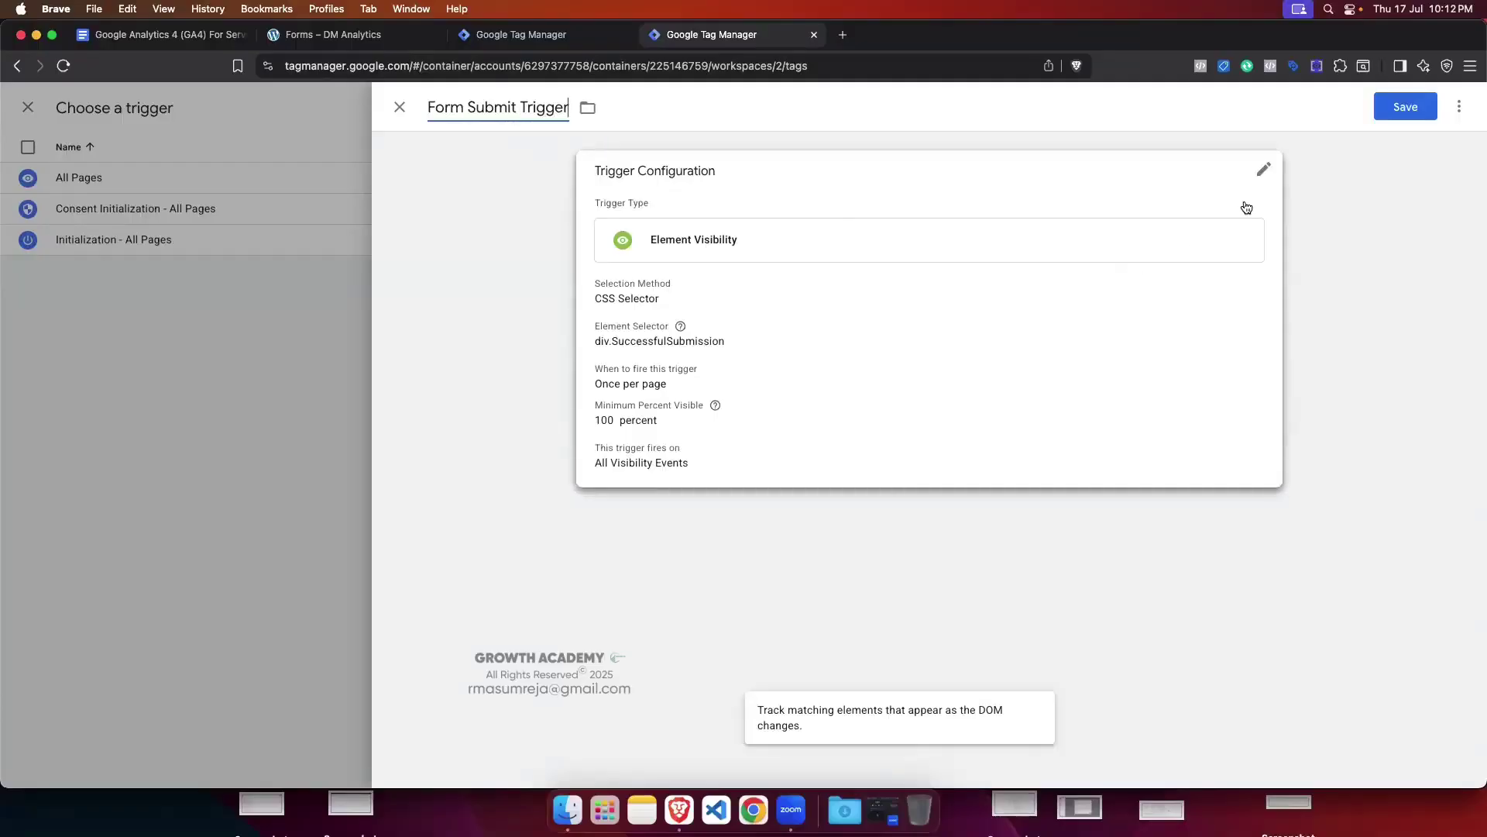
{"action": "left_click", "coordinate": [1411, 109]}
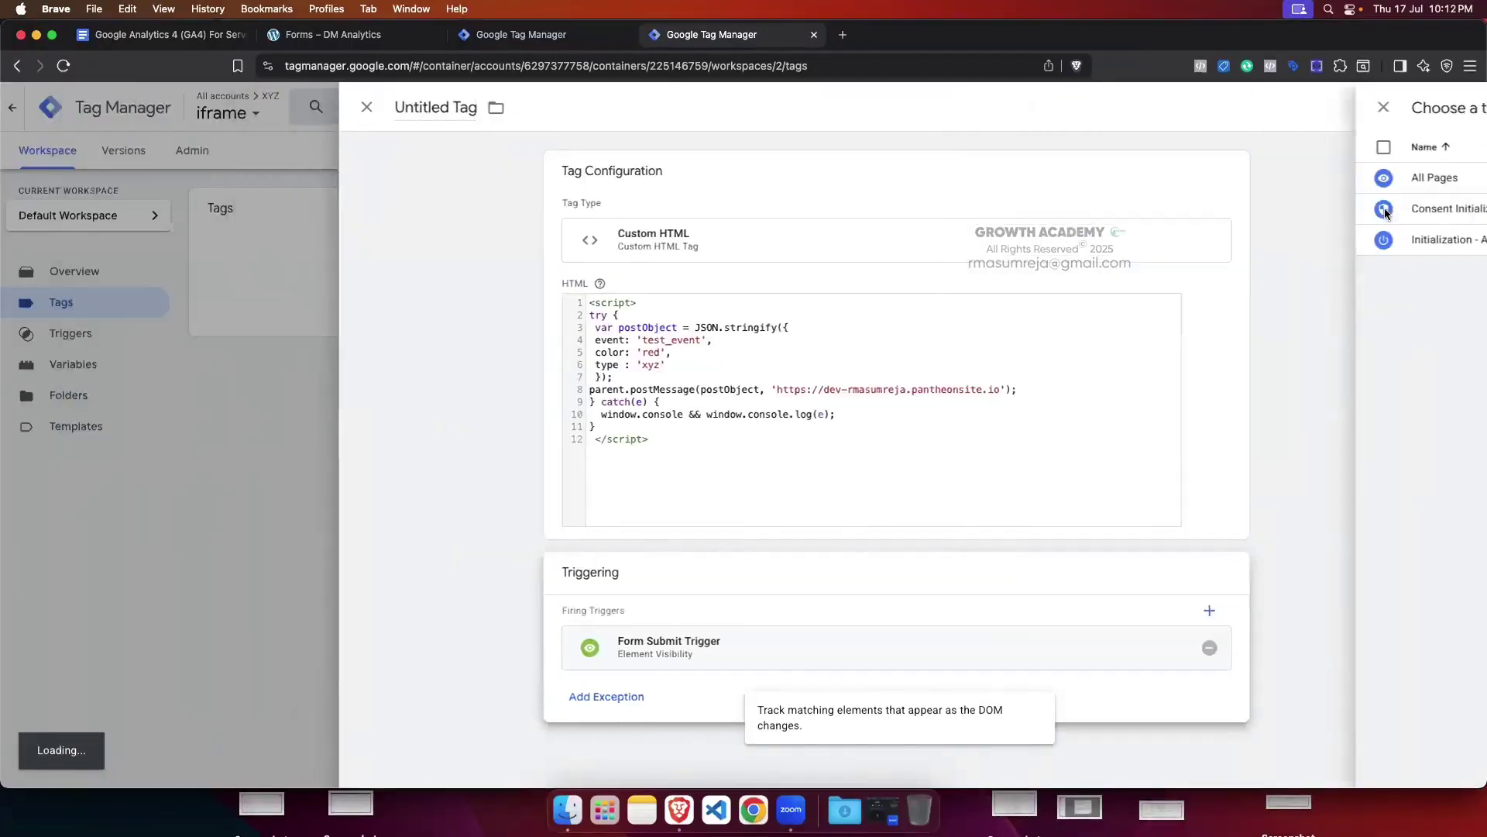
Step: Rename the untitled tag to 'Post Message' and save it
{"action": "left_click", "coordinate": [428, 108]}
{"action": "key", "text": "BackSpace"}
{"action": "type", "text": "P"}
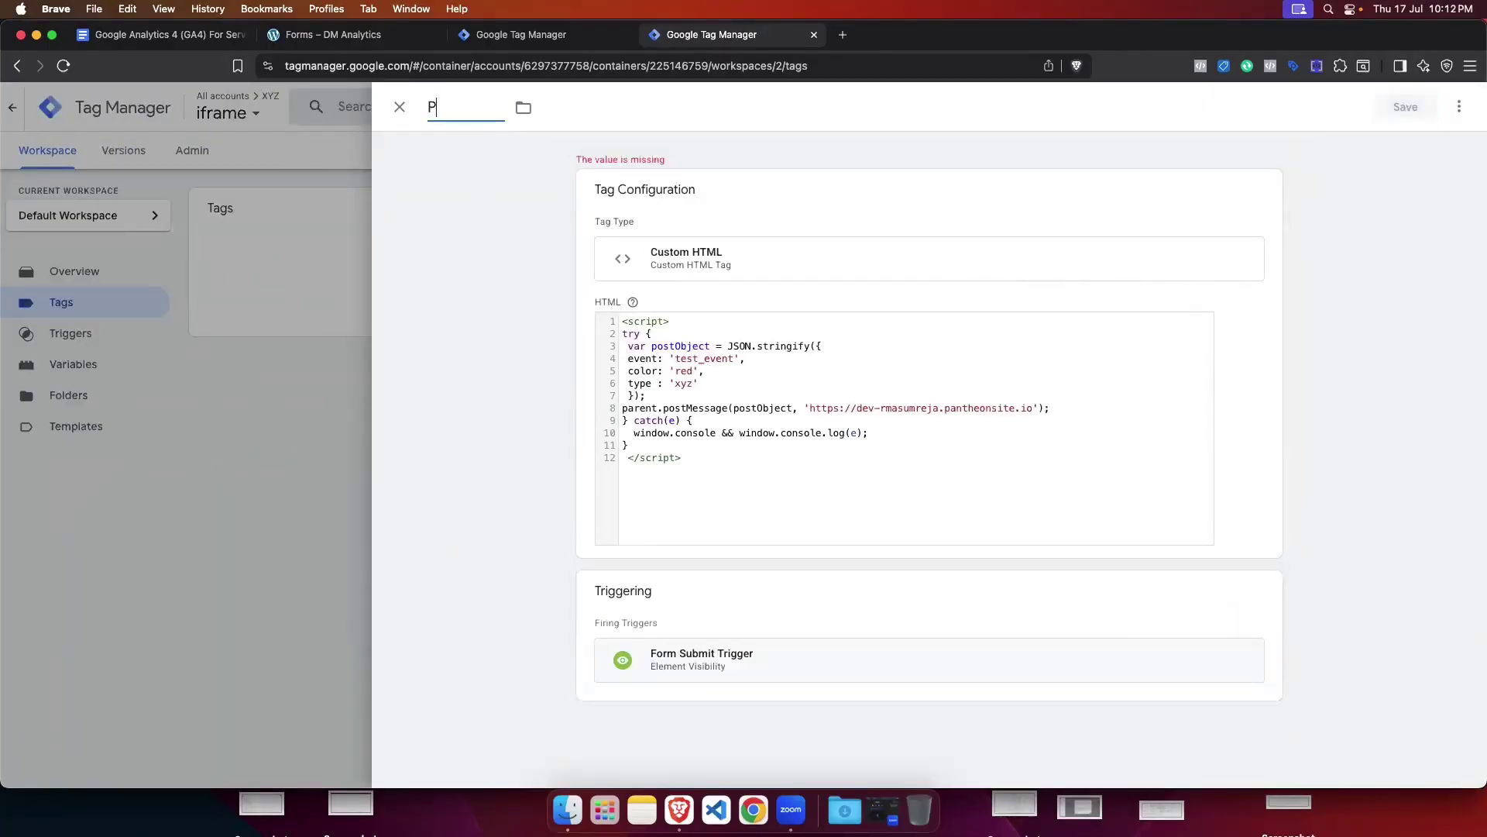
{"action": "type", "text": "ost <"}
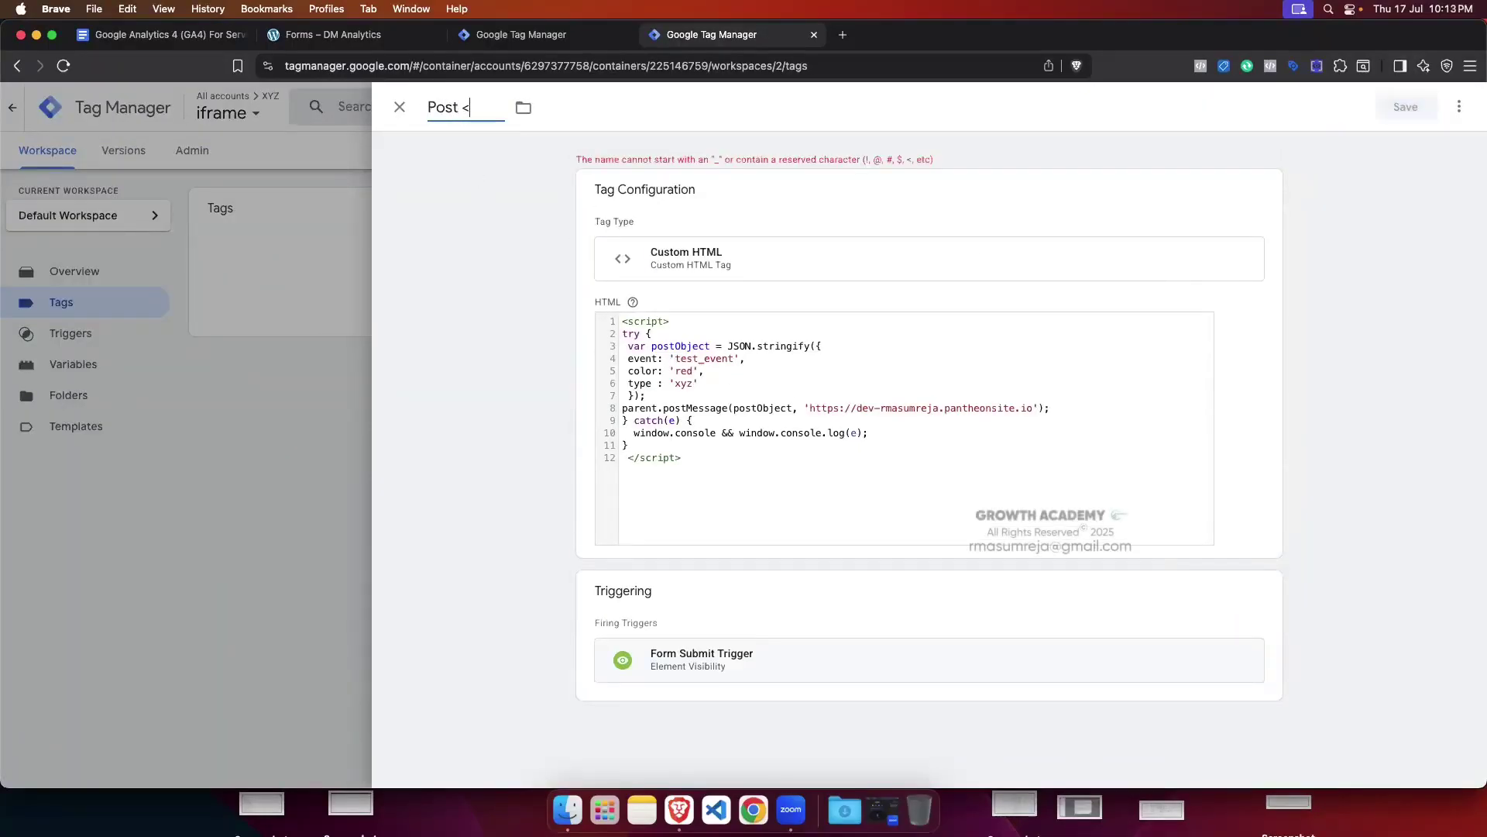
{"action": "key", "text": "BackSpace"}
{"action": "type", "text": "Message"}
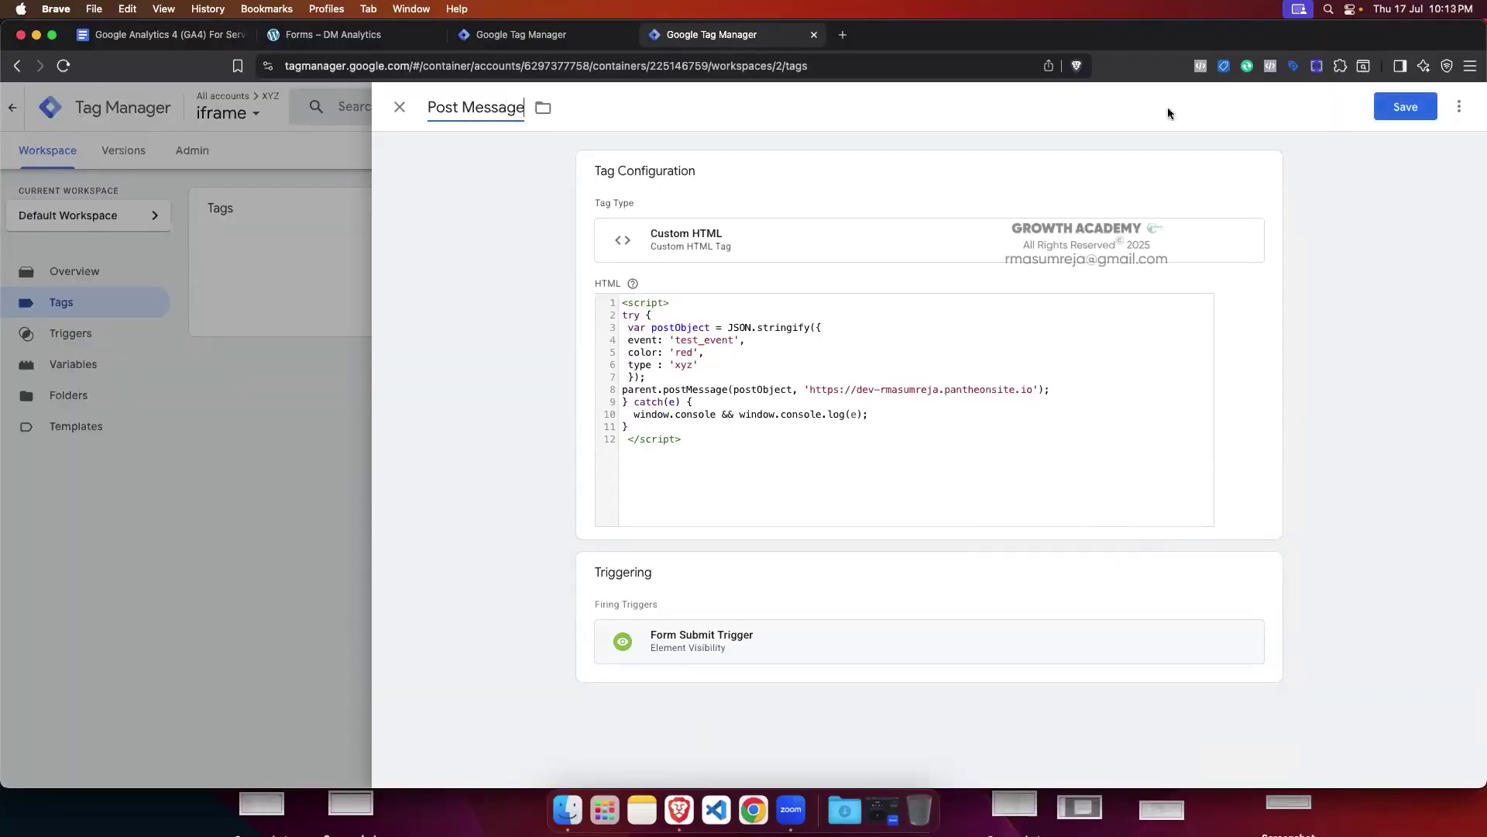
{"action": "left_click", "coordinate": [1406, 106]}
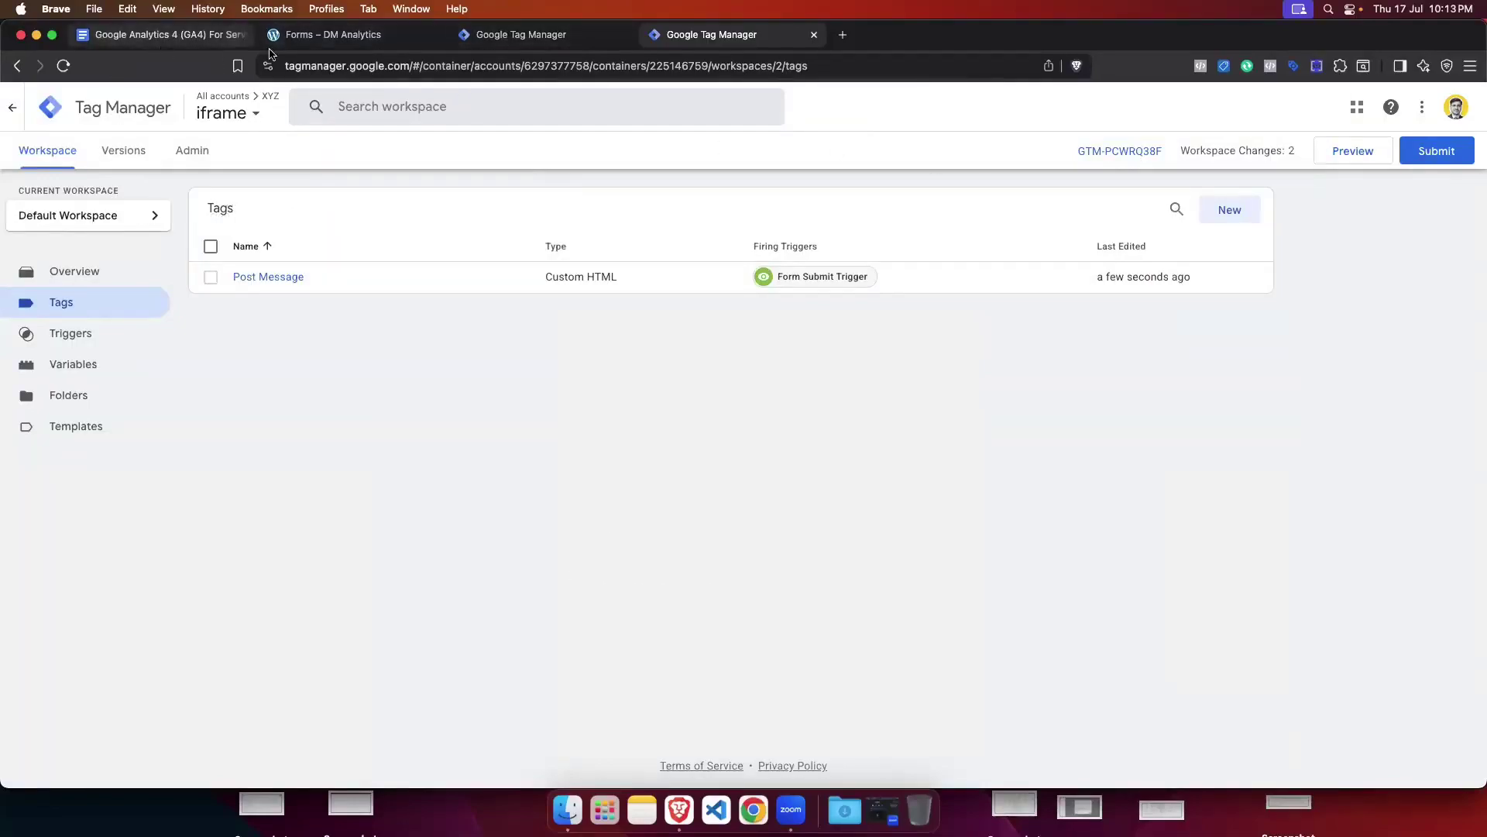
Step: Close developer tools on the Paperform test page, then review the Post Message tag's code and trigger
{"action": "left_click", "coordinate": [363, 36]}
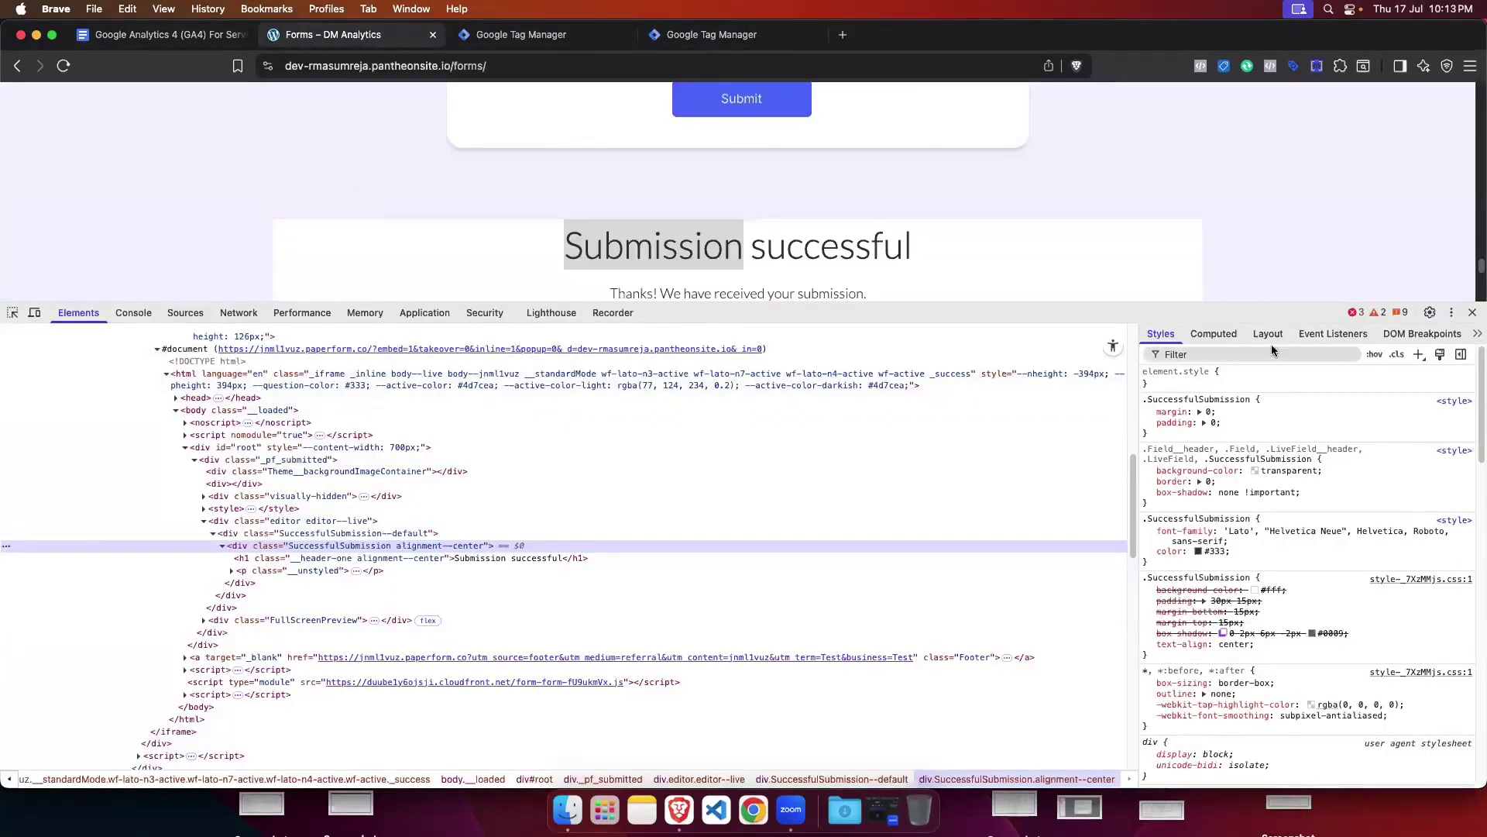
{"action": "left_click", "coordinate": [1461, 335]}
{"action": "scroll", "coordinate": [816, 280], "scroll_direction": "up", "scroll_amount": 2}
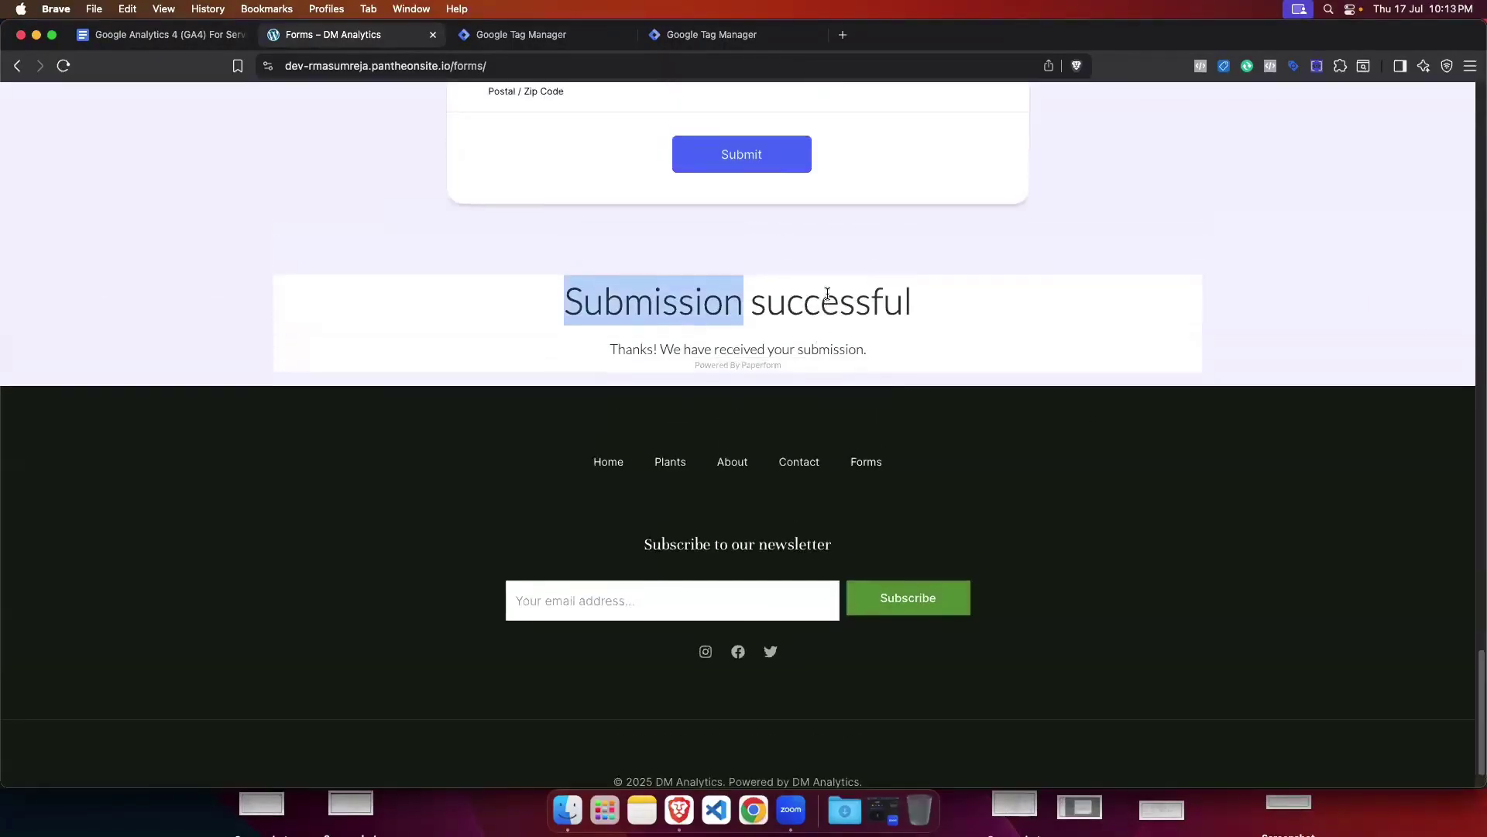
{"action": "scroll", "coordinate": [728, 248], "scroll_direction": "up", "scroll_amount": 5}
{"action": "left_click", "coordinate": [708, 34]}
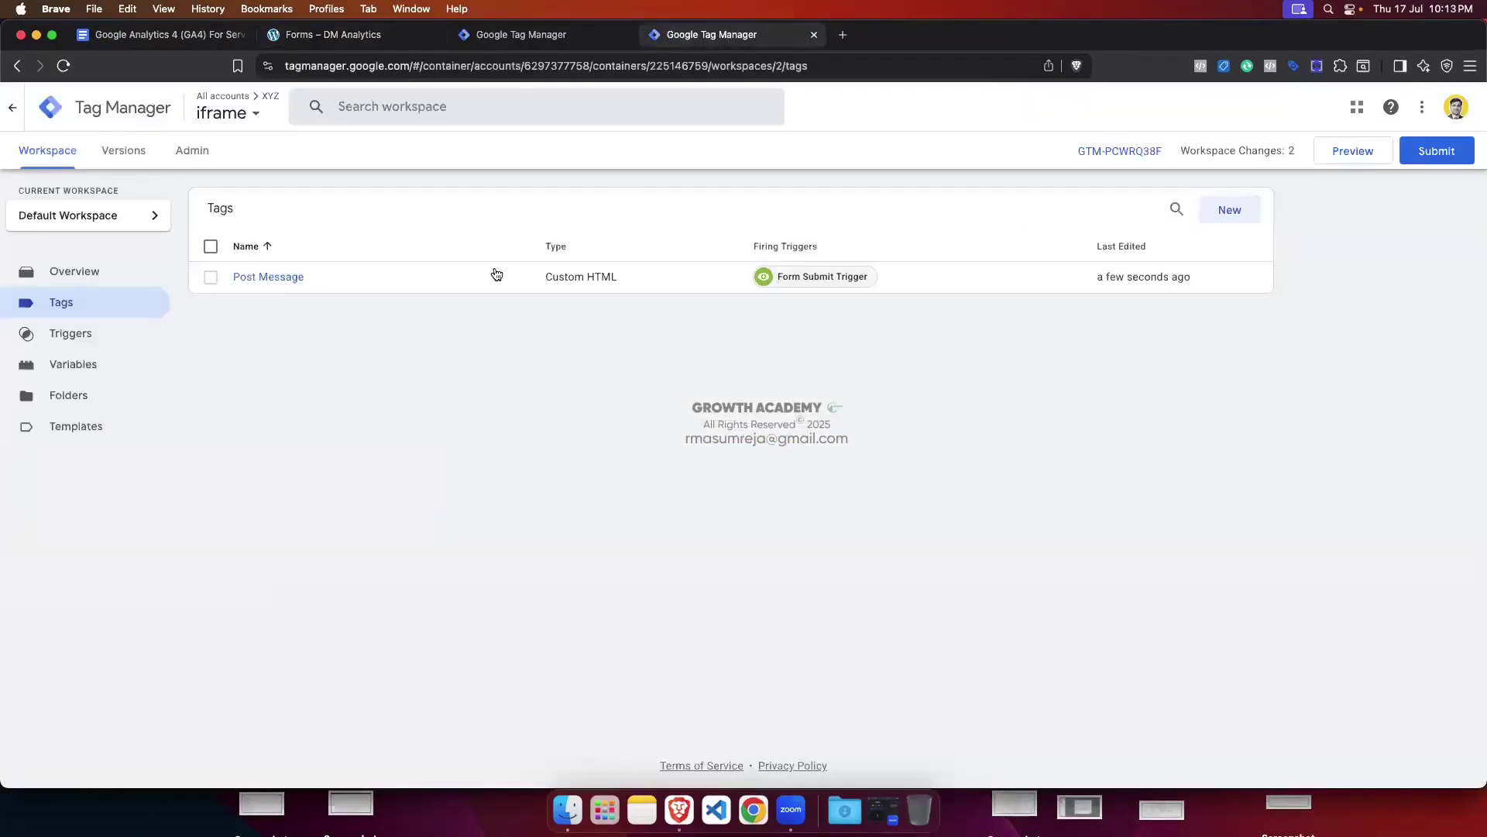
{"action": "left_click", "coordinate": [286, 280]}
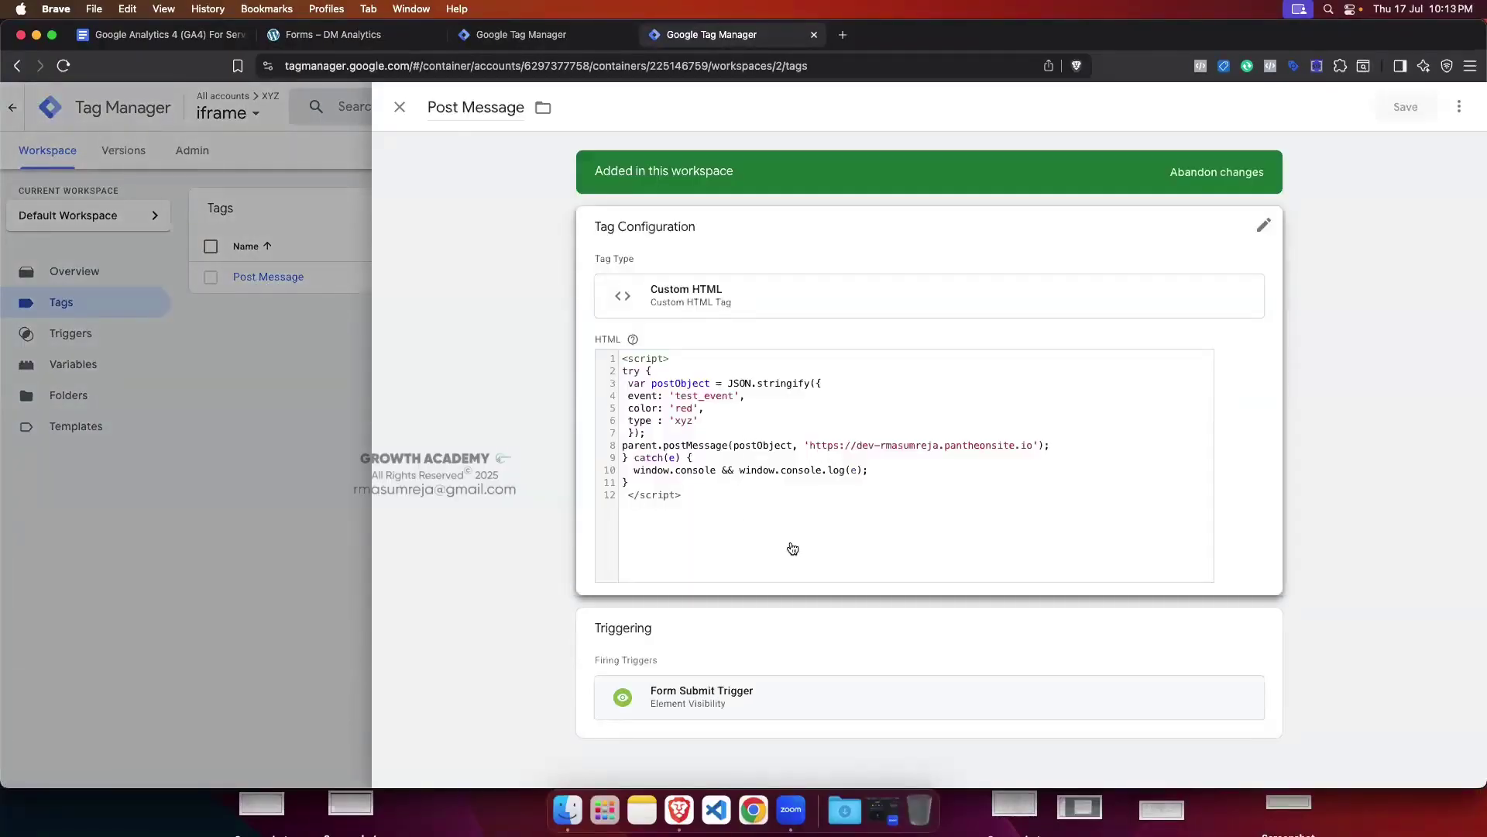
{"action": "left_click", "coordinate": [262, 408]}
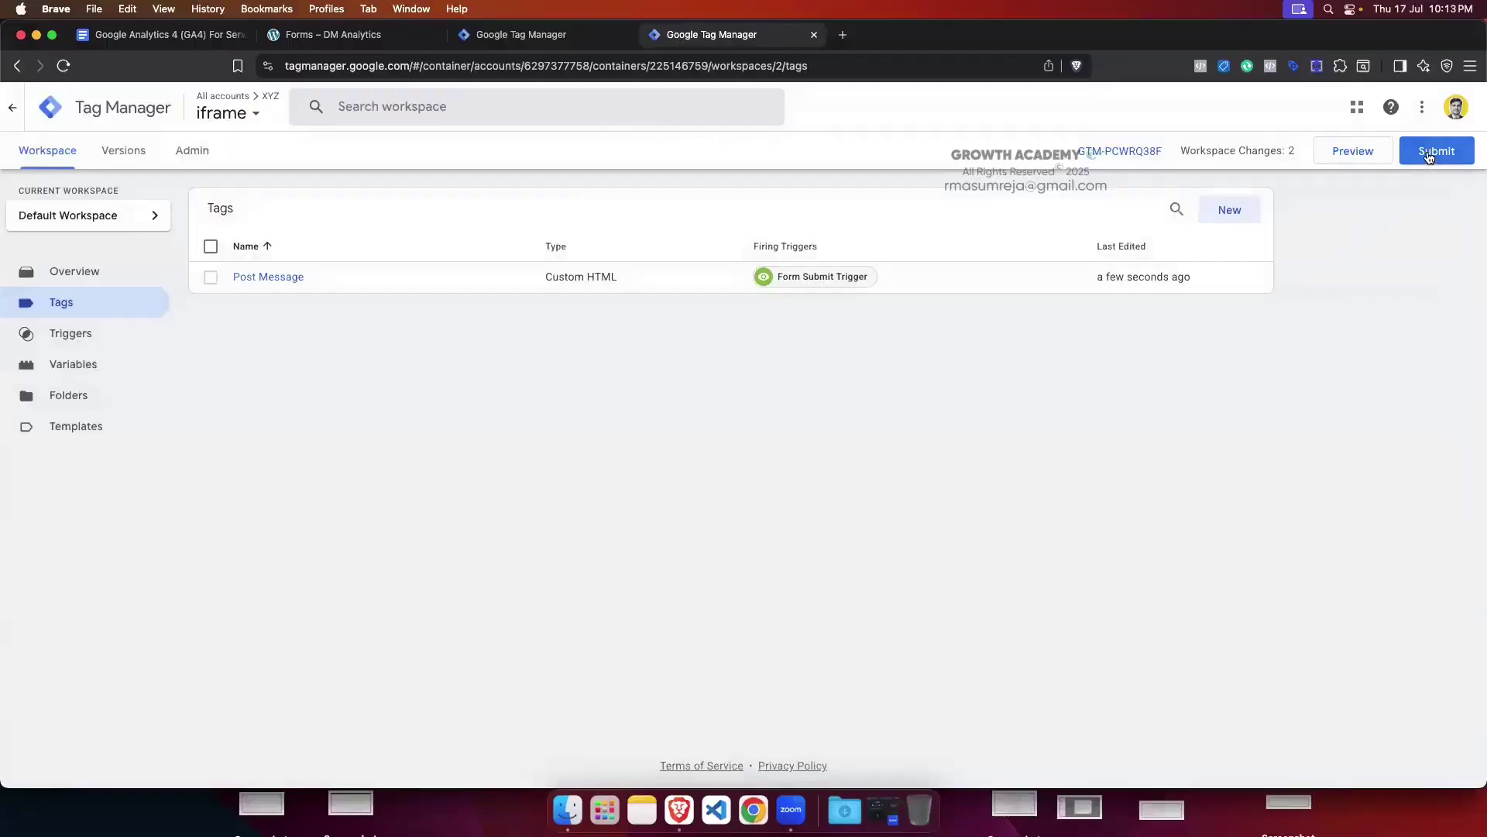
Step: Submit and publish the iframe container as Version 2, skipping the version description
{"action": "left_click", "coordinate": [1429, 155]}
{"action": "left_click", "coordinate": [1429, 108]}
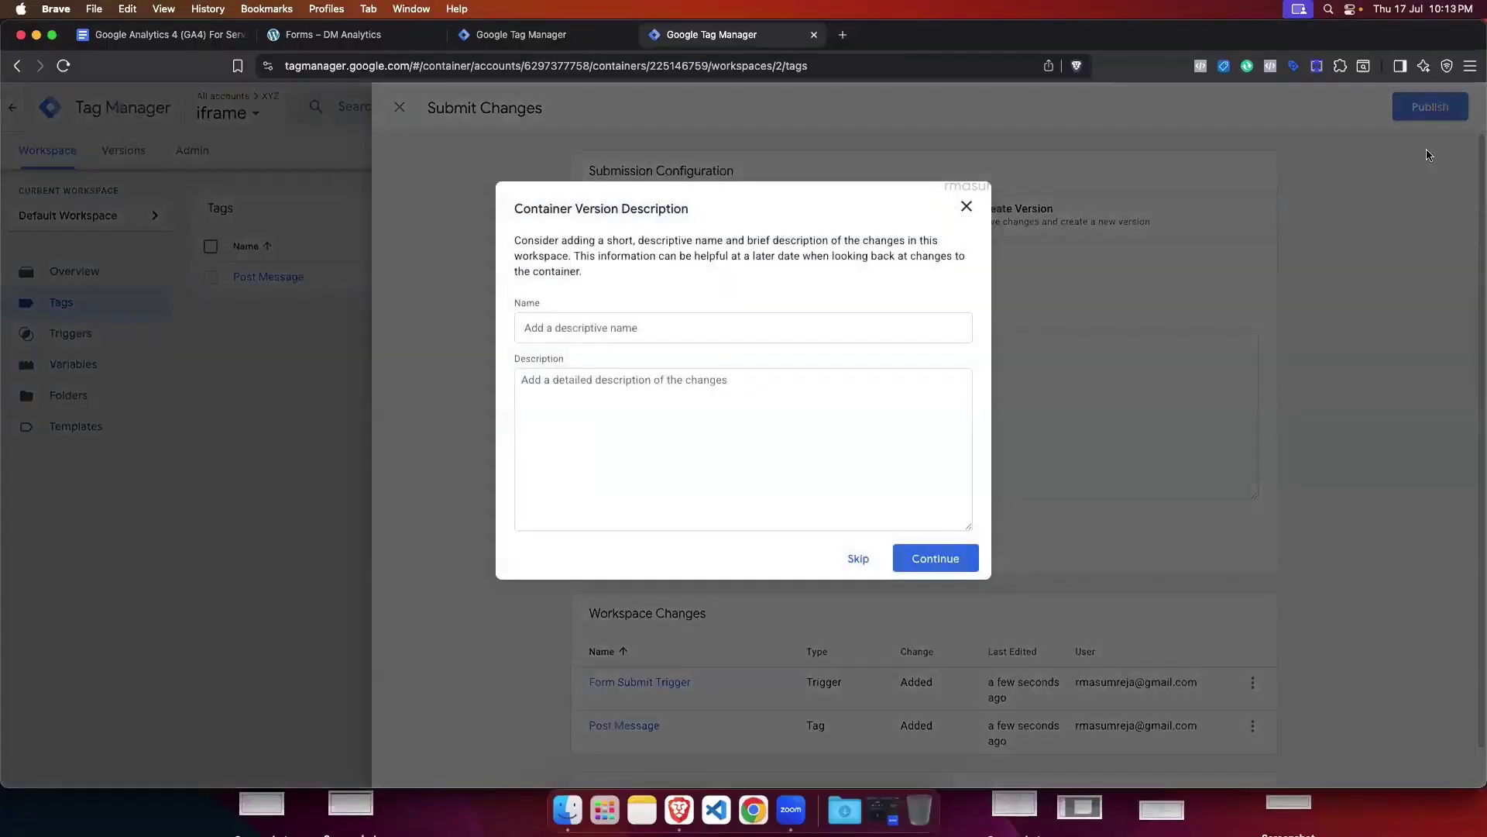
{"action": "left_click", "coordinate": [858, 559]}
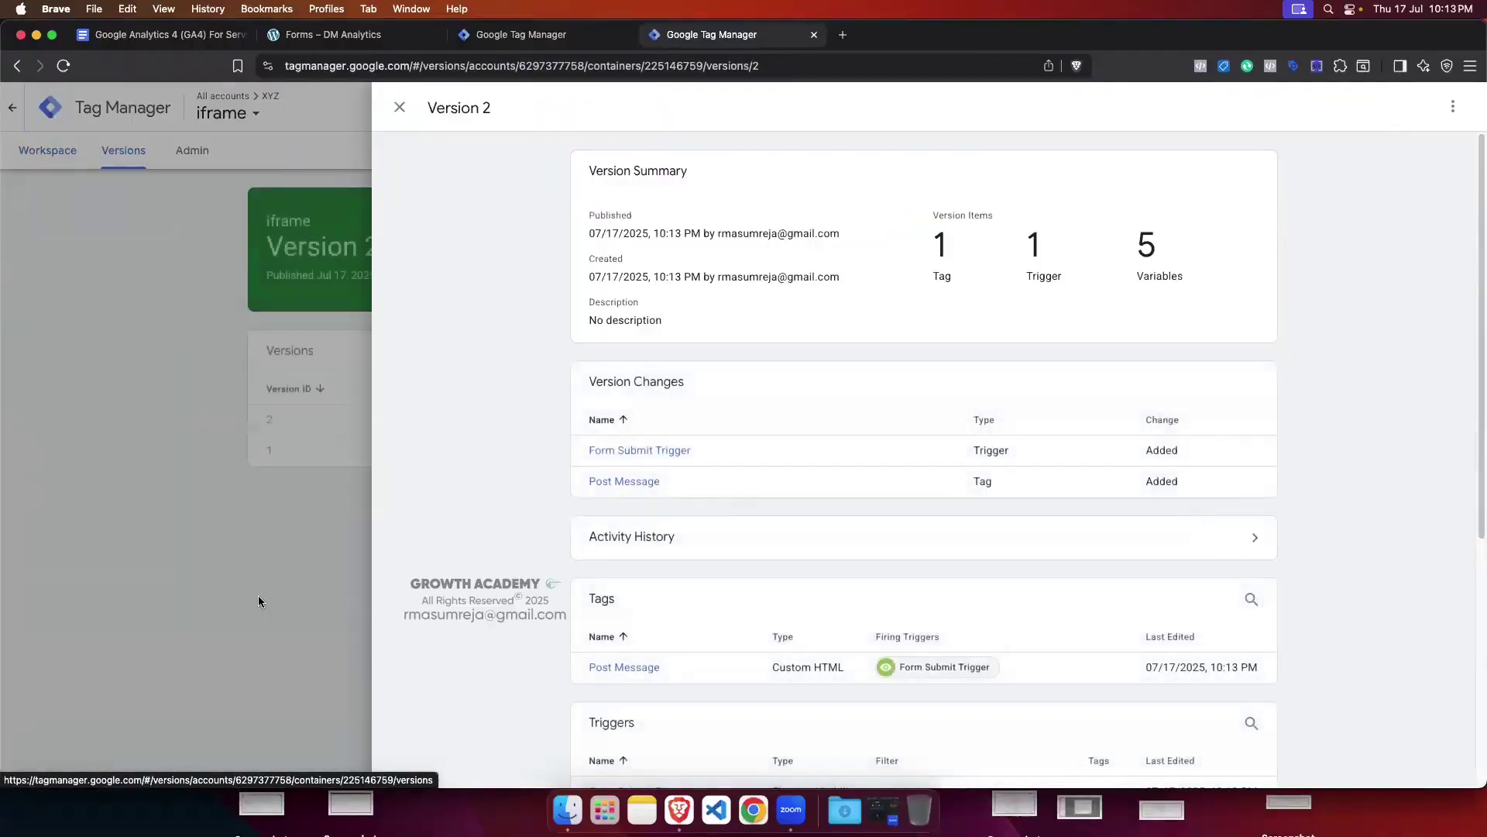
{"action": "left_click", "coordinate": [258, 600]}
Step: Return to the iframe workspace, then move over to the xyz.com container's Tags list
{"action": "left_click", "coordinate": [48, 148]}
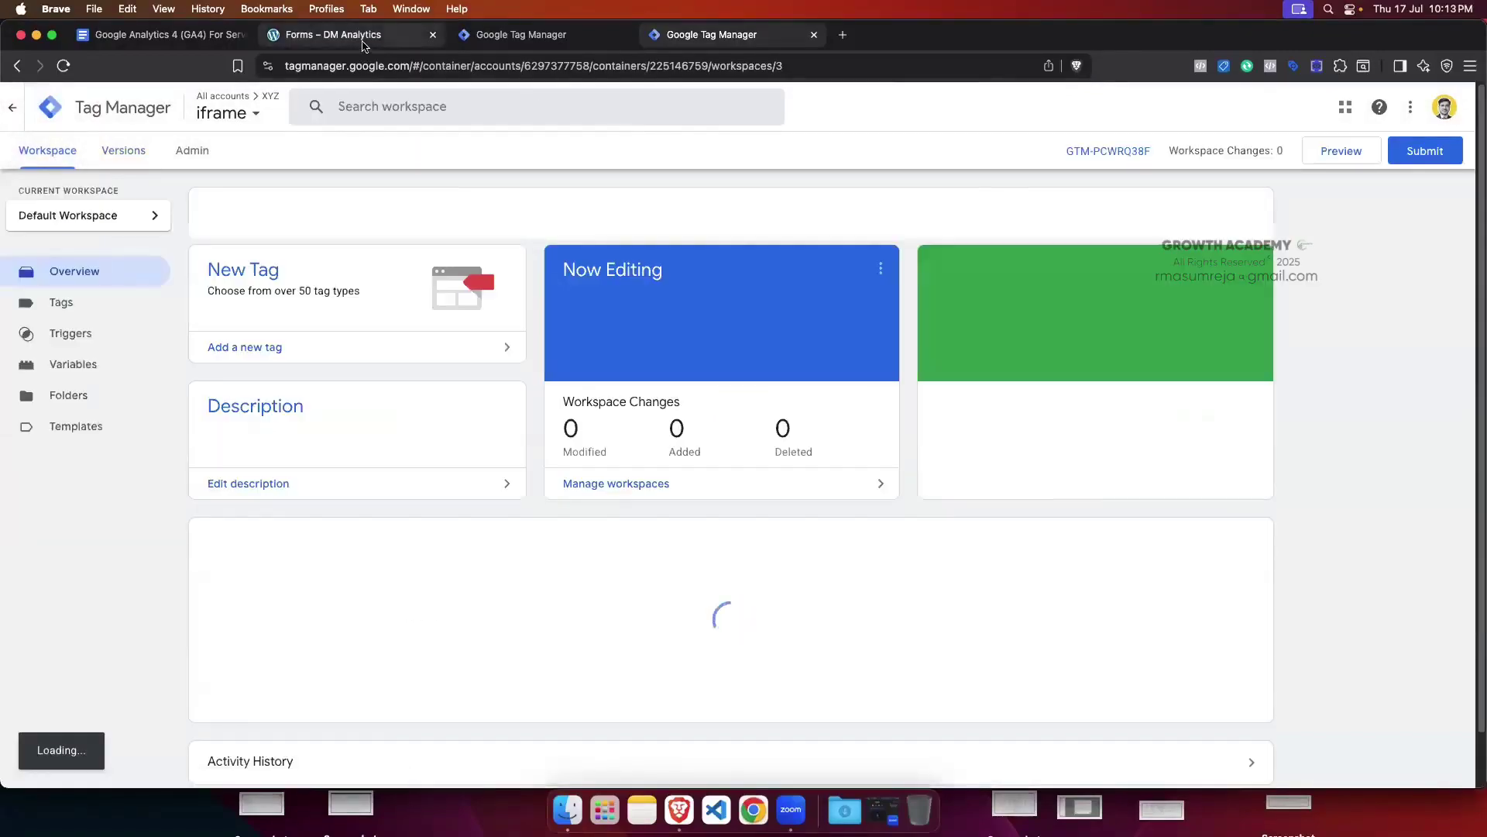
{"action": "left_click", "coordinate": [367, 39]}
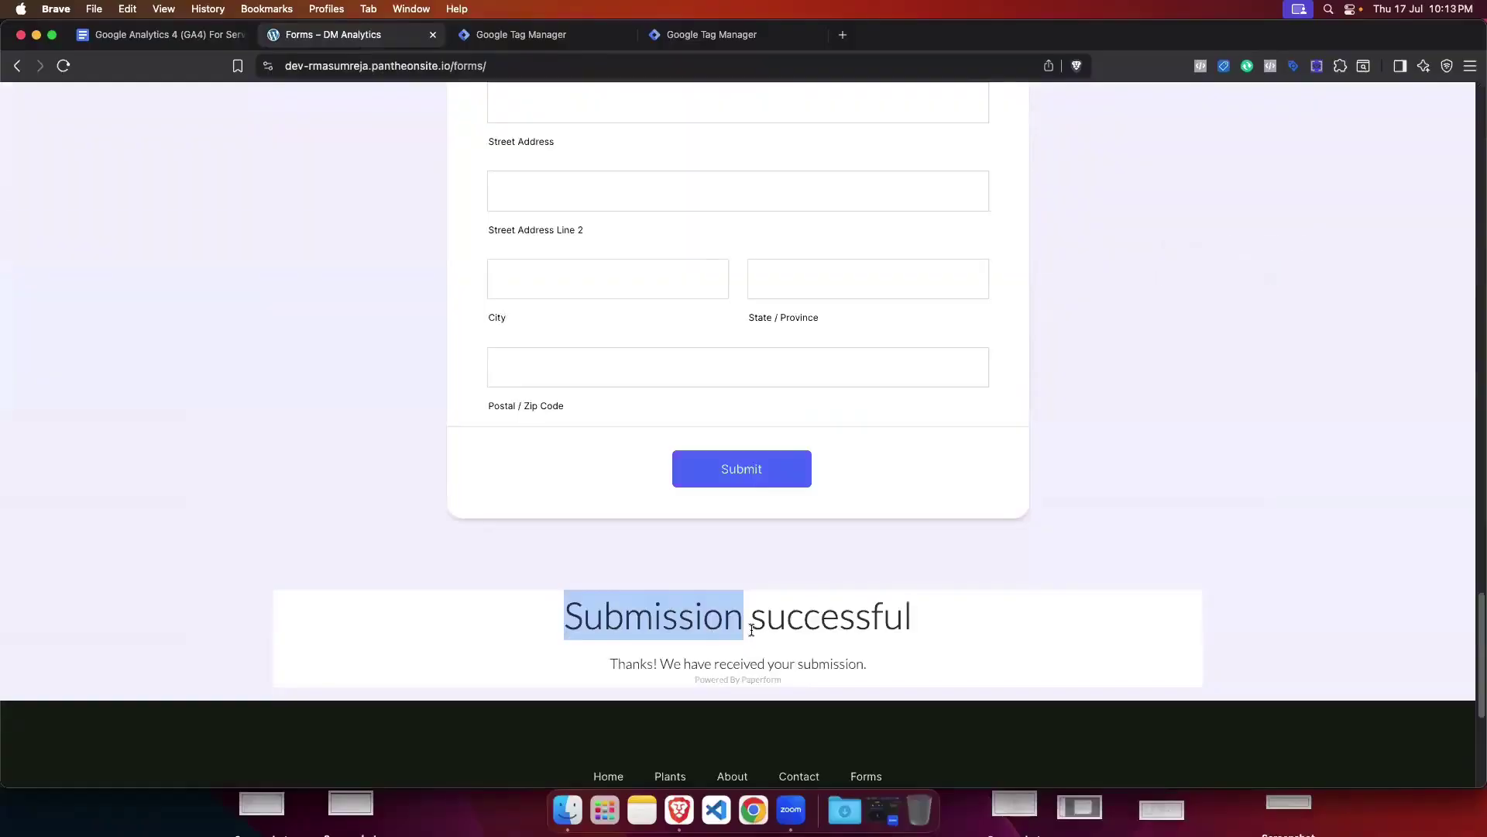
{"action": "scroll", "coordinate": [751, 629], "scroll_direction": "up", "scroll_amount": 15}
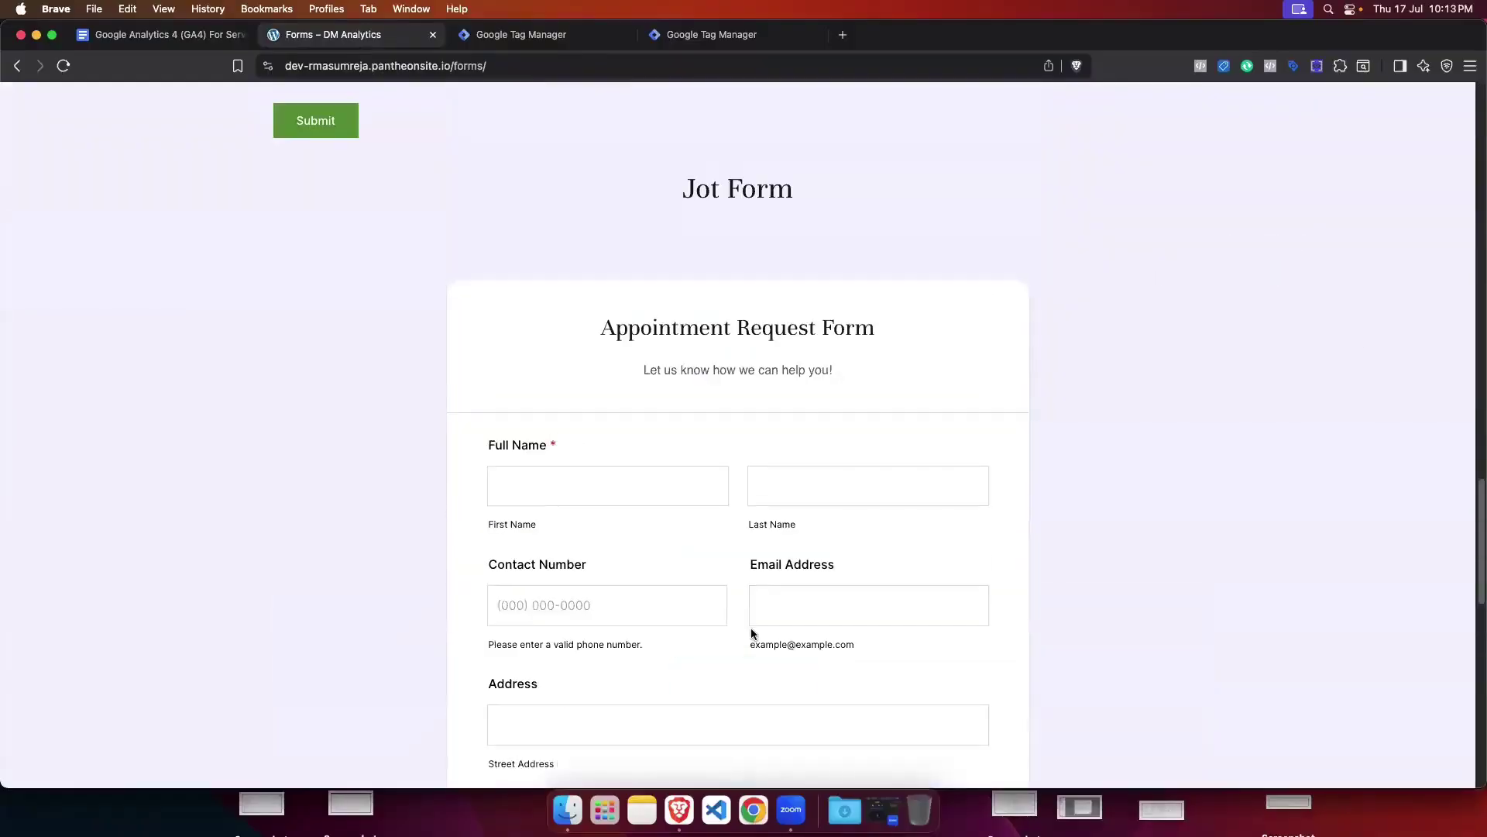
{"action": "left_click", "coordinate": [513, 35]}
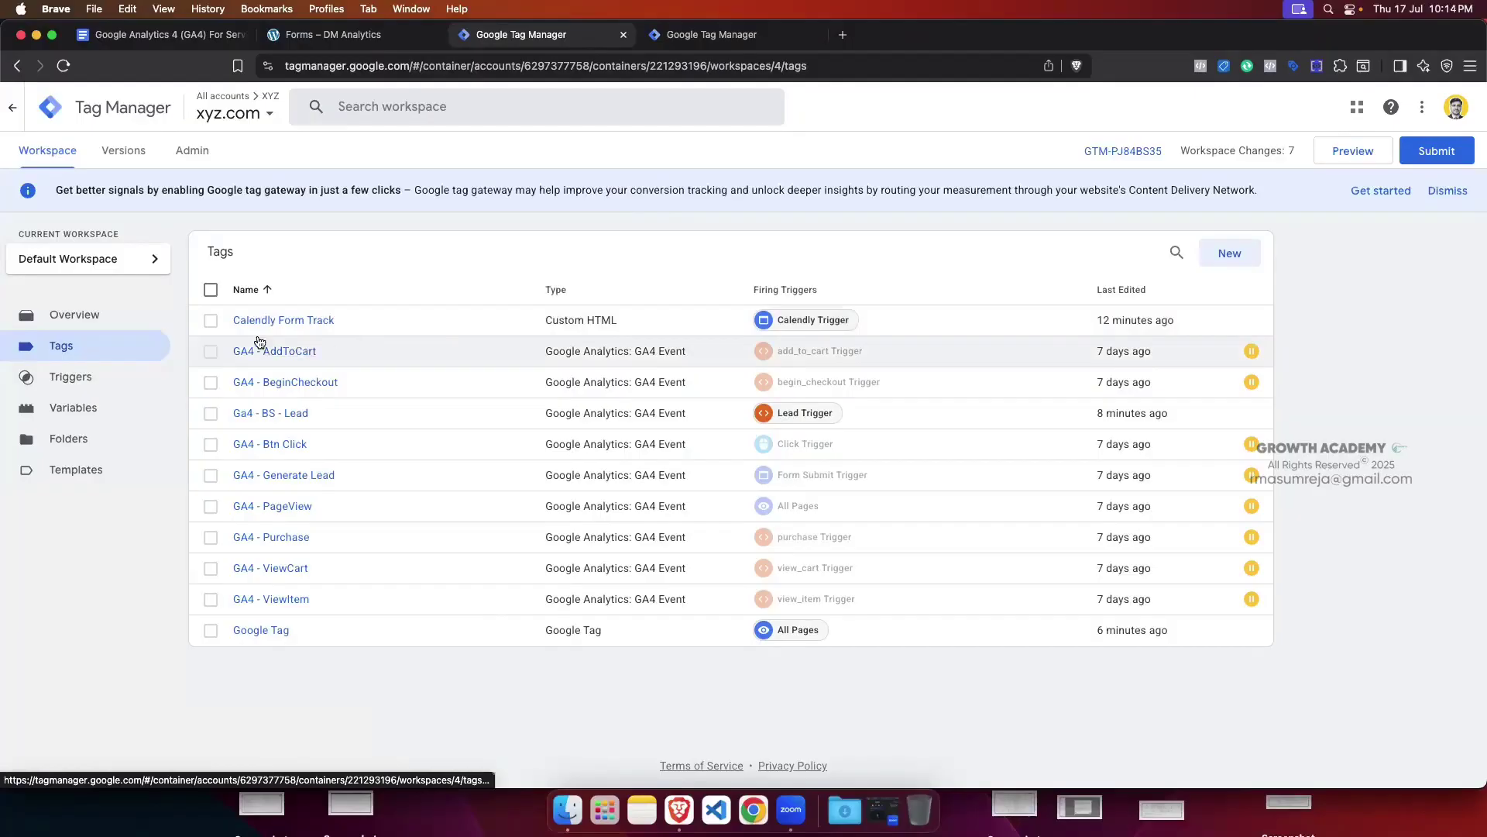
Step: Pause the Calendly Form Track and Ga4 - BS - Lead tags
{"action": "left_click", "coordinate": [210, 320]}
{"action": "left_click", "coordinate": [1134, 254]}
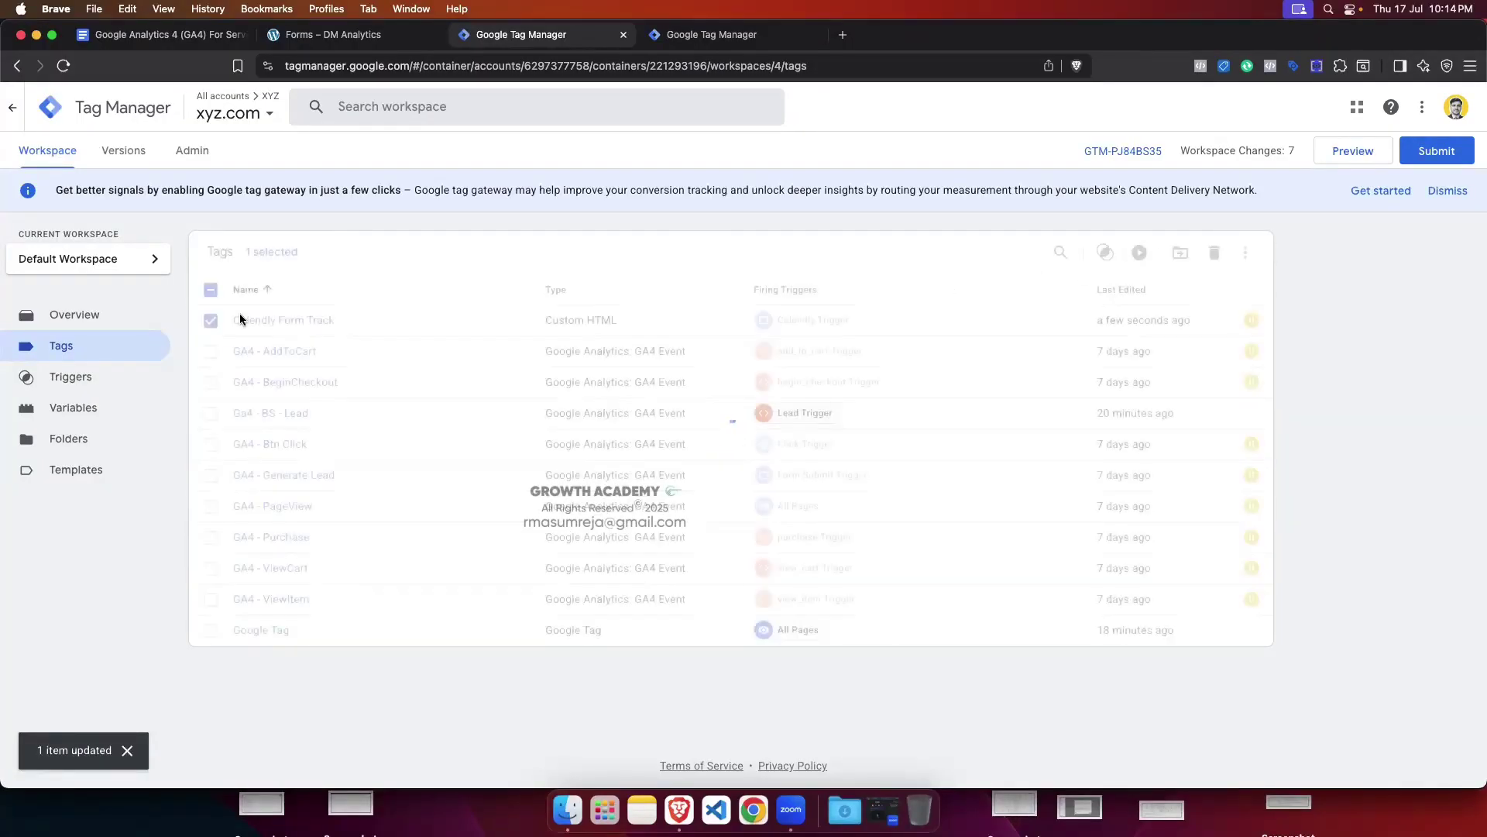
{"action": "left_click", "coordinate": [210, 320]}
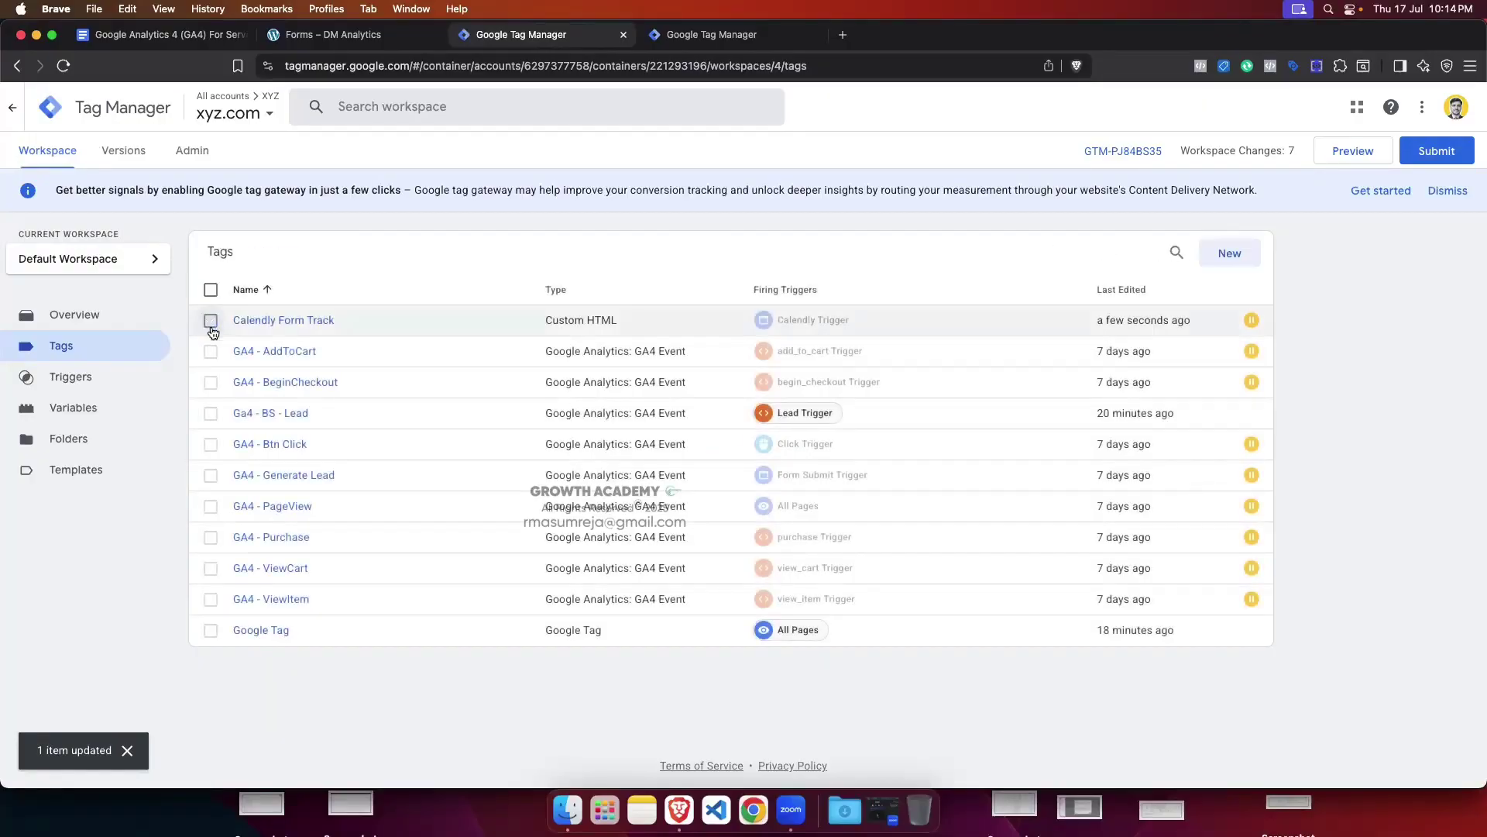
{"action": "left_click", "coordinate": [210, 413]}
{"action": "left_click", "coordinate": [1139, 252]}
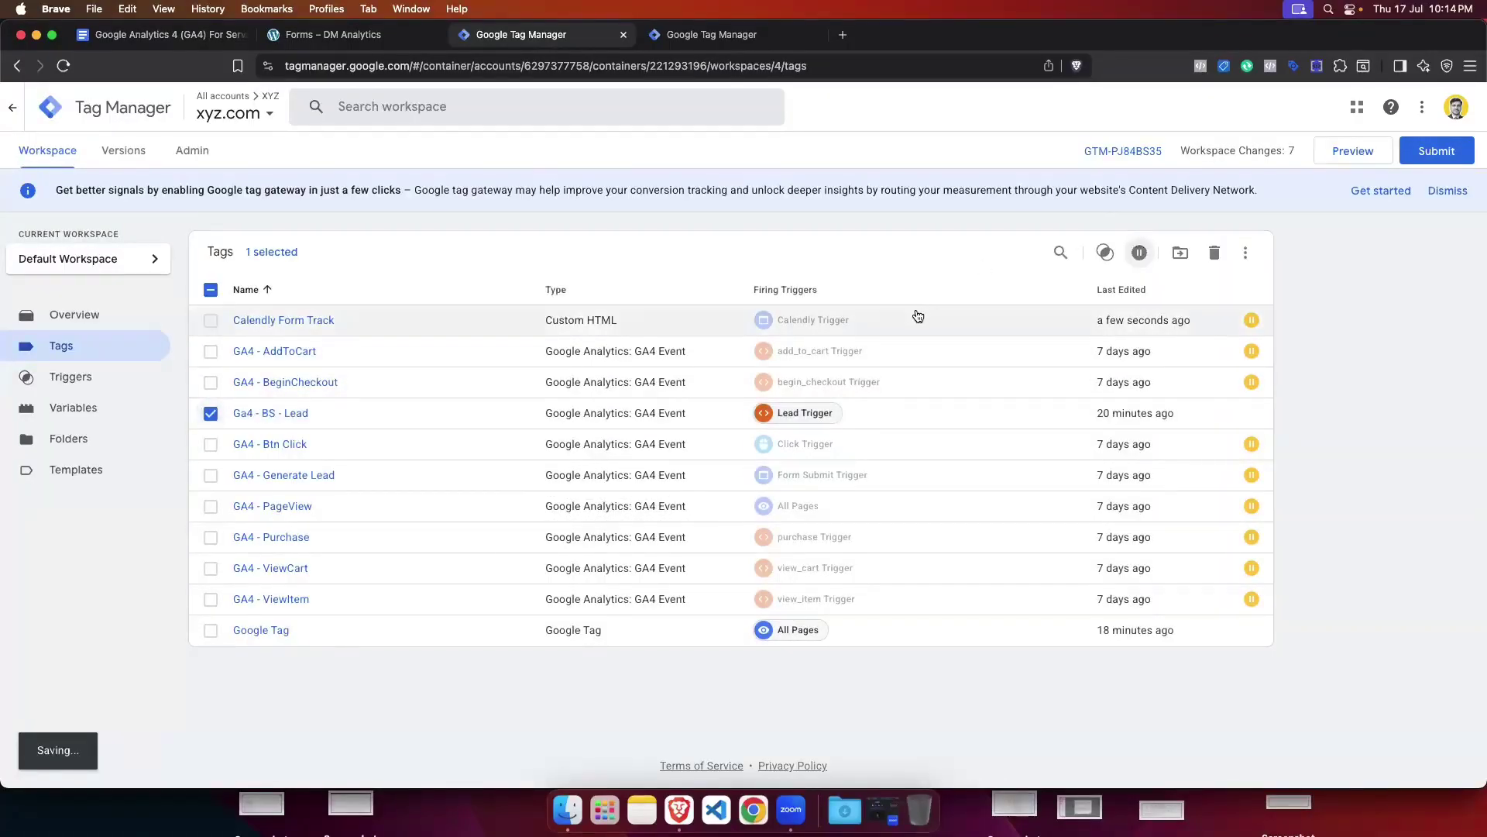
{"action": "left_click", "coordinate": [210, 289]}
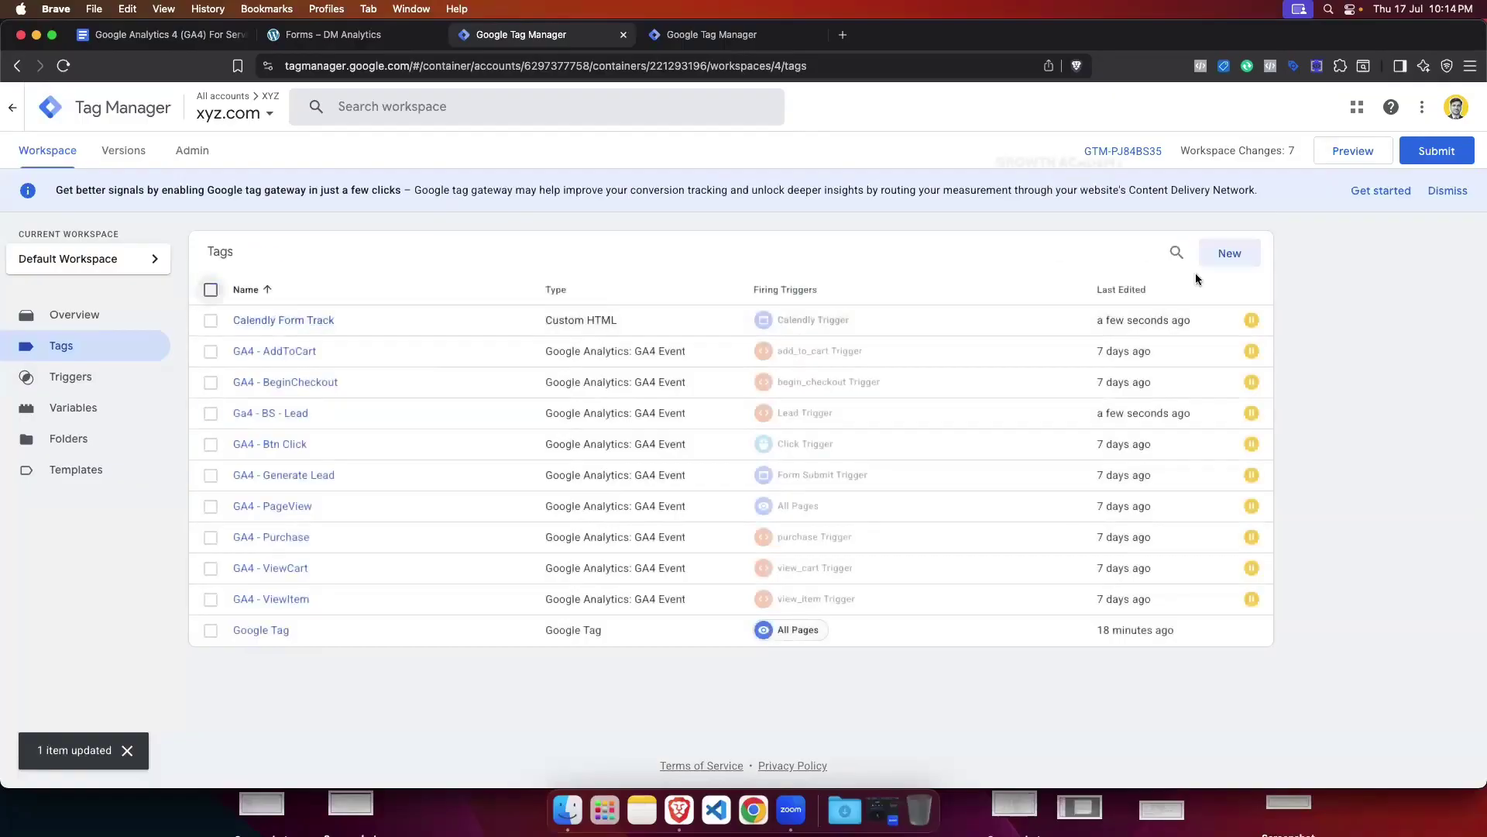
Step: Create a new tag in the xyz.com container with the Custom HTML type
{"action": "left_click", "coordinate": [1231, 252]}
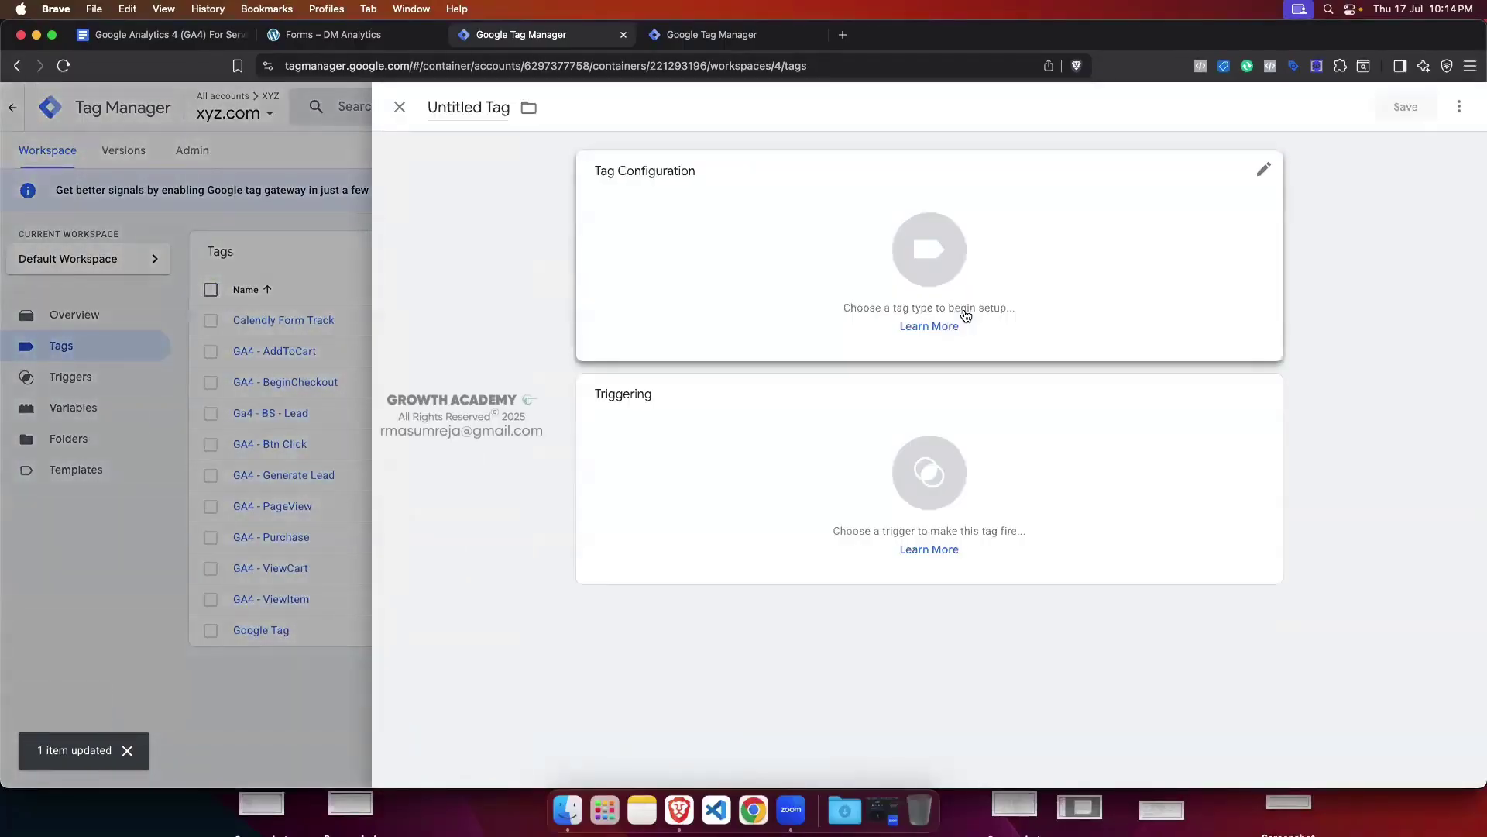
{"action": "left_click", "coordinate": [271, 345]}
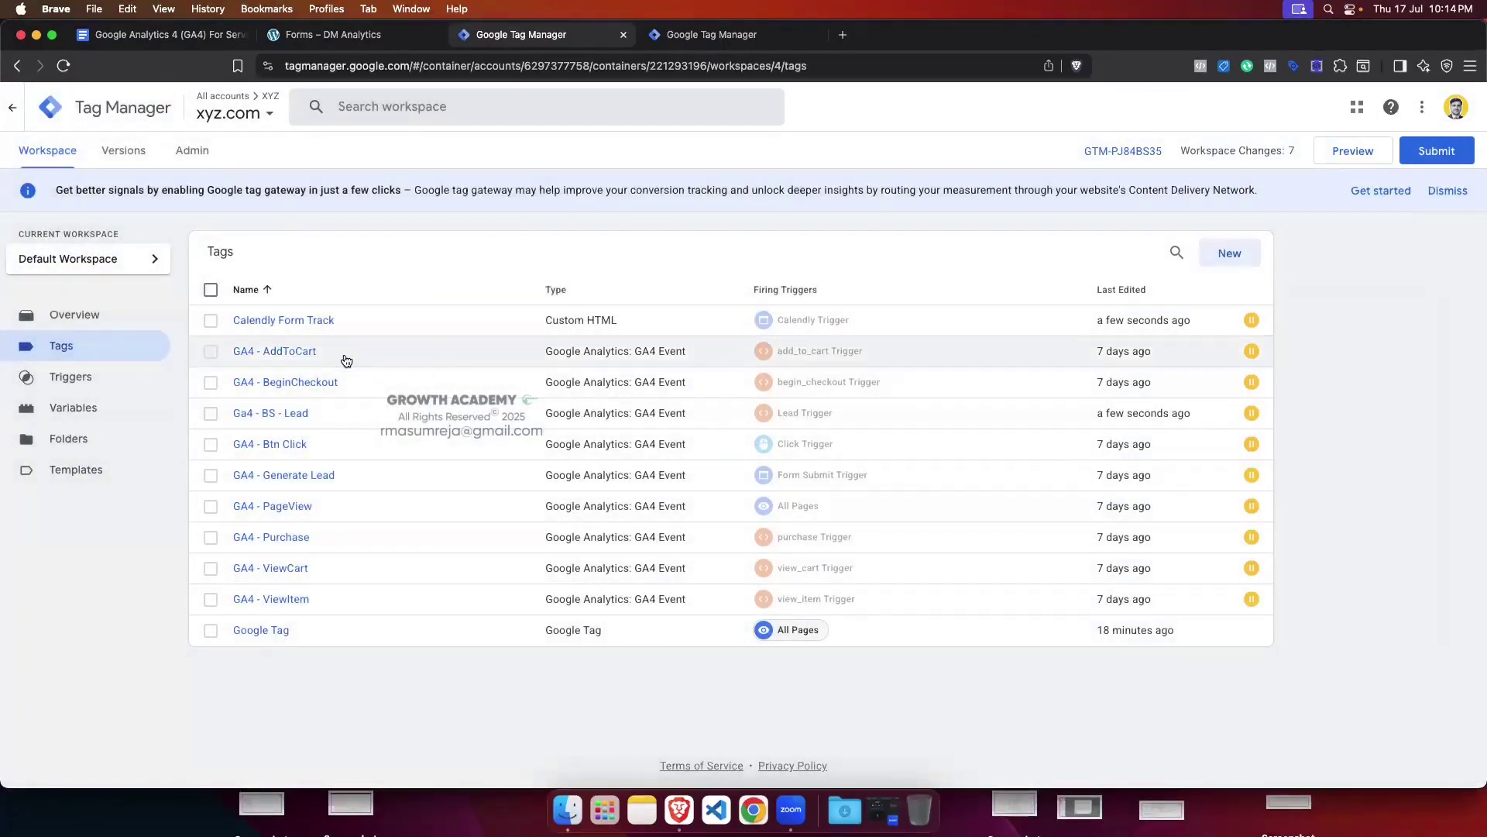
{"action": "left_click", "coordinate": [711, 34]}
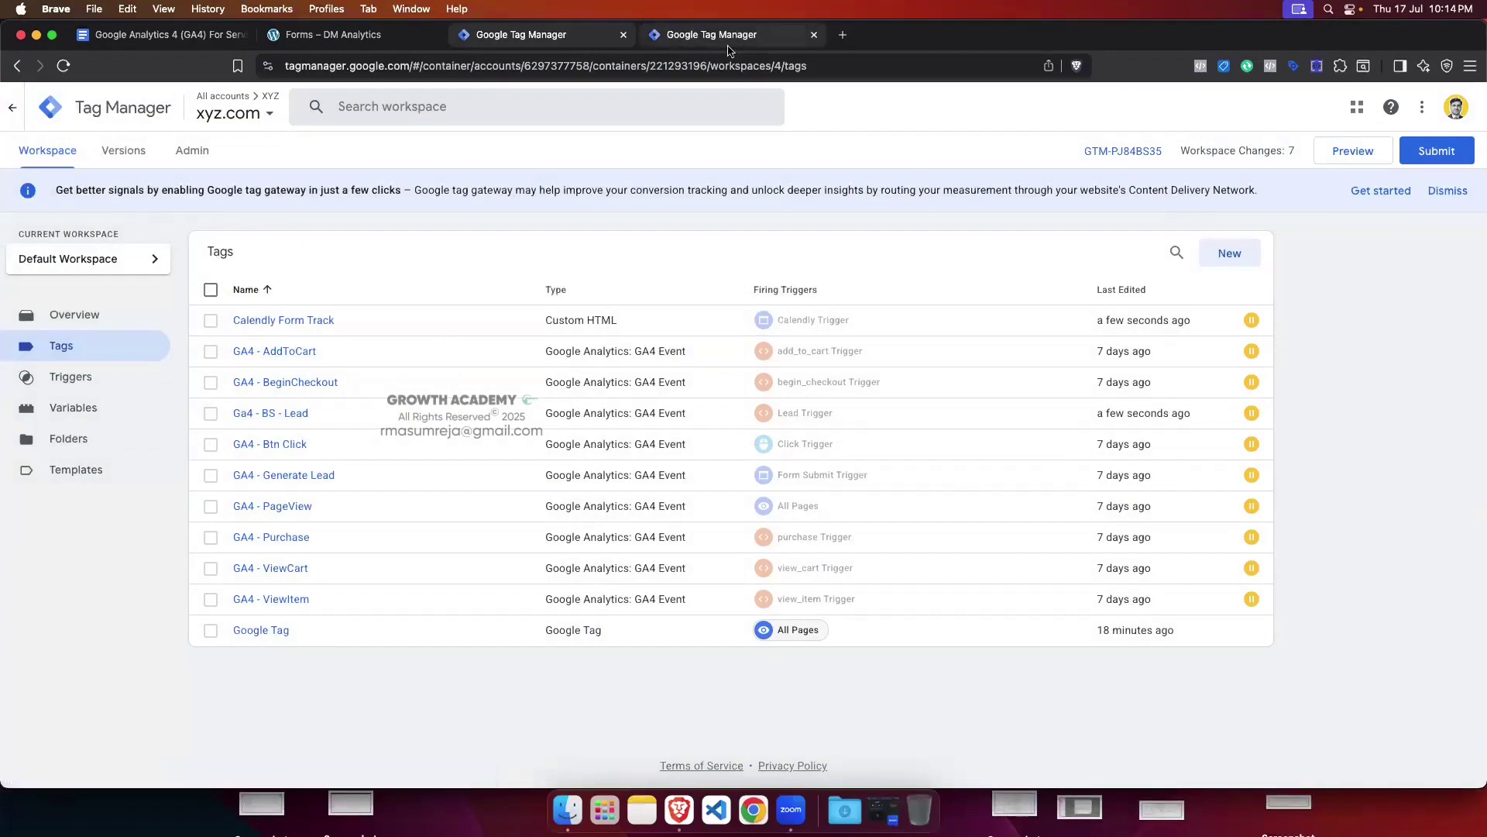
{"action": "left_click", "coordinate": [522, 36]}
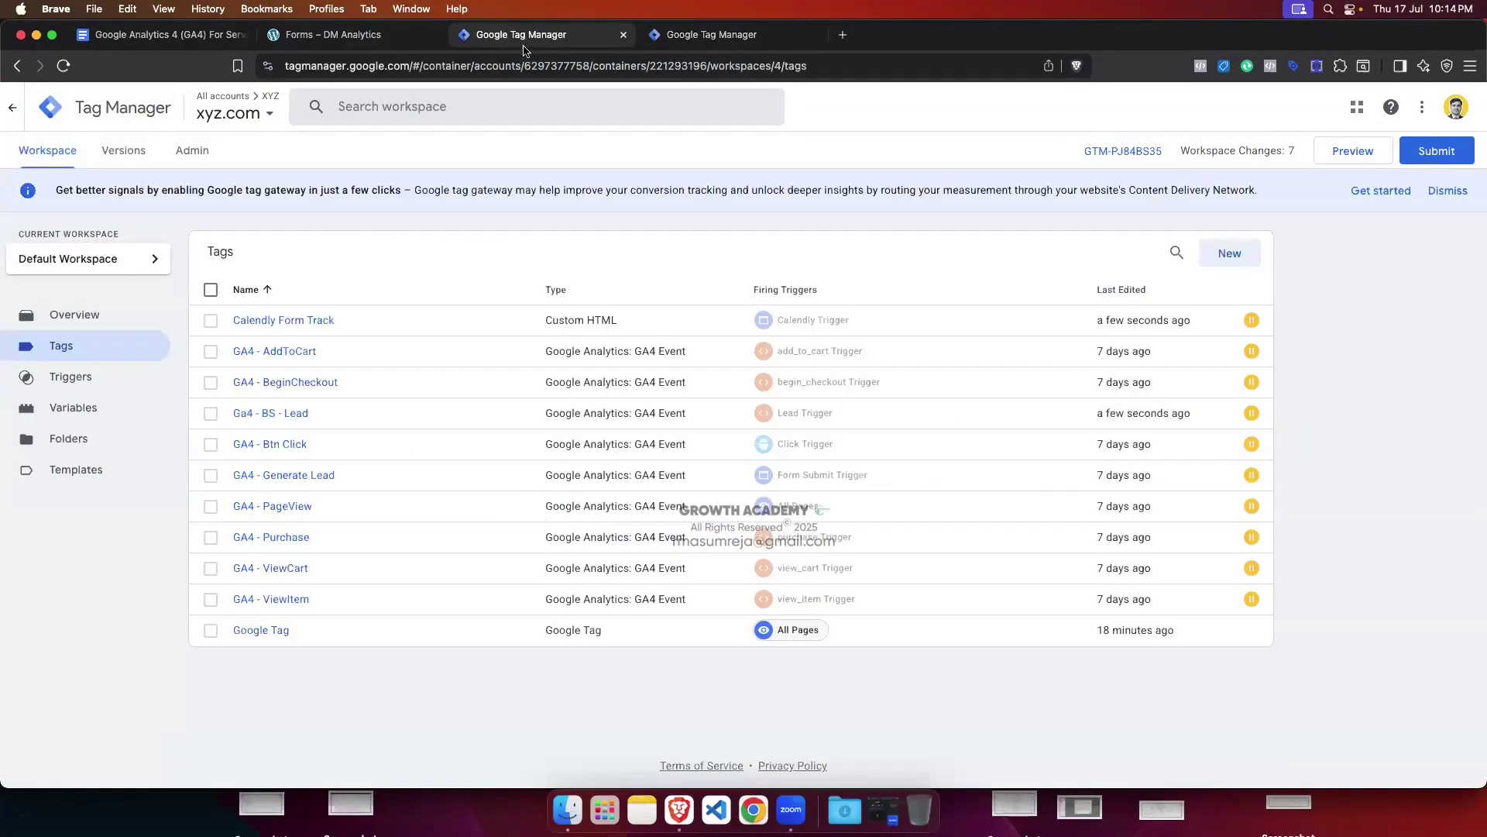
{"action": "left_click", "coordinate": [1225, 256]}
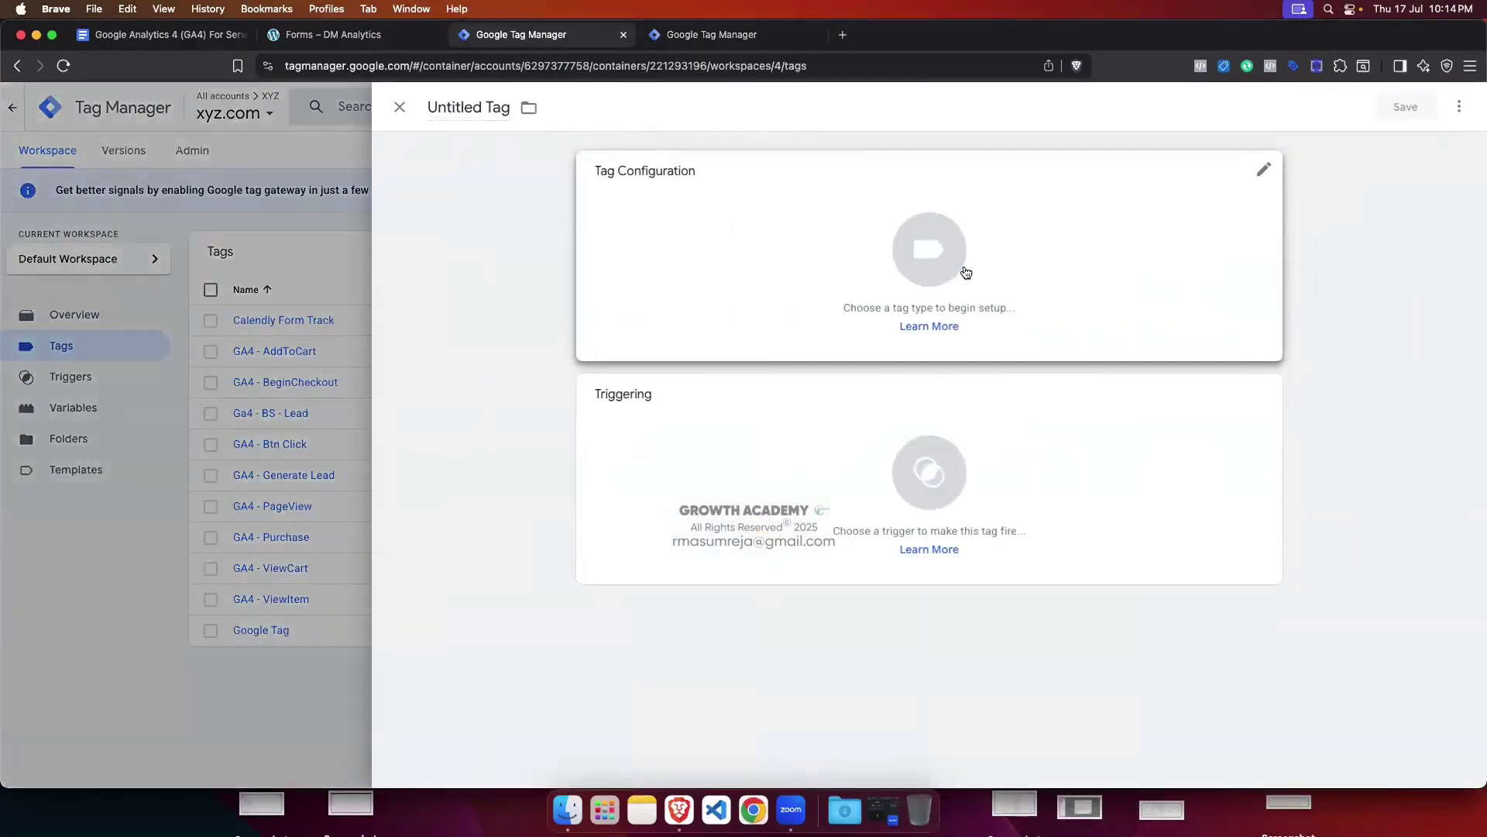
{"action": "left_click", "coordinate": [920, 254]}
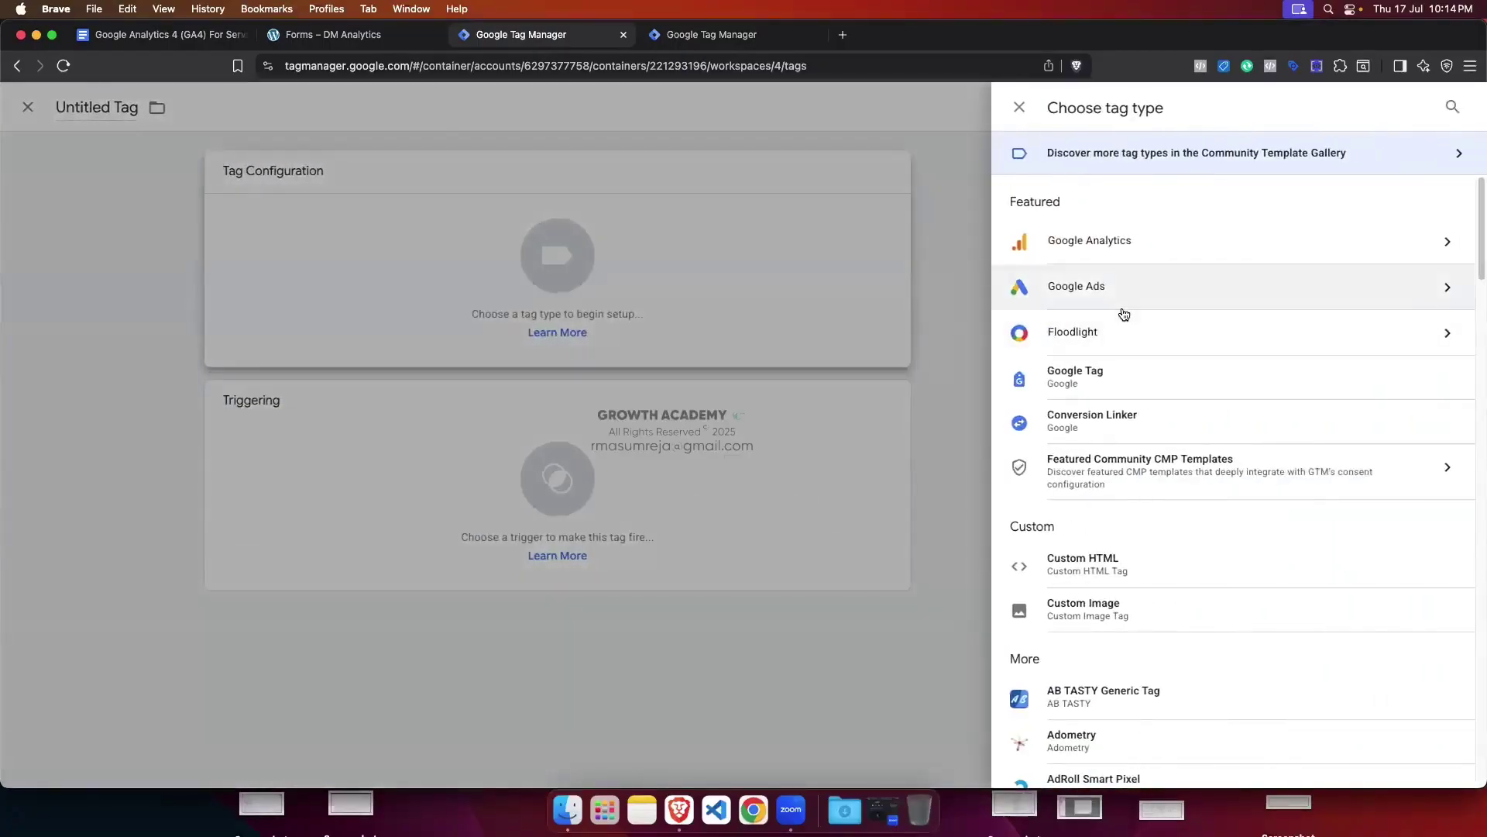
{"action": "left_click", "coordinate": [1133, 560]}
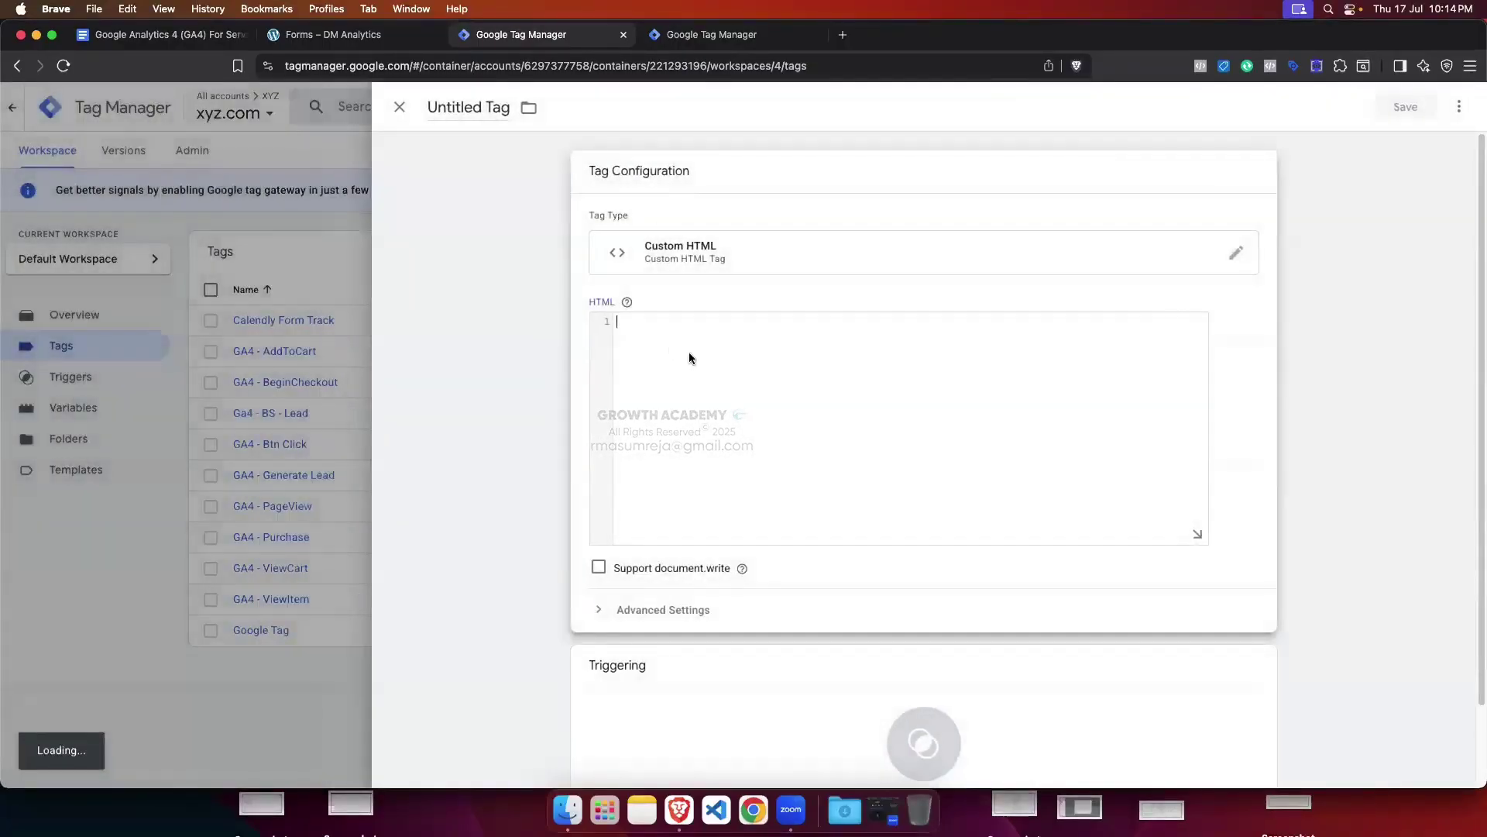
Step: Copy the message-listener script from the notes document and paste it into the Custom HTML tag
{"action": "scroll", "coordinate": [591, 339], "scroll_direction": "up", "scroll_amount": 9}
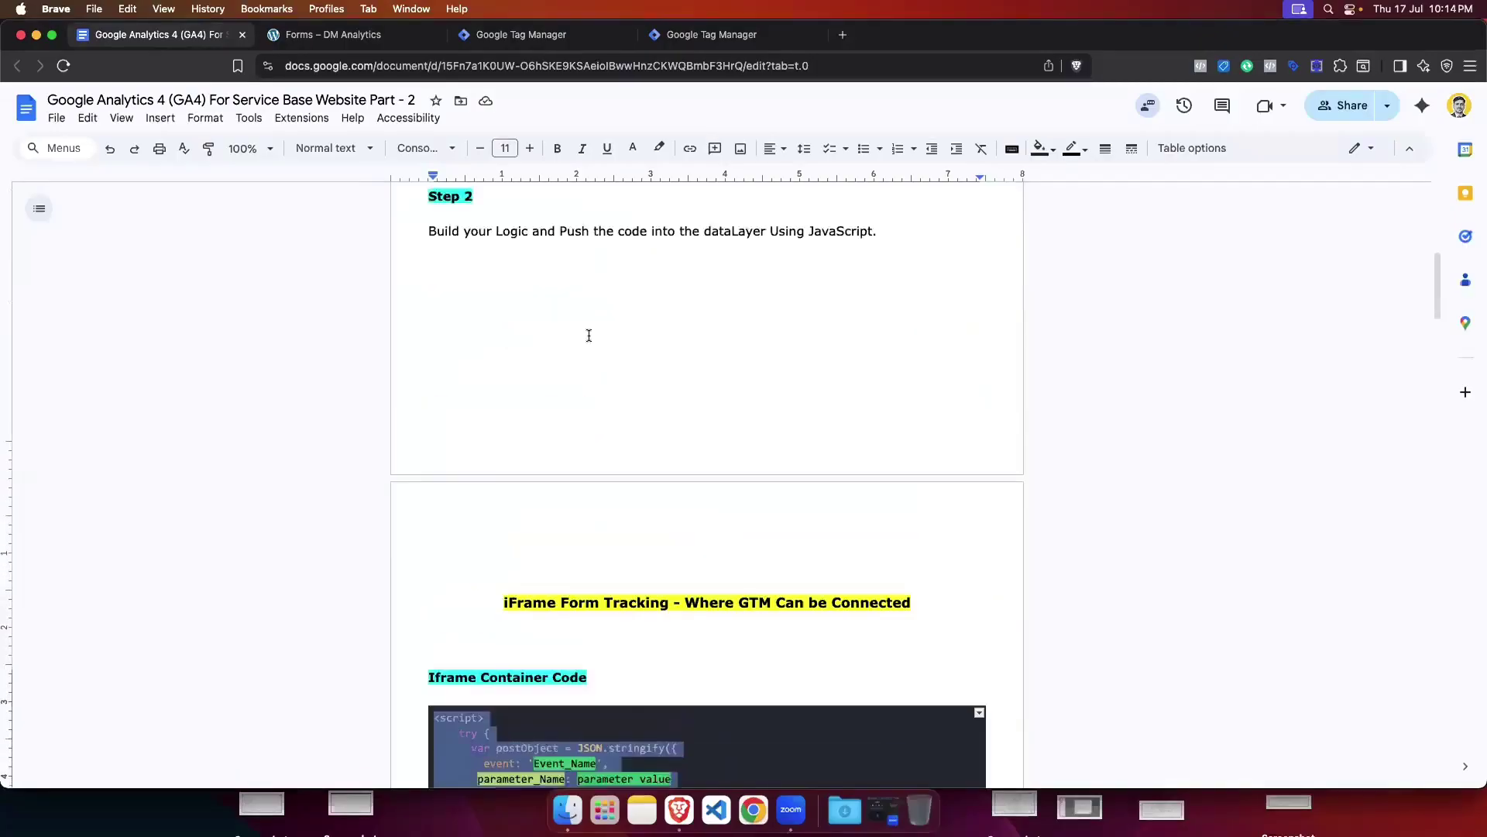
{"action": "left_click_drag", "start_coordinate": [506, 429], "coordinate": [426, 333]}
{"action": "key", "text": "super+c"}
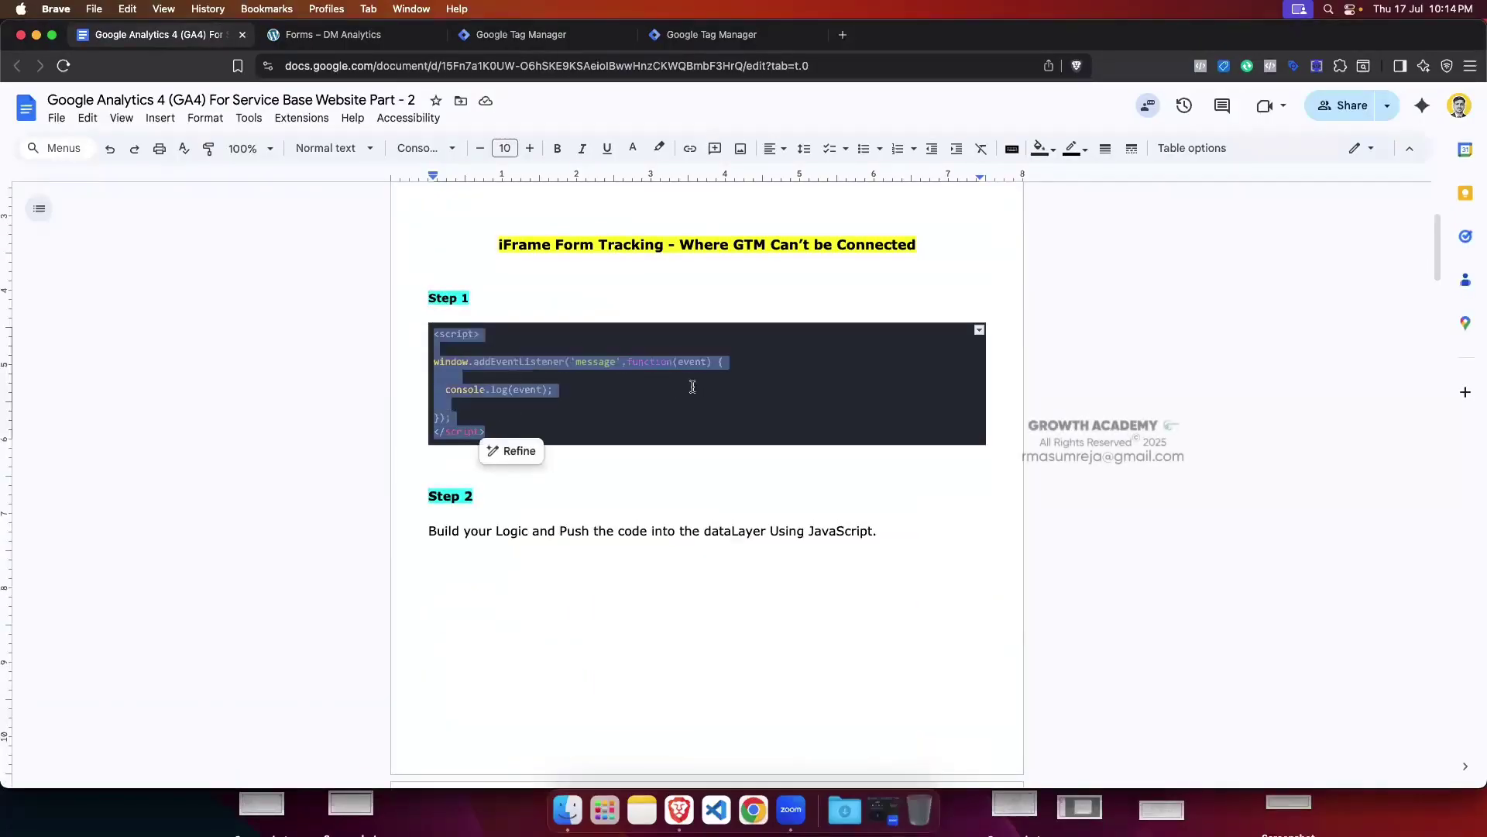
{"action": "left_click", "coordinate": [701, 34]}
{"action": "left_click", "coordinate": [527, 34]}
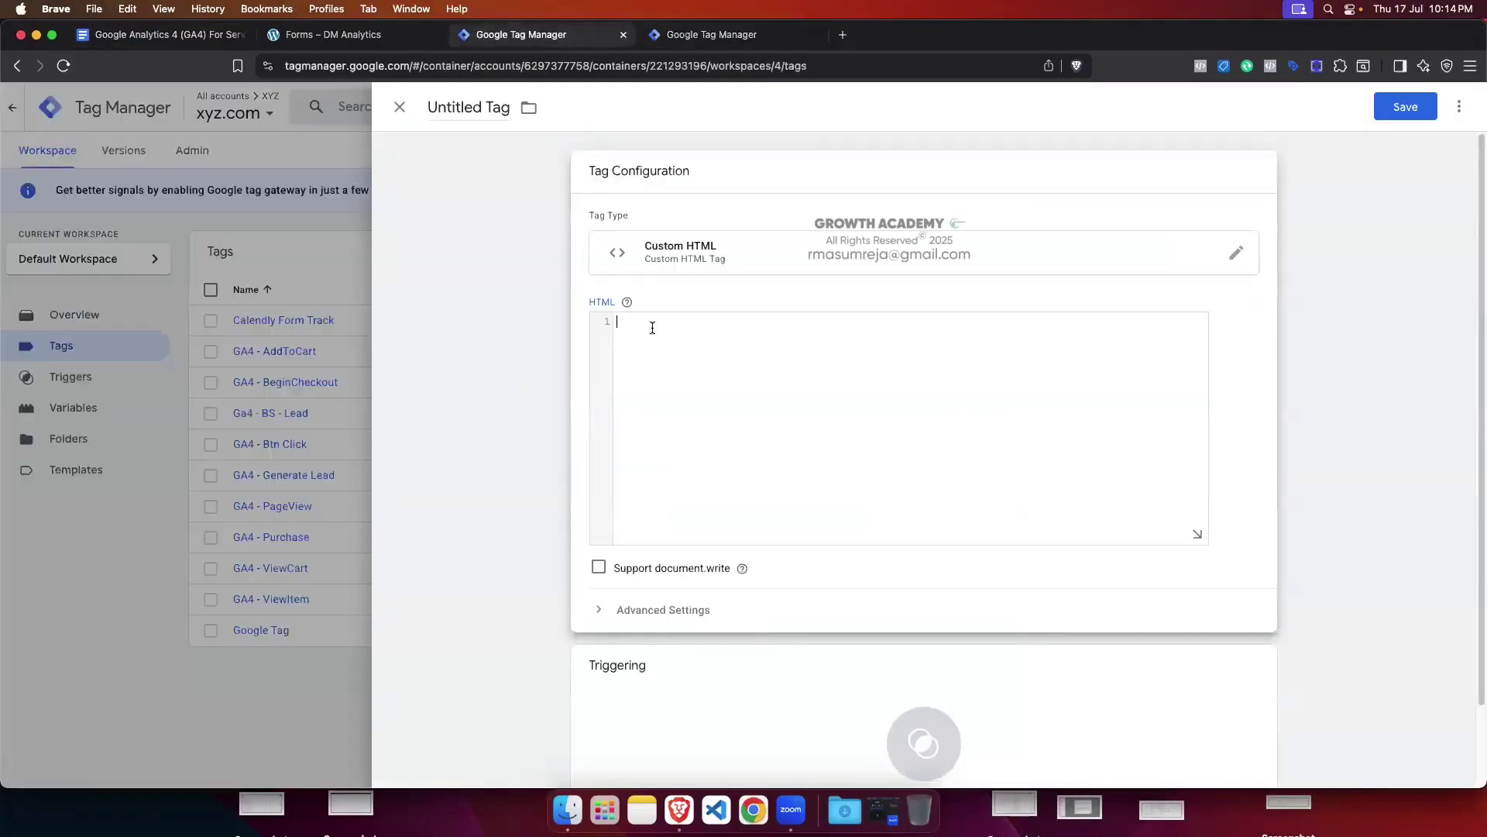
{"action": "key", "text": "super+v"}
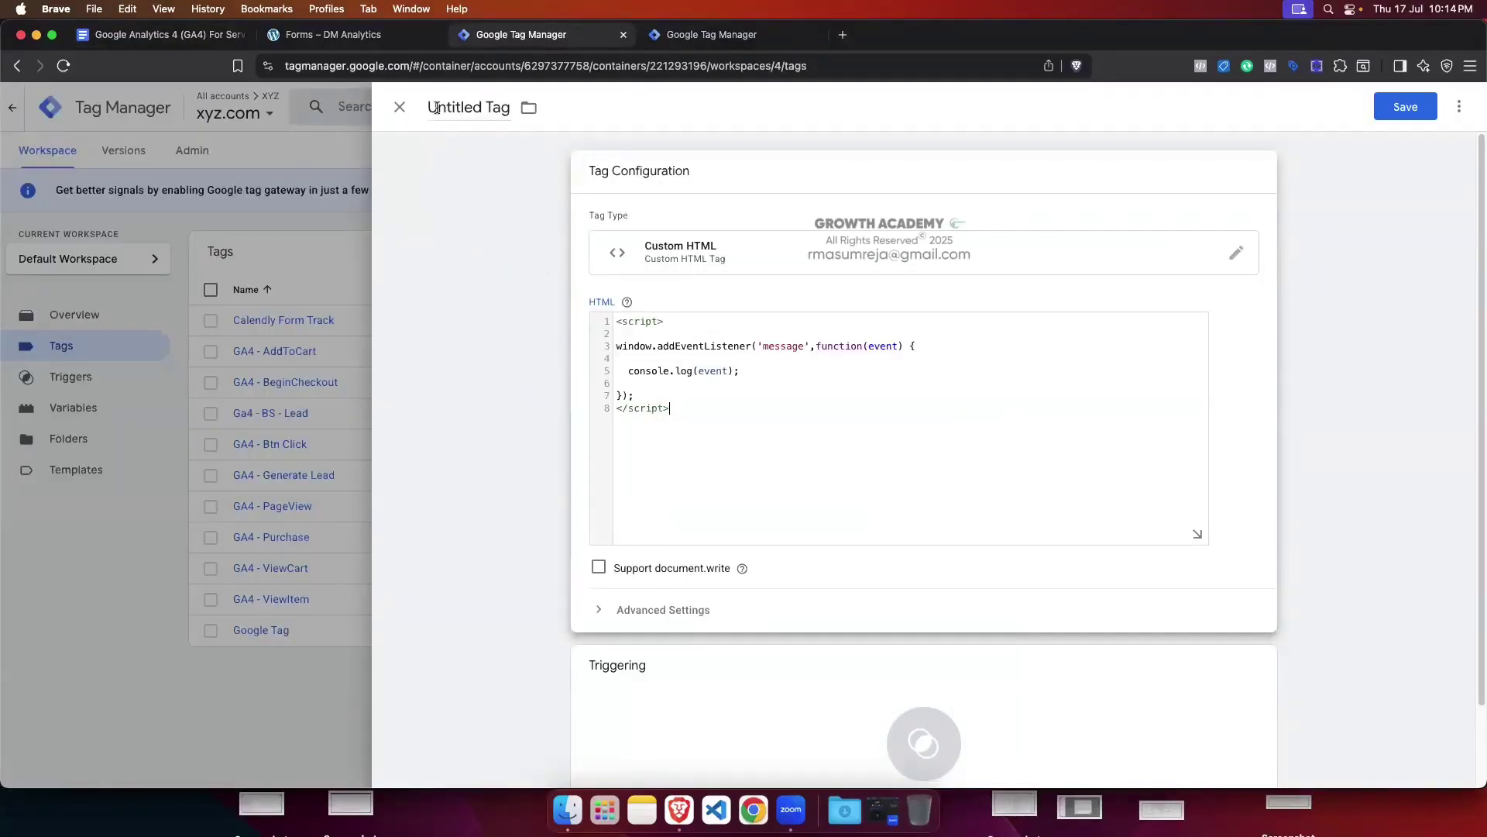
{"action": "scroll", "coordinate": [857, 514], "scroll_direction": "down", "scroll_amount": 2}
Step: Attach Calendly Trigger to the tag and rename it to Form Page Trigger
{"action": "left_click", "coordinate": [852, 591]}
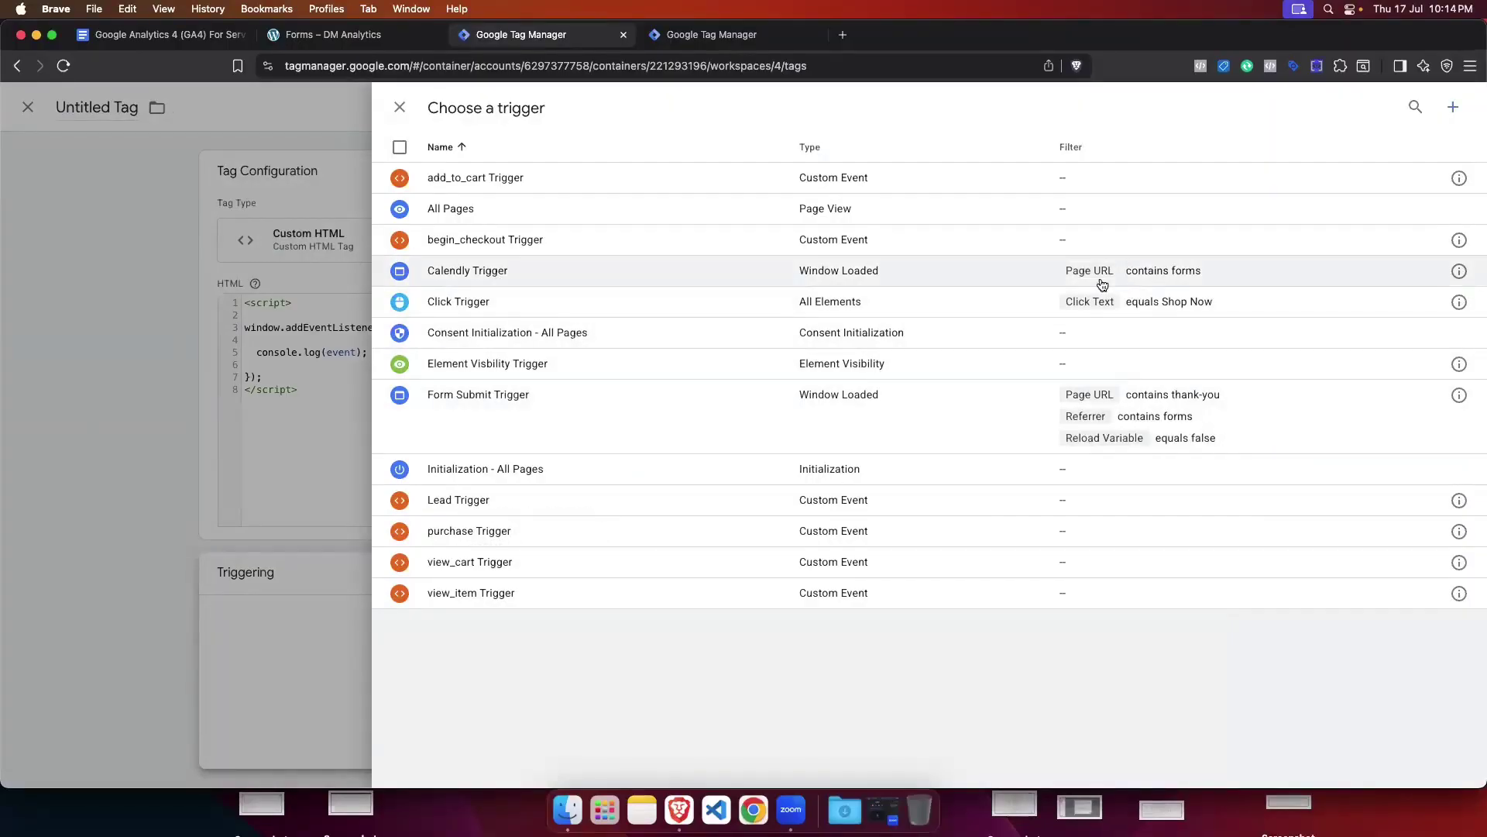
{"action": "left_click", "coordinate": [718, 287]}
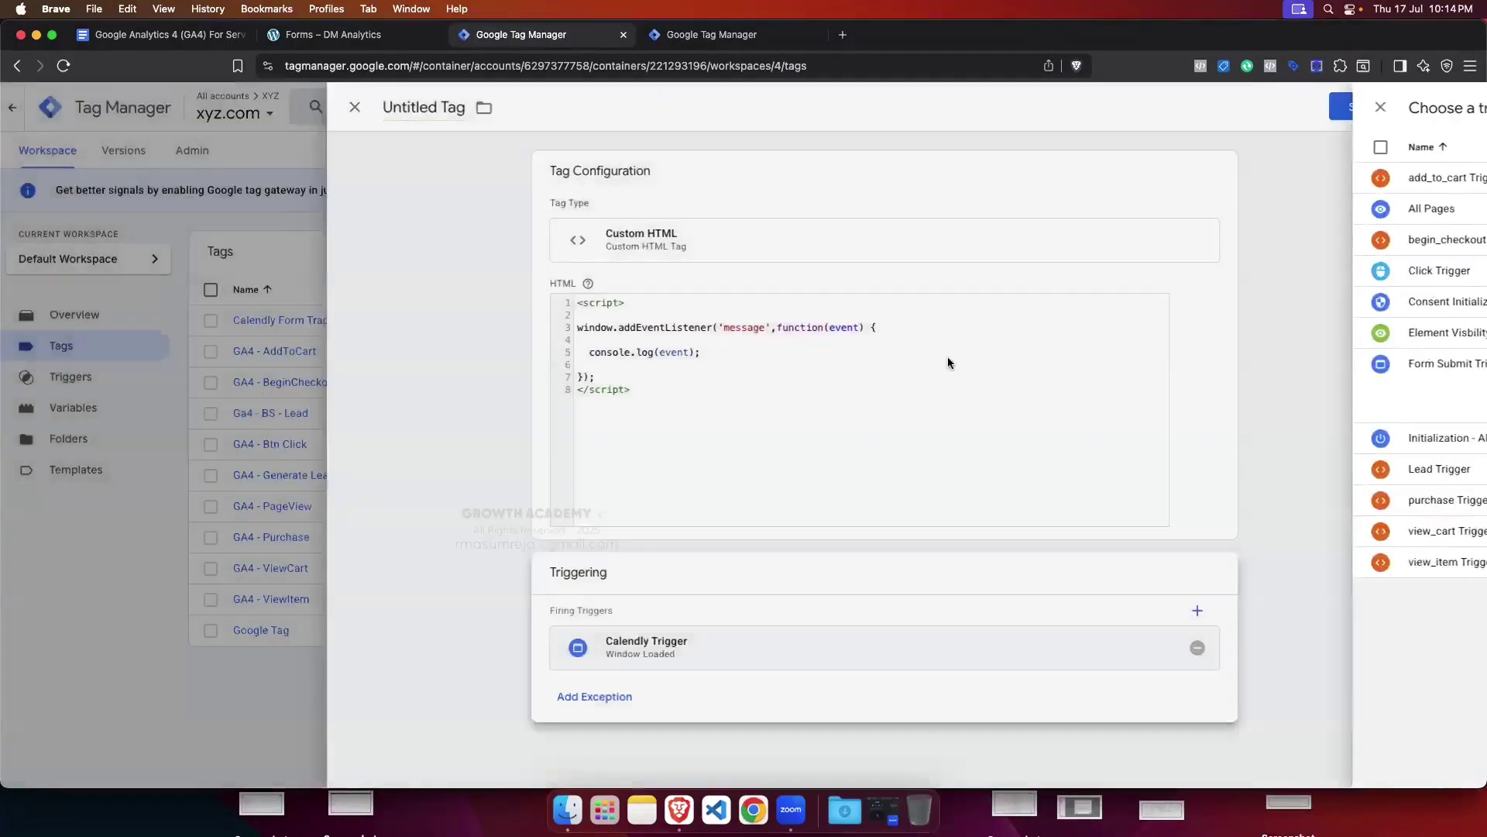
{"action": "left_click", "coordinate": [1200, 648]}
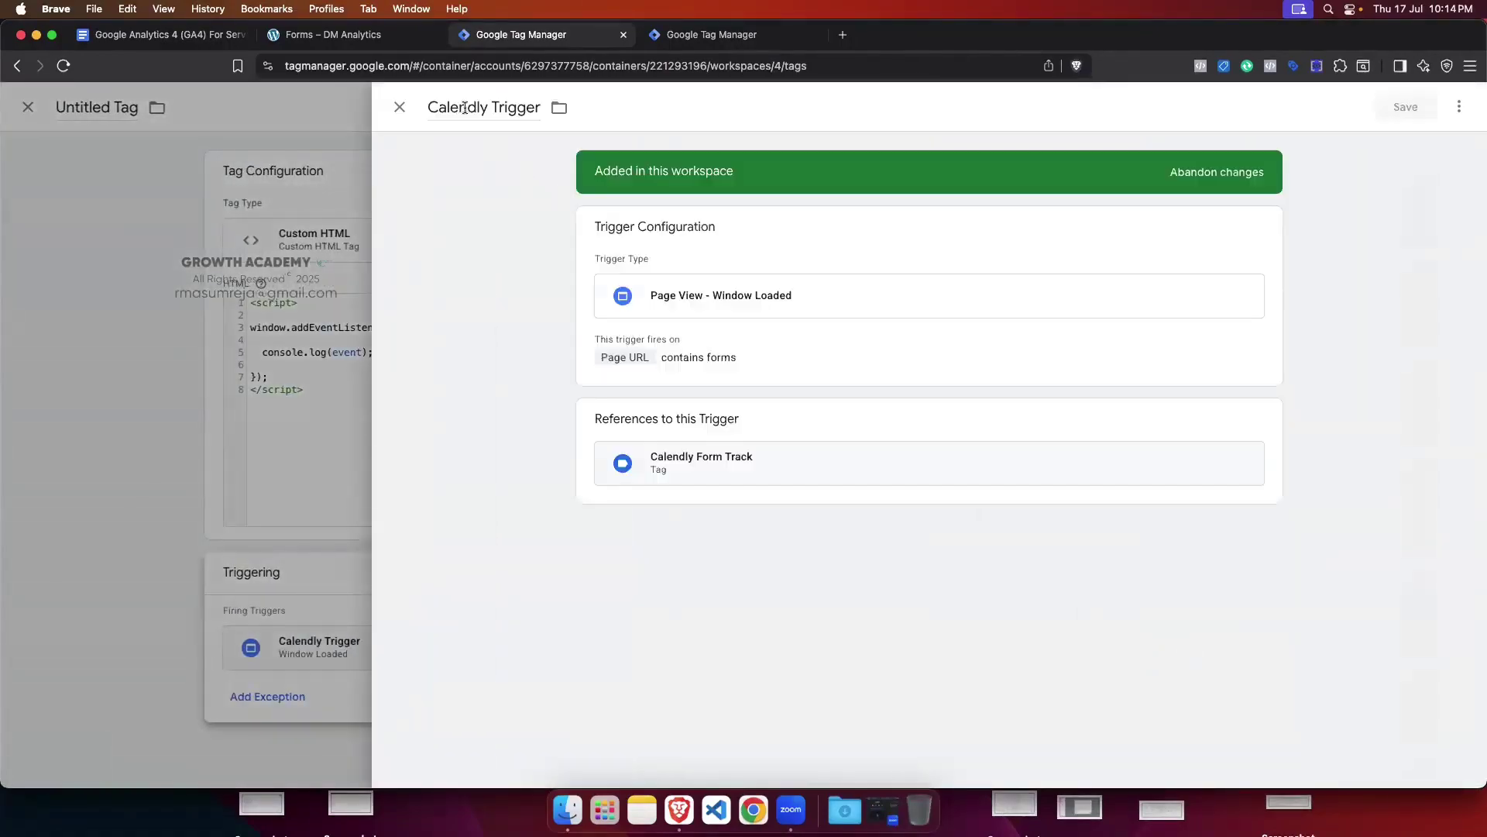
{"action": "left_click_drag", "start_coordinate": [490, 110], "coordinate": [428, 109]}
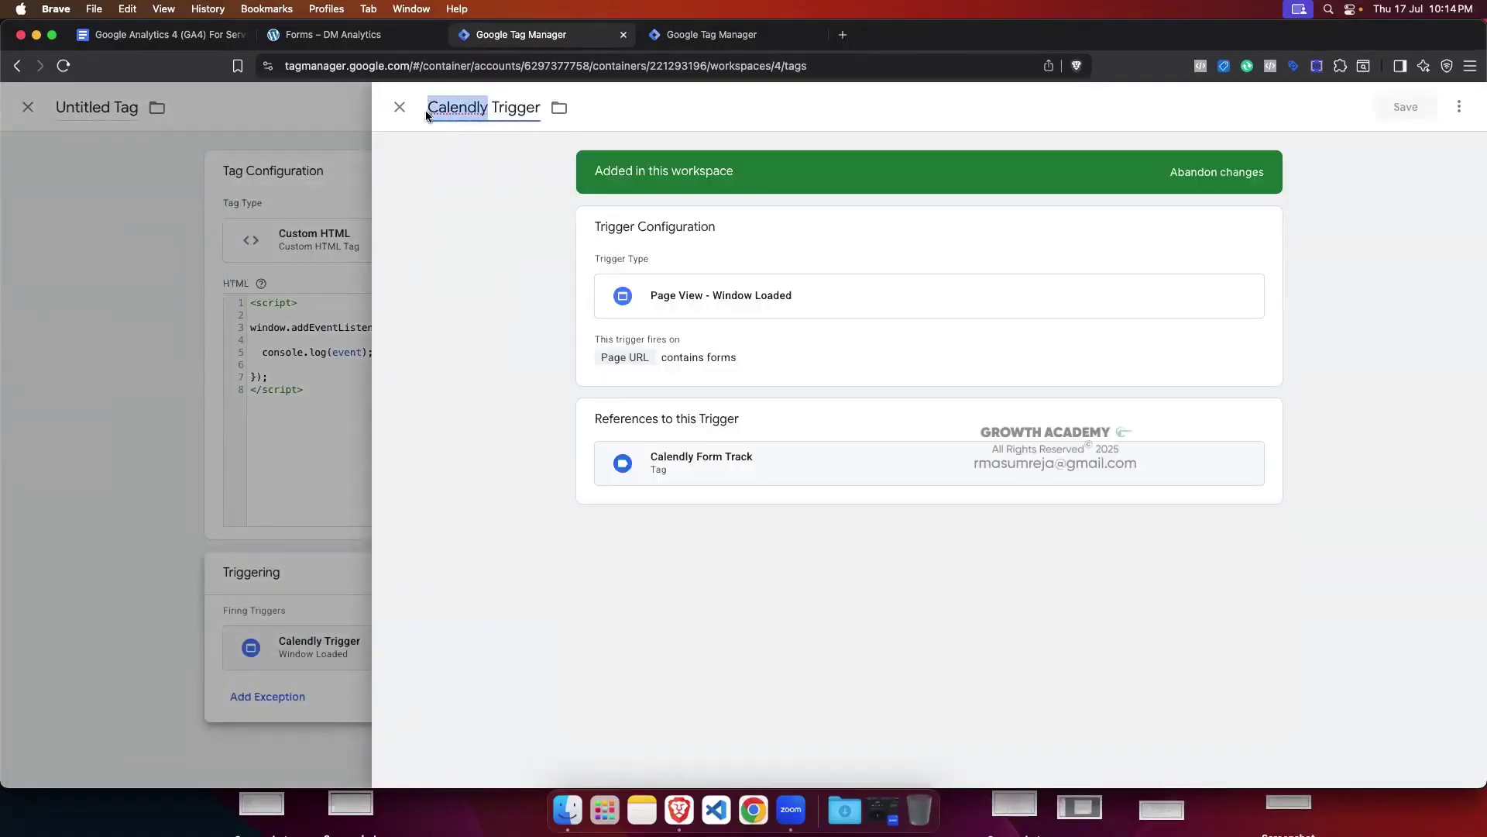
{"action": "key", "text": "BackSpace"}
{"action": "type", "text": "Form Page"}
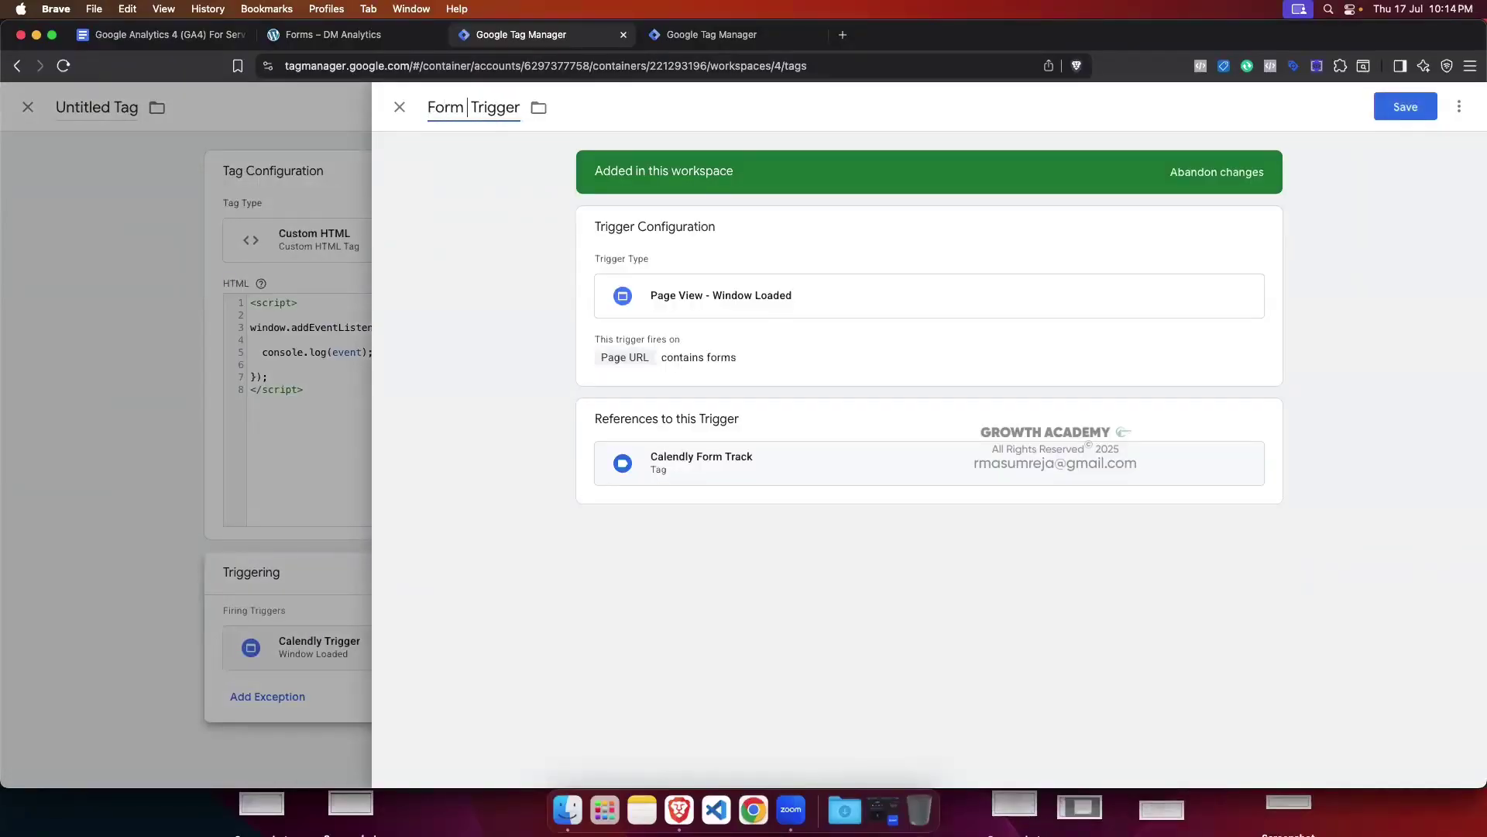
{"action": "left_click", "coordinate": [1405, 106]}
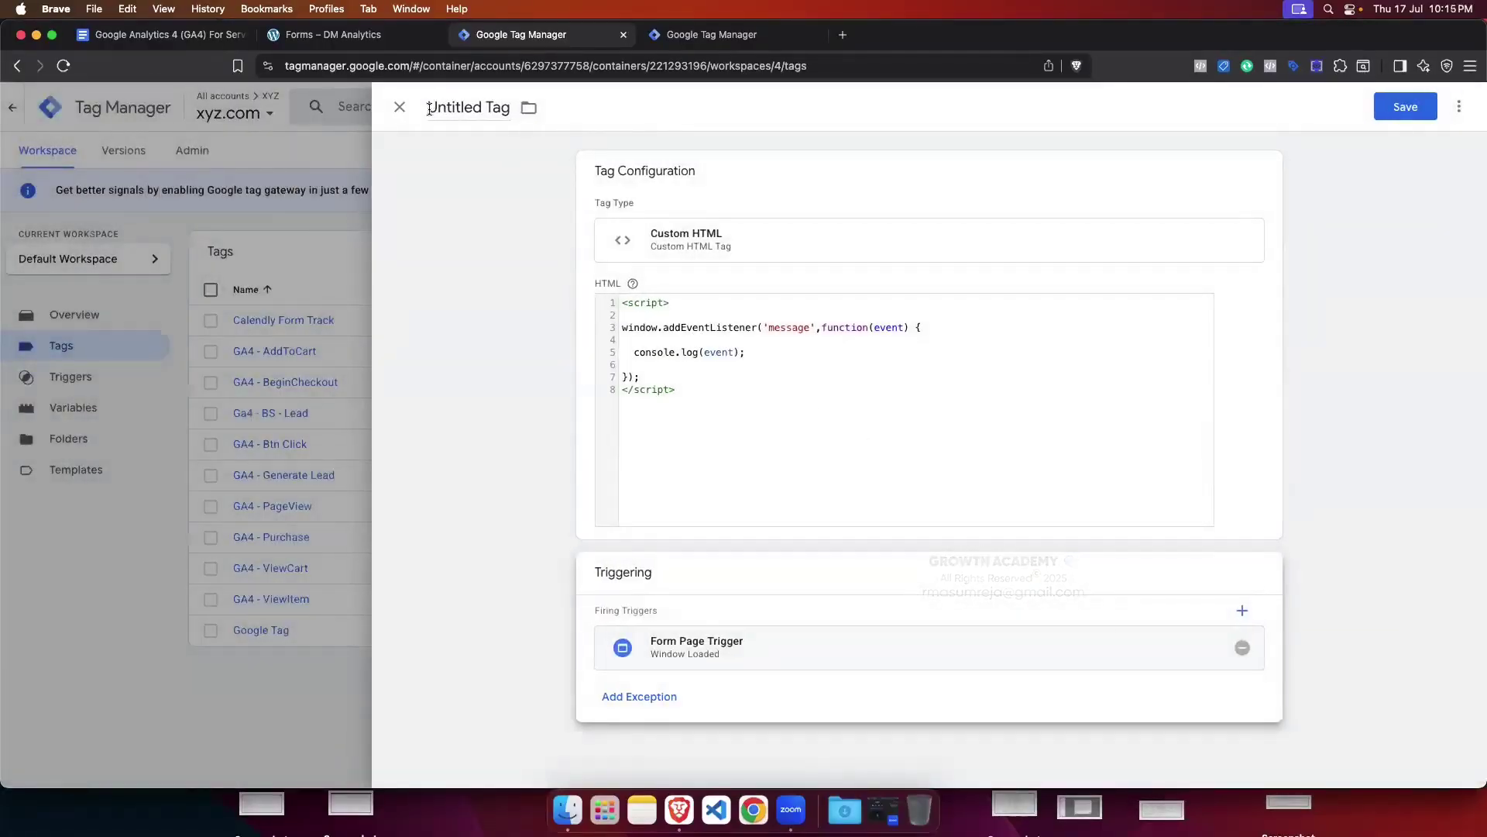
Step: Title the tag 'Post Message Listener', fixing the typo, and save it
{"action": "left_click", "coordinate": [430, 108]}
{"action": "key", "text": "BackSpace"}
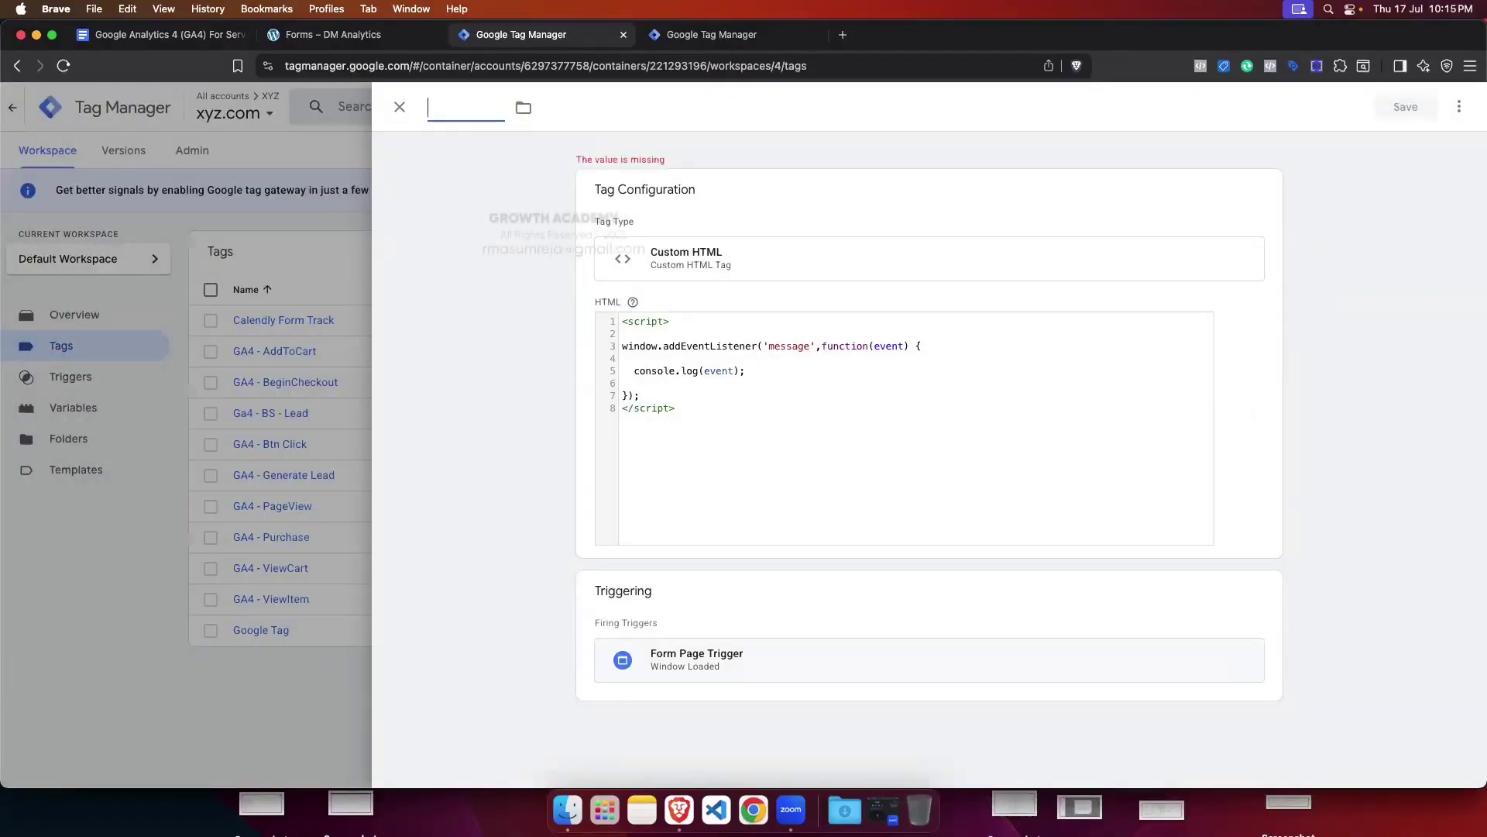
{"action": "type", "text": "Post Me"}
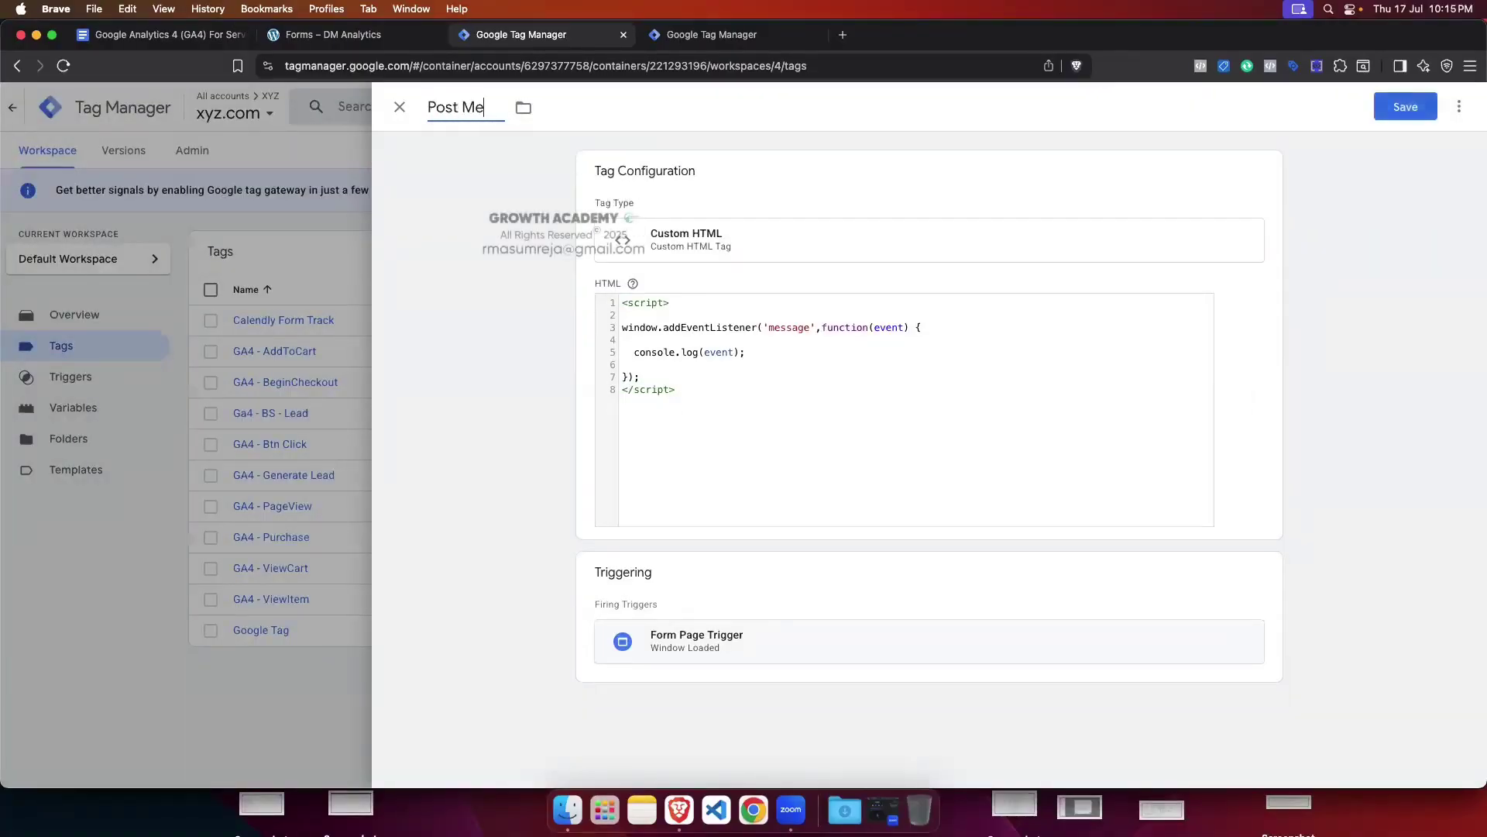
{"action": "type", "text": "ssage L"}
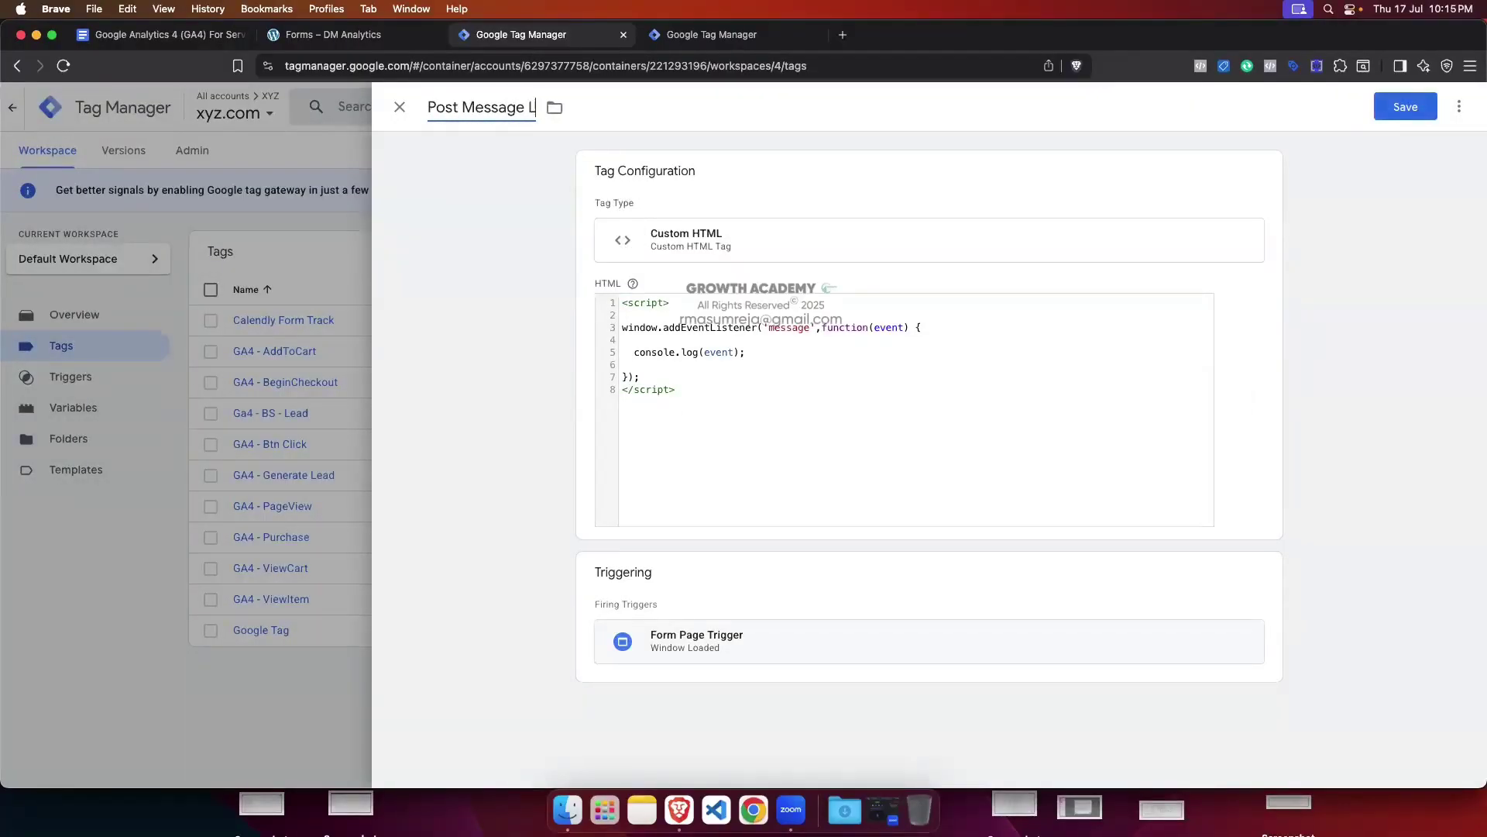
{"action": "type", "text": "istner"}
{"action": "left_click", "coordinate": [553, 107]}
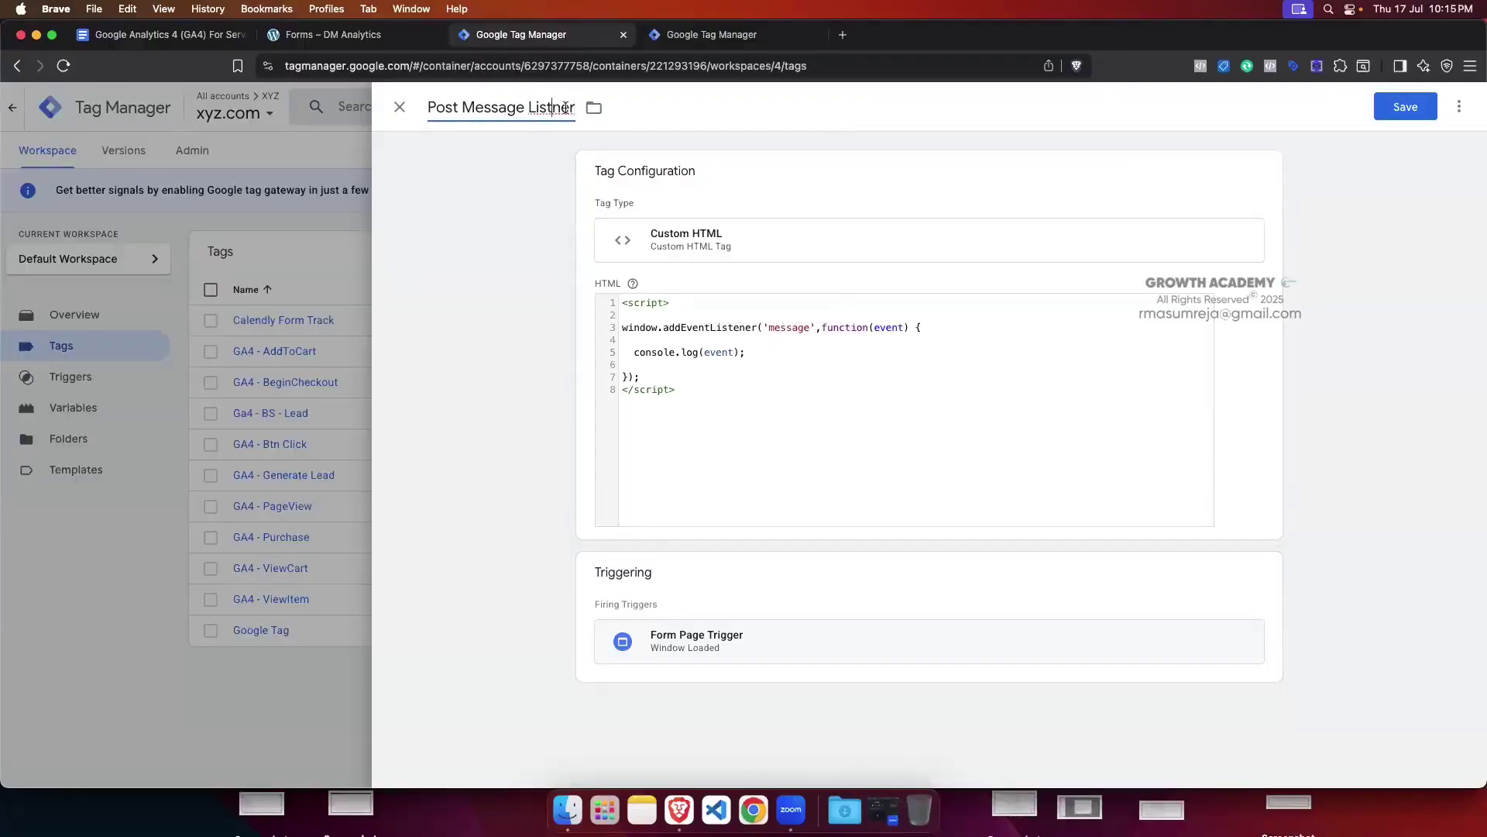
{"action": "type", "text": "e"}
{"action": "left_click", "coordinate": [1416, 116]}
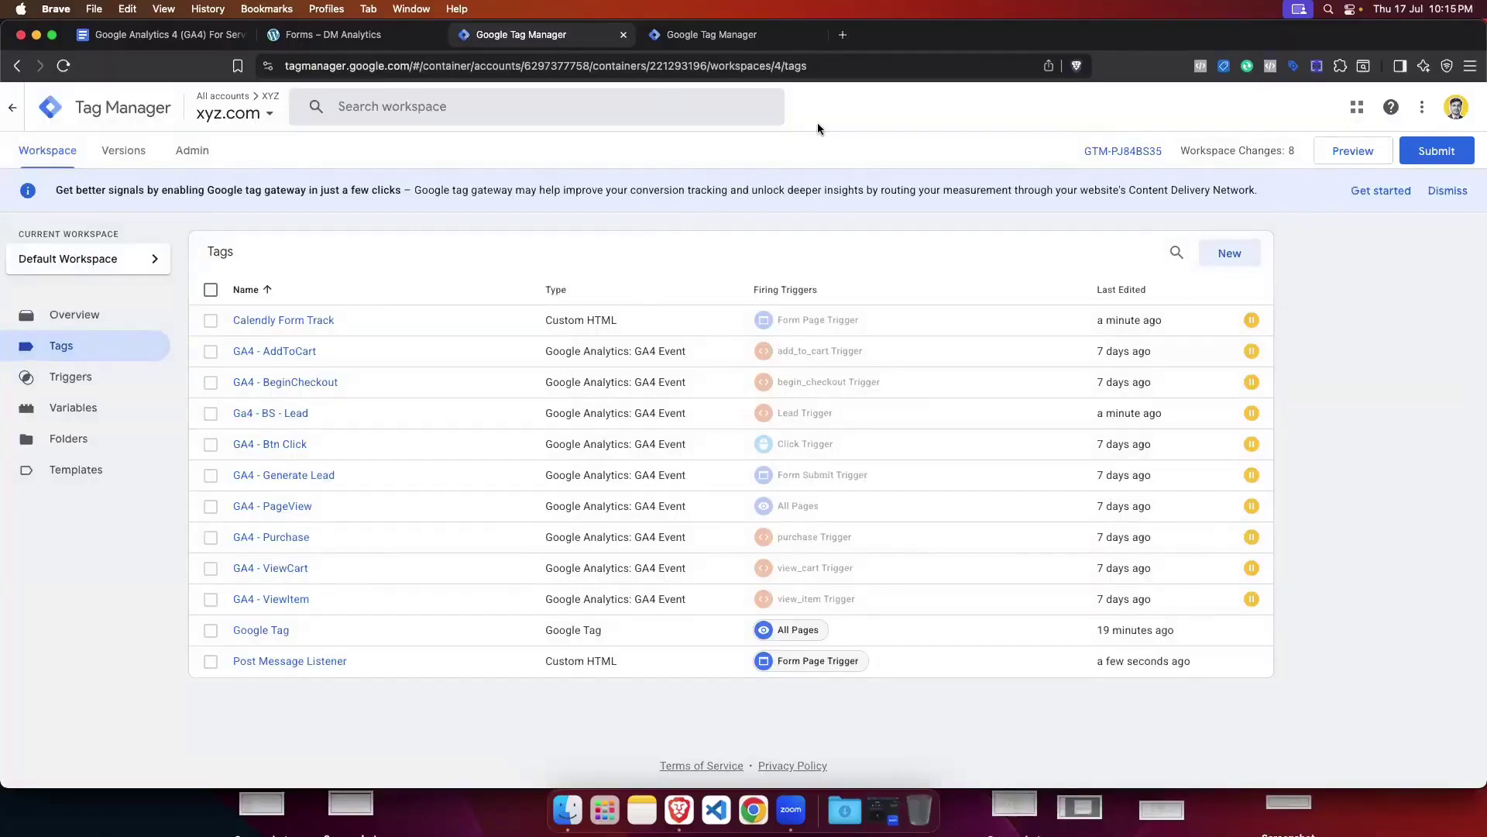
Step: Start Preview and connect Tag Assistant to the Greenstore test site
{"action": "left_click", "coordinate": [1337, 160]}
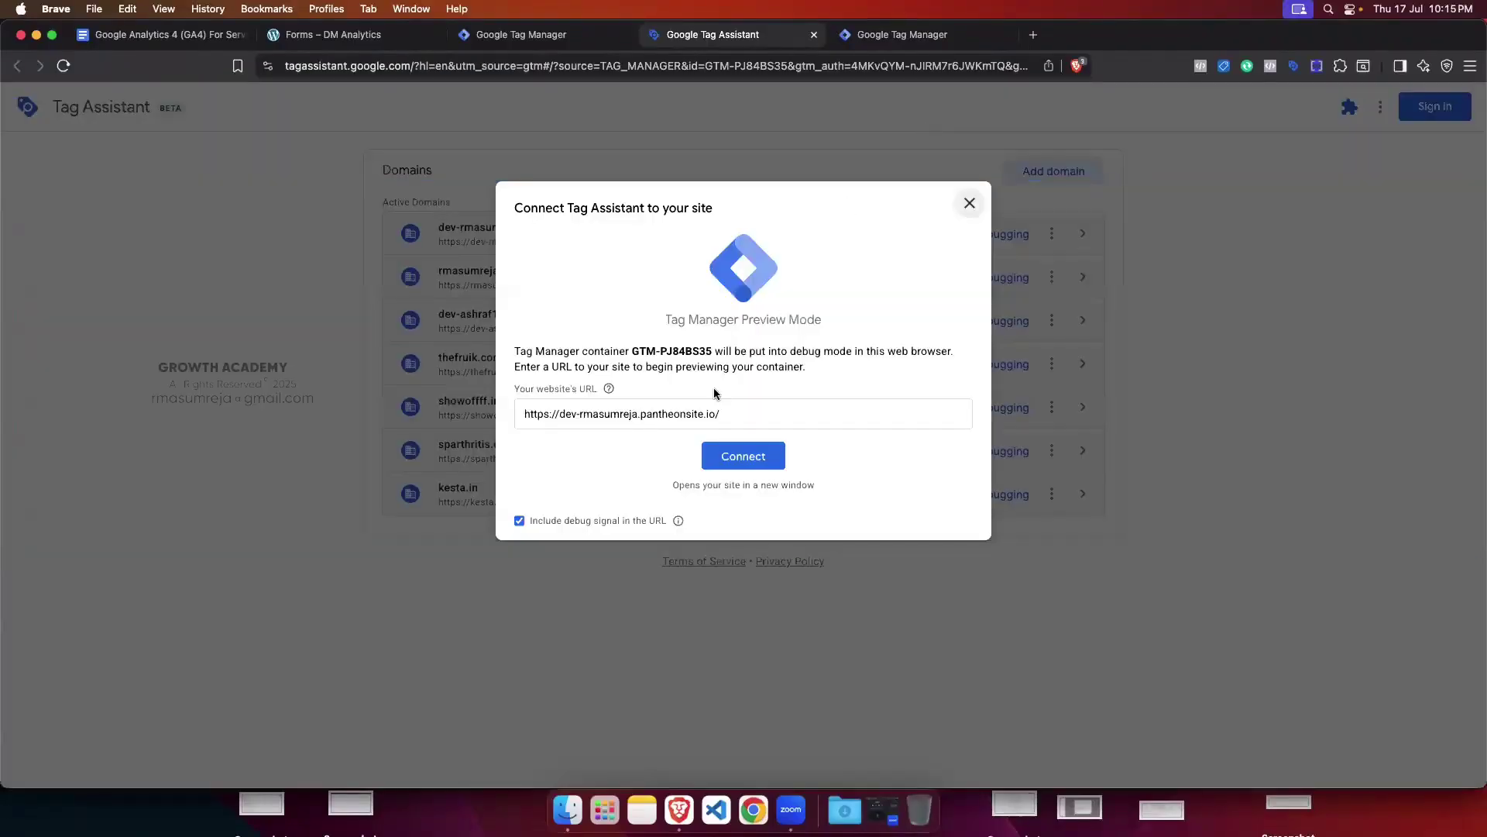
{"action": "left_click", "coordinate": [743, 457]}
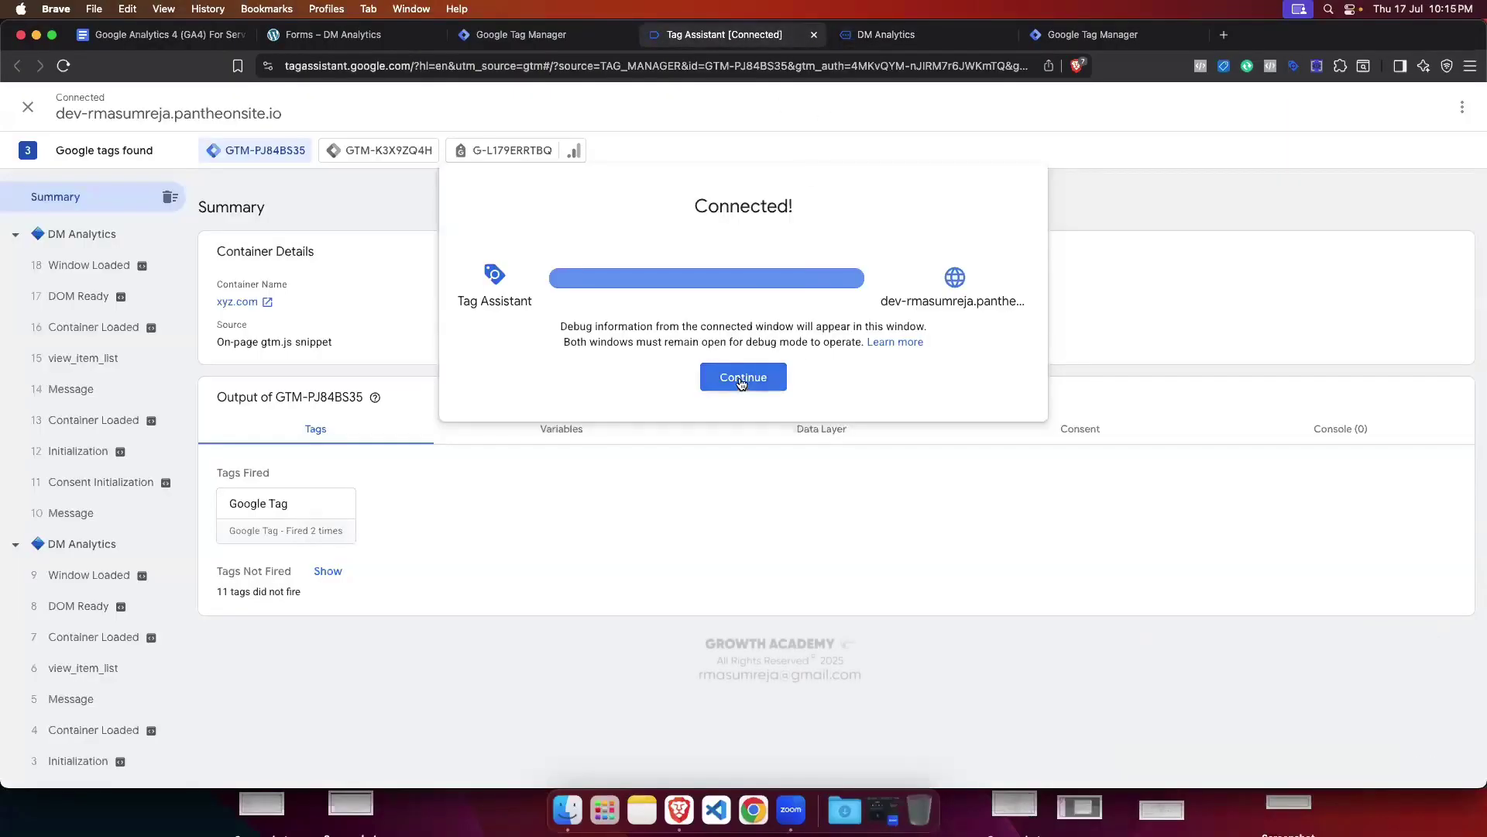
{"action": "left_click", "coordinate": [741, 380]}
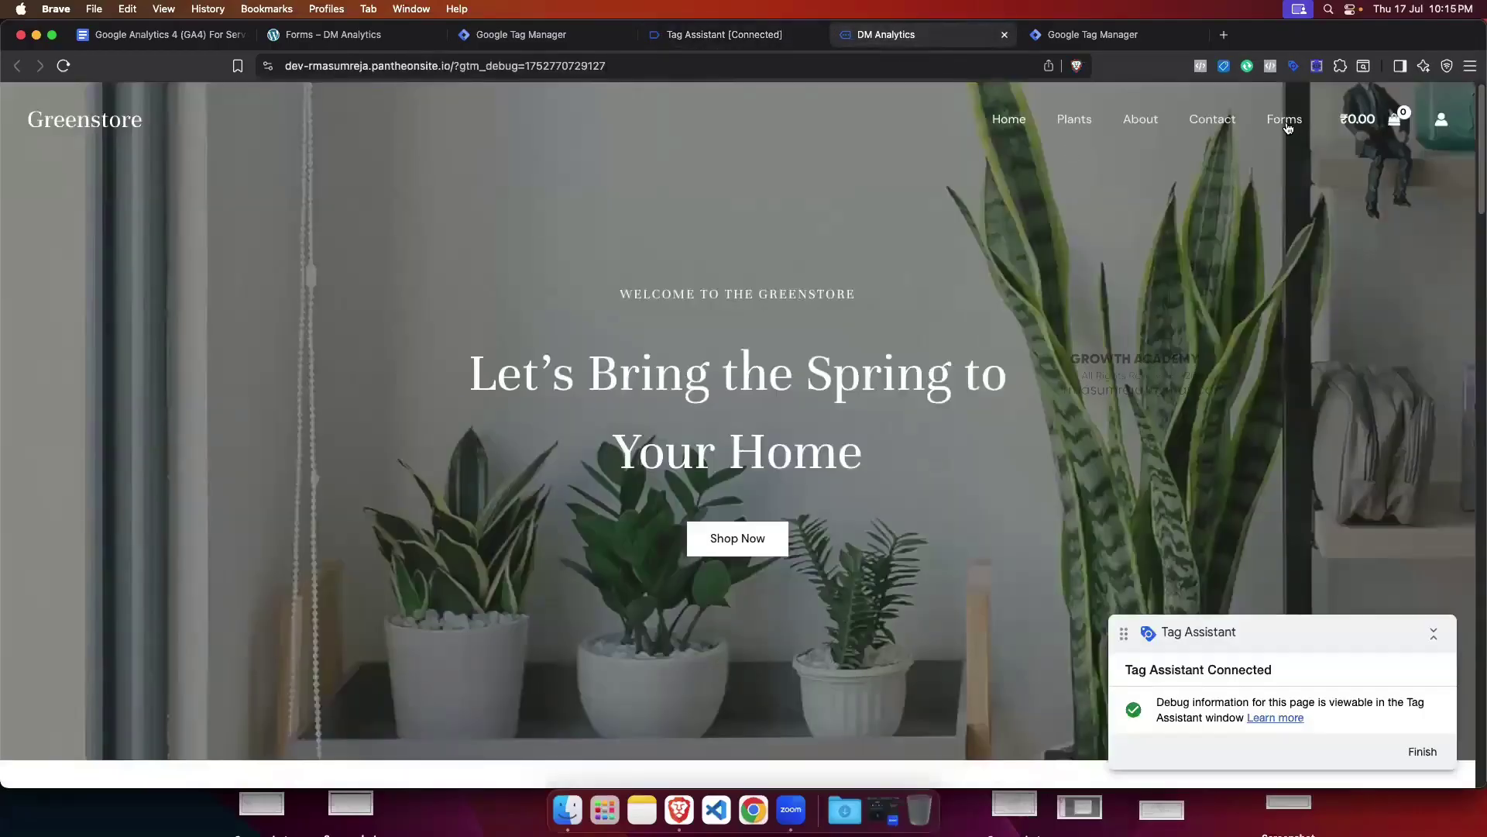
Step: Open the site's Forms page with the developer console docked below and cleared
{"action": "left_click", "coordinate": [1286, 123]}
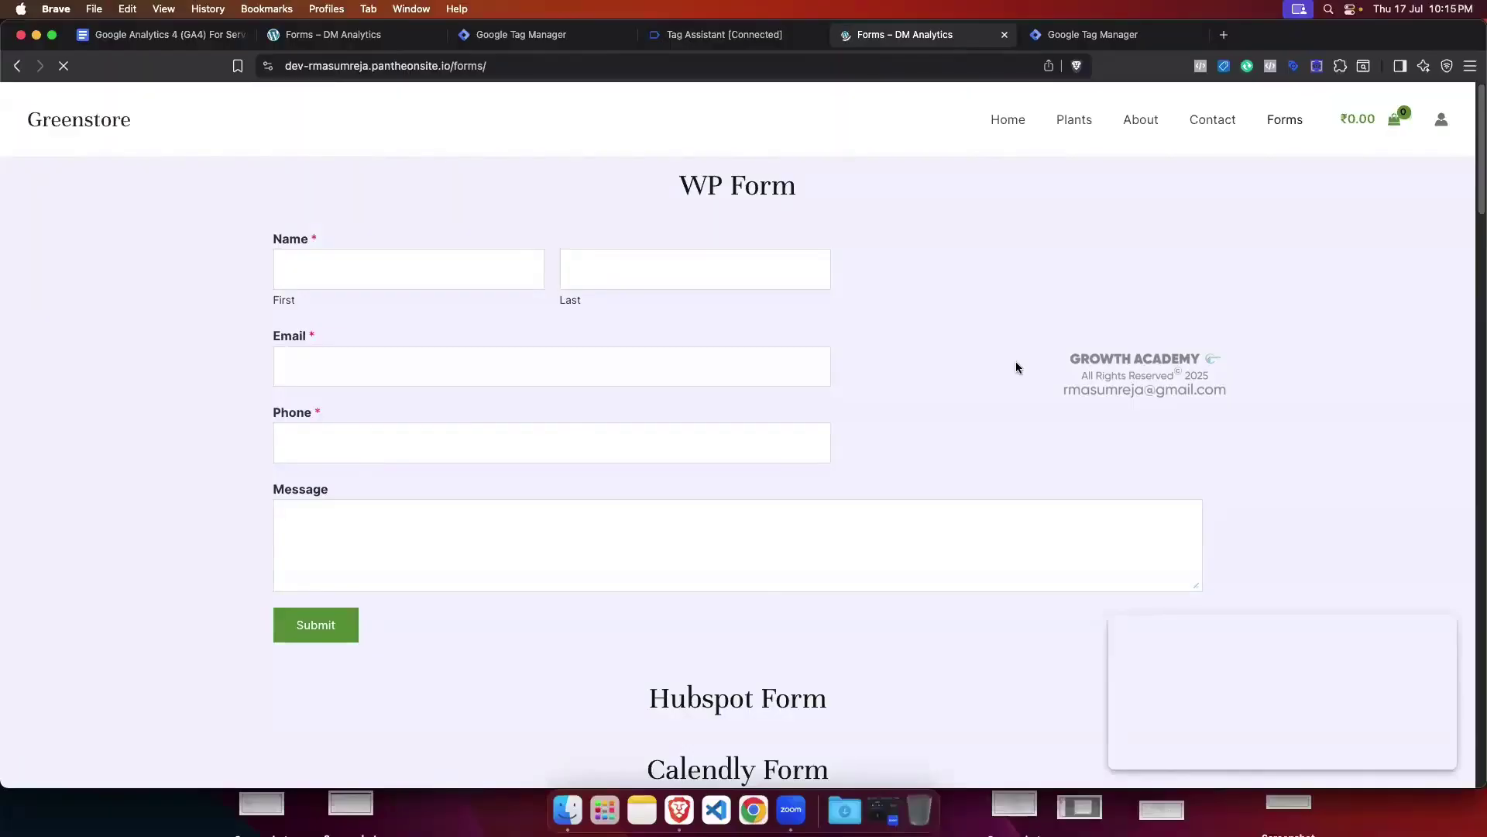
{"action": "key", "text": "super+alt+i"}
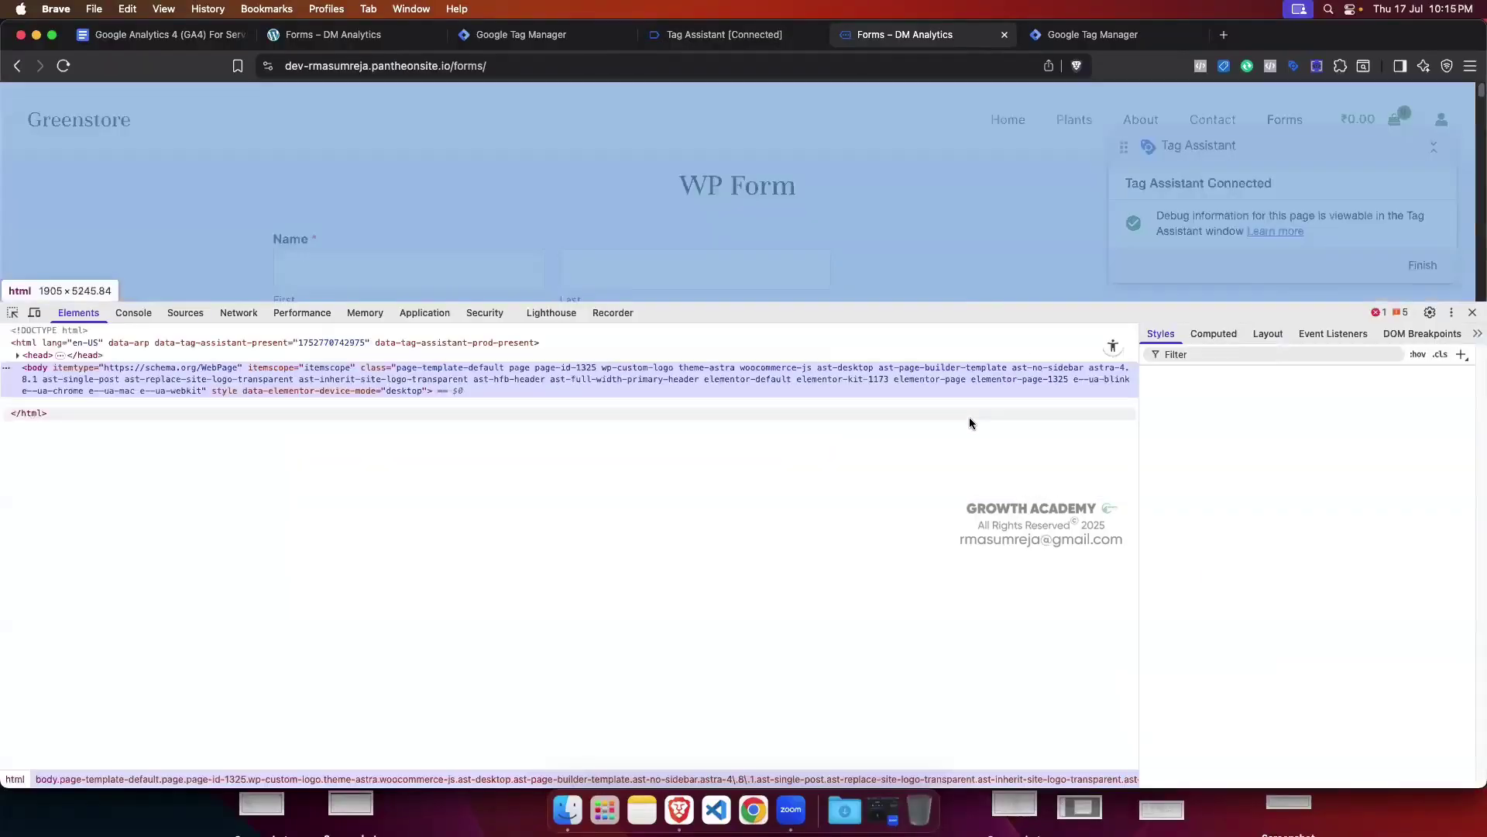
{"action": "left_click_drag", "start_coordinate": [924, 318], "coordinate": [863, 481]}
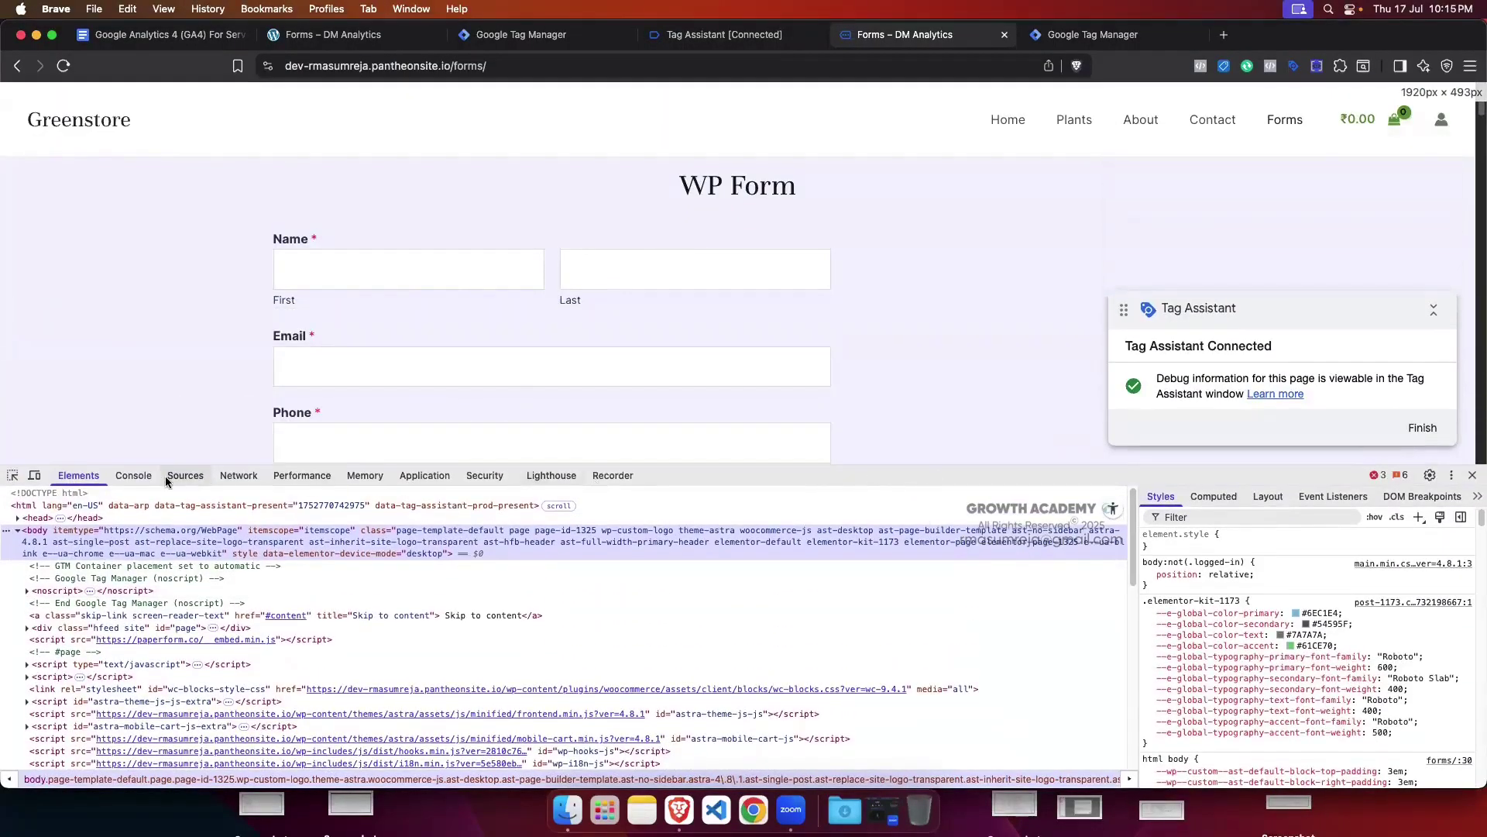
{"action": "left_click", "coordinate": [133, 475]}
{"action": "left_click", "coordinate": [34, 499]}
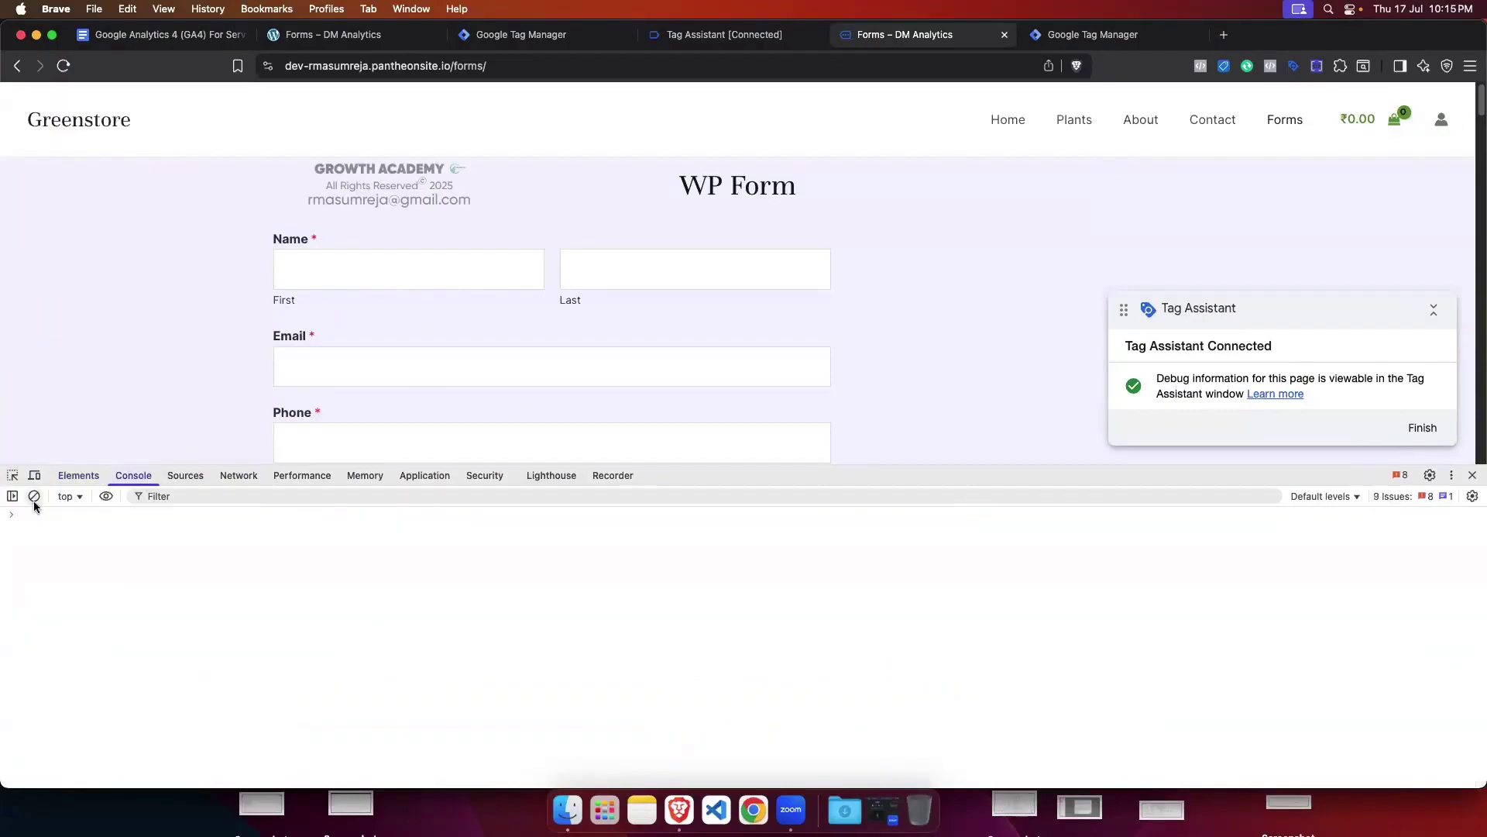
{"action": "scroll", "coordinate": [900, 274], "scroll_direction": "down", "scroll_amount": 15}
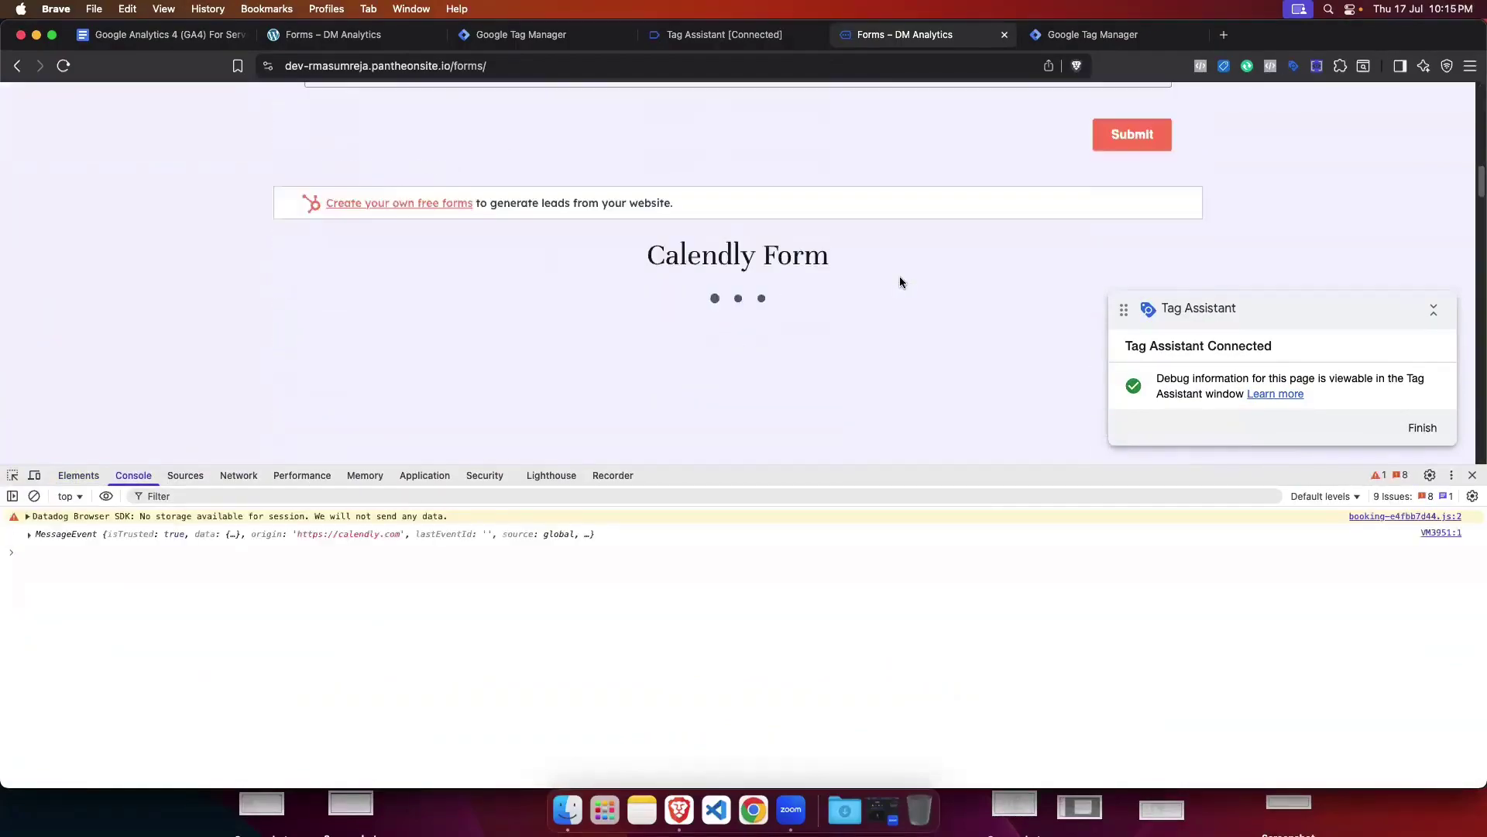
{"action": "scroll", "coordinate": [899, 280], "scroll_direction": "down", "scroll_amount": 20}
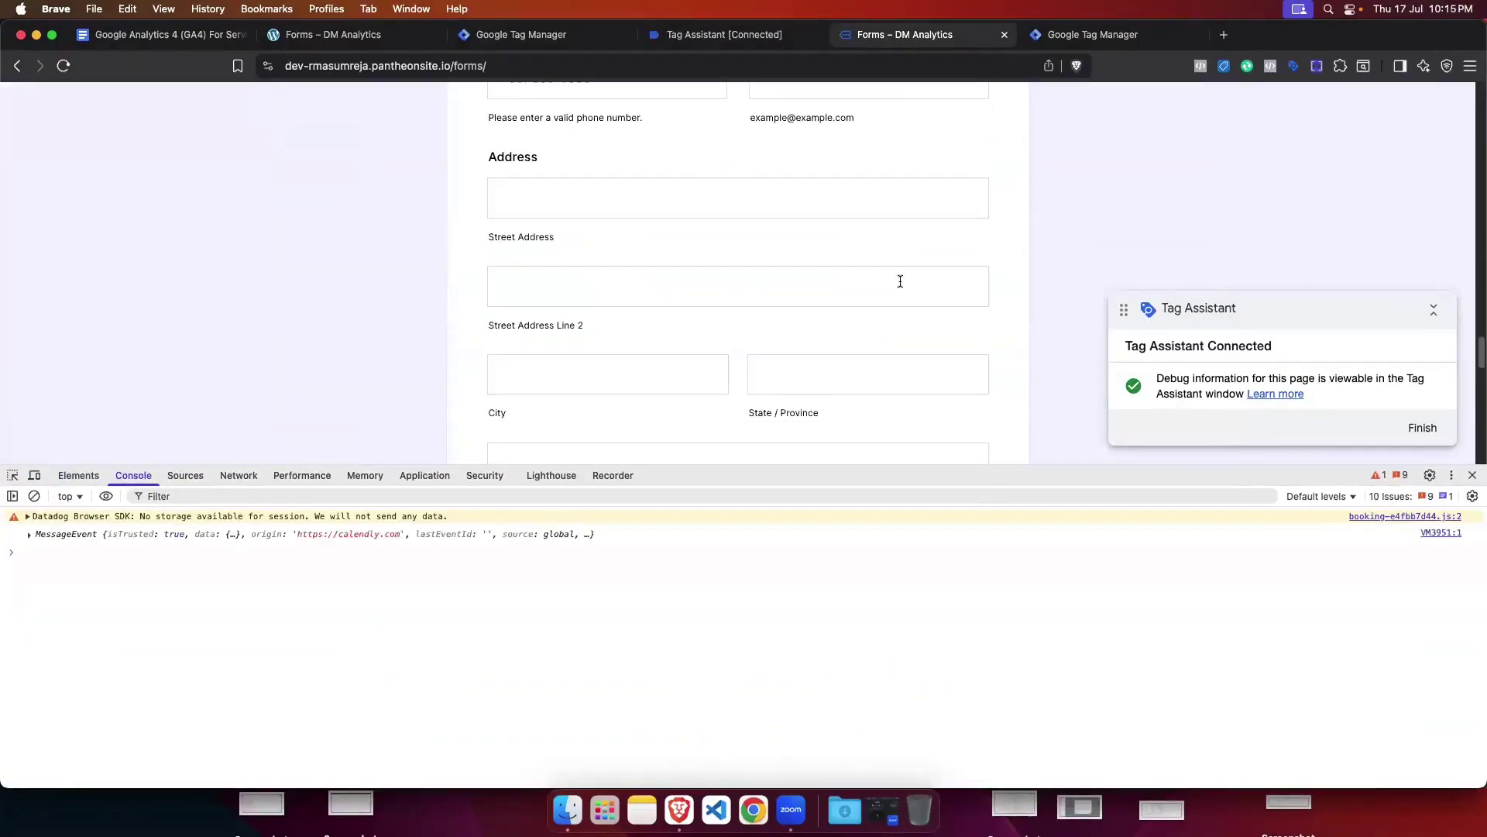
{"action": "scroll", "coordinate": [900, 281], "scroll_direction": "down", "scroll_amount": 10}
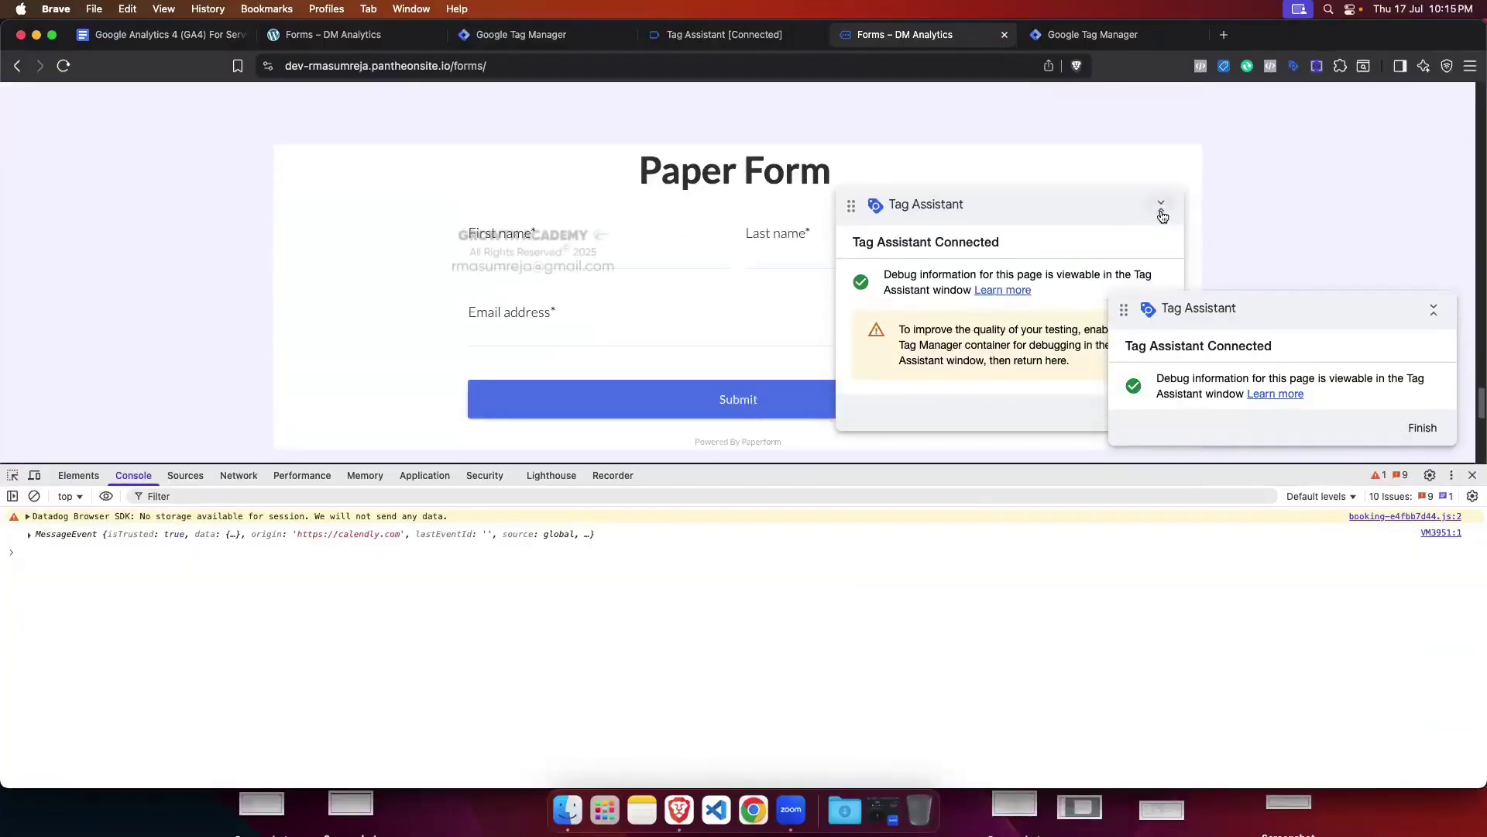
Step: Enable debugging for the paperform.co domain in Tag Assistant, then return to the Forms page
{"action": "left_click", "coordinate": [1160, 206]}
{"action": "left_click_drag", "start_coordinate": [1079, 206], "coordinate": [1119, 163]}
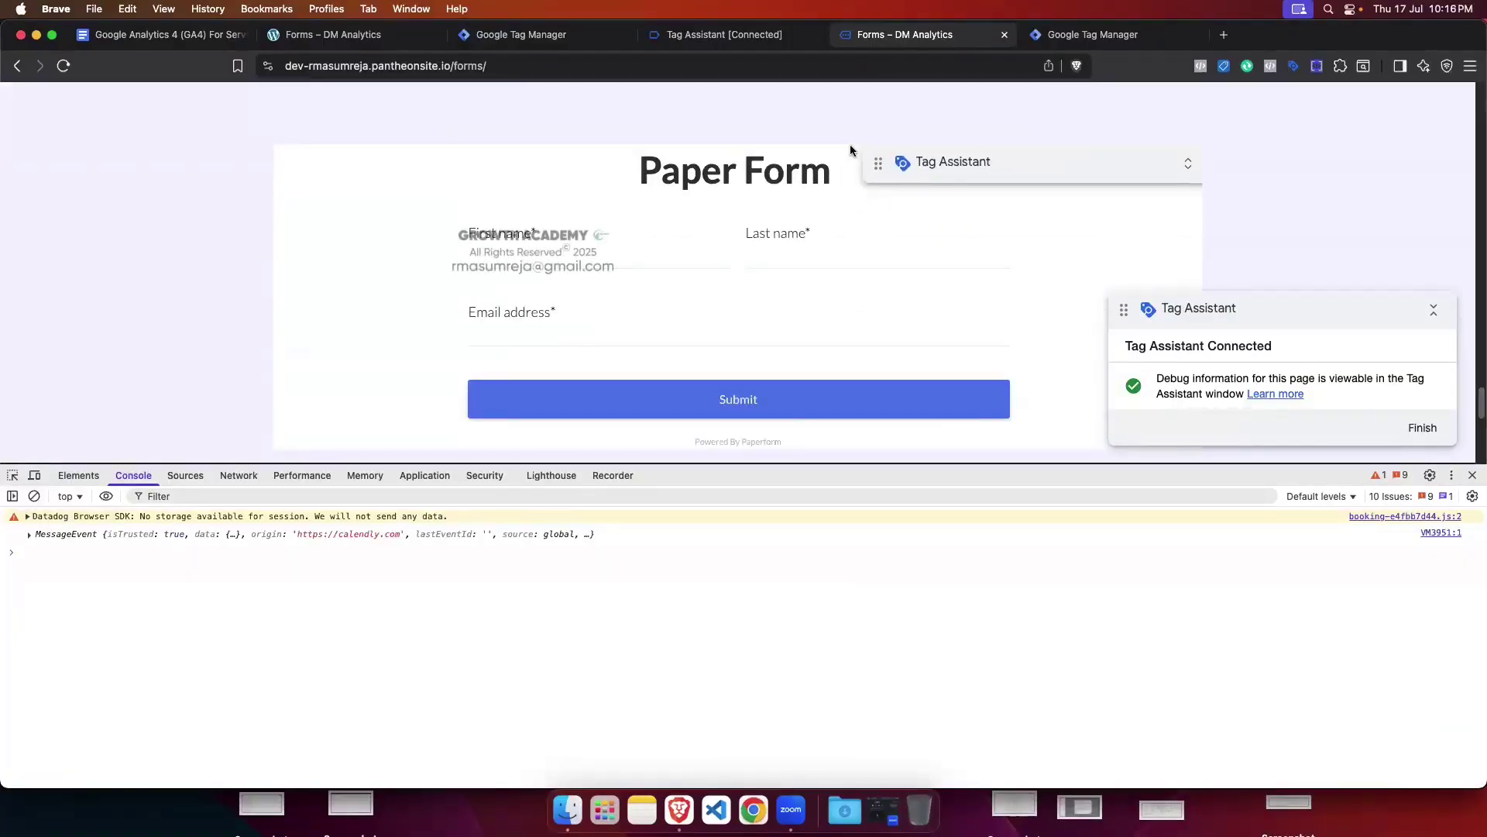
{"action": "left_click", "coordinate": [711, 34]}
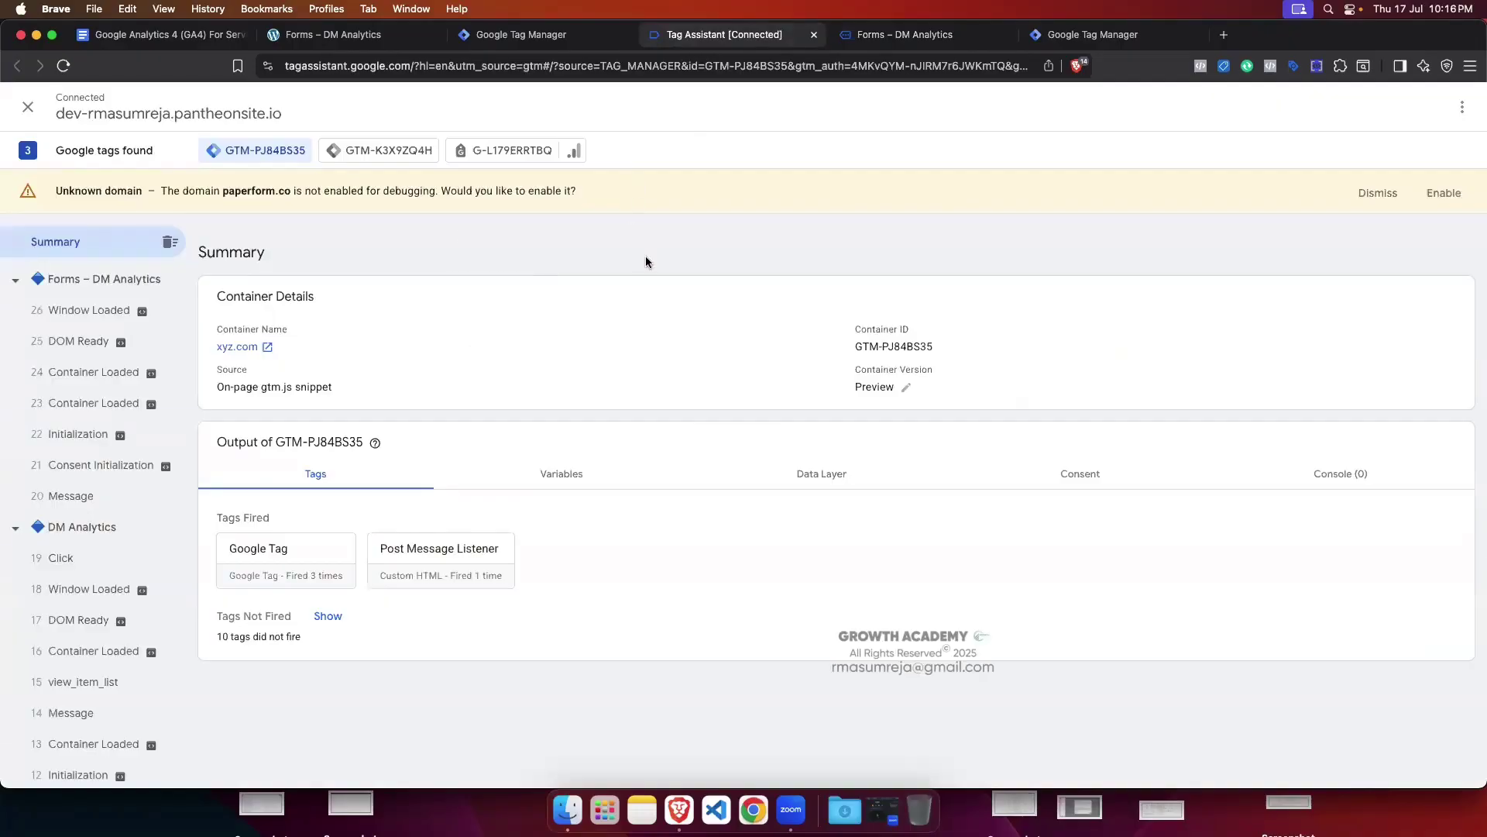
{"action": "left_click", "coordinate": [1445, 194]}
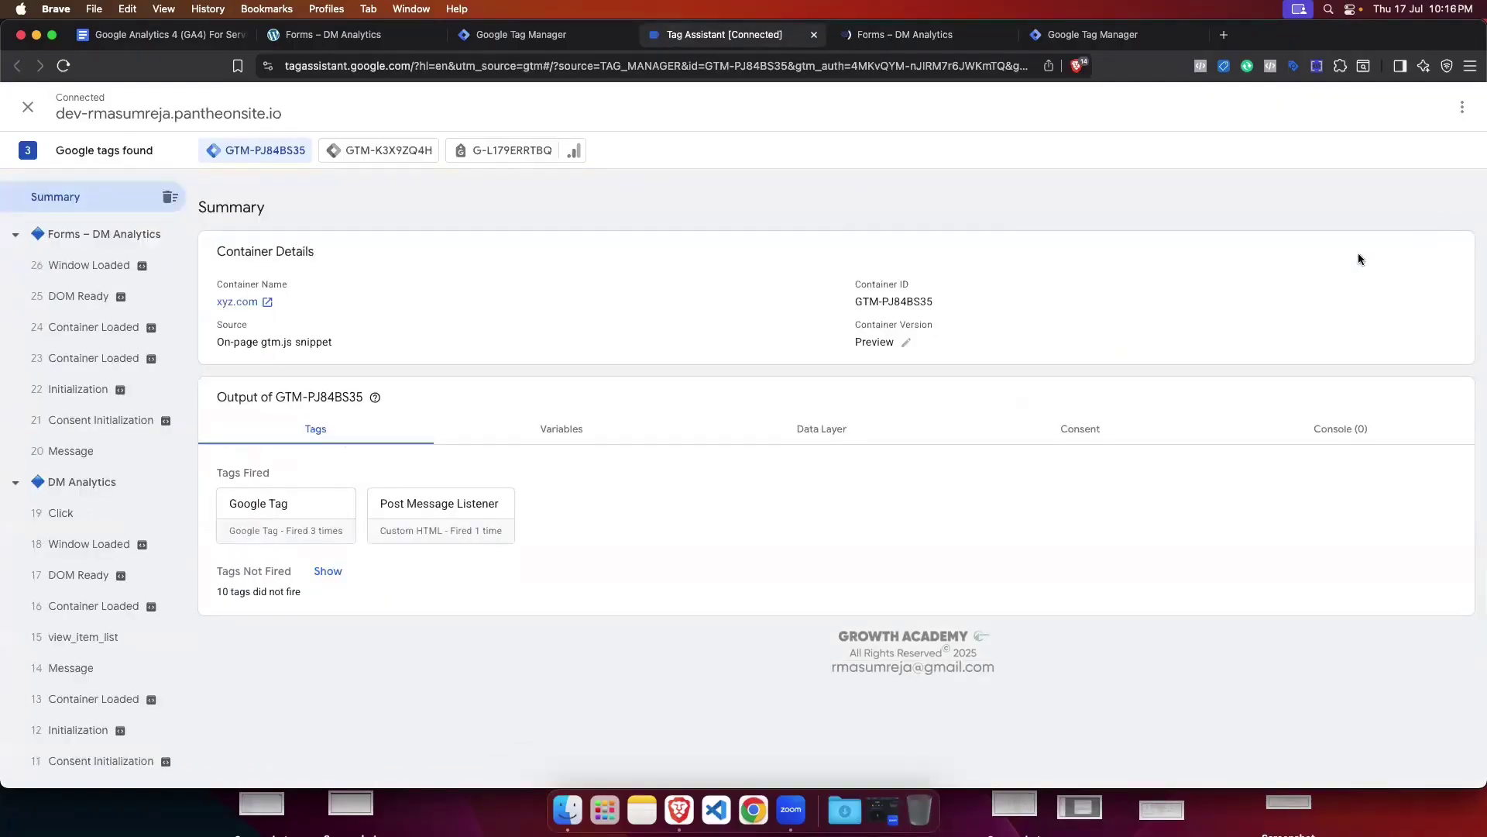
{"action": "left_click", "coordinate": [914, 34]}
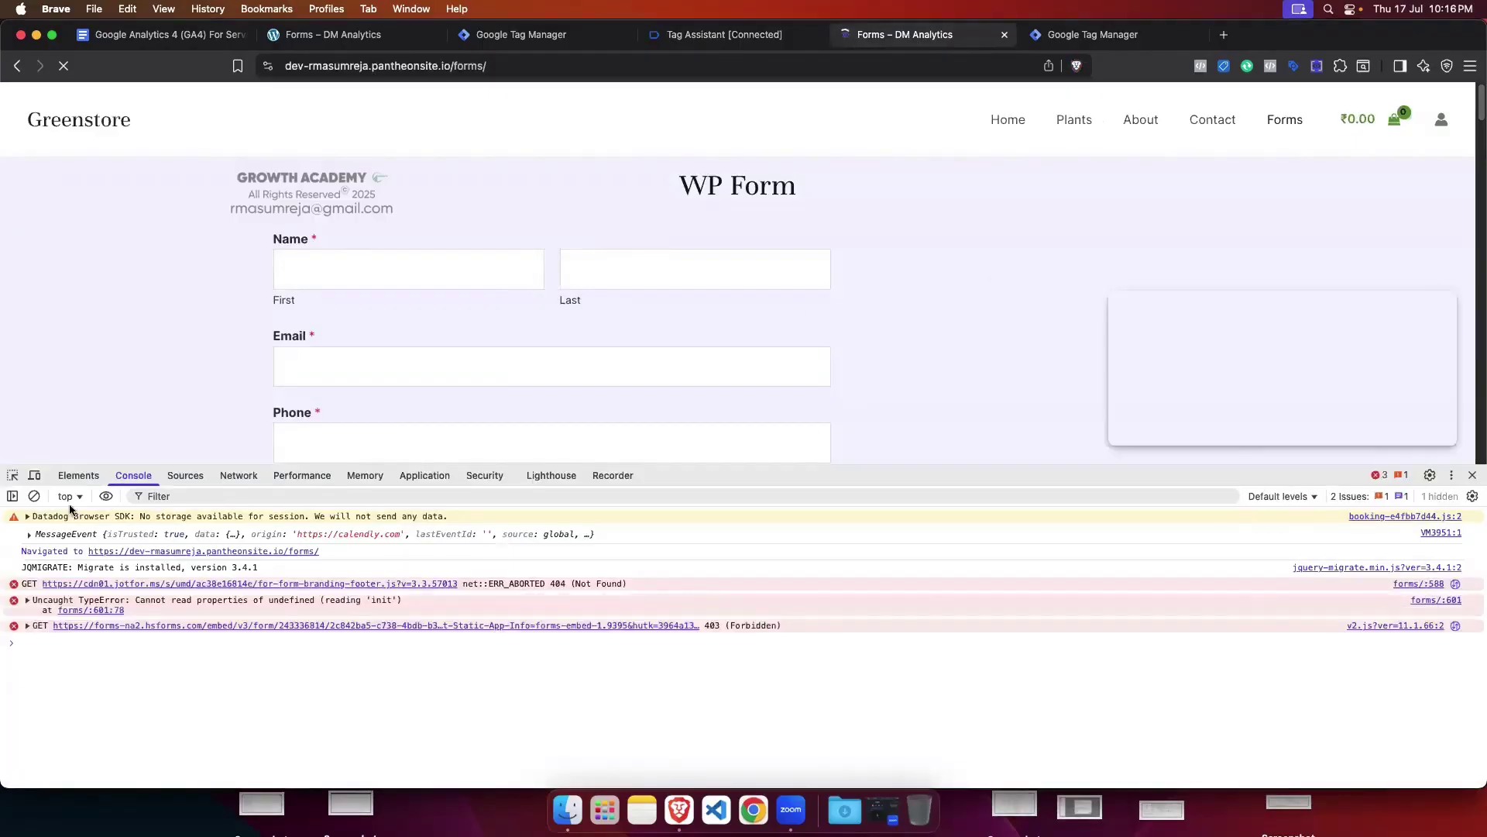
Step: Clear the console and move the Tag Assistant popup off the Paper Form fields
{"action": "left_click", "coordinate": [34, 496]}
{"action": "scroll", "coordinate": [956, 292], "scroll_direction": "down", "scroll_amount": 10}
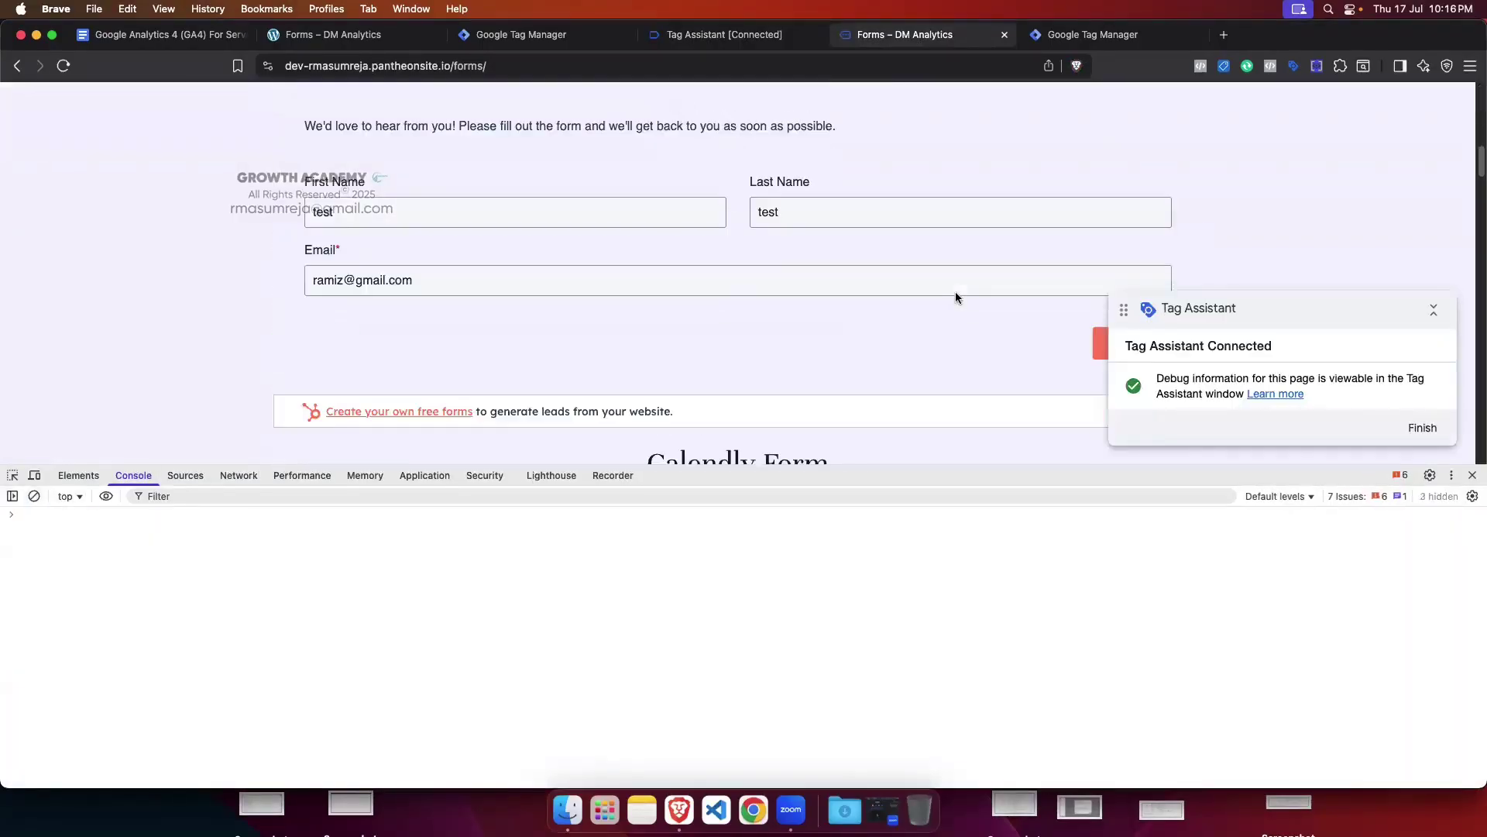
{"action": "scroll", "coordinate": [956, 292], "scroll_direction": "down", "scroll_amount": 15}
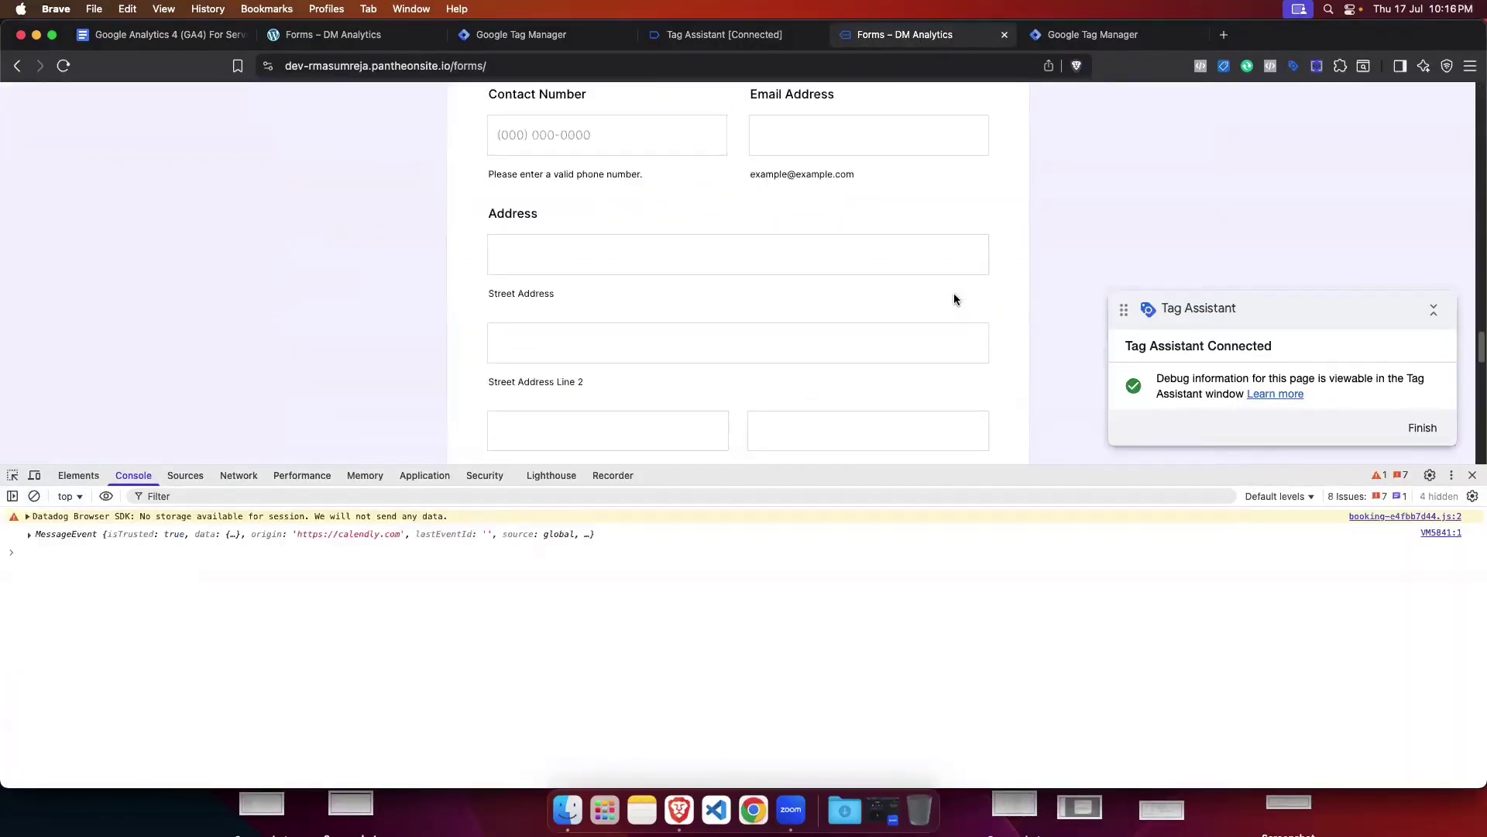
{"action": "scroll", "coordinate": [954, 299], "scroll_direction": "down", "scroll_amount": 5}
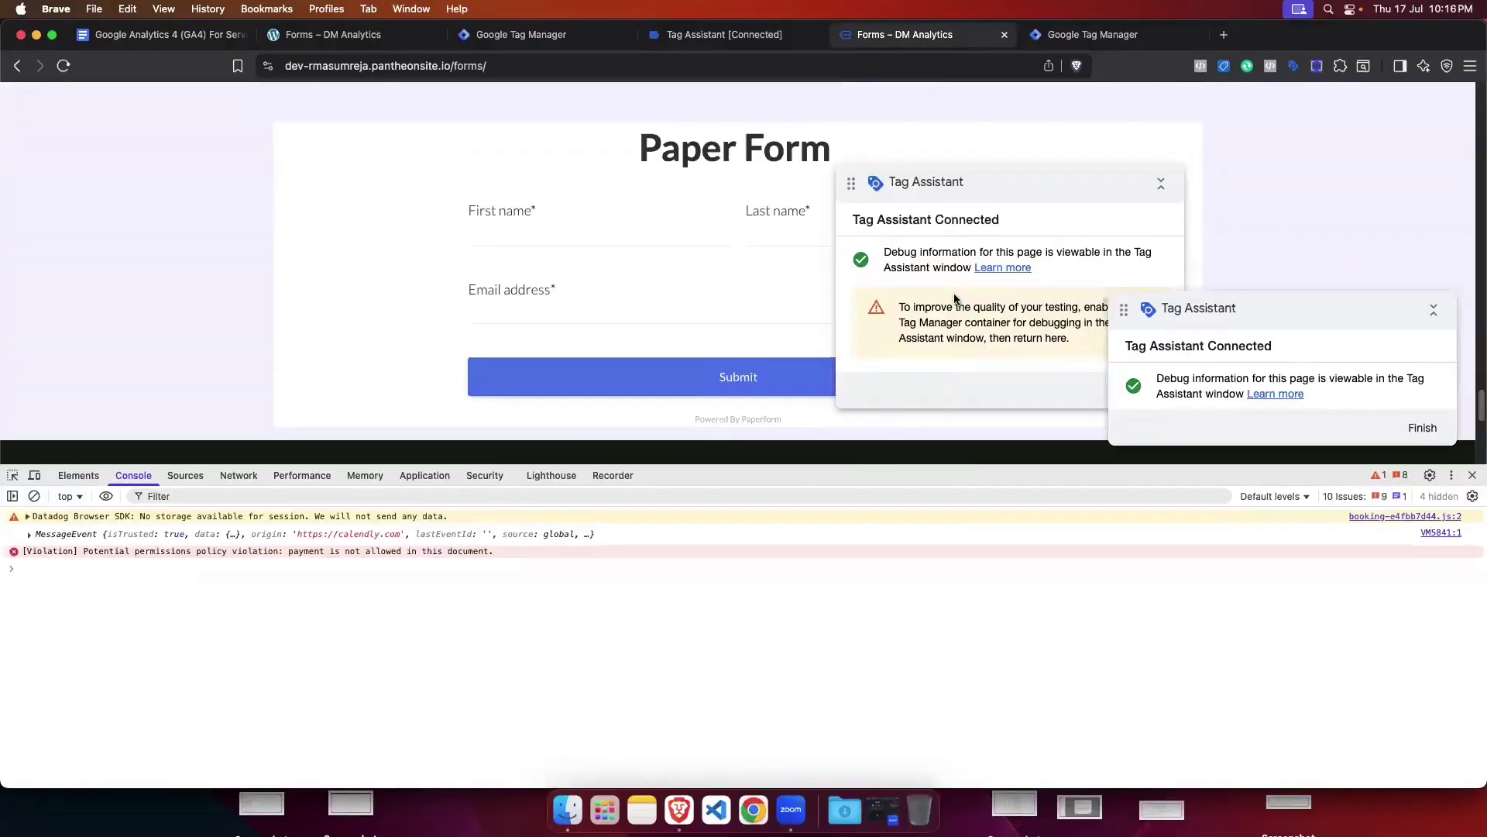
{"action": "left_click", "coordinate": [1175, 184]}
{"action": "left_click_drag", "start_coordinate": [1139, 189], "coordinate": [344, 152]}
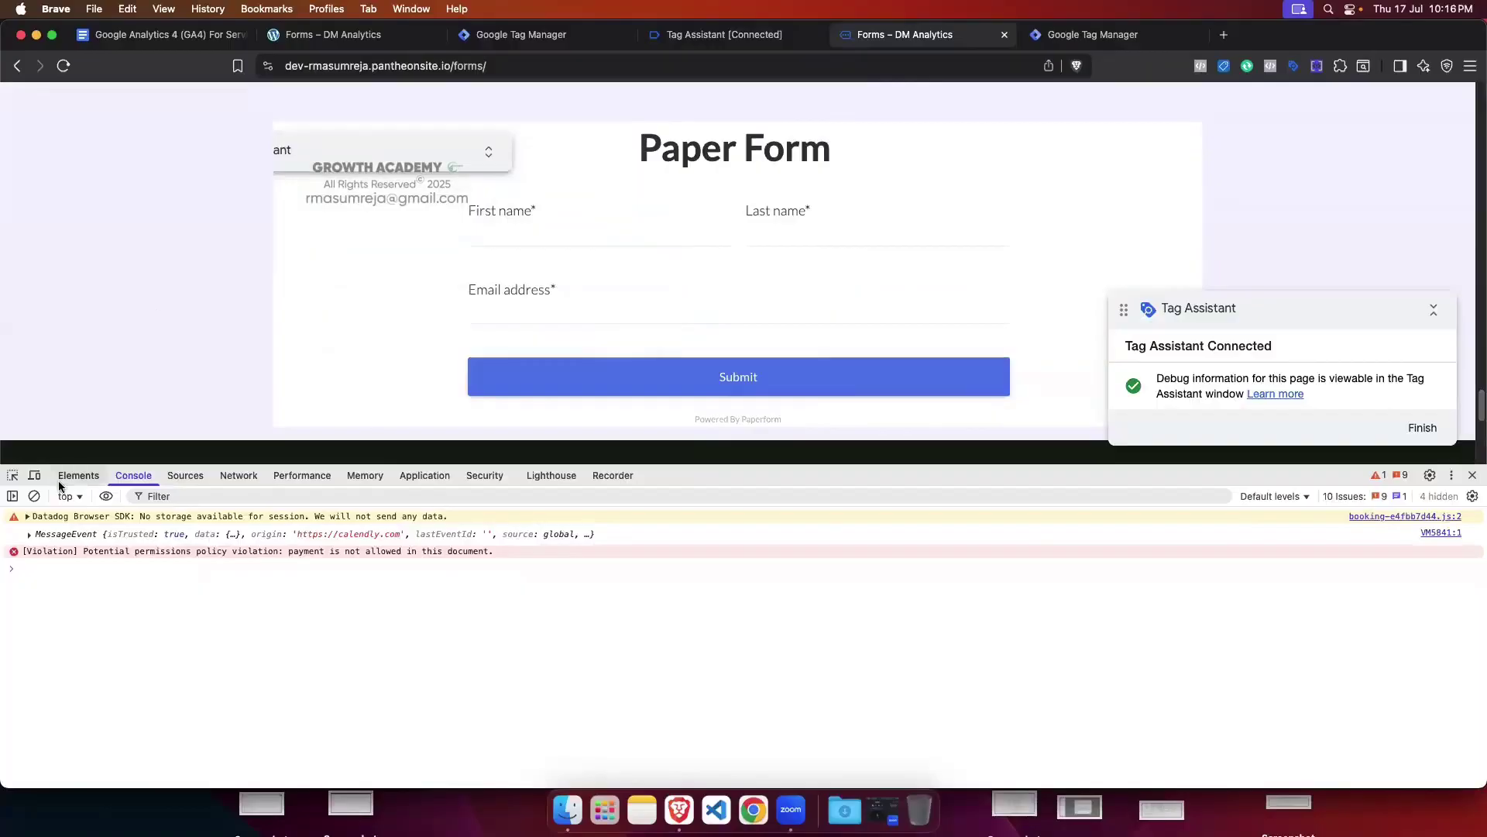
{"action": "left_click", "coordinate": [34, 500]}
Step: Fill the Paper Form with first name 'test' and a test e-mail, submit, and expand the last MessageEvent
{"action": "left_click", "coordinate": [525, 229]}
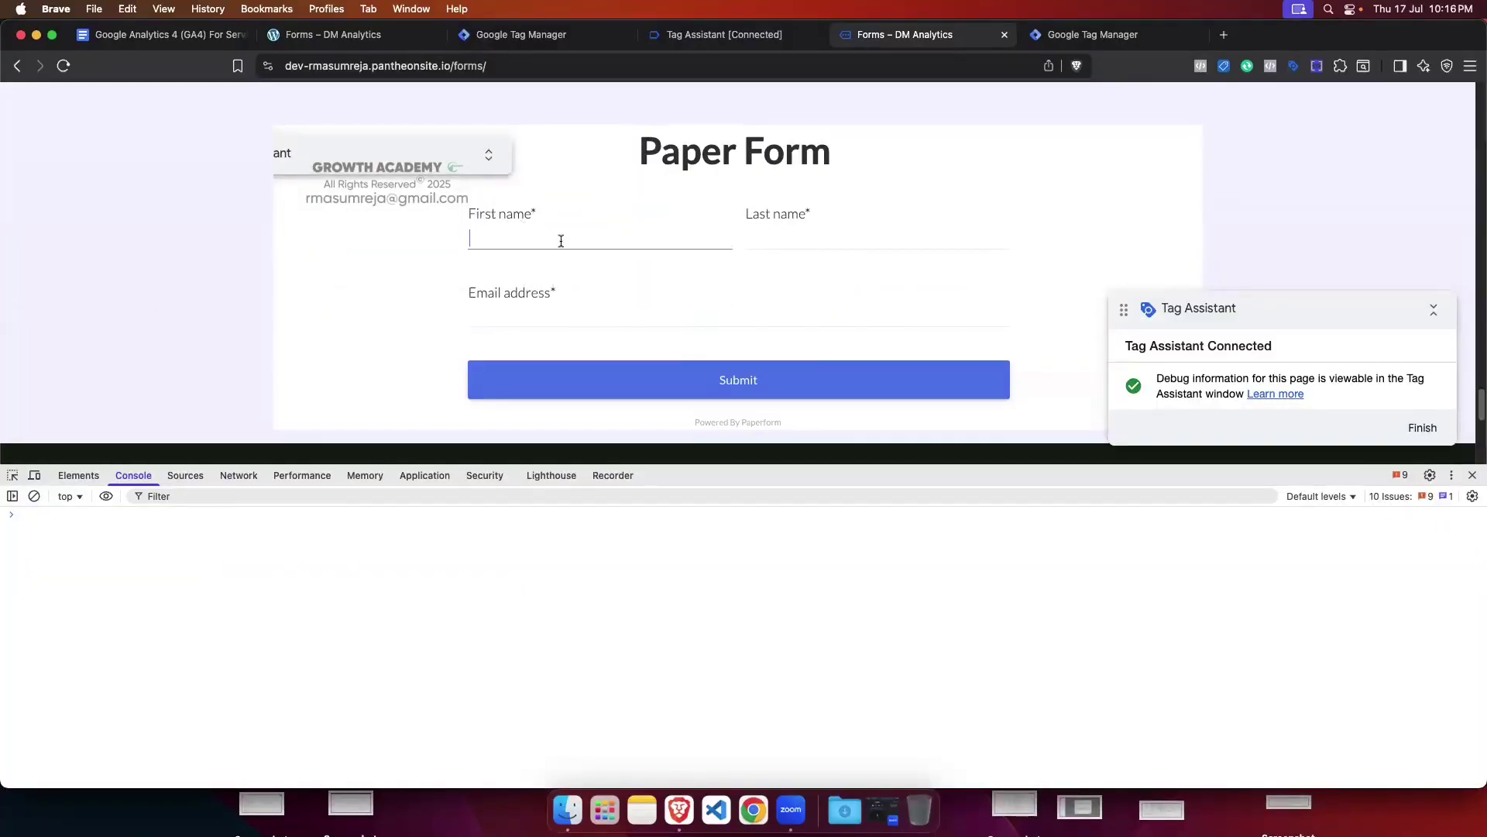
{"action": "type", "text": "test"}
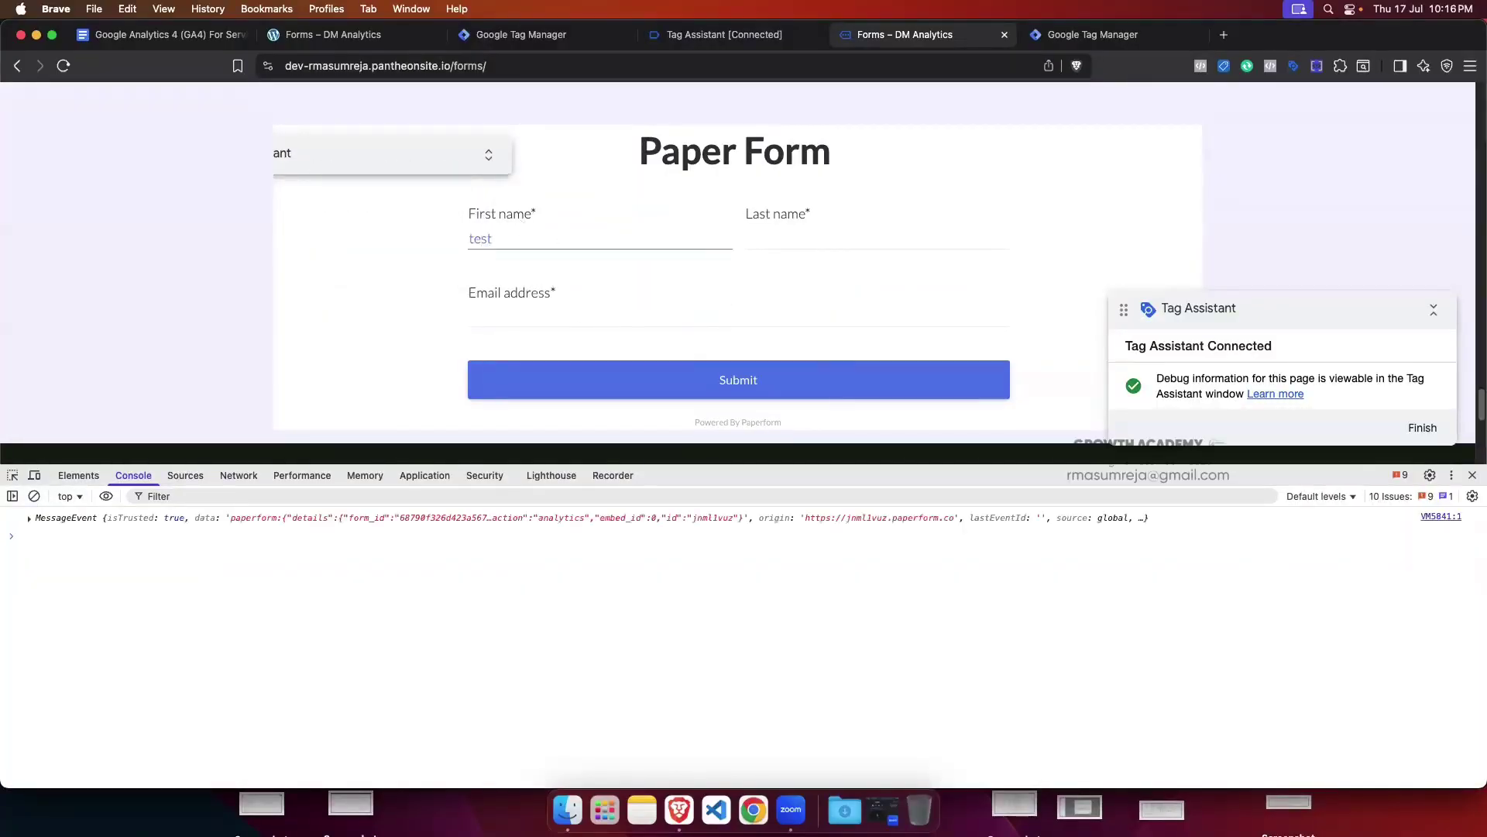
{"action": "left_click", "coordinate": [820, 240]}
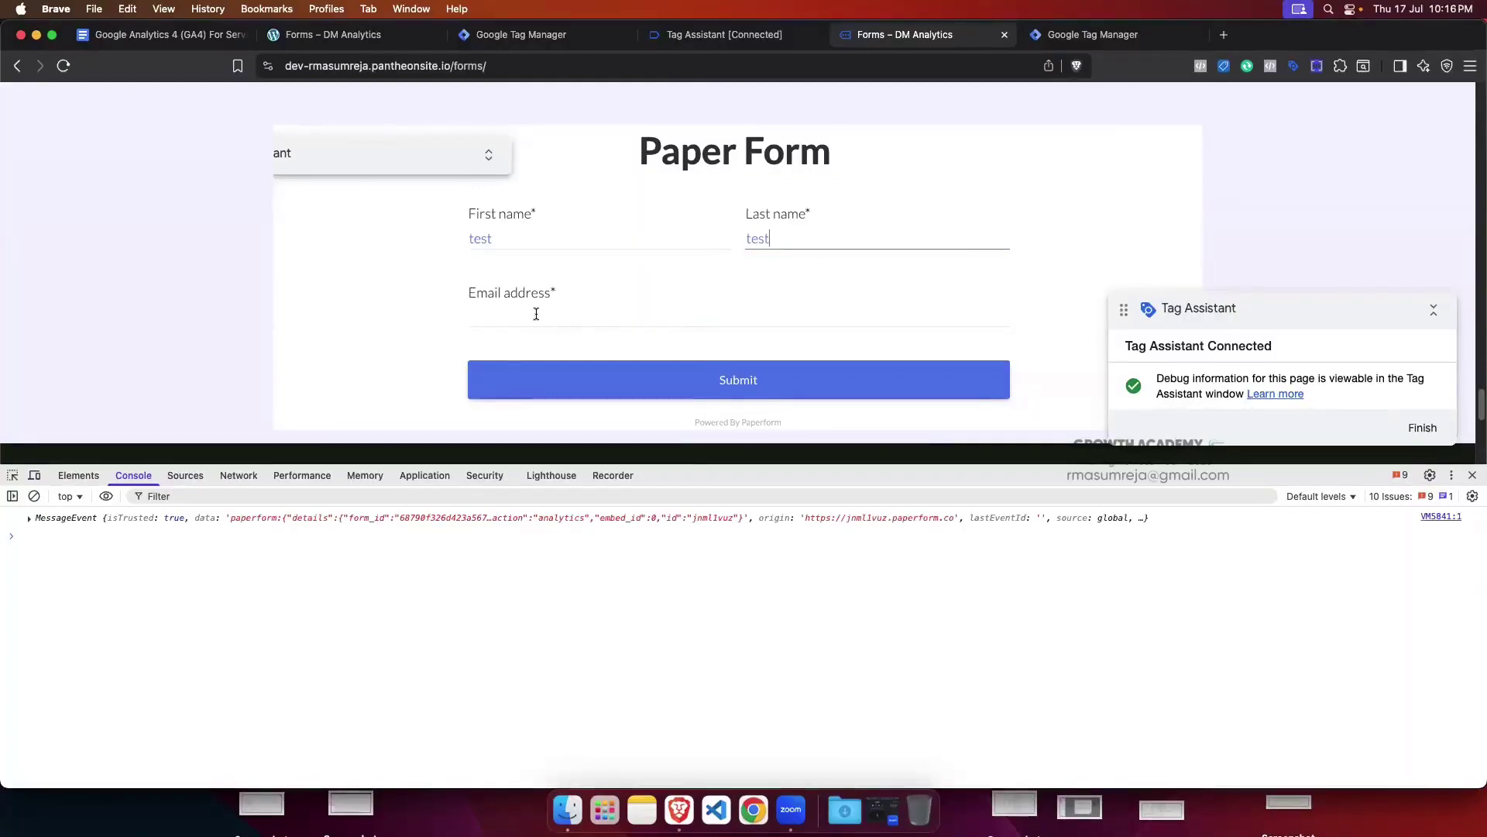
{"action": "left_click", "coordinate": [535, 311]}
{"action": "left_click", "coordinate": [701, 350]}
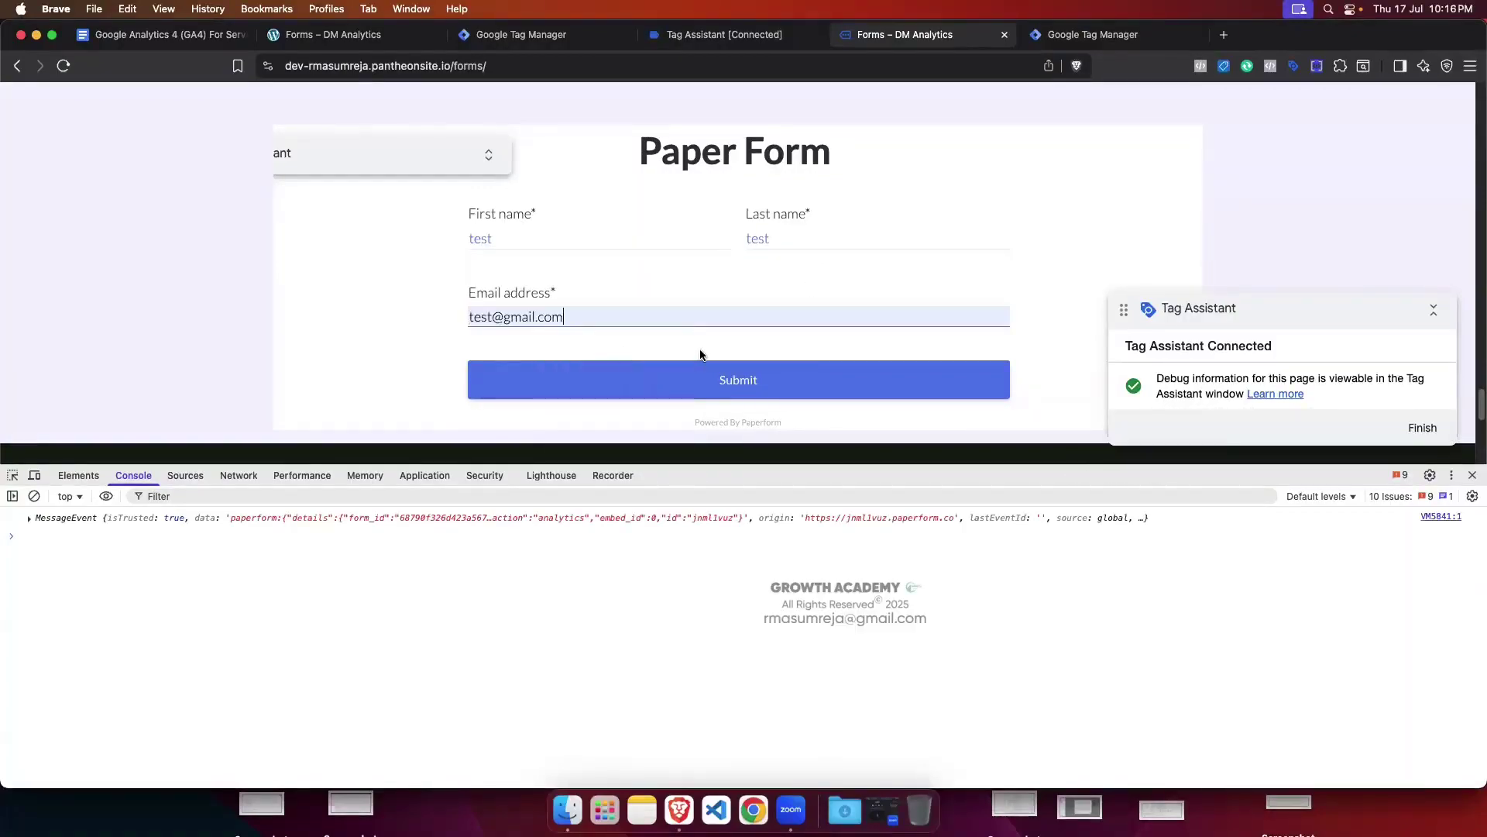
{"action": "left_click", "coordinate": [34, 496]}
{"action": "left_click", "coordinate": [767, 382]}
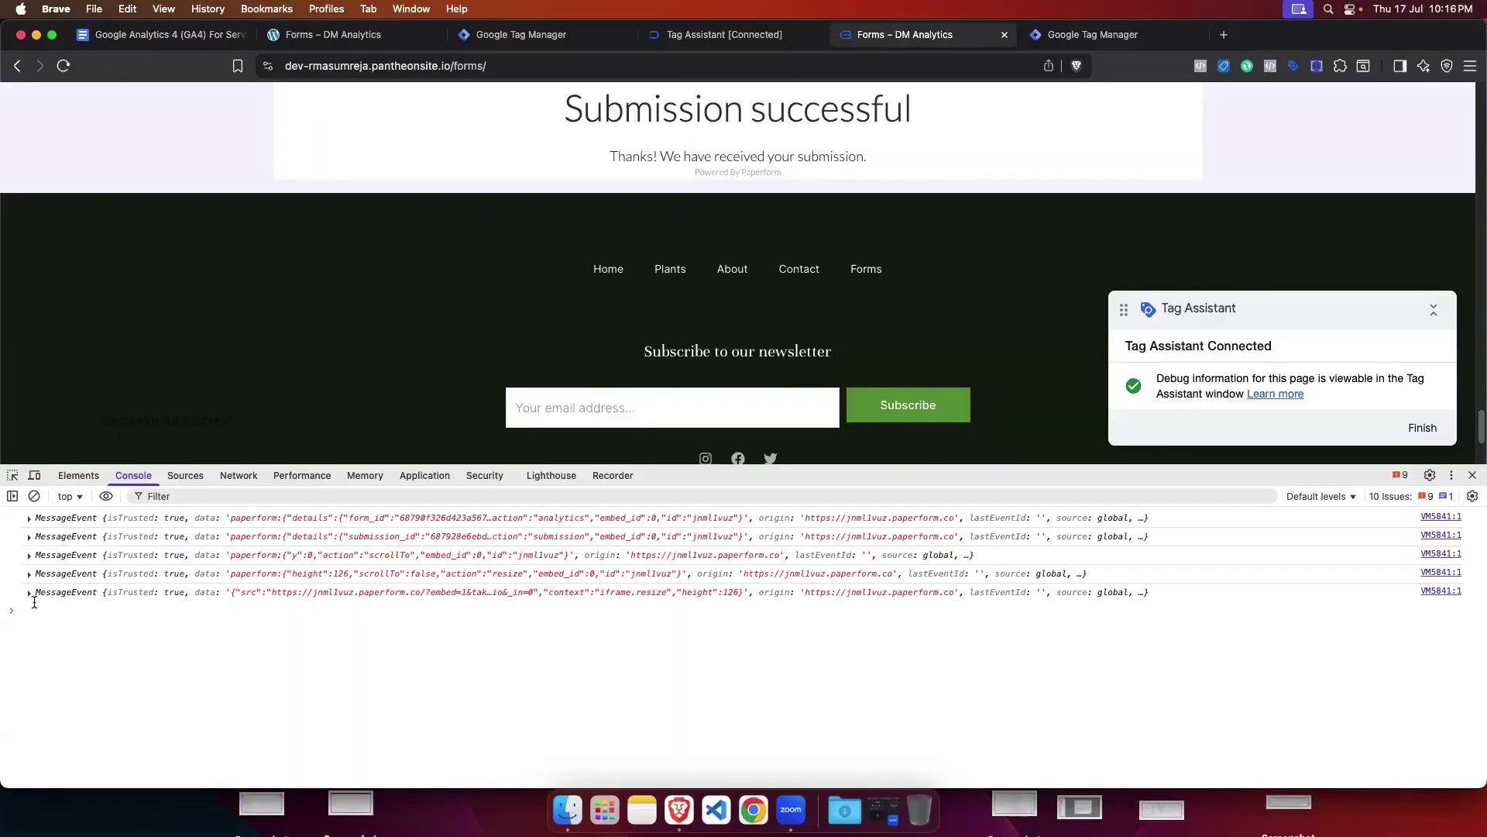
{"action": "left_click", "coordinate": [30, 592]}
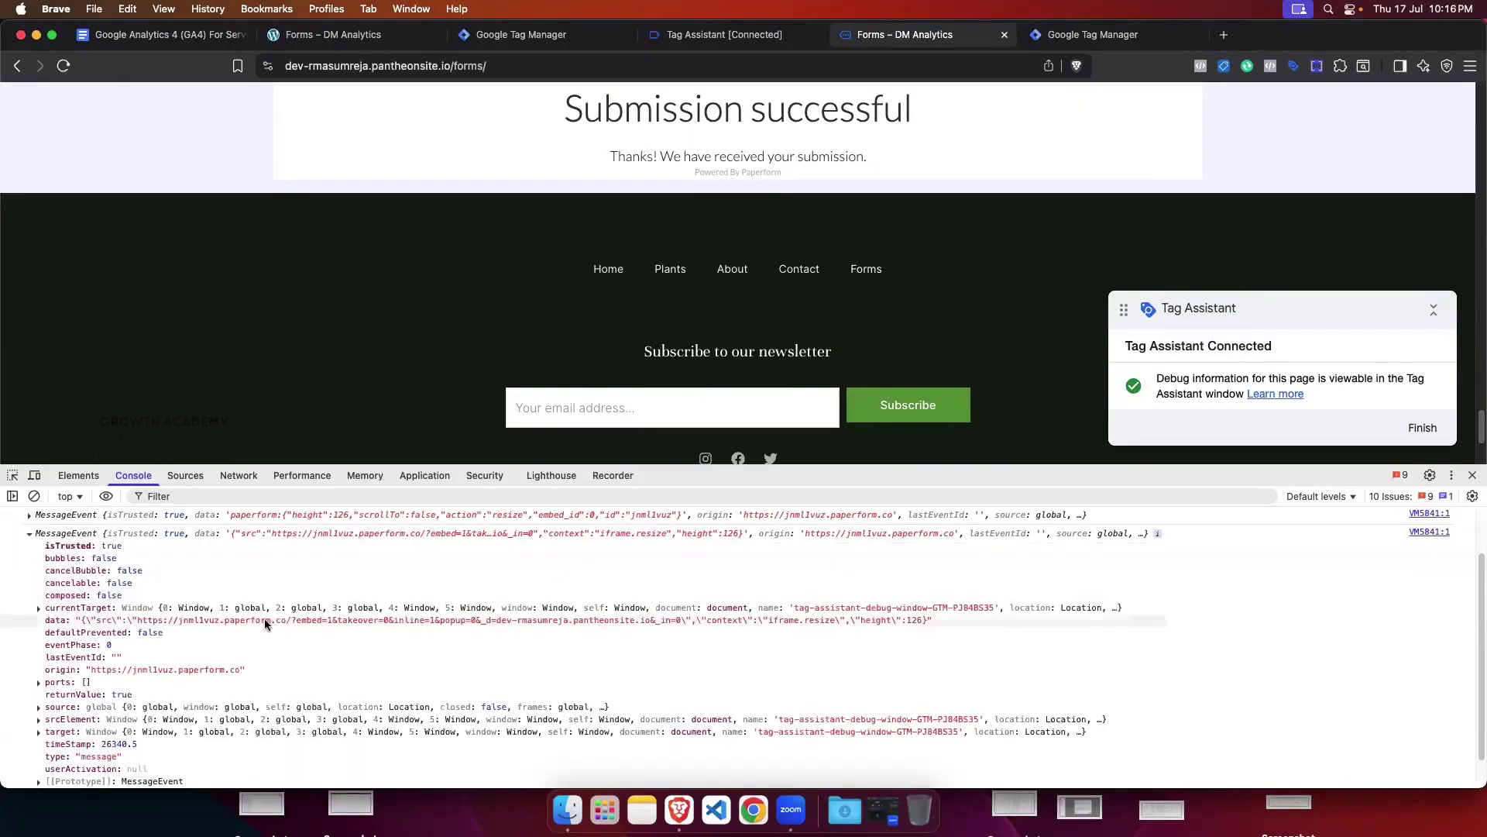
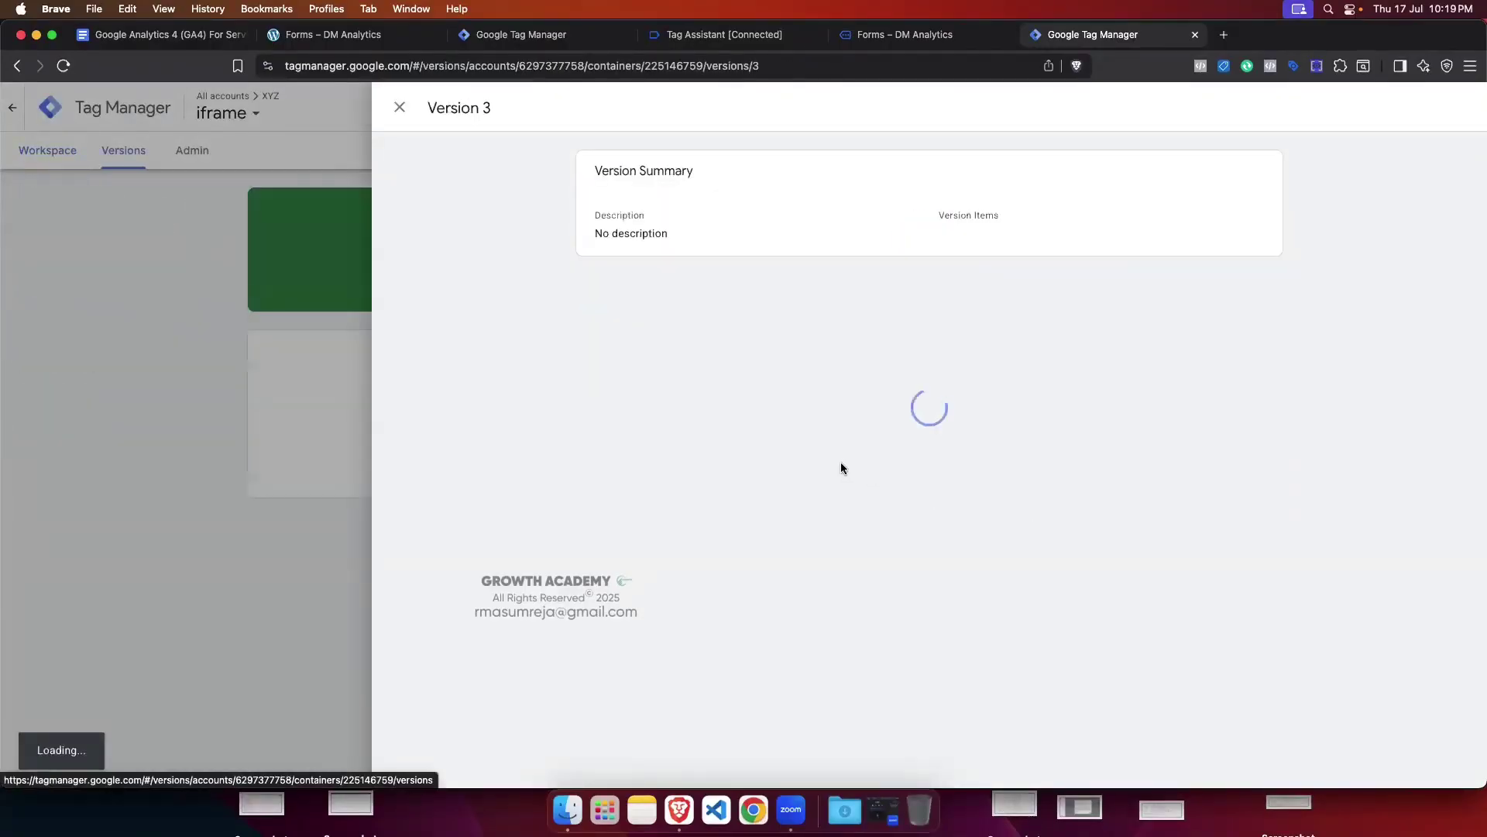
Step: Close the Version 3 details and close the old Forms – DM Analytics test page tab
{"action": "left_click", "coordinate": [400, 107]}
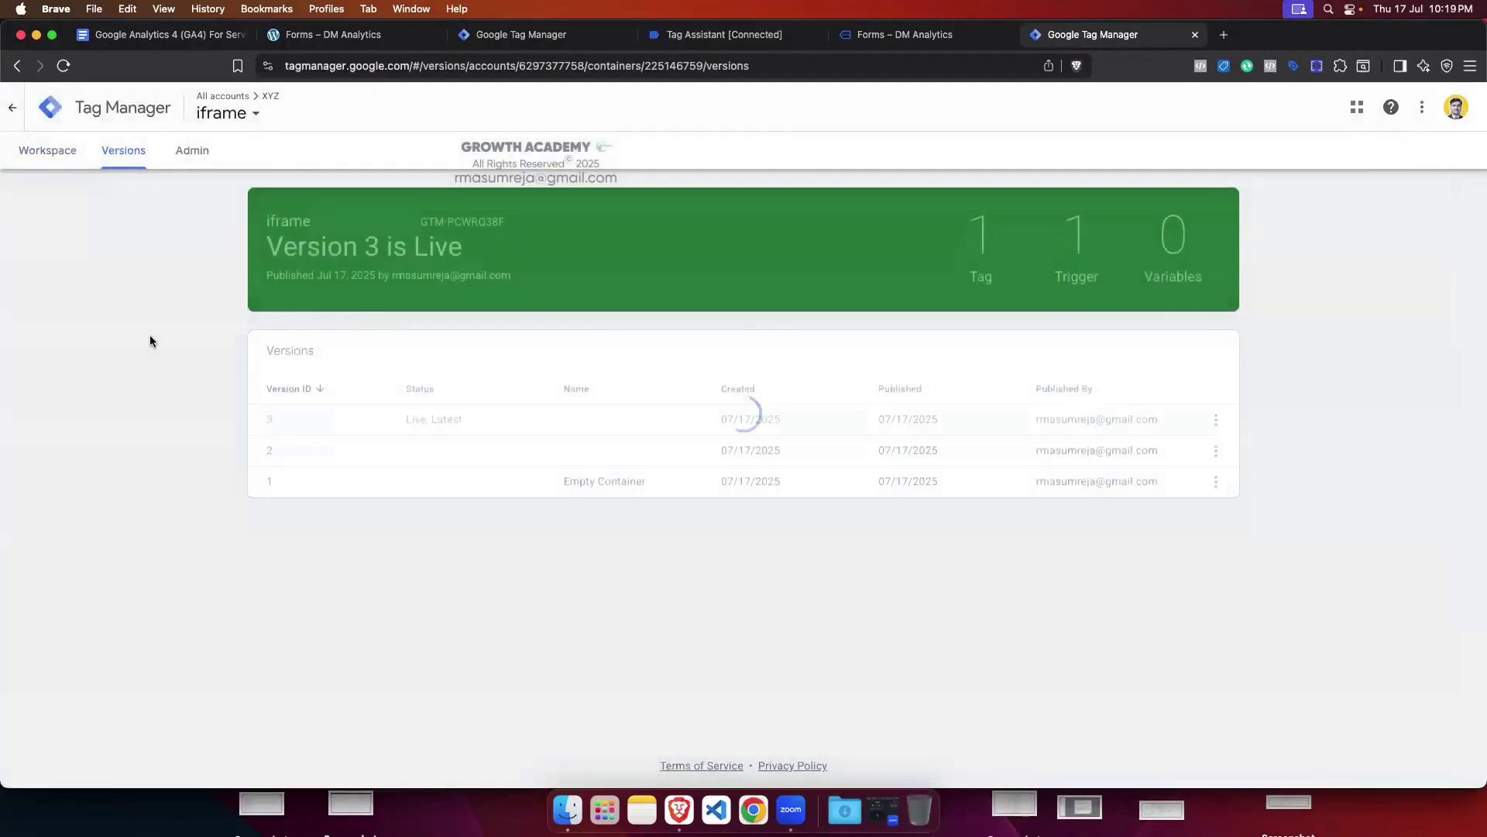
{"action": "left_click", "coordinate": [933, 37]}
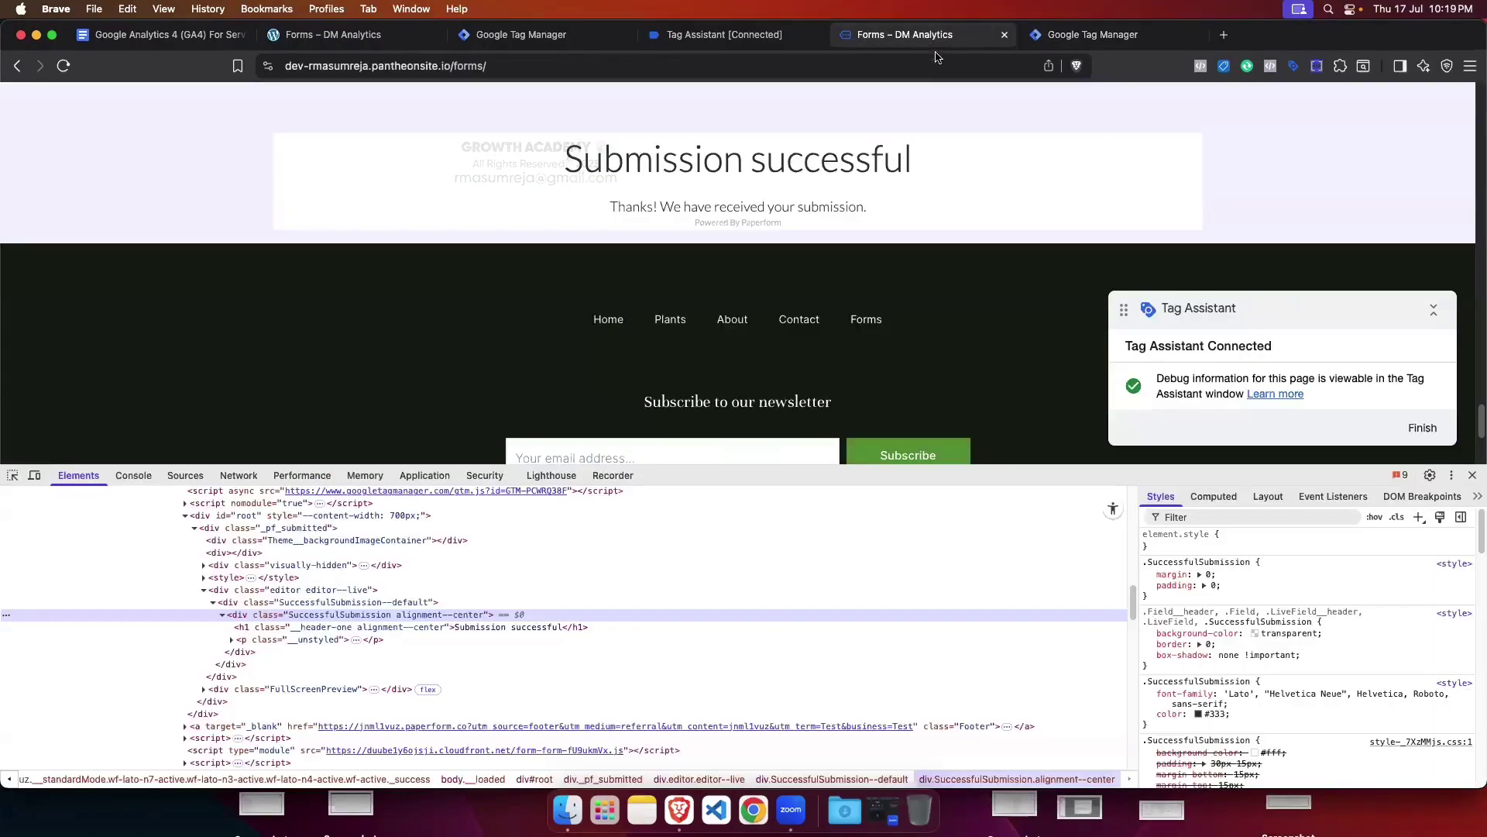
{"action": "left_click", "coordinate": [1005, 37]}
{"action": "left_click", "coordinate": [544, 39]}
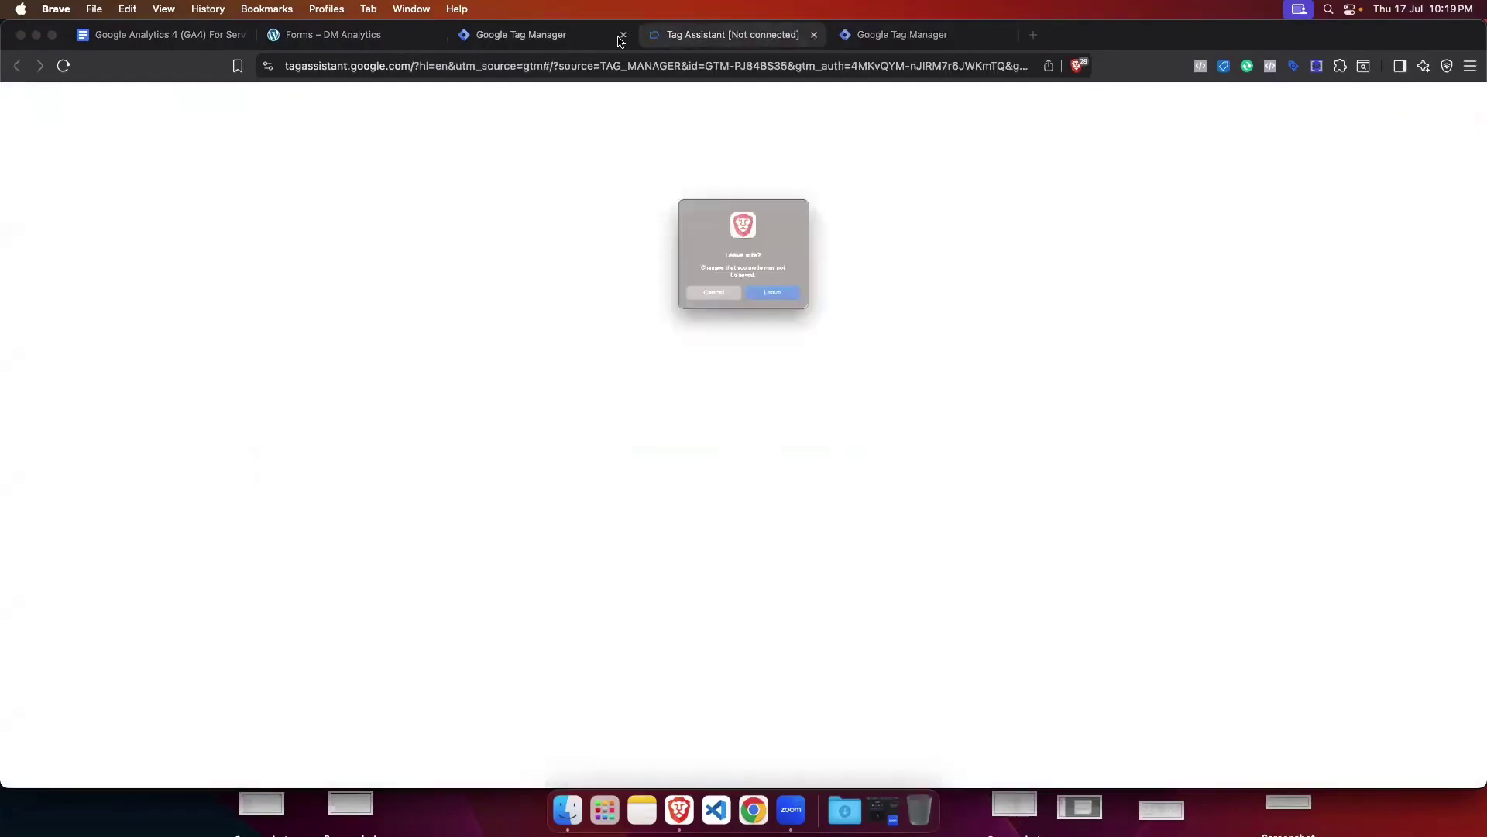
Step: Leave the old Tag Assistant page and connect a new xyz.com preview to the Greenstore site
{"action": "left_click", "coordinate": [792, 313]}
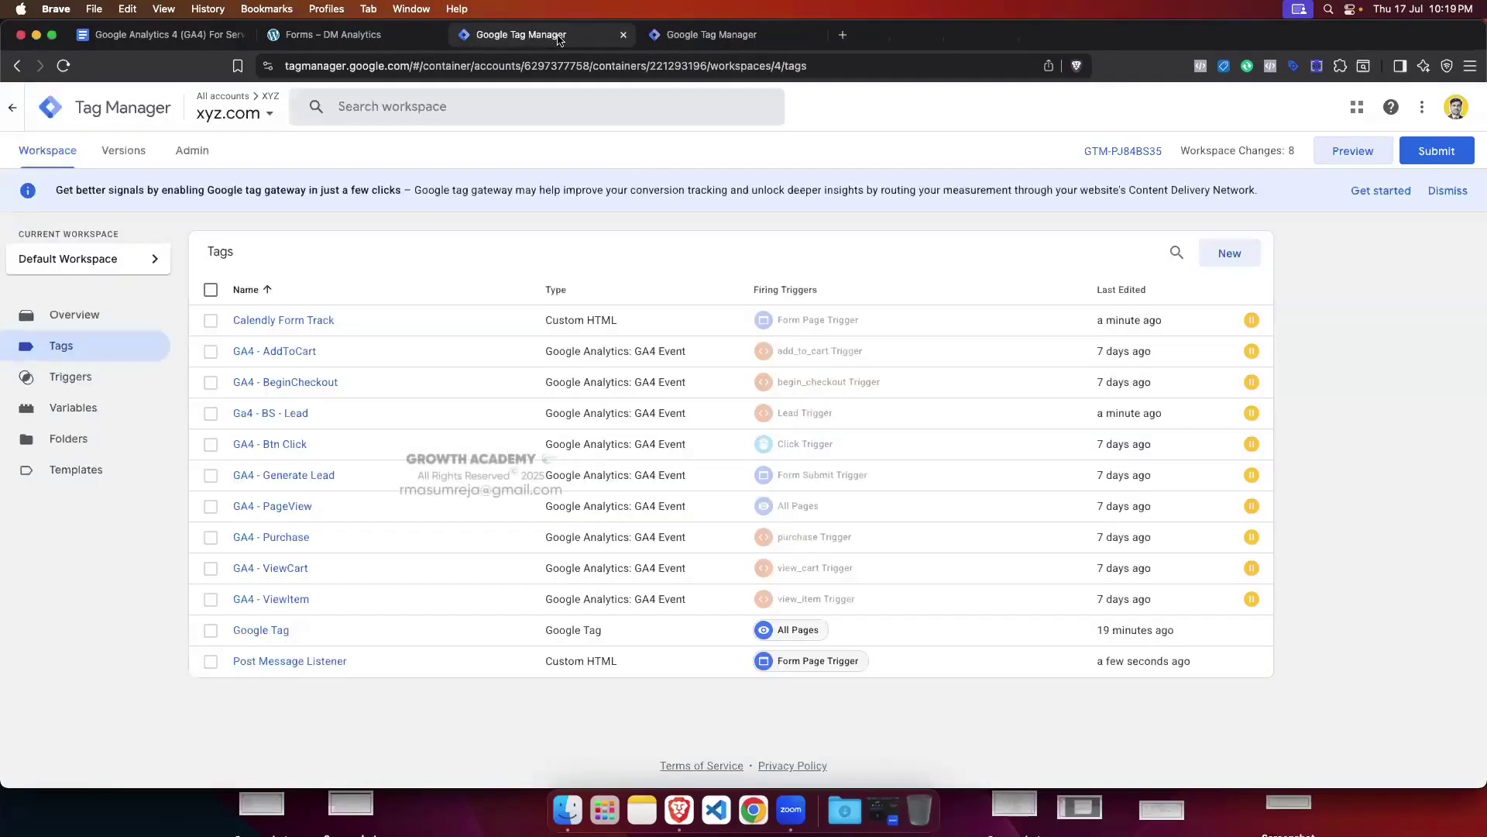
{"action": "left_click", "coordinate": [1338, 153]}
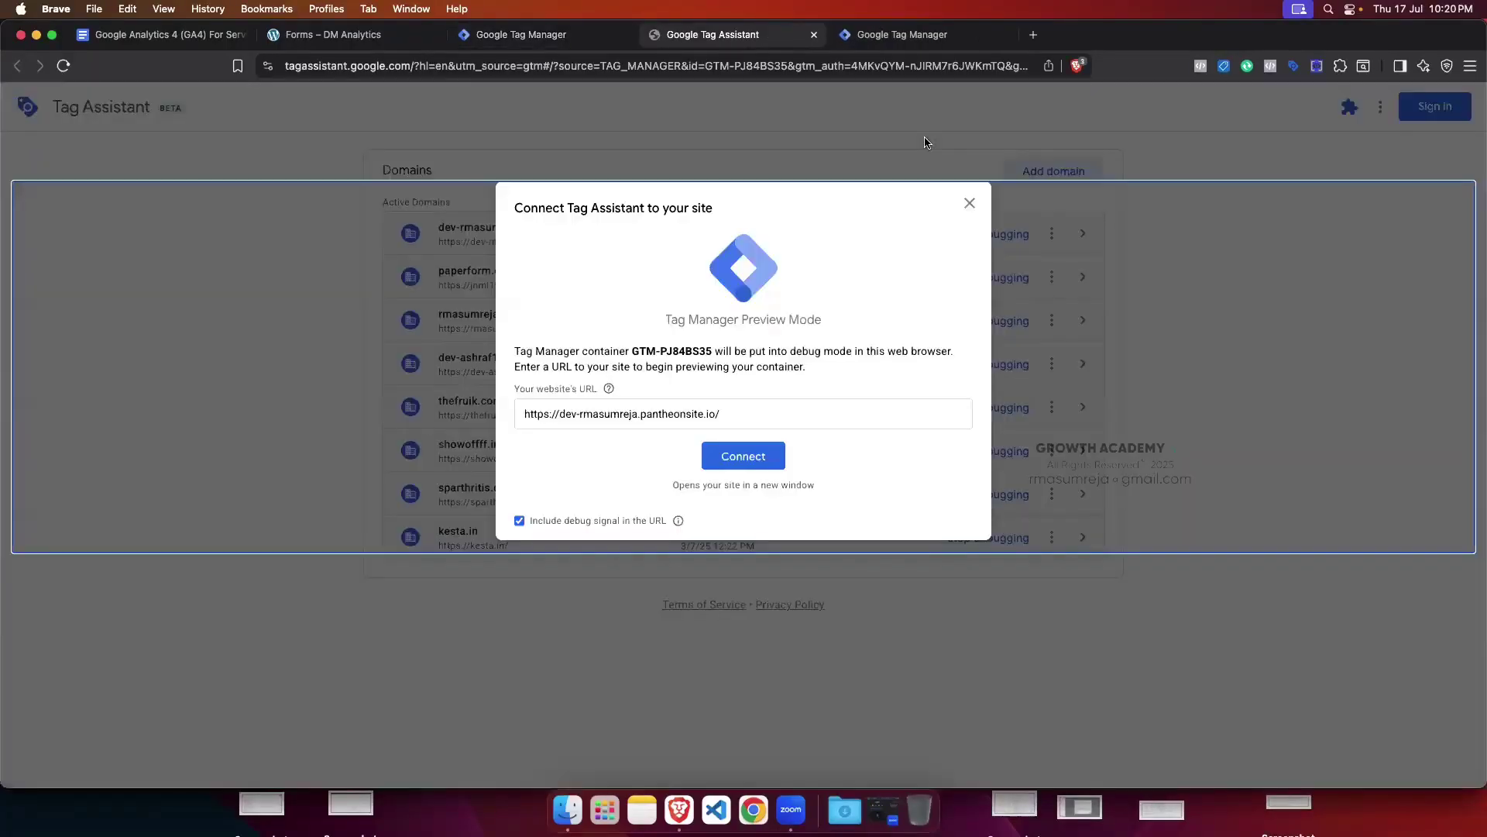
{"action": "left_click", "coordinate": [752, 458]}
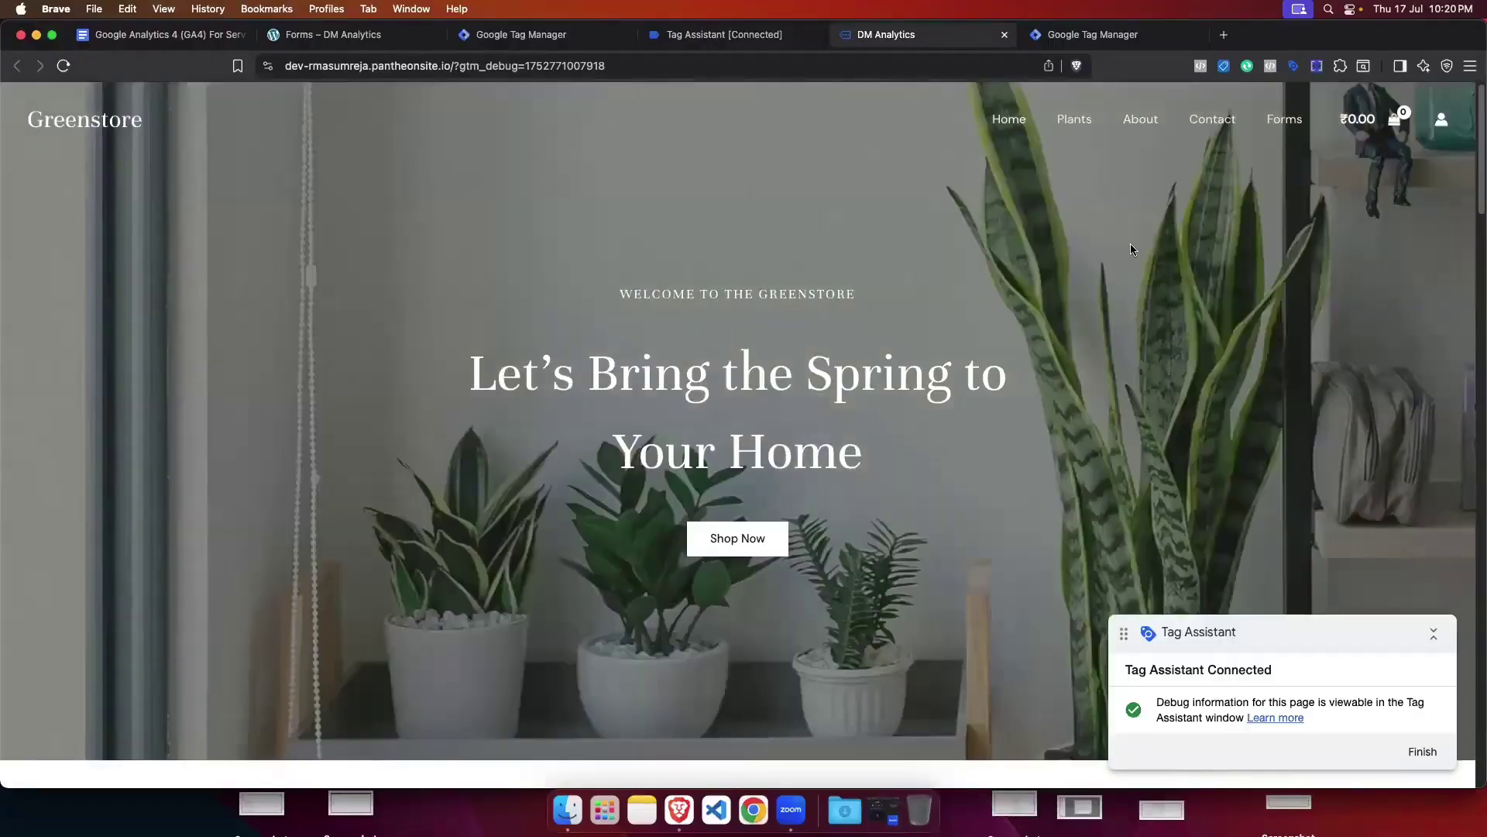
{"action": "key", "text": "super+alt+i"}
Step: Go to the Forms page, clear the console, and move the Tag Assistant badge off the Paper Form
{"action": "left_click", "coordinate": [1285, 118]}
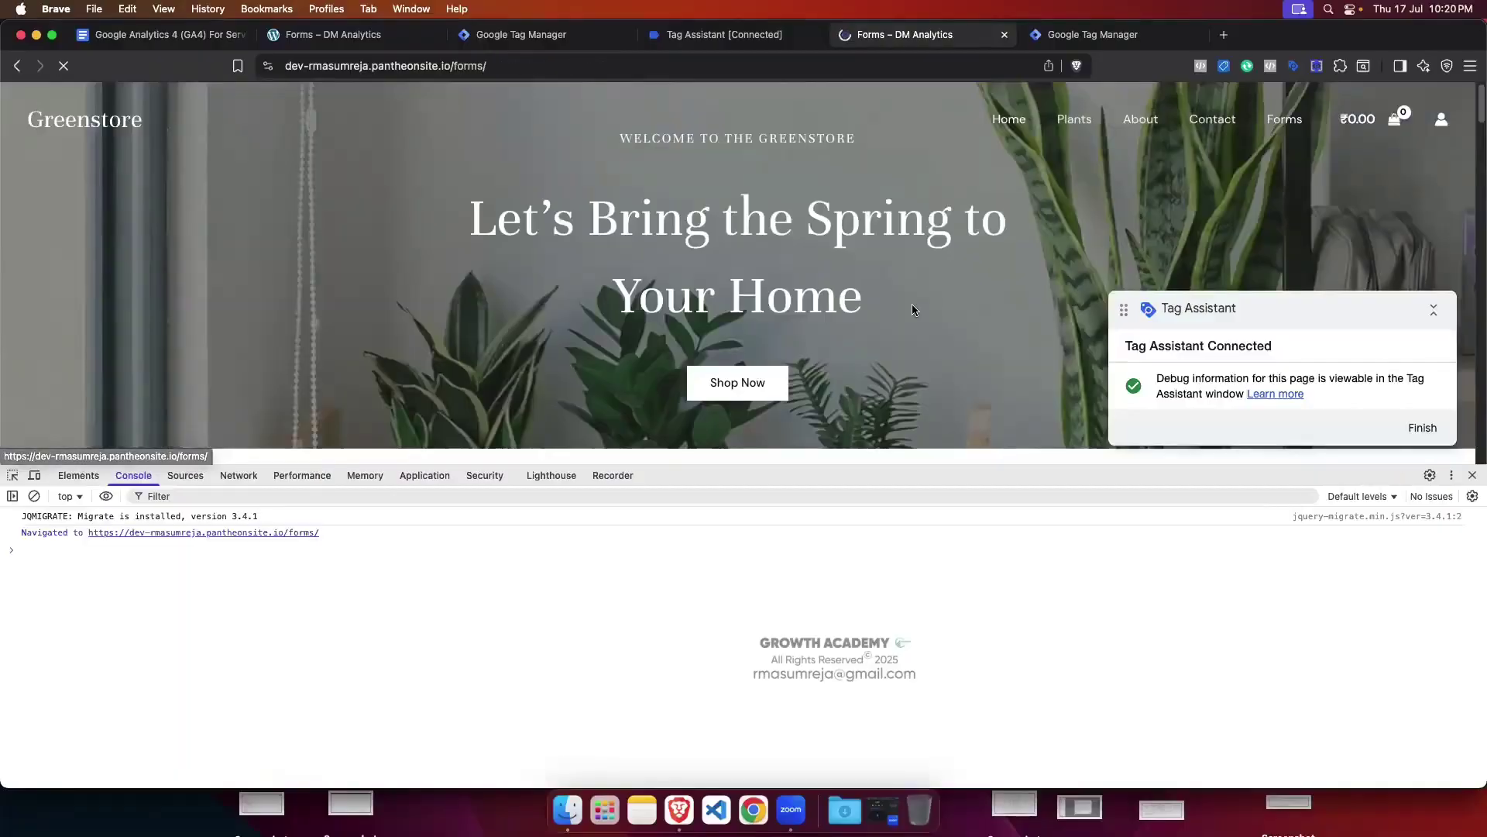
{"action": "left_click", "coordinate": [34, 496]}
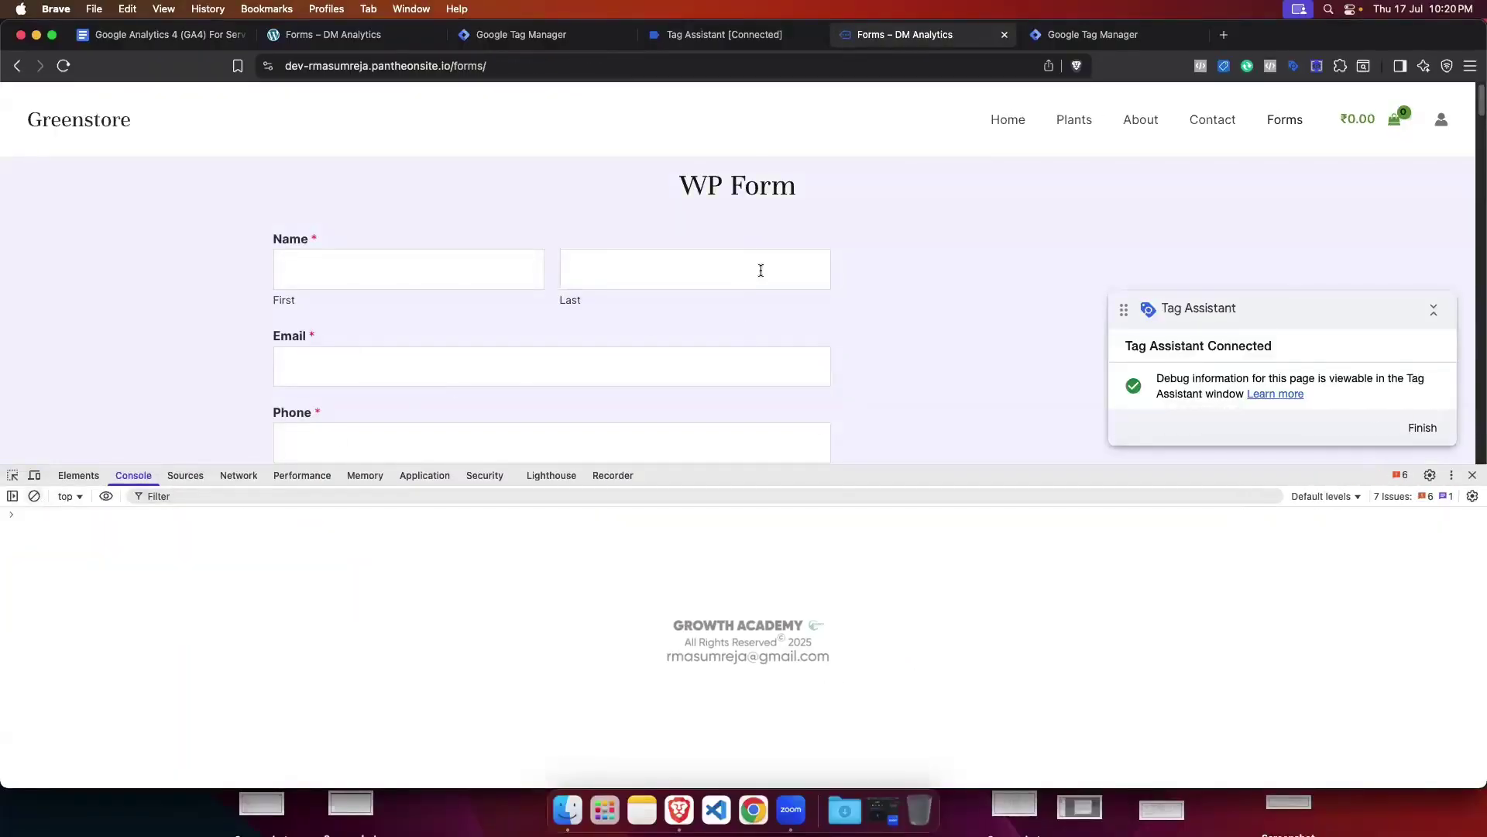
{"action": "scroll", "coordinate": [759, 274], "scroll_direction": "down", "scroll_amount": 10}
{"action": "scroll", "coordinate": [759, 274], "scroll_direction": "down", "scroll_amount": 15}
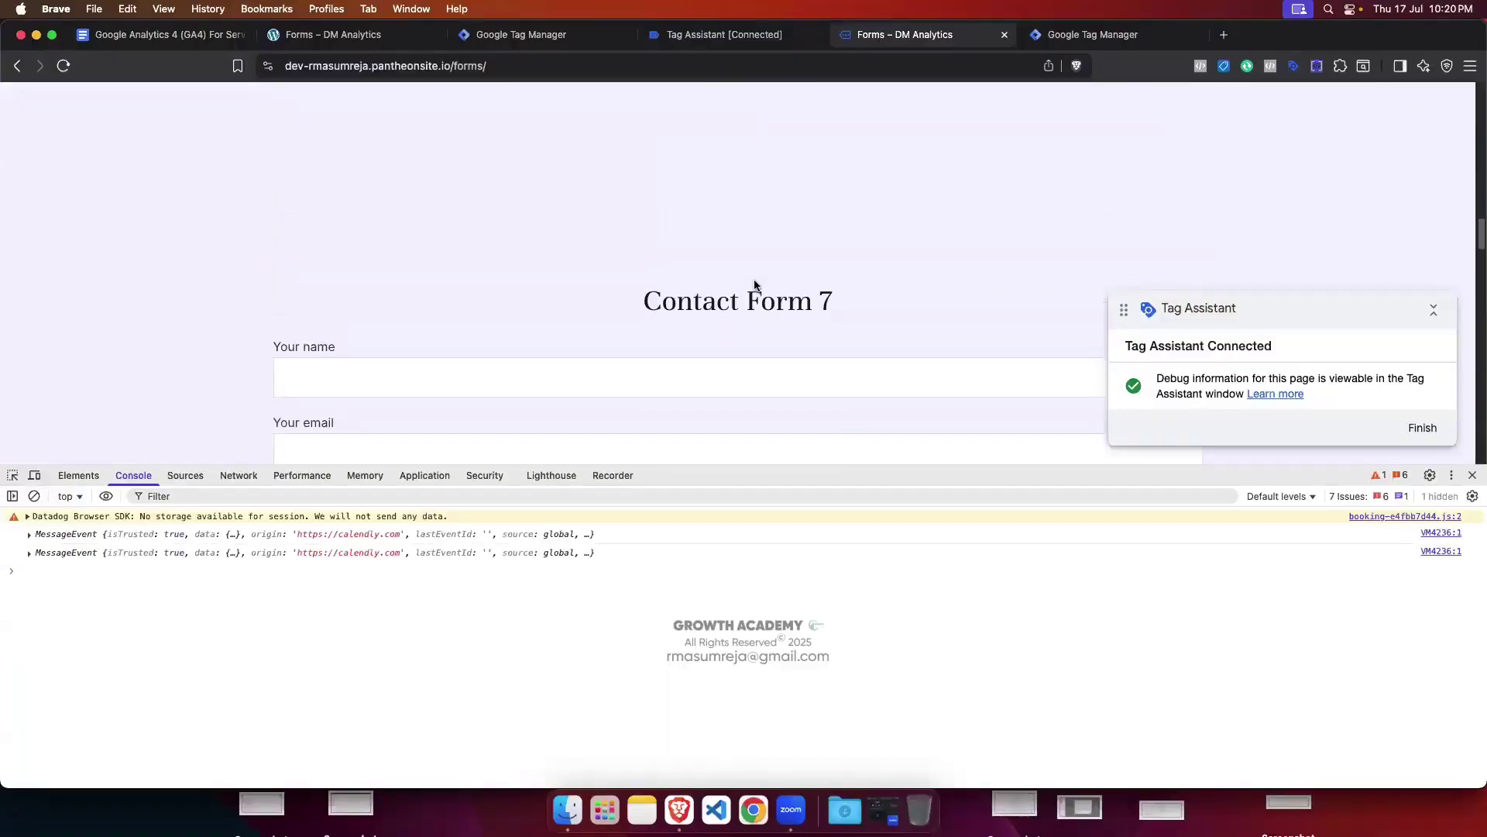
{"action": "scroll", "coordinate": [754, 281], "scroll_direction": "down", "scroll_amount": 15}
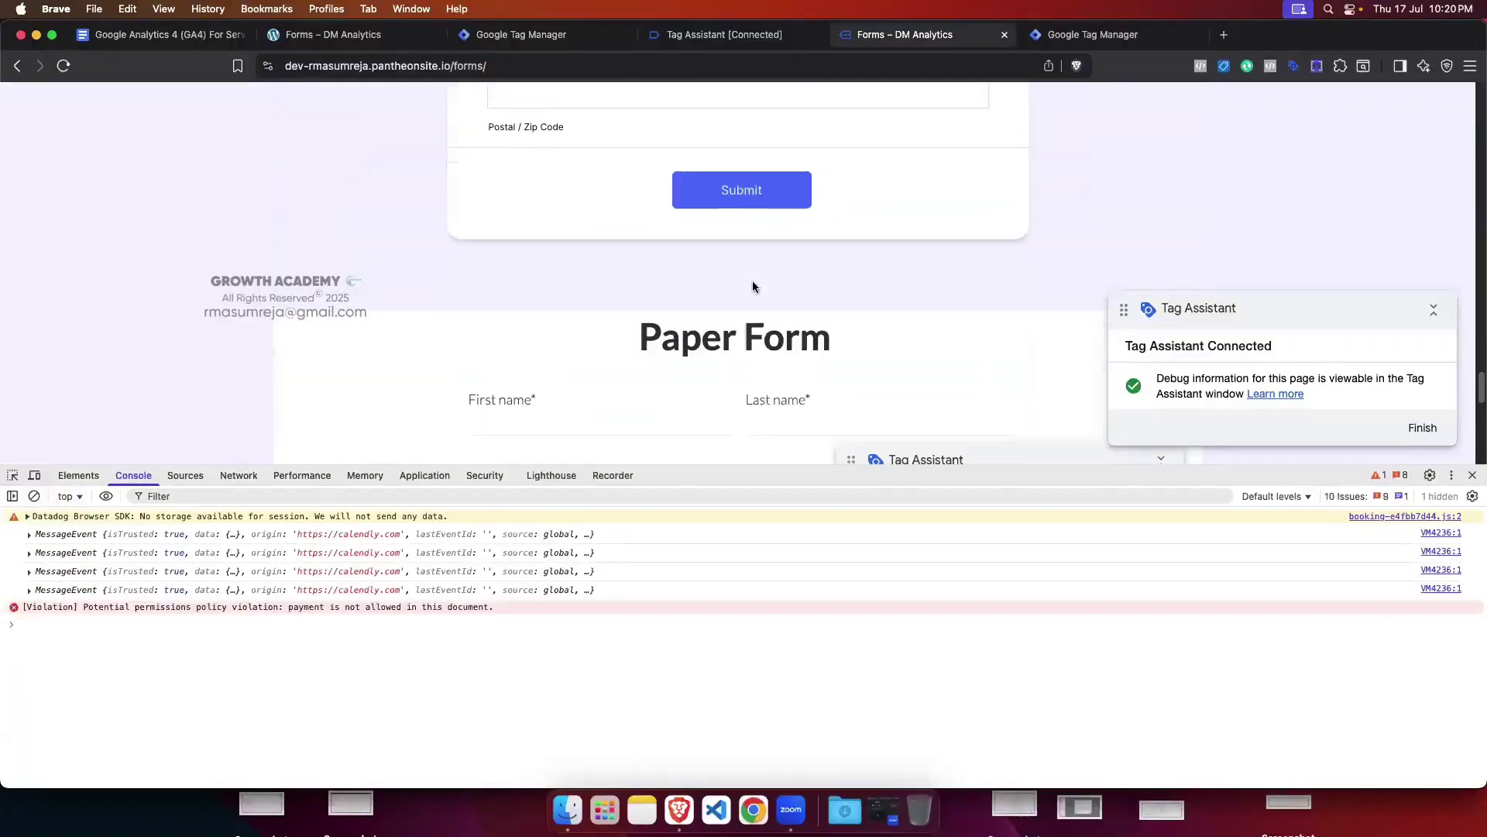
{"action": "scroll", "coordinate": [754, 288], "scroll_direction": "down", "scroll_amount": 5}
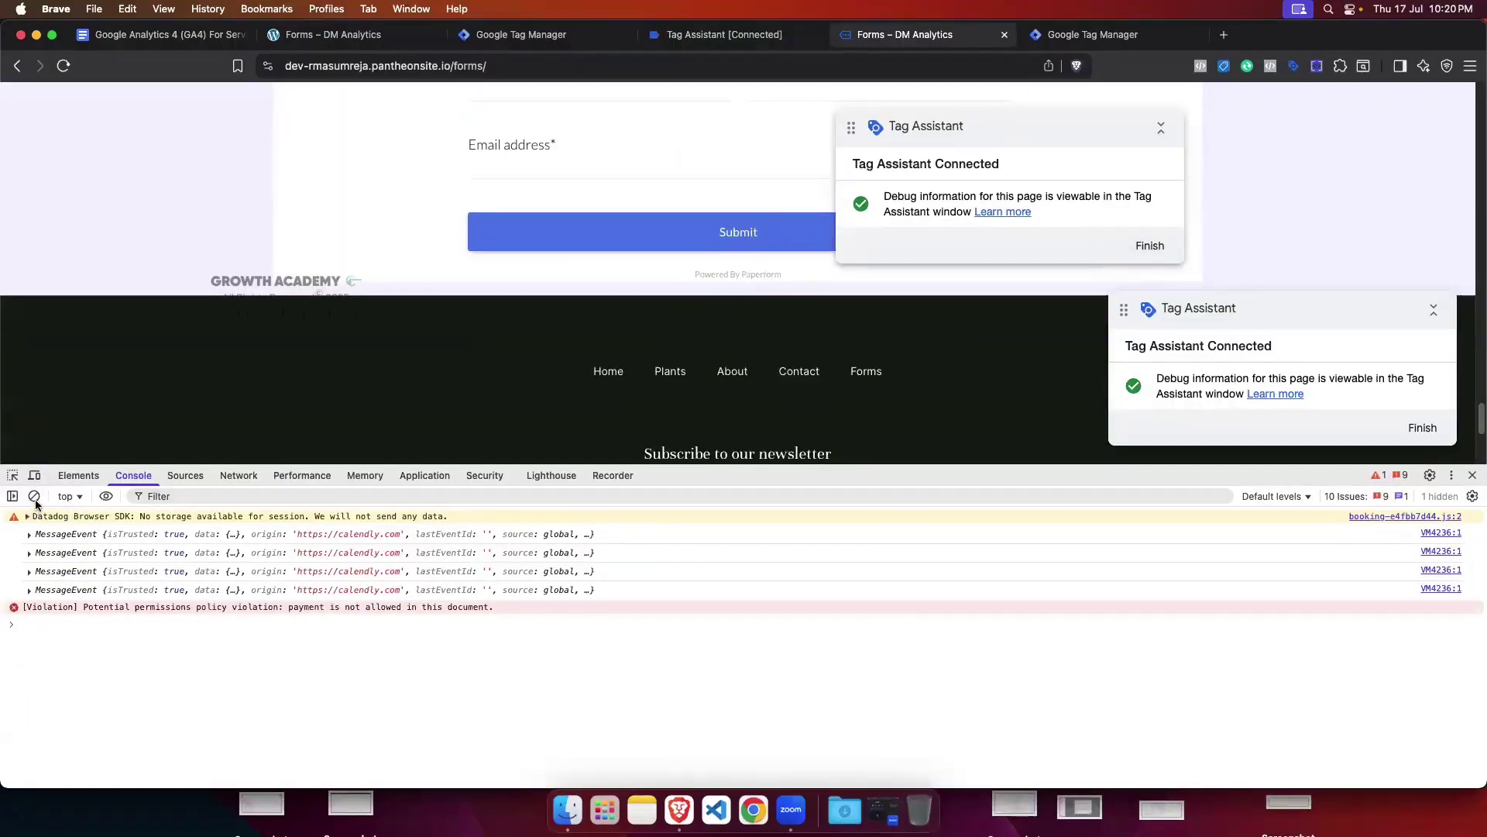
{"action": "left_click", "coordinate": [34, 496]}
{"action": "left_click", "coordinate": [1160, 127]}
{"action": "left_click_drag", "start_coordinate": [1135, 132], "coordinate": [323, 219]}
{"action": "scroll", "coordinate": [677, 215], "scroll_direction": "up", "scroll_amount": 1}
{"action": "scroll", "coordinate": [677, 214], "scroll_direction": "up", "scroll_amount": 1}
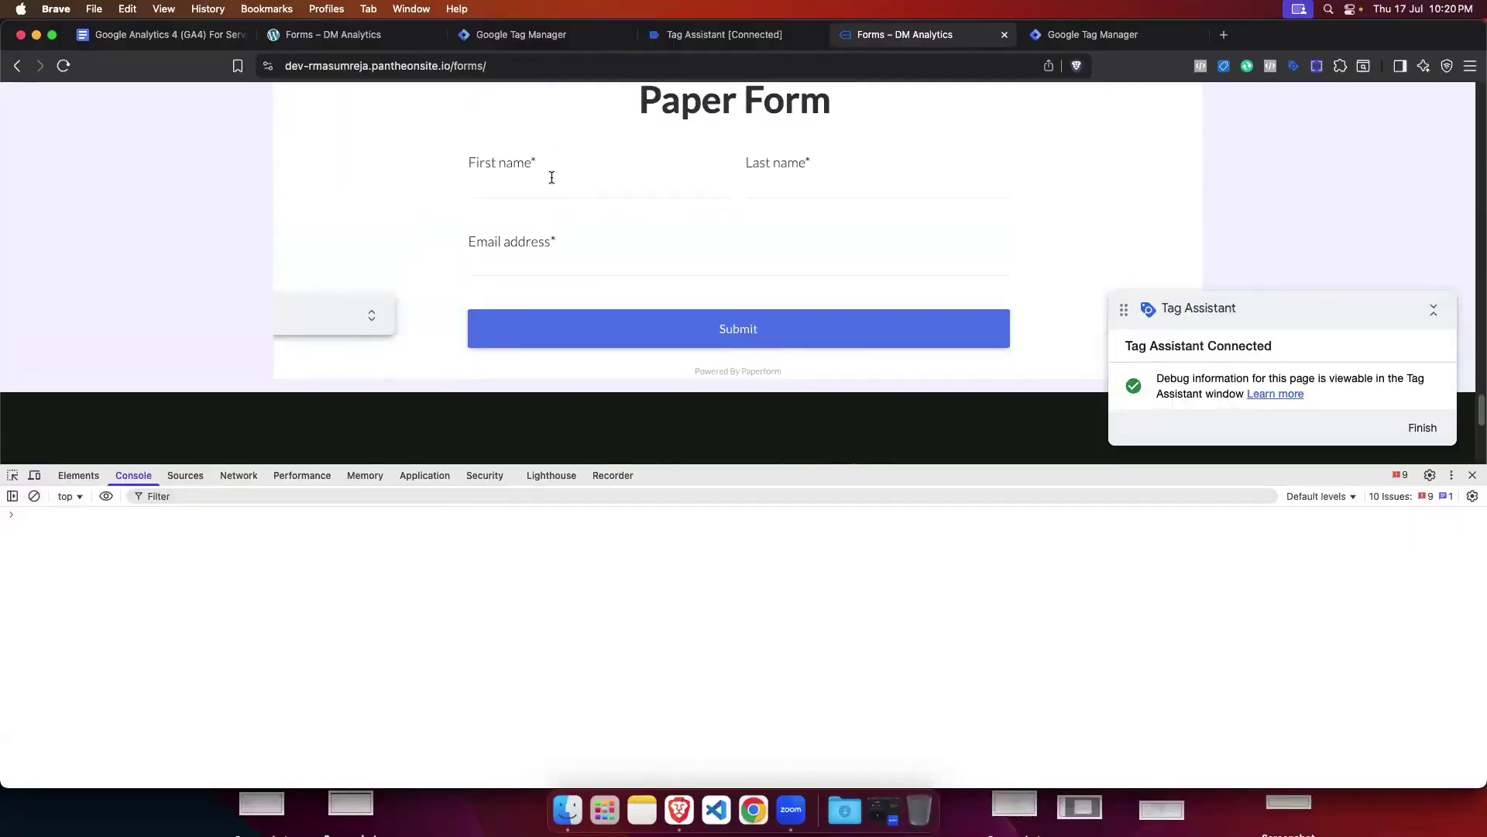
Step: Fill the Paper Form with first name 'test' and a saved e-mail, then submit it
{"action": "left_click", "coordinate": [551, 180]}
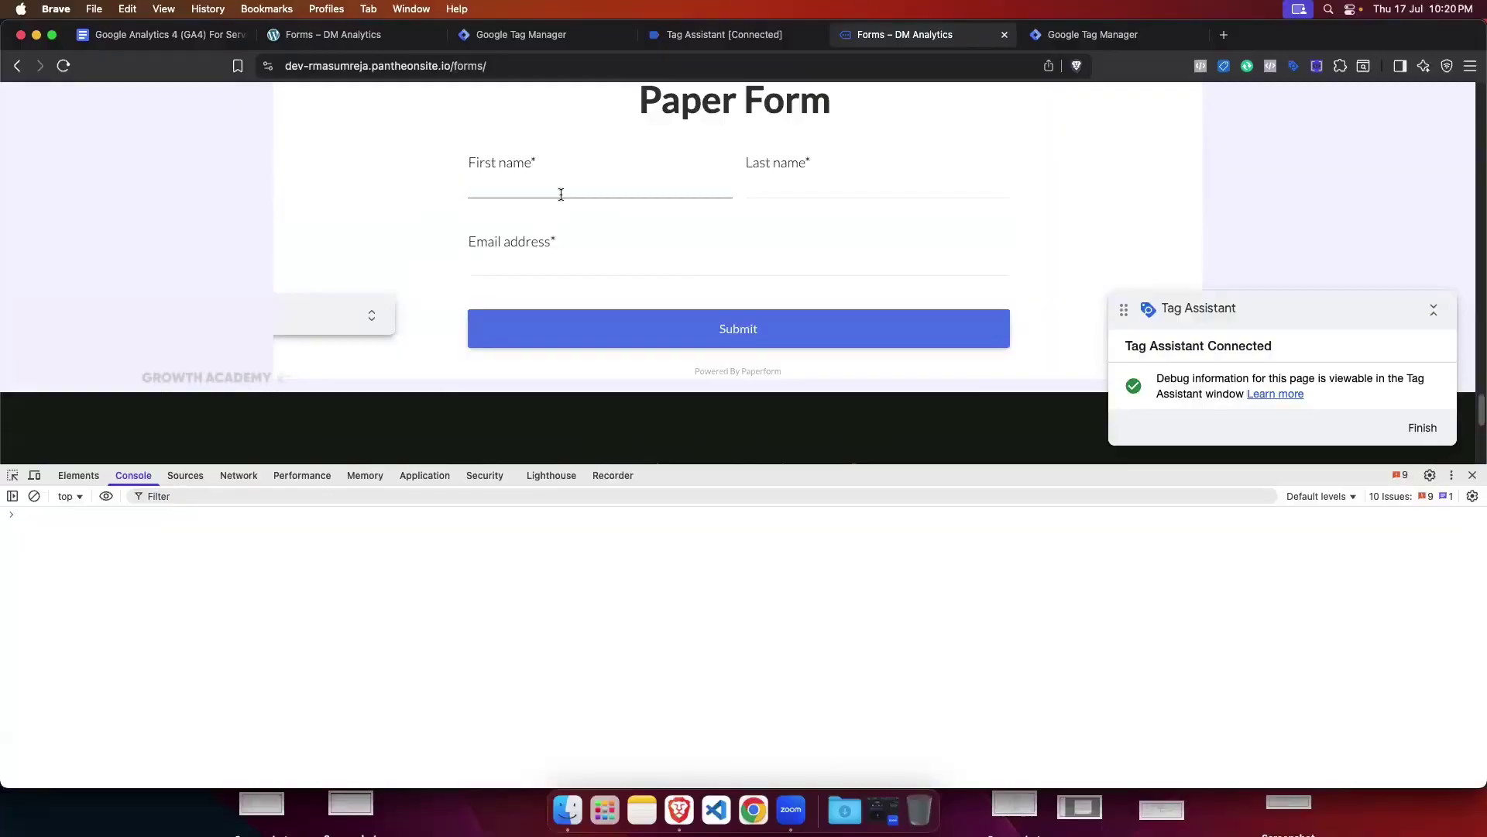
{"action": "type", "text": "test"}
{"action": "left_click", "coordinate": [846, 183]}
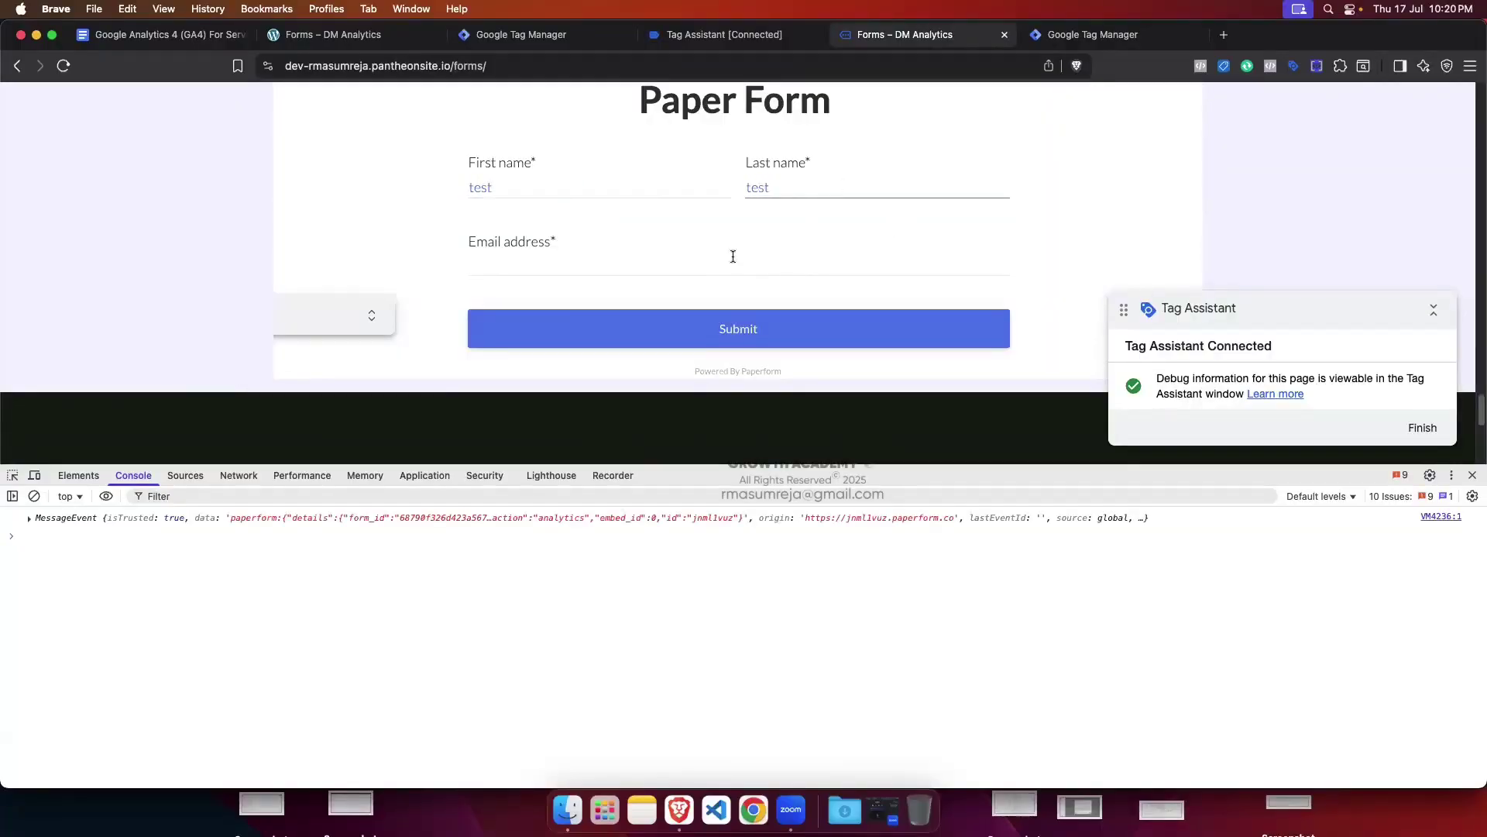
{"action": "left_click", "coordinate": [617, 263]}
{"action": "left_click", "coordinate": [611, 303]}
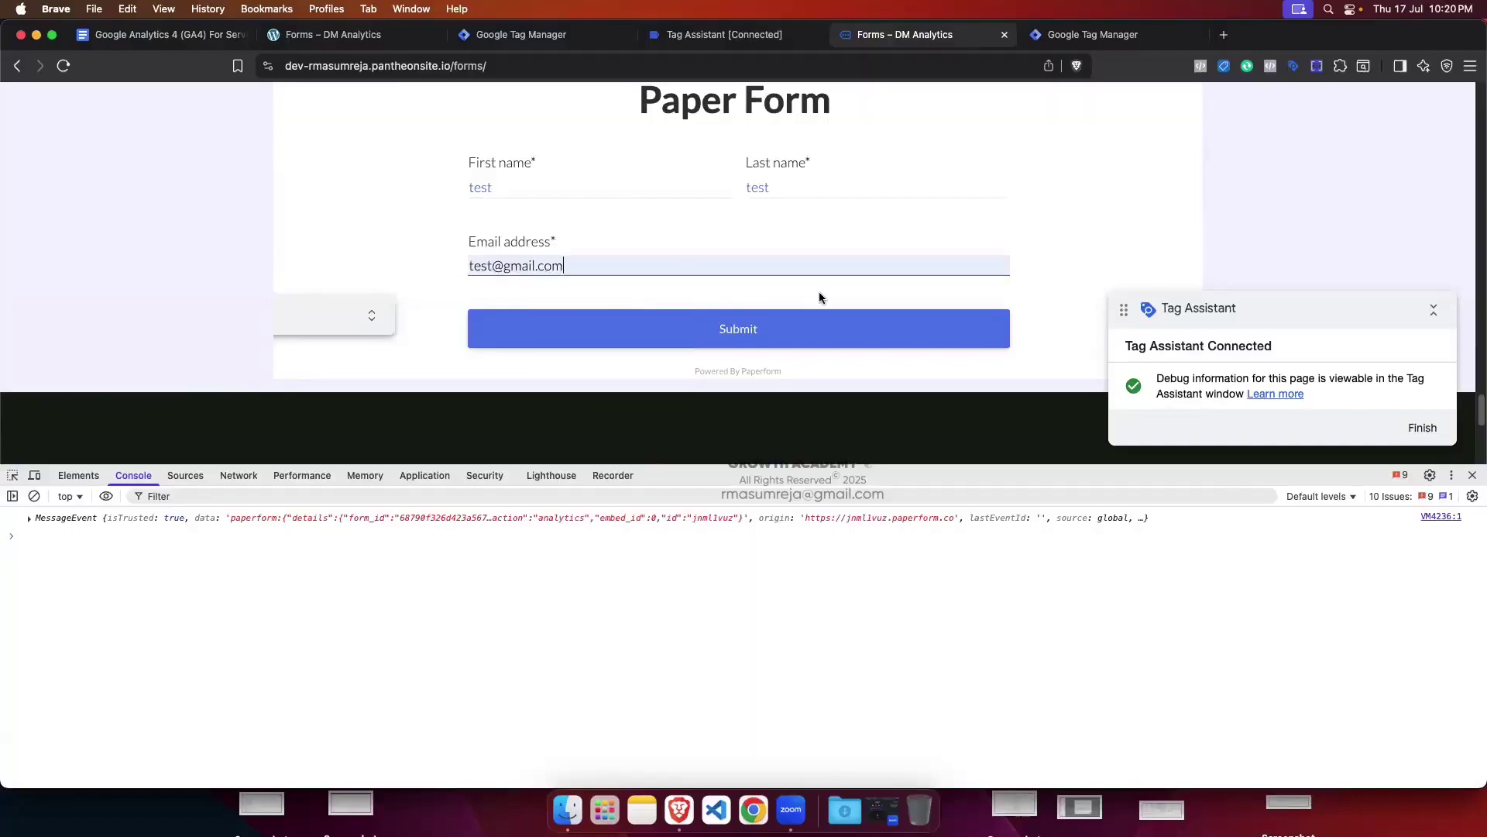
{"action": "left_click", "coordinate": [793, 334]}
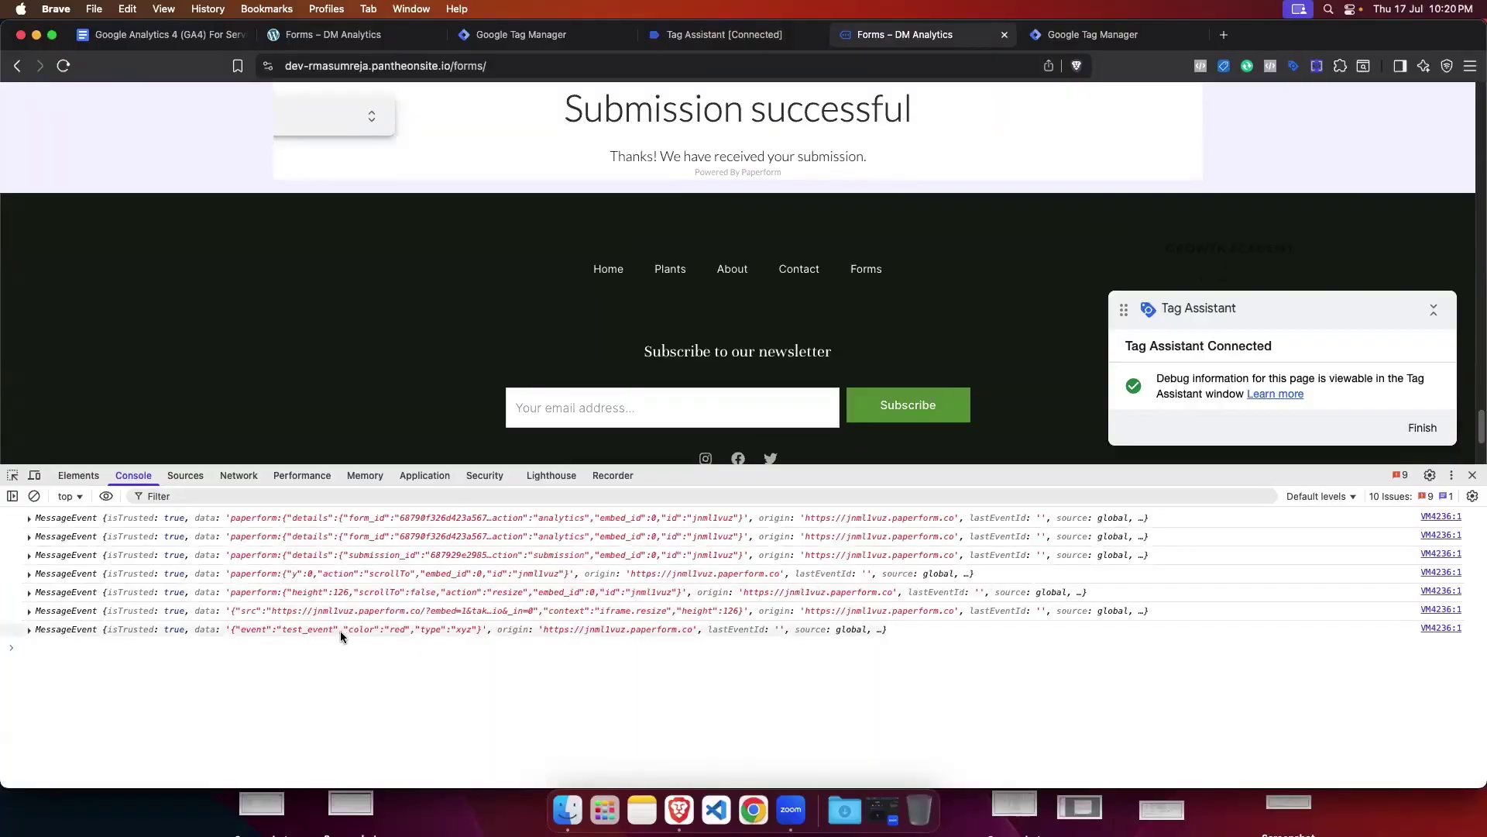
{"action": "key", "text": "ctrl+shift+Tab"}
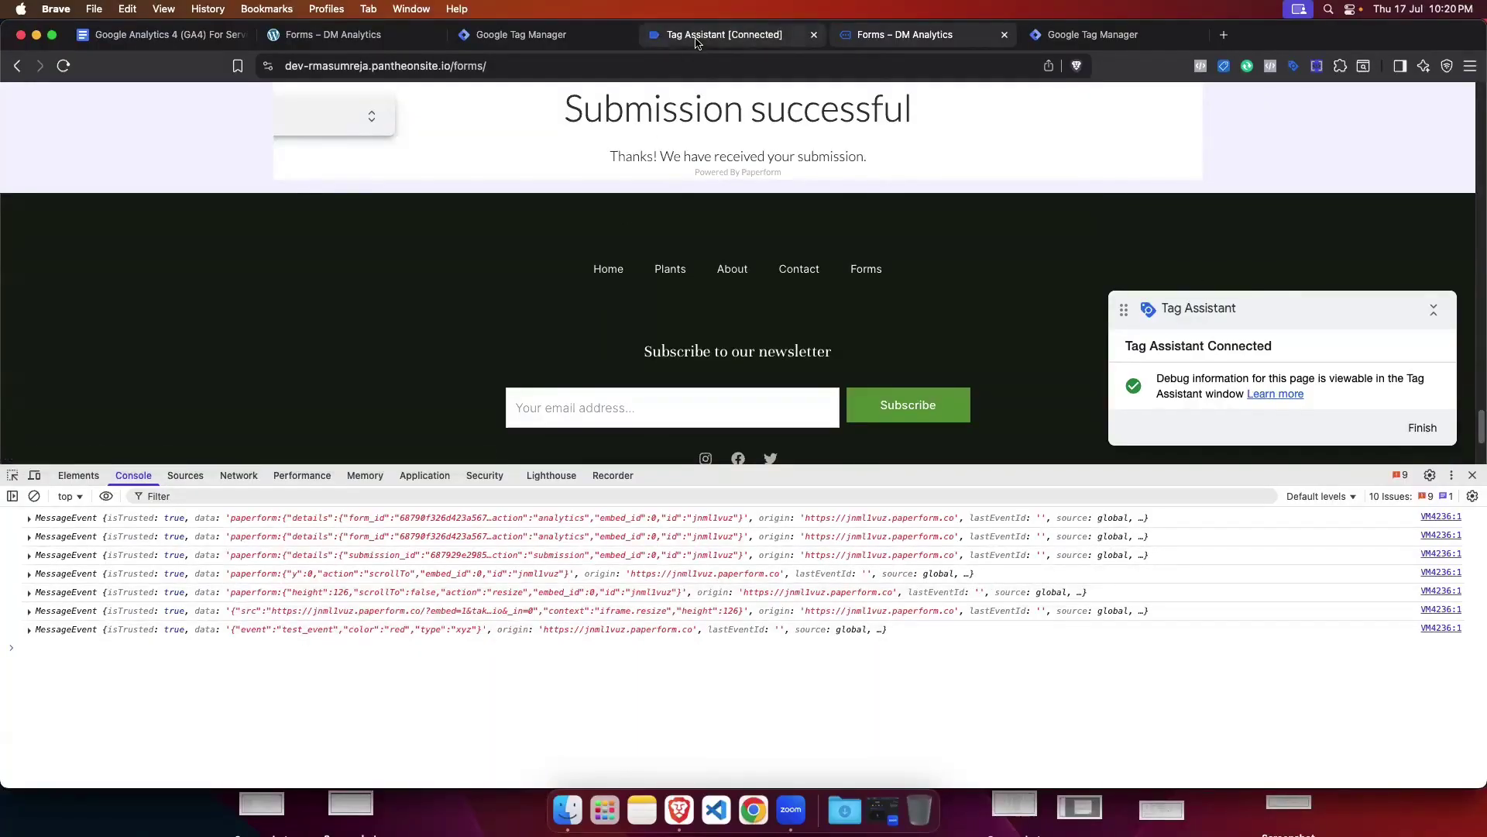
Step: Check GTM-PCWRQ38F's Element Visibility event and the GTM-K3X9ZQ4H container summary in Tag Assistant
{"action": "left_click", "coordinate": [739, 378]}
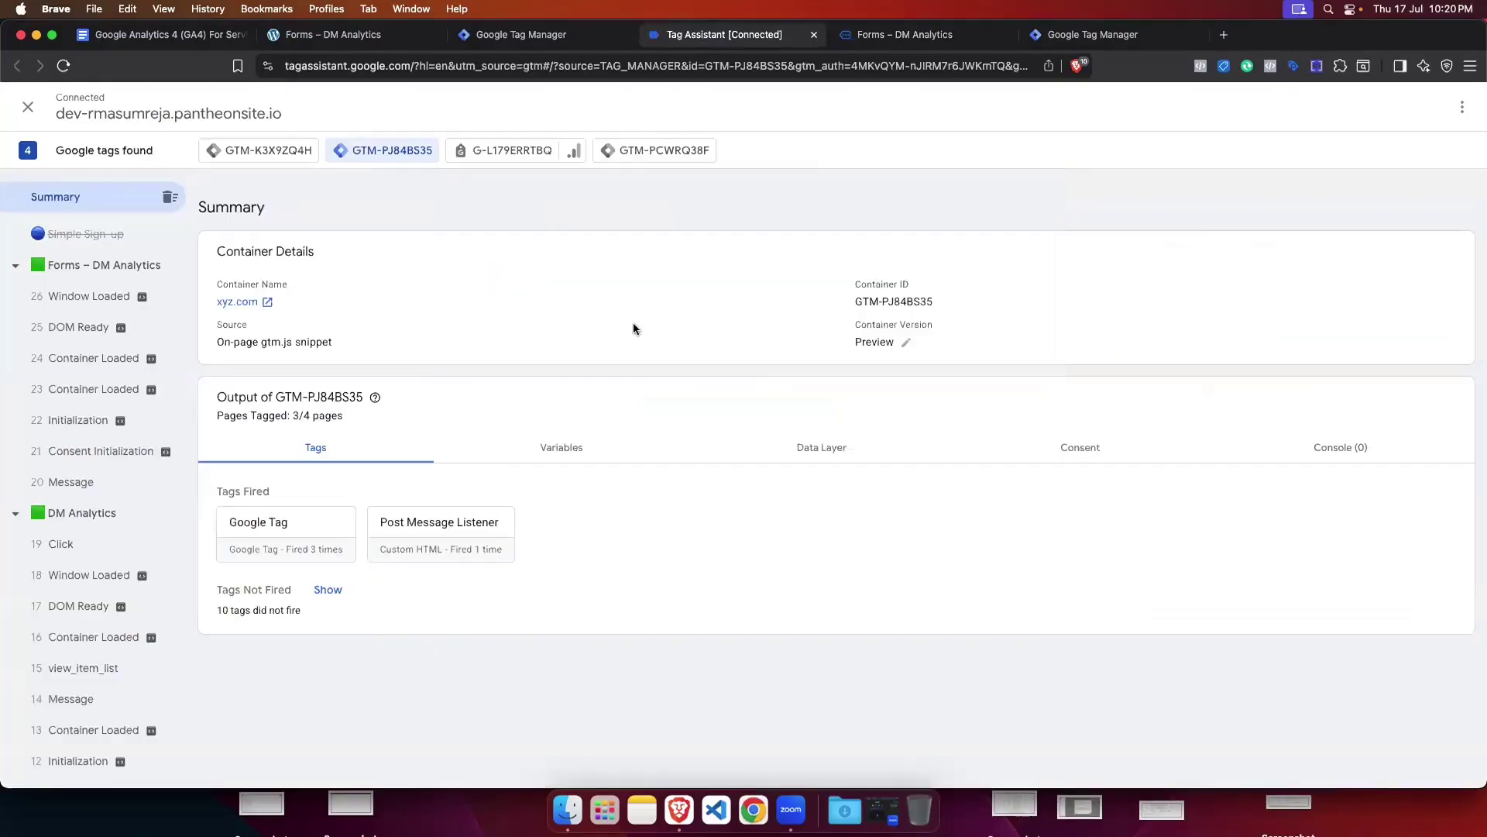
{"action": "left_click", "coordinate": [651, 153]}
{"action": "left_click", "coordinate": [124, 264]}
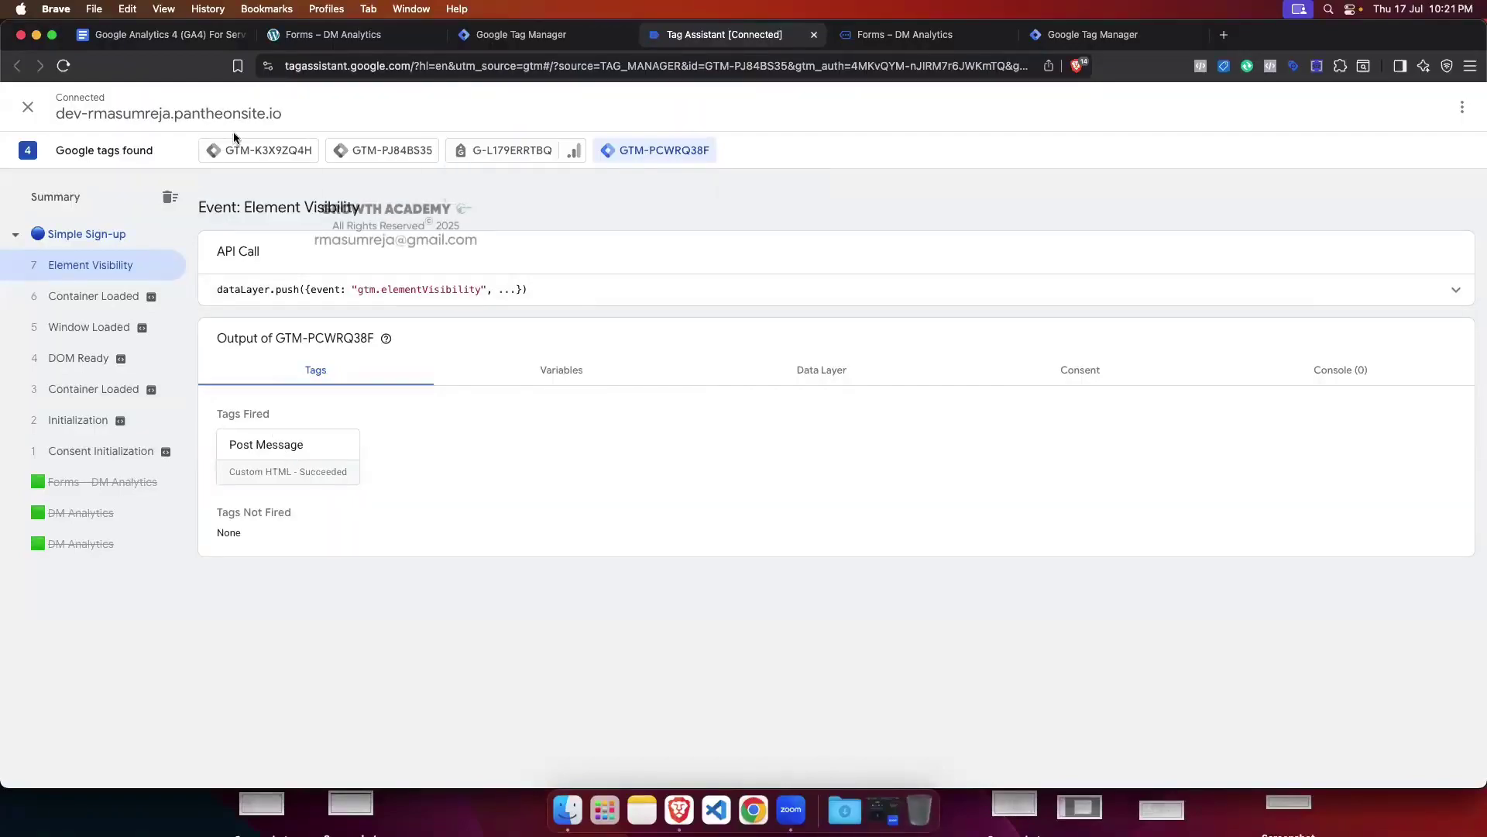
{"action": "left_click", "coordinate": [262, 151]}
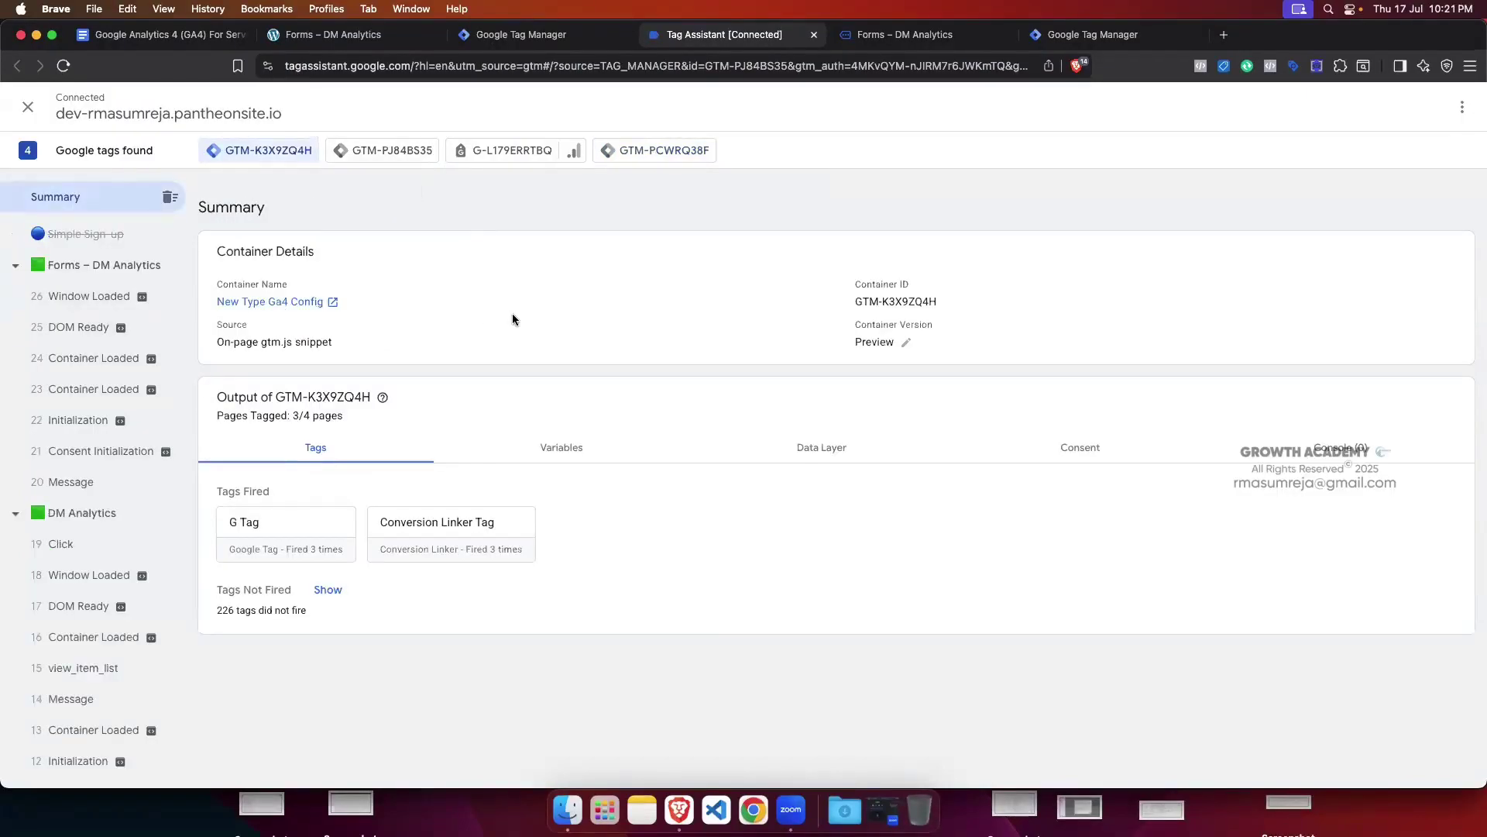
{"action": "left_click", "coordinate": [877, 37]}
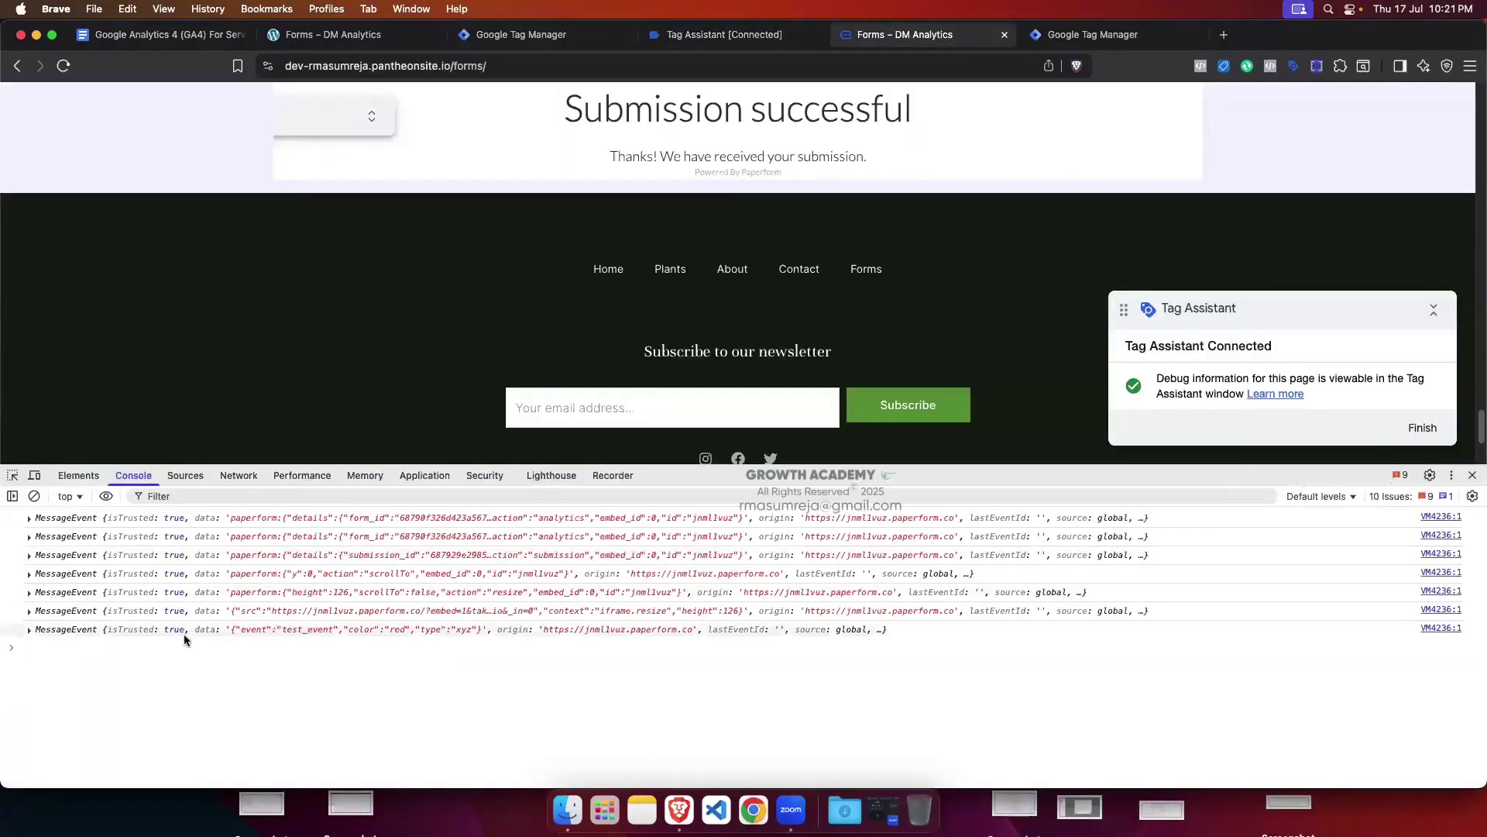
Step: Expand the console's test_event message and compare it with the iframe container's Post Message tag code
{"action": "left_click", "coordinate": [29, 630]}
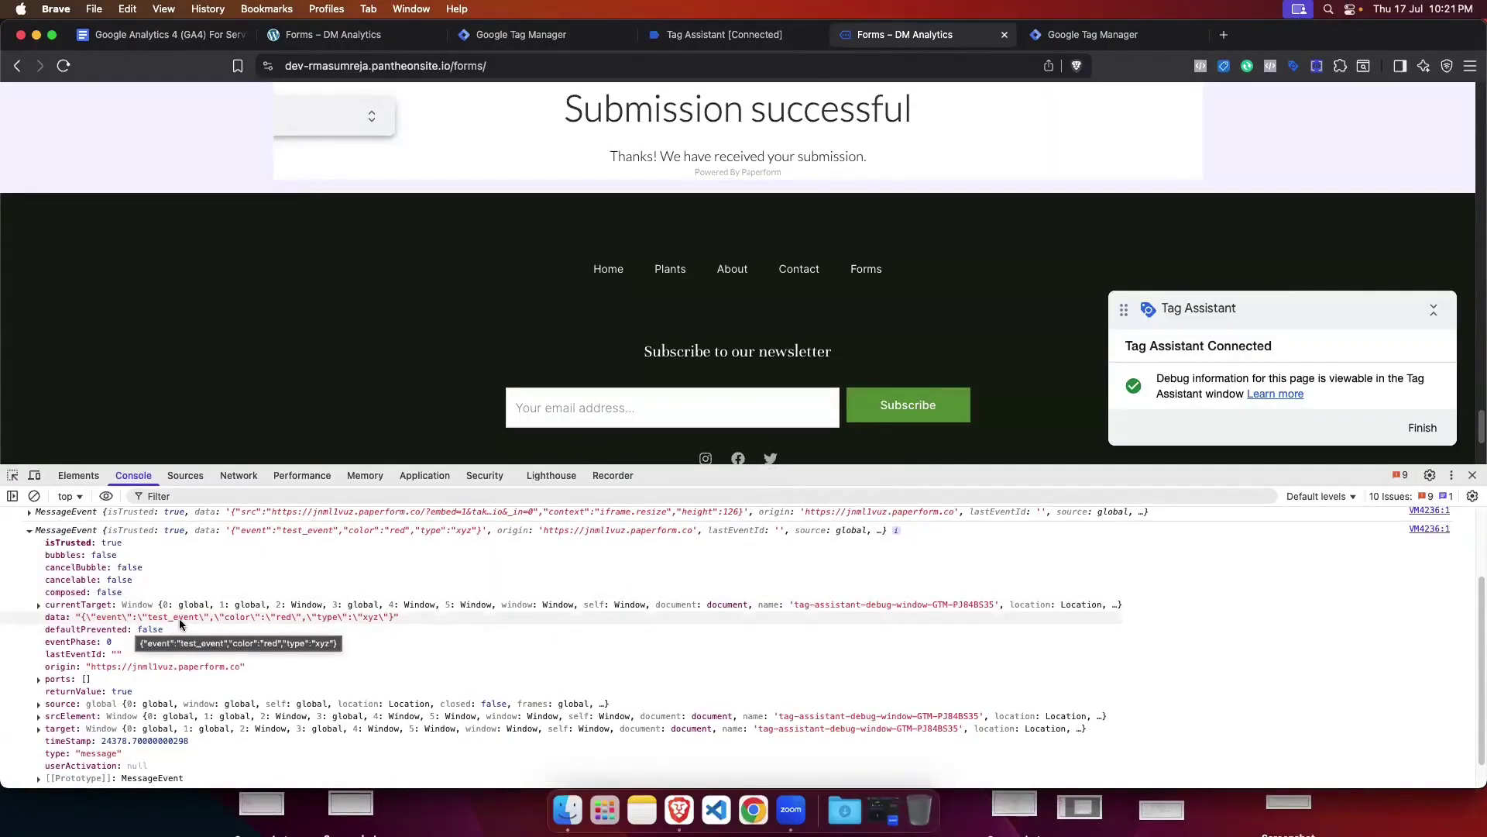
{"action": "left_click", "coordinate": [1046, 35]}
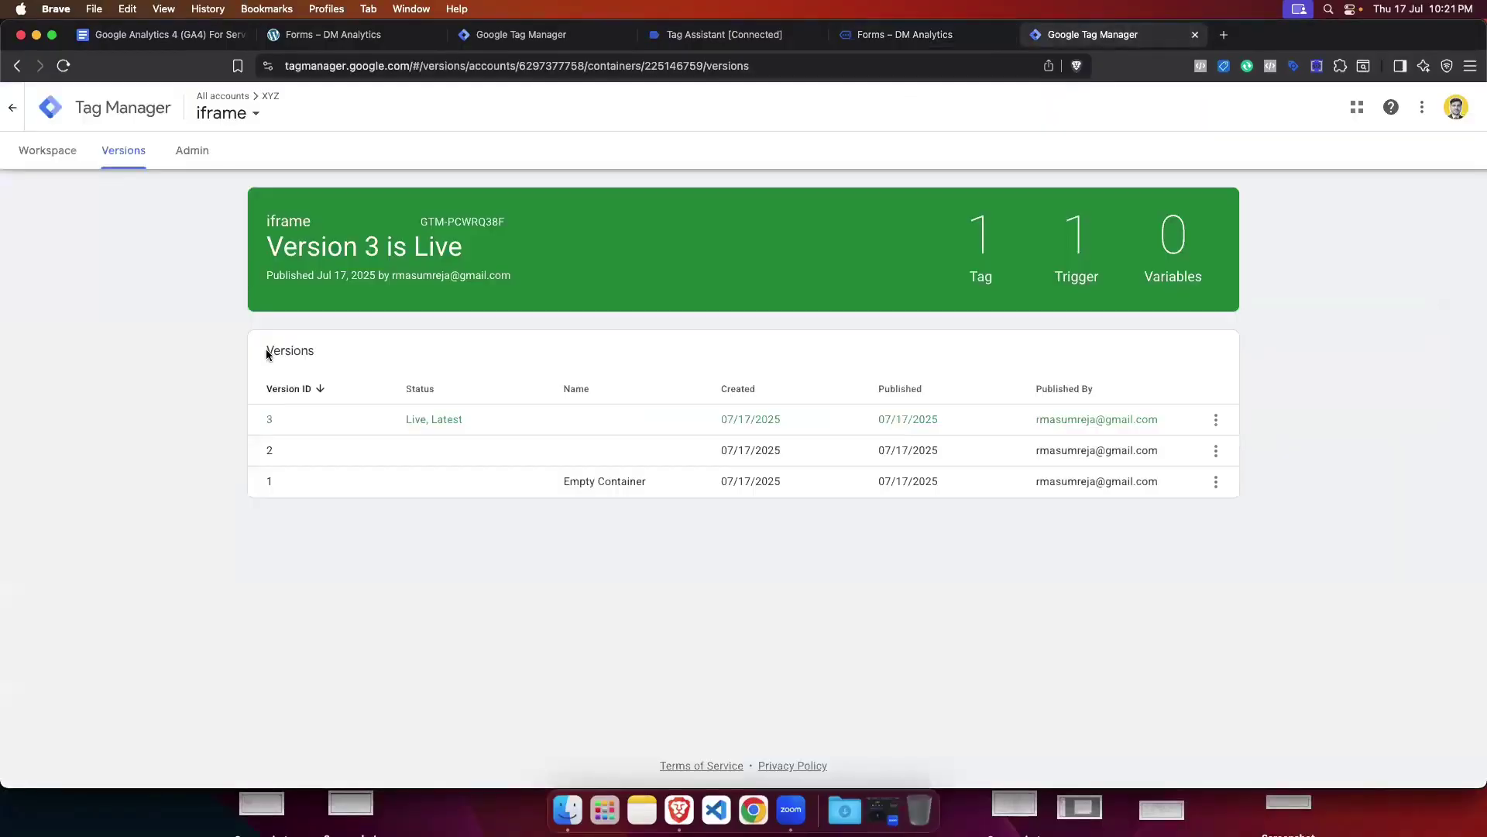
{"action": "left_click", "coordinate": [29, 153]}
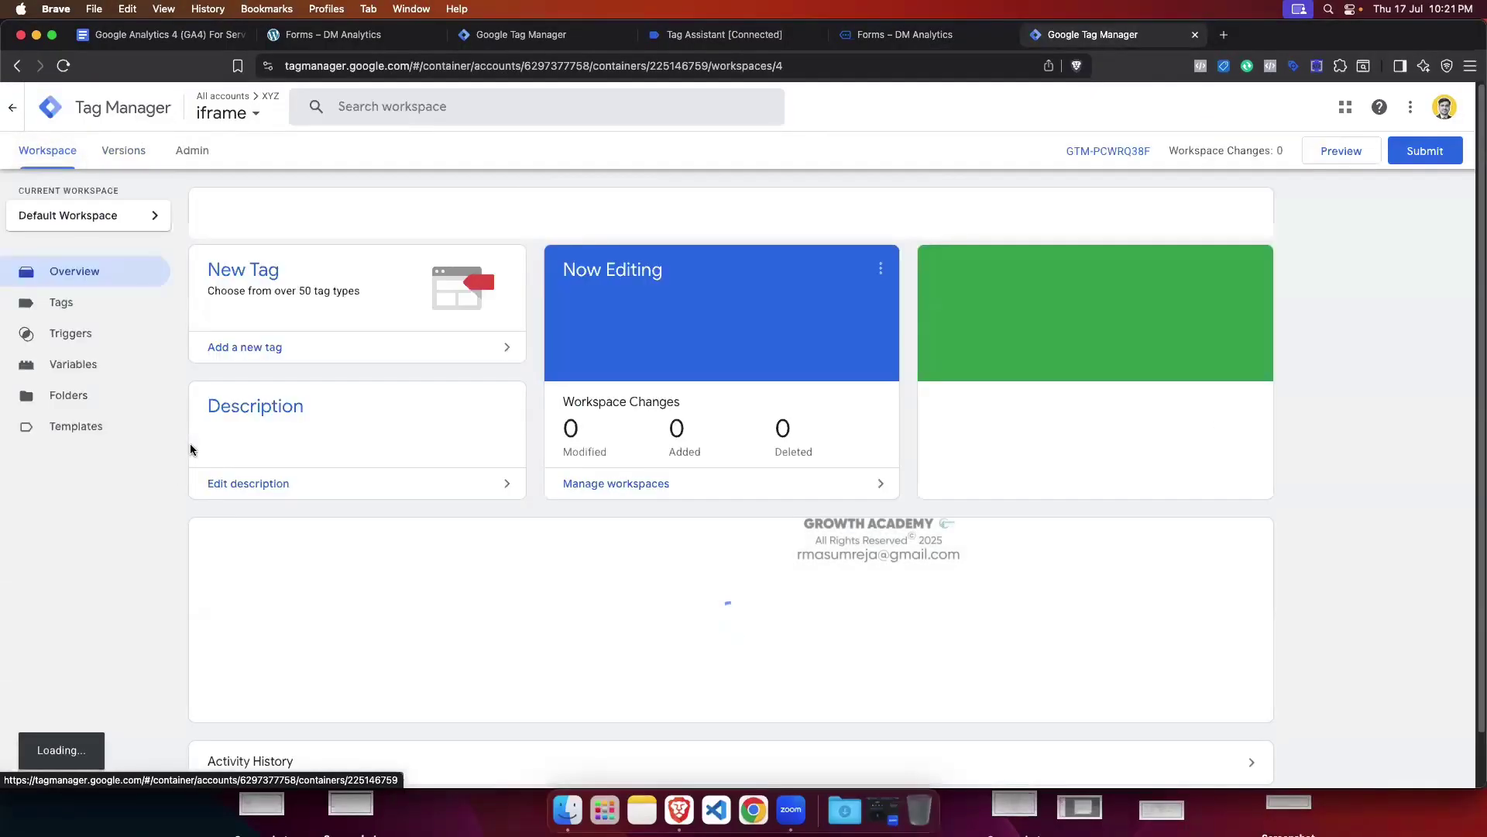
{"action": "left_click", "coordinate": [76, 303]}
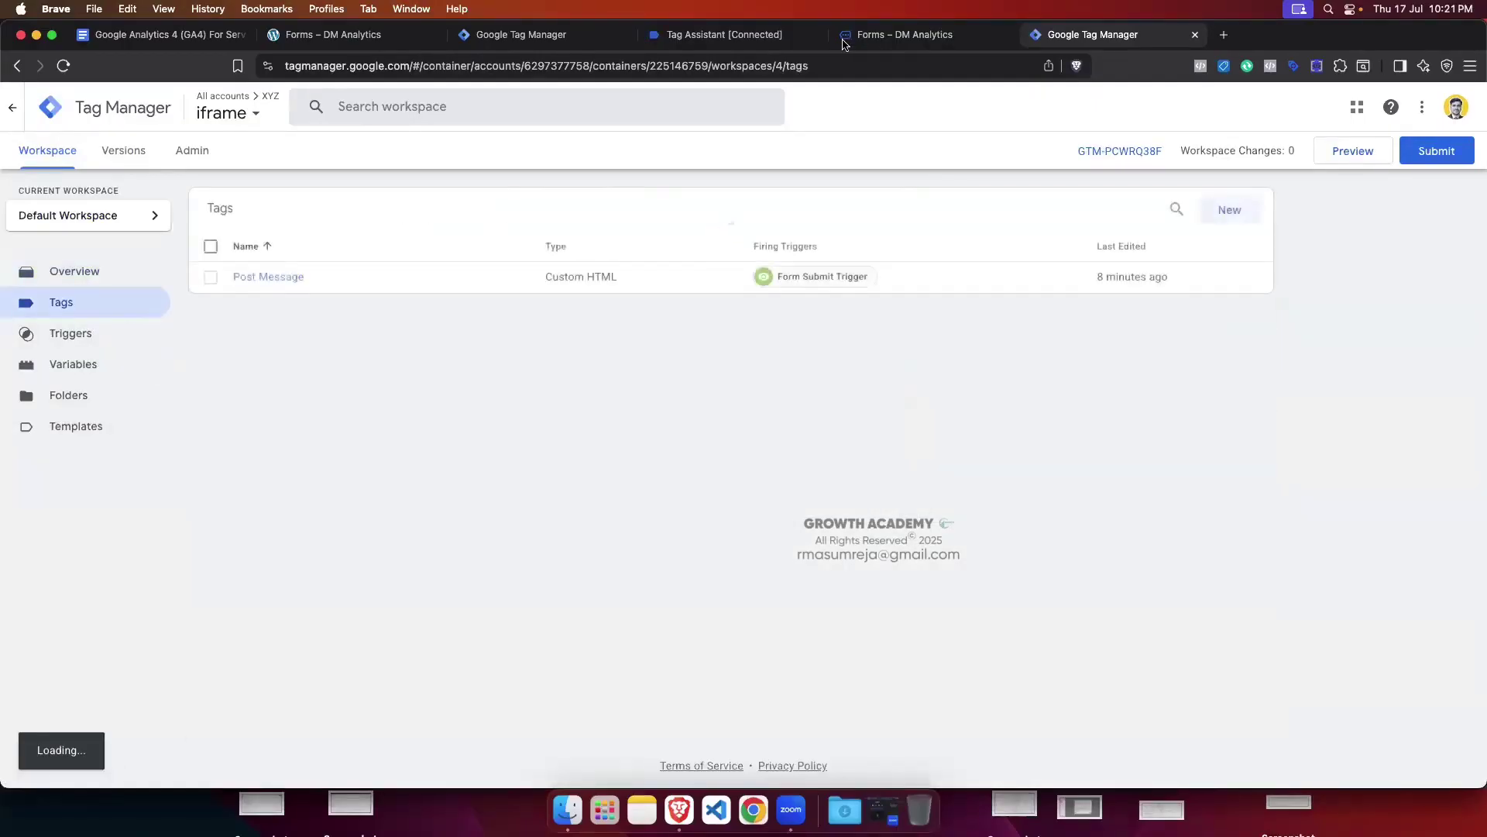
{"action": "left_click", "coordinate": [271, 279]}
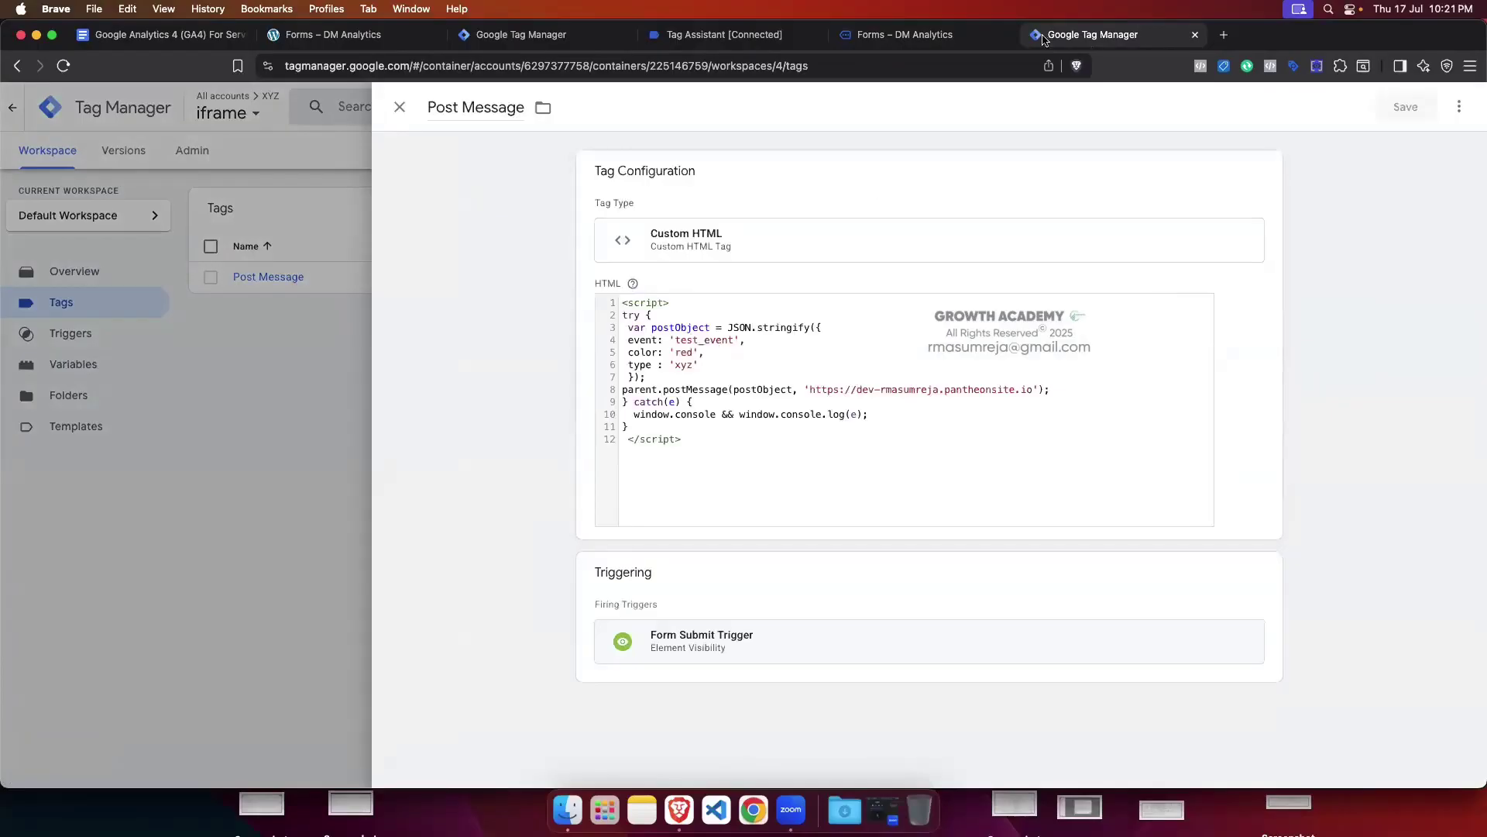
{"action": "left_click", "coordinate": [873, 35]}
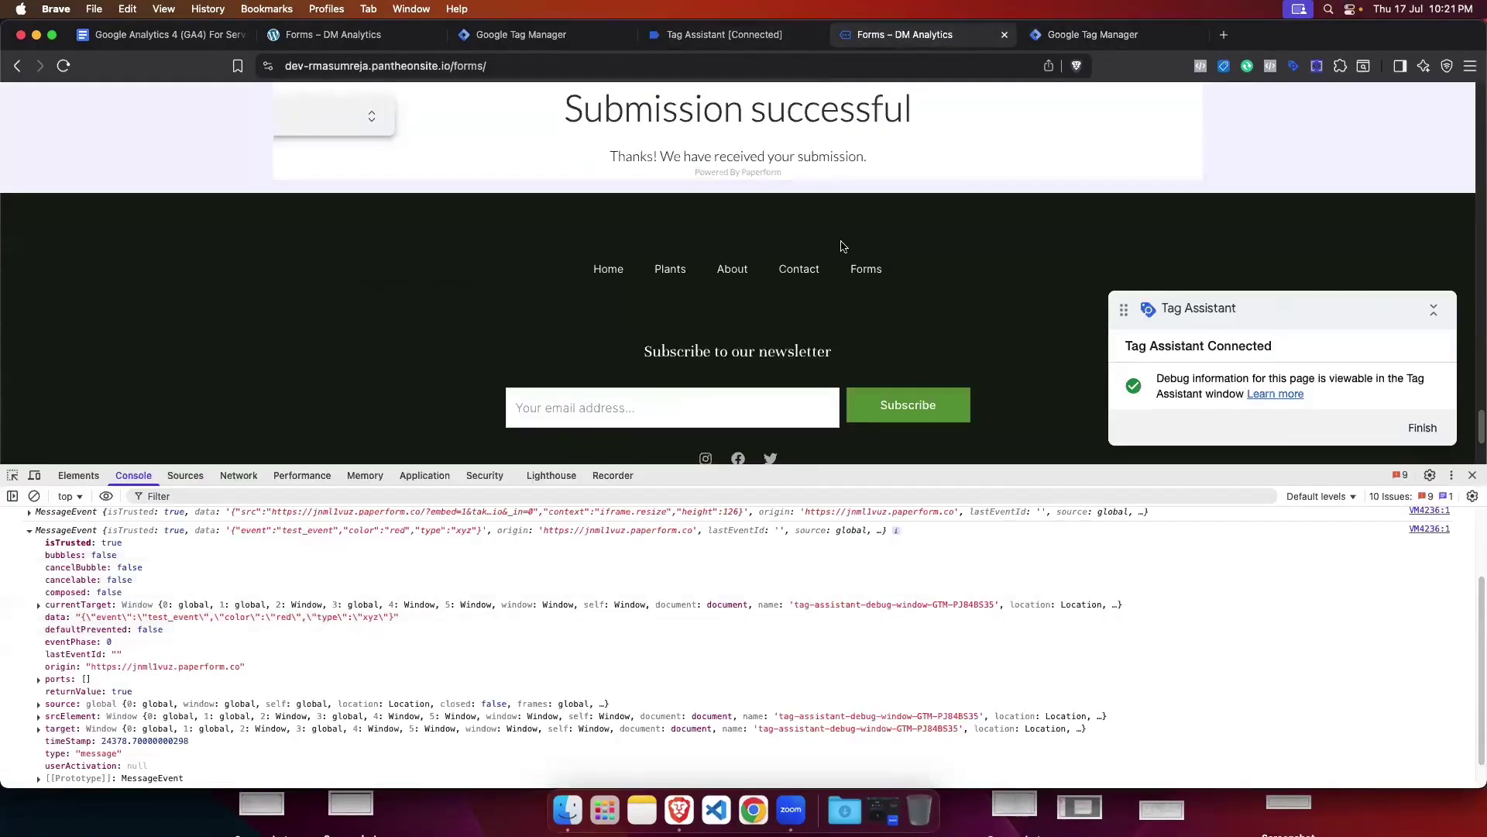
{"action": "left_click", "coordinate": [1092, 34]}
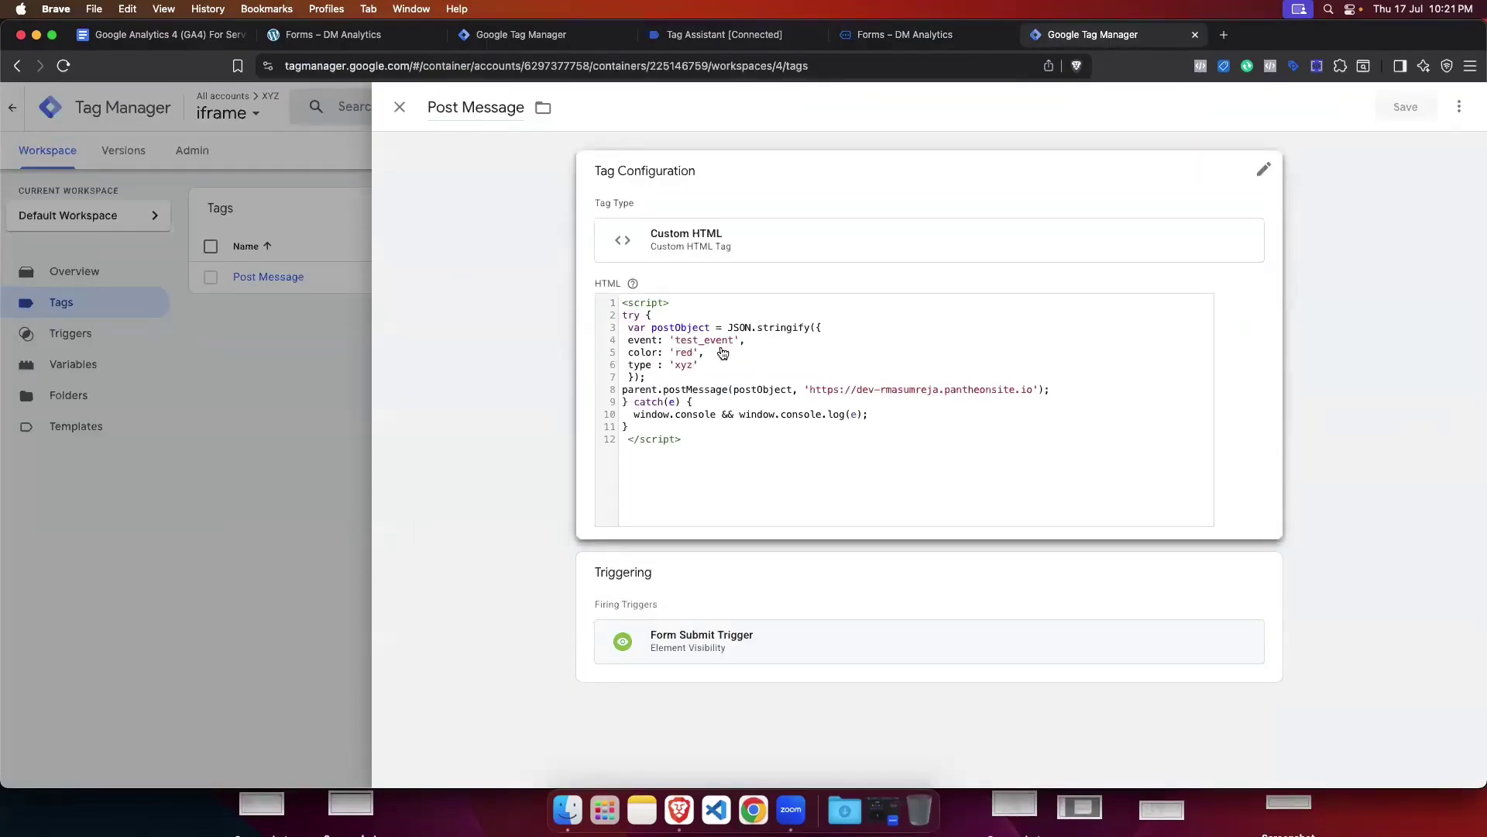
{"action": "left_click", "coordinate": [296, 486]}
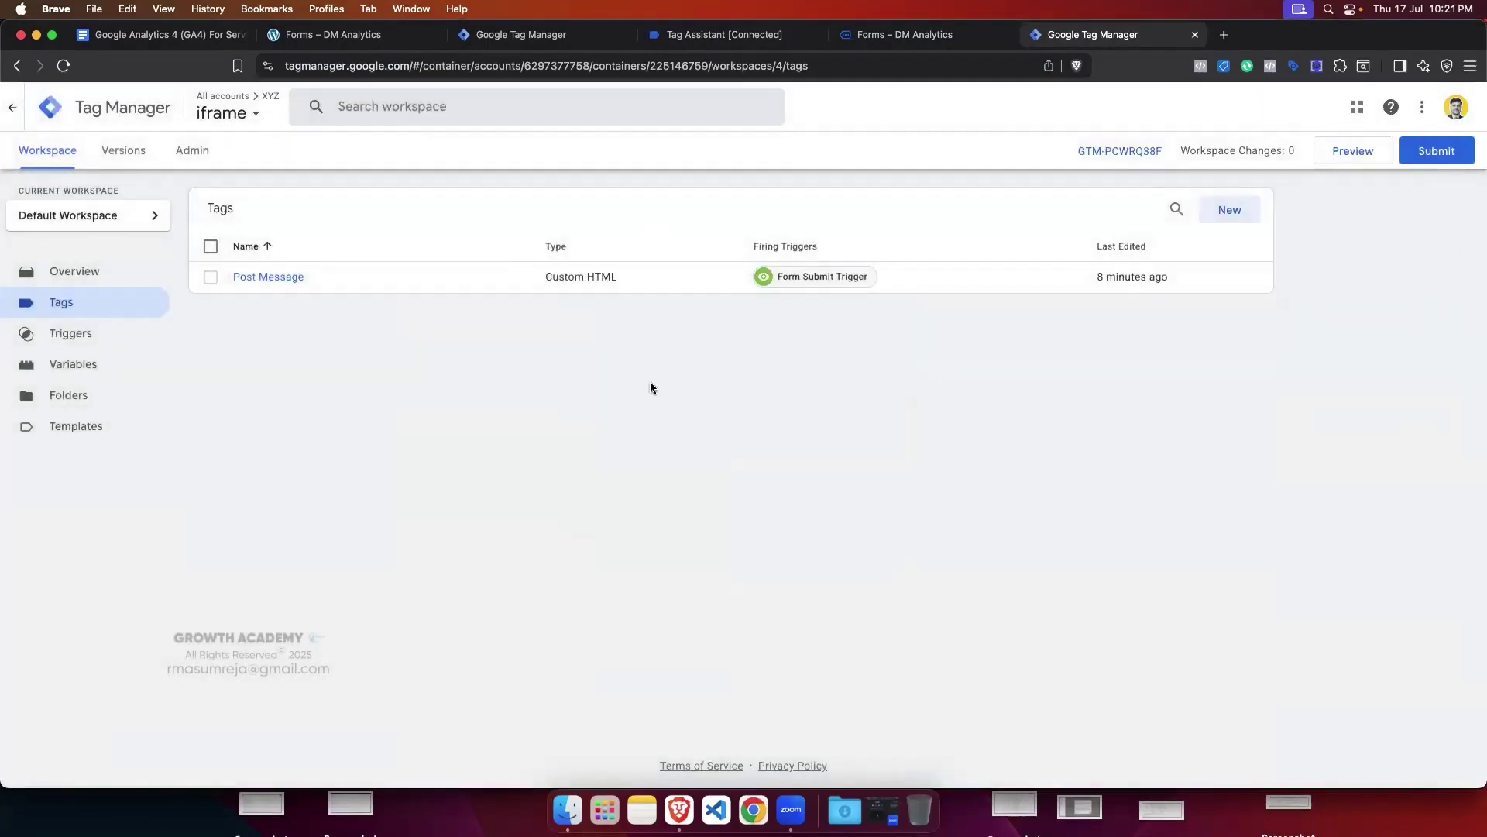
{"action": "left_click", "coordinate": [531, 34]}
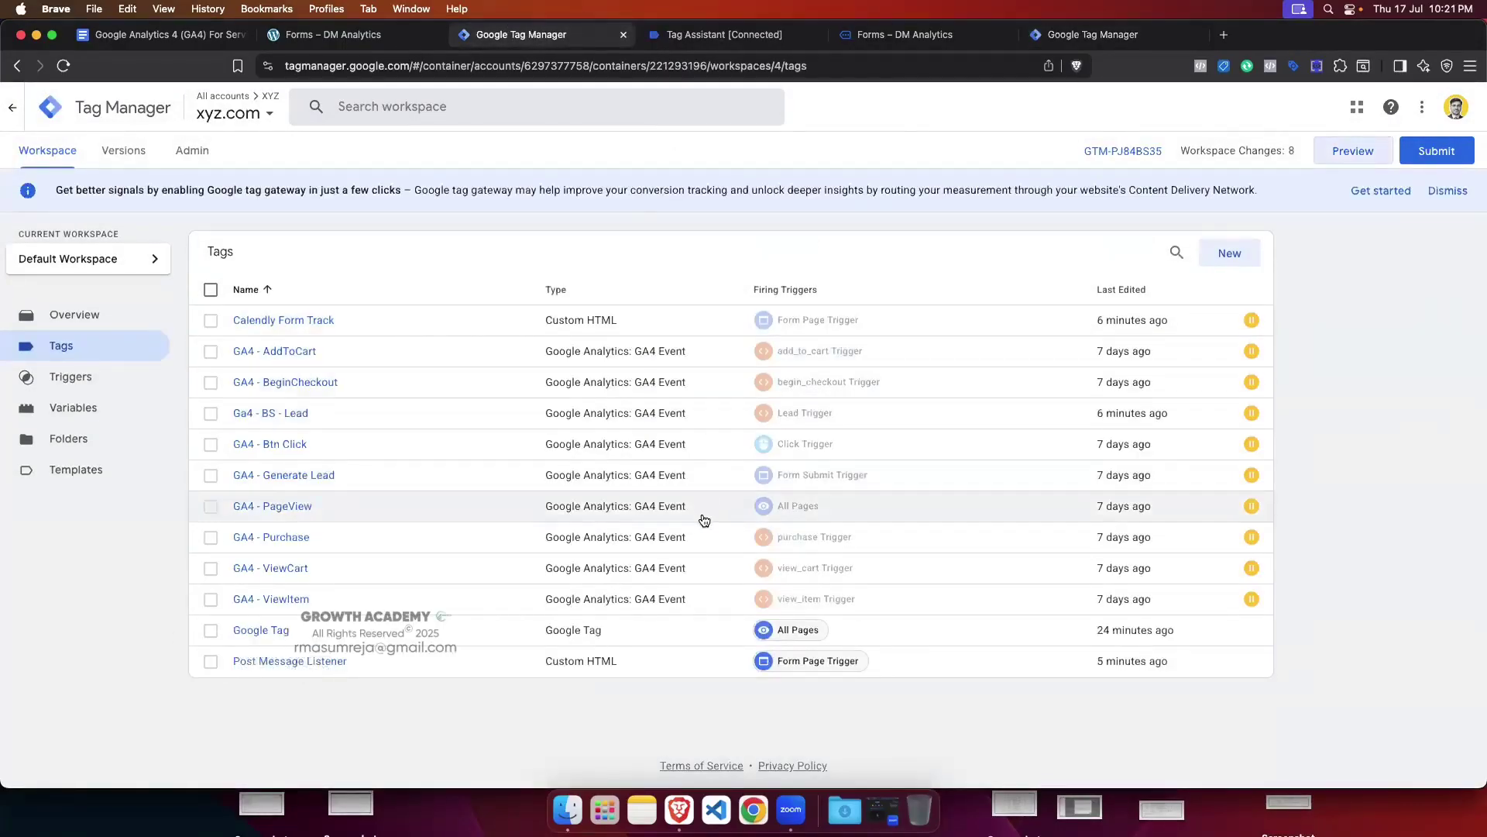
Step: In Post Message Listener, replace the console.log(event) line with window.dataLayer
{"action": "left_click", "coordinate": [303, 662]}
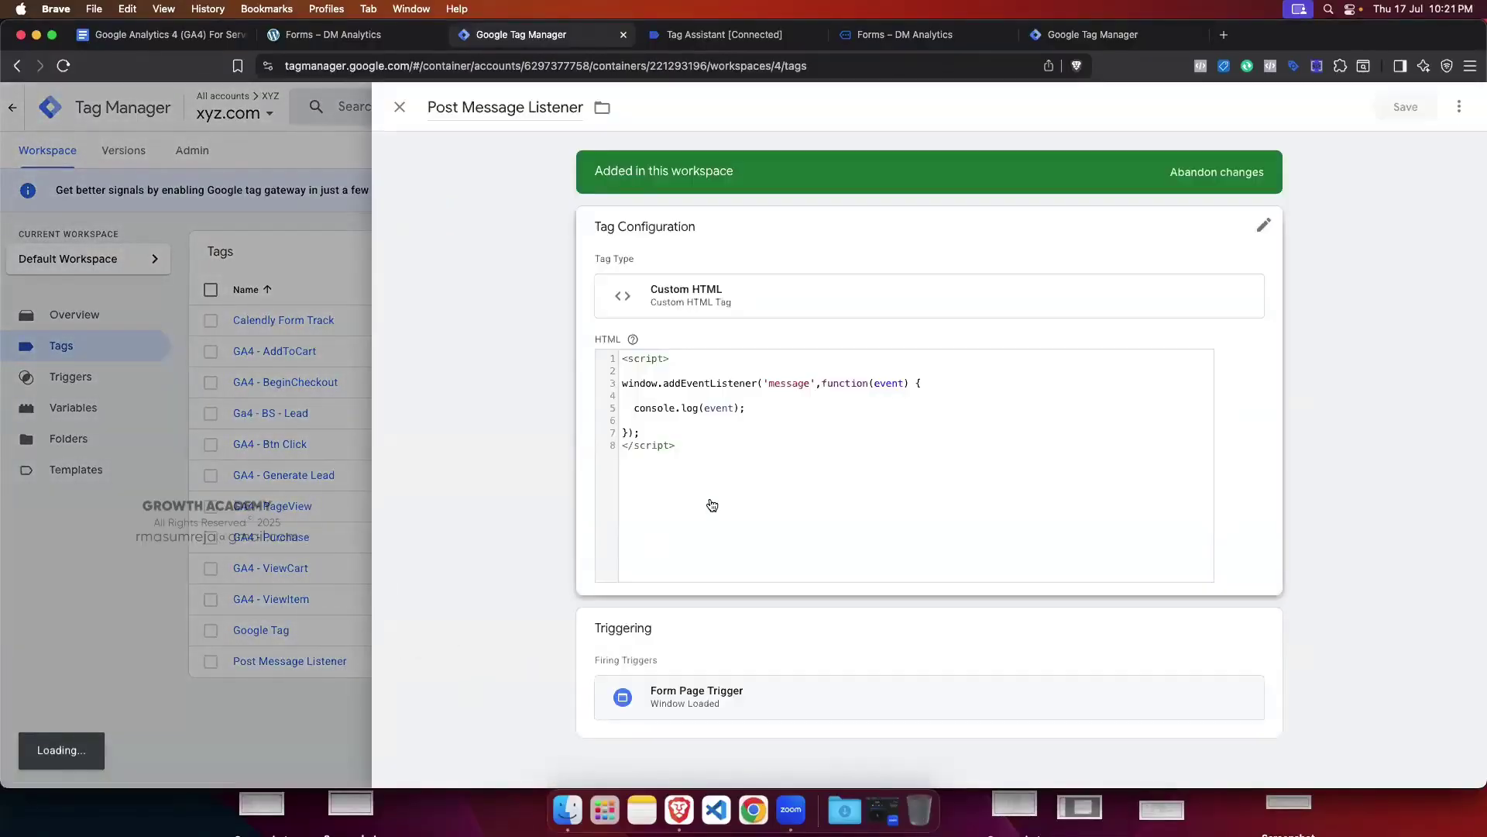
{"action": "left_click_drag", "start_coordinate": [751, 428], "coordinate": [629, 429]}
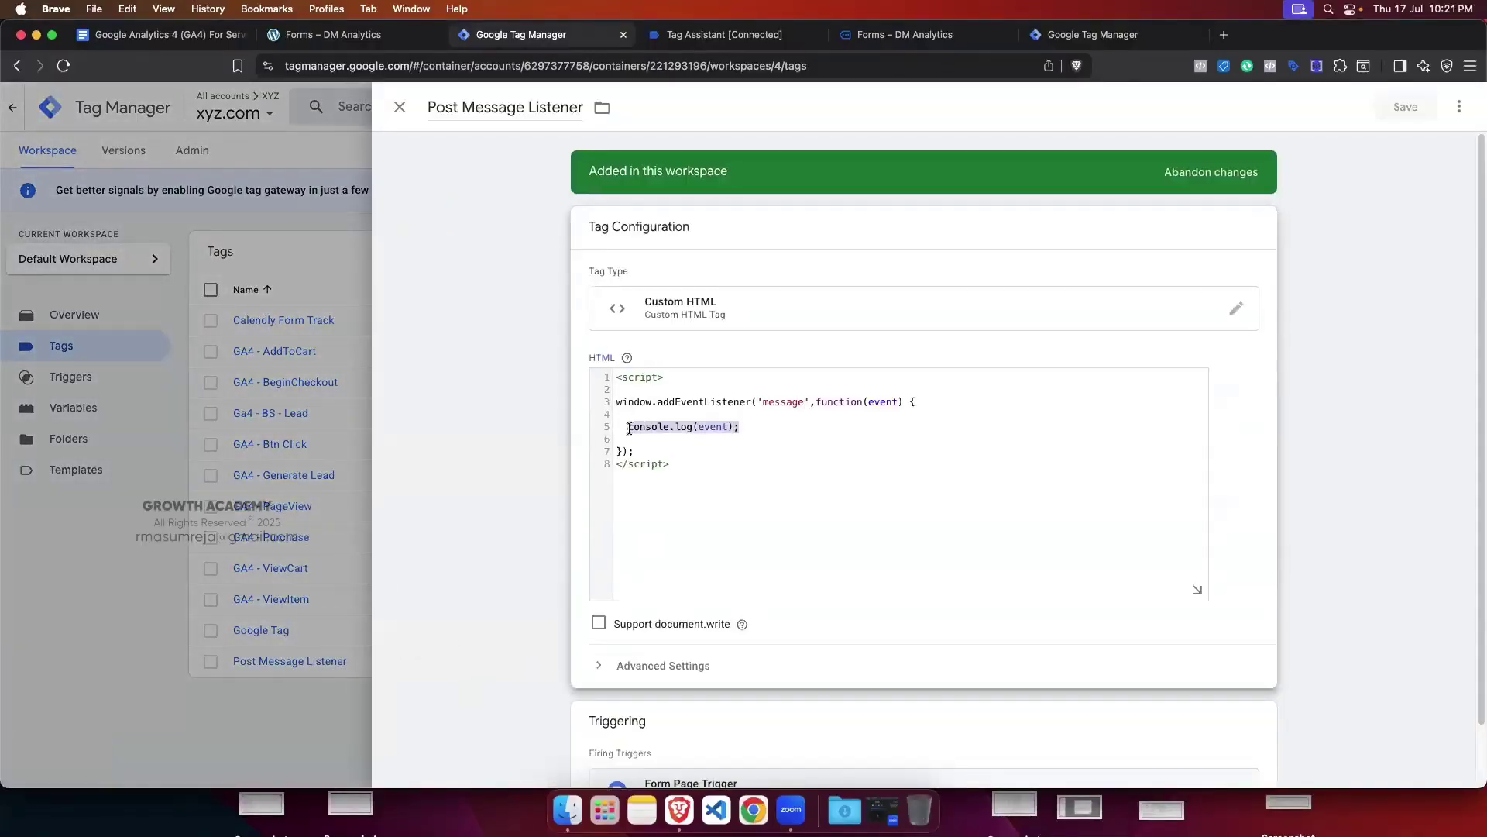
{"action": "key", "text": "BackSpace"}
{"action": "key", "text": "BackSpace"}
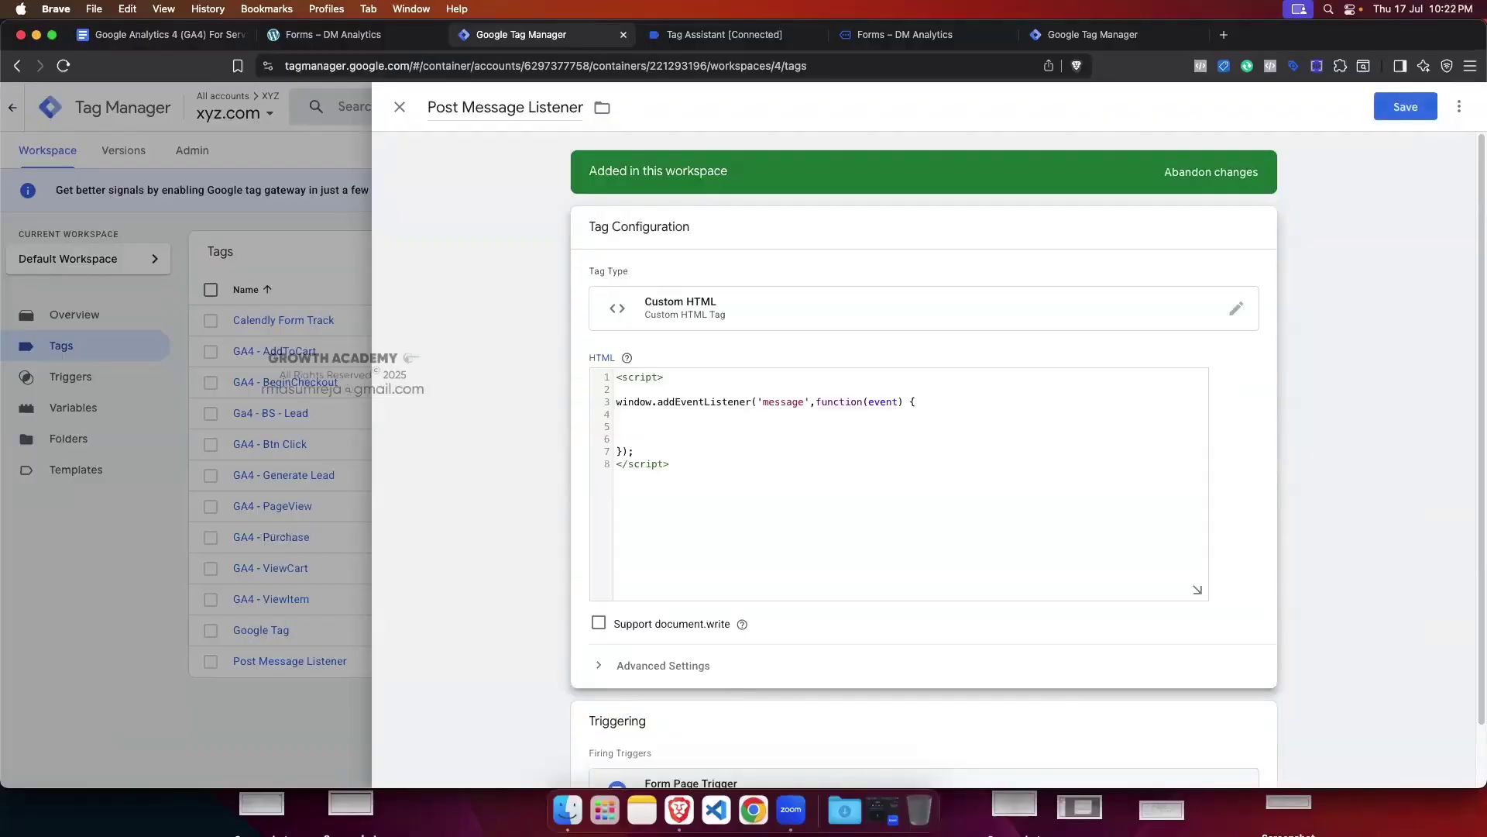
{"action": "type", "text": "window.d"}
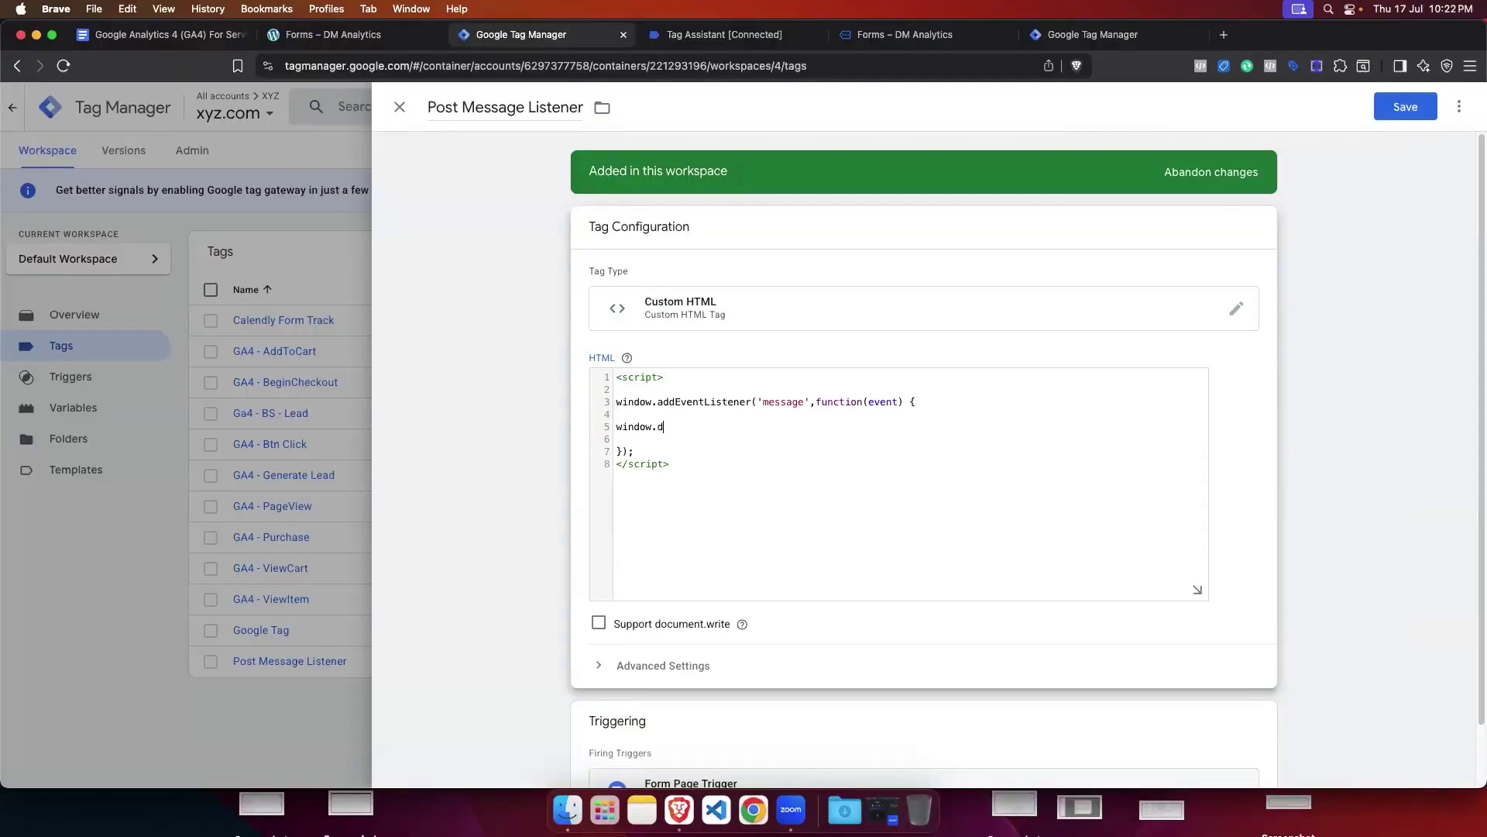
{"action": "type", "text": "ataLayer.push("}
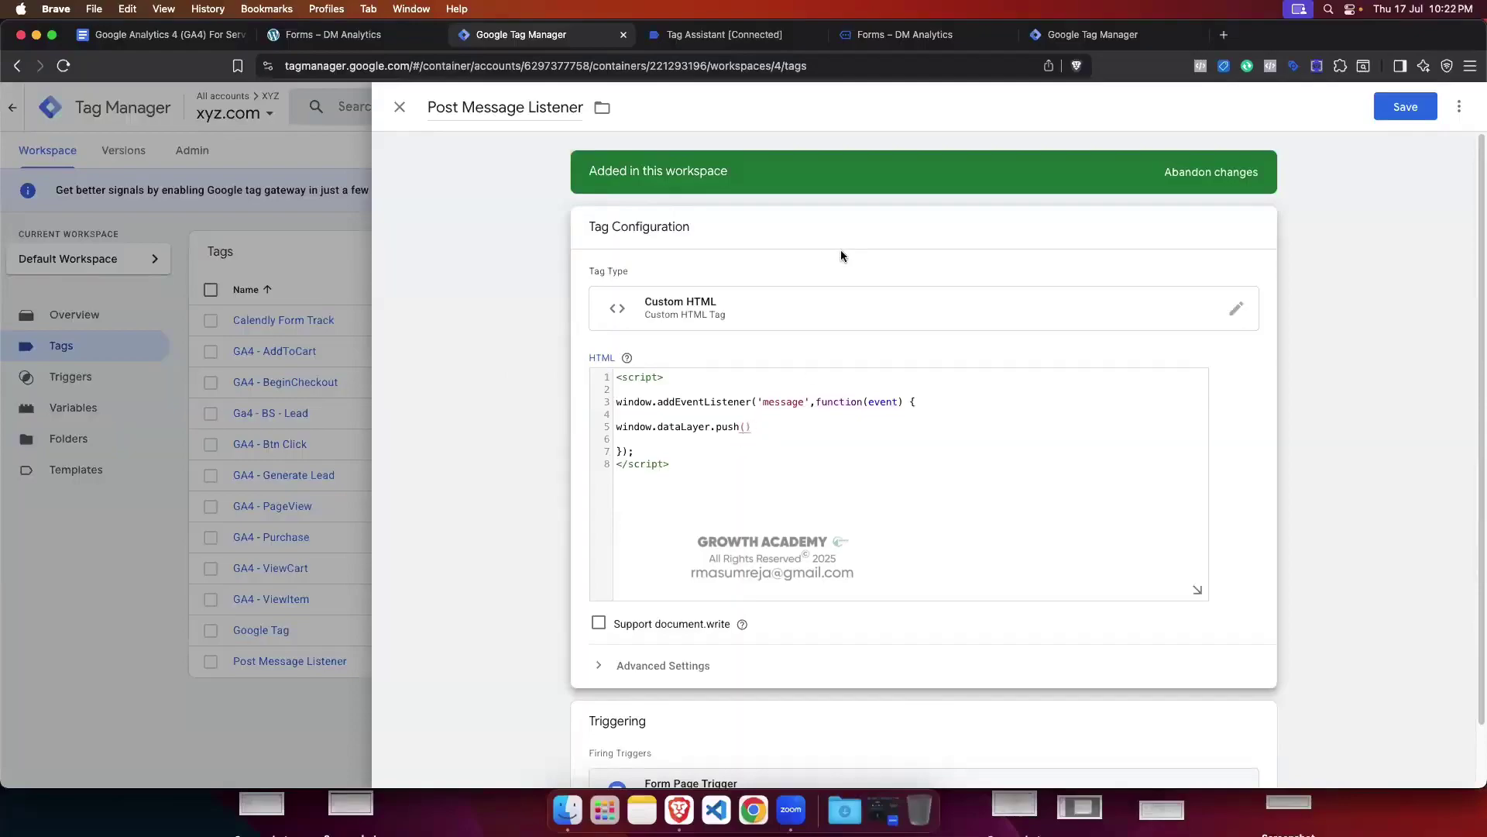
Step: Compare the console's message data string with the Post Message tag's test_event object fields
{"action": "left_click", "coordinate": [885, 37]}
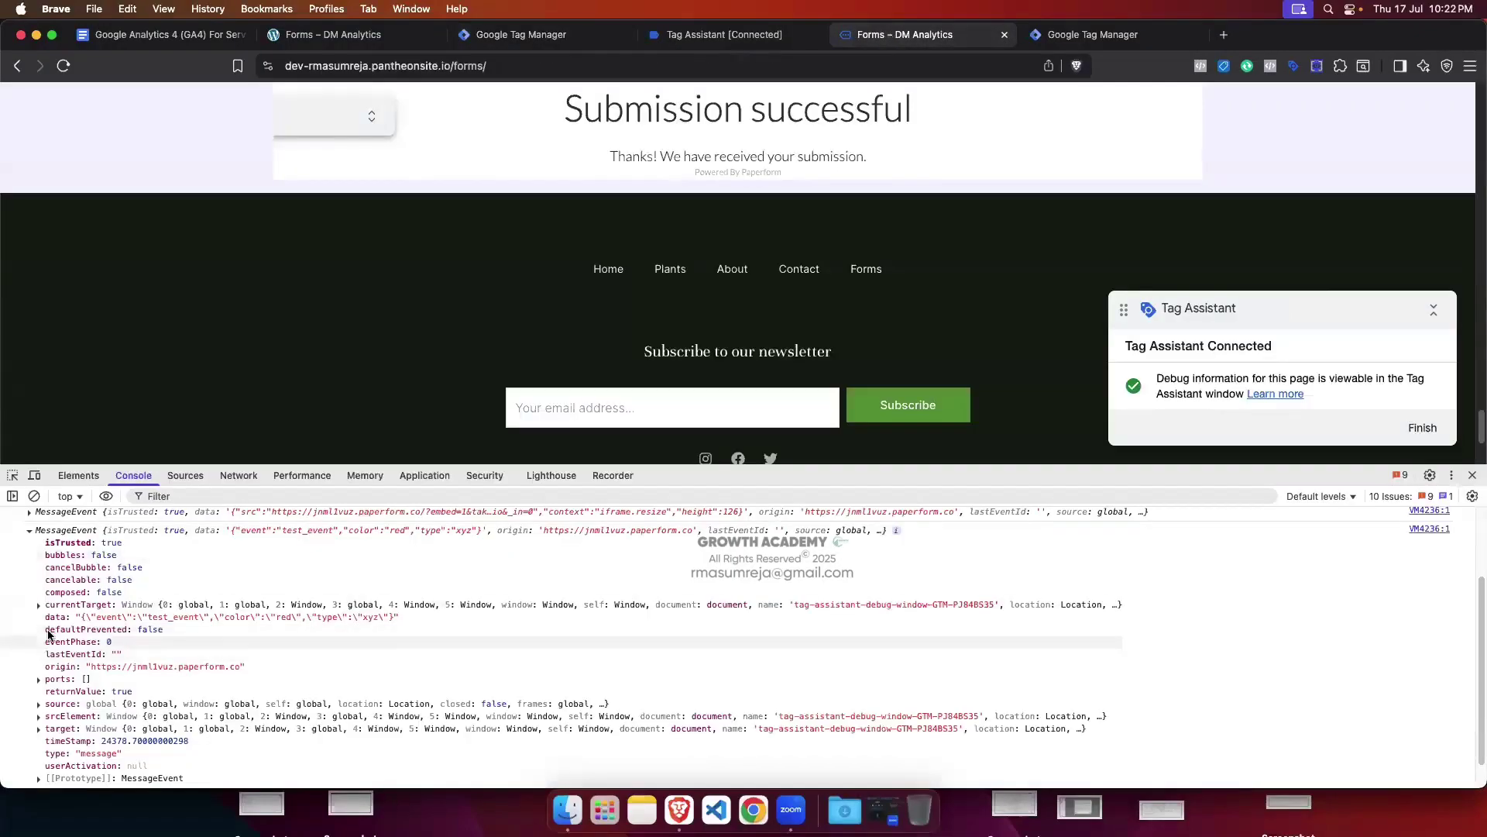
{"action": "left_click_drag", "start_coordinate": [76, 618], "coordinate": [394, 620]}
{"action": "left_click", "coordinate": [1092, 34]}
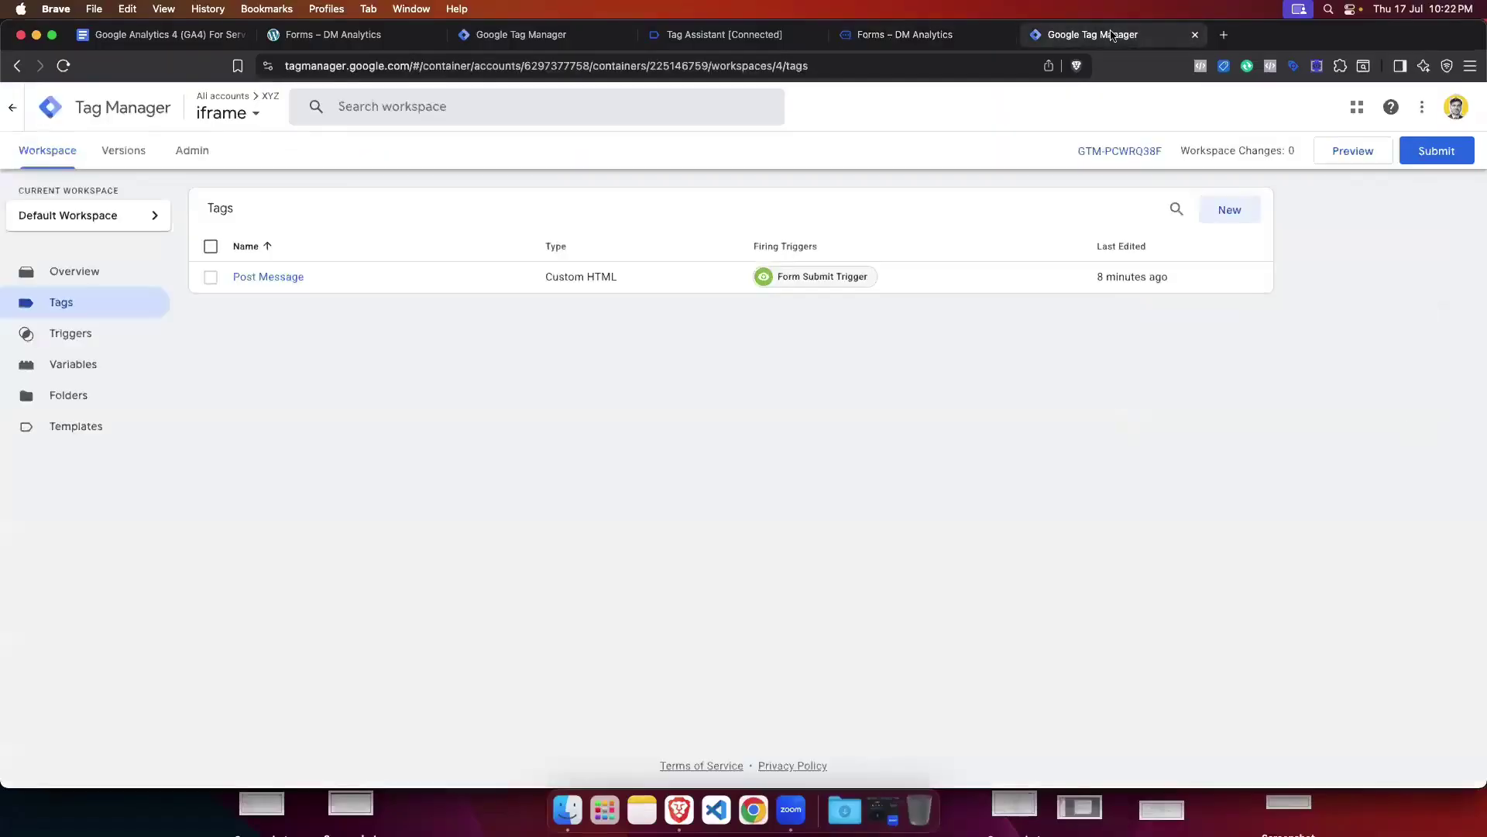
{"action": "left_click", "coordinate": [300, 279]}
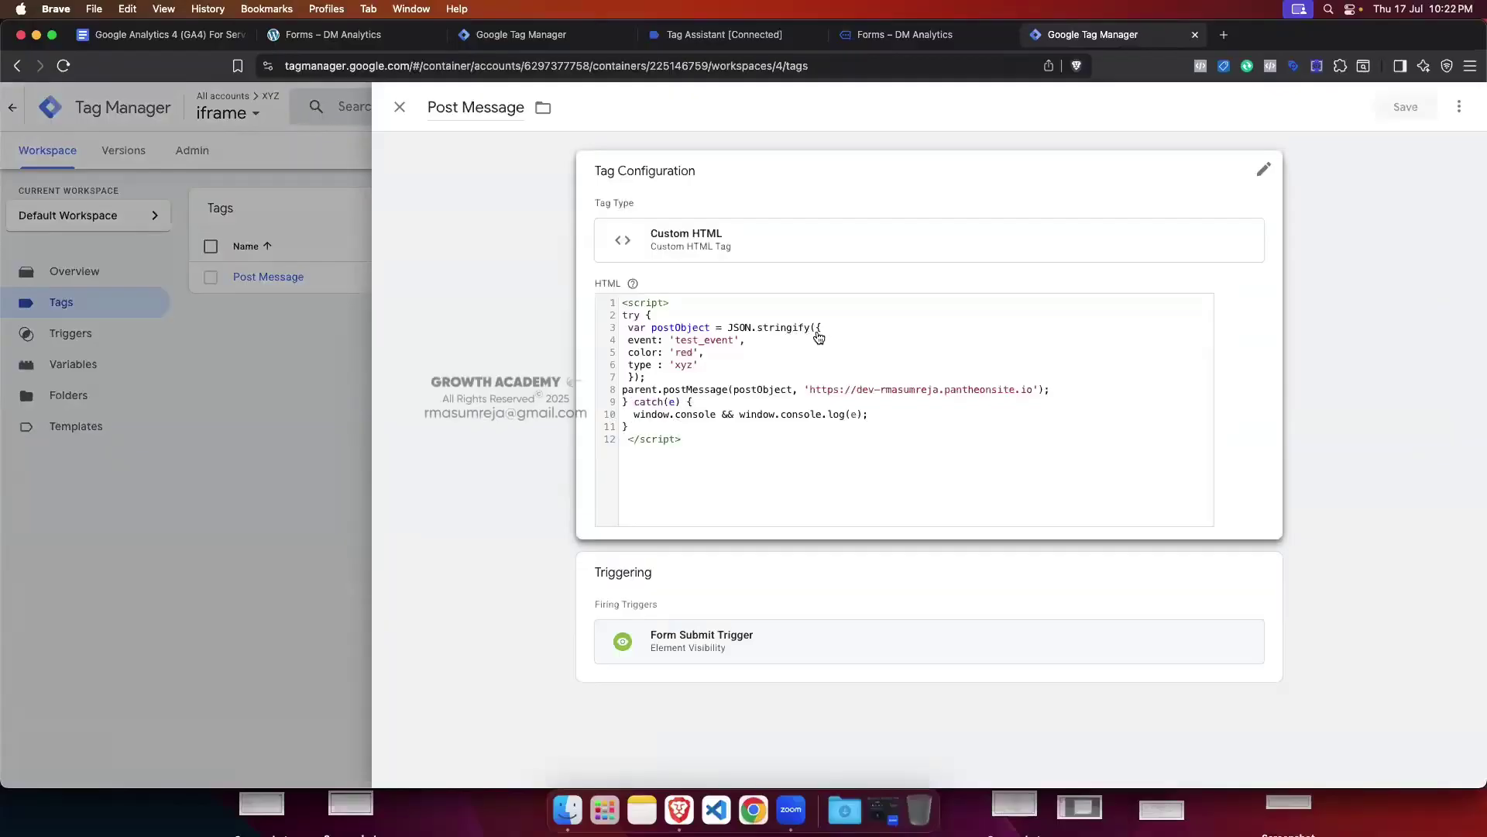
{"action": "left_click", "coordinate": [817, 331]}
{"action": "left_click_drag", "start_coordinate": [811, 346], "coordinate": [629, 392]}
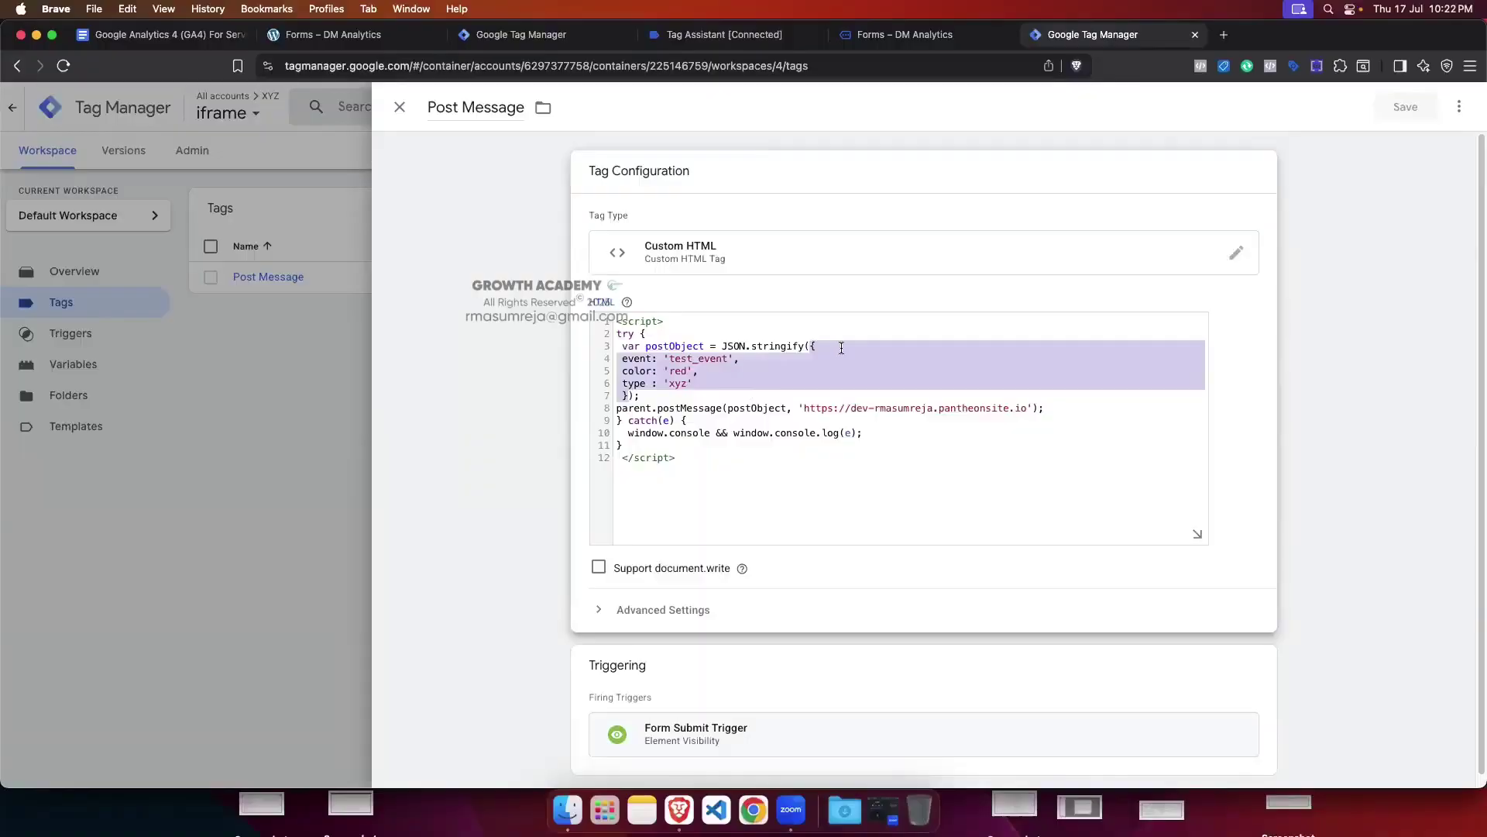
{"action": "left_click", "coordinate": [555, 36]}
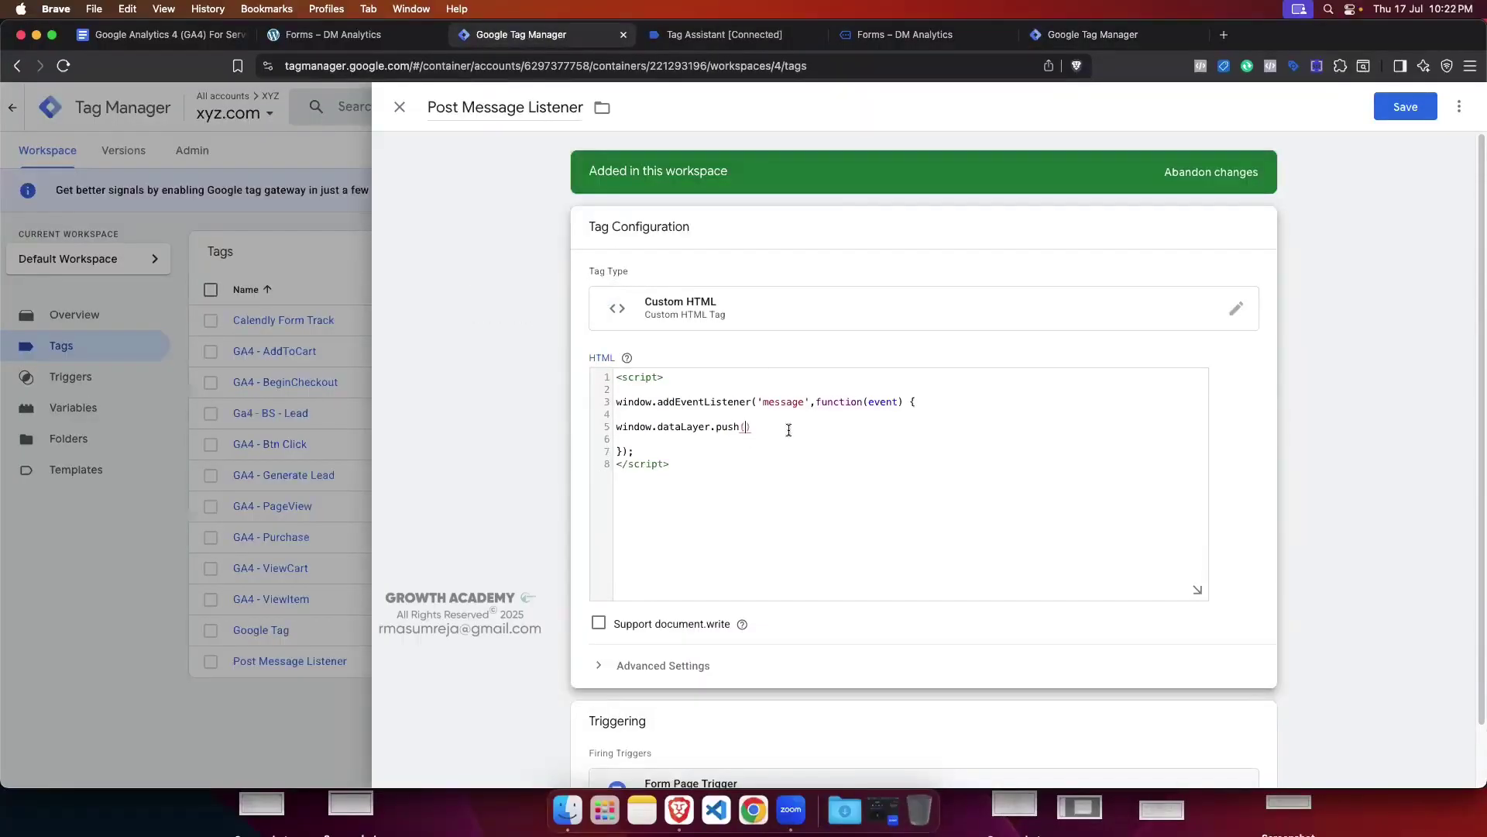
{"action": "left_click", "coordinate": [1092, 34]}
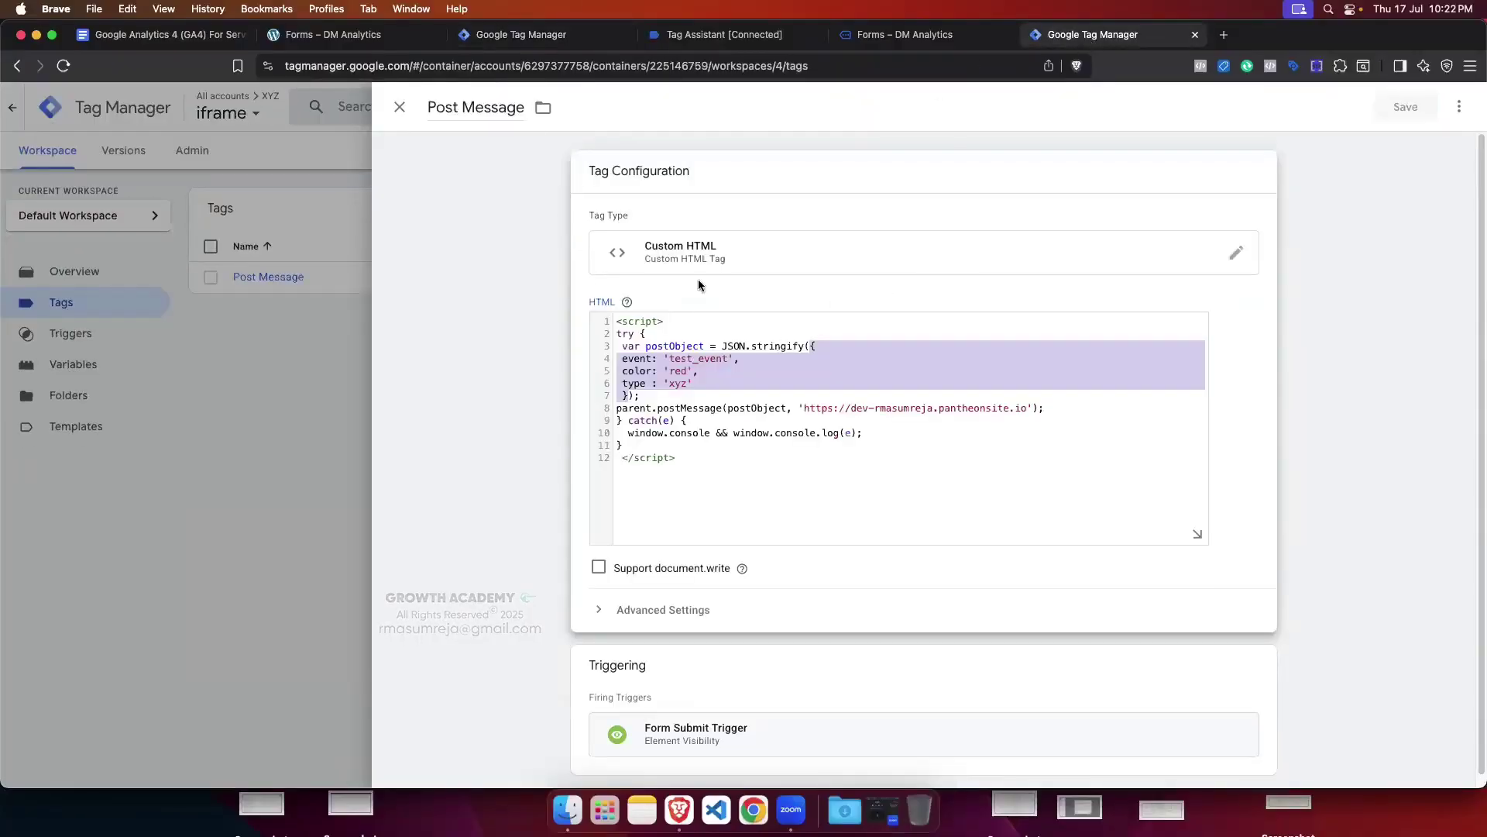
{"action": "left_click", "coordinate": [515, 36]}
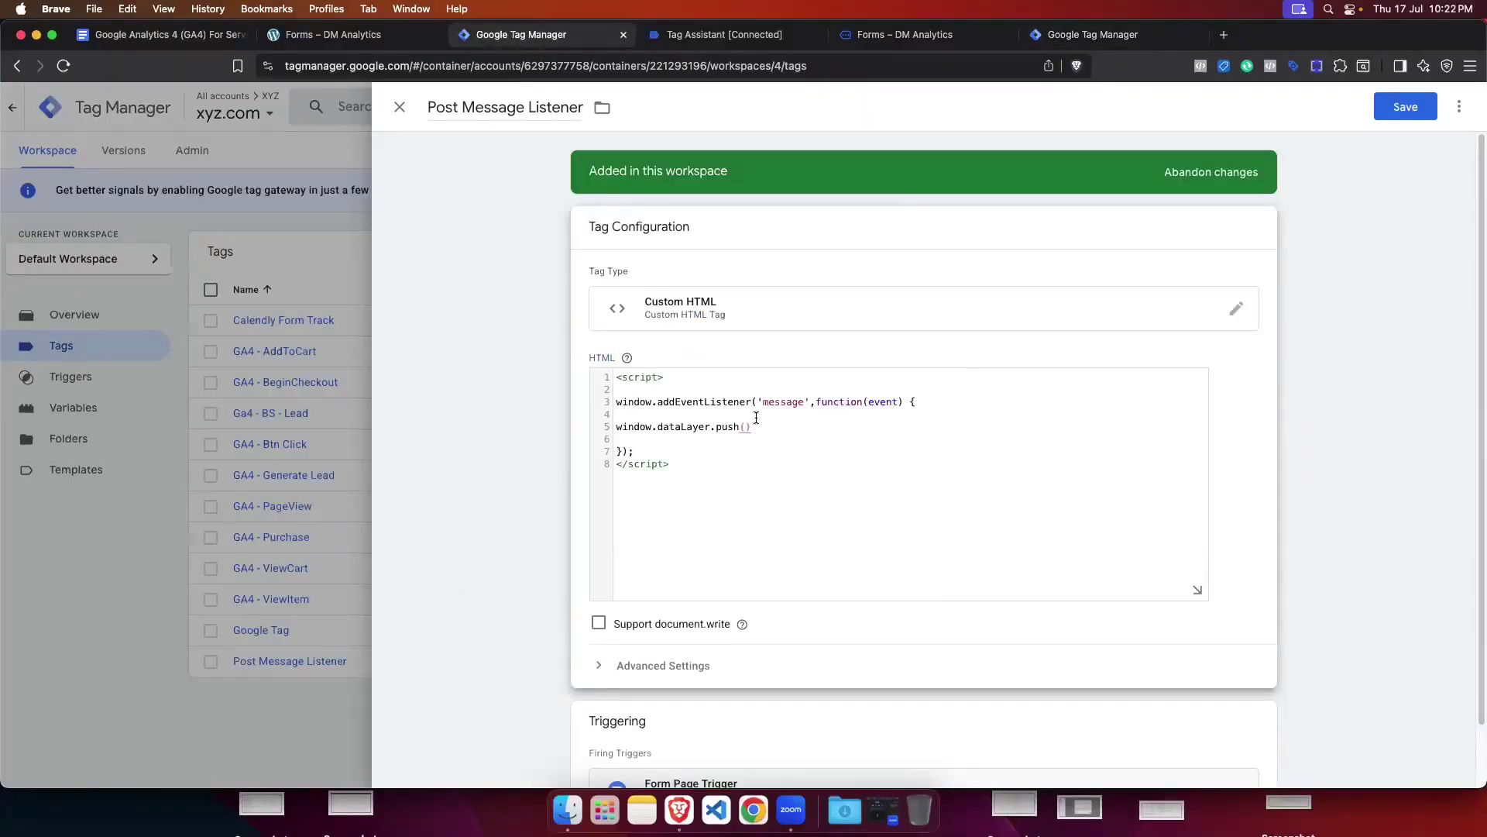
Step: Complete the line as window.dataLayer.push(JSON.parse(event.data)) and save the tag
{"action": "type", "text": "JSON"}
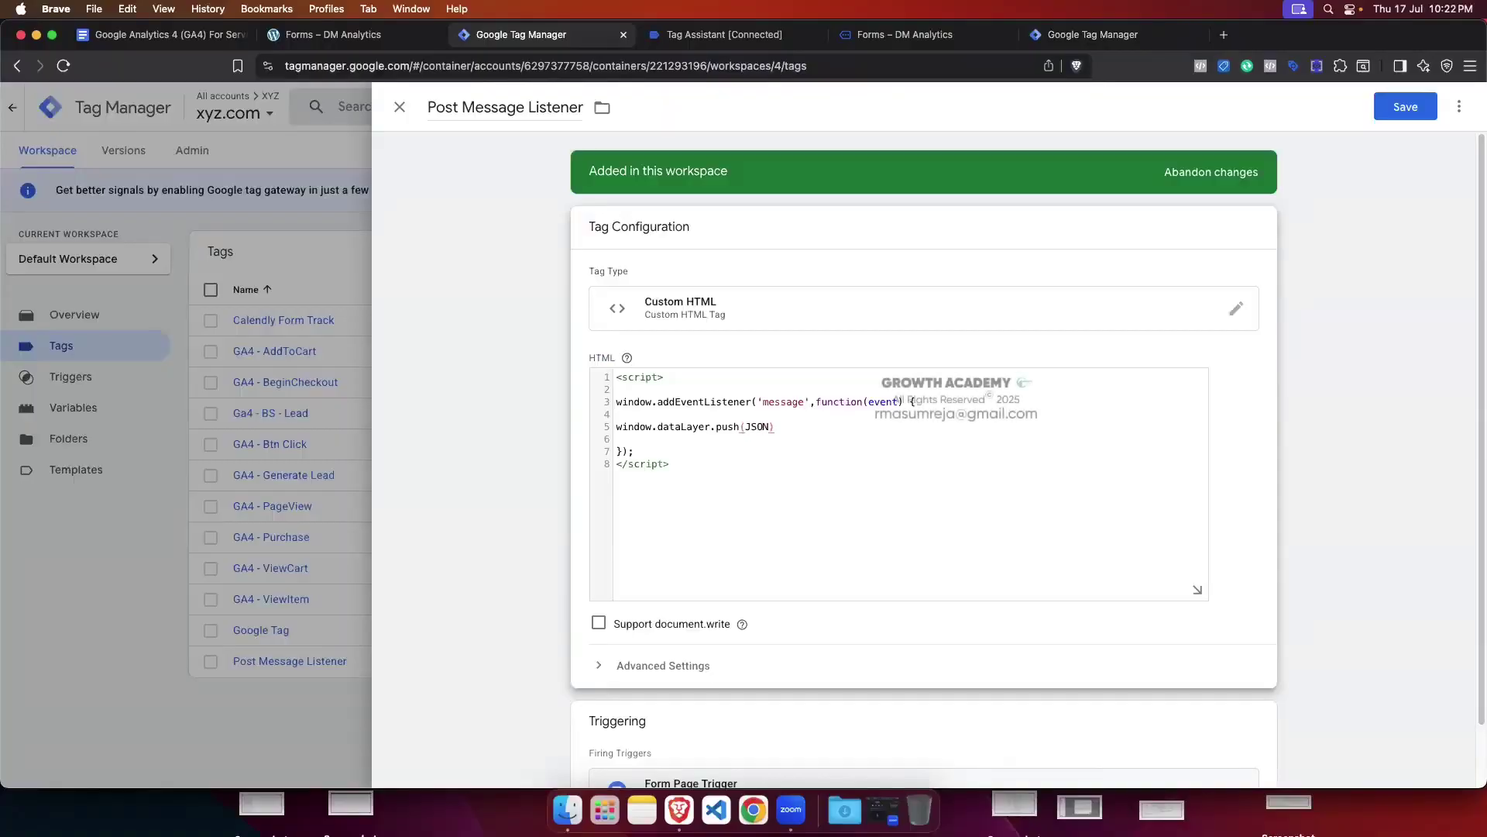
{"action": "type", "text": ".parse("}
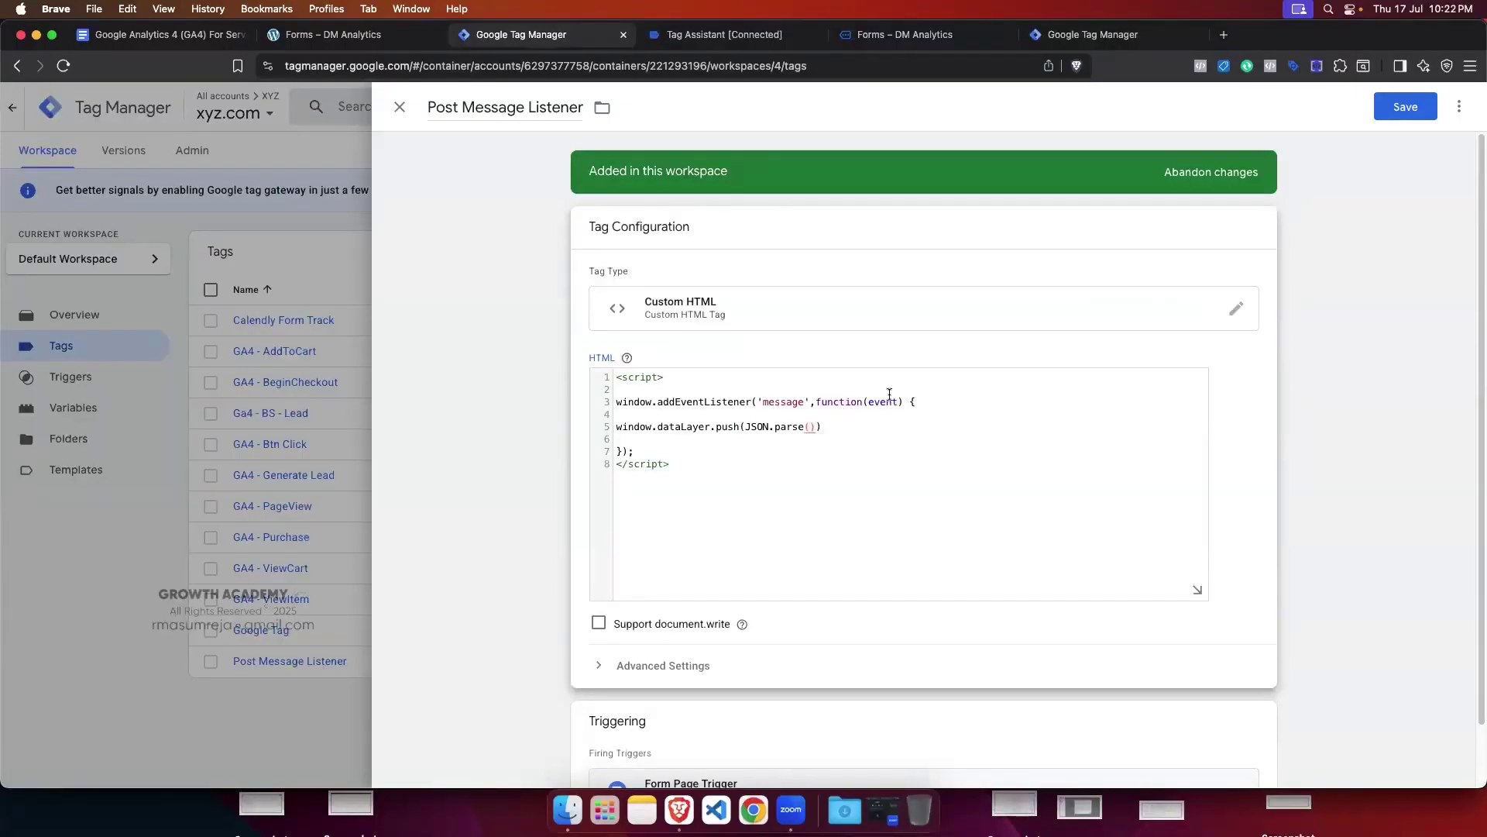
{"action": "left_click", "coordinate": [907, 35]}
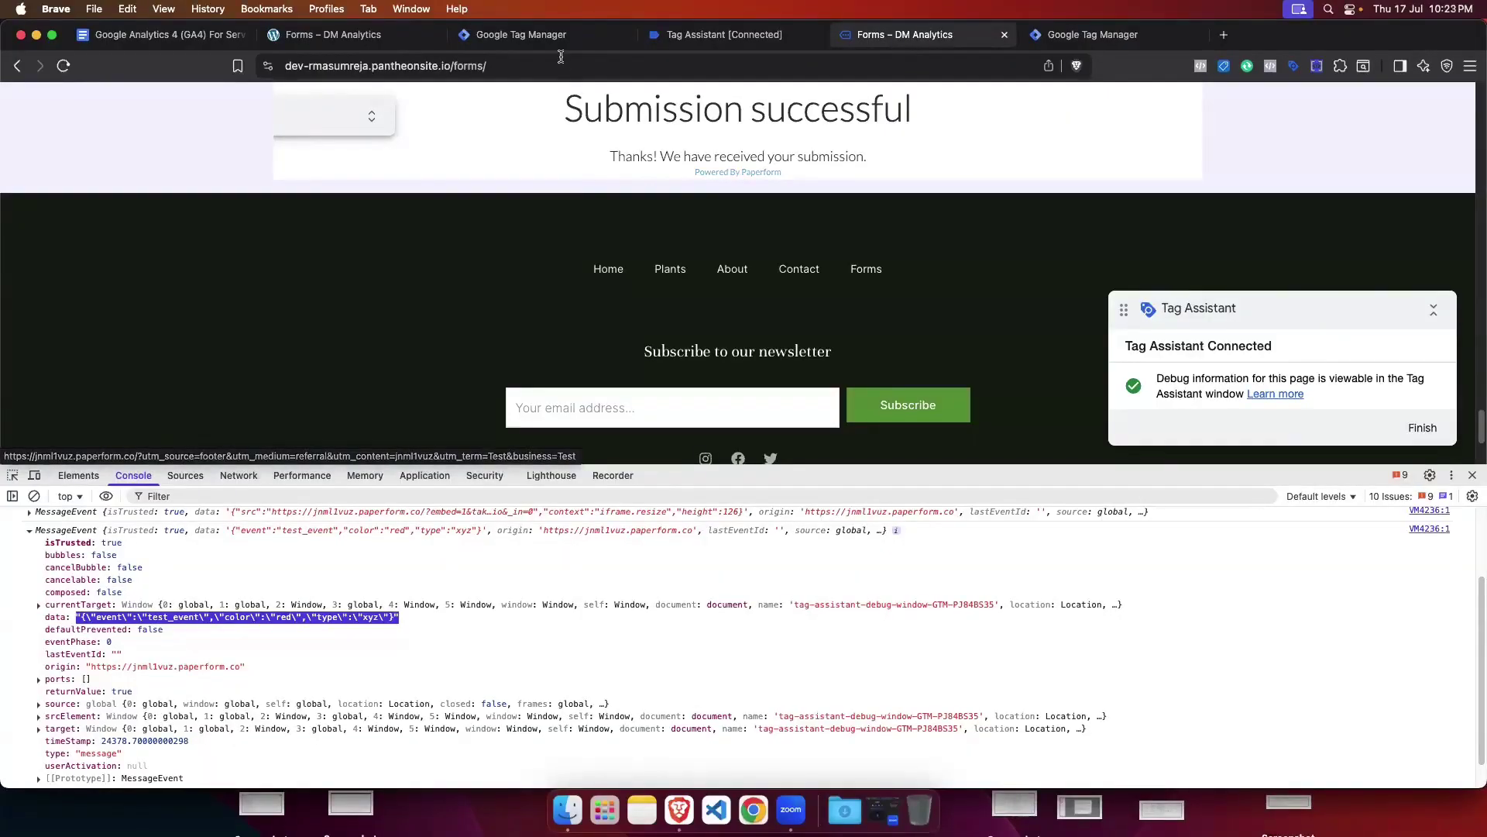
{"action": "left_click", "coordinate": [521, 35]}
{"action": "type", "text": "ev"}
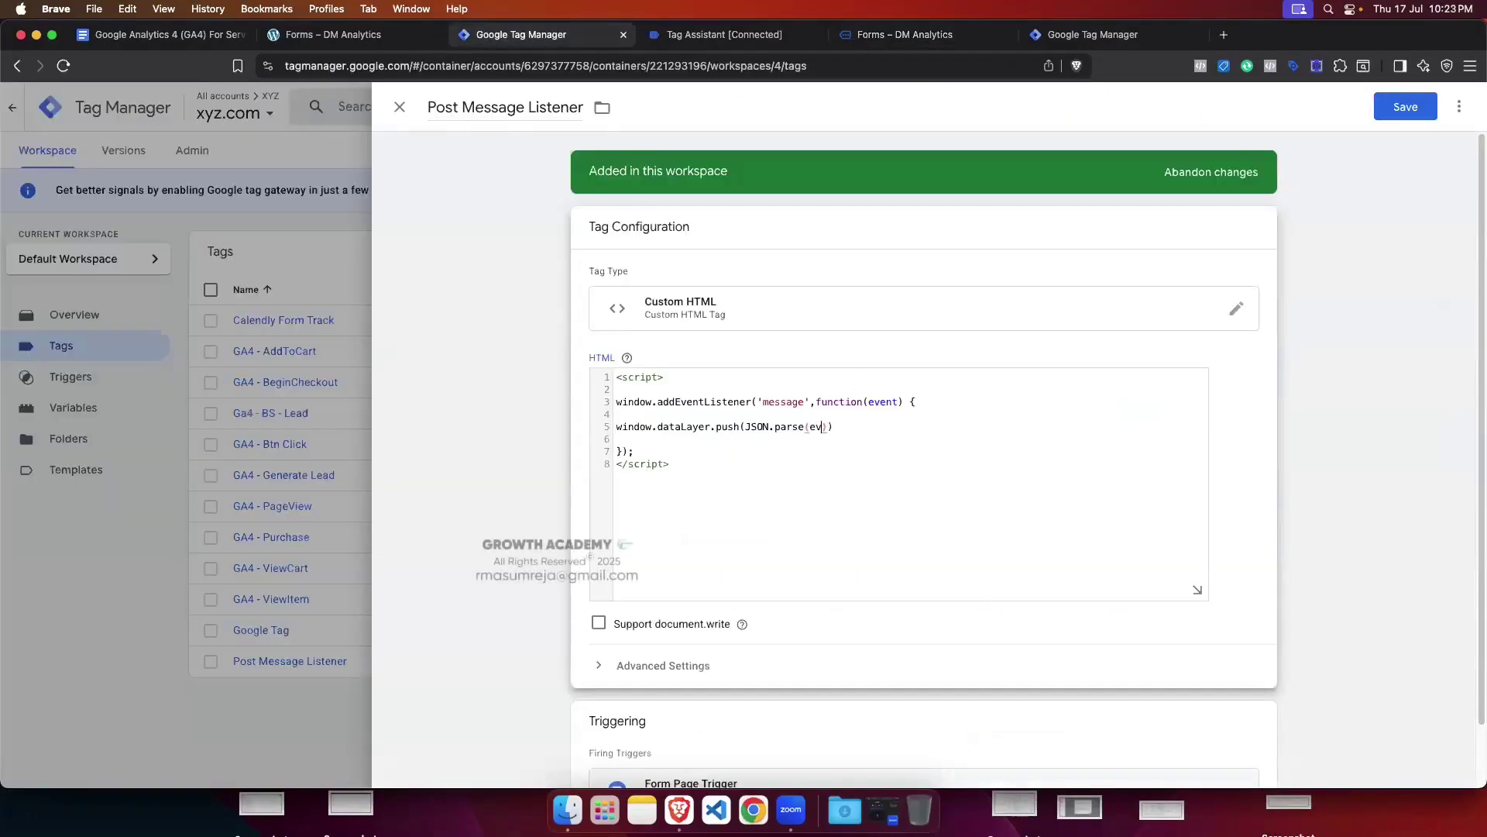
{"action": "type", "text": "ent.data"}
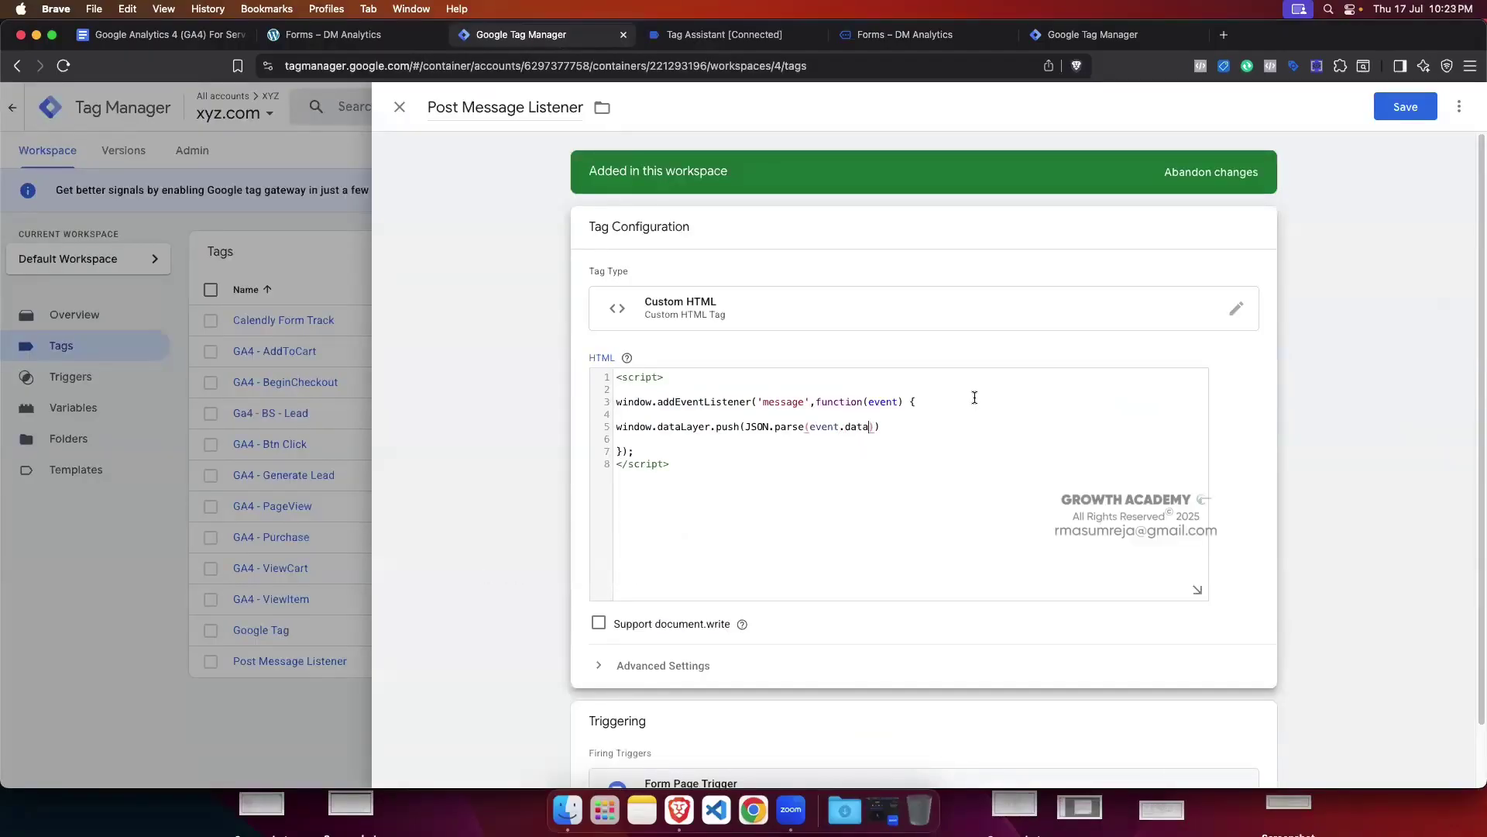
{"action": "left_click", "coordinate": [1426, 108]}
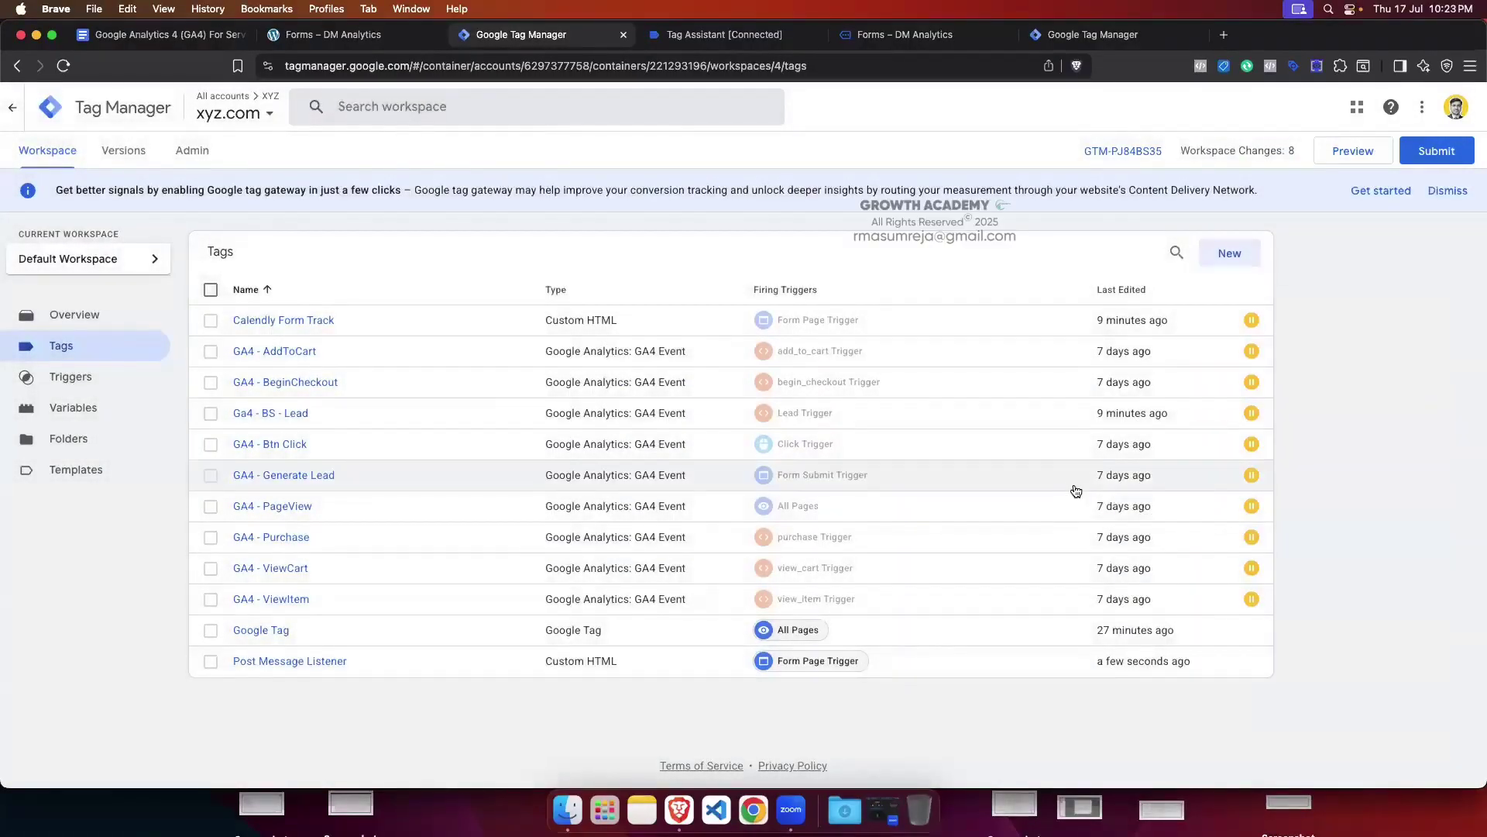
Step: Recheck the saved listener tag, close the old Tag Assistant and form tabs, and reconnect the preview
{"action": "left_click", "coordinate": [299, 661]}
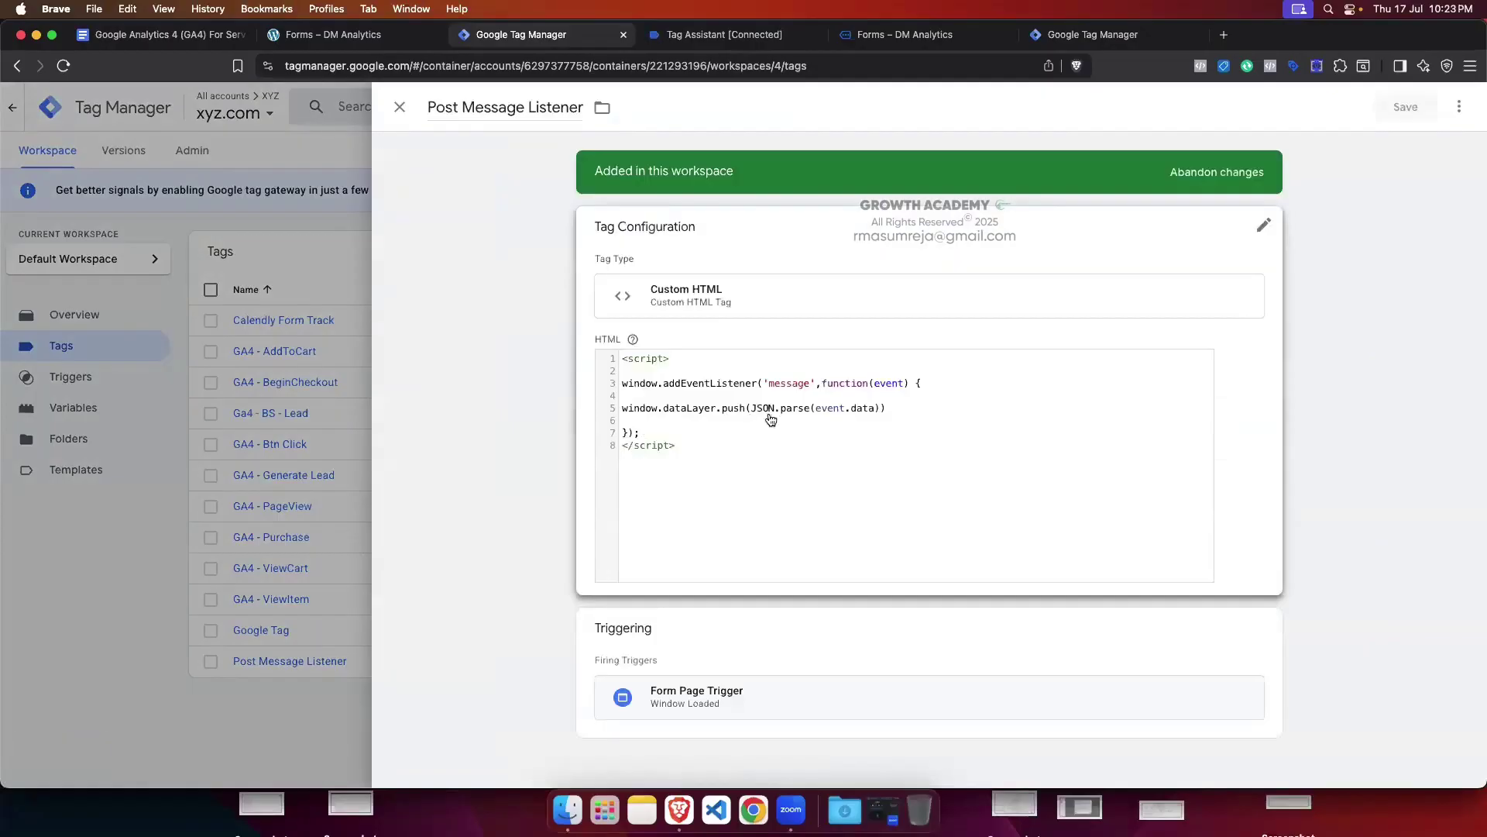
{"action": "left_click", "coordinate": [289, 538]}
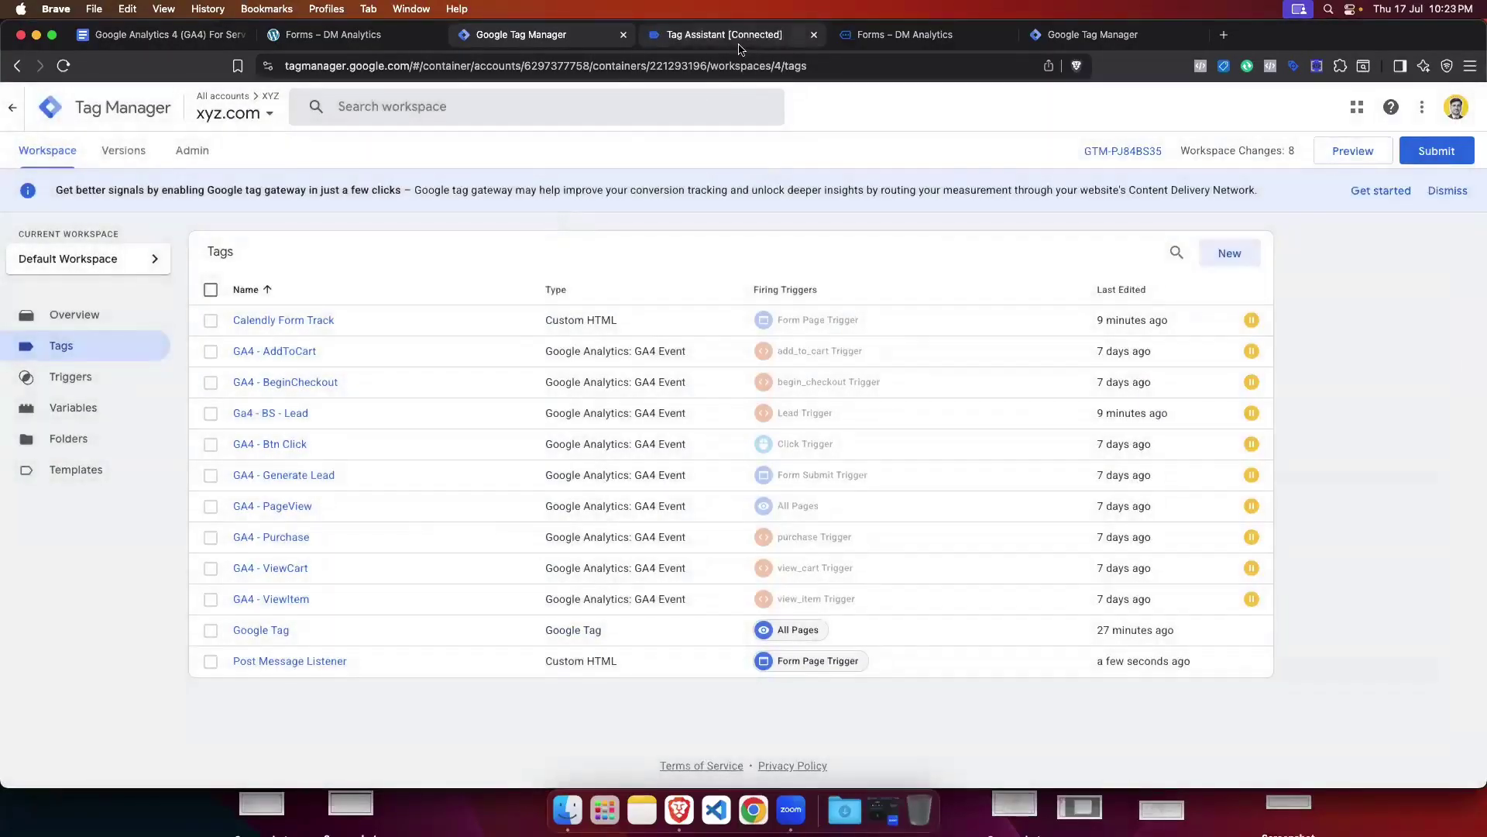
{"action": "left_click", "coordinate": [798, 36]}
{"action": "left_click", "coordinate": [814, 35]}
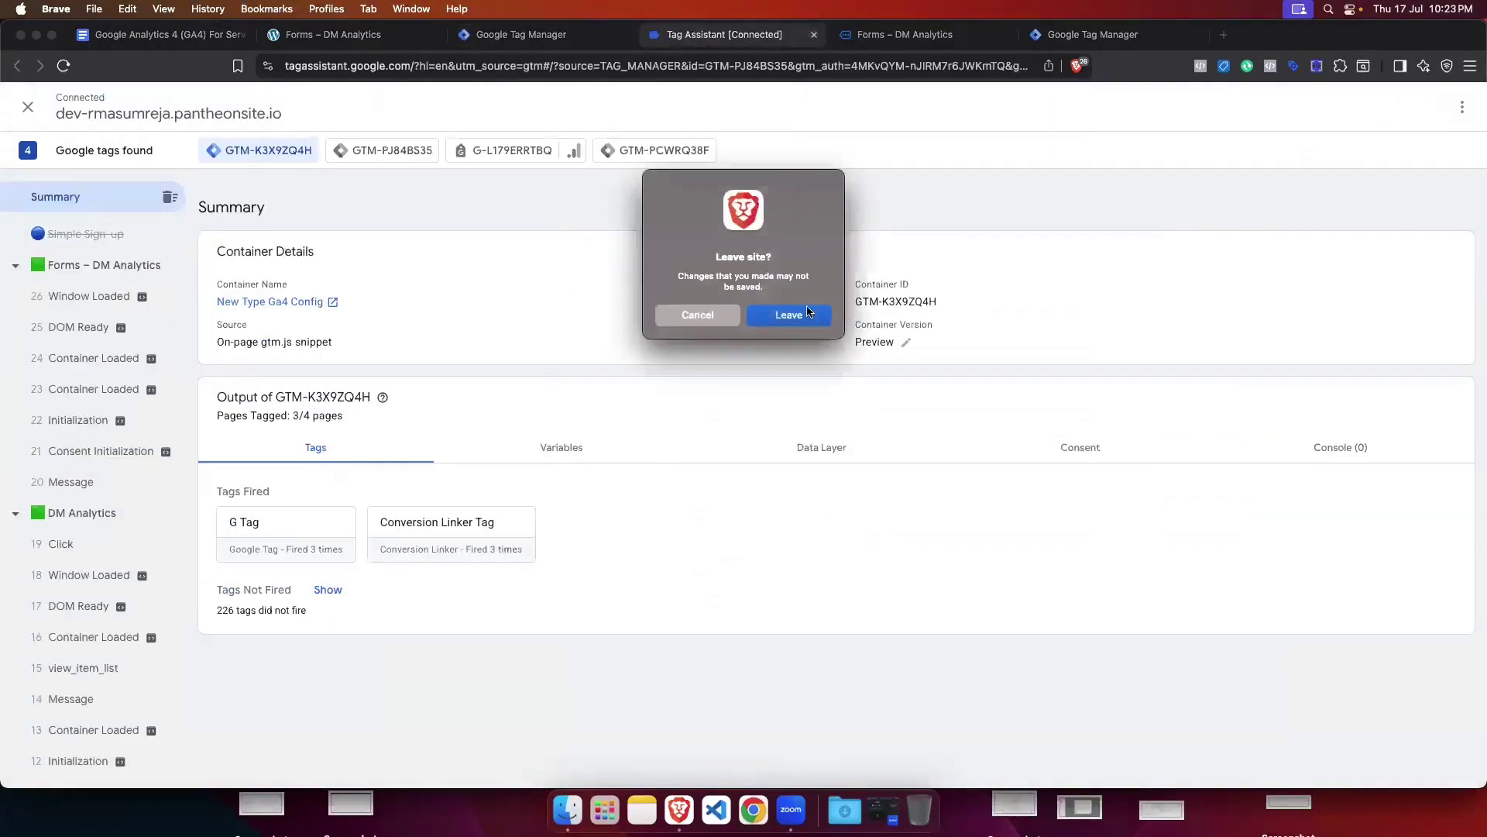
{"action": "left_click", "coordinate": [805, 314]}
{"action": "left_click", "coordinate": [813, 37]}
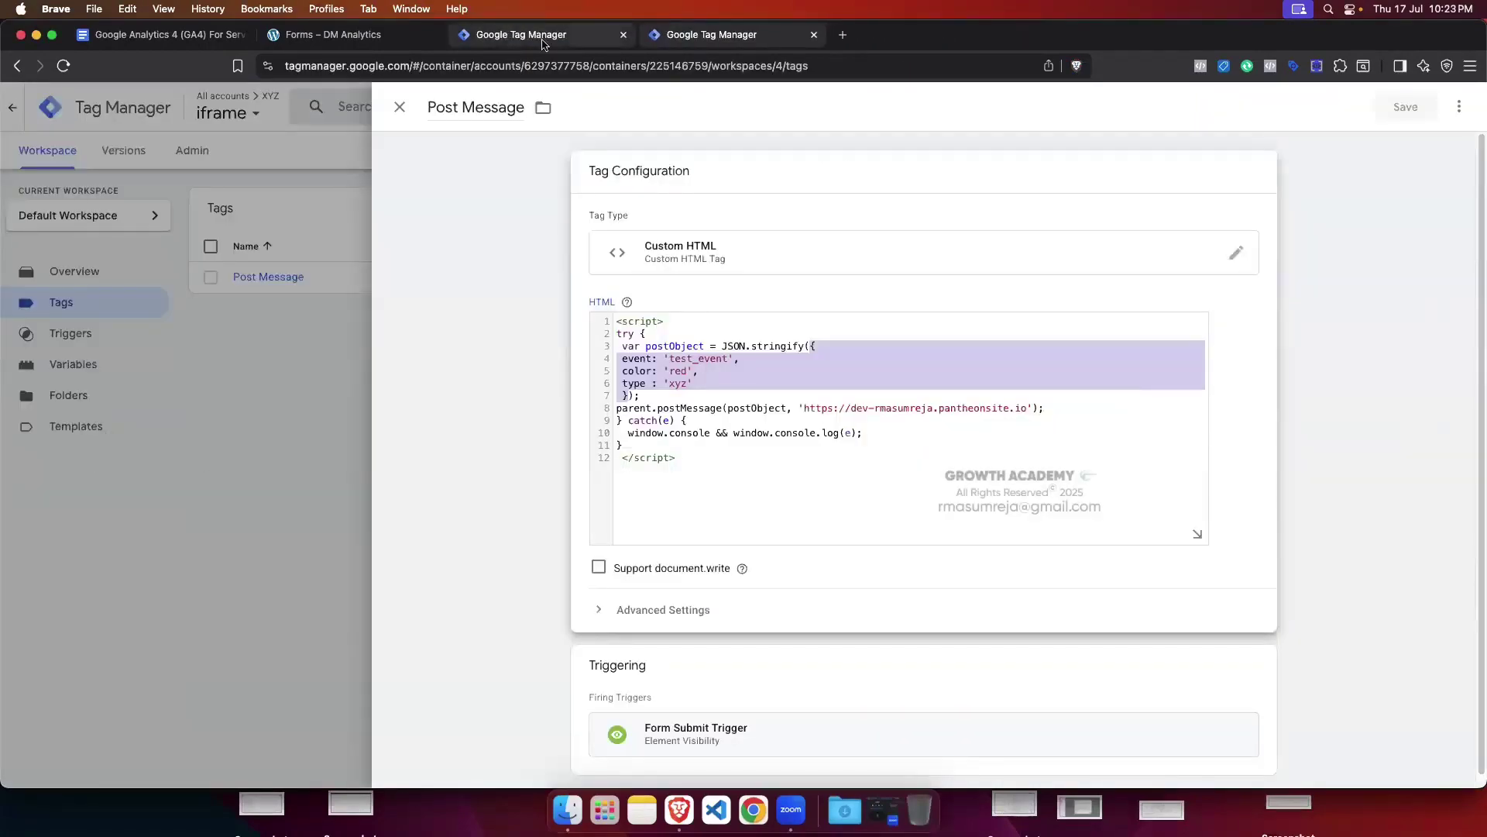
{"action": "left_click", "coordinate": [629, 28]}
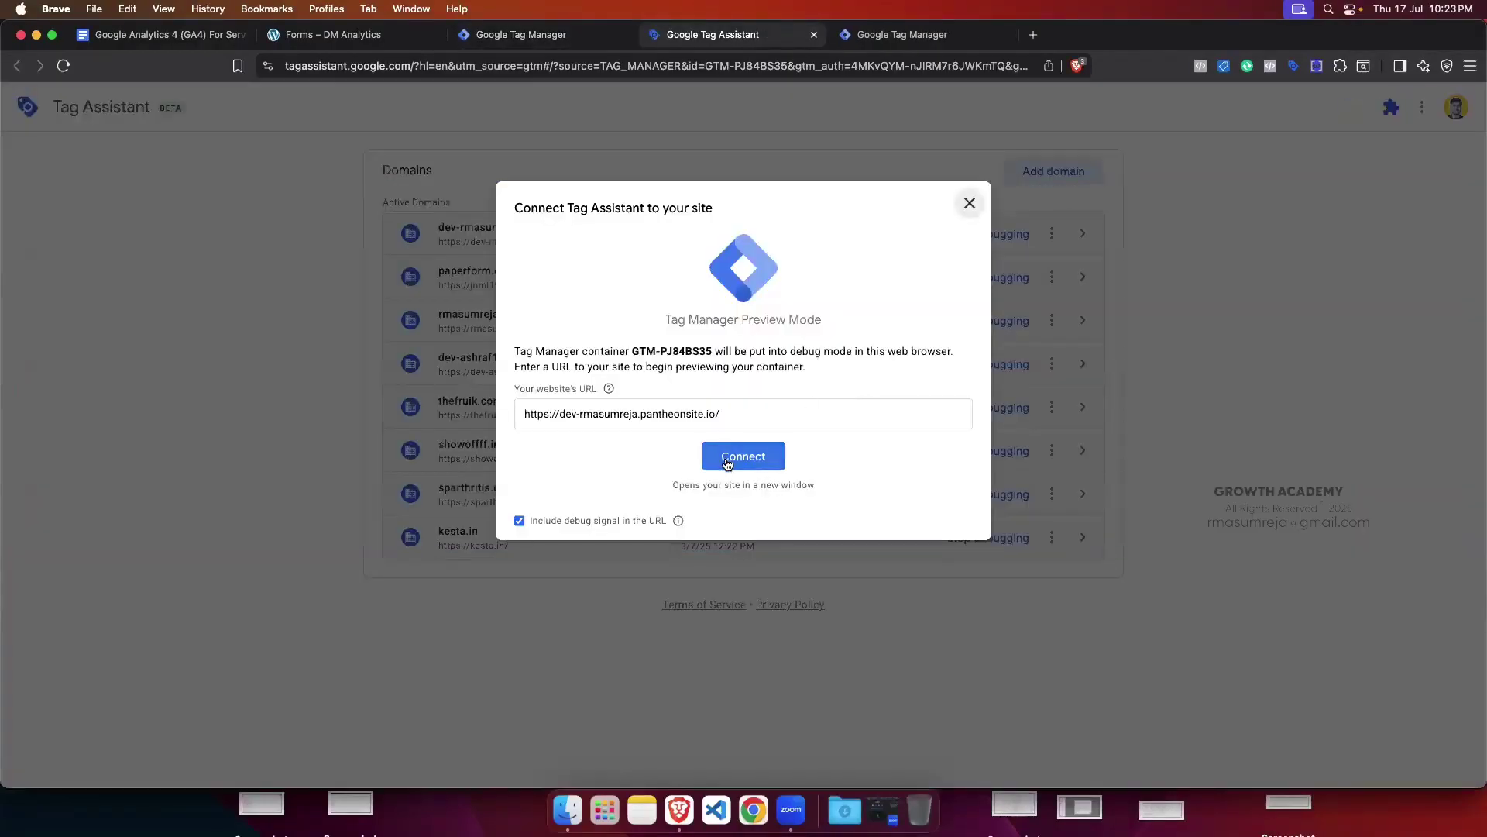
{"action": "left_click", "coordinate": [743, 455]}
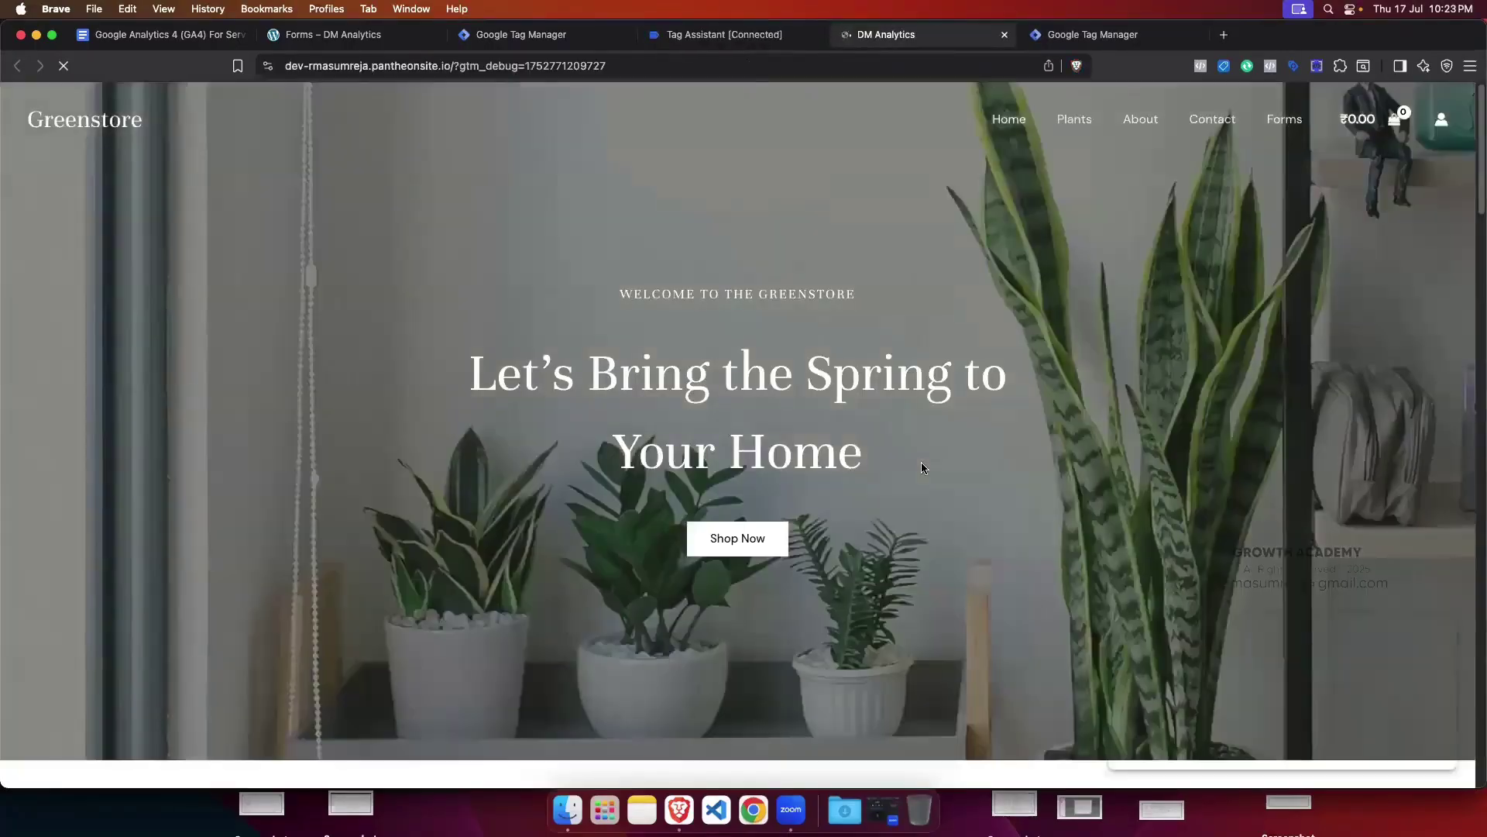
Step: Open the site's Forms page and move the Tag Assistant badge away from the Paper Form fields
{"action": "left_click", "coordinate": [1283, 120]}
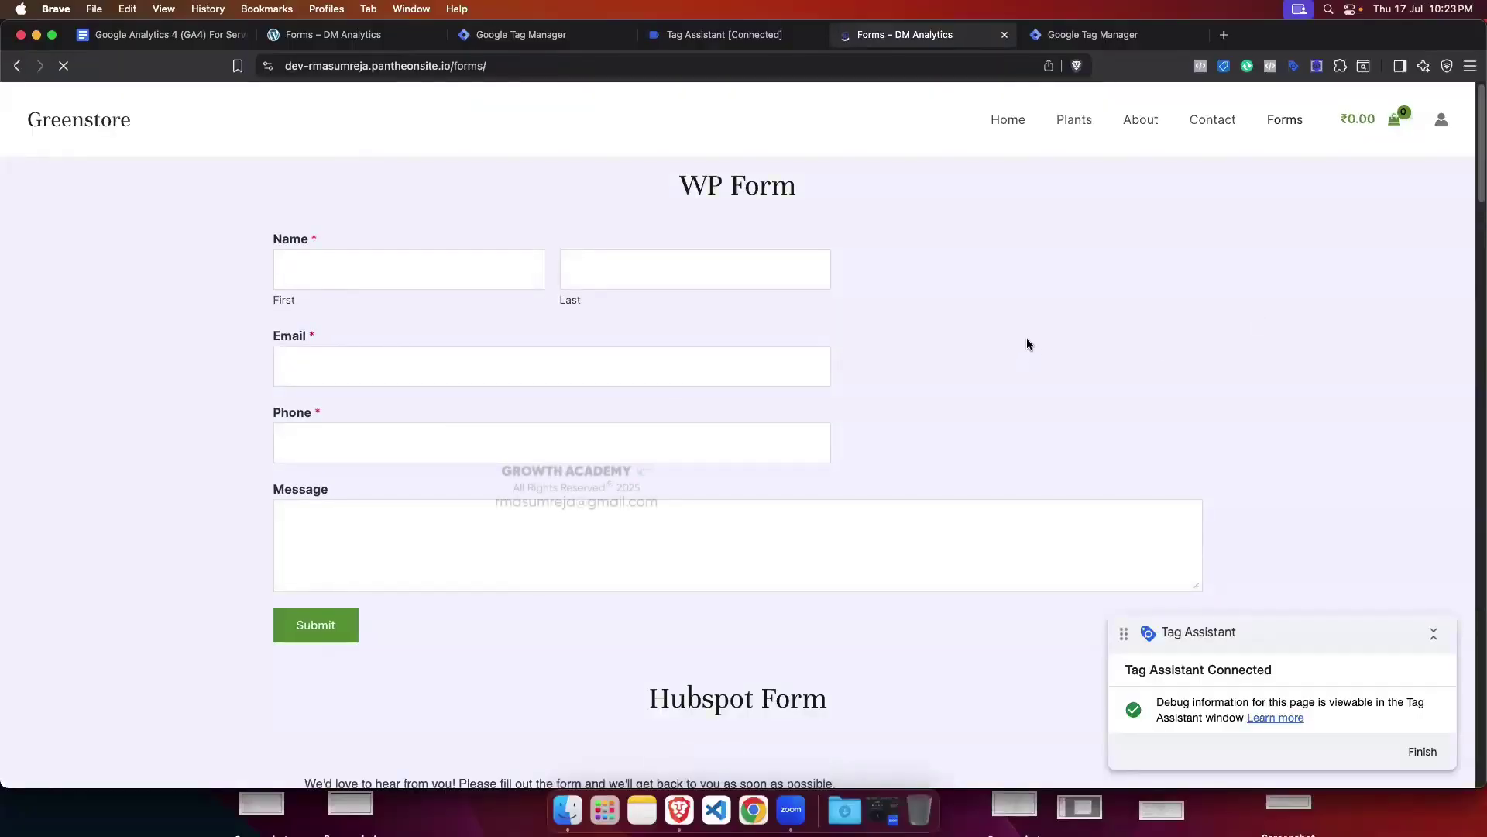
{"action": "scroll", "coordinate": [1025, 338], "scroll_direction": "down", "scroll_amount": 1}
{"action": "scroll", "coordinate": [1027, 344], "scroll_direction": "down", "scroll_amount": 15}
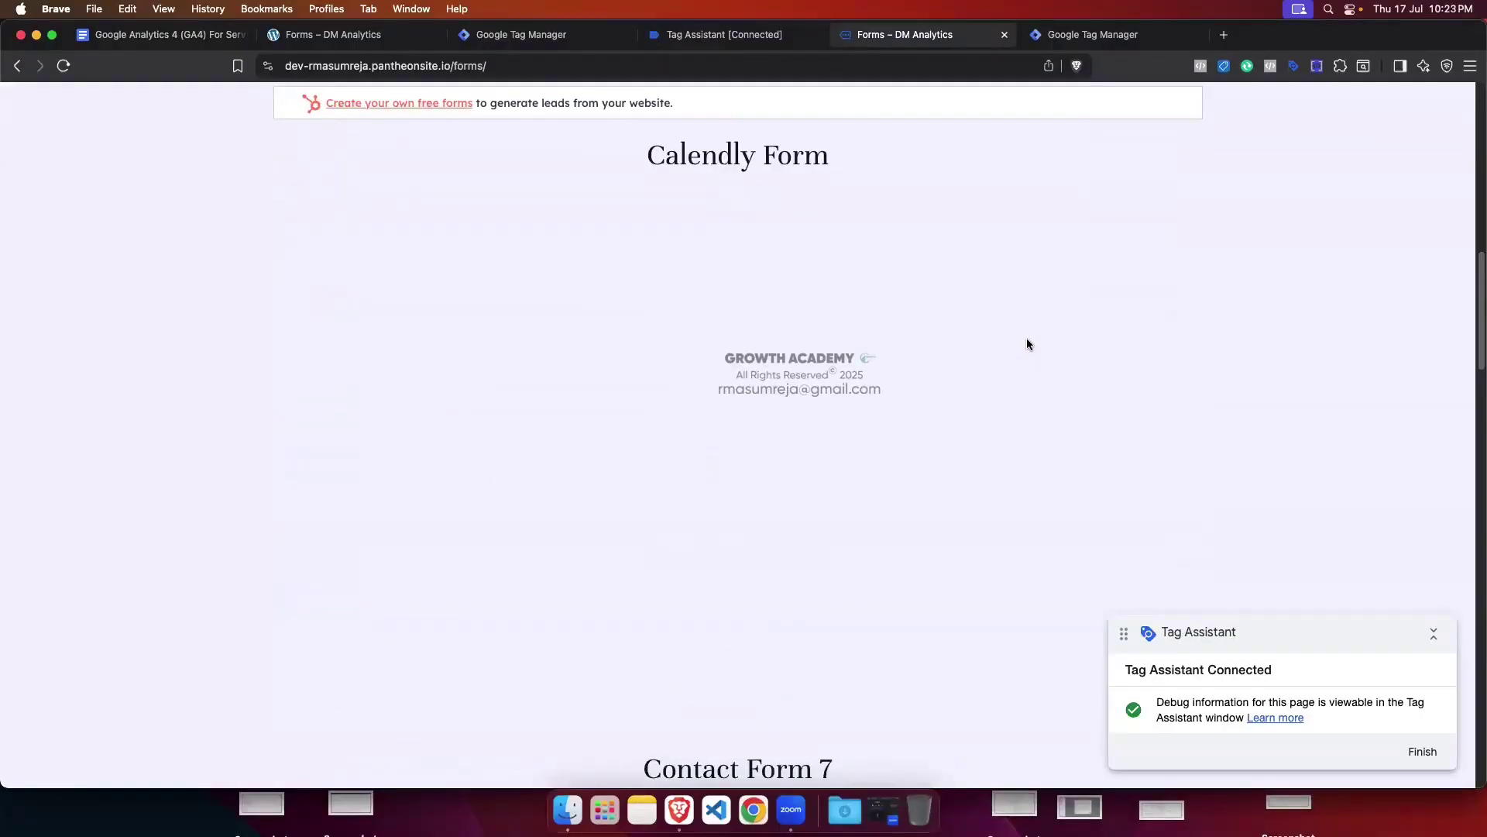
{"action": "scroll", "coordinate": [1027, 344], "scroll_direction": "down", "scroll_amount": 15}
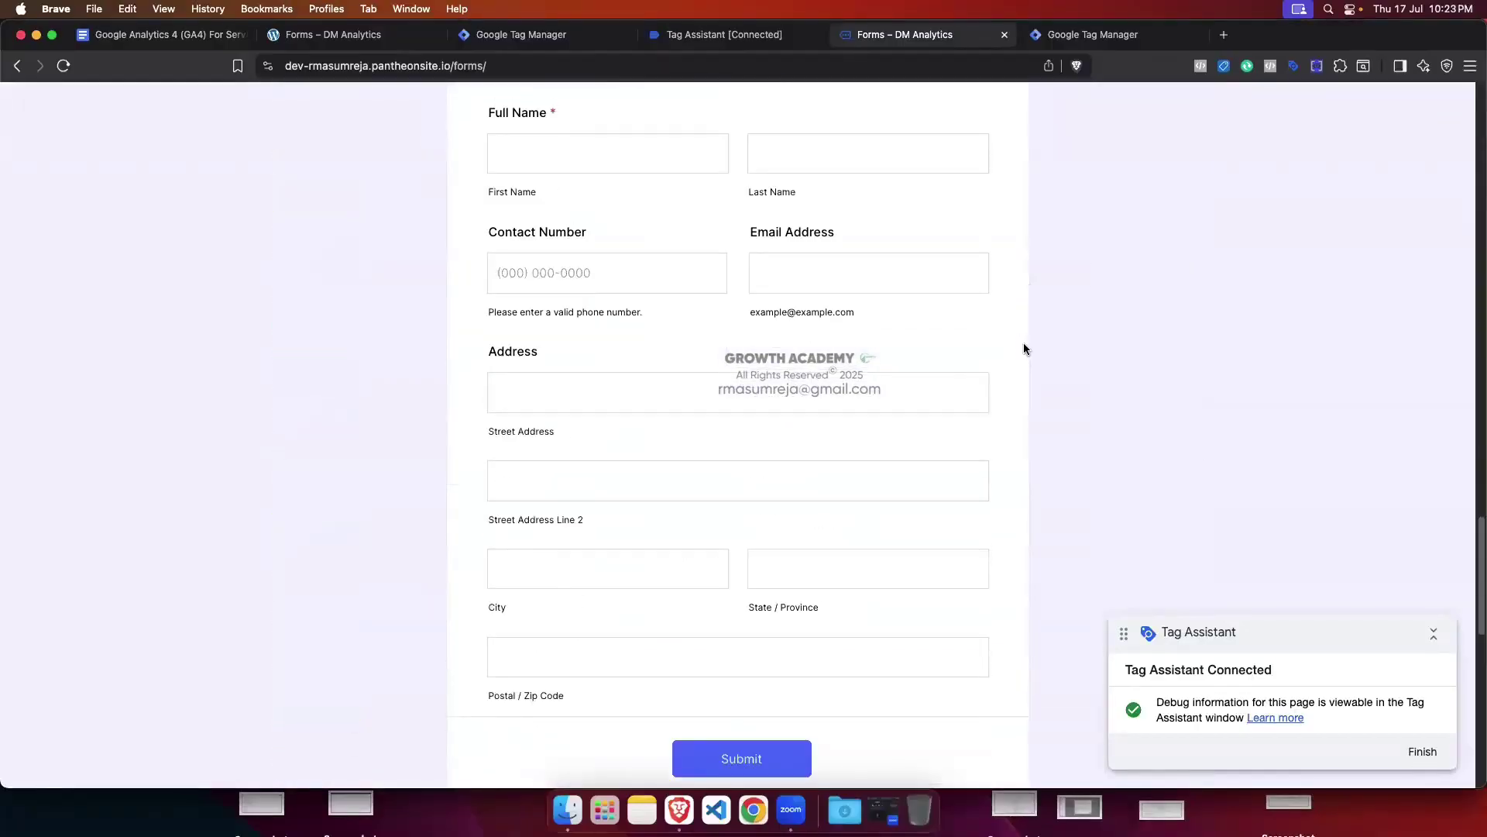
{"action": "scroll", "coordinate": [1024, 350], "scroll_direction": "down", "scroll_amount": 5}
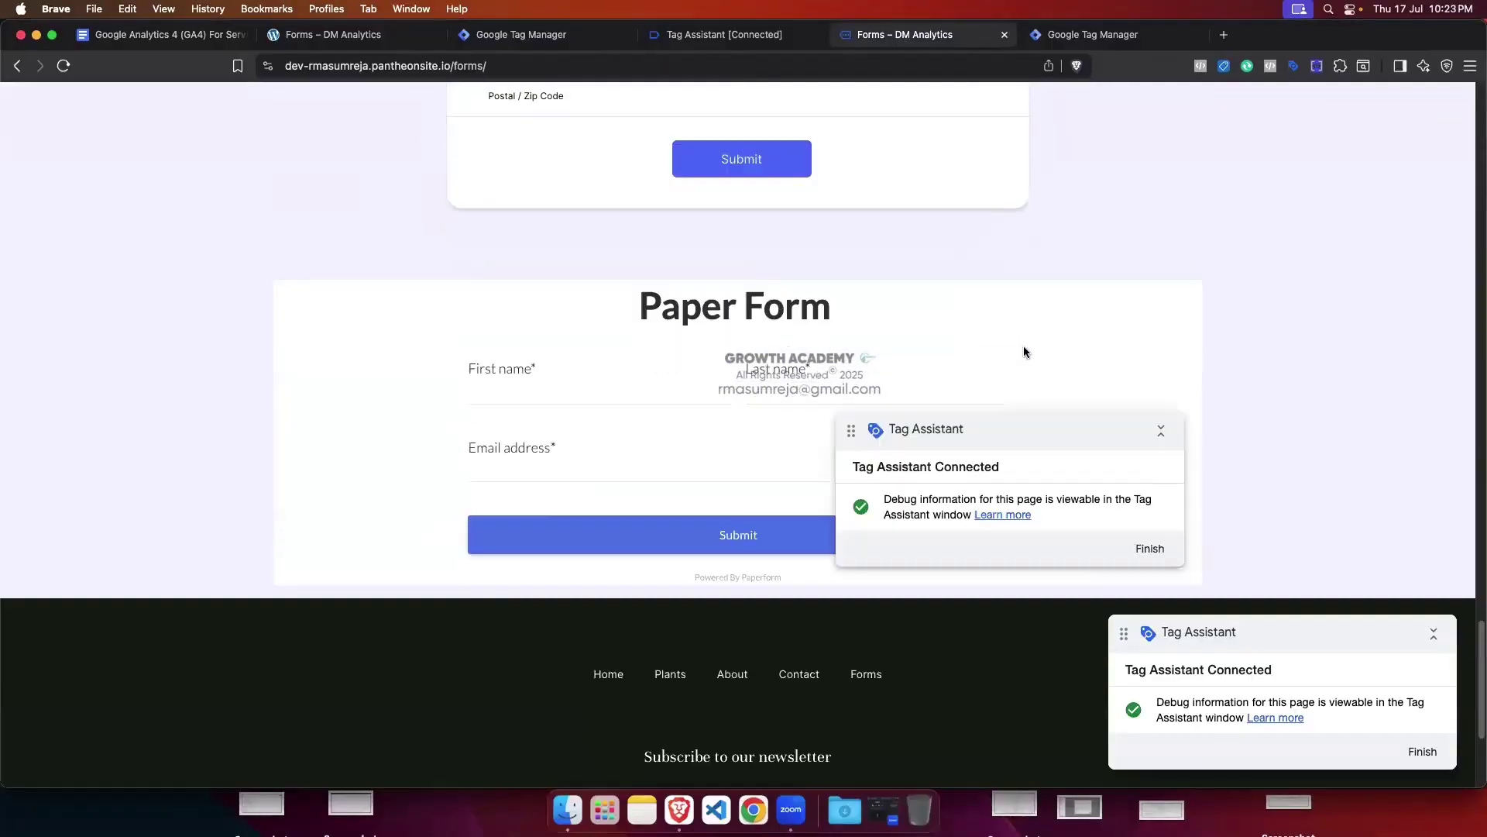
{"action": "left_click", "coordinate": [1160, 431]}
{"action": "left_click_drag", "start_coordinate": [1036, 429], "coordinate": [1046, 300]}
Step: Fill the Paper Form with last name 'test' and a saved e-mail, submit, and view Tag Assistant
{"action": "left_click", "coordinate": [491, 390]}
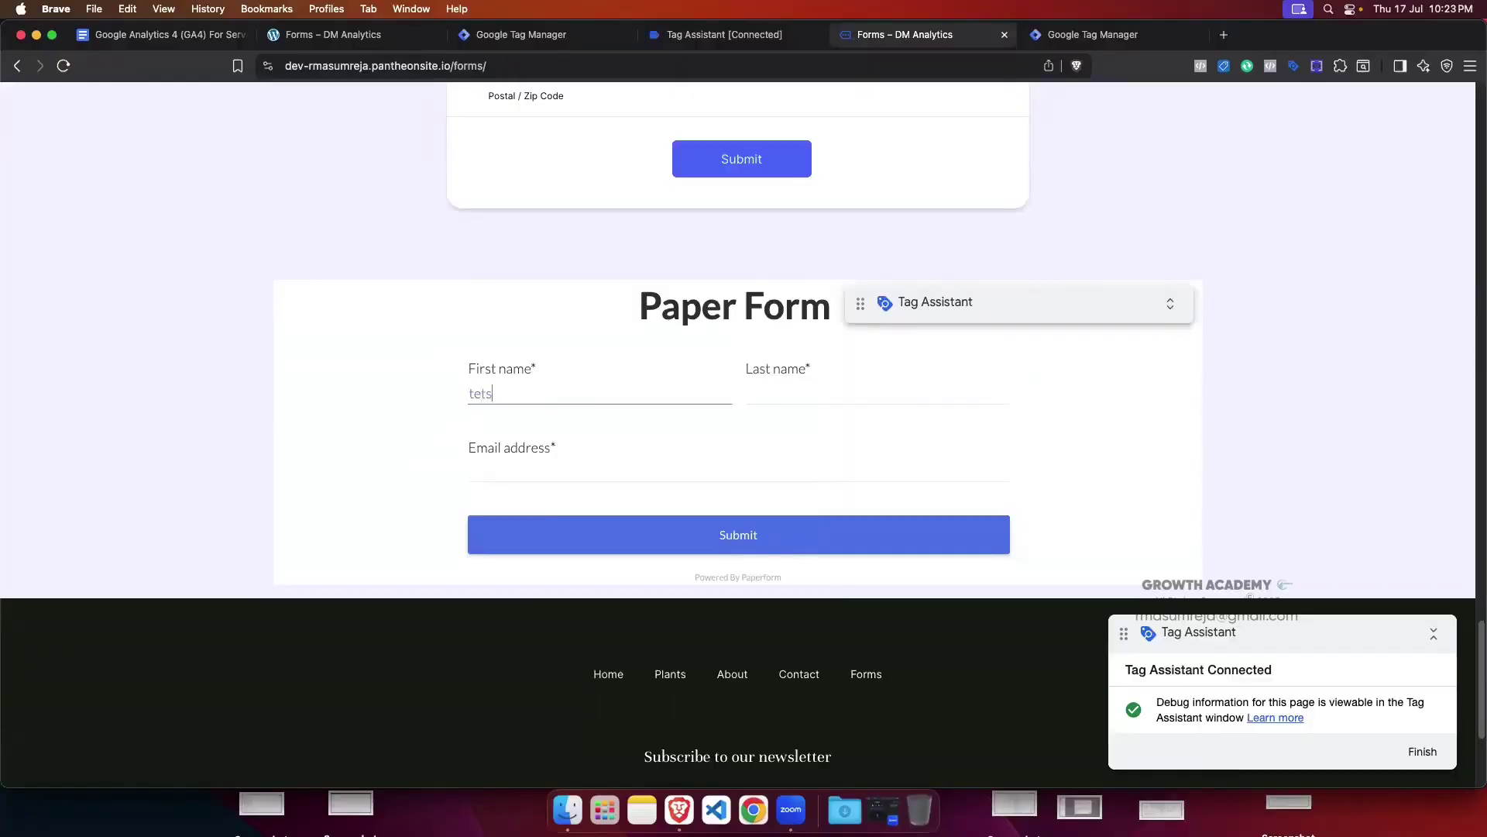
{"action": "left_click", "coordinate": [785, 396]}
{"action": "type", "text": "test"}
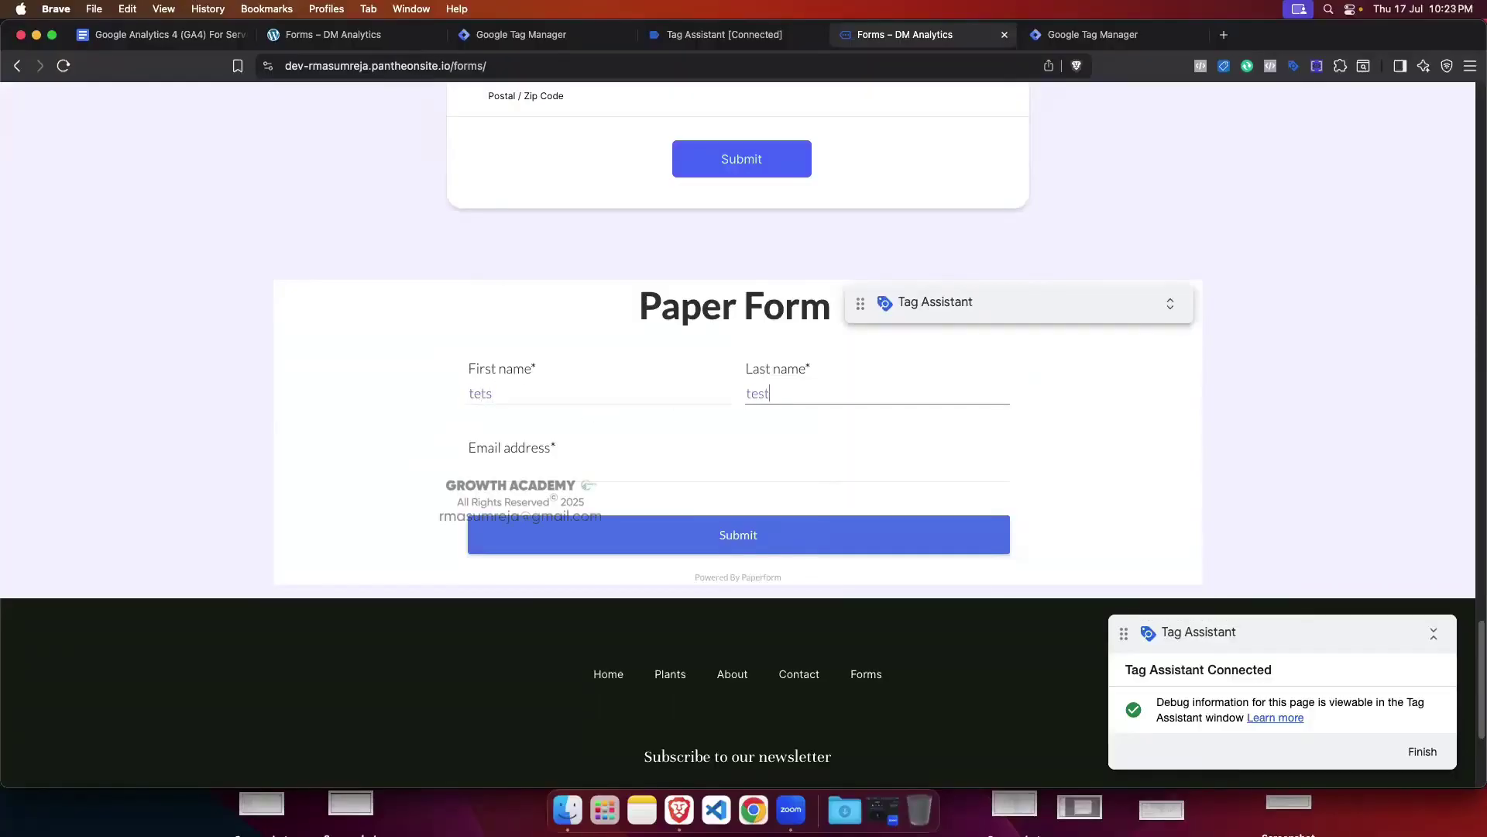
{"action": "left_click", "coordinate": [620, 471]}
{"action": "left_click", "coordinate": [607, 504]}
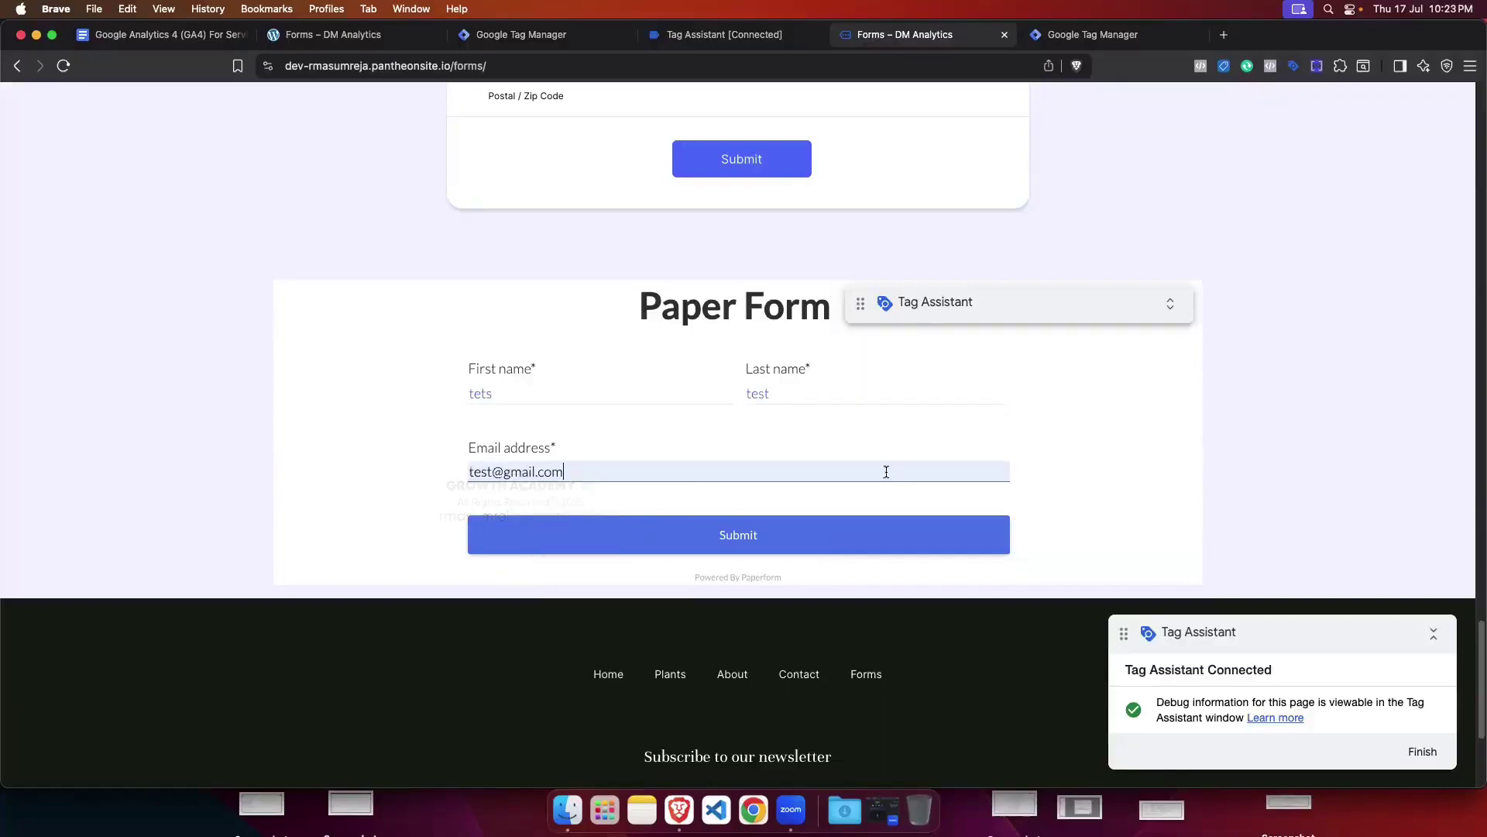
{"action": "left_click", "coordinate": [819, 535]}
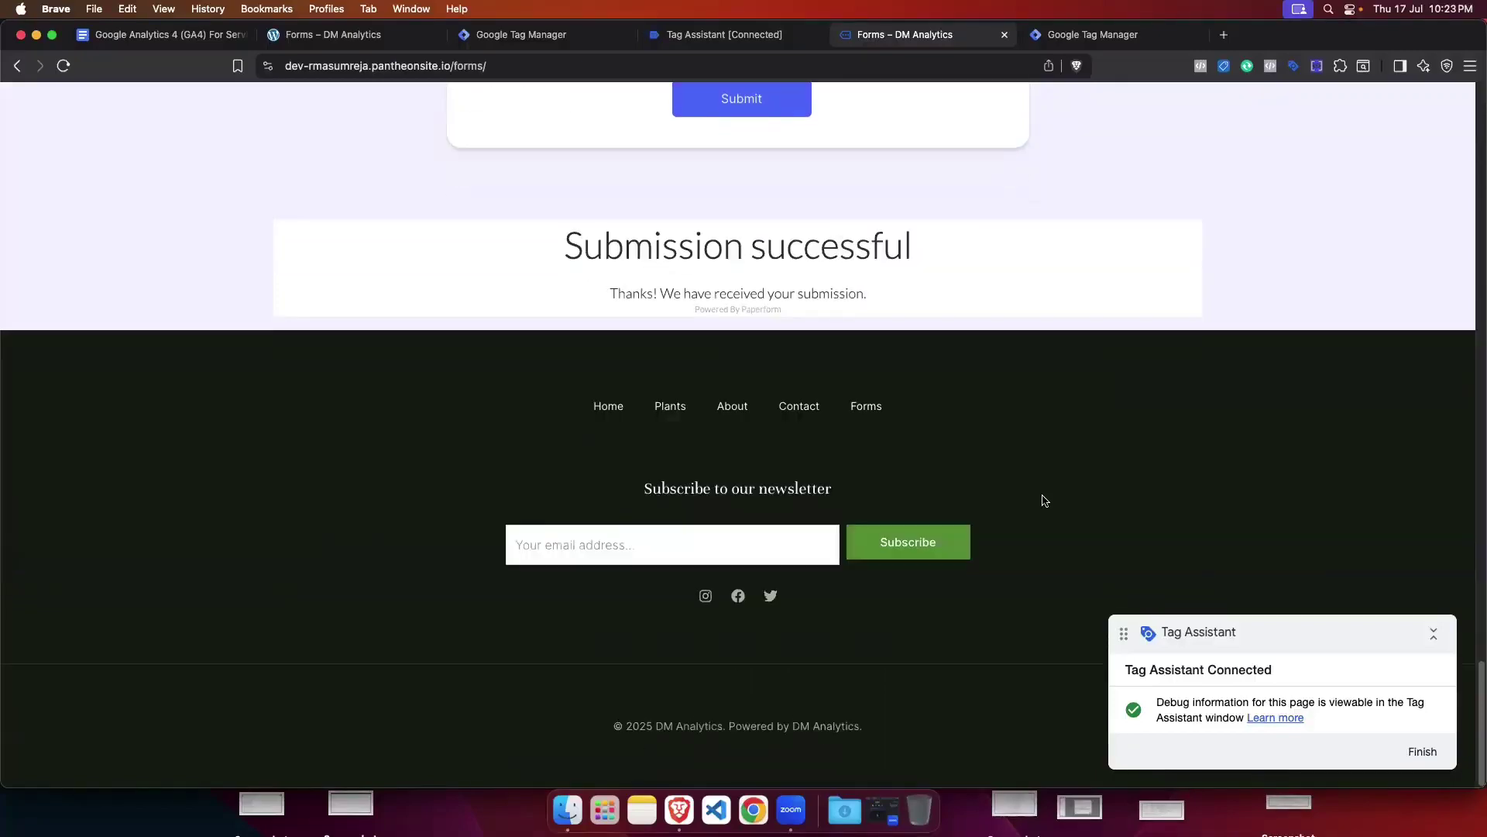
{"action": "left_click", "coordinate": [720, 34]}
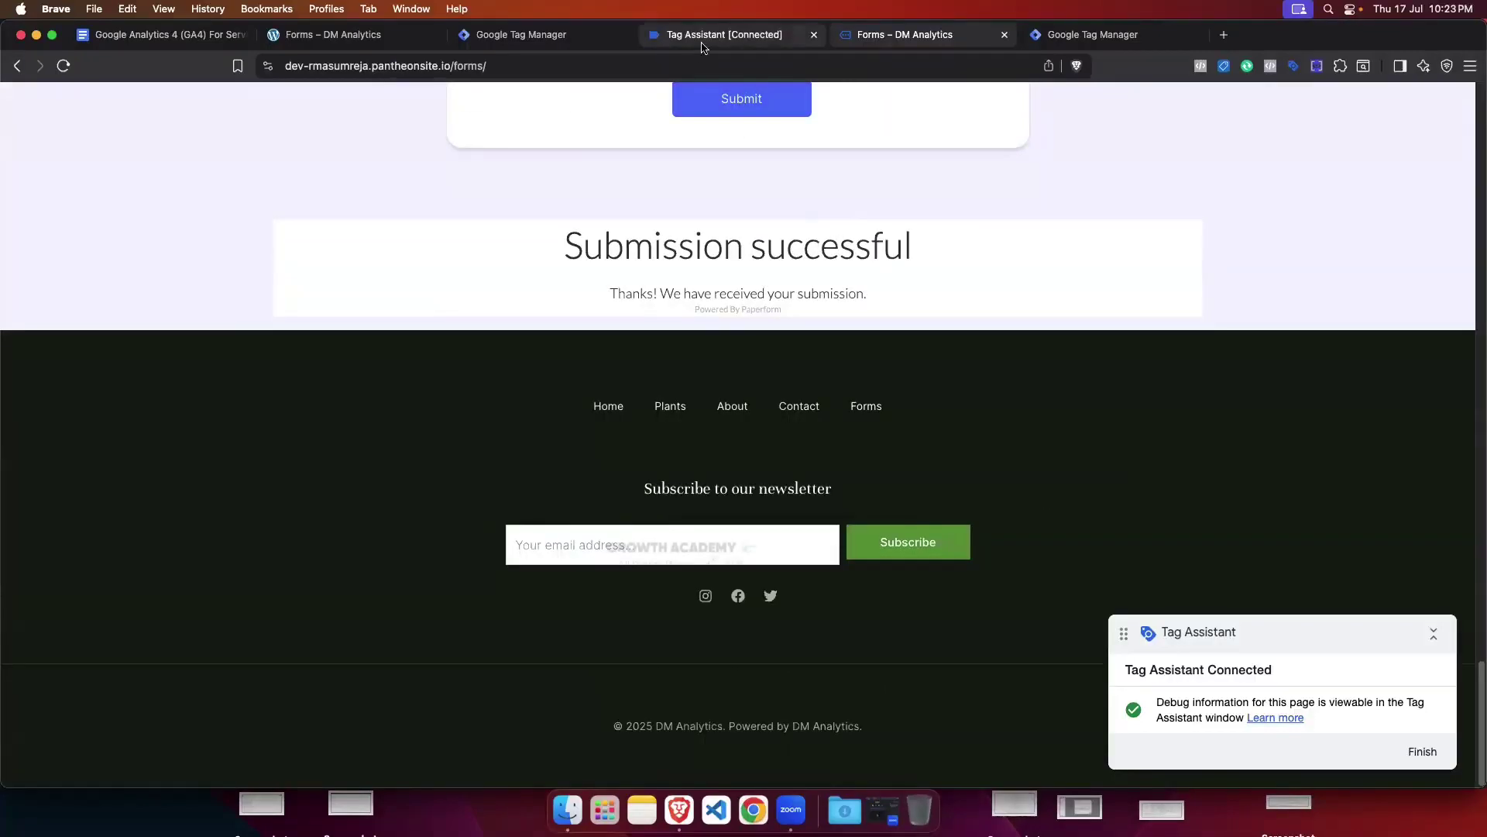
{"action": "left_click", "coordinate": [759, 381]}
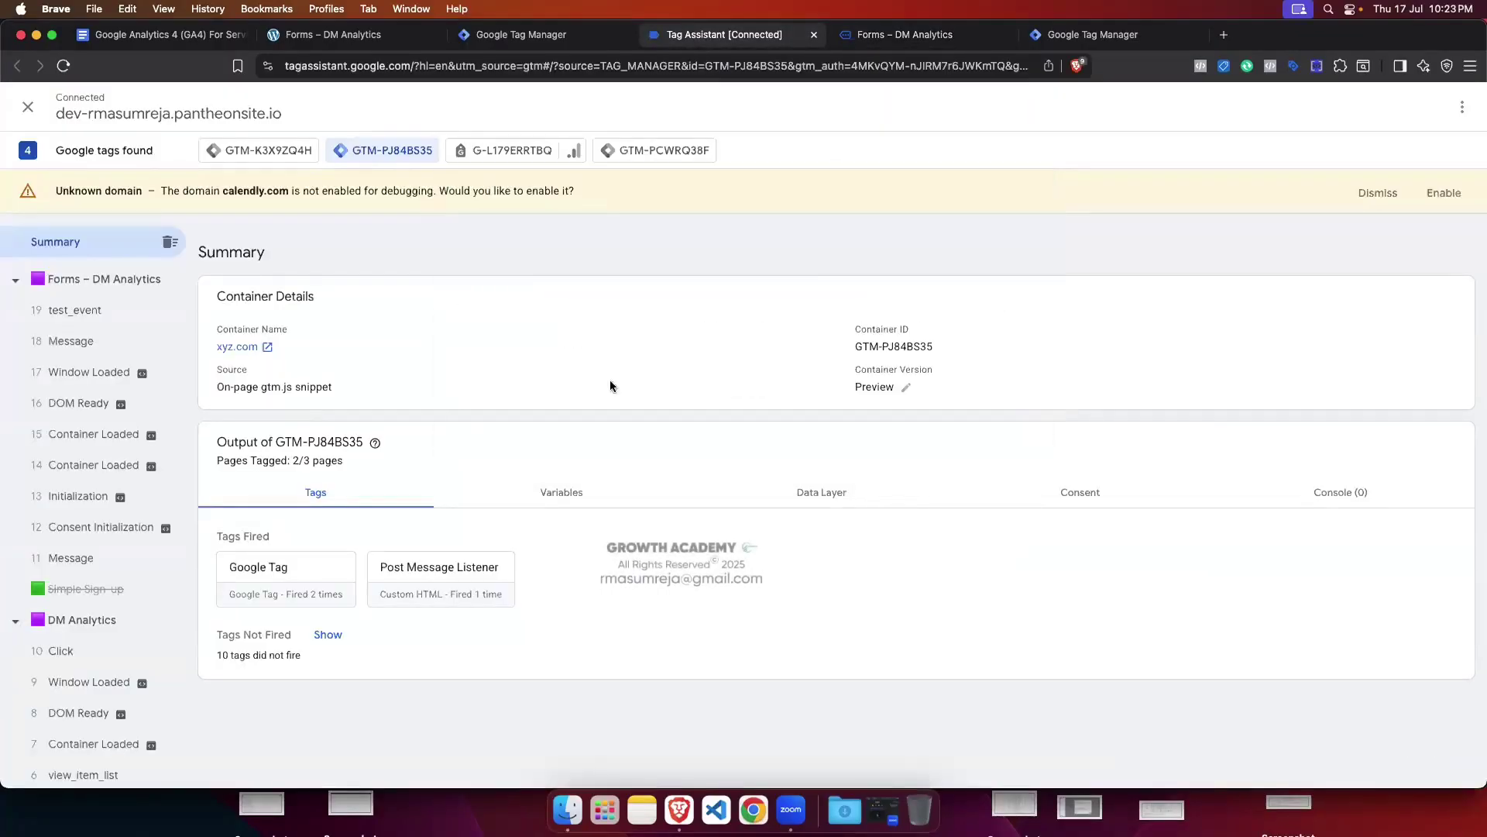
Step: Inspect the test_event dataLayer push showing color 'red' and type 'xyz'
{"action": "left_click", "coordinate": [117, 317]}
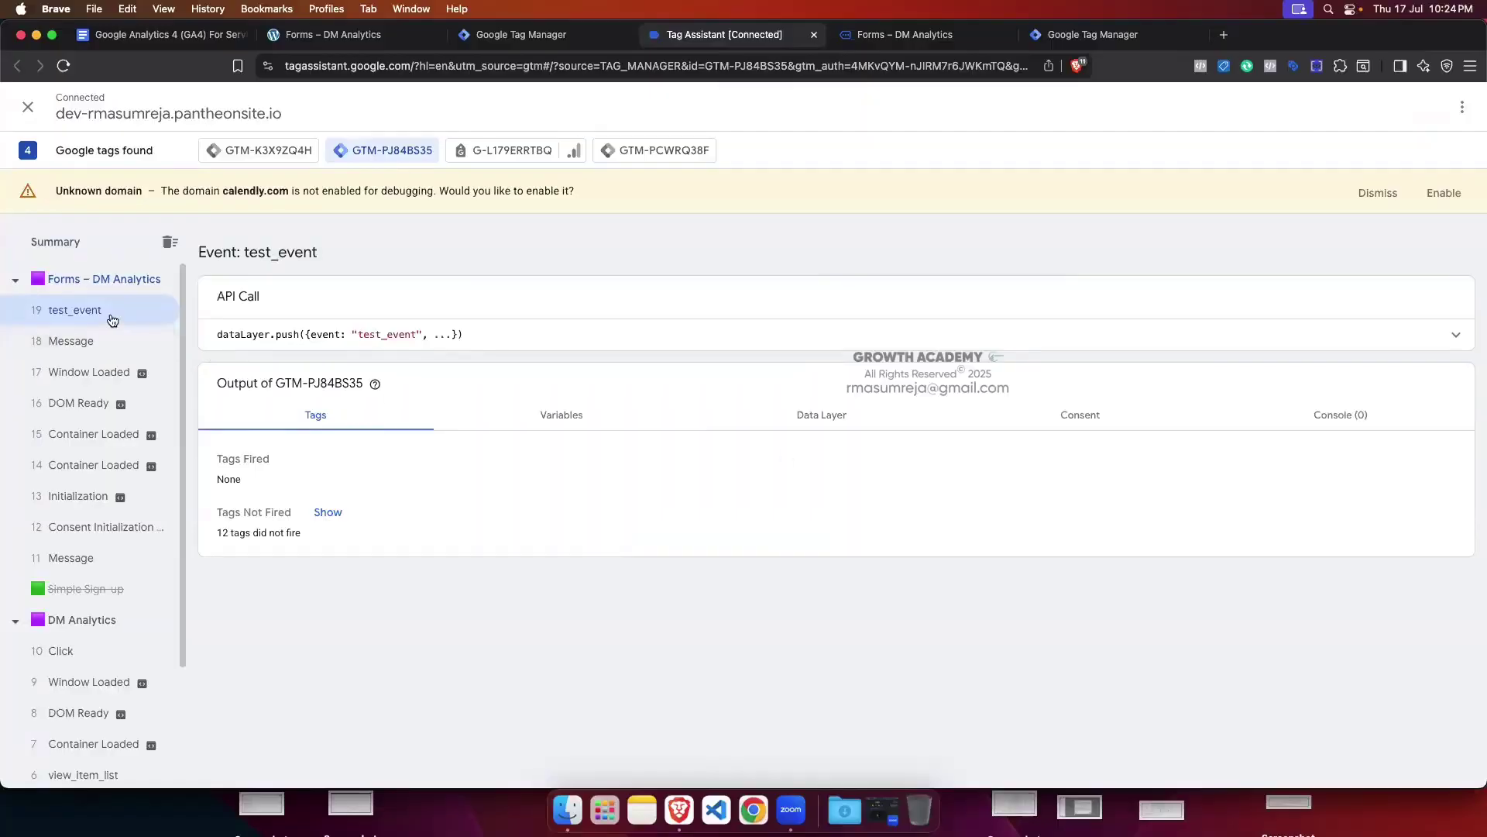
{"action": "left_click", "coordinate": [1456, 334]}
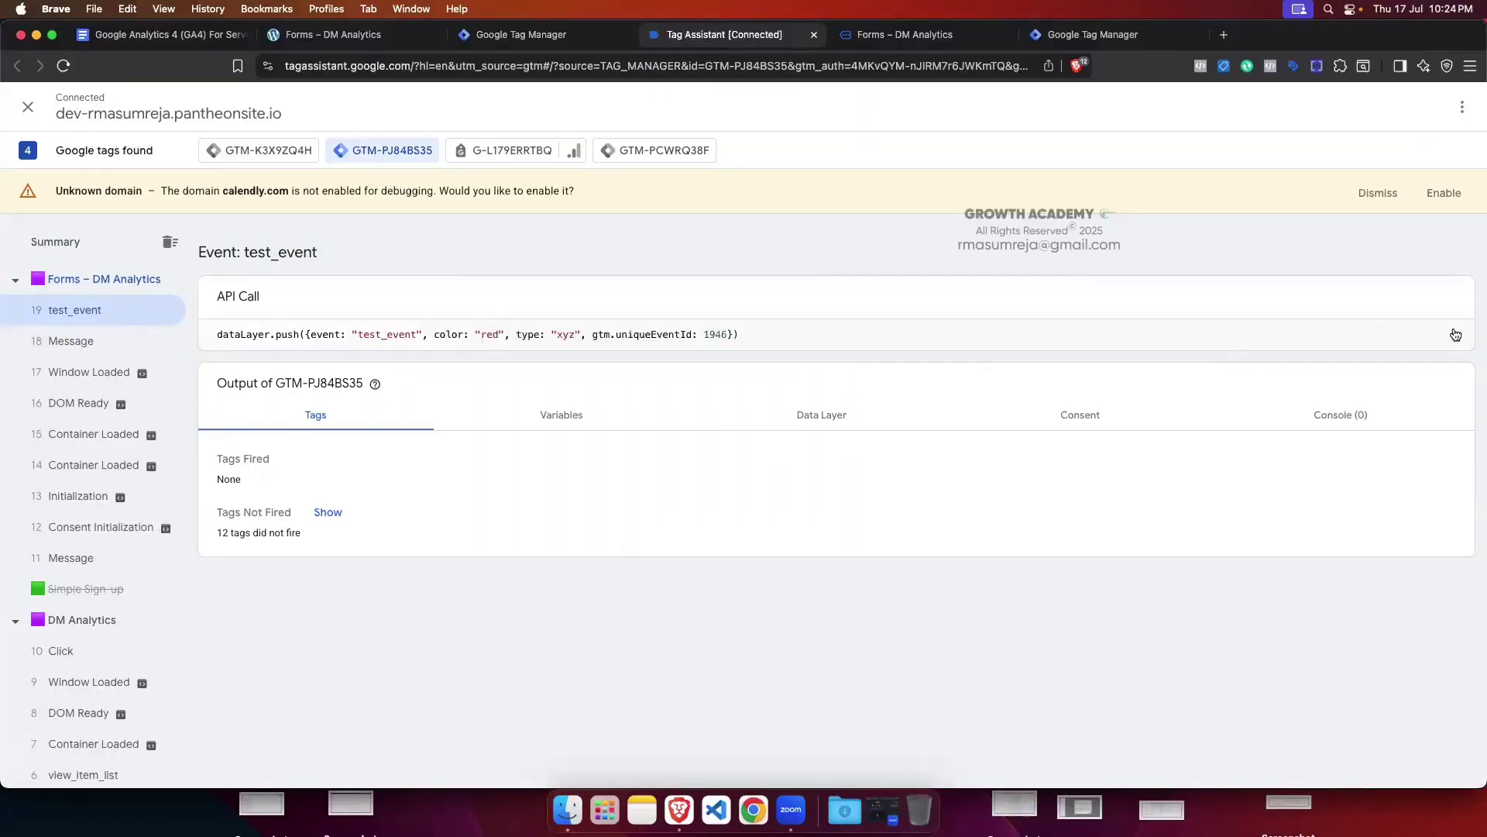
{"action": "left_click_drag", "start_coordinate": [435, 334], "coordinate": [576, 334]}
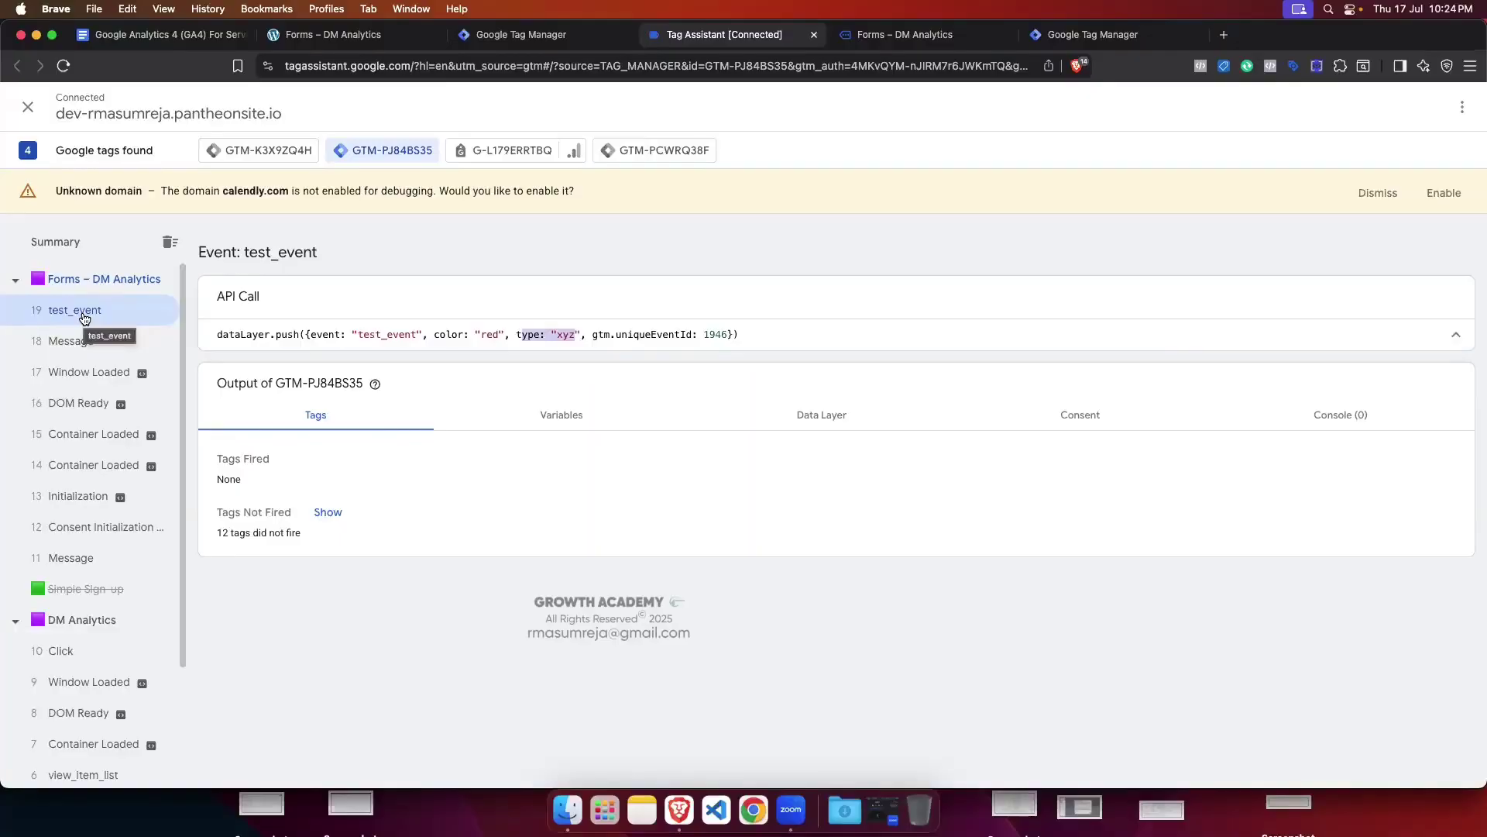
{"action": "left_click", "coordinate": [527, 34]}
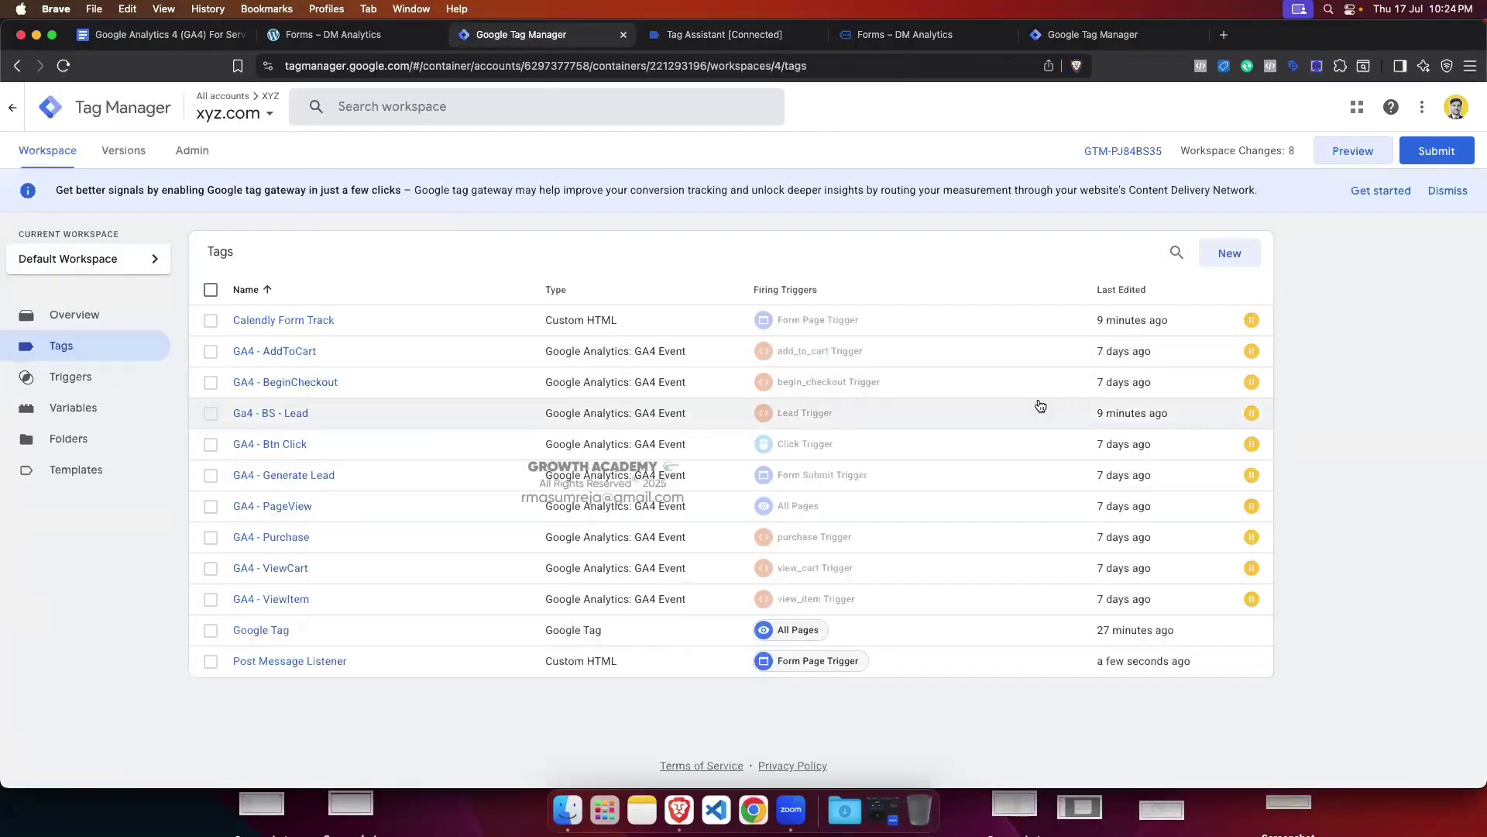
Step: Create a new GA4 Event tag with Measurement ID {{GA4 Measurement ID}}
{"action": "left_click", "coordinate": [1233, 254]}
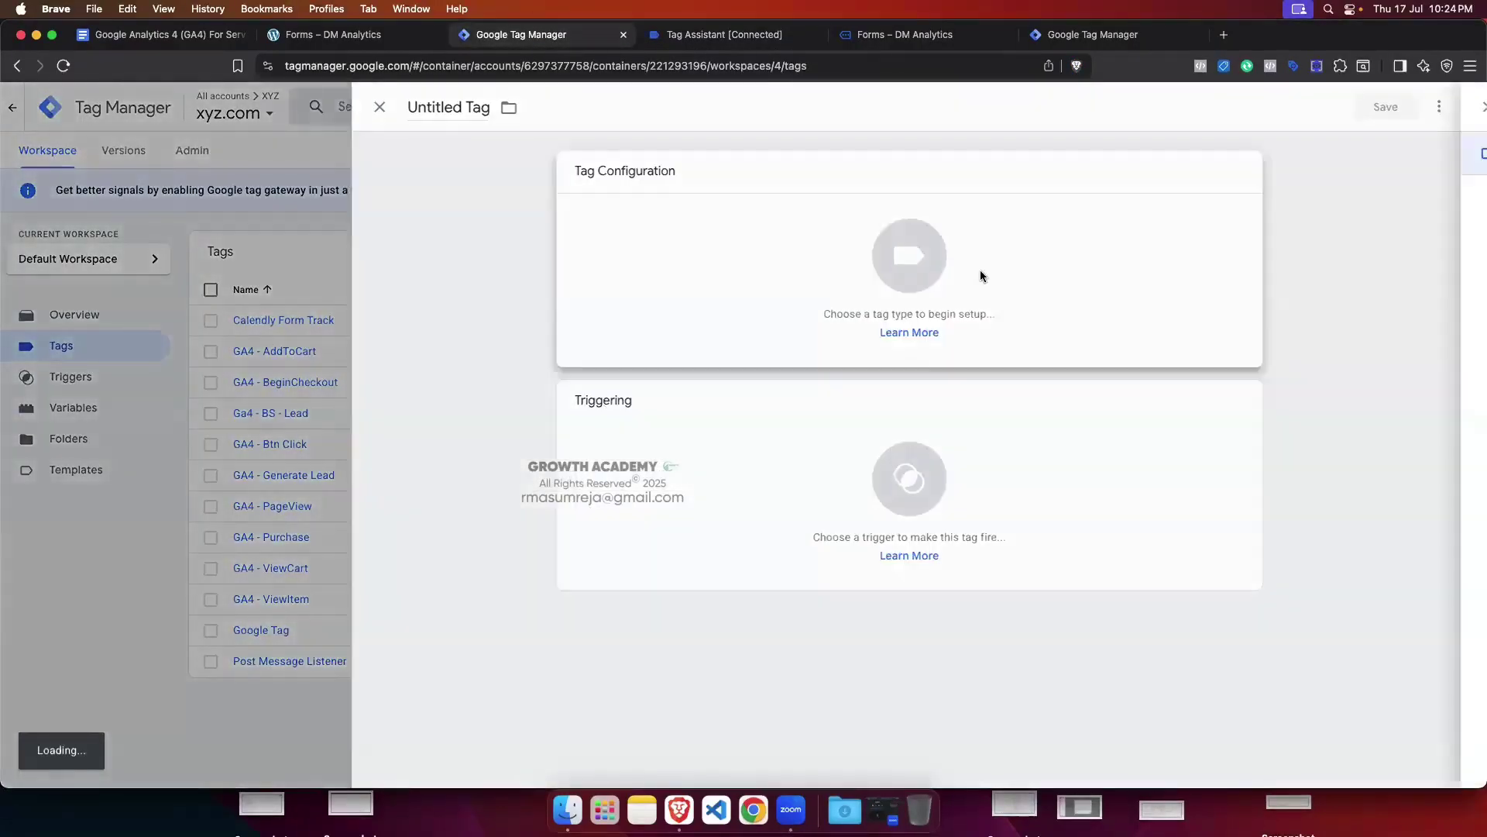
{"action": "left_click", "coordinate": [980, 276]}
{"action": "left_click", "coordinate": [1160, 249]}
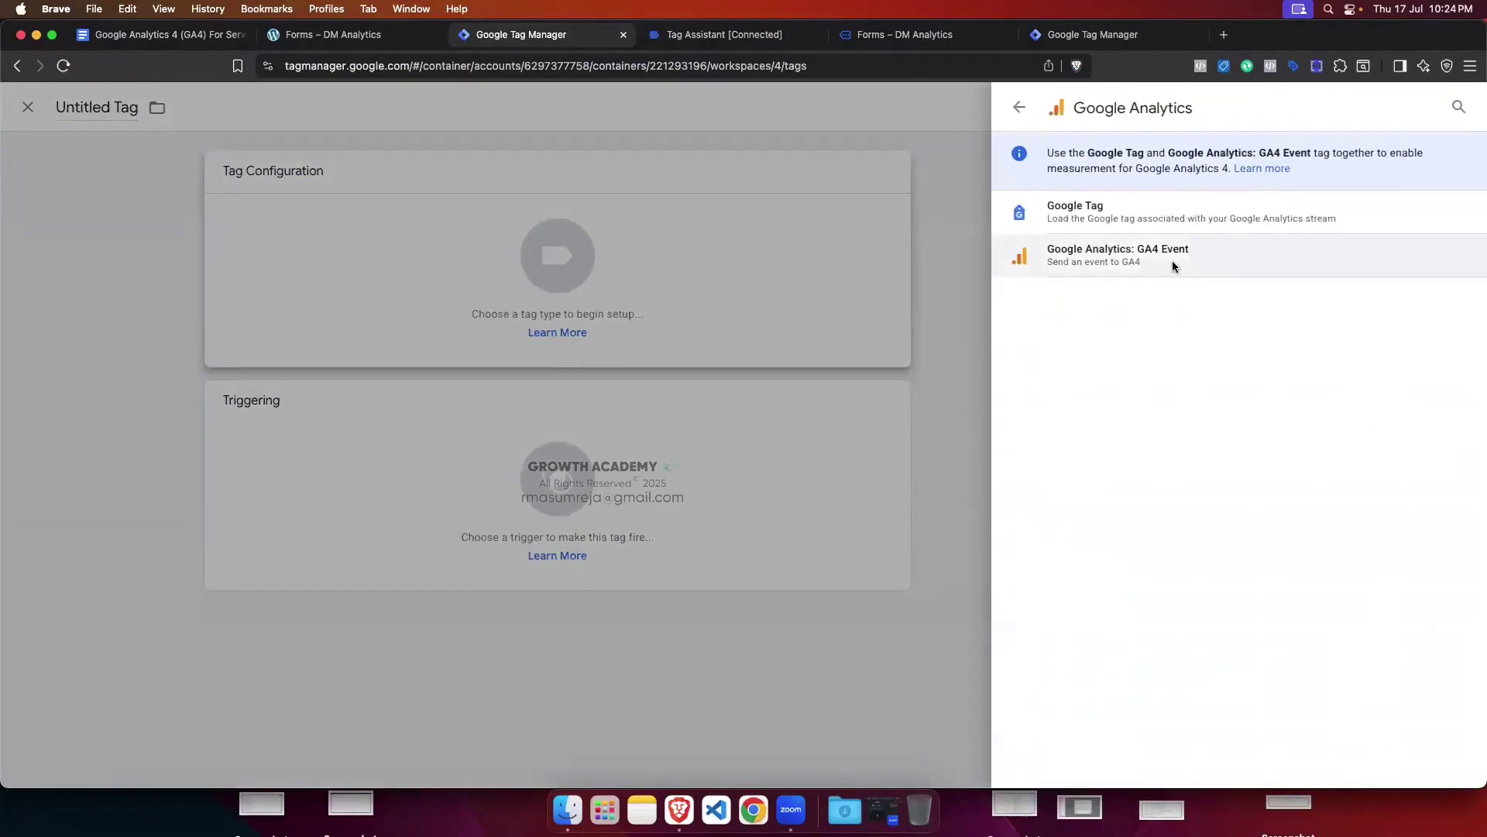
{"action": "left_click", "coordinate": [1173, 263]}
{"action": "left_click", "coordinate": [688, 338]}
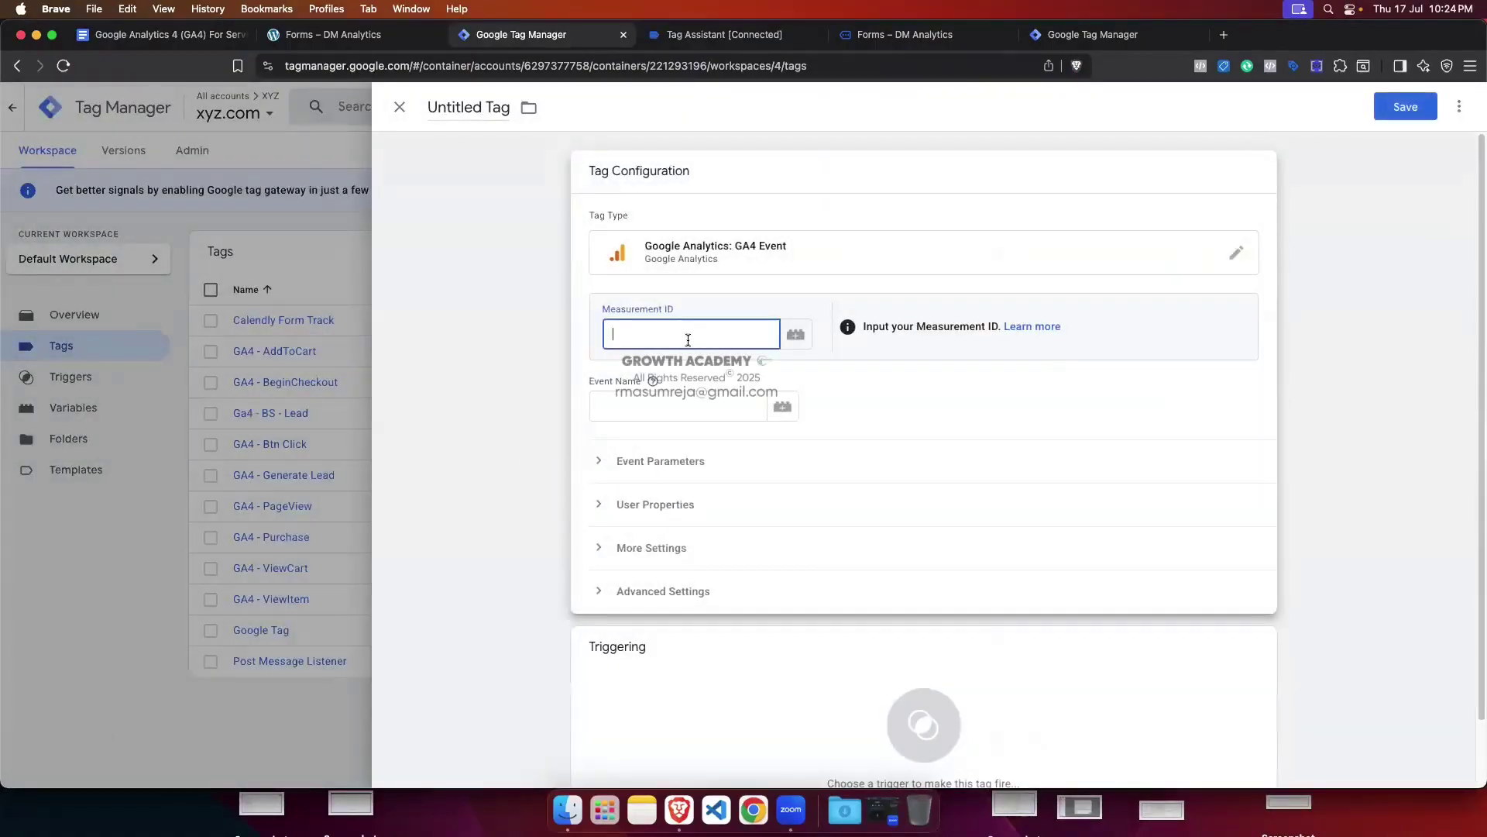
{"action": "type", "text": "{{ga4"}
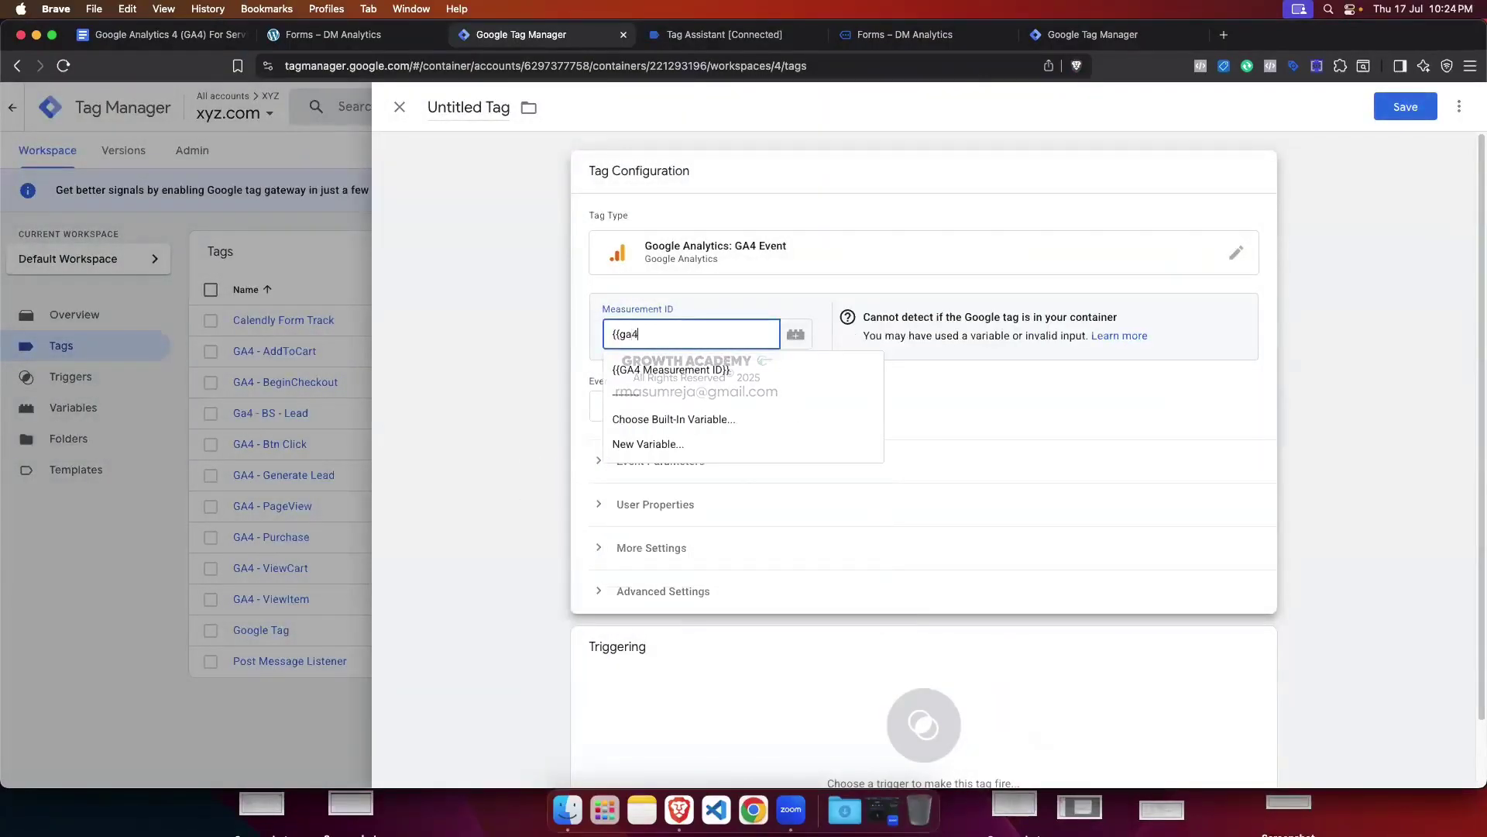
{"action": "left_click", "coordinate": [674, 371]}
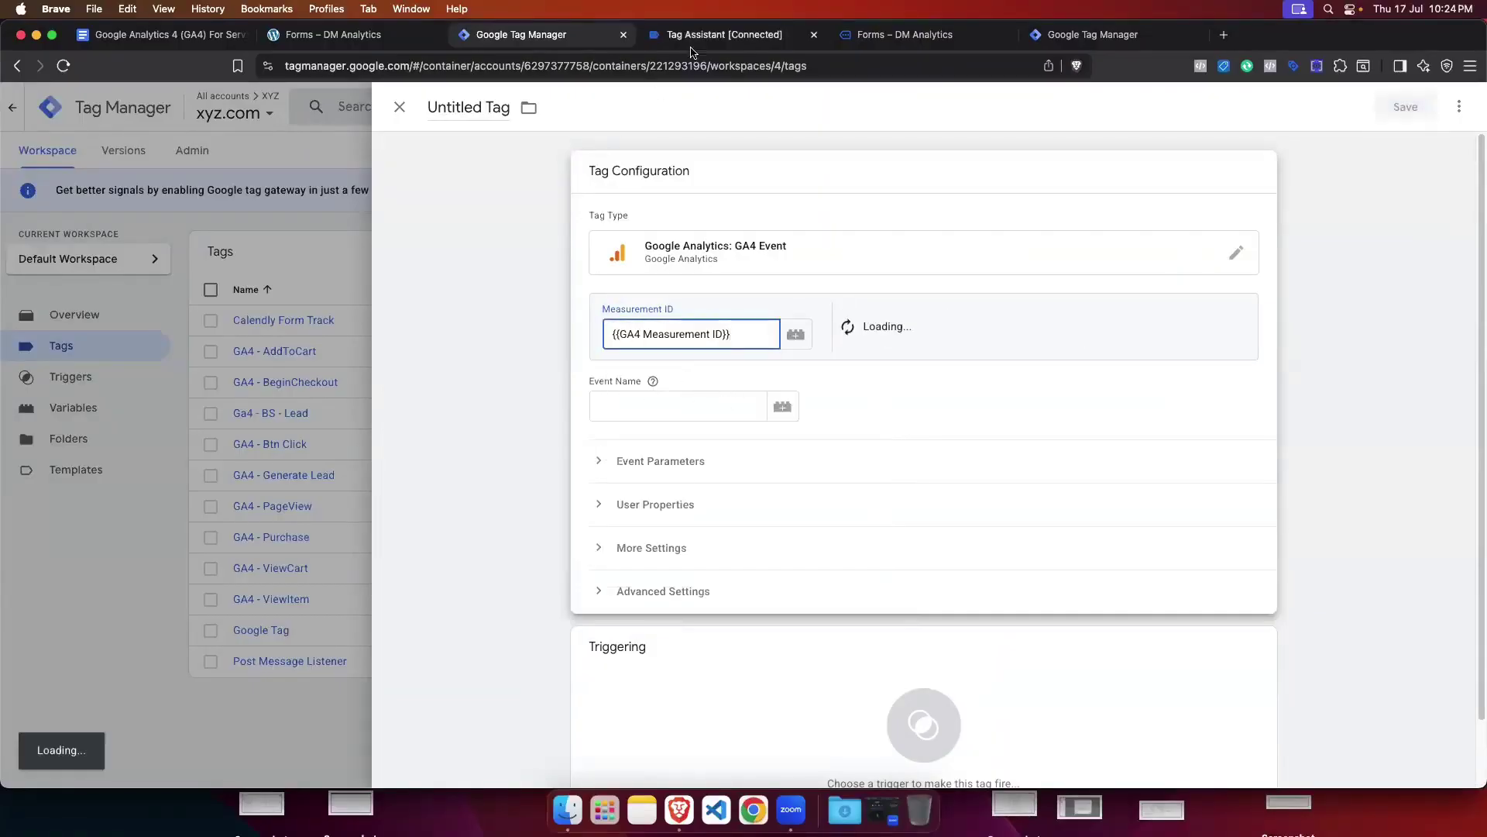
Step: Review the Post Message tag's test_event name and red color value, closing it unchanged
{"action": "left_click", "coordinate": [1069, 35]}
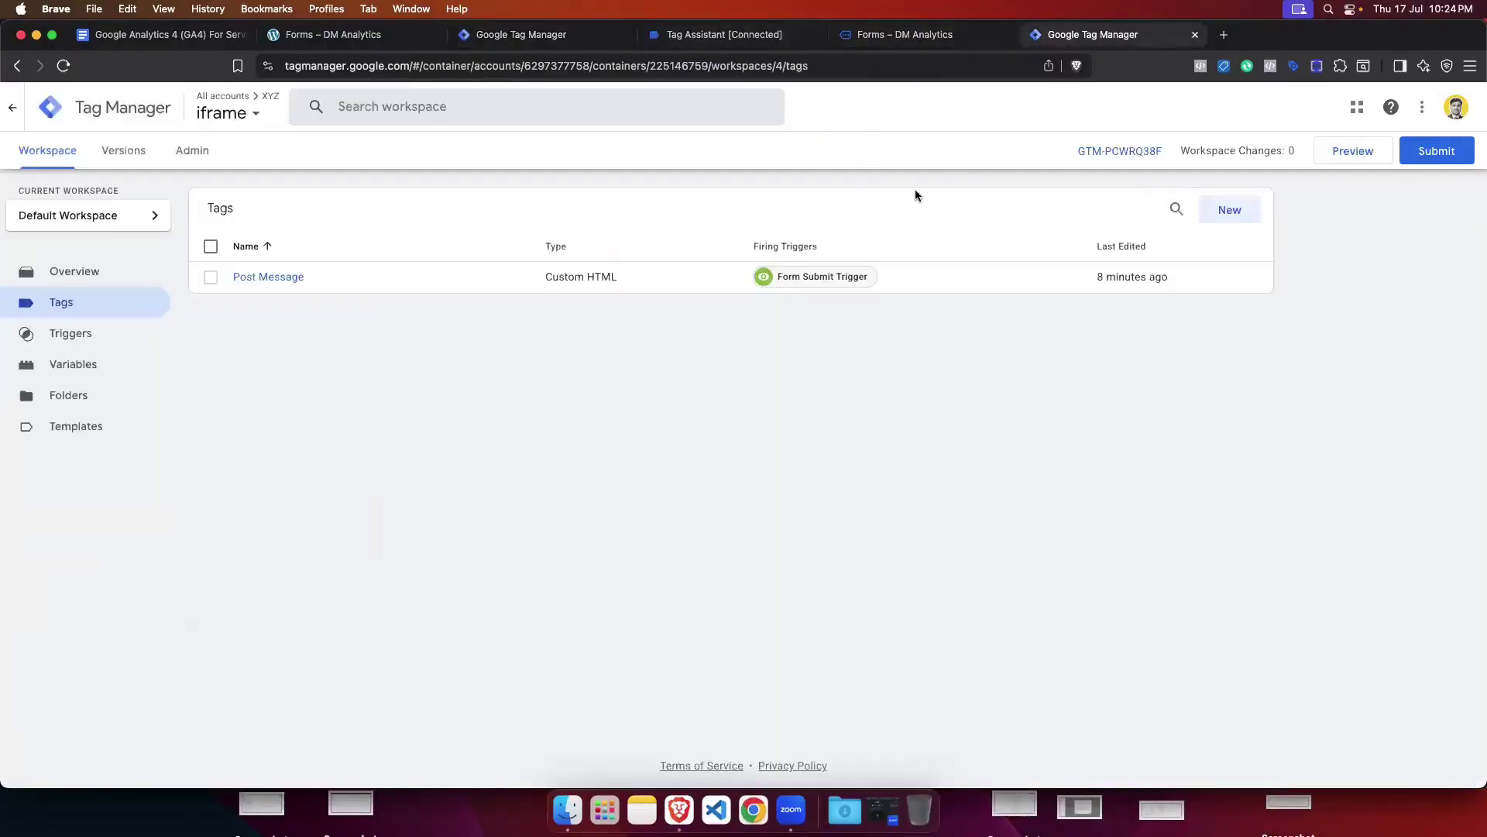
{"action": "left_click", "coordinate": [247, 277]}
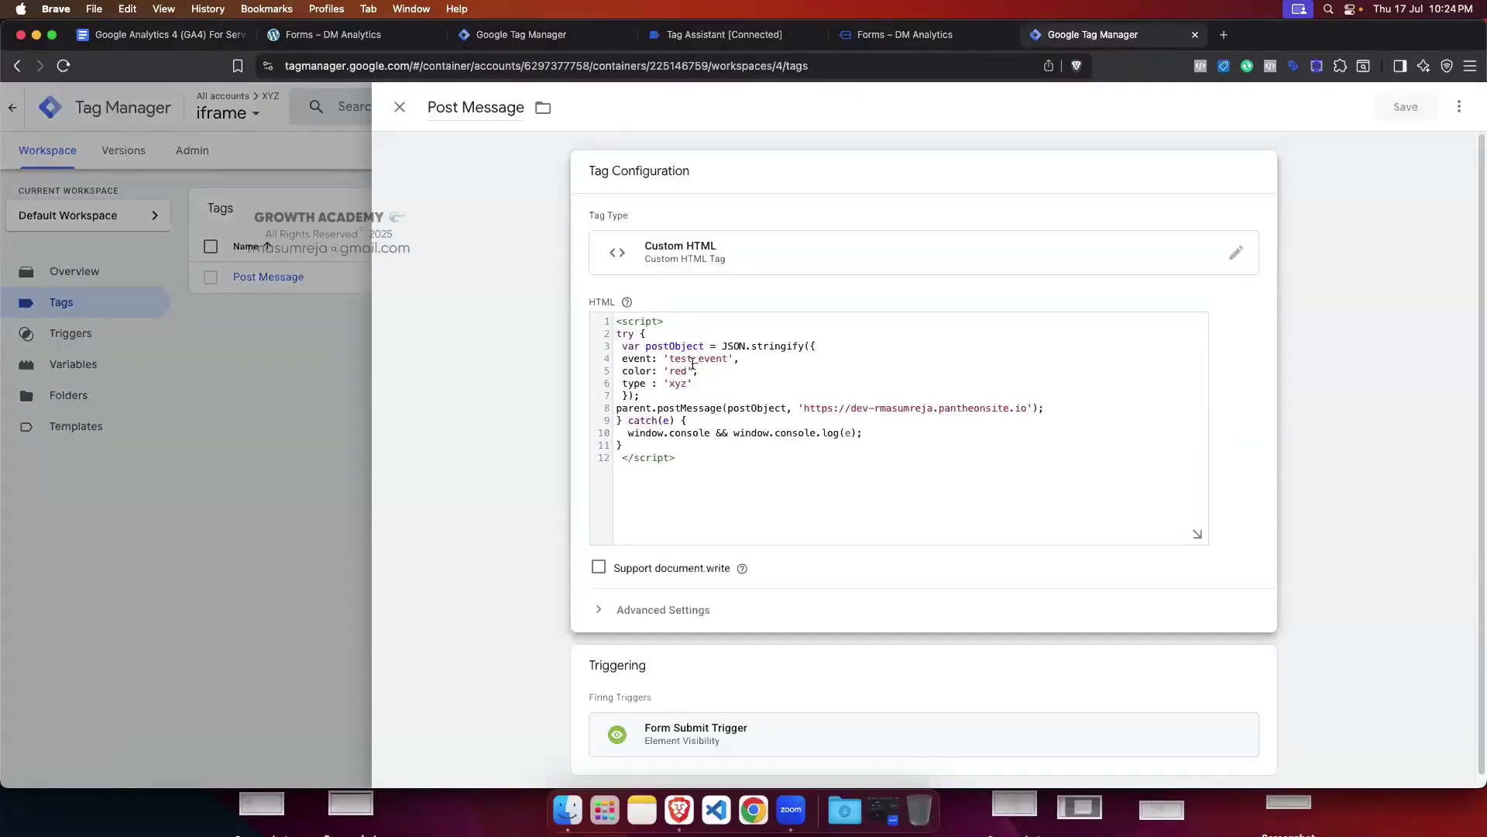
{"action": "left_click_drag", "start_coordinate": [671, 359], "coordinate": [710, 362]}
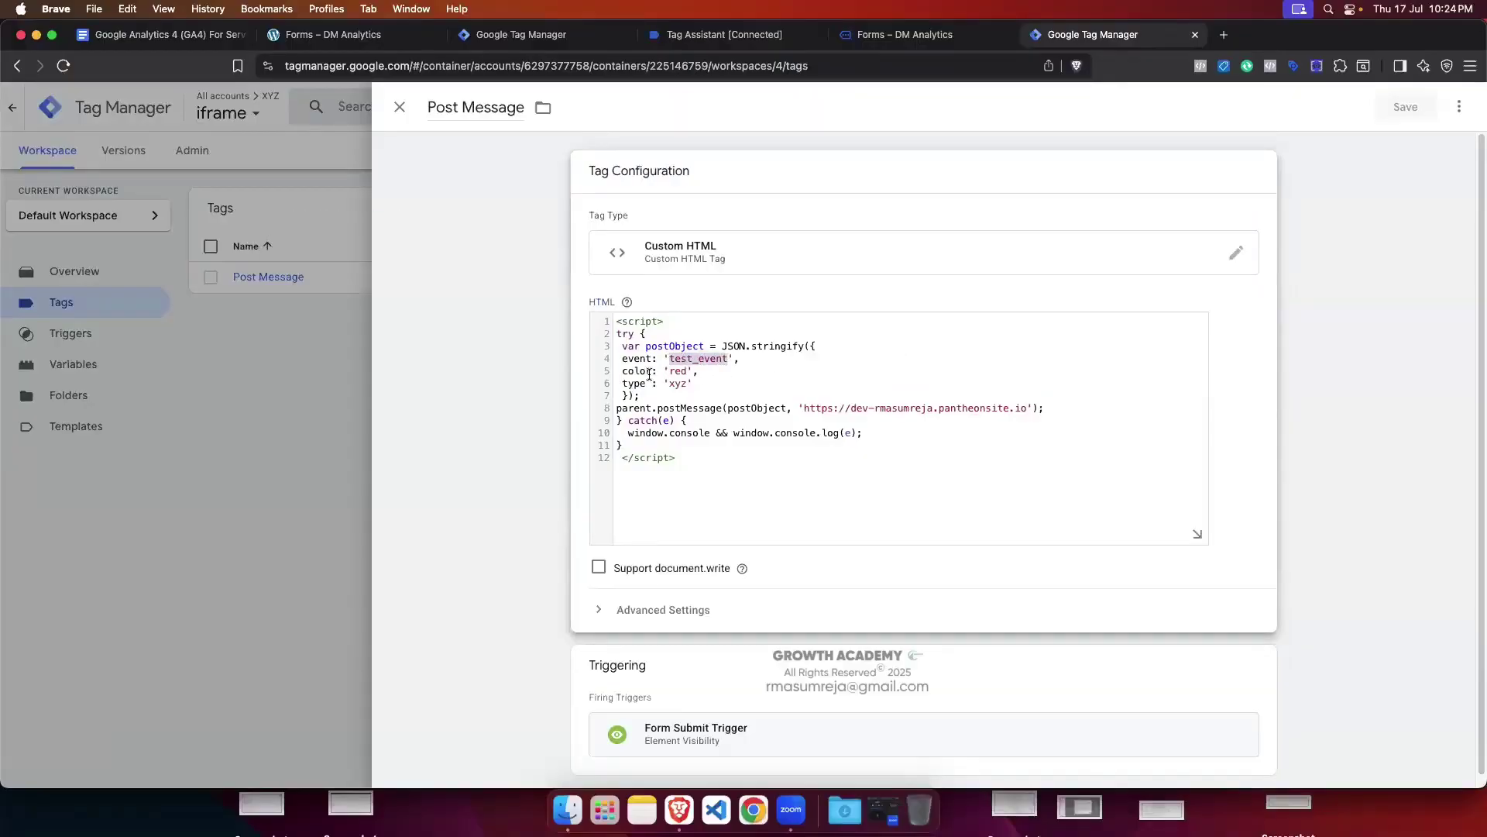
{"action": "left_click_drag", "start_coordinate": [664, 369], "coordinate": [701, 383]}
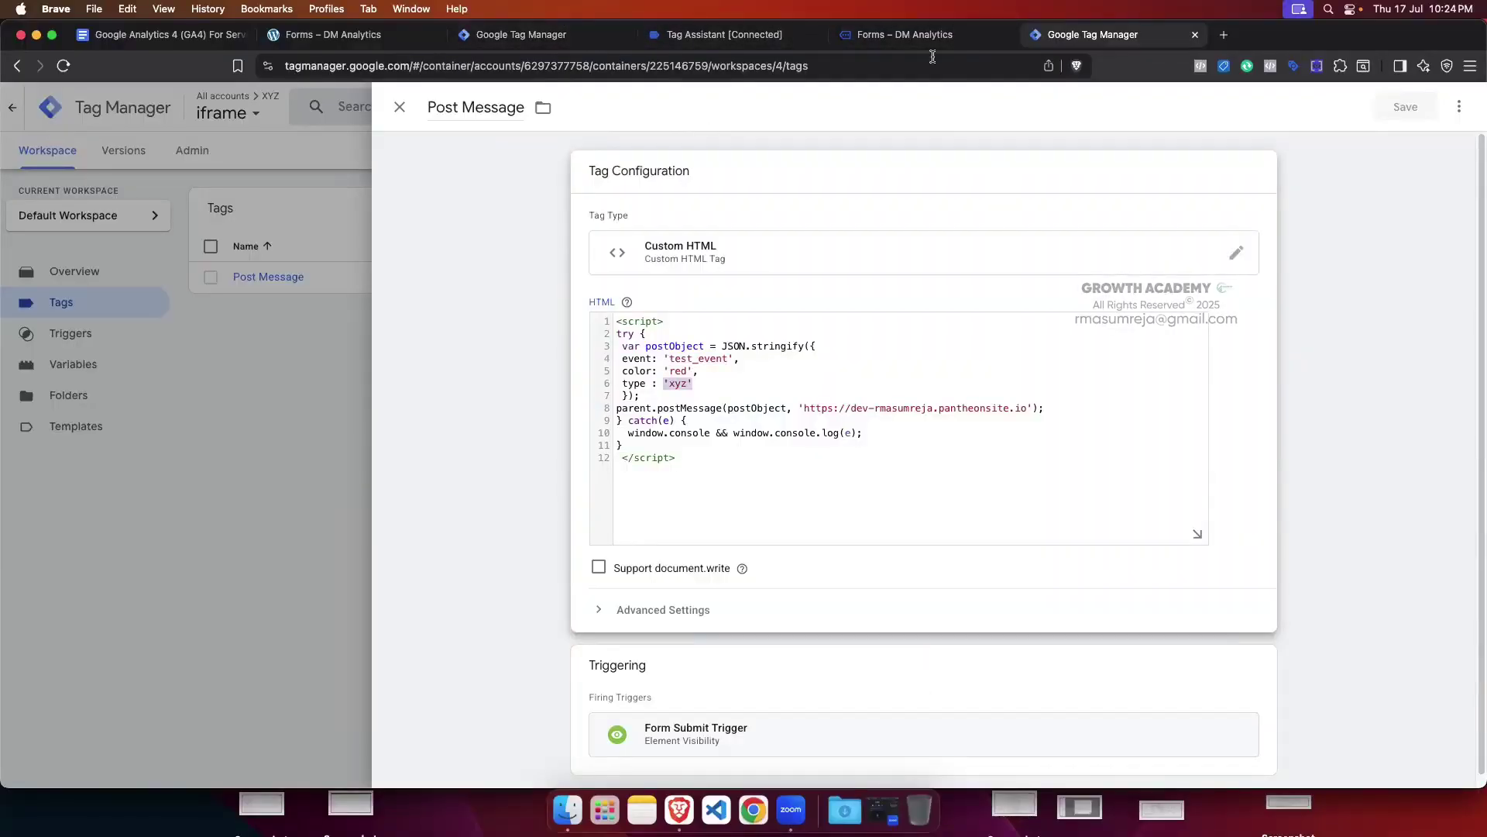
{"action": "left_click", "coordinate": [399, 109]}
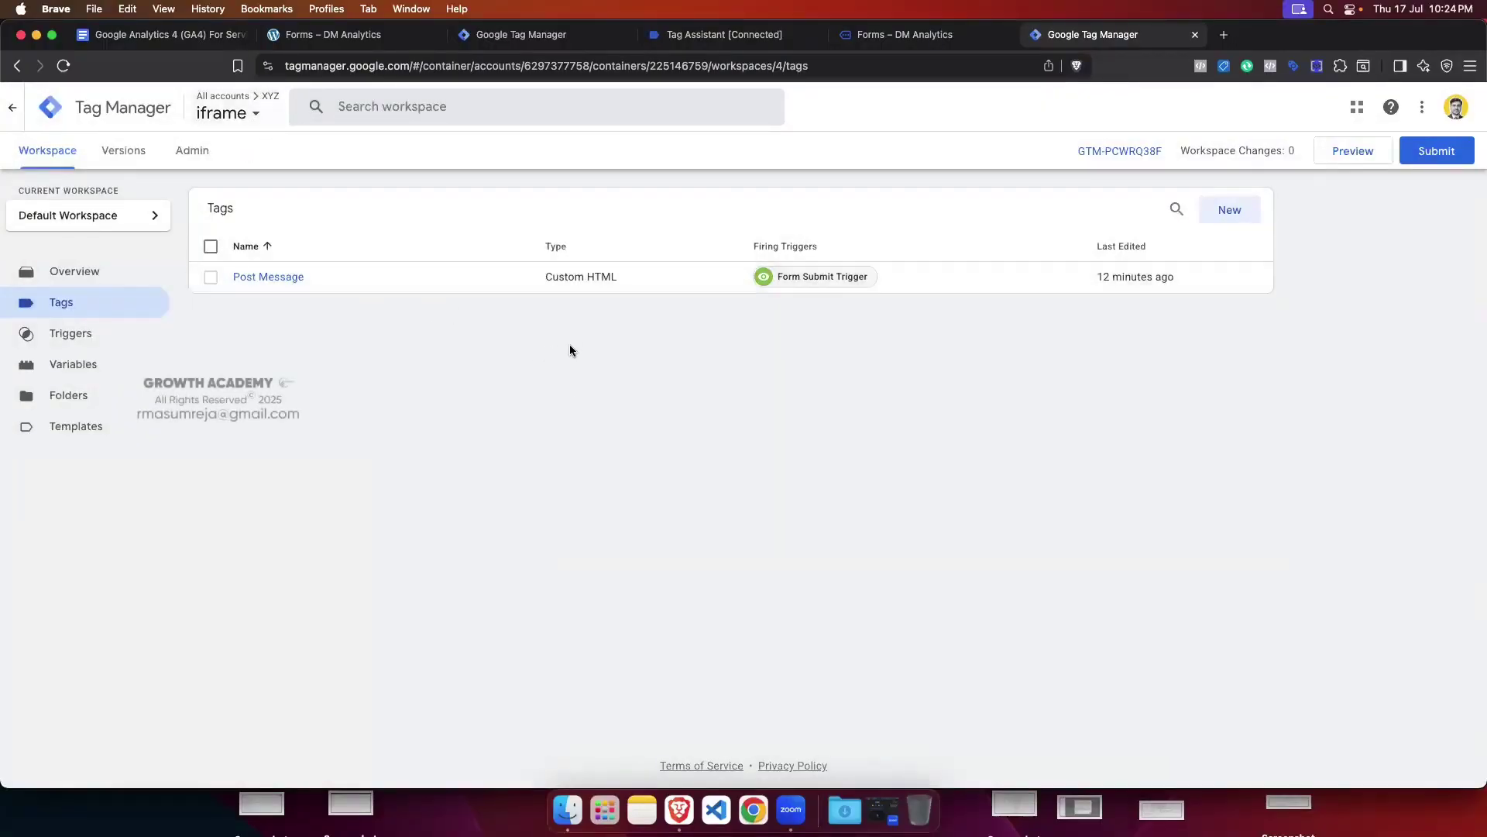
{"action": "left_click", "coordinate": [531, 34]}
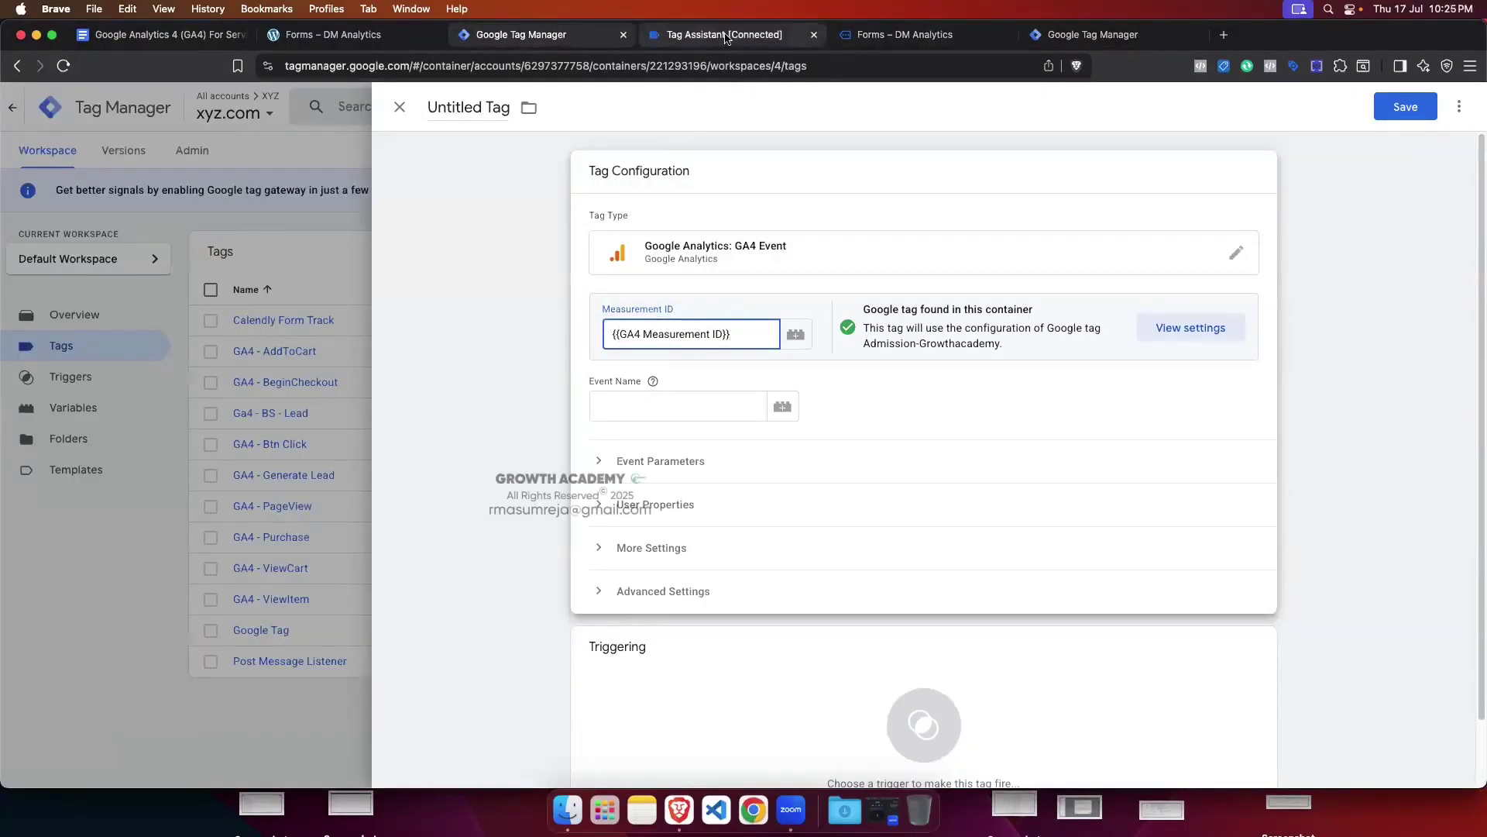
Step: Check the site's Forms page, then review the Post Message tag's code in the iframe container
{"action": "left_click", "coordinate": [896, 43]}
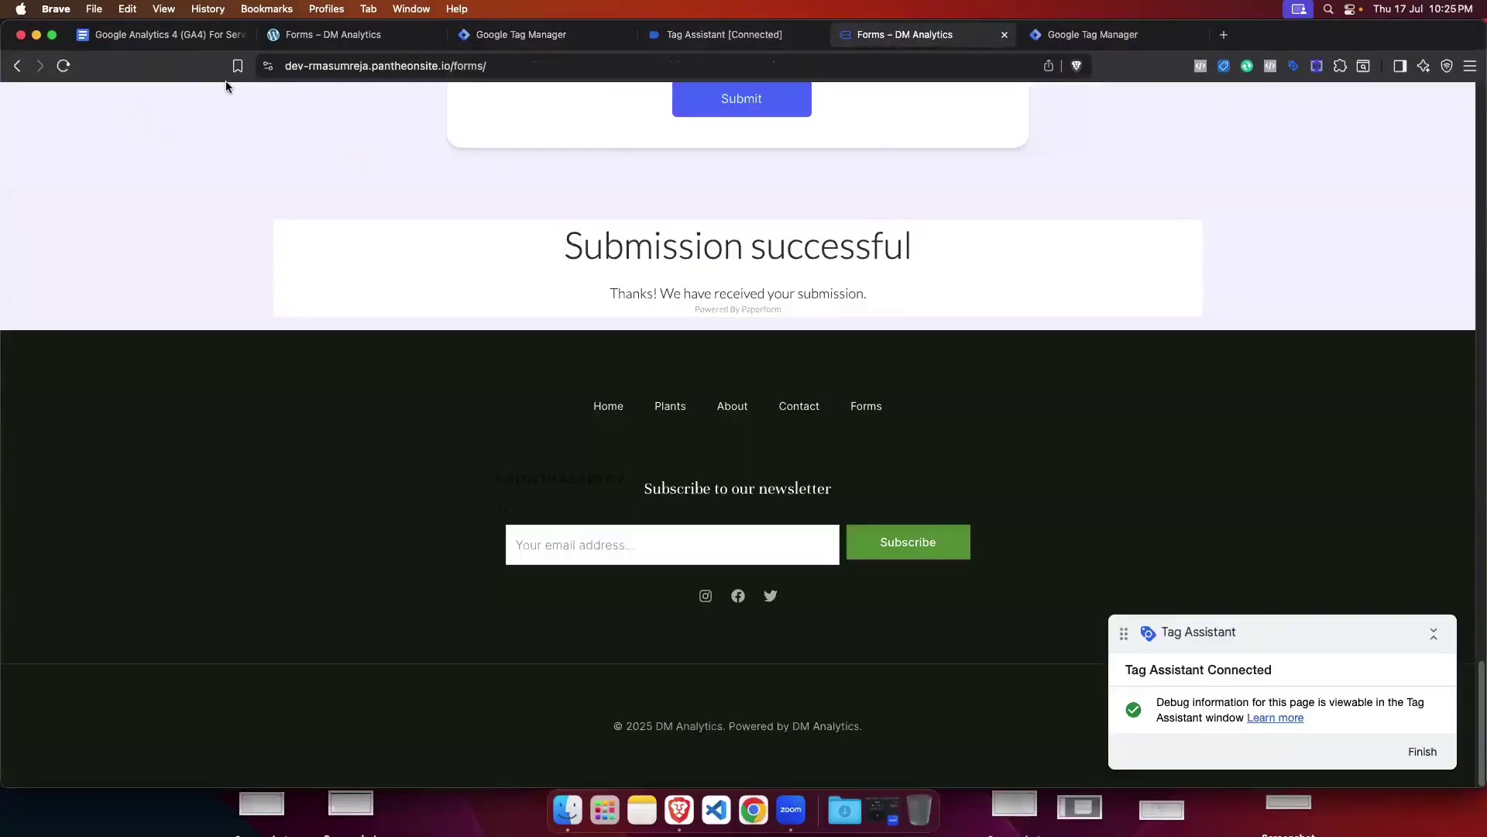
{"action": "scroll", "coordinate": [691, 261], "scroll_direction": "up", "scroll_amount": 15}
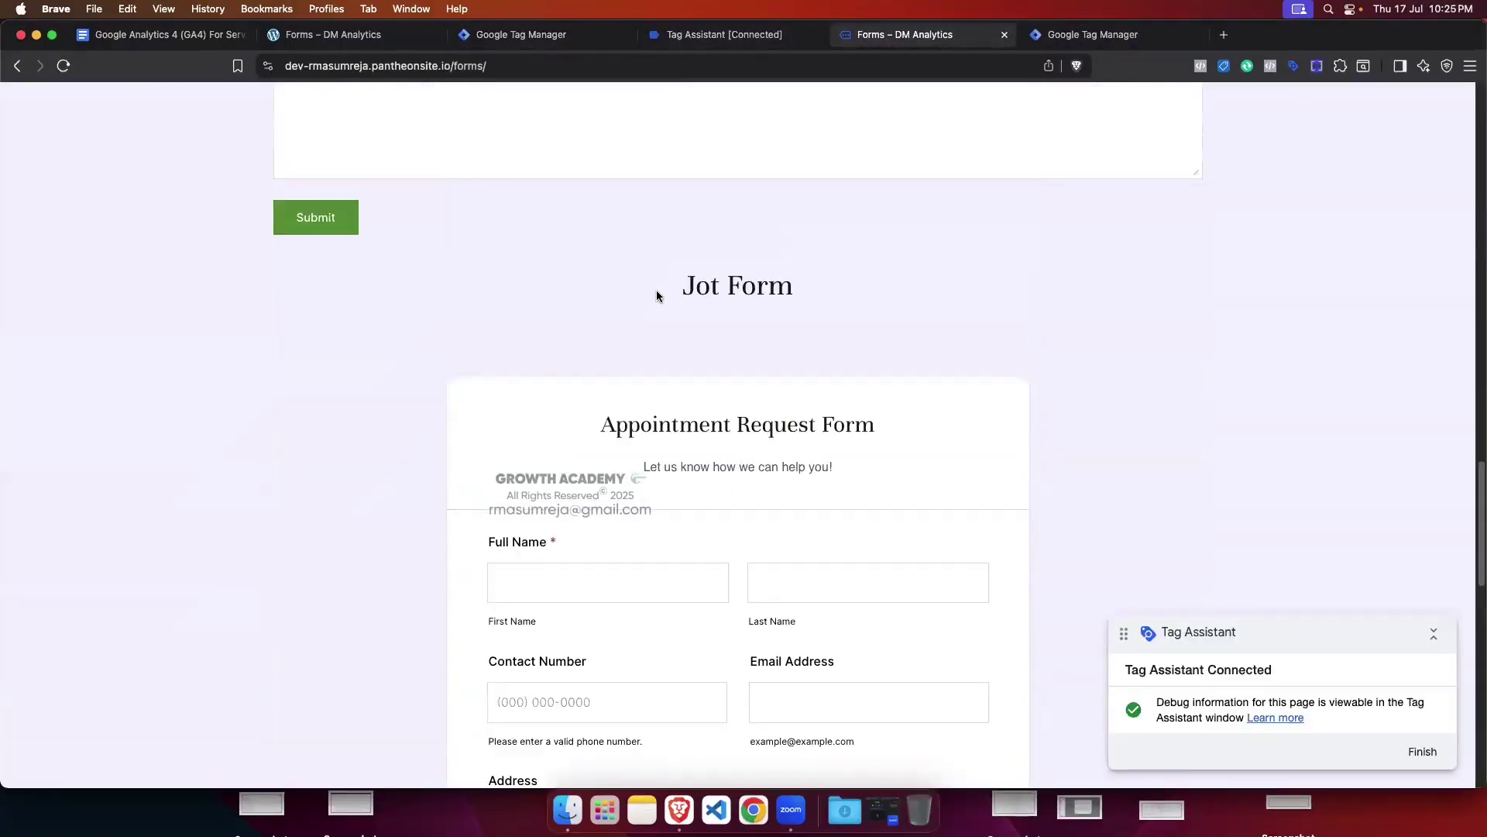
{"action": "scroll", "coordinate": [653, 291], "scroll_direction": "up", "scroll_amount": 10}
{"action": "right_click", "coordinate": [357, 298]}
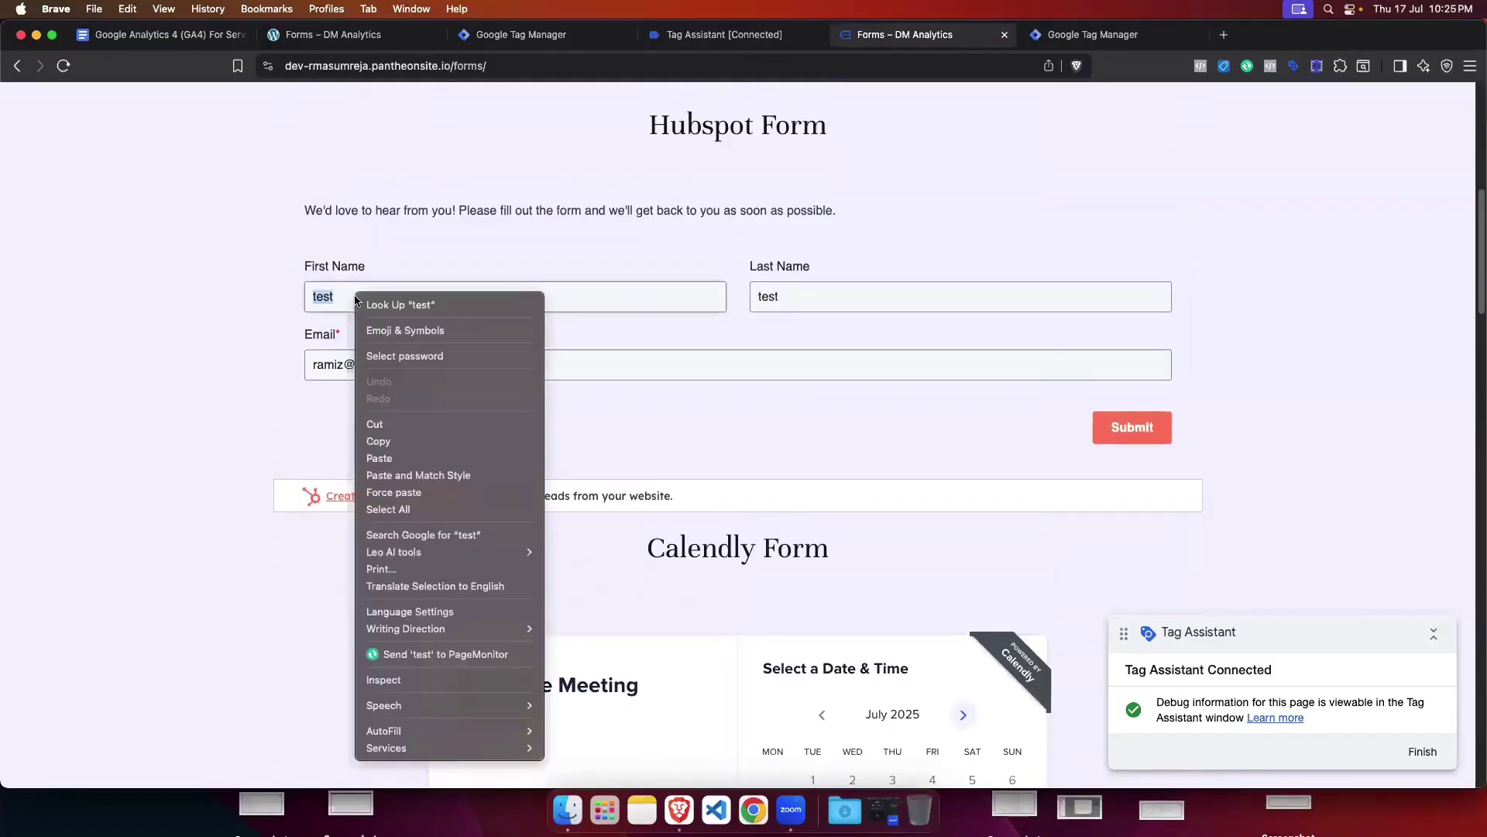
{"action": "left_click", "coordinate": [467, 240]}
{"action": "scroll", "coordinate": [518, 272], "scroll_direction": "up", "scroll_amount": 6}
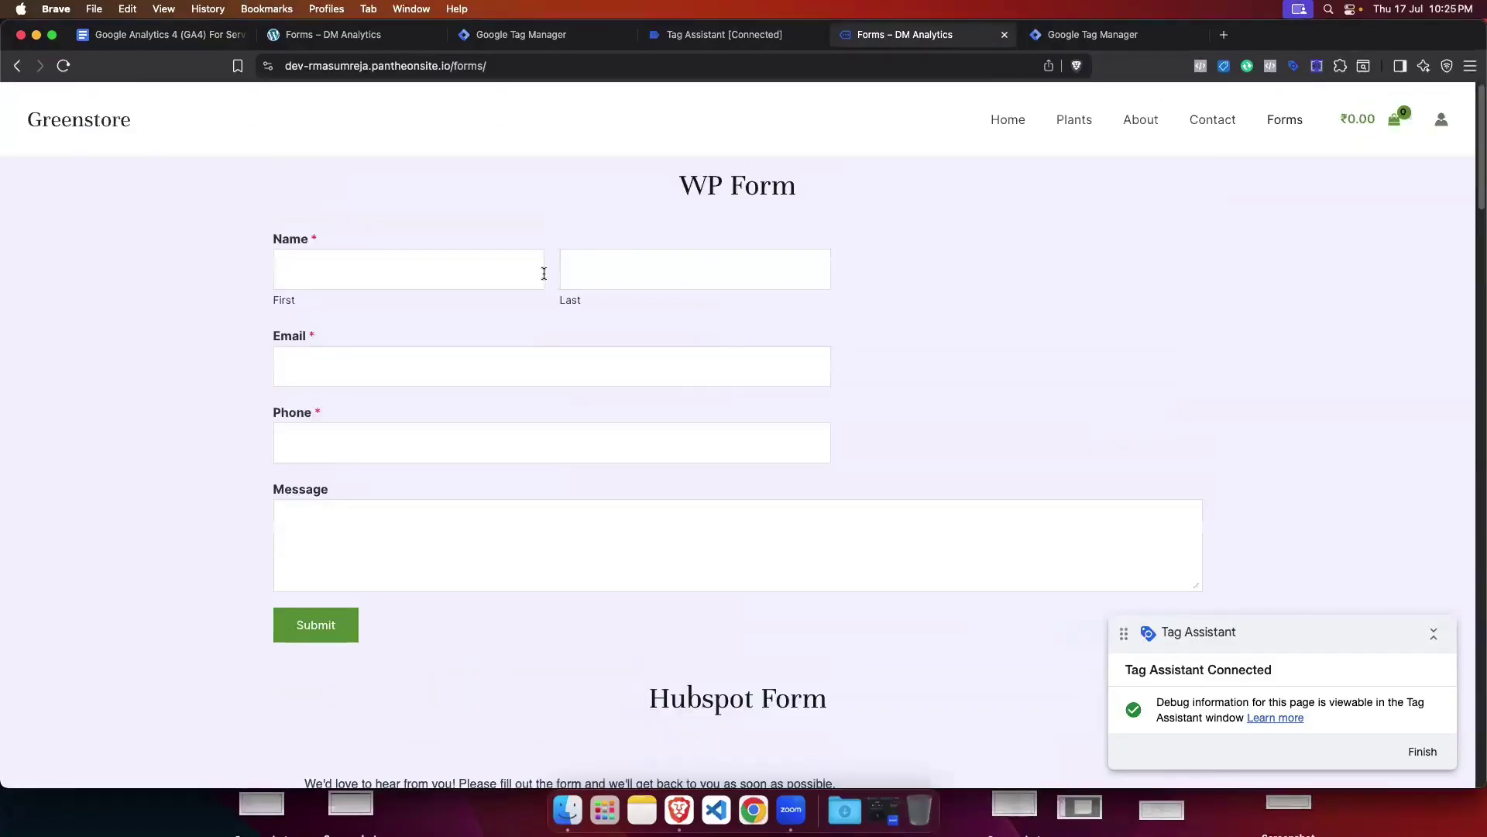
{"action": "left_click", "coordinate": [1038, 37]}
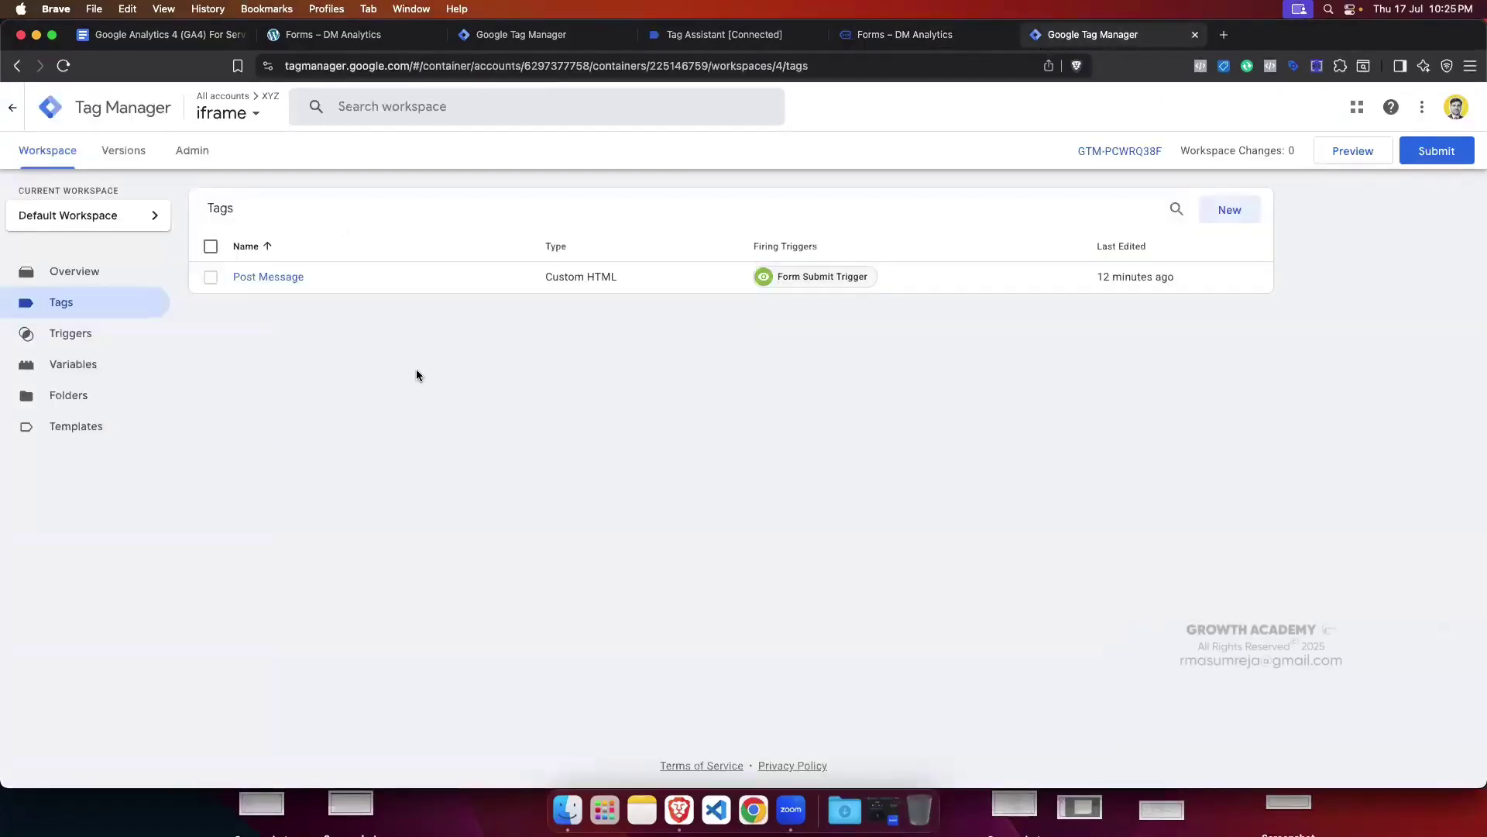
{"action": "left_click", "coordinate": [283, 278]}
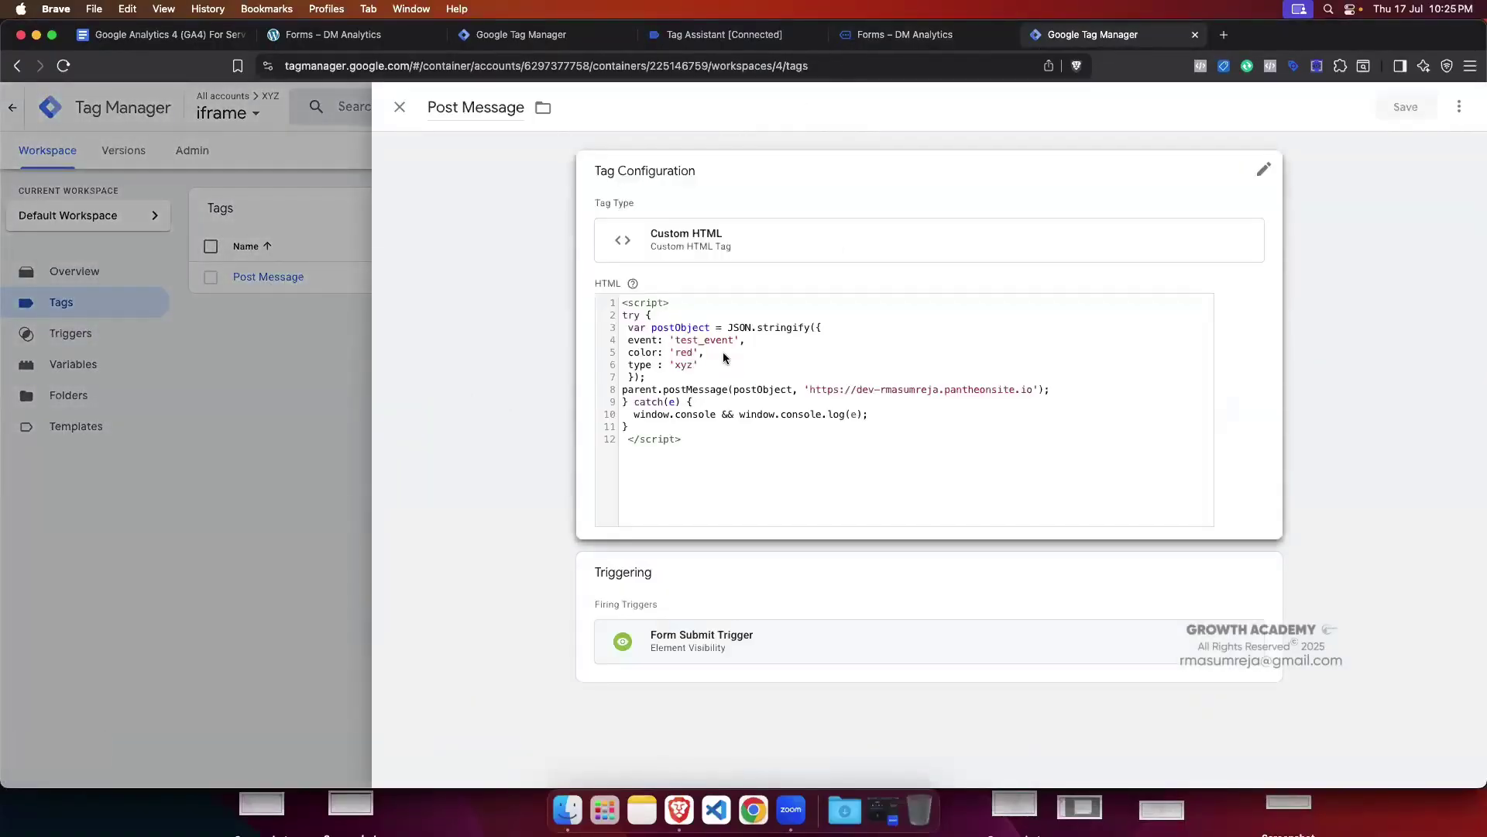
{"action": "left_click", "coordinate": [400, 106]}
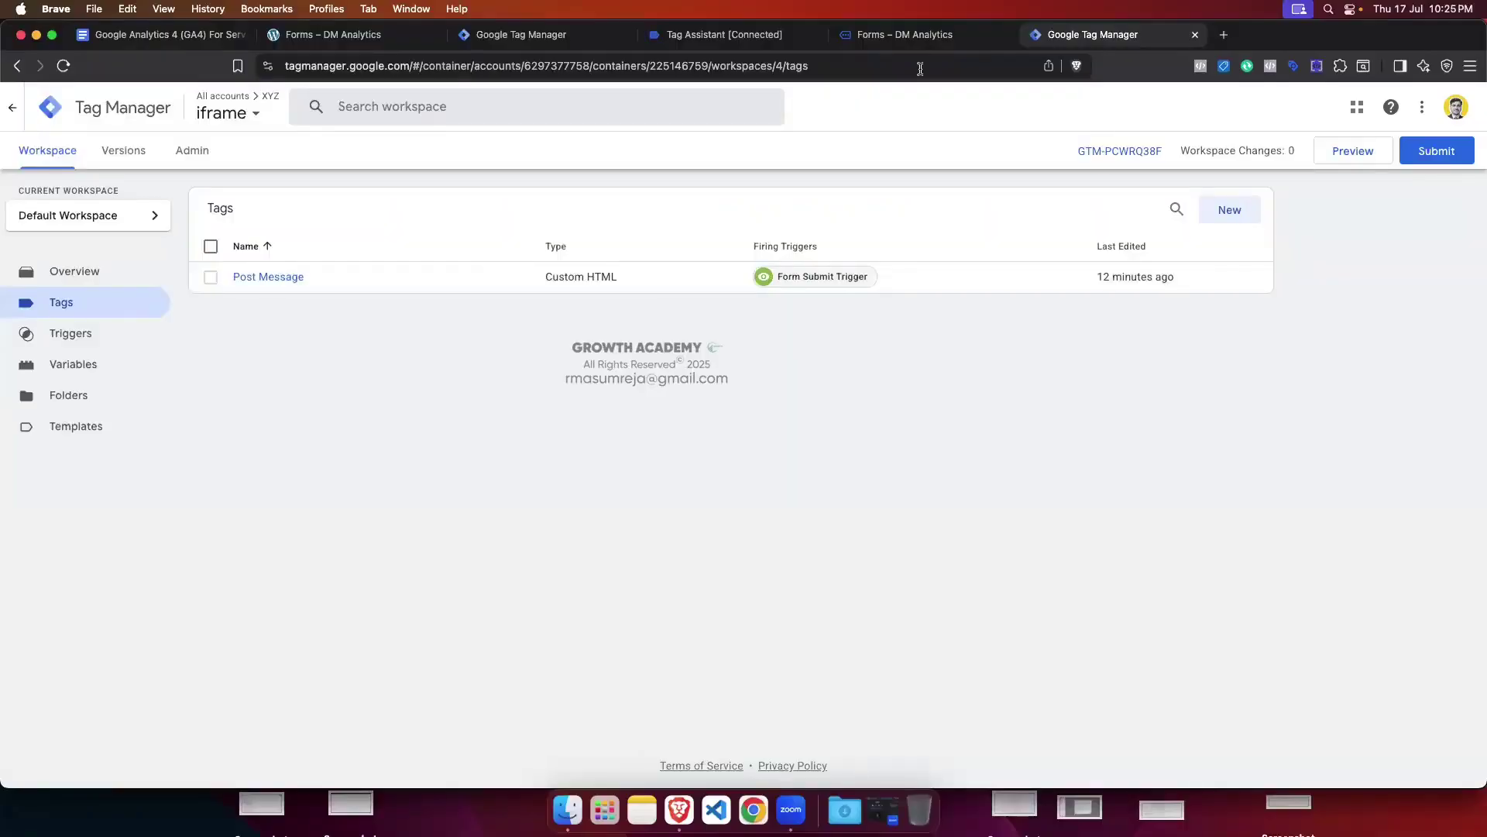
Step: Enter generate_lead as the xyz.com GA4 tag's Event Name and bring up its trigger list
{"action": "left_click", "coordinate": [526, 34]}
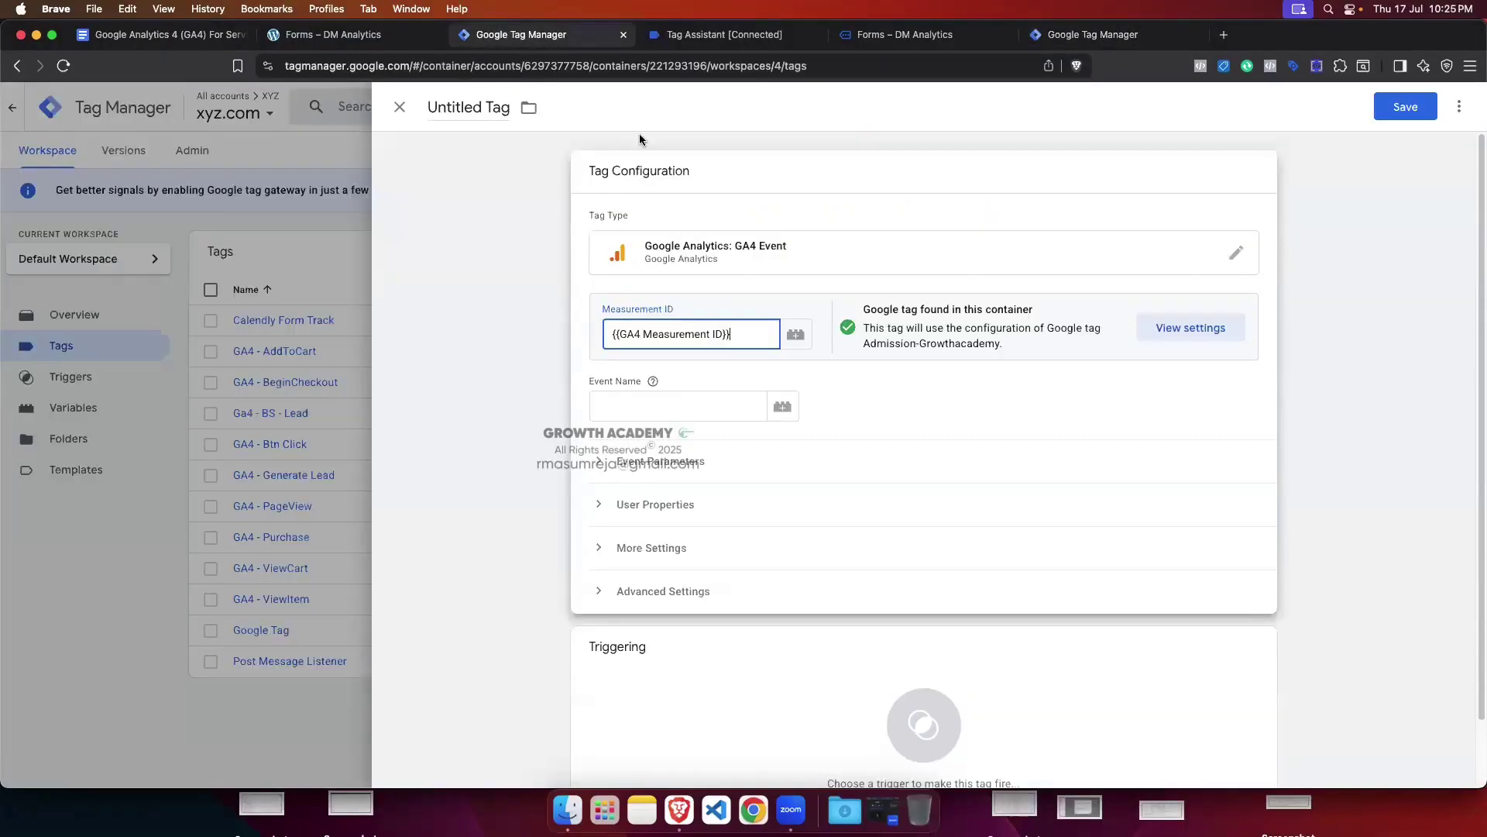
{"action": "left_click", "coordinate": [645, 405]}
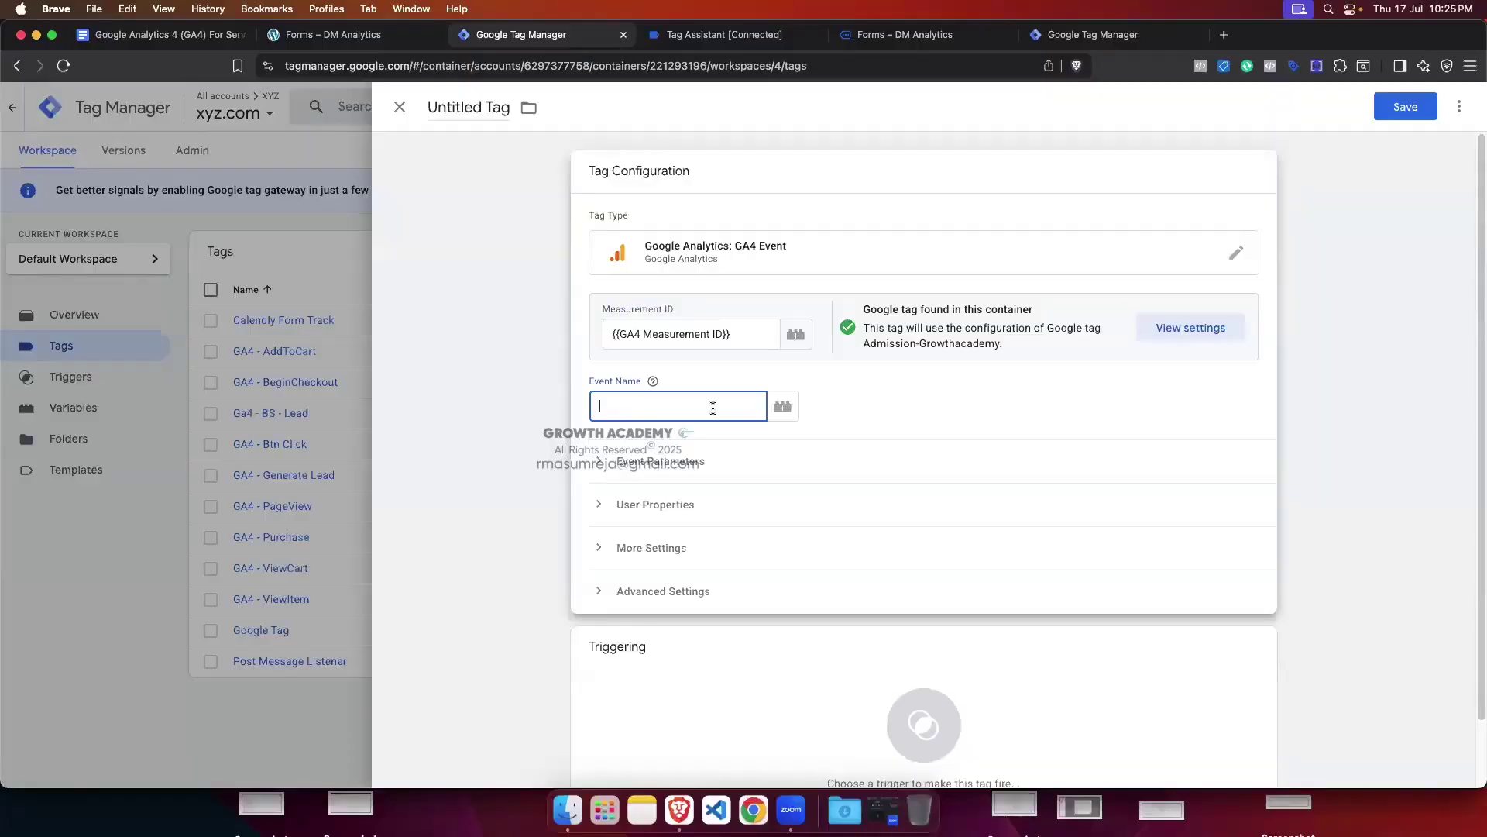
{"action": "type", "text": "generate"}
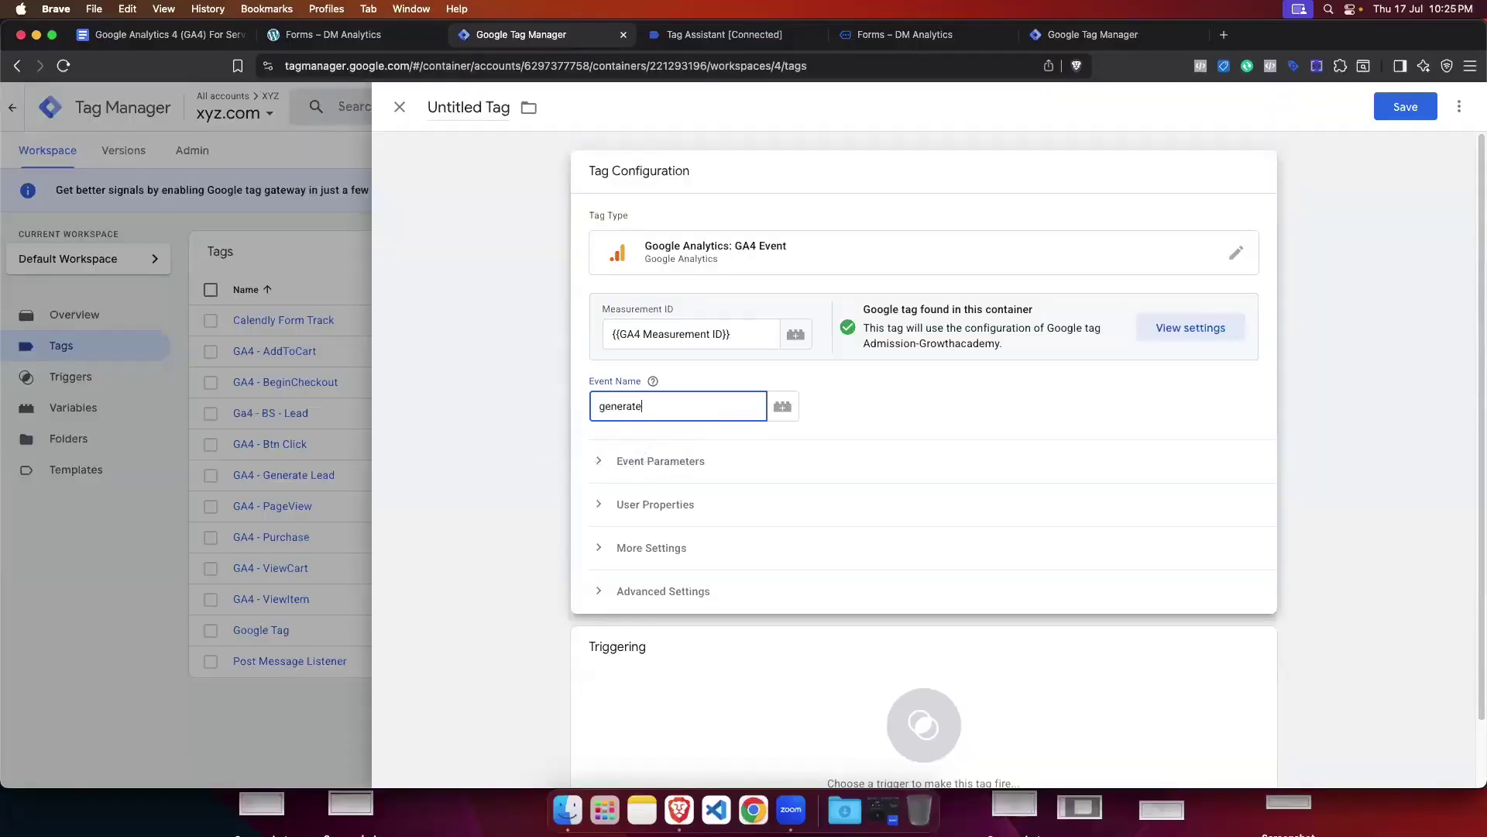
{"action": "type", "text": "_le"}
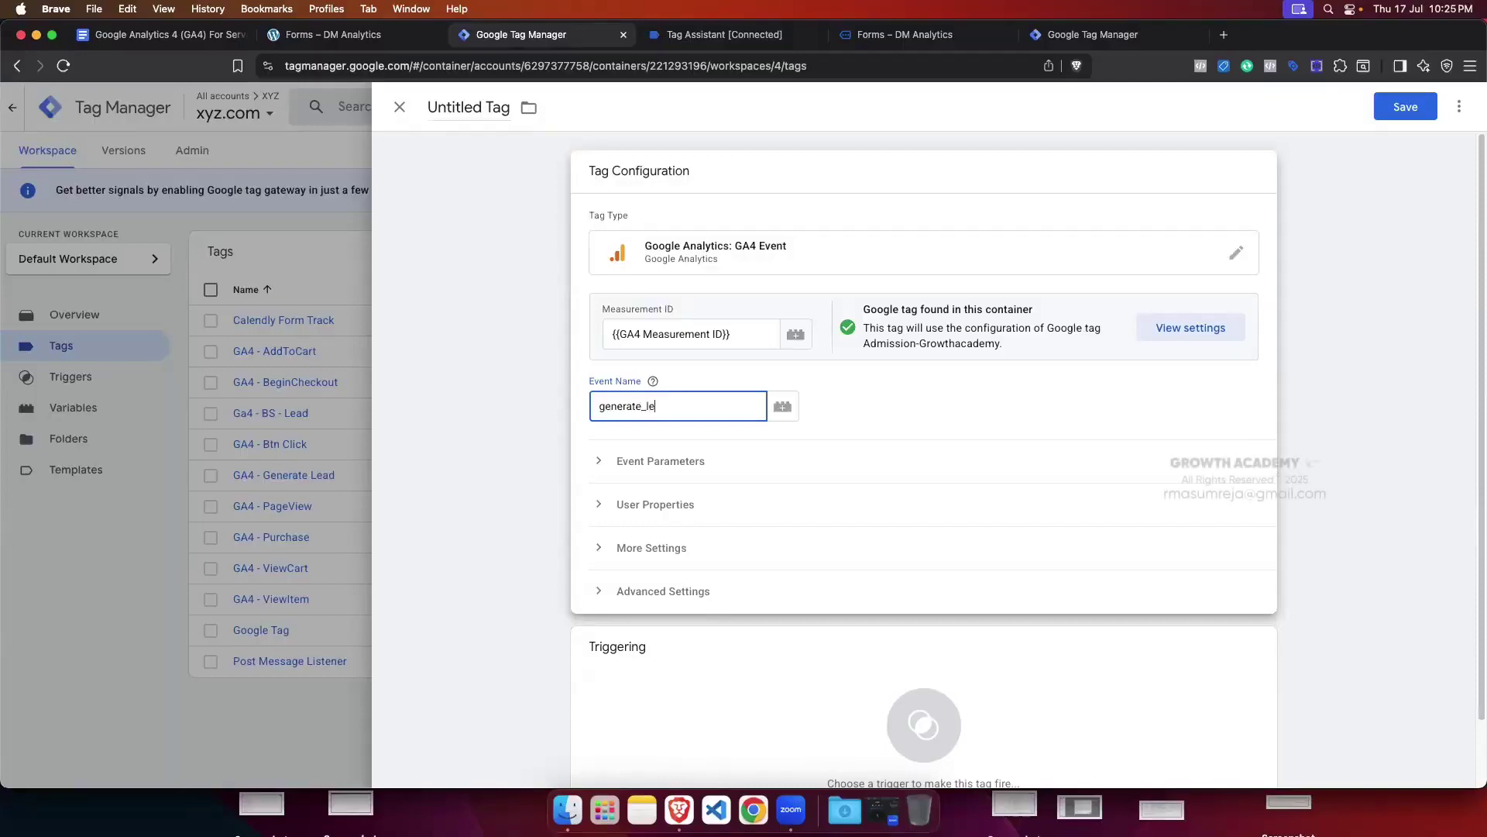
{"action": "type", "text": "ad"}
{"action": "scroll", "coordinate": [744, 496], "scroll_direction": "down", "scroll_amount": 2}
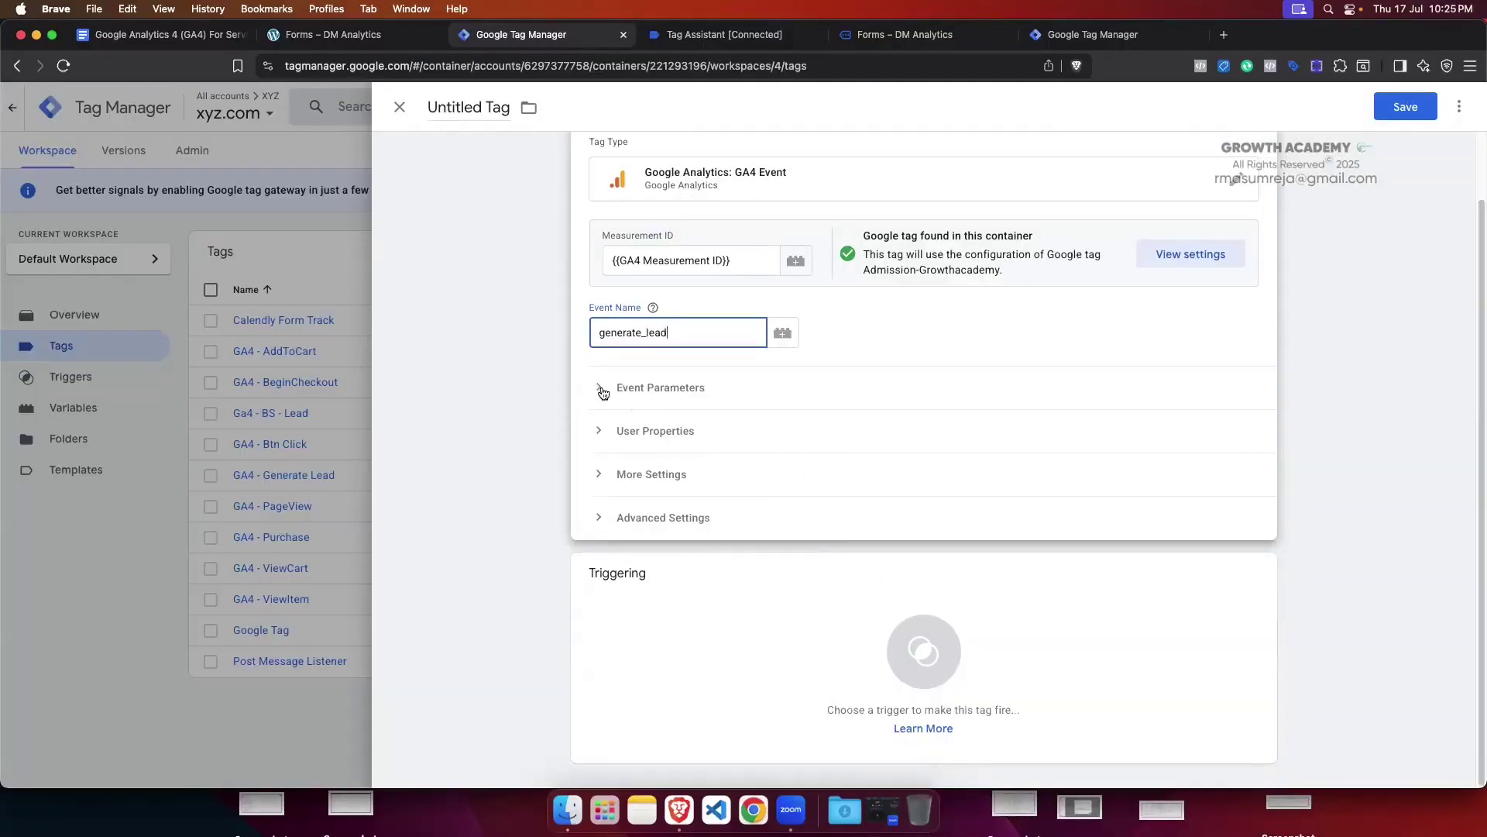
{"action": "left_click", "coordinate": [1010, 657]}
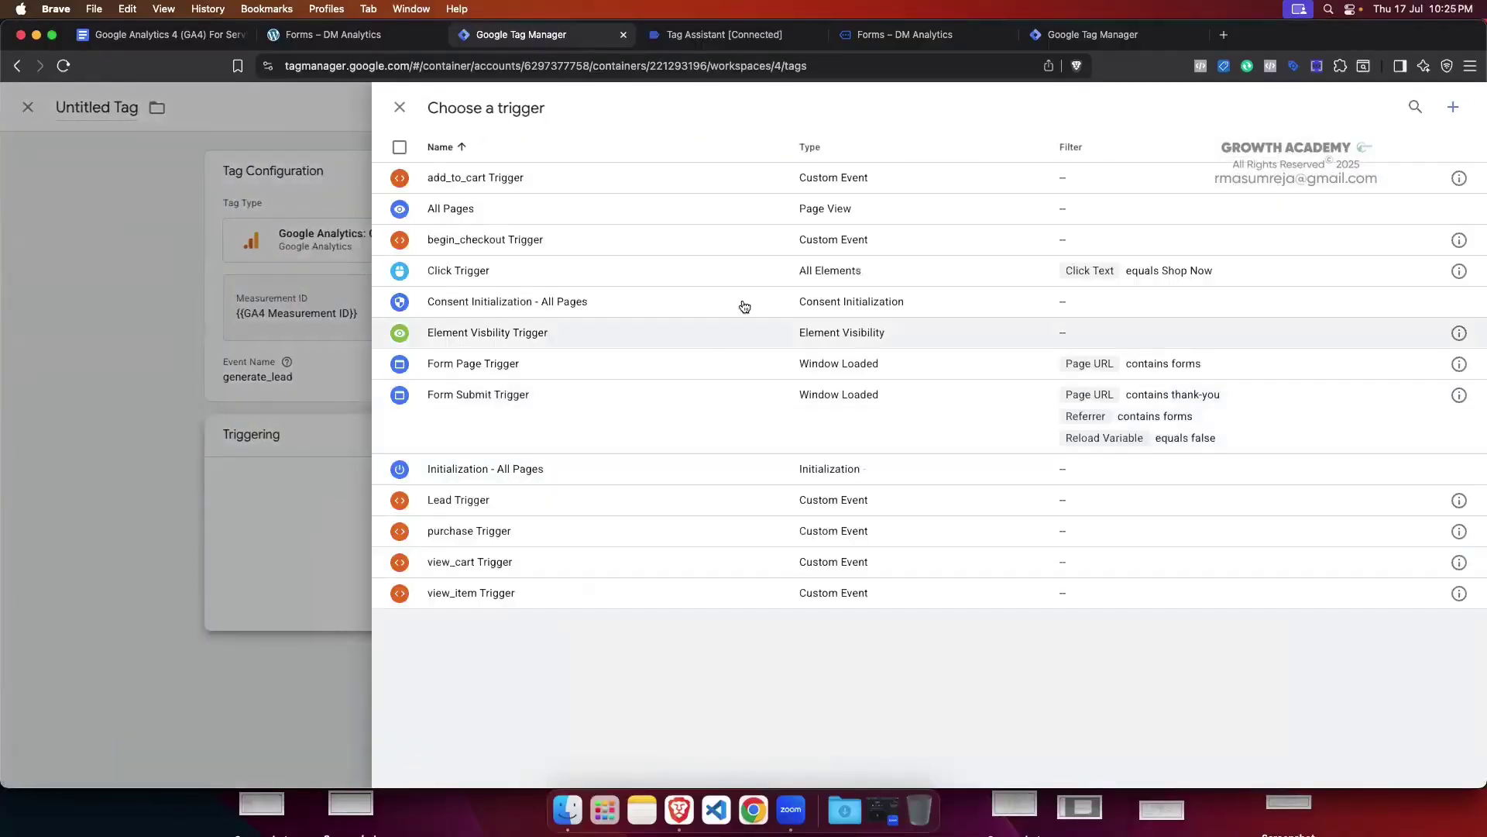
Step: Create a Custom Event trigger using the event name test_event, copied from Tag Assistant's data layer push
{"action": "left_click", "coordinate": [1453, 108]}
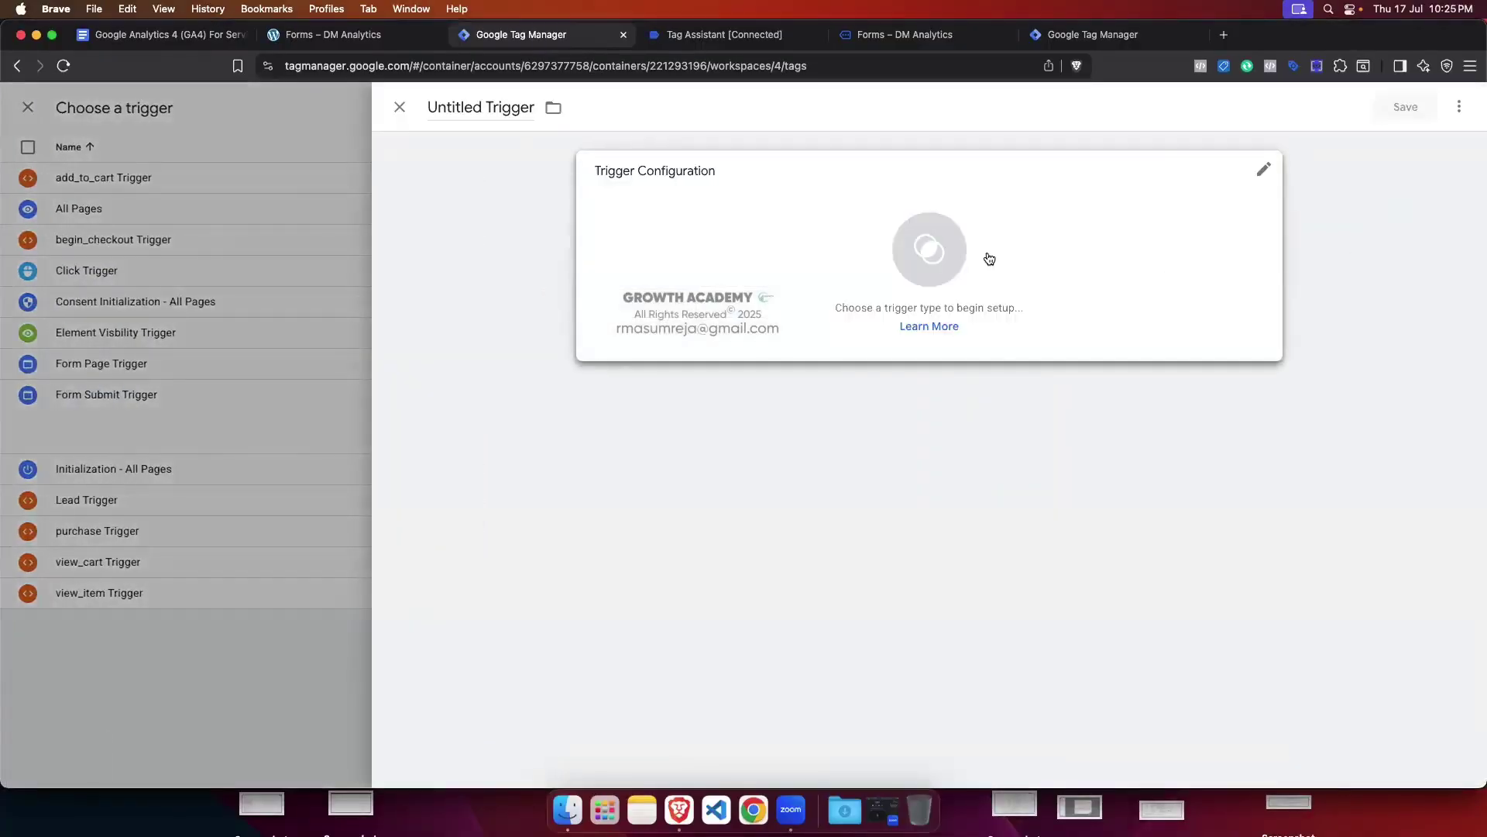
{"action": "left_click", "coordinate": [989, 258]}
{"action": "scroll", "coordinate": [1182, 598], "scroll_direction": "down", "scroll_amount": 3}
{"action": "left_click", "coordinate": [1169, 588]}
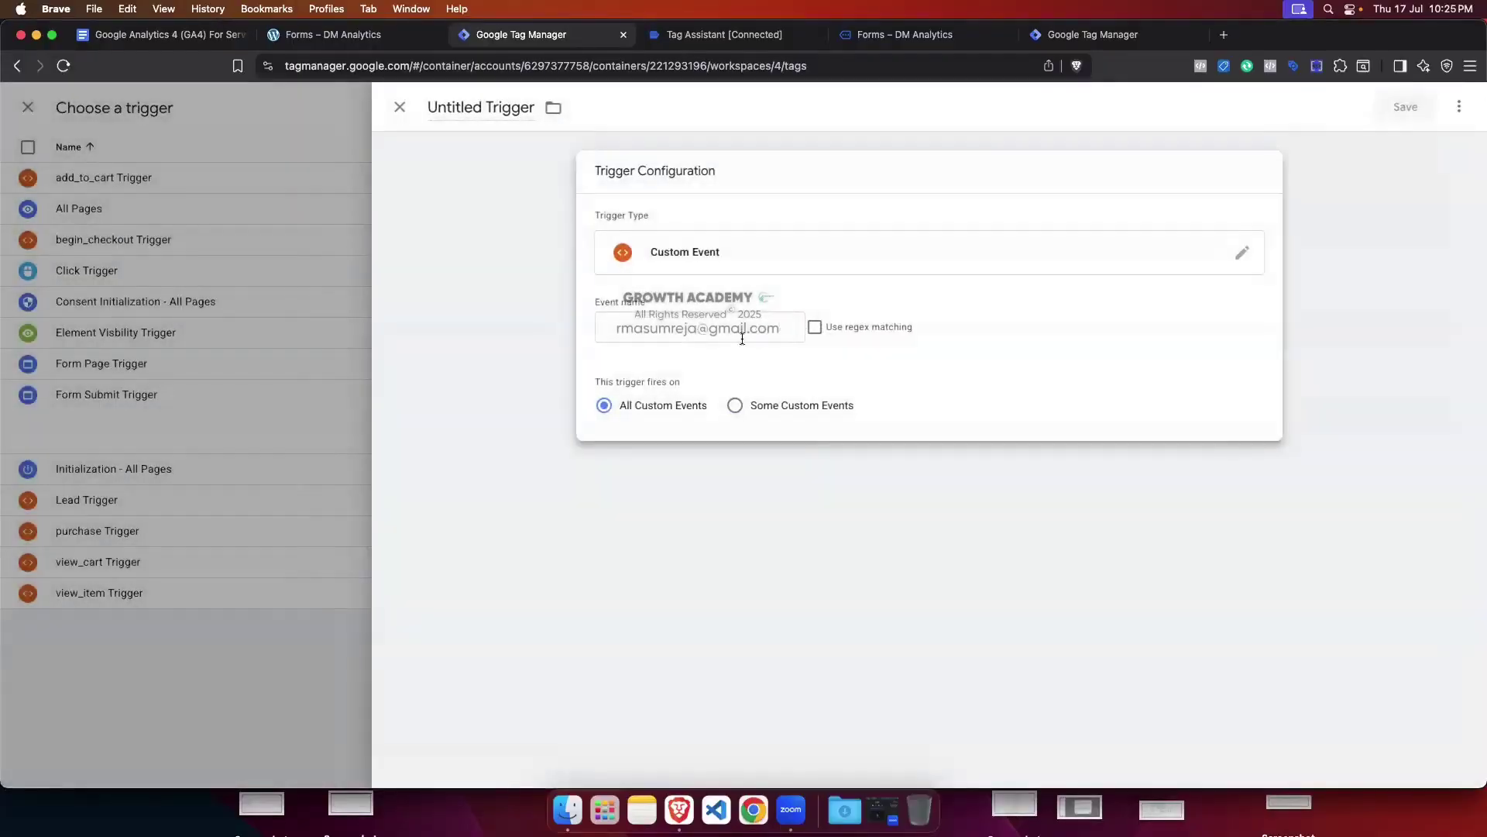
{"action": "left_click", "coordinate": [671, 325]}
{"action": "left_click", "coordinate": [692, 36]}
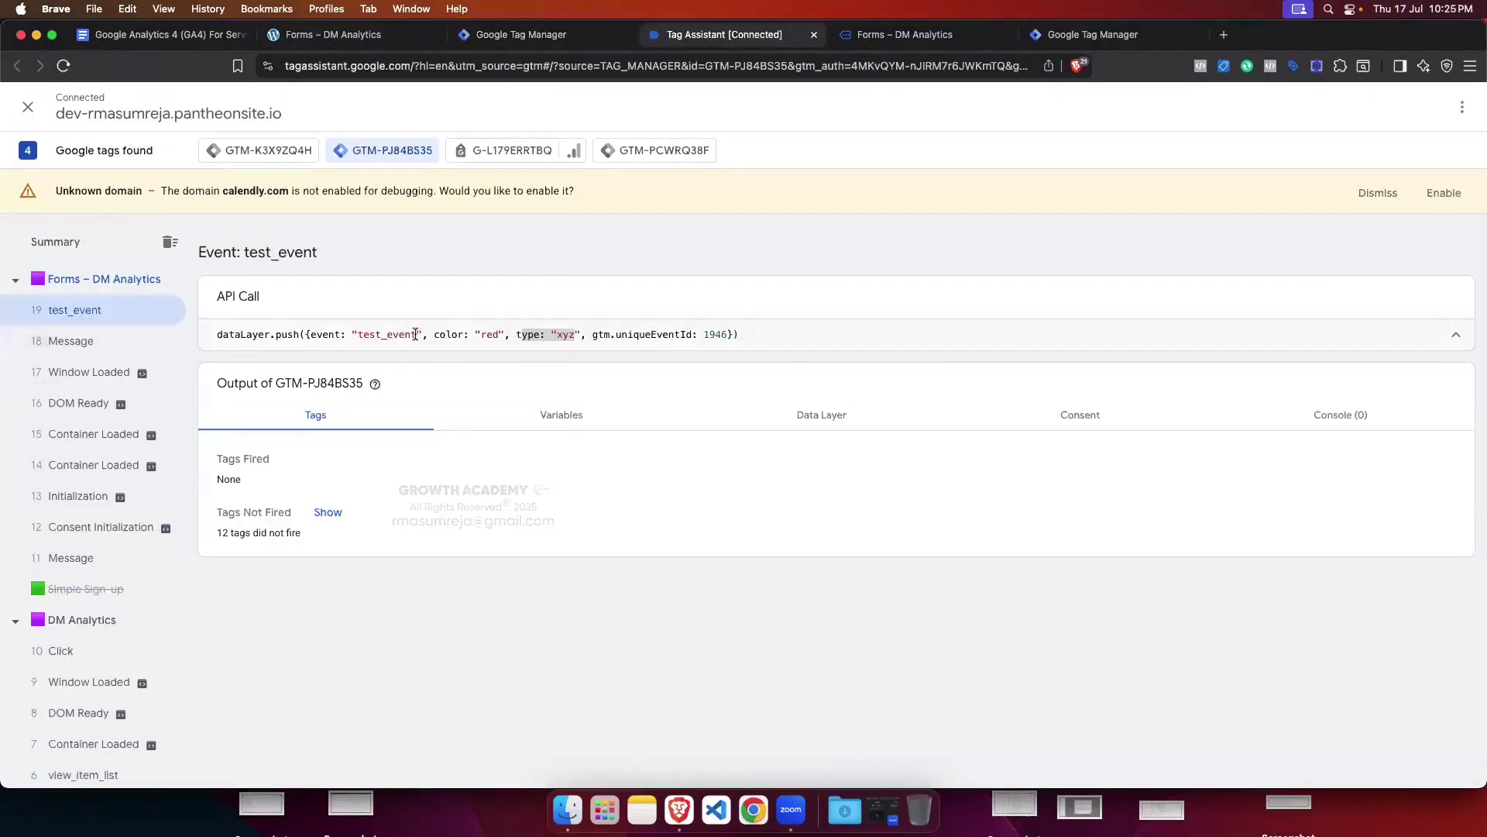
{"action": "left_click_drag", "start_coordinate": [417, 334], "coordinate": [378, 334]}
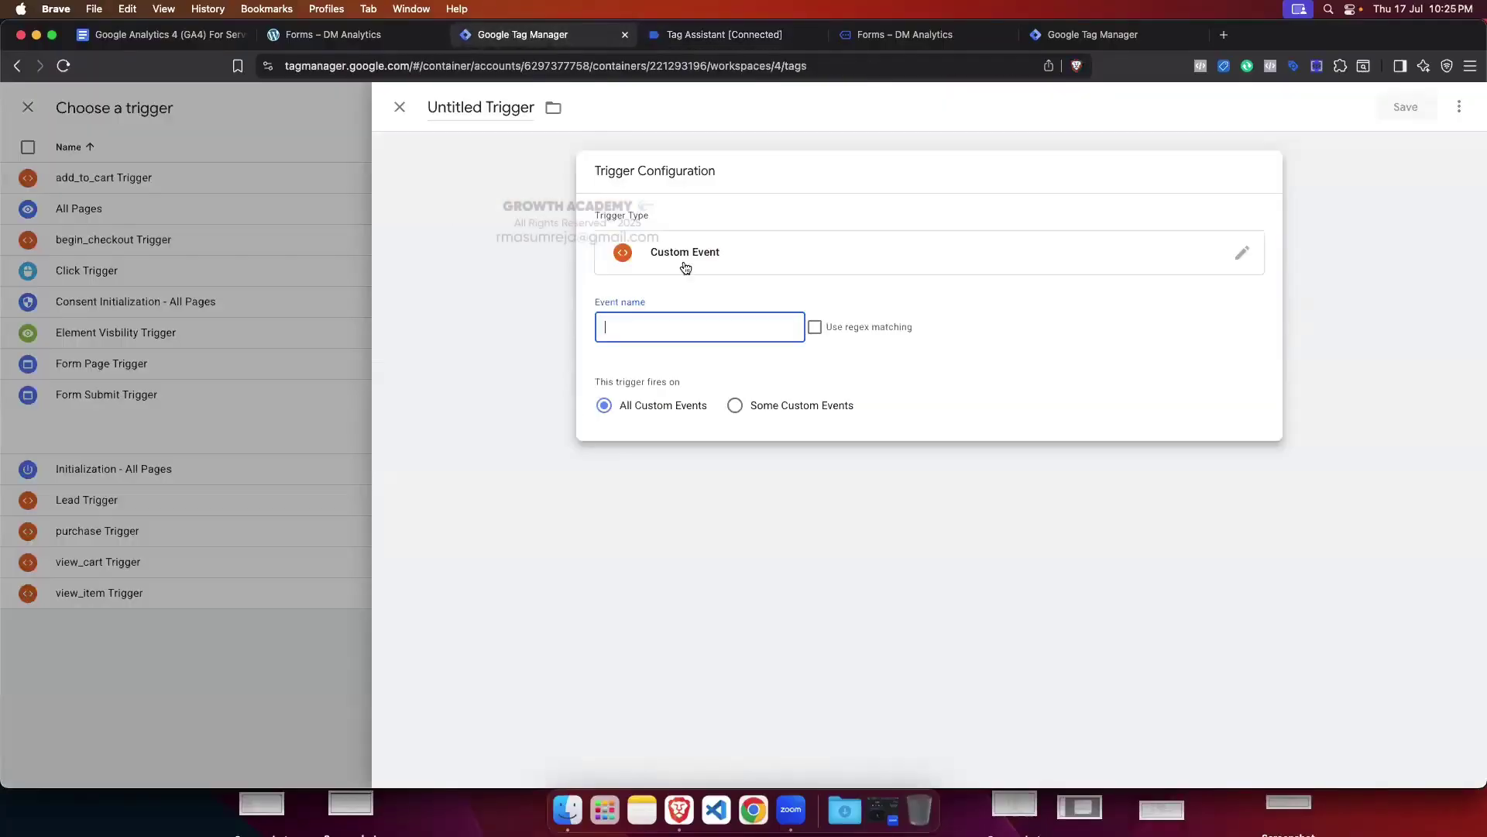
{"action": "left_click", "coordinate": [521, 34]}
{"action": "left_click", "coordinate": [659, 329]}
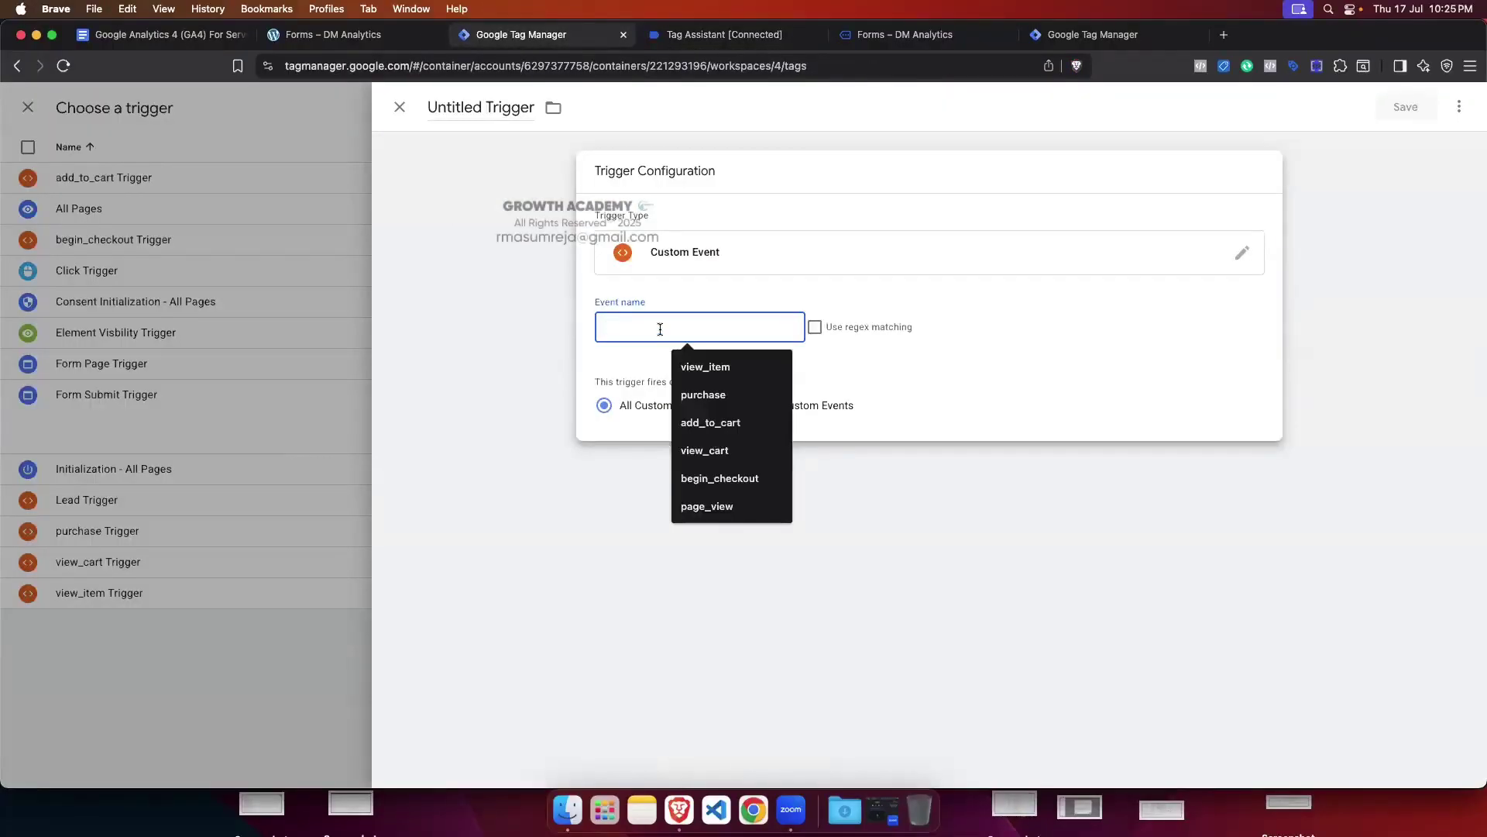
{"action": "type", "text": "test_event"}
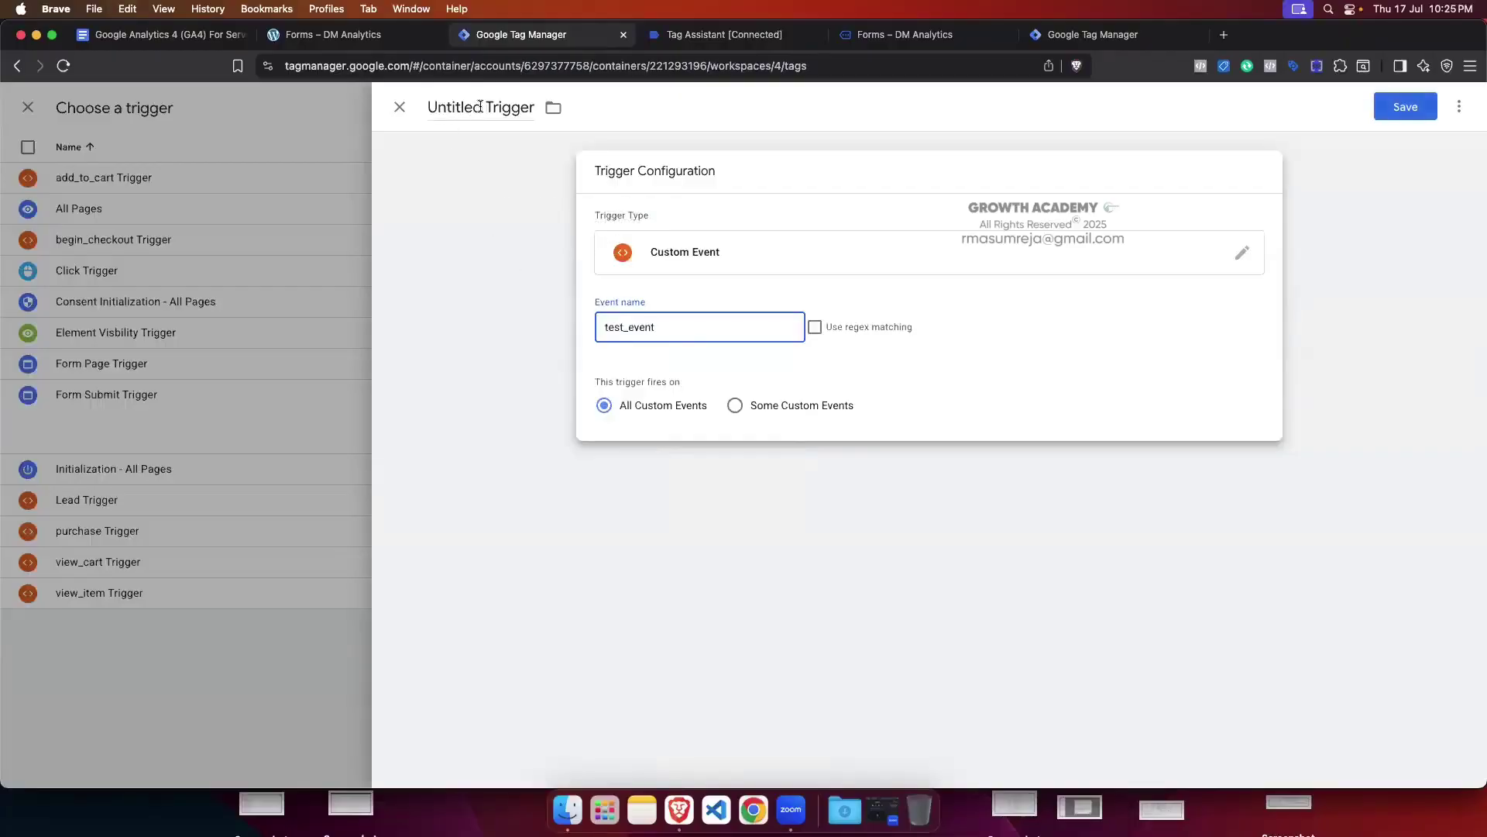
Step: Name the trigger test Trigger and save it onto the tag
{"action": "double_click", "coordinate": [469, 108]}
{"action": "key", "text": "BackSpace"}
{"action": "type", "text": "test"}
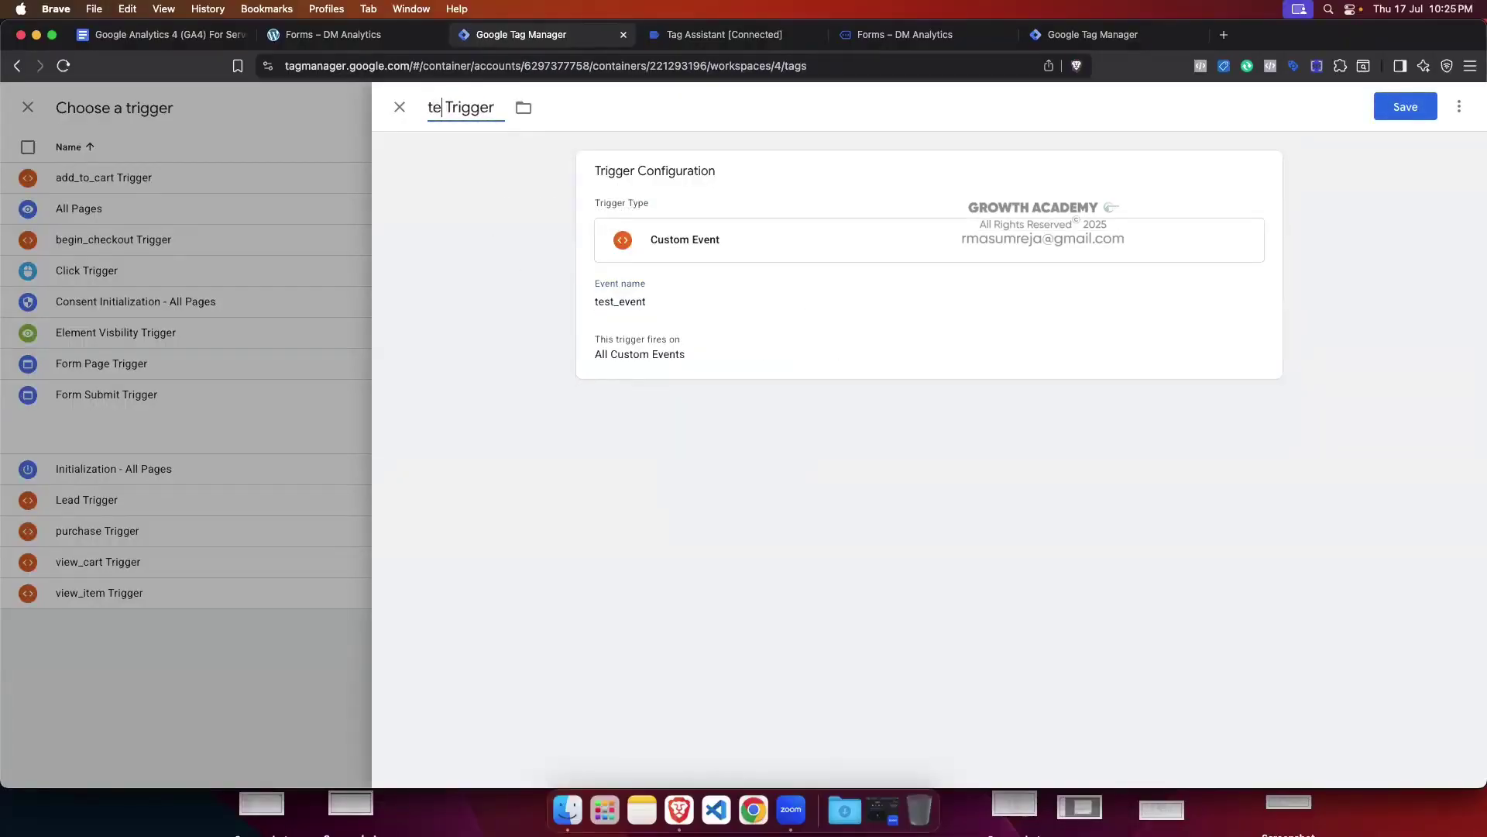
{"action": "left_click", "coordinate": [1403, 105]}
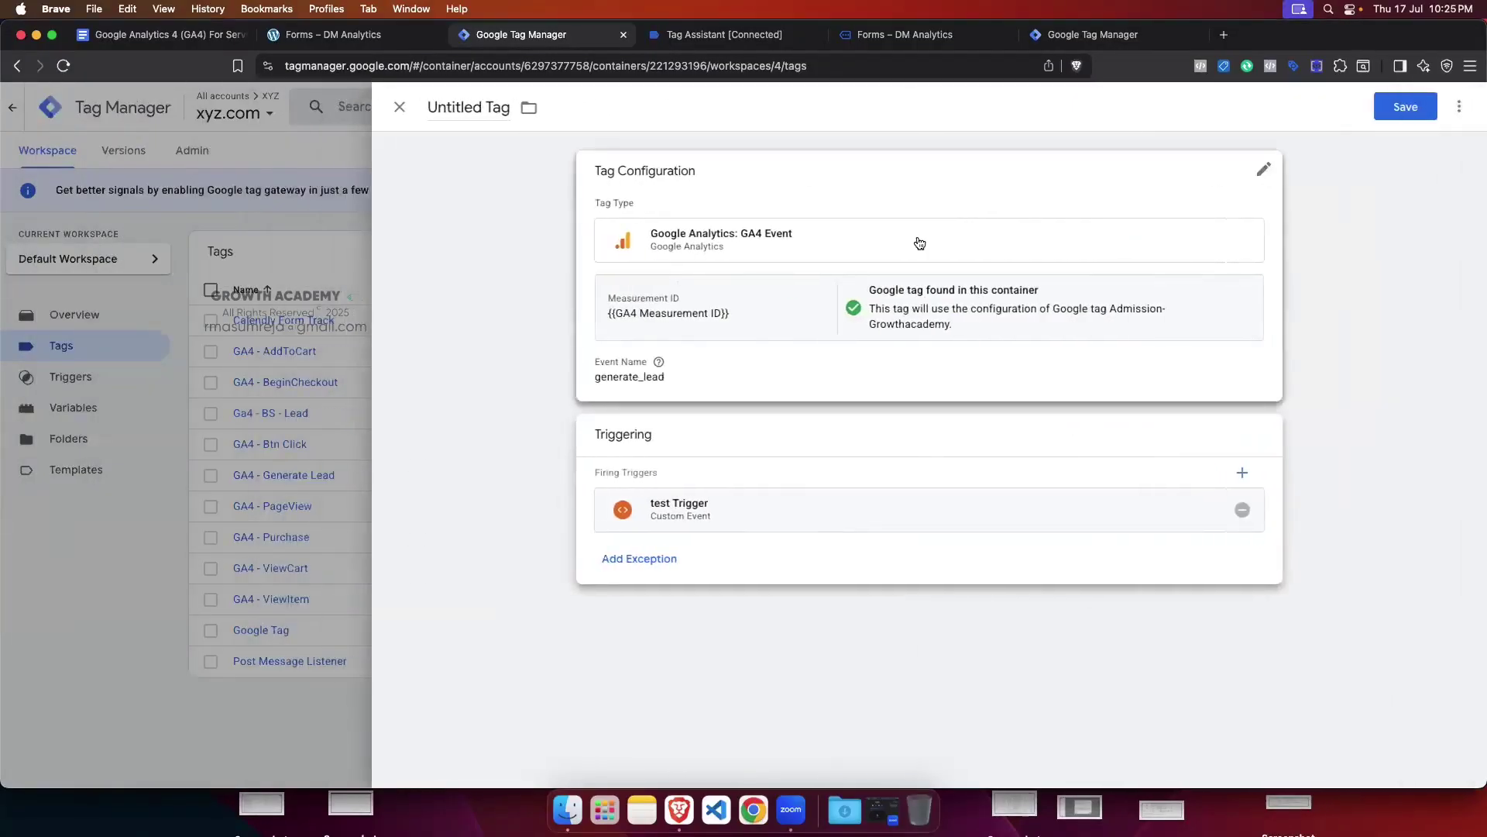
Step: Rename the tag to Ga4 Lead and save it
{"action": "left_click_drag", "start_coordinate": [428, 104], "coordinate": [510, 124]}
{"action": "key", "text": "BackSpace"}
{"action": "type", "text": "Ga4 Lead"}
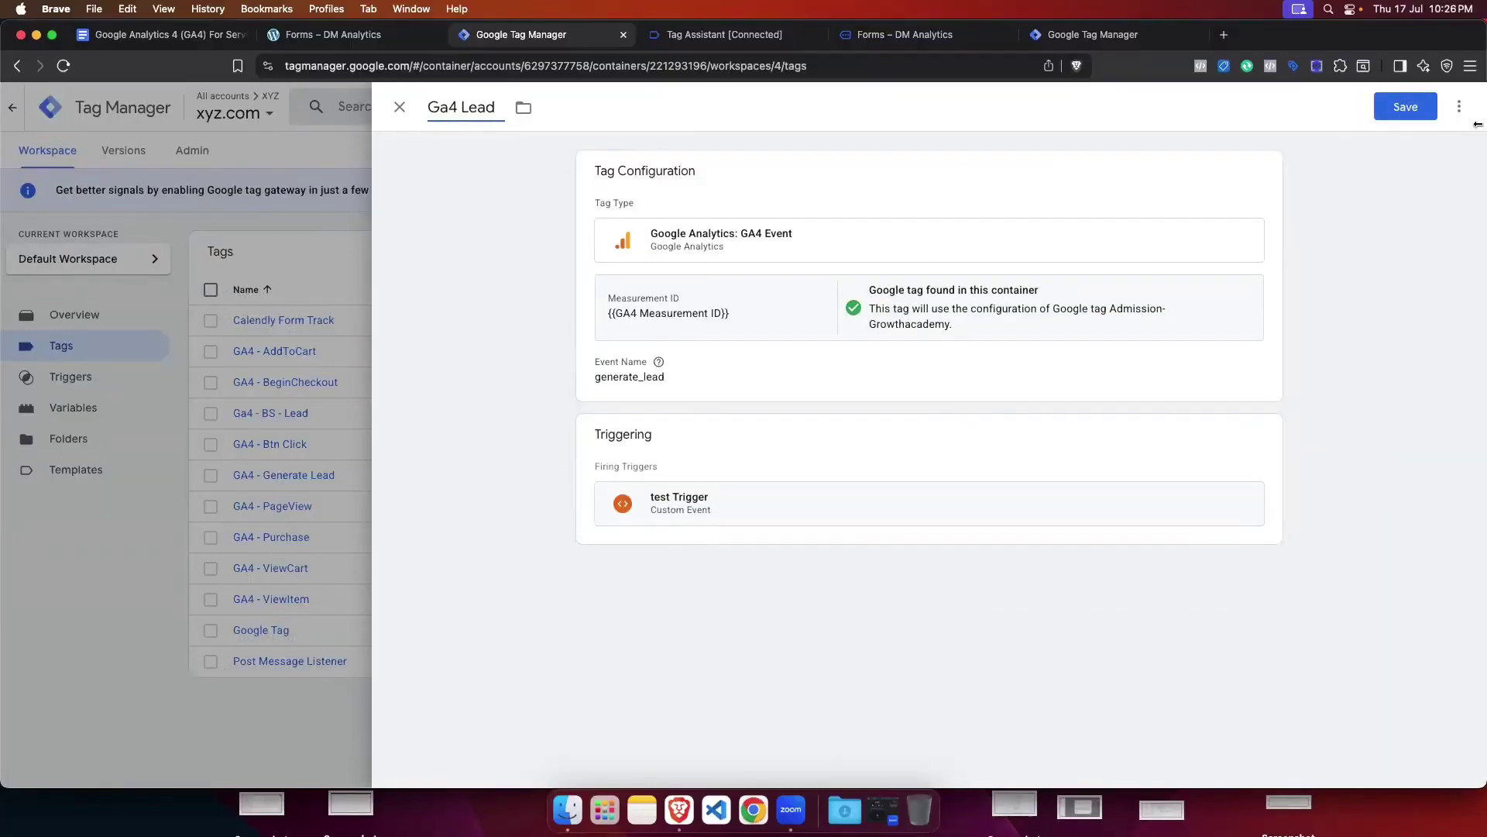
{"action": "left_click", "coordinate": [1405, 106]}
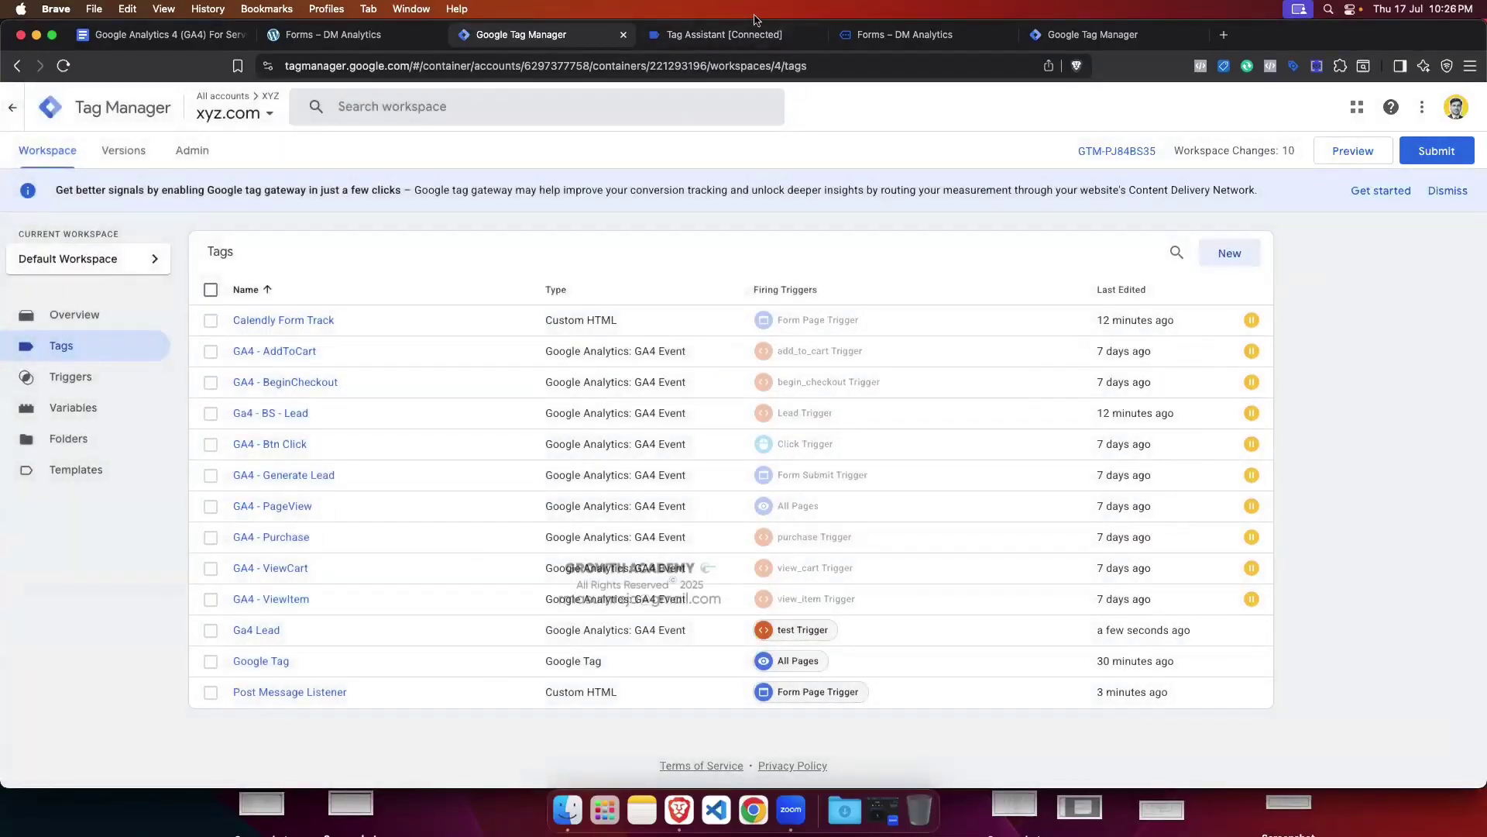
Step: Close the old debug session and start a new Tag Assistant preview on the site's Forms page
{"action": "left_click", "coordinate": [813, 35]}
{"action": "key", "text": "Return"}
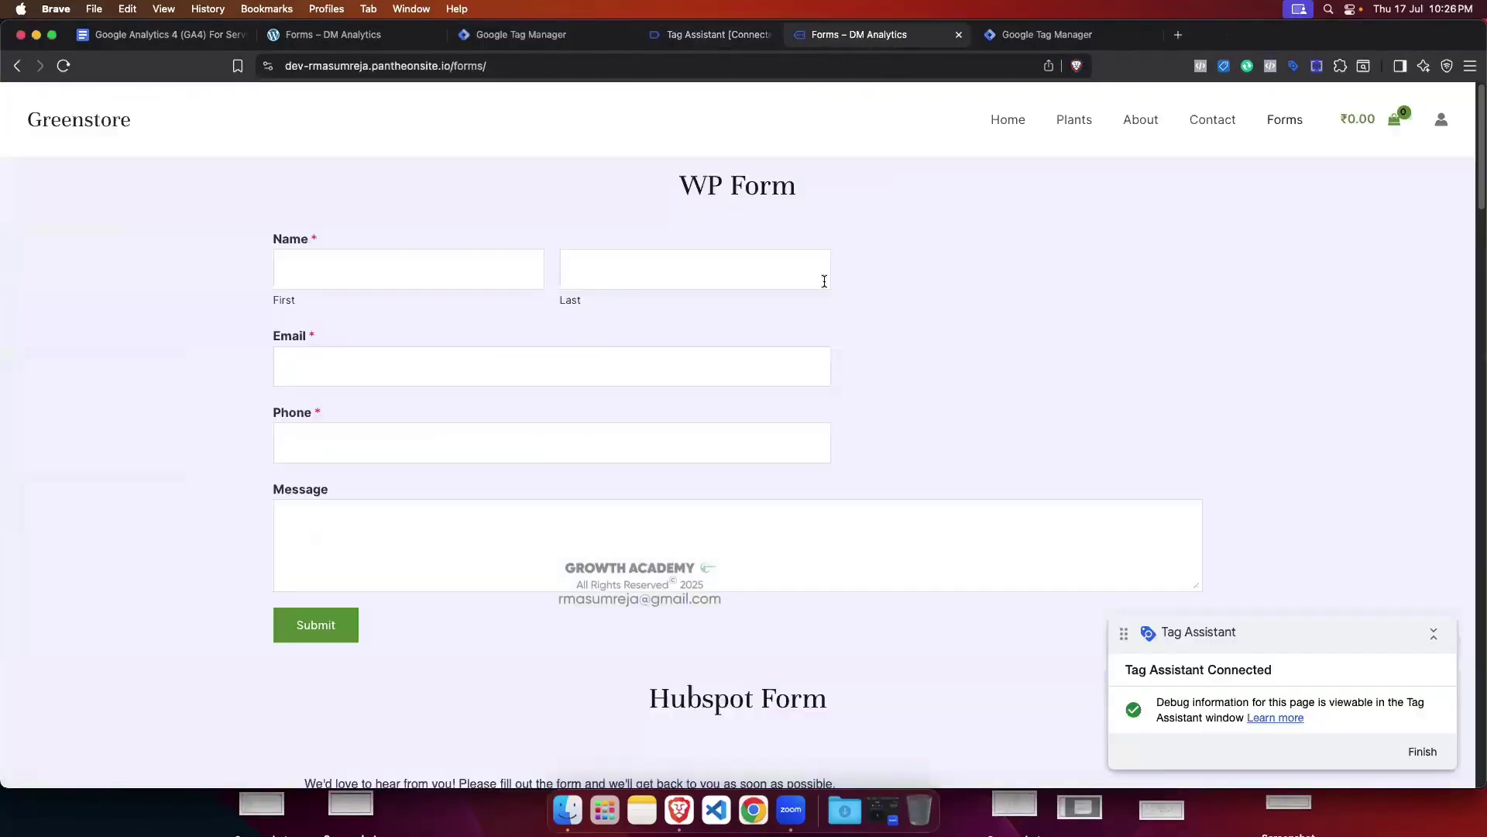
{"action": "left_click", "coordinate": [813, 35]}
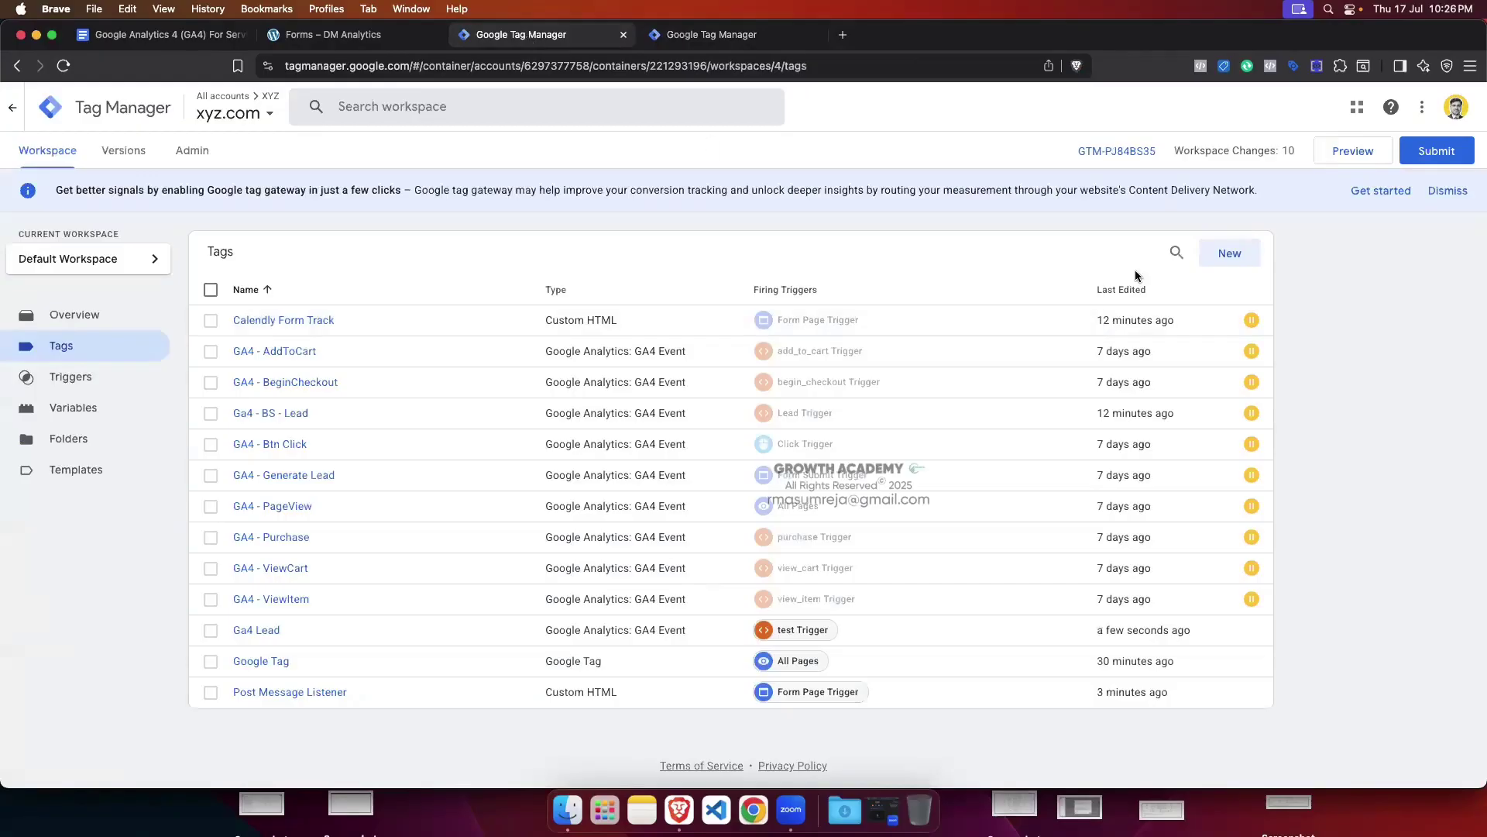
{"action": "left_click", "coordinate": [1338, 158]}
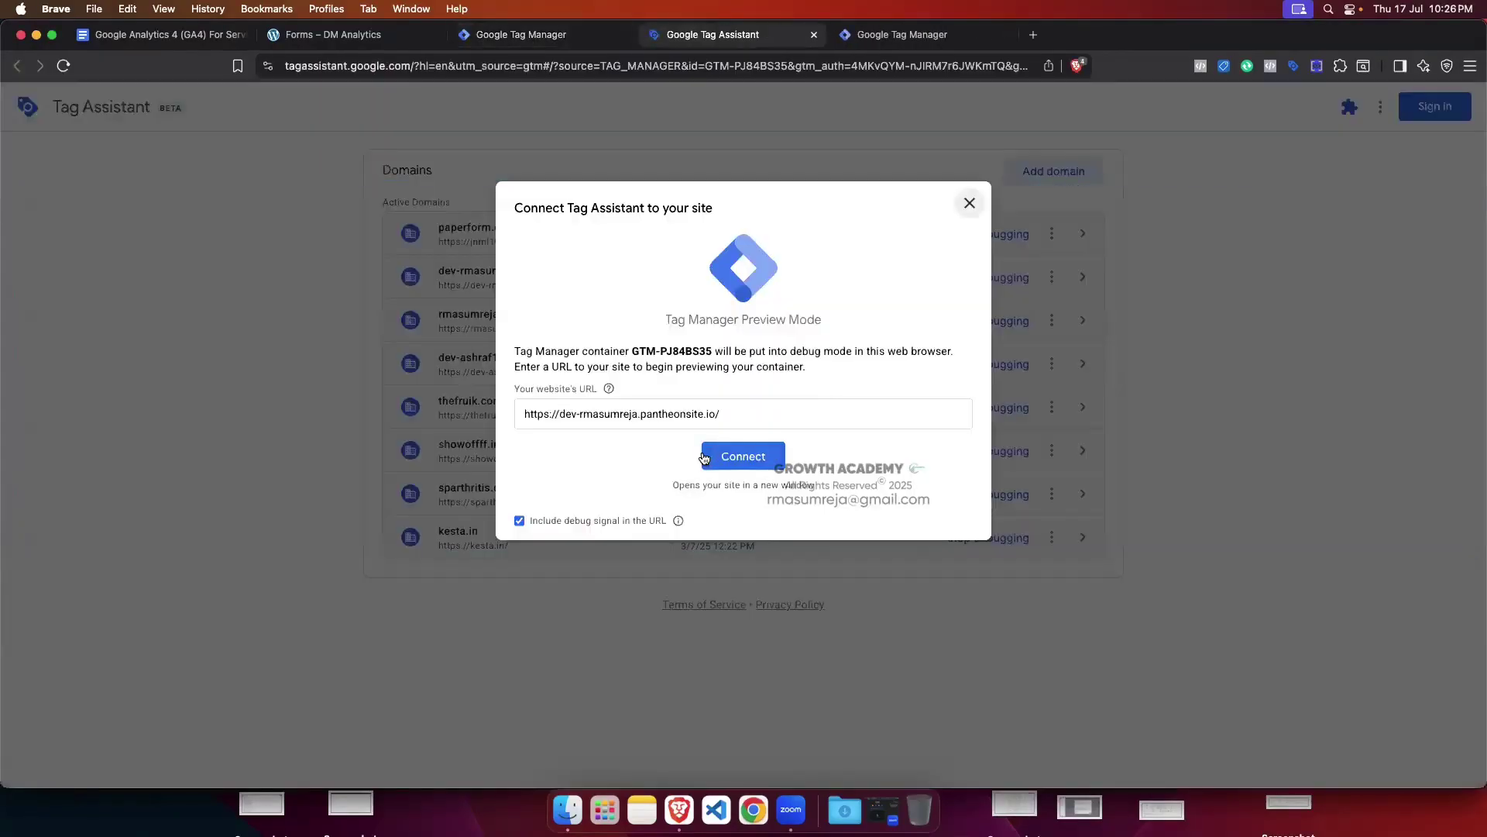
{"action": "left_click", "coordinate": [743, 456]}
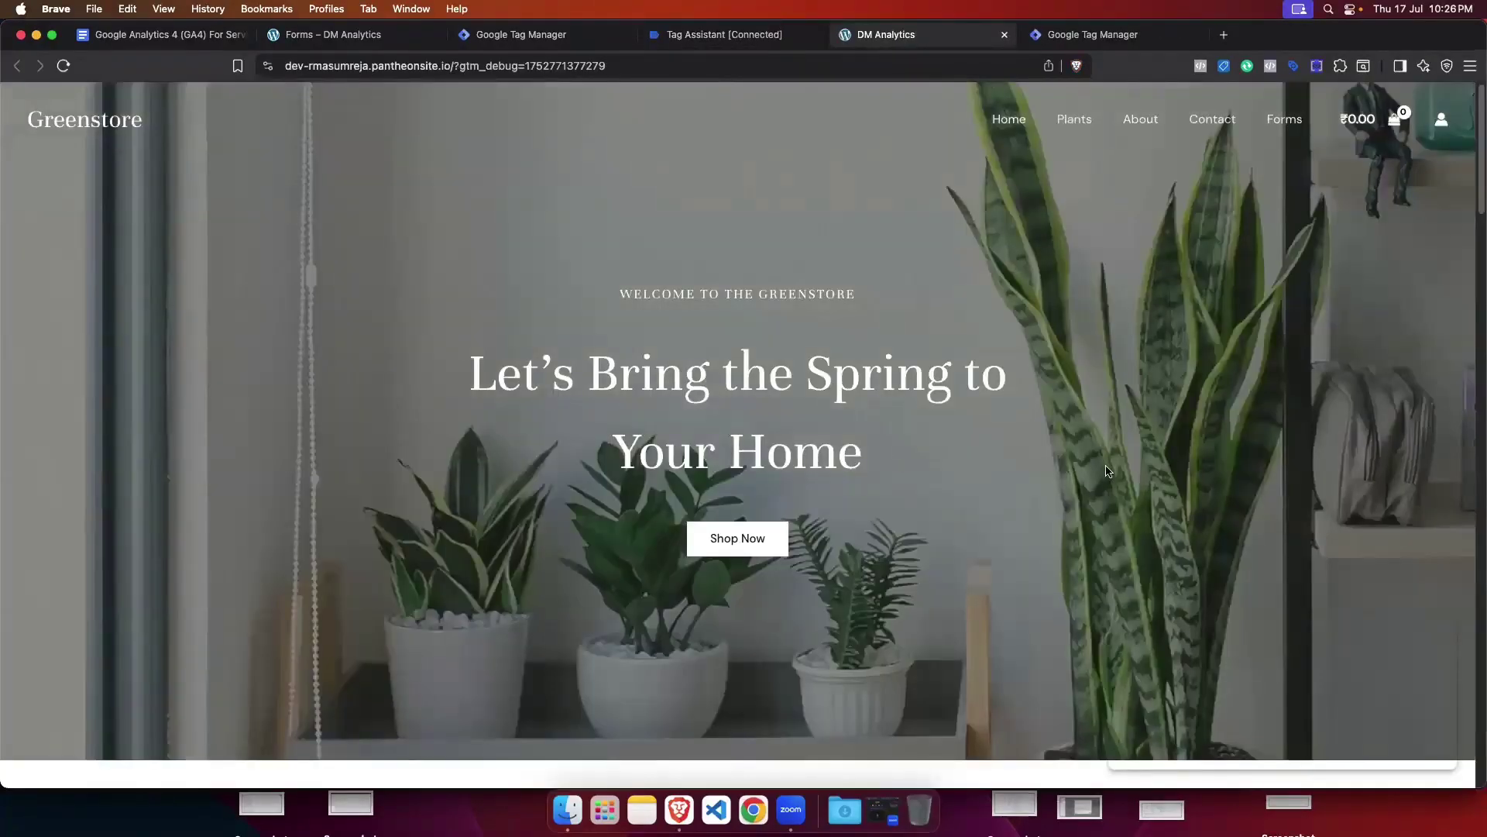
{"action": "left_click", "coordinate": [1271, 122]}
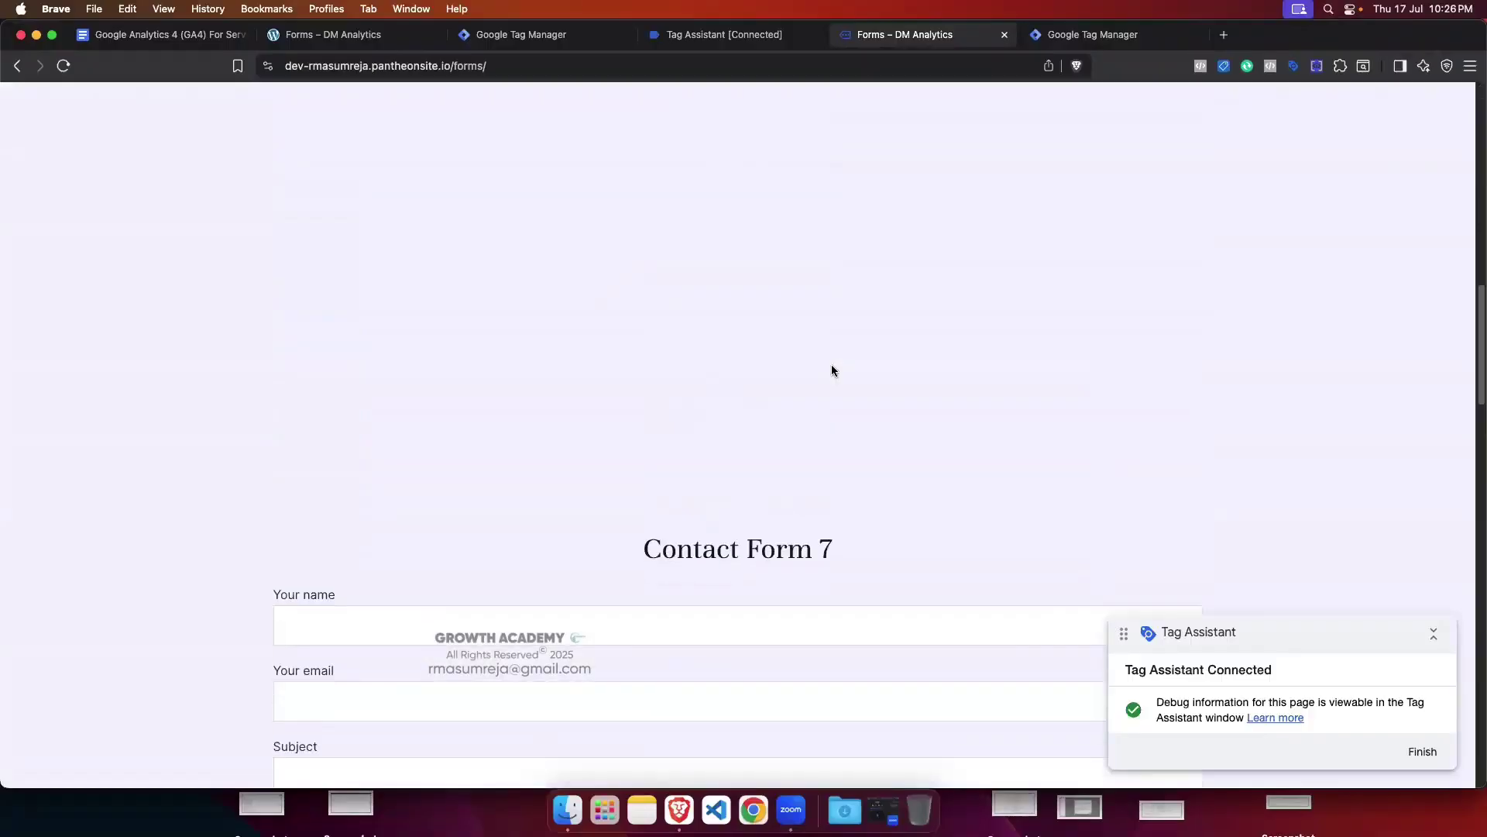
Step: Fill the Paper Form with test as first and last name plus the saved e-mail, and submit
{"action": "scroll", "coordinate": [830, 368], "scroll_direction": "down", "scroll_amount": 15}
{"action": "scroll", "coordinate": [826, 372], "scroll_direction": "down", "scroll_amount": 10}
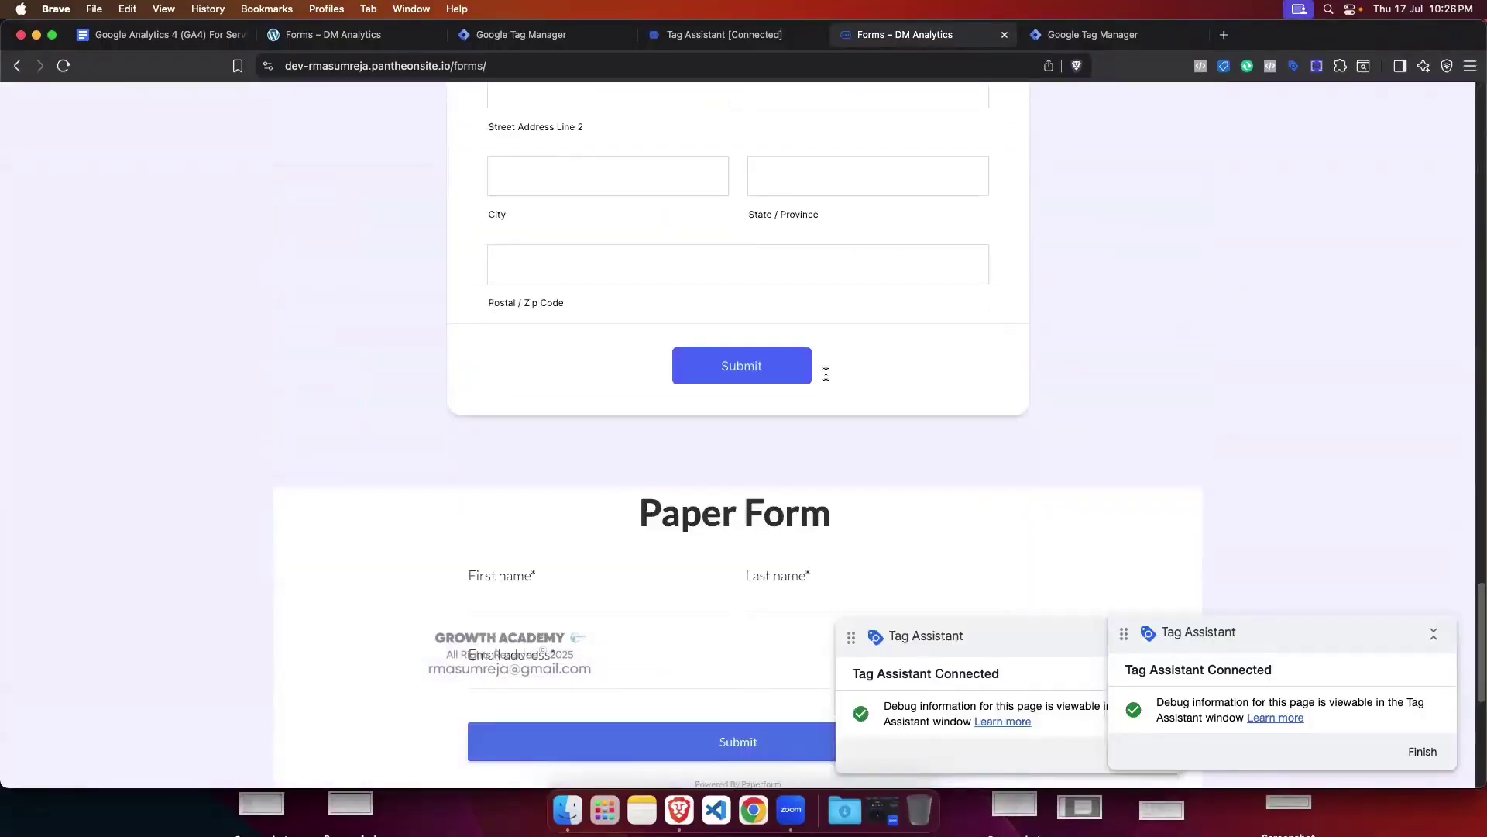
{"action": "left_click", "coordinate": [1159, 358]}
{"action": "left_click_drag", "start_coordinate": [1048, 366], "coordinate": [1026, 233]}
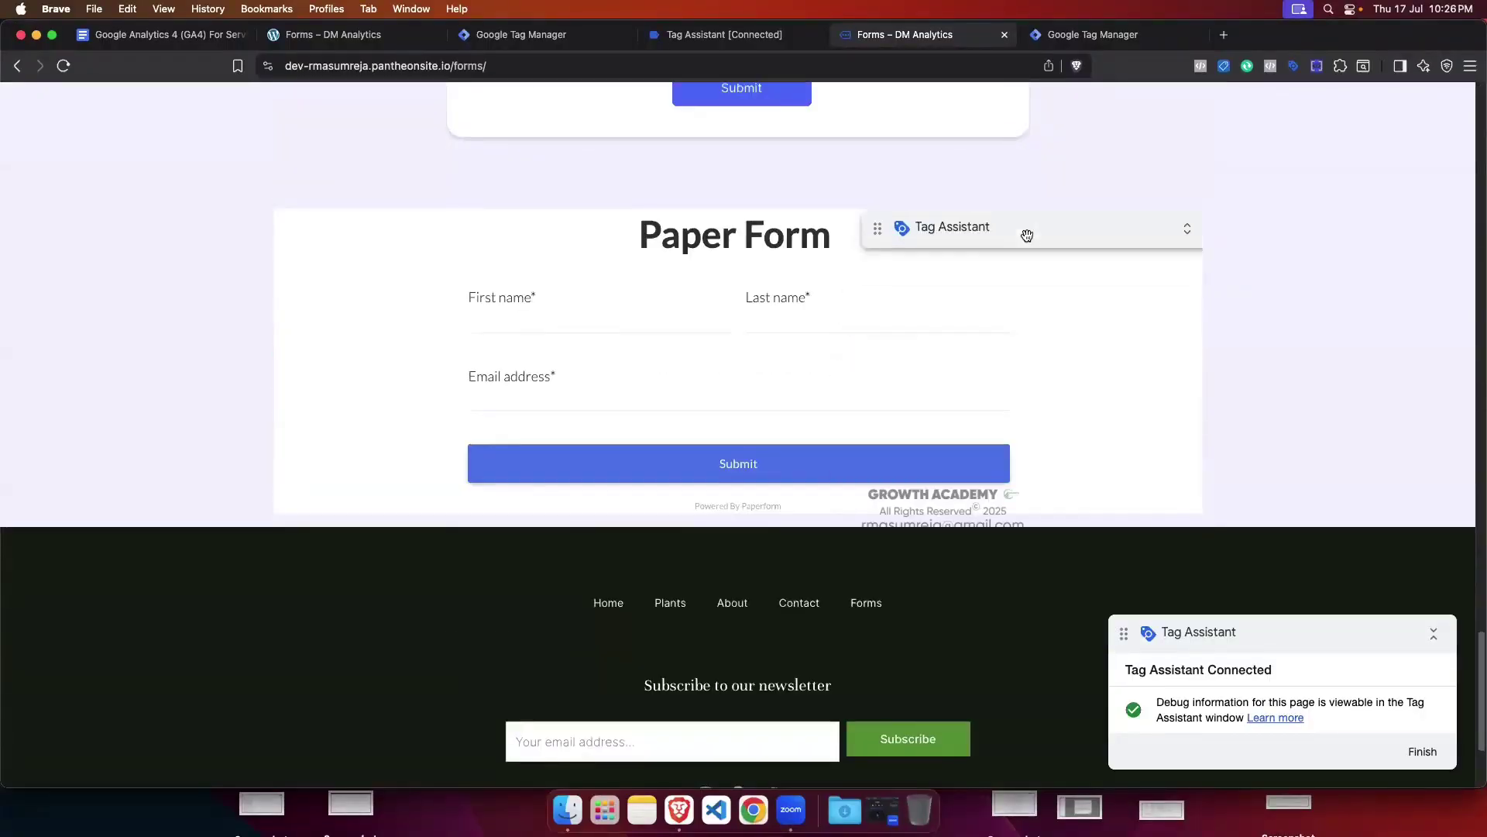
{"action": "left_click", "coordinate": [542, 329]}
{"action": "type", "text": "test"}
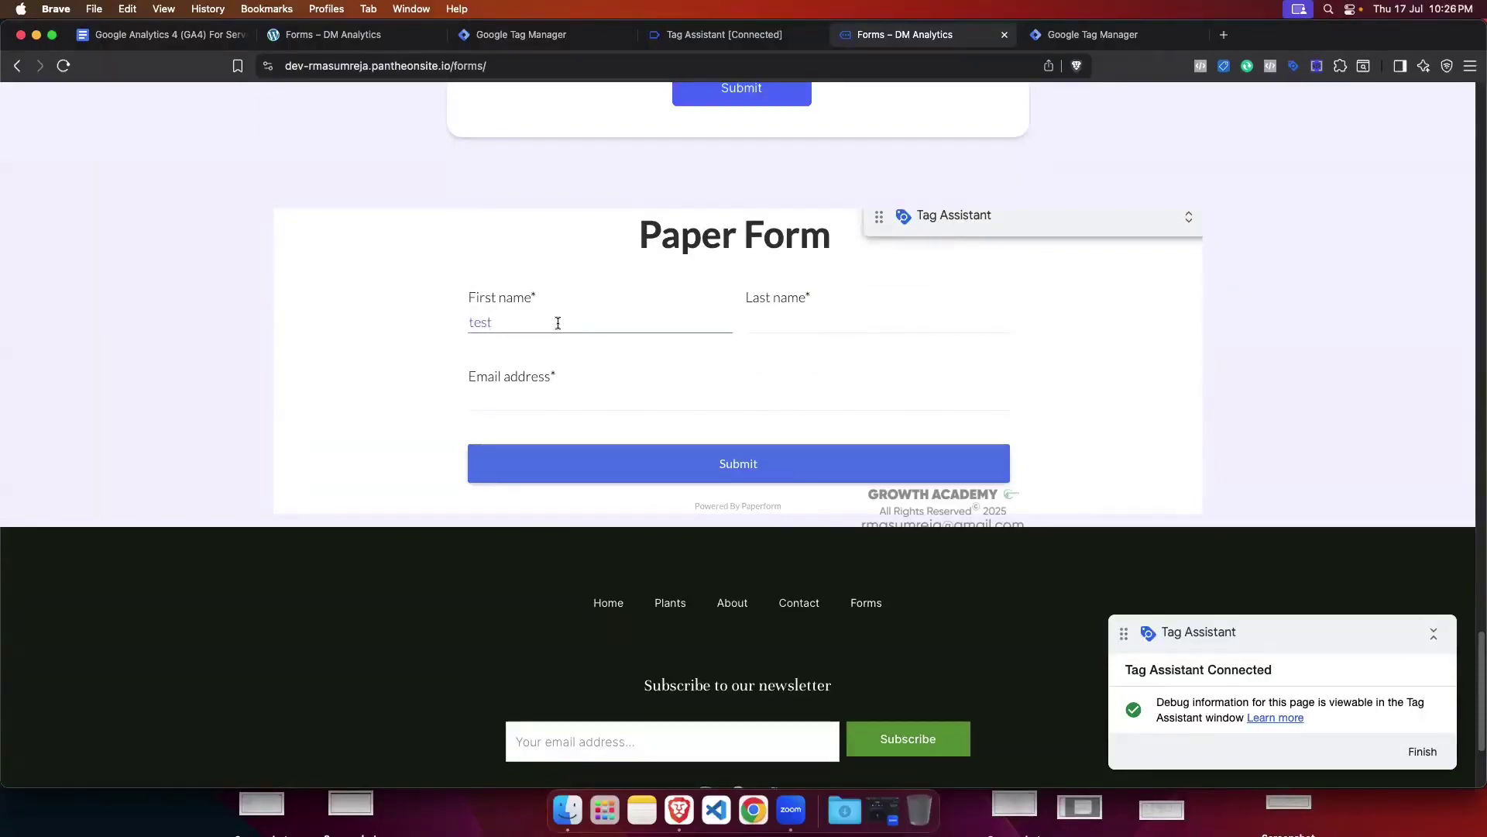
{"action": "left_click", "coordinate": [803, 322]}
{"action": "type", "text": "test"}
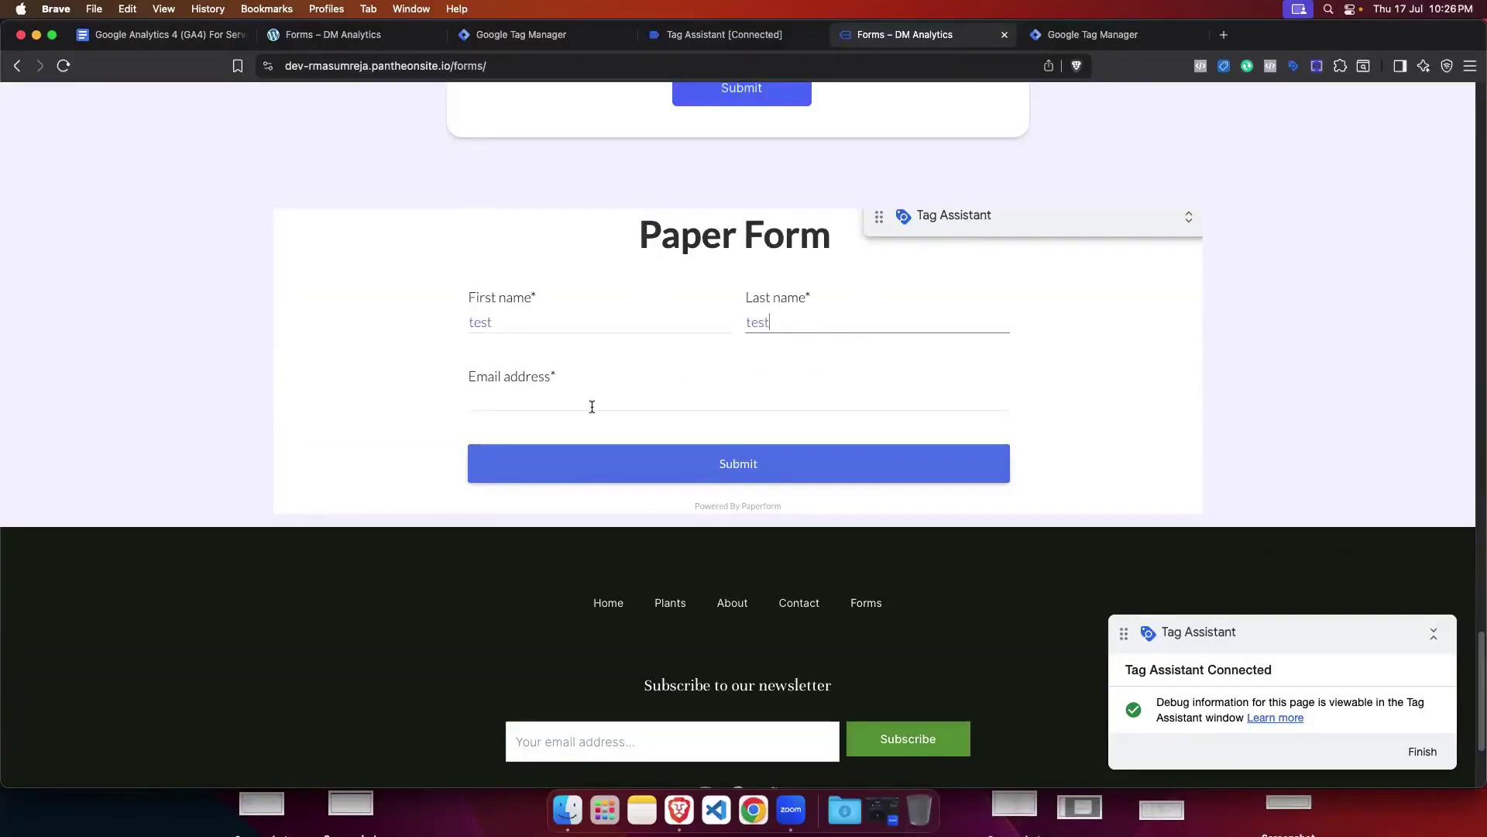
{"action": "left_click", "coordinate": [592, 407]}
{"action": "left_click", "coordinate": [612, 431]}
{"action": "left_click", "coordinate": [698, 465]}
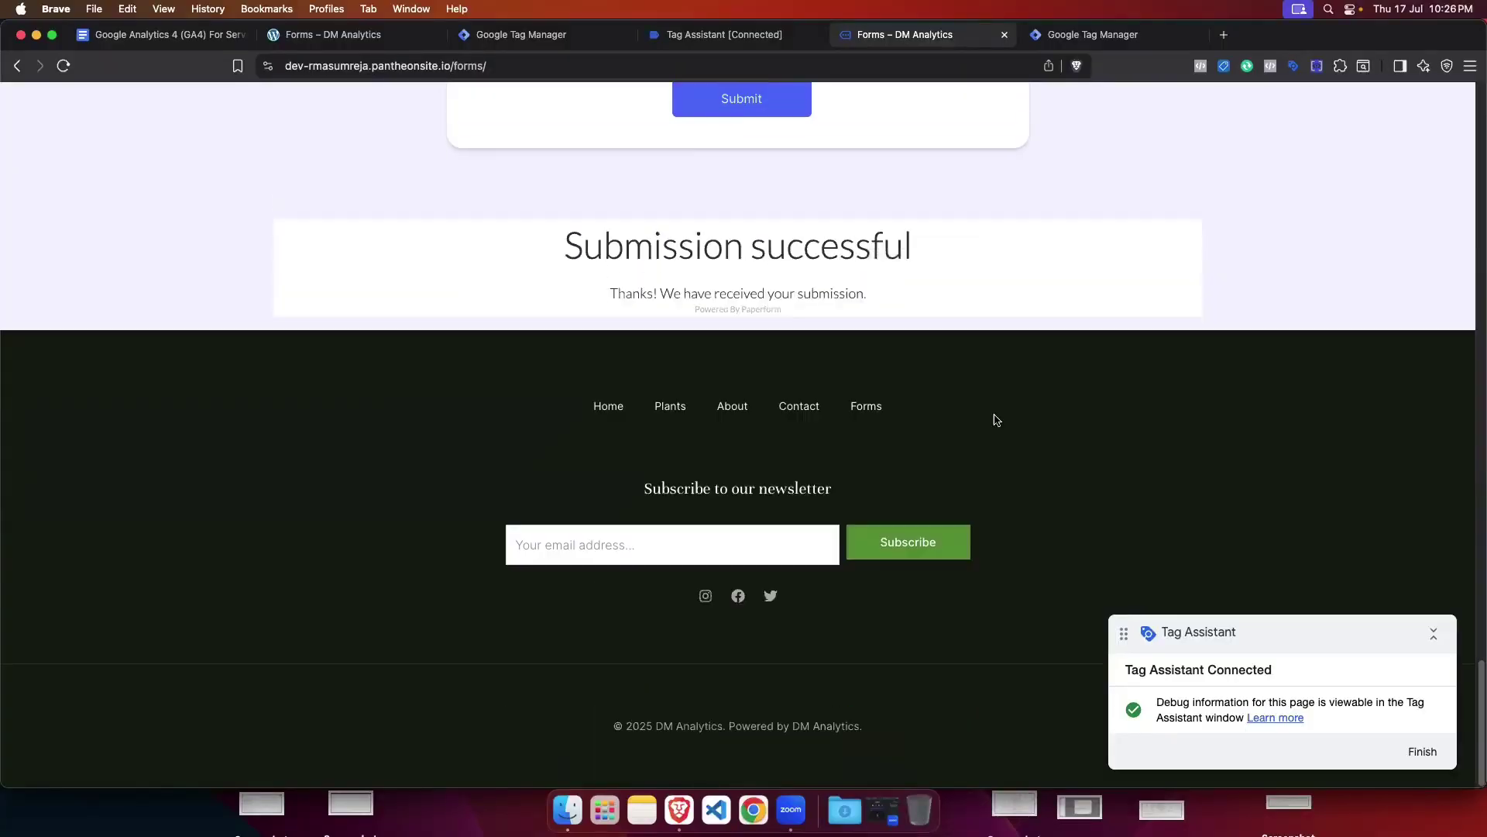
{"action": "left_click", "coordinate": [721, 31]}
Step: Verify in Tag Assistant that Ga4 Lead fired on test_event, then switch to the tracking notes document
{"action": "left_click", "coordinate": [743, 375]}
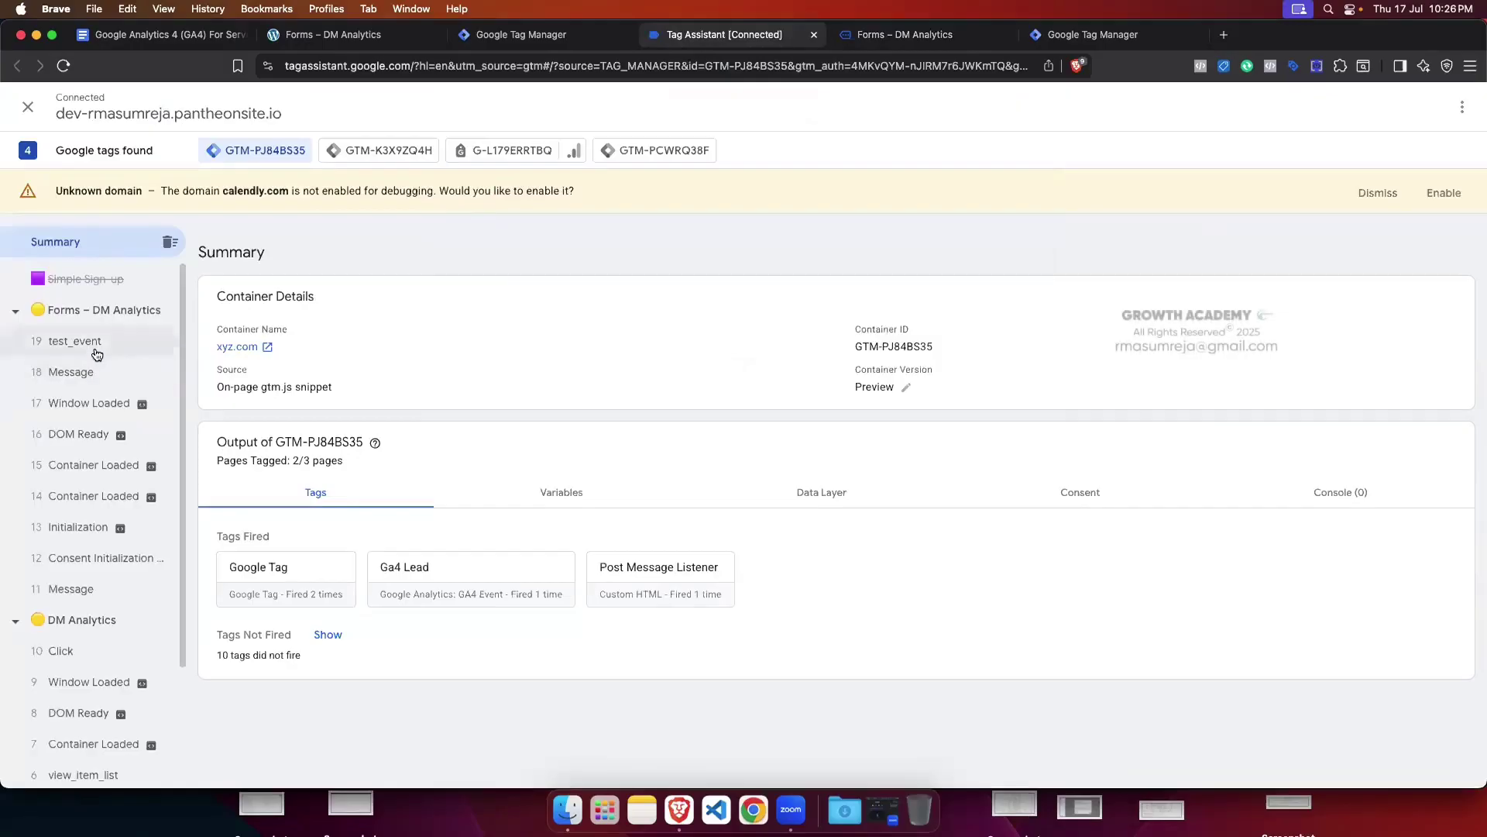
{"action": "left_click", "coordinate": [96, 354]}
{"action": "left_click", "coordinate": [341, 504]}
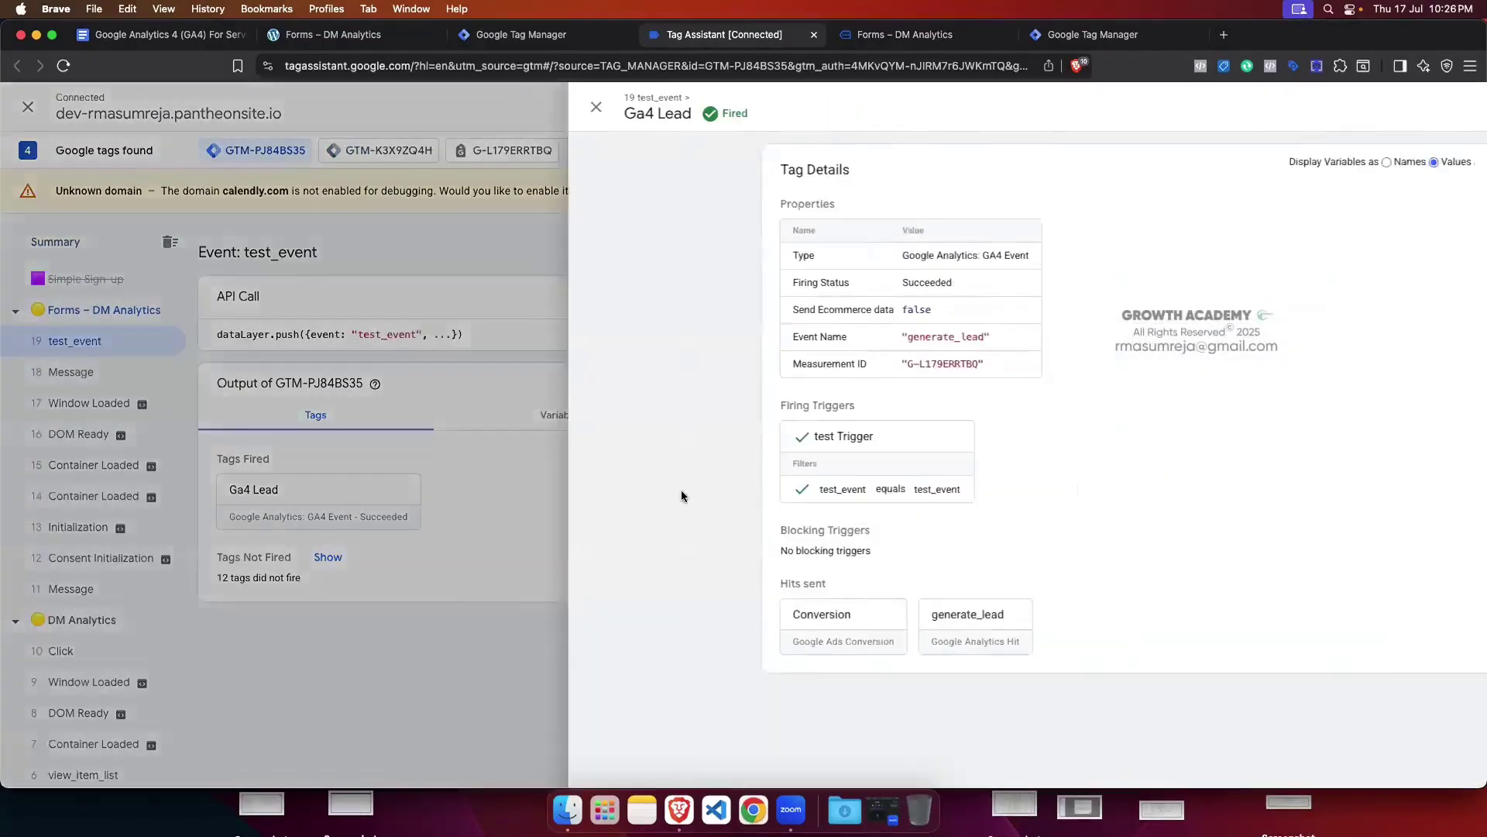
{"action": "left_click", "coordinate": [331, 455]}
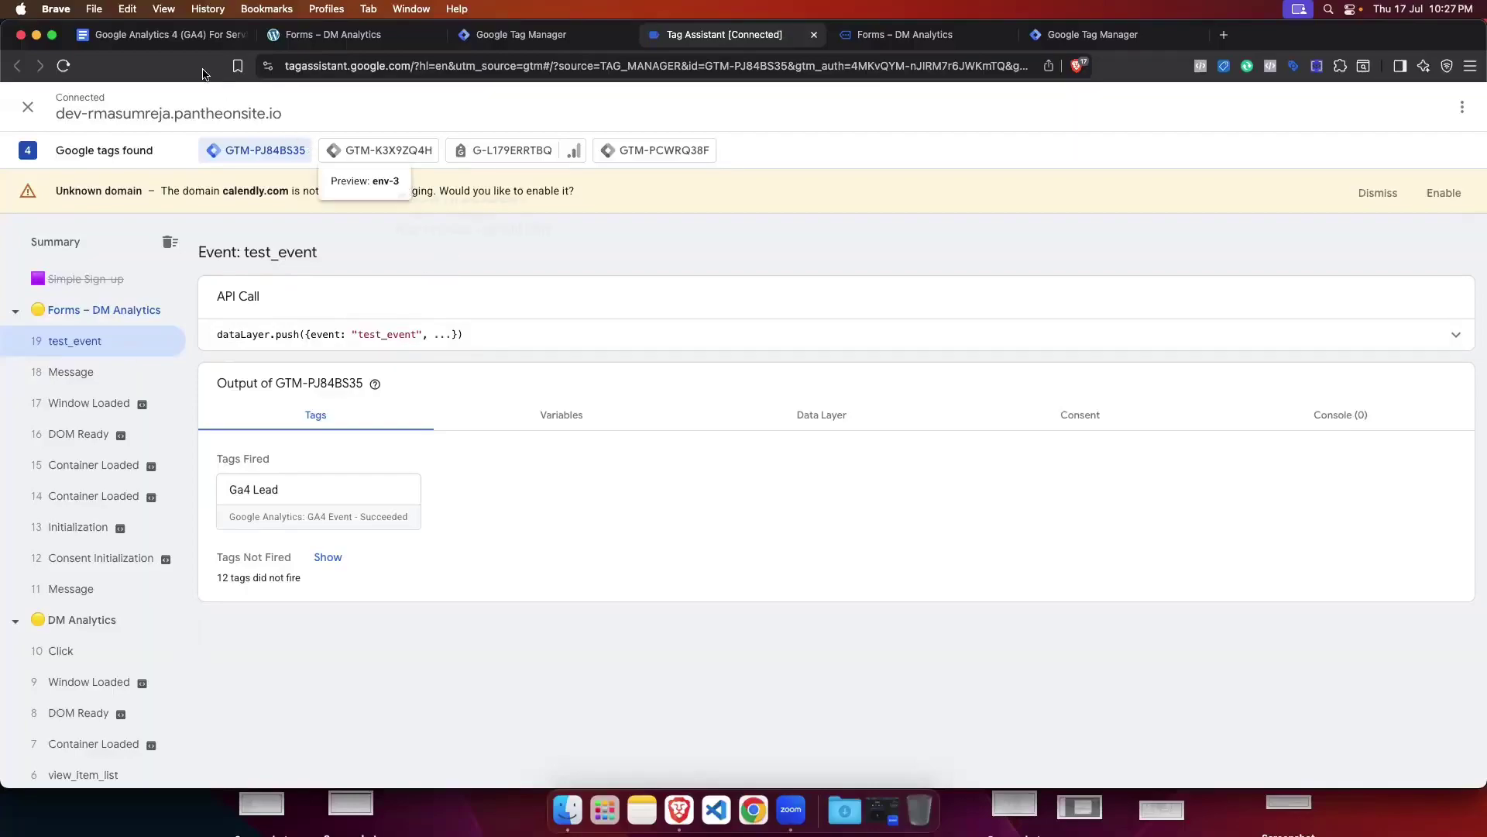
{"action": "left_click", "coordinate": [180, 39]}
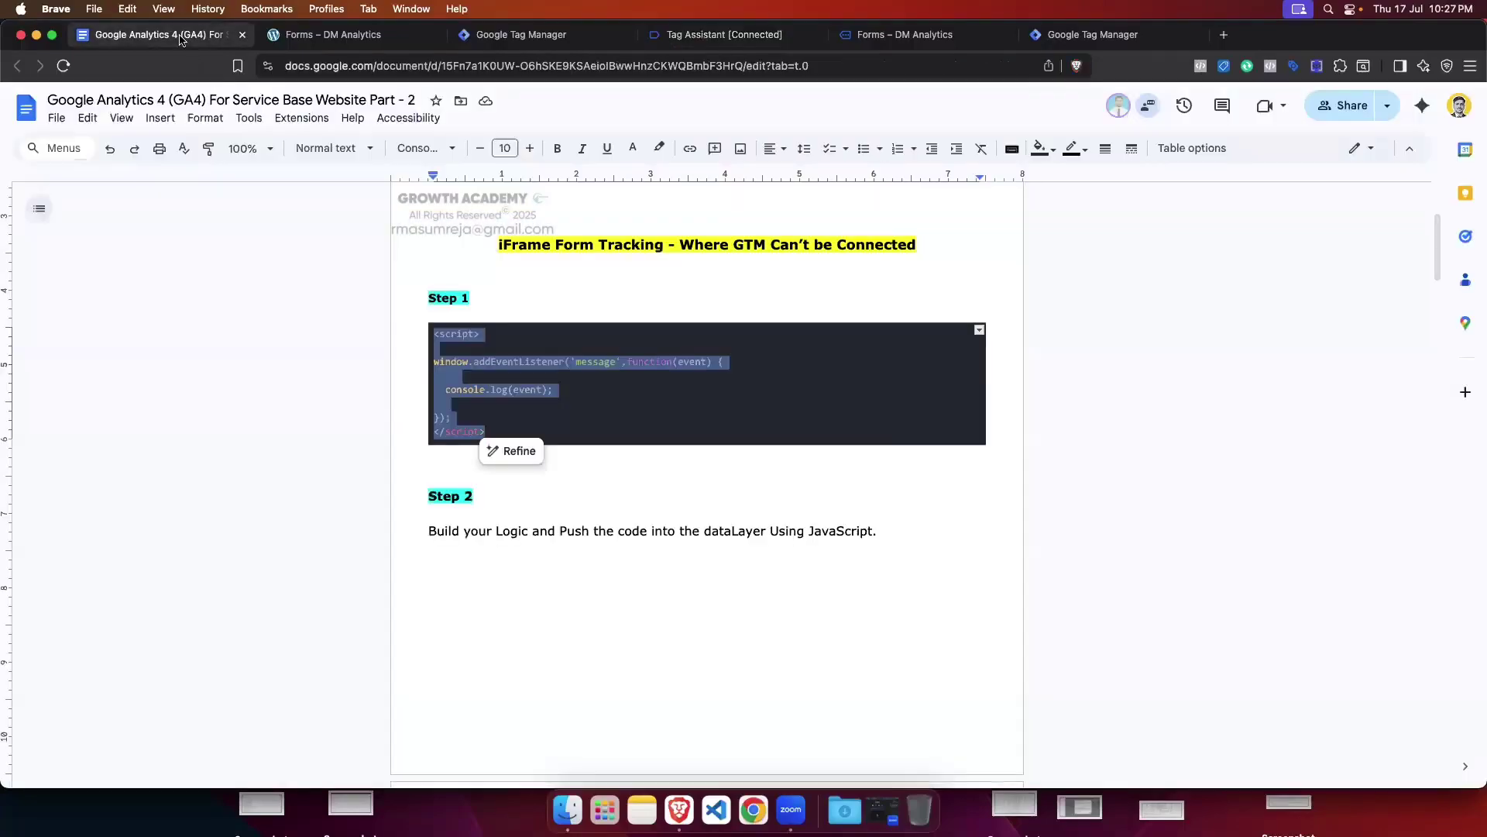
Step: Scroll through the iFrame, Calendly and HubSpot tracking code blocks in the notes
{"action": "left_click", "coordinate": [722, 385]}
{"action": "scroll", "coordinate": [717, 370], "scroll_direction": "up", "scroll_amount": 3}
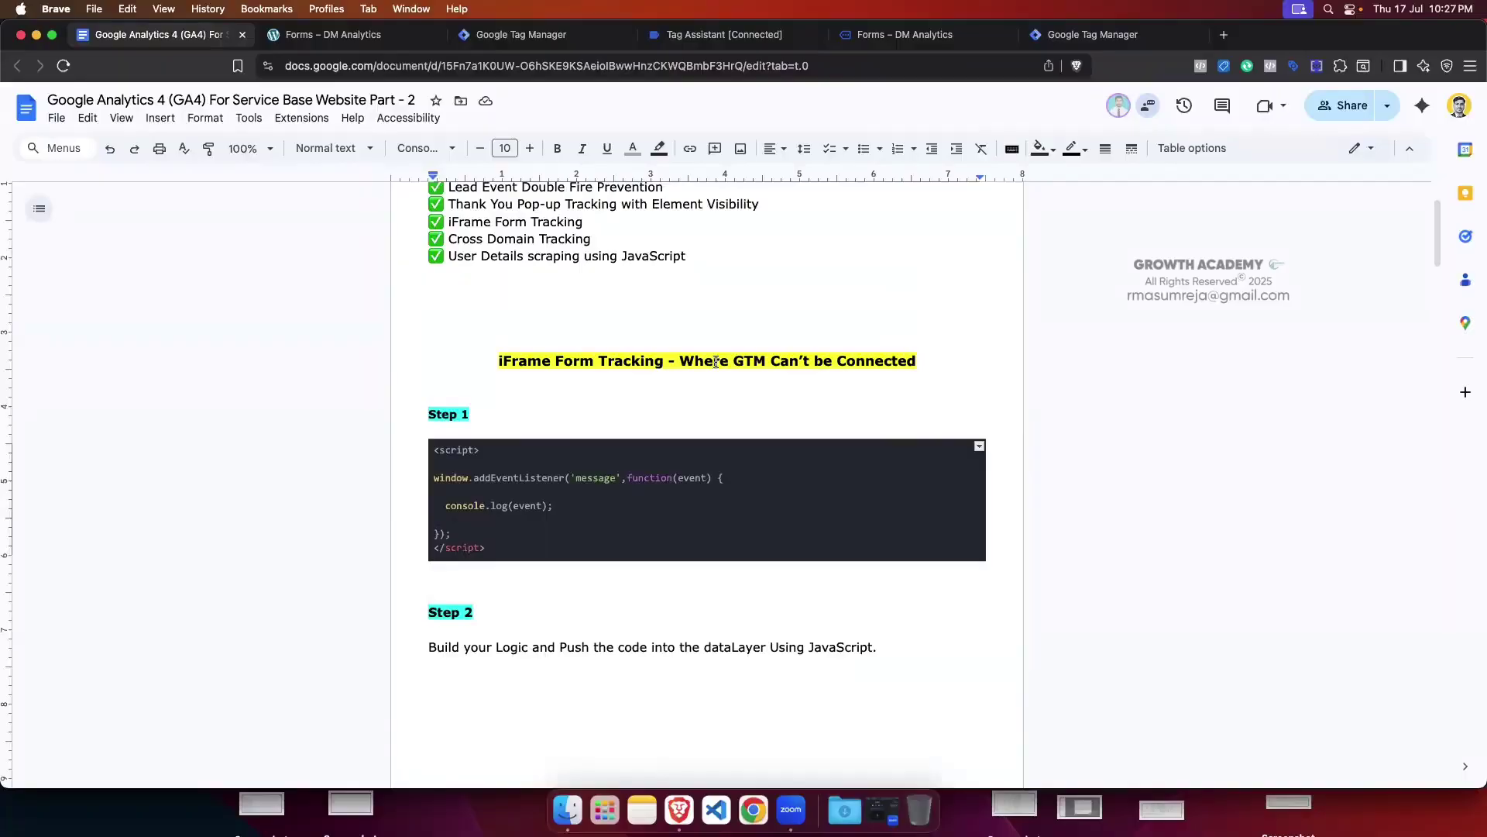
{"action": "scroll", "coordinate": [715, 362], "scroll_direction": "down", "scroll_amount": 10}
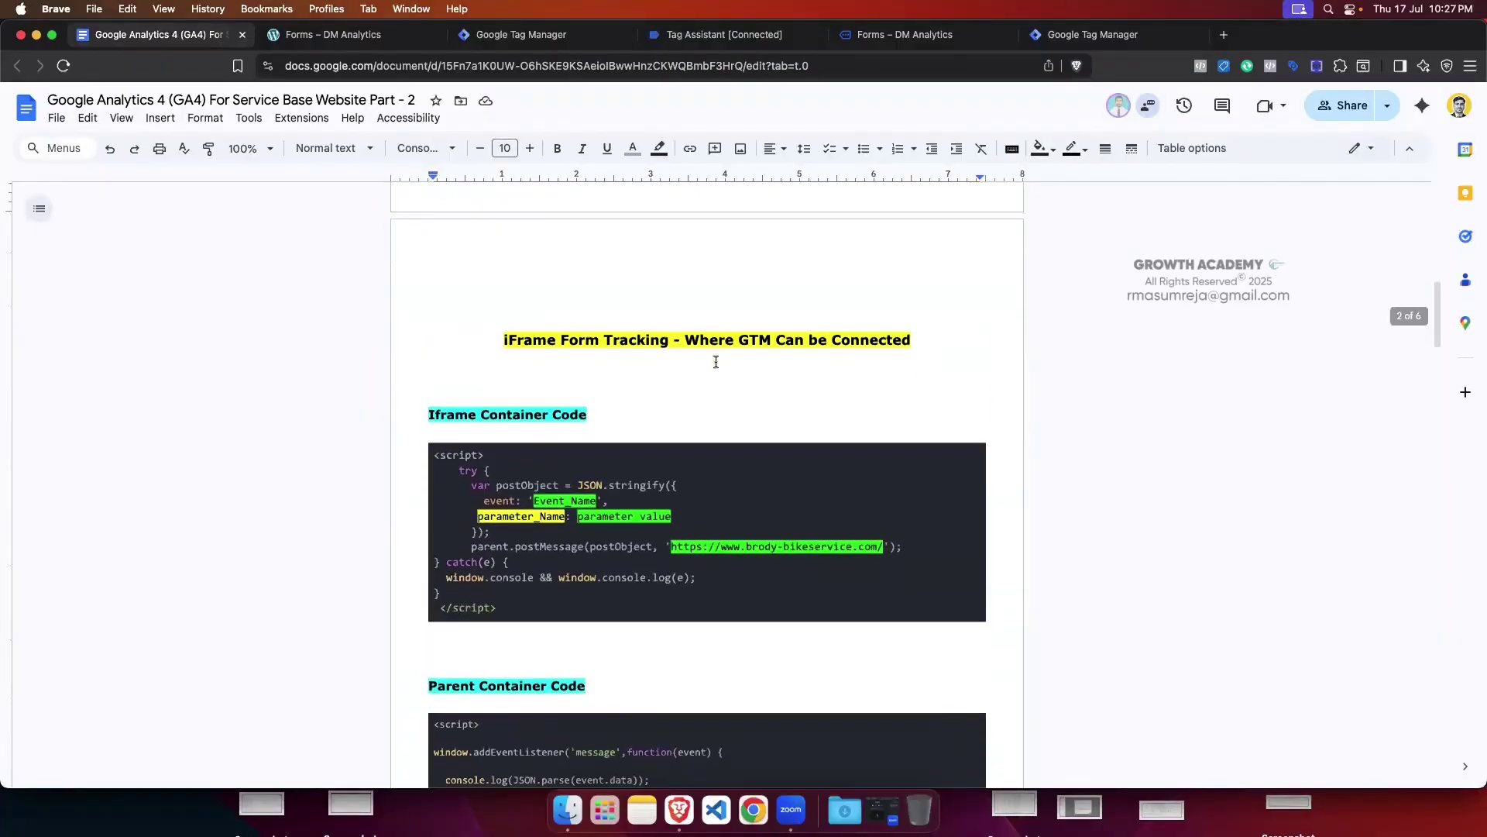
{"action": "scroll", "coordinate": [716, 361], "scroll_direction": "down", "scroll_amount": 1}
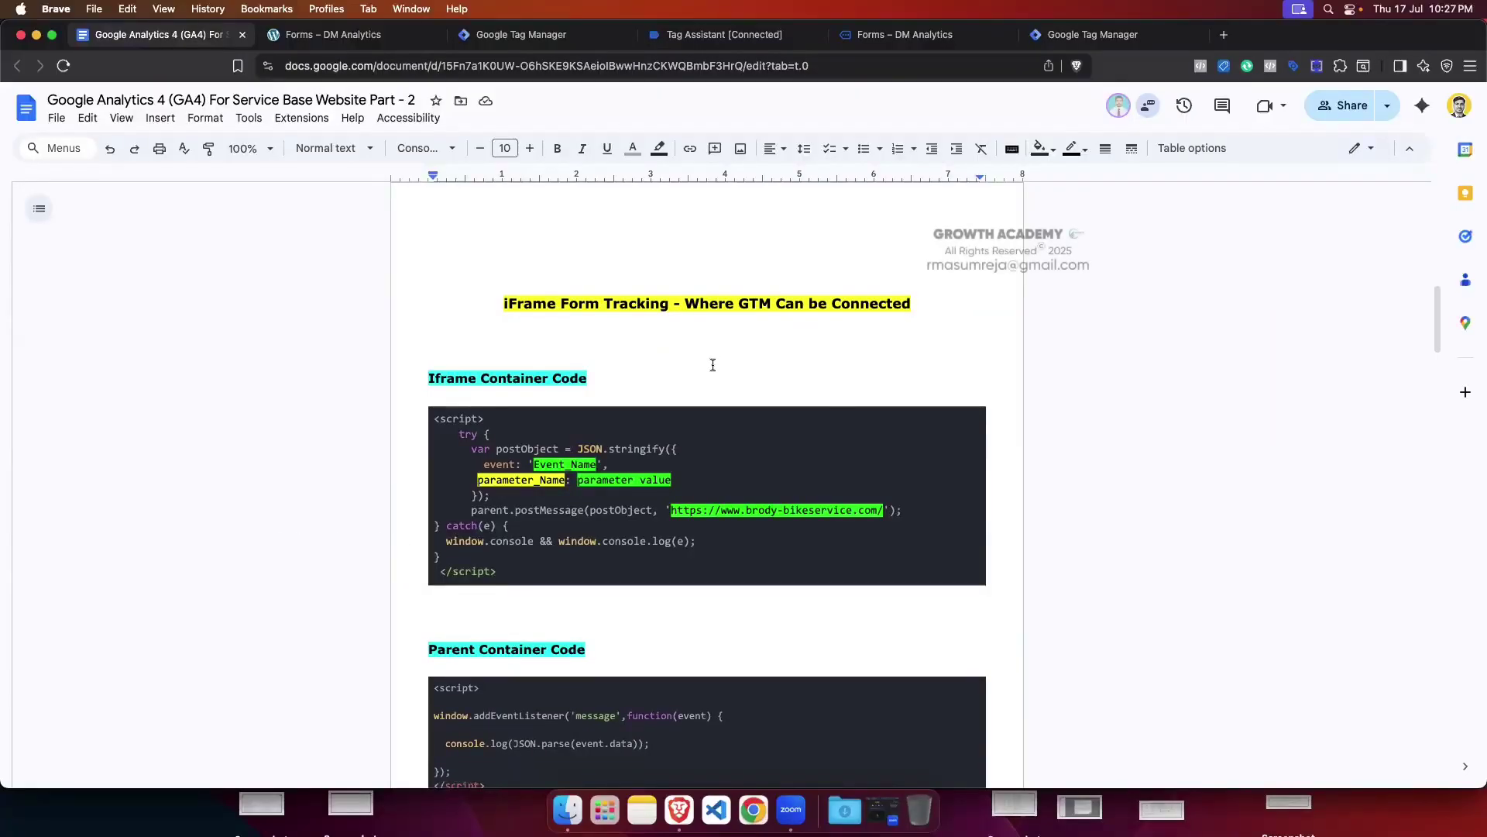
{"action": "scroll", "coordinate": [712, 365], "scroll_direction": "down", "scroll_amount": 6}
{"action": "scroll", "coordinate": [711, 368], "scroll_direction": "up", "scroll_amount": 4}
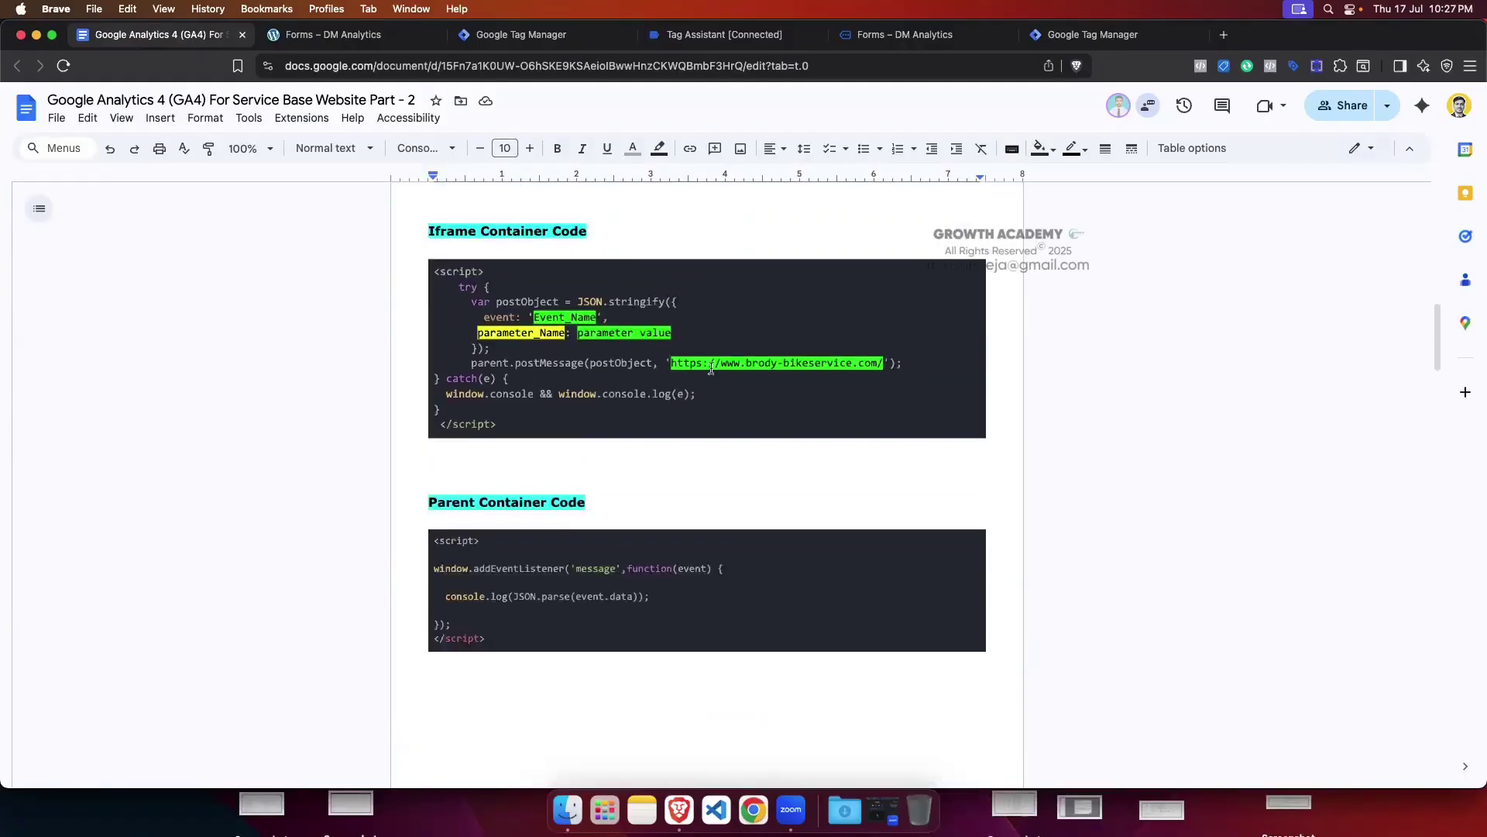
{"action": "scroll", "coordinate": [711, 368], "scroll_direction": "down", "scroll_amount": 10}
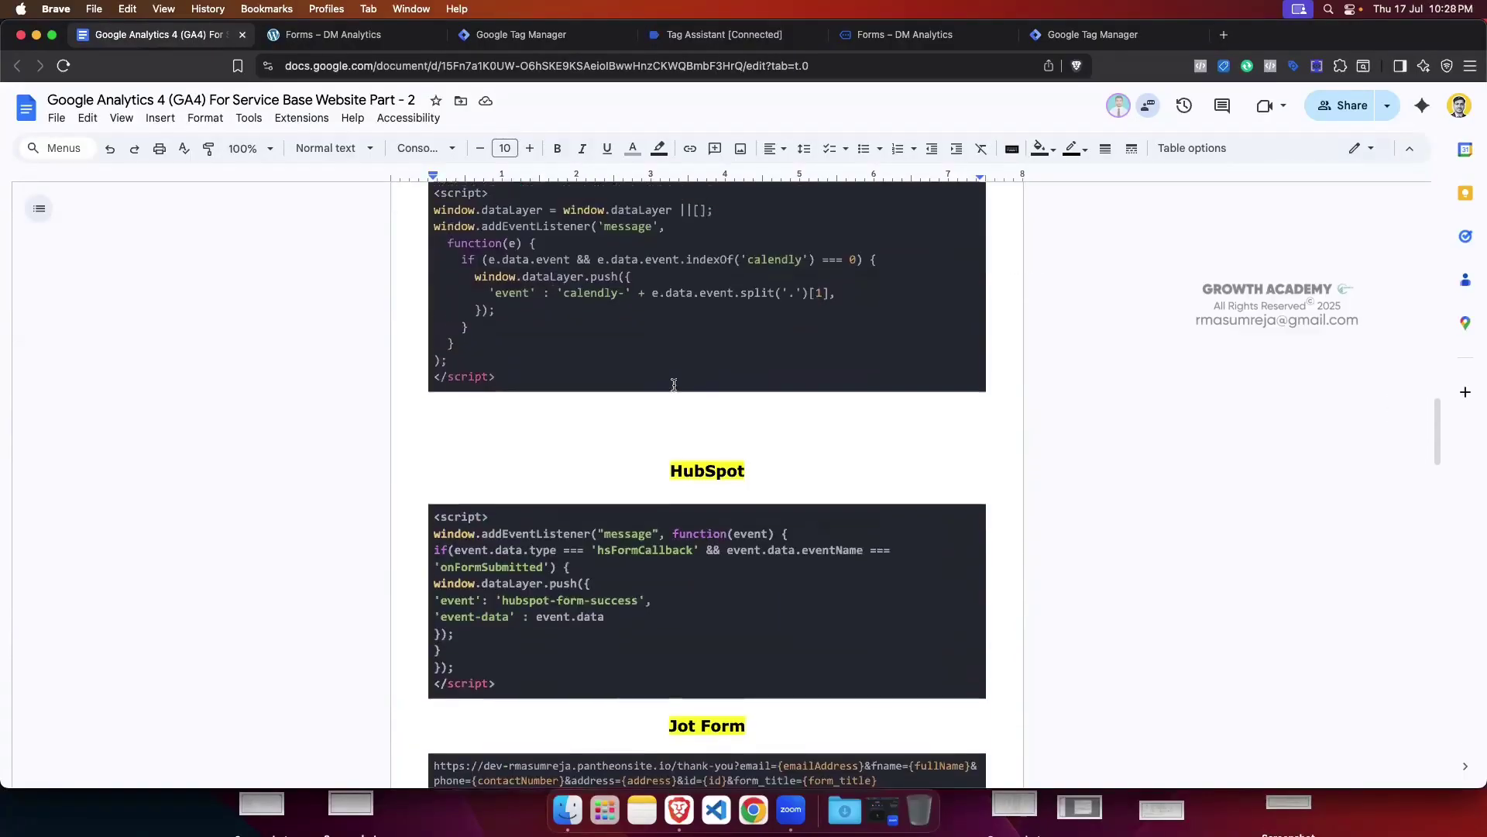
{"action": "scroll", "coordinate": [674, 385], "scroll_direction": "up", "scroll_amount": 1}
{"action": "left_click_drag", "start_coordinate": [513, 414], "coordinate": [434, 229]}
{"action": "scroll", "coordinate": [690, 375], "scroll_direction": "up", "scroll_amount": 3}
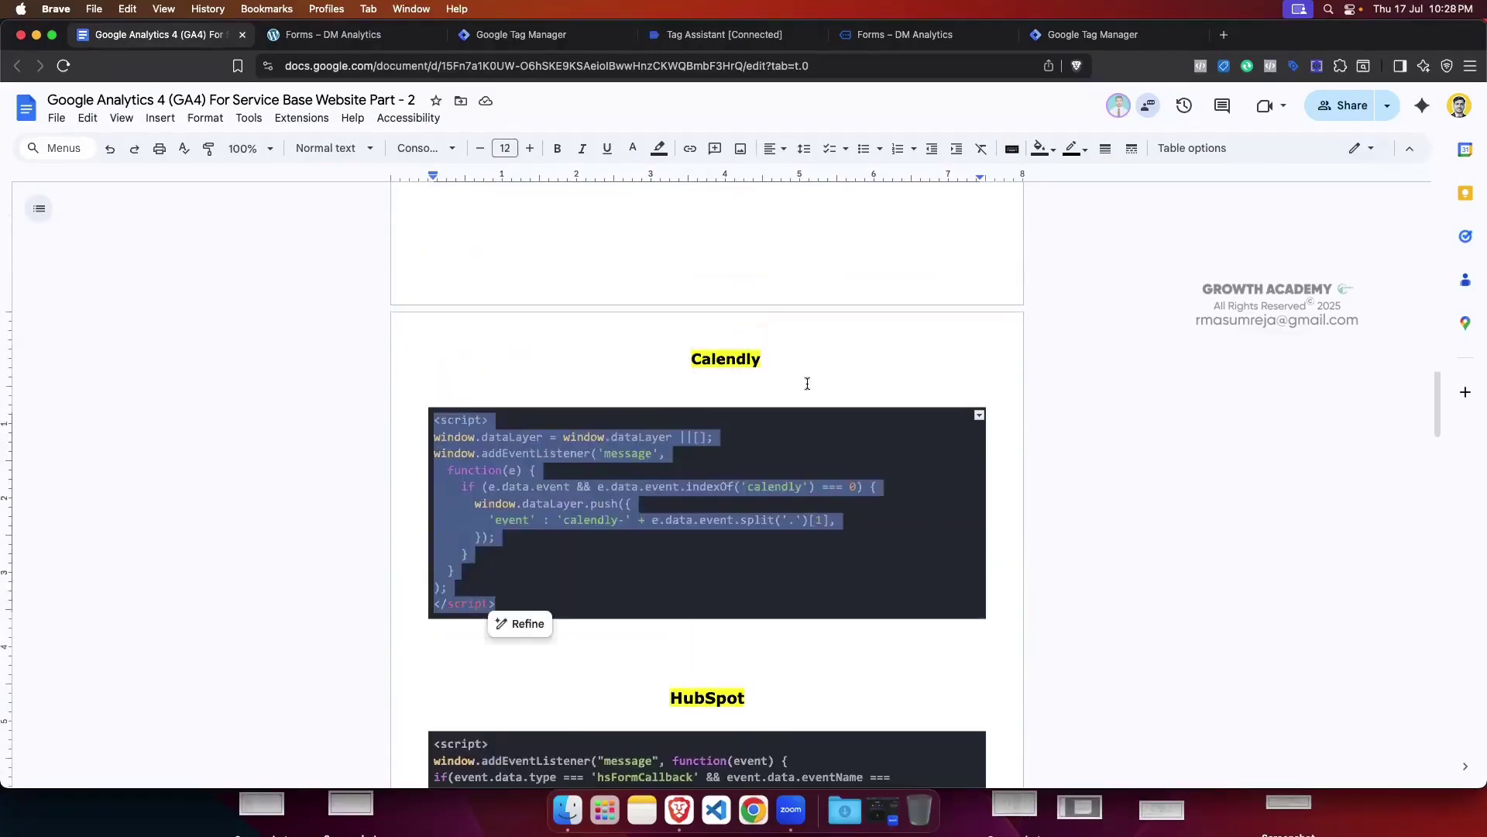
{"action": "scroll", "coordinate": [807, 384], "scroll_direction": "down", "scroll_amount": 6}
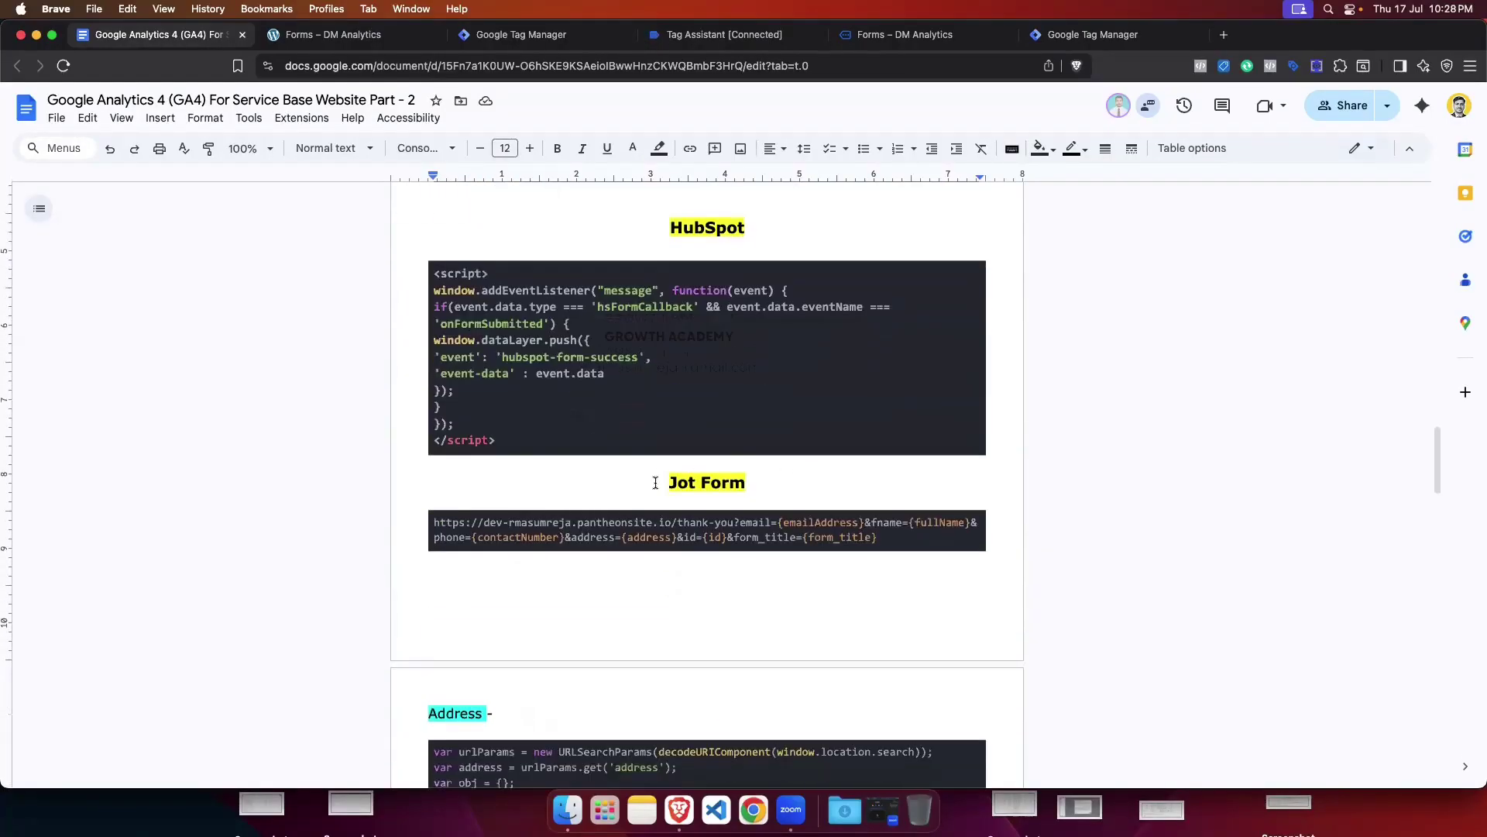
Step: Highlight the Jot Form heading and thank-you URL, then go back to the DM Analytics forms page
{"action": "left_click_drag", "start_coordinate": [667, 483], "coordinate": [773, 485]}
{"action": "left_click", "coordinate": [774, 485]}
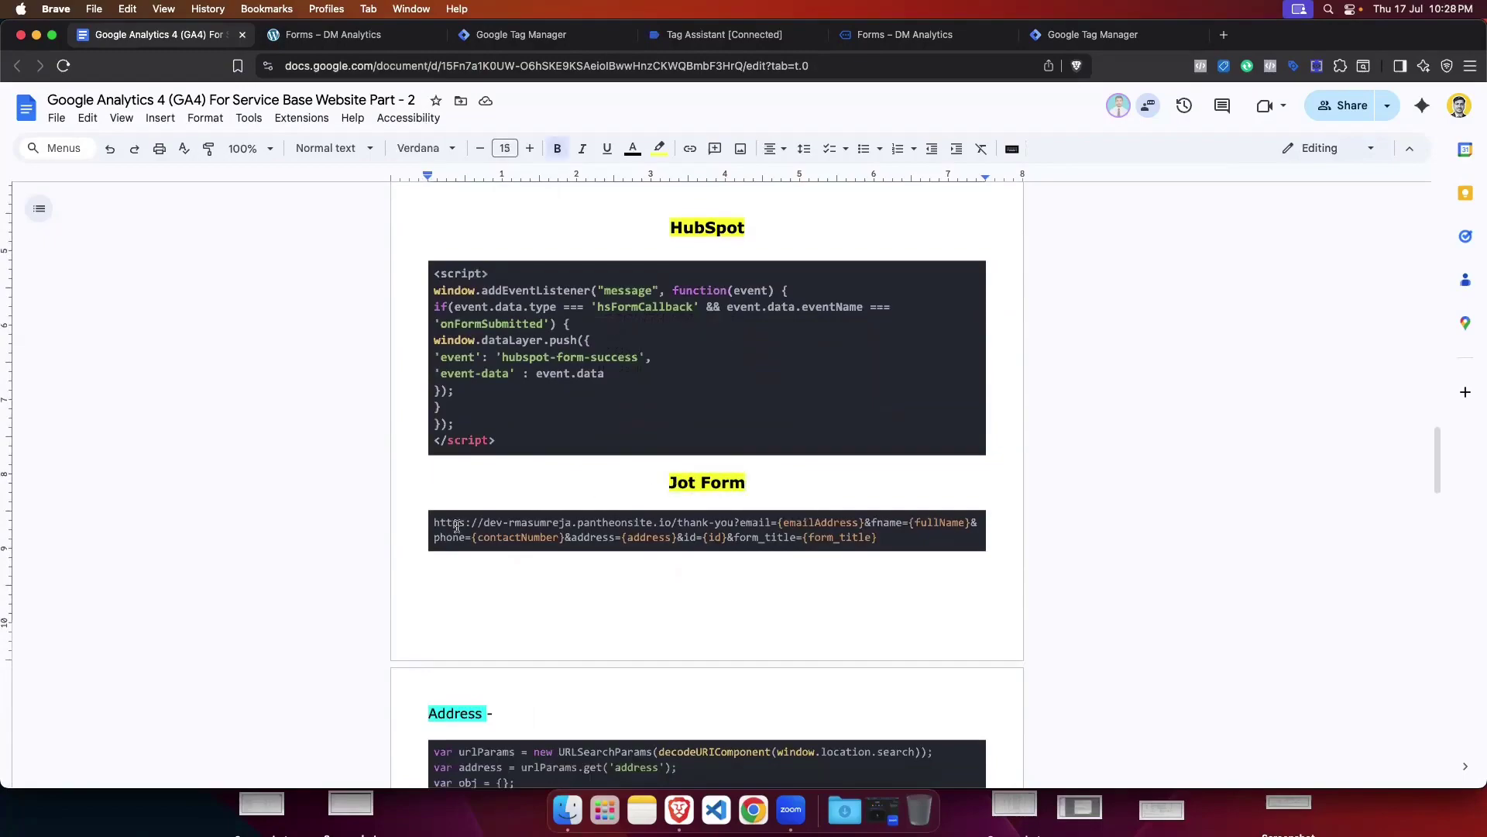
{"action": "left_click_drag", "start_coordinate": [434, 521], "coordinate": [895, 542]}
{"action": "left_click", "coordinate": [855, 495]}
{"action": "scroll", "coordinate": [918, 488], "scroll_direction": "up", "scroll_amount": 15}
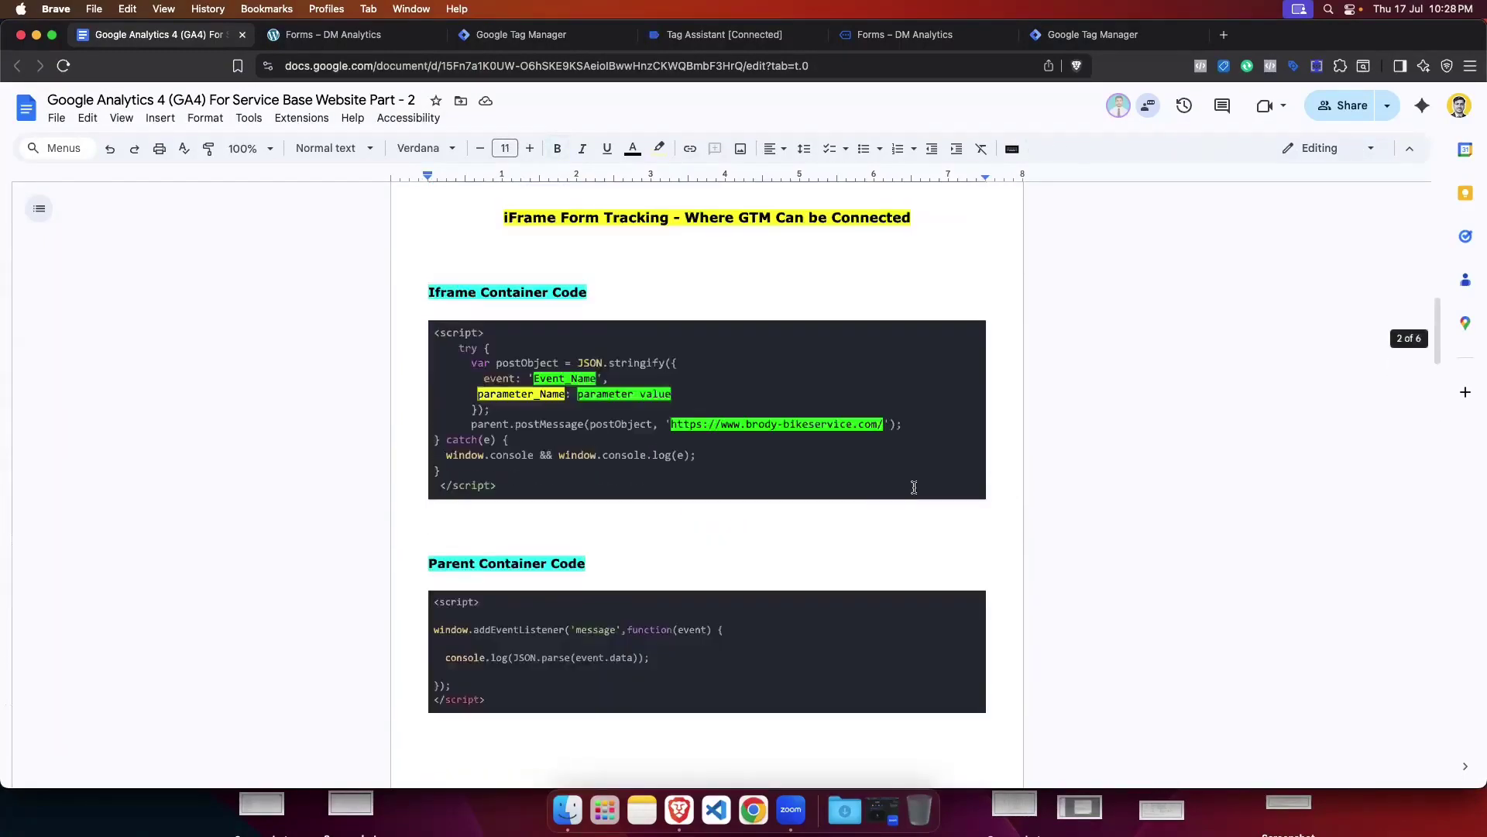
{"action": "scroll", "coordinate": [914, 486], "scroll_direction": "up", "scroll_amount": 15}
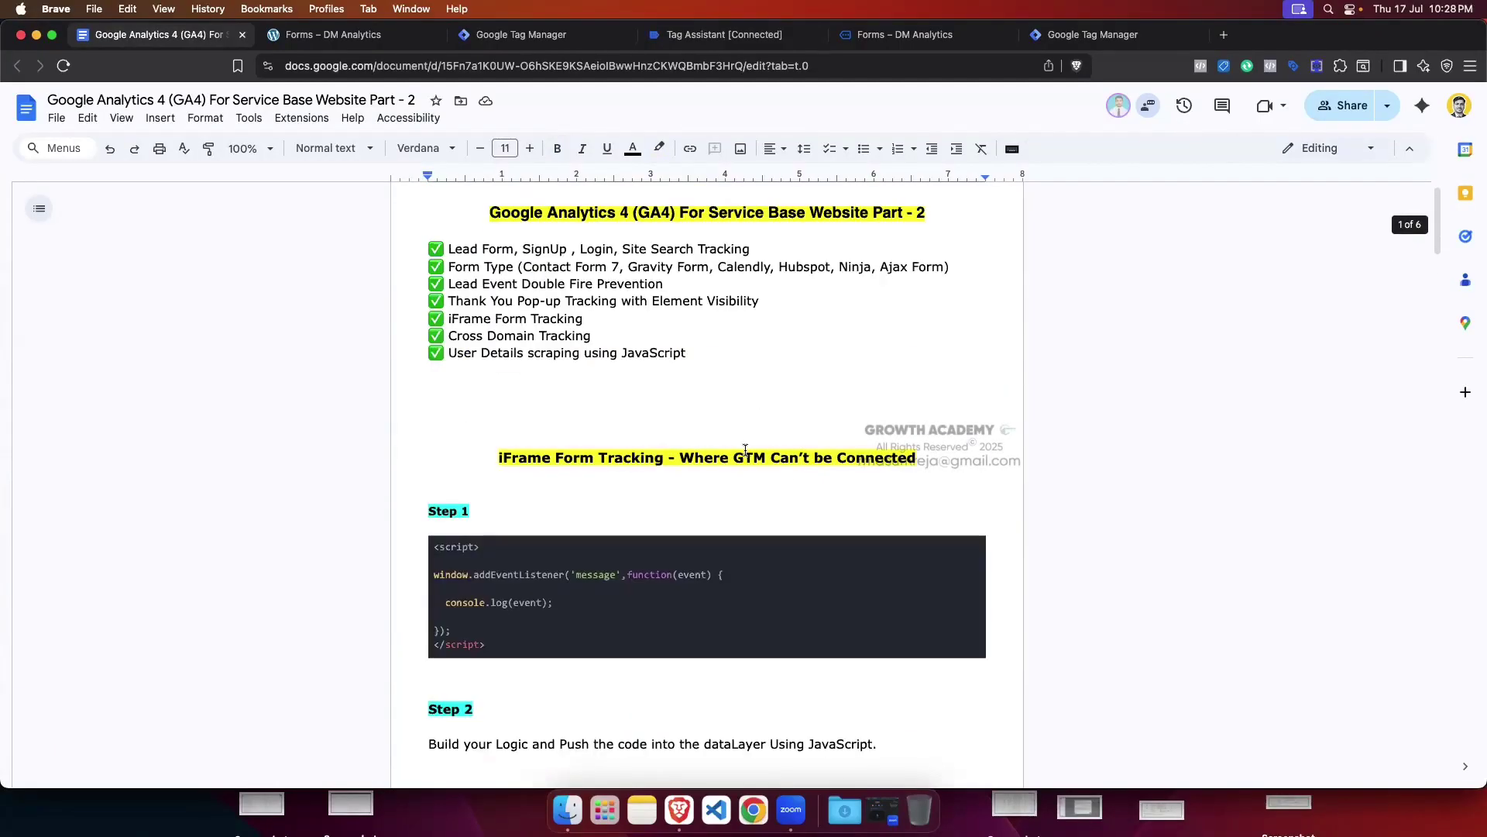
{"action": "scroll", "coordinate": [744, 450], "scroll_direction": "down", "scroll_amount": 4}
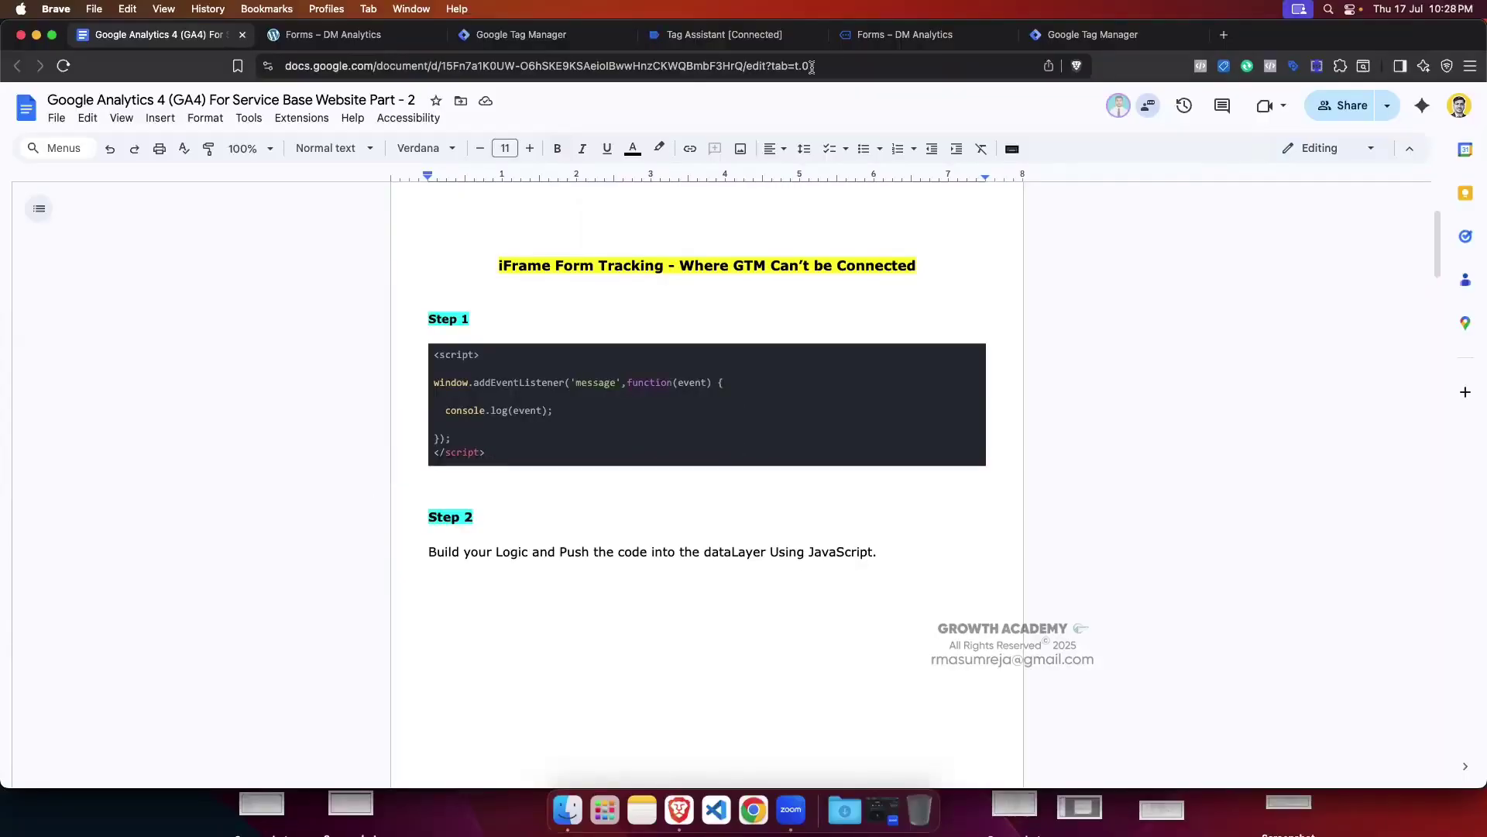
{"action": "left_click", "coordinate": [883, 35]}
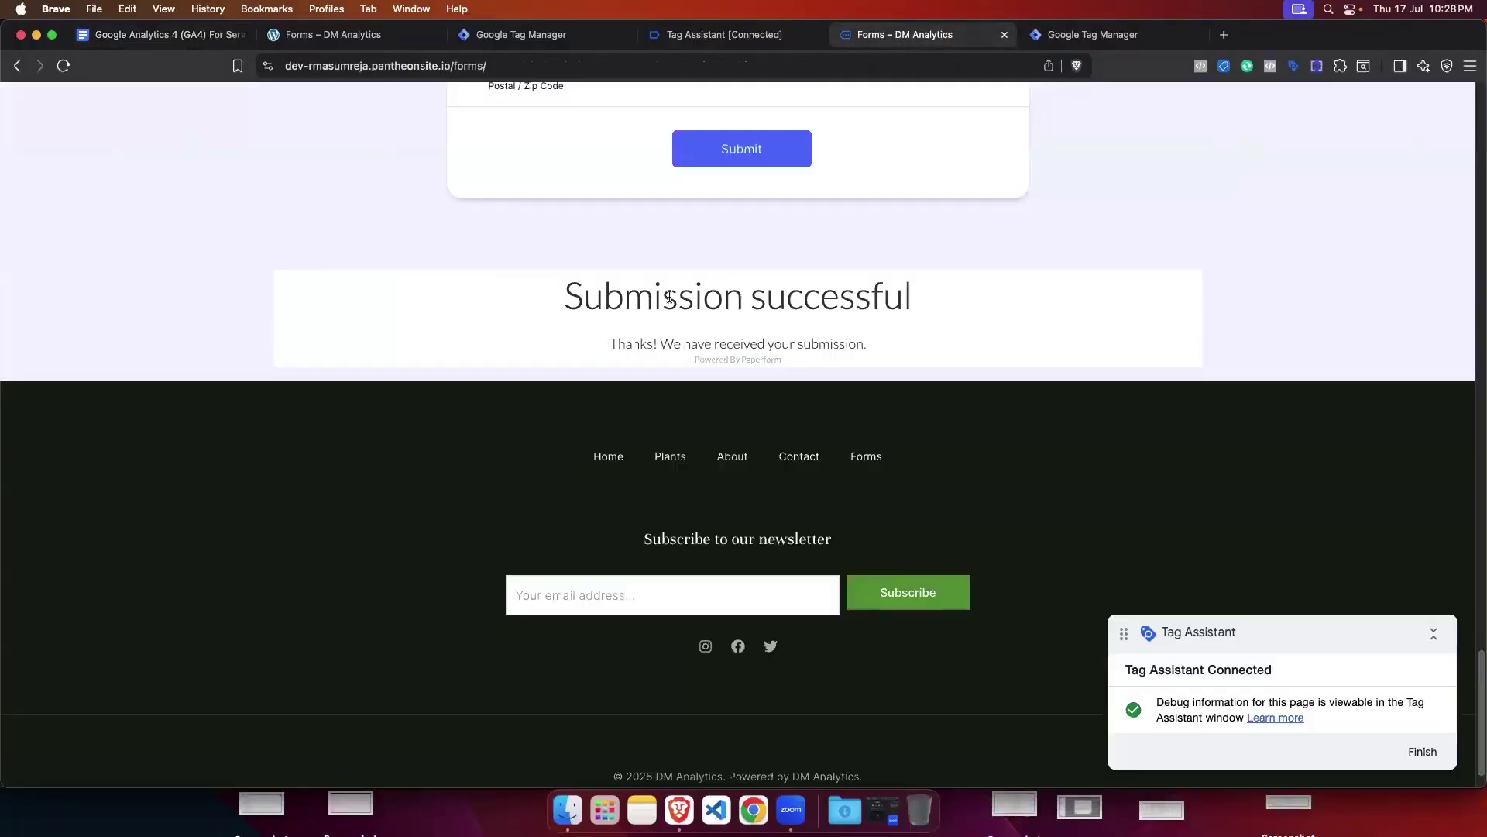
Step: Reload the Forms page, collapse the Tag Assistant badge and move it beside the Paper Form title
{"action": "left_click", "coordinate": [64, 66]}
{"action": "scroll", "coordinate": [773, 333], "scroll_direction": "down", "scroll_amount": 20}
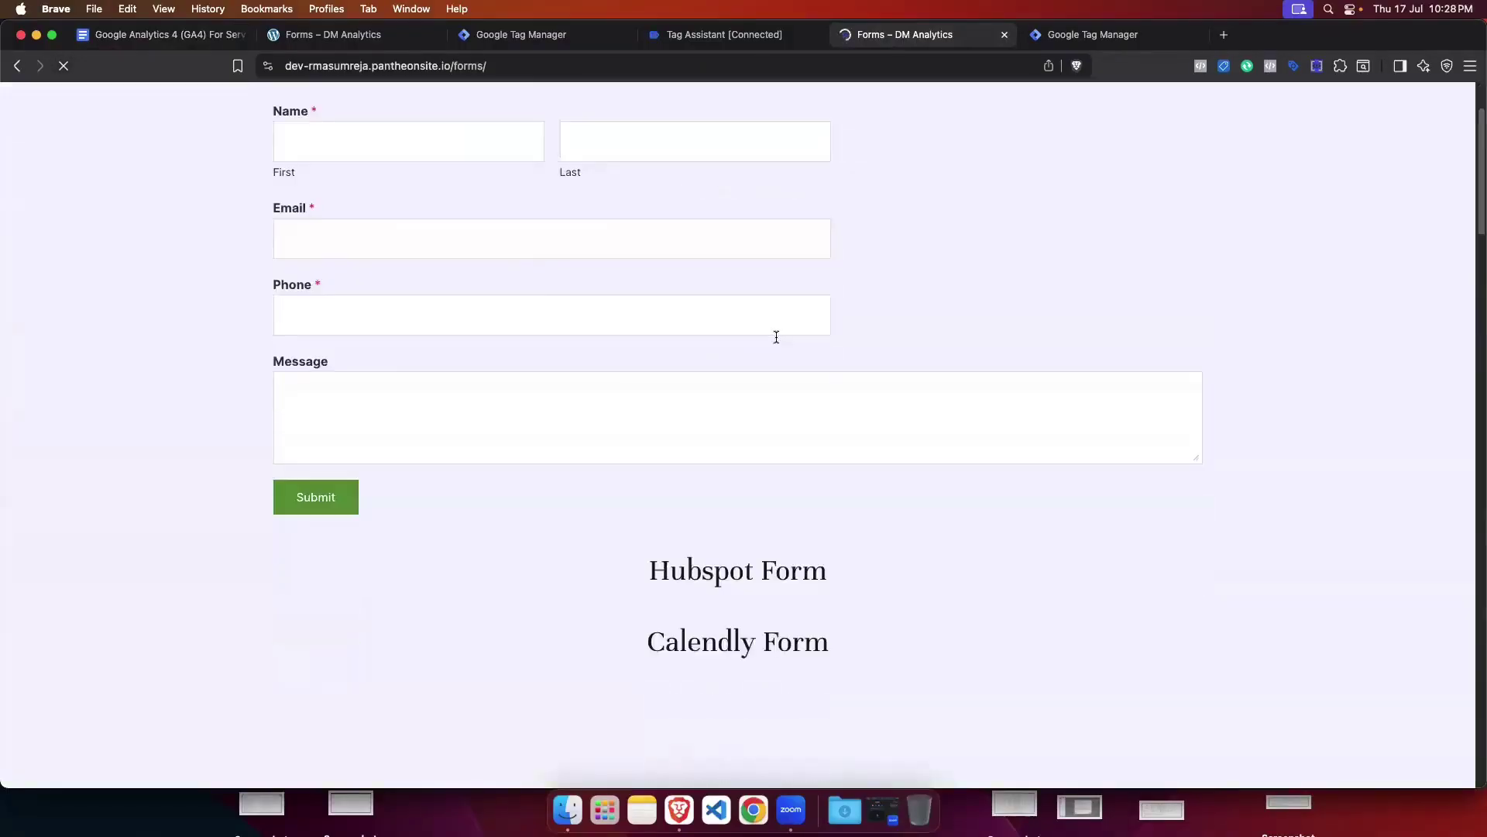
{"action": "scroll", "coordinate": [773, 337], "scroll_direction": "down", "scroll_amount": 5}
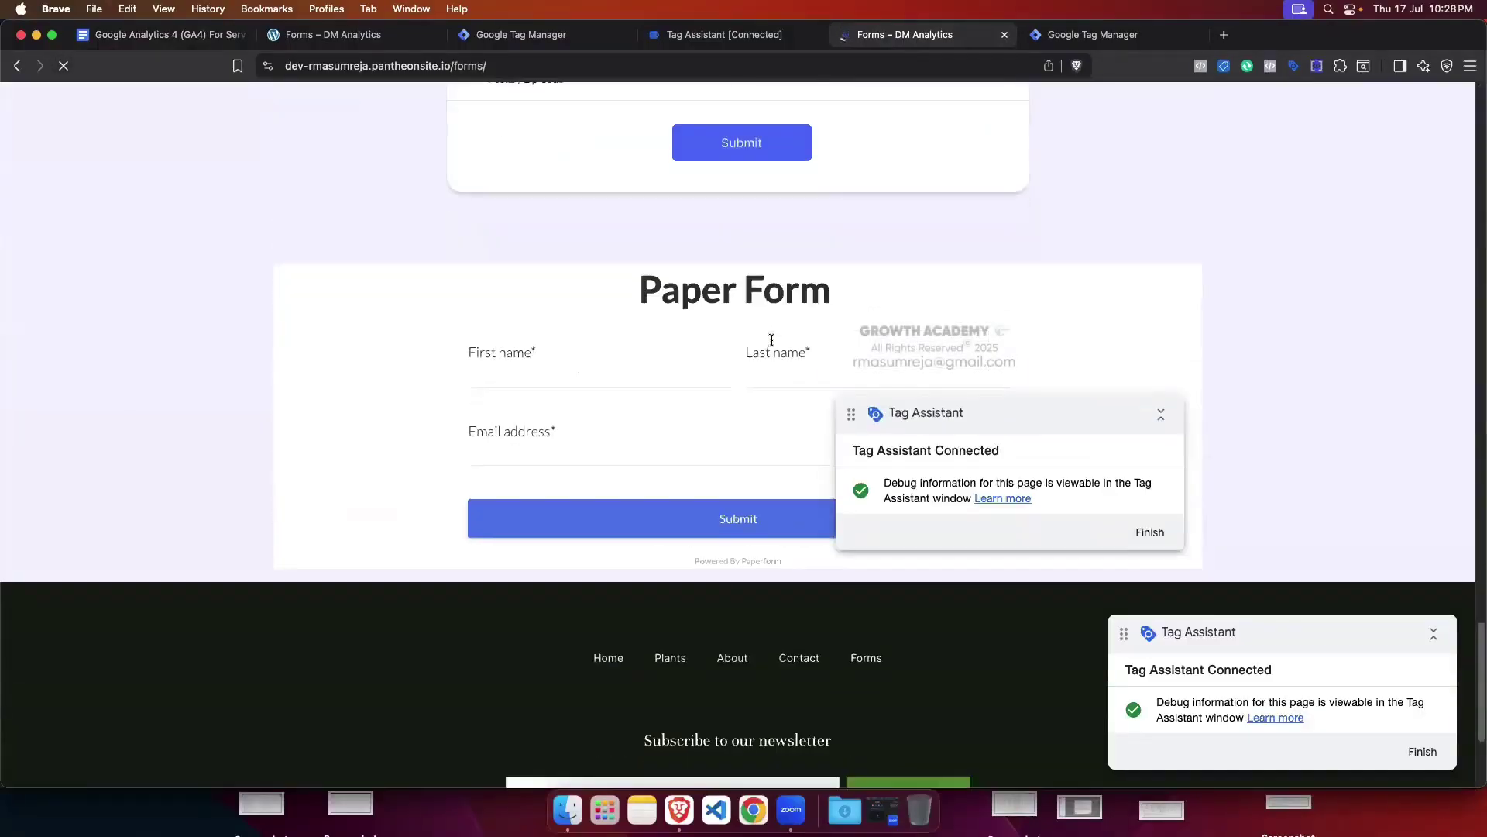
{"action": "left_click", "coordinate": [1164, 417]}
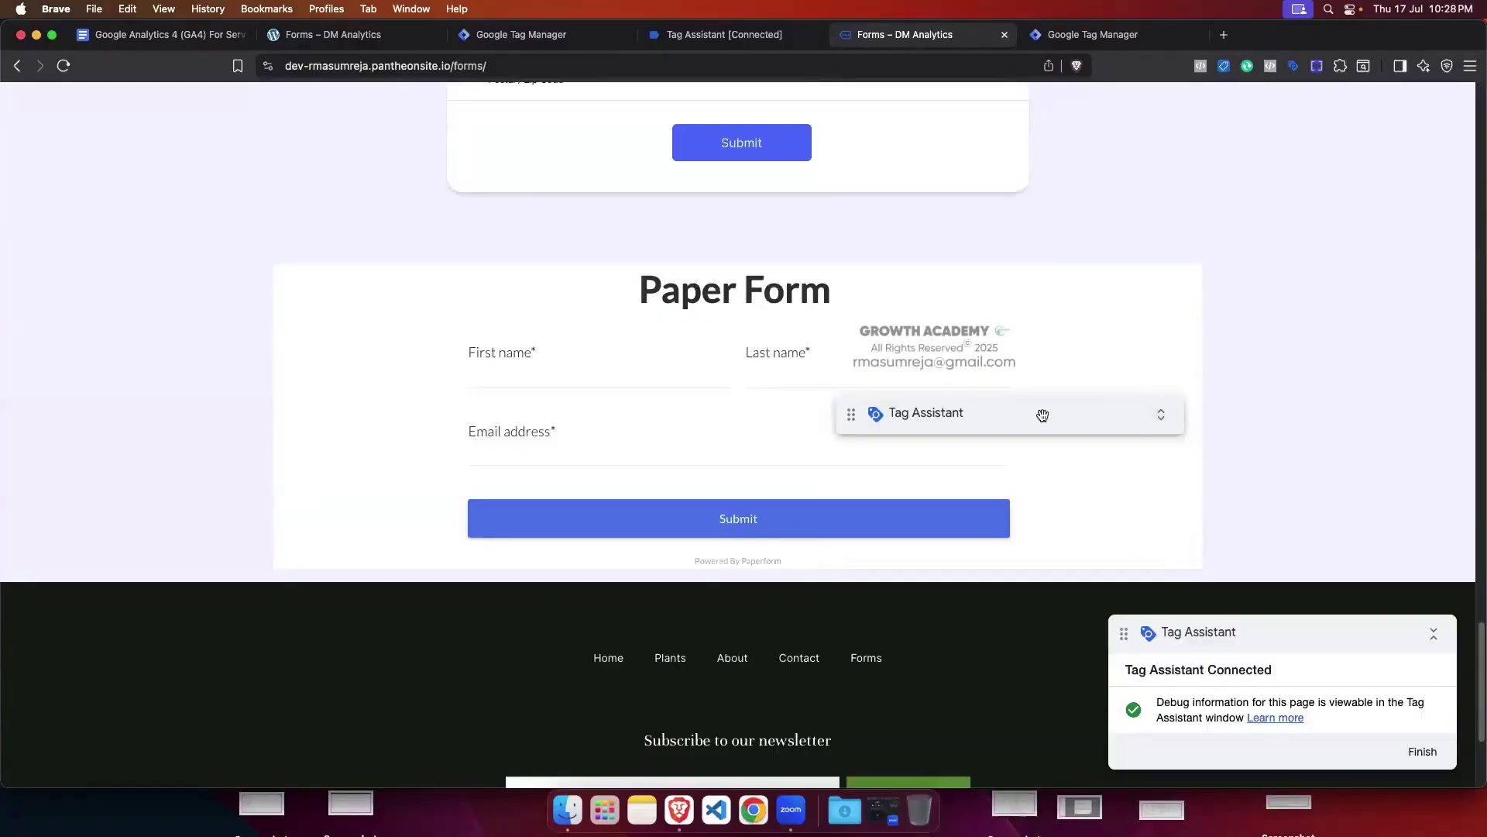
{"action": "left_click_drag", "start_coordinate": [1018, 411], "coordinate": [1165, 312]}
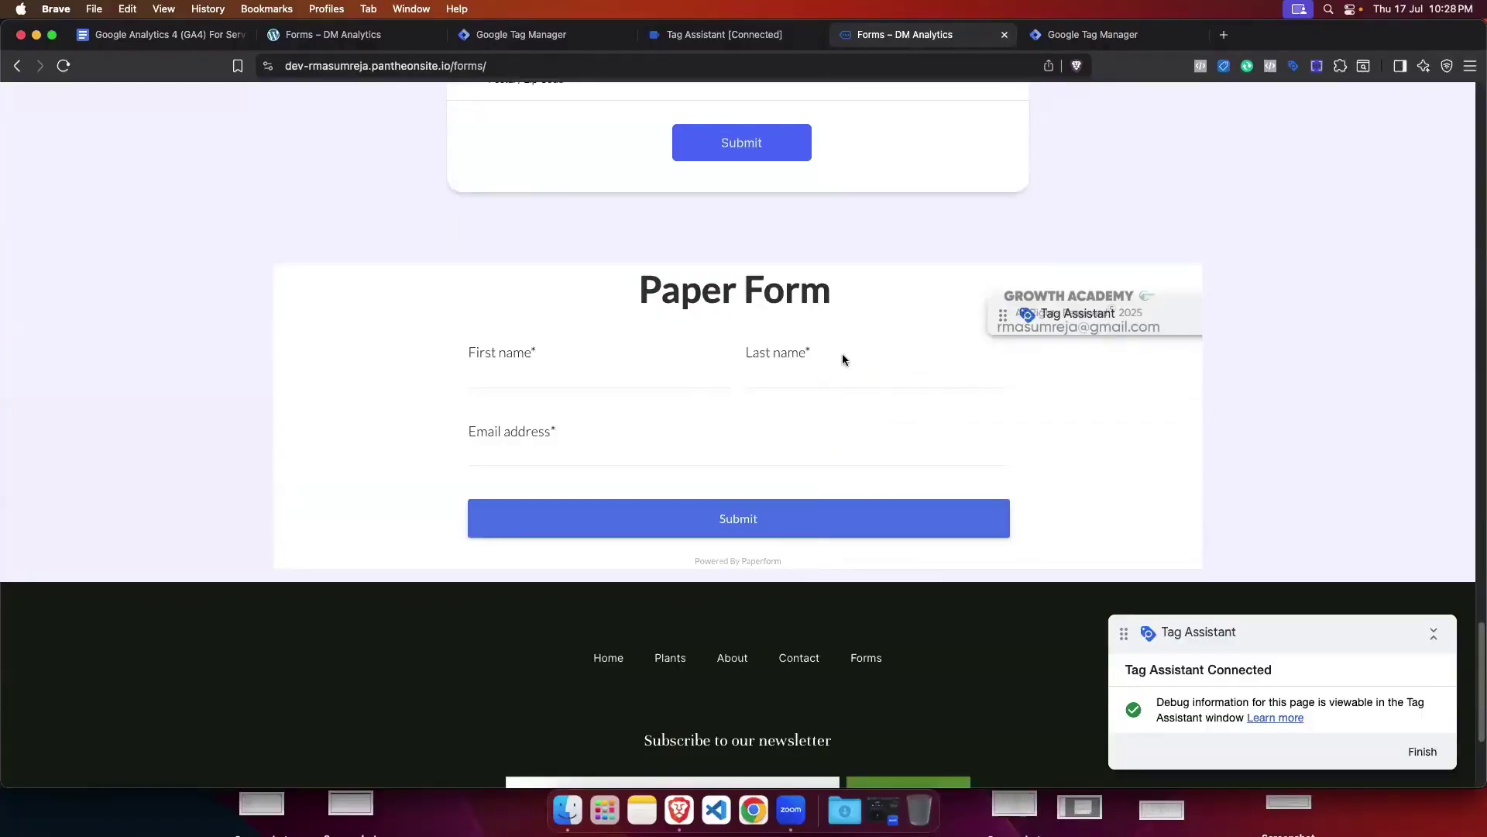
{"action": "scroll", "coordinate": [847, 355], "scroll_direction": "up", "scroll_amount": 2}
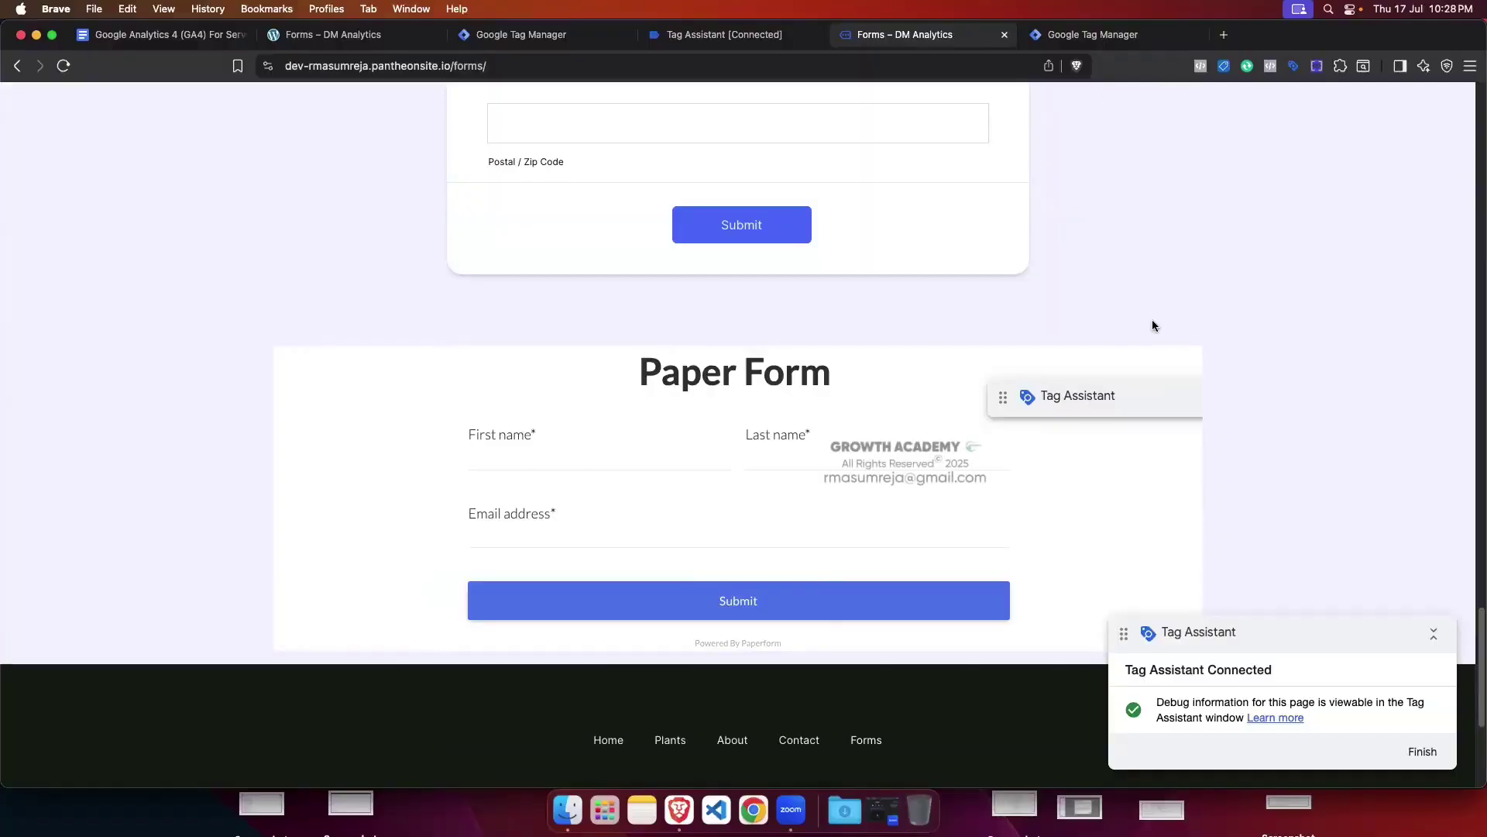
{"action": "scroll", "coordinate": [1113, 325], "scroll_direction": "up", "scroll_amount": 10}
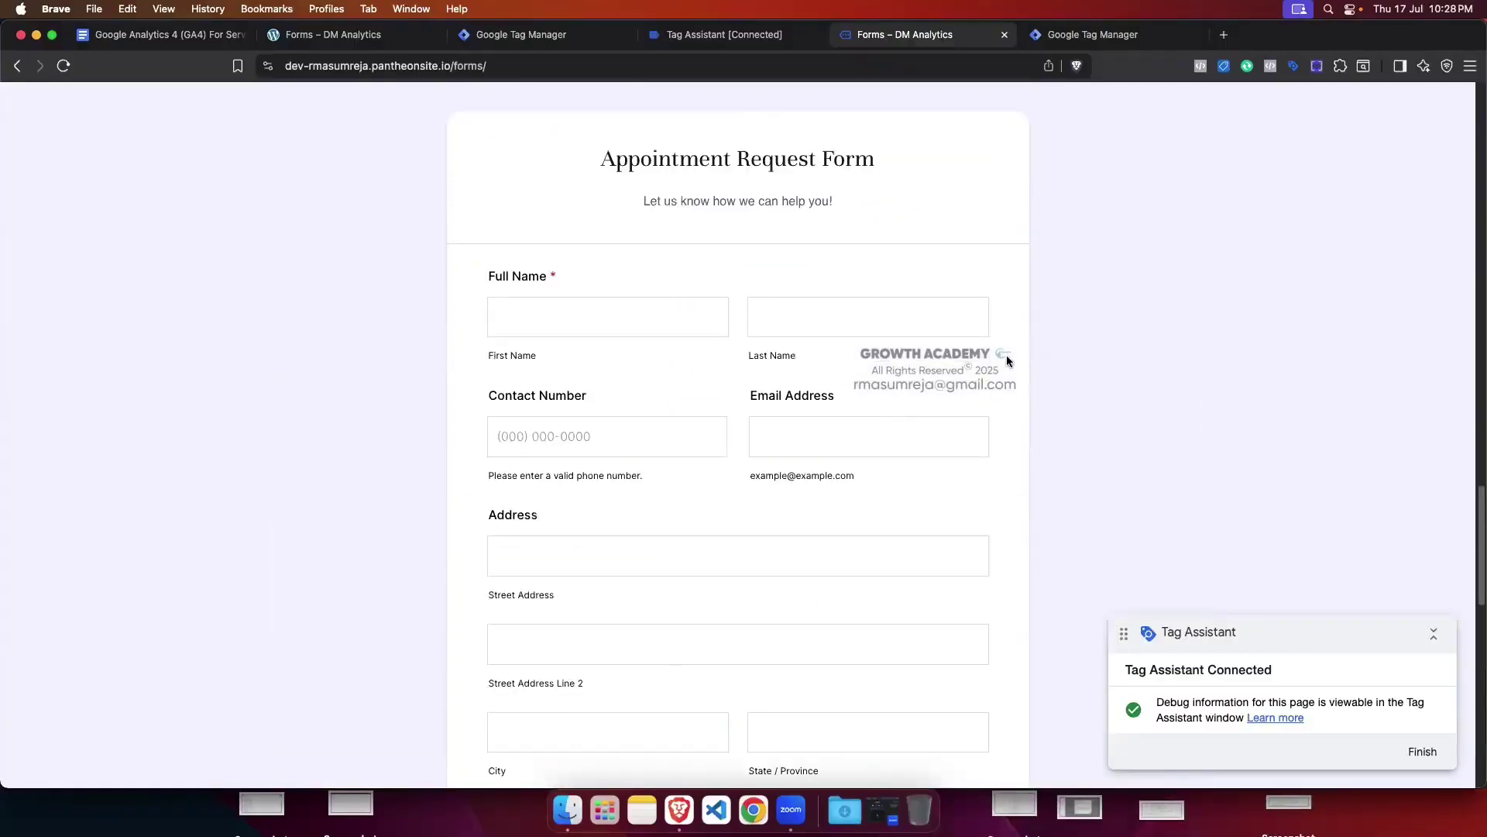